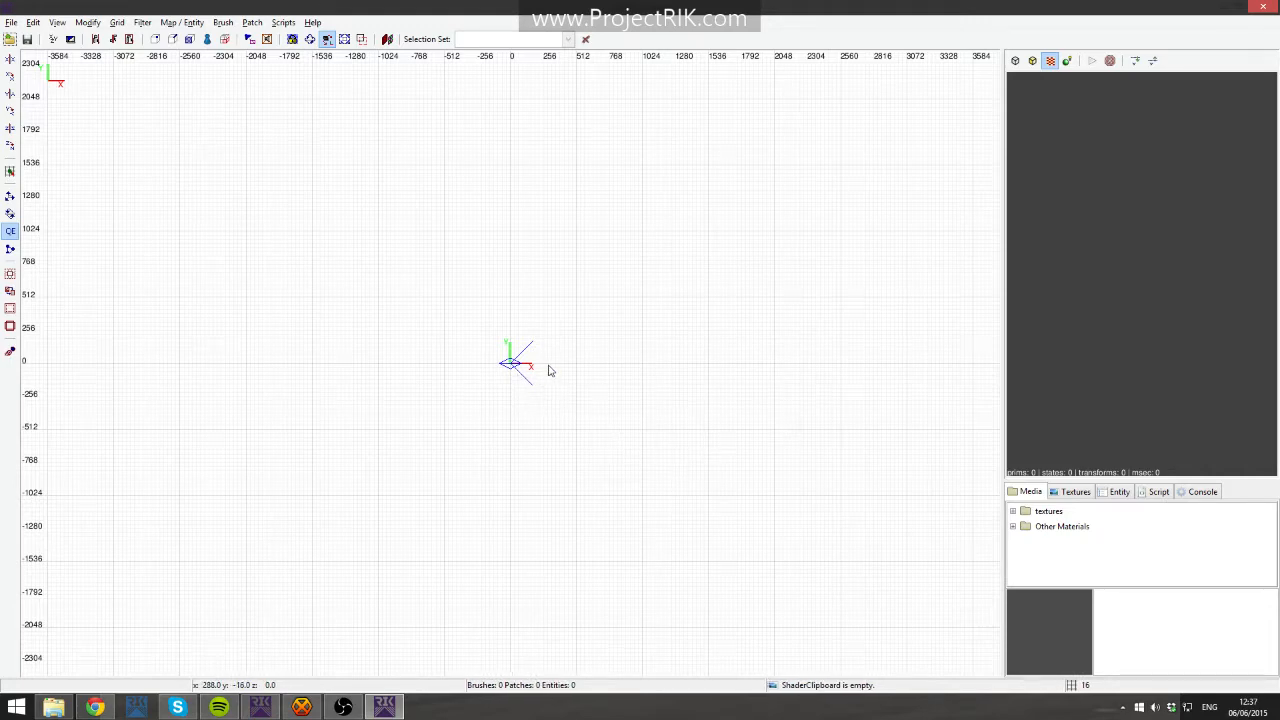
right_click_drag(484, 313, 438, 332)
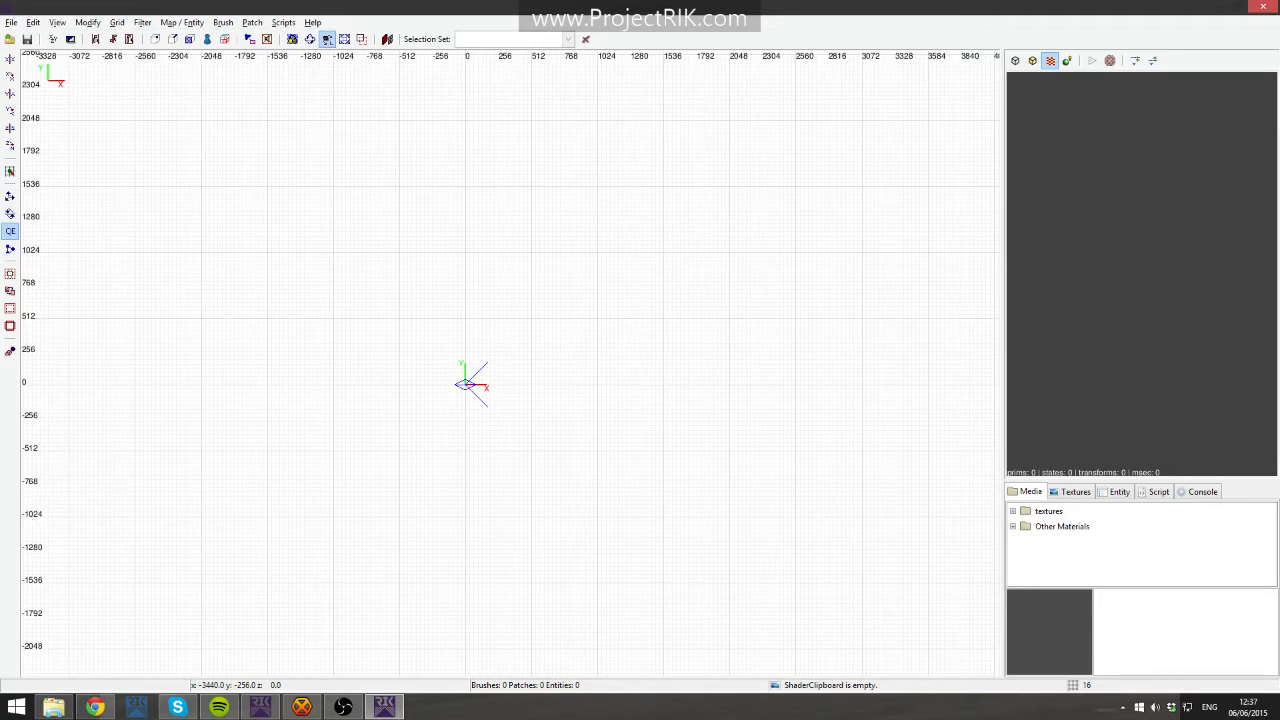
key("XF86AudioLowerVolume")
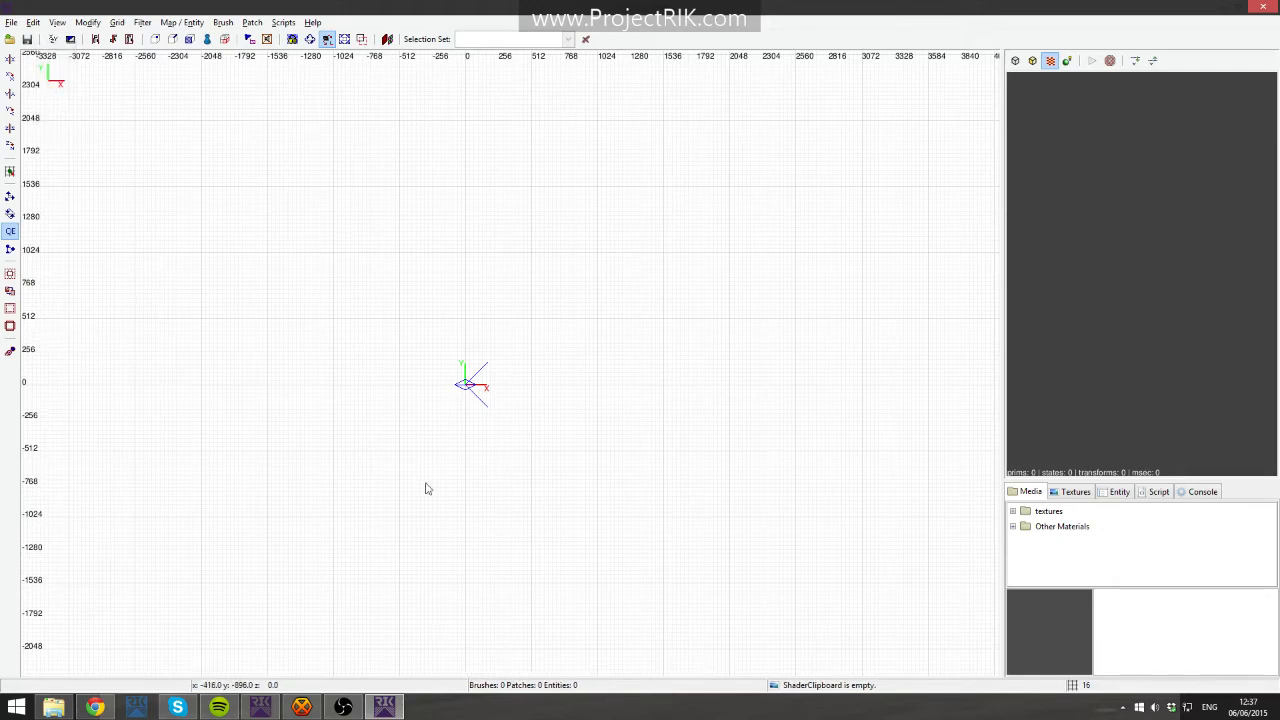
double_click(1170, 709)
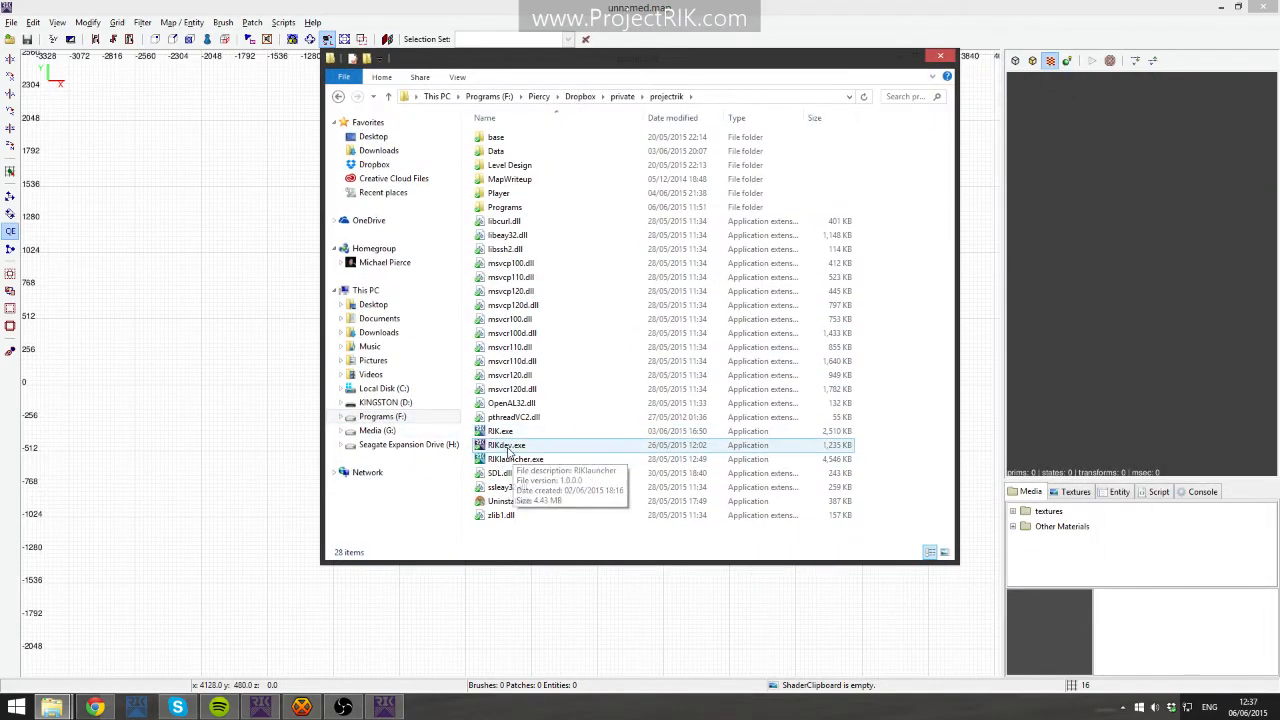
left_click(510, 449)
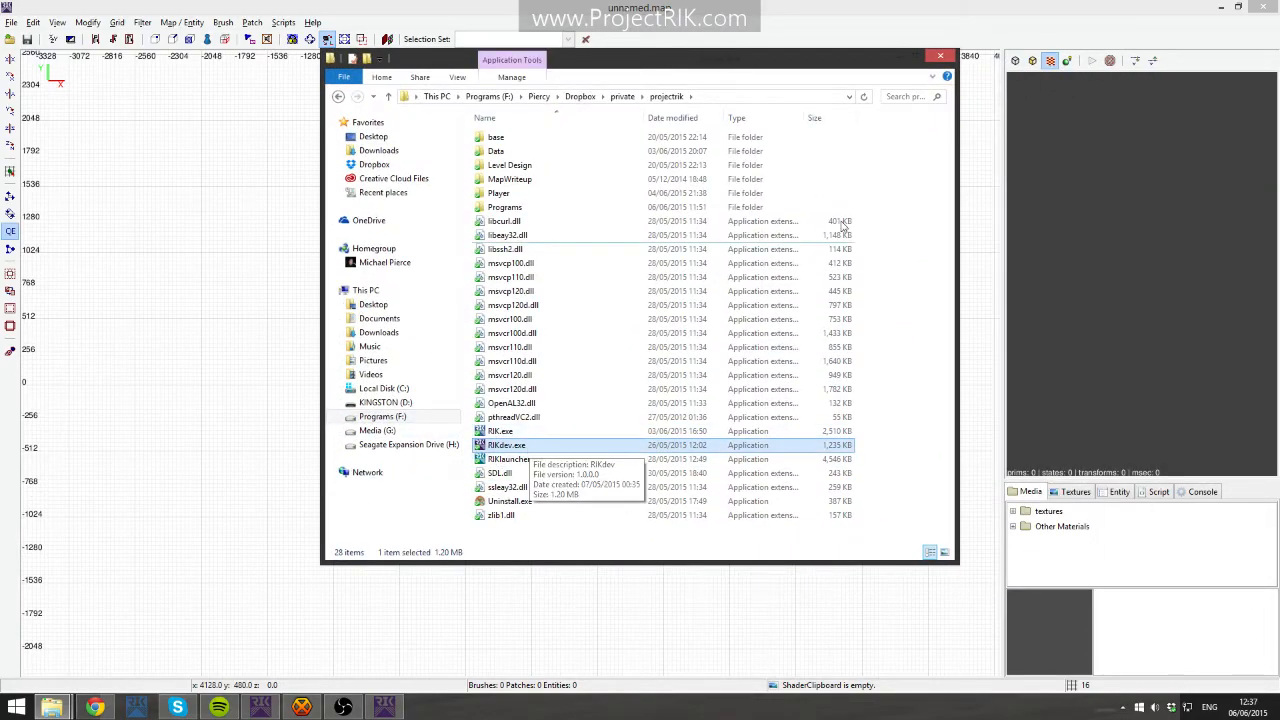
left_click(937, 57)
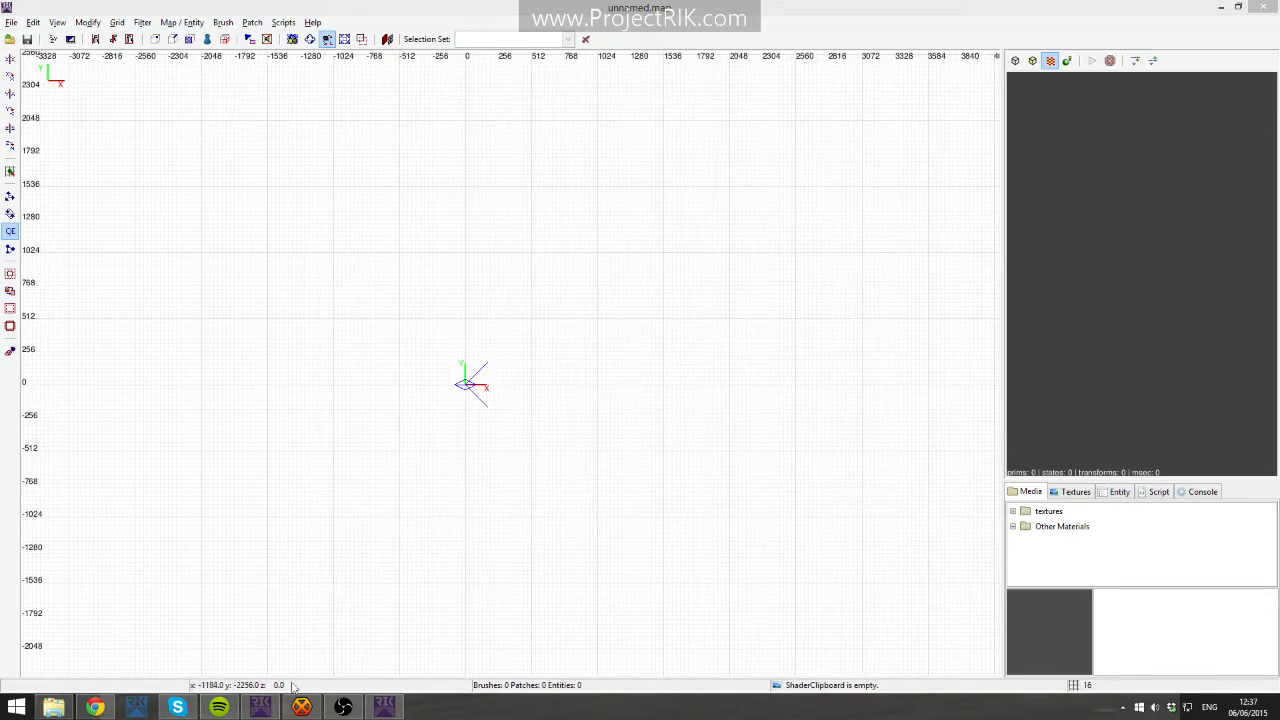
left_click(260, 707)
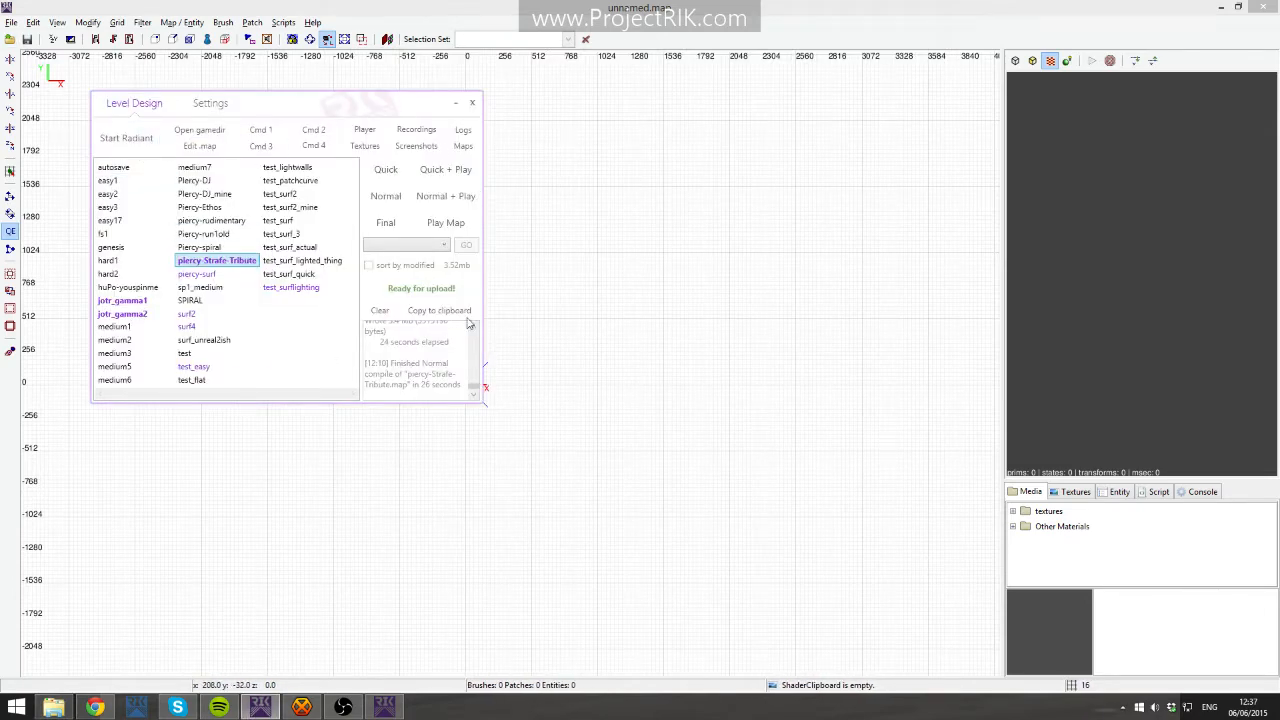
left_click(455, 106)
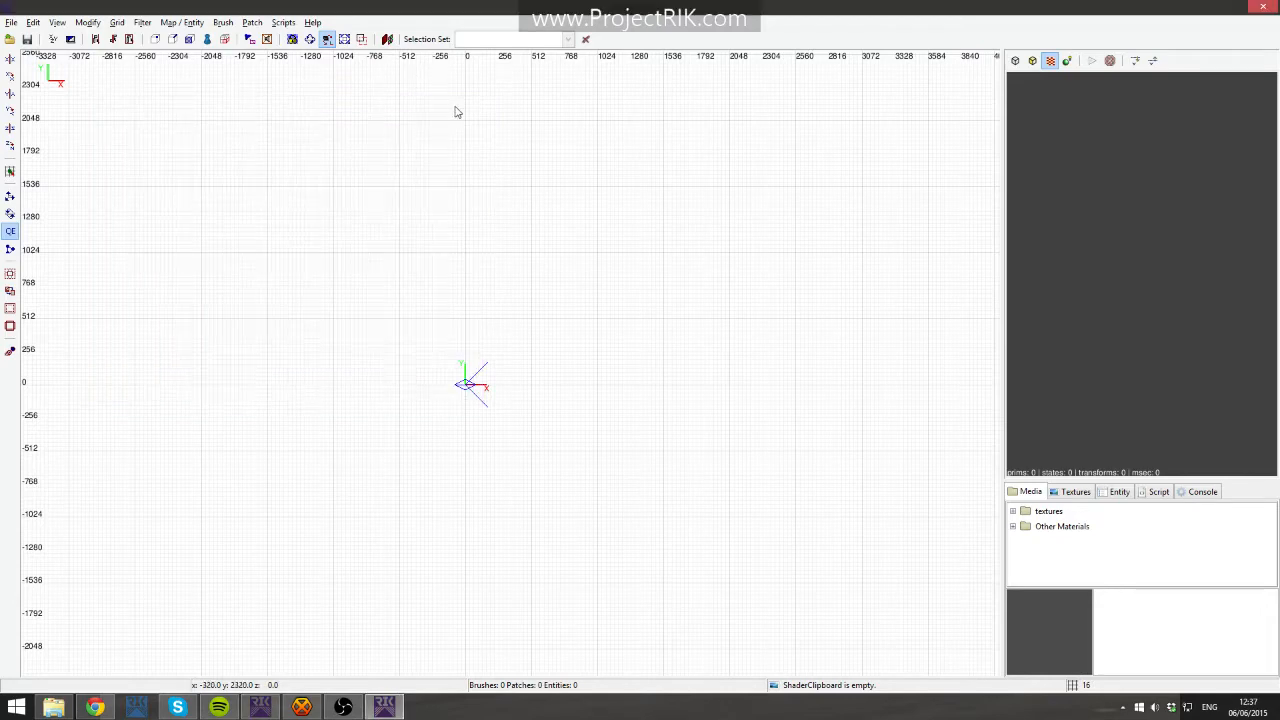
right_click_drag(506, 352, 509, 354)
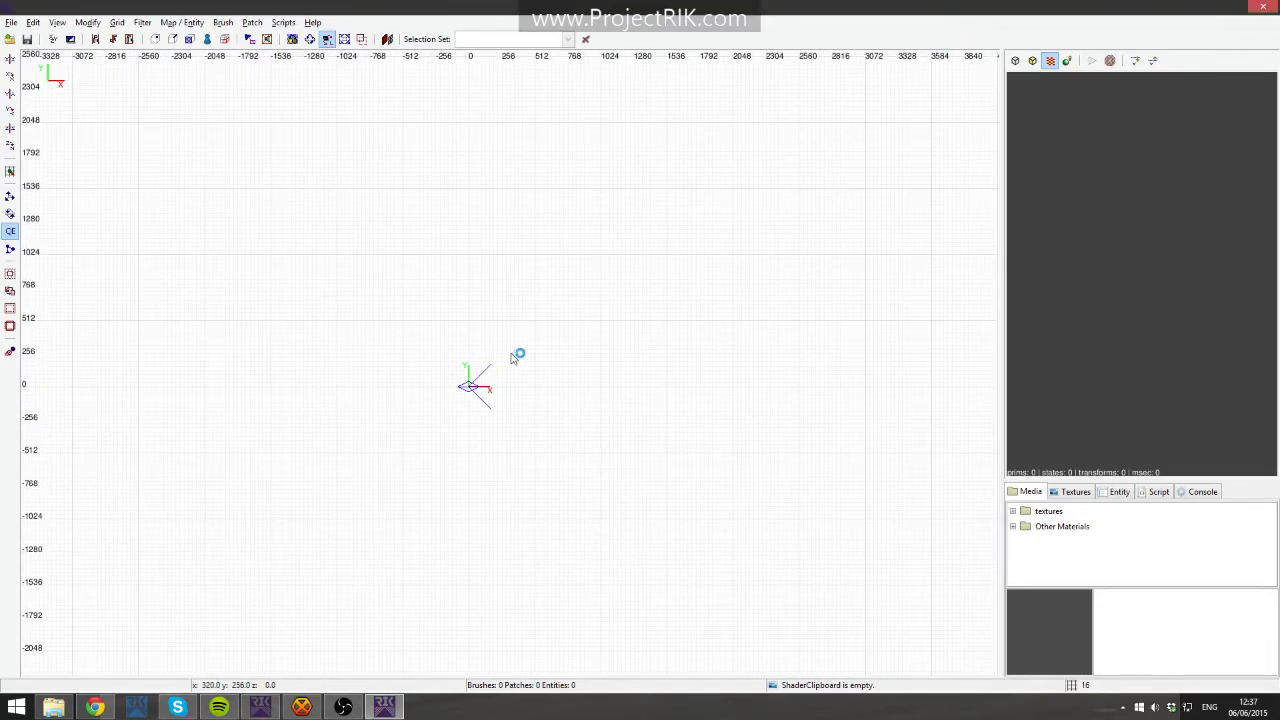
left_click(260, 707)
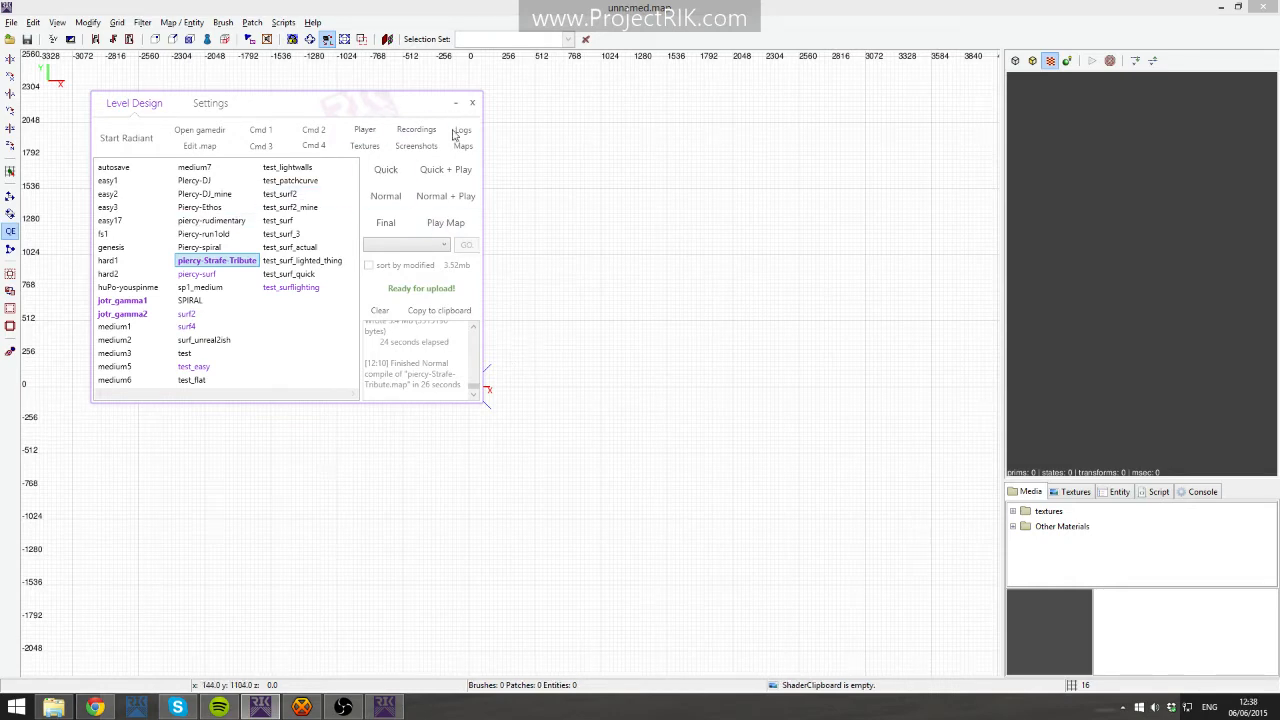
- Close the launcher and draw a brush about 960 by 1024 units next to the origin in the top view
left_click_drag(285, 103, 374, 236)
left_click(434, 200)
right_click_drag(515, 314, 549, 292)
mouse_move(444, 294)
left_mouse_down()
mouse_move(606, 409)
mouse_move(571, 429)
left_mouse_up()
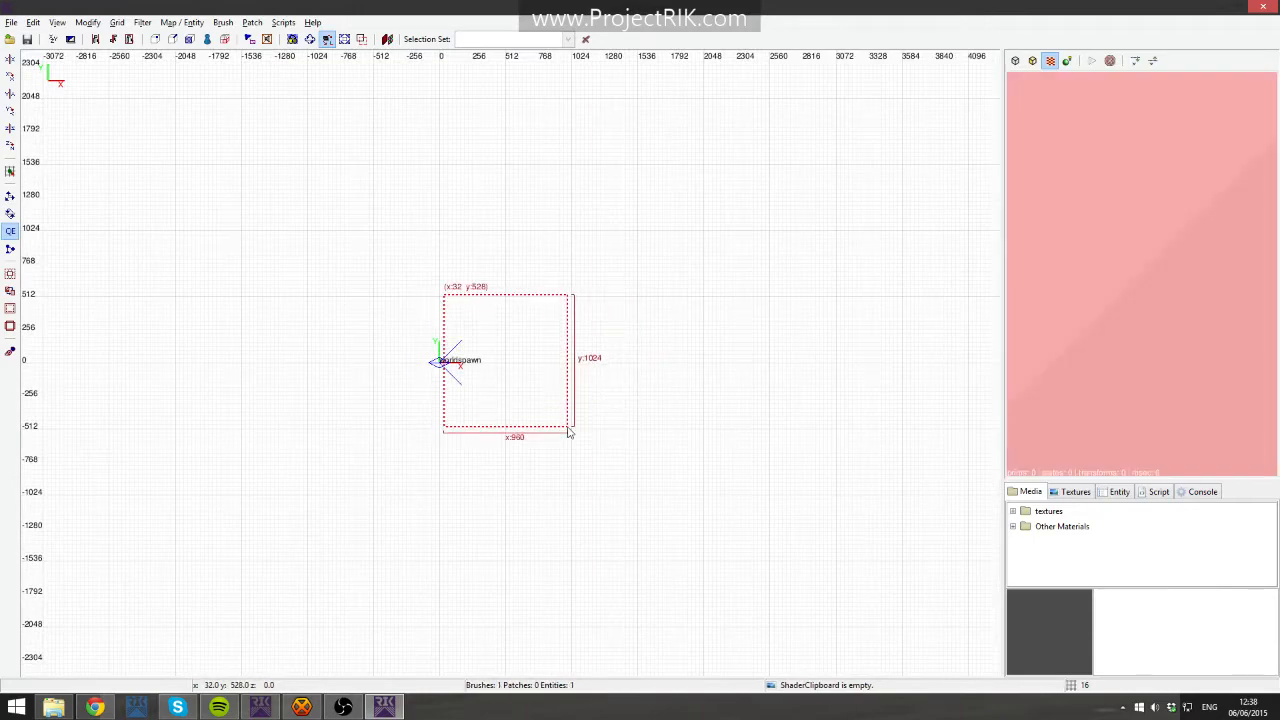
- Raise the brush's height to about 368 units in the side view
scroll(1142, 332, "down", 3)
scroll(1148, 321, "up", 4)
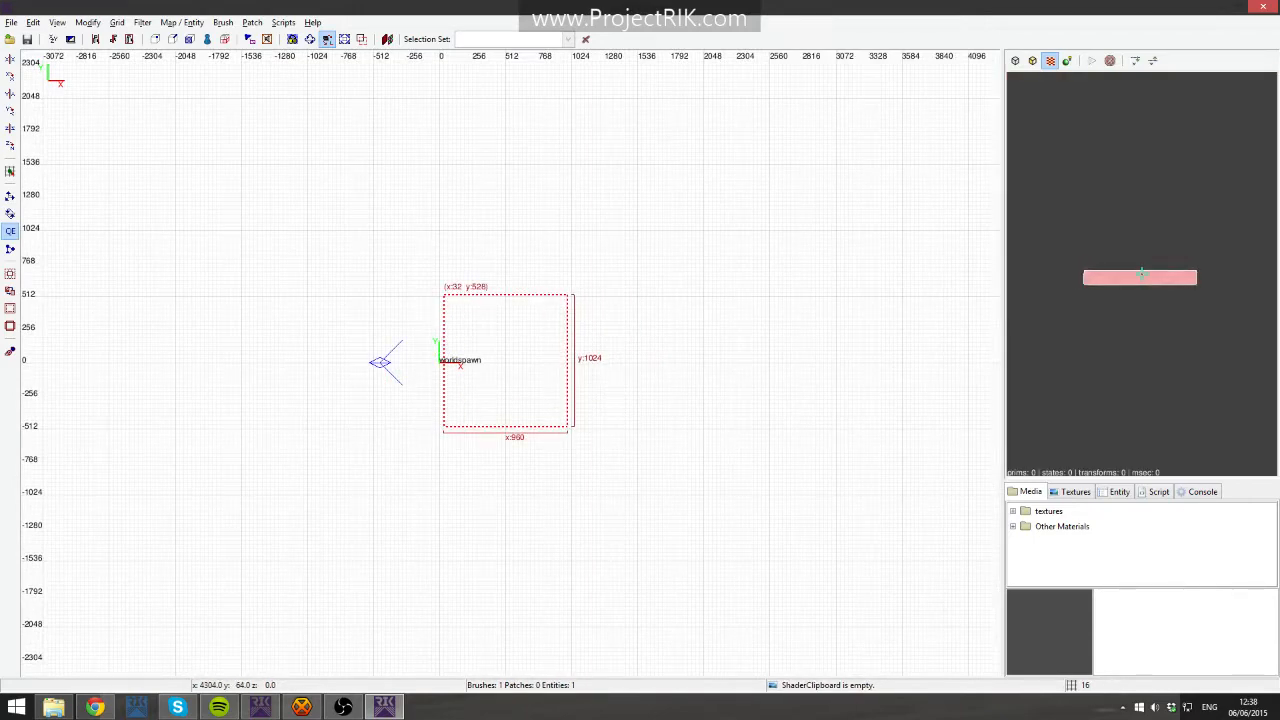
scroll(1148, 321, "down", 3)
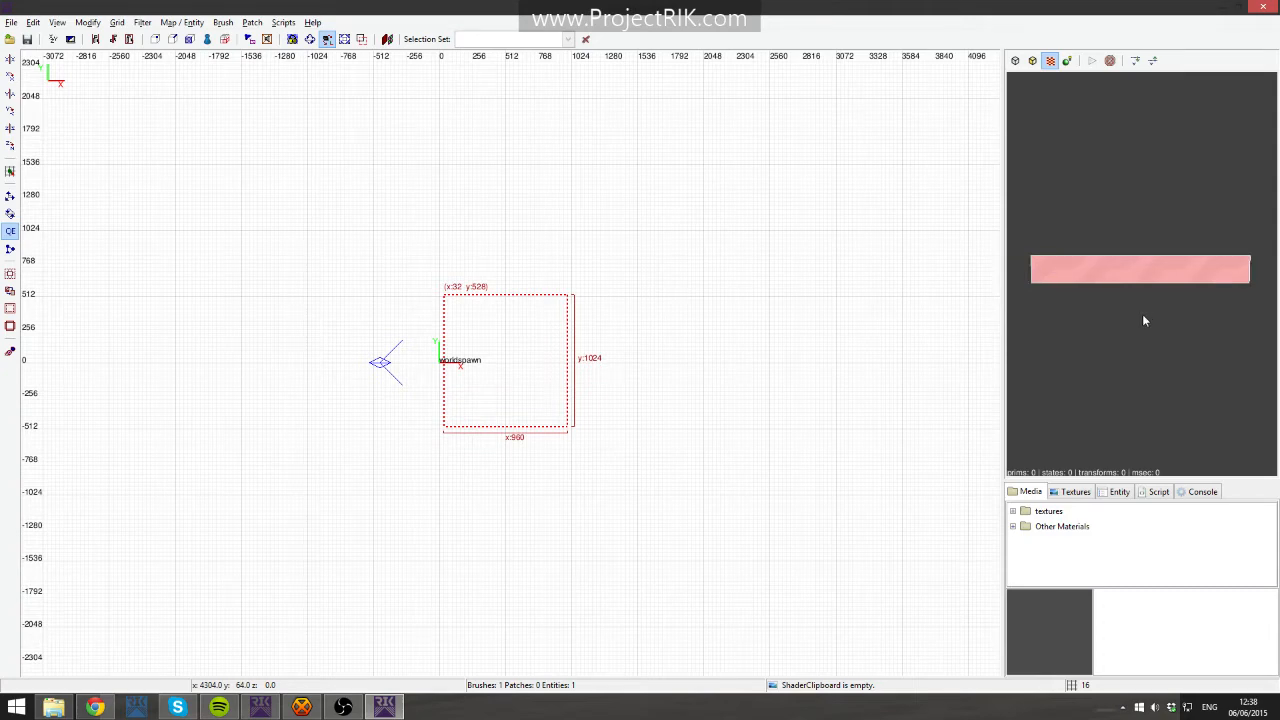
key("ctrl+Tab")
key("ctrl+Tab")
key("ctrl+Tab")
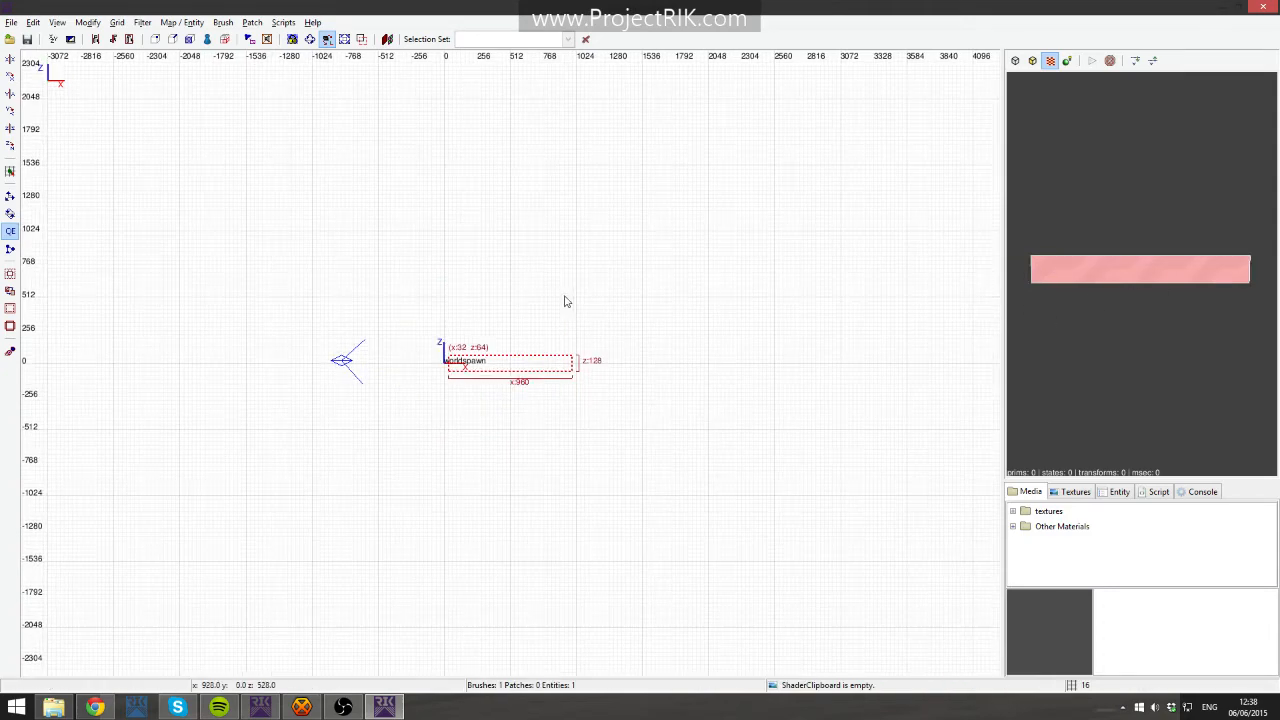
key("ctrl+Tab")
key("ctrl+Tab")
key("ctrl+Tab")
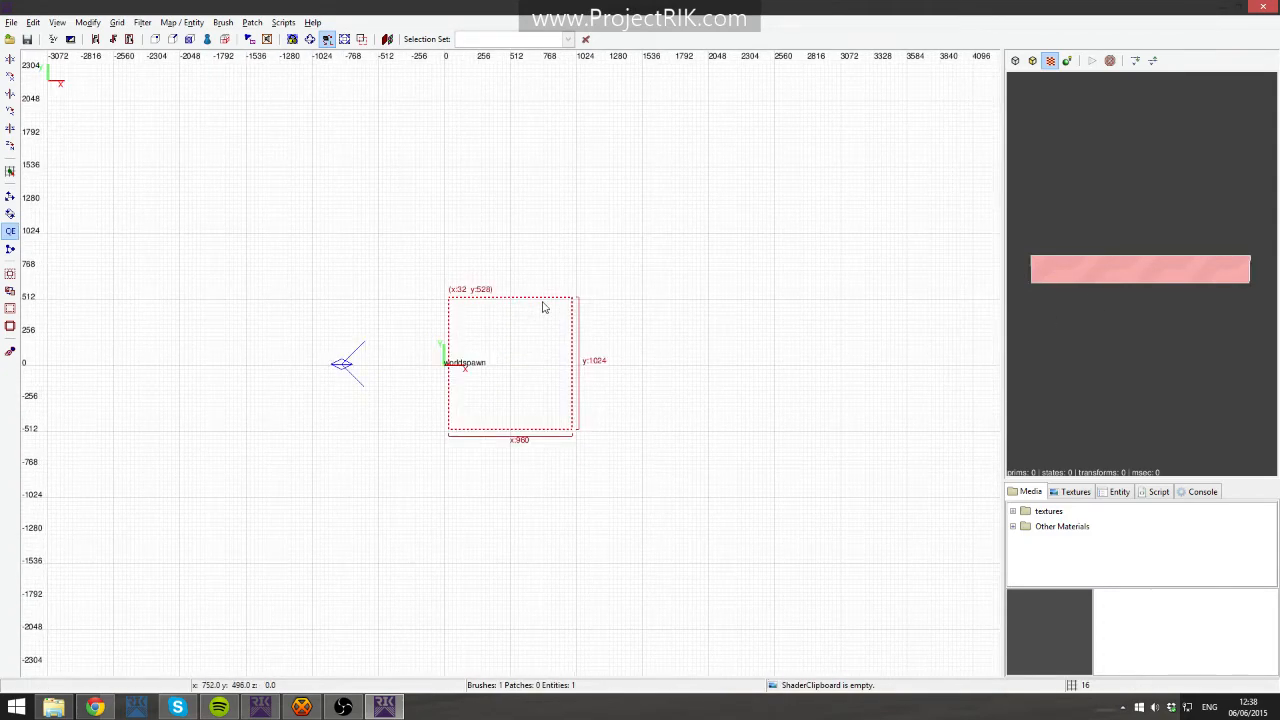
key("ctrl+Tab")
key("ctrl+Tab")
key("ctrl+Tab")
key("ctrl+Tab")
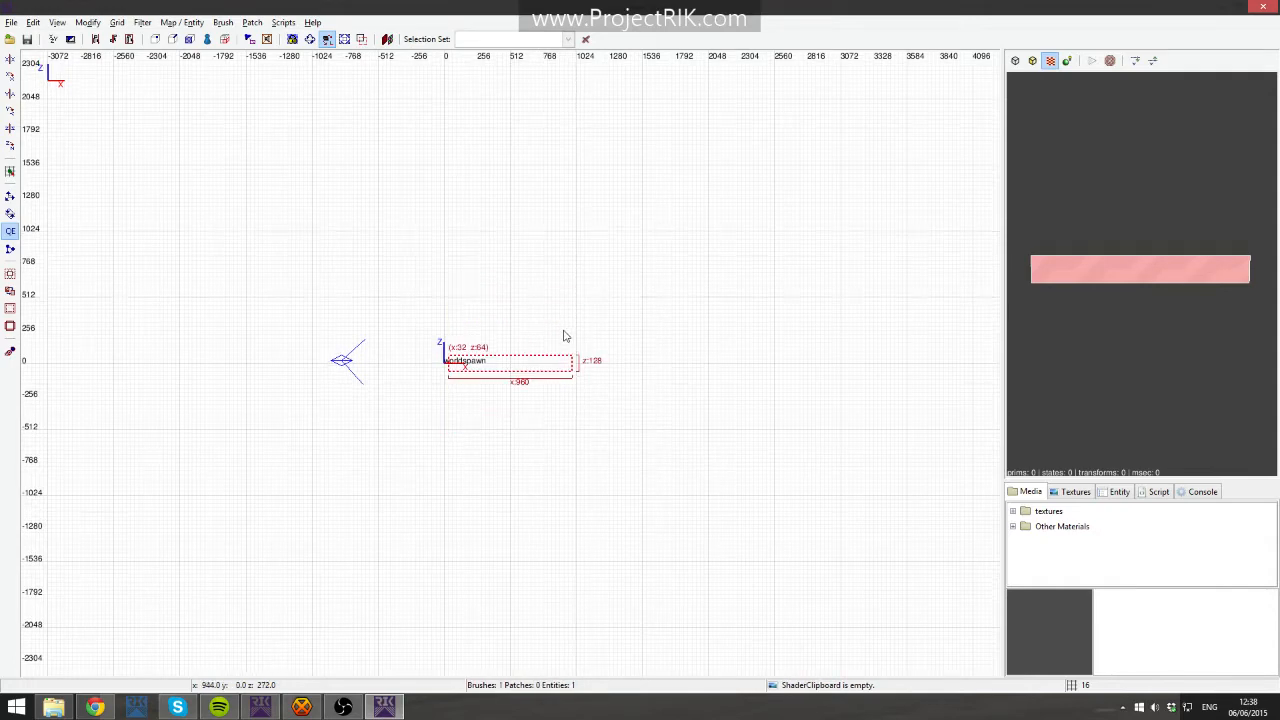
mouse_move(554, 325)
left_mouse_down()
mouse_move(554, 337)
mouse_move(552, 297)
left_mouse_up()
key("ctrl+Tab")
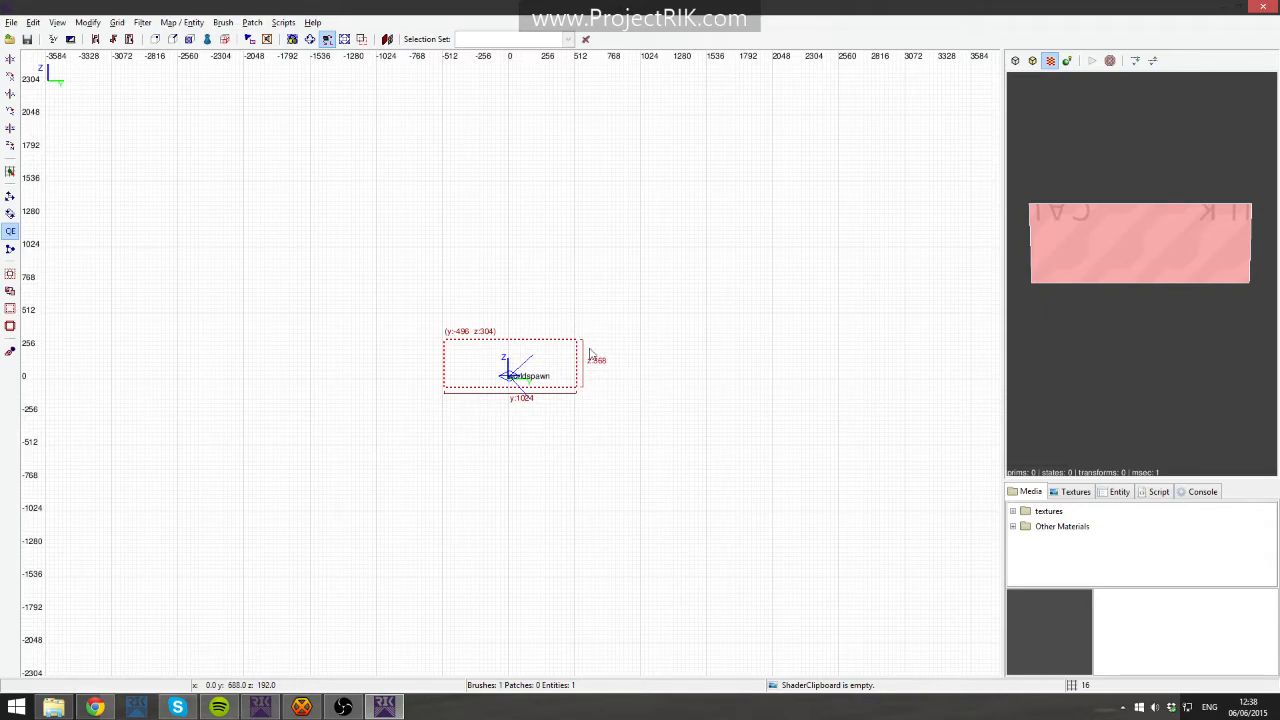
- Resize the brush in the side view to about 720 units long and 192 units tall
scroll(532, 332, "up", 6)
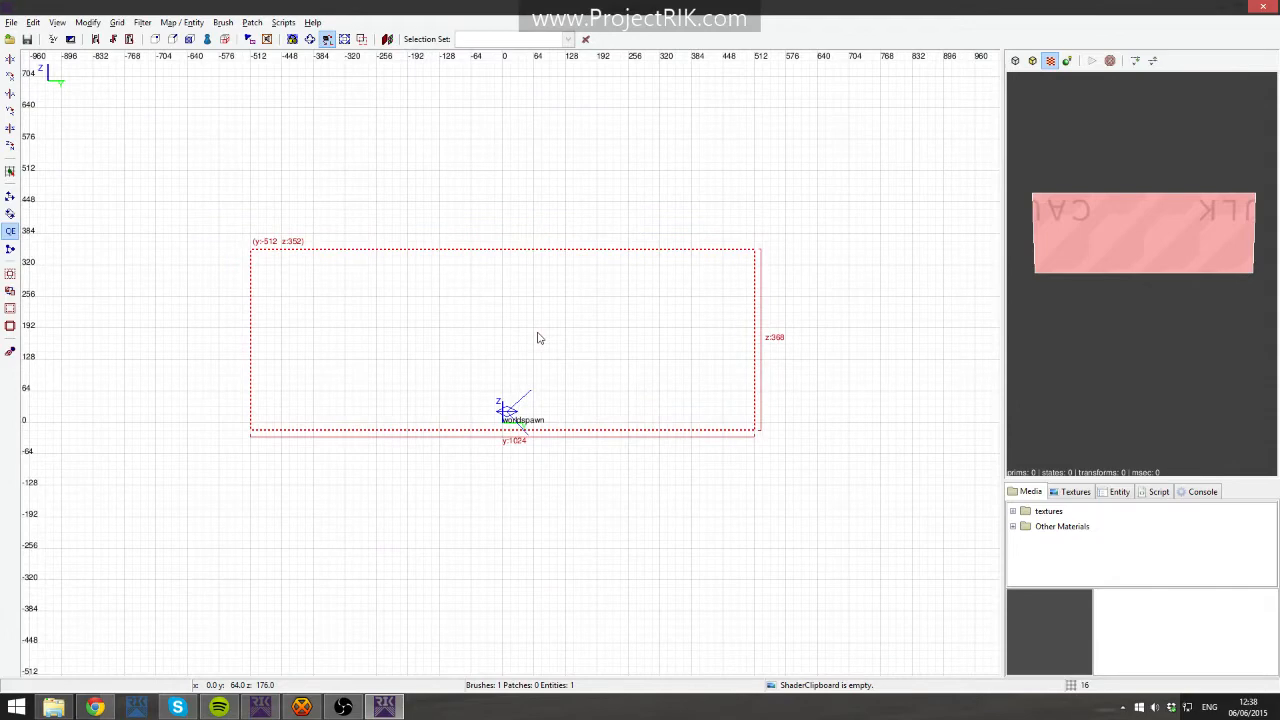
scroll(537, 338, "up", 1)
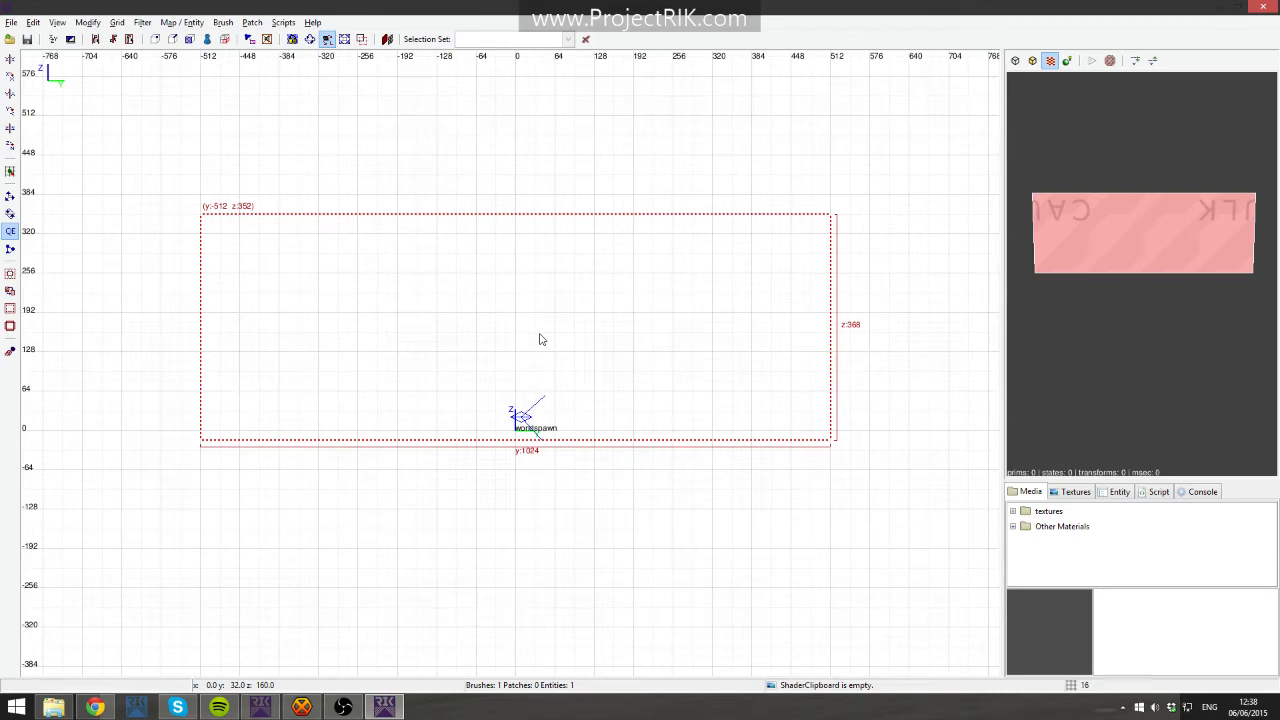
mouse_move(531, 363)
left_mouse_down()
mouse_move(735, 431)
mouse_move(600, 392)
left_mouse_up()
scroll(400, 330, "down", 4)
mouse_move(276, 289)
left_mouse_down()
mouse_move(440, 315)
mouse_move(365, 312)
left_mouse_up()
scroll(641, 330, "up", 3)
right_click_drag(641, 330, 628, 254)
mouse_move(365, 257)
left_mouse_down()
mouse_move(280, 209)
mouse_move(474, 280)
mouse_move(565, 343)
mouse_move(211, 320)
mouse_move(457, 343)
mouse_move(426, 346)
mouse_move(433, 332)
left_mouse_up()
left_click_drag(253, 312, 145, 304)
left_click_drag(548, 248, 534, 256)
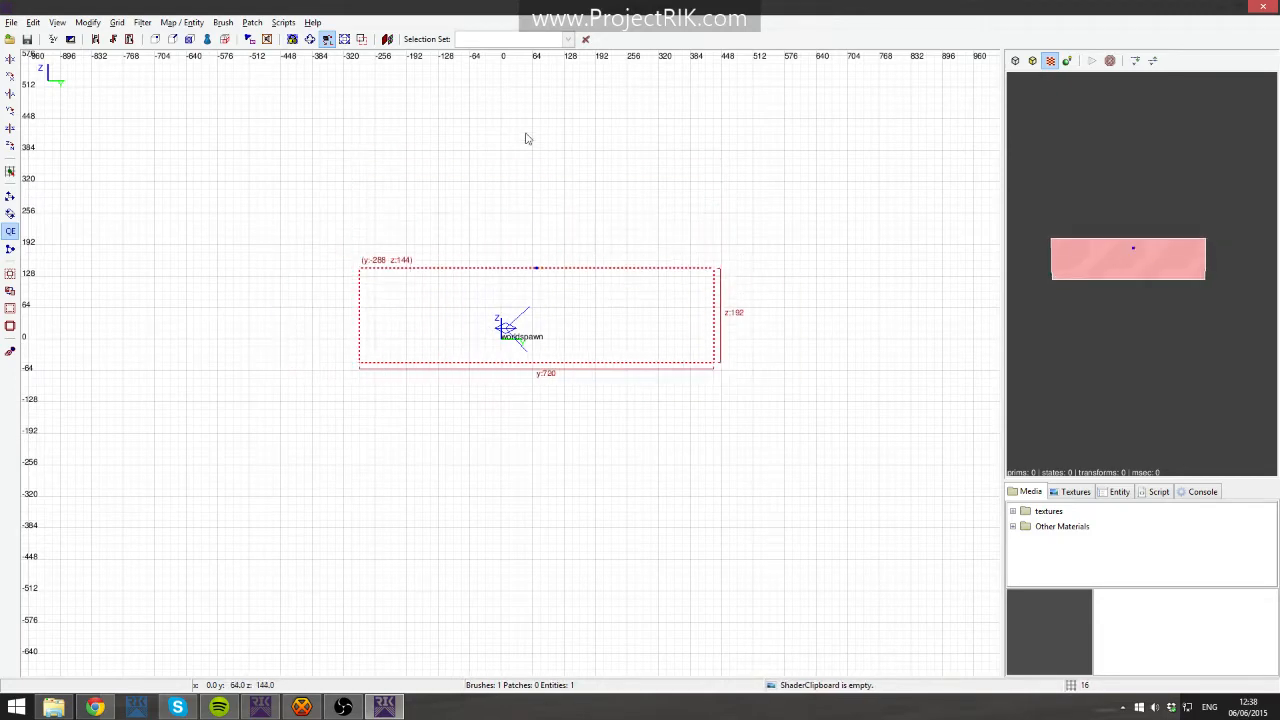
- Resize and reposition the brush to about 704 units long and 272 units tall, starting at y 0
mouse_move(520, 149)
left_mouse_down()
mouse_move(509, 161)
mouse_move(559, 155)
left_mouse_up()
left_click_drag(838, 281, 831, 292)
mouse_move(608, 393)
left_mouse_down()
mouse_move(598, 441)
mouse_move(596, 428)
left_mouse_up()
mouse_move(480, 335)
left_mouse_down()
mouse_move(656, 333)
mouse_move(643, 337)
mouse_move(659, 291)
mouse_move(603, 306)
mouse_move(623, 311)
left_mouse_up()
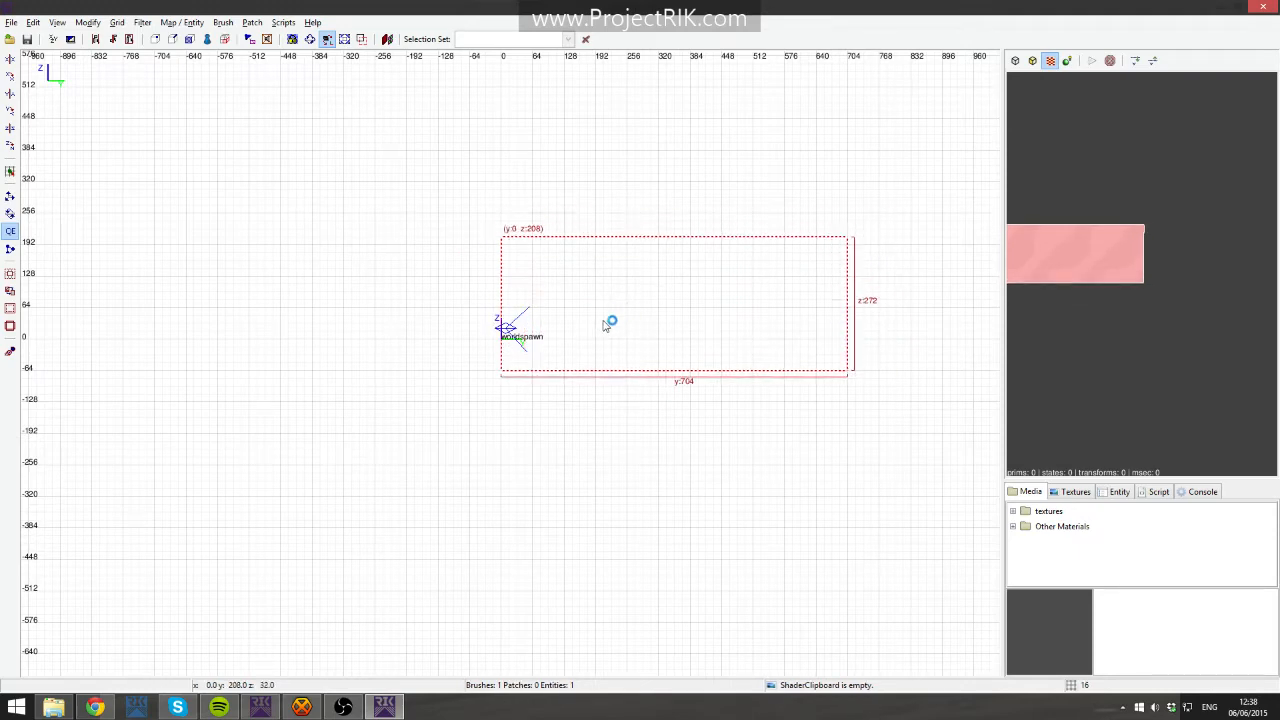
- Try nudging the brush down a grid step in the side view and move it back
left_click(117, 22)
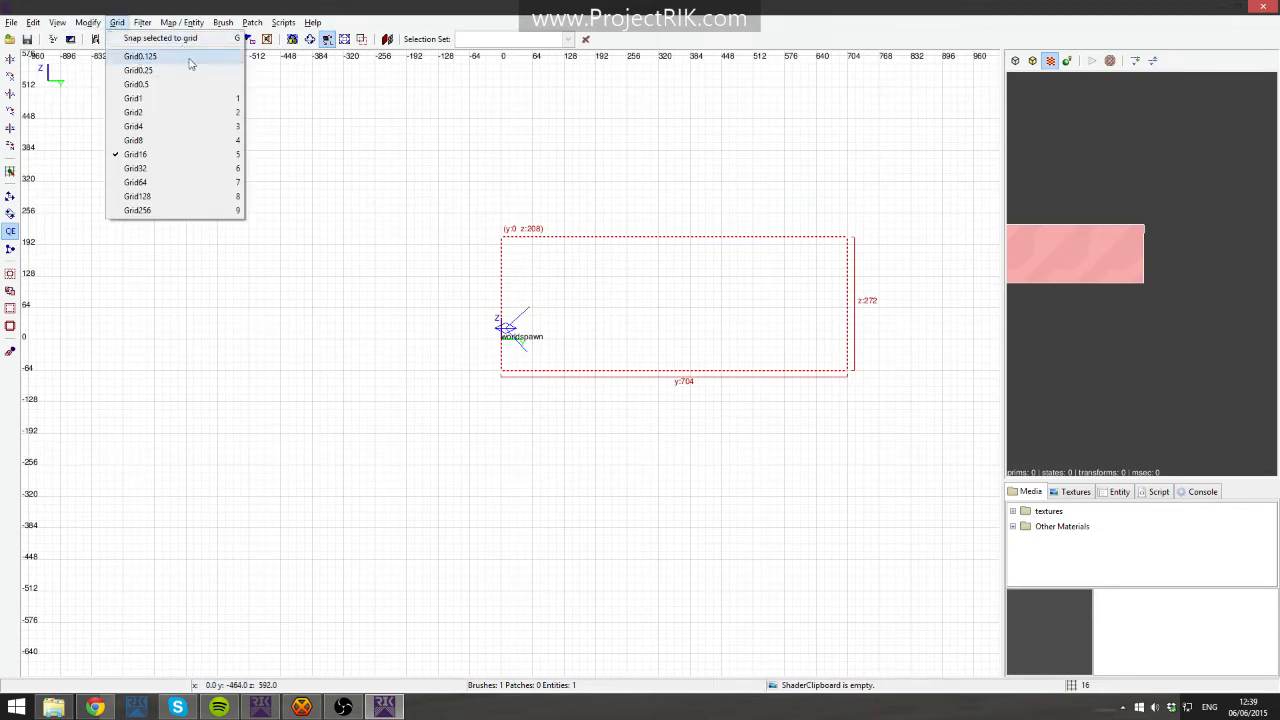
left_click(552, 262)
mouse_move(617, 290)
left_mouse_down()
mouse_move(562, 256)
mouse_move(617, 301)
left_mouse_up()
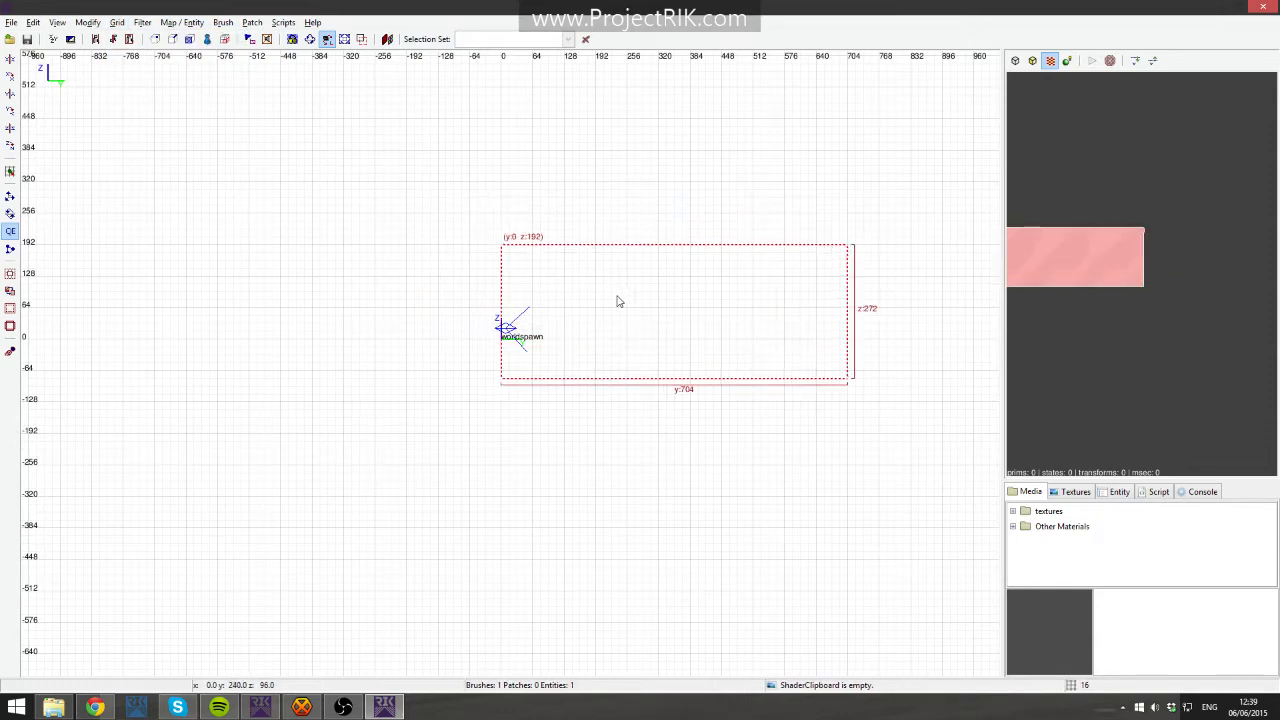
scroll(556, 339, "up", 2)
mouse_move(692, 325)
right_mouse_down()
mouse_move(580, 330)
mouse_move(590, 312)
right_mouse_up()
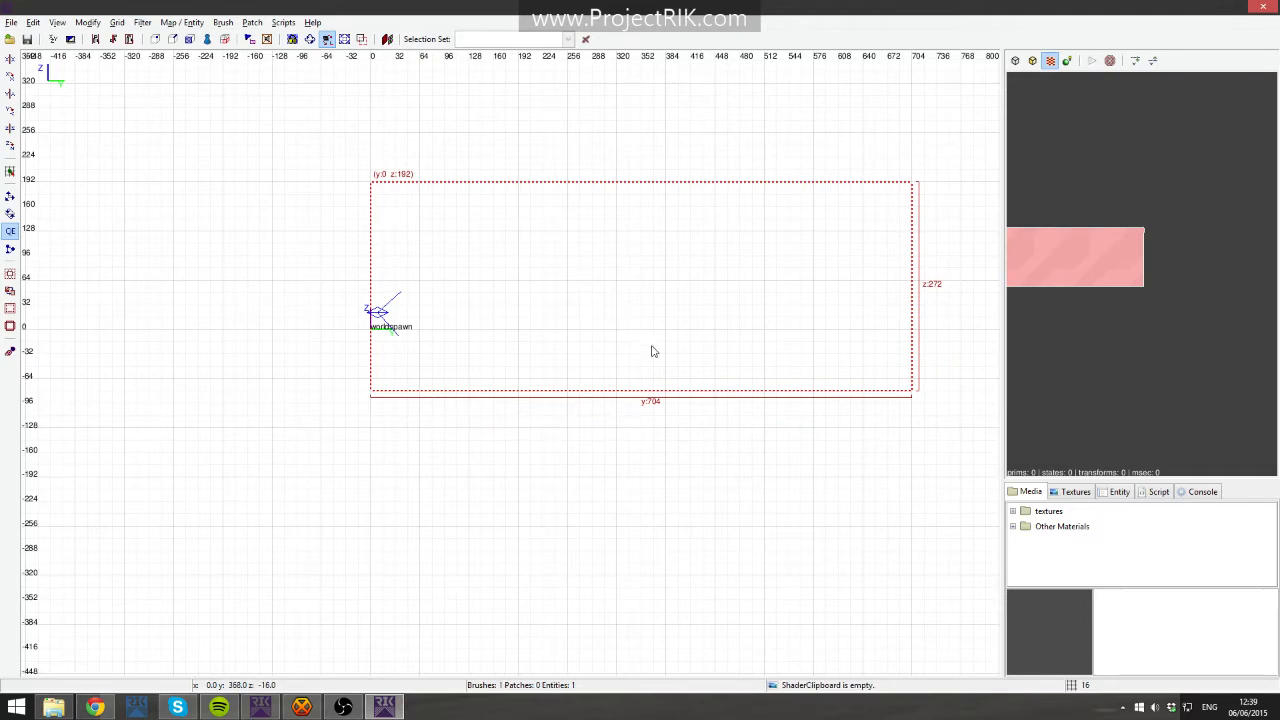
right_click_drag(652, 347, 690, 380)
scroll(640, 349, "down", 1)
right_click_drag(599, 356, 625, 356)
mouse_move(598, 355)
left_mouse_down()
mouse_move(598, 336)
mouse_move(595, 357)
left_mouse_up()
scroll(600, 357, "up", 1)
mouse_move(596, 357)
right_mouse_down()
mouse_move(457, 331)
mouse_move(663, 383)
right_mouse_up()
scroll(595, 356, "down", 1)
mouse_move(978, 293)
right_mouse_down()
mouse_move(965, 338)
mouse_move(903, 344)
right_mouse_up()
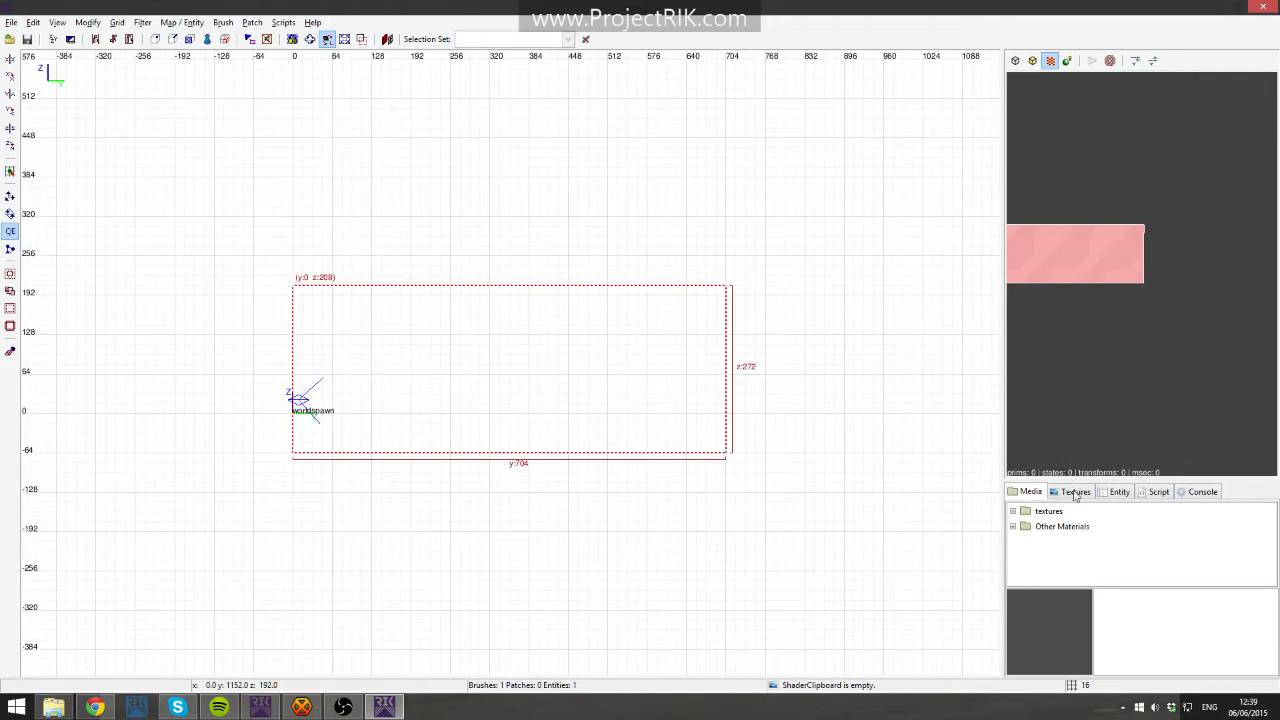
- Open the textures/base0 folder and load the base texture into the texture browser
left_click(1075, 493)
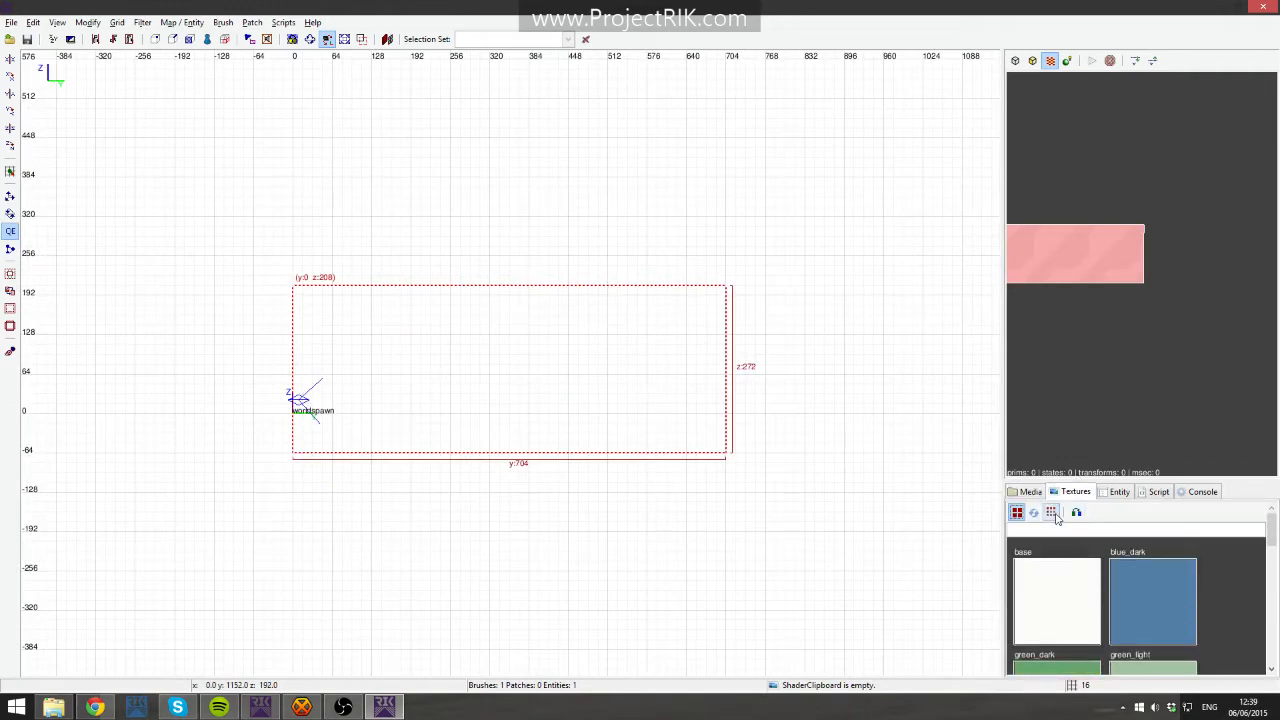
left_click(1052, 513)
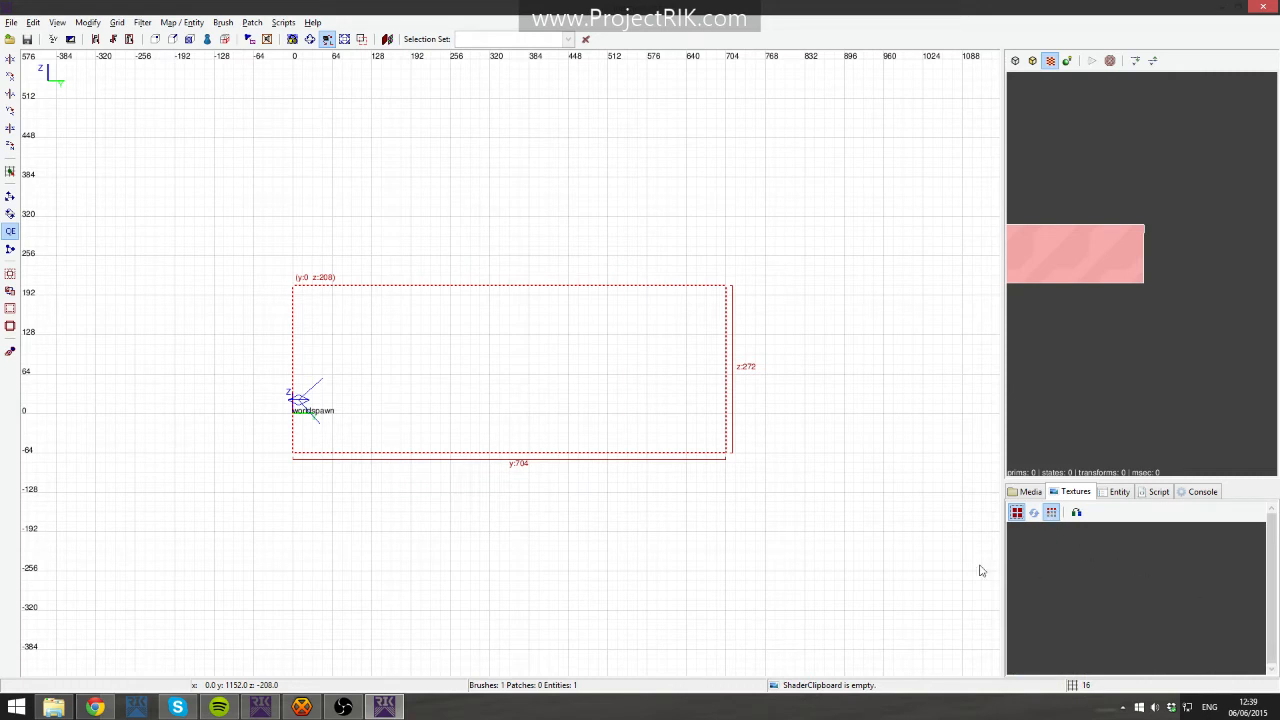
left_click(1030, 492)
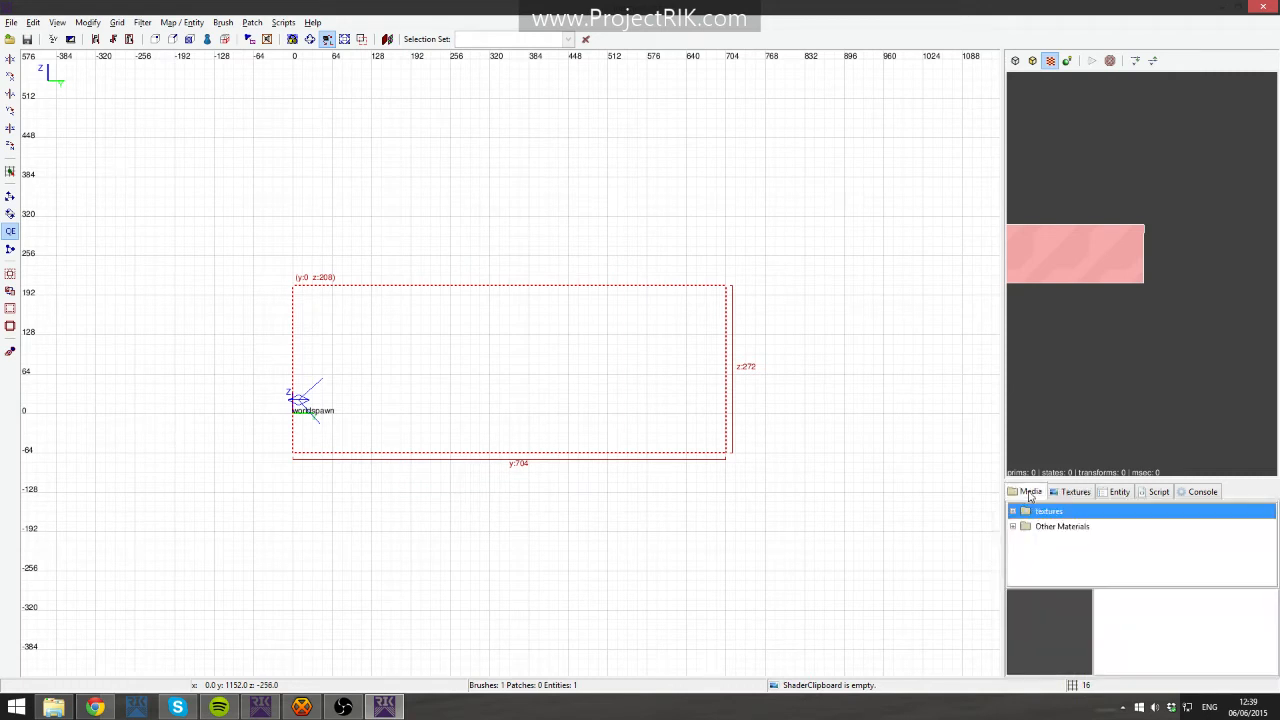
left_click(1013, 511)
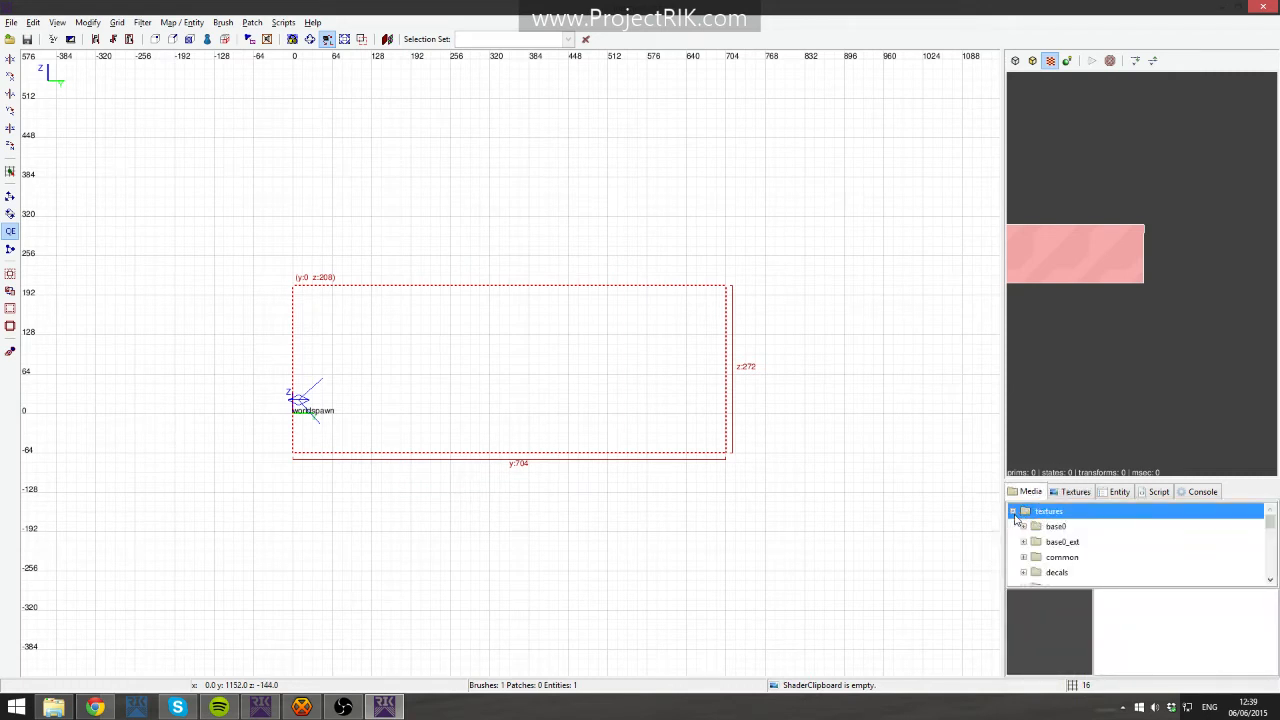
left_click(1024, 527)
left_click(1065, 542)
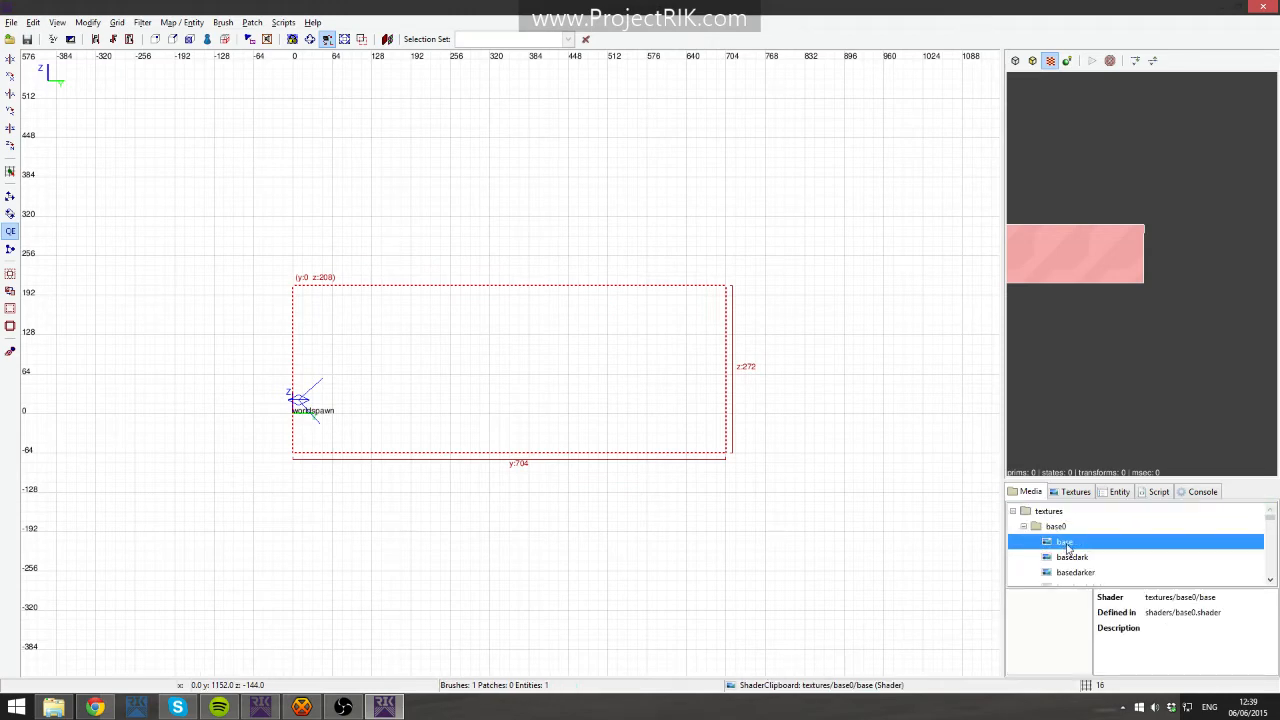
right_click(1062, 545)
left_click(1128, 563)
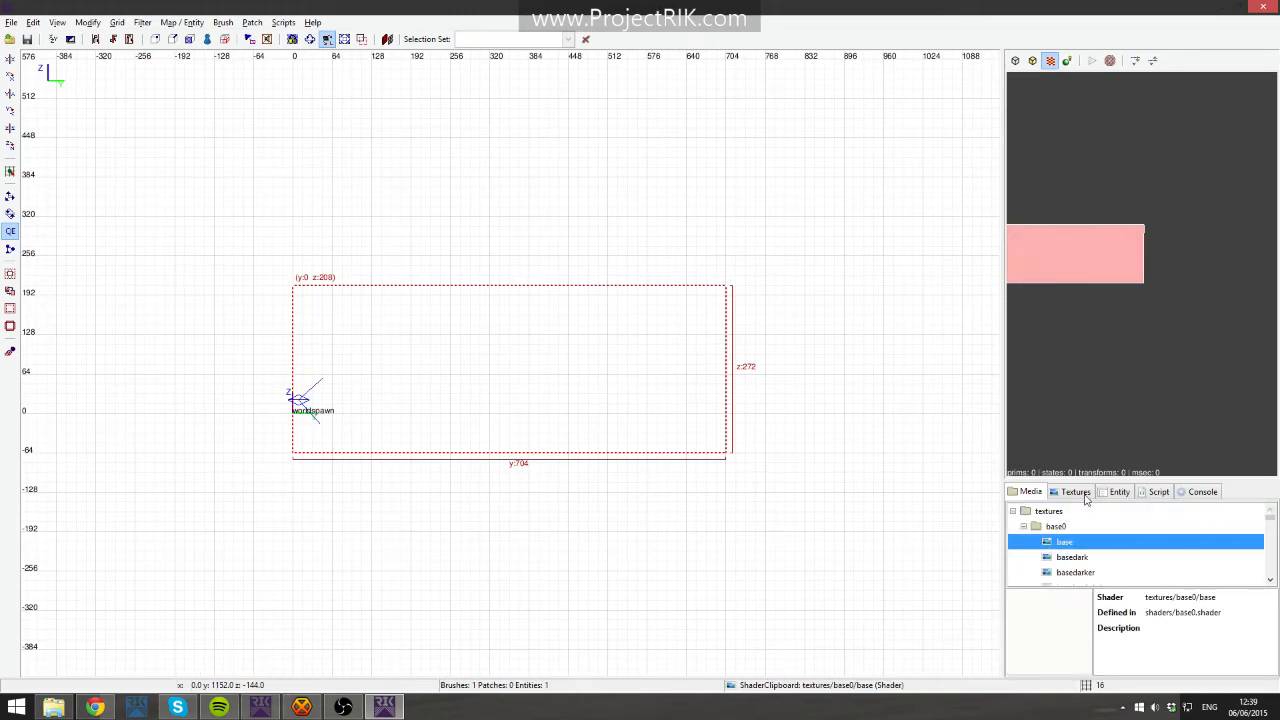
left_click(1076, 491)
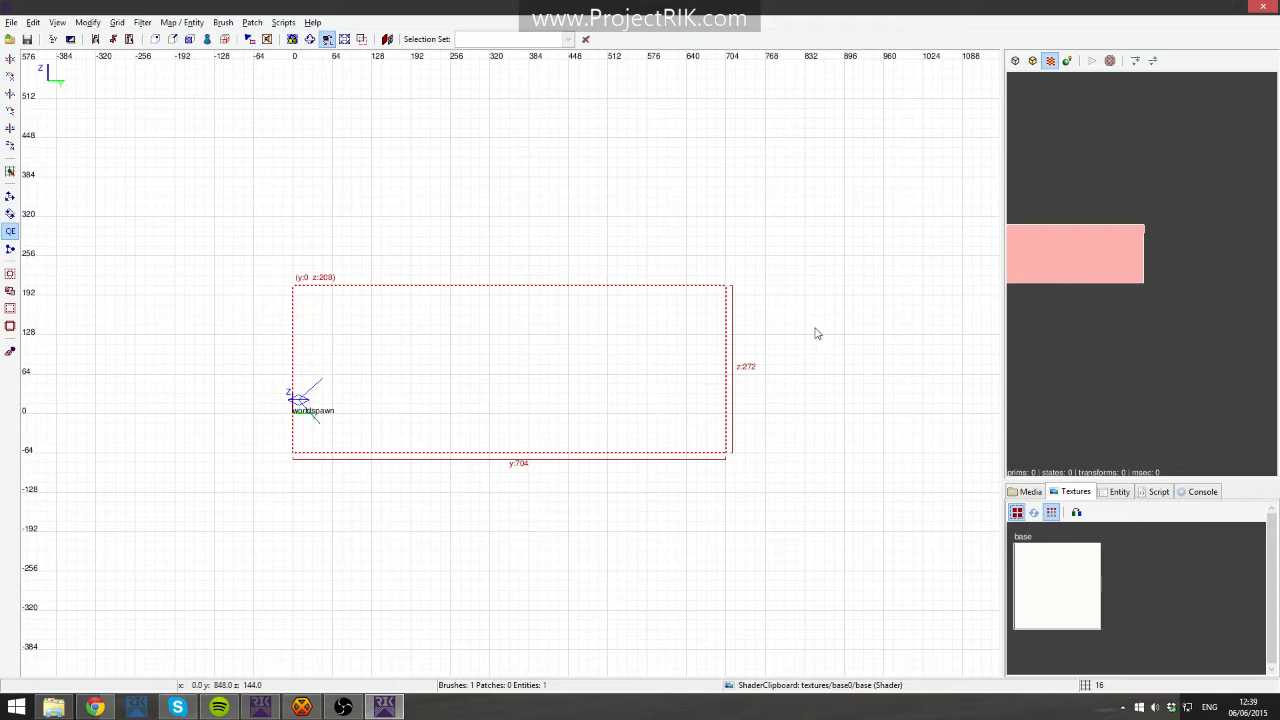
- Delete the large brush from the top view
key("ctrl+Tab")
key("ctrl+Tab")
right_click_drag(634, 170, 723, 193)
scroll(611, 271, "down", 7)
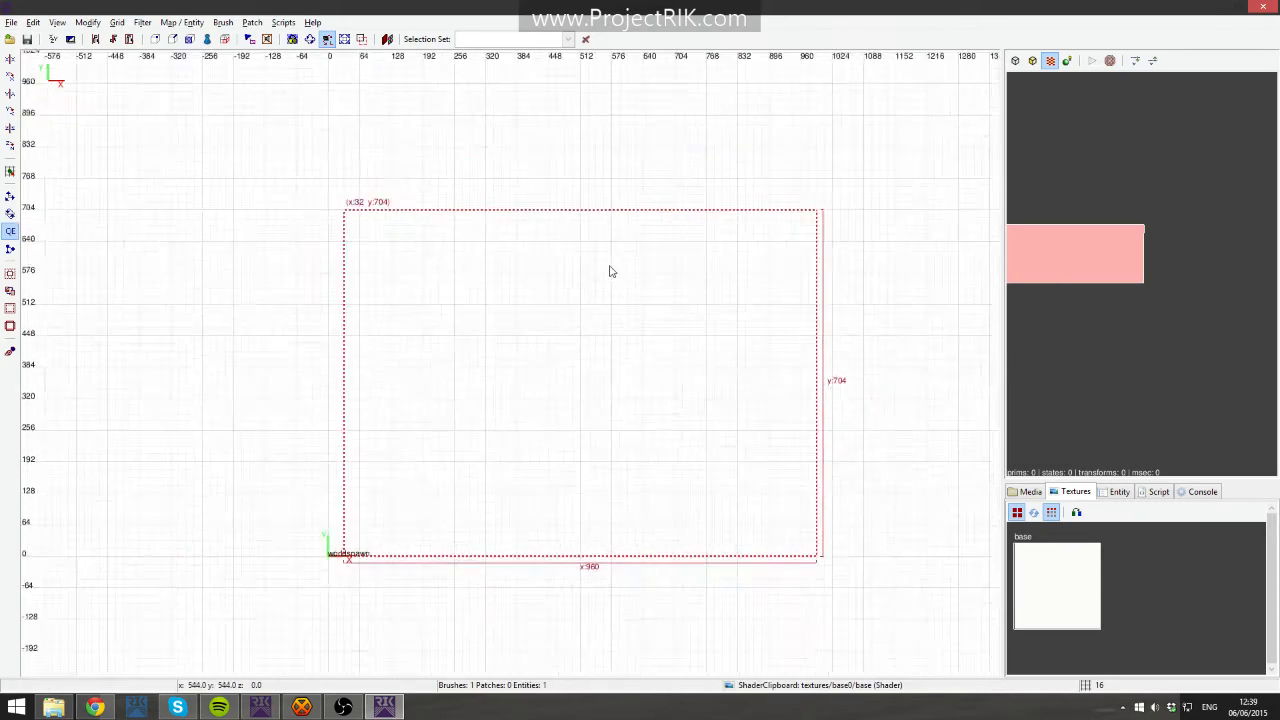
key("BackSpace")
- Draw a wall brush about 960 by 64 units at the origin in the top view
mouse_move(466, 413)
left_mouse_down()
mouse_move(561, 350)
mouse_move(606, 401)
left_mouse_up()
scroll(606, 401, "up", 2)
right_click_drag(628, 363, 617, 334)
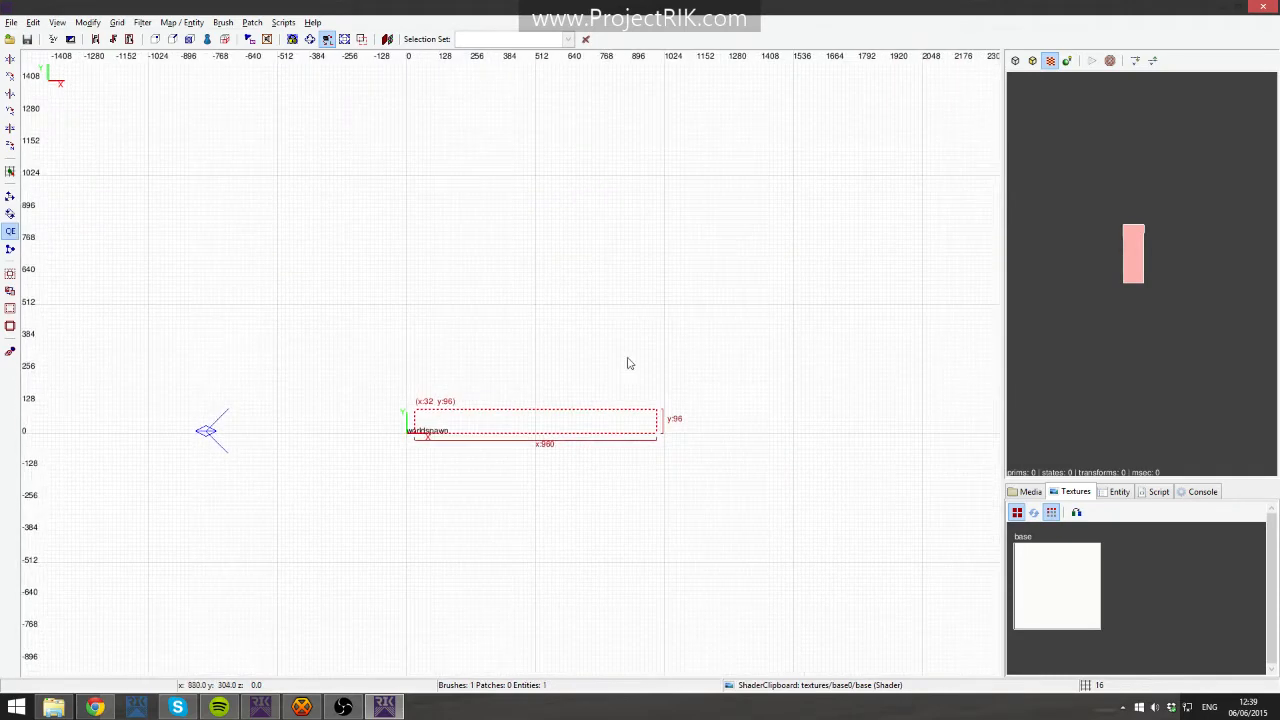
left_click_drag(610, 391, 605, 398)
scroll(625, 411, "up", 3)
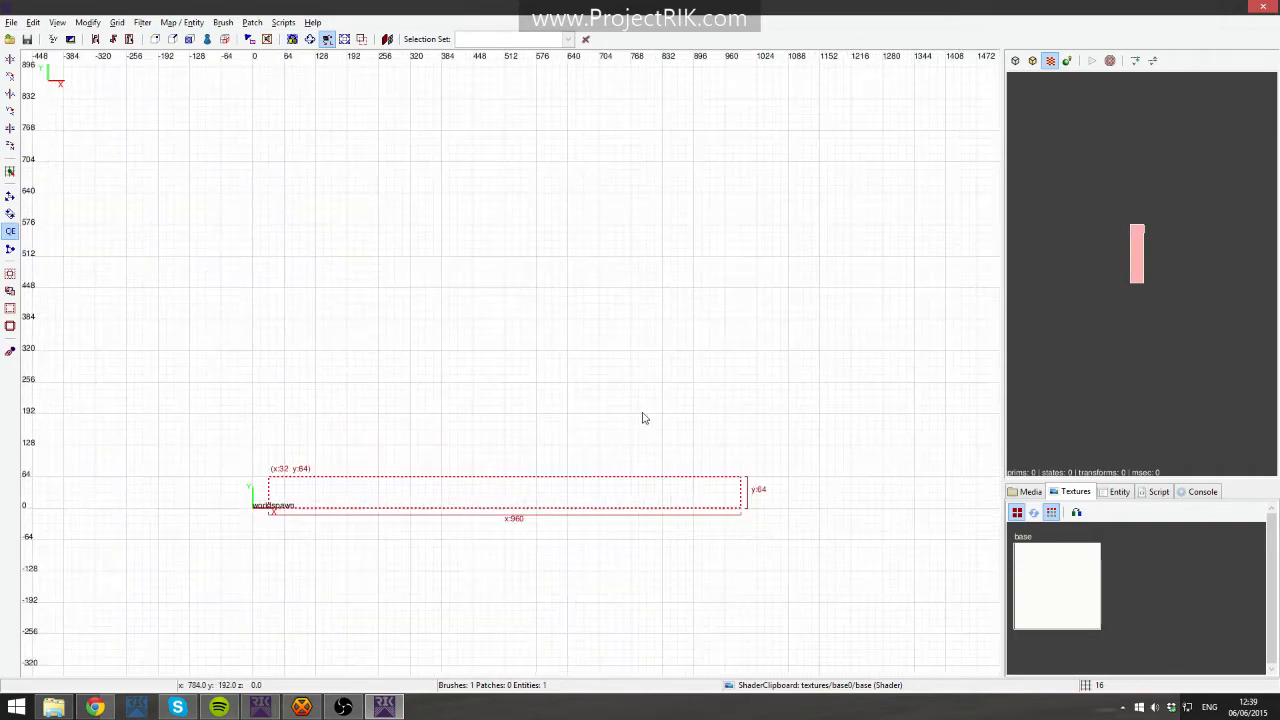
right_click_drag(684, 437, 744, 438)
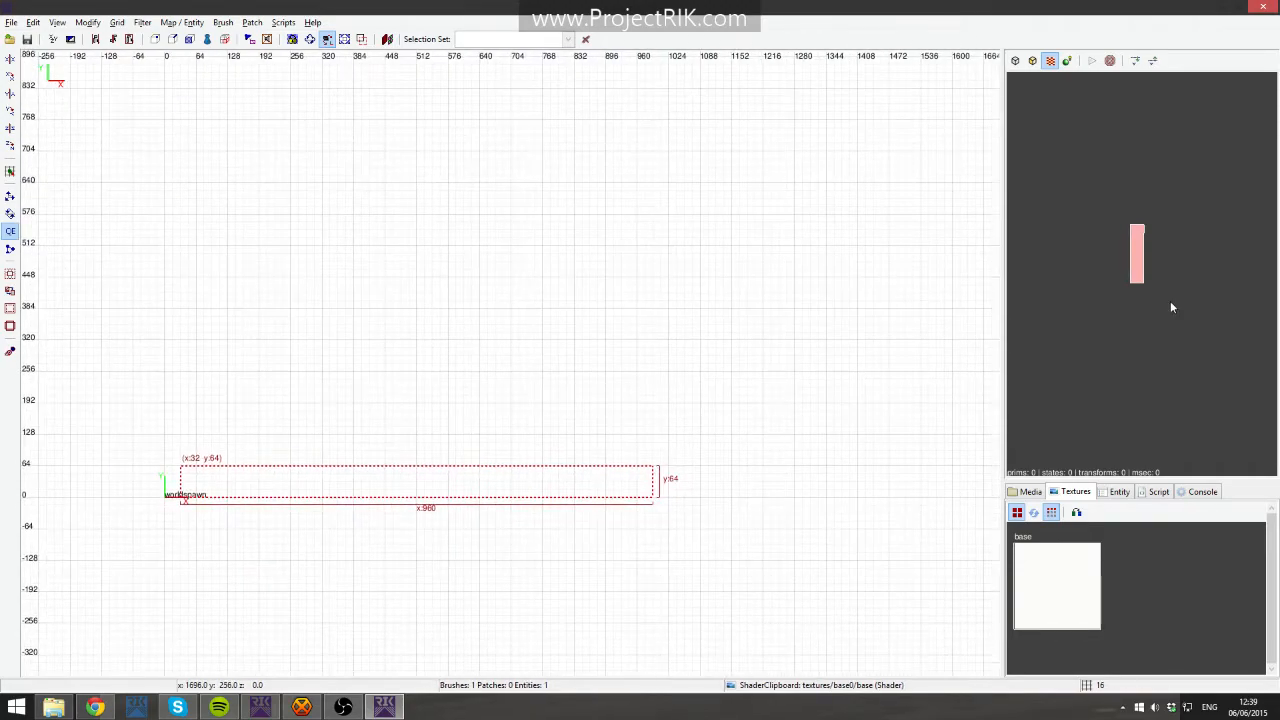
key("ctrl+Tab")
scroll(508, 422, "down", 5)
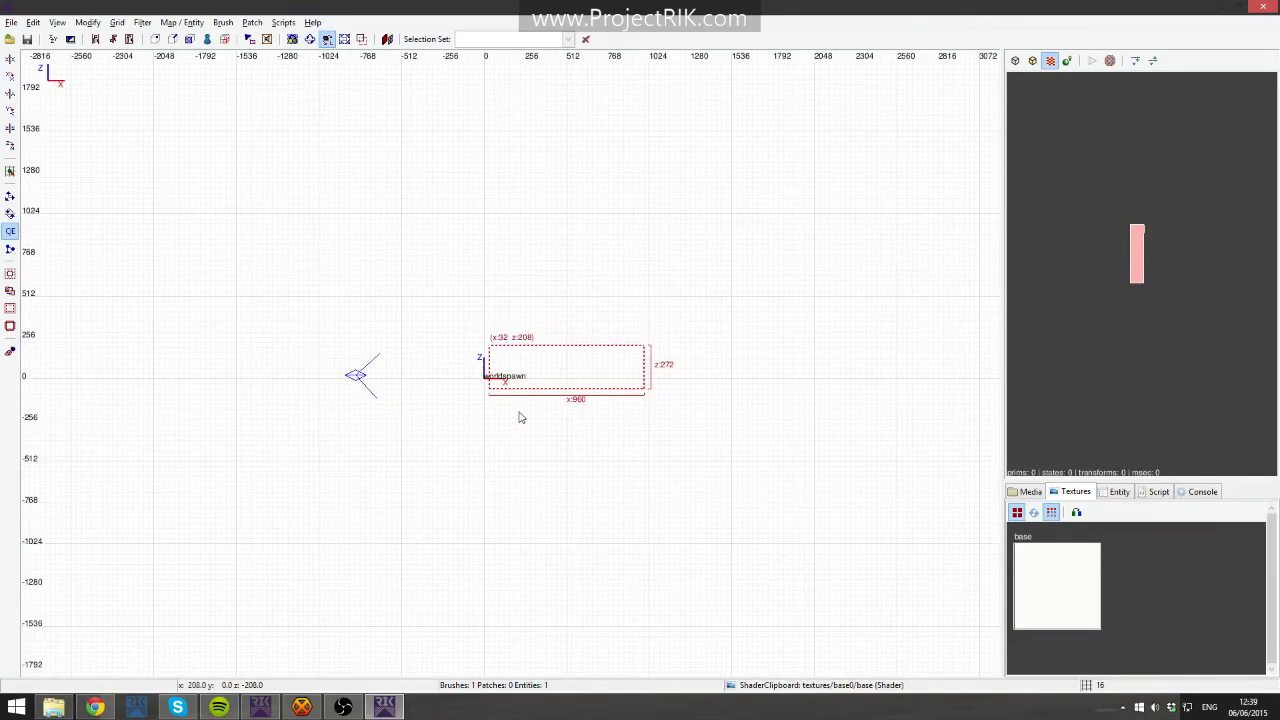
- Extend the brush to about 400 units deep in the top view
key("ctrl+Tab")
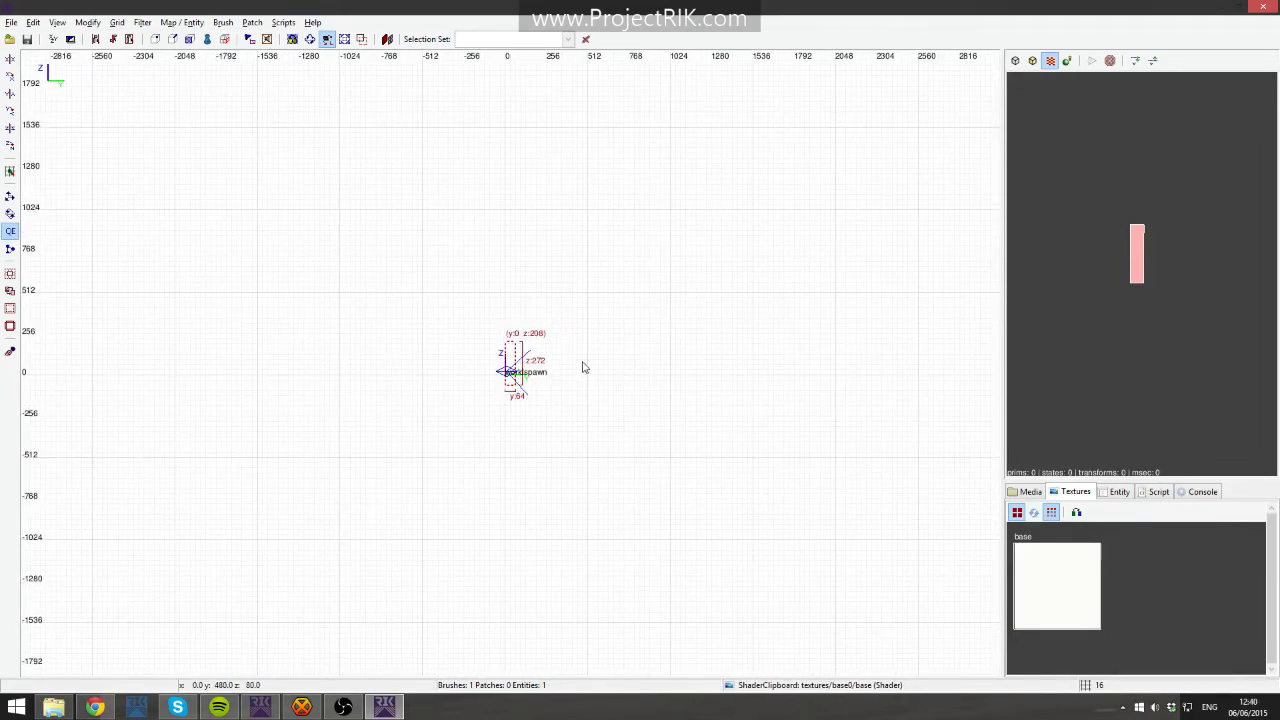
key("ctrl+Tab")
mouse_move(535, 354)
left_mouse_down()
mouse_move(541, 268)
mouse_move(536, 298)
left_mouse_up()
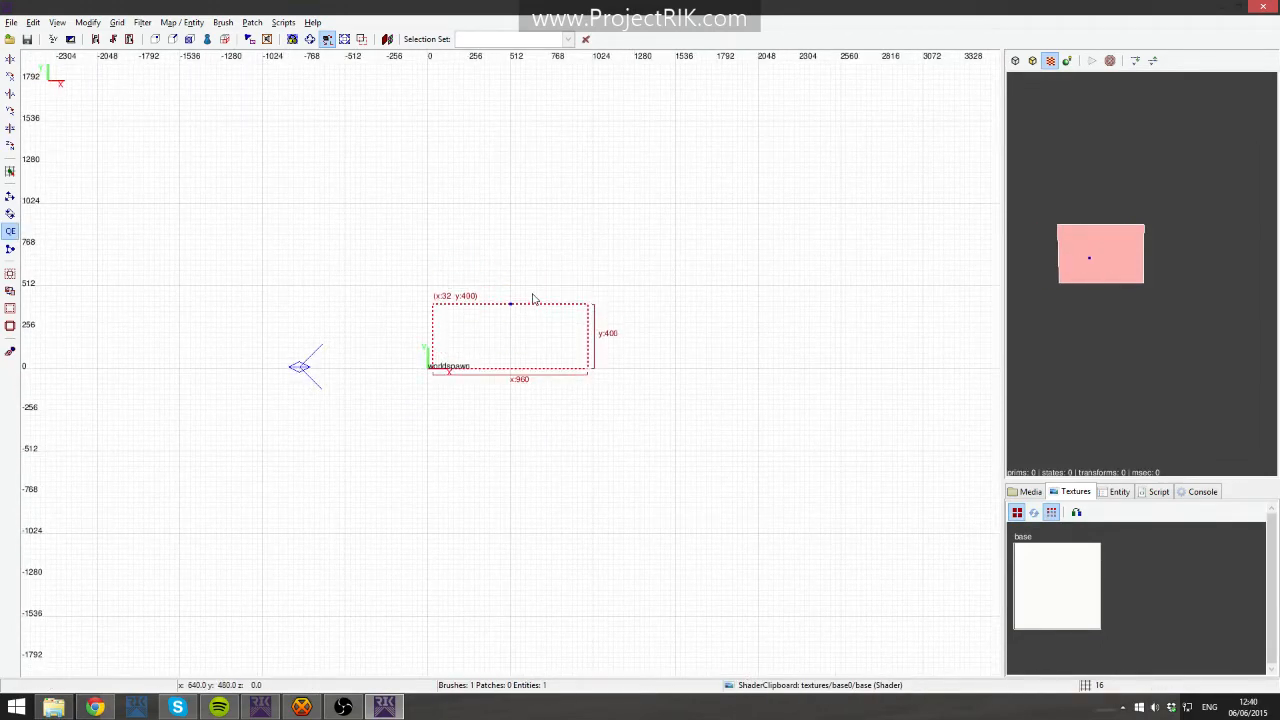
- Resize the brush to about 1408 by 240 units in the top view
right_click(1141, 273)
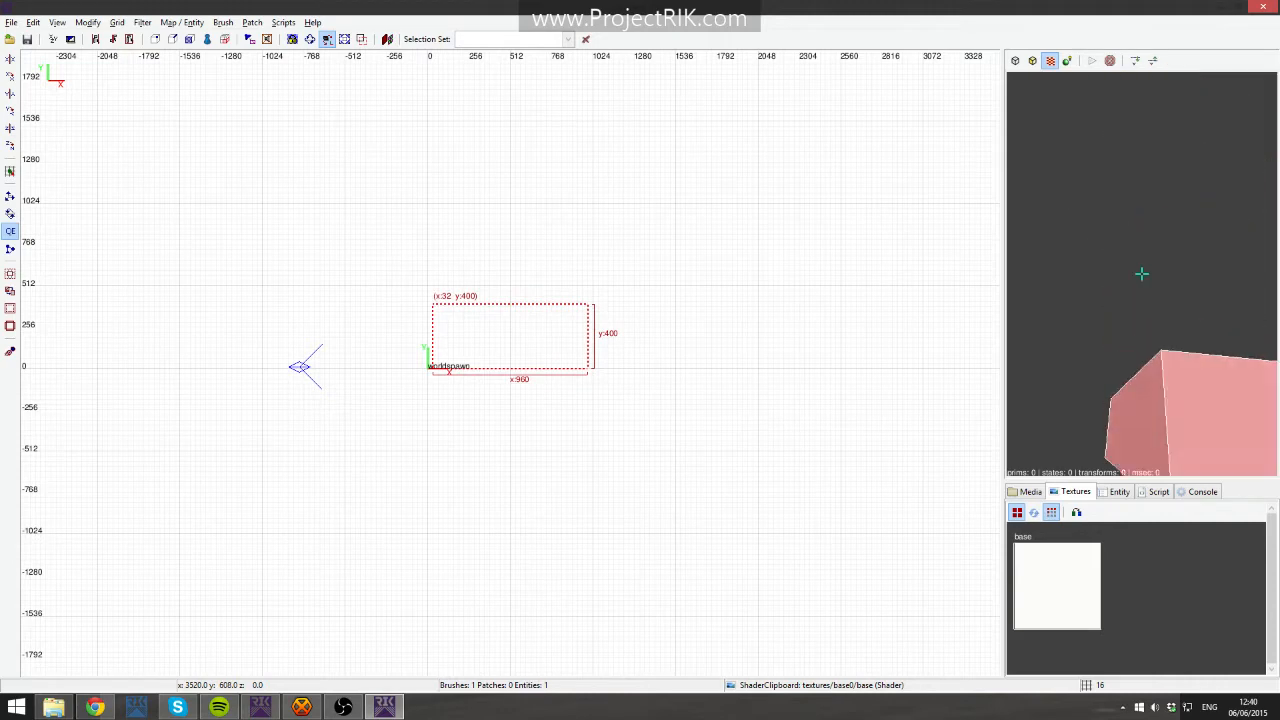
right_click(1141, 273)
left_click_drag(713, 323, 785, 322)
mouse_move(614, 257)
left_mouse_down()
mouse_move(610, 216)
mouse_move(611, 283)
left_mouse_up()
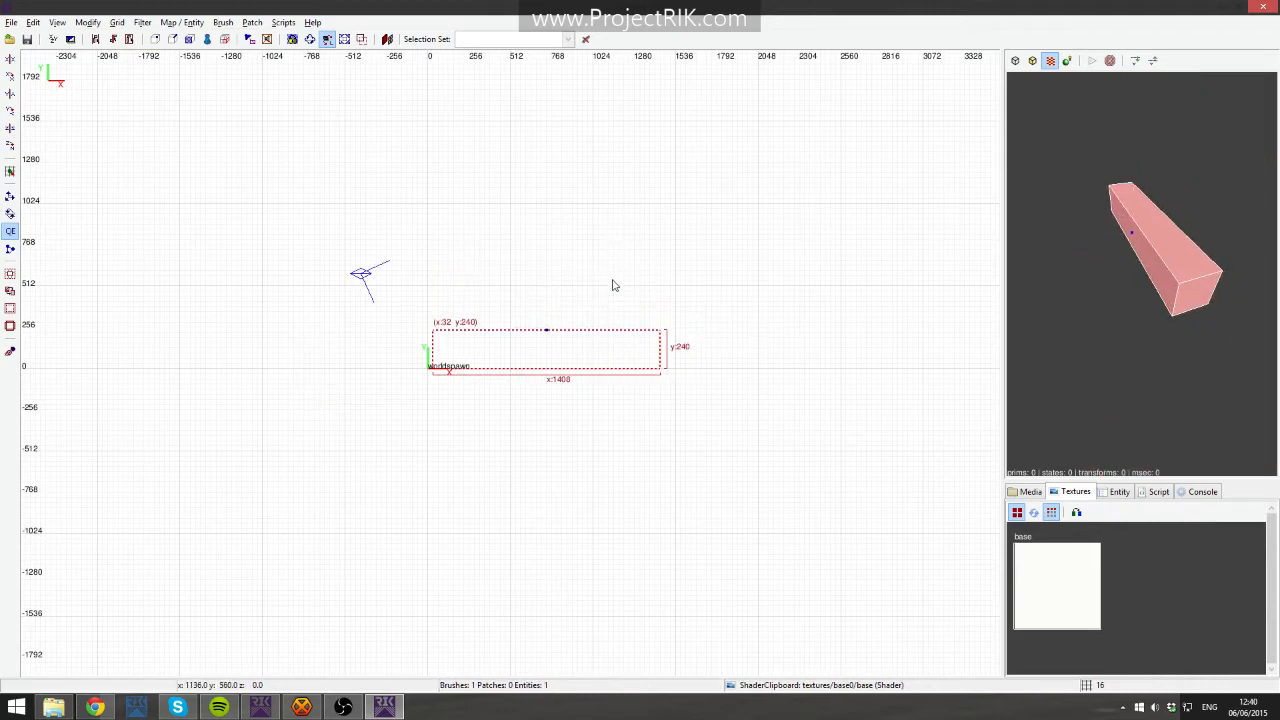
- Set the slab's thickness to 64 units in the side view
scroll(580, 295, "up", 2)
mouse_move(500, 328)
left_mouse_down()
mouse_move(471, 329)
mouse_move(486, 326)
mouse_move(474, 353)
mouse_move(514, 220)
mouse_move(512, 297)
left_mouse_up()
key("ctrl+Tab")
left_click_drag(549, 257, 554, 306)
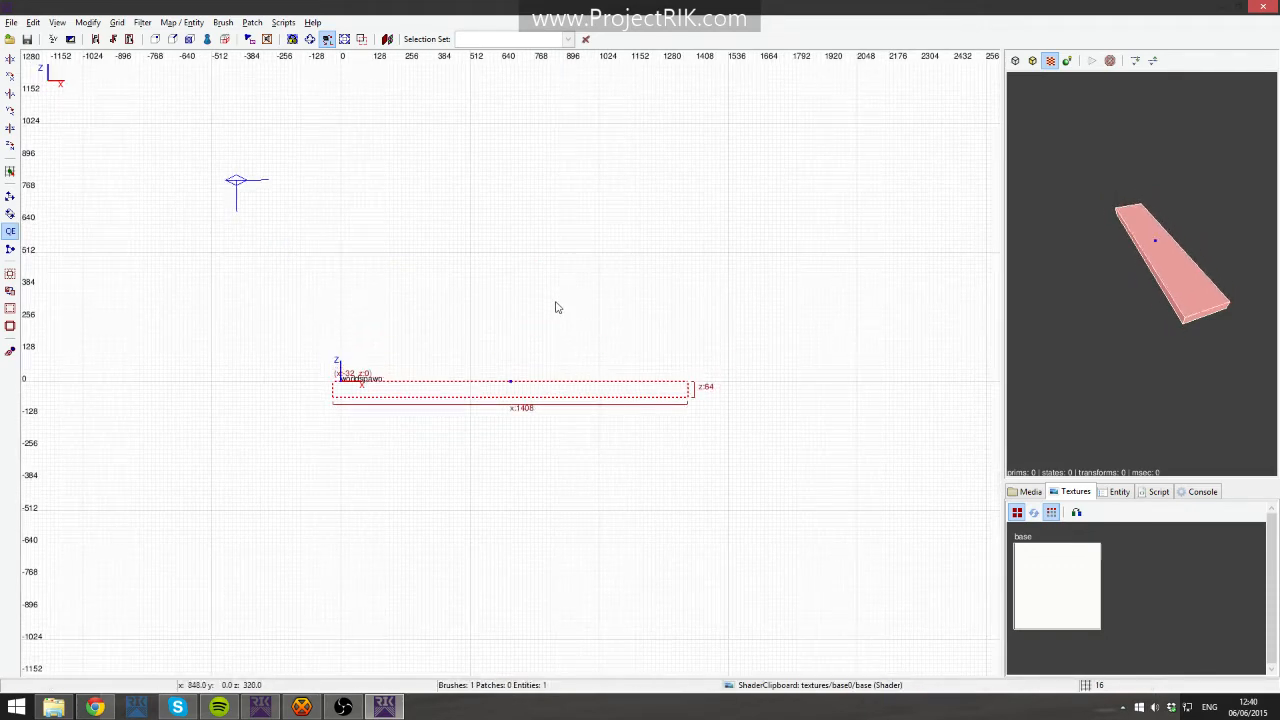
- Make the floor slab about 320 units deep in the top view
key("ctrl+Tab")
scroll(563, 422, "up", 2)
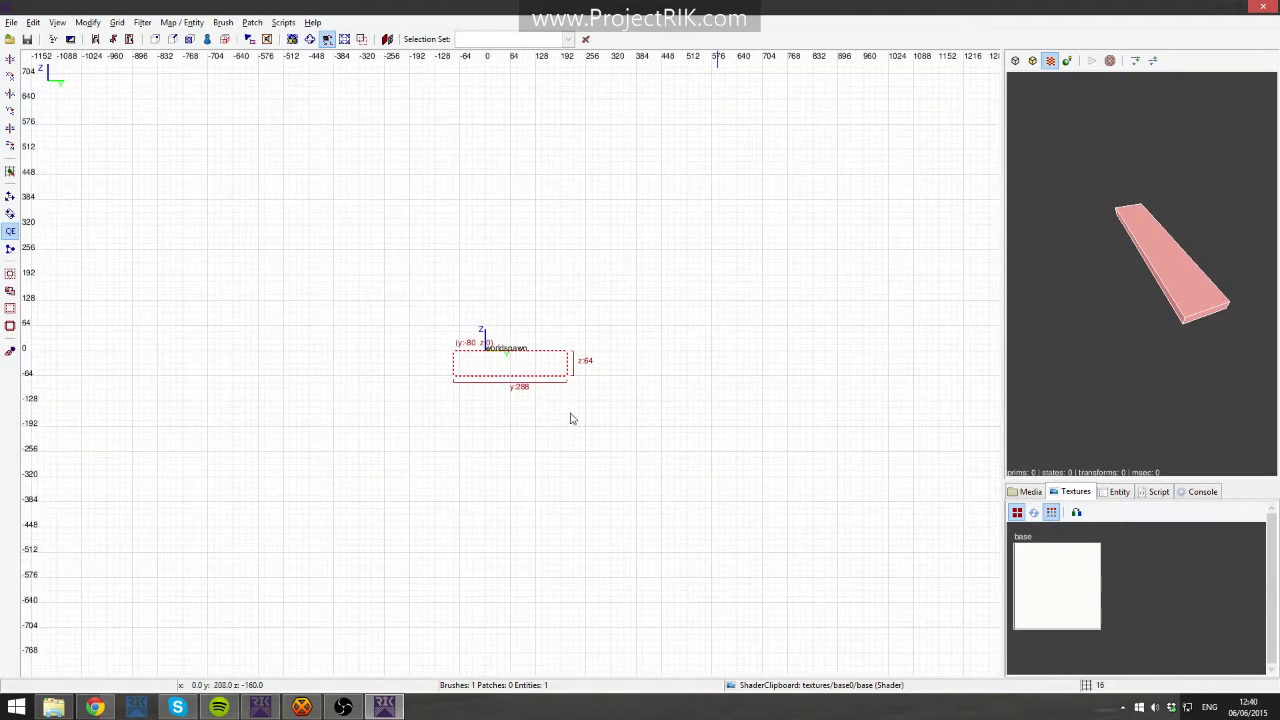
mouse_move(620, 362)
left_mouse_down()
mouse_move(865, 355)
mouse_move(620, 374)
left_mouse_up()
key("ctrl+Tab")
left_click_drag(457, 375, 467, 372)
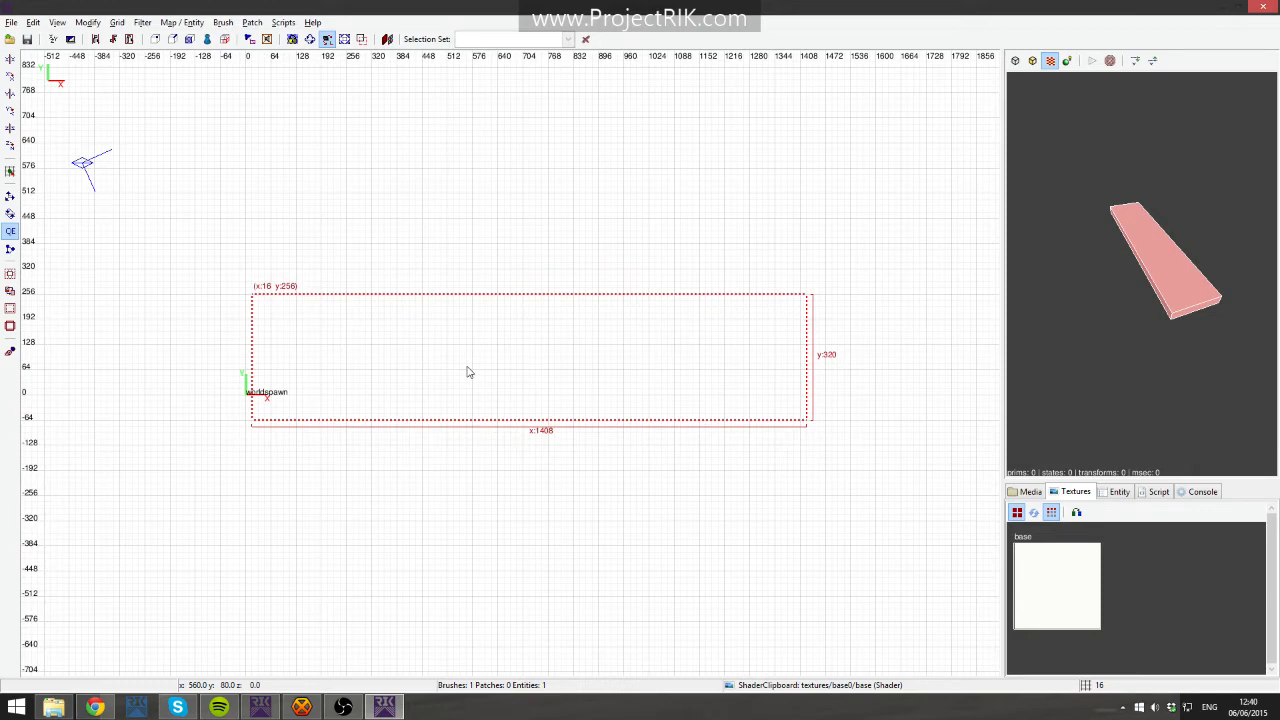
key("XF86AudioLowerVolume")
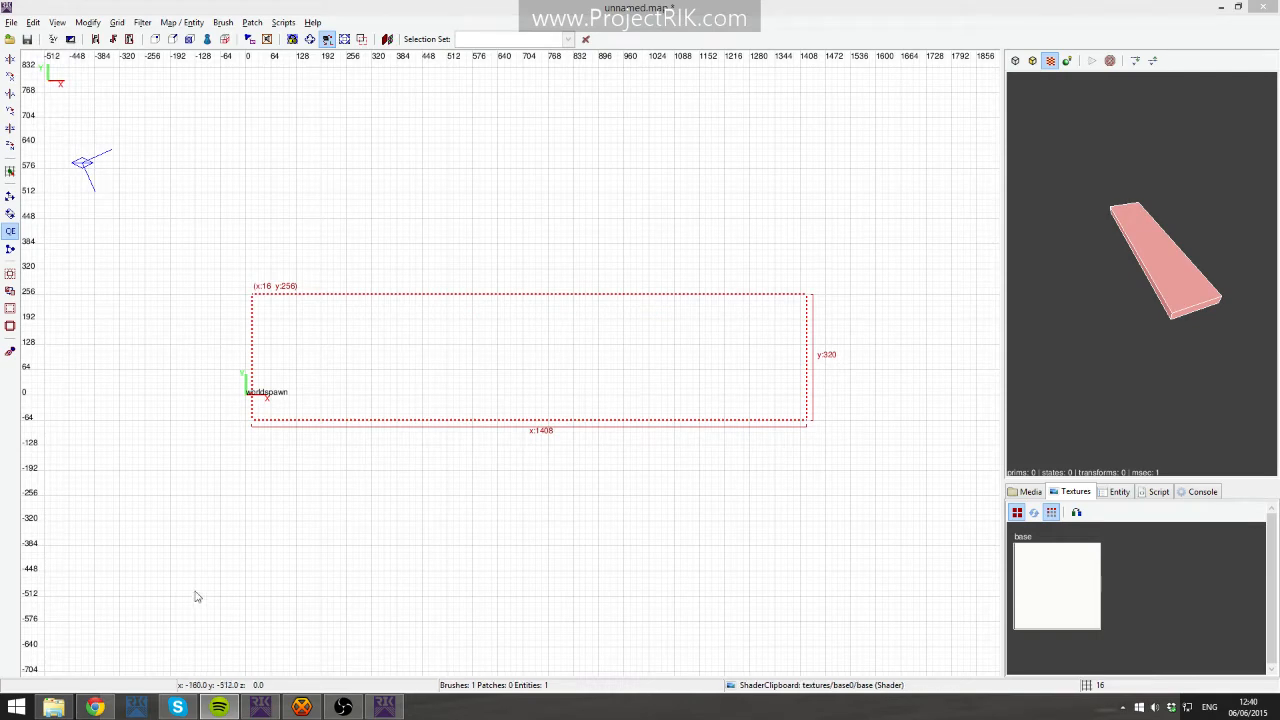
key("XF86AudioLowerVolume")
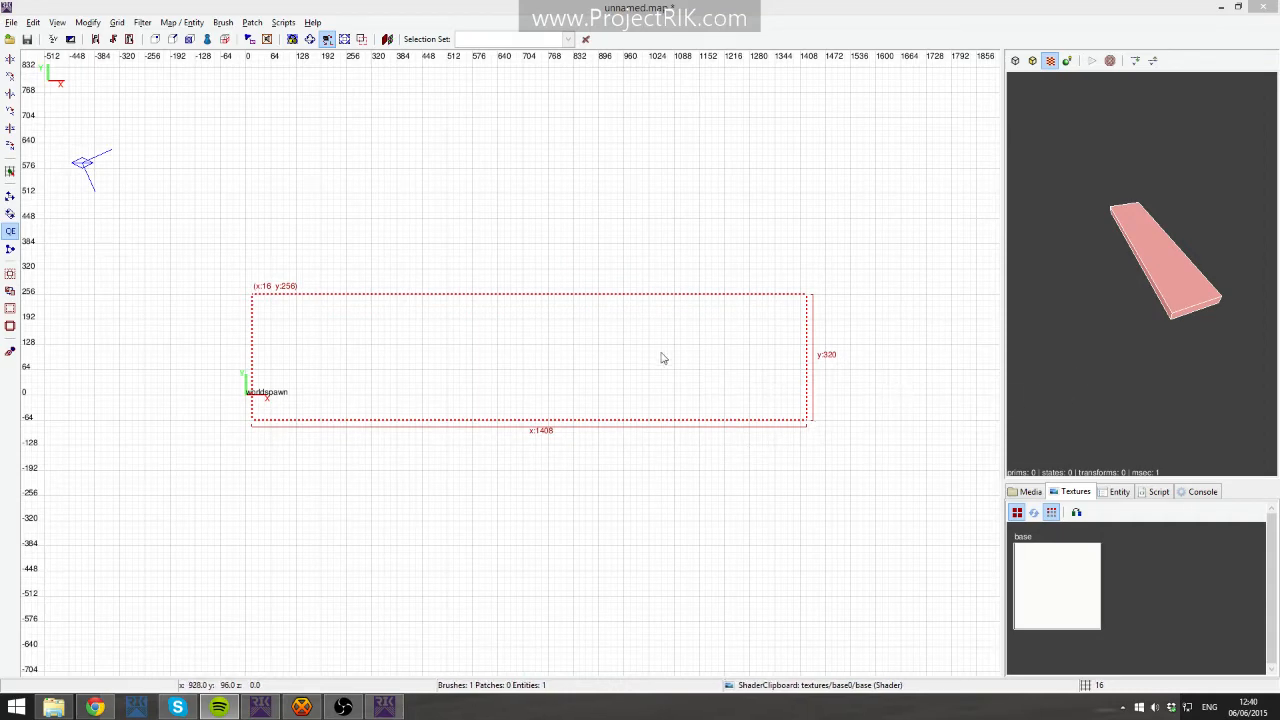
- Trim the floor slab to 1392 units wide with its corner at the origin and deselect it
left_click_drag(831, 367, 824, 369)
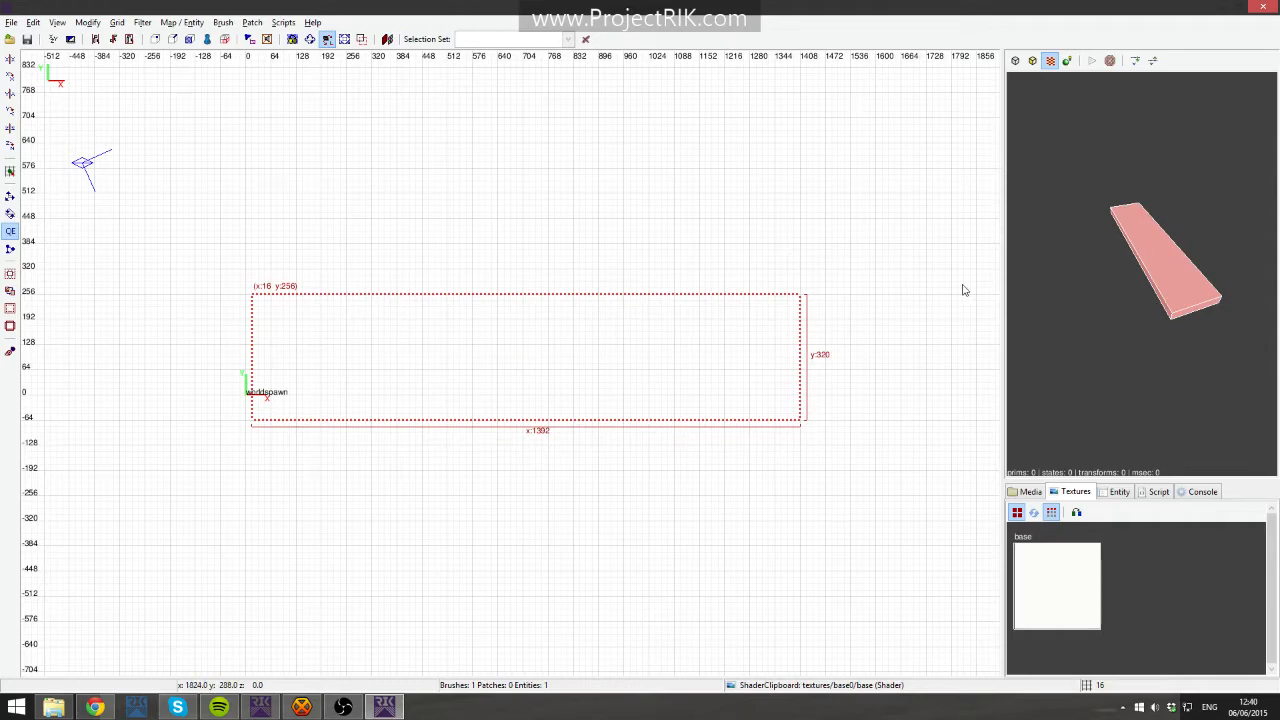
mouse_move(571, 369)
left_mouse_down()
mouse_move(557, 377)
mouse_move(565, 368)
left_mouse_up()
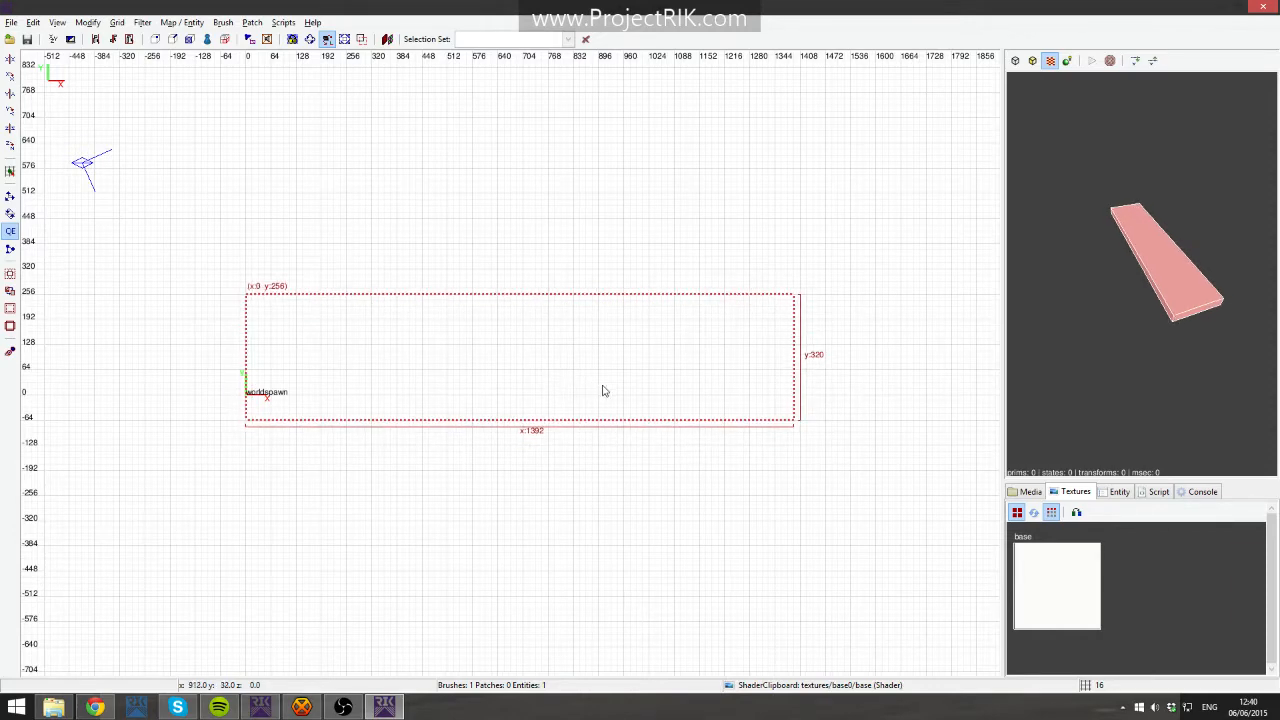
key("ctrl+Tab")
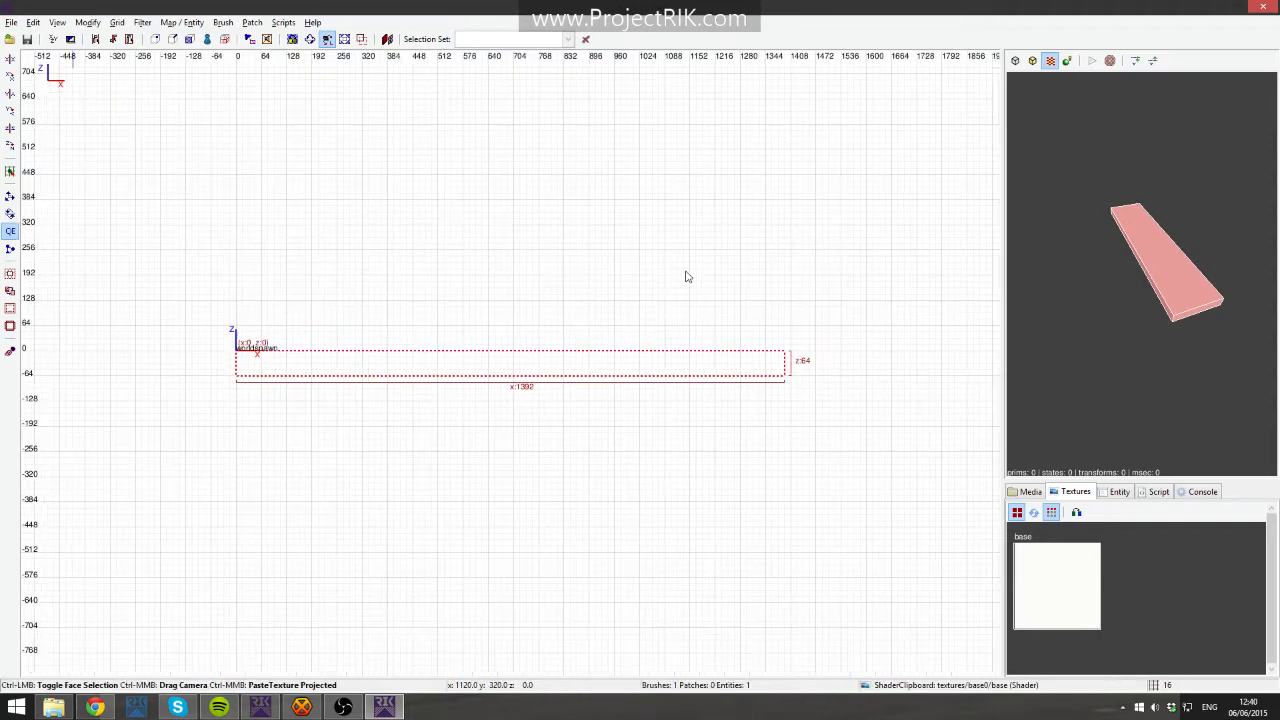
key("ctrl+Tab")
key("ctrl+Tab")
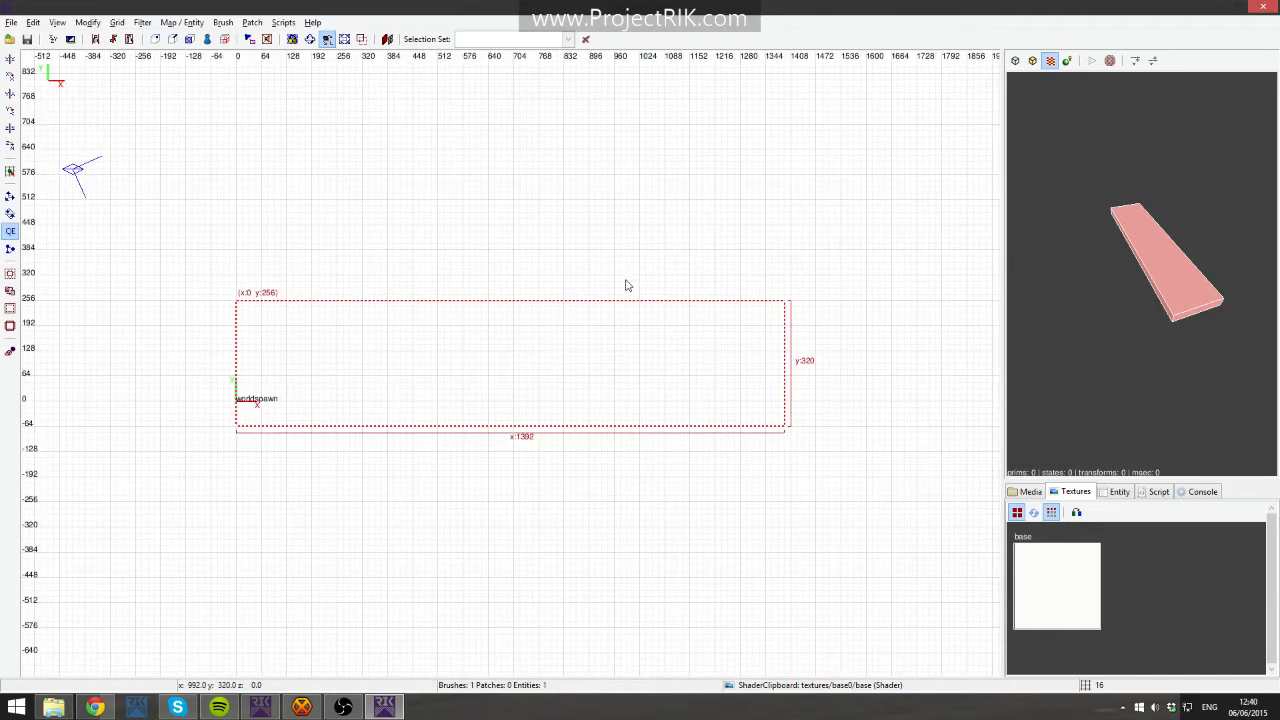
right_click(263, 366)
left_click(246, 367)
key("Escape")
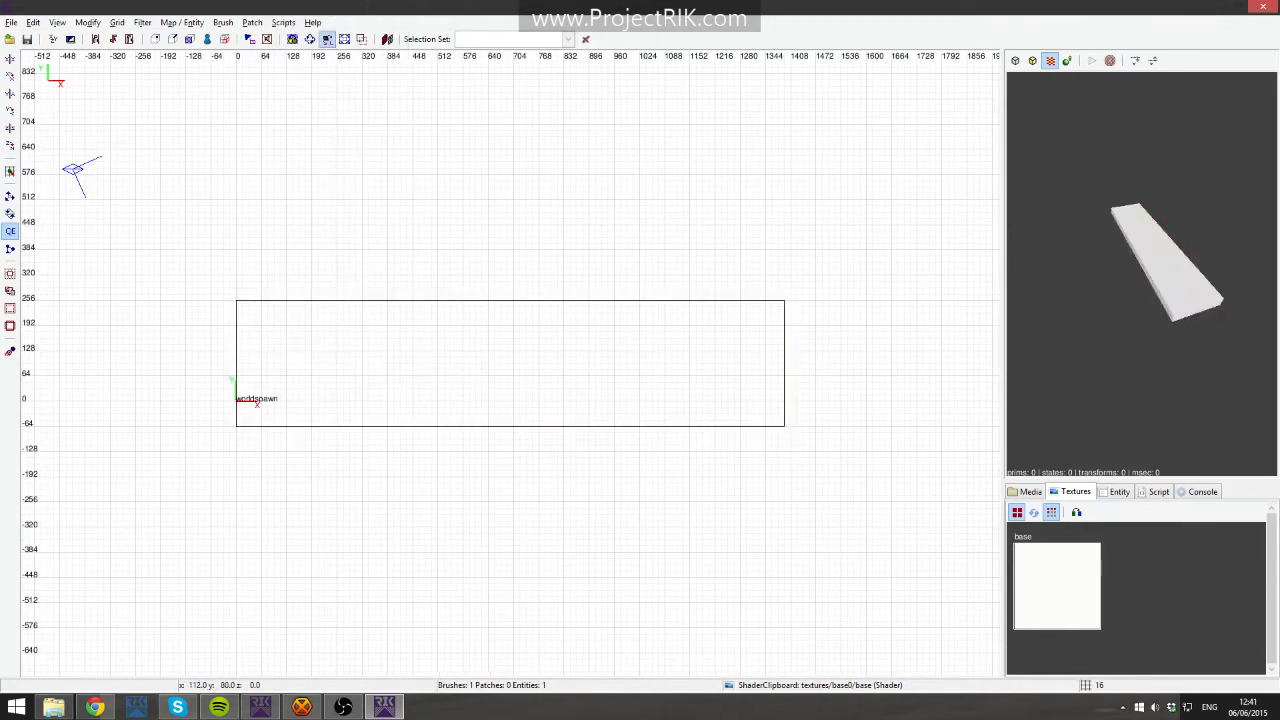
- Create a player start on the floor slab in the top view
right_click(274, 396)
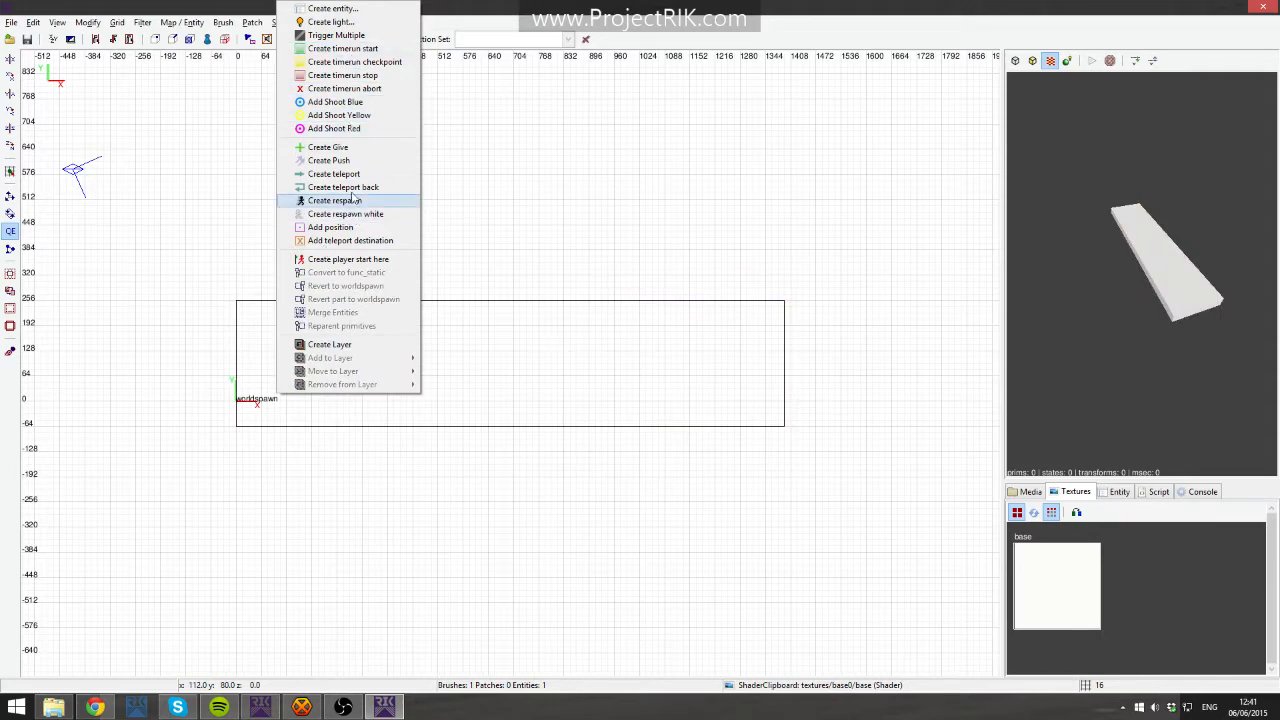
left_click(367, 263)
scroll(271, 374, "up", 4)
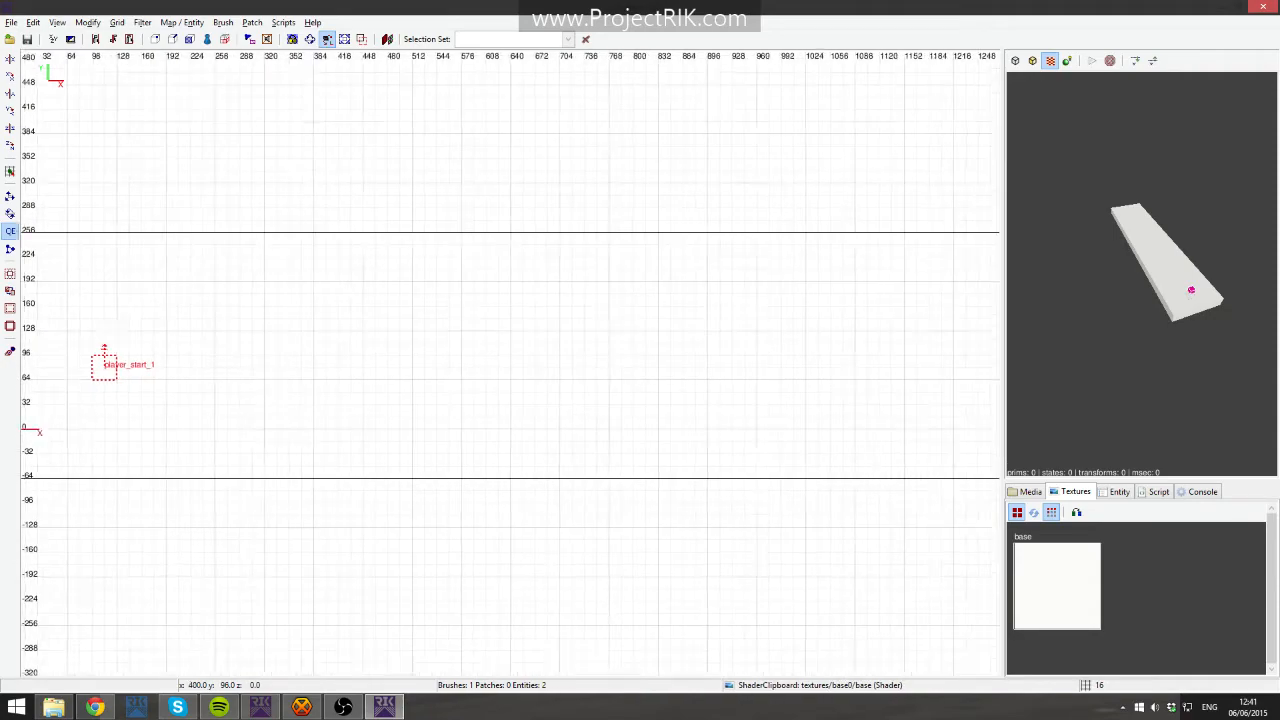
- Select the player start and lift it above the floor slab in the side view
right_click_drag(264, 364, 304, 370)
left_click(477, 375, "shift")
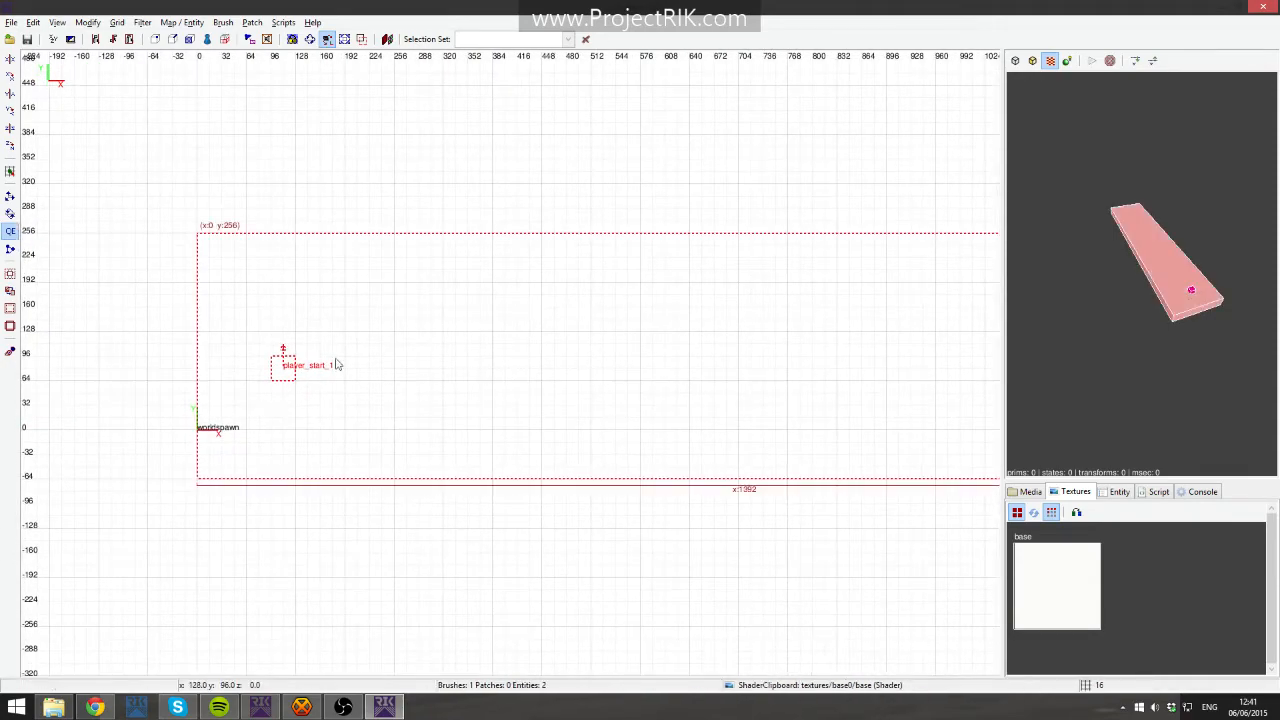
key("Escape")
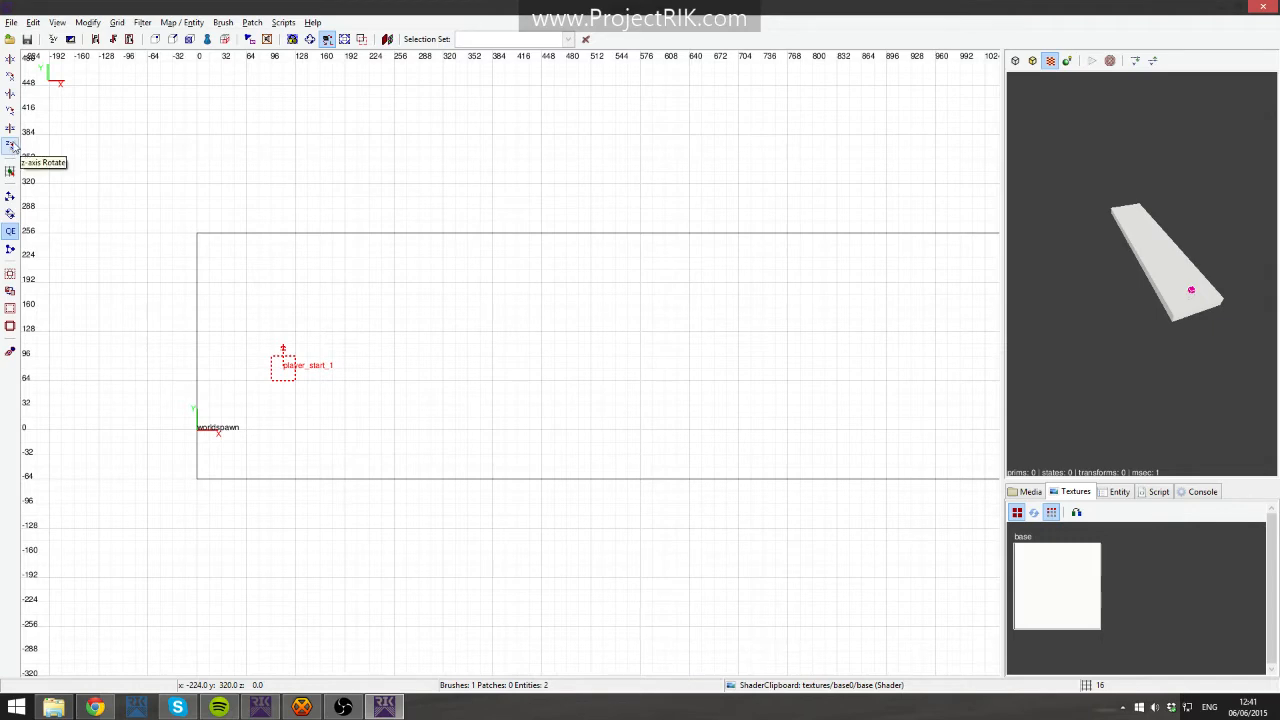
left_click(288, 370, "shift")
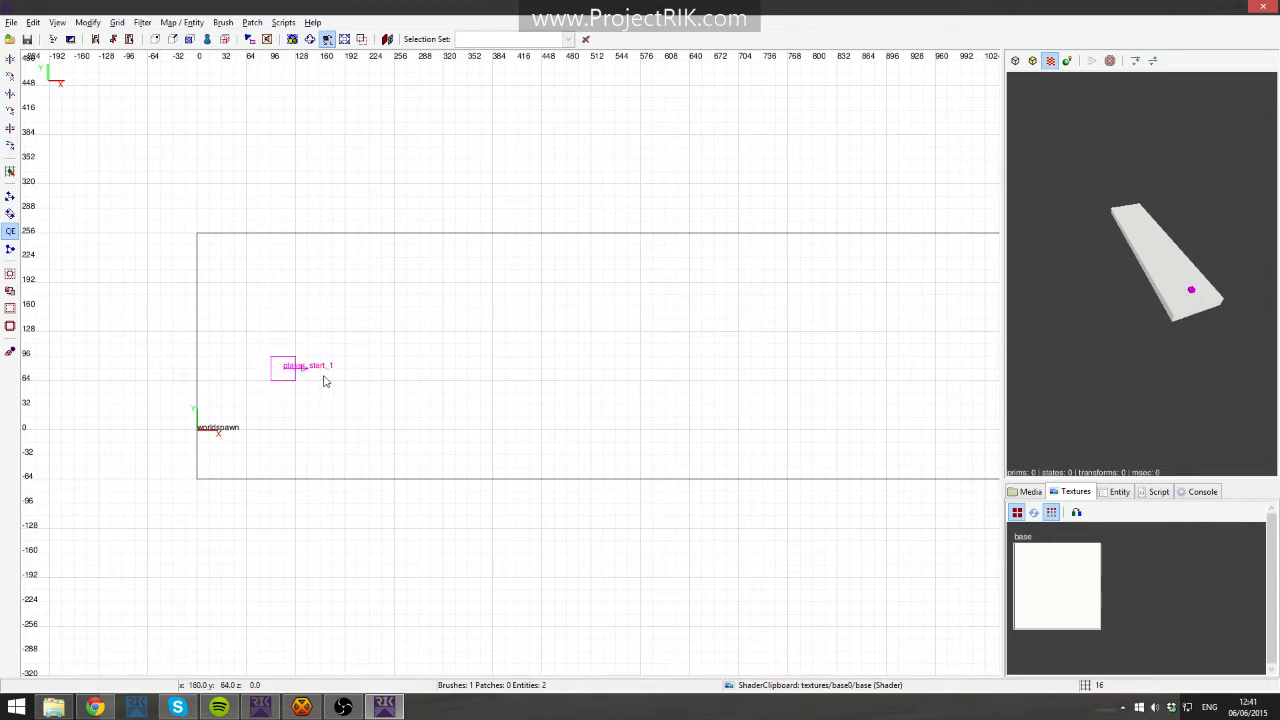
right_click(1208, 318)
key("Up")
key("Up")
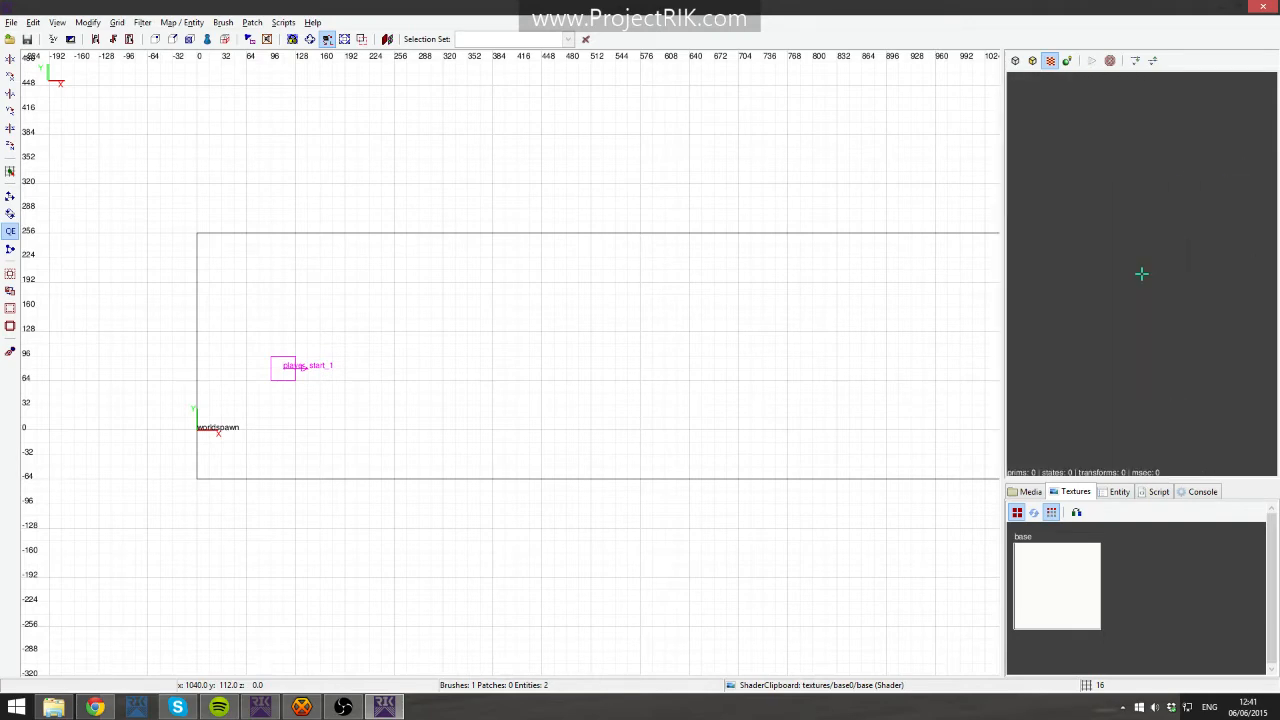
left_click(293, 370, "shift")
key("ctrl+Tab")
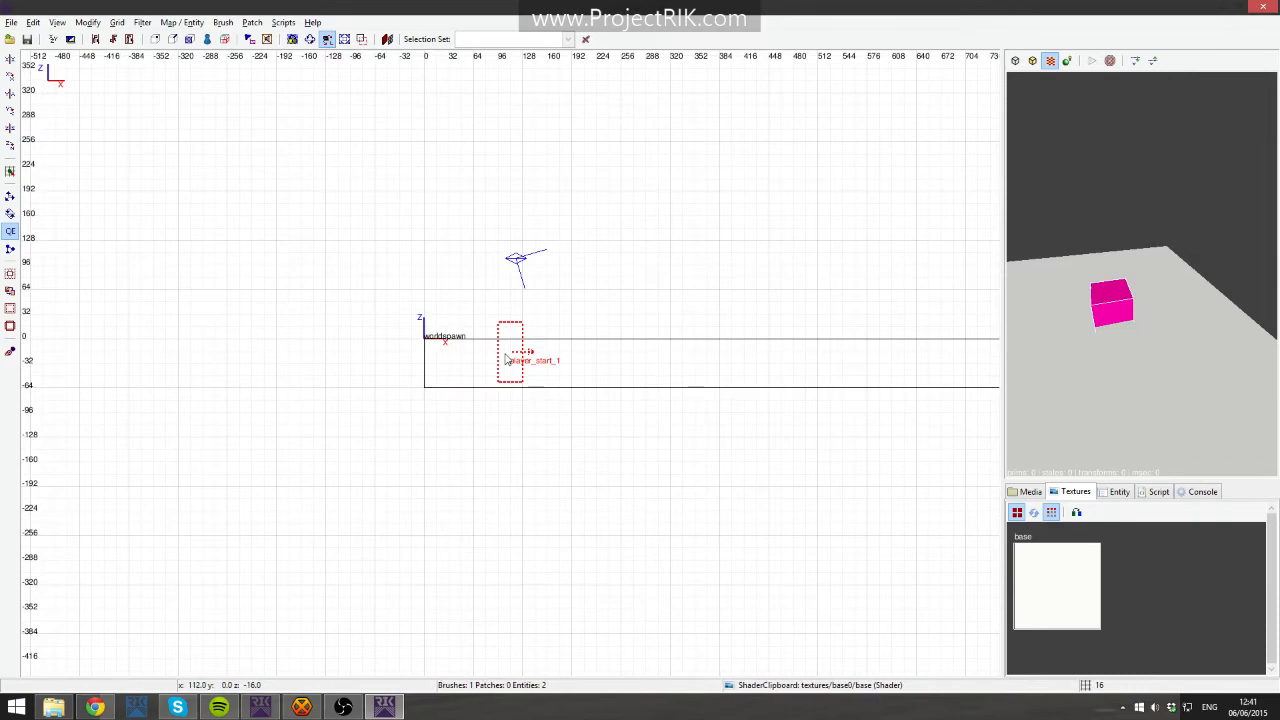
left_click_drag(502, 366, 502, 297)
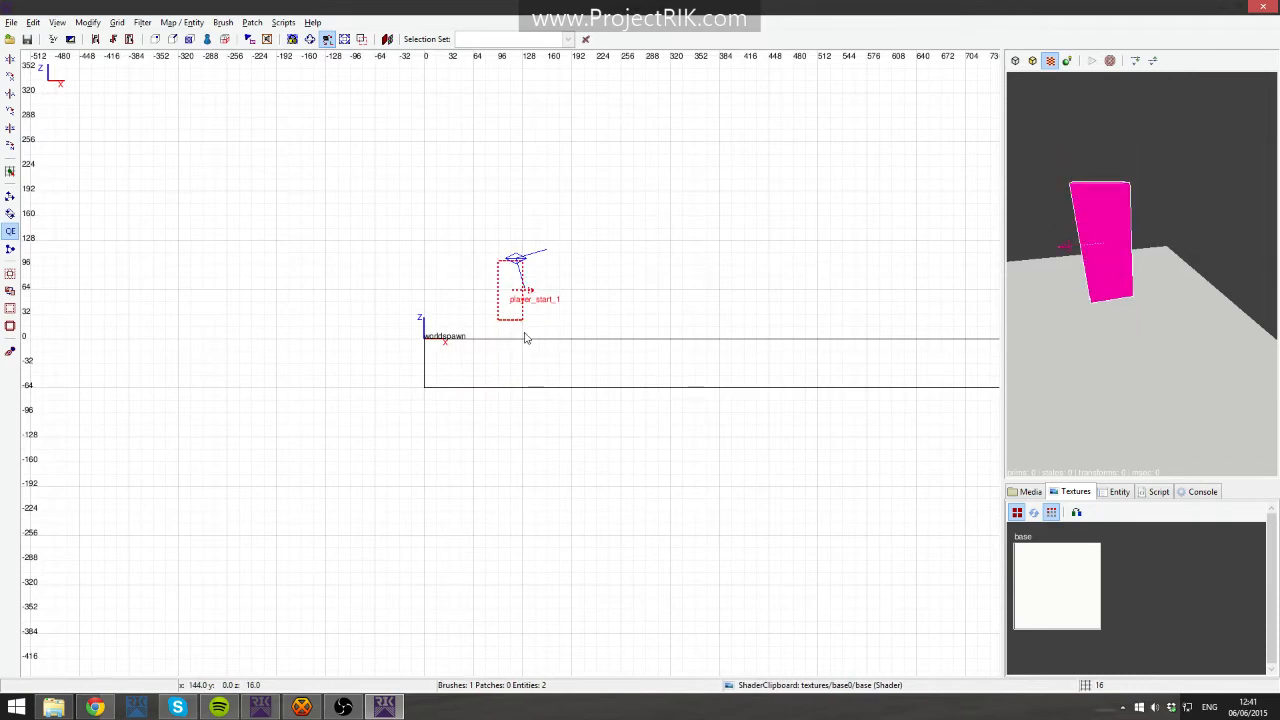
- Nudge the player start down on an 8-unit grid so it rests just above the floor, restoring the 16 grid
scroll(516, 338, "up", 3)
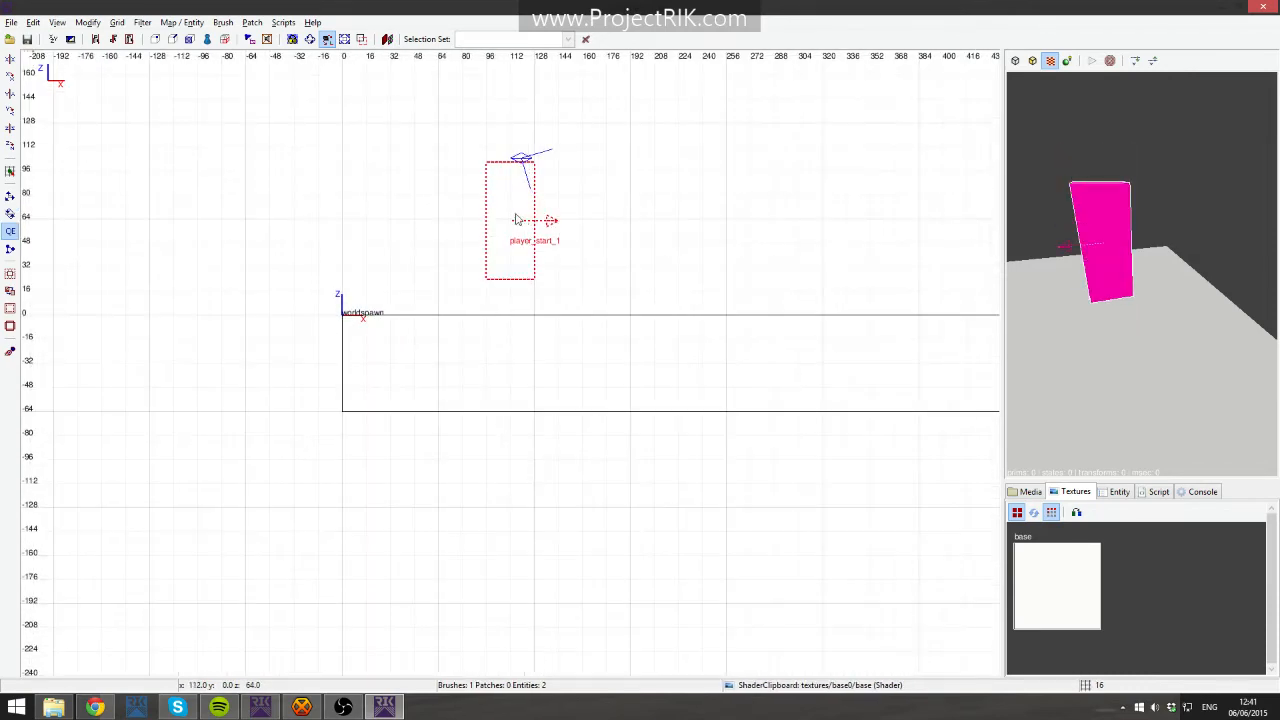
key("bracketleft")
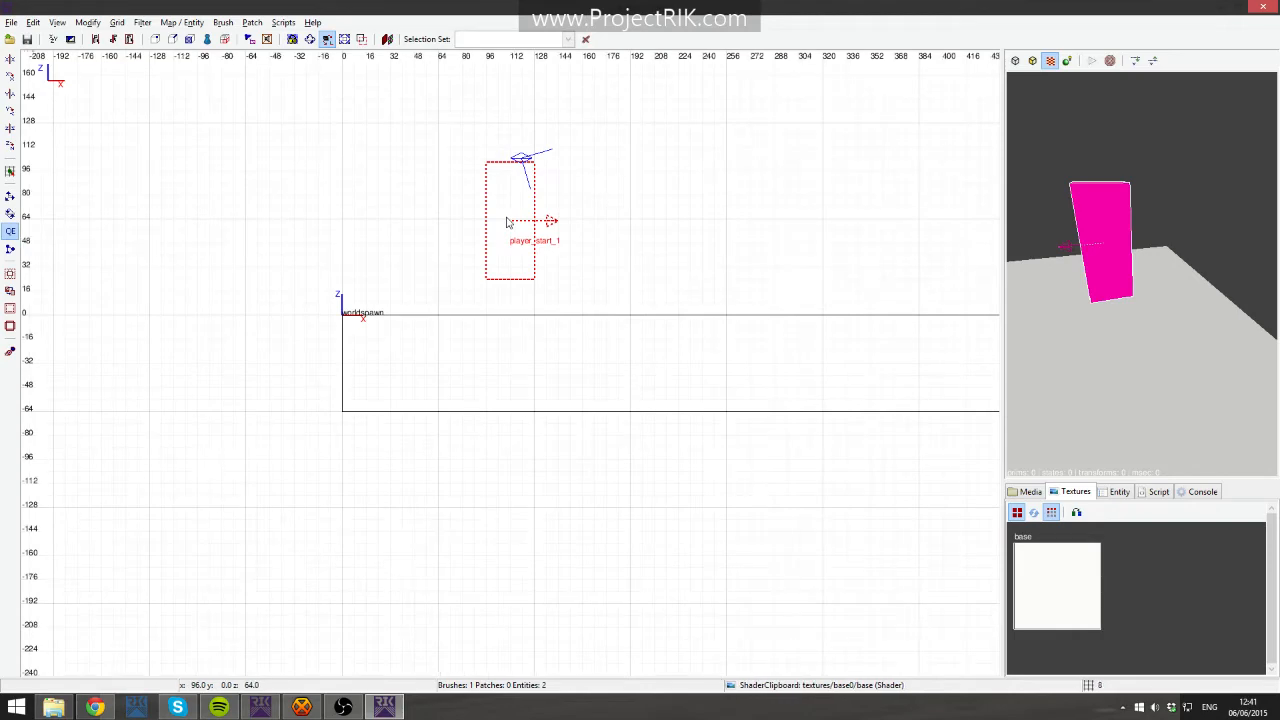
left_click_drag(508, 221, 505, 234)
key("bracketright")
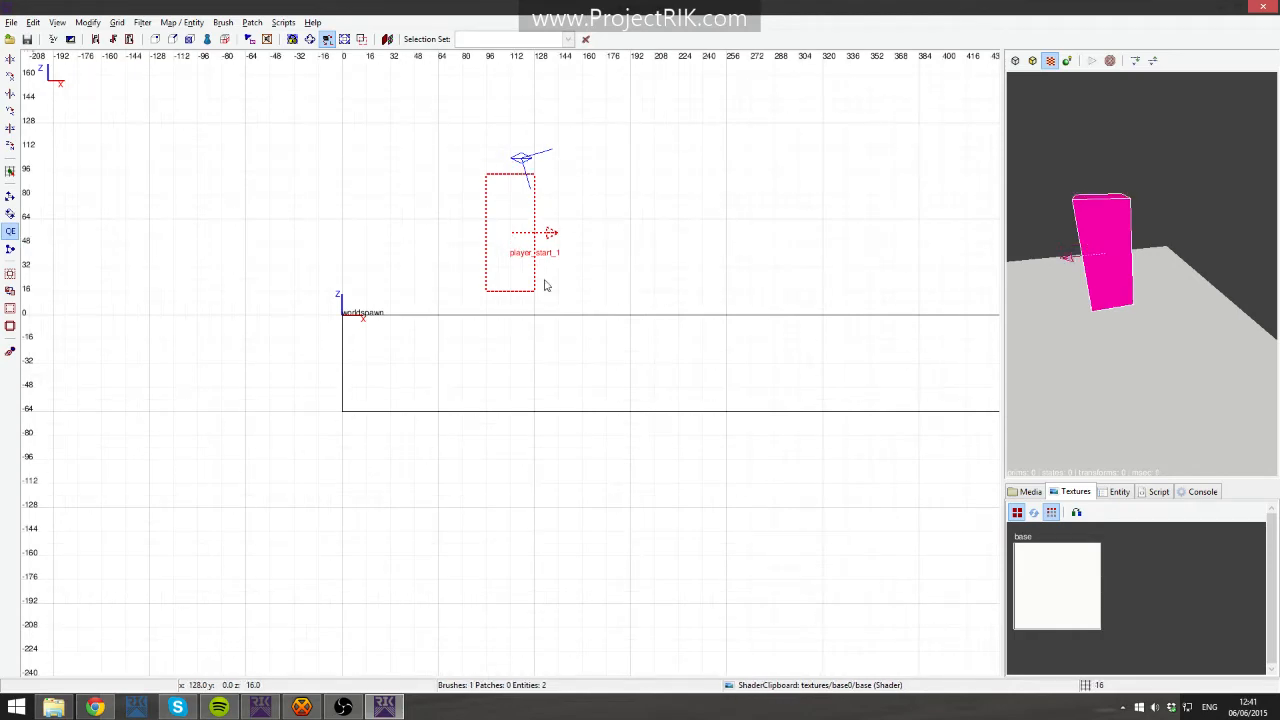
scroll(551, 289, "down", 3)
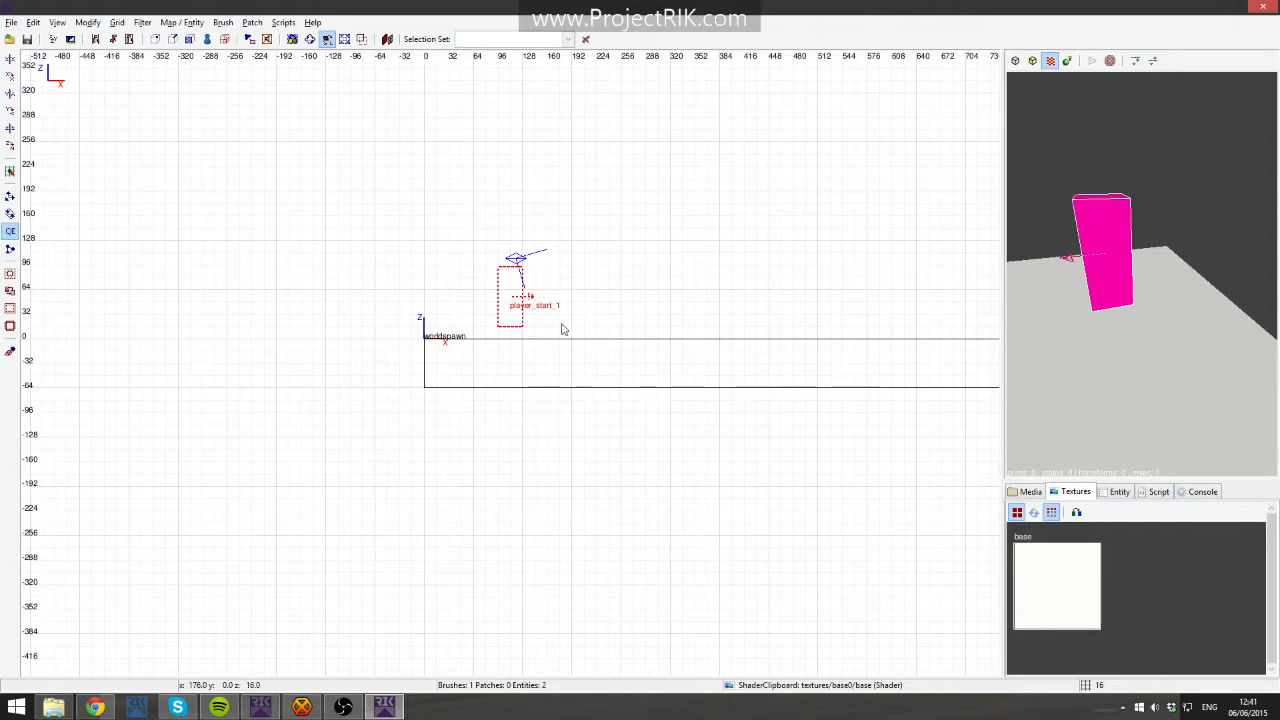
scroll(520, 334, "up", 3)
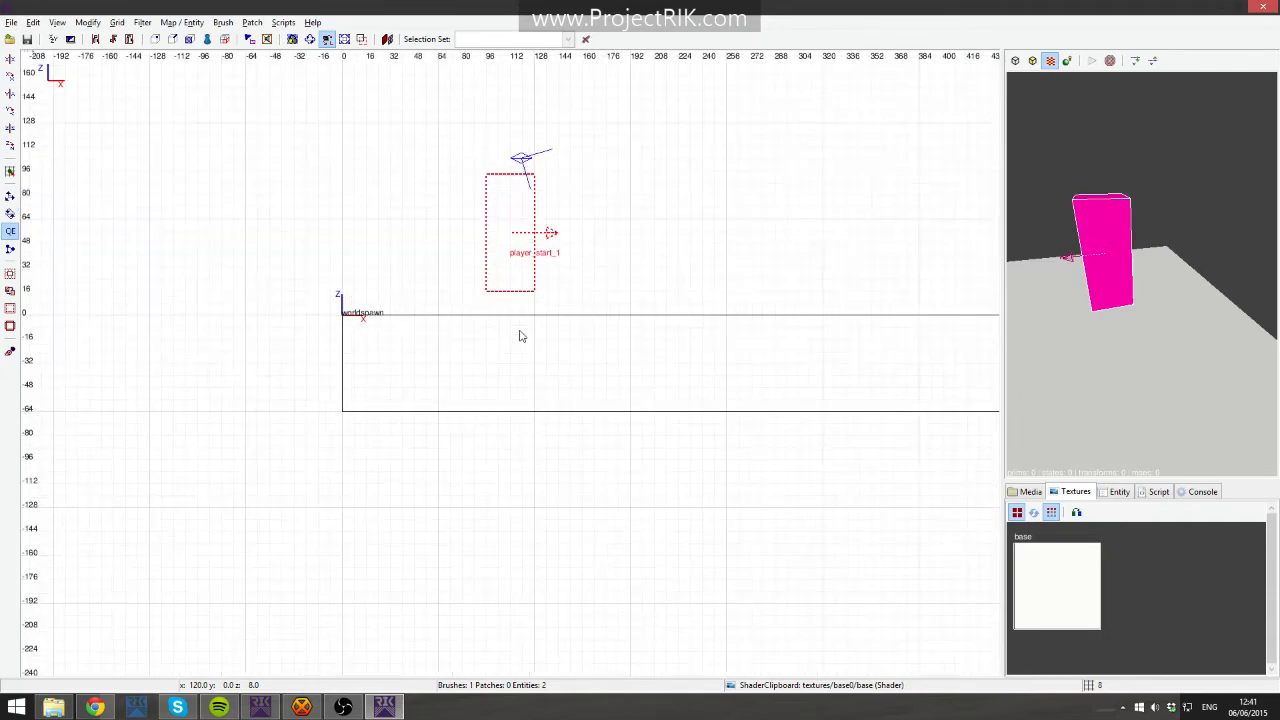
left_click_drag(519, 257, 519, 270)
key("5")
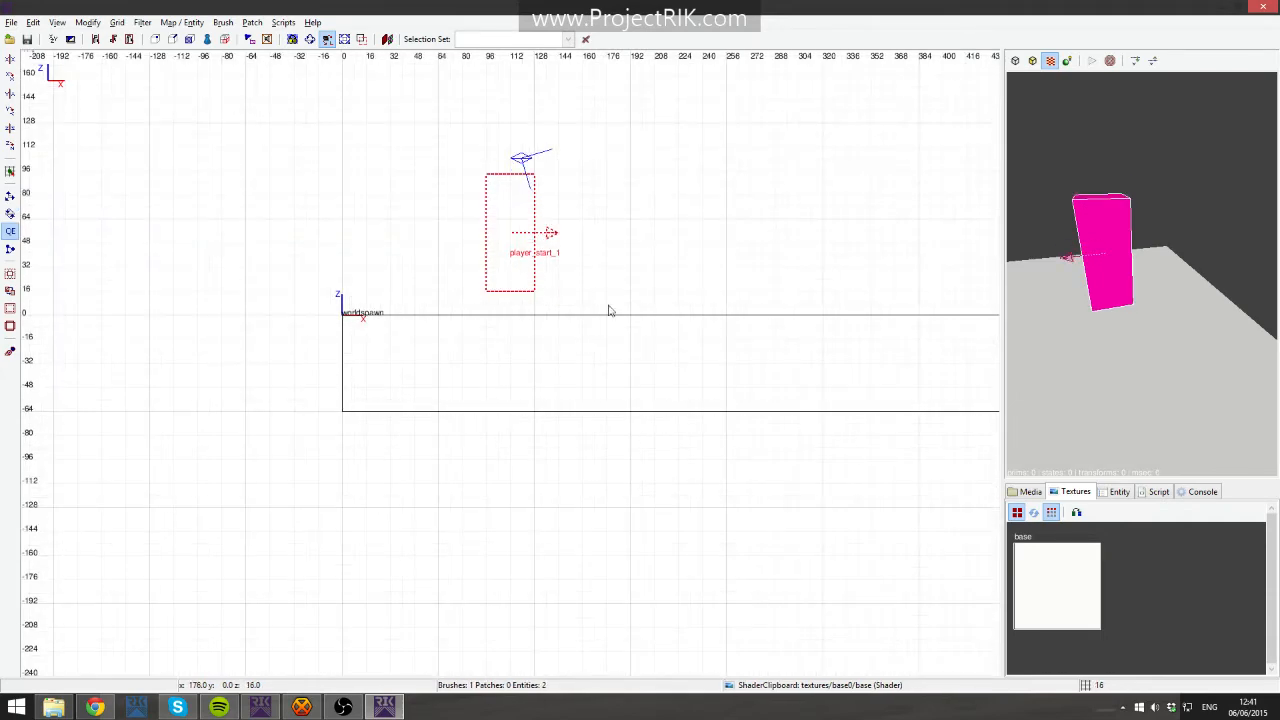
scroll(620, 300, "down", 2)
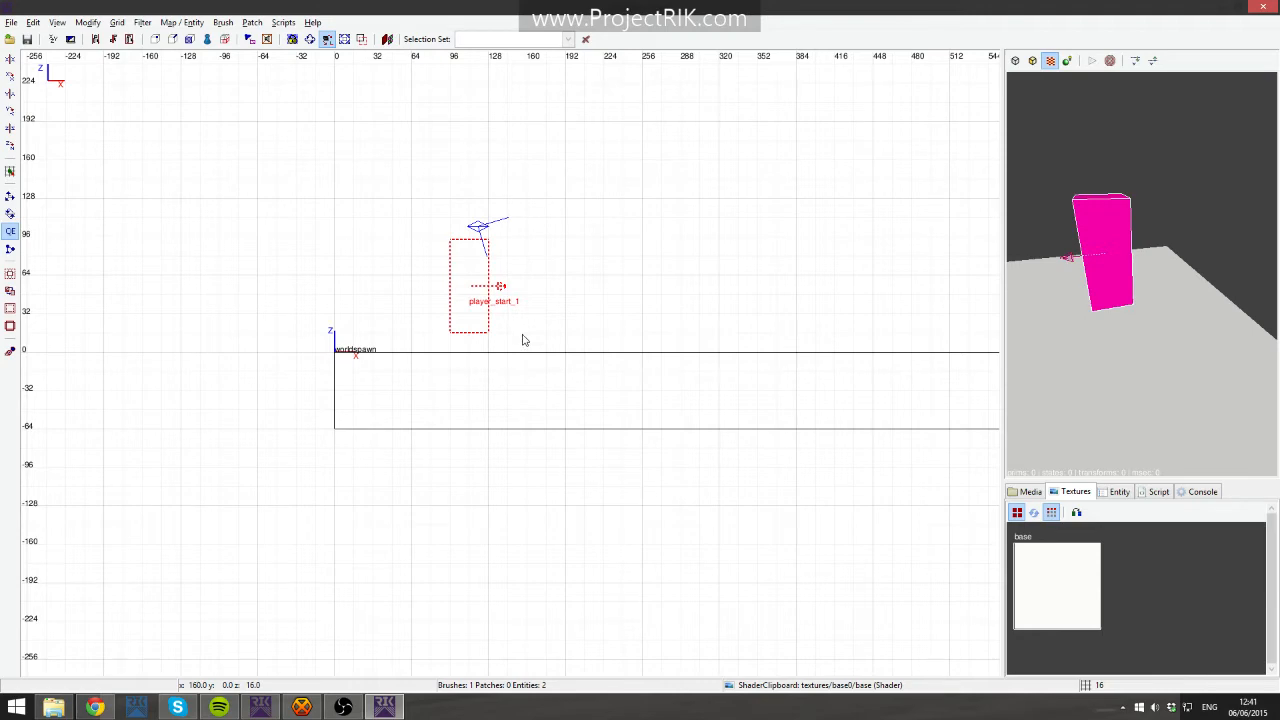
right_click_drag(761, 314, 711, 331)
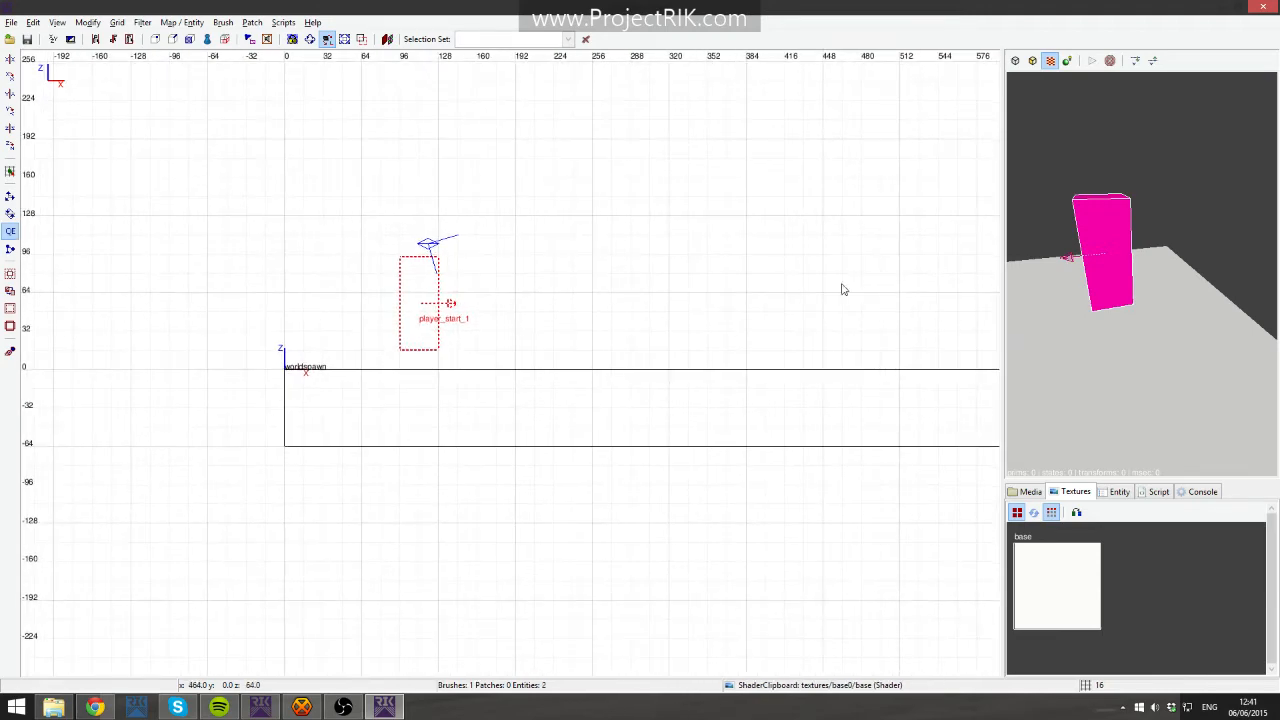
- Shift the player start slightly along X in the top view
key("ctrl+Tab")
key("ctrl+Tab")
right_click_drag(606, 369, 554, 369)
scroll(714, 374, "down", 1)
right_click(1151, 314)
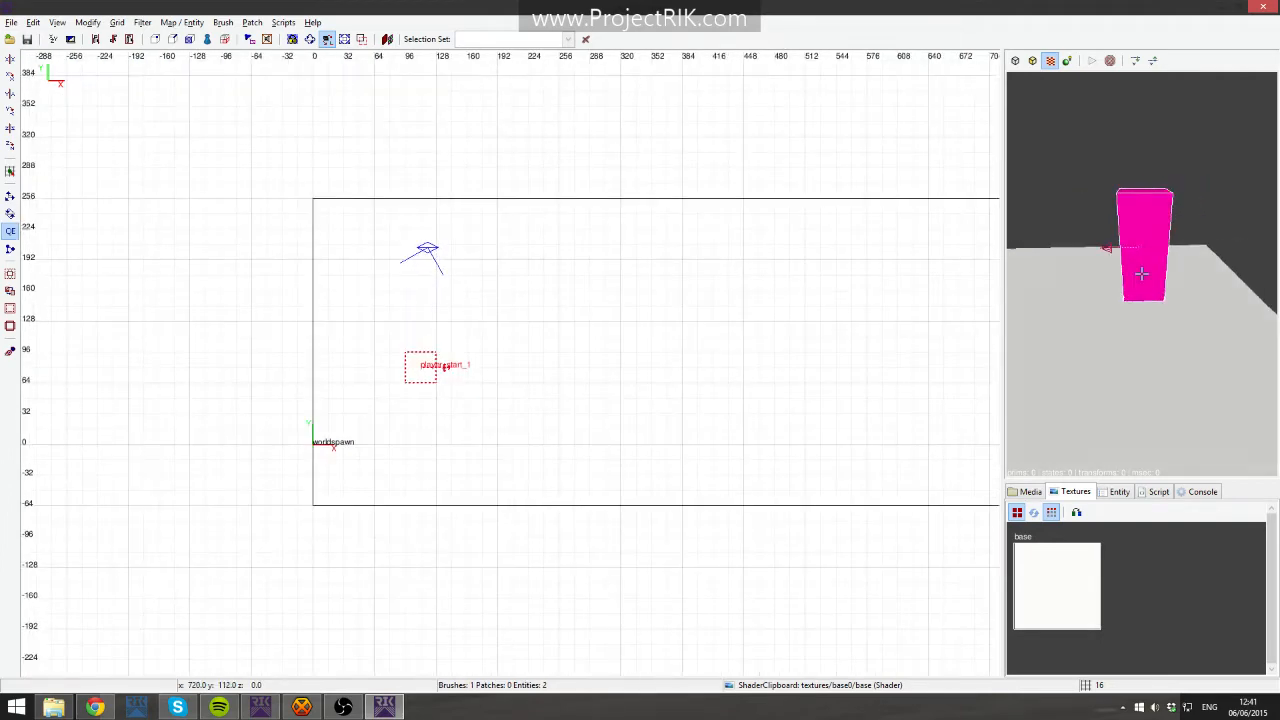
key("Up")
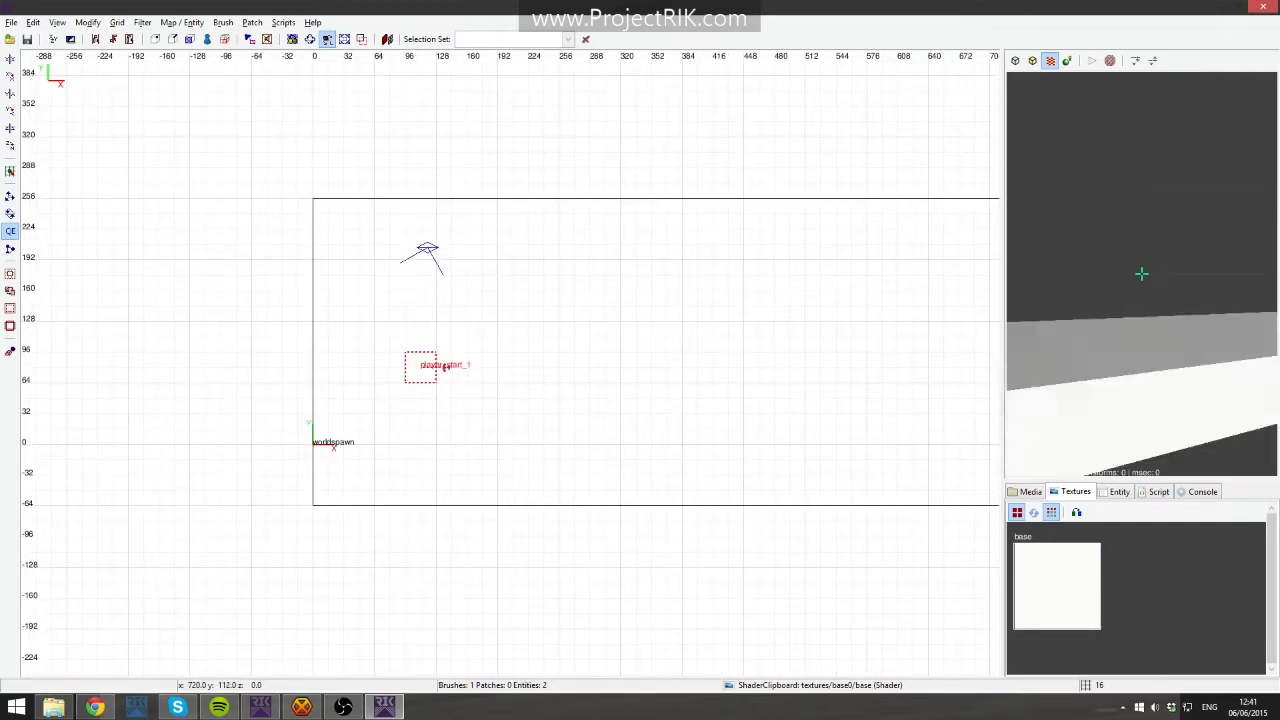
- Duplicate the floor slab together with the player start and move the copy 320 units along Y
right_click(1141, 273)
left_click(1187, 305, "shift")
scroll(800, 301, "down", 3)
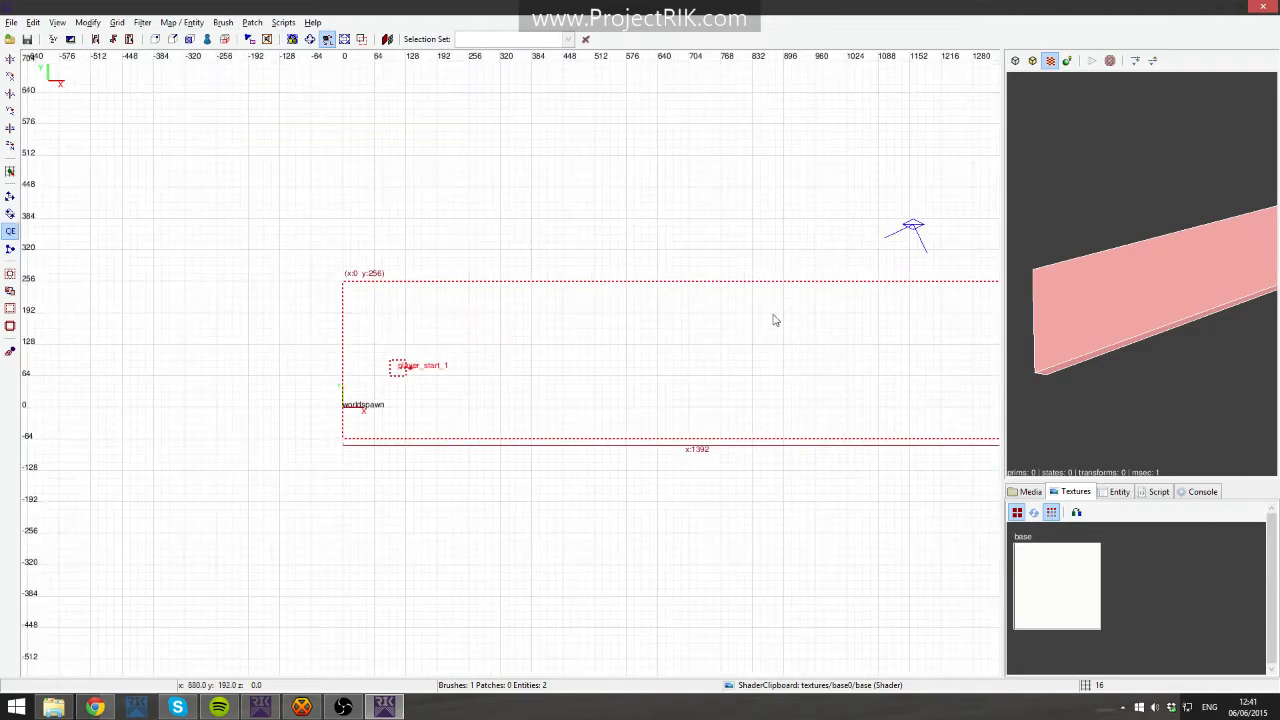
key("space")
mouse_move(388, 328)
left_mouse_down()
mouse_move(608, 289)
mouse_move(669, 260)
mouse_move(580, 194)
mouse_move(389, 210)
left_mouse_up()
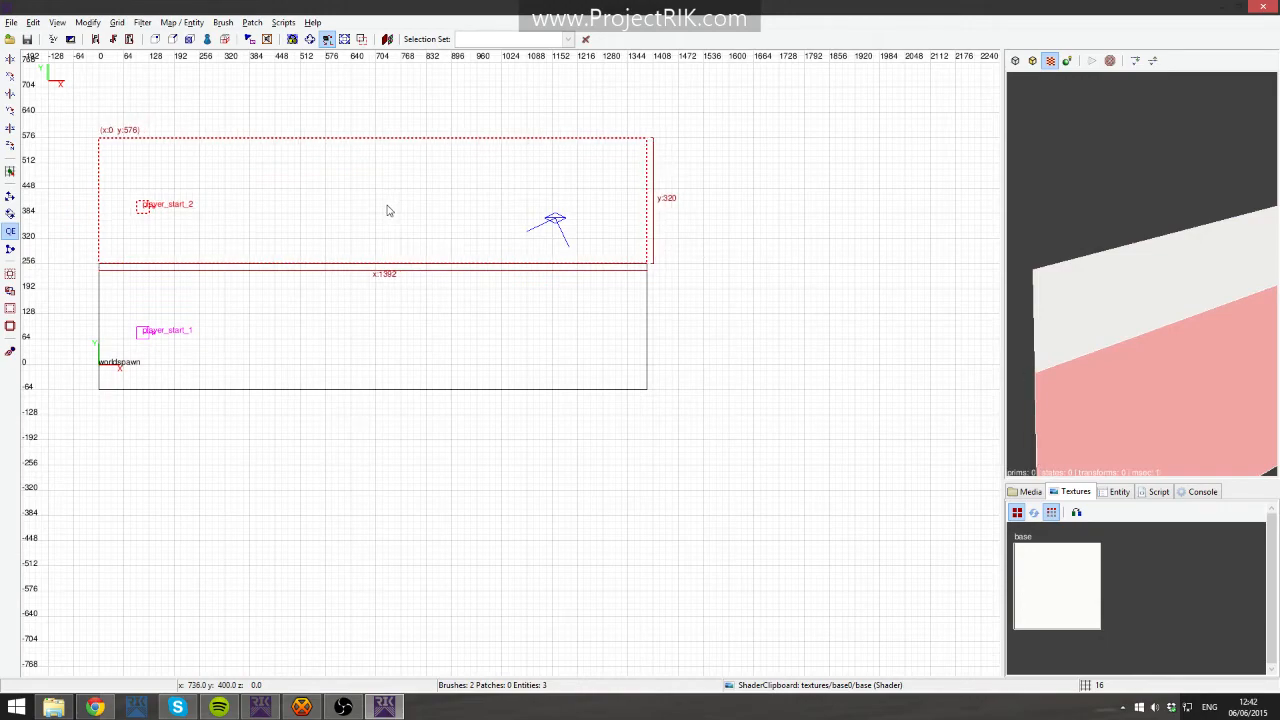
- Reshape the copied slab into a platform about 300 by 384 units at the far end of the floor
right_click_drag(389, 210, 571, 249)
mouse_move(180, 250)
left_mouse_down()
mouse_move(615, 252)
mouse_move(594, 251)
left_mouse_up()
left_click_drag(757, 143, 758, 114)
mouse_move(848, 265)
right_mouse_down()
mouse_move(751, 240)
mouse_move(720, 250)
right_mouse_up()
key("space")
mouse_move(650, 277)
left_mouse_down()
mouse_move(471, 206)
mouse_move(434, 211)
left_mouse_up()
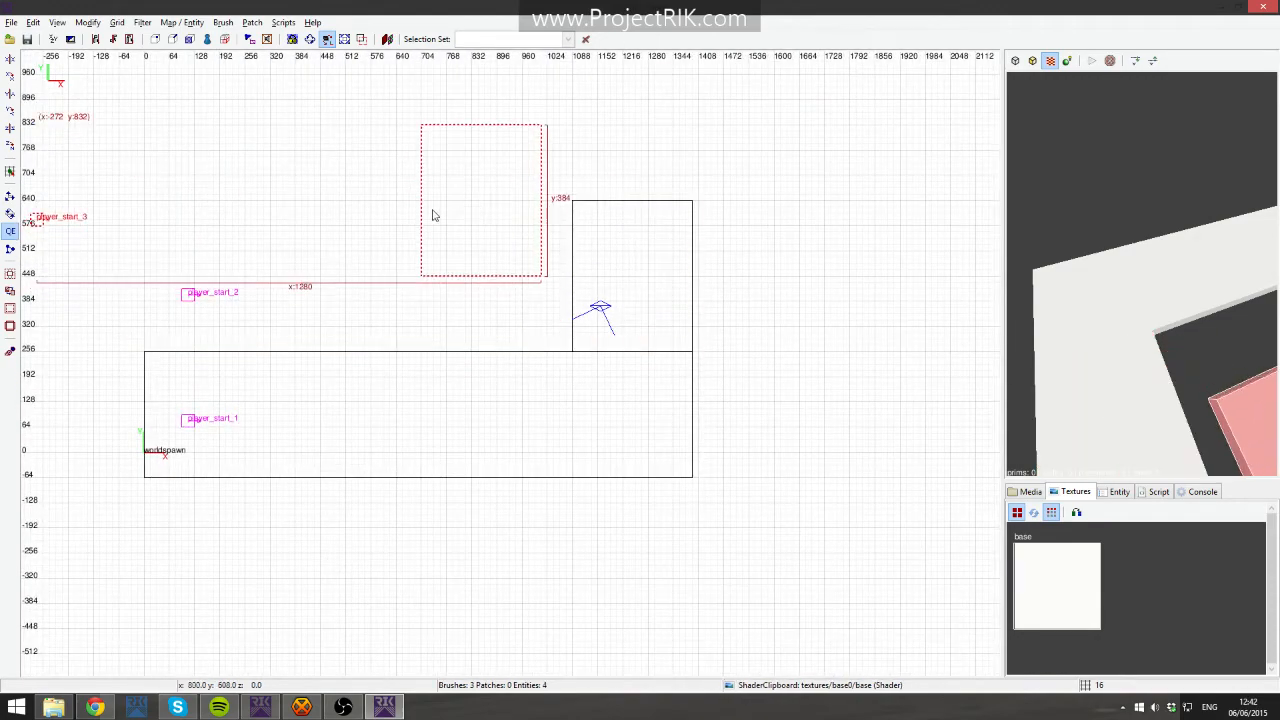
left_click(12, 146)
mouse_move(277, 394)
left_mouse_down()
mouse_move(520, 206)
mouse_move(405, 181)
mouse_move(367, 188)
left_mouse_up()
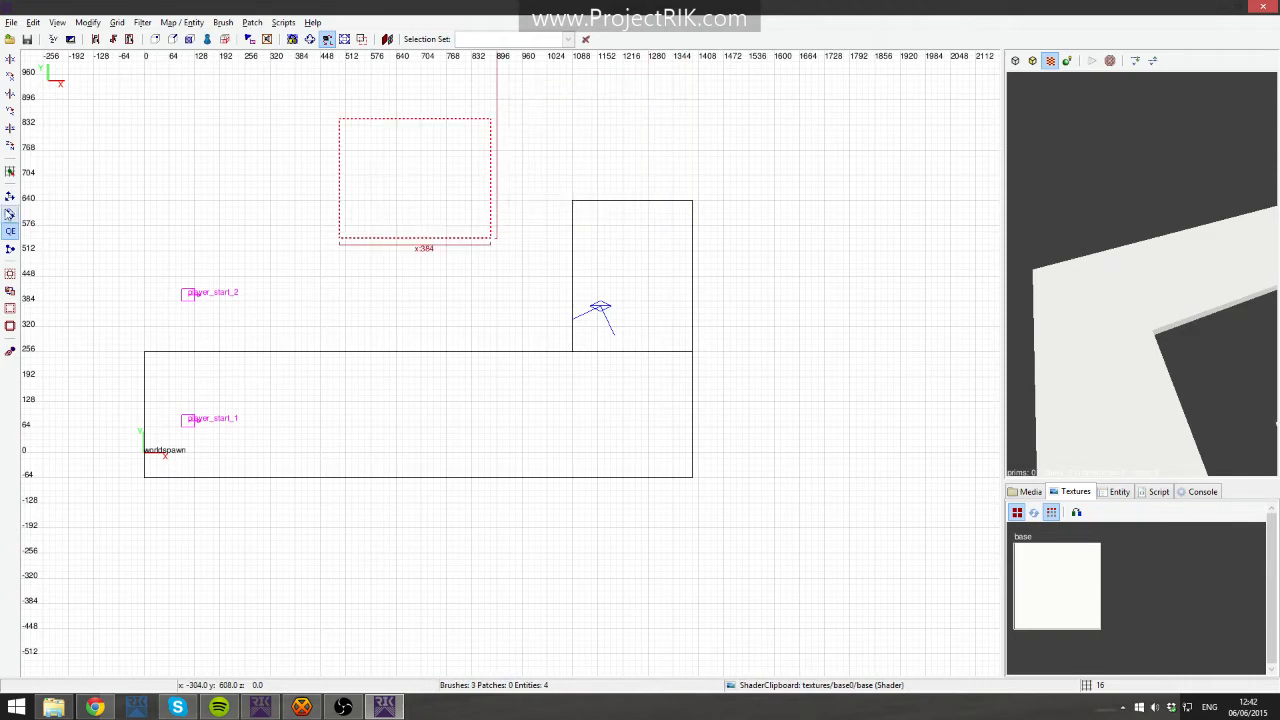
left_click(11, 146)
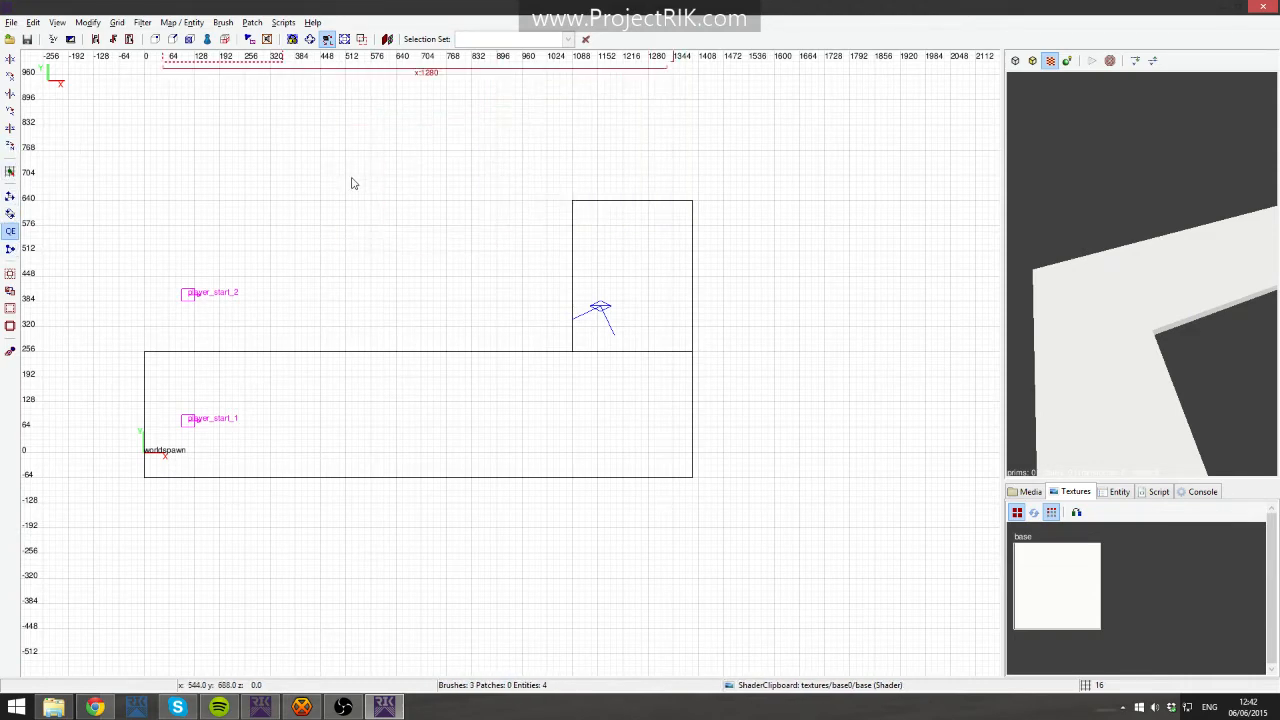
right_click_drag(357, 180, 484, 367)
mouse_move(314, 126)
left_mouse_down()
mouse_move(491, 289)
mouse_move(543, 309)
left_mouse_up()
right_click_drag(543, 309, 335, 254)
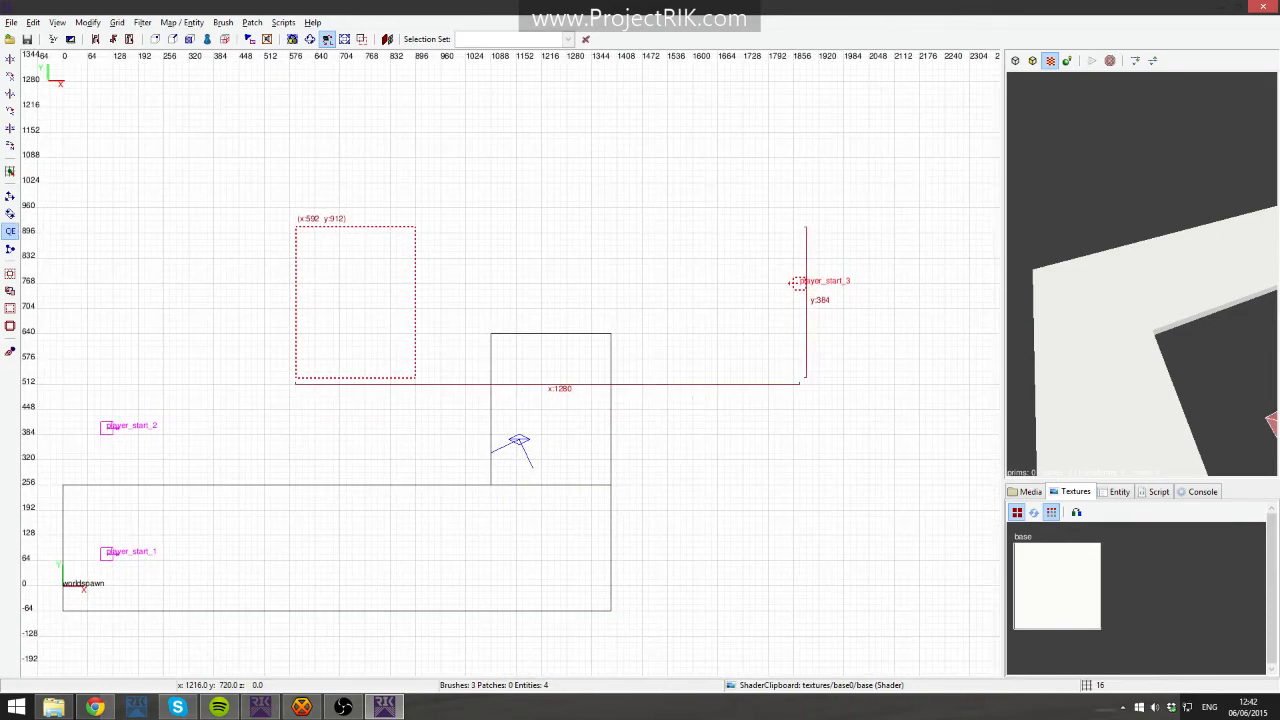
key("BackSpace")
- Delete the second player start from the platform
mouse_move(527, 319)
right_mouse_down()
mouse_move(663, 203)
mouse_move(804, 144)
right_mouse_up()
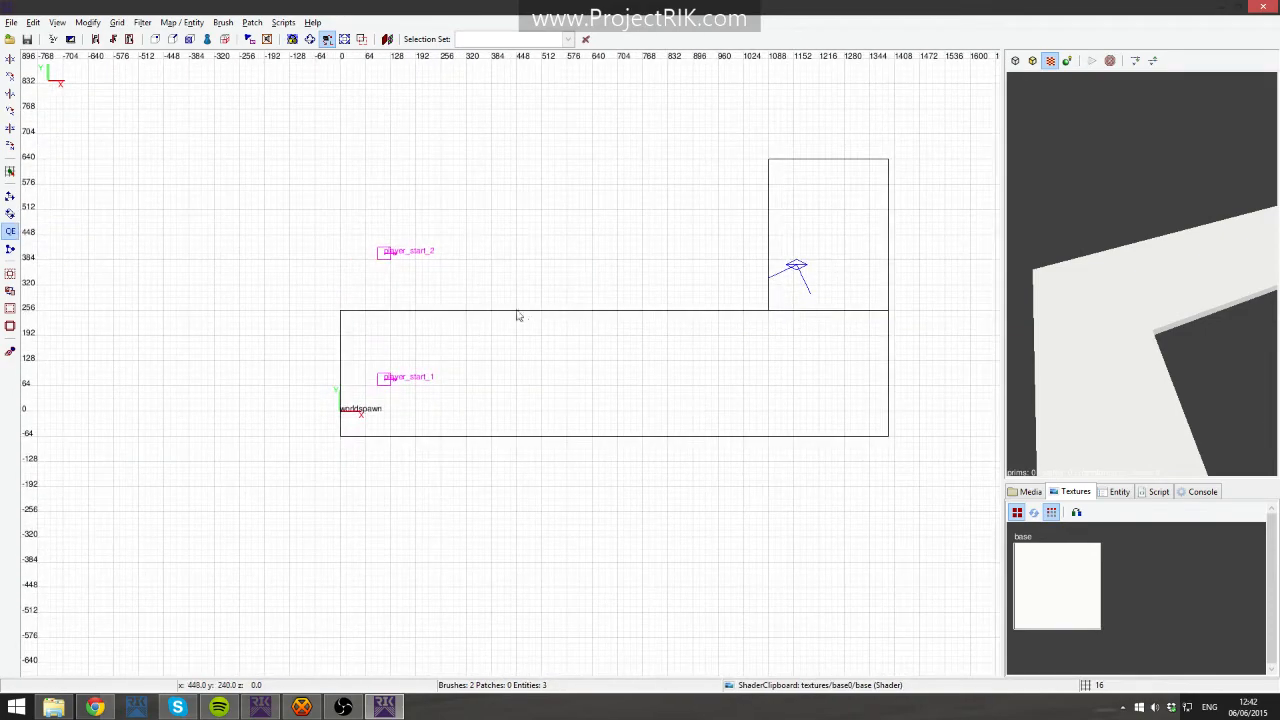
left_click(387, 257, "shift")
key("BackSpace")
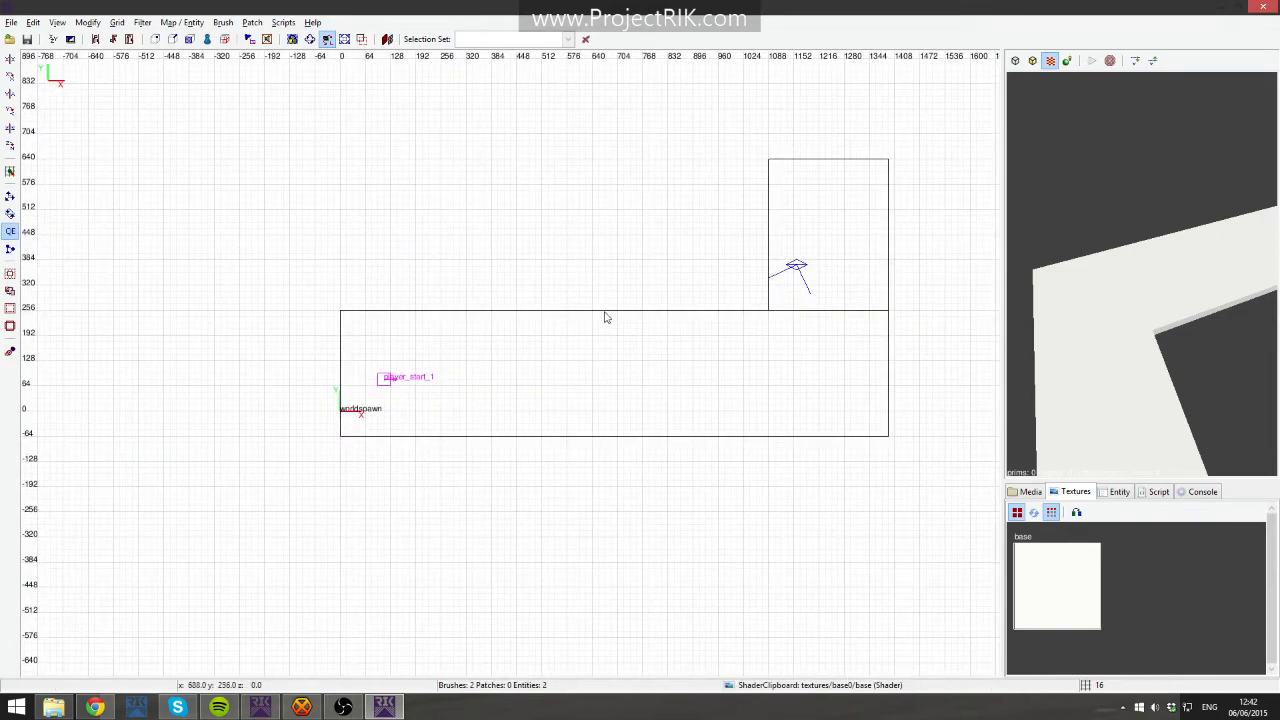
left_click(823, 243, "shift")
key("space")
left_click_drag(823, 243, 584, 218)
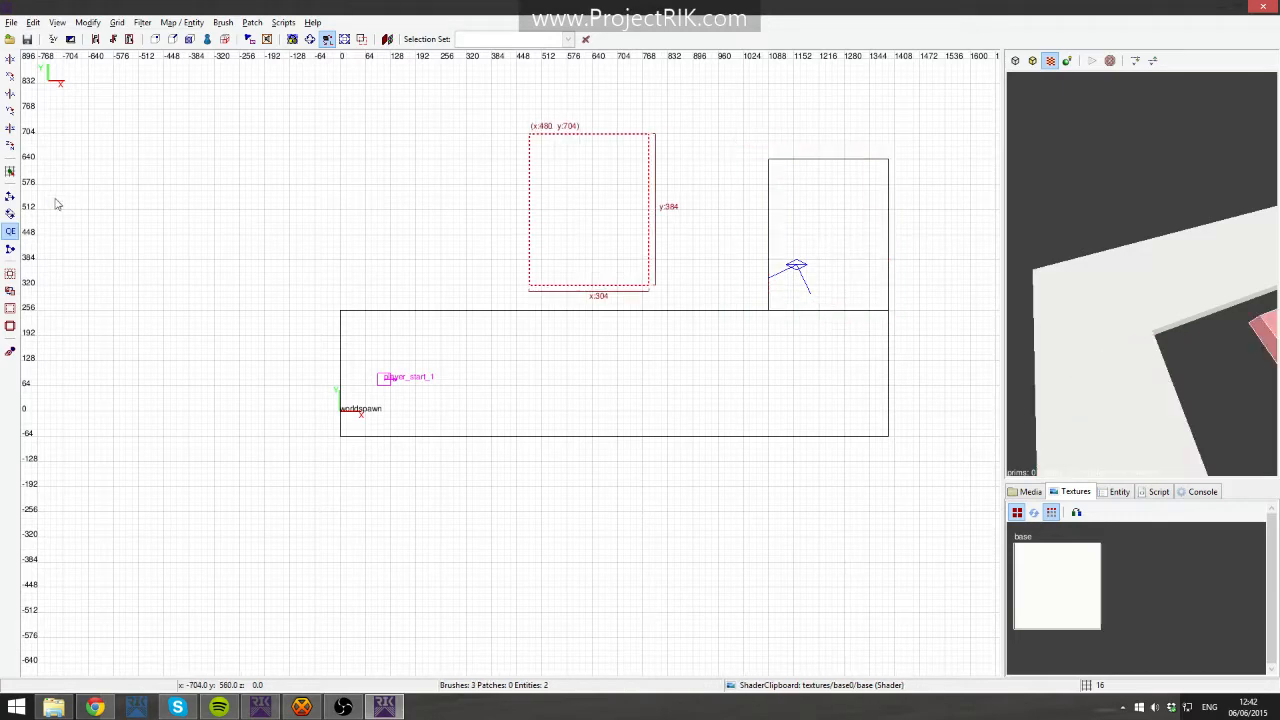
left_click(10, 149)
left_click(10, 149)
left_click(10, 149)
left_click(10, 149)
left_click(10, 151)
right_click_drag(598, 281, 368, 329)
key("BackSpace")
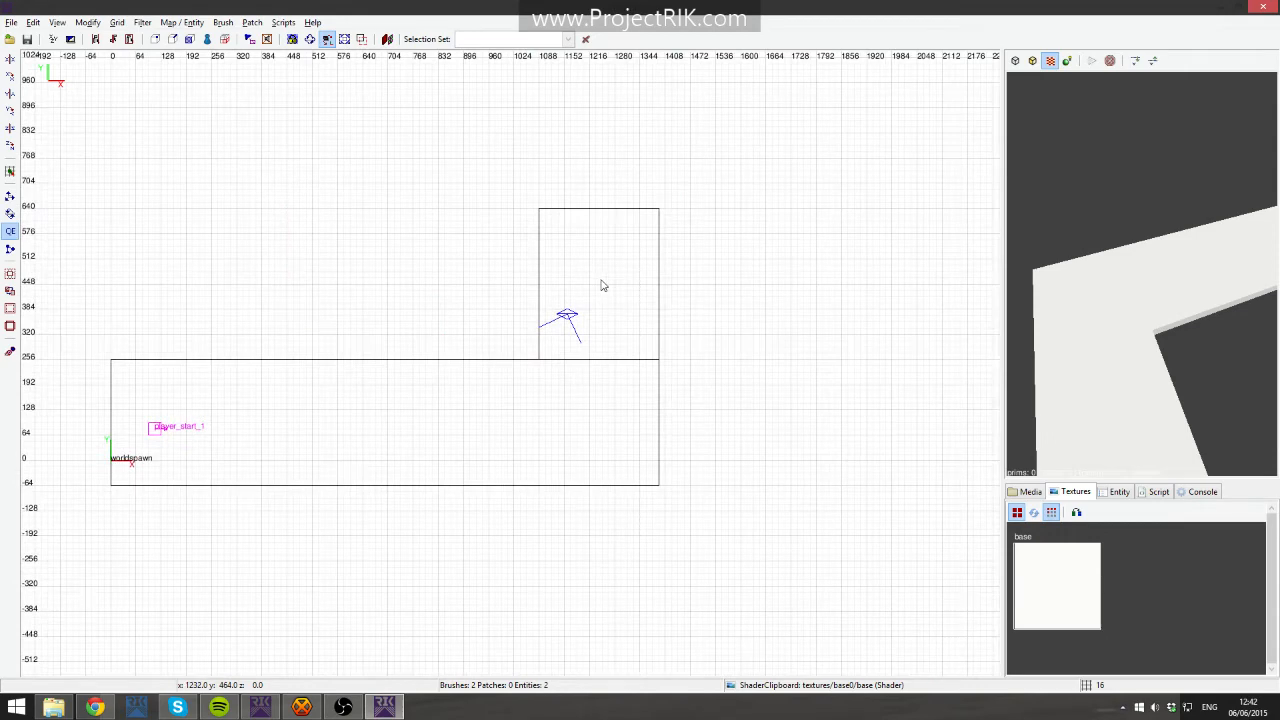
- Inspect the floor slab from several angles in the 3D view and select it
right_click_drag(598, 281, 523, 273)
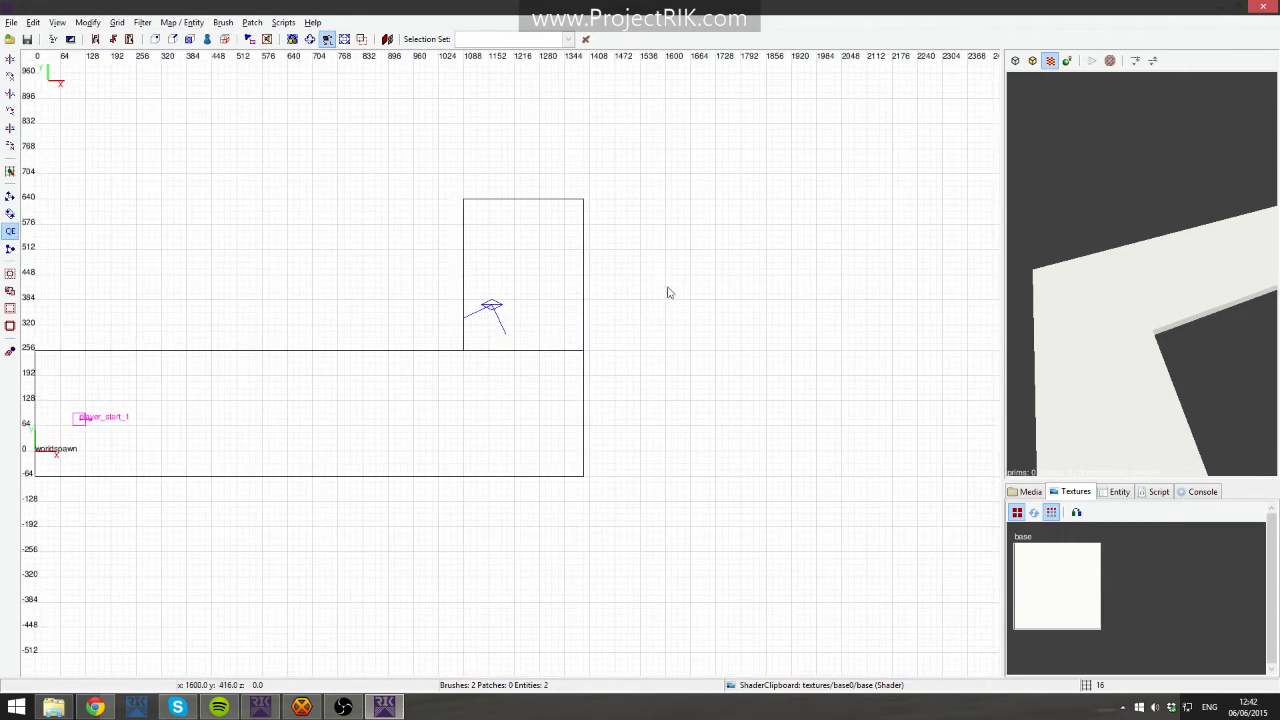
left_click(1131, 323, "shift")
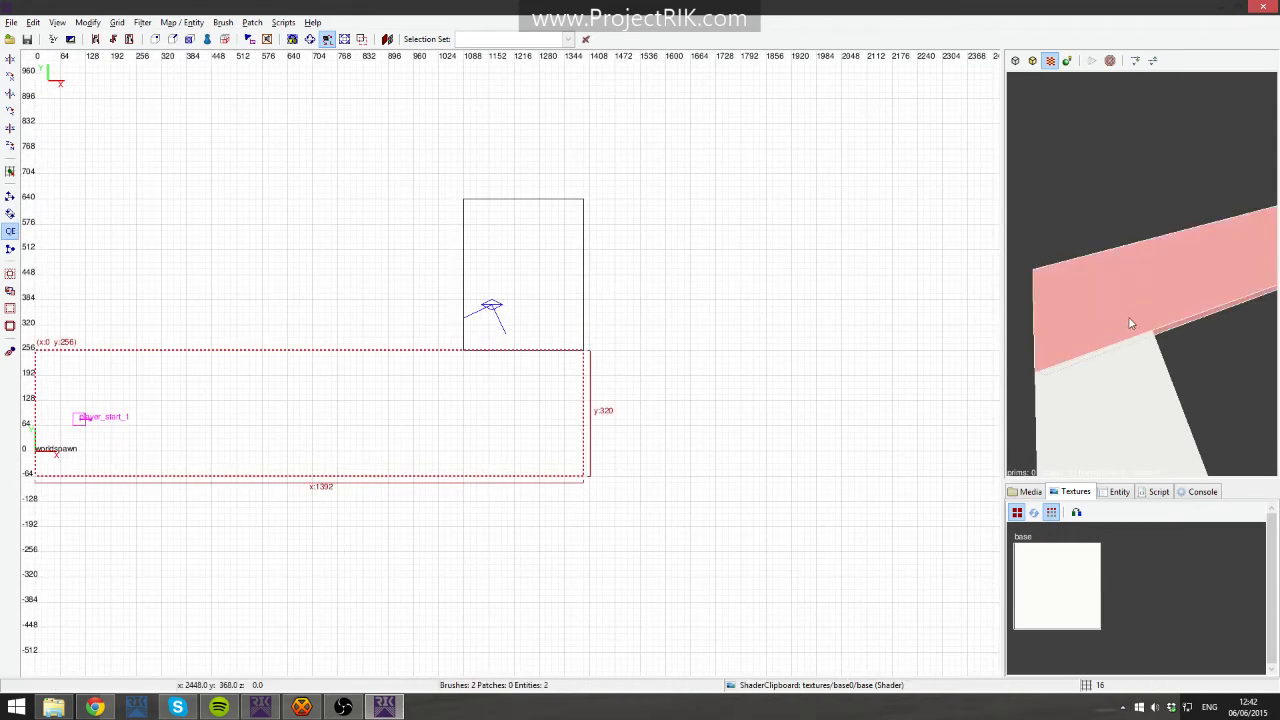
right_click(1231, 317)
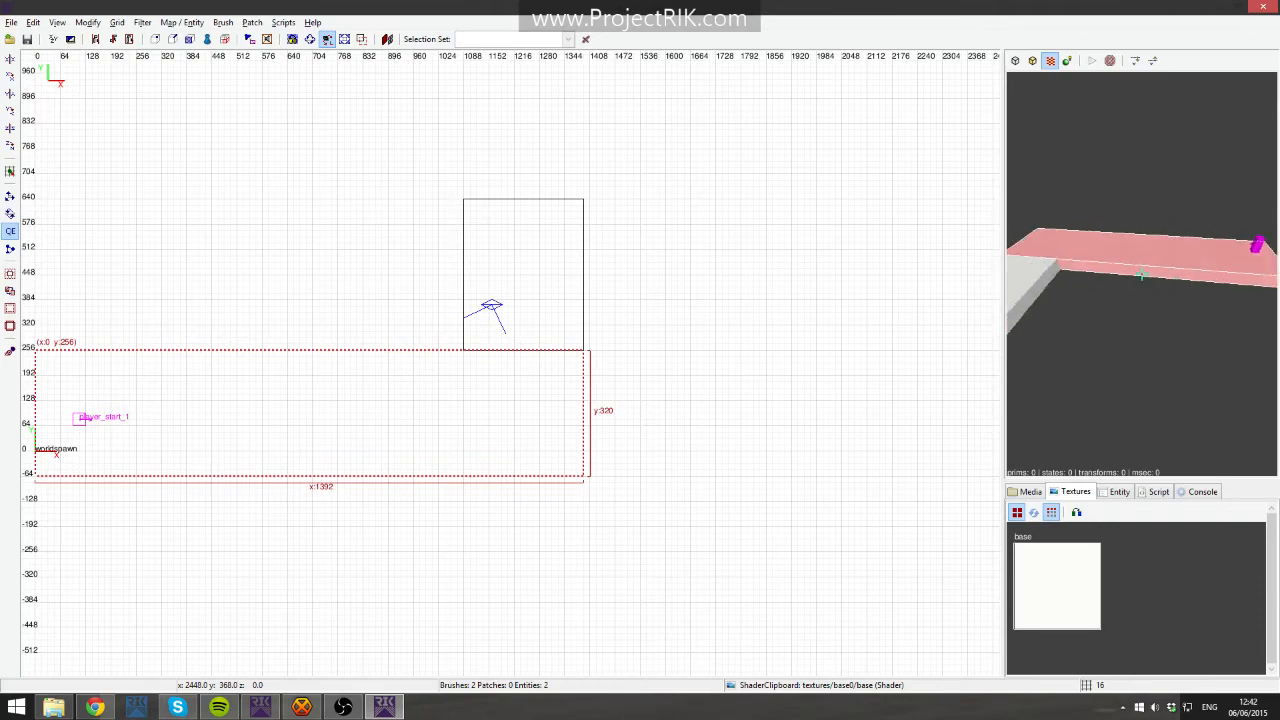
key("Up")
right_click(1190, 315)
right_click_drag(632, 370, 641, 262)
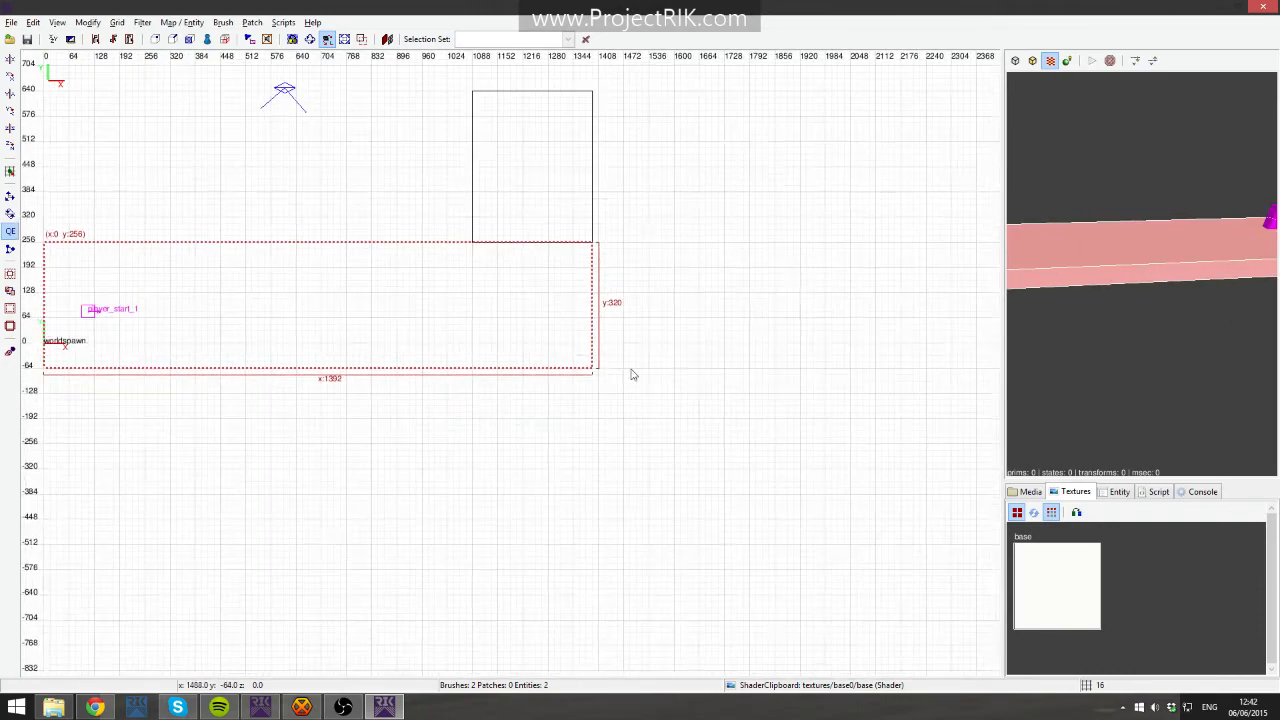
key("v")
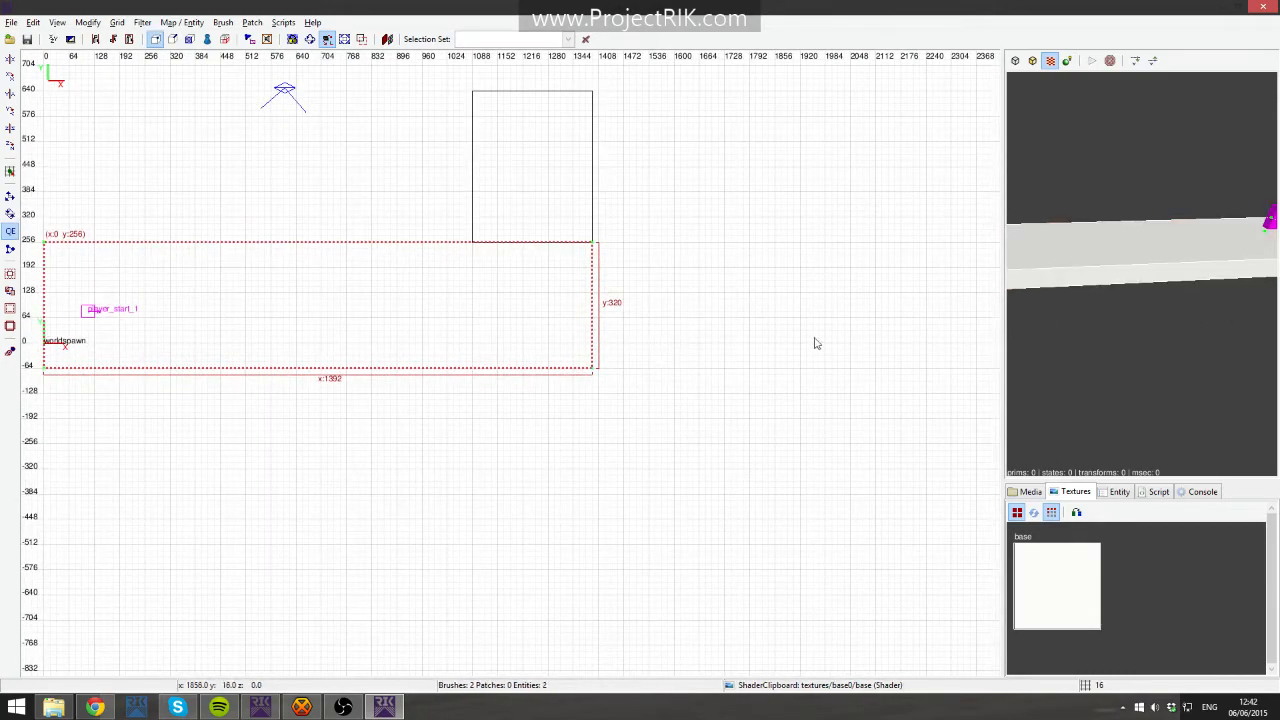
right_click(1105, 322)
key("Up")
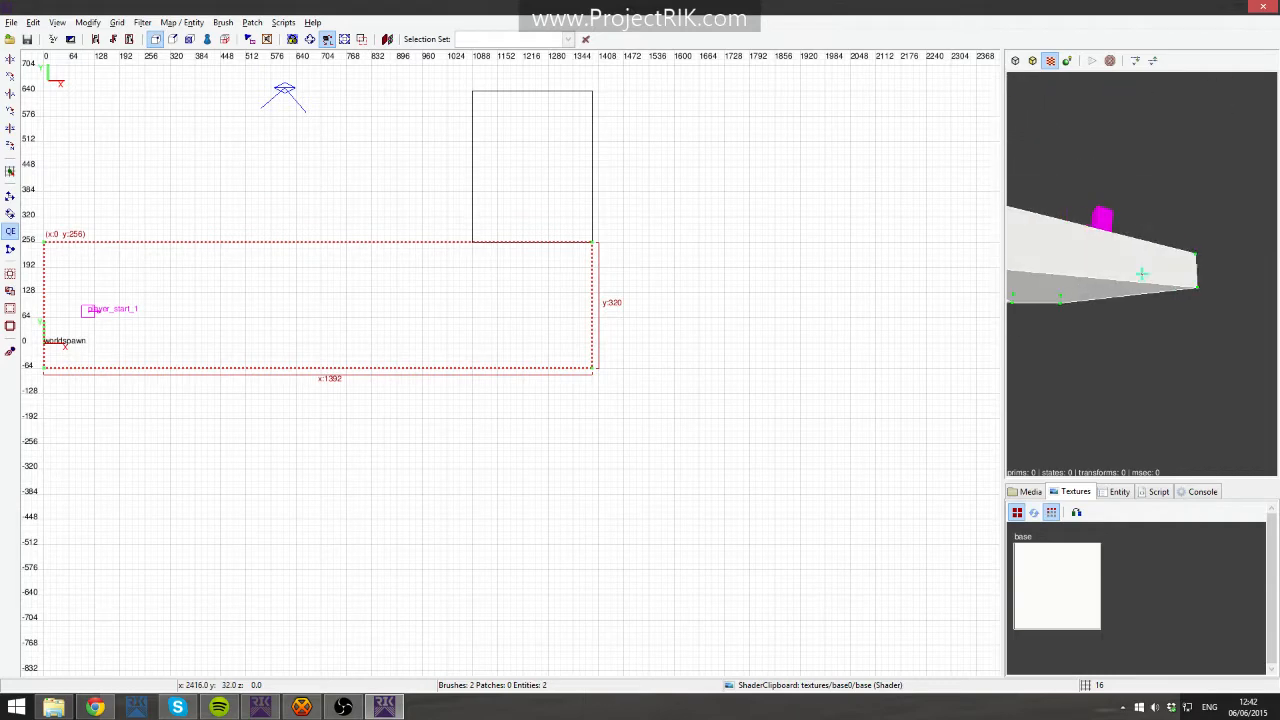
key("Up")
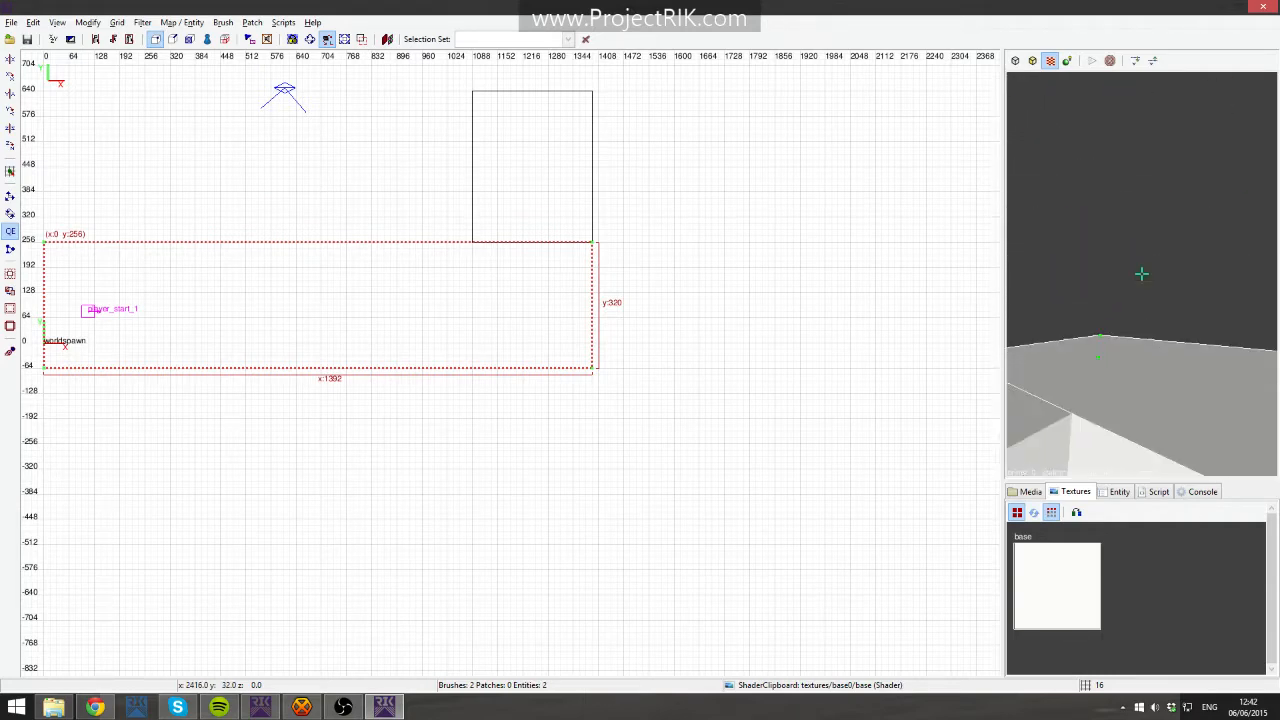
right_click(1171, 318)
key("v")
right_click_drag(656, 311, 777, 308)
key("Escape")
left_click(559, 319, "shift")
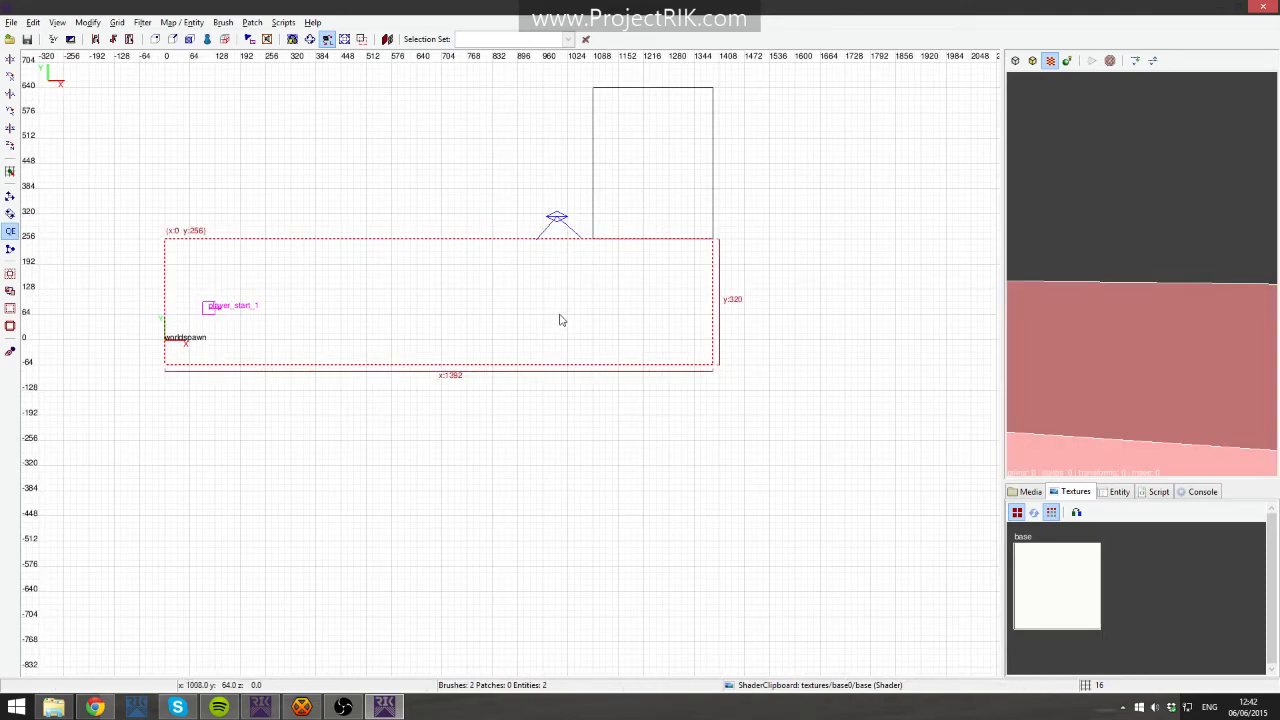
- Try splitting the floor slab diagonally with the Clipper from near the platform to the slab's far corner
key("x")
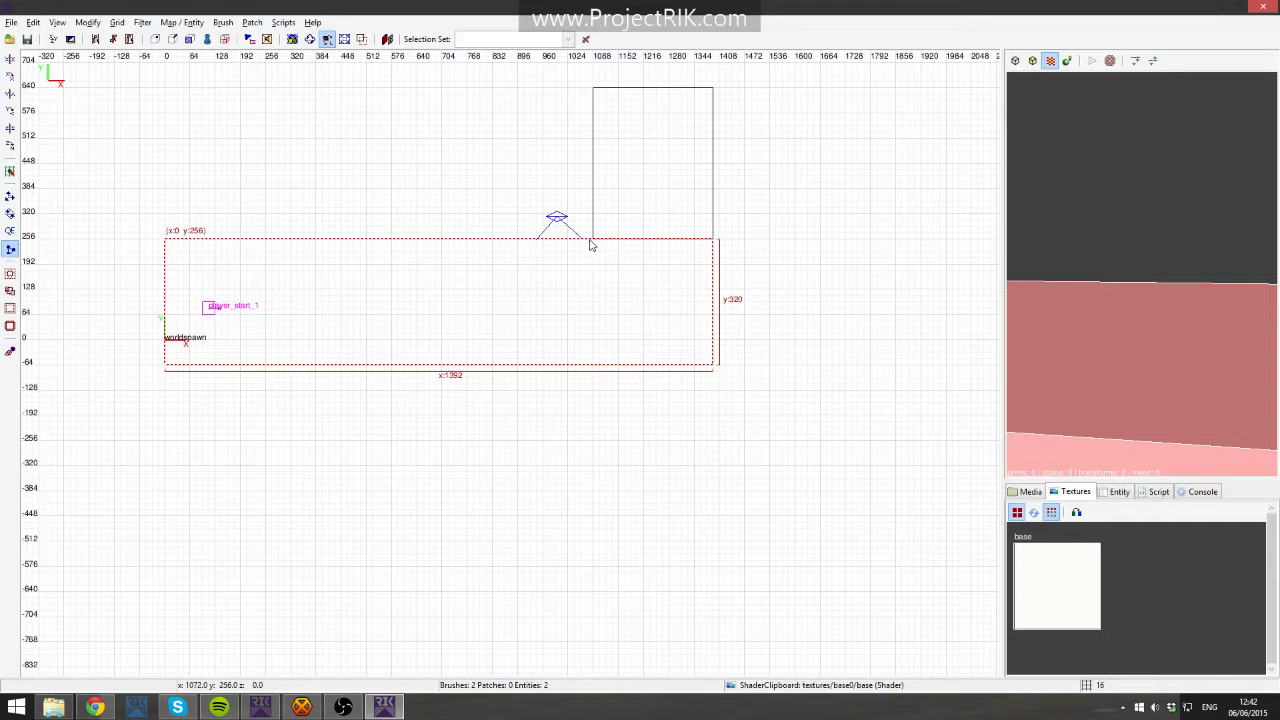
key("x")
key("x")
left_click(10, 231)
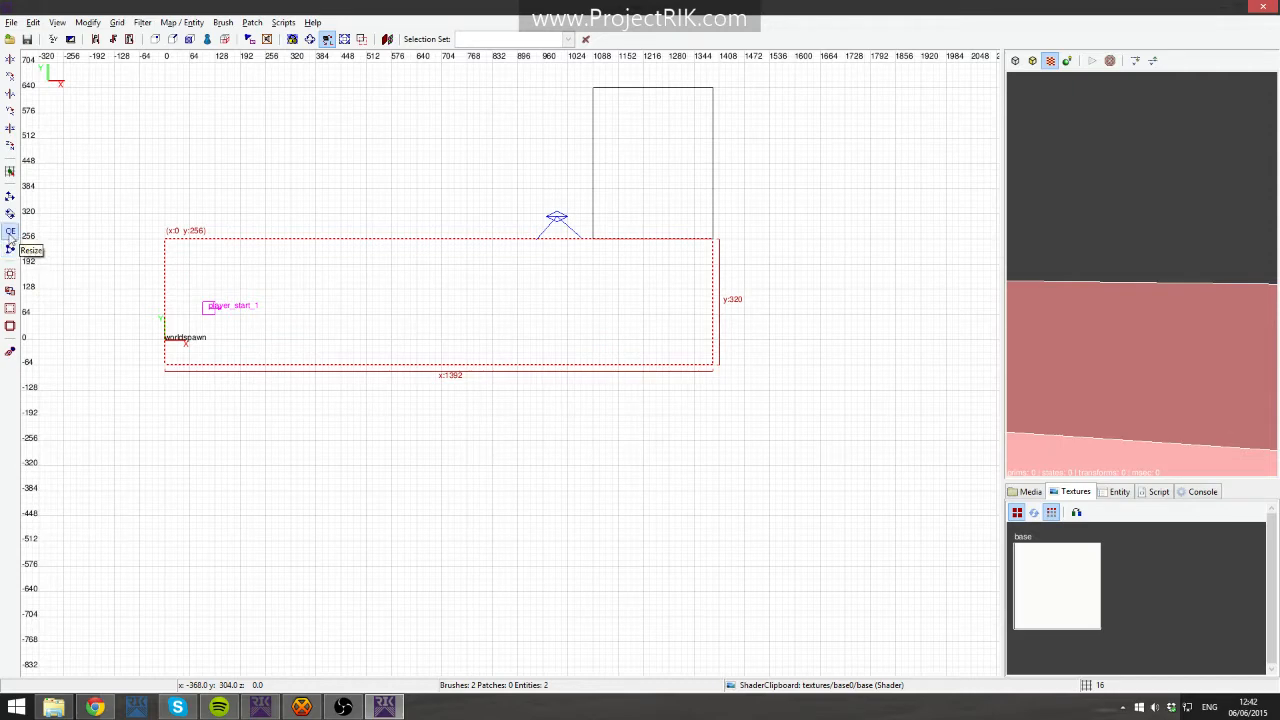
left_click(10, 249)
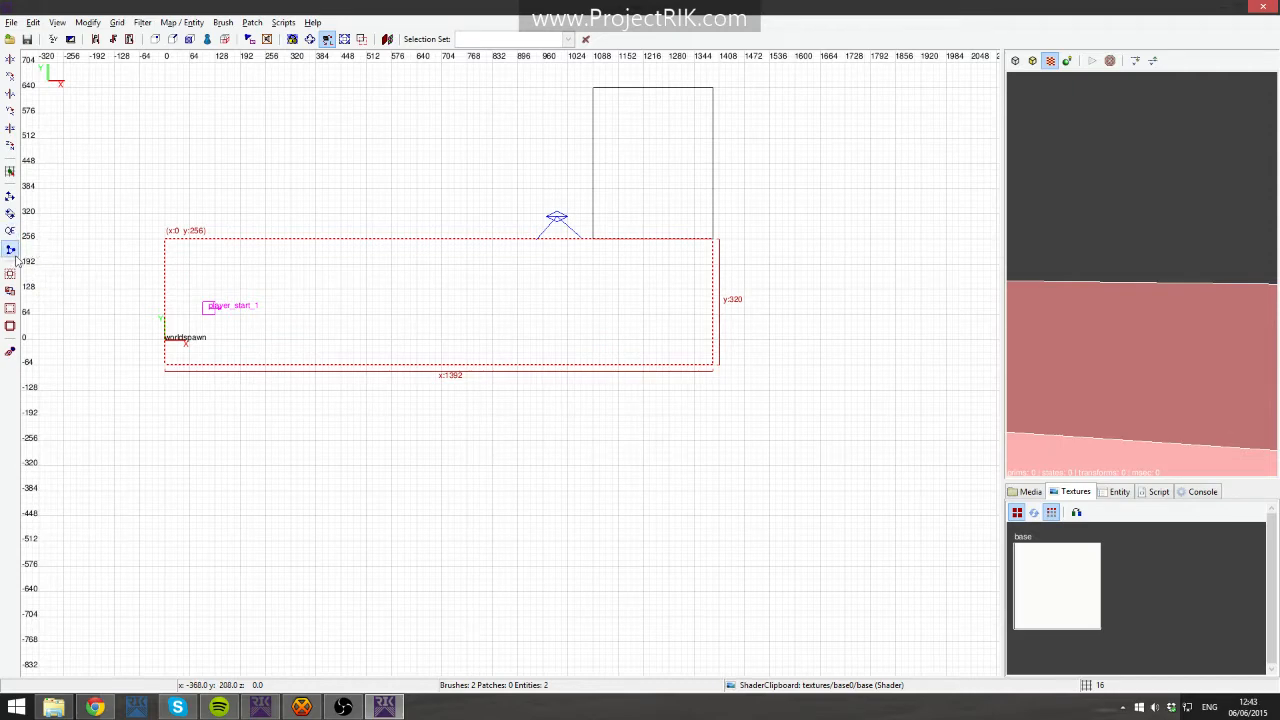
left_click(518, 249)
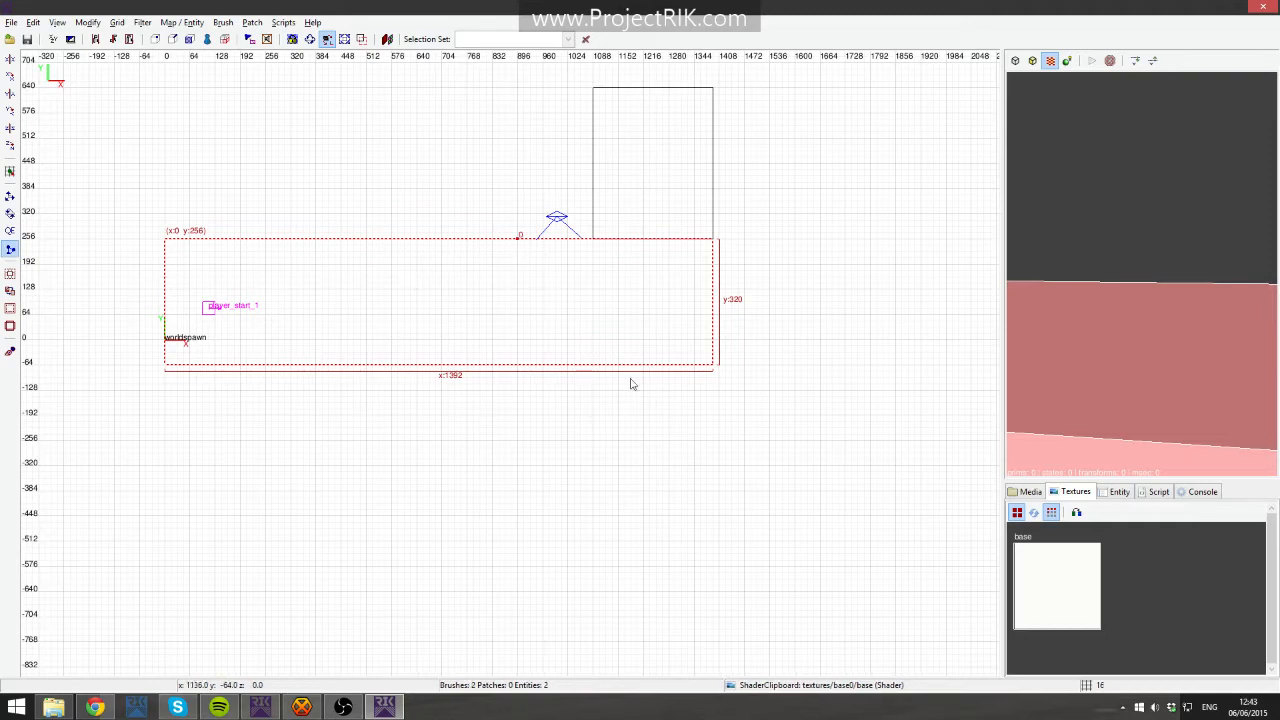
left_click(713, 366)
right_click(1052, 408)
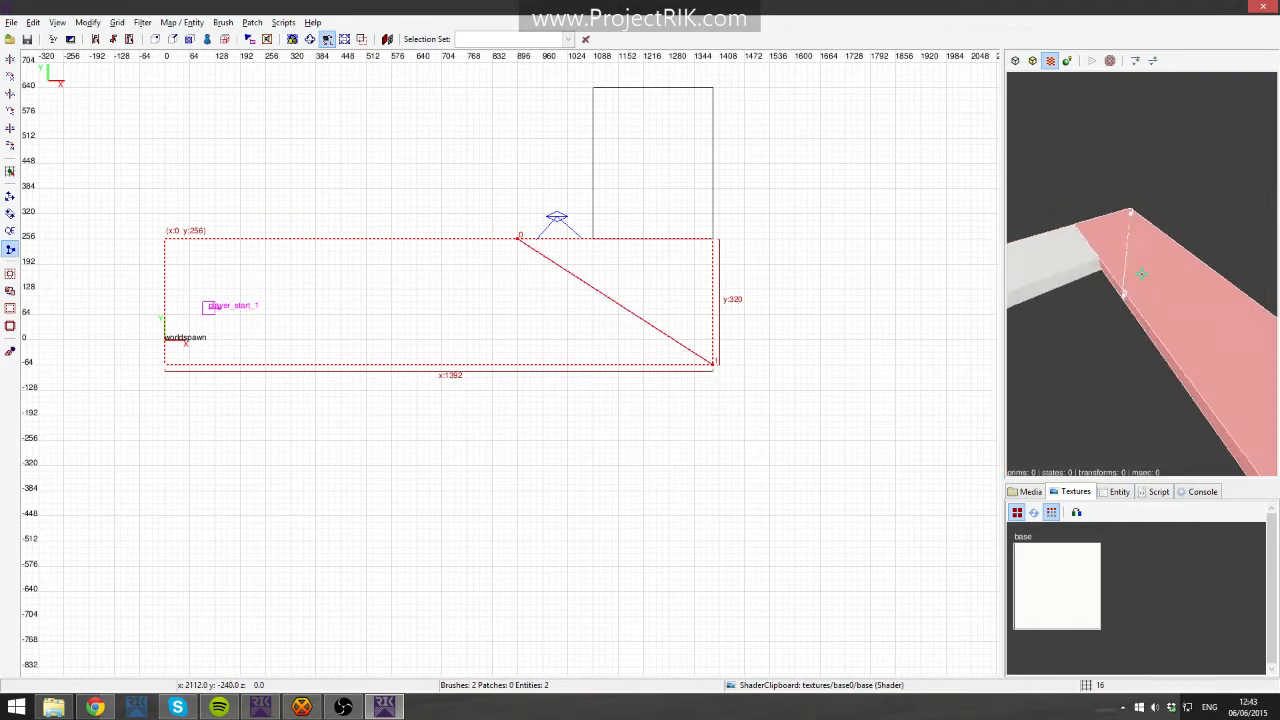
right_click(1153, 391)
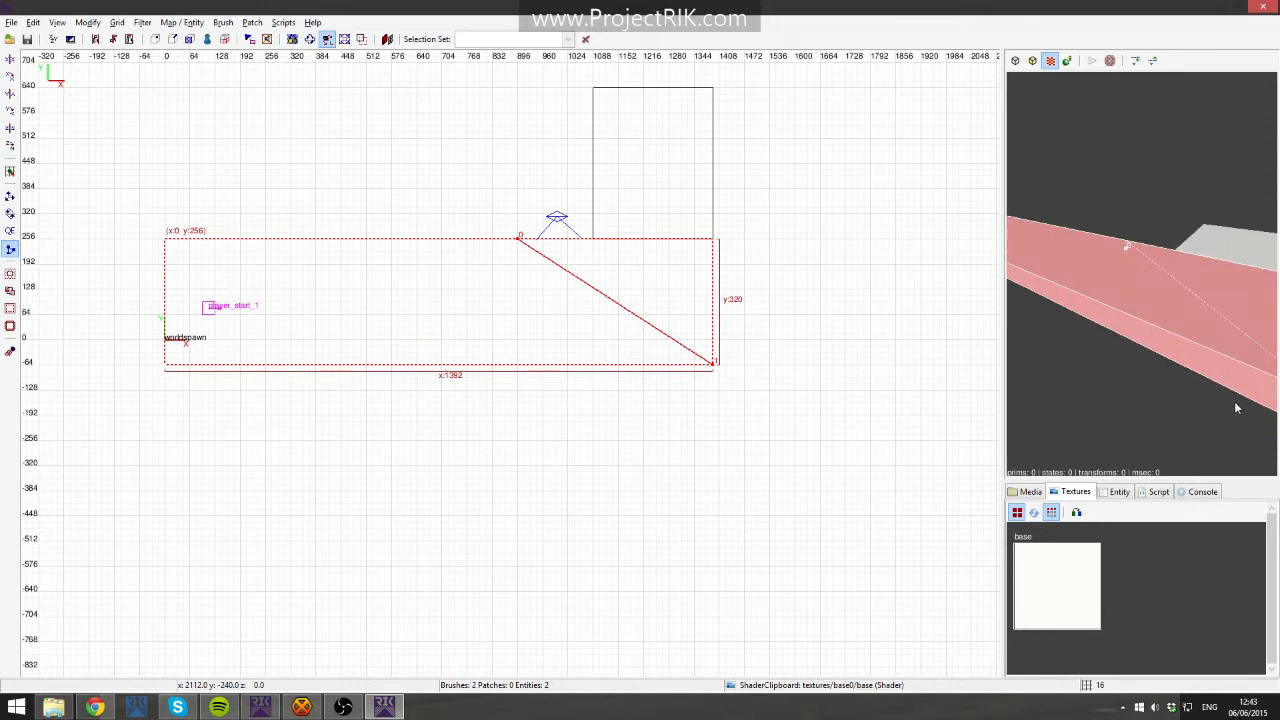
key("shift+Return")
right_click(1197, 370)
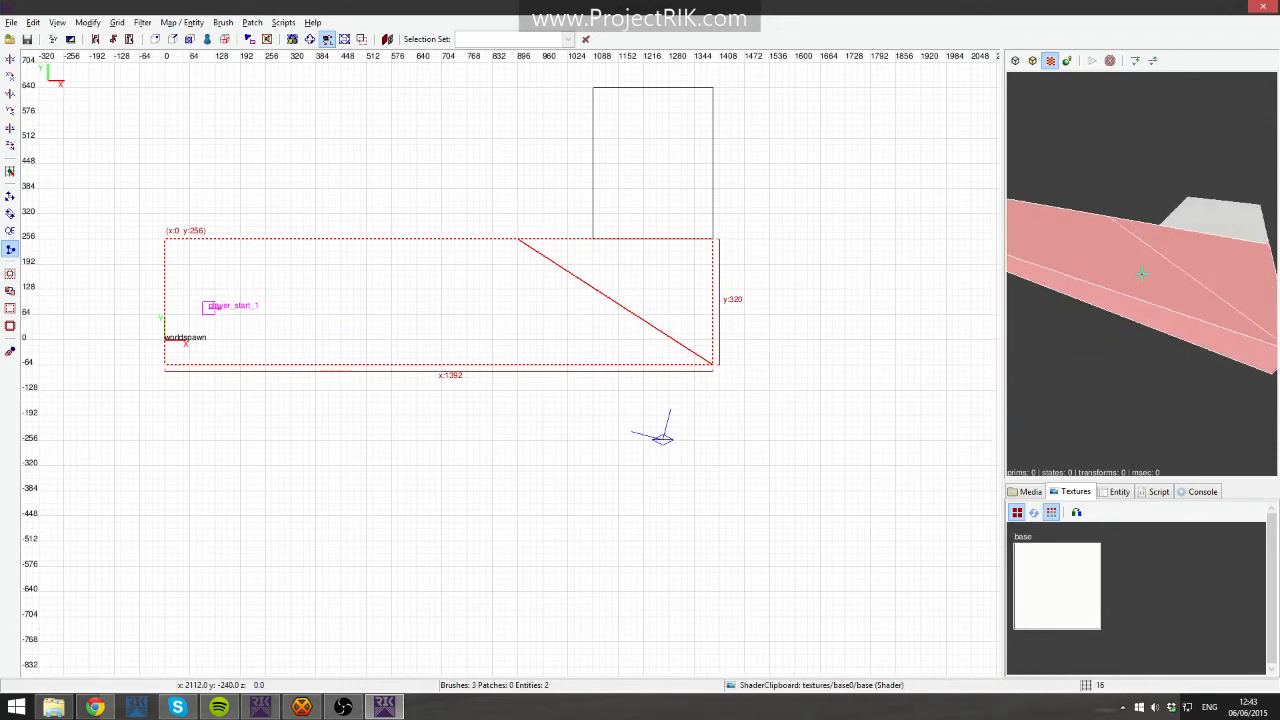
right_click(1248, 312)
key("Escape")
left_click(1242, 311, "shift")
left_click(1077, 303, "shift")
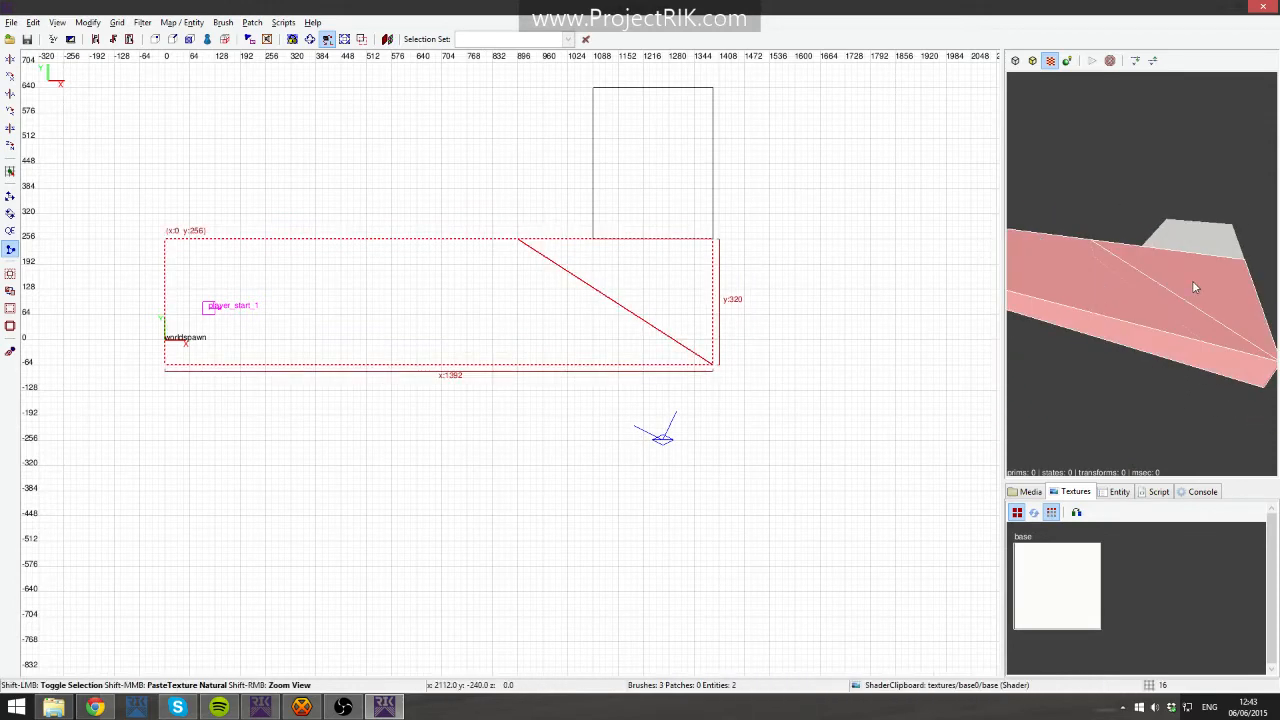
left_click(1193, 285, "shift")
left_click(1122, 296, "shift")
left_click(1124, 296, "shift")
left_click(1137, 306, "shift")
left_click(1180, 300, "shift")
left_click(1219, 296, "shift")
key("BackSpace")
left_click(1100, 300, "shift")
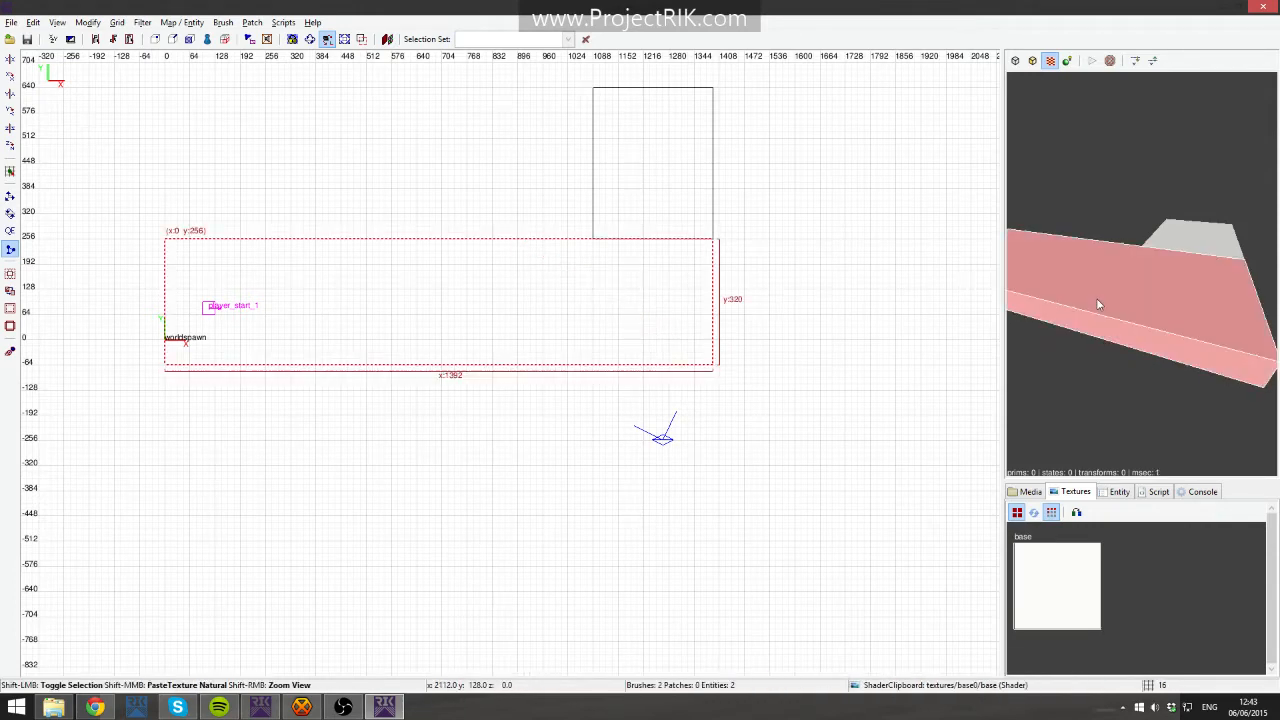
- Clip the floor slab diagonally from the platform's corner to the slab's far corner, then undo the clip
left_click(595, 238)
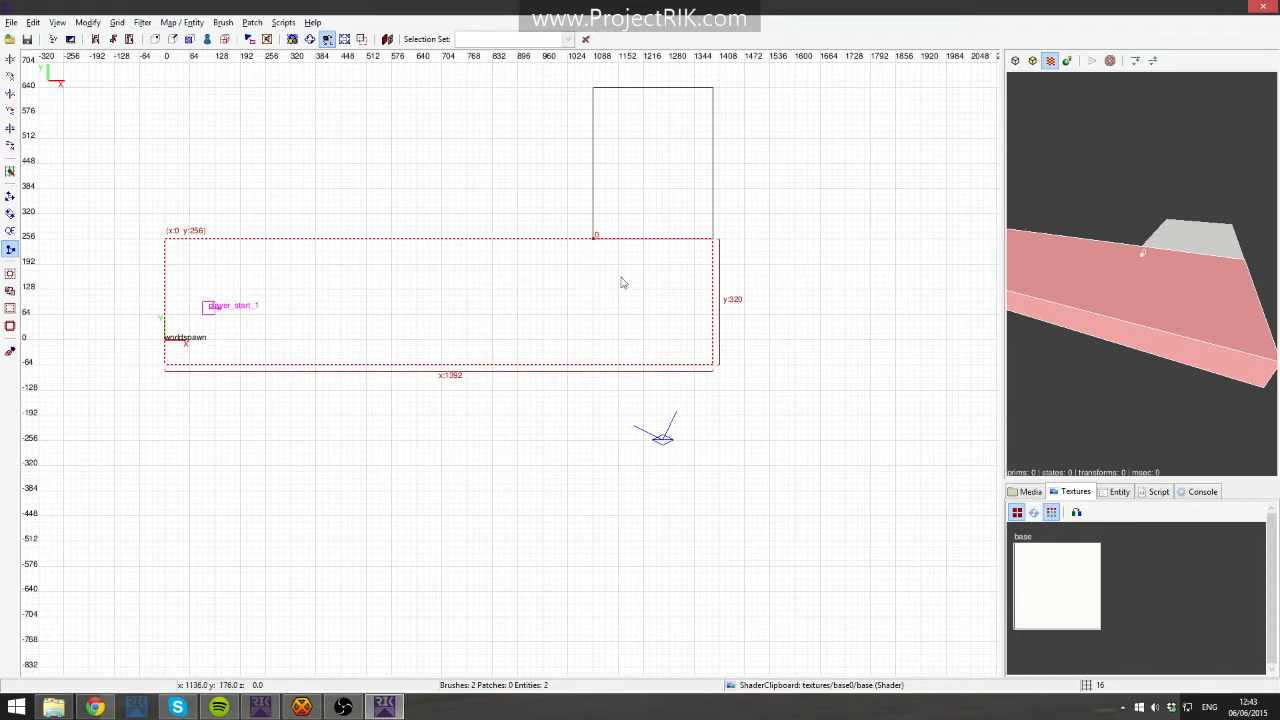
left_click(714, 366)
key("Return")
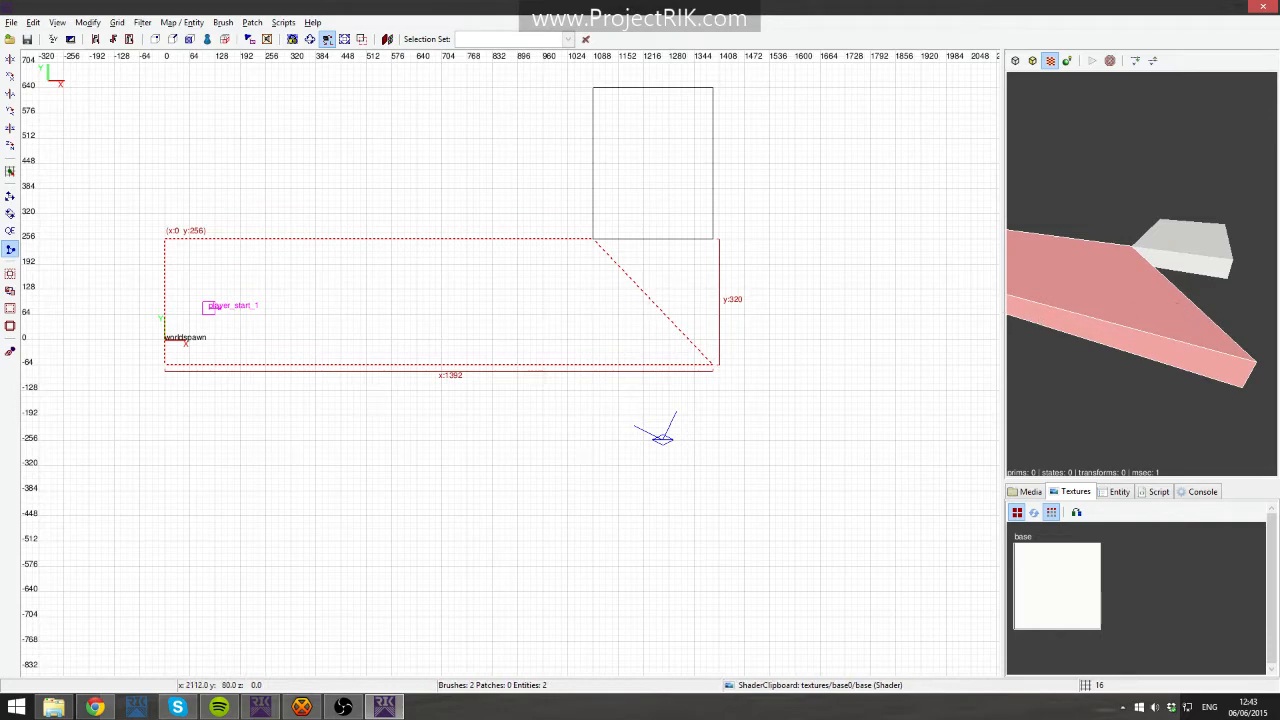
right_click(1153, 295)
key("ctrl+z")
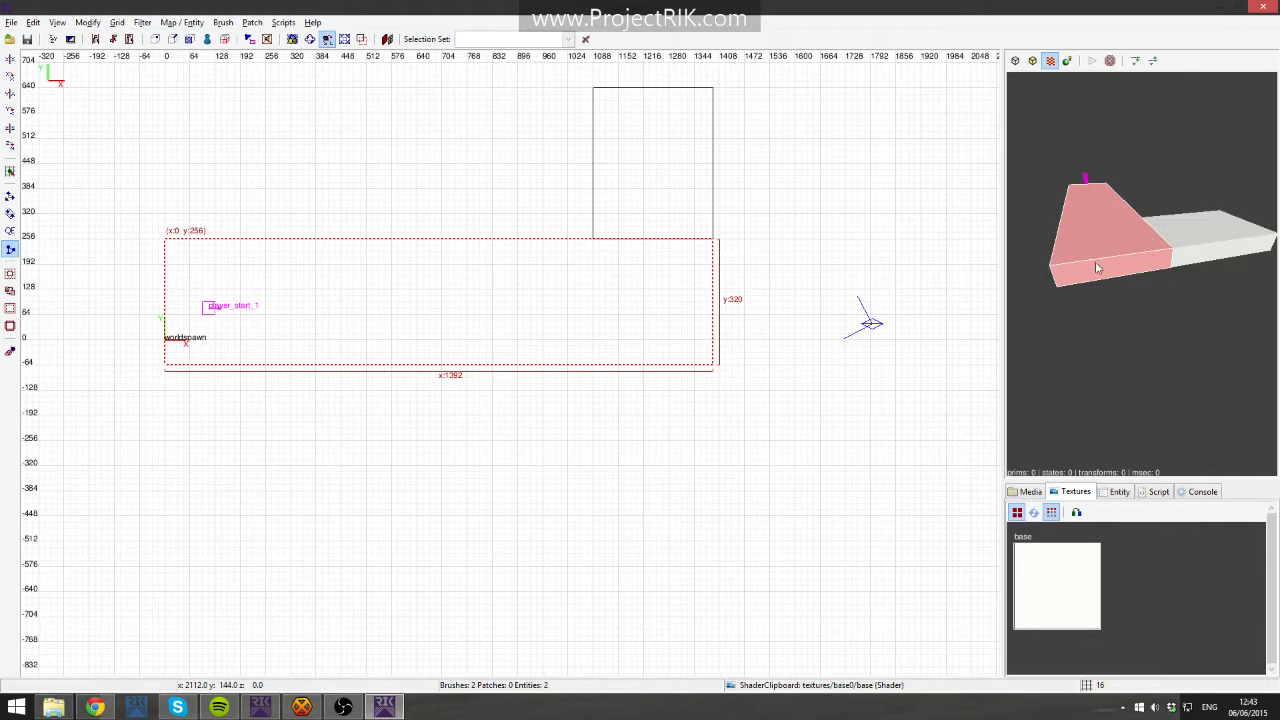
left_click(645, 214, "shift")
key("x")
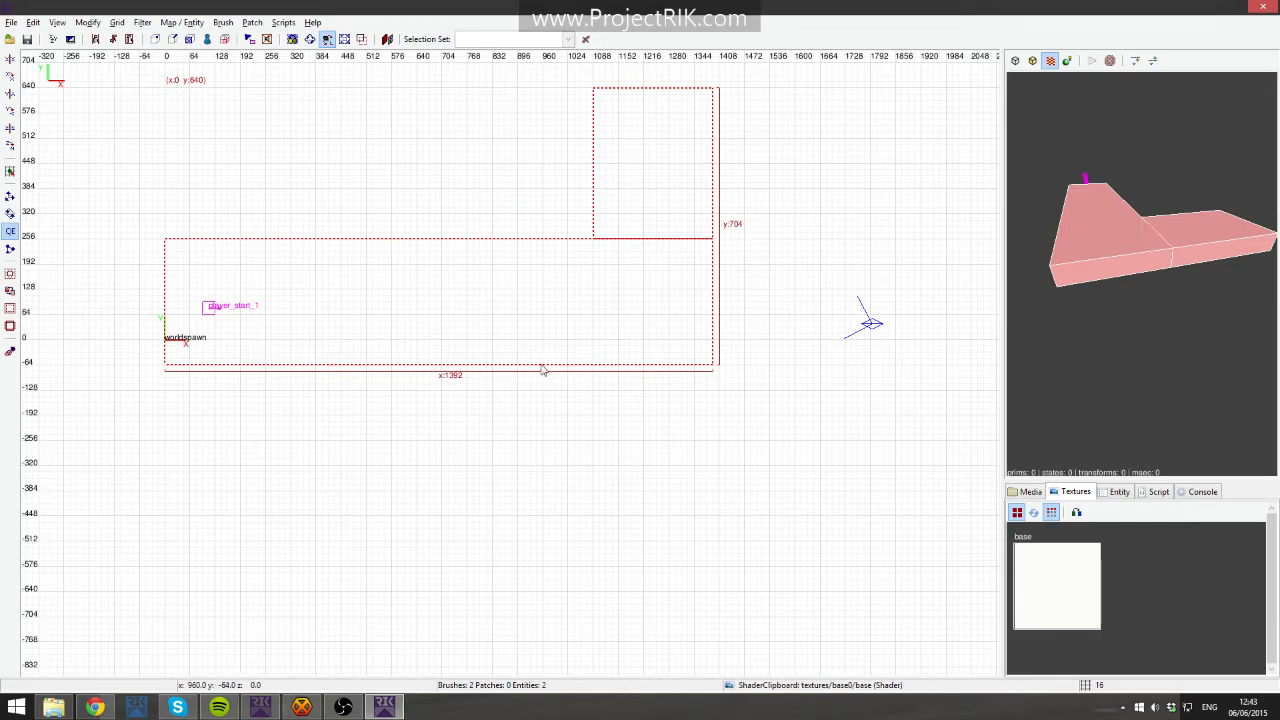
key("x")
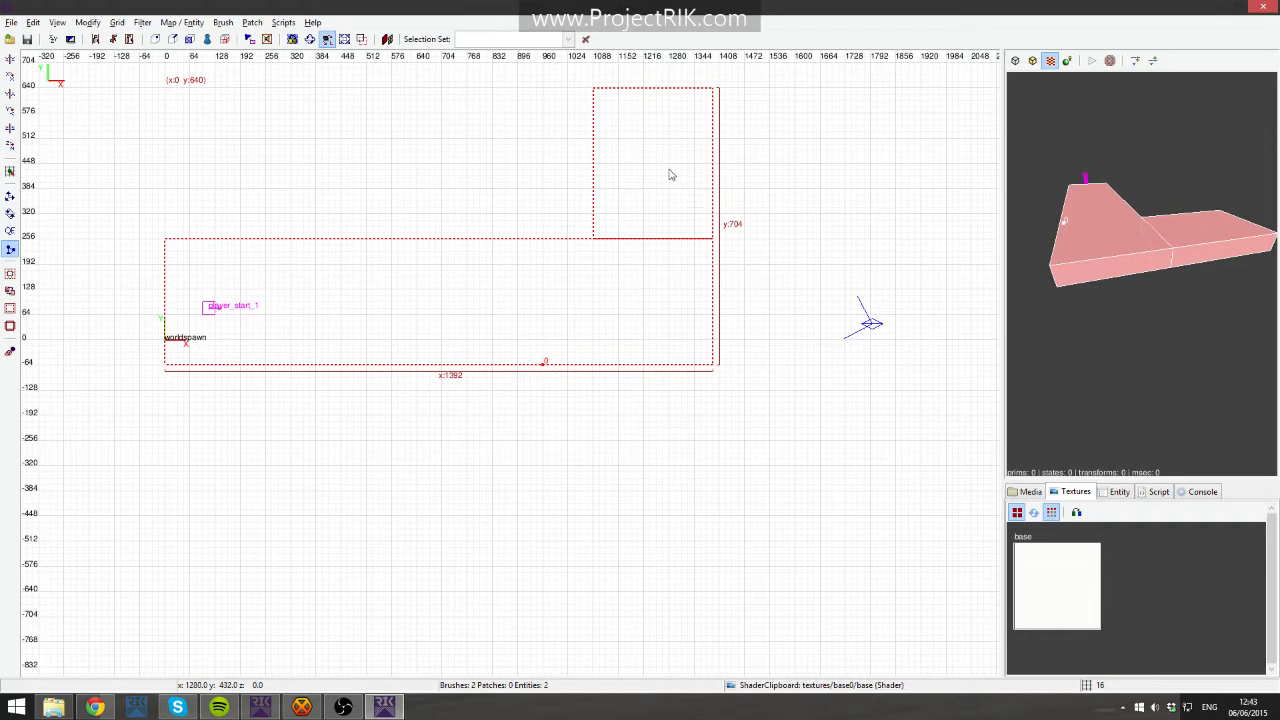
left_click(710, 141)
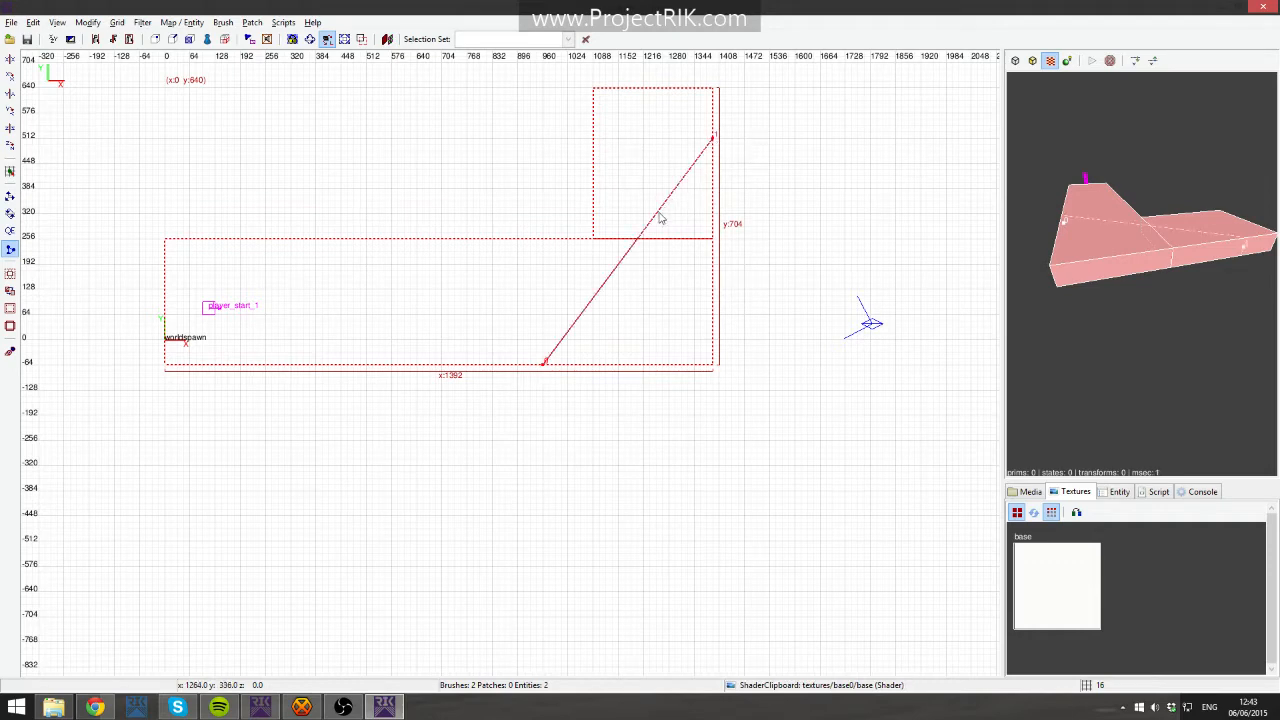
key("Escape")
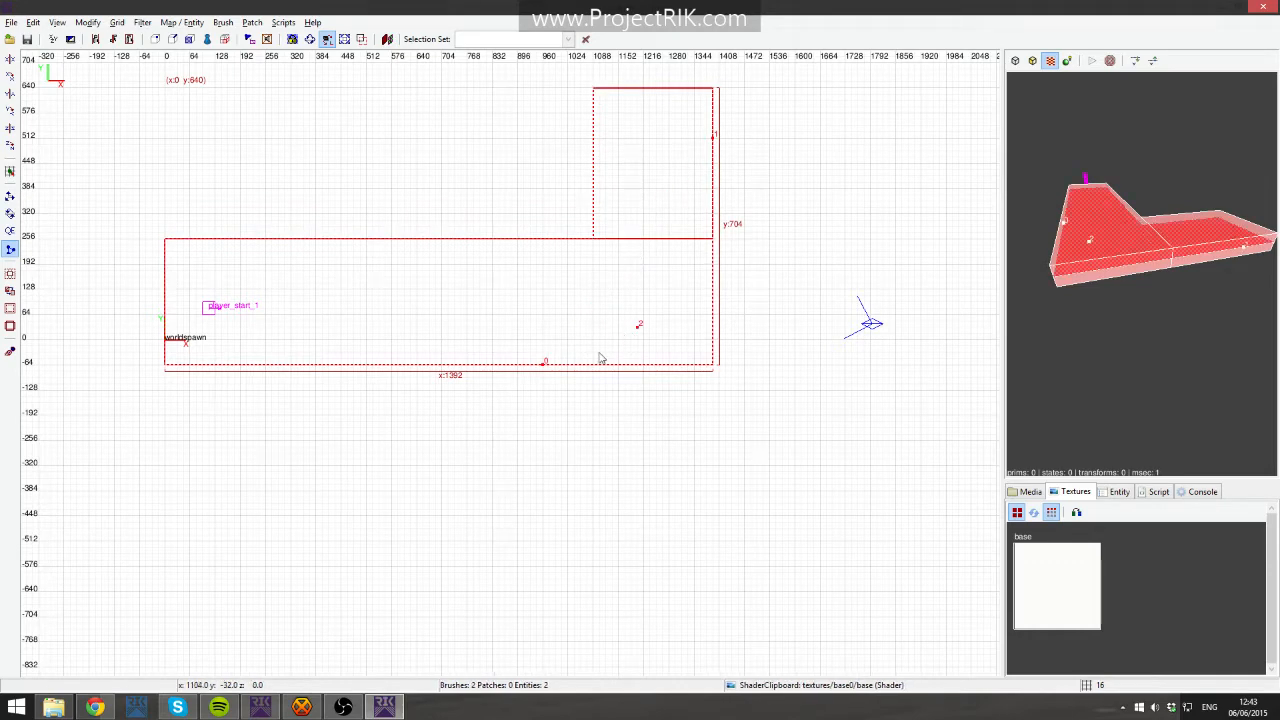
key("Escape")
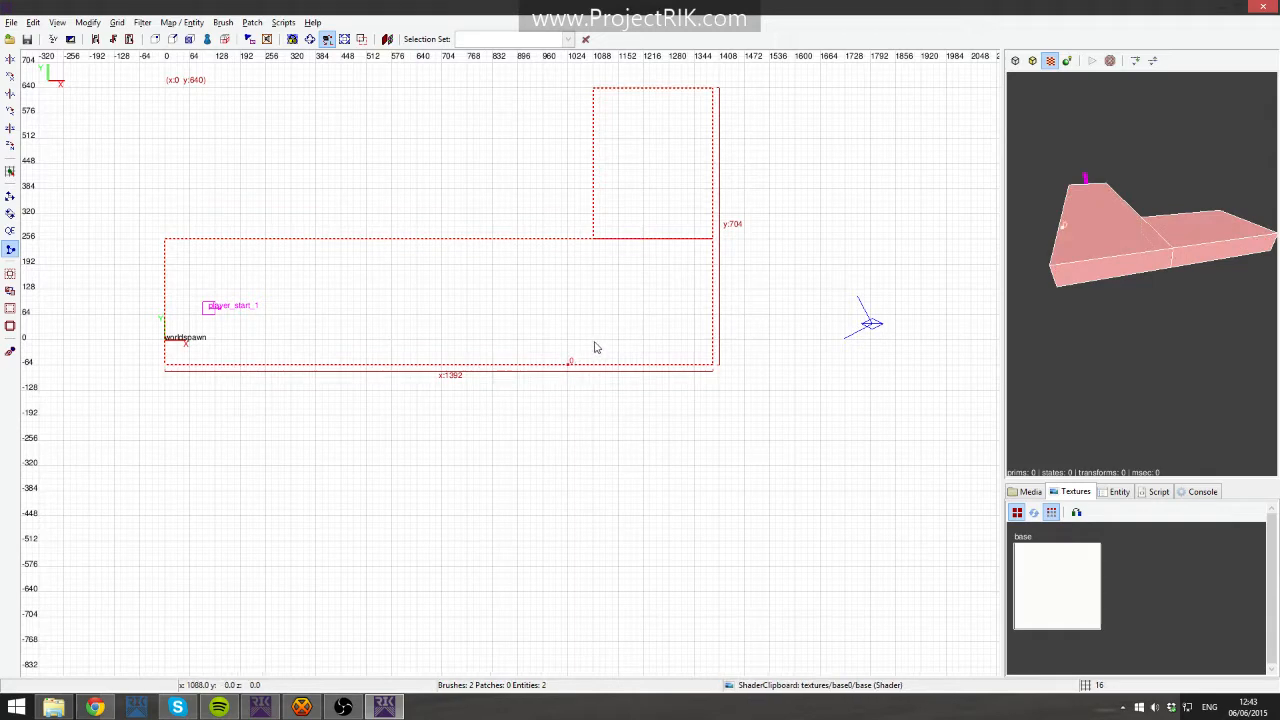
- Clip the floor slab and platform together along a diagonal line from the slab's lower edge to the platform's far side
left_click(593, 342)
key("x")
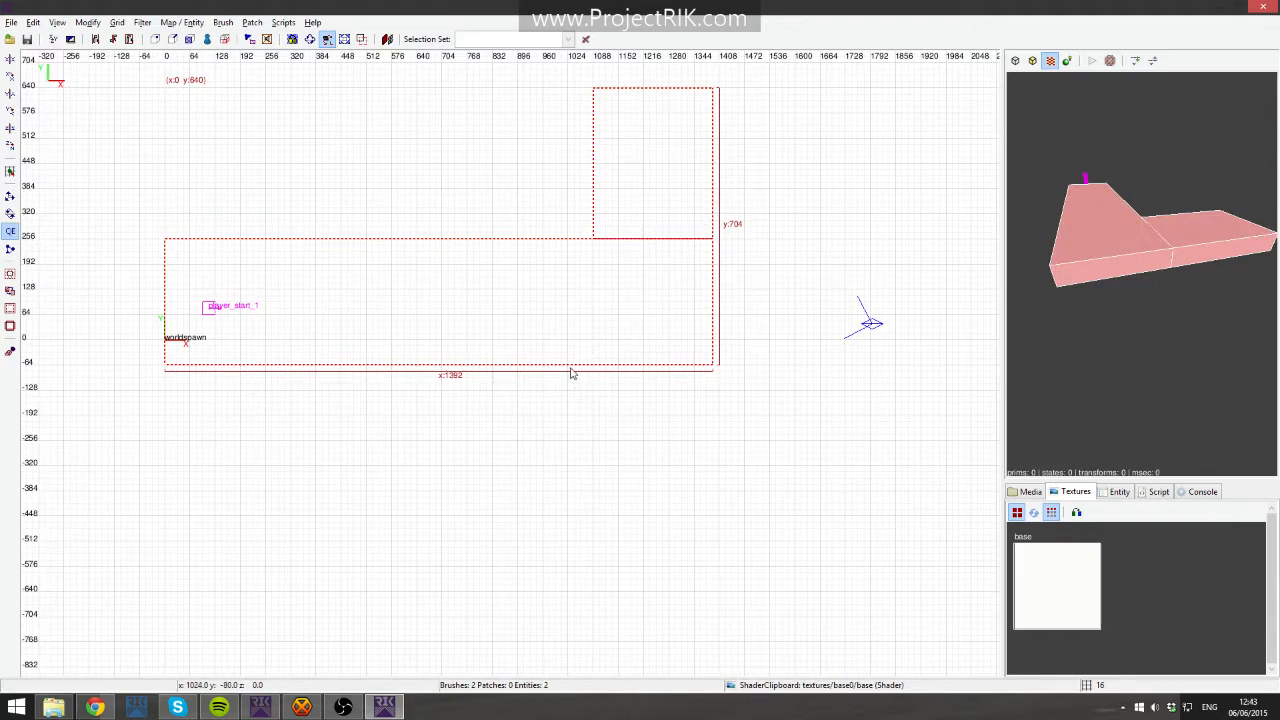
key("x")
left_click(569, 362)
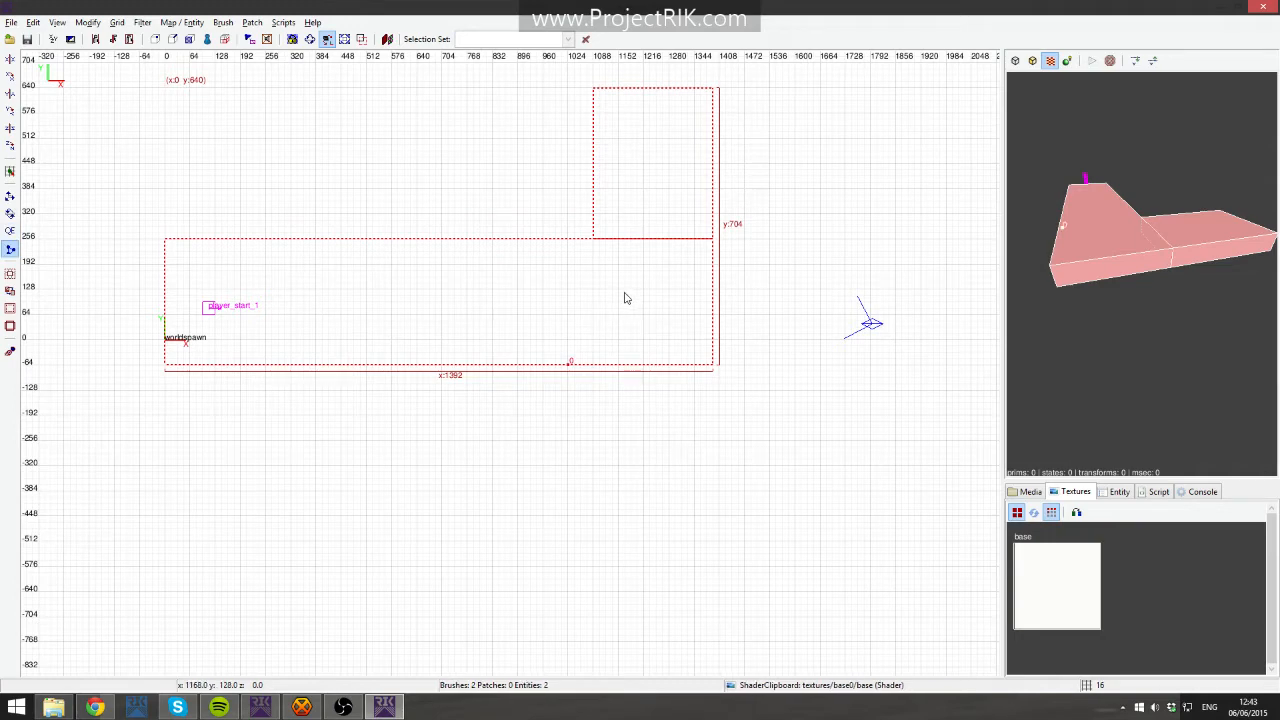
key("x")
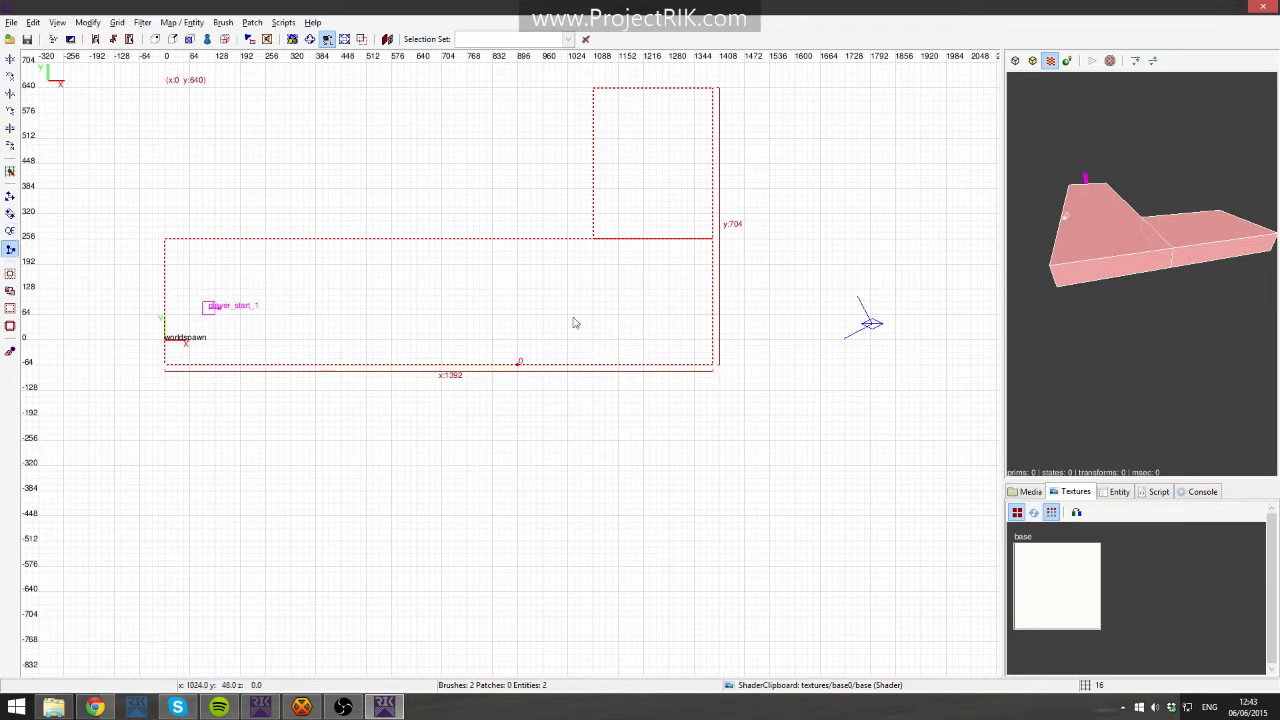
left_click(545, 338)
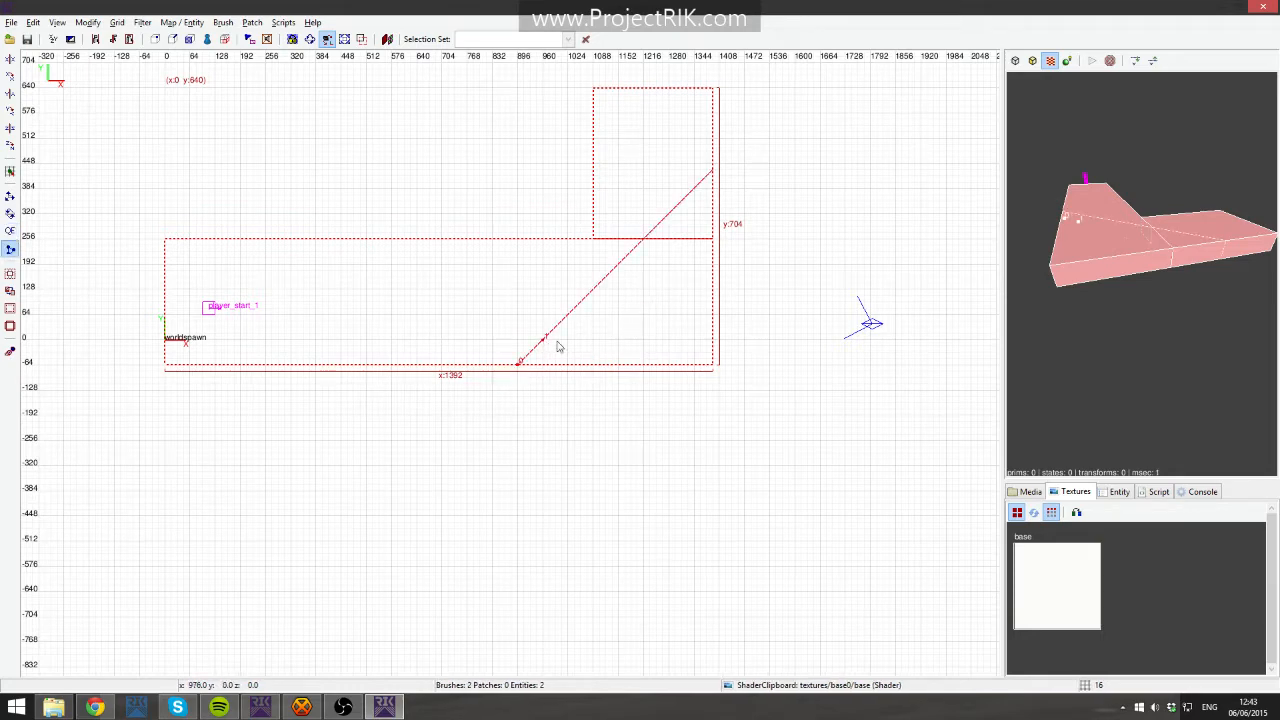
key("shift+Return")
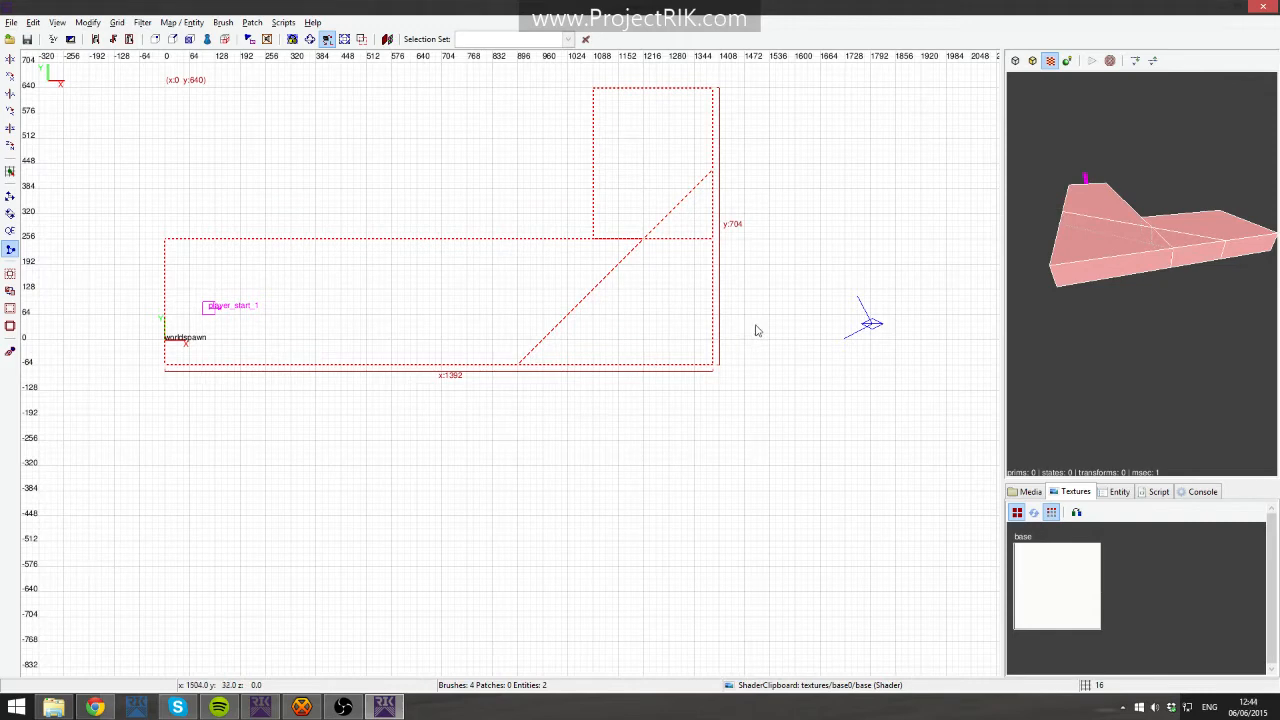
key("Escape")
- Select the two triangular corner pieces cut off by the clip and delete them
left_click(1150, 245, "shift")
left_click(1147, 244, "shift")
left_click(1207, 242, "shift")
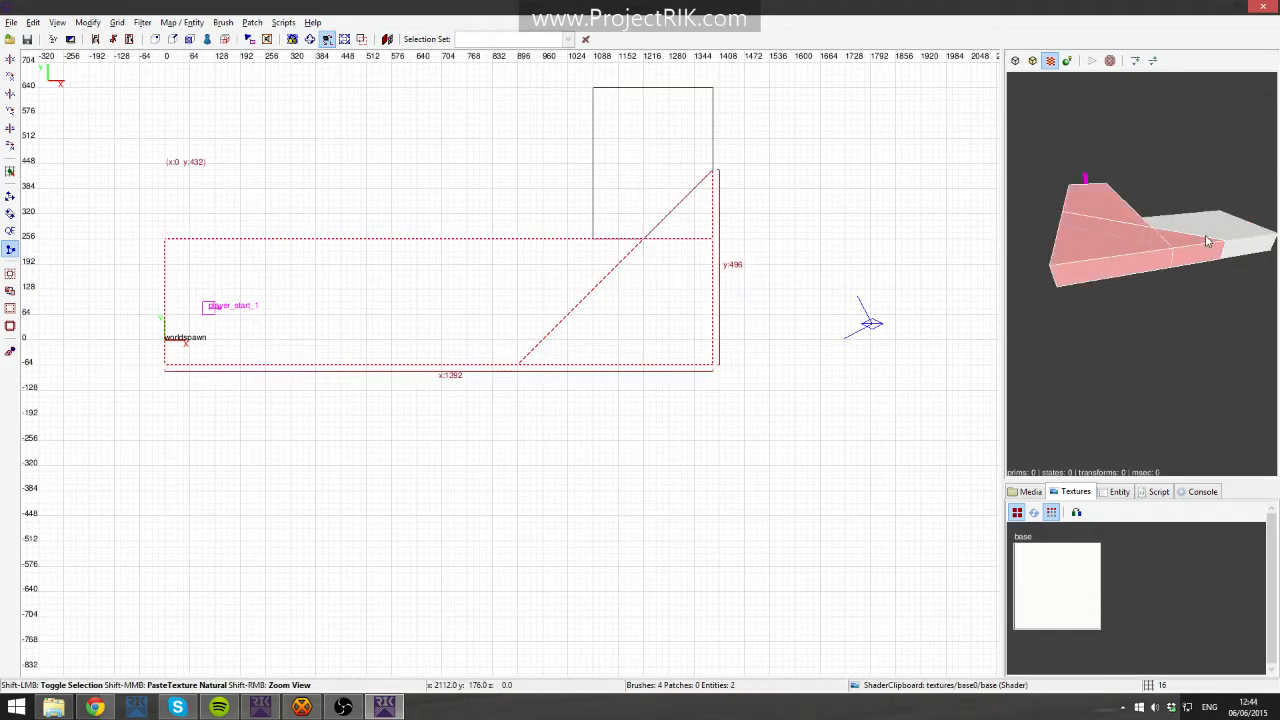
key("Escape")
left_click(1139, 261, "shift")
left_click(1179, 255, "shift")
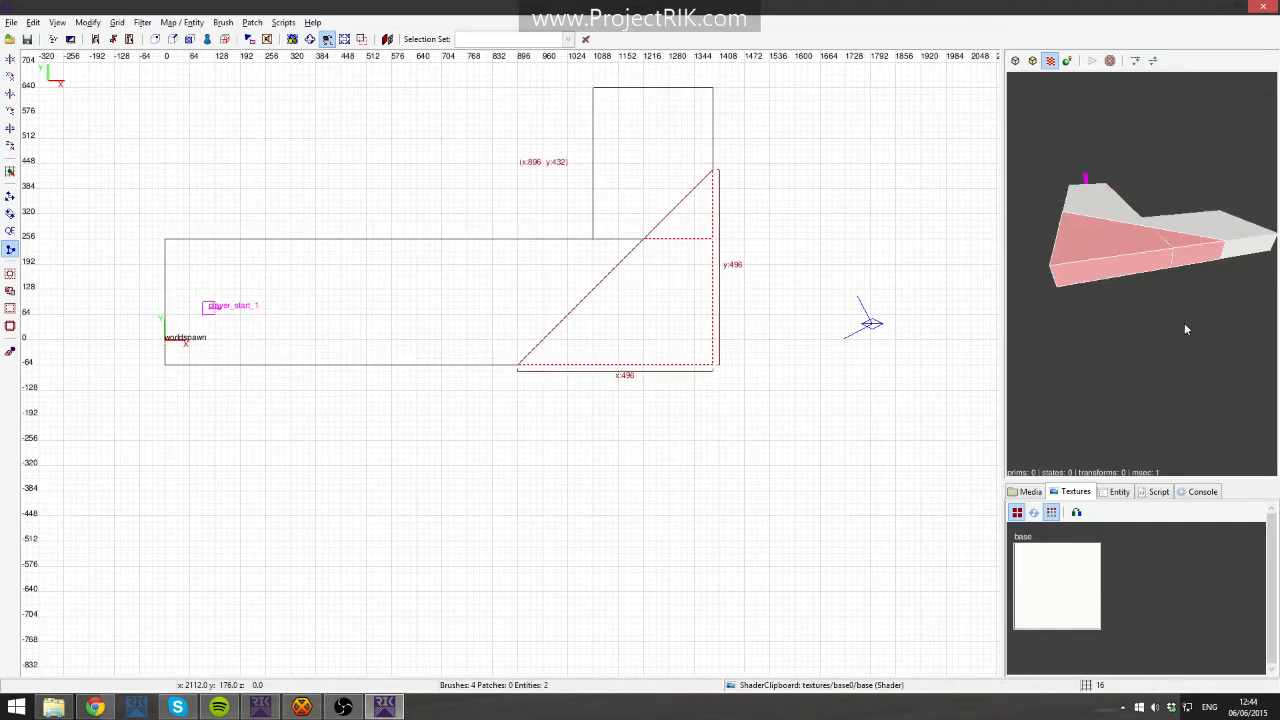
key("Delete")
- Undo the corner deletion and the diagonal clip to restore the rectangular slab and platform
right_click(1158, 293)
scroll(1142, 273, "down", 4)
right_click(1142, 273)
left_click(1136, 262, "shift")
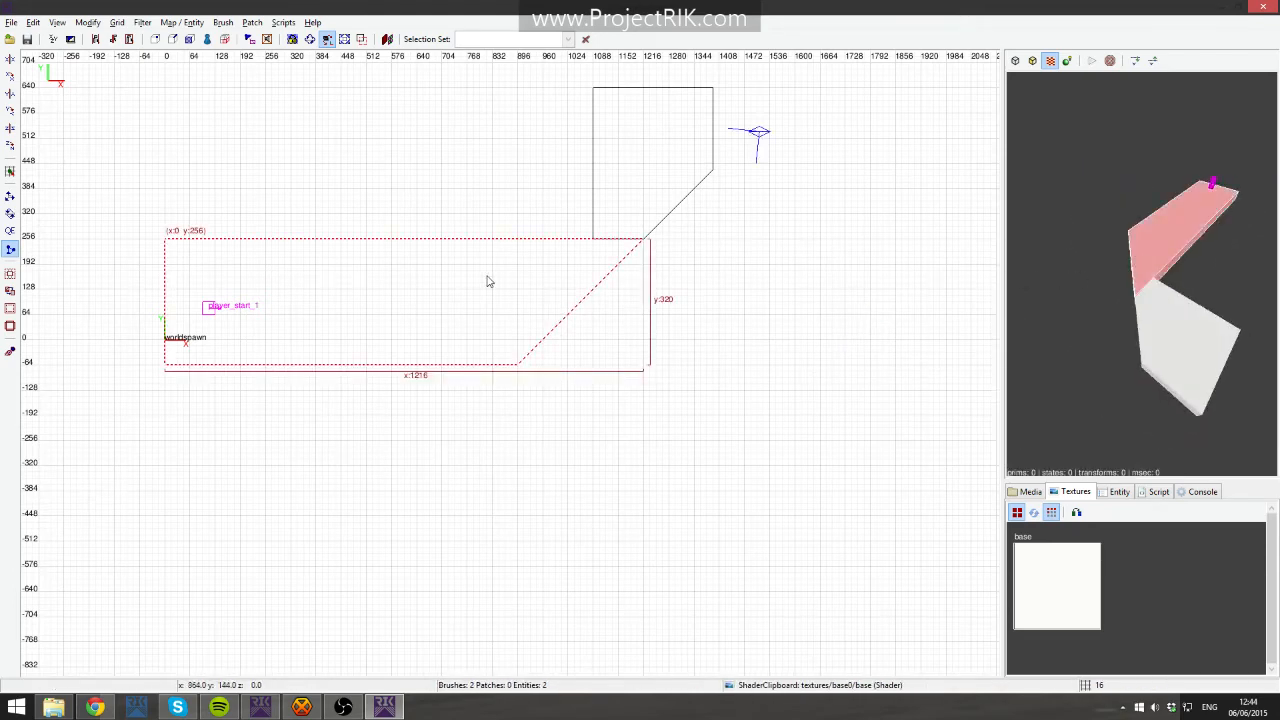
key("x")
mouse_move(490, 288)
left_mouse_down()
mouse_move(419, 290)
mouse_move(510, 288)
left_mouse_up()
key("ctrl+z")
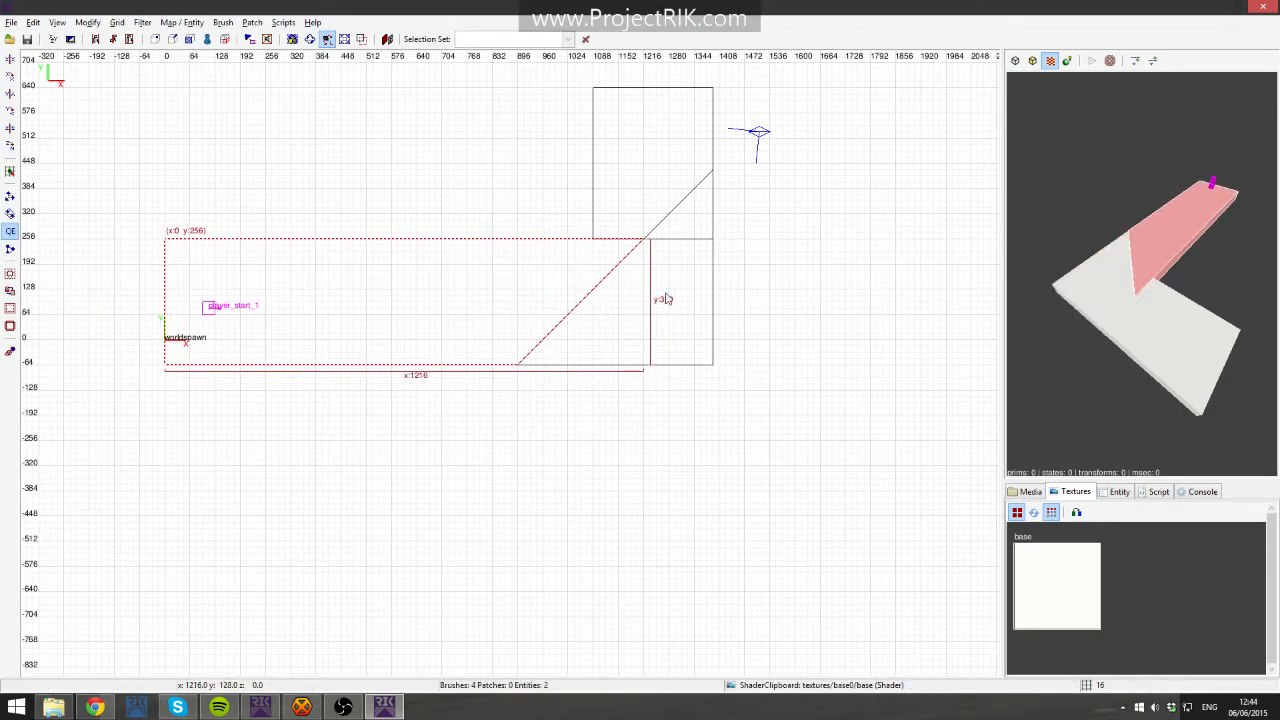
key("ctrl+y")
key("ctrl+z")
key("ctrl+z")
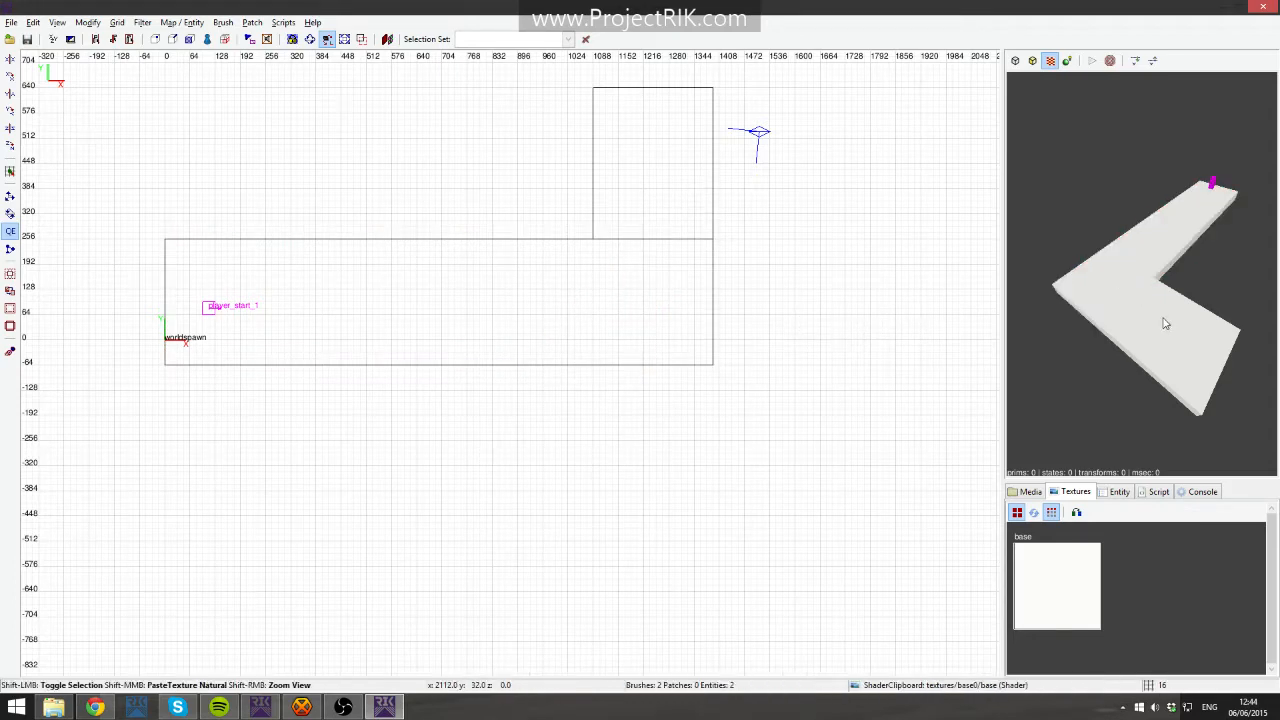
- Clip the floor slab vertically at x 320, just past the player start
left_click(1122, 279, "shift")
right_click_drag(577, 298, 529, 301)
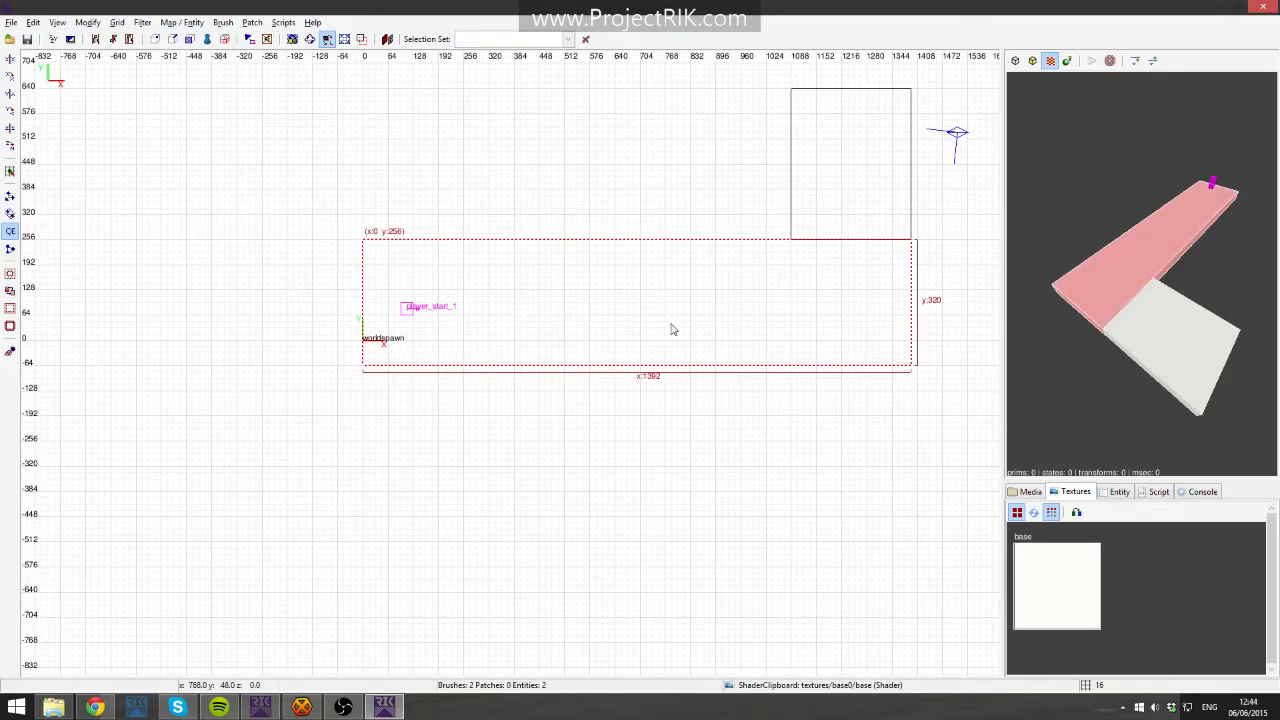
key("Escape")
key("x")
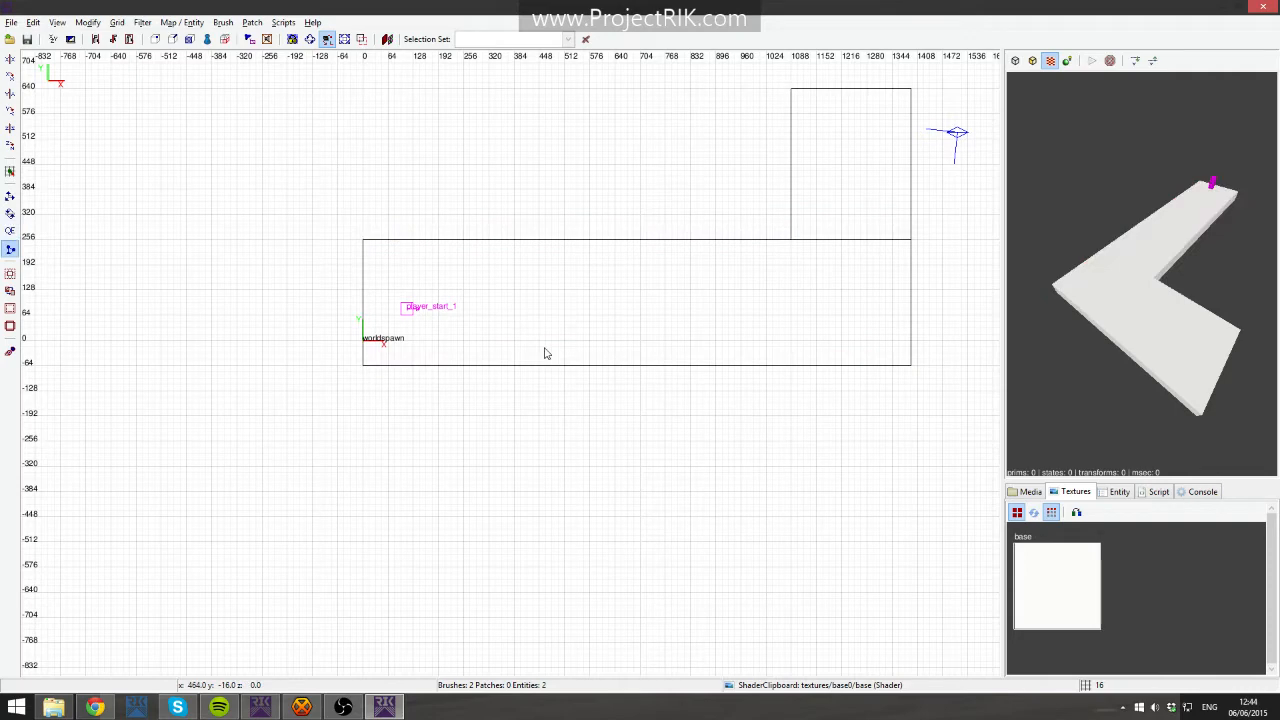
left_click(537, 346, "shift")
key("x")
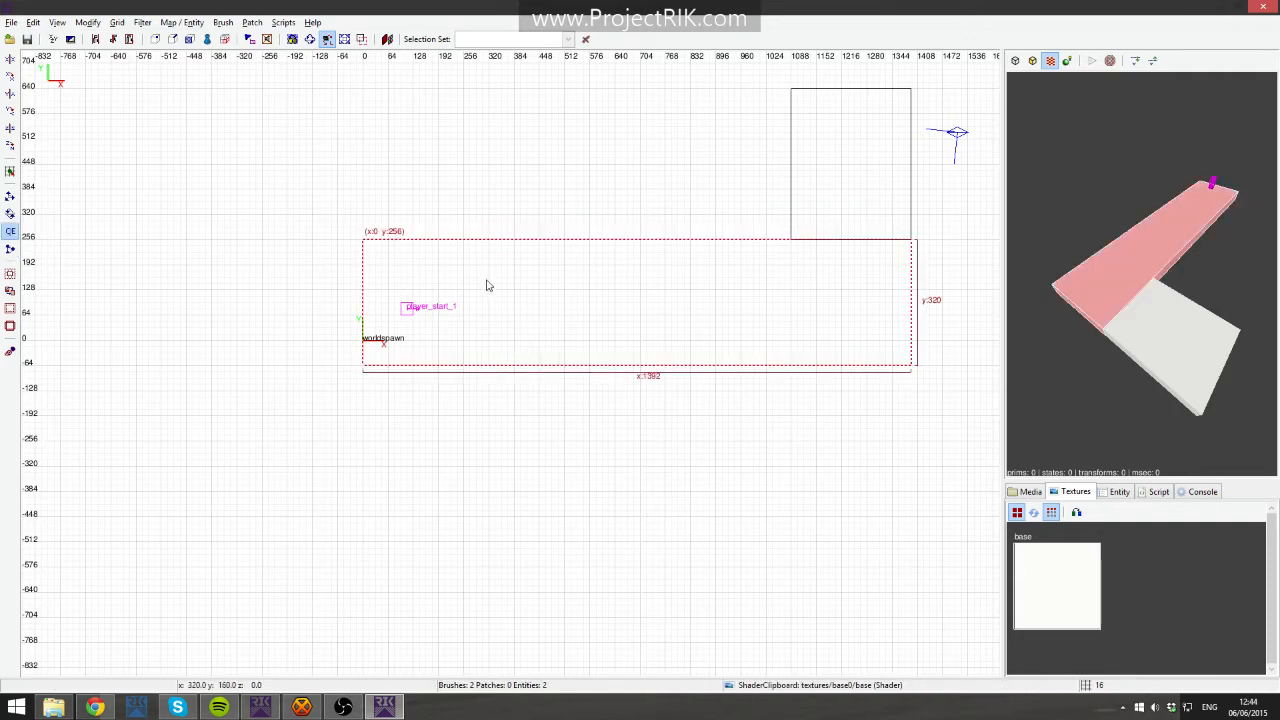
key("x")
left_click(488, 362)
left_click(488, 279)
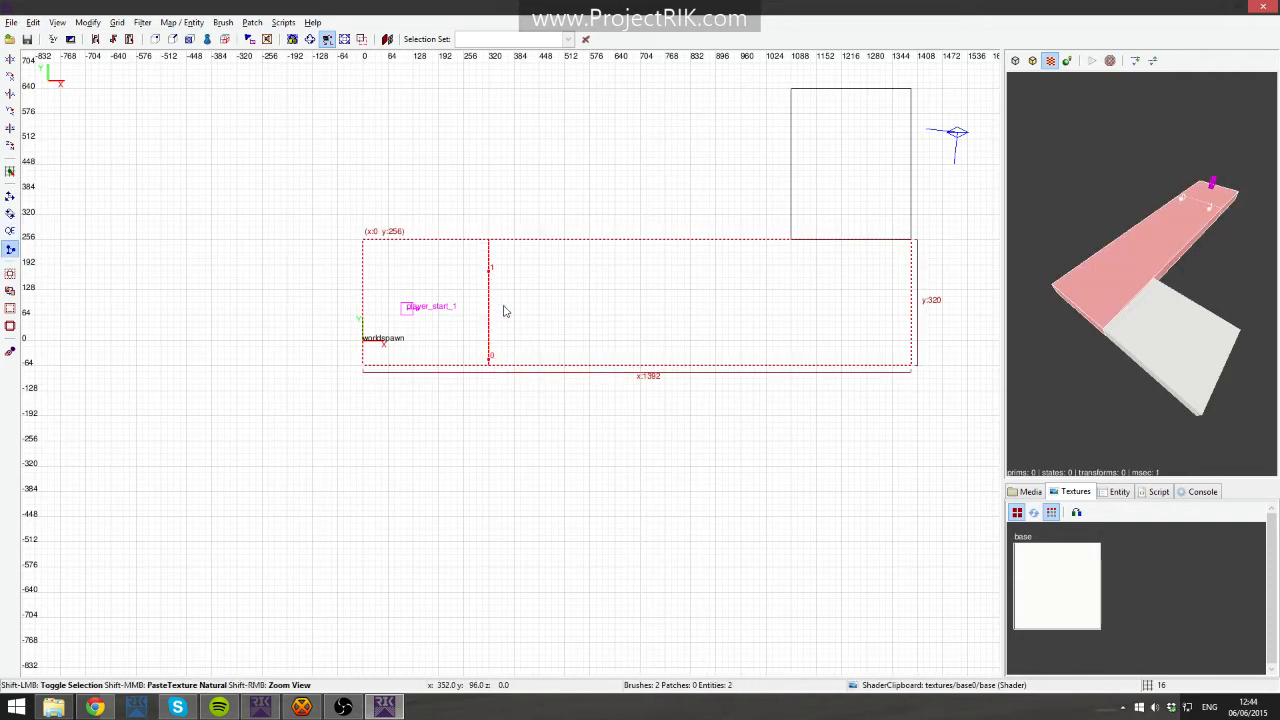
key("shift+Return")
- Clip the remaining slab section vertically at x 1088, in line with the platform's edge
left_click(718, 318, "shift")
key("x")
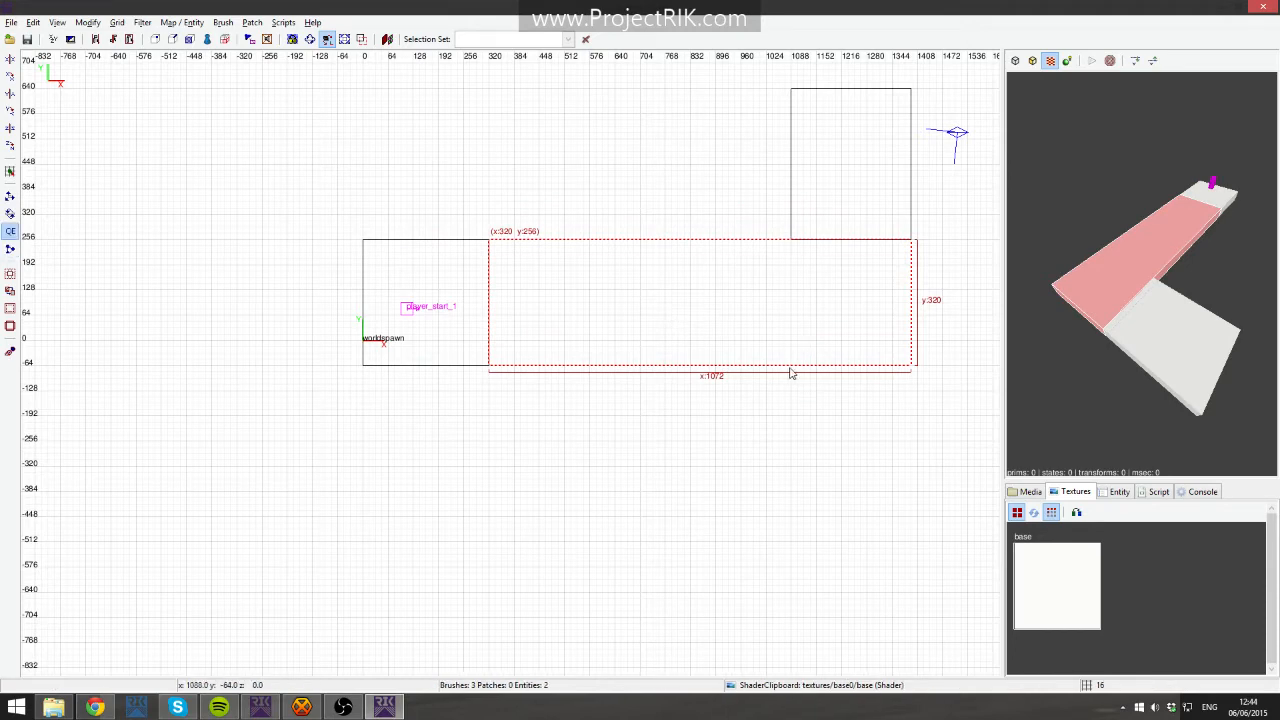
key("x")
left_click(793, 362)
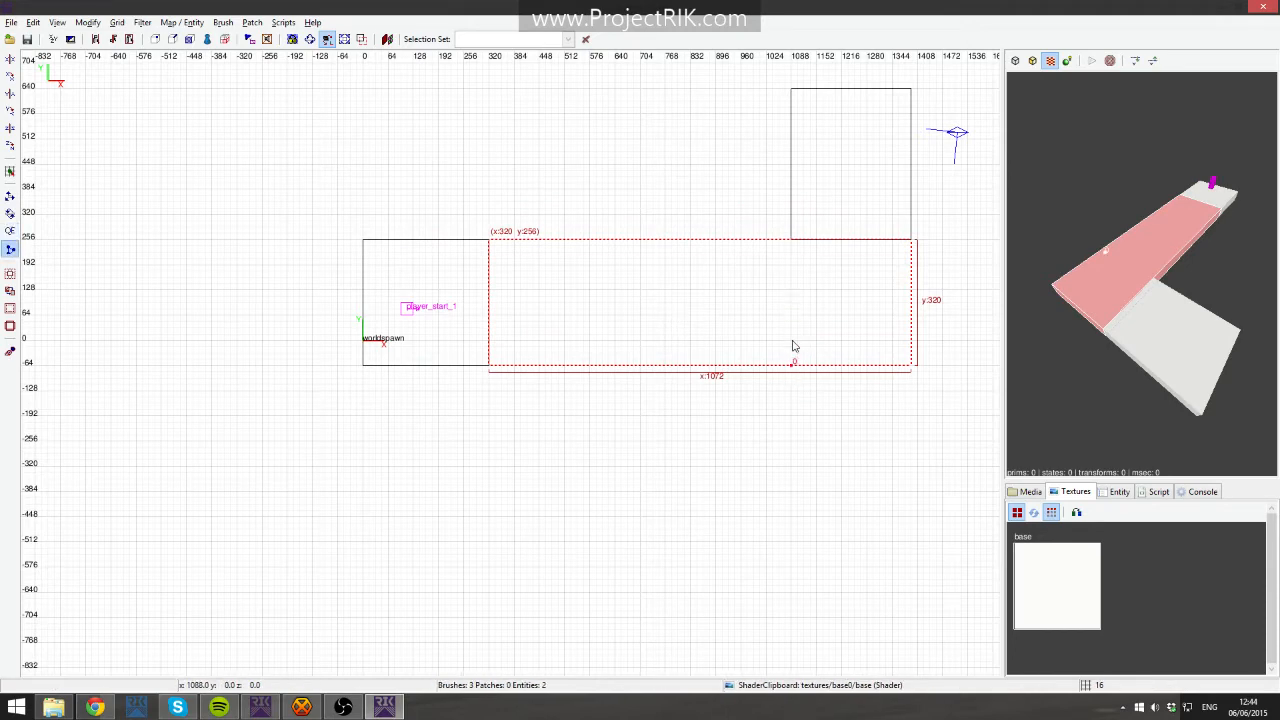
left_click(790, 273)
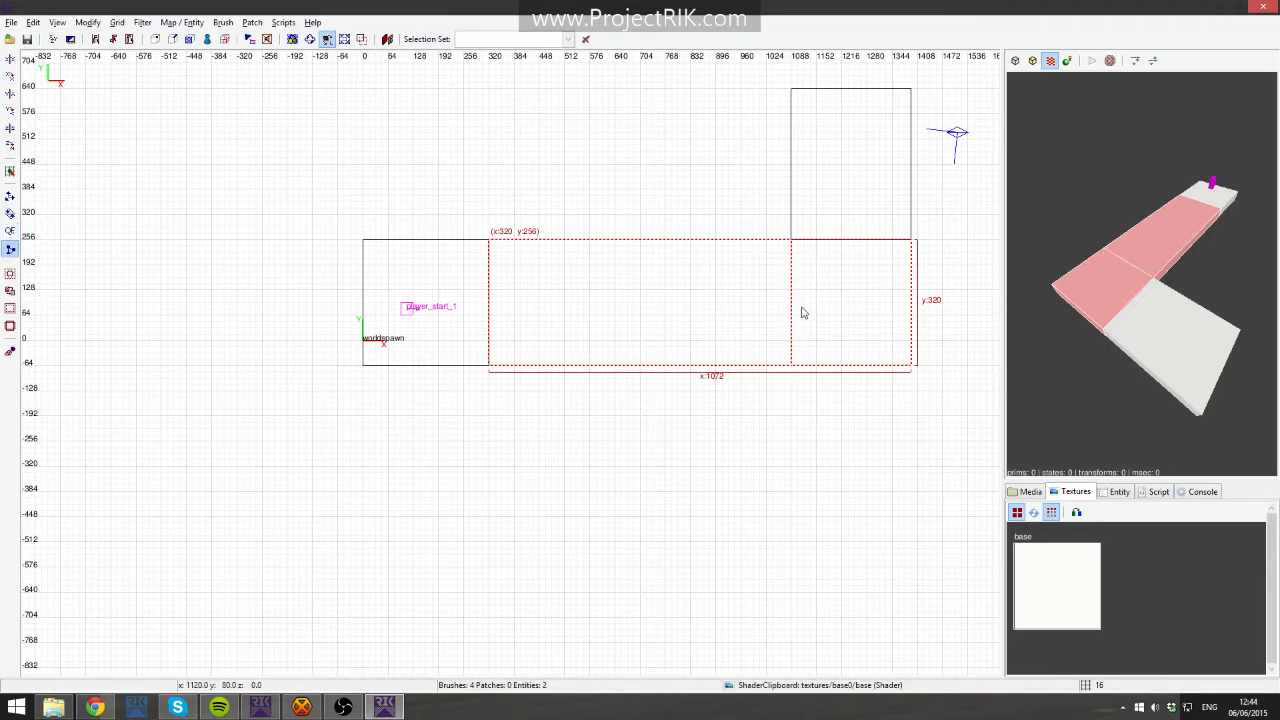
key("shift+Return")
- Select the middle and end slab sections and switch to vertex editing in the side view
left_click(1138, 254, "shift")
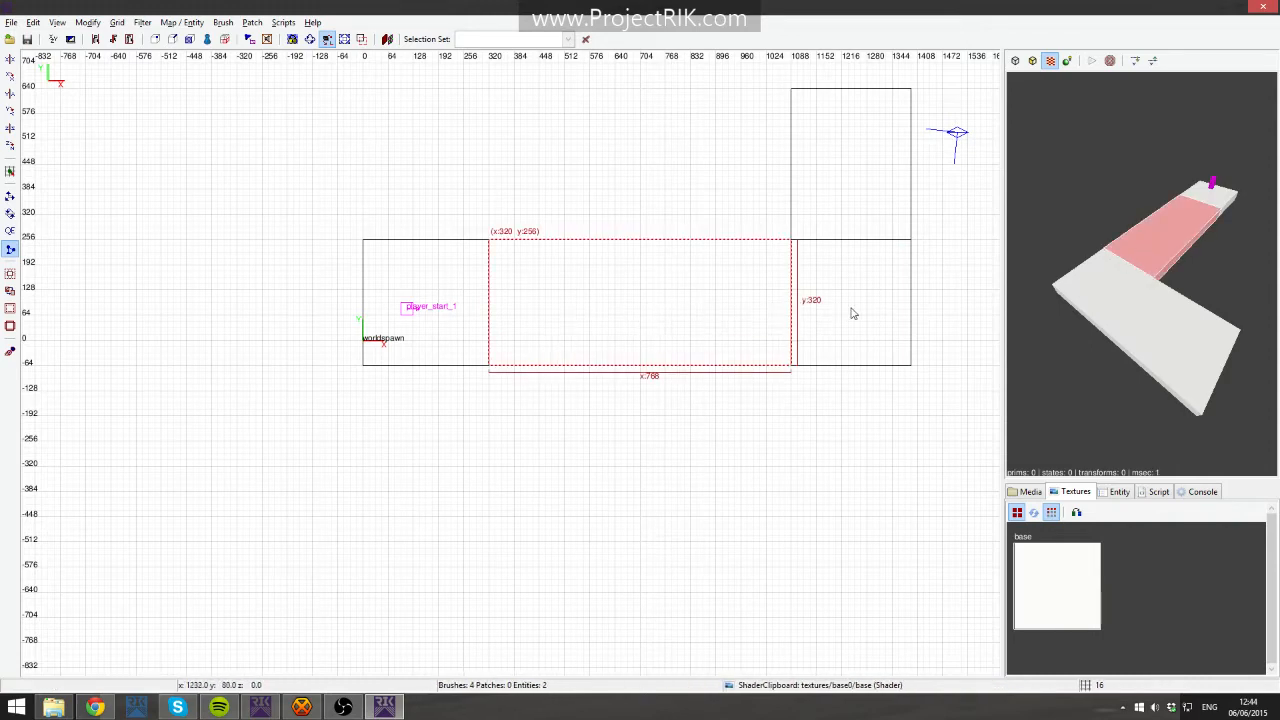
left_click(1121, 284, "shift")
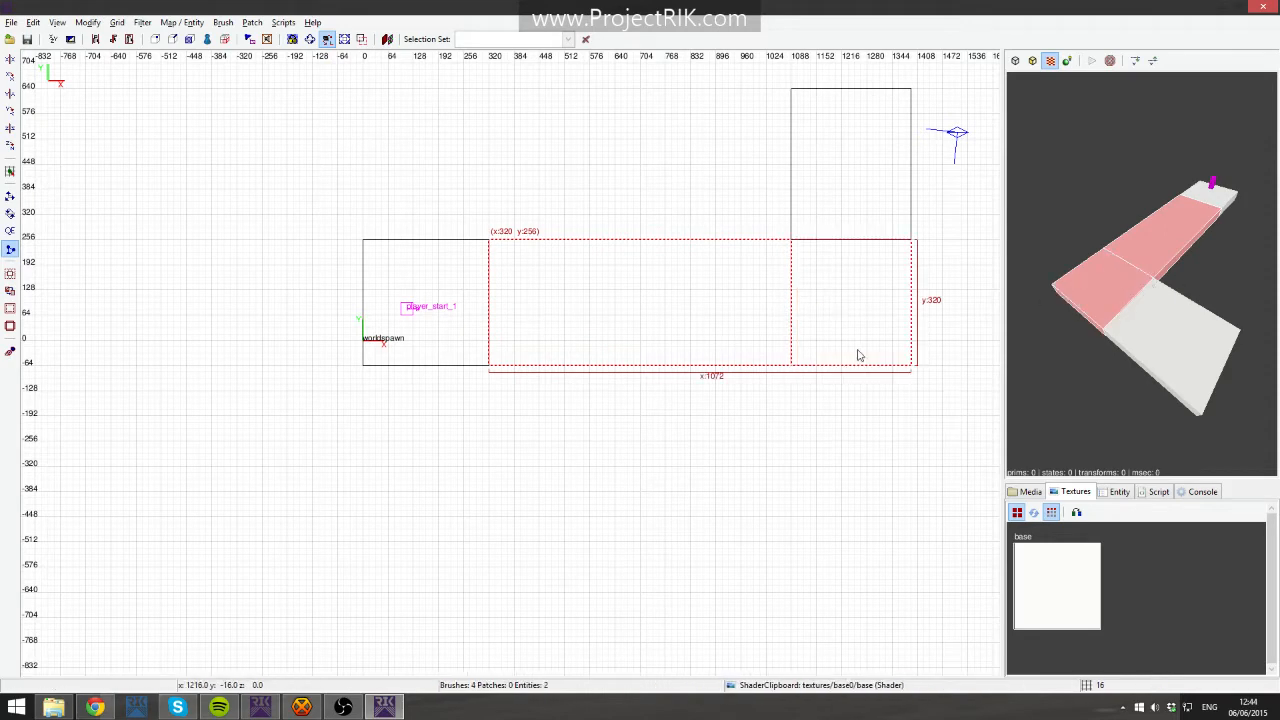
key("ctrl+Tab")
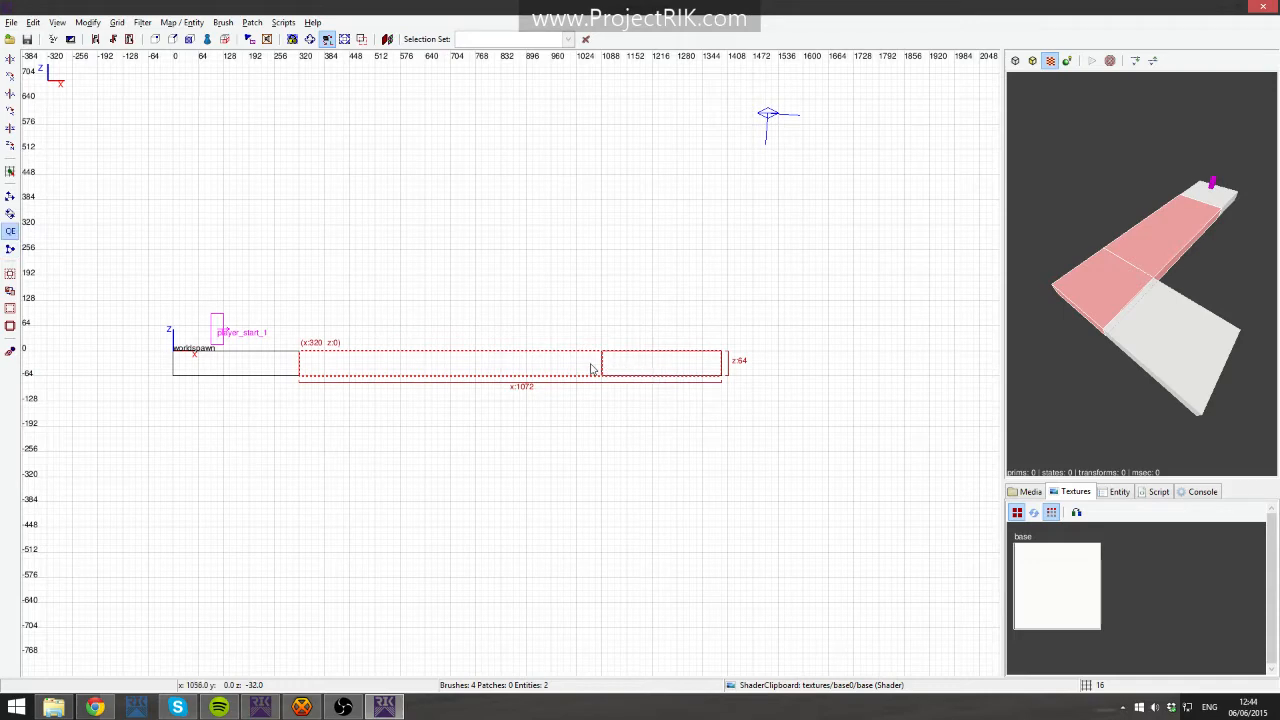
key("v")
right_click(1113, 322)
key("Up")
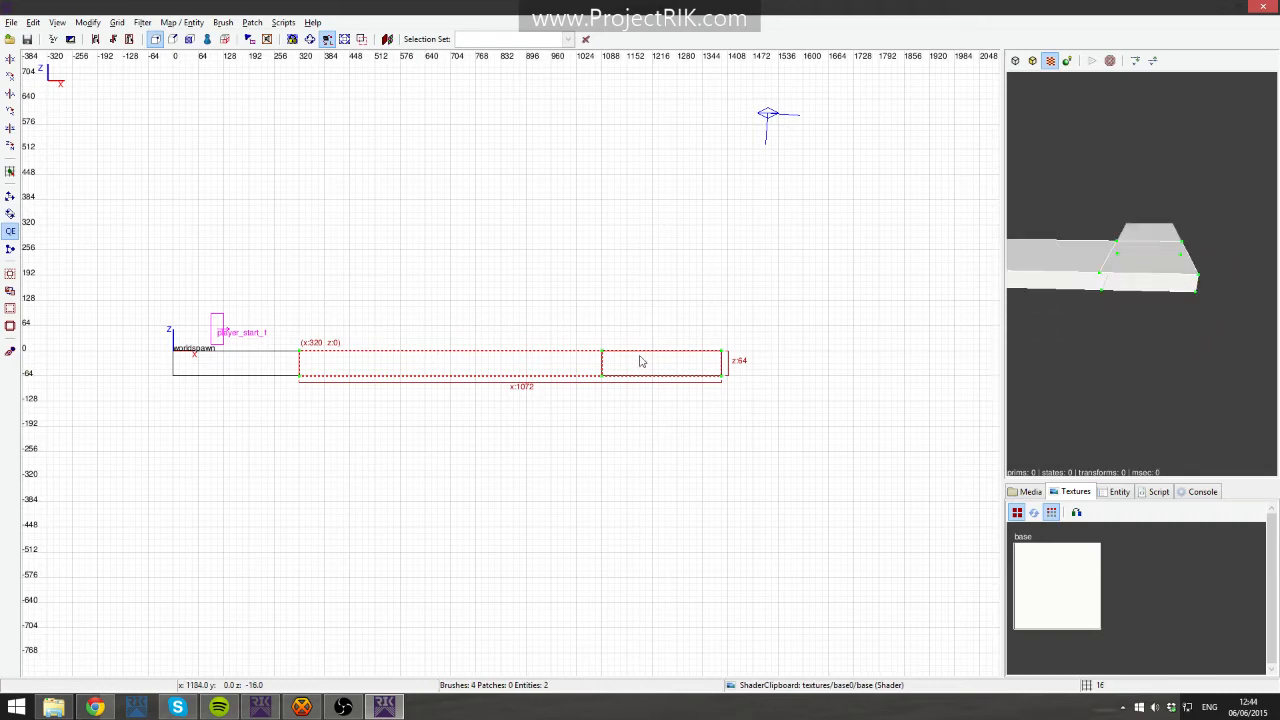
key("ctrl+Tab")
key("ctrl+Tab")
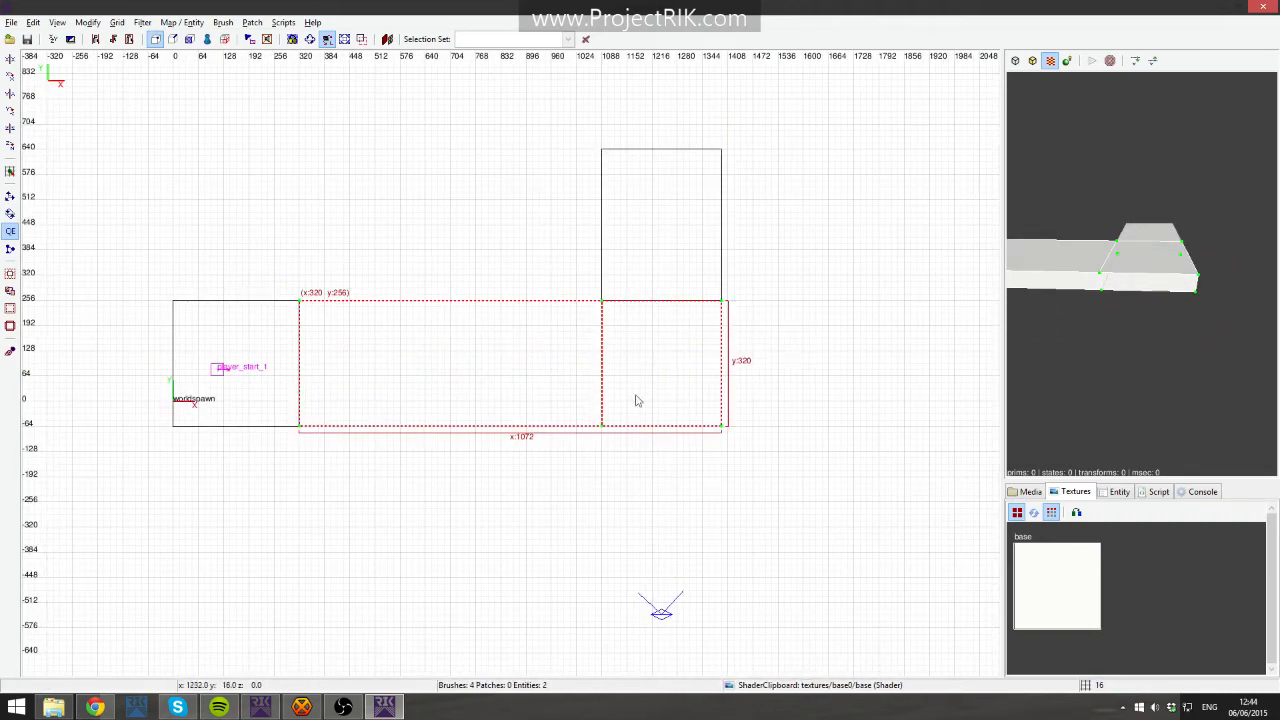
key("ctrl+Tab")
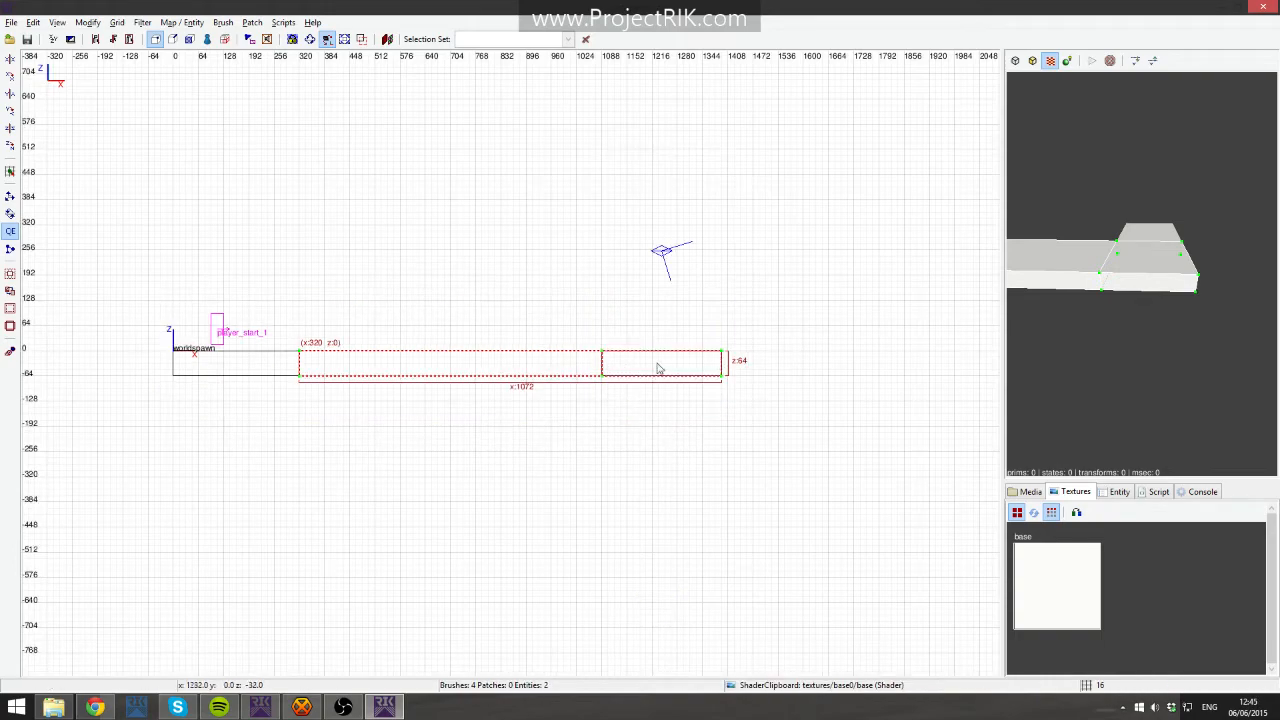
scroll(600, 383, "up", 3)
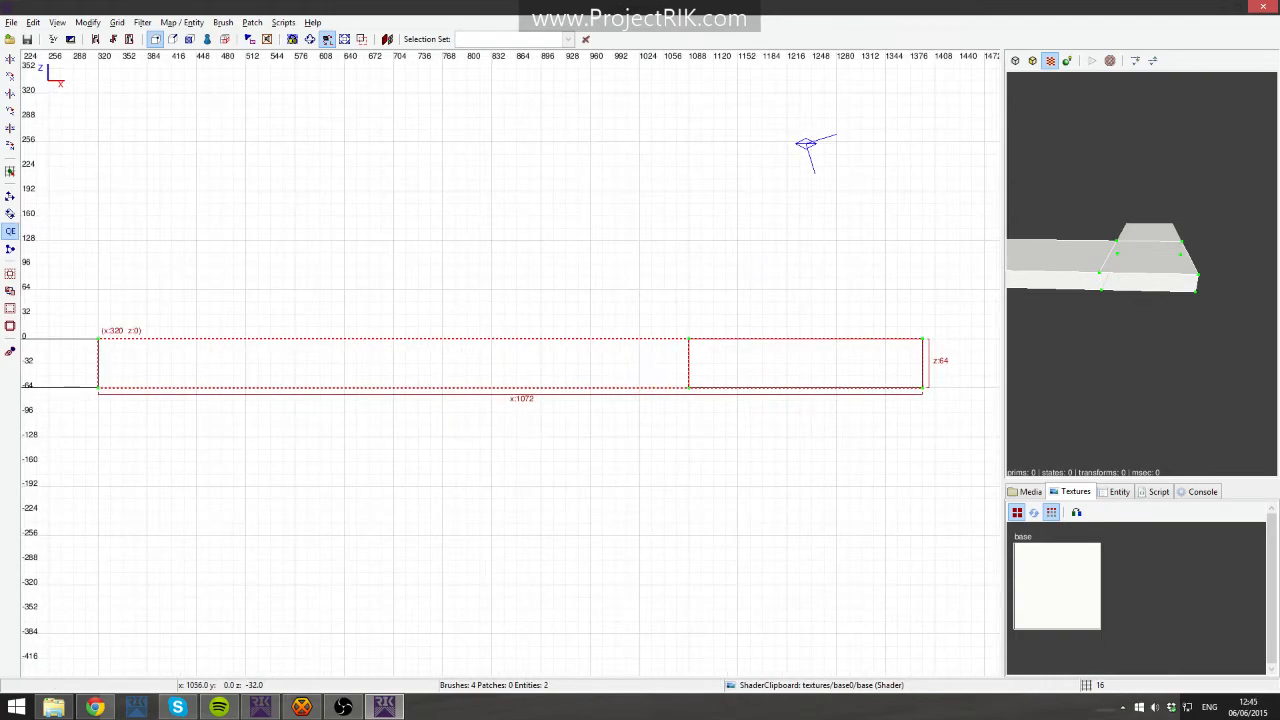
scroll(663, 366, "up", 2)
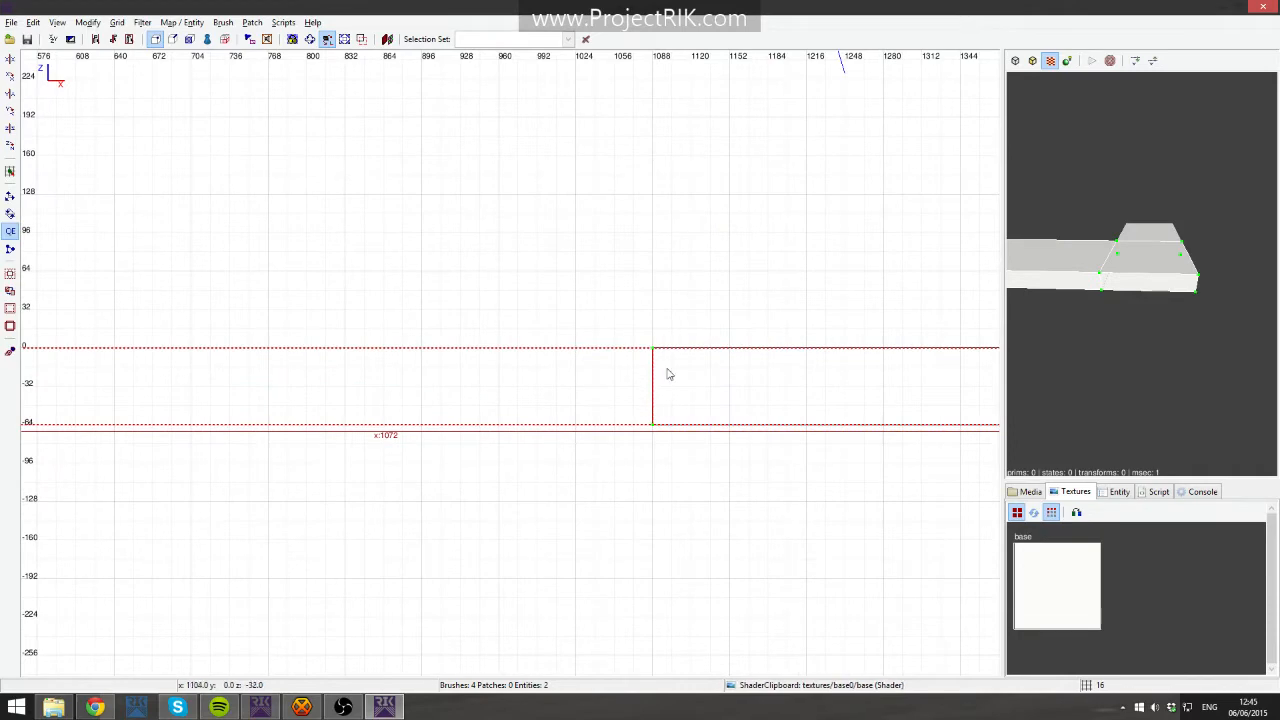
scroll(835, 360, "down", 2)
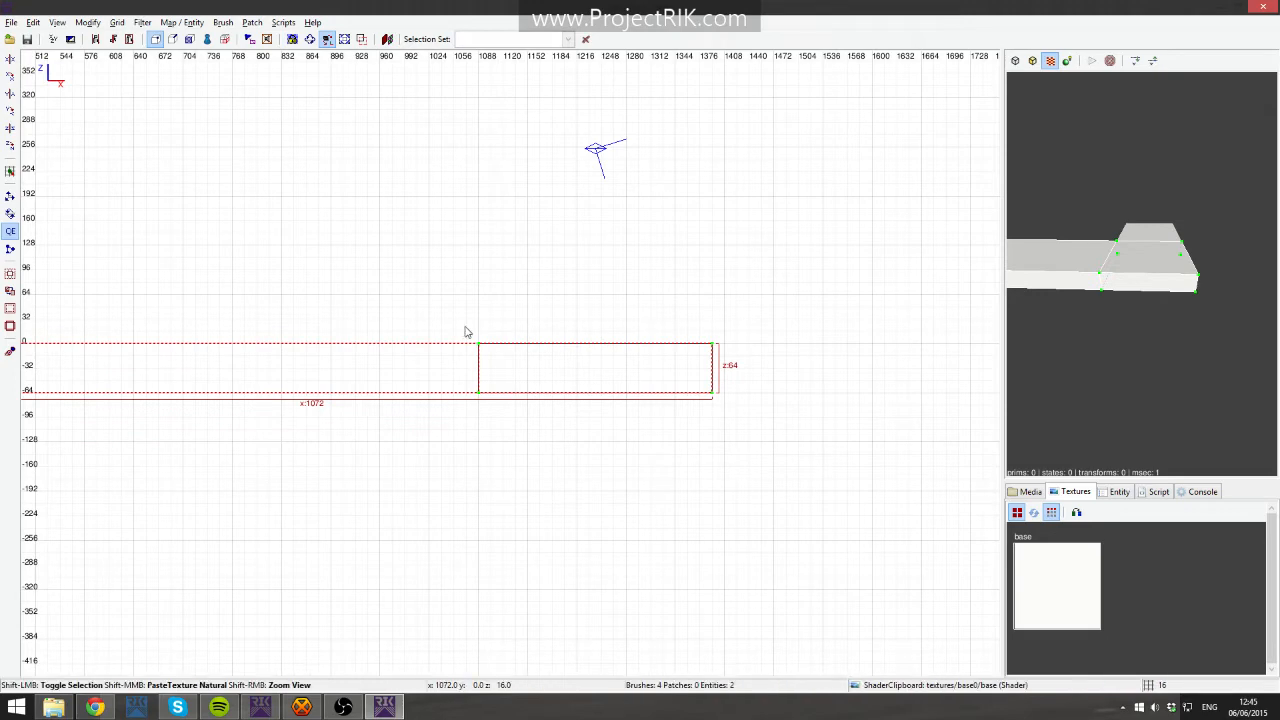
- Select the end slab section's vertices and lower them 256 units, sloping the middle section into a ramp
left_click_drag(418, 299, 769, 438)
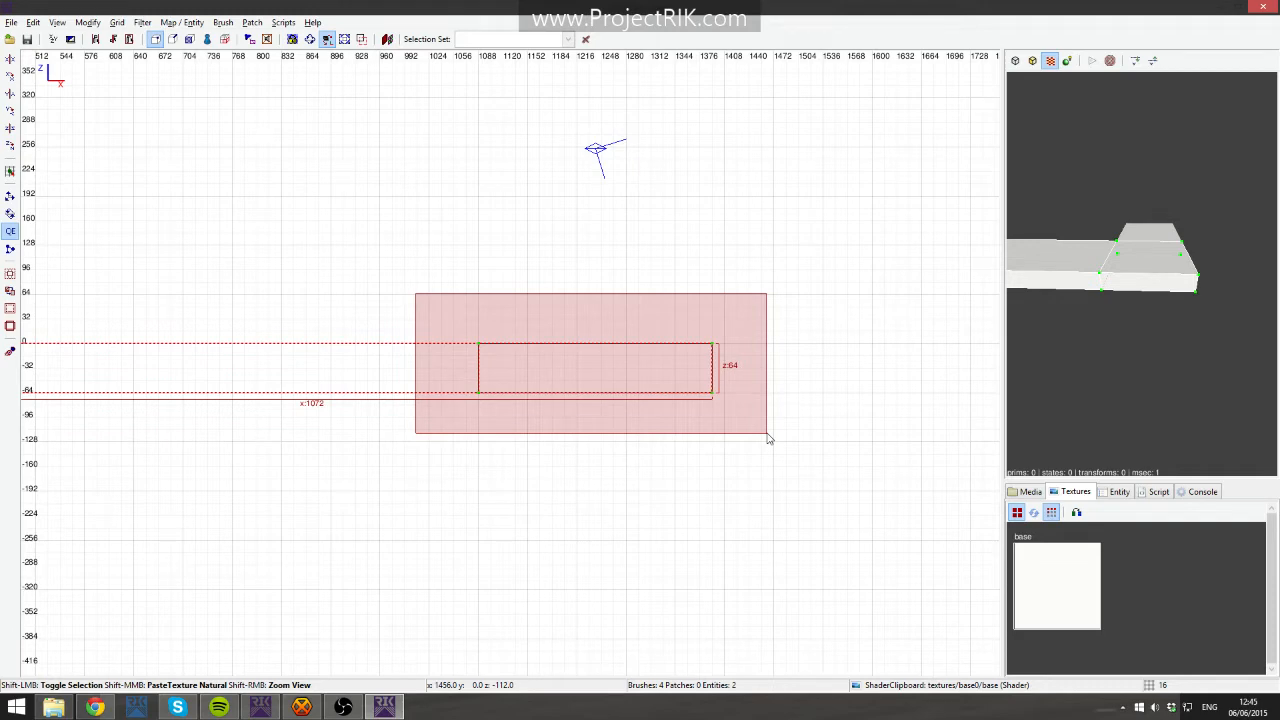
left_click_drag(768, 438, 768, 438)
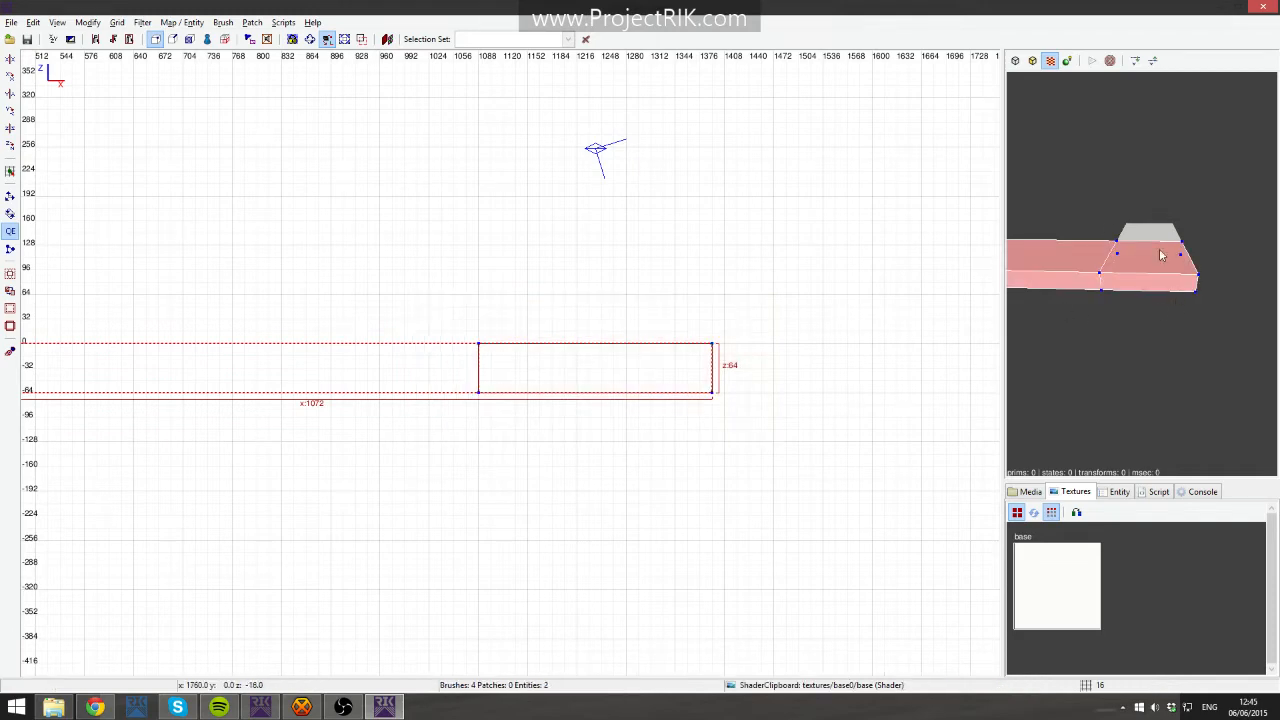
right_click_drag(440, 368, 1017, 365)
right_click(1039, 305)
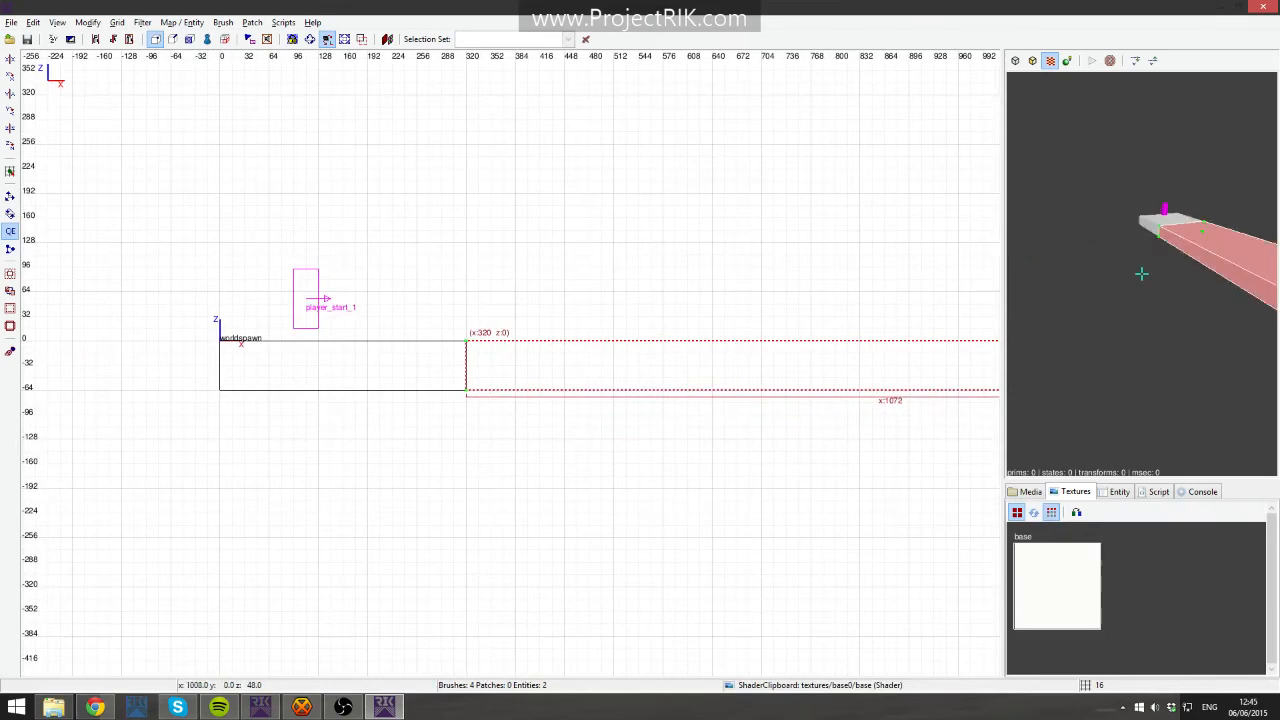
right_click(1151, 311)
mouse_move(971, 335)
right_mouse_down()
mouse_move(465, 329)
mouse_move(839, 338)
mouse_move(828, 346)
right_mouse_up()
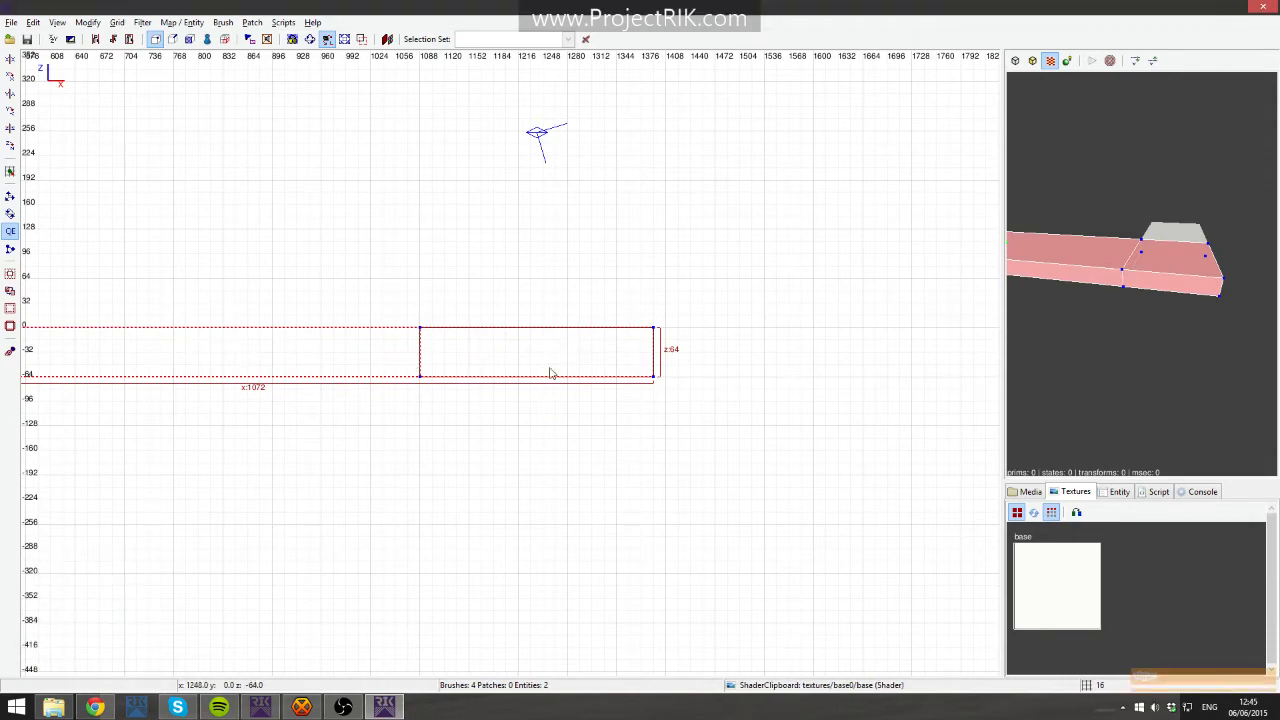
mouse_move(655, 340)
left_mouse_down()
mouse_move(654, 400)
mouse_move(623, 212)
mouse_move(650, 390)
mouse_move(831, 316)
mouse_move(649, 431)
mouse_move(797, 282)
left_mouse_up()
right_click_drag(84, 362, 47, 347)
right_click_drag(614, 366, 360, 377)
mouse_move(742, 330)
left_mouse_down()
mouse_move(626, 468)
mouse_move(600, 405)
mouse_move(612, 378)
left_mouse_up()
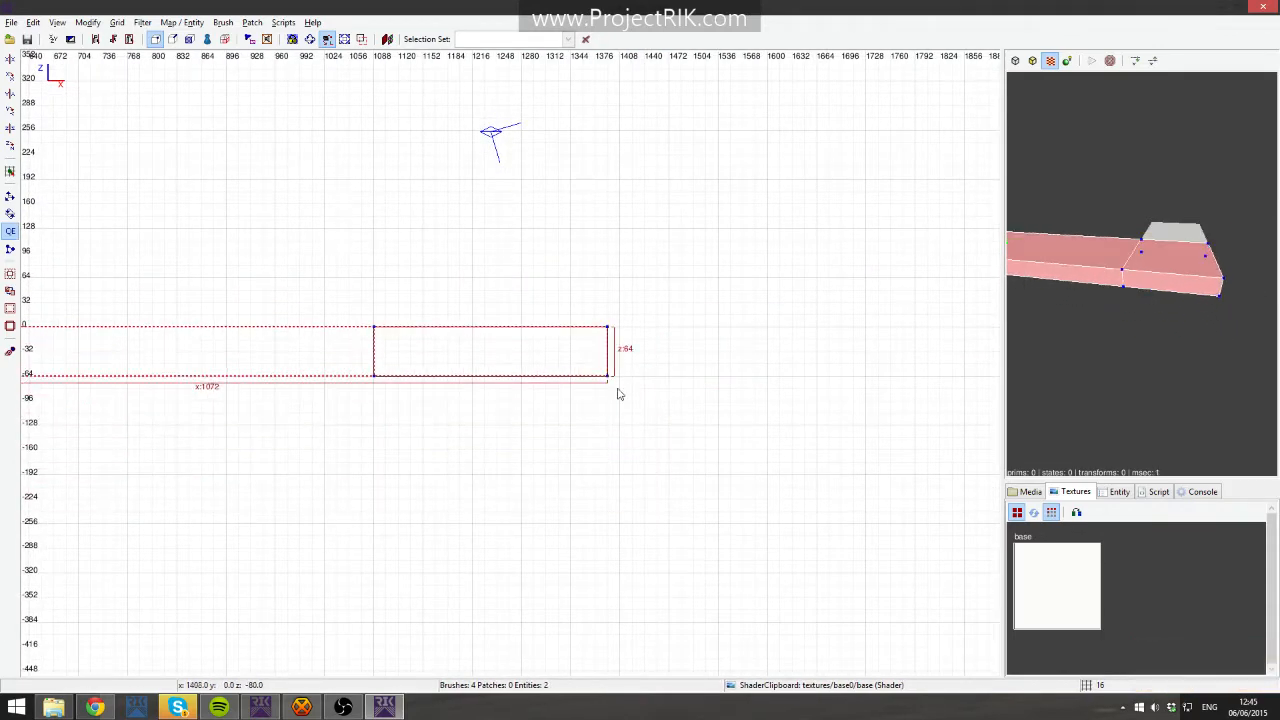
key("alt+Down")
key("alt+Down")
key("alt+Down")
key("alt+Down")
key("alt+Down")
key("alt+Down")
key("alt+Down")
key("alt+Down")
key("alt+Down")
key("alt+Down")
key("alt+Down")
key("alt+Down")
key("alt+Down")
key("alt+Down")
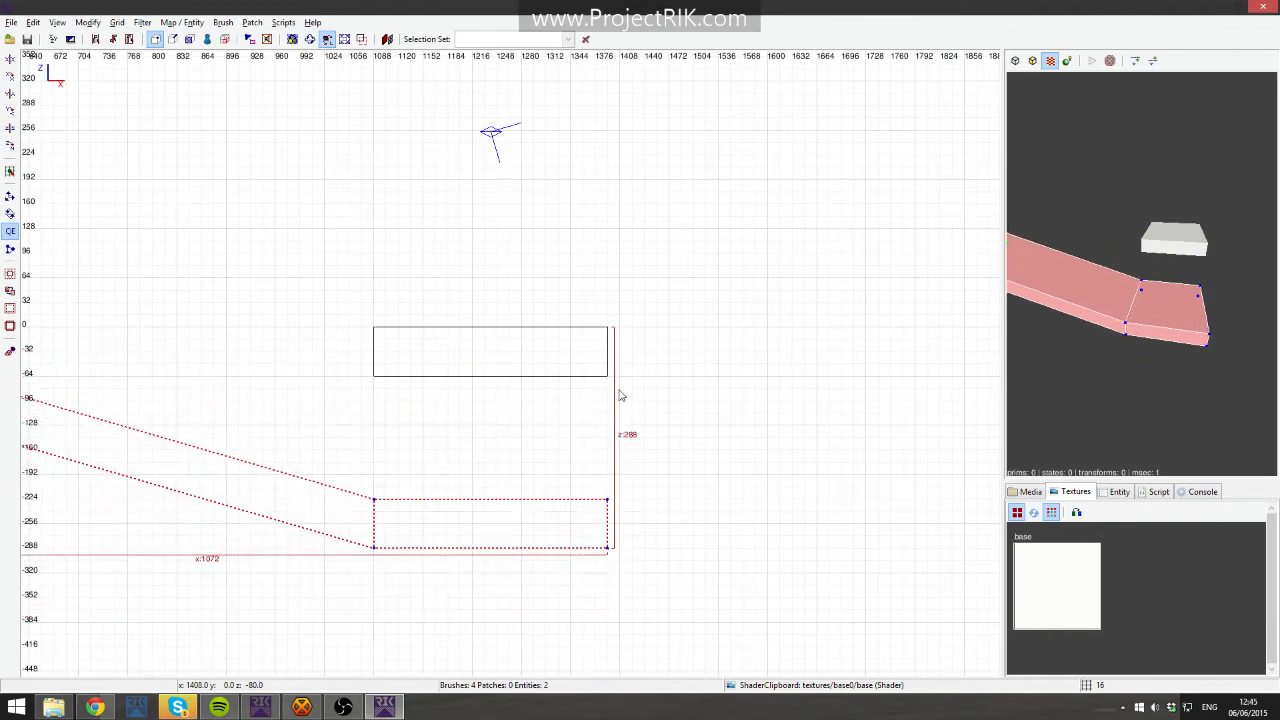
key("alt+Up")
key("alt+Up")
- Move the platform down onto the lowered end section in the side view
right_click(1106, 236)
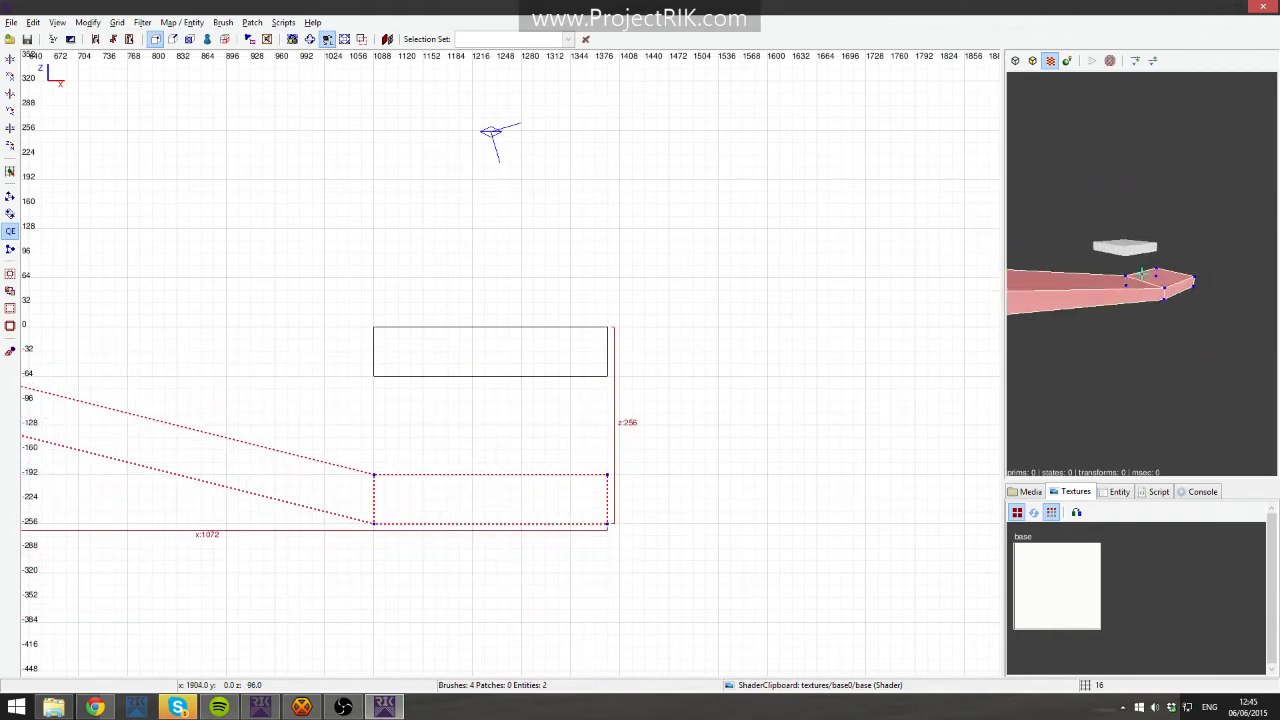
key("Right")
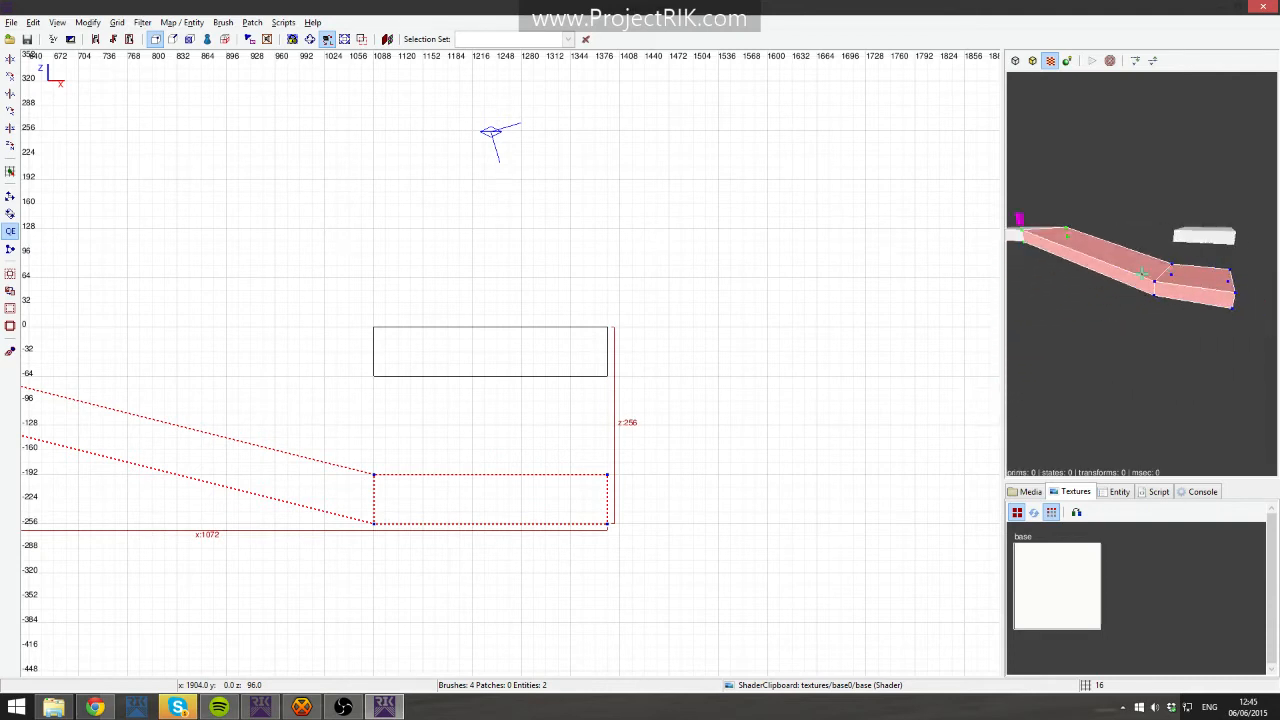
right_click(1165, 246)
key("Escape")
left_click(528, 367, "shift")
mouse_move(528, 367)
left_mouse_down()
mouse_move(530, 515)
mouse_move(506, 517)
mouse_move(534, 519)
left_mouse_up()
key("Escape")
- Select the lowered brush and stretch it in the top view into a strip 768 units long reaching y 1024
right_click(1159, 343)
key("Right")
key("Right")
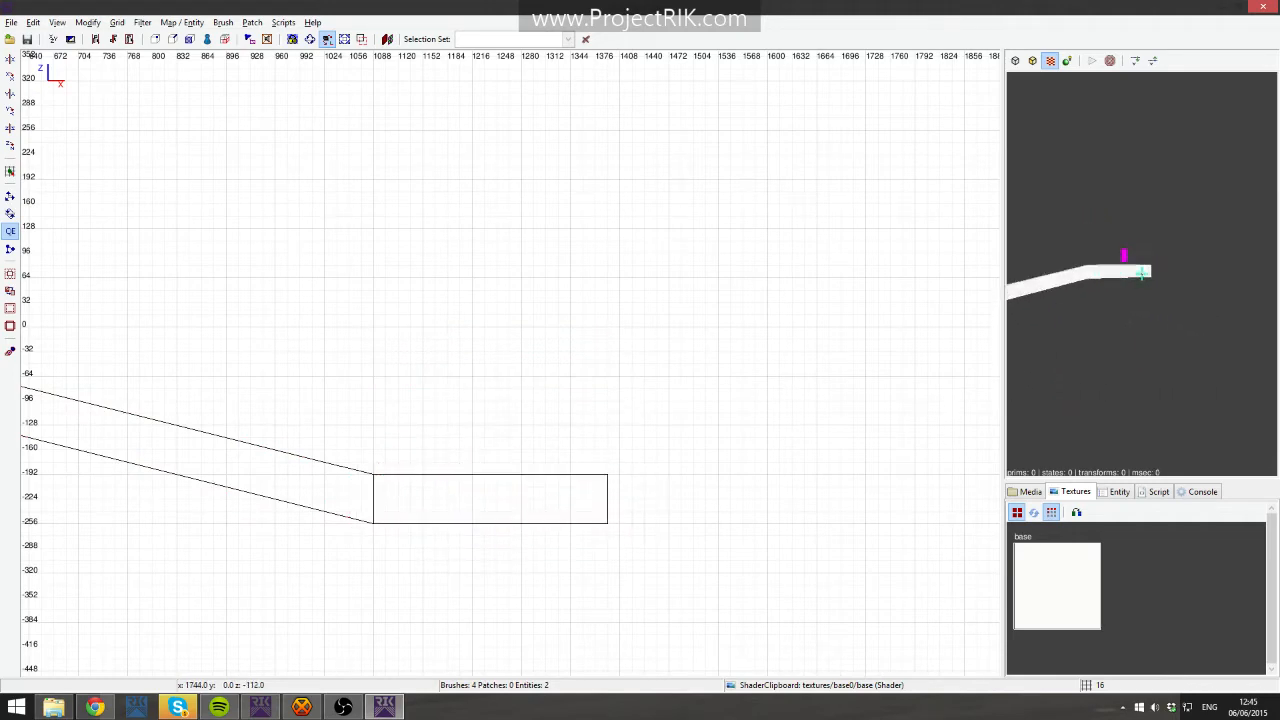
key("Left")
key("Up")
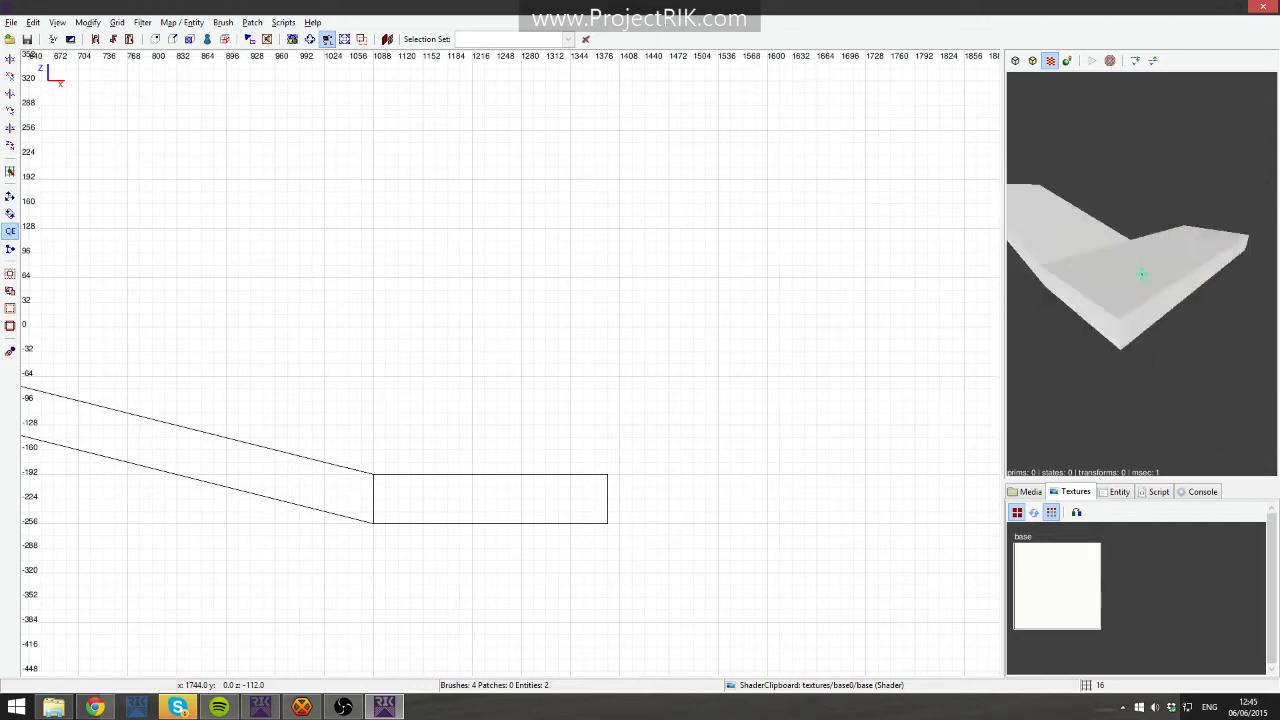
key("Down")
right_click(1141, 273)
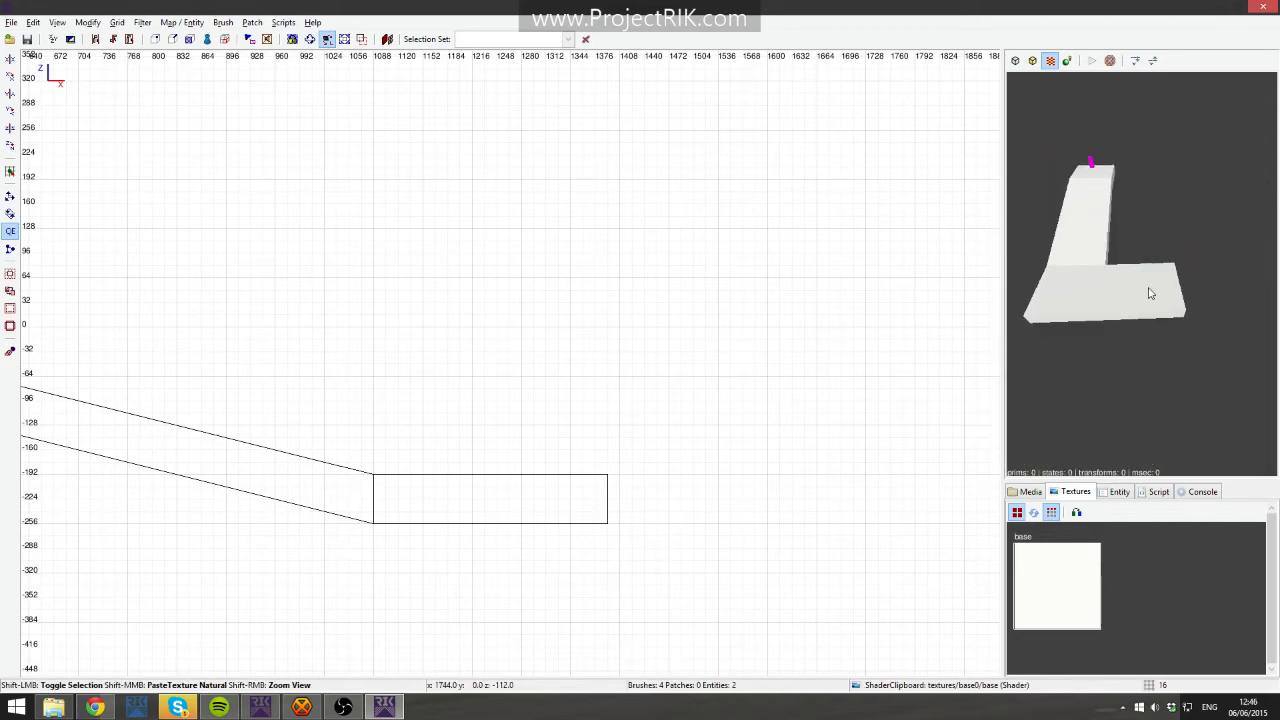
left_click(1145, 299, "shift")
key("ctrl+Tab")
key("ctrl+Tab")
scroll(558, 446, "down", 4)
right_click_drag(511, 366, 524, 491)
left_click_drag(511, 371, 543, 260)
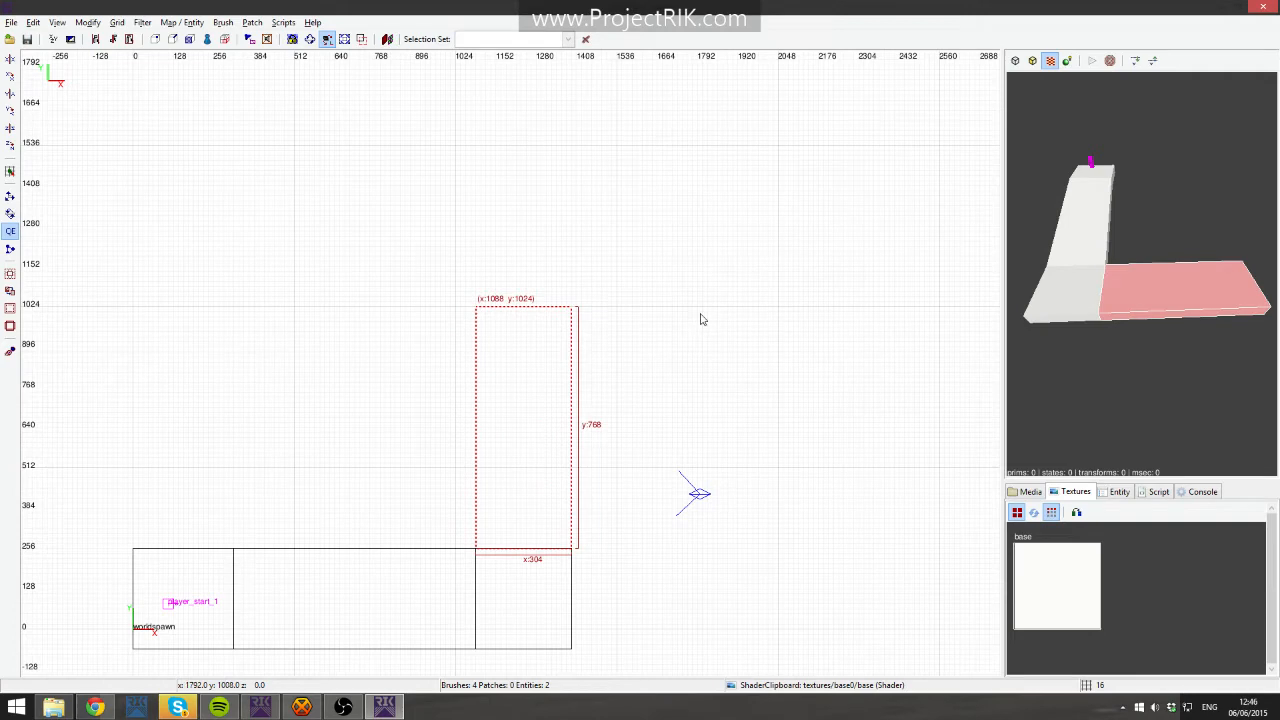
- Inspect the new strip from several angles in the 3D view
key("Escape")
right_click_drag(391, 398, 466, 400)
mouse_move(439, 258)
right_mouse_down()
mouse_move(496, 313)
mouse_move(395, 240)
right_mouse_up()
left_click(548, 341, "shift")
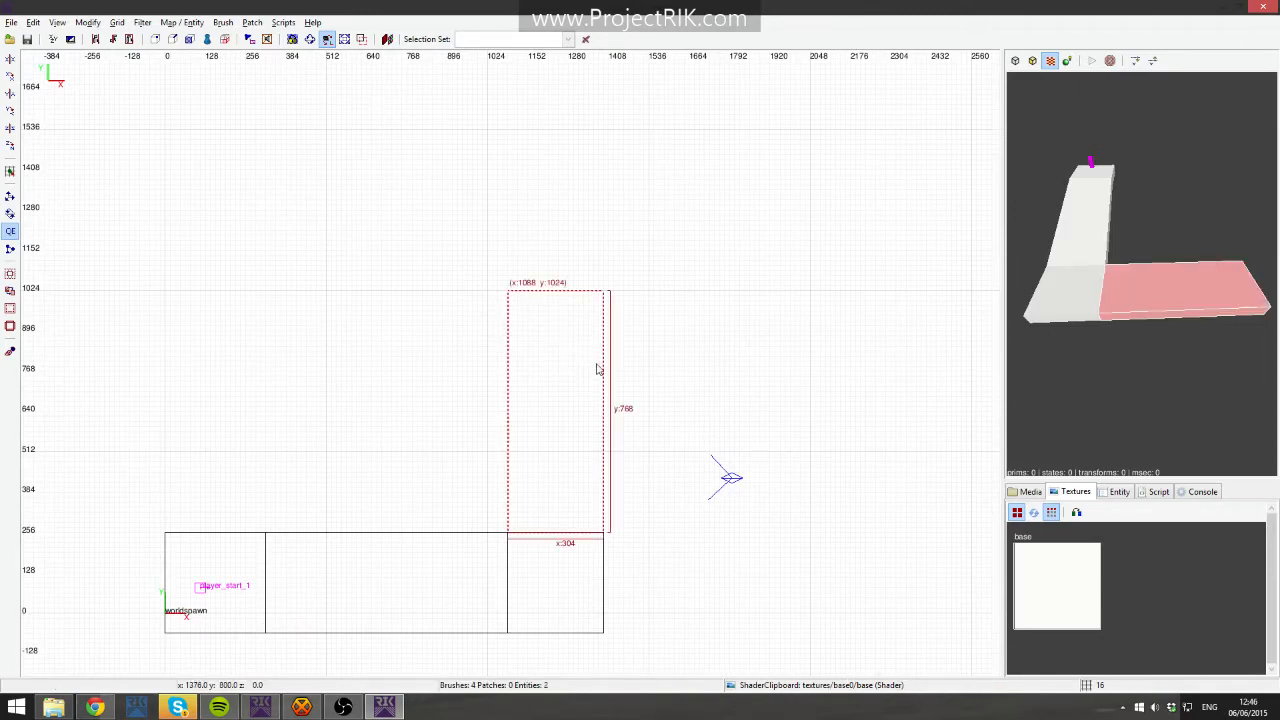
key("Up")
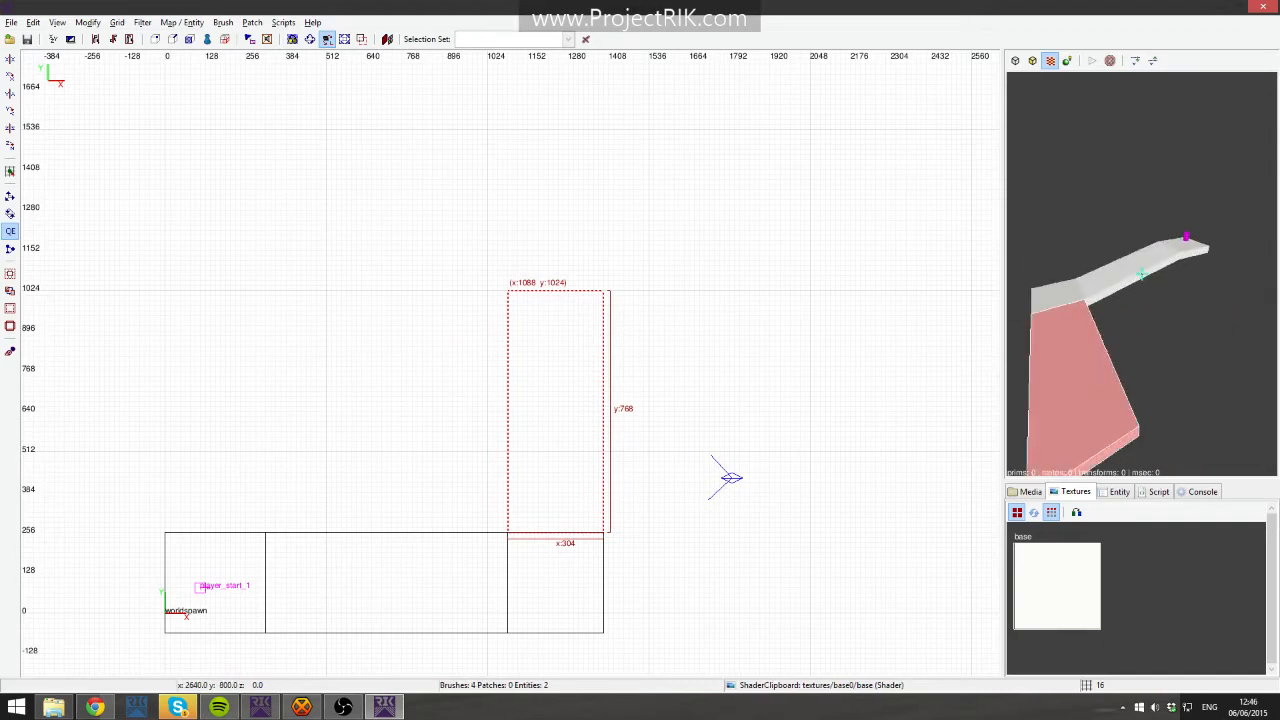
key("Down")
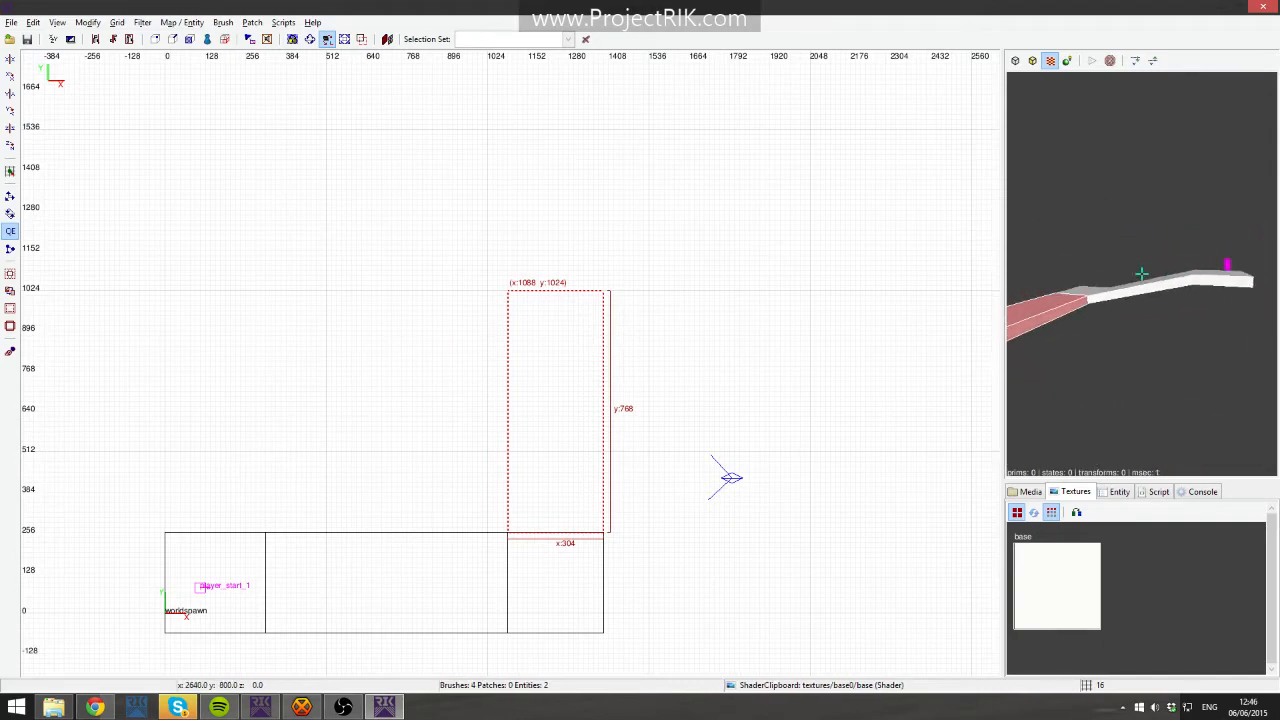
key("Left")
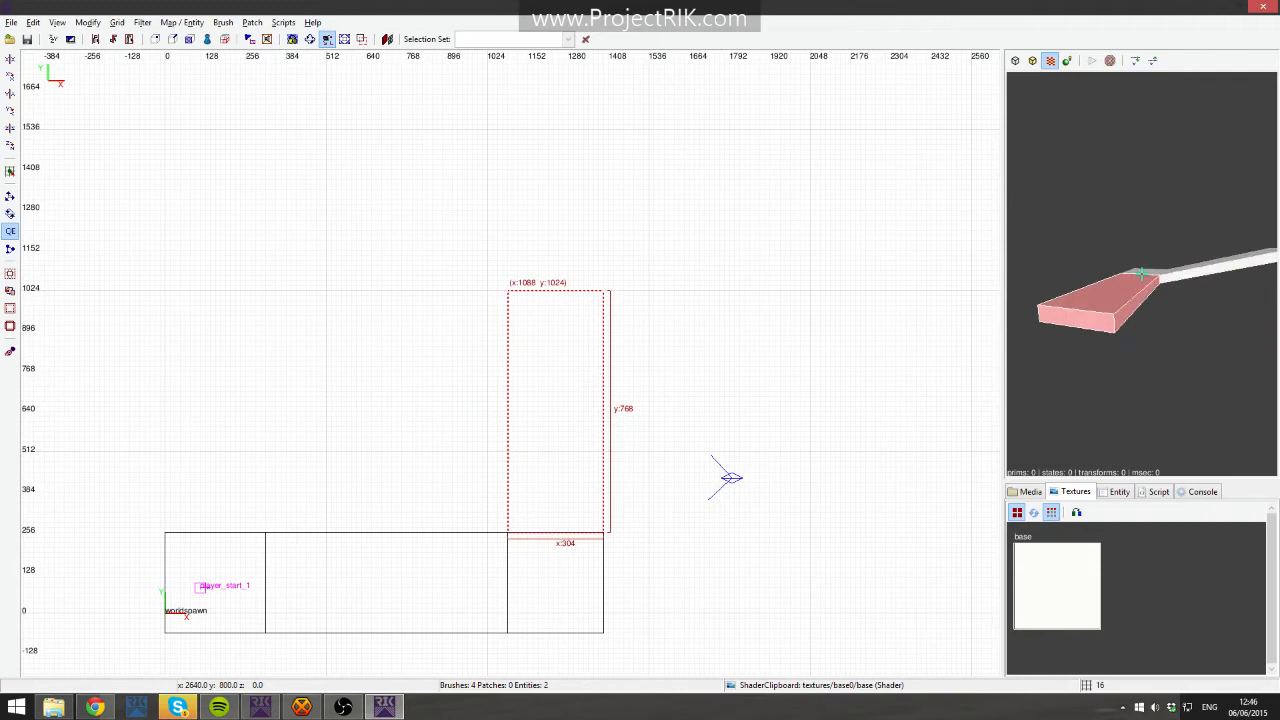
key("Up")
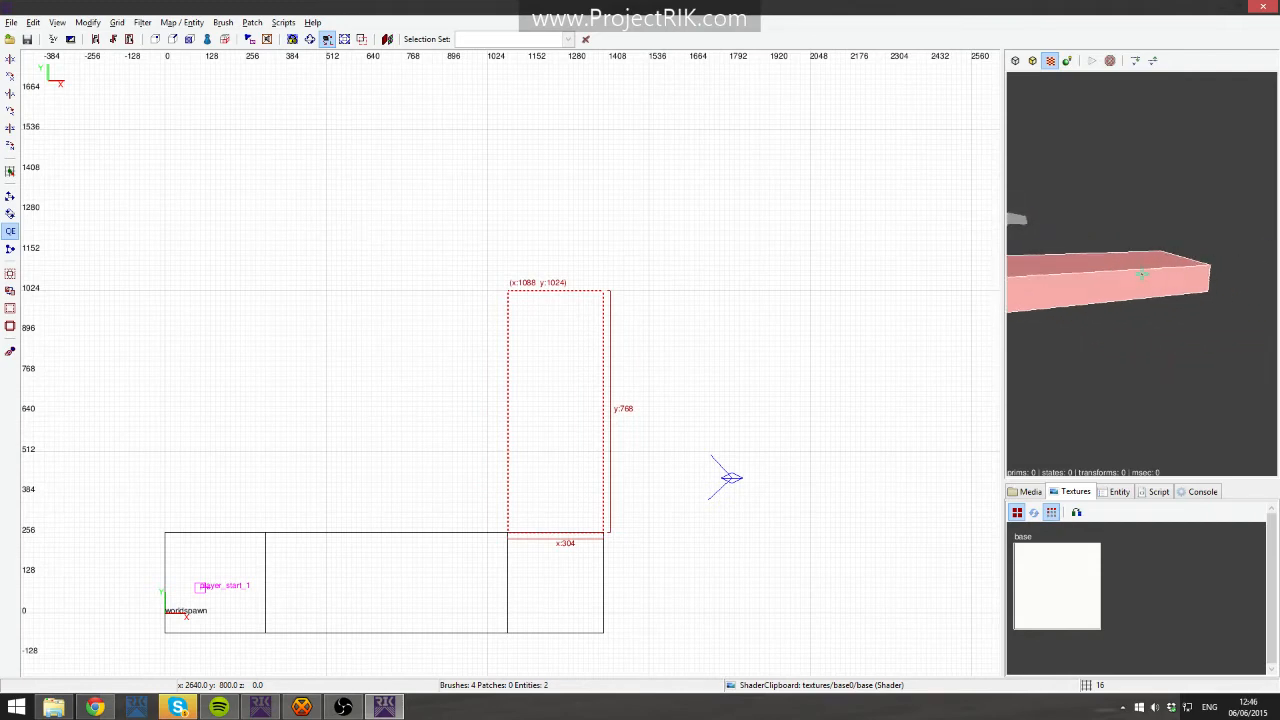
right_click(1110, 333)
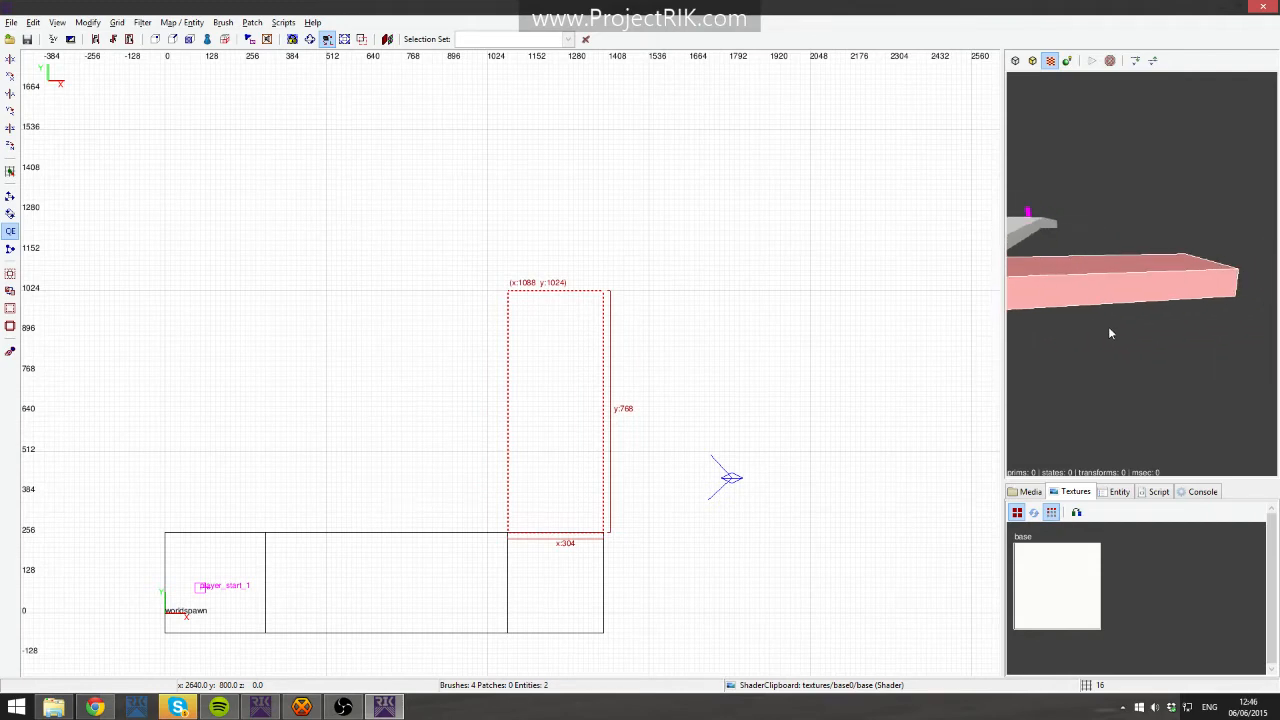
right_click(1180, 330)
key("Left")
right_click(1153, 325)
key("space")
mouse_move(565, 373)
left_mouse_down()
mouse_move(586, 243)
mouse_move(557, 200)
left_mouse_up()
right_click_drag(623, 204, 602, 311)
left_click_drag(556, 120, 830, 284)
key("BackSpace")
- Try drawing a 960-unit cross slab beyond the strip's far end in the top view, deleting each attempt
right_click_drag(604, 342, 611, 251)
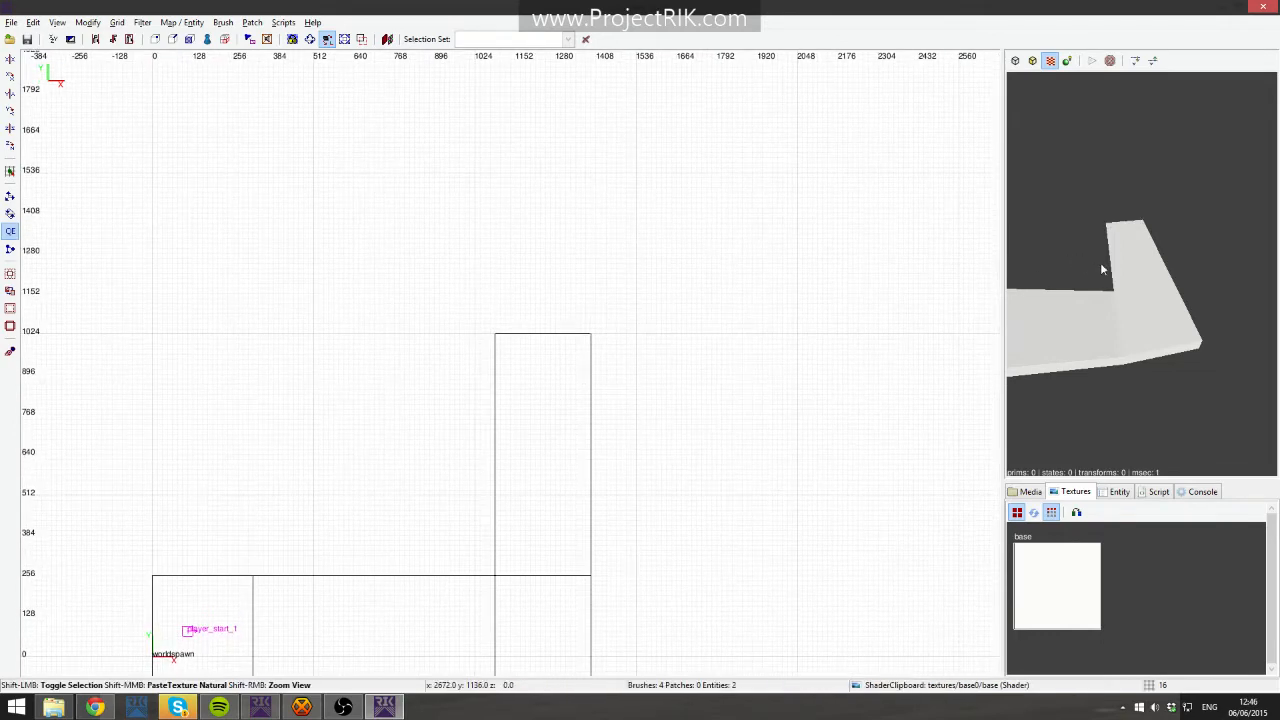
left_click(1139, 270, "shift")
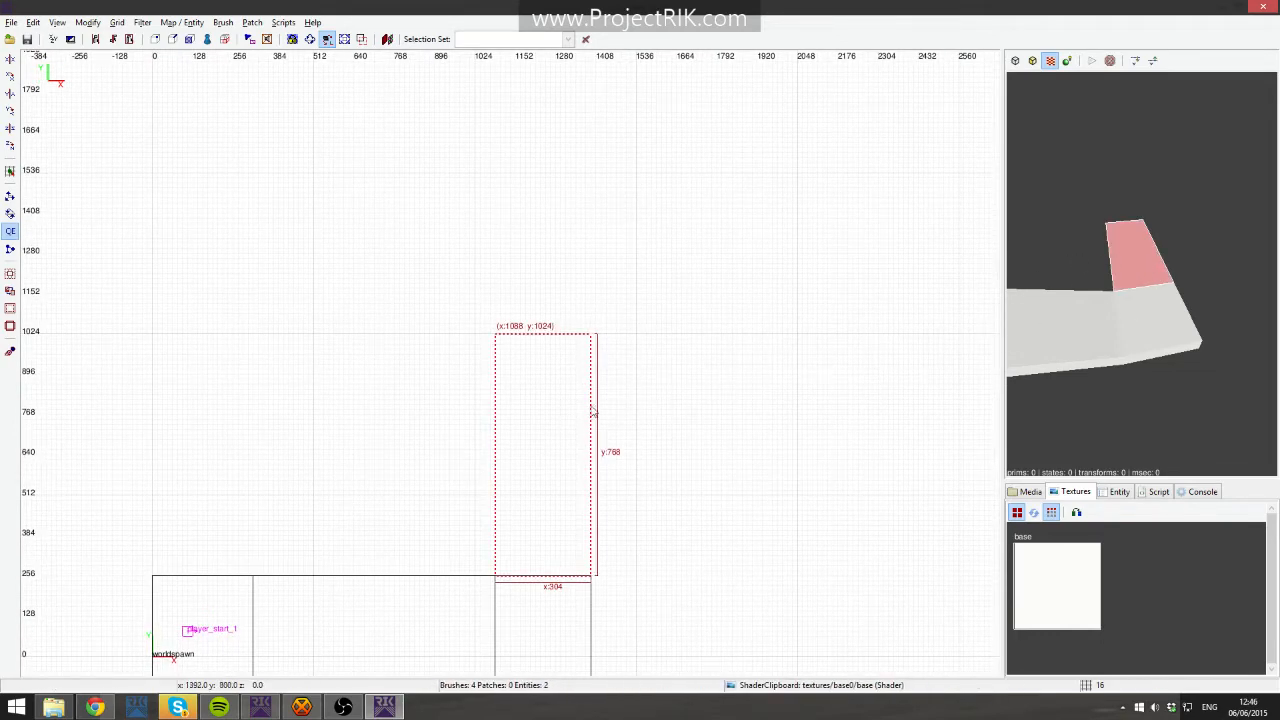
key("Escape")
right_click_drag(515, 330, 436, 325)
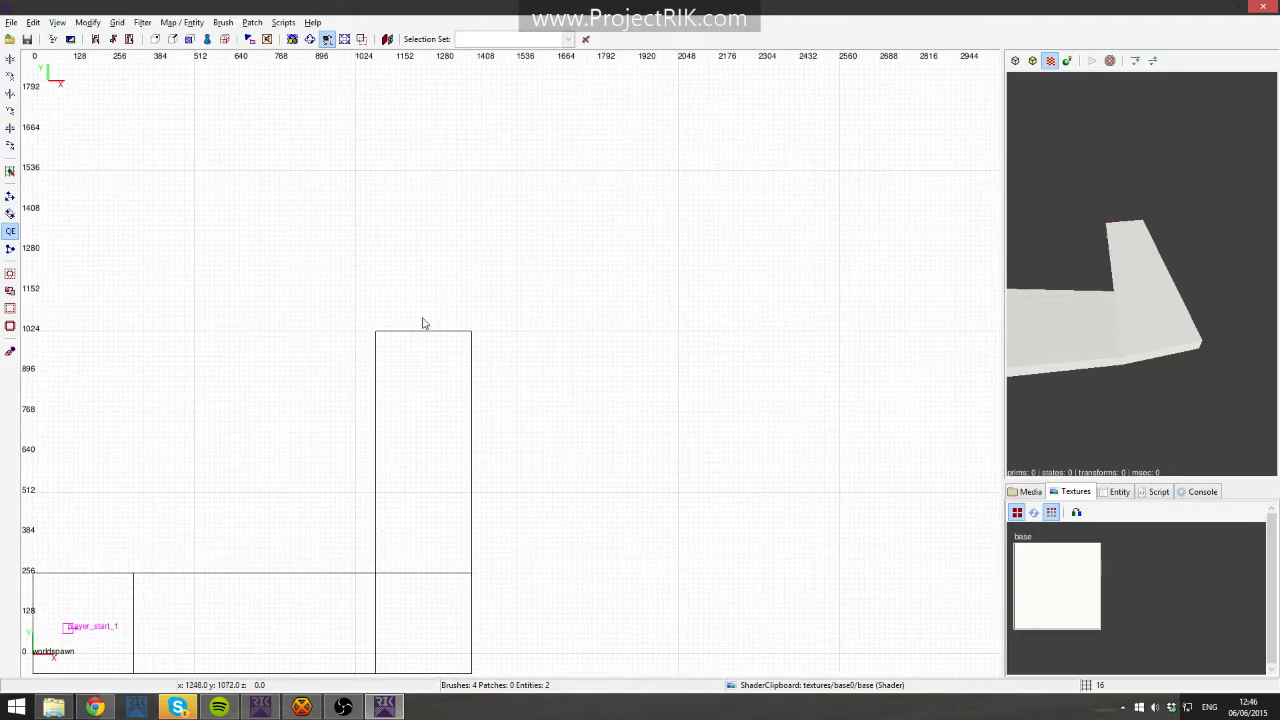
mouse_move(377, 247)
left_mouse_down()
mouse_move(503, 334)
mouse_move(712, 337)
mouse_move(681, 338)
mouse_move(681, 327)
left_mouse_up()
right_click(1040, 250)
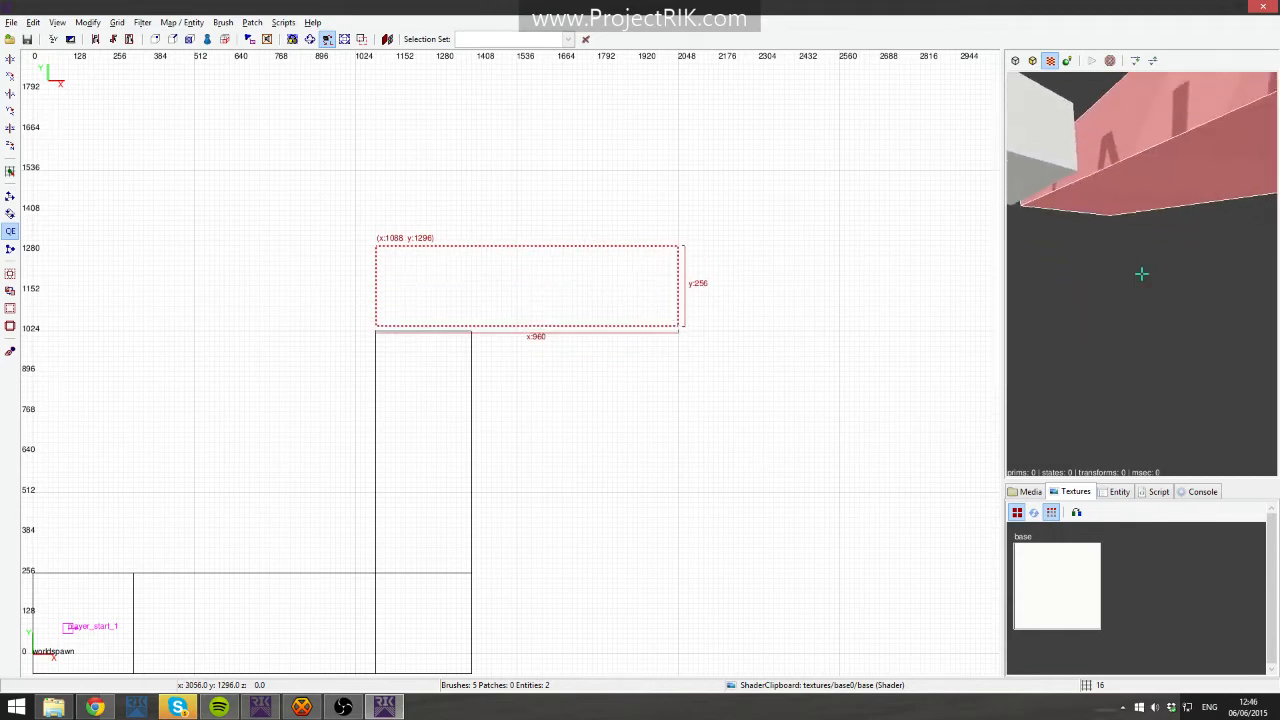
key("Down")
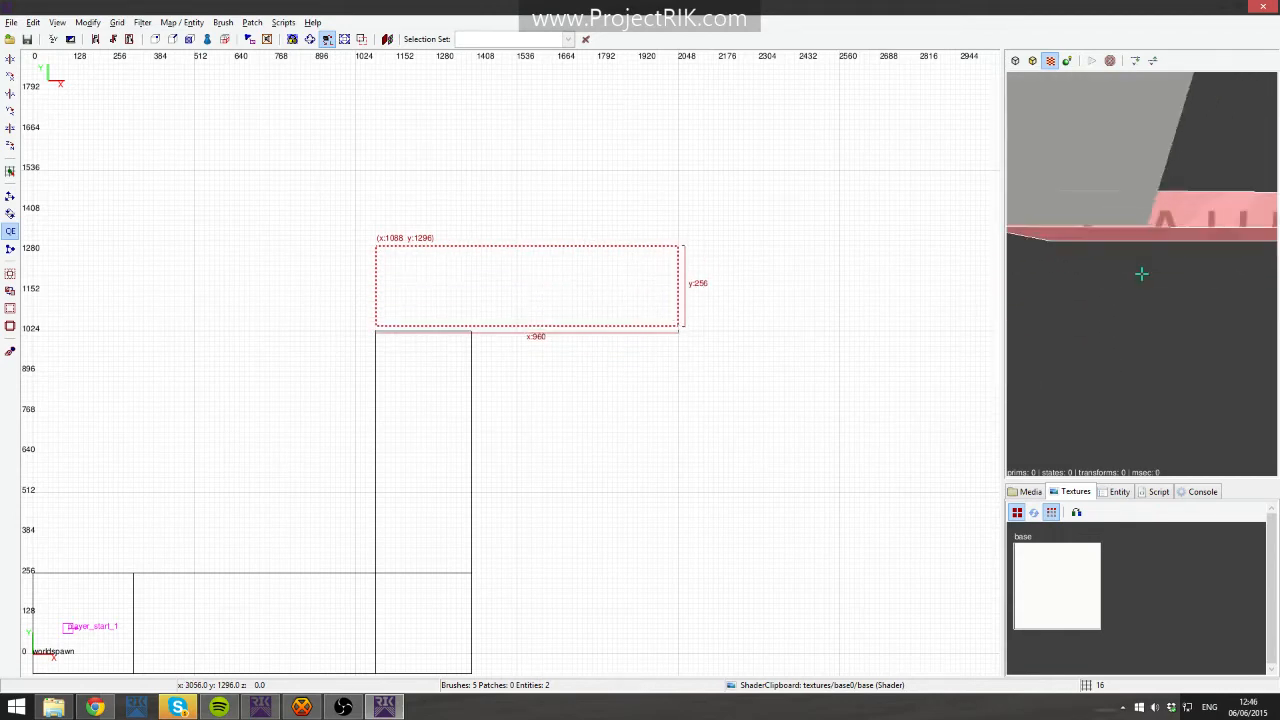
right_click(1141, 272)
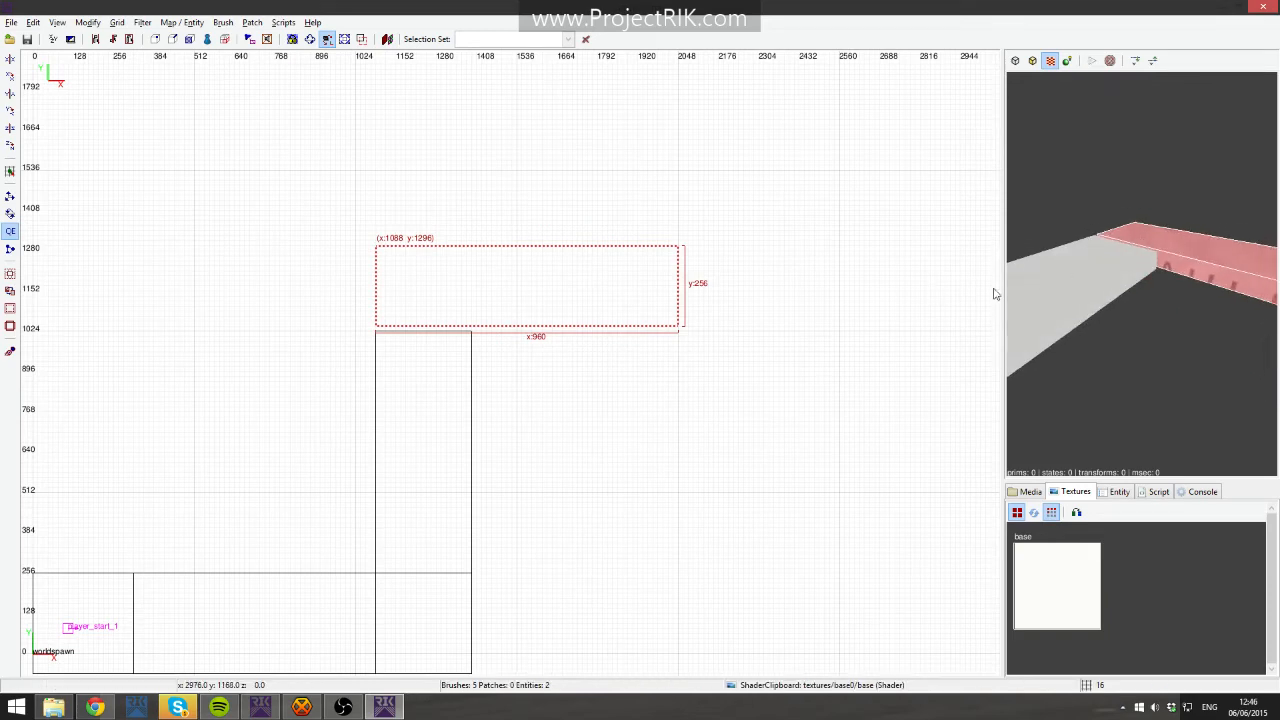
left_click_drag(561, 337, 561, 341)
key("BackSpace")
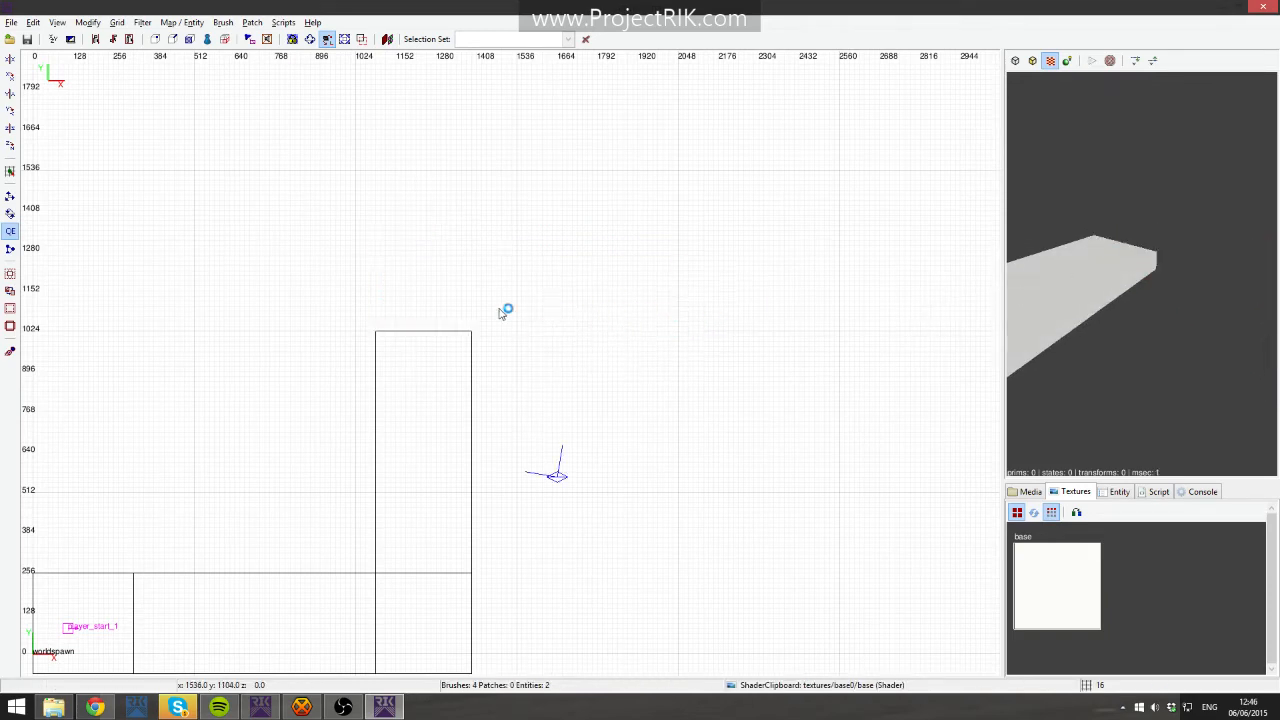
mouse_move(374, 246)
left_mouse_down()
mouse_move(426, 289)
mouse_move(711, 332)
left_mouse_up()
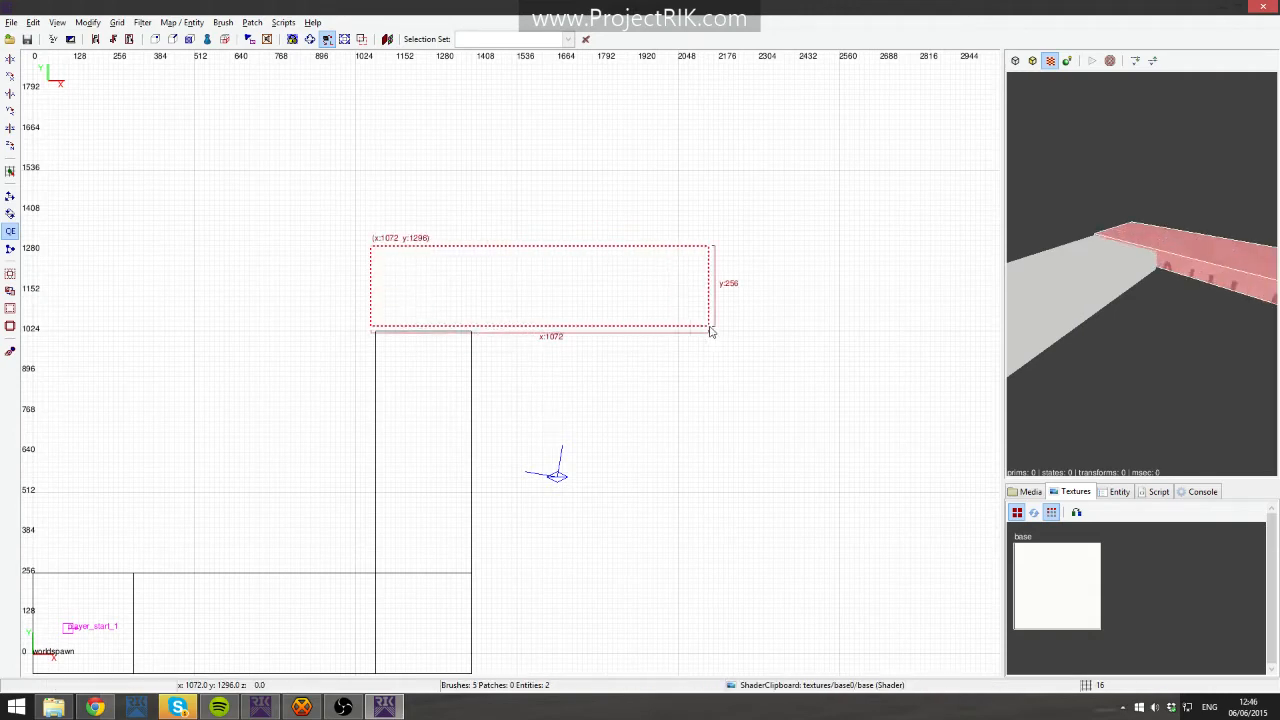
key("BackSpace")
left_click_drag(371, 236, 689, 326)
left_click_drag(587, 357, 718, 487)
key("BackSpace")
left_click(569, 281, "shift")
key("BackSpace")
- Try drawing a thin 512-unit slab past the strip's end in the side view, then delete it
key("ctrl+Tab")
right_click_drag(378, 415, 478, 397)
key("ctrl+Tab")
left_click(493, 443, "shift")
right_click_drag(493, 443, 614, 446)
key("Escape")
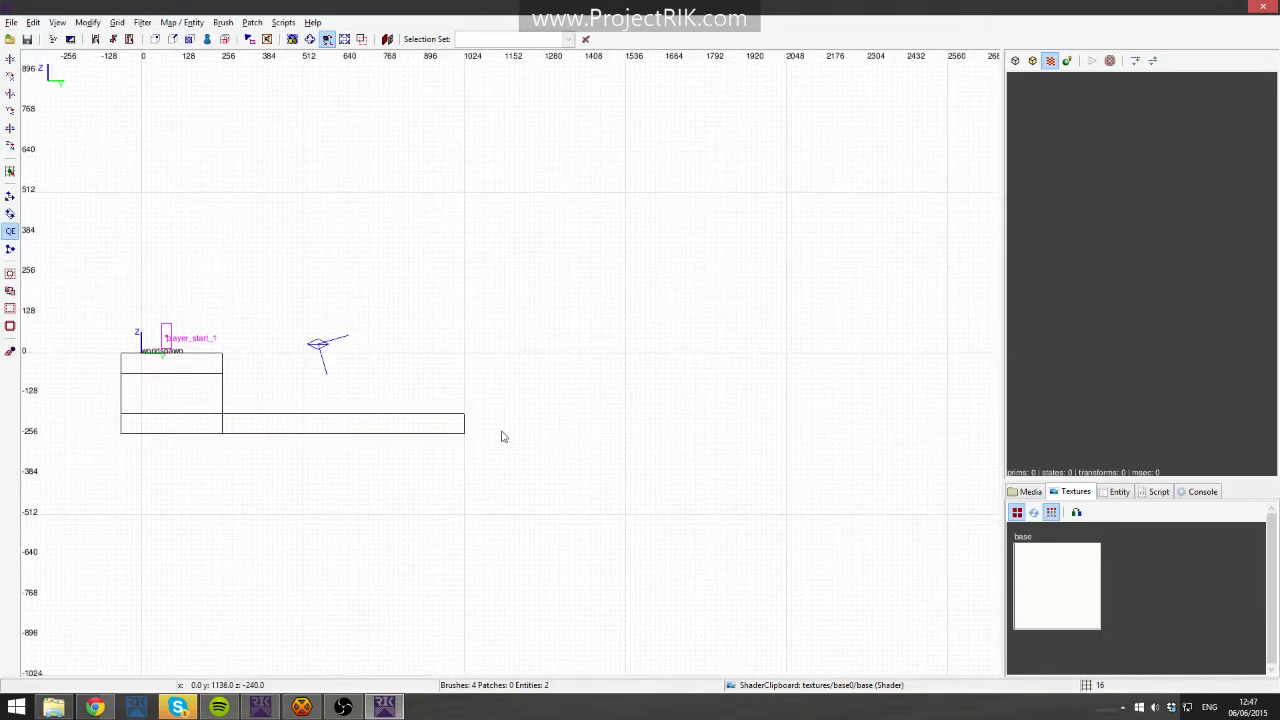
left_click_drag(527, 429, 627, 426)
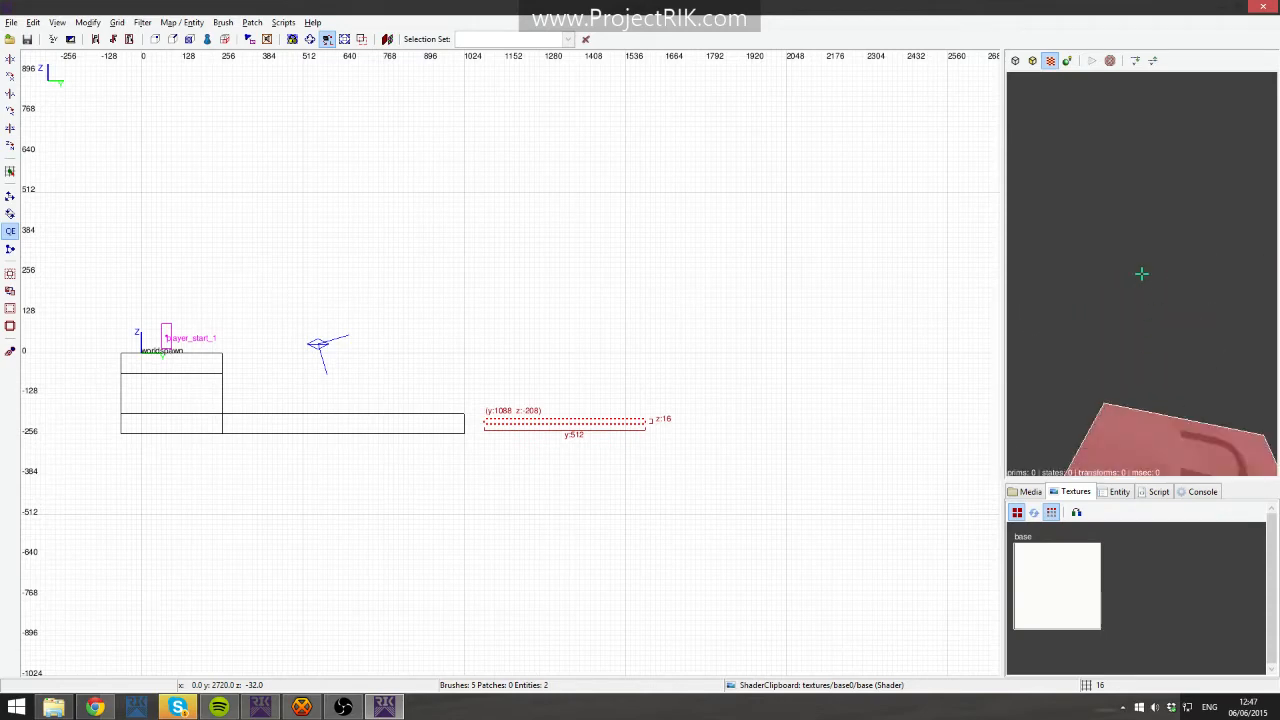
right_click(1119, 349)
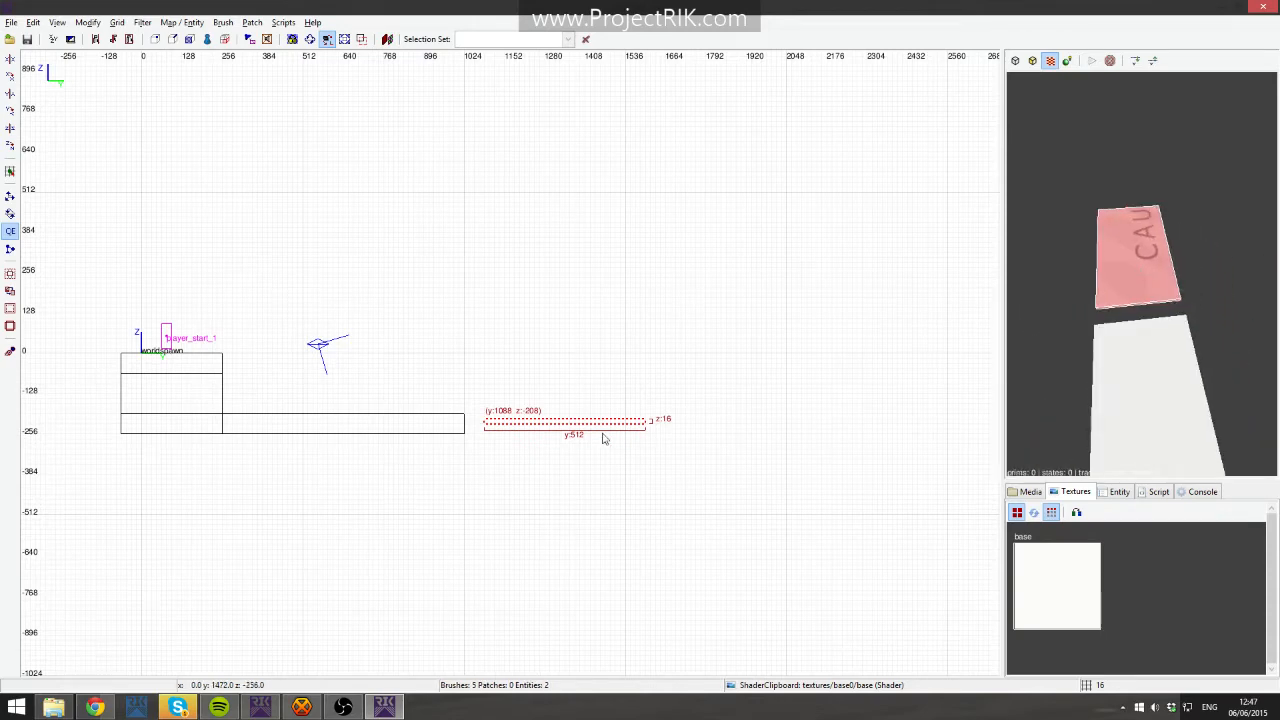
right_click(424, 462)
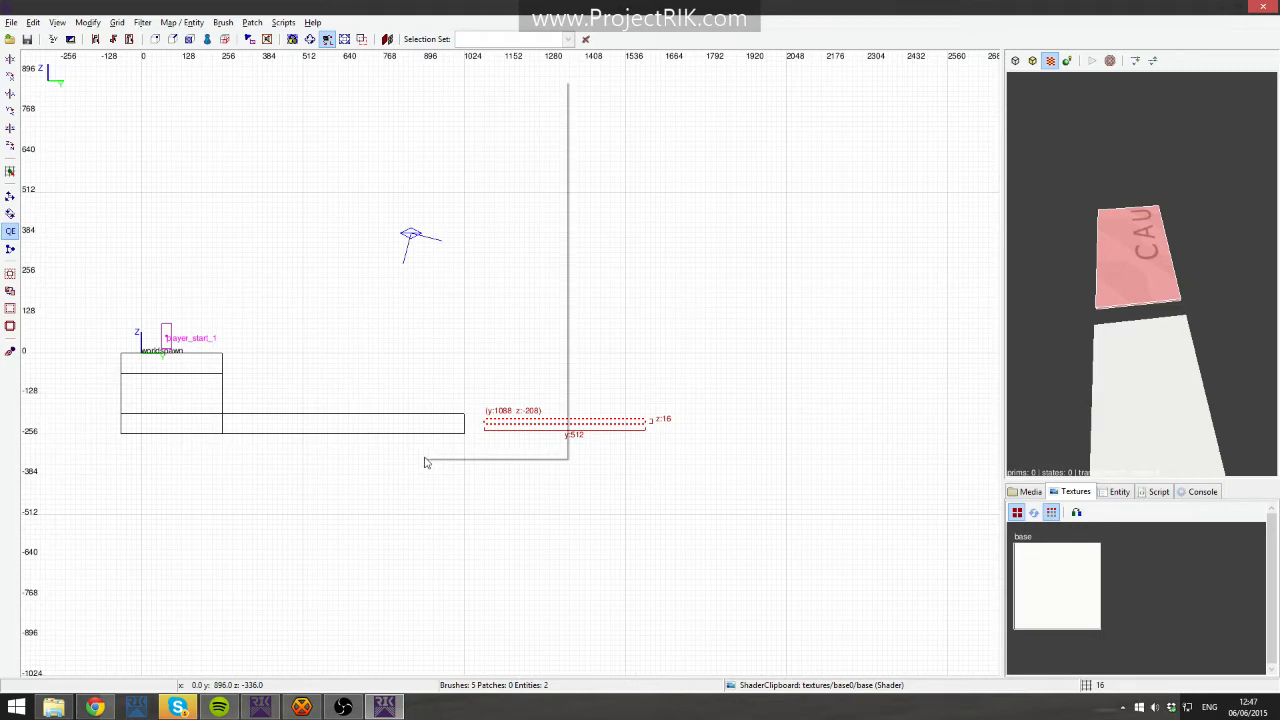
left_click(624, 432)
key("Delete")
key("ctrl+z")
key("ctrl+z")
key("ctrl+z")
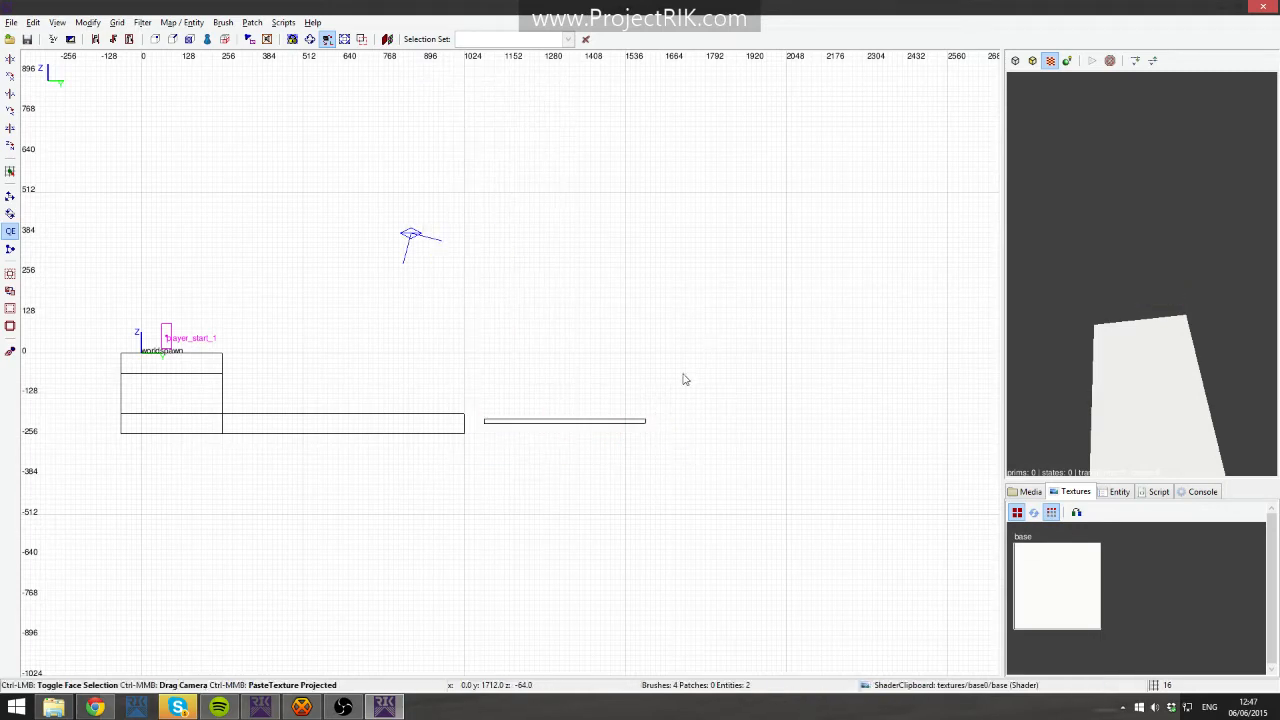
right_click(1167, 332)
left_click(1142, 273, "shift")
key("Delete")
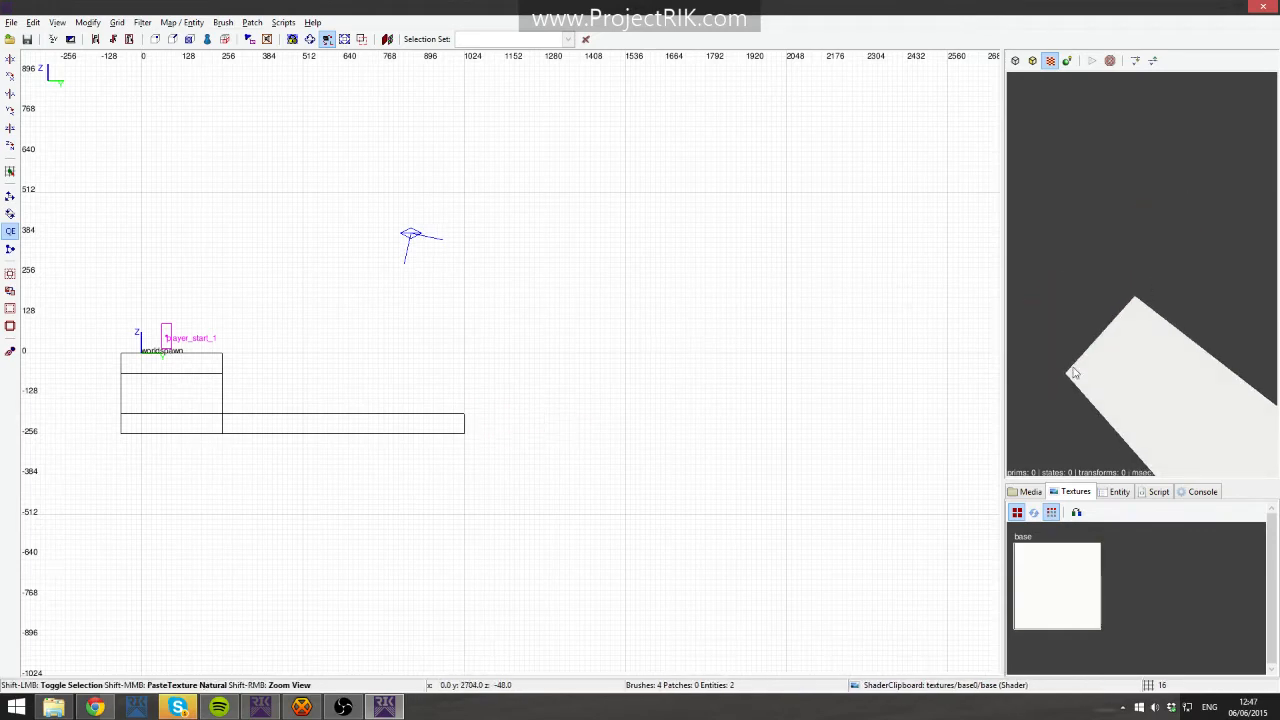
left_click(1190, 401, "shift")
right_click(1154, 371)
key("Escape")
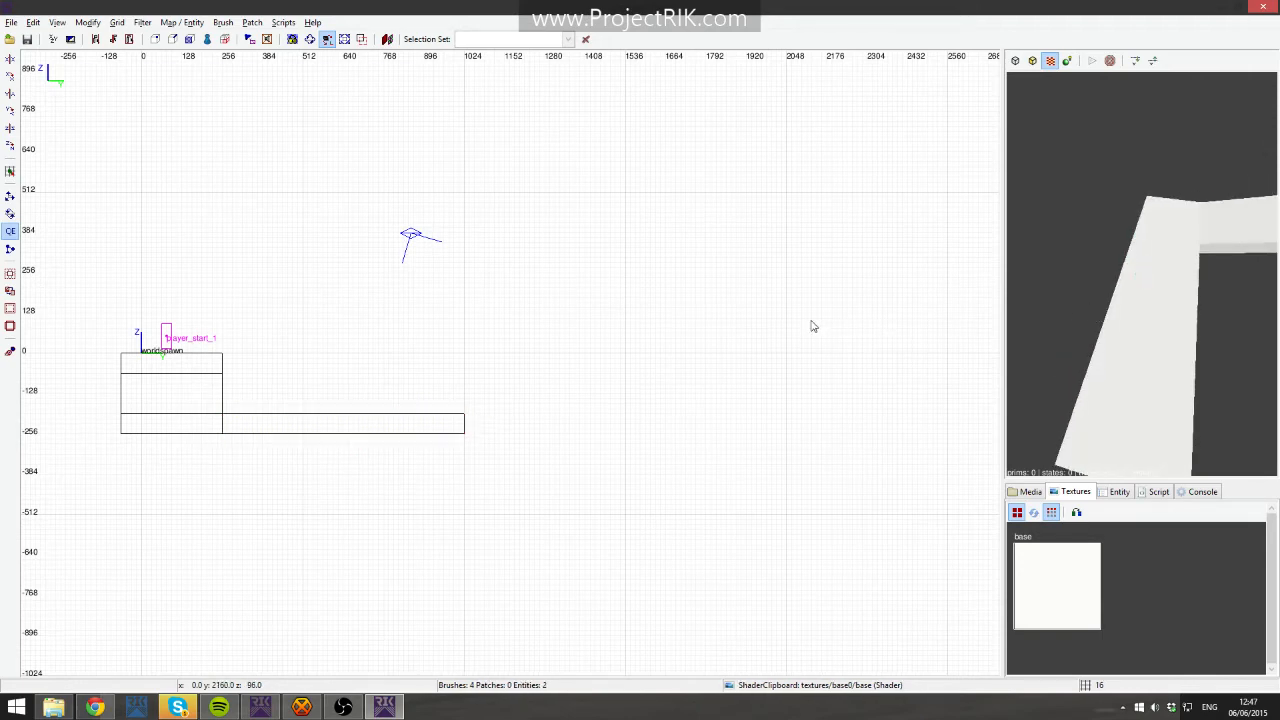
left_click(1165, 319, "shift")
left_click(1157, 320, "shift")
left_click(1149, 334, "shift")
left_click(1149, 334, "shift")
left_click(1148, 335, "shift")
key("h")
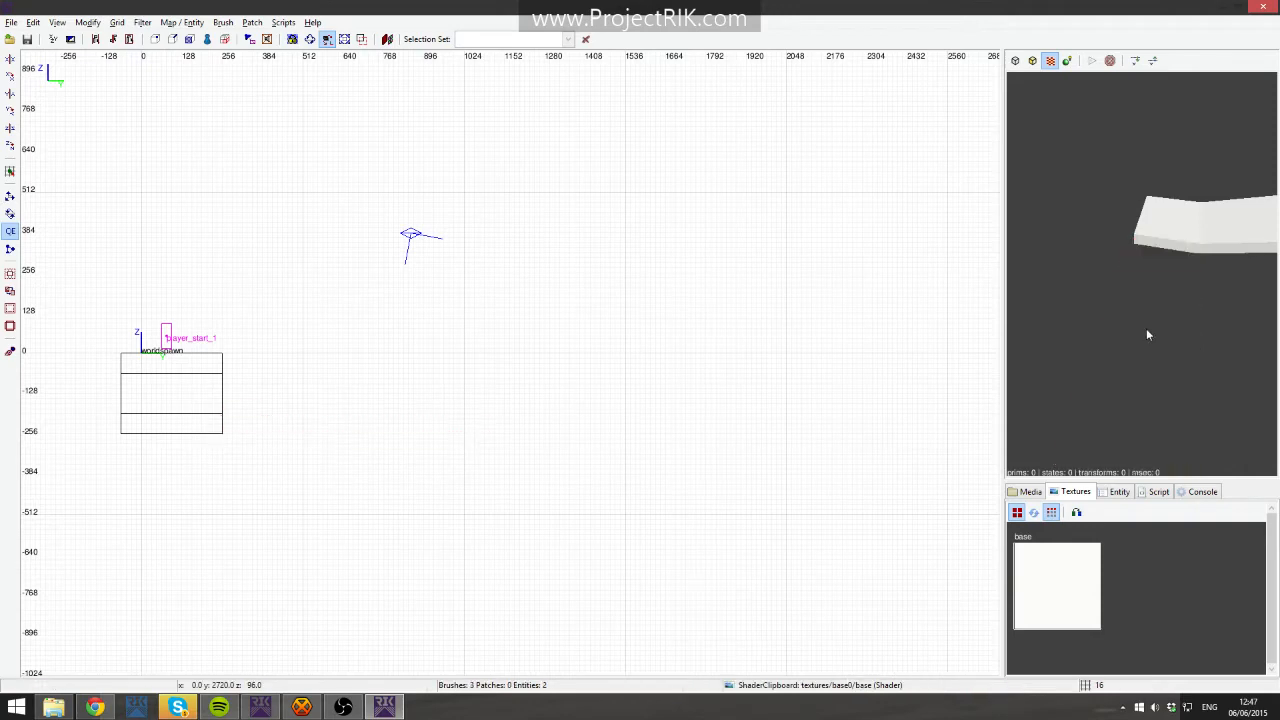
key("shift+h")
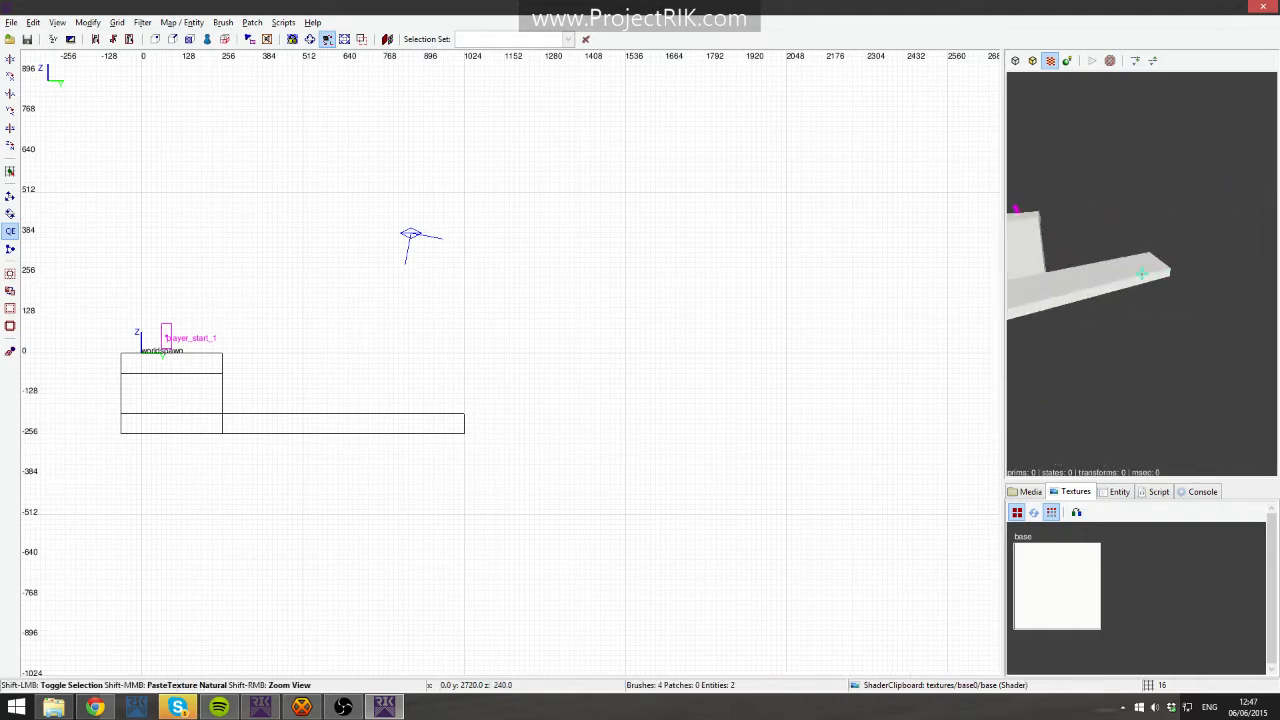
- Try rotating the selected strip 45 degrees about Z with Rotate and scale, then rotate it back
left_click(1141, 274, "shift")
right_click(1141, 274)
left_click(87, 22)
mouse_move(118, 24)
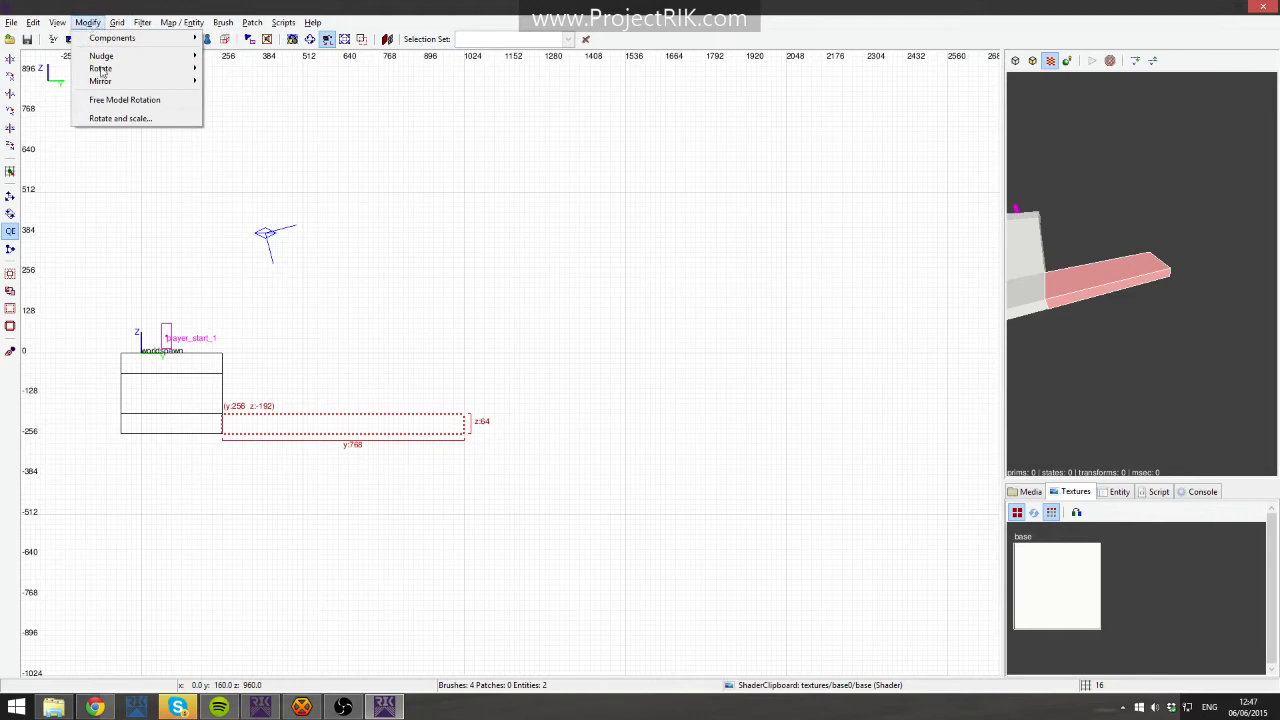
left_click(120, 118)
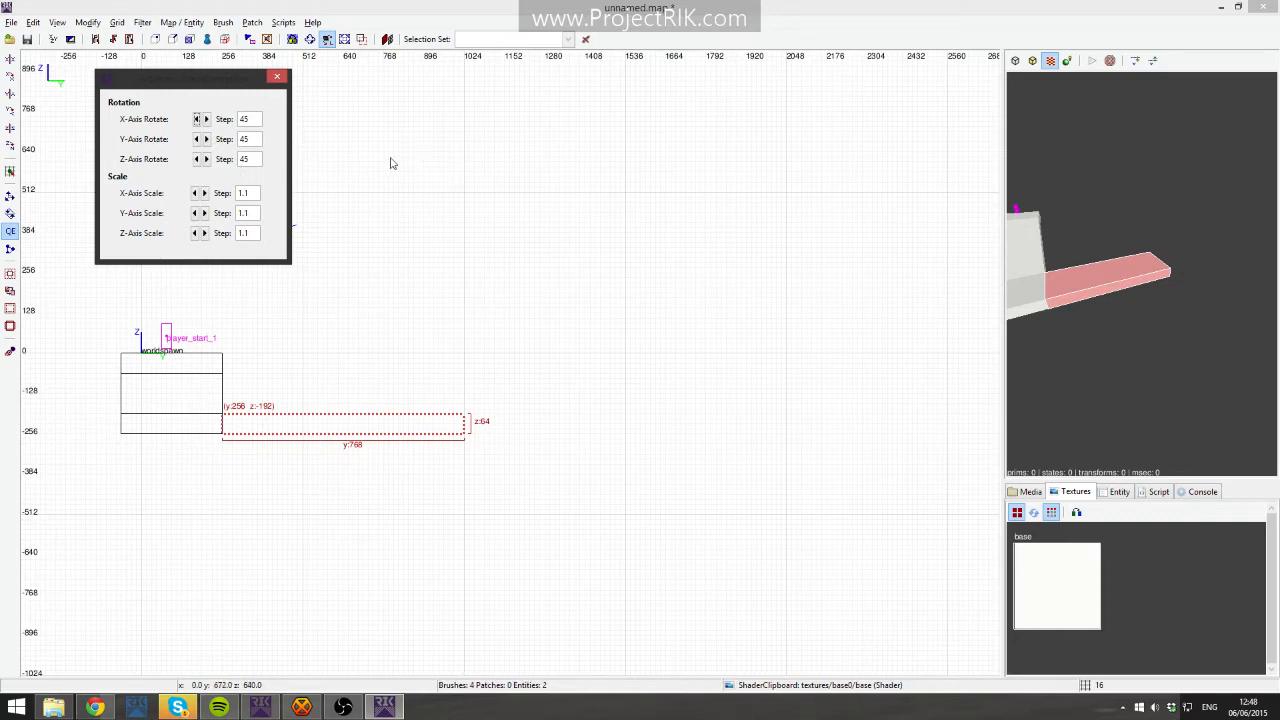
left_click(205, 159)
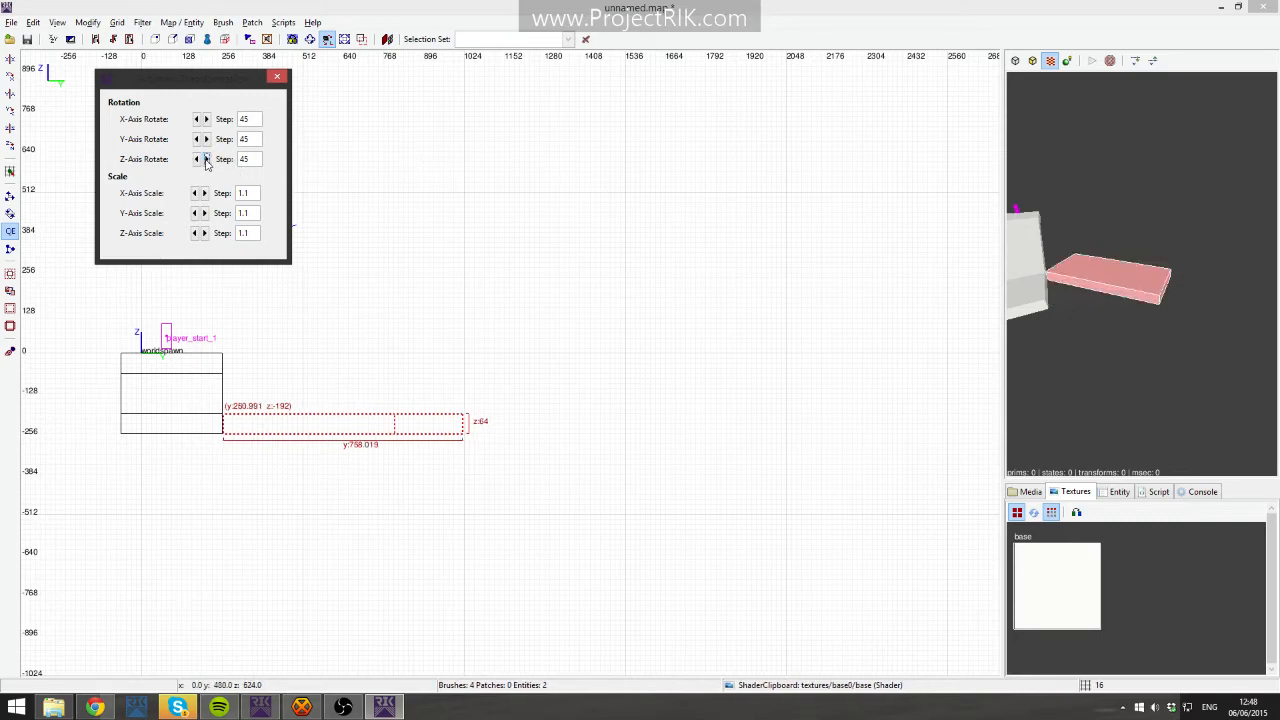
left_click(196, 159)
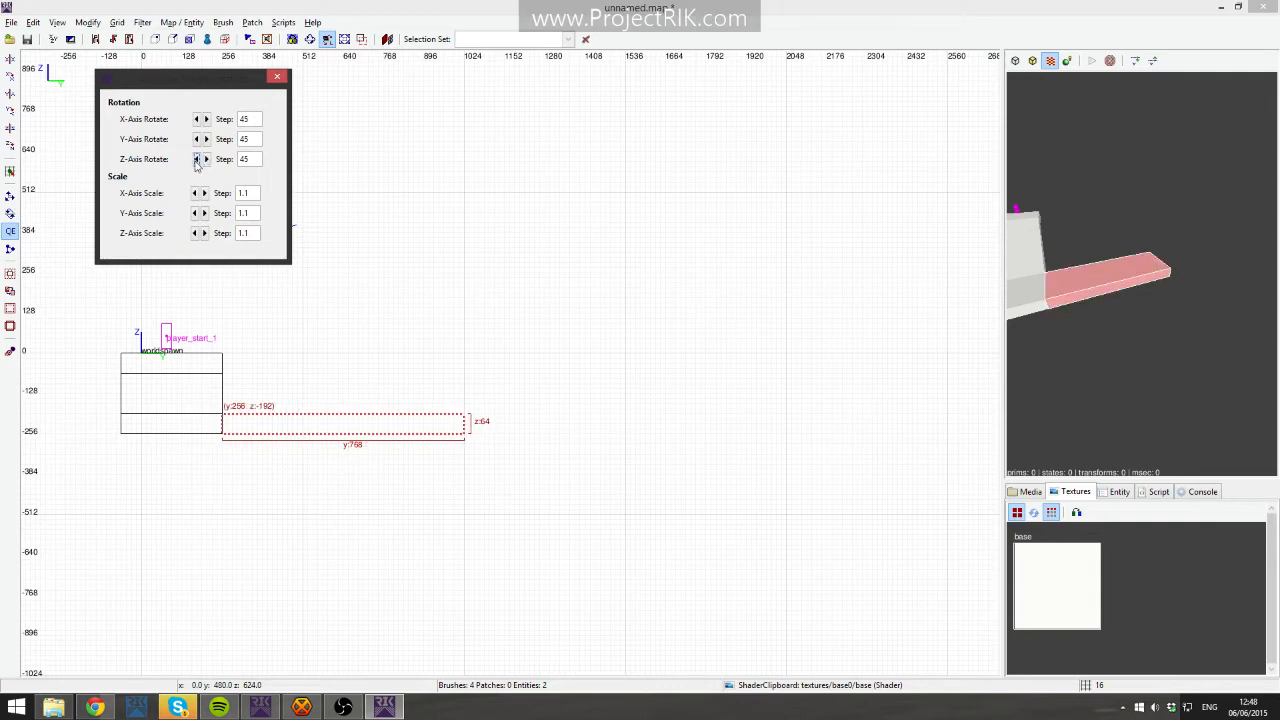
key("Escape")
left_click(1109, 284, "shift")
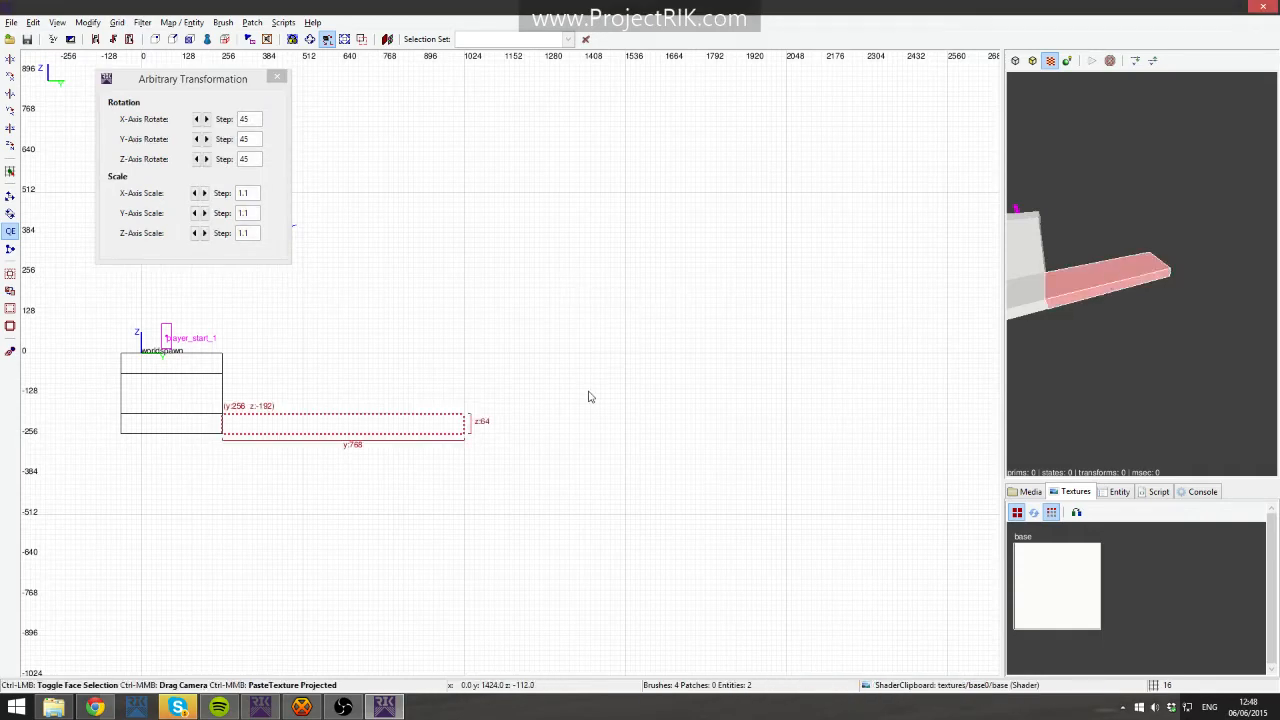
- Duplicate the strip, move the copy beside its far end and widen it to 656 units in the top view
key("ctrl+Tab")
key("space")
mouse_move(506, 376)
left_mouse_down()
mouse_move(642, 375)
mouse_move(600, 380)
left_mouse_up()
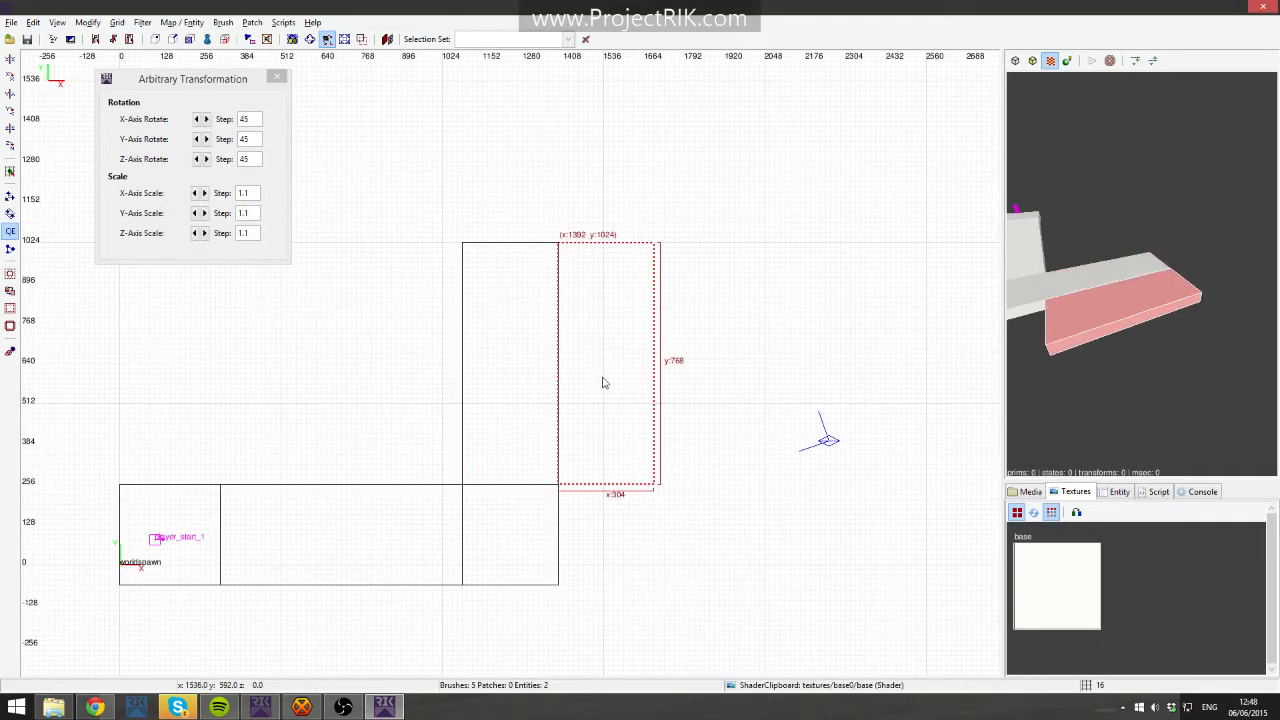
mouse_move(731, 437)
left_mouse_down()
mouse_move(806, 389)
mouse_move(790, 392)
left_mouse_up()
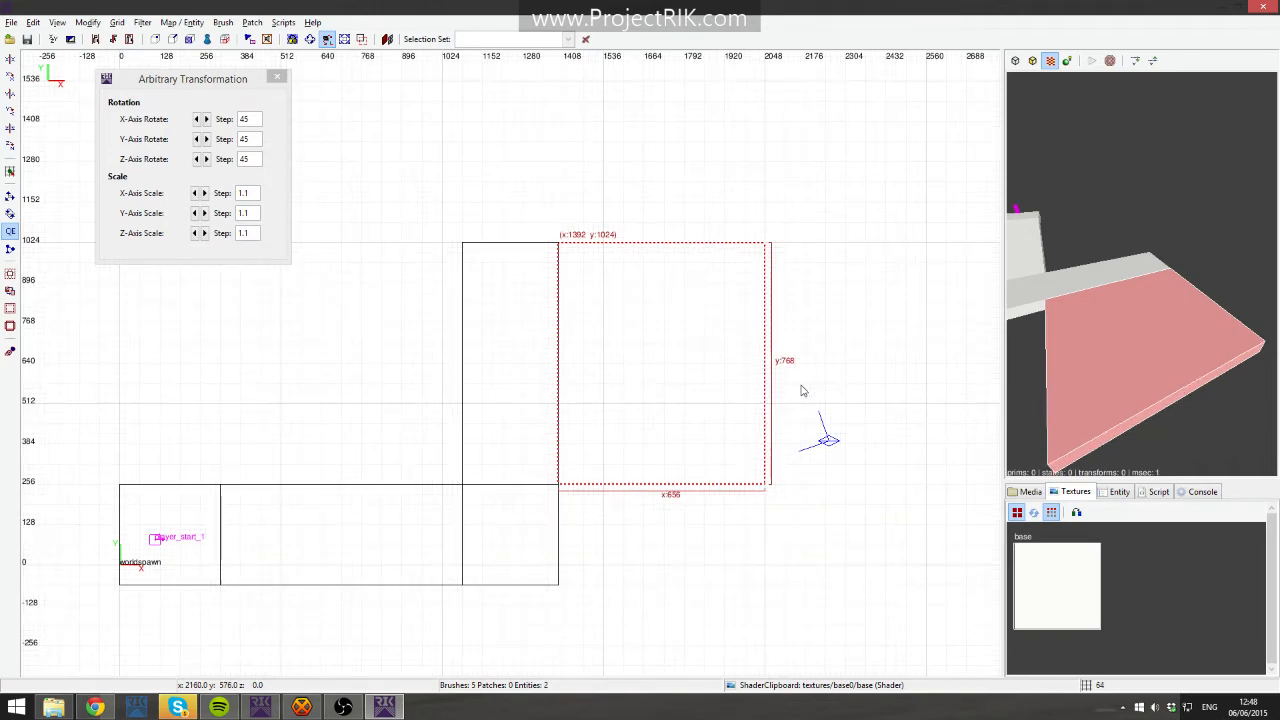
- Try splitting the wide copy diagonally with the Clipper on a 16-unit grid and delete one piece
key("bracketleft")
key("bracketleft")
key("x")
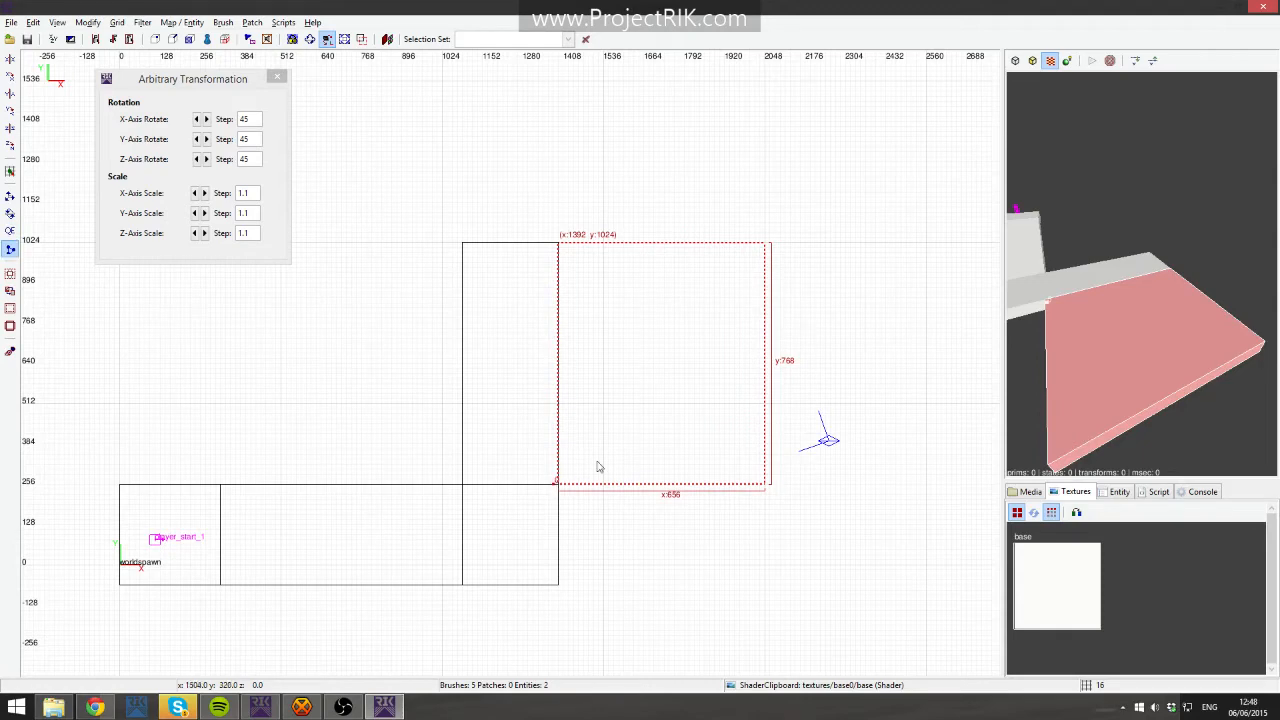
key("Escape")
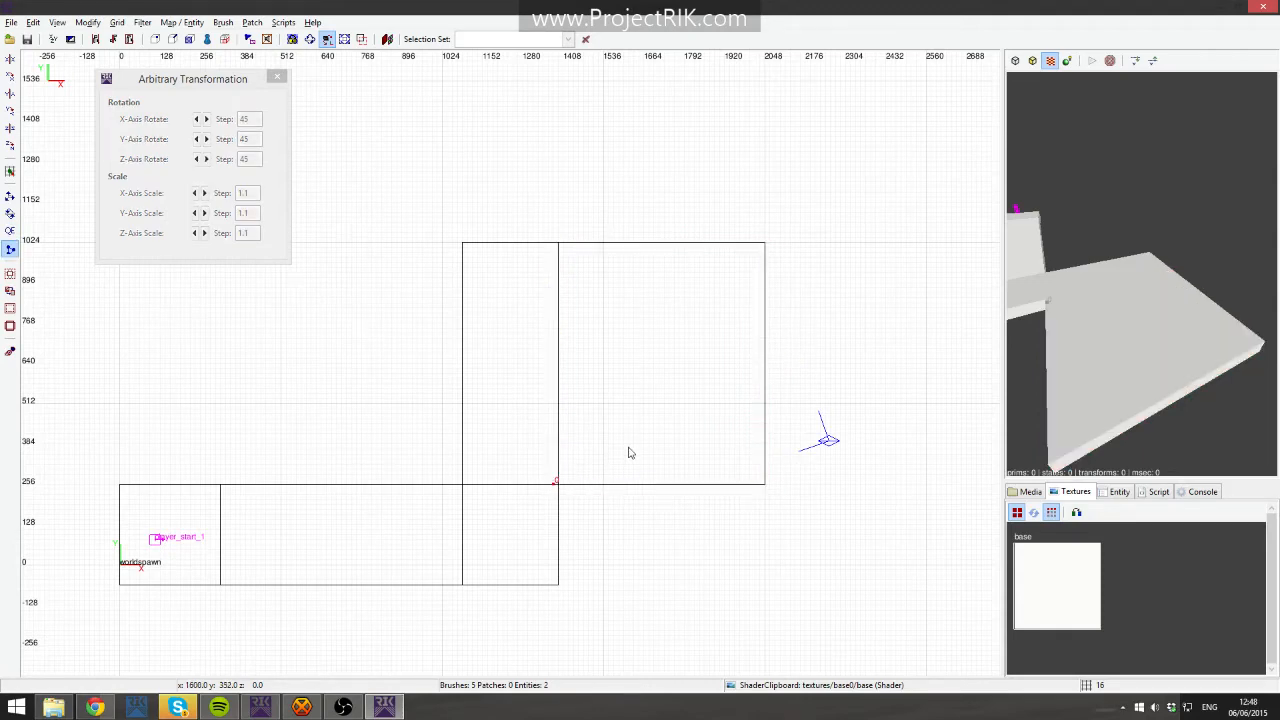
left_click(571, 480)
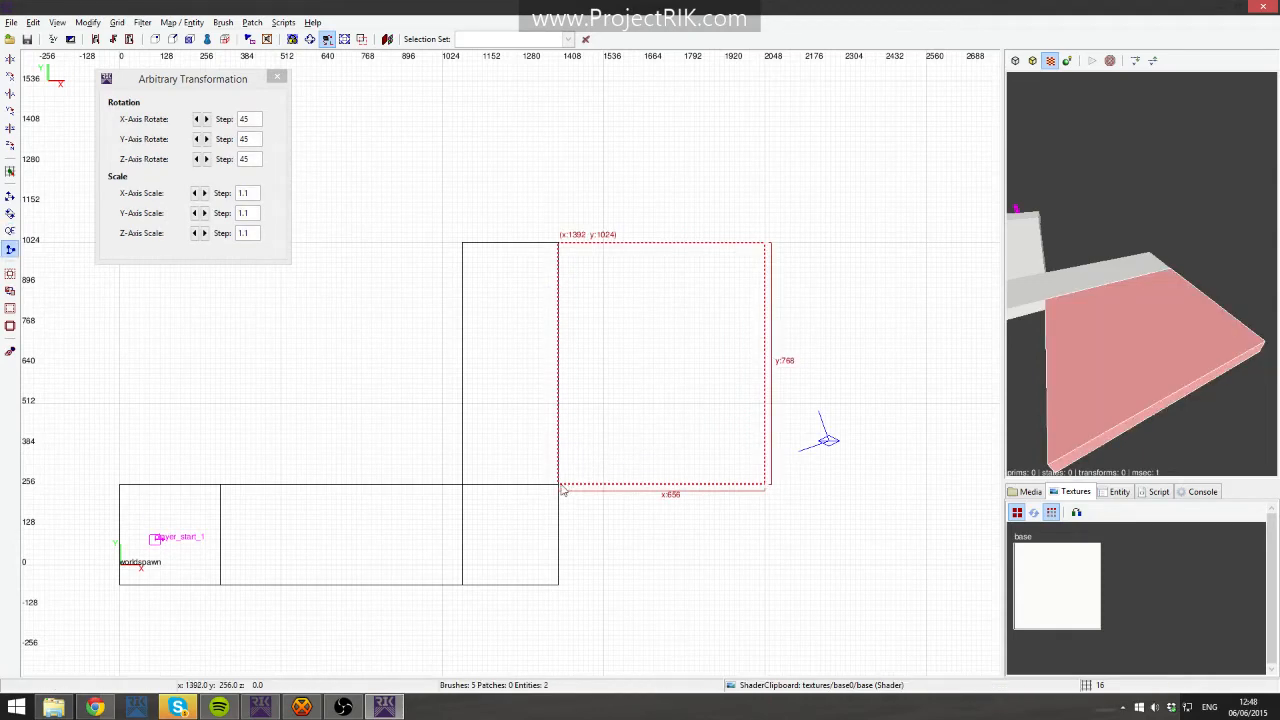
left_click(560, 484)
left_click(666, 386)
key("shift+Return")
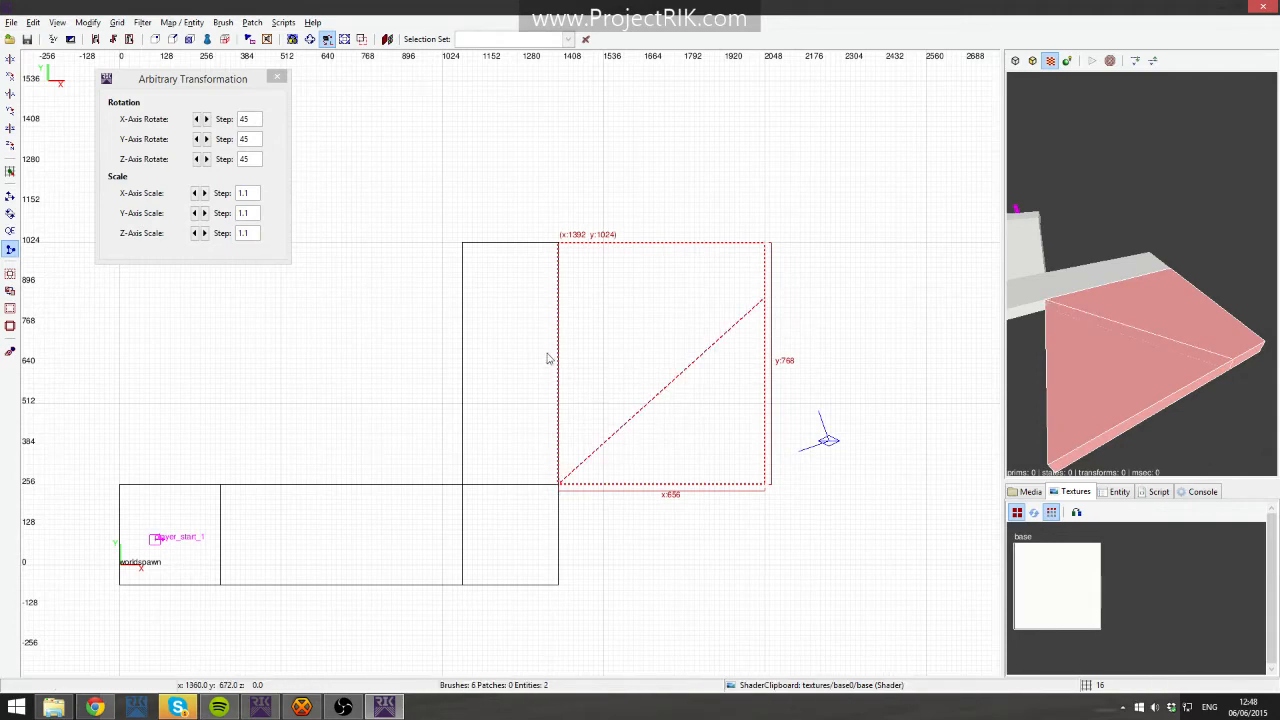
left_click(652, 280)
key("shift+Return")
scroll(748, 344, "up", 1)
key("Escape")
left_click(642, 256, "shift")
left_click(803, 452, "shift")
key("BackSpace")
left_click(776, 325, "shift")
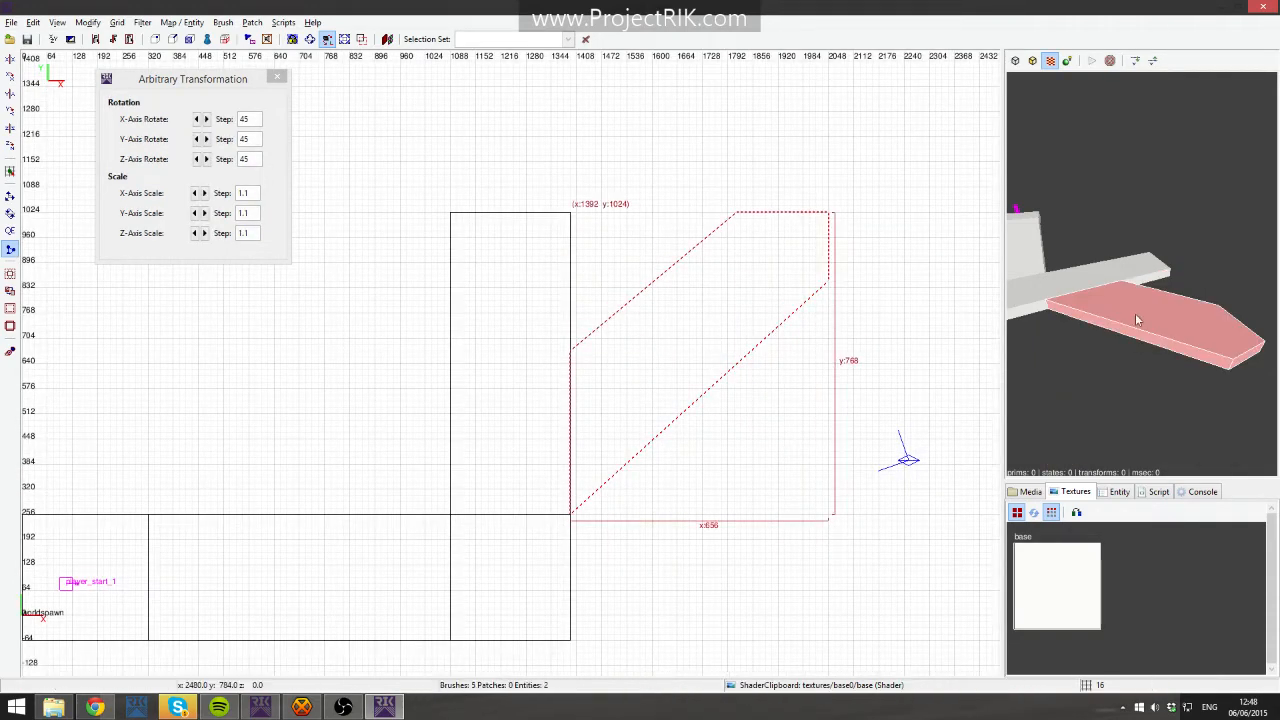
- Try moving a corner vertex of the remaining piece, then delete the leftover pieces
key("v")
left_click(828, 280)
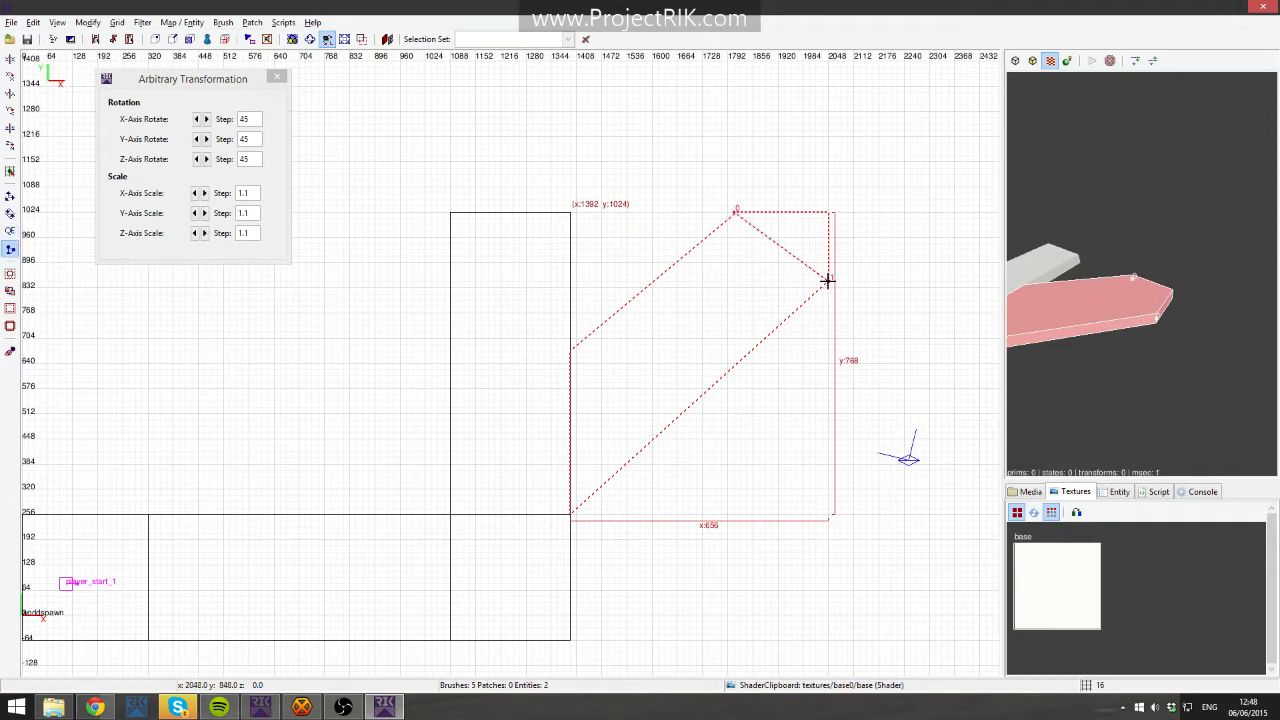
key("shift+Return")
key("Escape")
left_click(1133, 320, "shift")
key("BackSpace")
left_click(763, 294, "shift")
key("BackSpace")
- Duplicate the strip and rotate the copy 45 degrees about the Z axis
left_click(500, 325, "shift")
key("space")
left_click(502, 355)
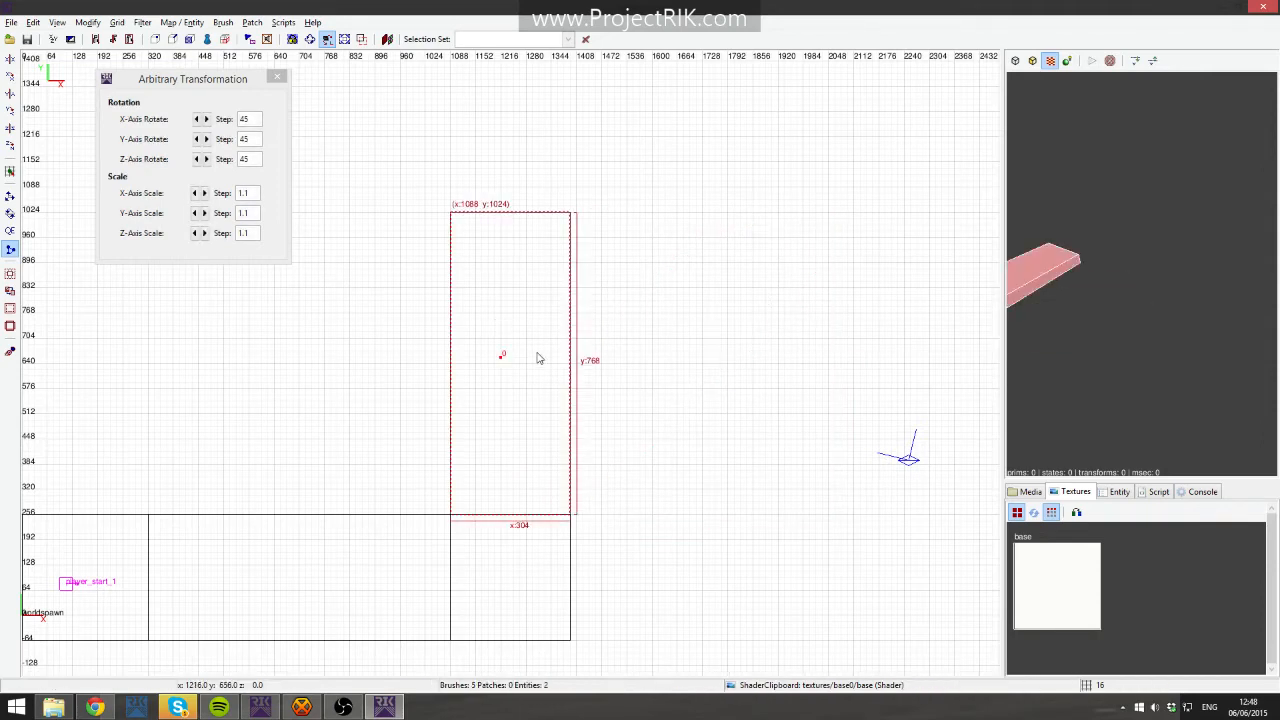
key("x")
mouse_move(508, 294)
left_mouse_down()
mouse_move(714, 277)
mouse_move(698, 276)
left_mouse_up()
left_click(198, 159)
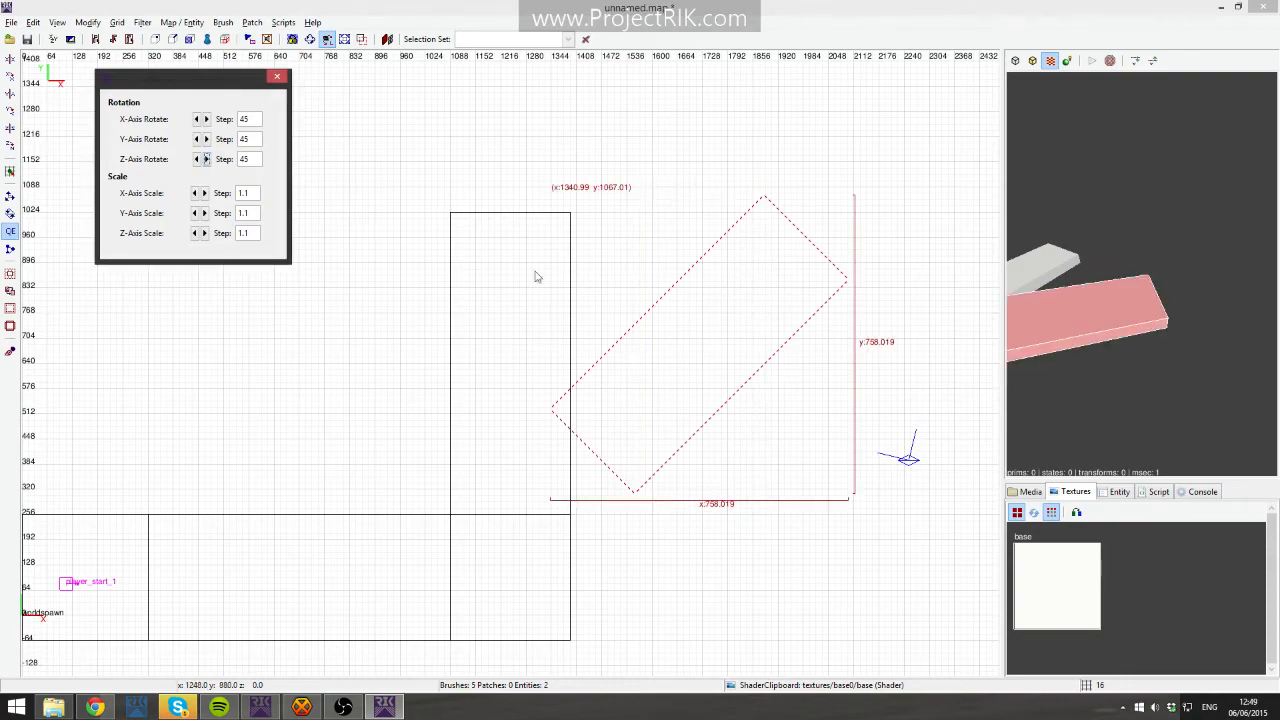
- Snap the rotated copy to the grid and move it so its bottom corner meets the strip's end at x 1392, y 256
left_click_drag(615, 335, 626, 353)
scroll(626, 353, "up", 3)
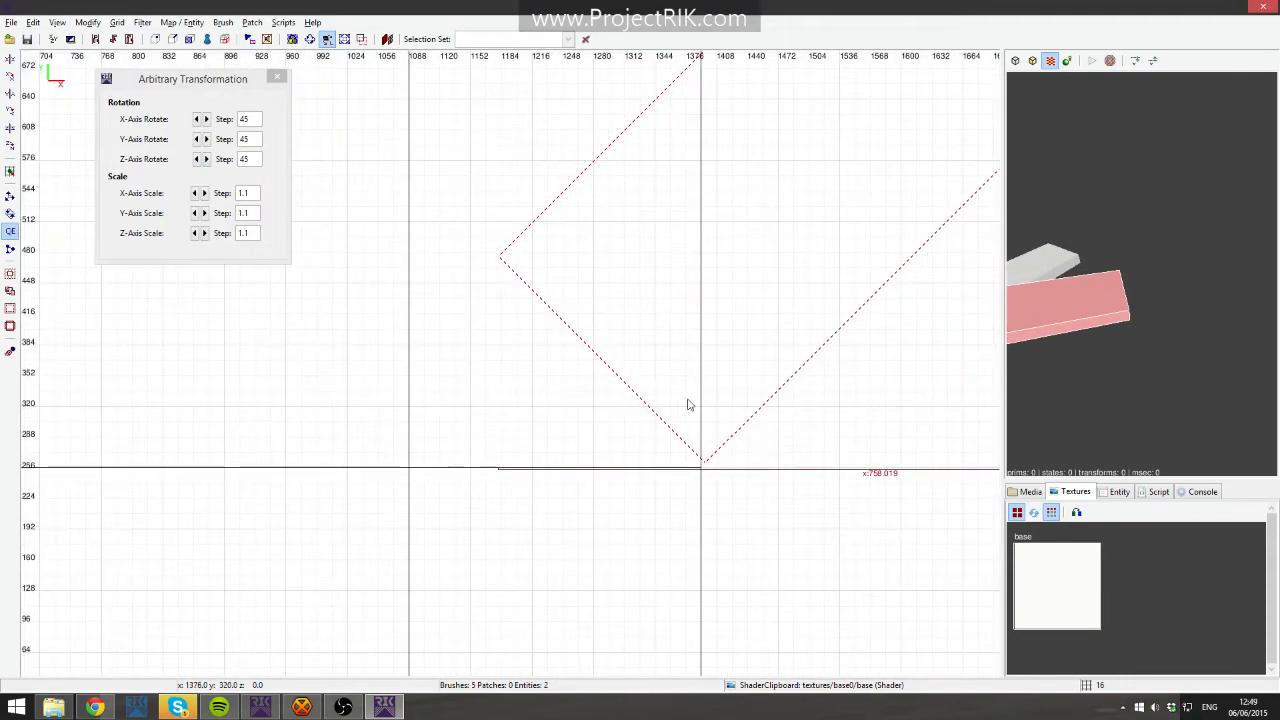
scroll(704, 412, "up", 2)
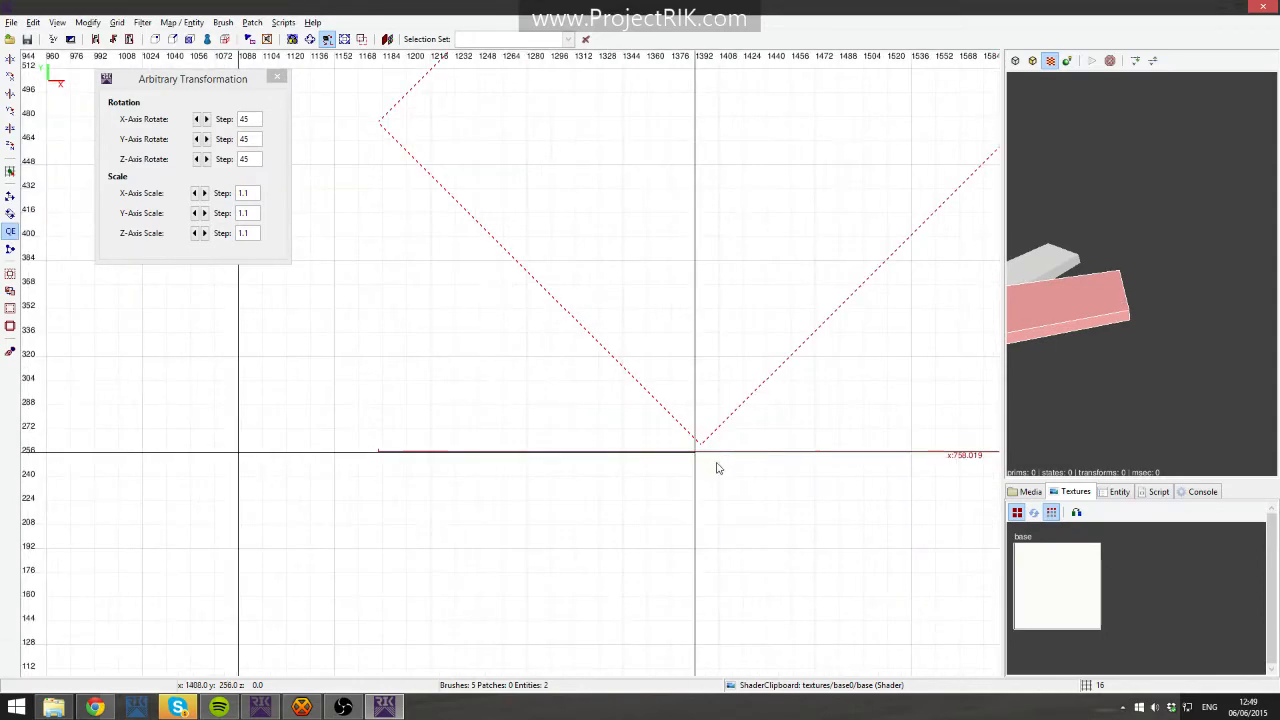
right_click_drag(728, 463, 625, 465)
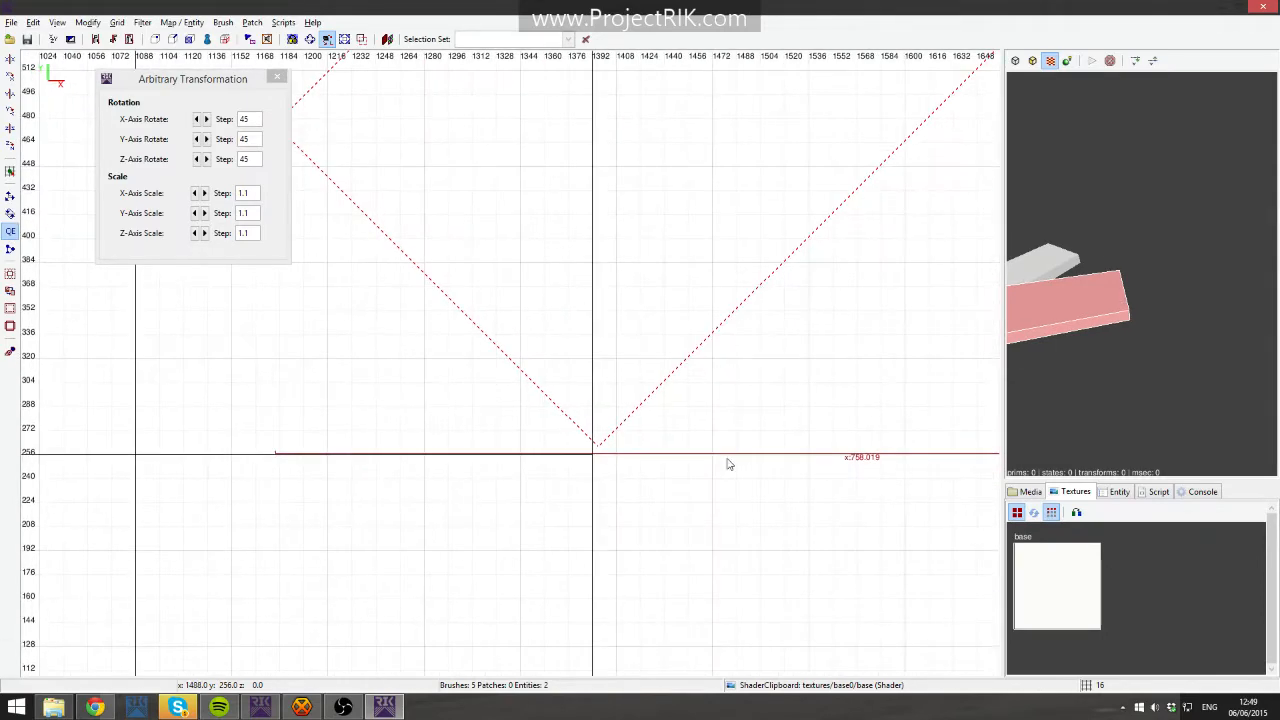
scroll(728, 463, "down", 3)
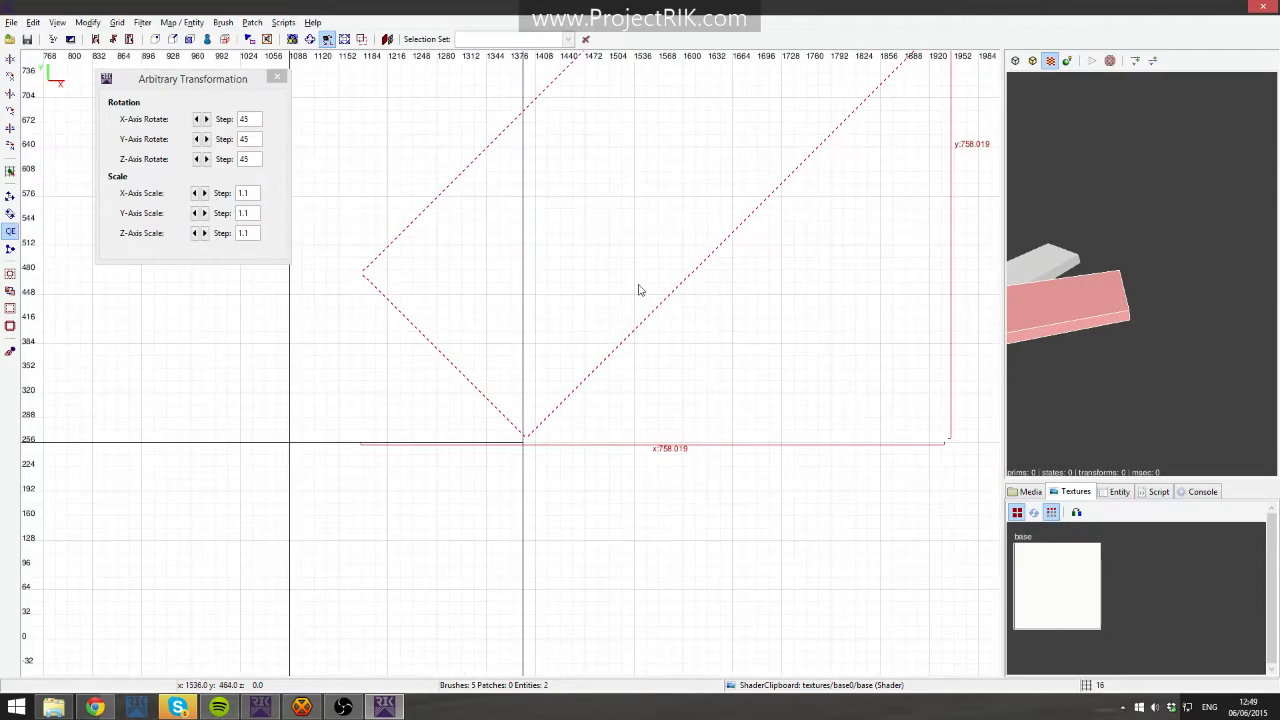
key("ctrl+g")
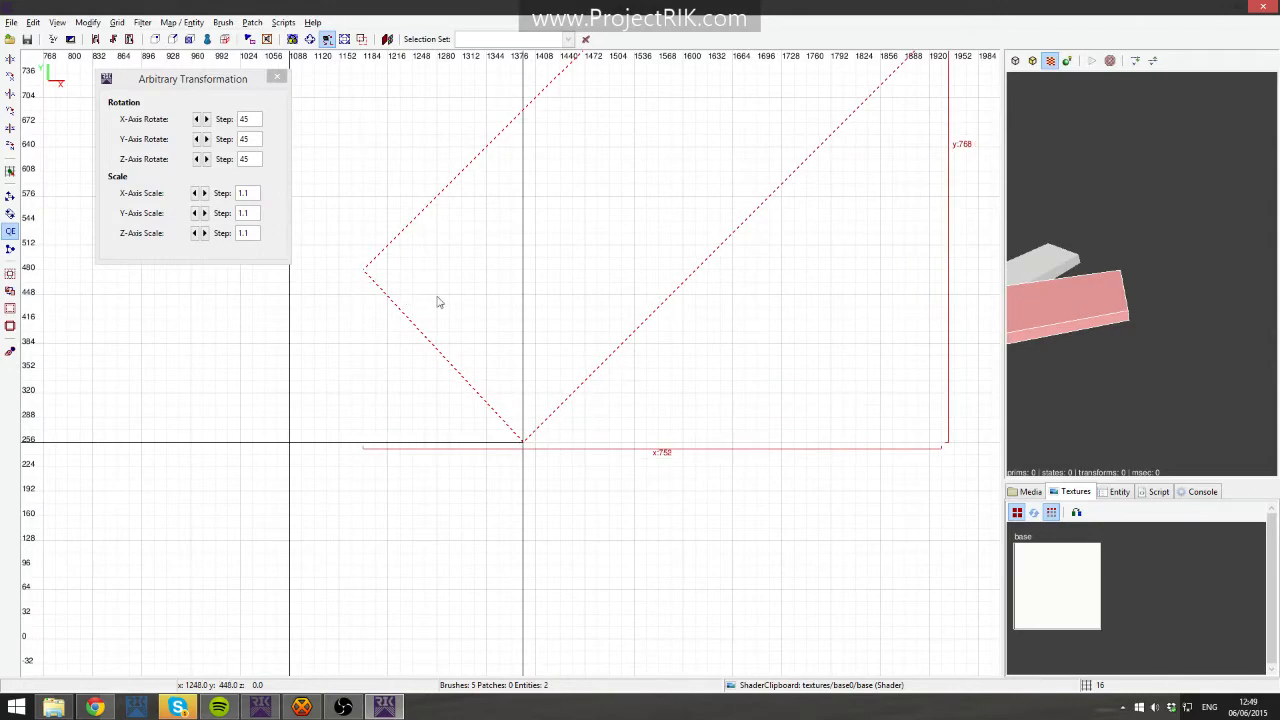
scroll(500, 308, "down", 1)
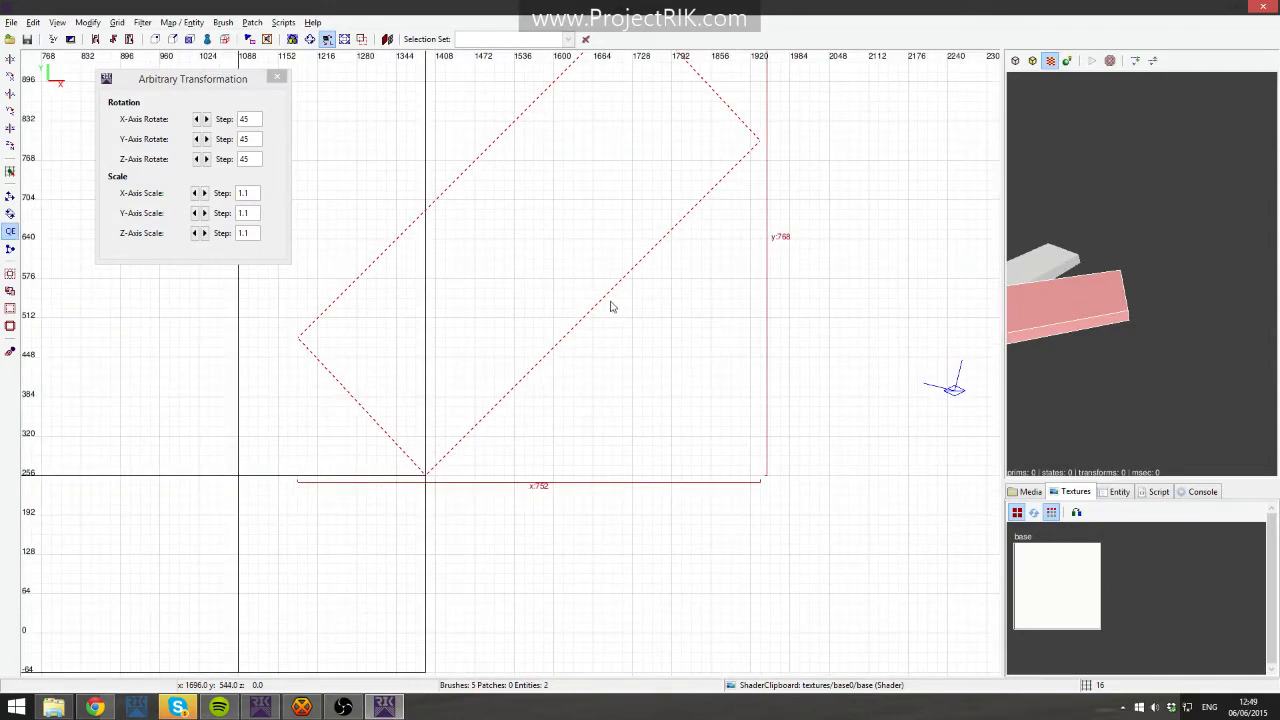
right_click_drag(586, 288, 651, 433)
right_click_drag(640, 374, 659, 221)
right_click_drag(599, 353, 599, 344)
- Split the rotated slab along the strip's edge at x 1392 with the Clipper and delete the overlapping triangle
key("x")
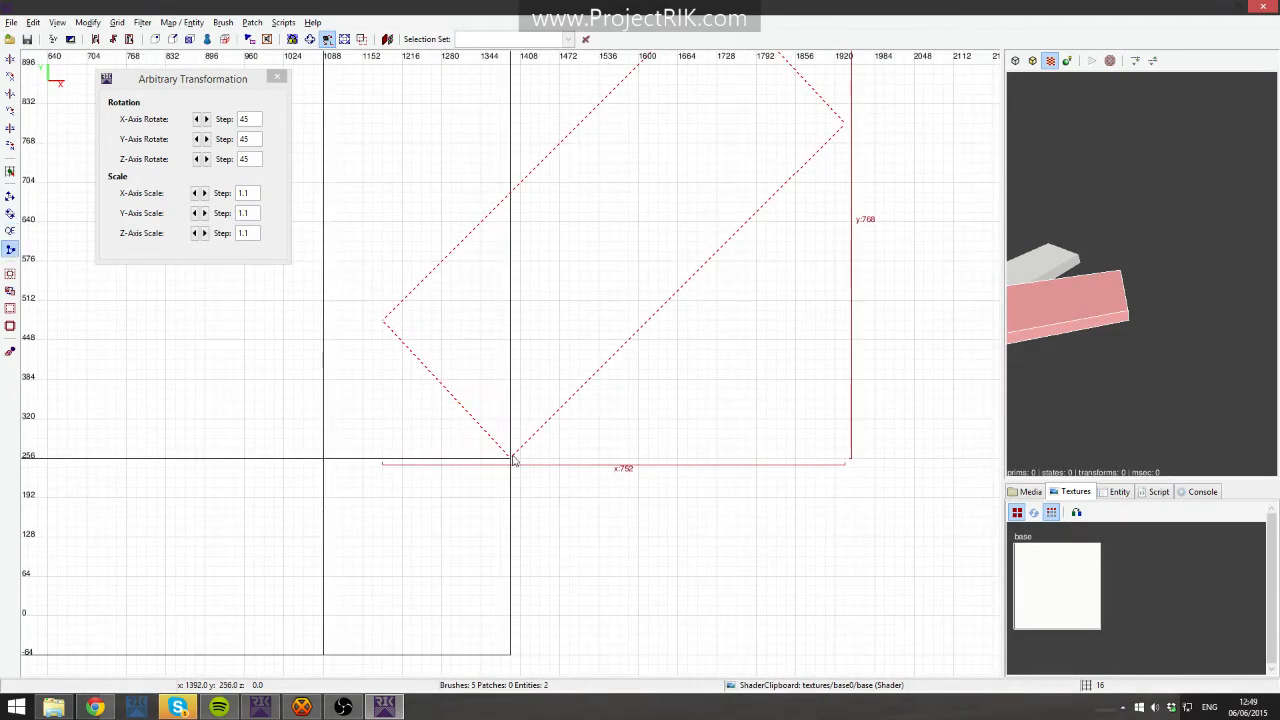
left_click(512, 196)
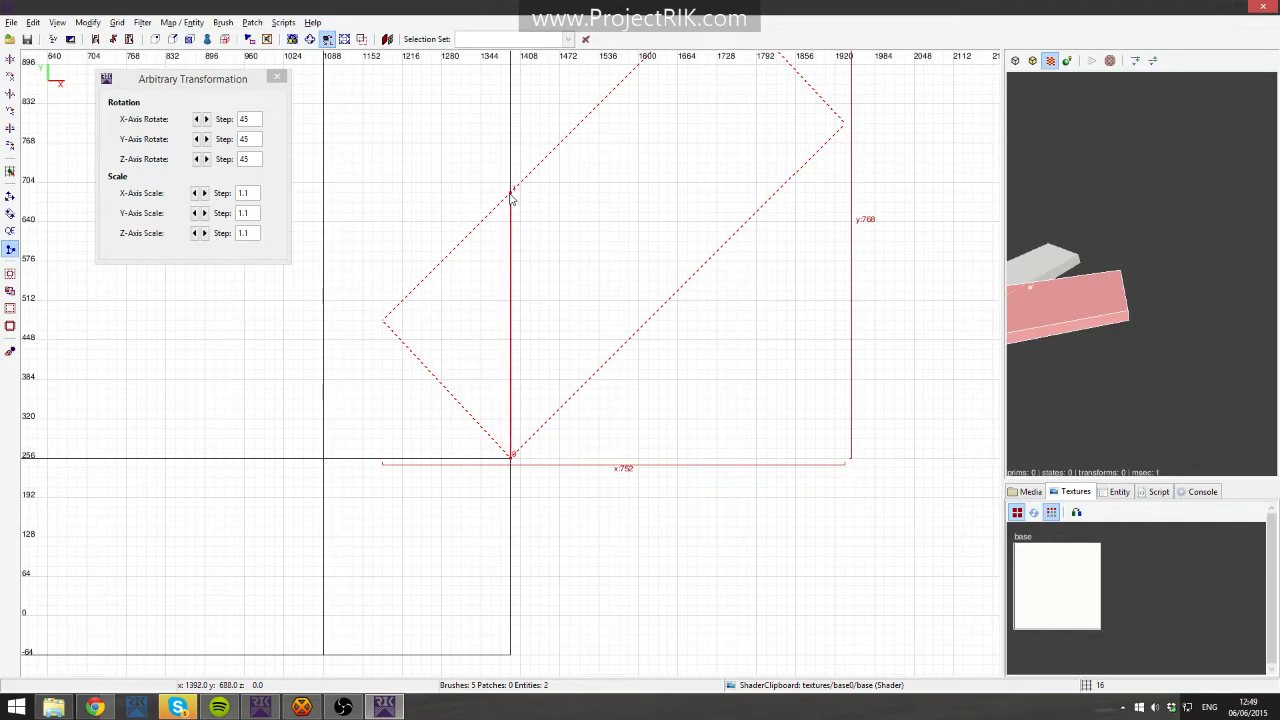
key("shift+Return")
key("Escape")
left_click(486, 305, "shift")
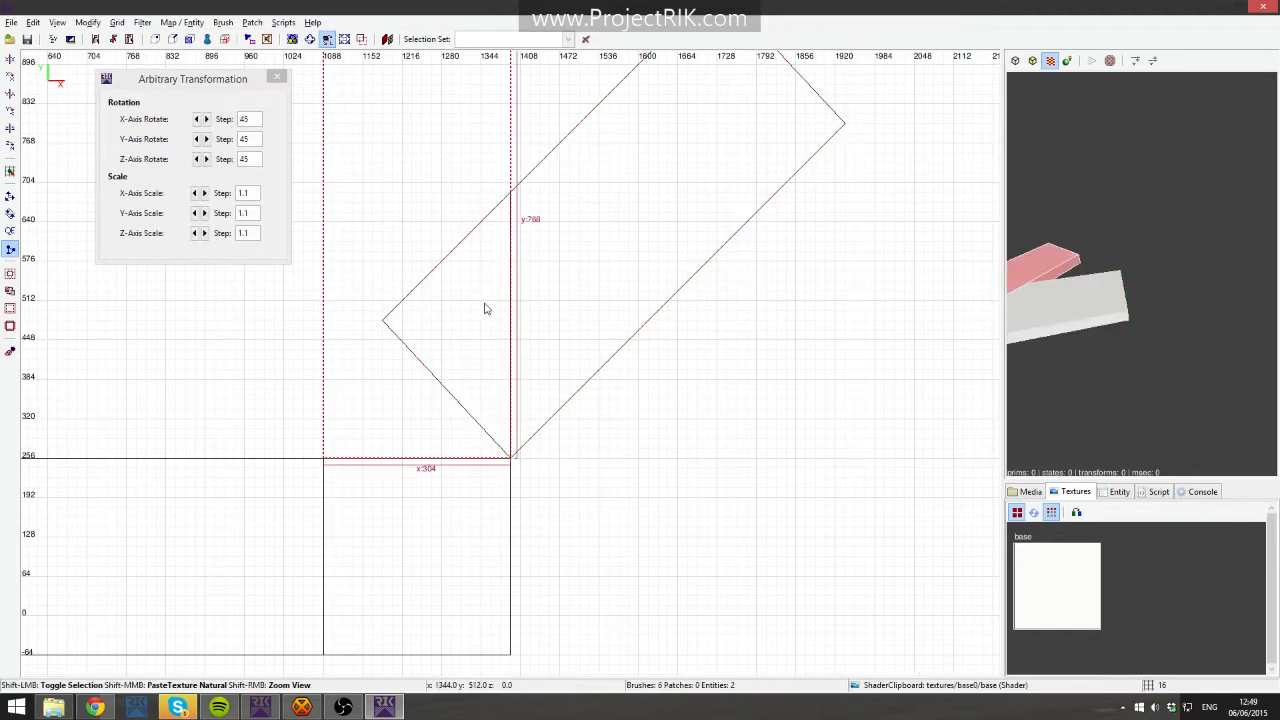
key("Escape")
right_click(1082, 288)
scroll(1142, 274, "up", 5)
left_click(1142, 274, "shift")
key("Escape")
left_click(1142, 274, "shift")
key("Escape")
right_click(1140, 276)
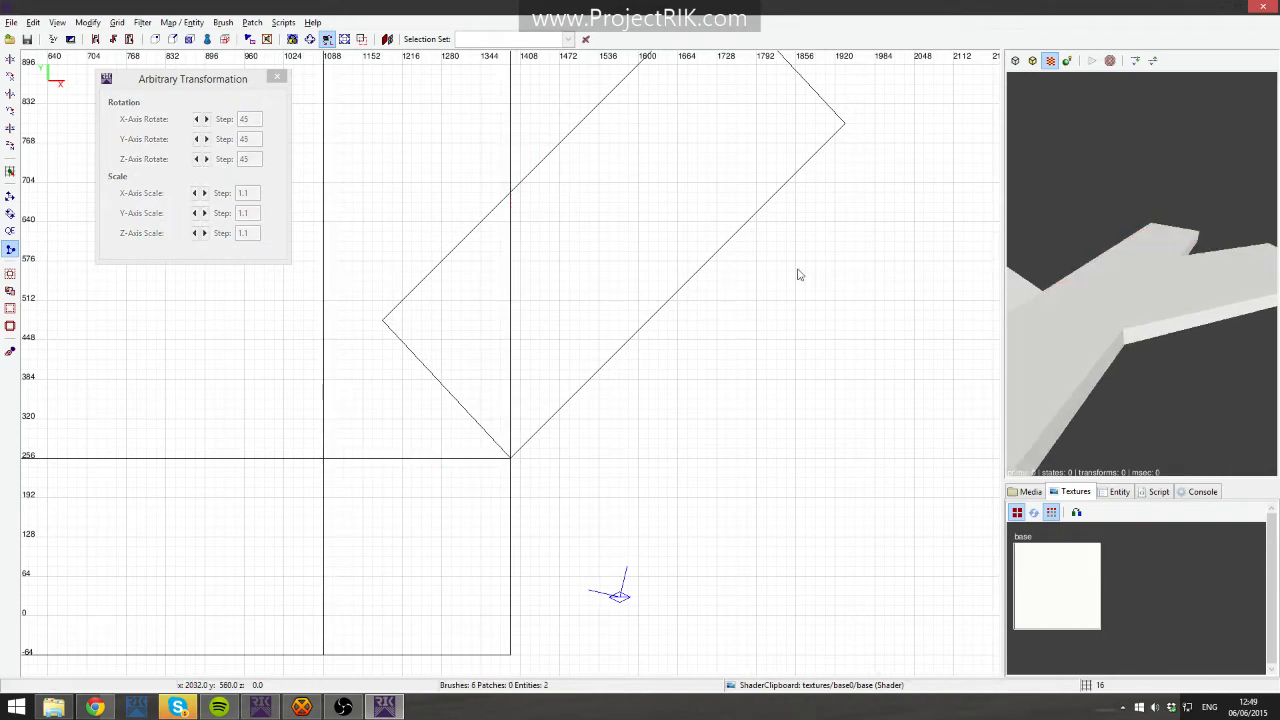
left_click_drag(381, 195, 461, 305, "shift")
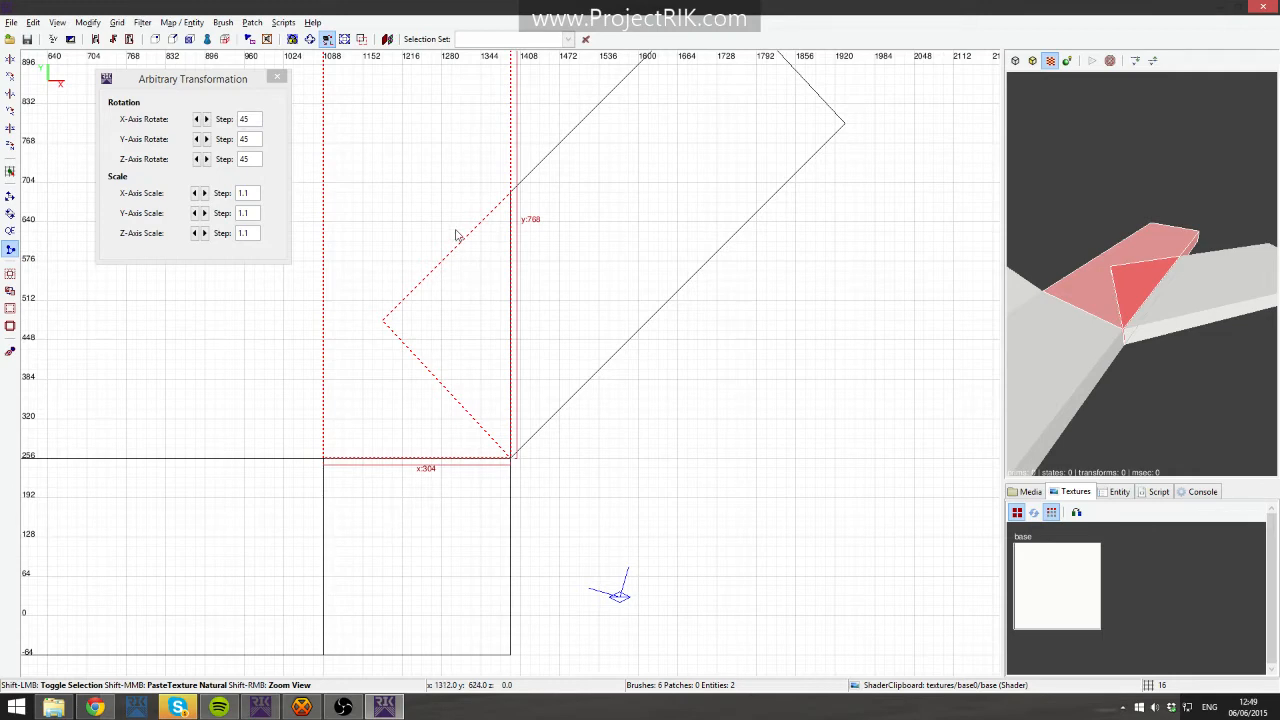
mouse_move(381, 128)
left_mouse_down("shift")
mouse_move(416, 185)
mouse_move(431, 180)
left_mouse_up("shift")
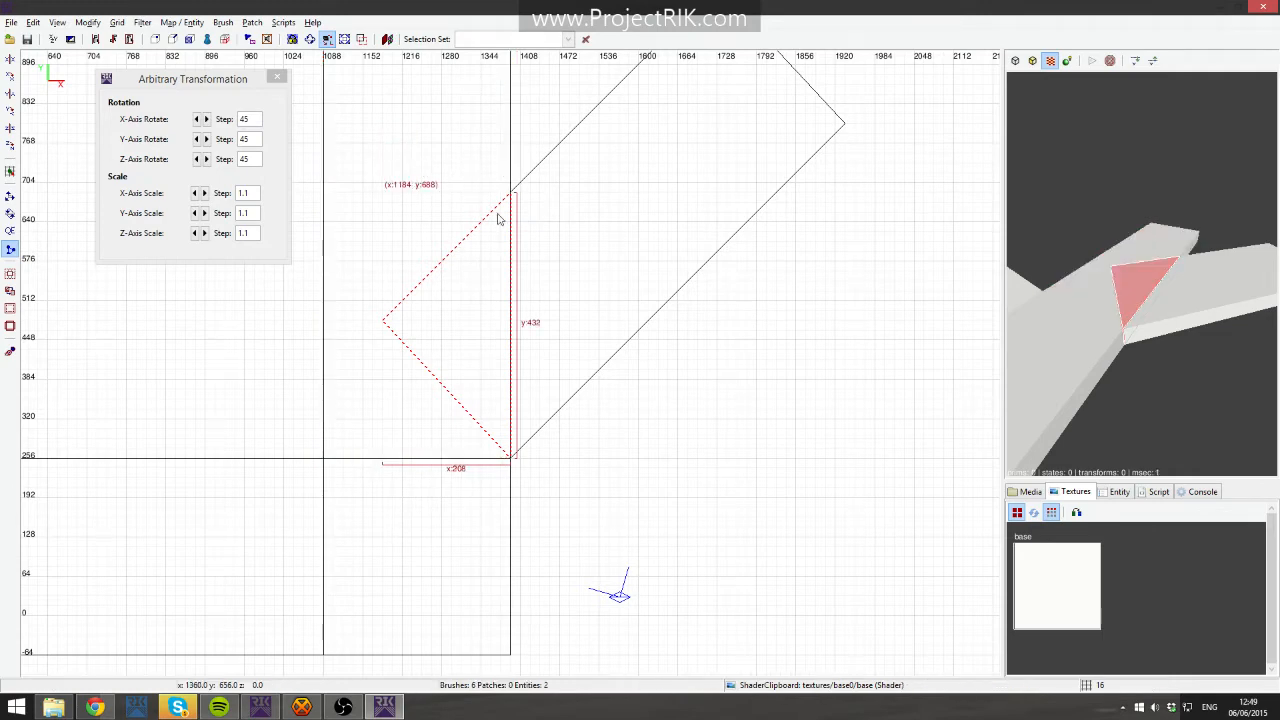
key("Escape")
left_click_drag(373, 181, 464, 316, "shift")
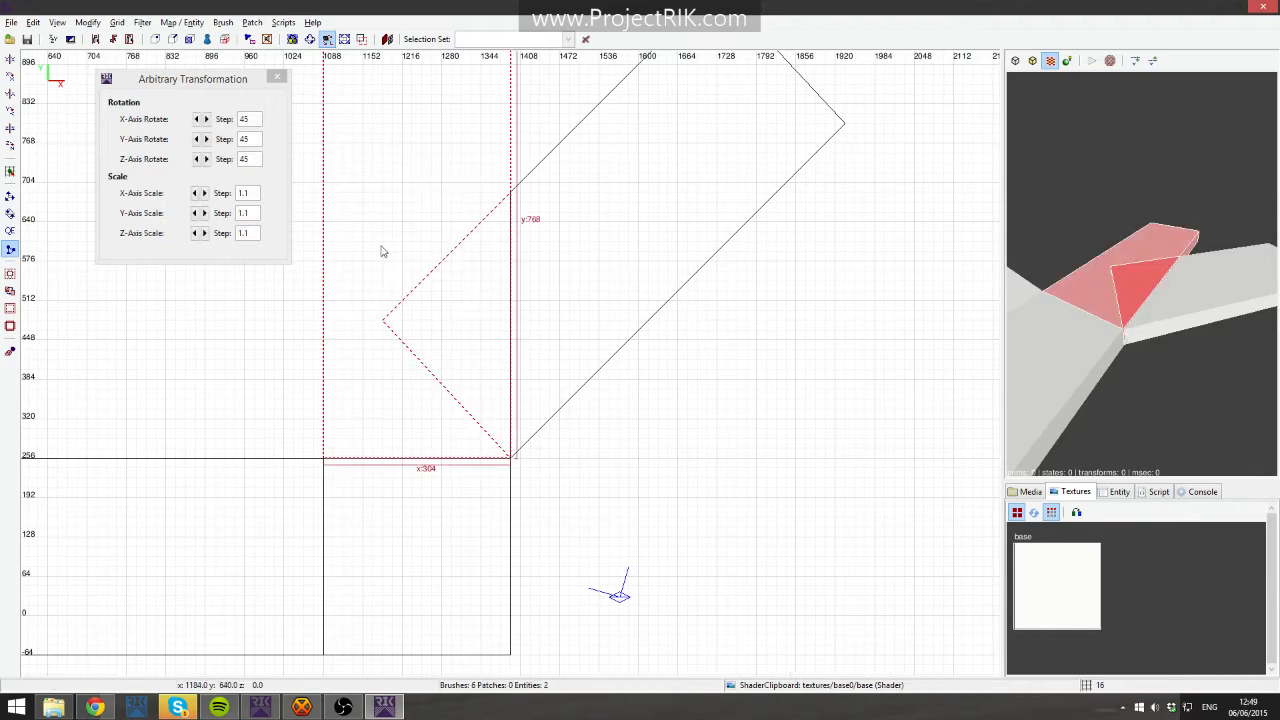
left_click_drag(380, 132, 434, 203, "shift")
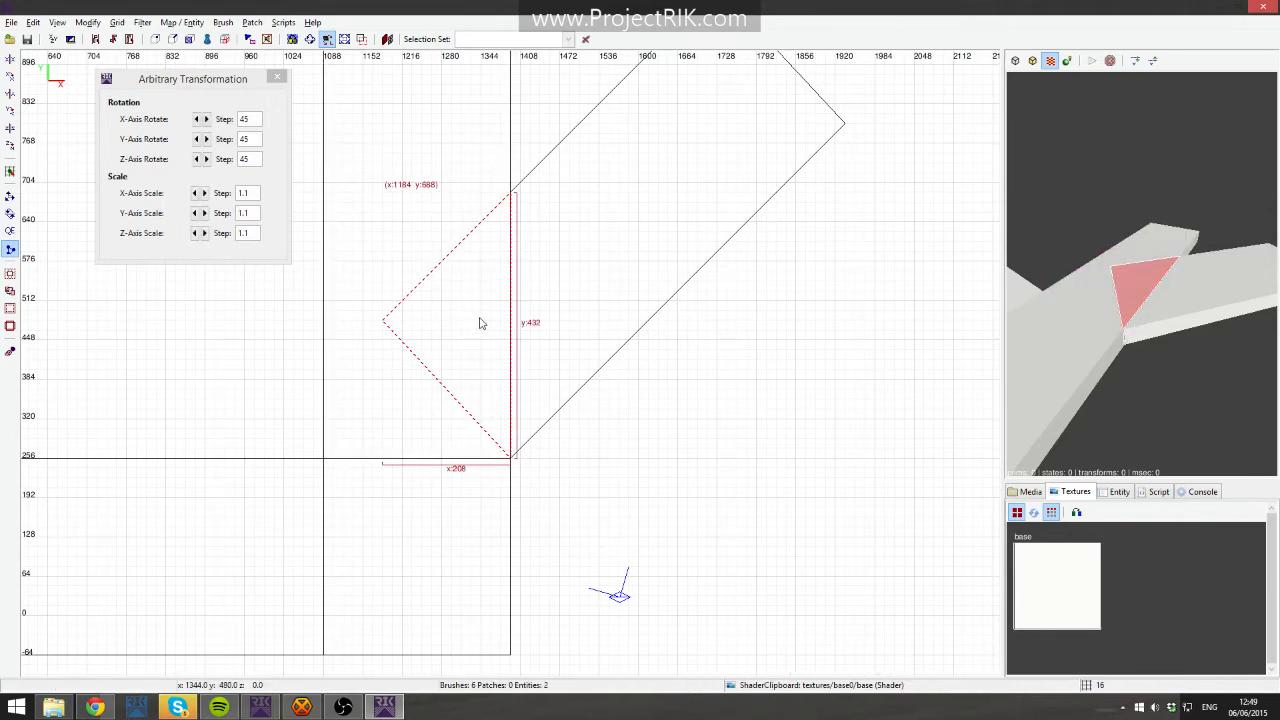
key("BackSpace")
left_click(1213, 290, "shift")
key("Escape")
left_click(471, 293, "shift")
key("Escape")
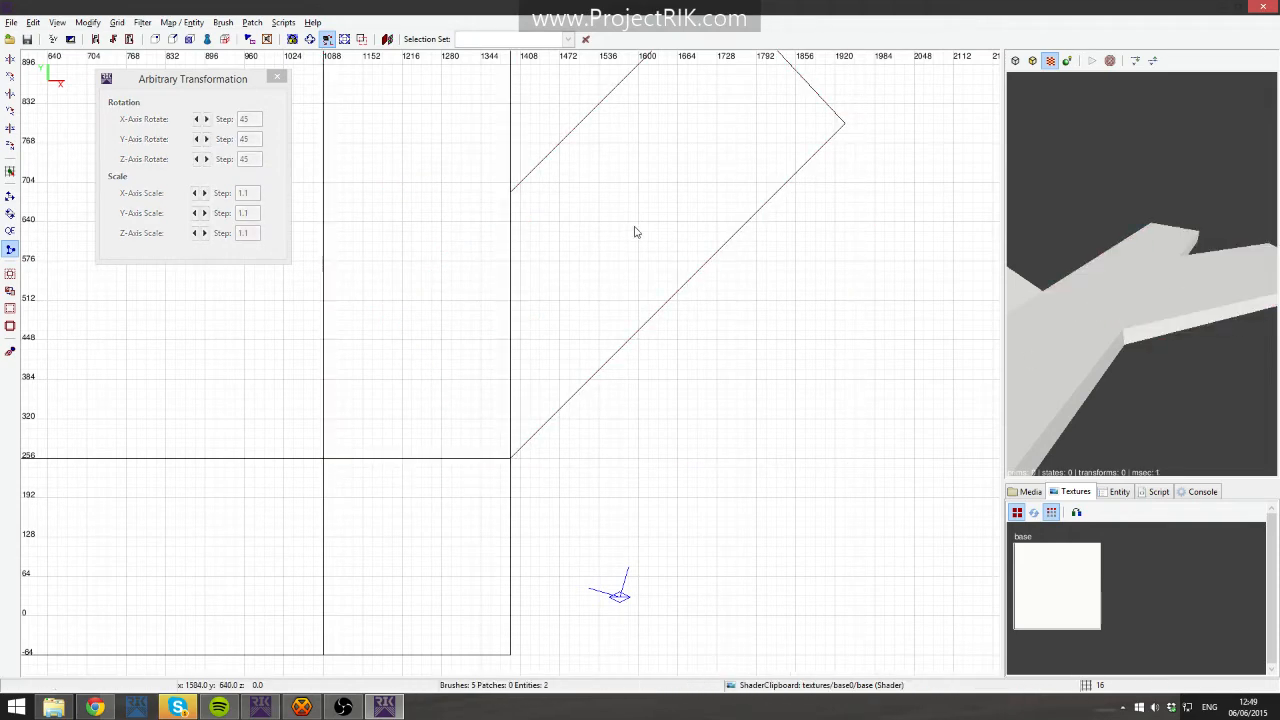
- Move the angled slab up along the strip's side so its top reaches about y 1360
left_click(655, 231, "shift")
right_click_drag(665, 227, 489, 333)
key("Escape")
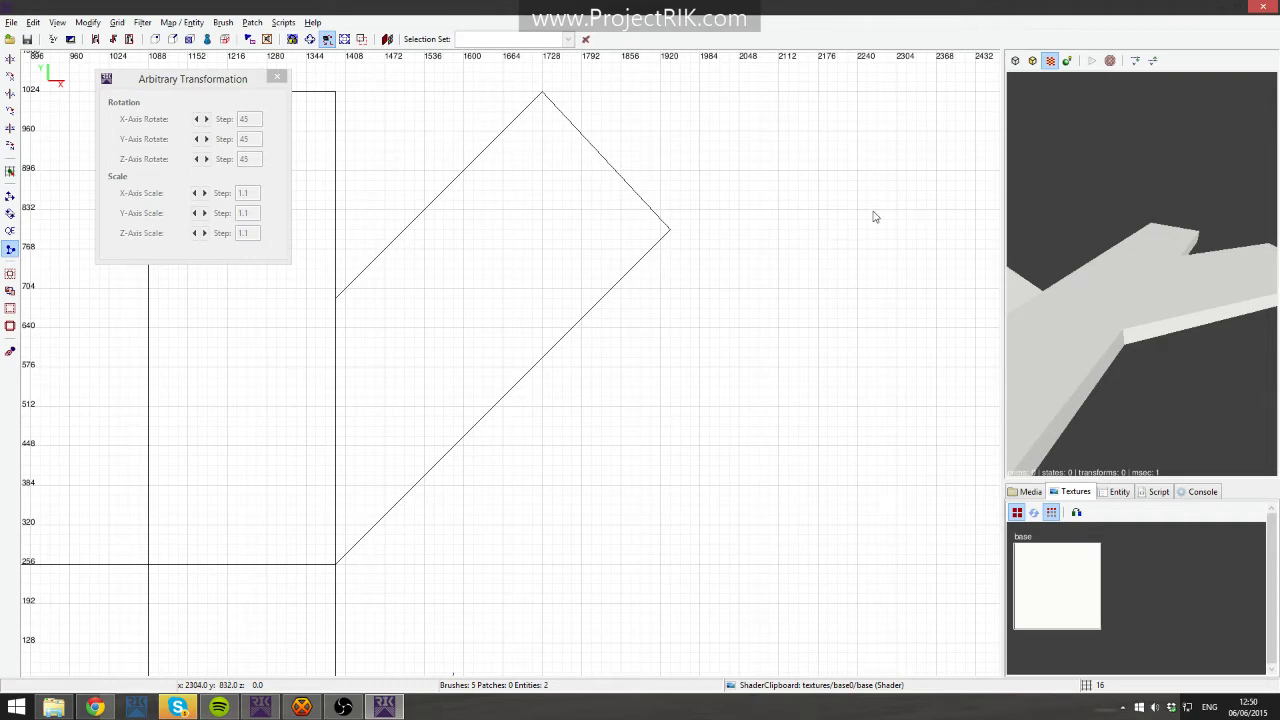
right_click_drag(470, 213, 662, 222)
left_click(494, 222, "shift")
key("Escape")
left_click(637, 366, "shift")
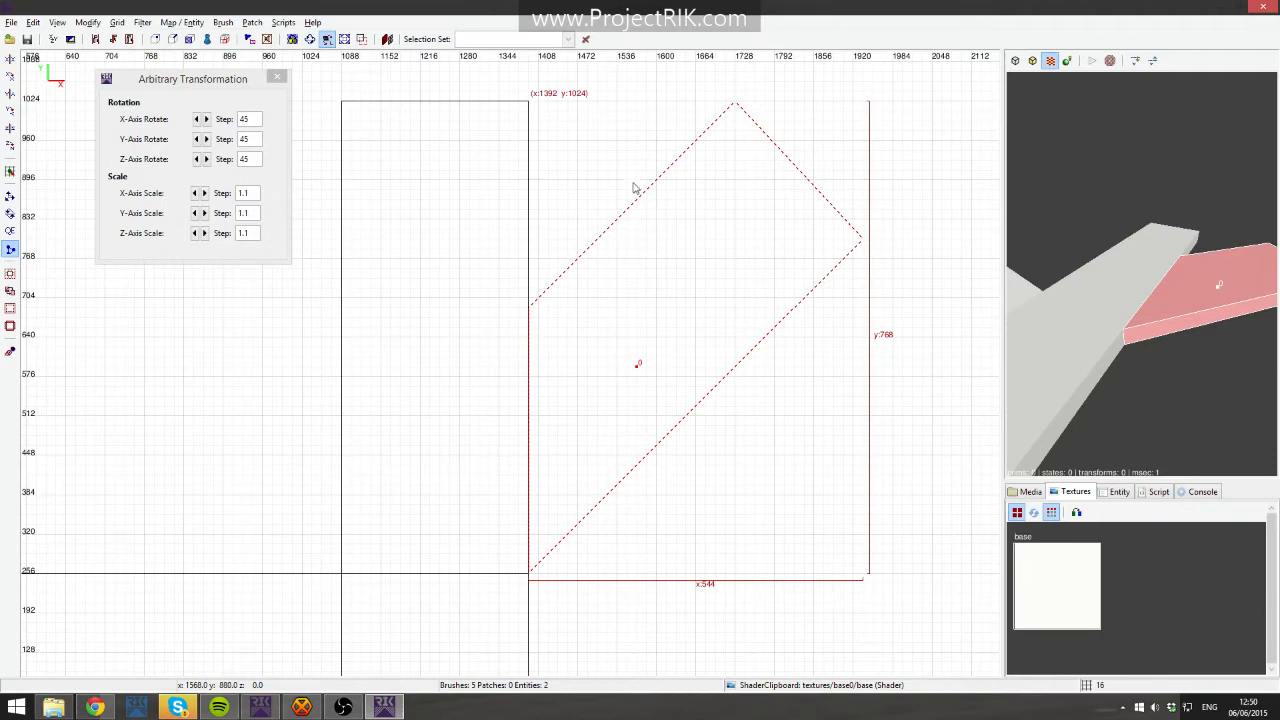
key("q")
left_click_drag(638, 365, 632, 163)
right_click(627, 256)
left_click(585, 226)
scroll(640, 220, "down", 4)
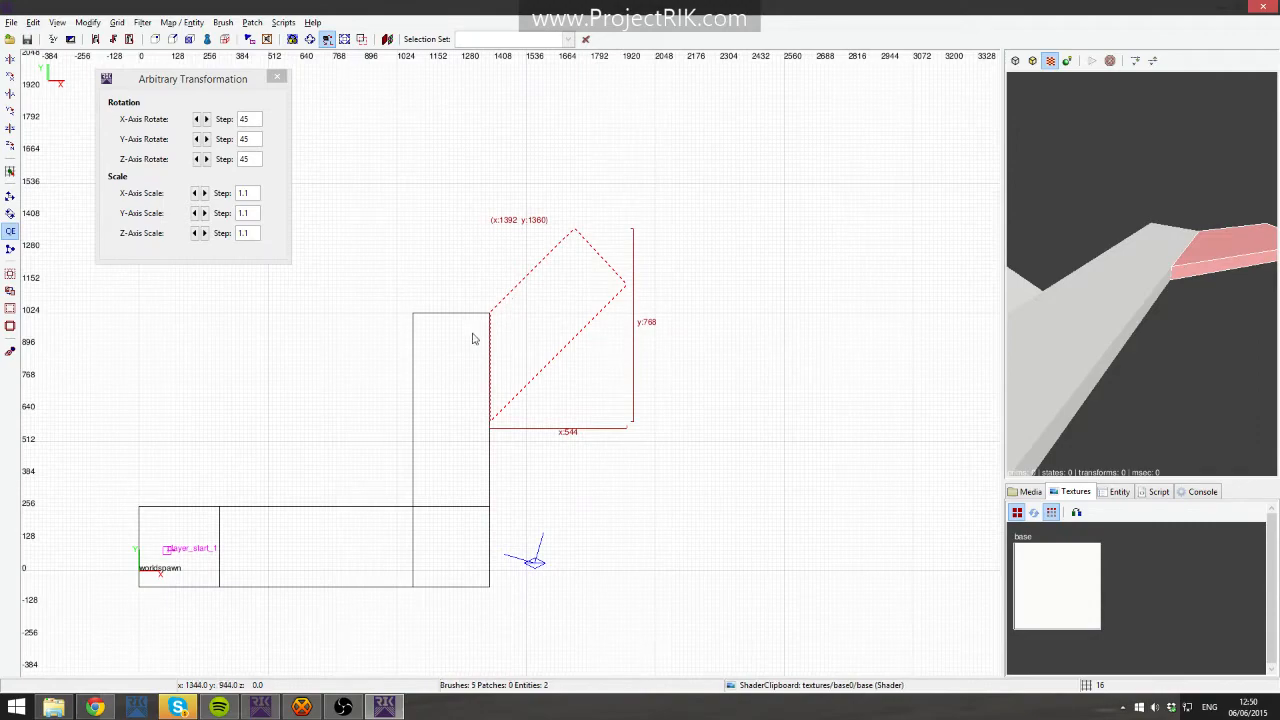
- Clip the strip's top corner off diagonally with the Clipper, from its left edge at y 768 to its top-right corner
key("Escape")
left_click(474, 337, "shift")
scroll(503, 340, "up", 5)
key("q")
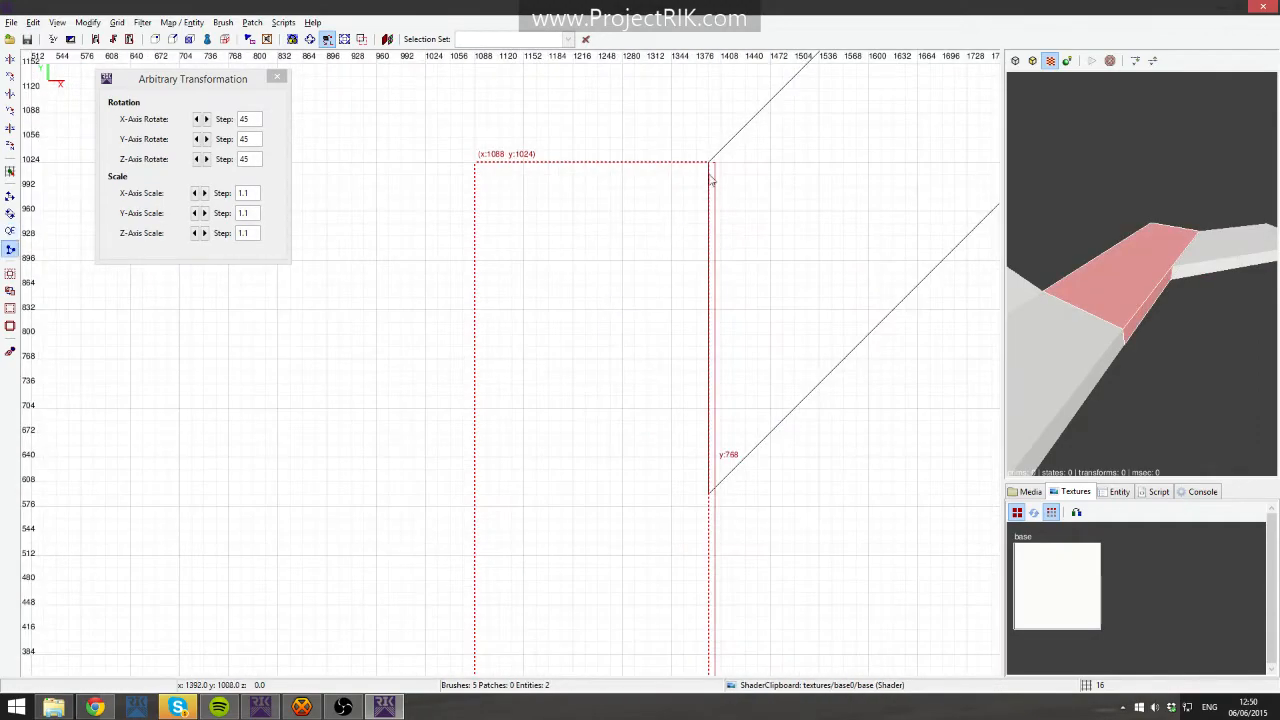
left_click(477, 360)
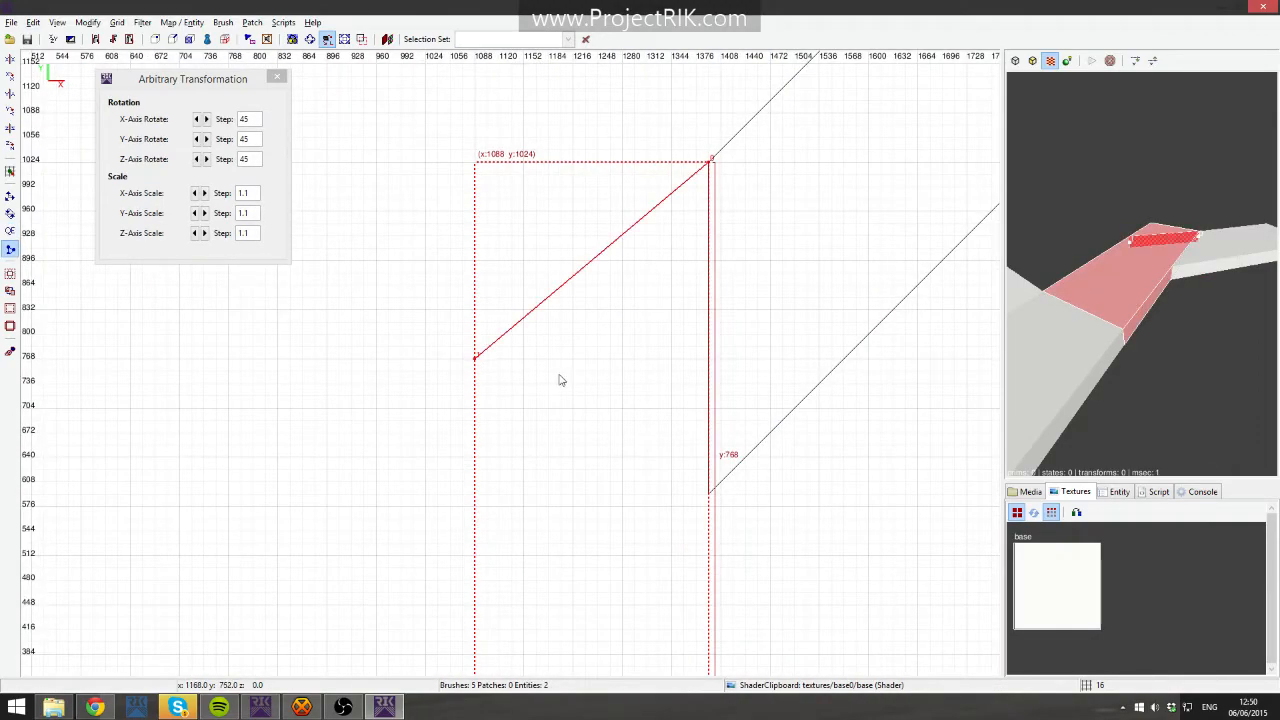
key("Return")
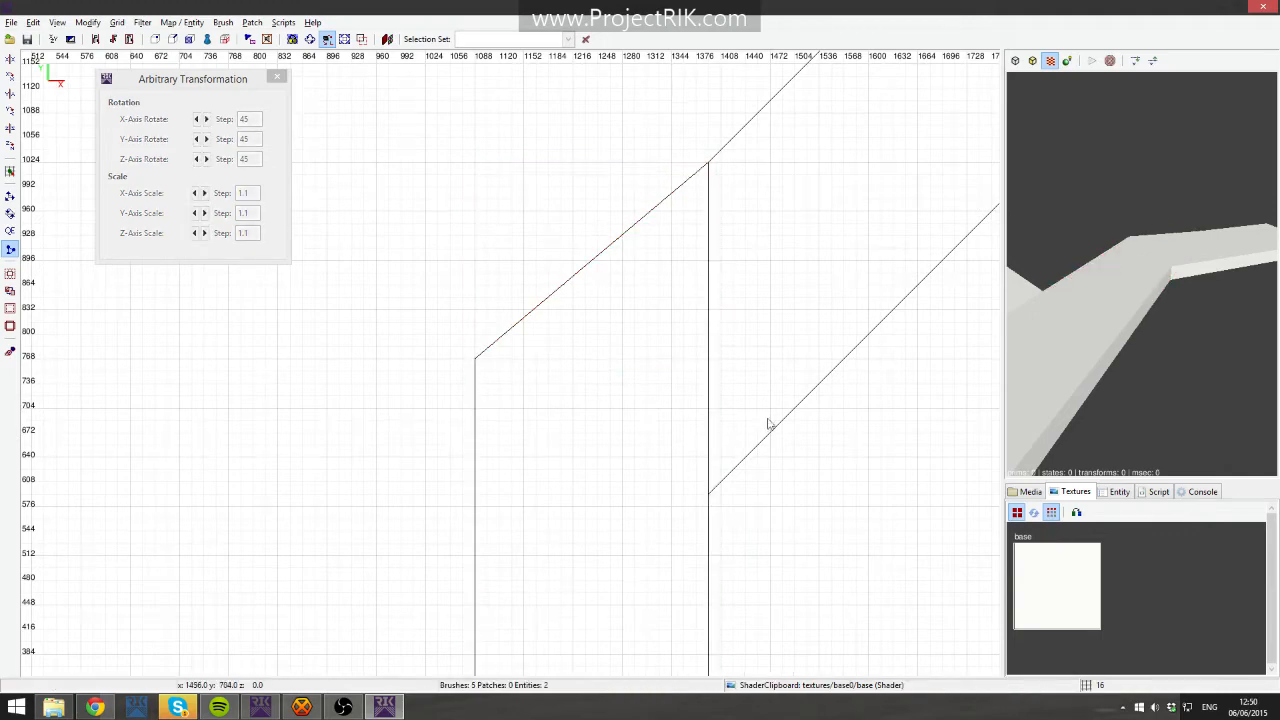
- Inspect the joint between the strip and the angled slab from several angles in the 3D view
scroll(766, 423, "down", 4)
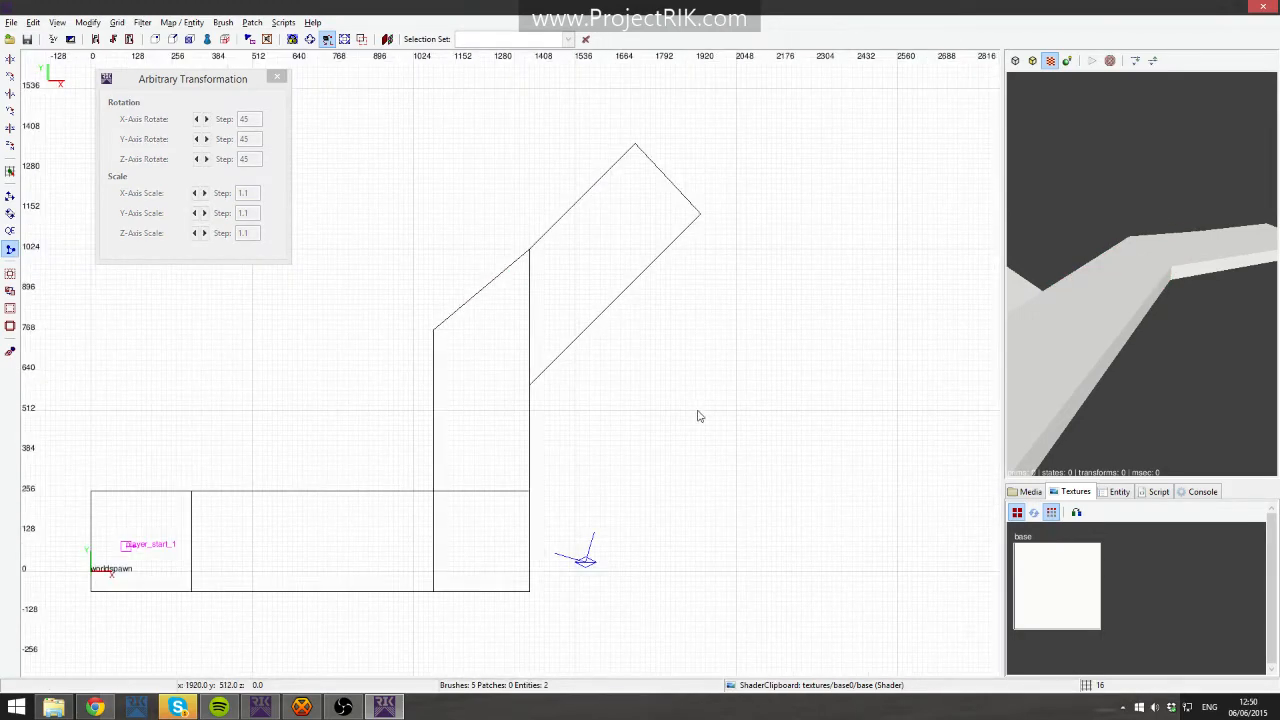
right_click_drag(726, 317, 703, 306)
left_click(380, 408, "shift")
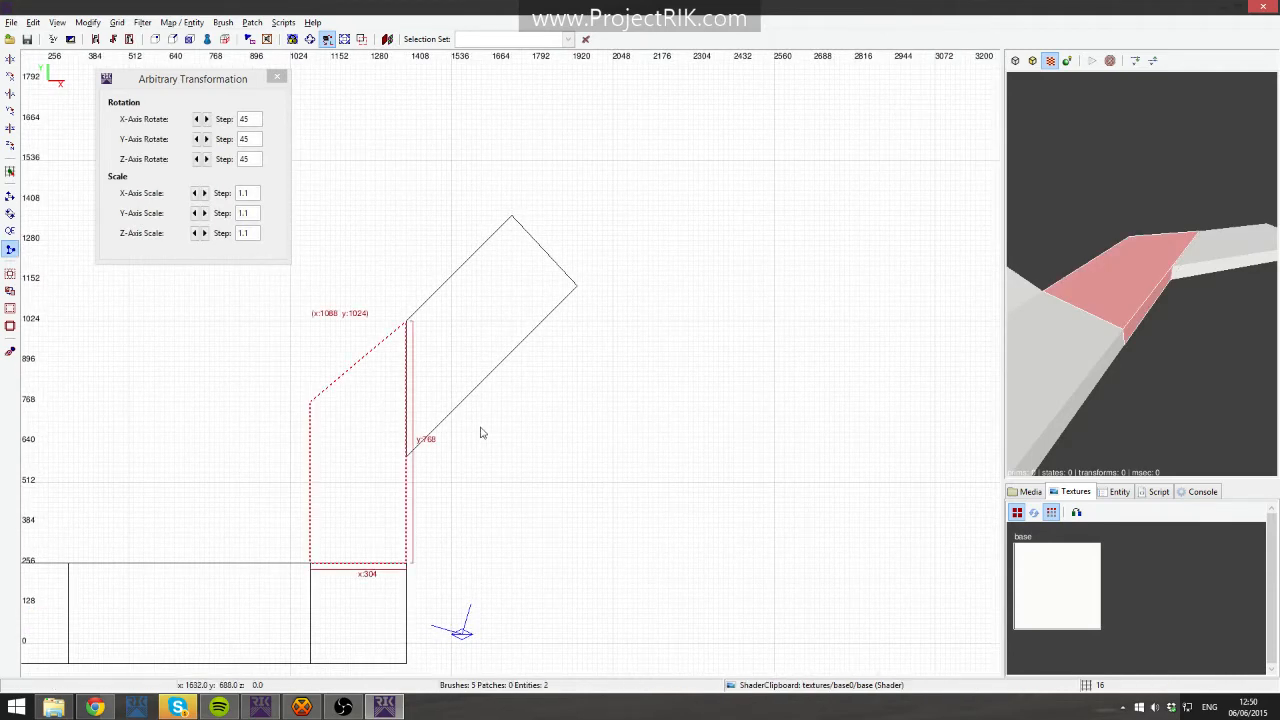
key("Escape")
right_click(1185, 263)
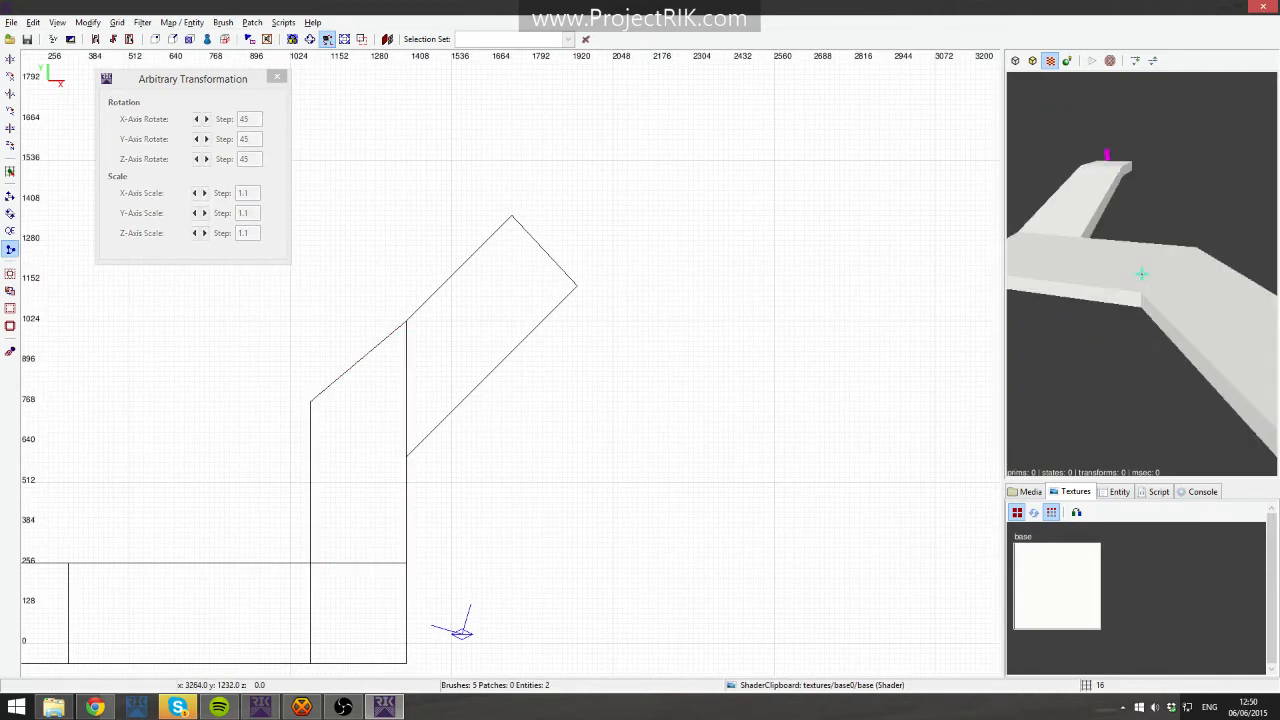
right_click(1183, 262)
right_click(1168, 278)
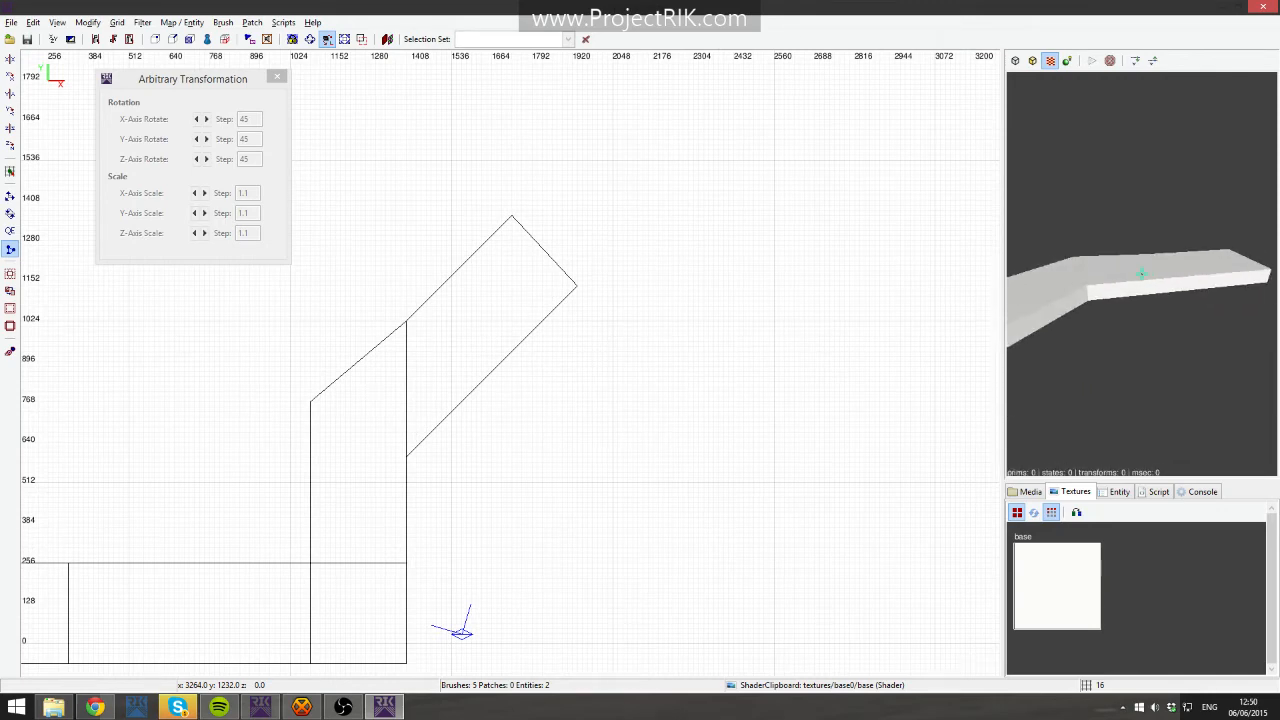
right_click(1168, 278)
right_click(1168, 280)
right_click(1168, 280)
right_click(1174, 281)
right_click(1174, 281)
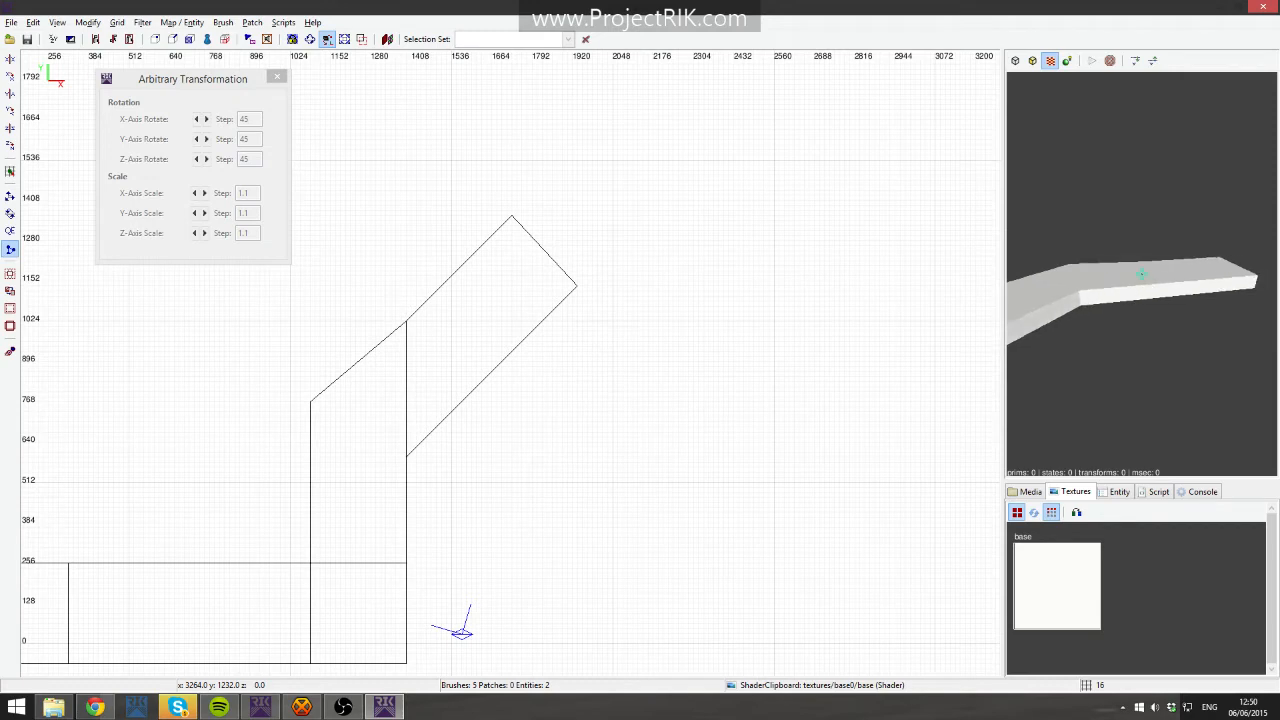
key("Right")
left_click(1071, 265, "shift")
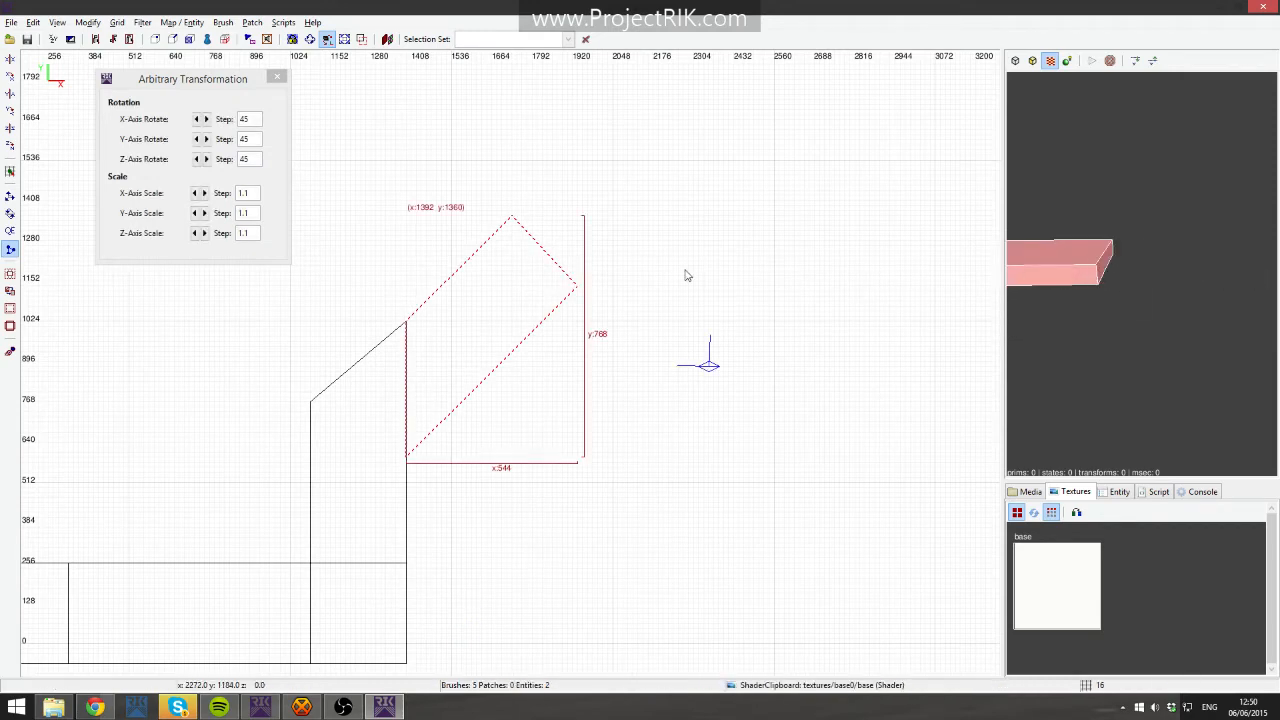
key("Escape")
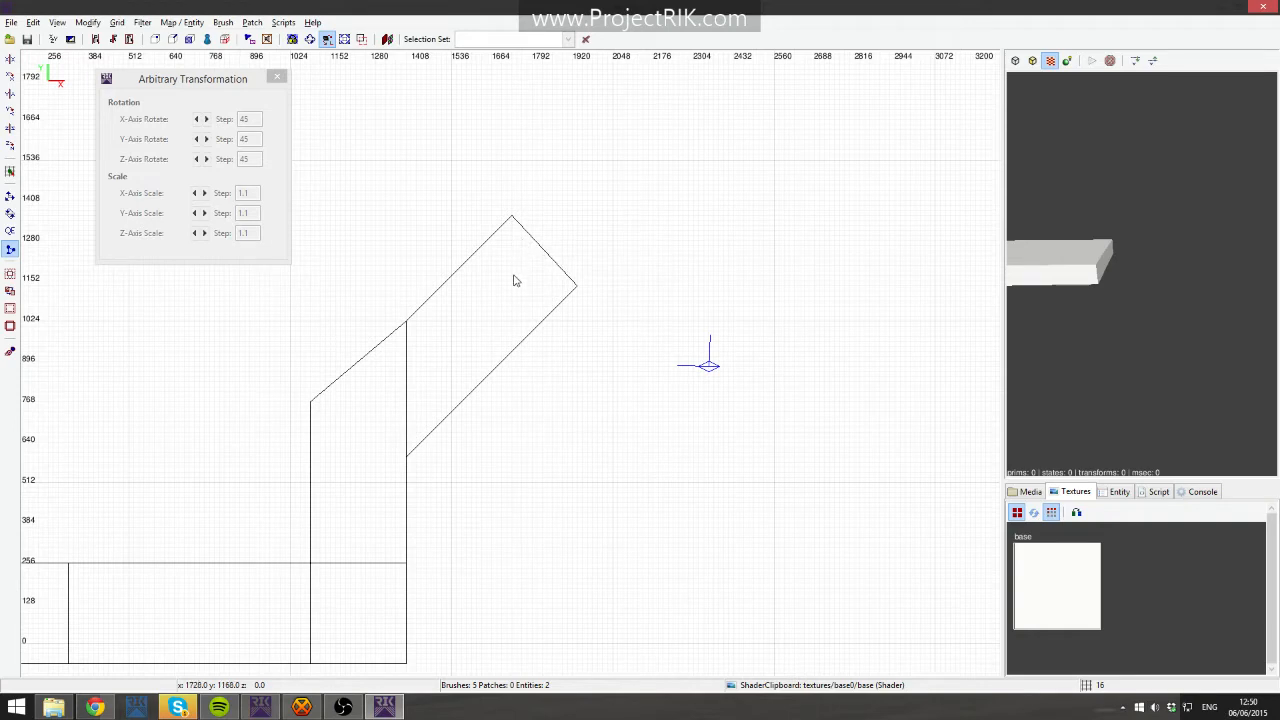
- Duplicate the angled slab and move the copy up and to the right to about x 1984, y 1568
right_click_drag(521, 251, 481, 299)
scroll(530, 271, "up", 2)
scroll(546, 273, "down", 3)
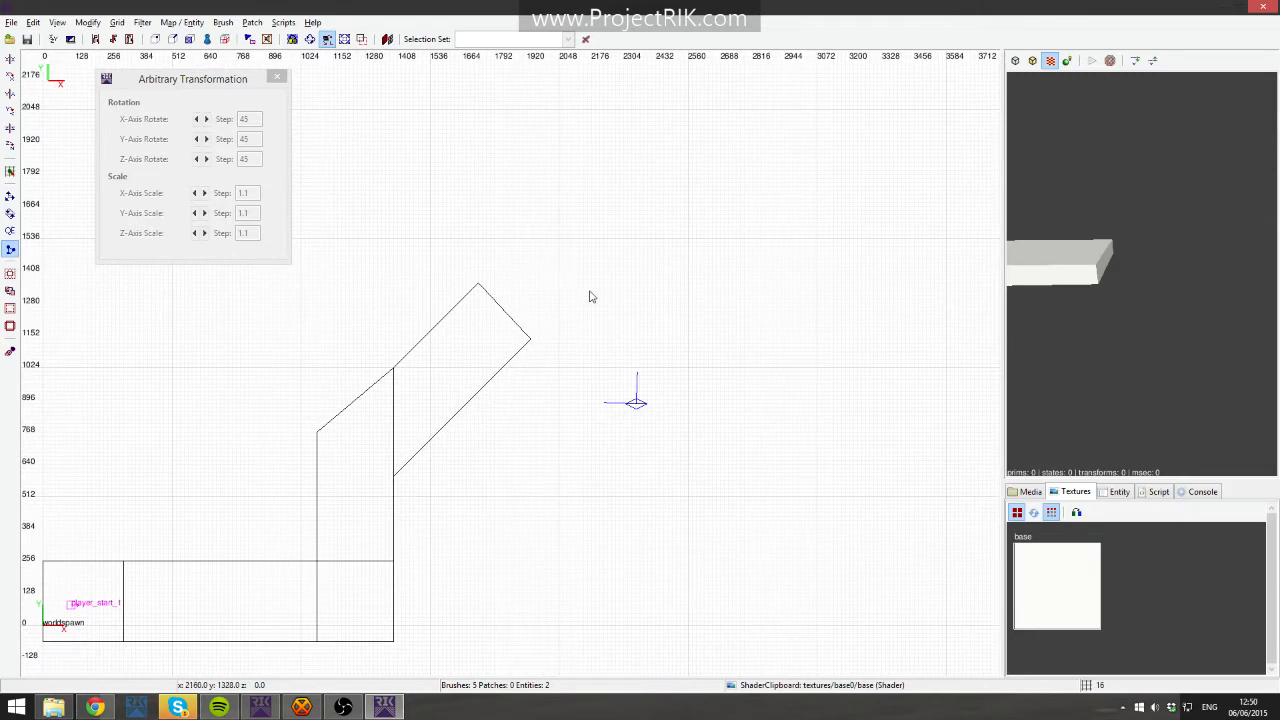
left_click_drag(459, 231, 576, 338)
key("BackSpace")
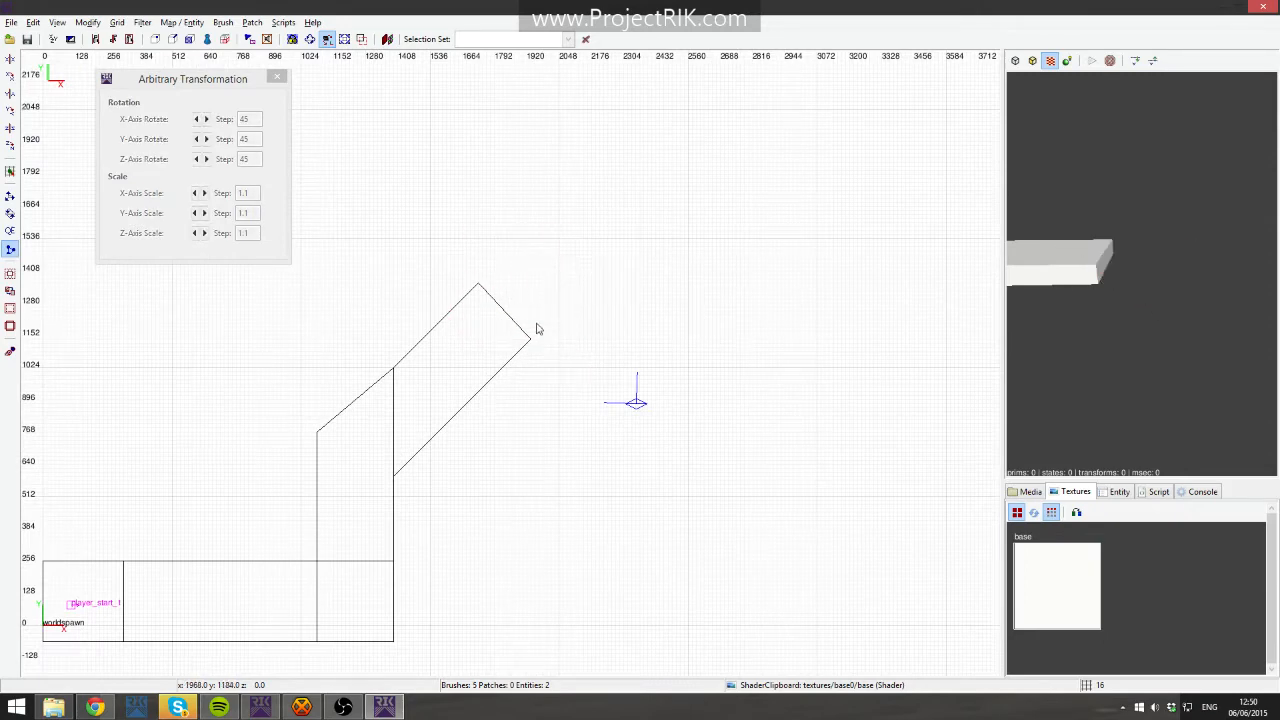
left_click(453, 364, "shift")
left_click(449, 363)
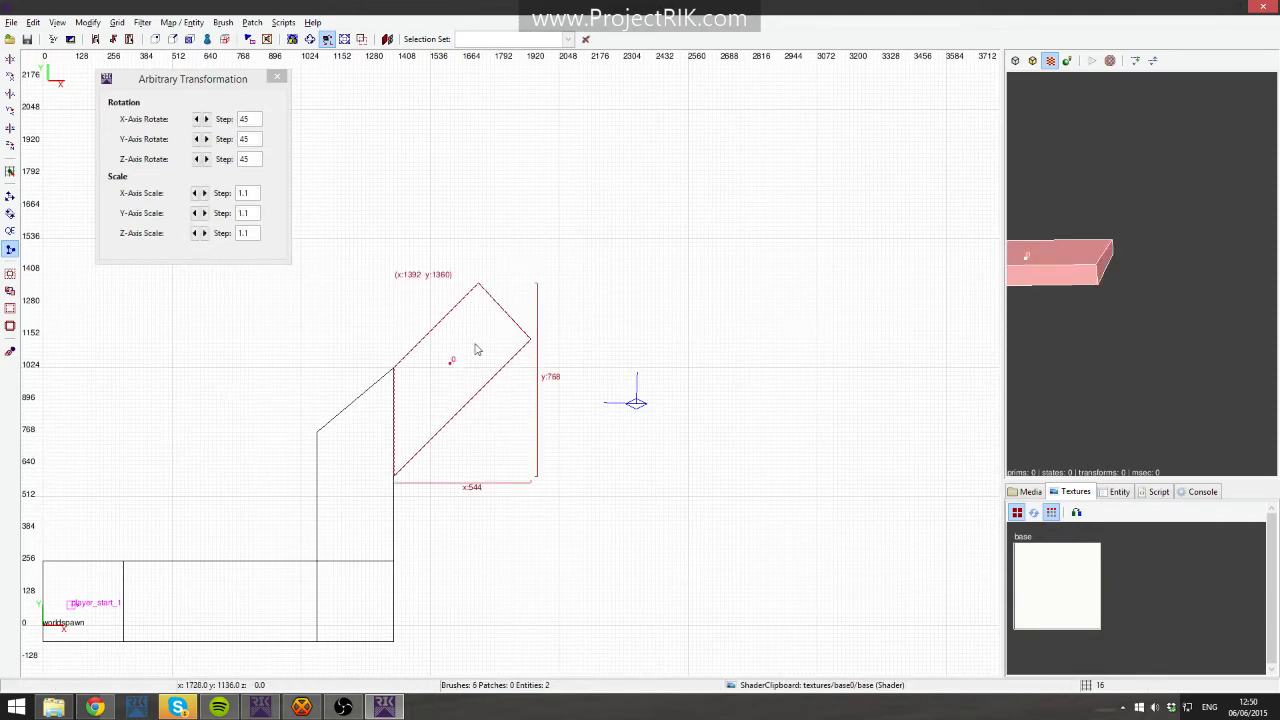
key("q")
mouse_move(458, 356)
left_mouse_down()
mouse_move(509, 314)
mouse_move(491, 306)
left_mouse_up()
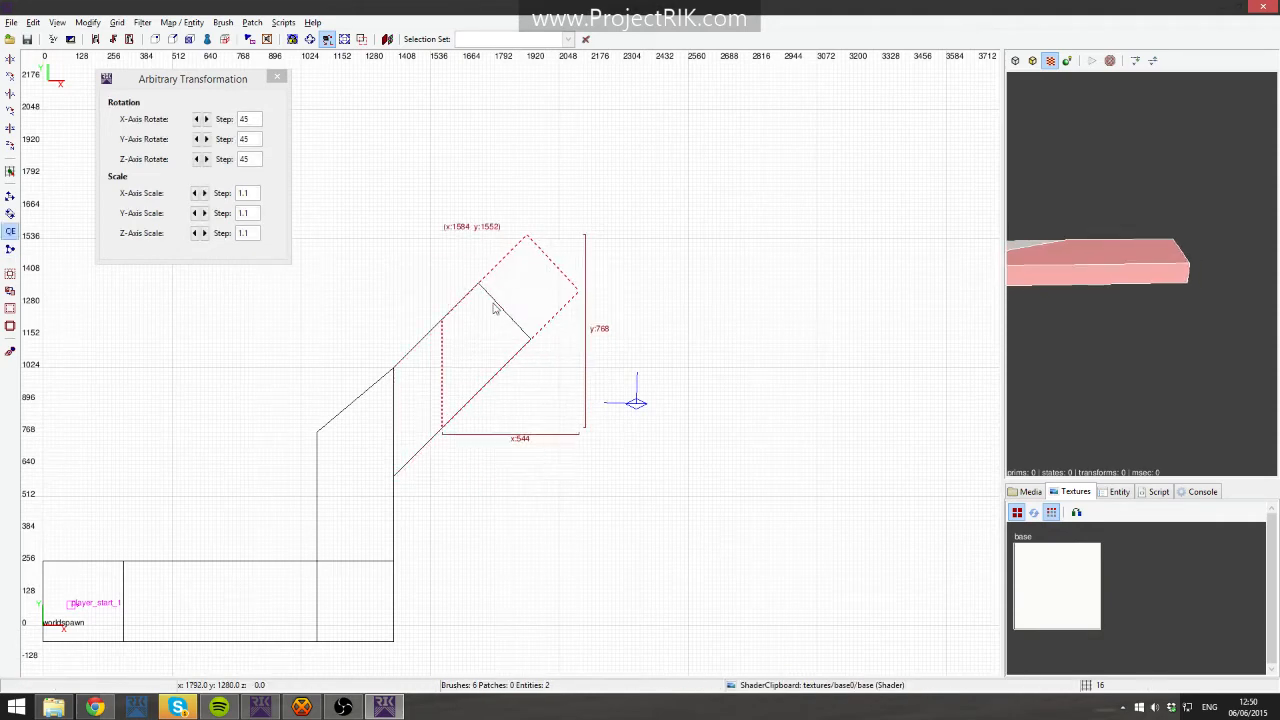
scroll(496, 330, "up", 2)
scroll(597, 300, "up", 2)
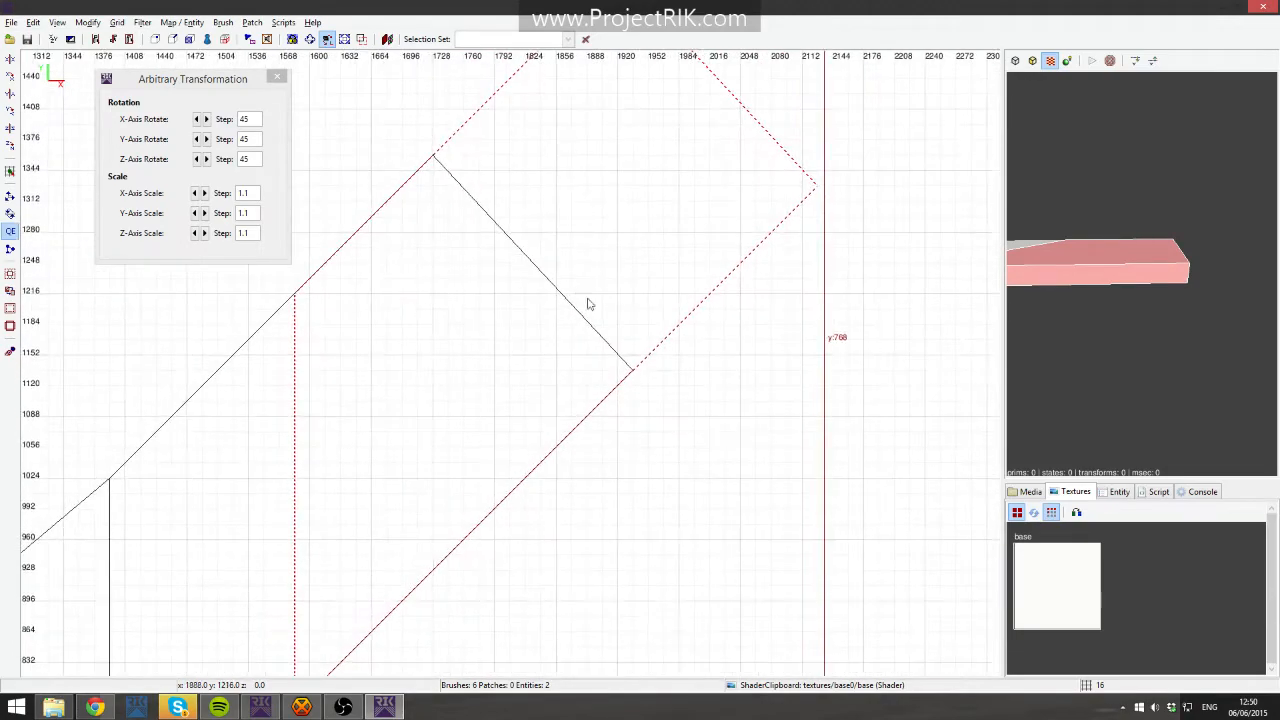
left_click_drag(524, 252, 966, 240)
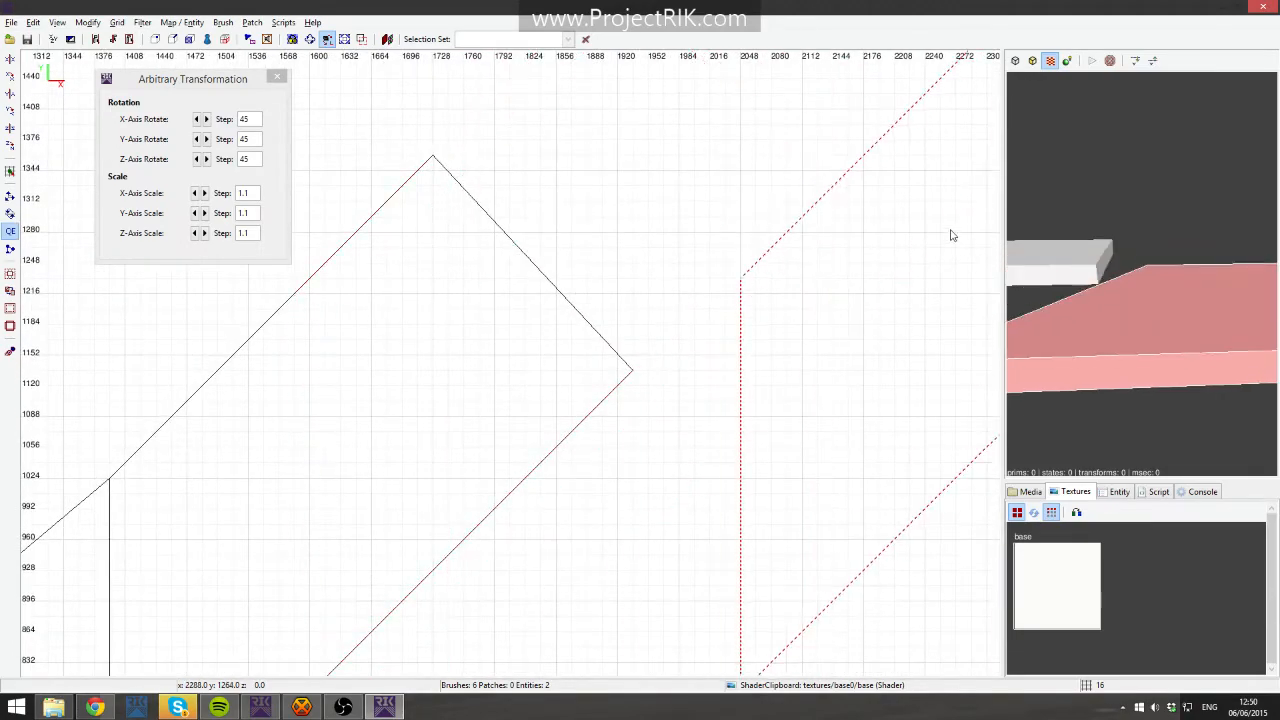
scroll(849, 271, "down", 4)
scroll(622, 308, "up", 2)
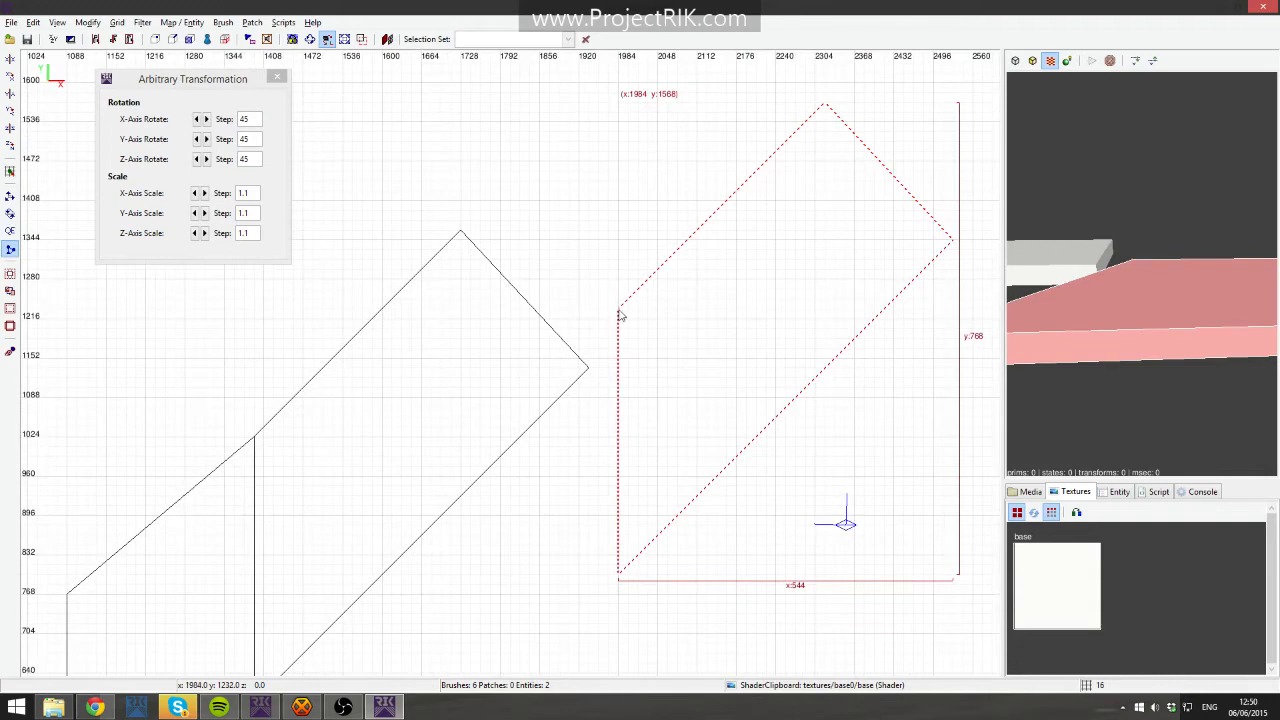
left_click(748, 453)
key("Return")
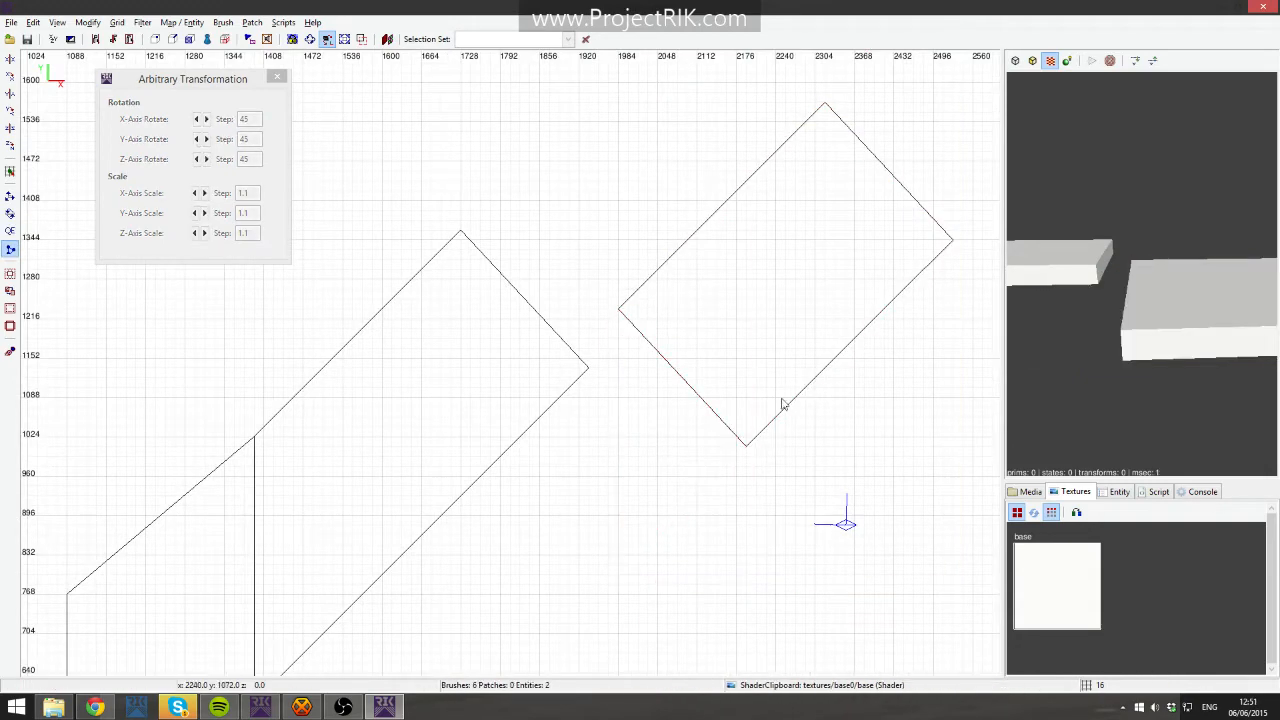
- Resize the copy into a small block about 278 by 294 units at the top end of the angled slab
left_click(794, 354, "shift")
left_click_drag(814, 329, 637, 251)
right_click_drag(673, 236, 480, 408)
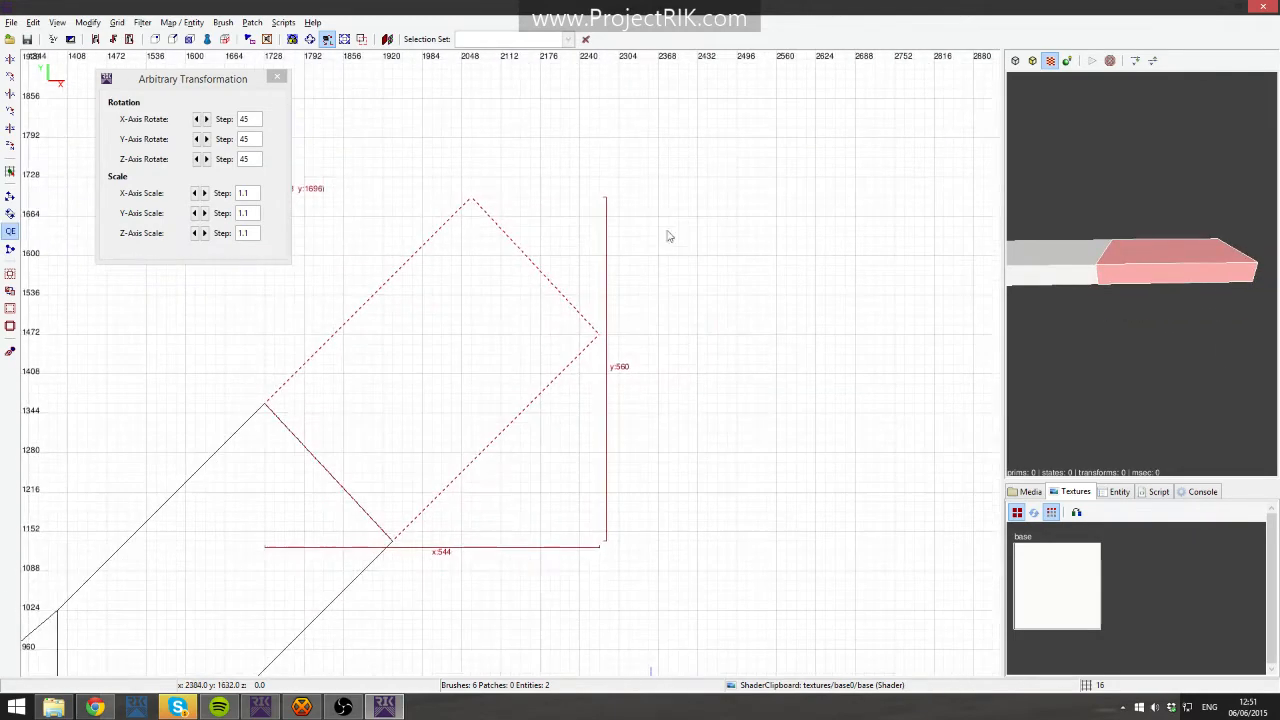
right_click_drag(493, 280, 530, 165)
right_click_drag(552, 231, 557, 274)
left_click_drag(686, 163, 488, 290)
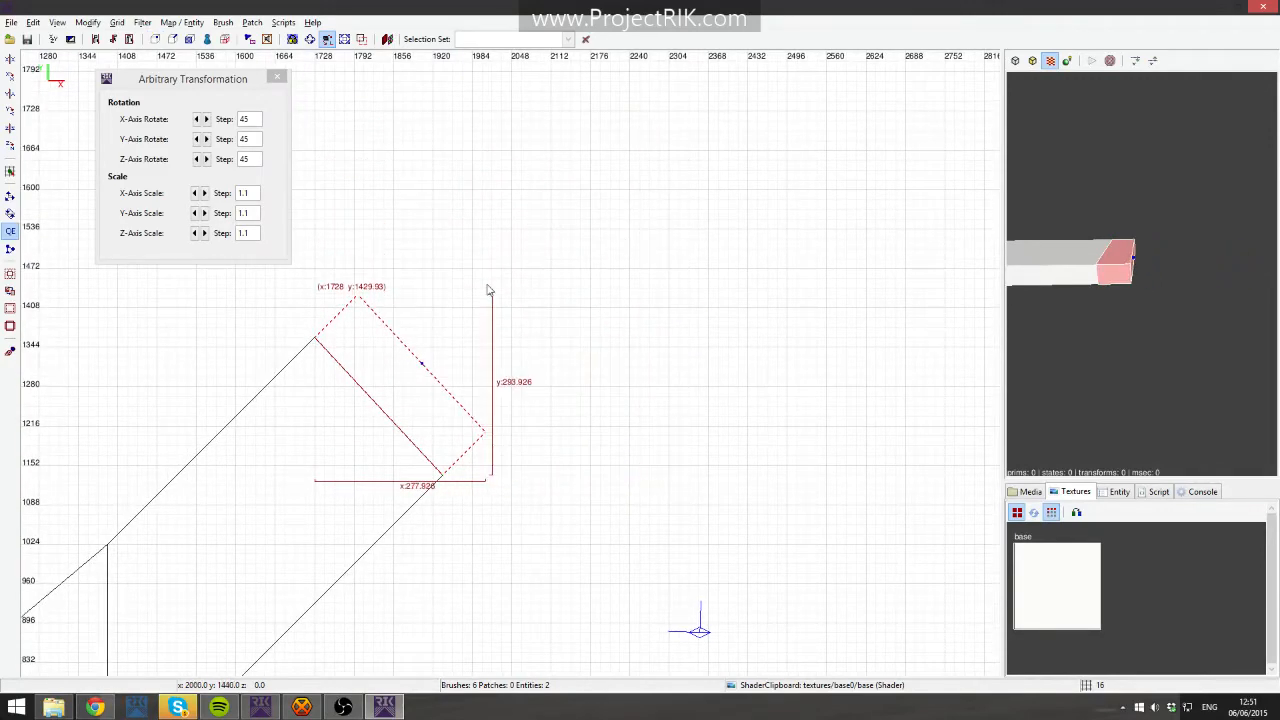
- Move the small block along X in the side view to about x 2016, away from the slab
key("ctrl+Tab")
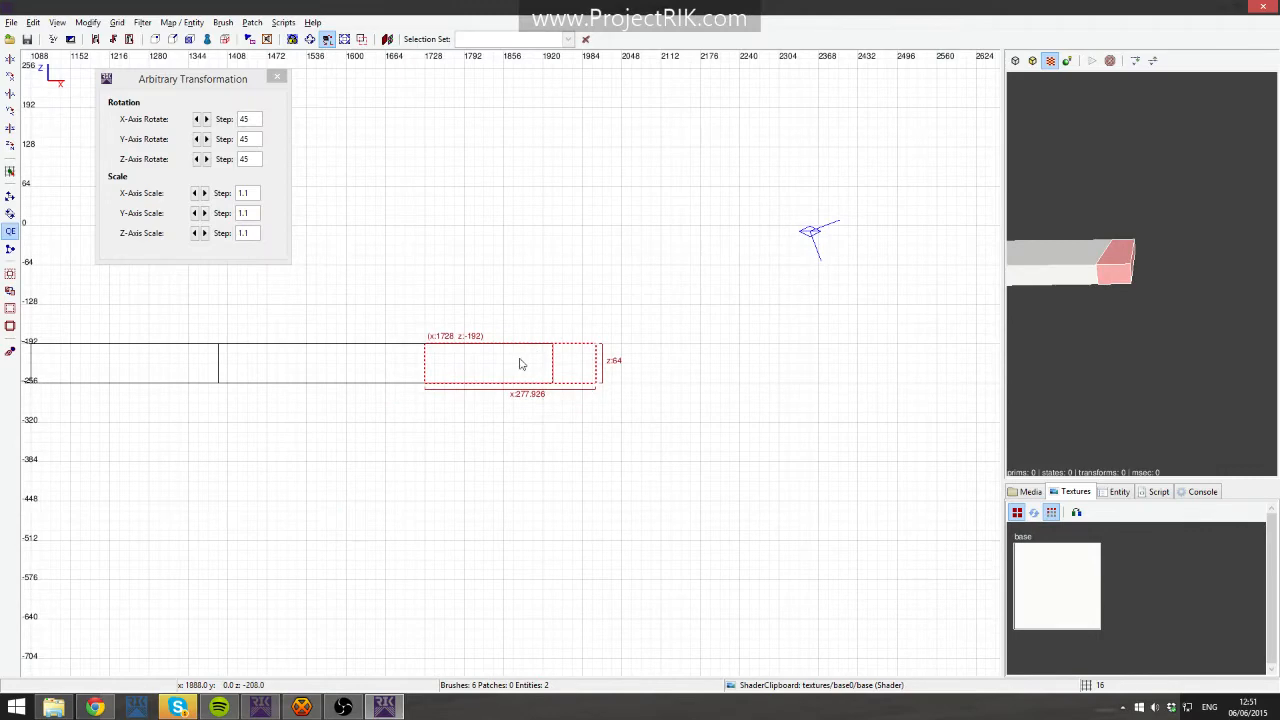
key("ctrl+Tab")
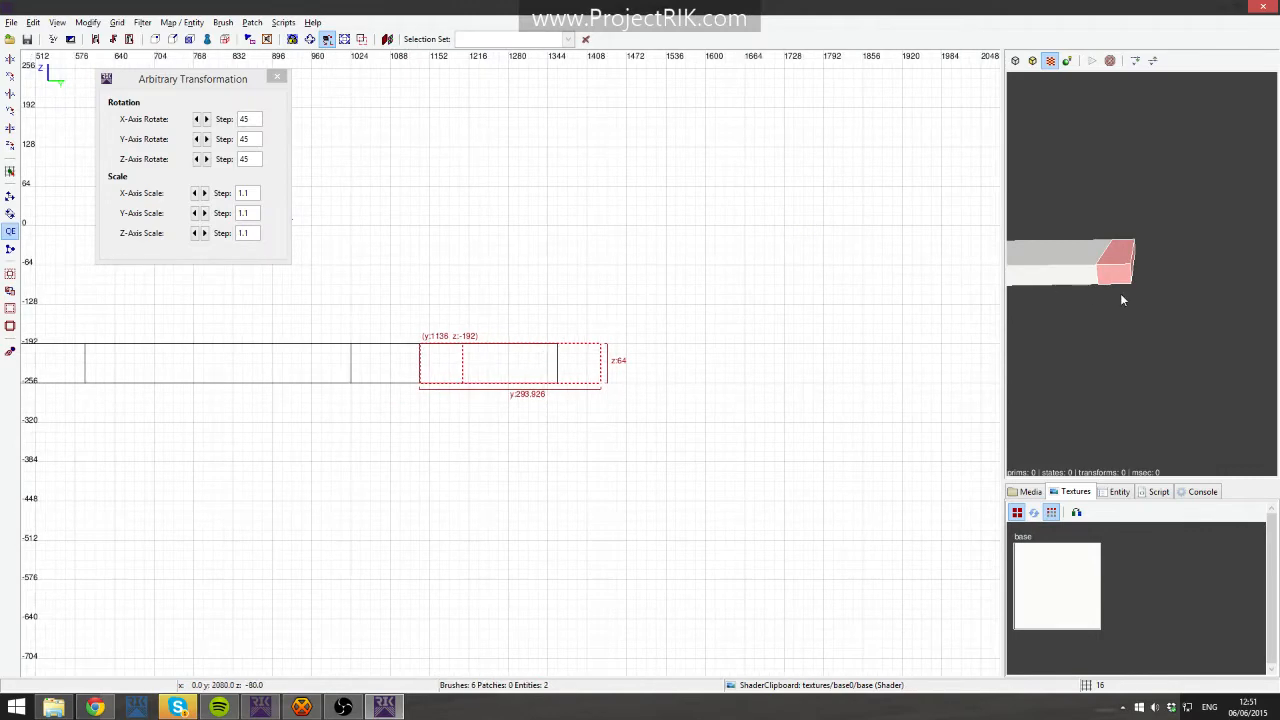
left_click_drag(507, 369, 686, 367)
key("ctrl+z")
key("ctrl+Tab")
key("ctrl+Tab")
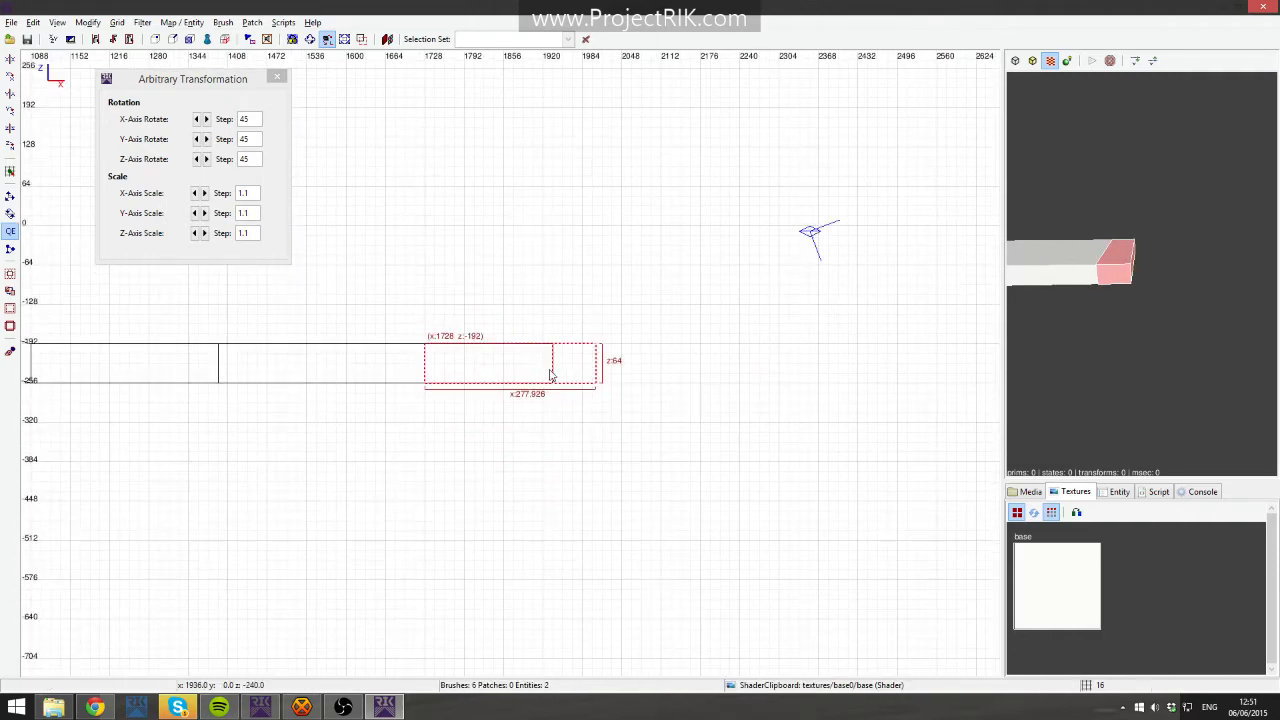
left_click_drag(512, 377, 690, 380)
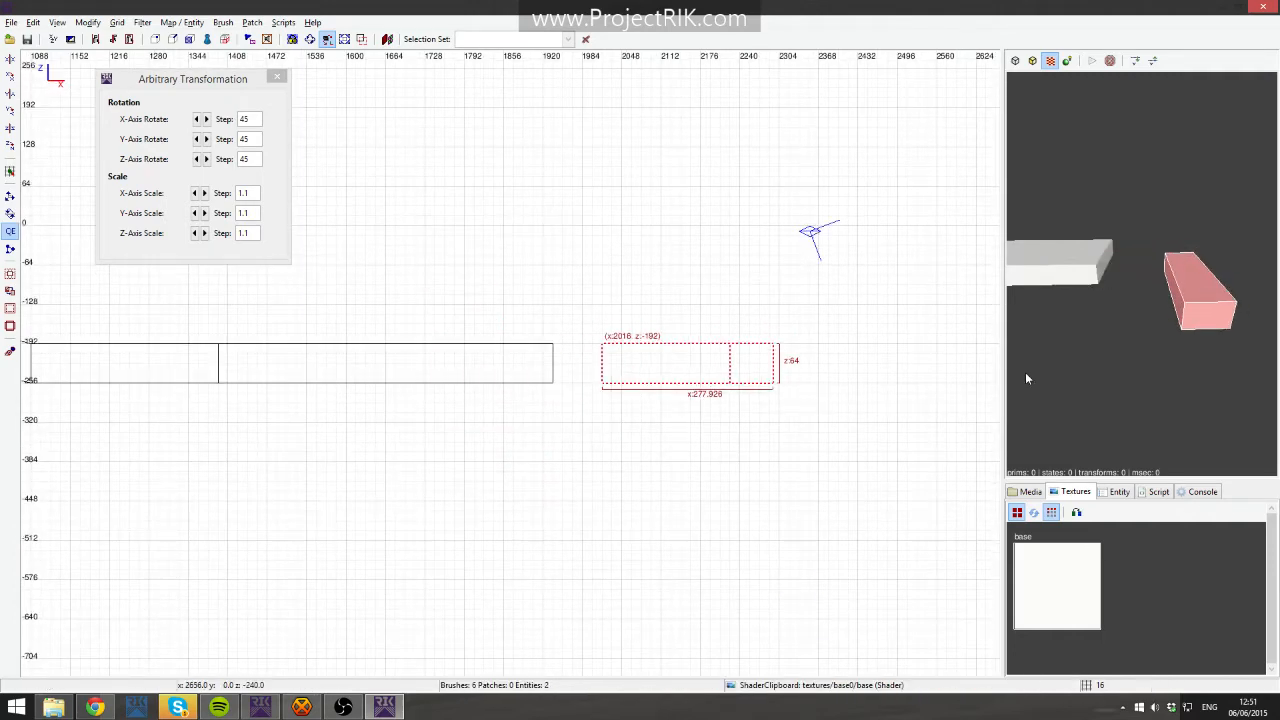
key("v")
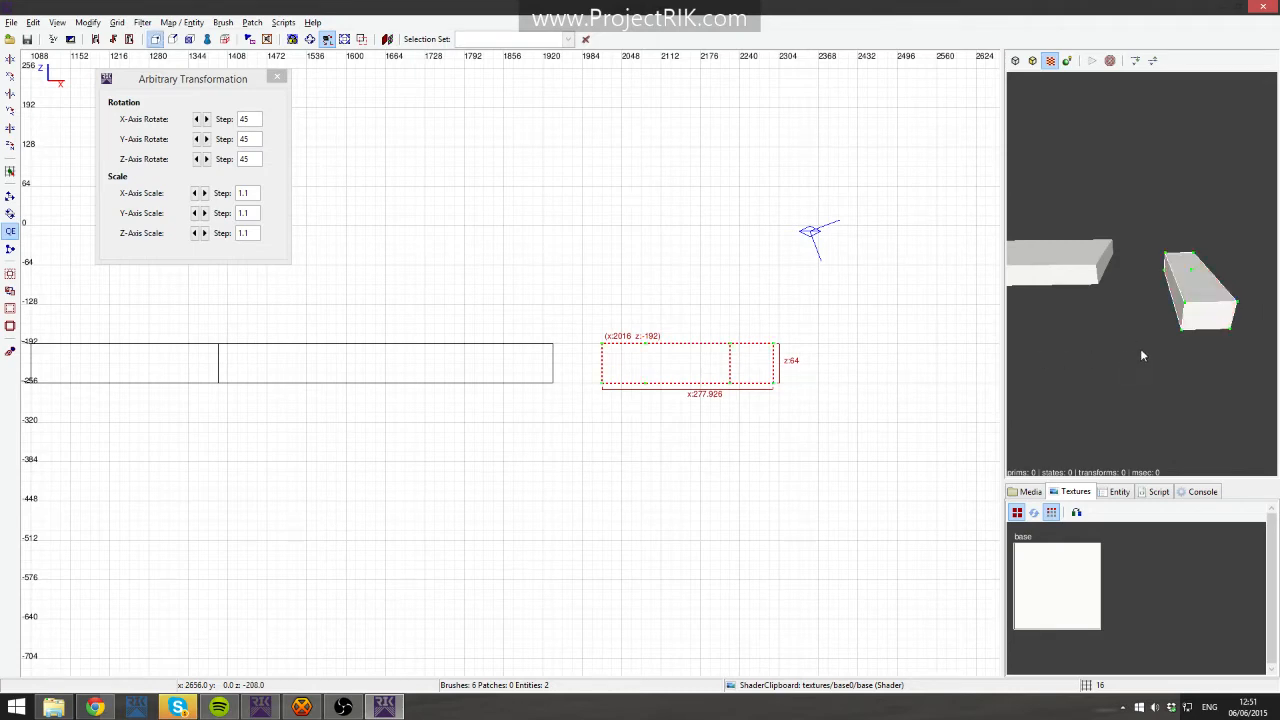
left_click_drag(757, 325, 800, 415)
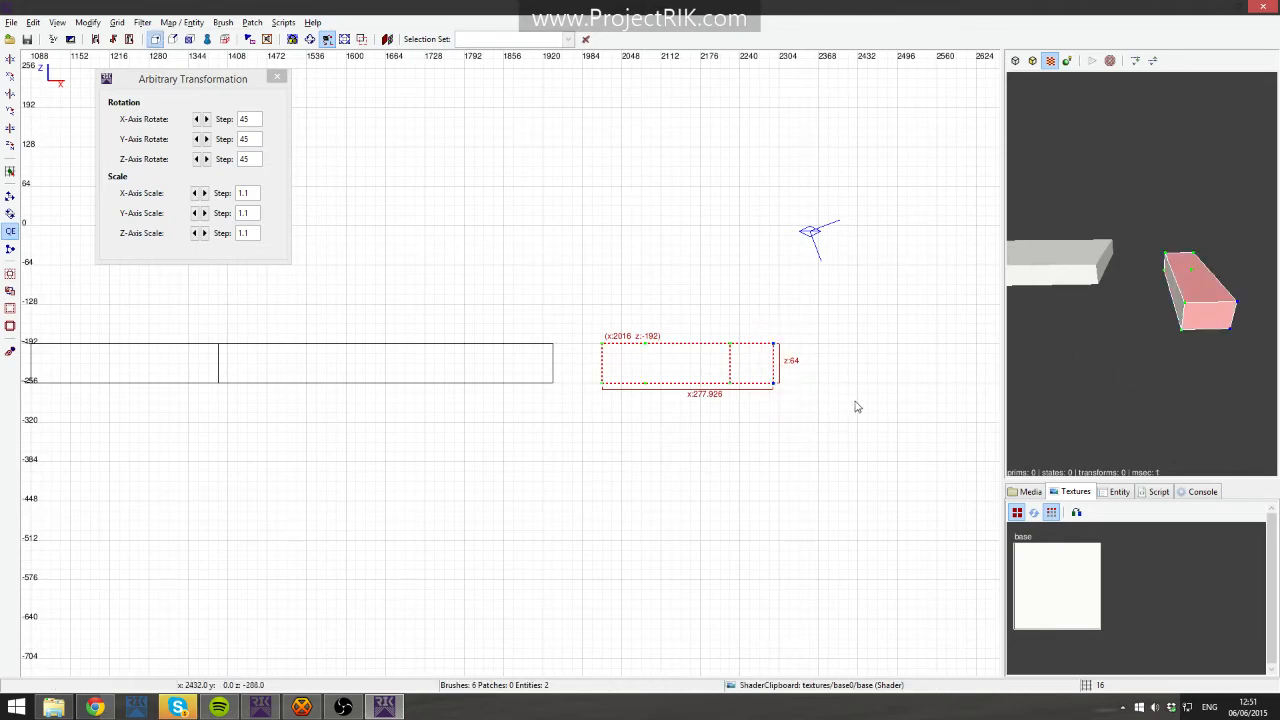
left_click(857, 407)
left_click_drag(714, 308, 810, 425)
left_click(792, 408)
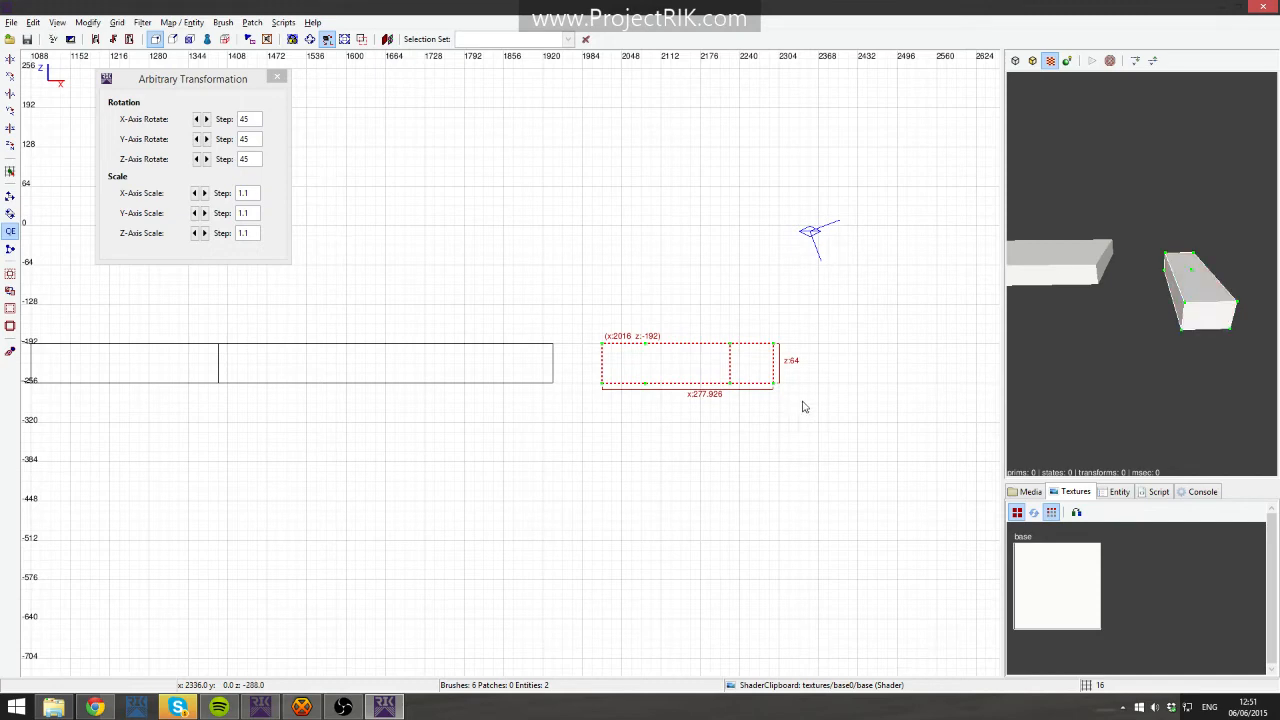
key("v")
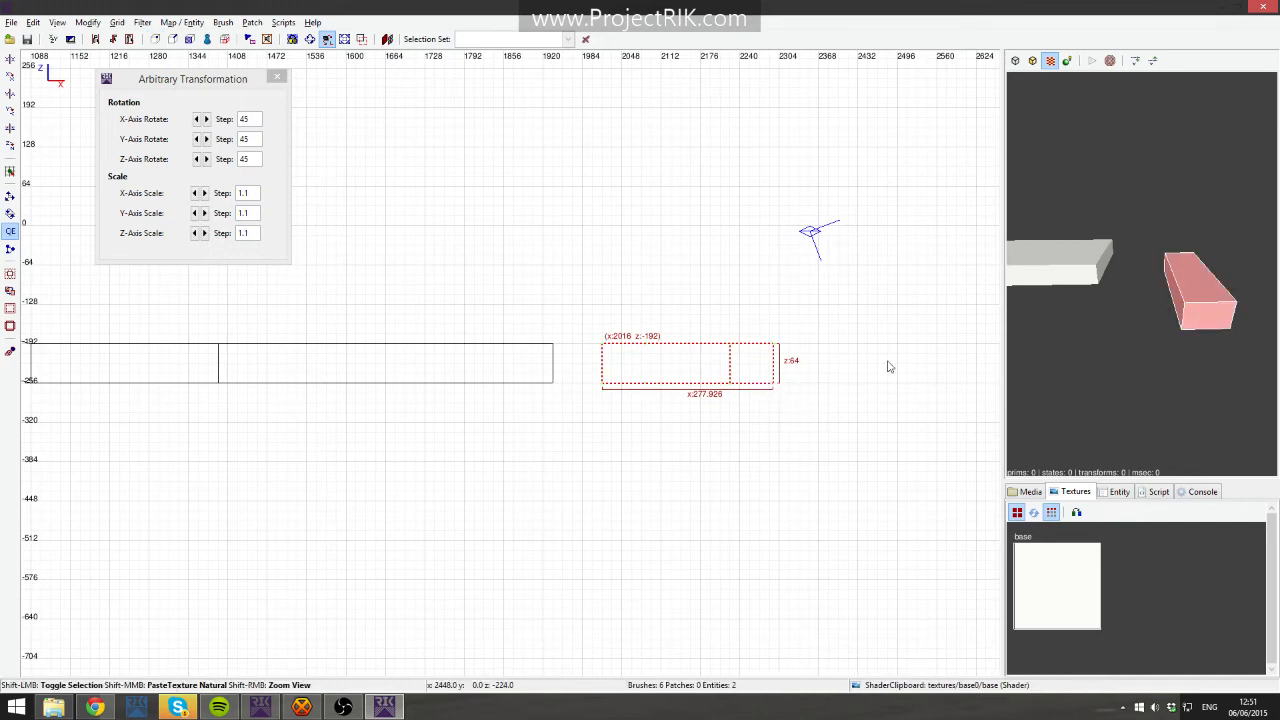
left_click(1195, 305, "shift")
left_click(1203, 307, "shift")
key("ctrl+Tab")
key("ctrl+Tab")
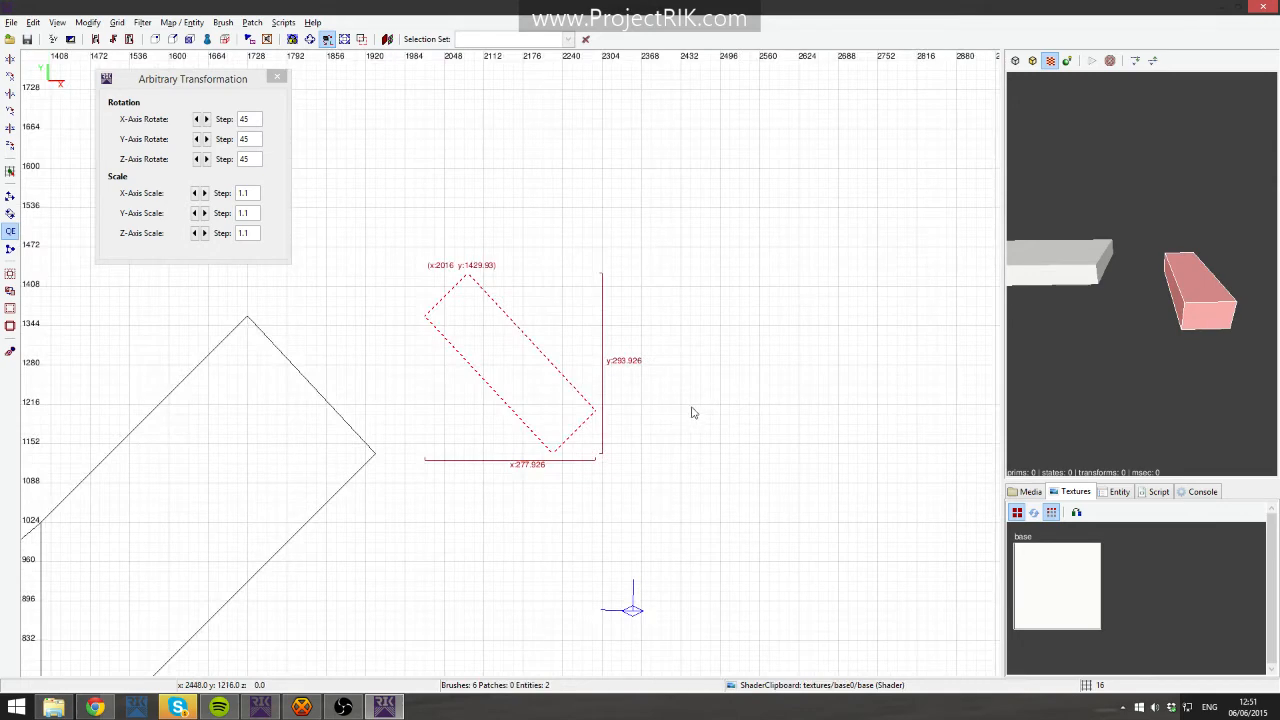
- Select the vertices along one side of the block in vertex mode and raise them 48 units to slope its top
key("v")
left_click_drag(428, 232, 482, 288, "shift")
left_click_drag(569, 371, 618, 438, "shift")
key("ctrl+Tab")
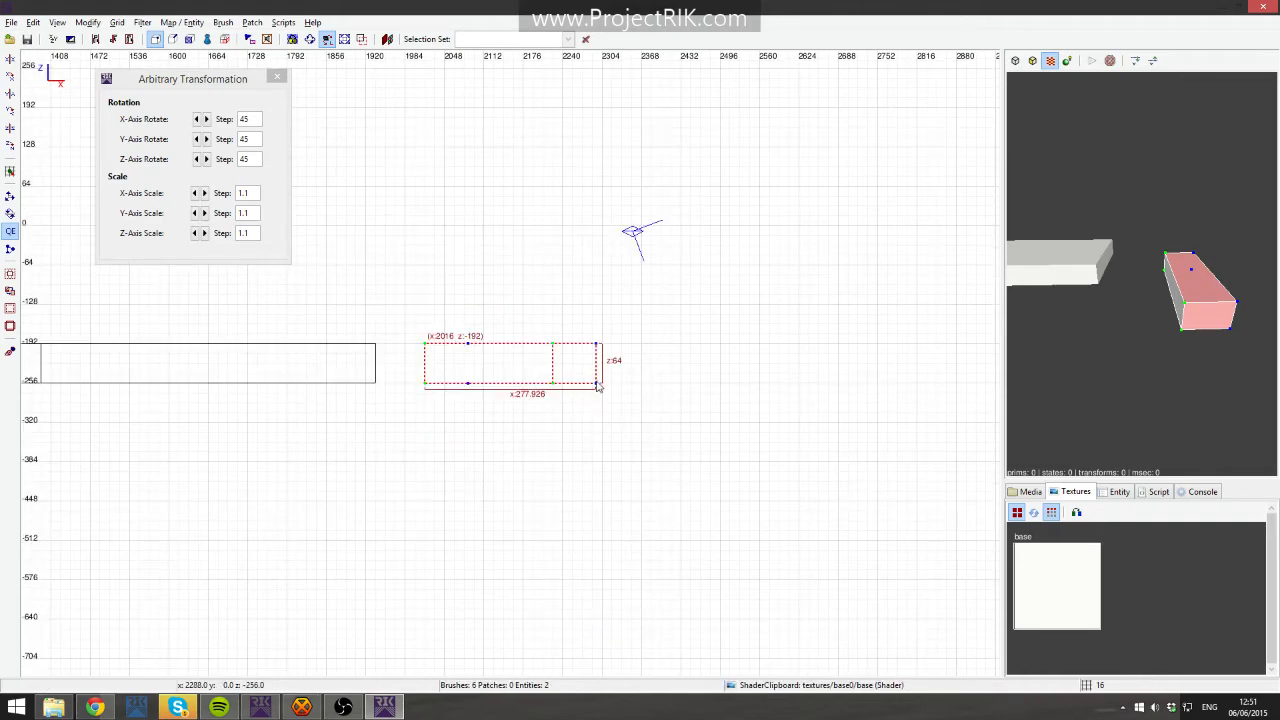
key("ctrl+Tab")
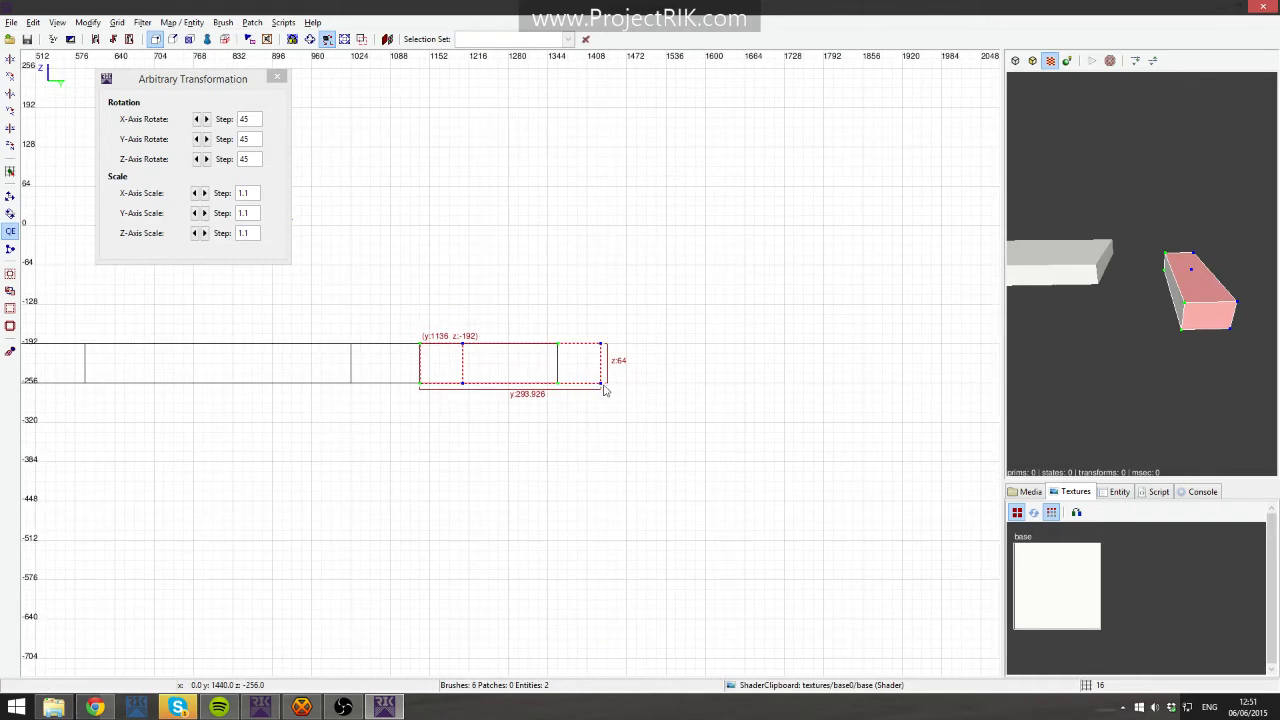
left_click_drag(603, 389, 603, 366)
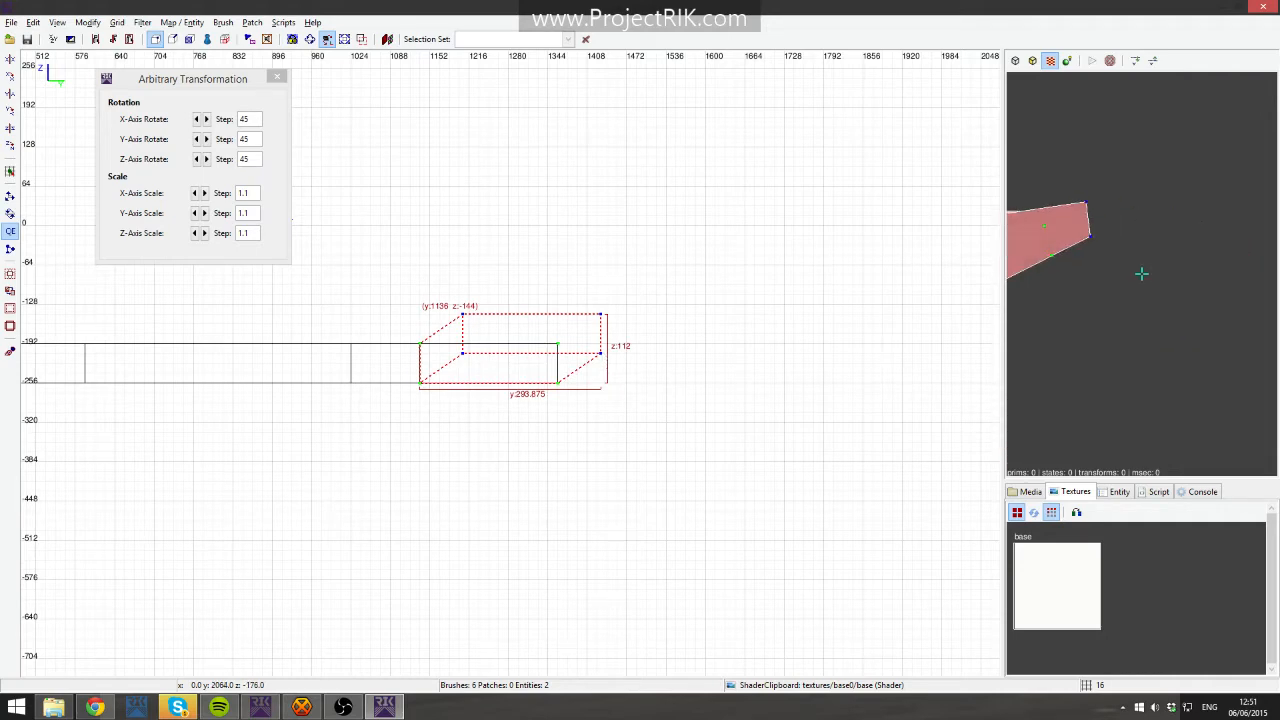
right_click(1178, 317)
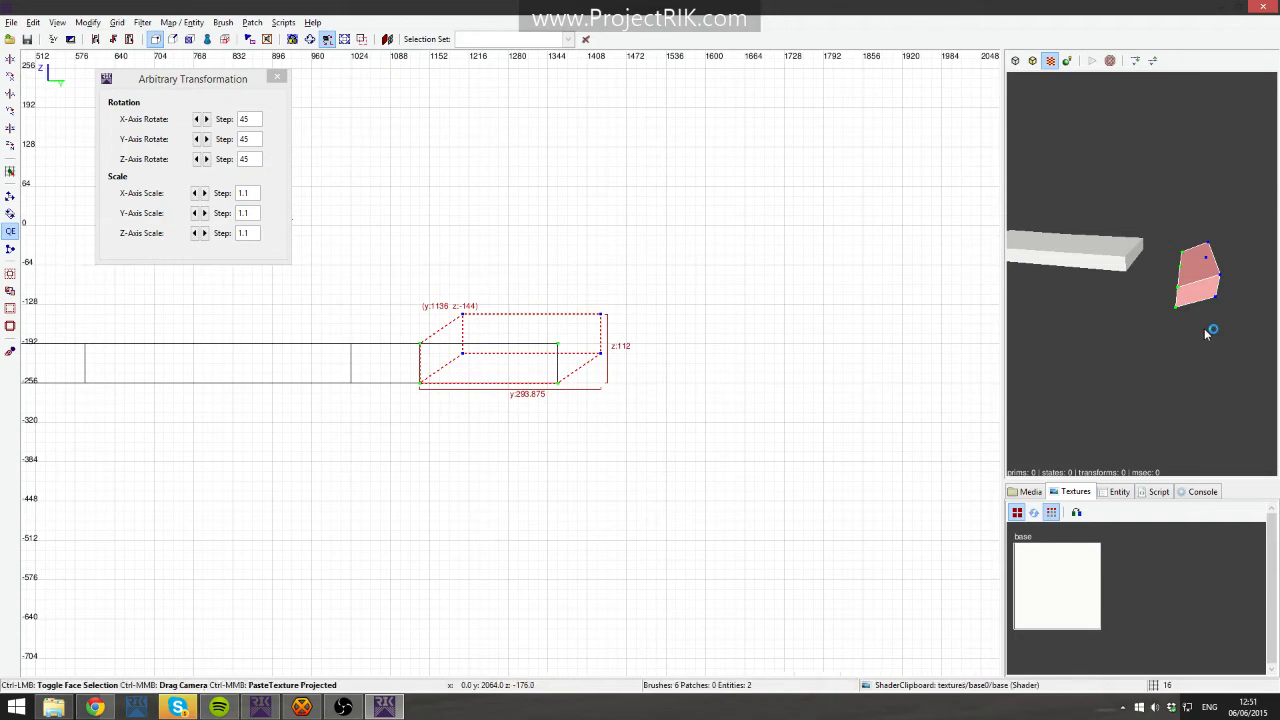
- Delete the small block and the angled slab
key("ctrl+Tab")
right_click_drag(712, 408, 789, 403)
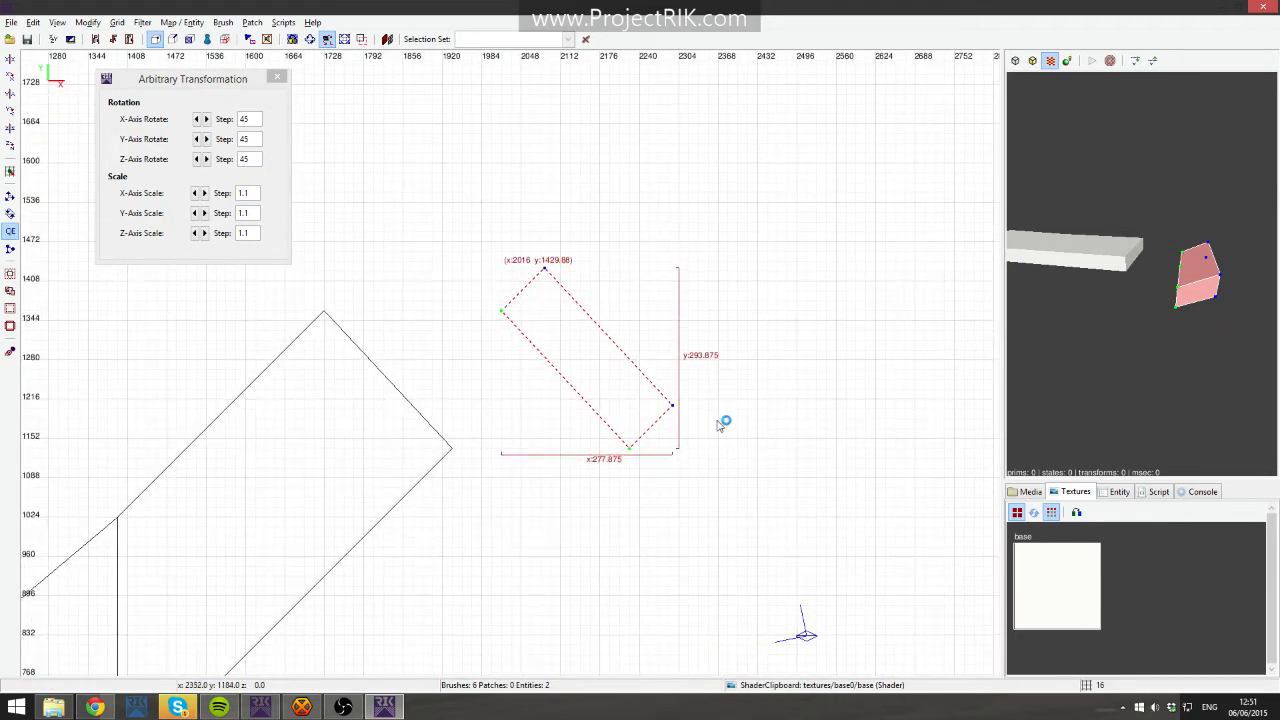
key("Escape")
mouse_move(624, 414)
left_mouse_down()
mouse_move(429, 409)
mouse_move(451, 420)
left_mouse_up()
scroll(451, 420, "down", 3)
right_click_drag(394, 574, 497, 431)
key("BackSpace")
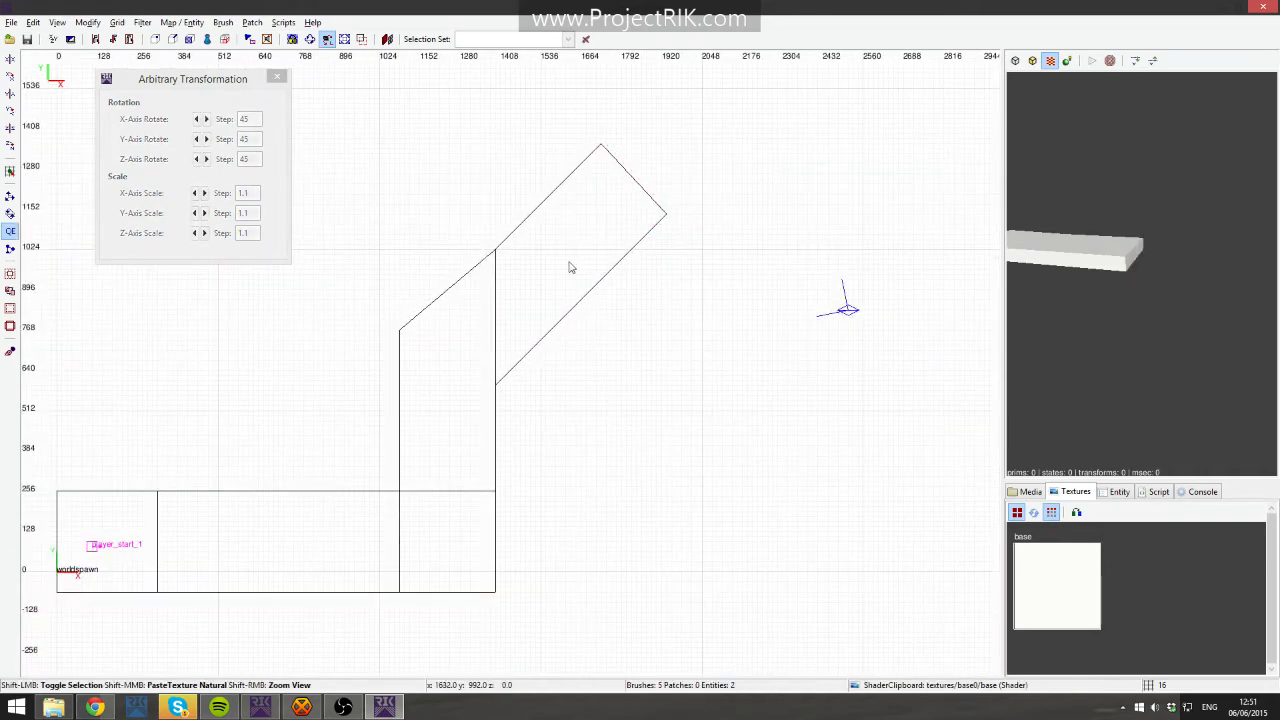
left_click(571, 267, "shift")
key("BackSpace")
- Undo the deletions, the small block's edits and the strip's diagonal clip
key("ctrl+z")
key("ctrl+z")
key("ctrl+z")
key("ctrl+z")
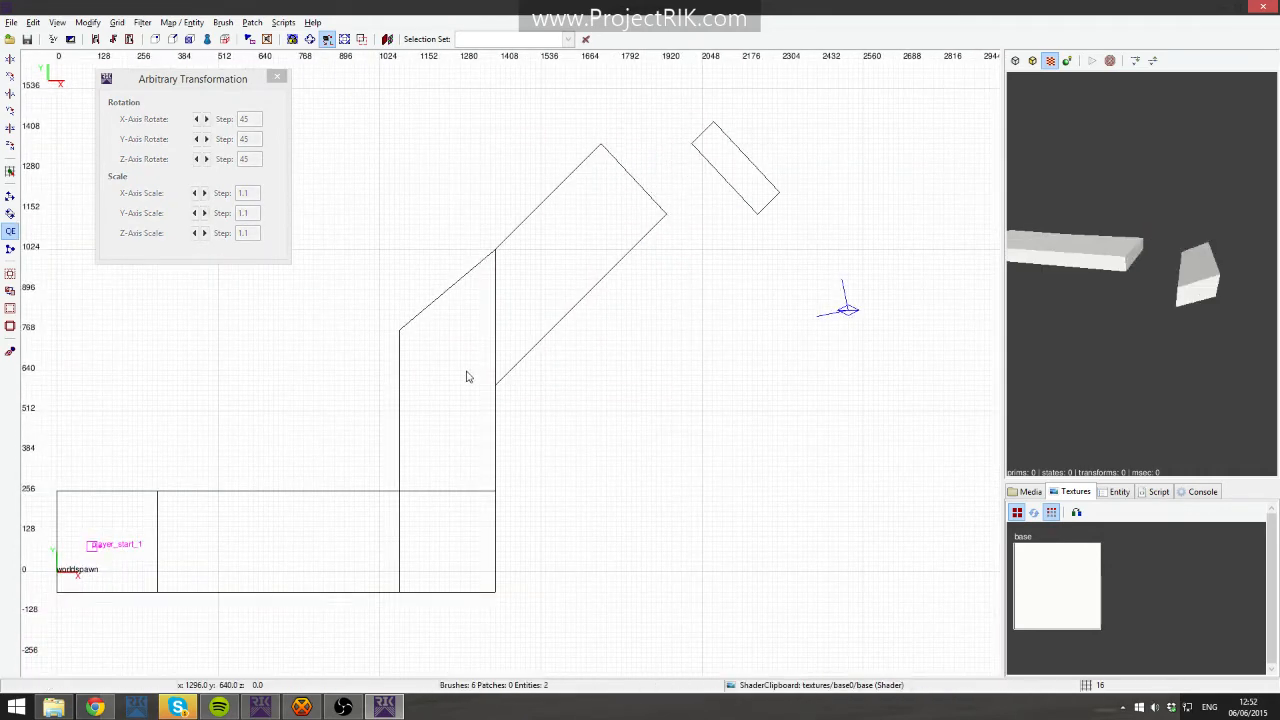
key("ctrl+z")
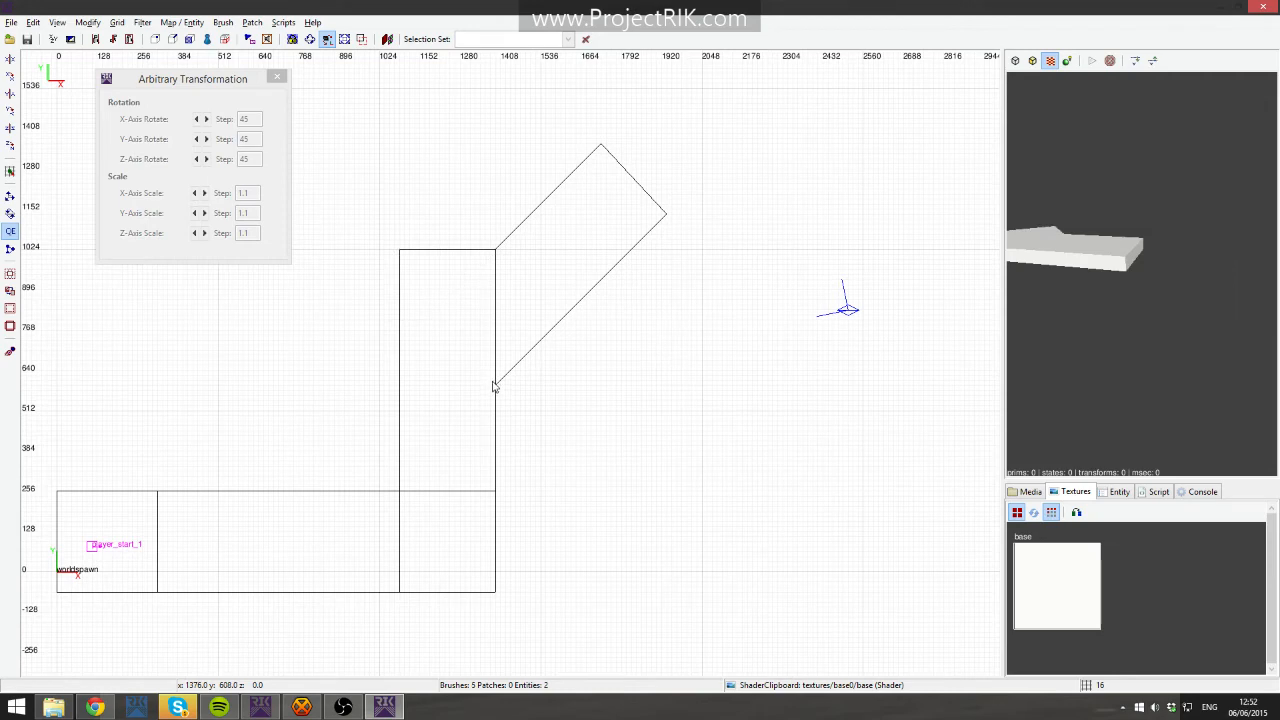
key("ctrl+z")
key("ctrl+z")
- Delete the angled slab beside the vertical strip
left_click(598, 354, "shift")
key("BackSpace")
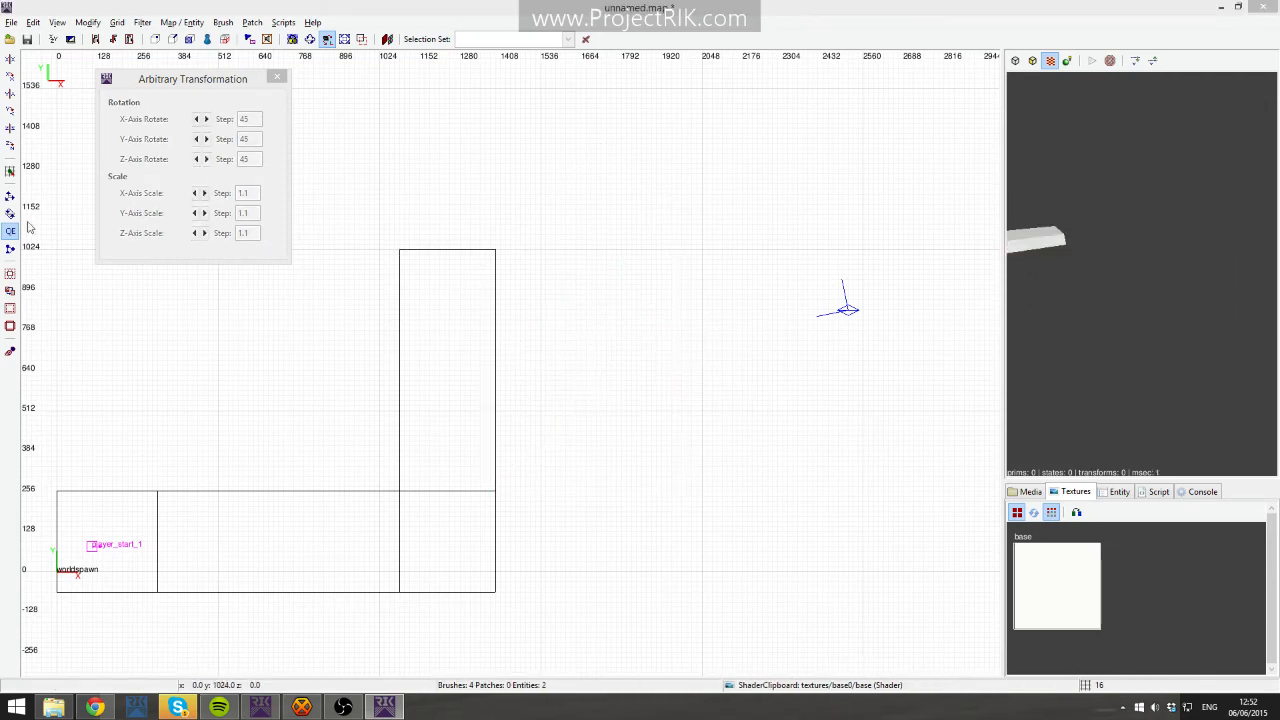
- Select the vertical strip
left_click(445, 271, "shift")
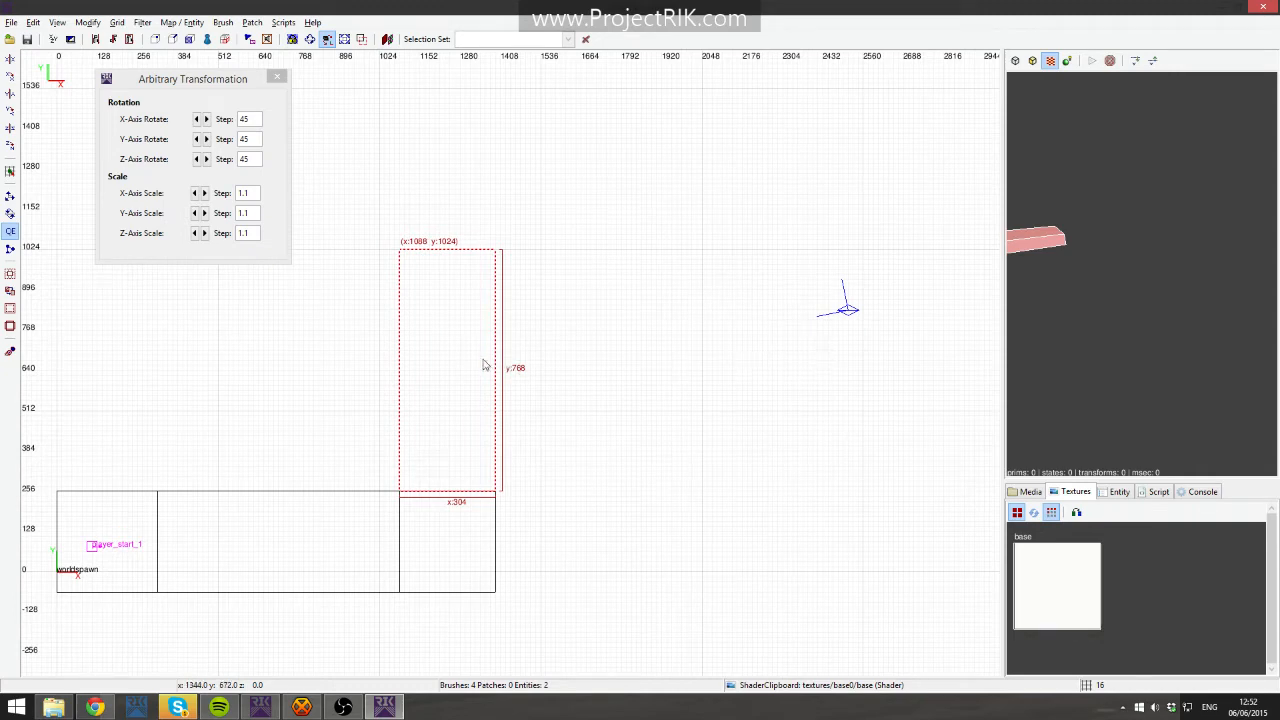
- Duplicate the vertical strip, rotate the copy 90 degrees and snap it against the strip's top end at x 1392, y 1024
key("space")
mouse_move(457, 363)
left_mouse_down()
mouse_move(691, 351)
mouse_move(632, 330)
left_mouse_up()
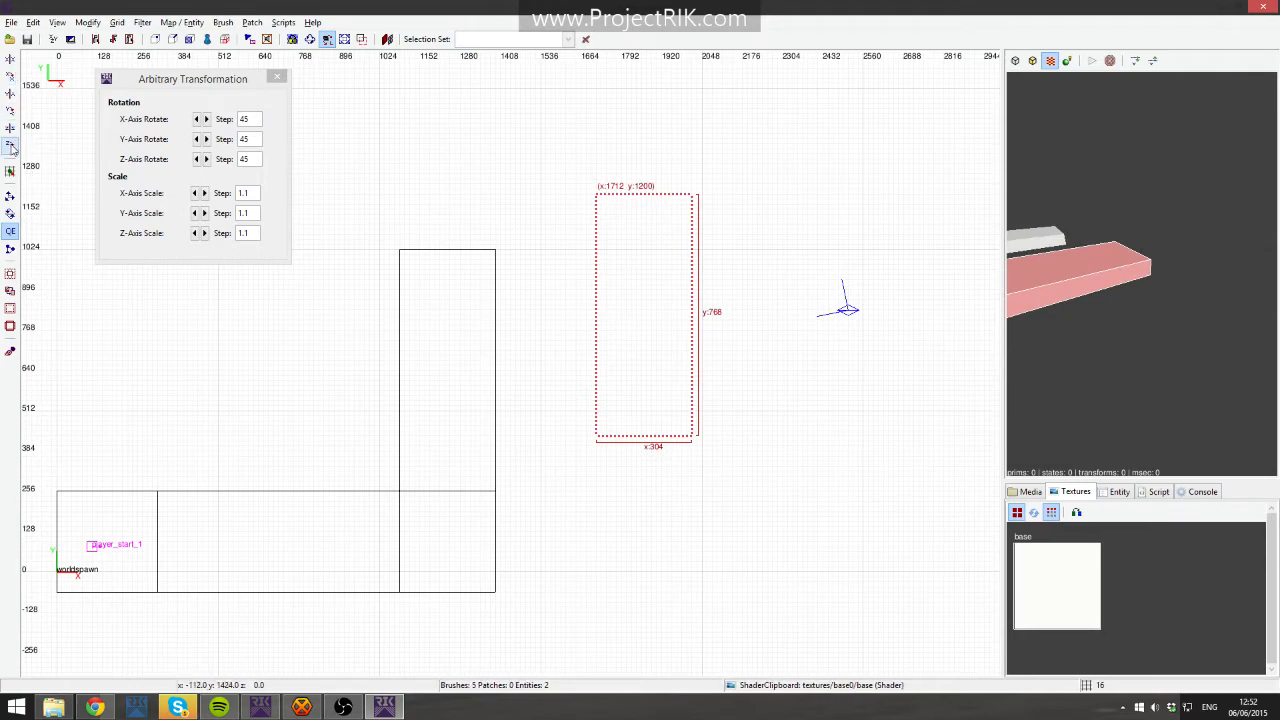
left_click(10, 146)
mouse_move(582, 303)
left_mouse_down()
mouse_move(534, 286)
mouse_move(561, 293)
mouse_move(551, 289)
left_mouse_up()
scroll(563, 289, "up", 6)
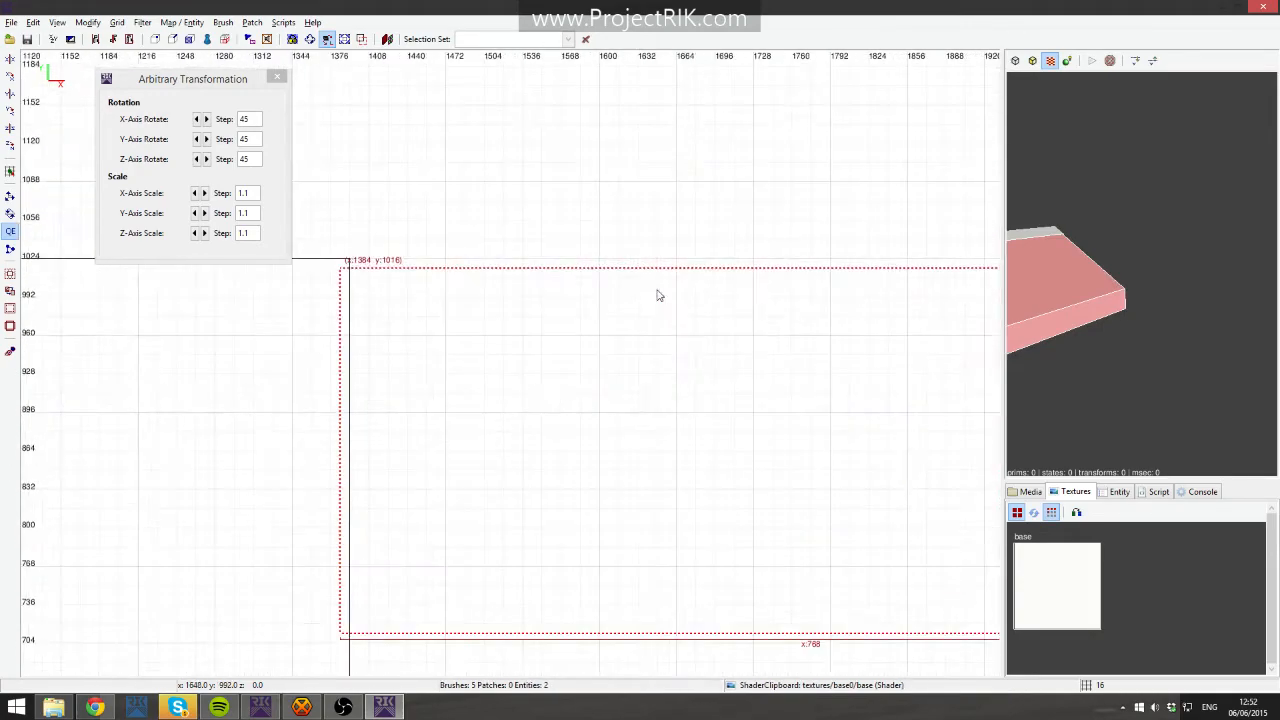
left_click_drag(560, 346, 589, 356)
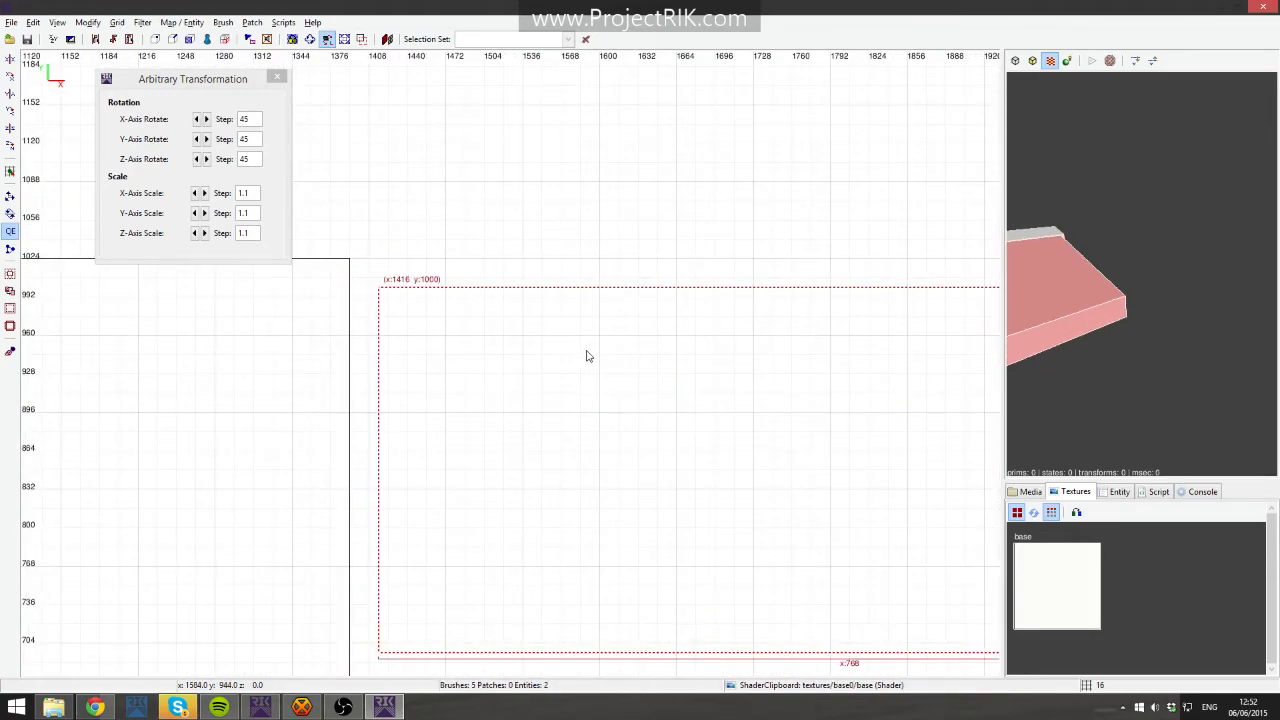
key("bracketleft")
mouse_move(571, 349)
left_mouse_down()
mouse_move(543, 346)
mouse_move(549, 323)
mouse_move(538, 324)
left_mouse_up()
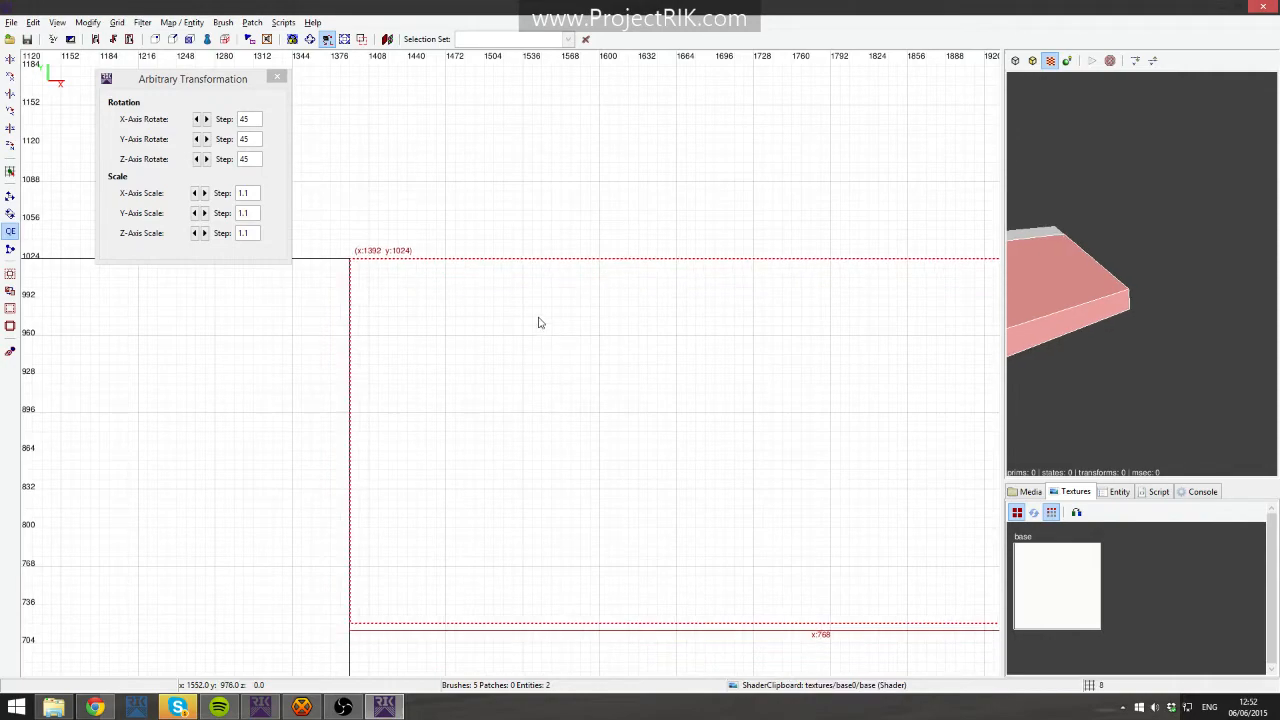
scroll(543, 325, "down", 5)
key("bracketright")
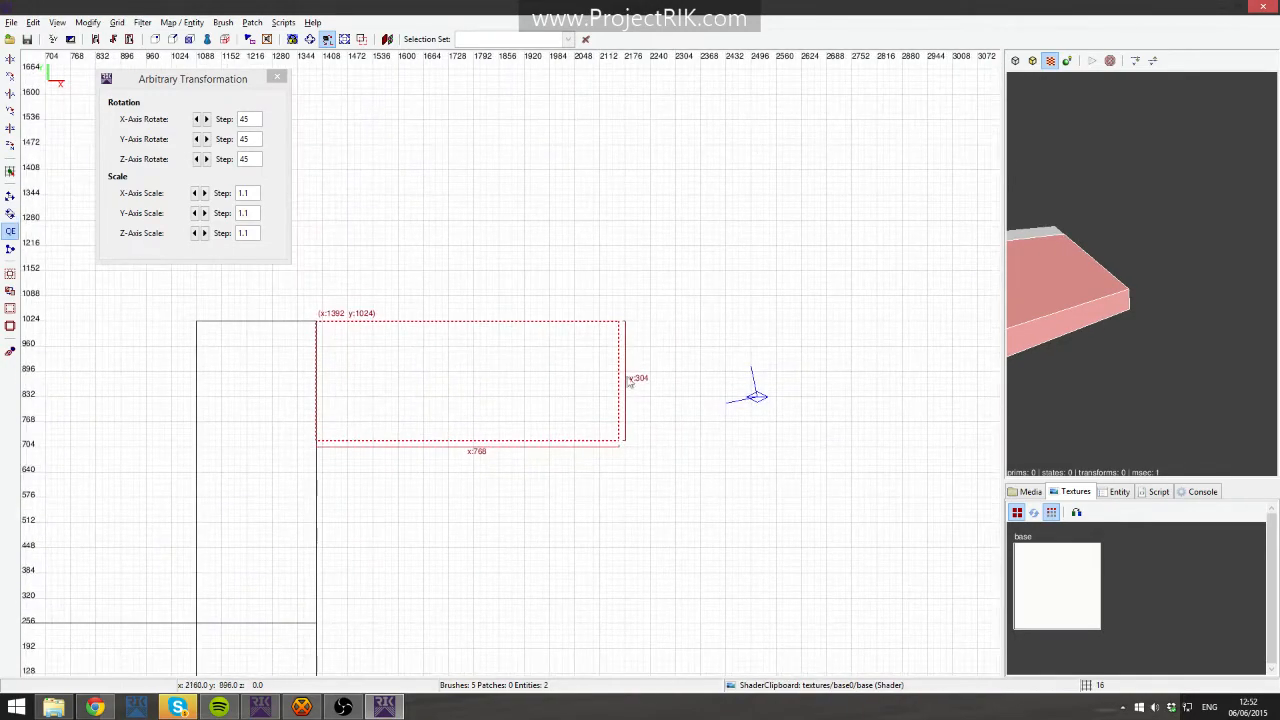
- Shorten the horizontal slab to 464 units and duplicate it, placing the copy flush beside it at x 1856
left_click_drag(655, 388, 534, 380)
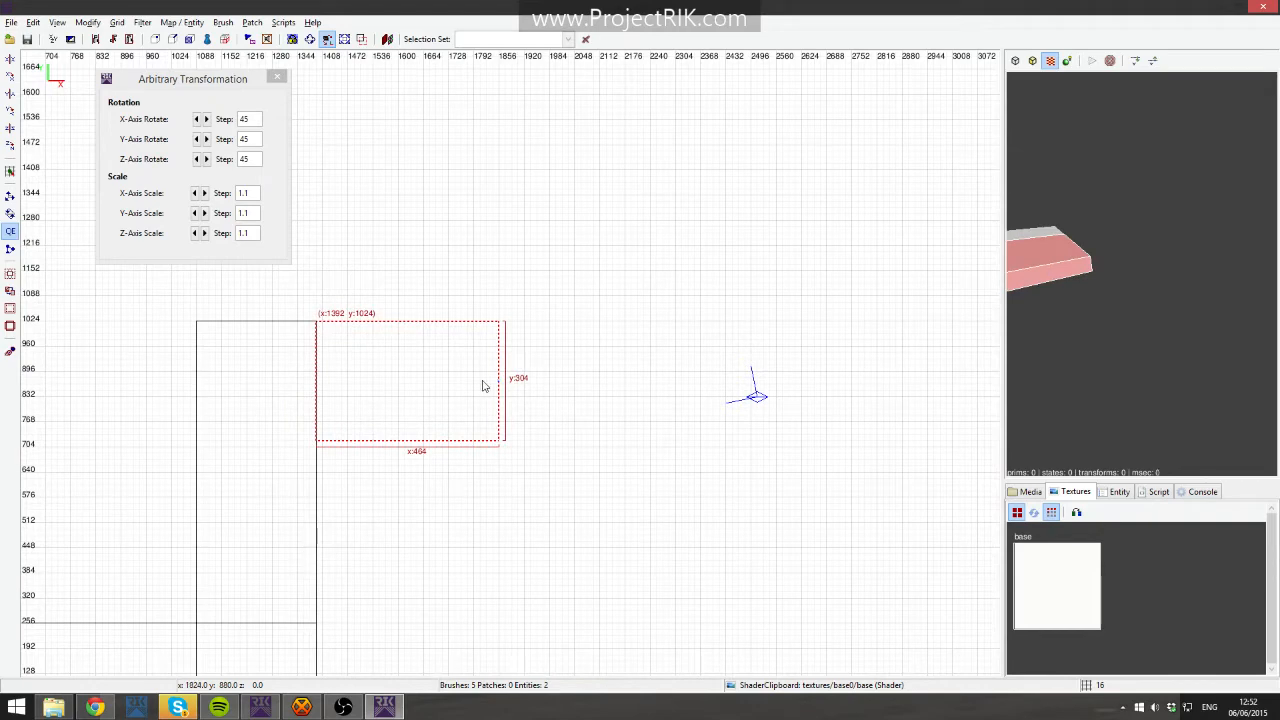
key("space")
mouse_move(425, 385)
left_mouse_down()
mouse_move(589, 391)
mouse_move(569, 377)
left_mouse_up()
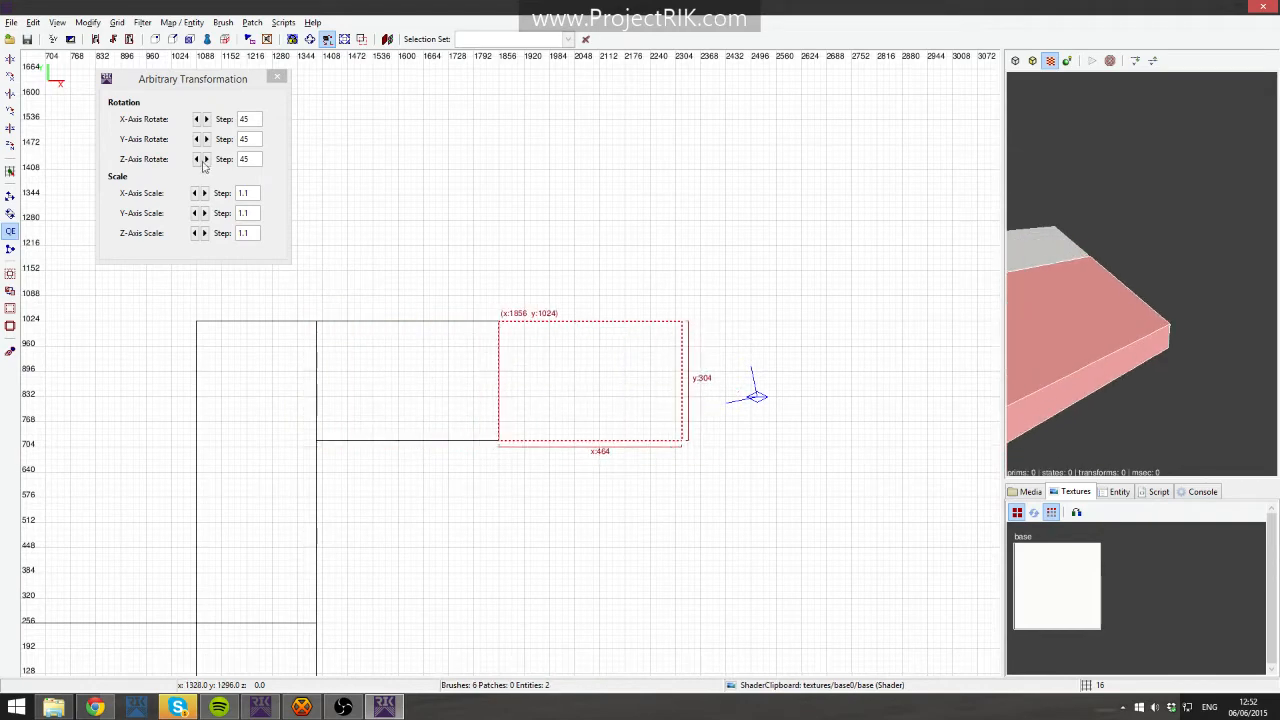
- Rotate the new copy 90 degrees and stretch it downward into a 304 by 1088 unit column
left_click(14, 144)
mouse_move(575, 372)
left_mouse_down()
mouse_move(551, 391)
mouse_move(560, 402)
left_mouse_up()
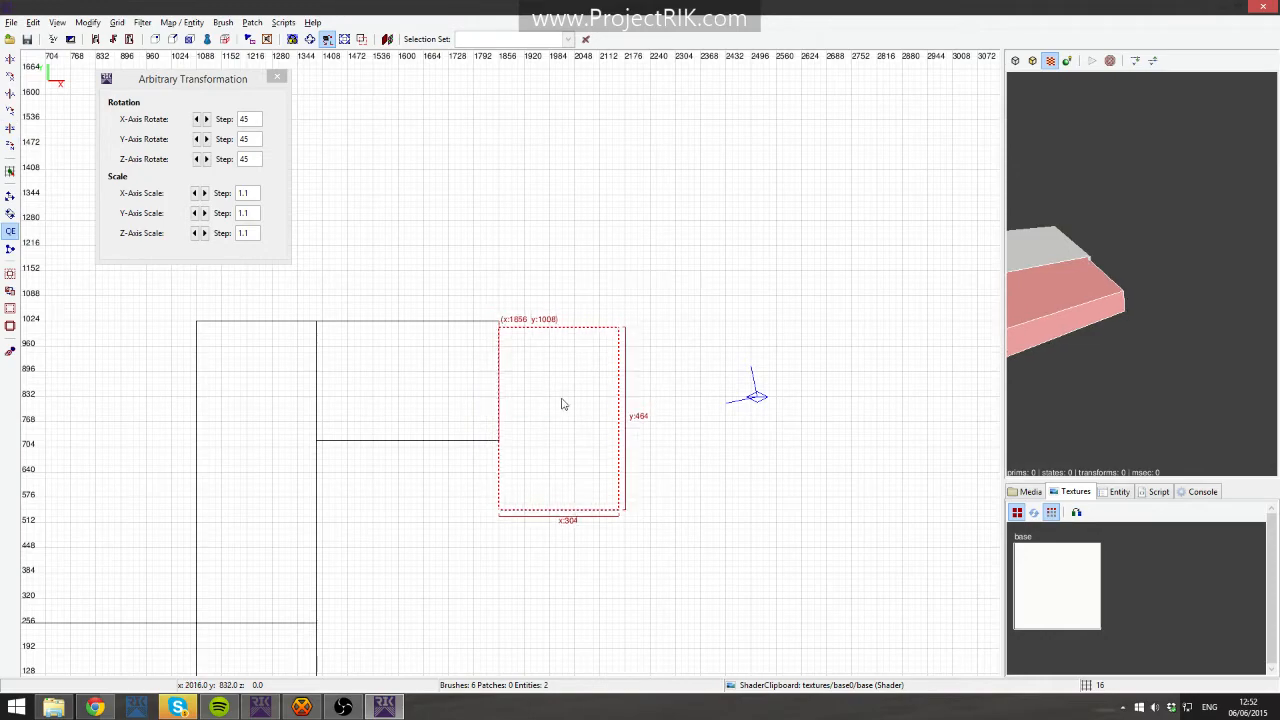
right_click_drag(560, 402, 517, 366)
left_click_drag(517, 366, 528, 597)
right_click_drag(448, 519, 562, 499)
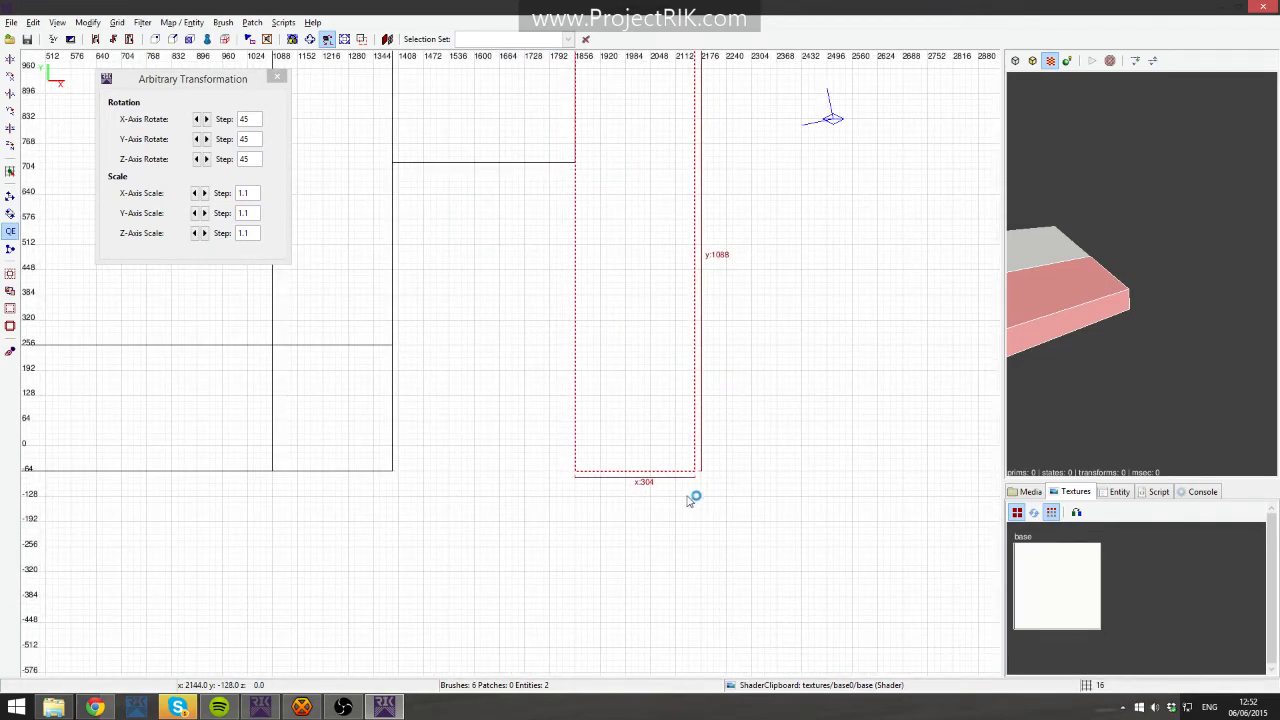
key("Escape")
- Draw a new block below the column's lower end, 304 units wide and about 112 units deep
left_click_drag(578, 470, 699, 505)
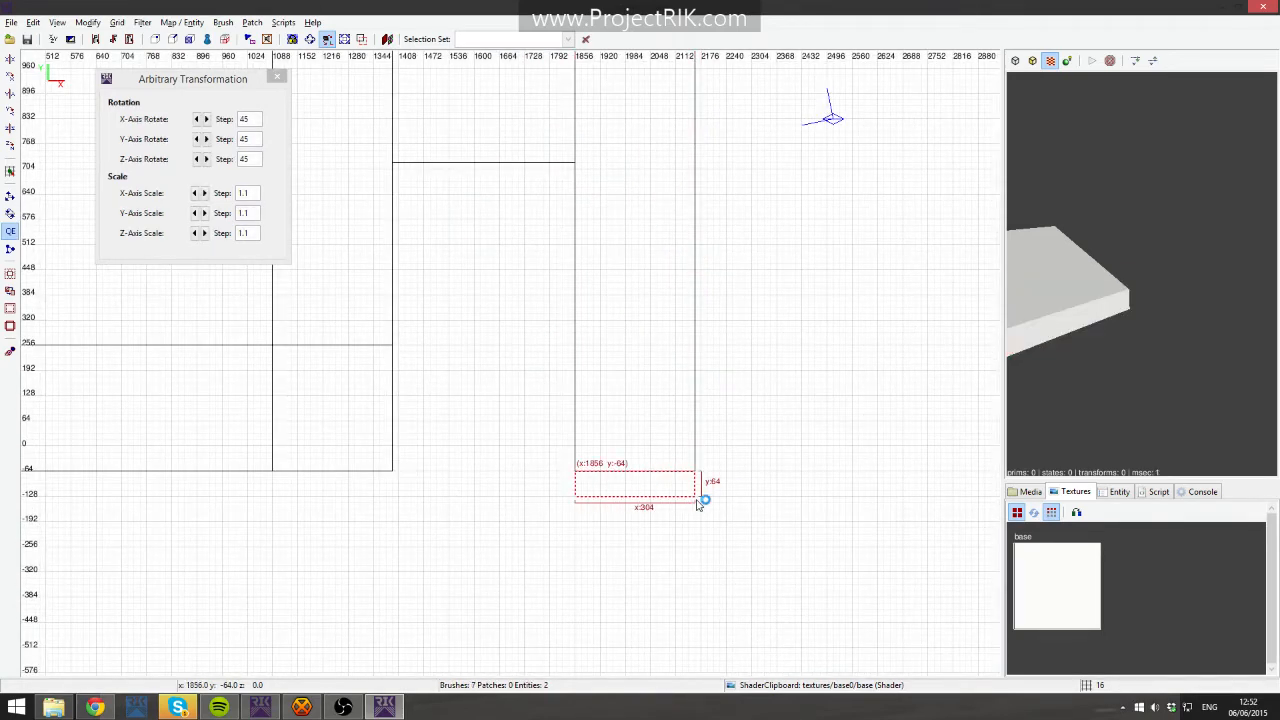
right_click(1112, 350)
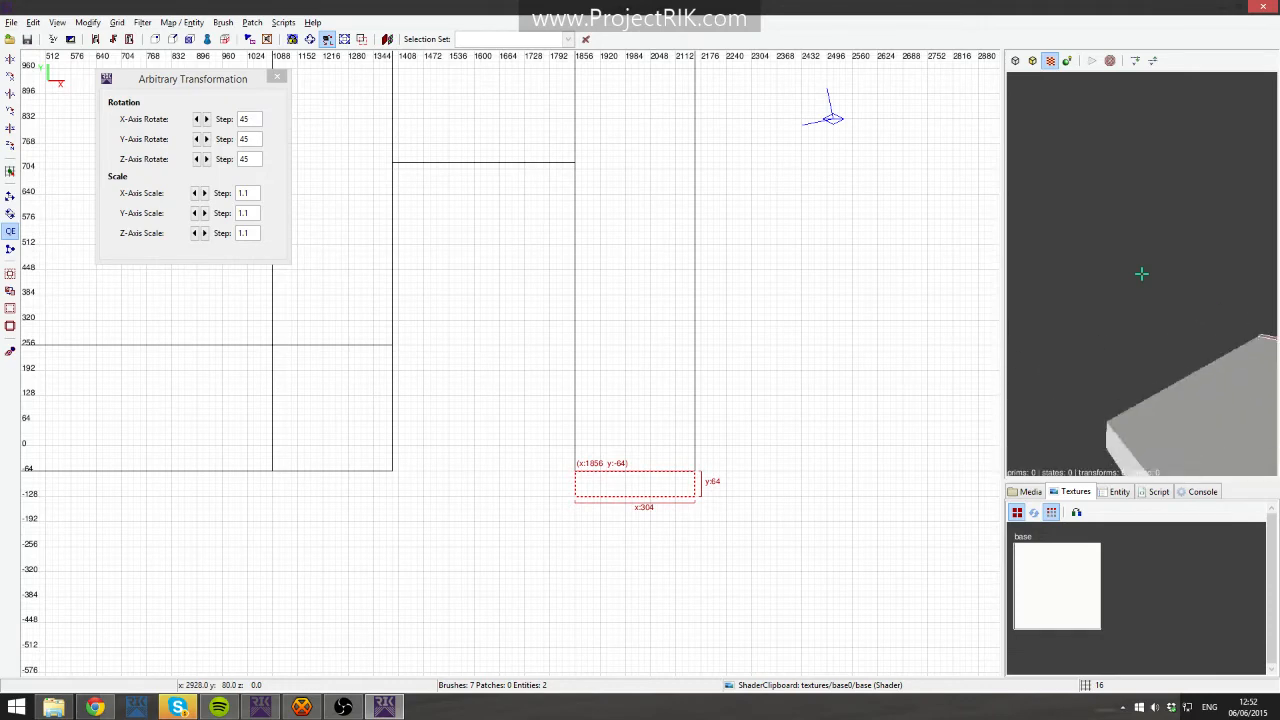
key("Up")
right_click(1110, 352)
left_click_drag(658, 535, 658, 549)
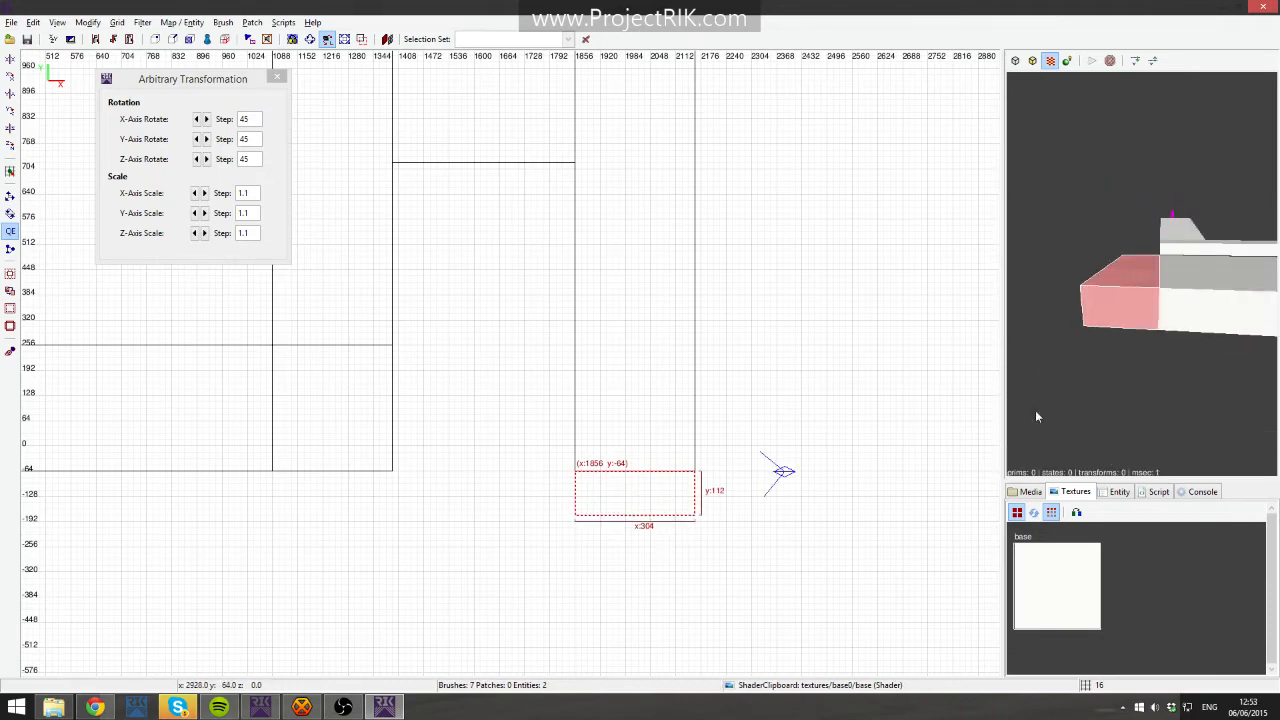
- In the side view, vertex-edit the new block, raising and shifting its outer end vertices to slant it upward
right_click(1118, 387)
right_click(1118, 387)
key("ctrl+Tab")
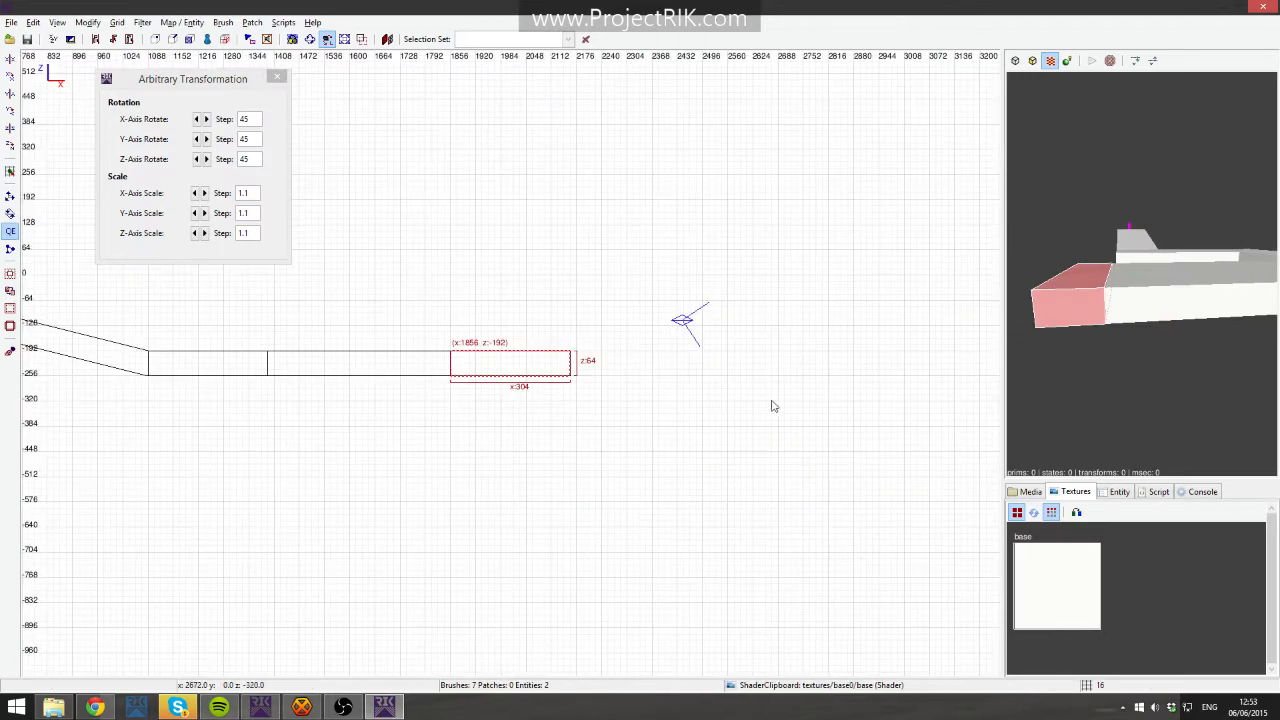
key("v")
left_click_drag(550, 318, 594, 397)
key("ctrl+Tab")
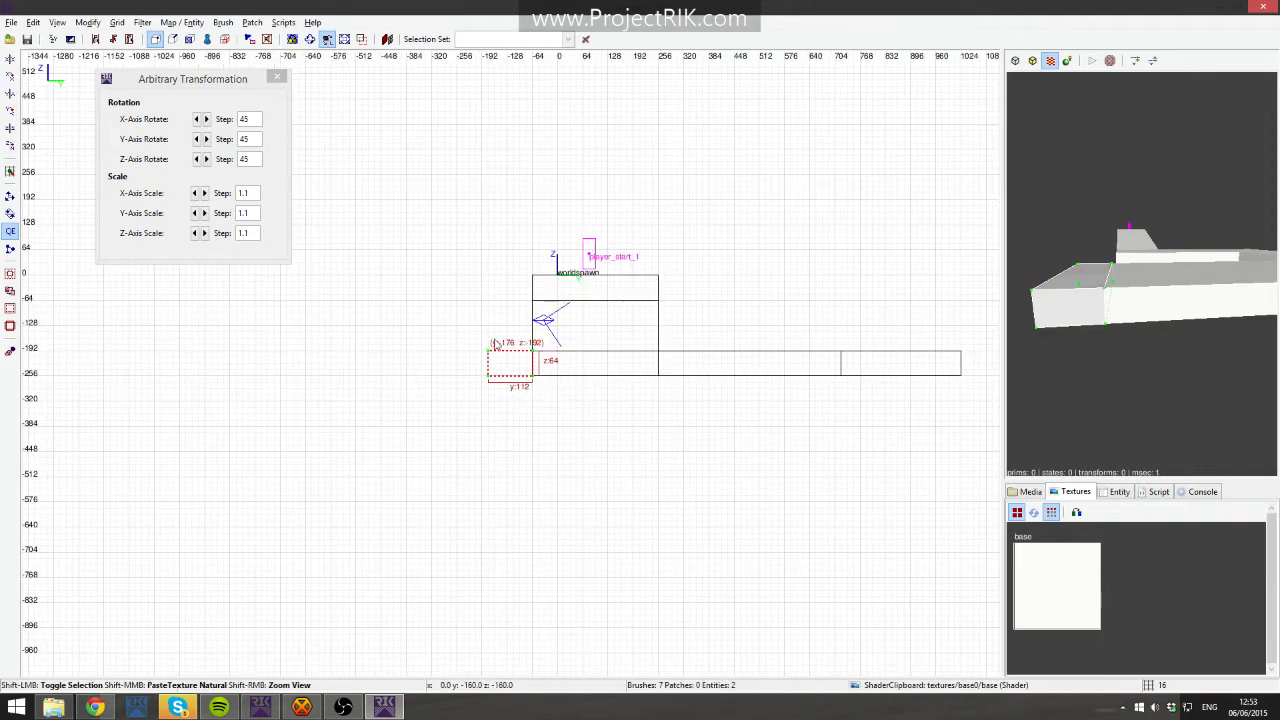
left_click_drag(461, 328, 505, 421, "shift")
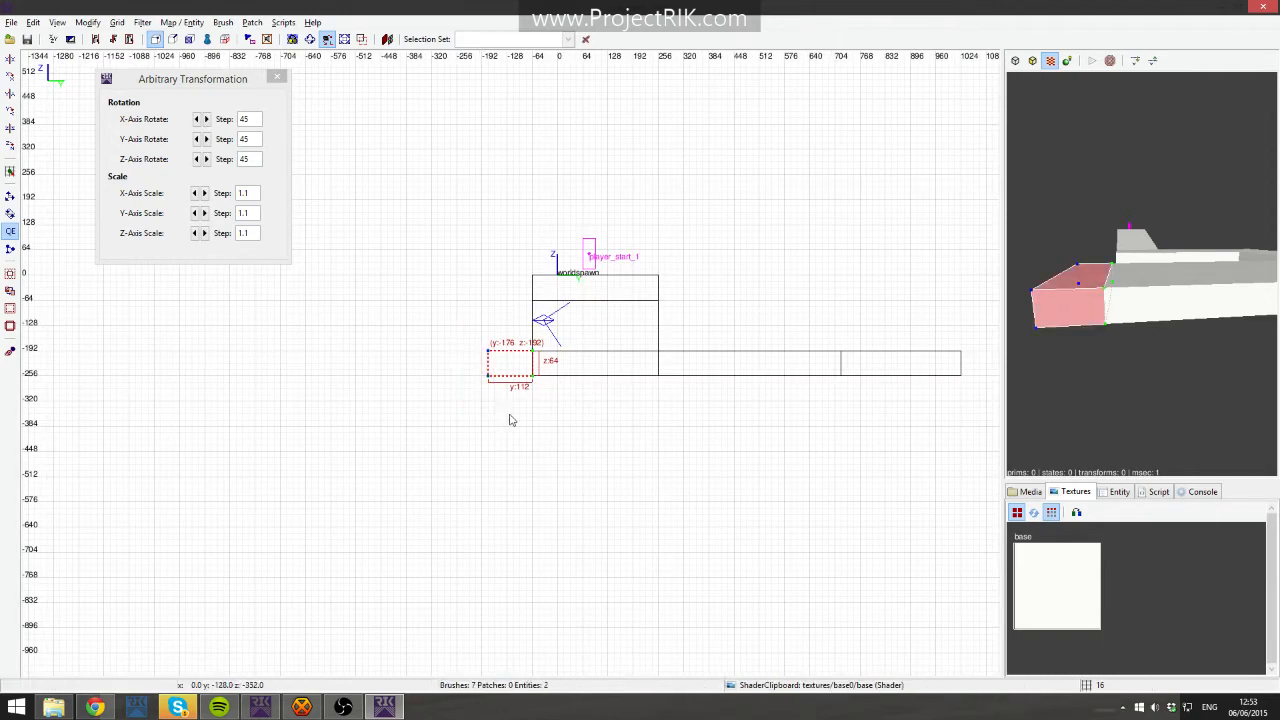
key("alt+Up")
key("alt+Up")
key("alt+Up")
key("alt+Up")
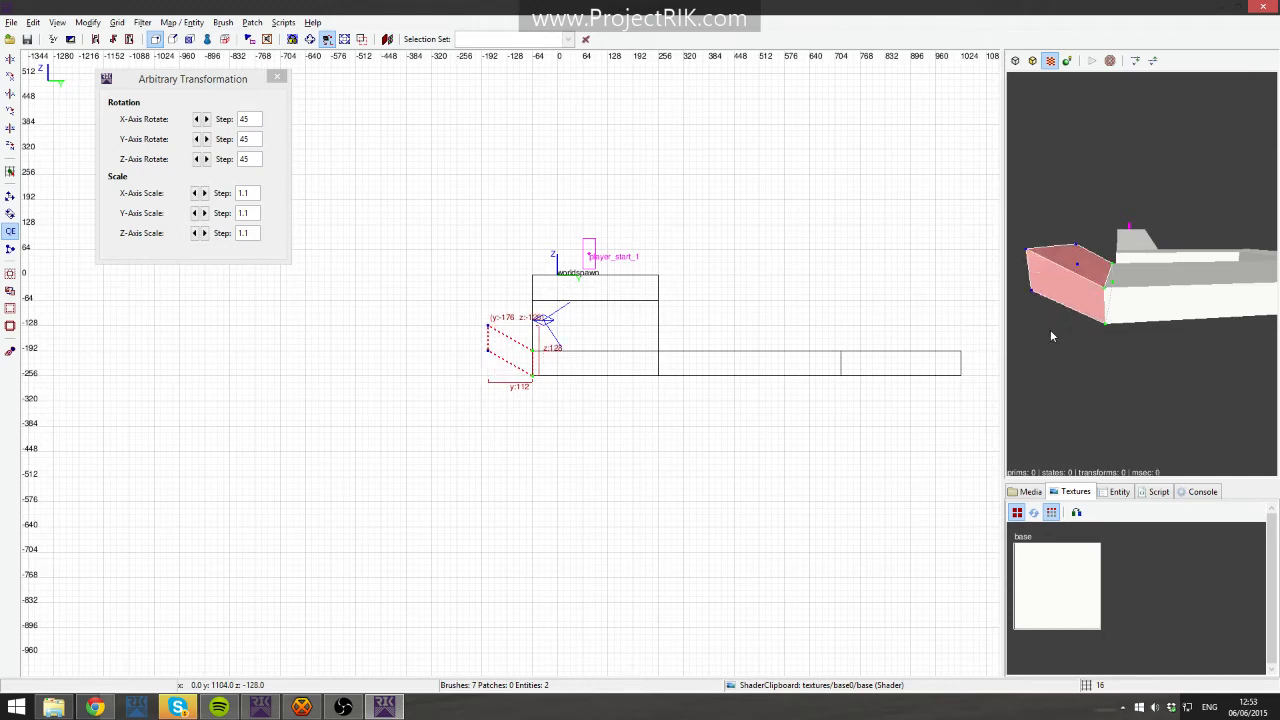
key("alt+Left")
key("alt+Down")
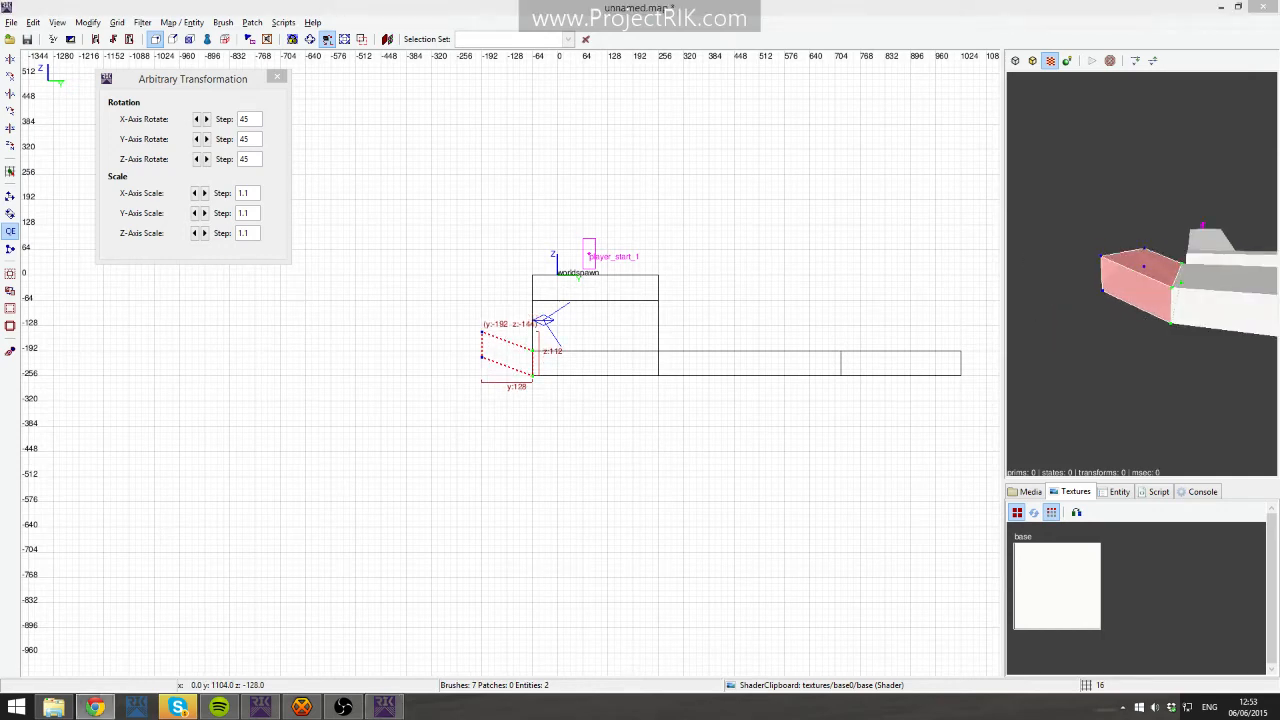
right_click(1194, 212)
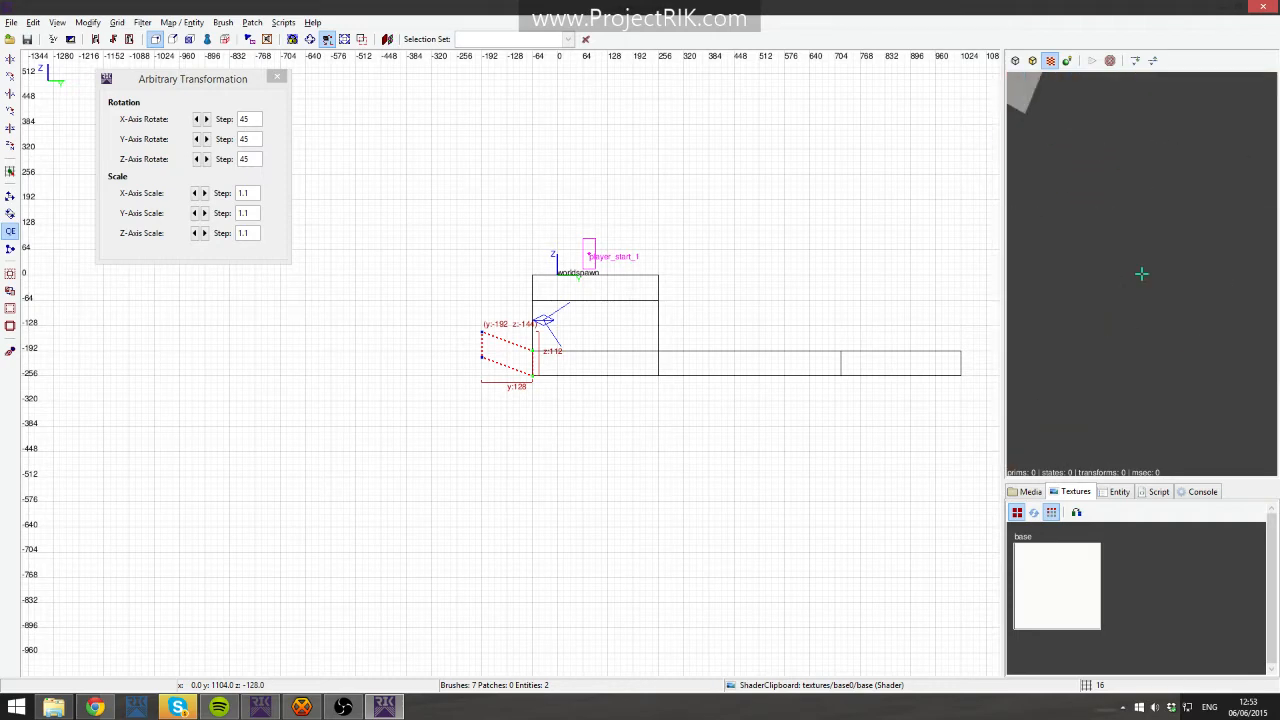
key("Down")
key("Escape")
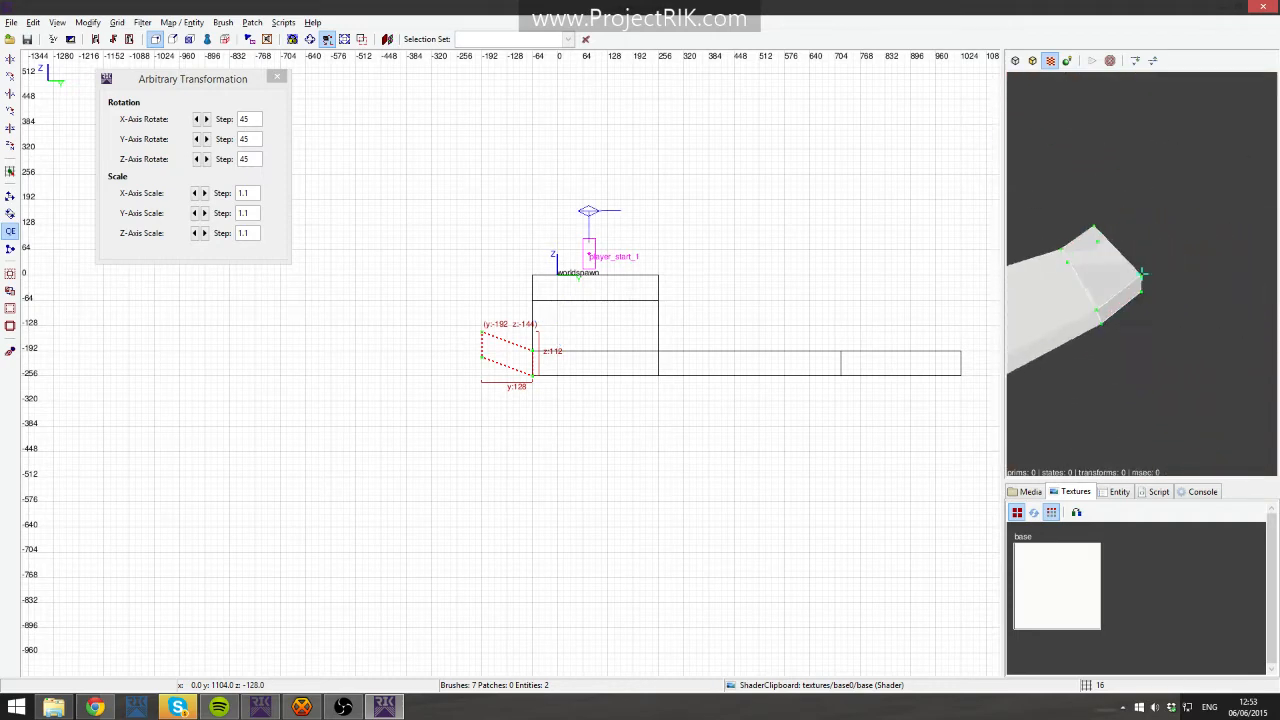
key("Up")
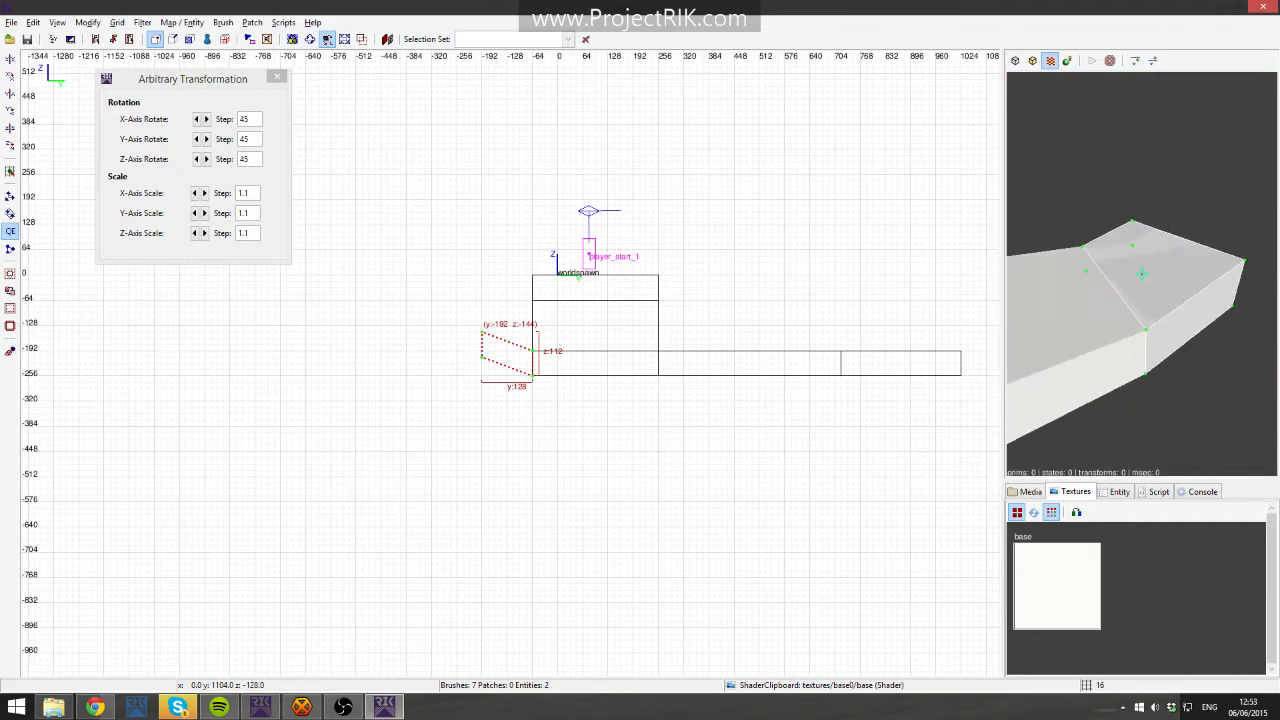
right_click(1187, 154)
key("v")
- Apply the green_dark texture from the base0 media folder to the slanted block
left_click(1072, 602)
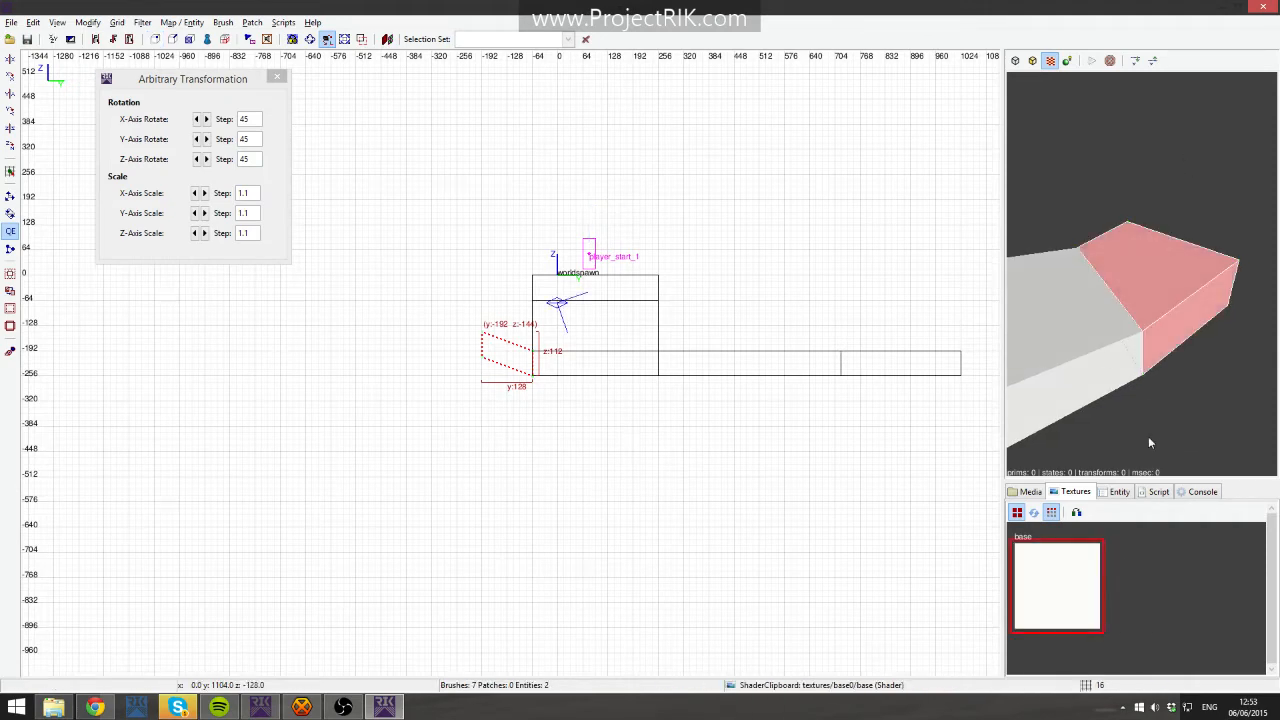
left_click(1030, 491)
scroll(1060, 565, "down", 8)
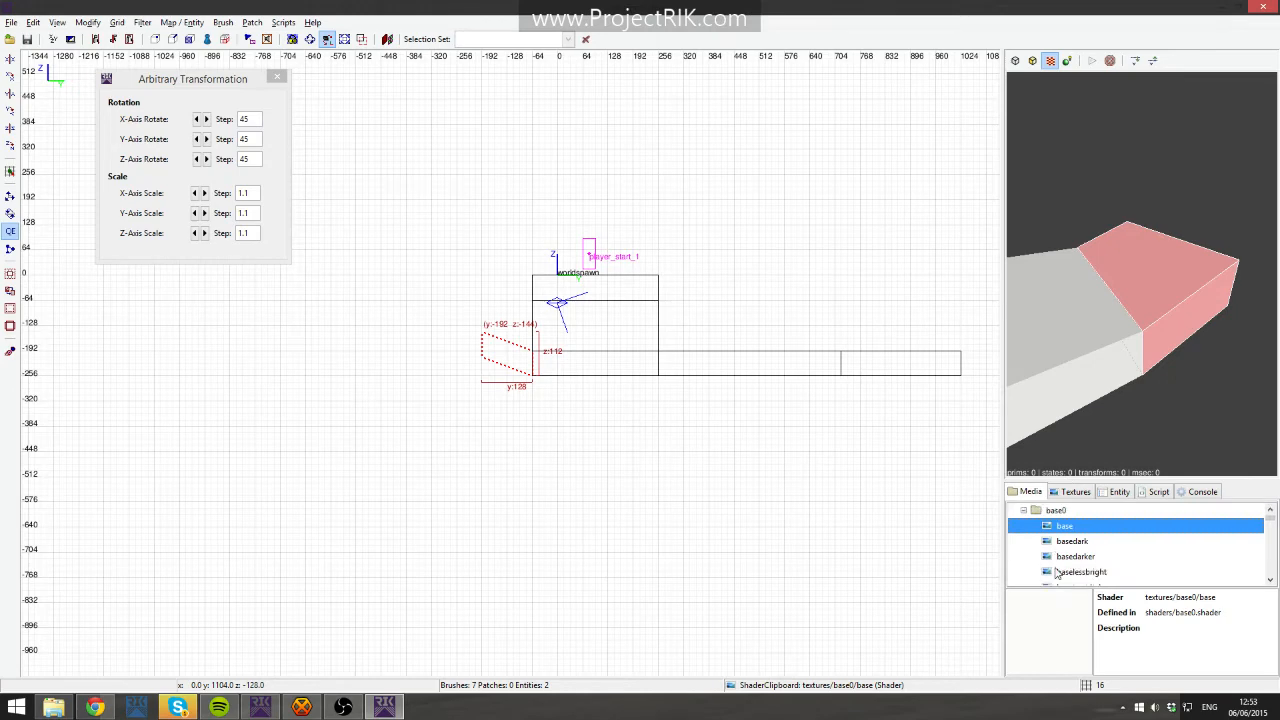
scroll(1090, 562, "down", 10)
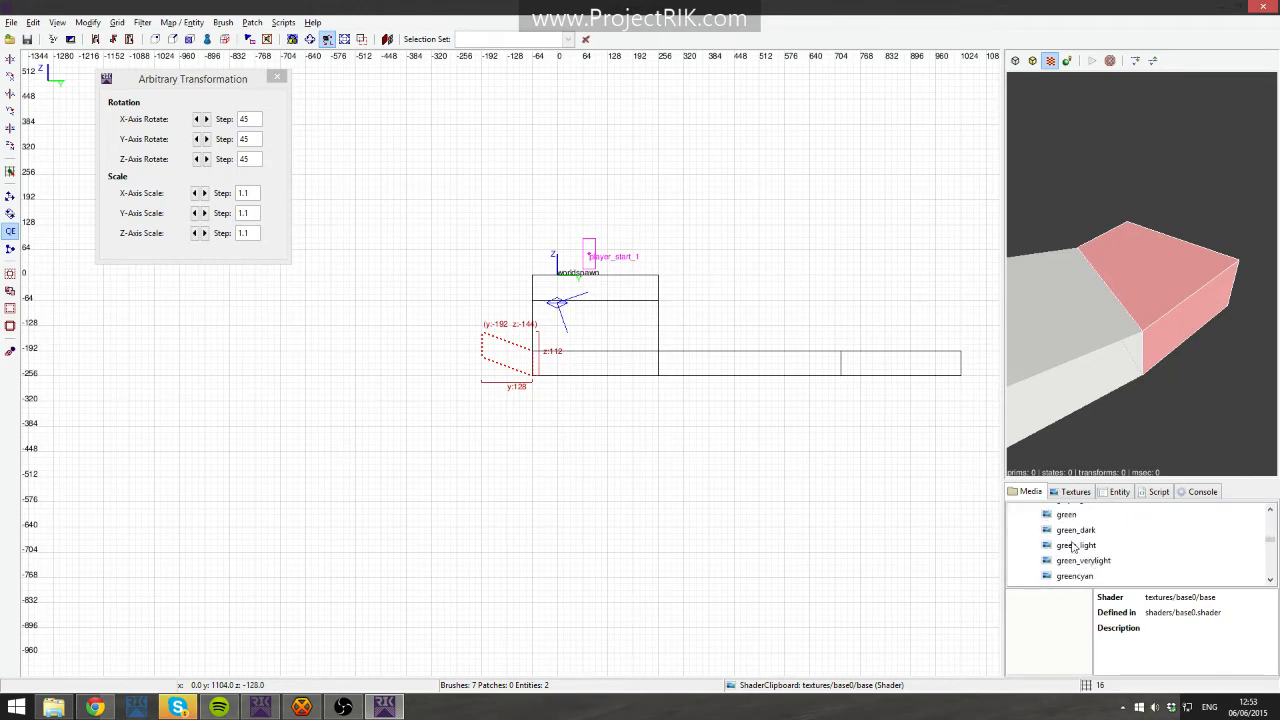
left_click(1072, 530)
right_click(1072, 530)
left_click(1134, 552)
left_click(1074, 492)
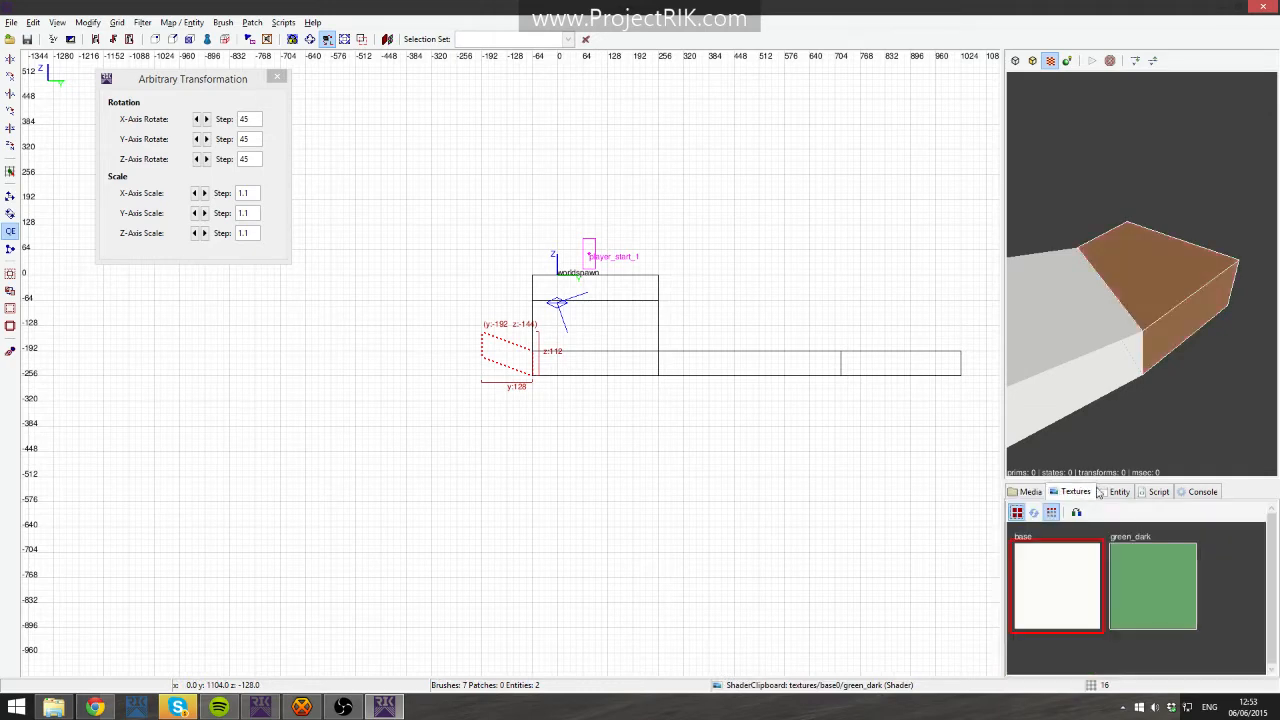
right_click(1188, 476)
key("Escape")
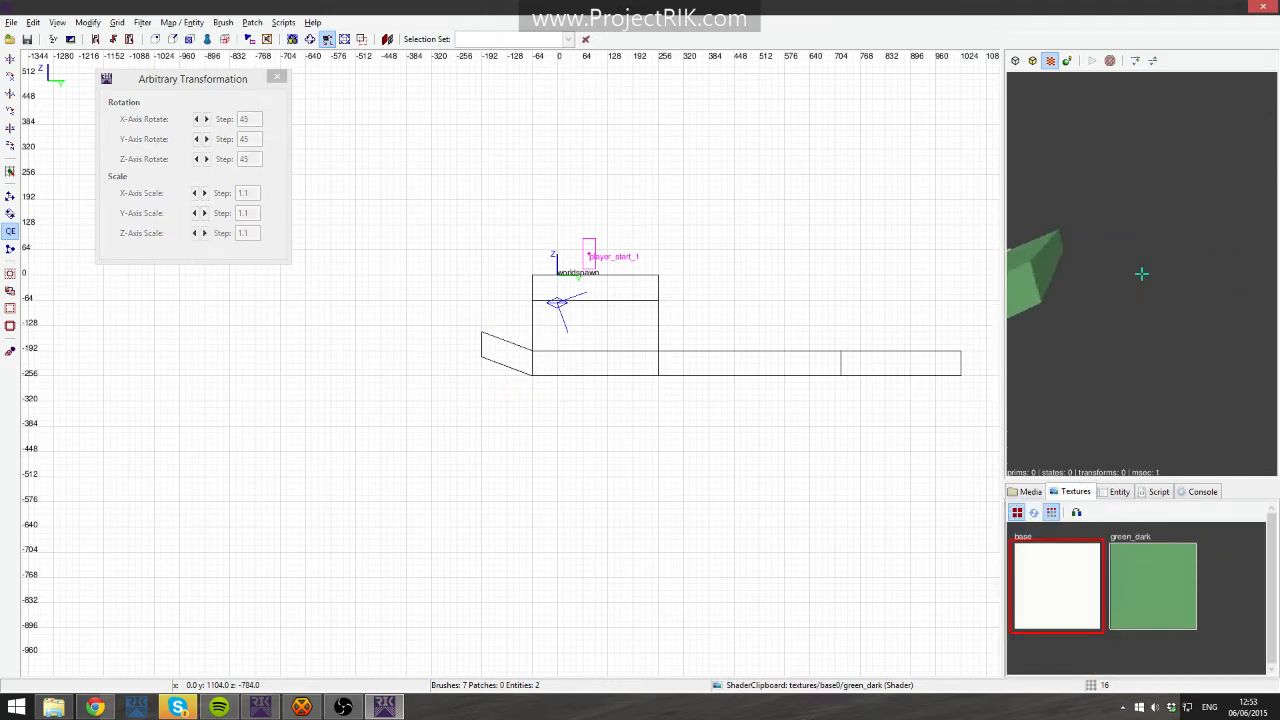
- Inspect the layout in the camera view and the different orthographic views
left_click(1142, 274, "shift")
scroll(1142, 274, "down", 4)
key("Escape")
right_click(1190, 448)
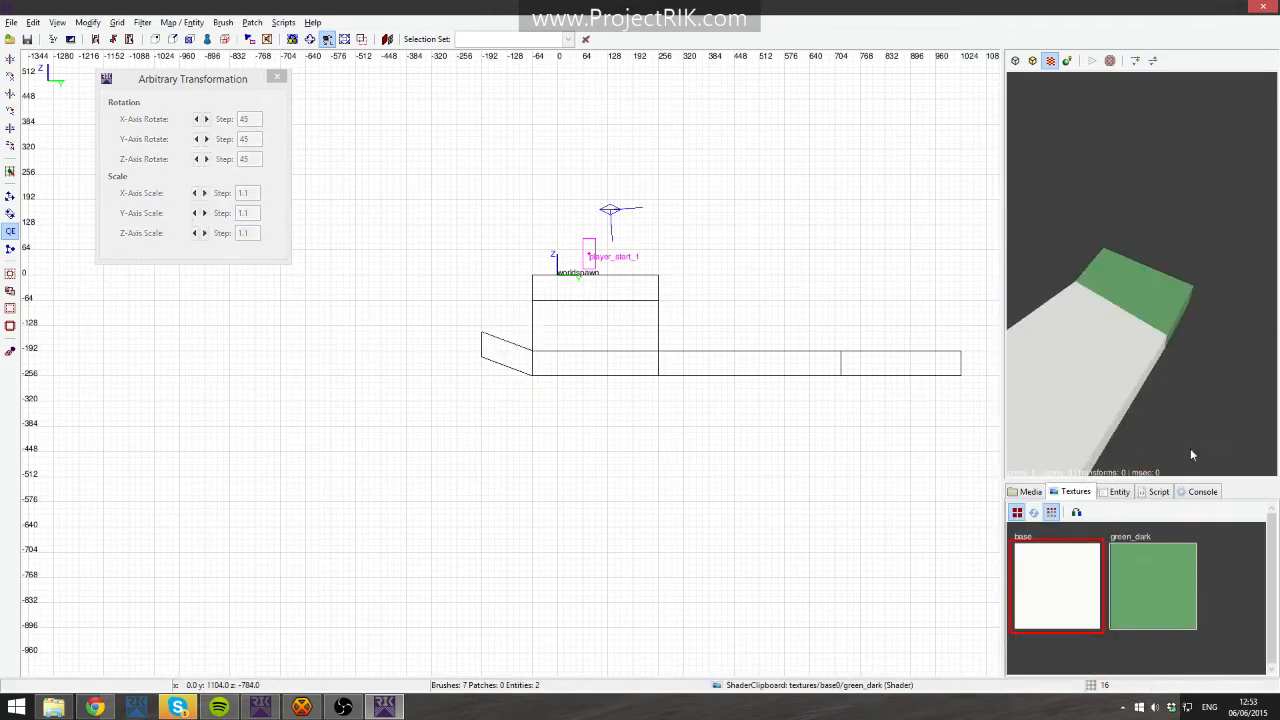
right_click(1190, 448)
right_click(1190, 448)
key("ctrl+Tab")
key("ctrl+Tab")
key("ctrl+Tab")
right_click_drag(723, 497, 783, 526)
key("ctrl+Tab")
scroll(621, 470, "down", 2)
key("ctrl+Tab")
key("ctrl+Tab")
left_click(660, 331, "shift")
key("Escape")
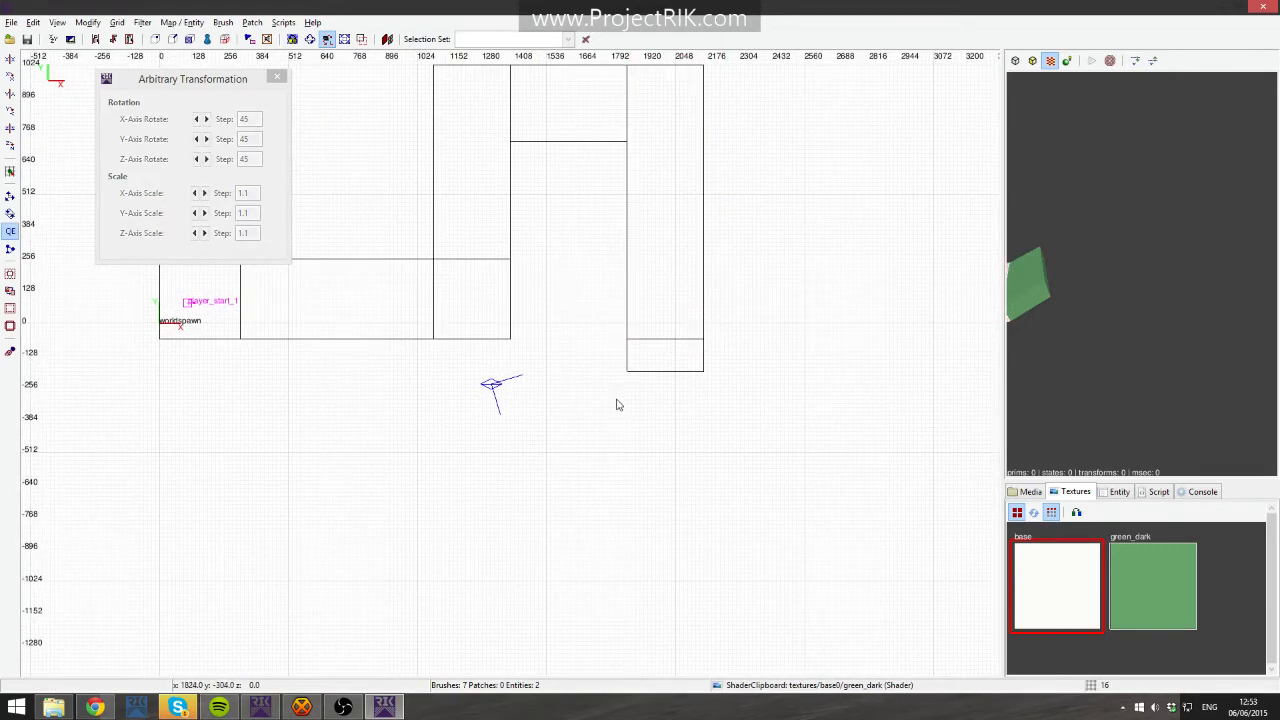
mouse_move(624, 402)
left_mouse_down()
mouse_move(450, 487)
mouse_move(442, 454)
left_mouse_up()
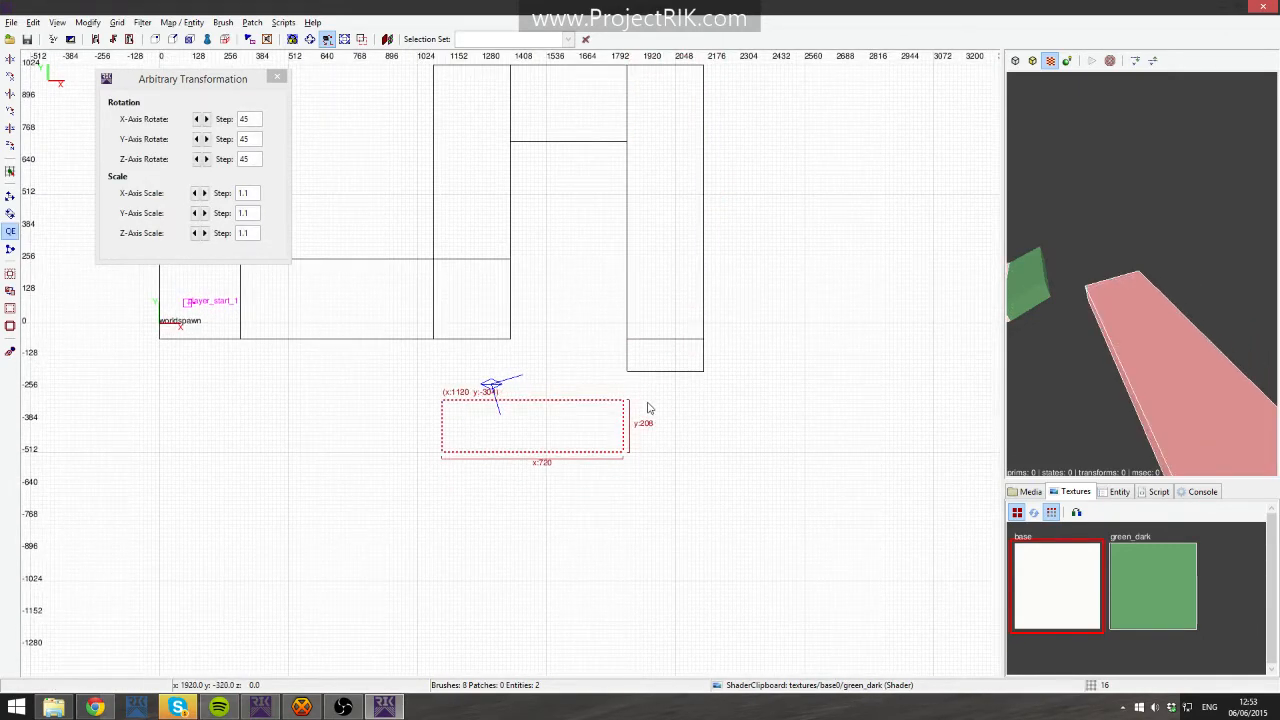
key("BackSpace")
right_click_drag(602, 227, 617, 275)
- Duplicate the 464-unit horizontal slab, move the copy below the layout and raise it to z -32
left_click(572, 156, "shift")
key("space")
mouse_move(573, 160)
left_mouse_down()
mouse_move(571, 520)
mouse_move(577, 458)
left_mouse_up()
left_click_drag(585, 475, 497, 506)
key("ctrl+Tab")
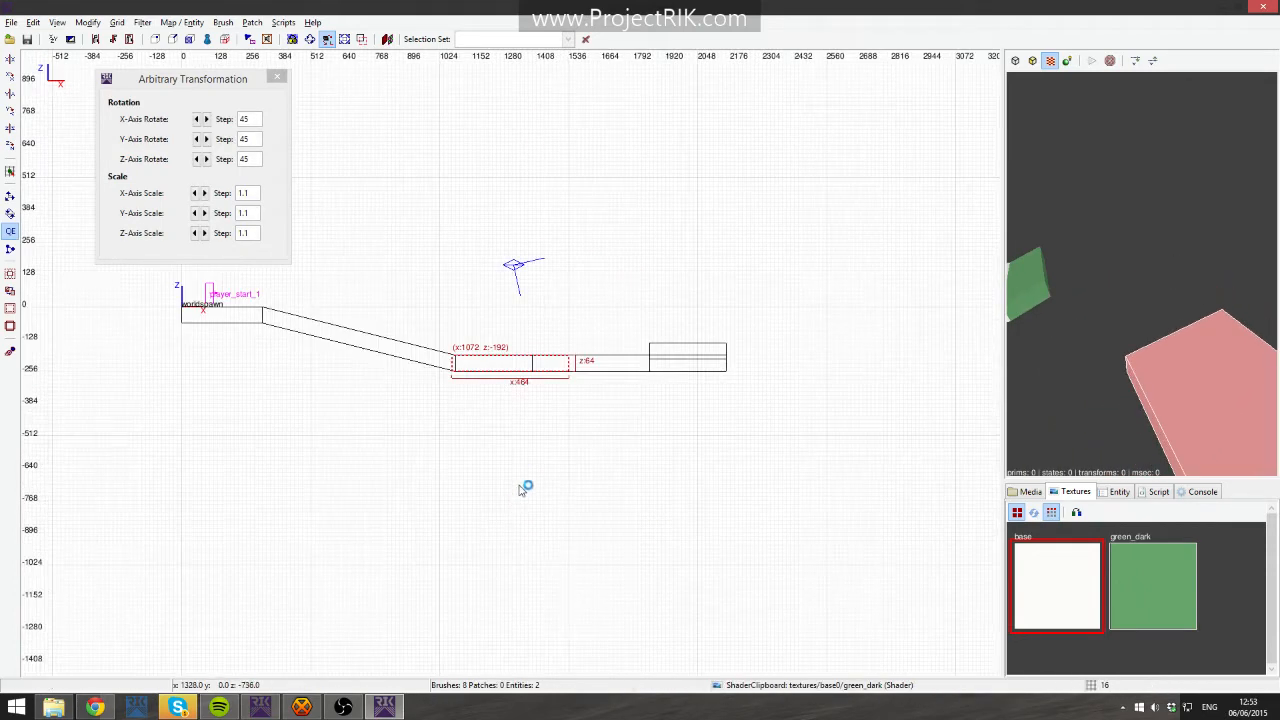
left_click_drag(557, 367, 538, 329)
right_click(1080, 377)
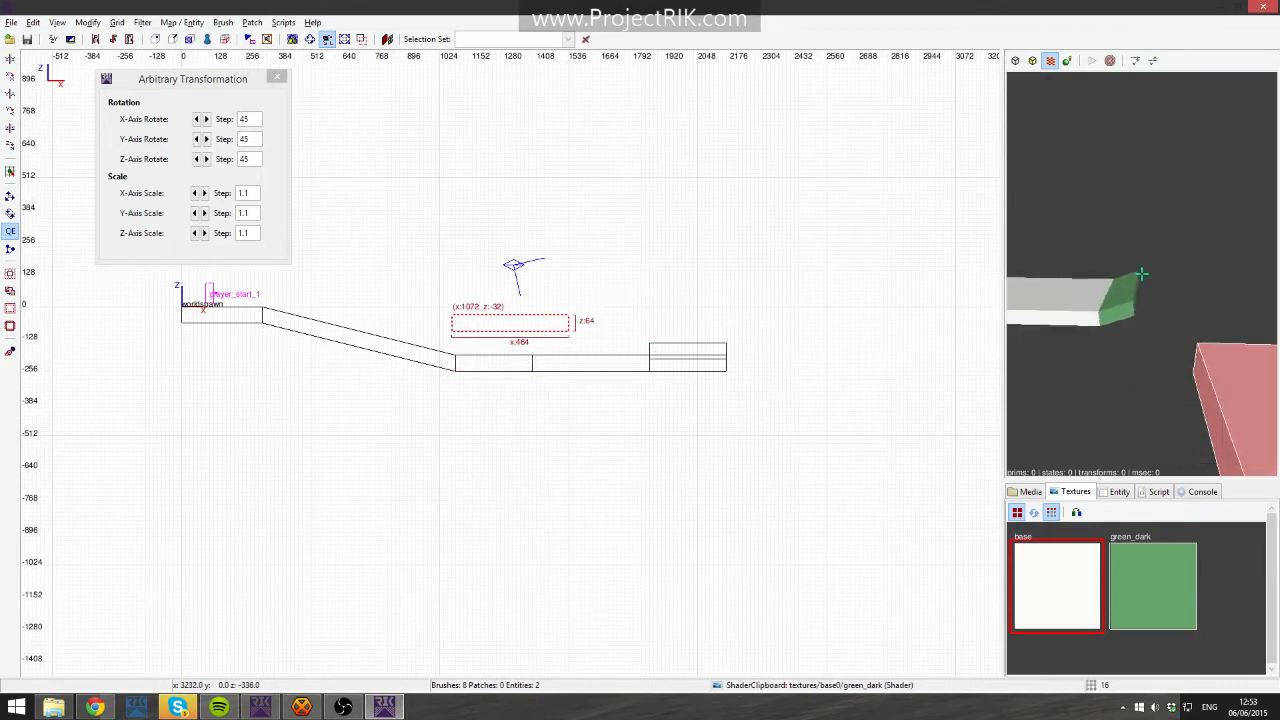
right_click(1067, 378)
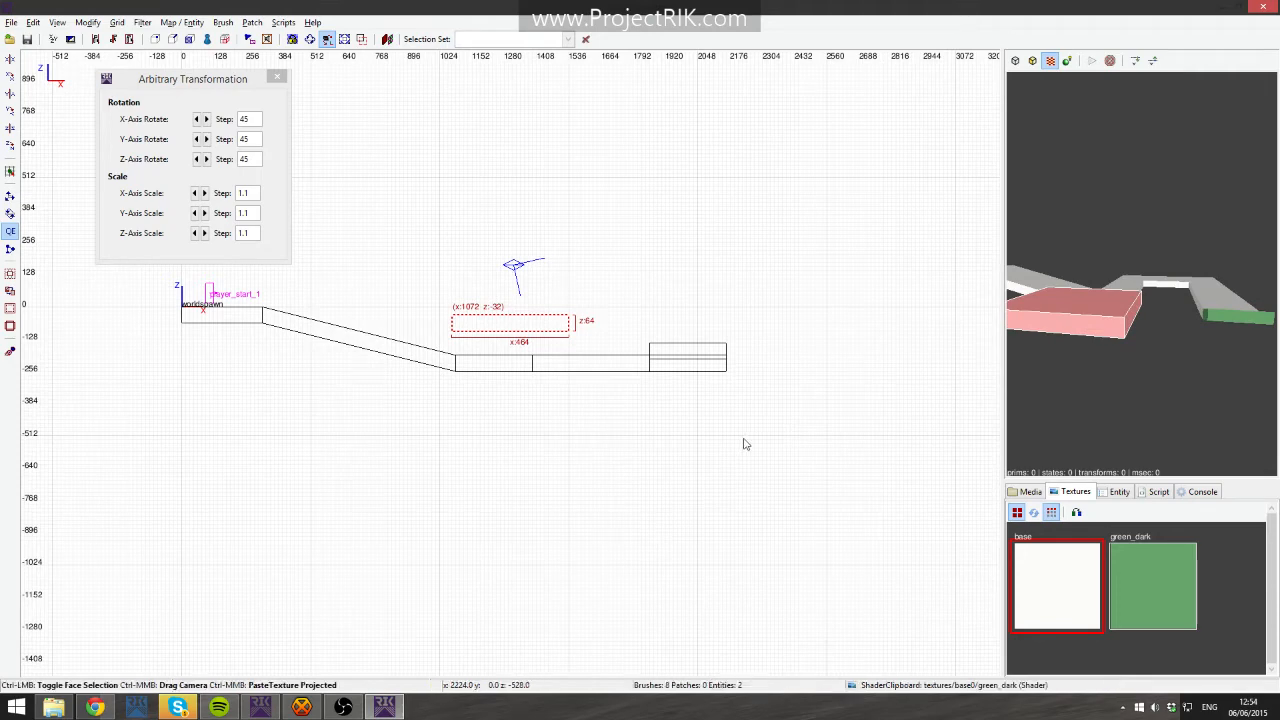
- Resize the raised slab to about 672 by 304 units at x 864, y -512
key("ctrl+Tab")
key("ctrl+Tab")
scroll(630, 469, "down", 2)
left_click_drag(497, 358, 502, 390)
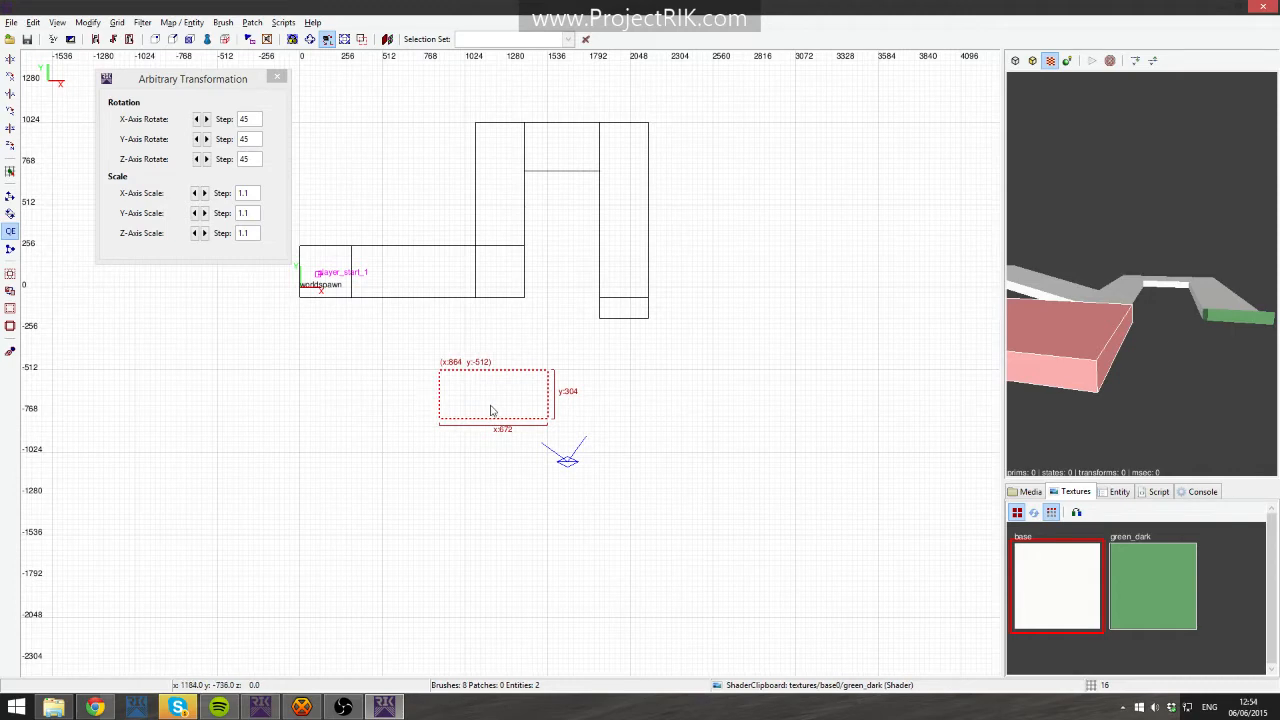
- Duplicate the raised slab, move the copy left to x 208, and close the Arbitrary Transformation dialog
key("space")
mouse_move(492, 408)
left_mouse_down()
mouse_move(369, 408)
mouse_move(384, 410)
left_mouse_up()
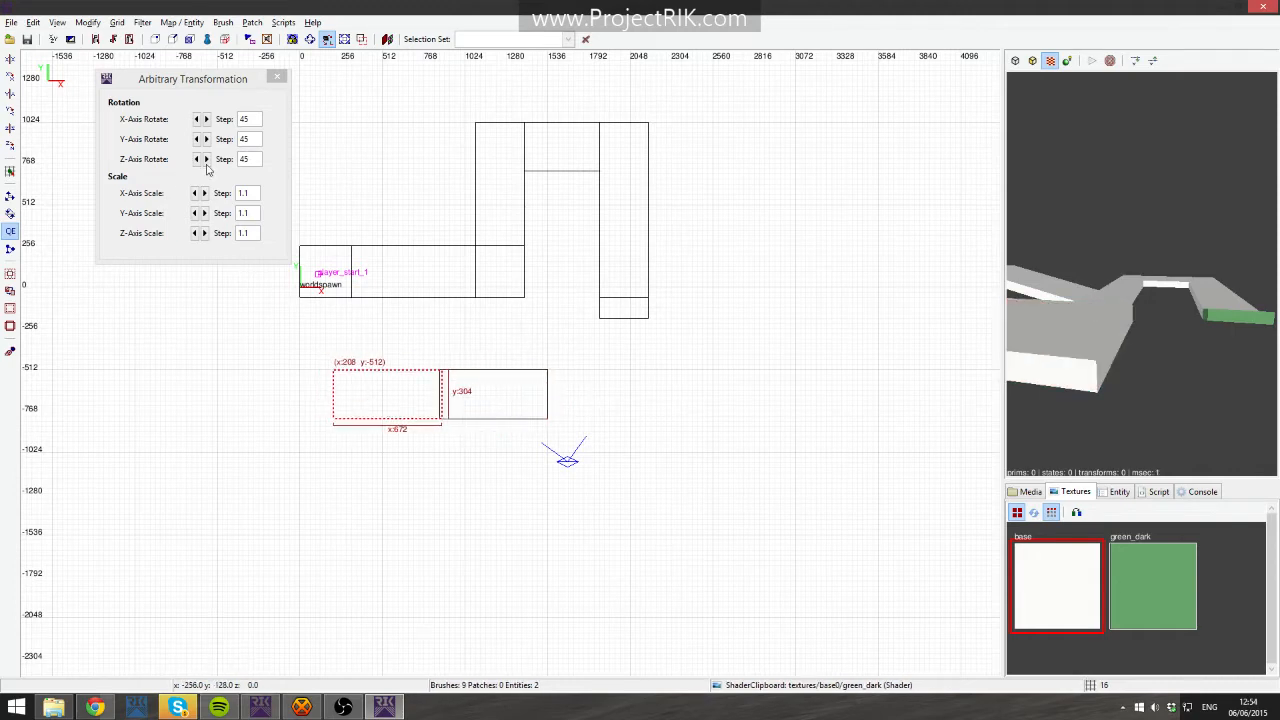
left_click(277, 78)
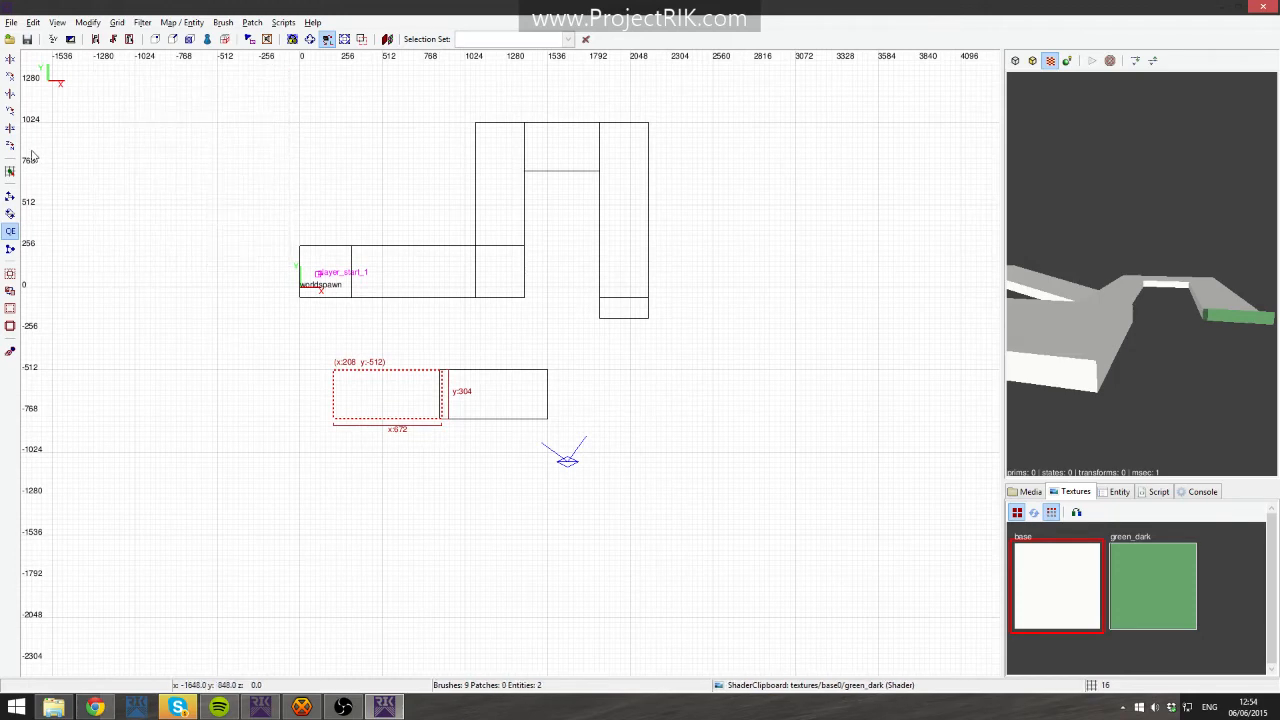
- Rotate the duplicated slab 90 degrees and move it to about x 560, y -192 below the layout
left_click(10, 145)
left_click_drag(380, 411, 409, 389)
scroll(429, 366, "up", 4)
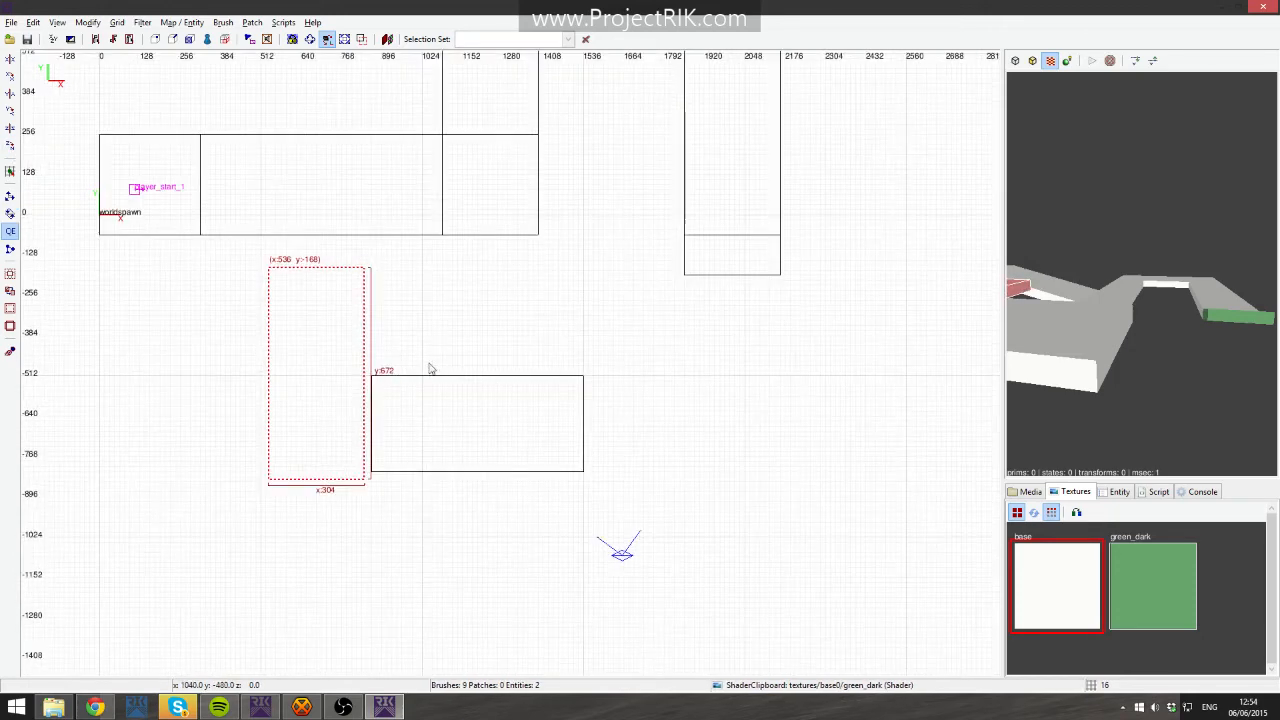
left_click_drag(301, 370, 297, 371)
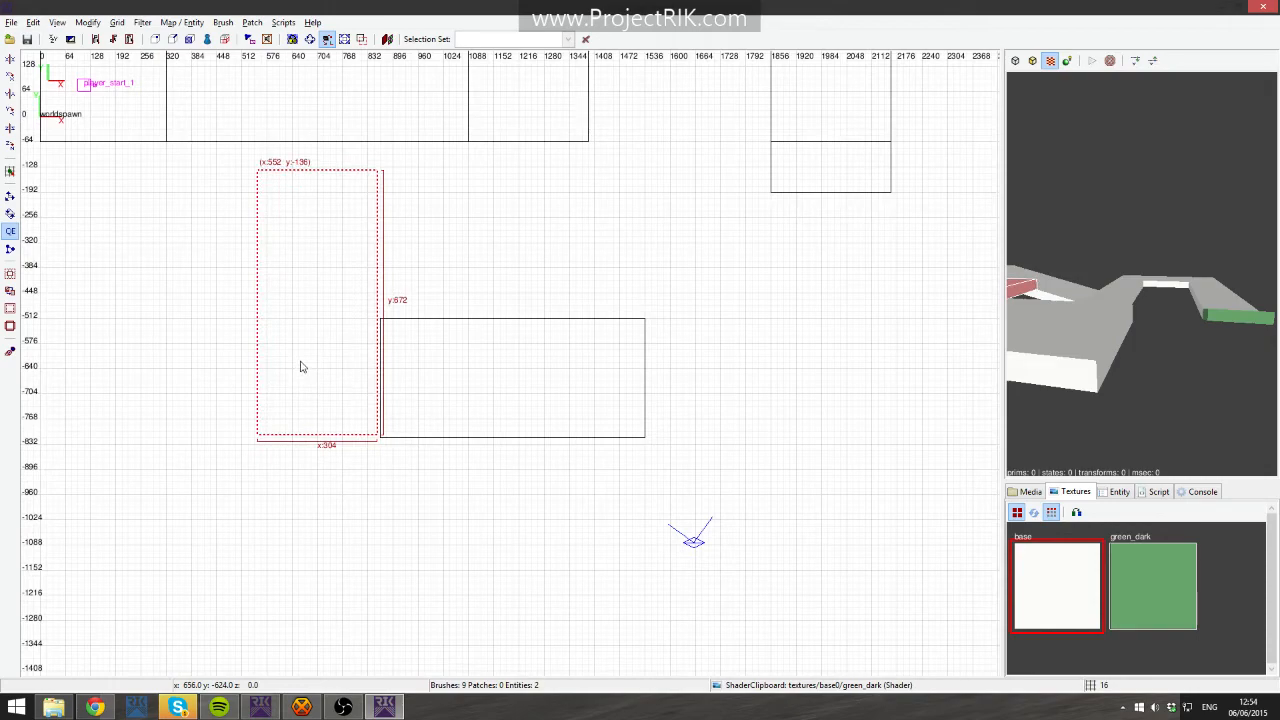
scroll(391, 400, "up", 4)
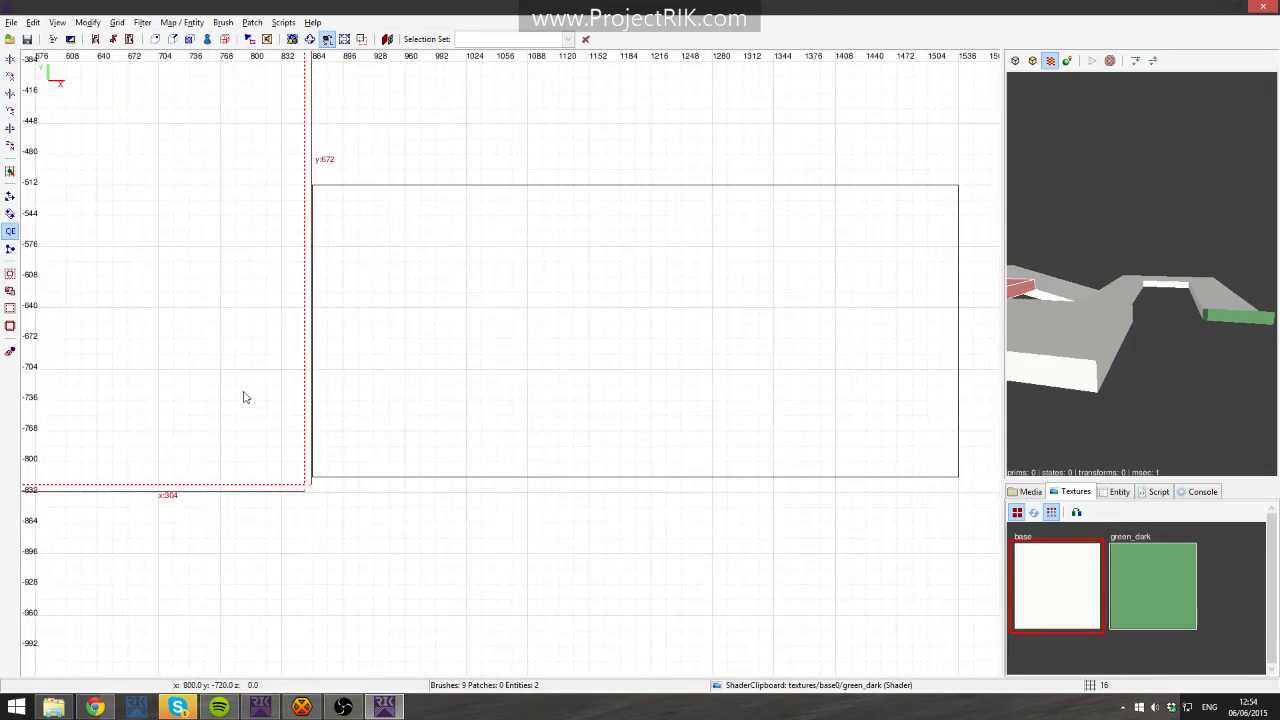
mouse_move(249, 484)
left_mouse_down()
mouse_move(260, 468)
mouse_move(256, 478)
left_mouse_up()
scroll(254, 450, "down", 5)
scroll(314, 397, "up", 2)
scroll(400, 402, "up", 1)
mouse_move(422, 321)
left_mouse_down()
mouse_move(417, 381)
mouse_move(426, 358)
left_mouse_up()
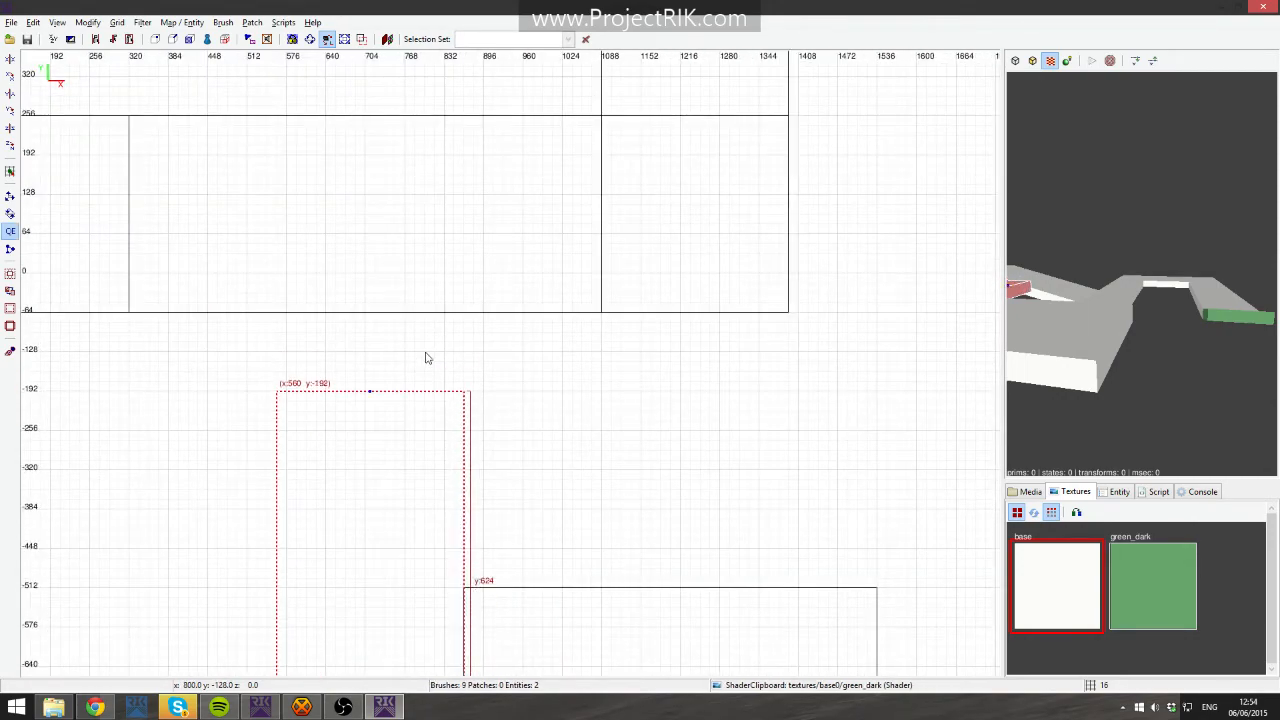
- Draw a new 304 by 128 unit brush at x 560, y -128 between the rotated slab and the layout
mouse_move(619, 380)
right_mouse_down()
mouse_move(28, 371)
mouse_move(331, 371)
right_mouse_up()
scroll(465, 371, "down", 1)
right_click_drag(465, 371, 583, 376)
left_click_drag(285, 323, 301, 353)
key("Escape")
left_click_drag(366, 415, 221, 361)
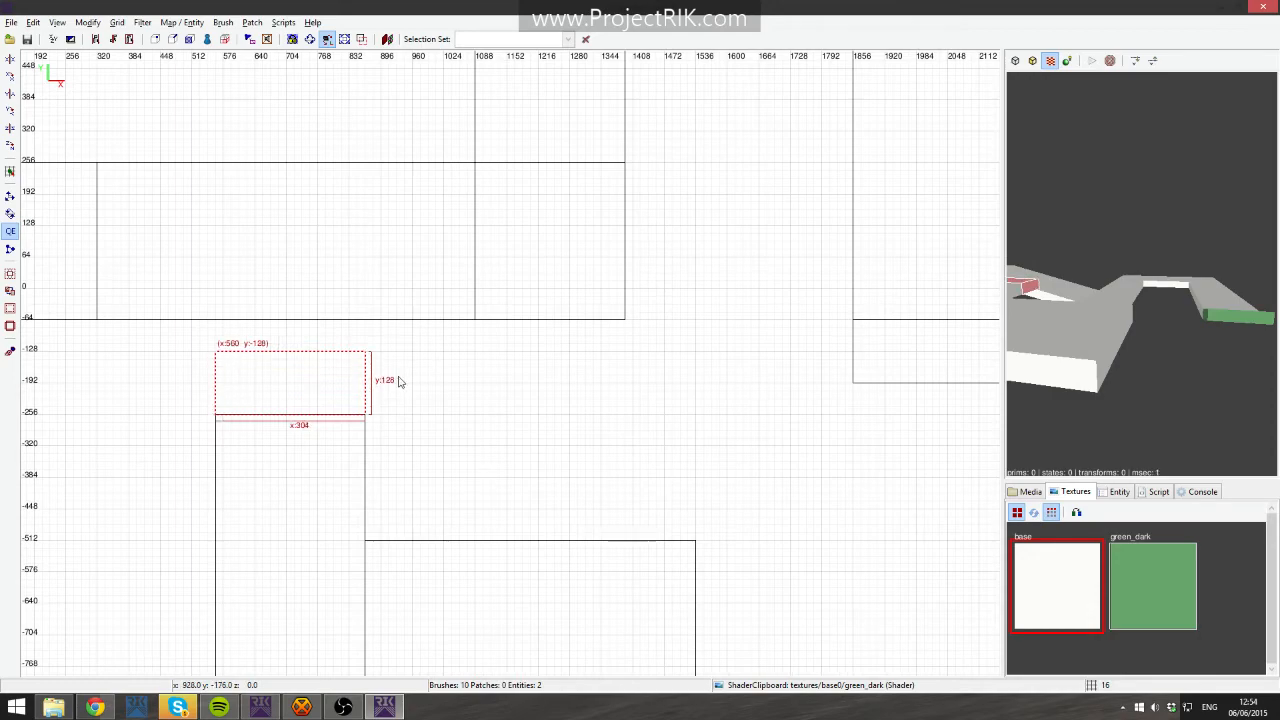
- Edit the new brush's vertices in the side view to slope it into a connecting ramp
key("ctrl+Tab")
right_click_drag(386, 371, 422, 373)
key("ctrl+Tab")
mouse_move(518, 387)
right_mouse_down()
mouse_move(607, 394)
mouse_move(423, 350)
right_mouse_up()
scroll(568, 396, "up", 3)
key("v")
left_click_drag(553, 272, 614, 438, "shift")
key("alt+Up")
key("alt+Up")
key("alt+Up")
key("alt+Up")
key("v")
key("ctrl+Tab")
right_click_drag(540, 313, 556, 497)
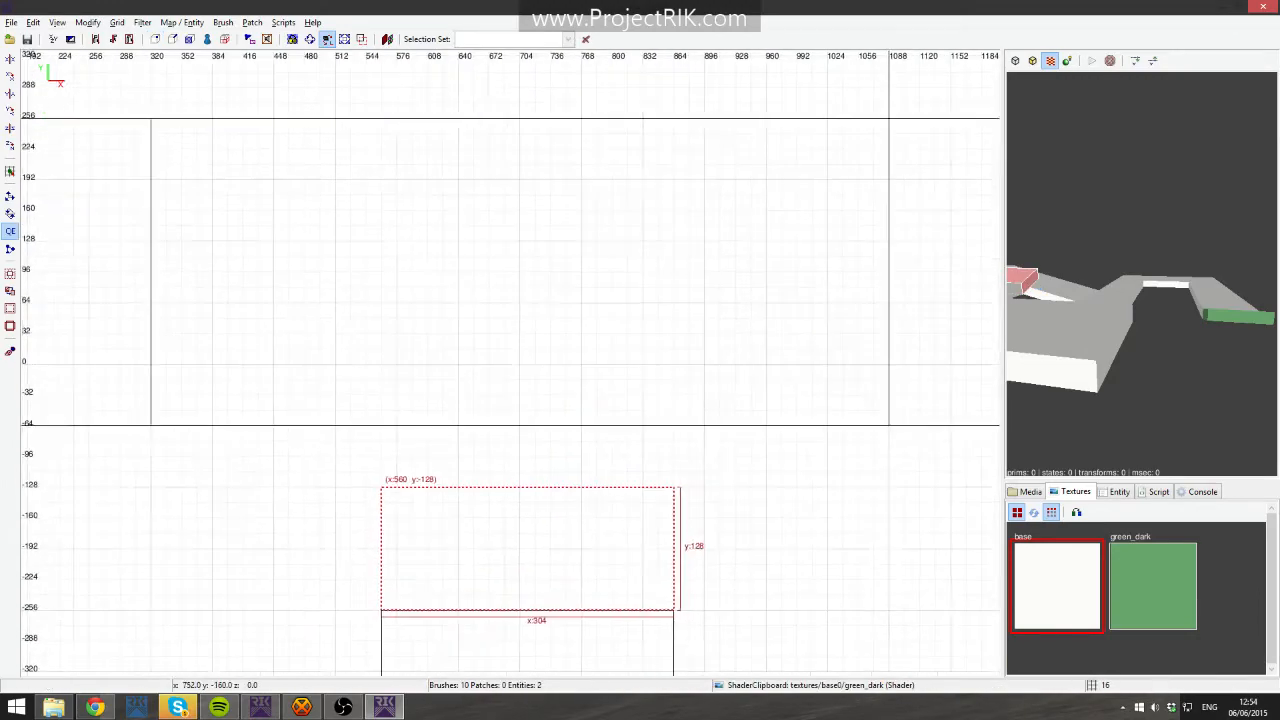
scroll(538, 312, "down", 5)
- Duplicate the 304 by 560 rotated slab and move the copy north above the layout
left_click(506, 526, "shift")
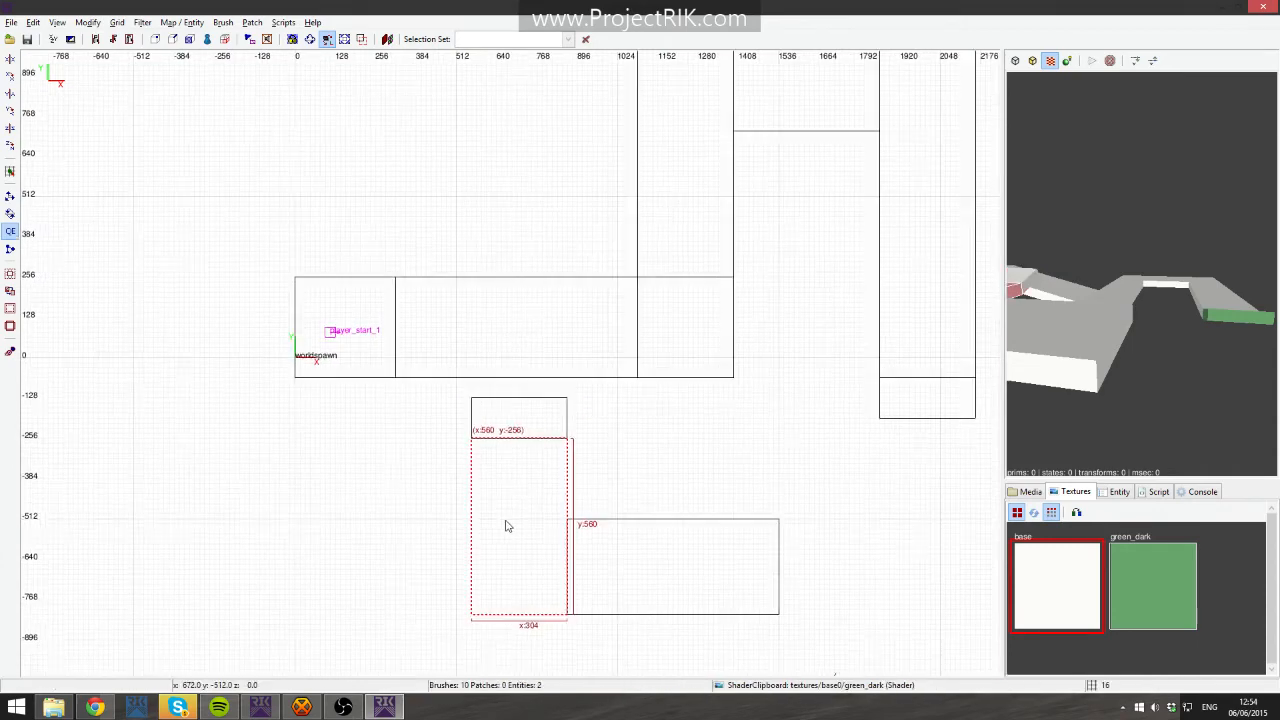
key("space")
mouse_move(535, 543)
left_mouse_down()
mouse_move(500, 191)
mouse_move(525, 211)
left_mouse_up()
key("Escape")
left_click_drag(569, 403, 589, 249)
key("BackSpace")
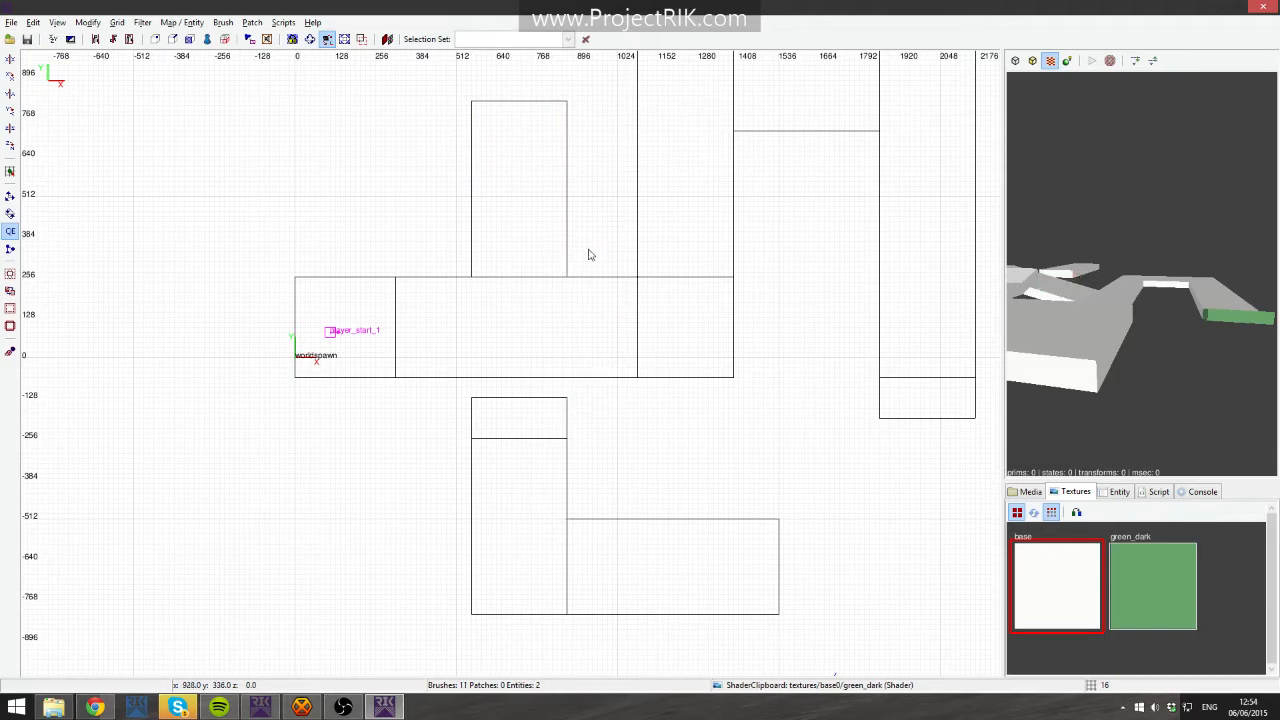
- Place the copy at x 560, y 816 against the layout's edge and raise it to z 128 in the side view
left_click(543, 211)
right_click_drag(543, 211, 548, 439)
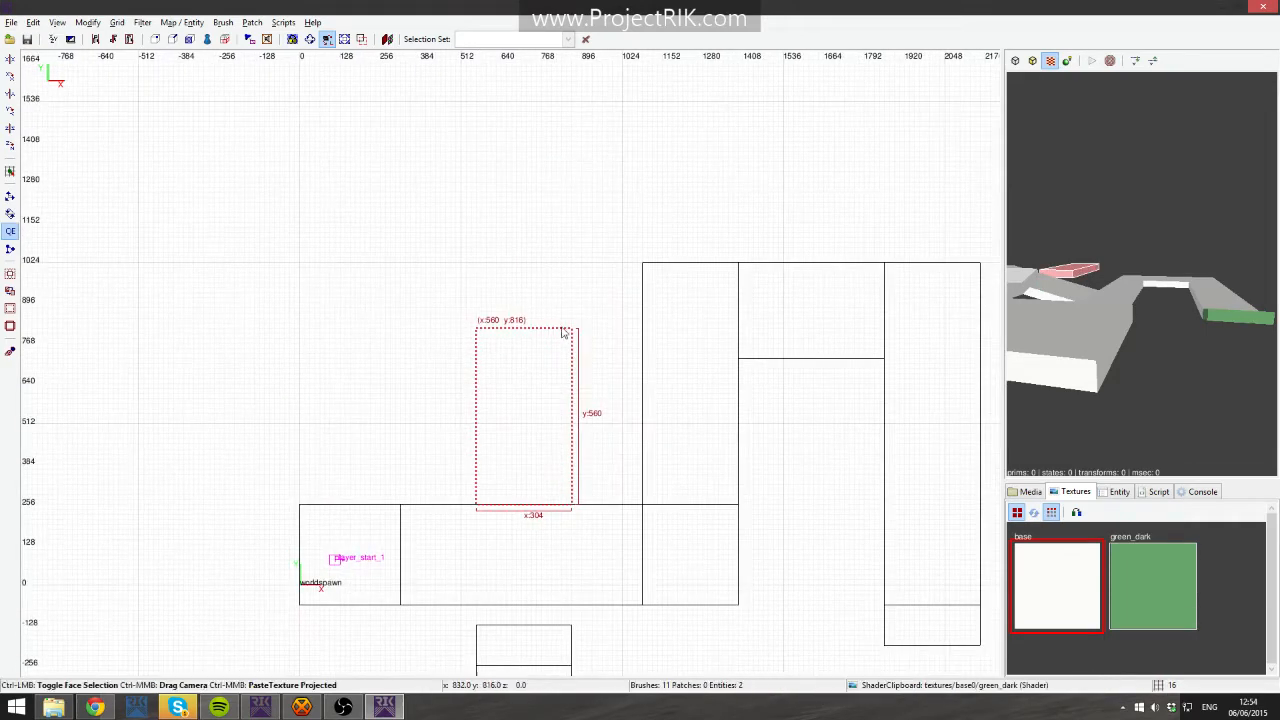
key("ctrl+Tab")
left_click_drag(509, 370, 509, 298)
key("ctrl+Tab")
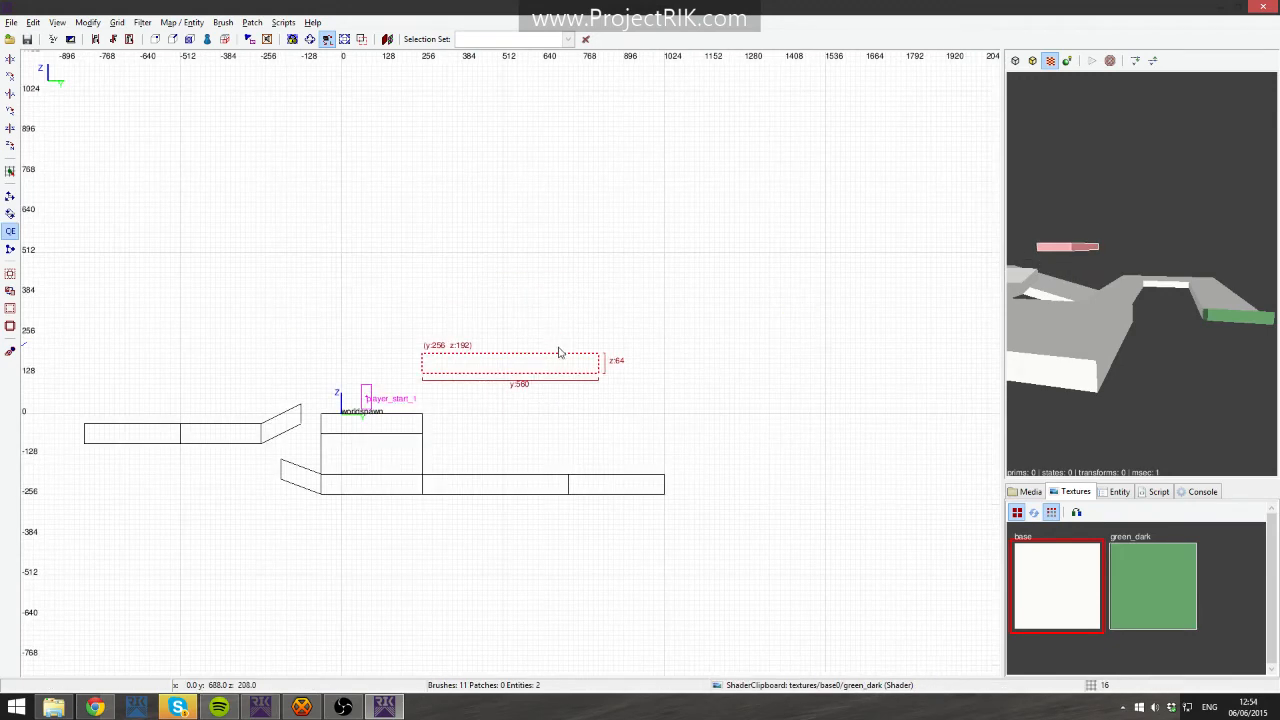
- Stretch the raised copy northward to 992 units long and deselect it
key("ctrl+Tab")
left_click_drag(510, 402, 533, 288)
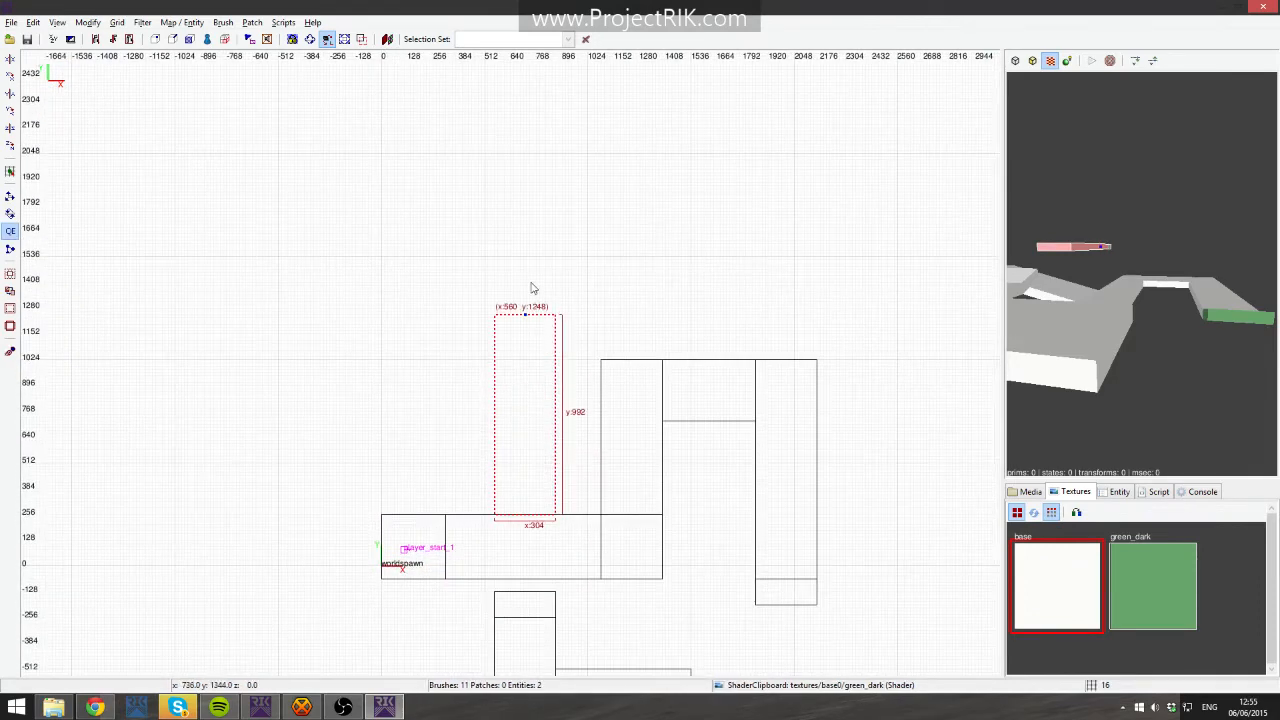
key("Escape")
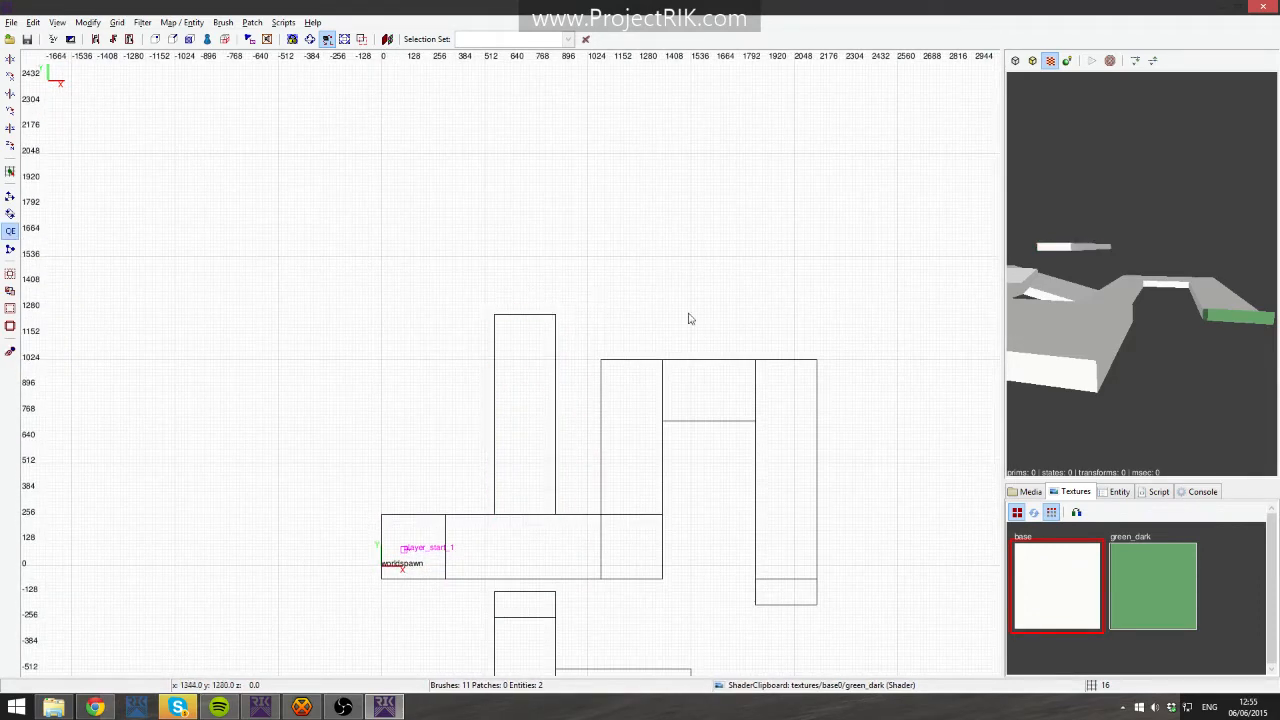
- Fly the camera around the layout to inspect the raised platform
right_click(1141, 275)
key("Left")
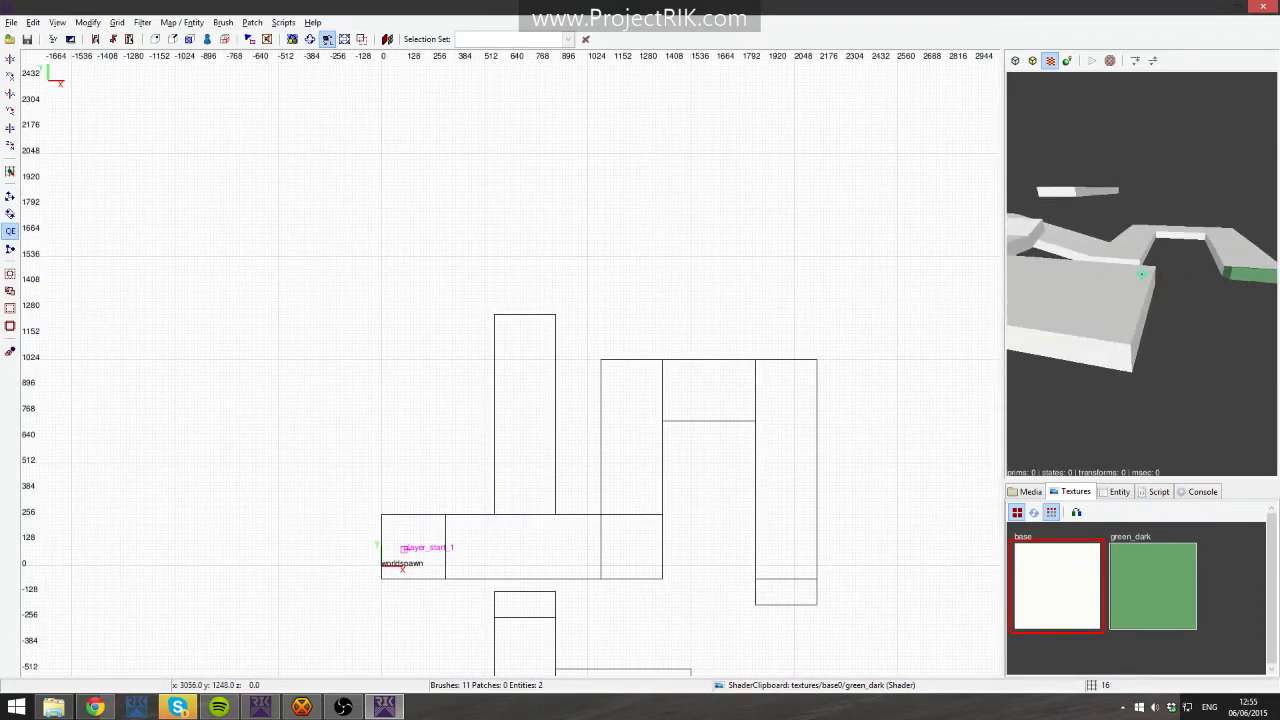
key("Up")
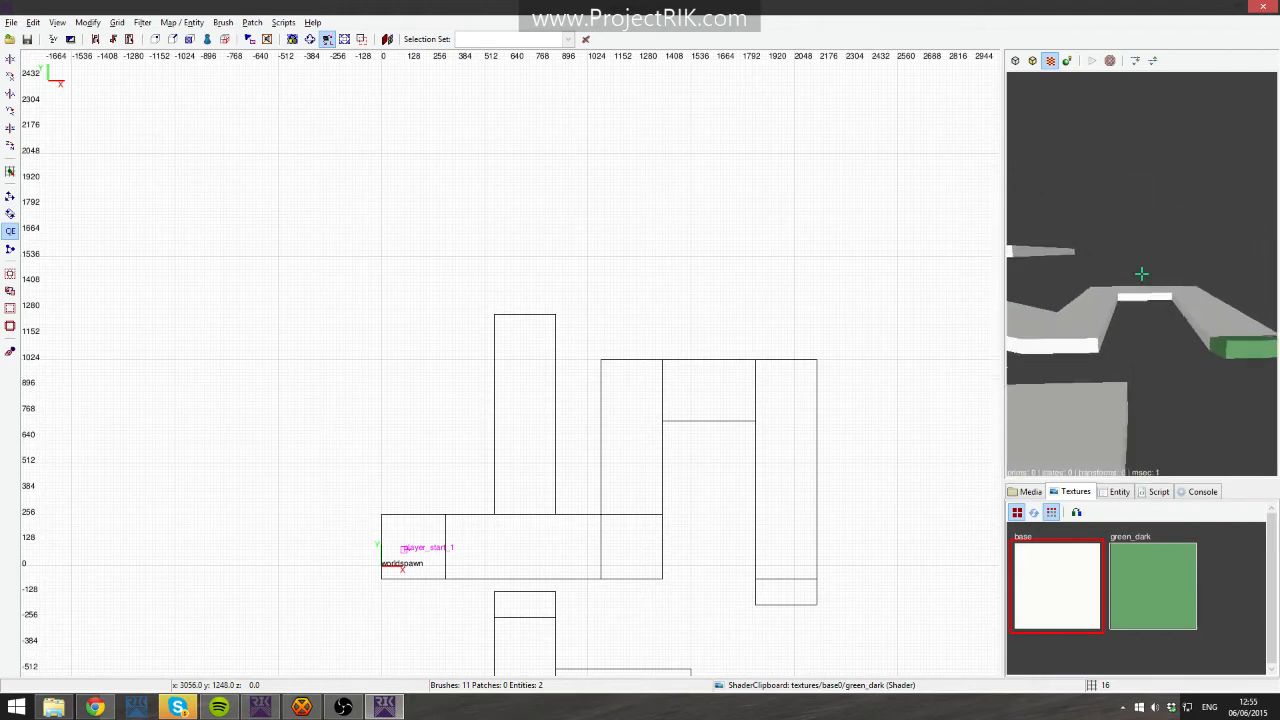
key("Up")
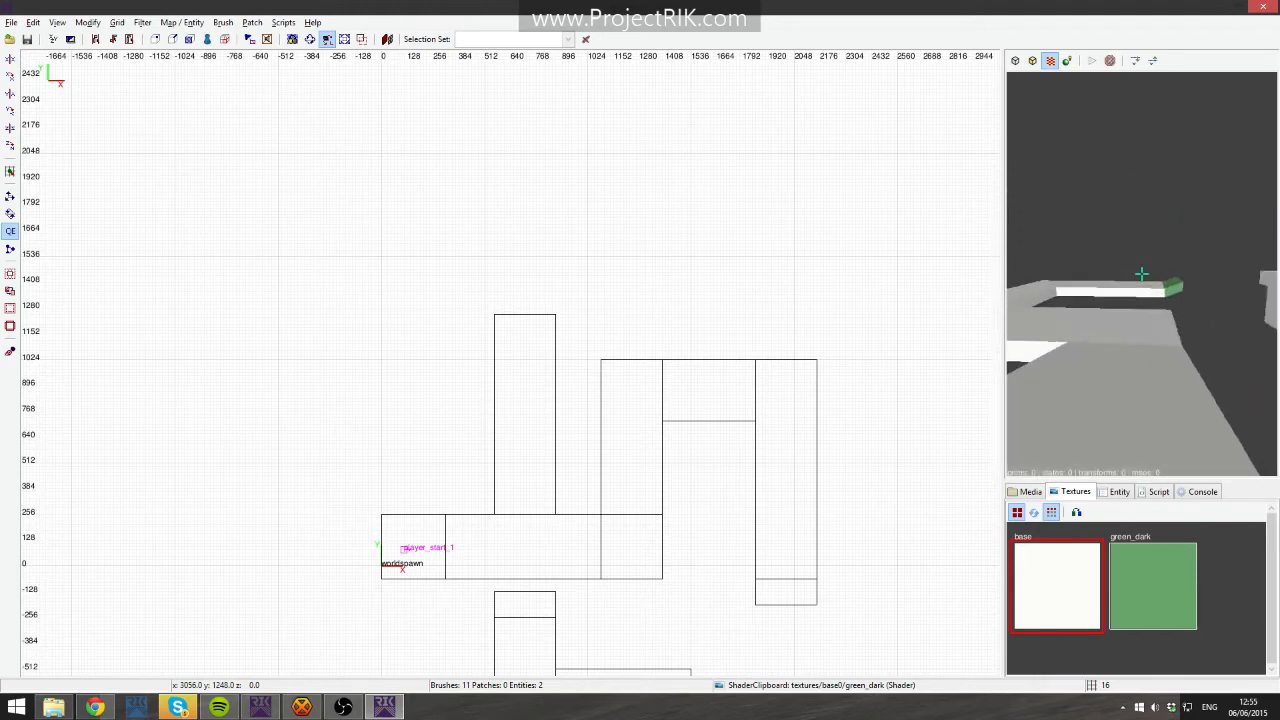
key("Up")
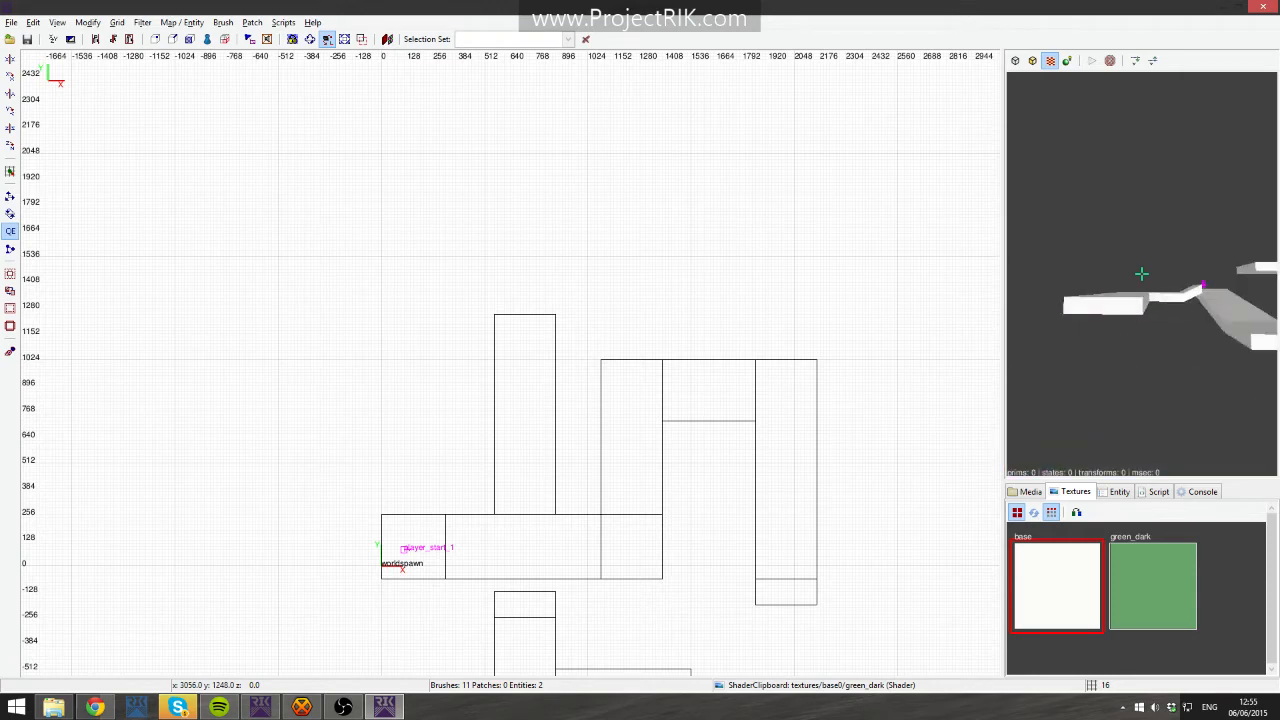
key("Down")
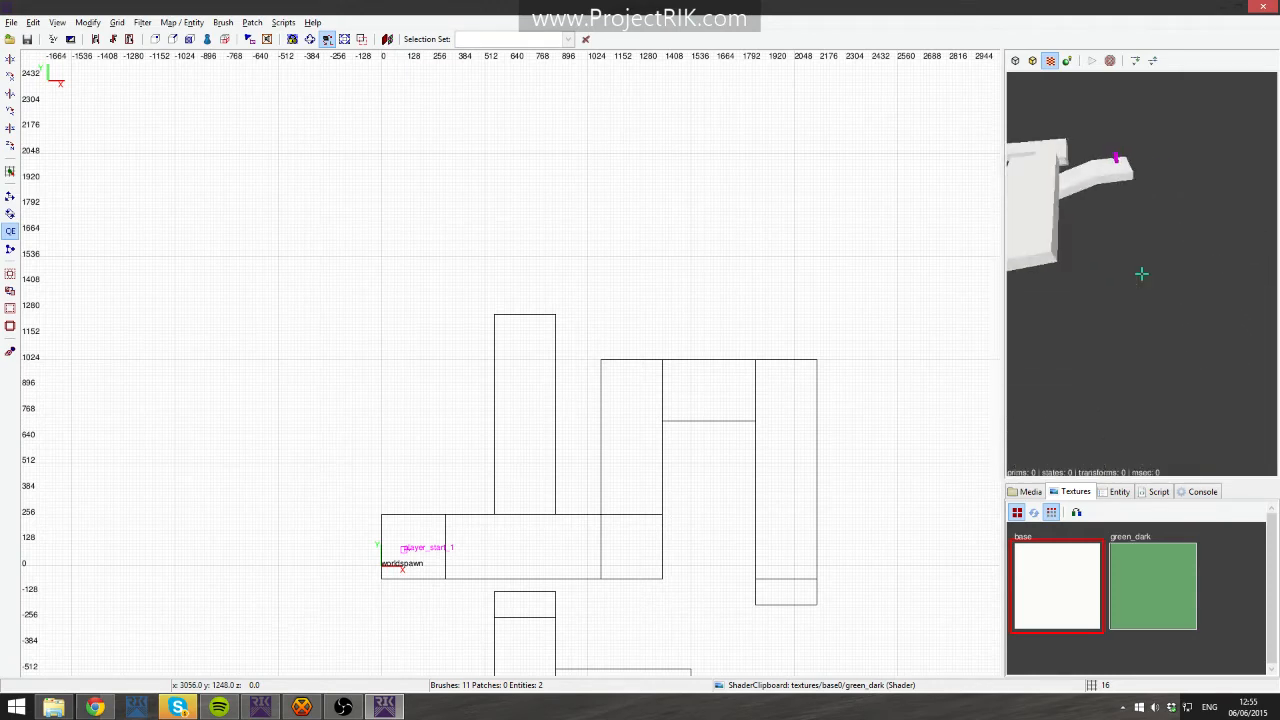
key("Down")
key("Up")
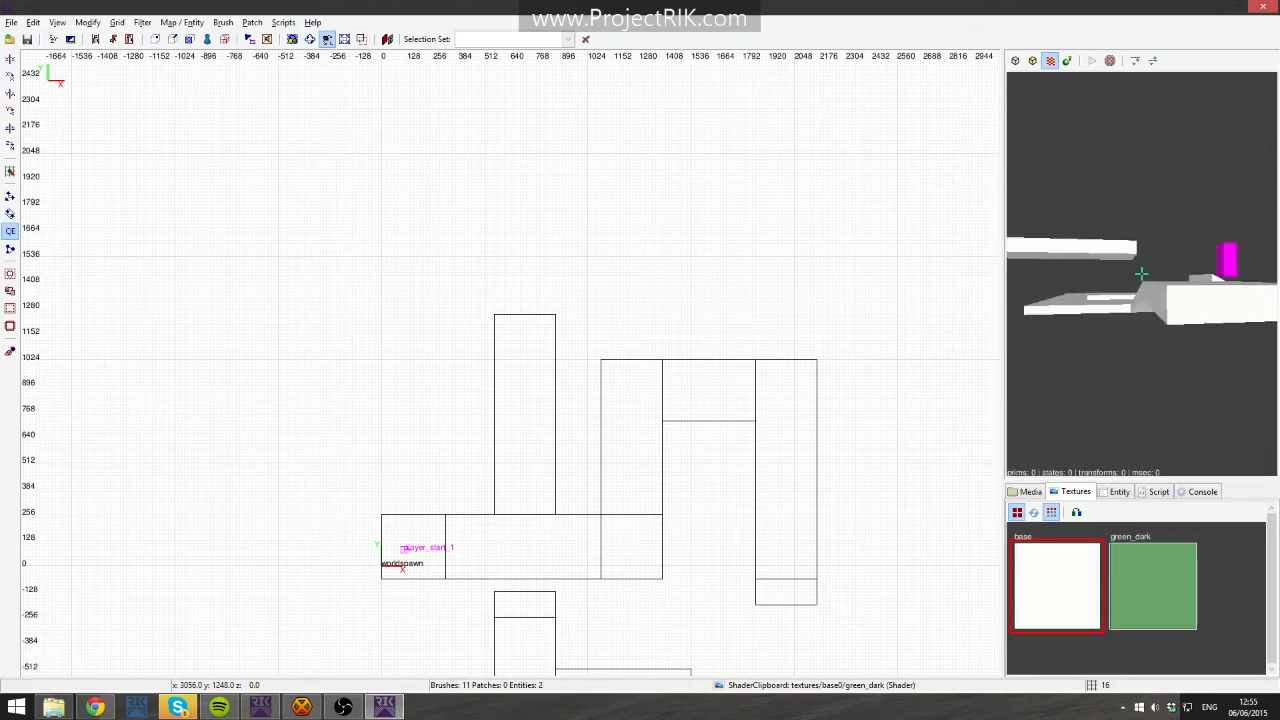
right_click(1141, 273)
right_click_drag(803, 466, 722, 394)
scroll(803, 466, "up", 2)
scroll(768, 477, "down", 1)
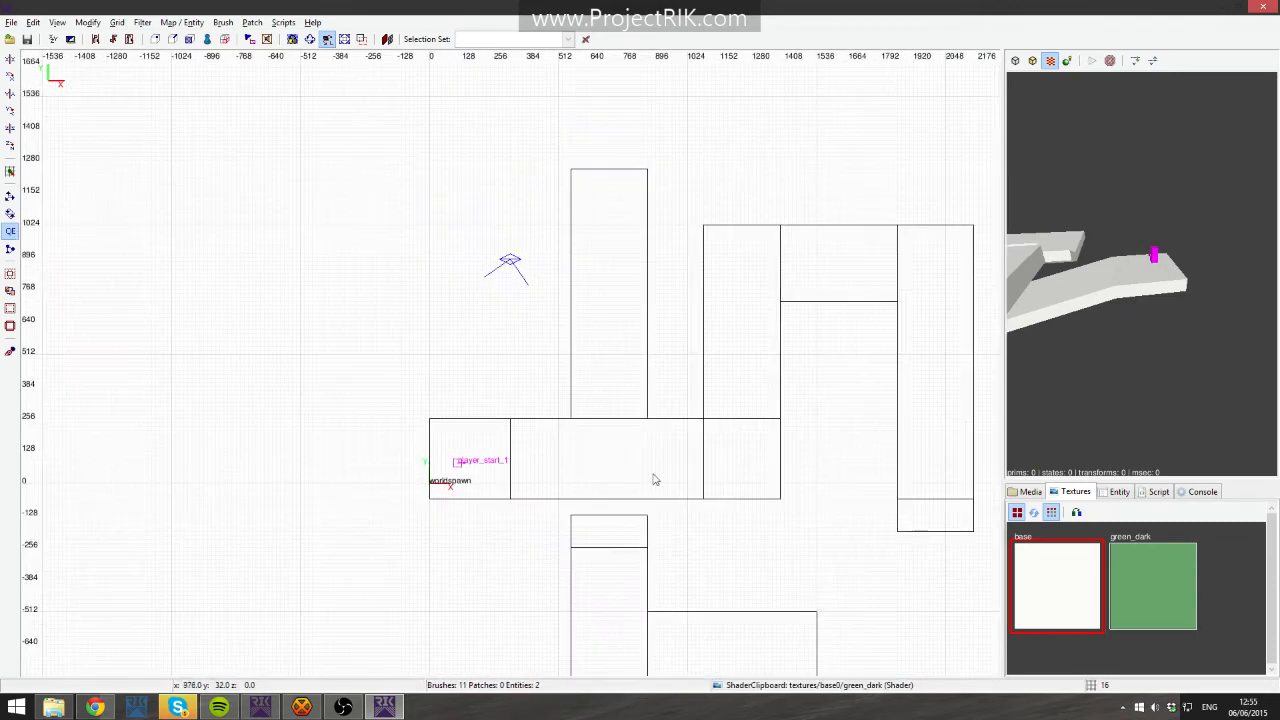
- Draw a 320 by 32 wall at x 0, y 288 along the start platform's north edge, 192 units tall
left_click(479, 442, "shift")
key("Escape")
scroll(440, 428, "up", 3)
right_click_drag(438, 446, 488, 434)
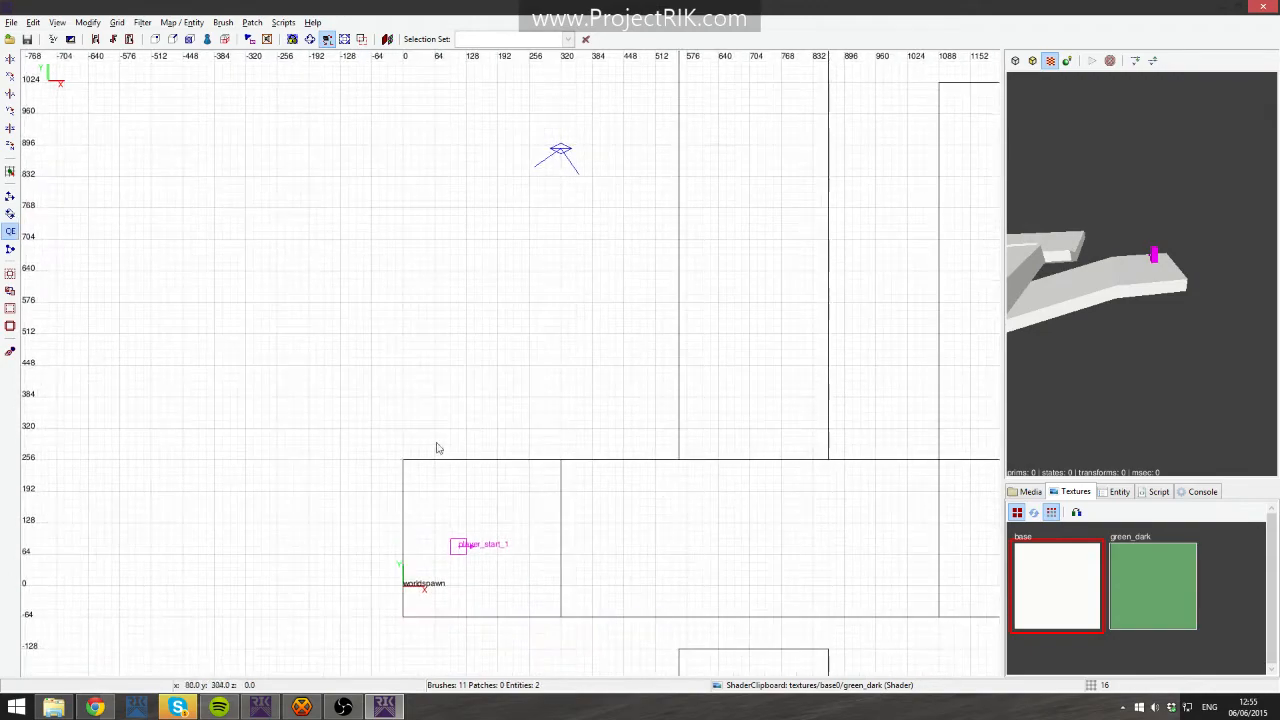
left_click_drag(404, 445, 547, 466)
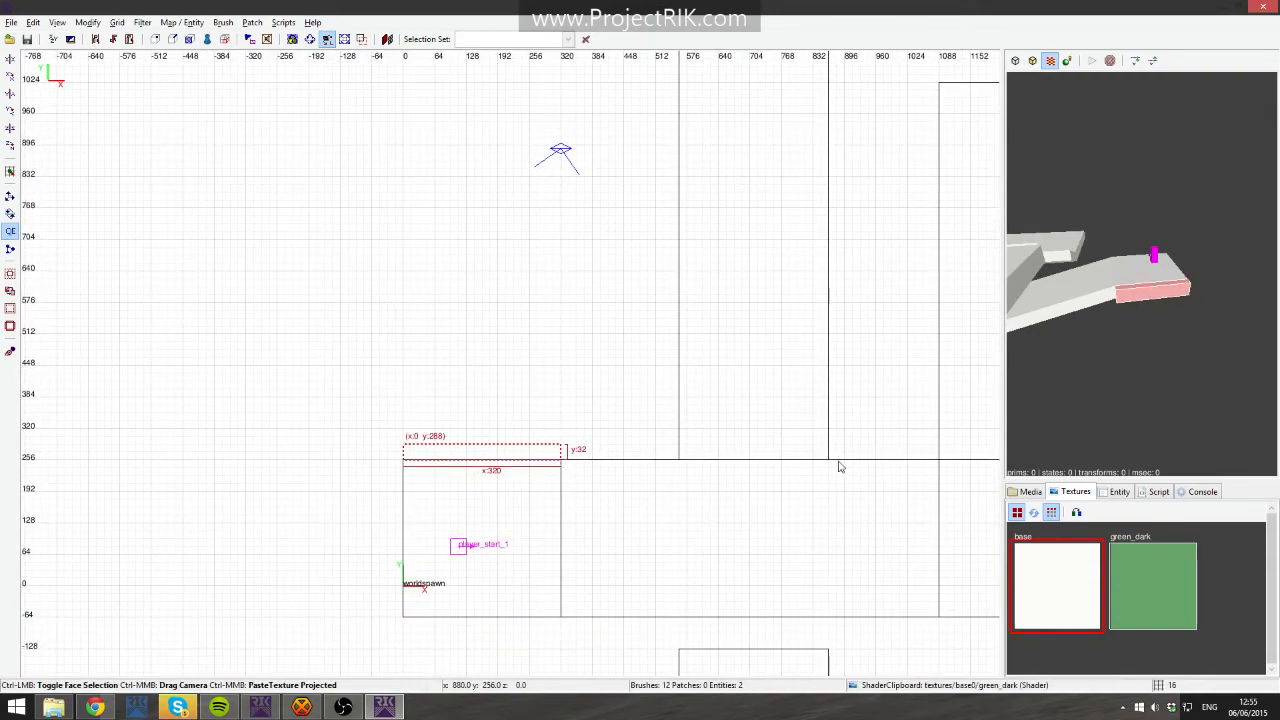
key("ctrl+Tab")
left_click_drag(527, 318, 526, 272)
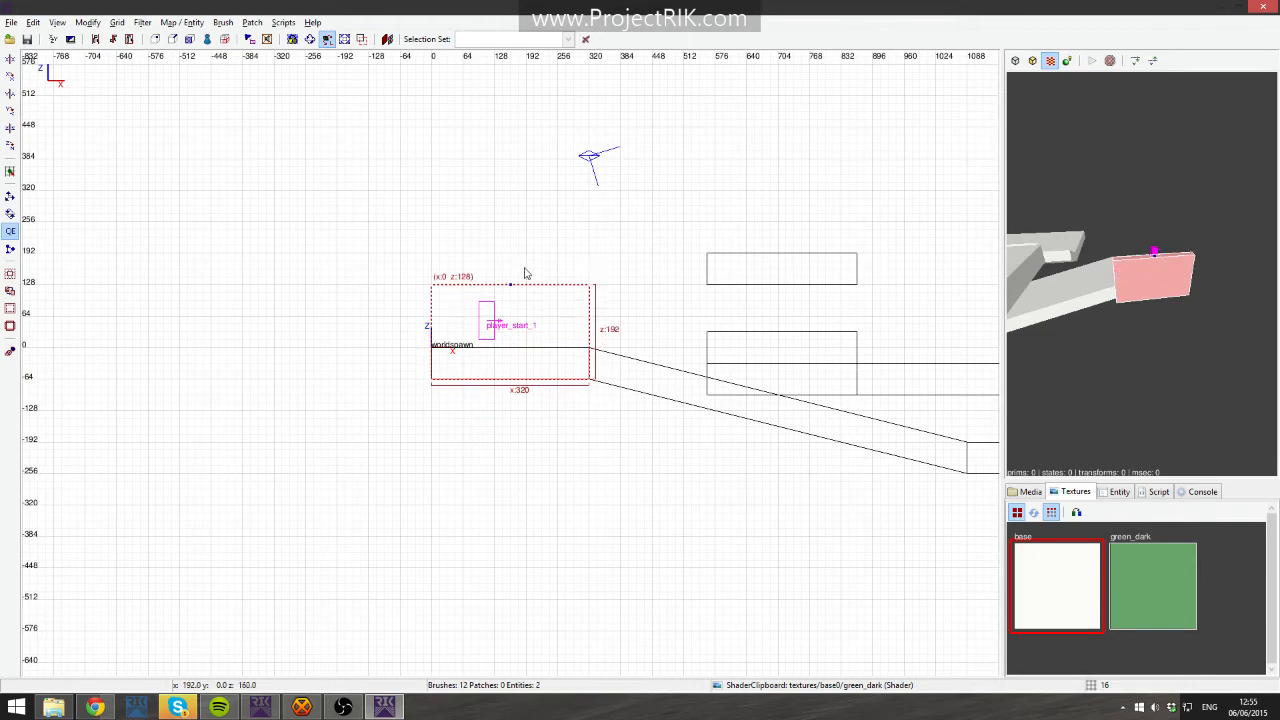
right_click(1100, 290)
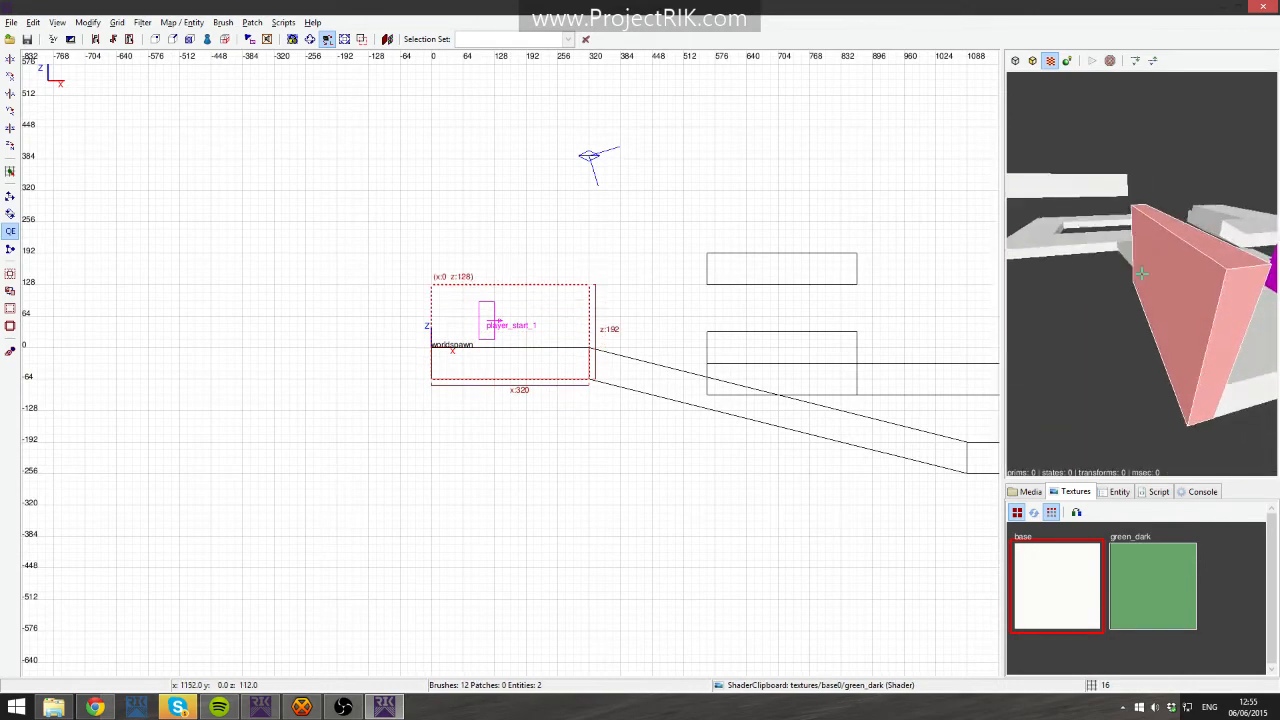
key("ctrl+Tab")
key("ctrl+Tab")
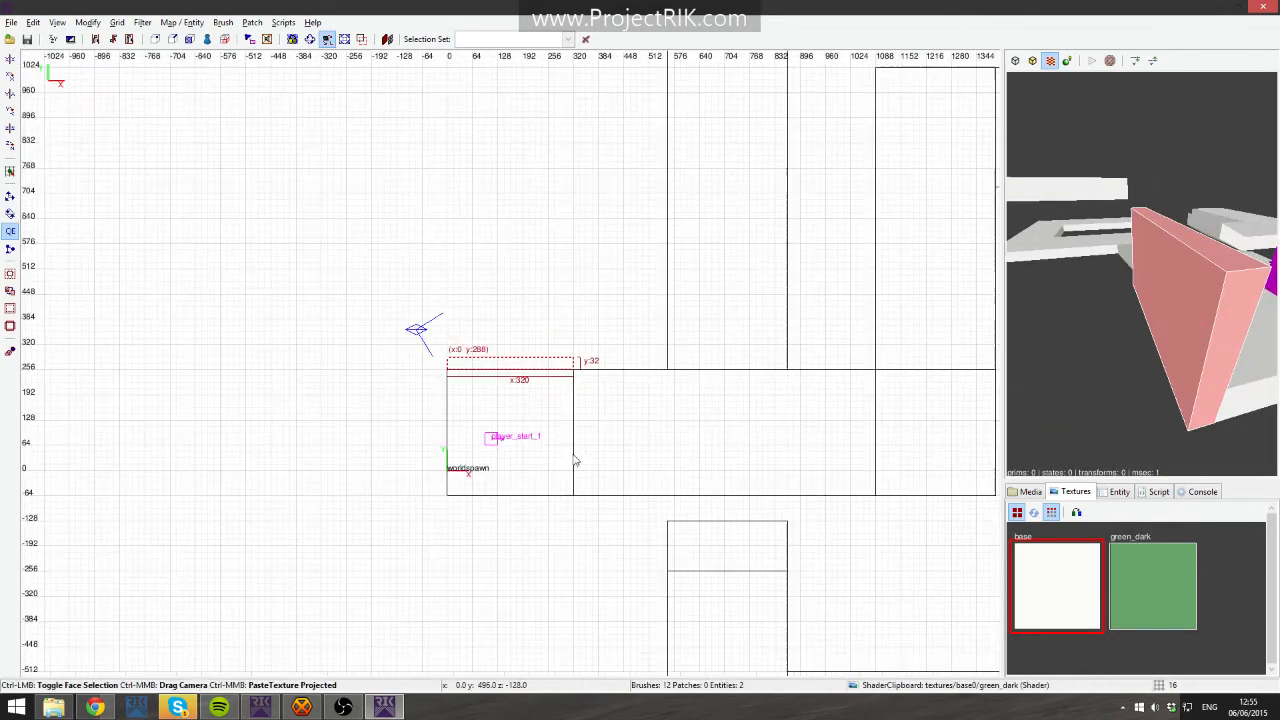
left_click_drag(527, 327, 525, 455)
key("Escape")
left_click(558, 449, "shift")
key("Escape")
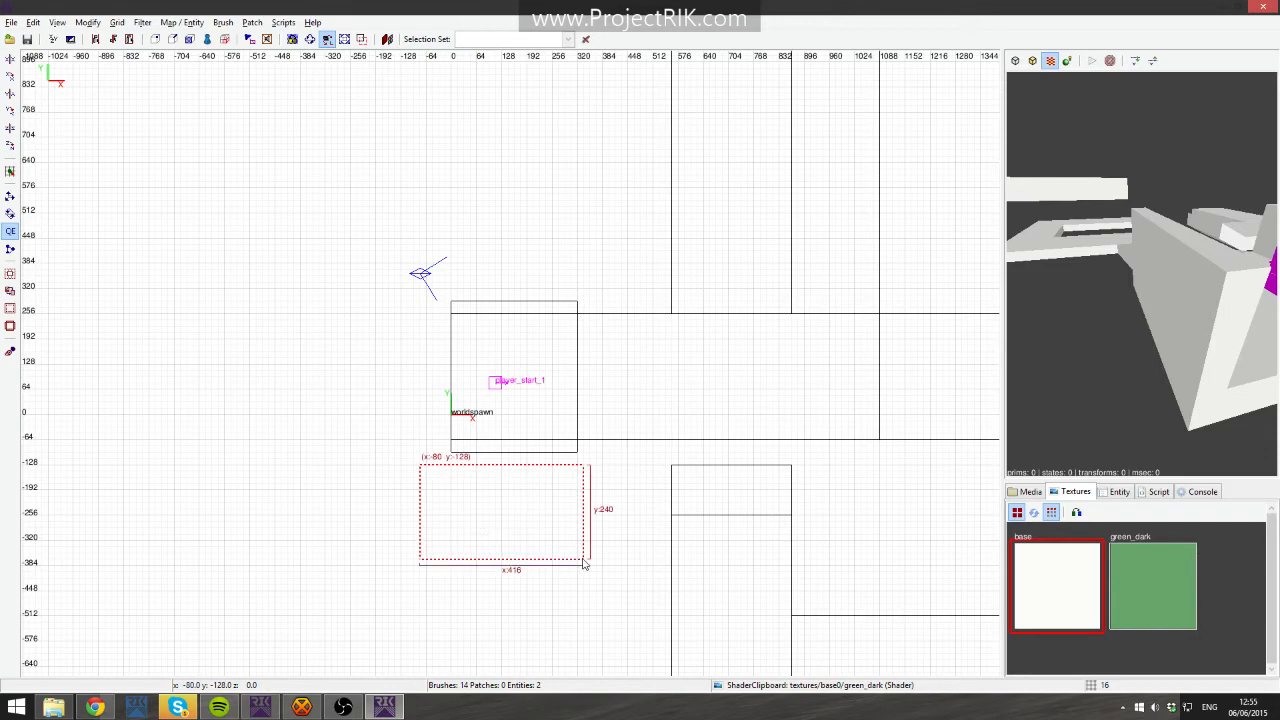
right_click(947, 454)
left_click(1193, 388)
key("BackSpace")
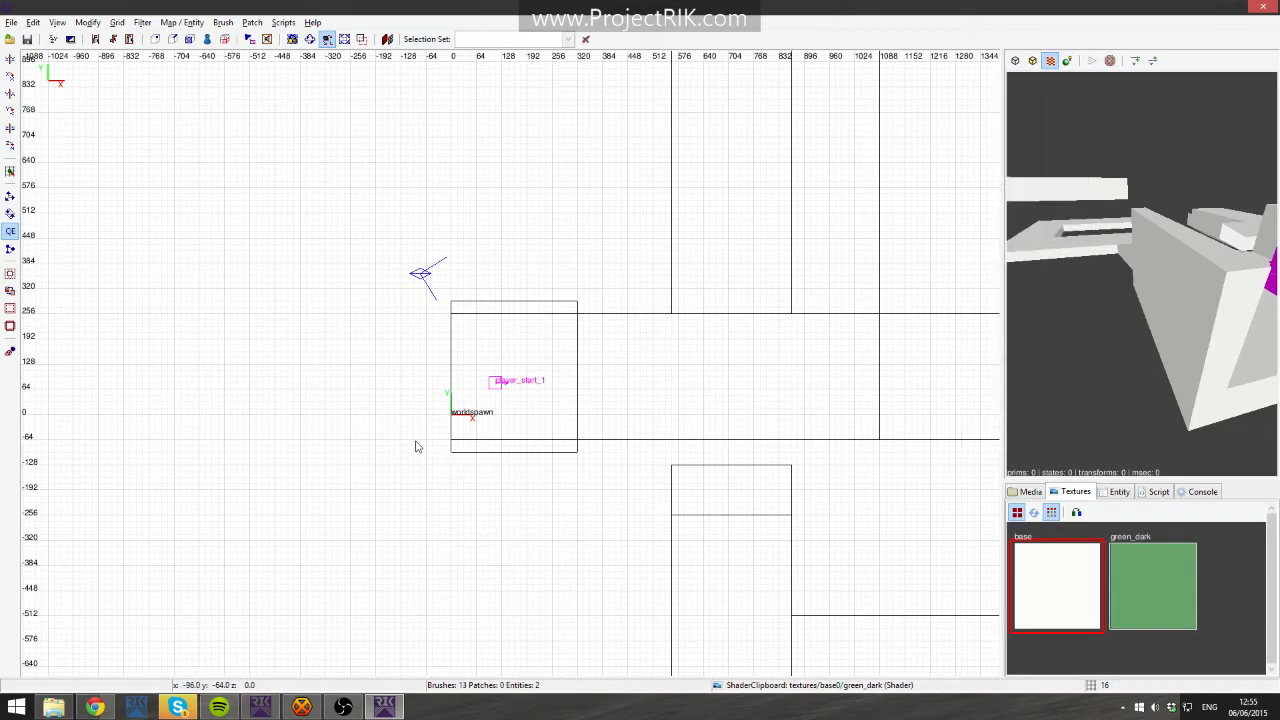
right_click(1130, 354)
key("Right")
key("Up")
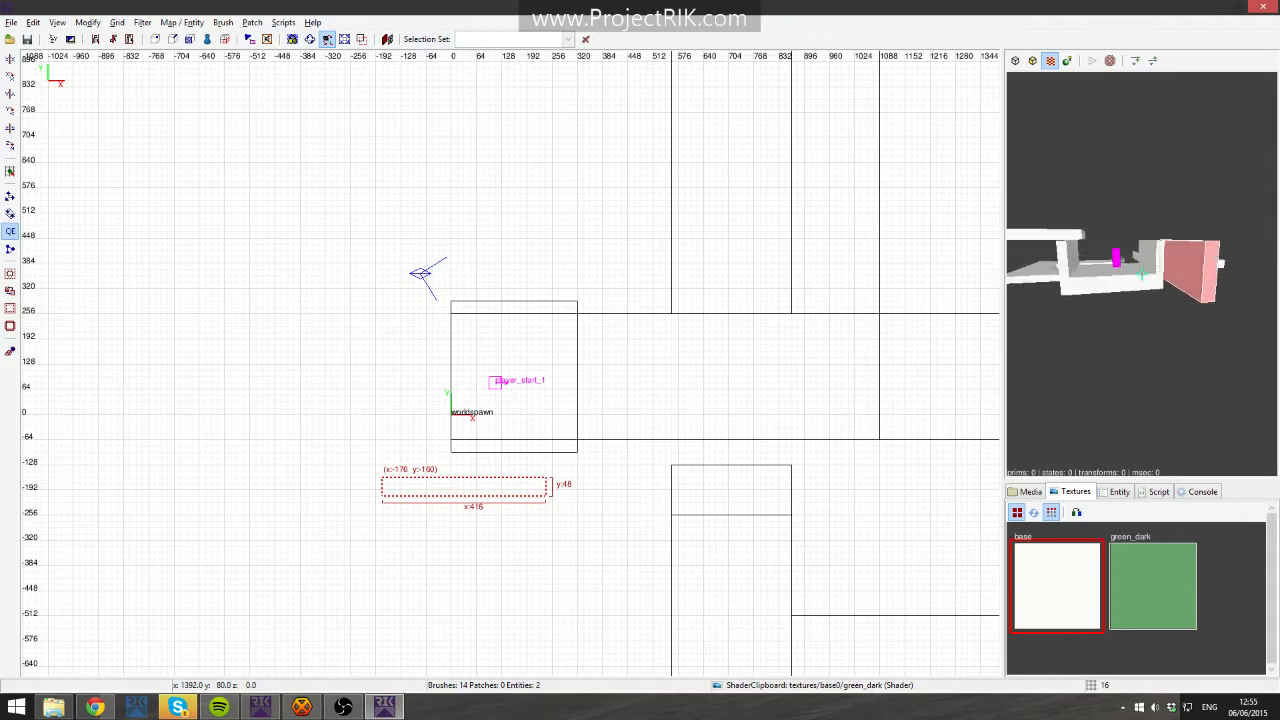
left_click(1089, 252, "shift")
key("Escape")
left_click(1140, 265, "shift")
key("BackSpace")
left_click(1075, 249, "shift")
key("Escape")
- Draw a 32 by 384 wall at x -32, y 288 along the start platform's west edge
left_click_drag(434, 387, 440, 306)
right_click(1030, 366)
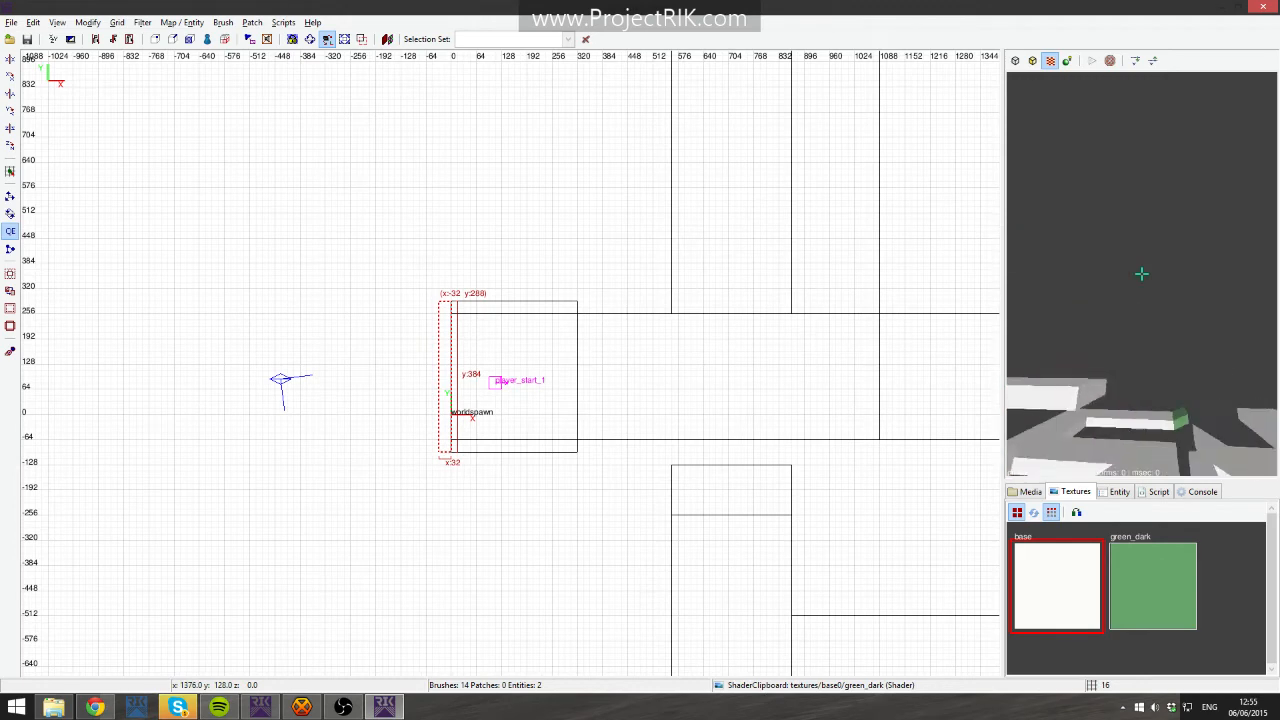
key("Down")
key("Right")
right_click(1166, 357)
key("Escape")
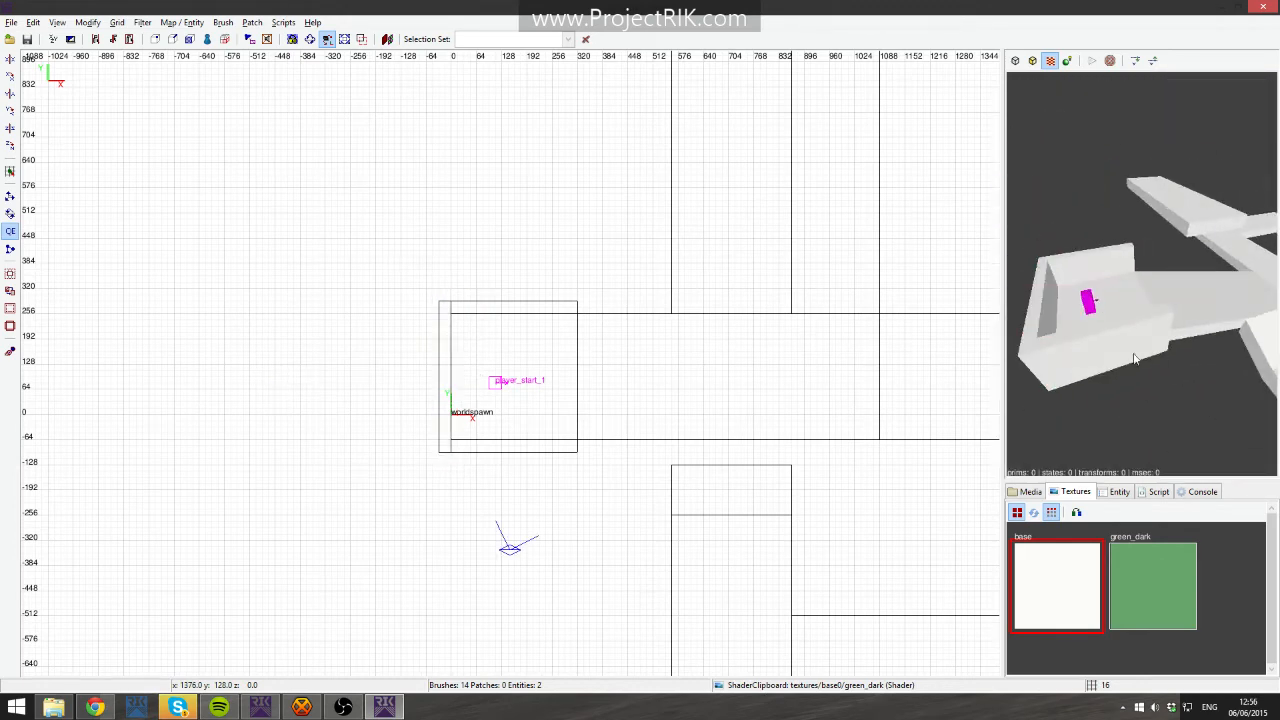
- Draw a 768 by 32 wall at x 320, y 288 along the corridor's north edge
right_click_drag(732, 424, 687, 369)
left_click_drag(533, 253, 826, 264)
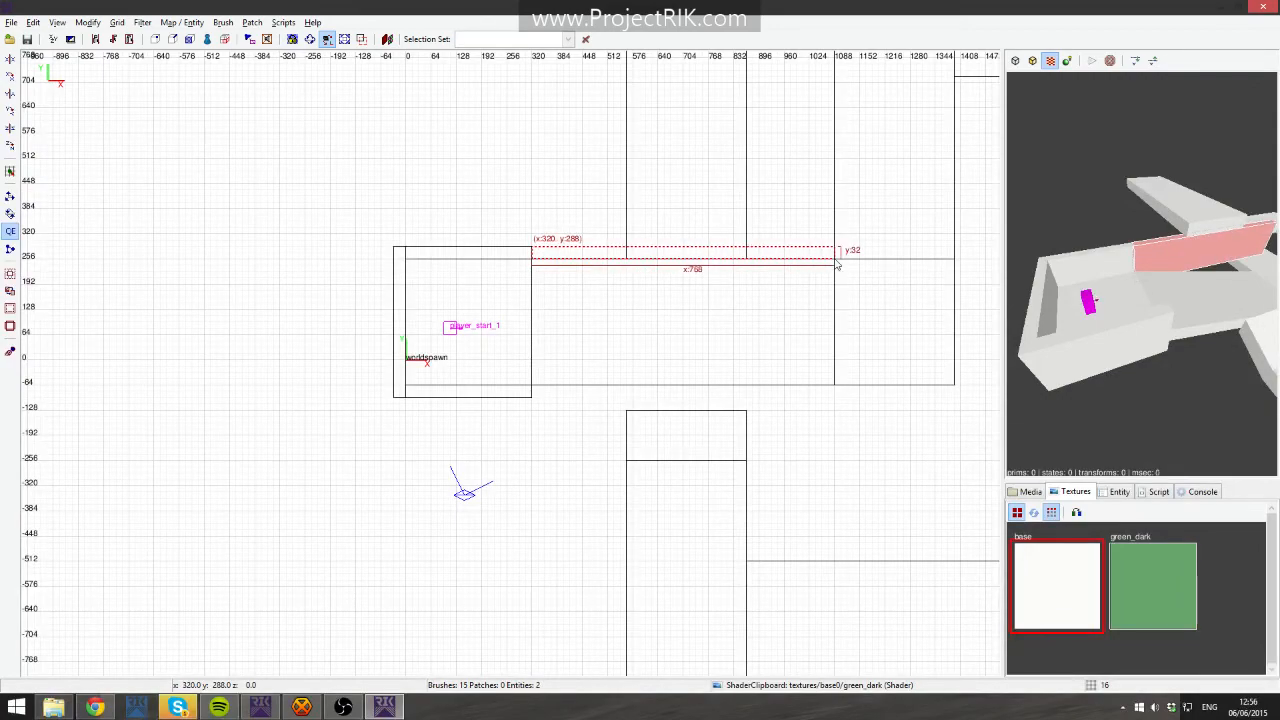
mouse_move(814, 294)
right_mouse_down()
mouse_move(814, 244)
mouse_move(802, 252)
right_mouse_up()
key("ctrl+Tab")
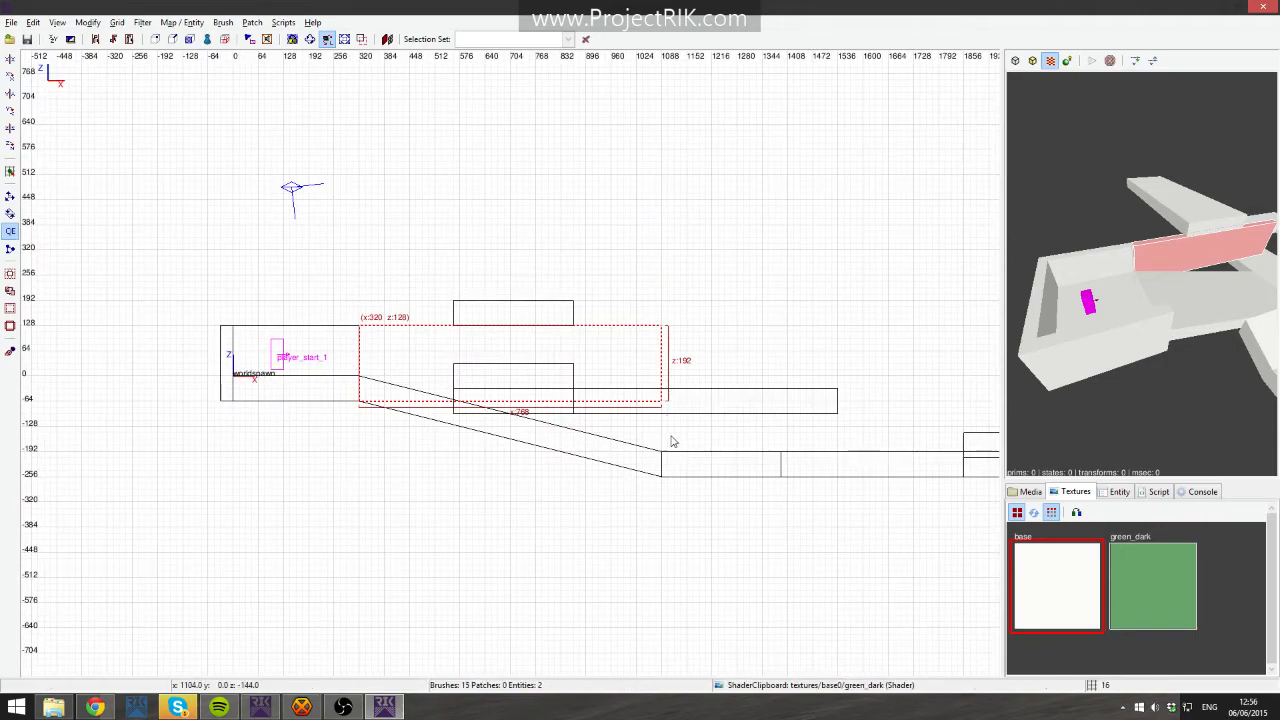
- Drag the wall's east-end vertices down to z -256 so it follows the descending ramp
key("v")
left_click_drag(636, 272, 693, 428, "shift")
scroll(702, 440, "up", 3)
right_click_drag(733, 483, 709, 377)
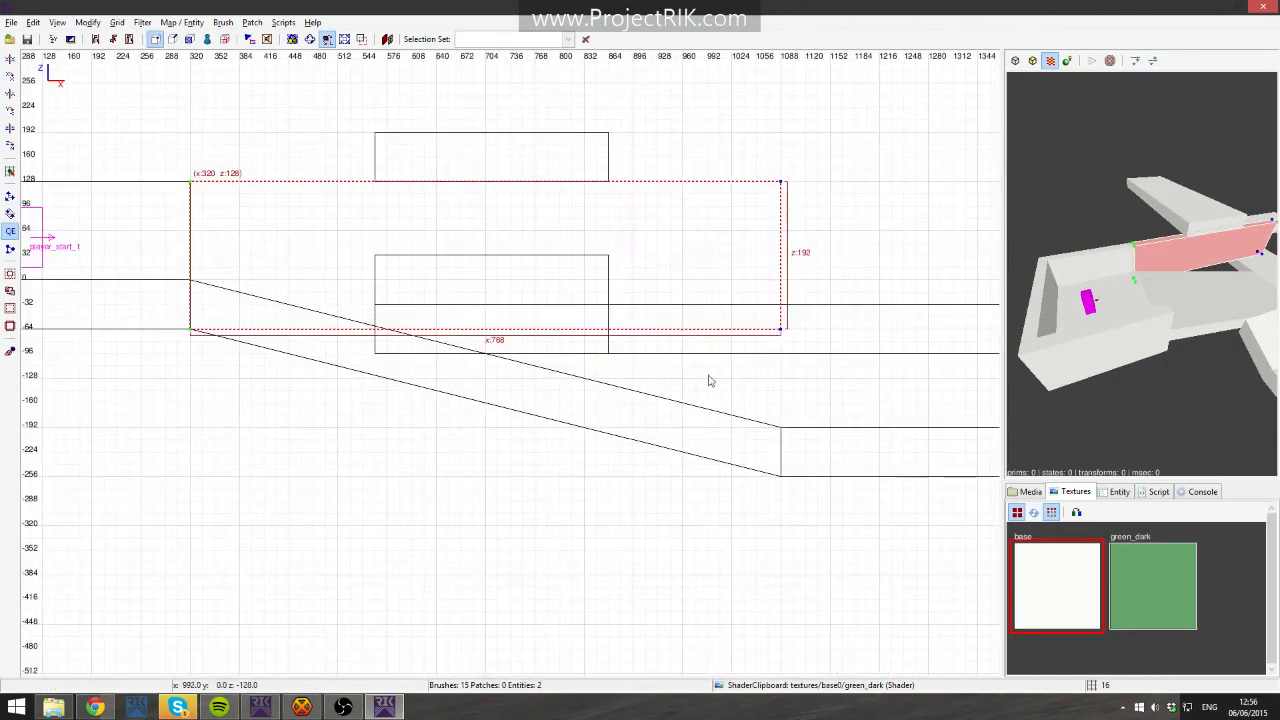
left_click_drag(785, 335, 783, 482)
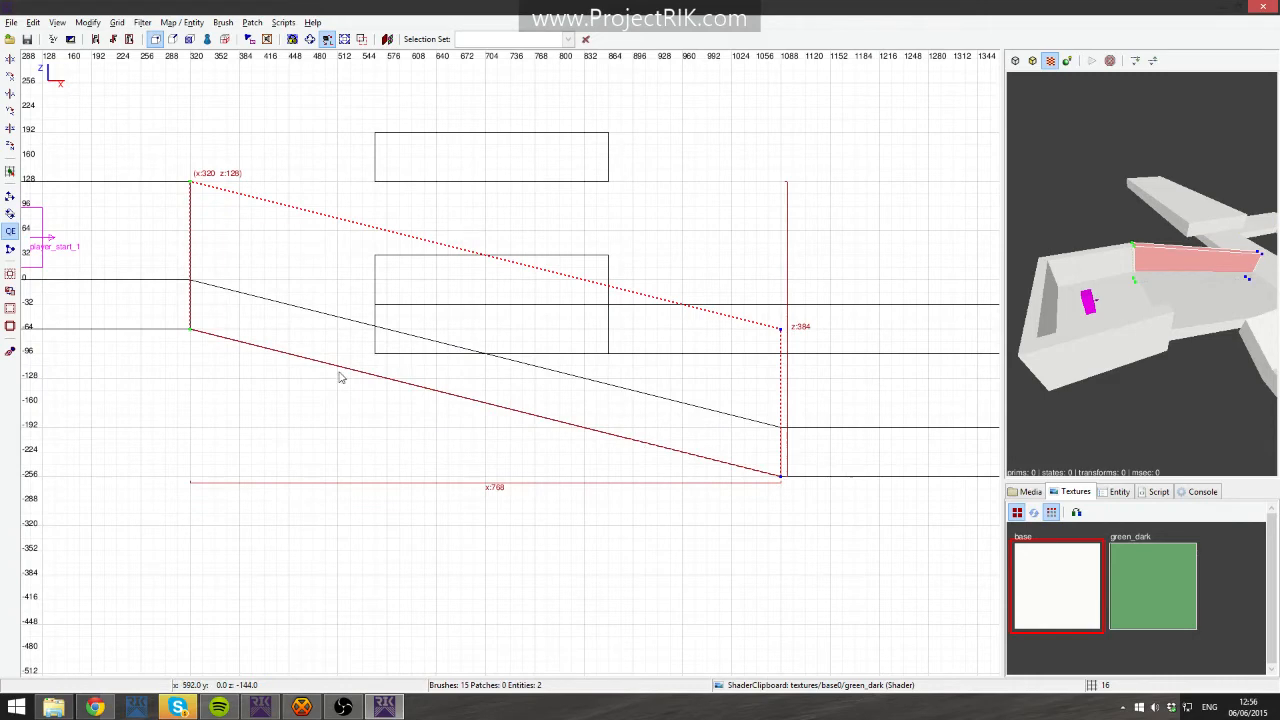
right_click(1189, 331)
key("Up")
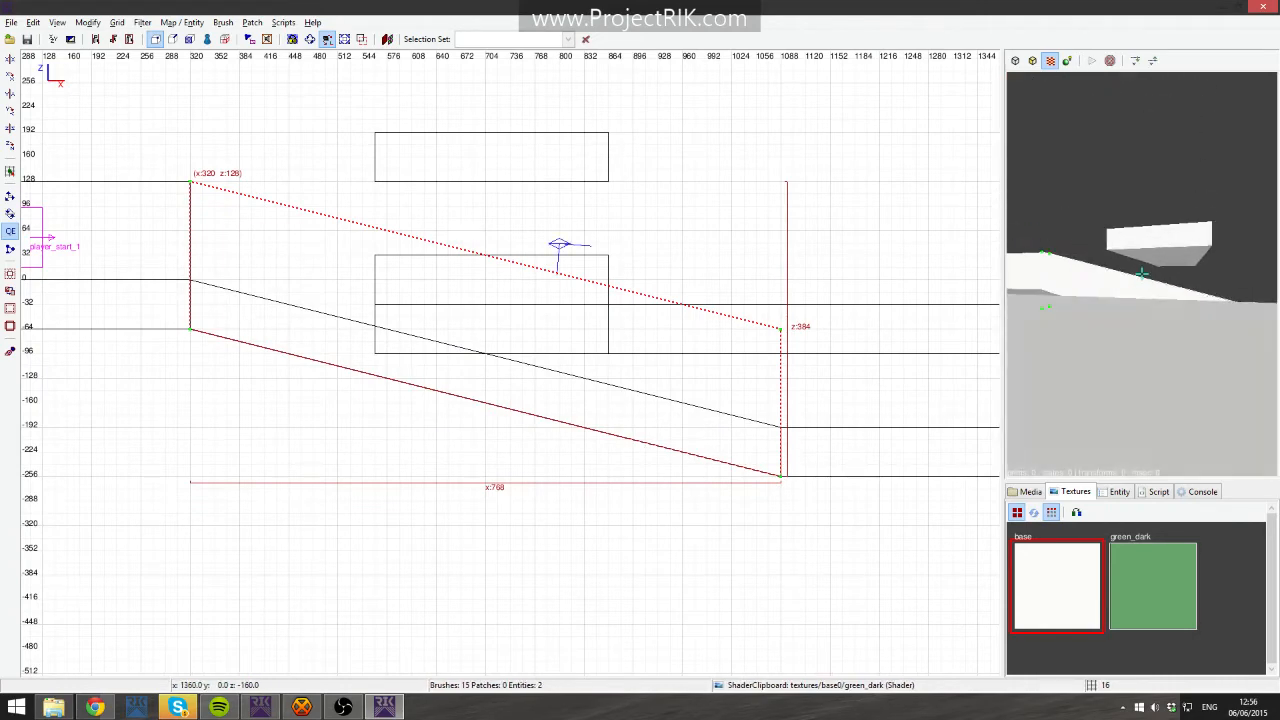
key("v")
key("Down")
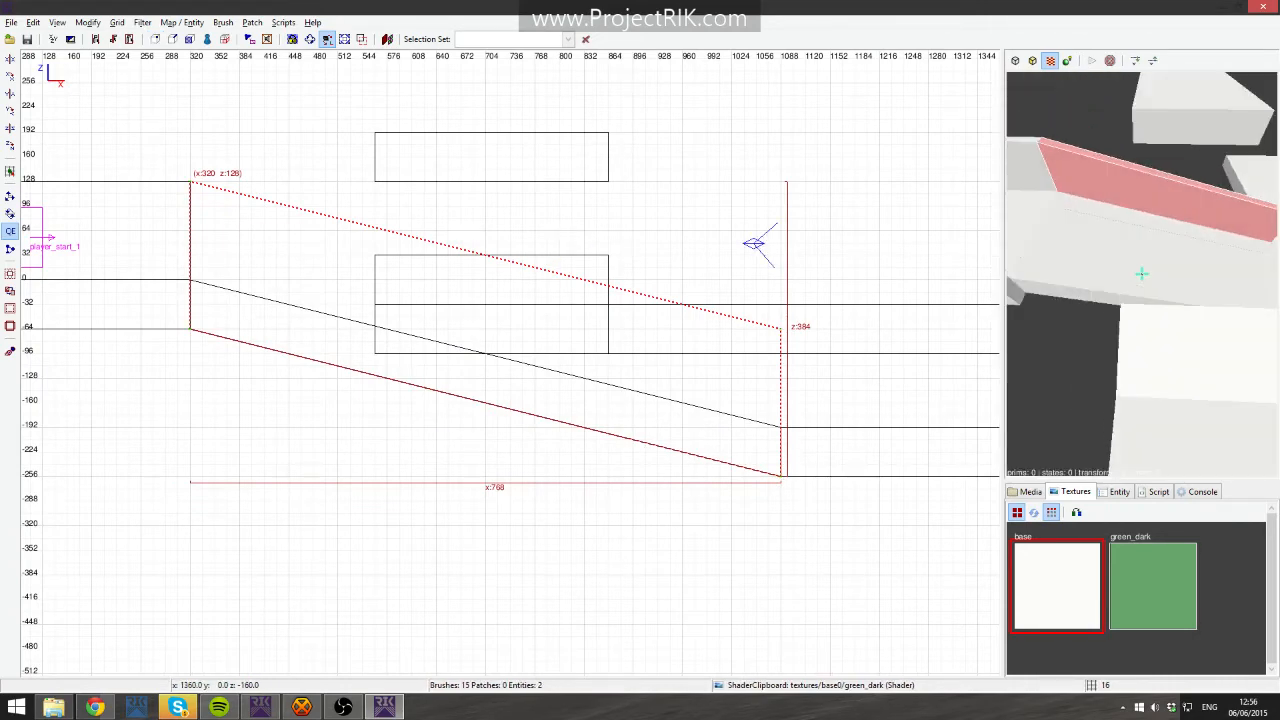
- Duplicate the corridor's north wall and move the copy to x 320, y -64 along the corridor's south edge
right_click(1219, 313)
key("space")
key("ctrl+Tab")
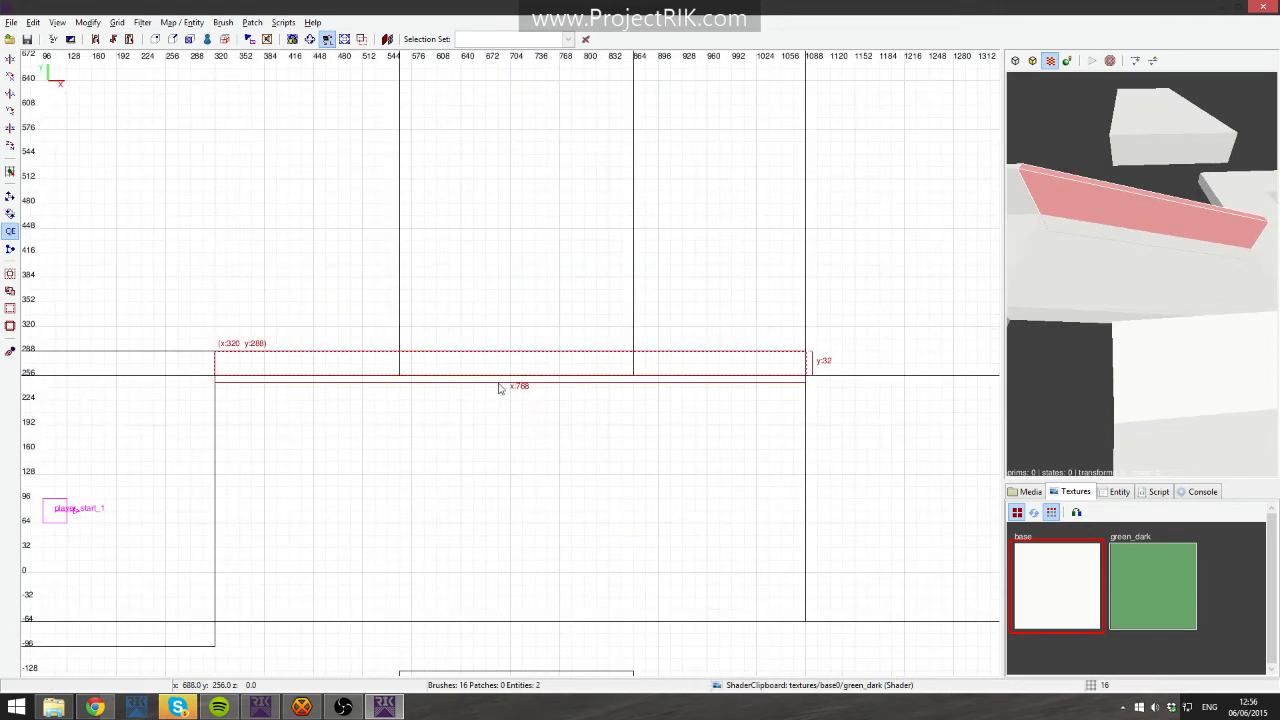
scroll(475, 420, "down", 2)
left_click_drag(470, 372, 473, 549)
- Delete the corridor's north wall together with its south-edge copy
right_click(1141, 274)
key("Right")
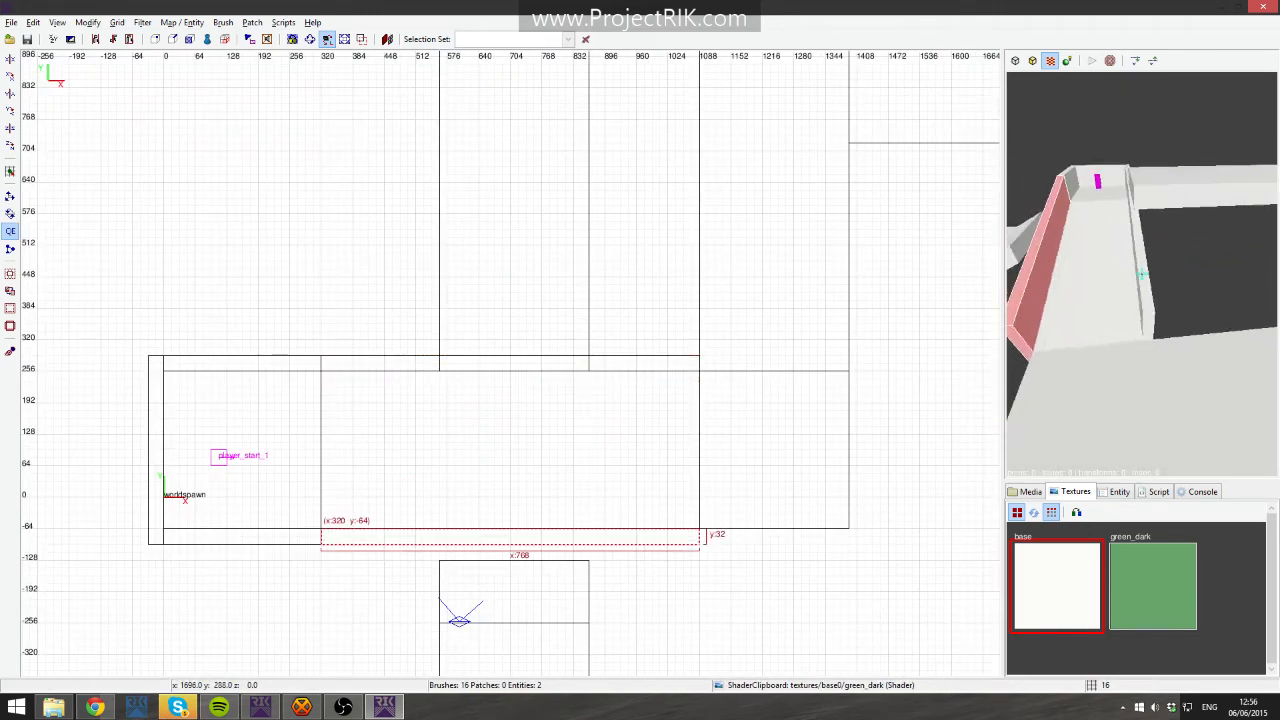
key("Escape")
left_click(1141, 274, "shift")
key("Left")
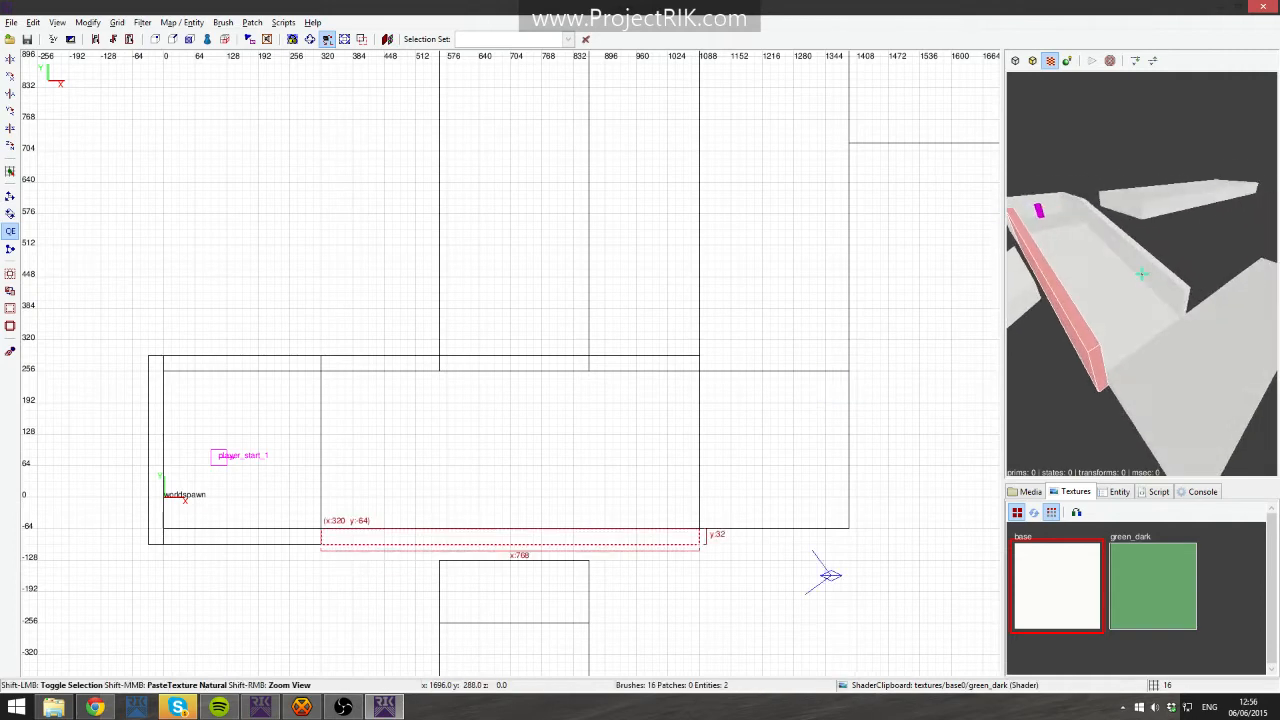
key("BackSpace")
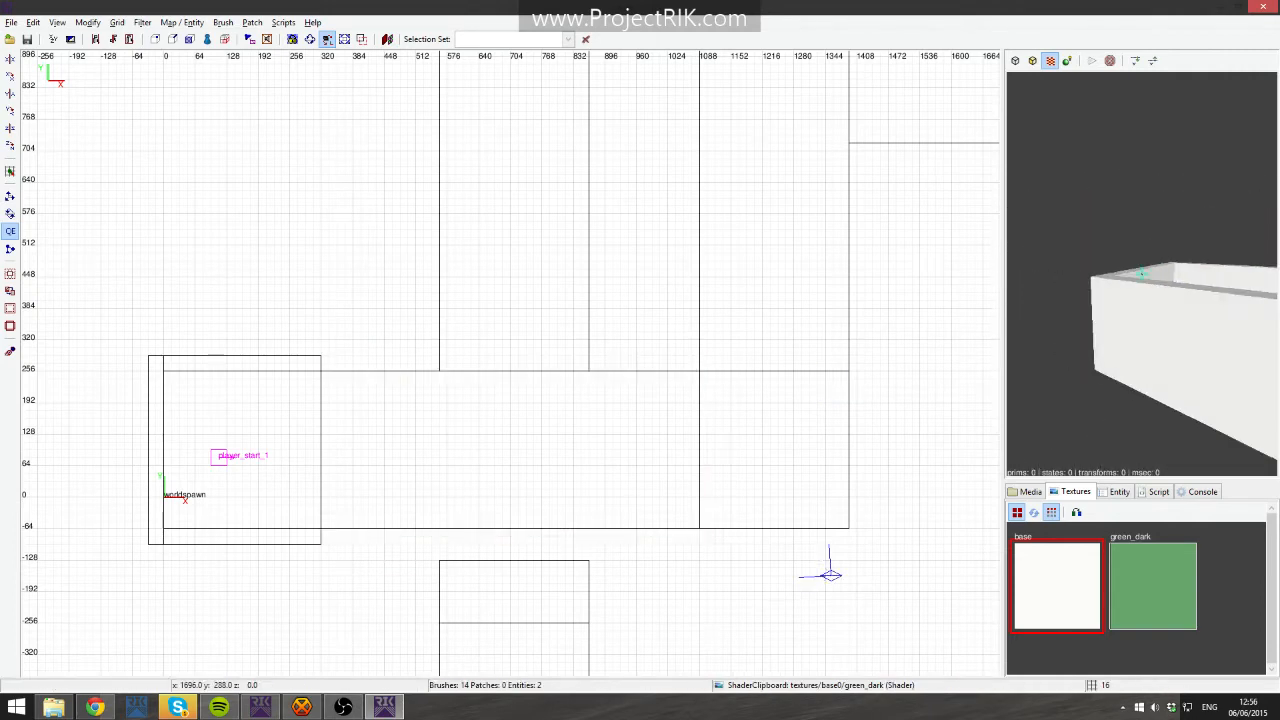
- Select the start platform's north and west walls and delete them
left_click(1141, 274, "shift")
key("Escape")
left_click(1141, 274, "shift")
right_click(1141, 274)
key("Escape")
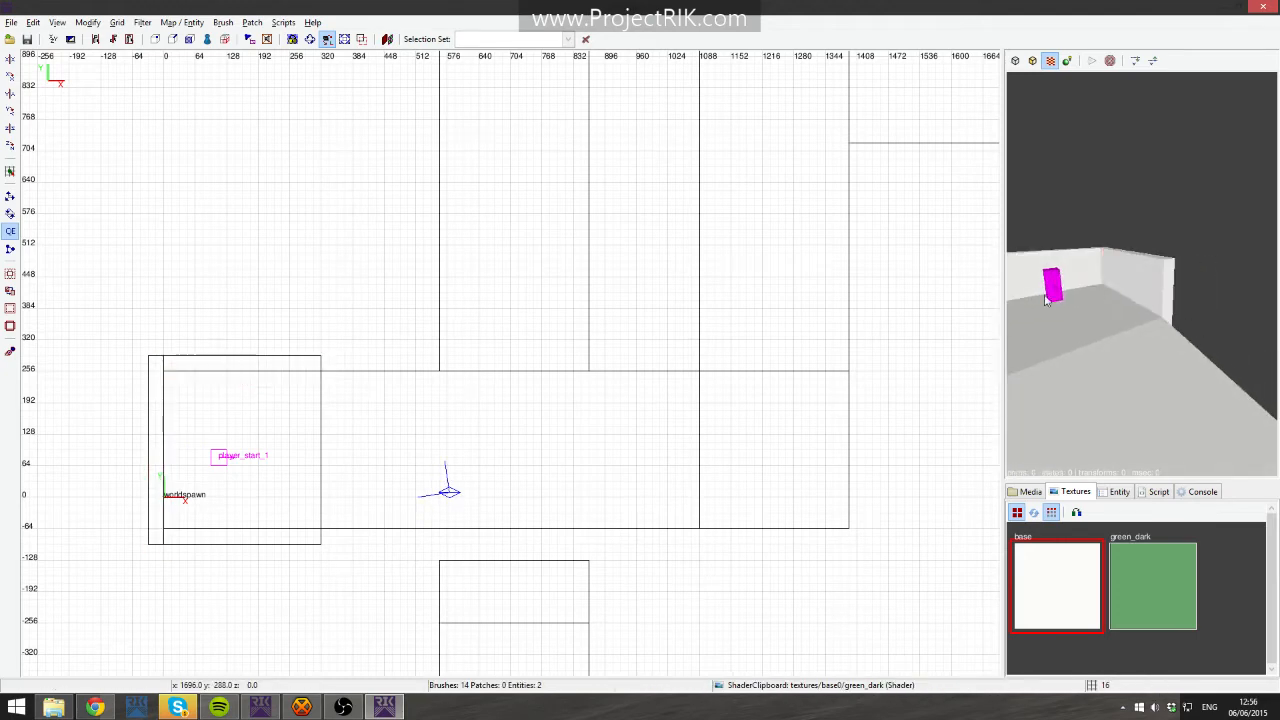
right_click(1058, 297)
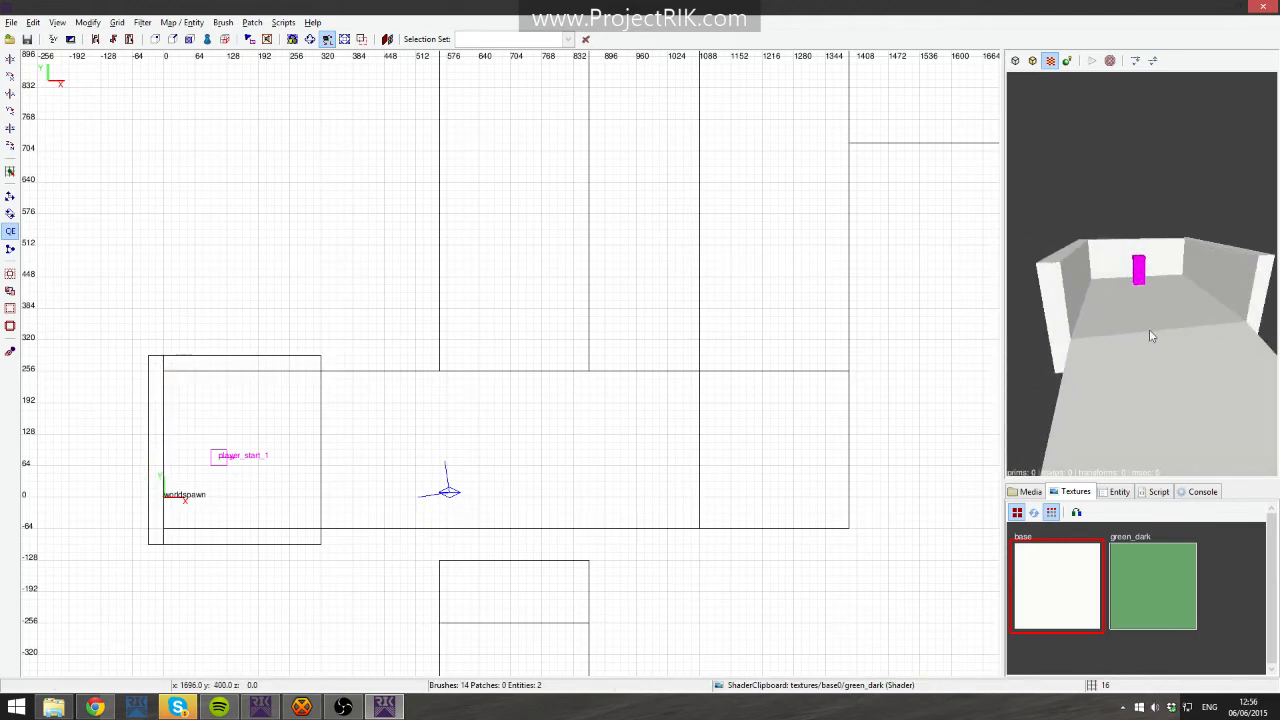
left_click(1067, 289, "shift")
key("Escape")
left_click(1142, 266, "shift")
left_click(1205, 289, "shift")
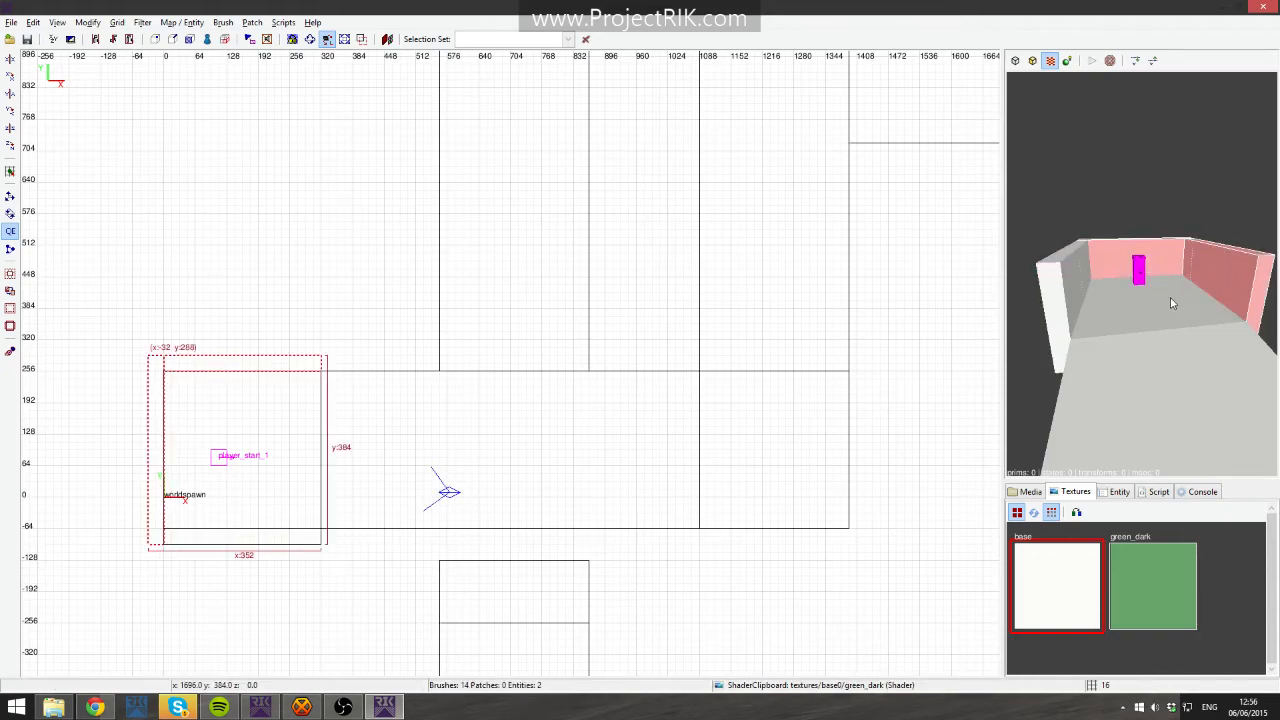
key("BackSpace")
- Split the start platform's south wall with the clipper at heights 80 and 64, leaving a 16-unit band
left_click(1078, 284, "shift")
key("ctrl+Tab")
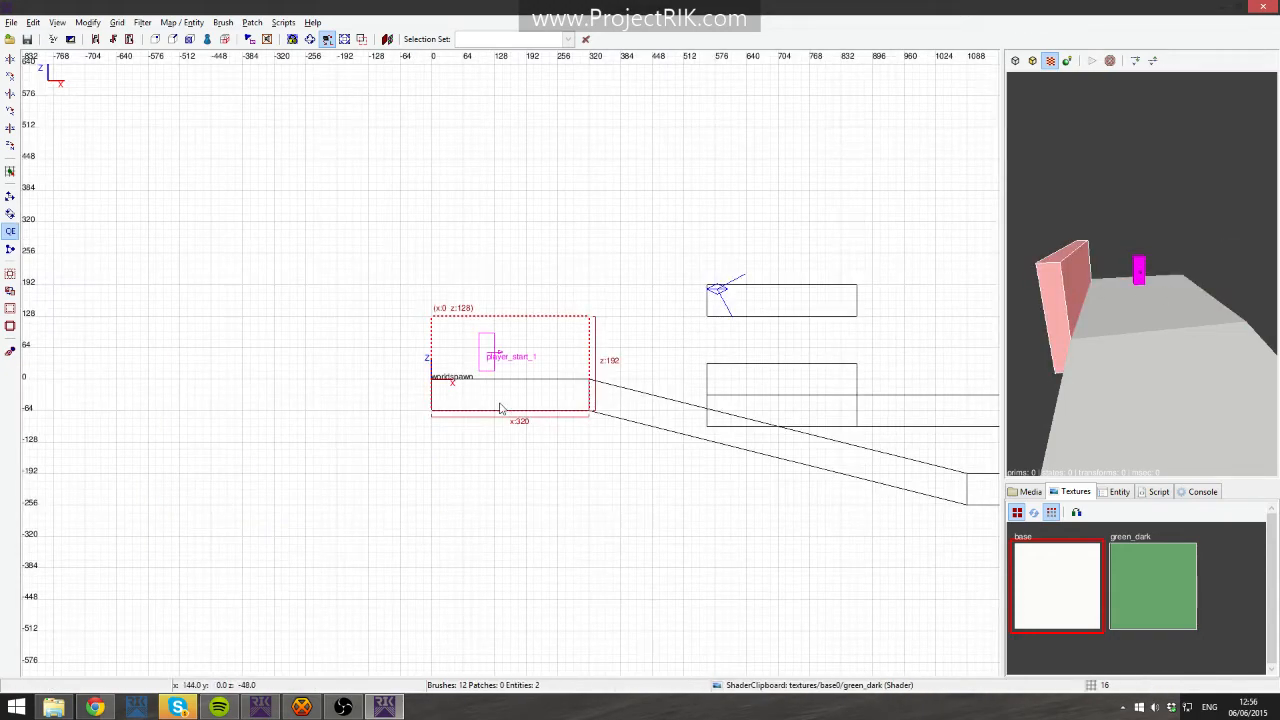
scroll(502, 405, "up", 4)
right_click(1103, 336)
key("Up")
key("Down")
key("Up")
right_click(1141, 273)
key("ctrl+backslash")
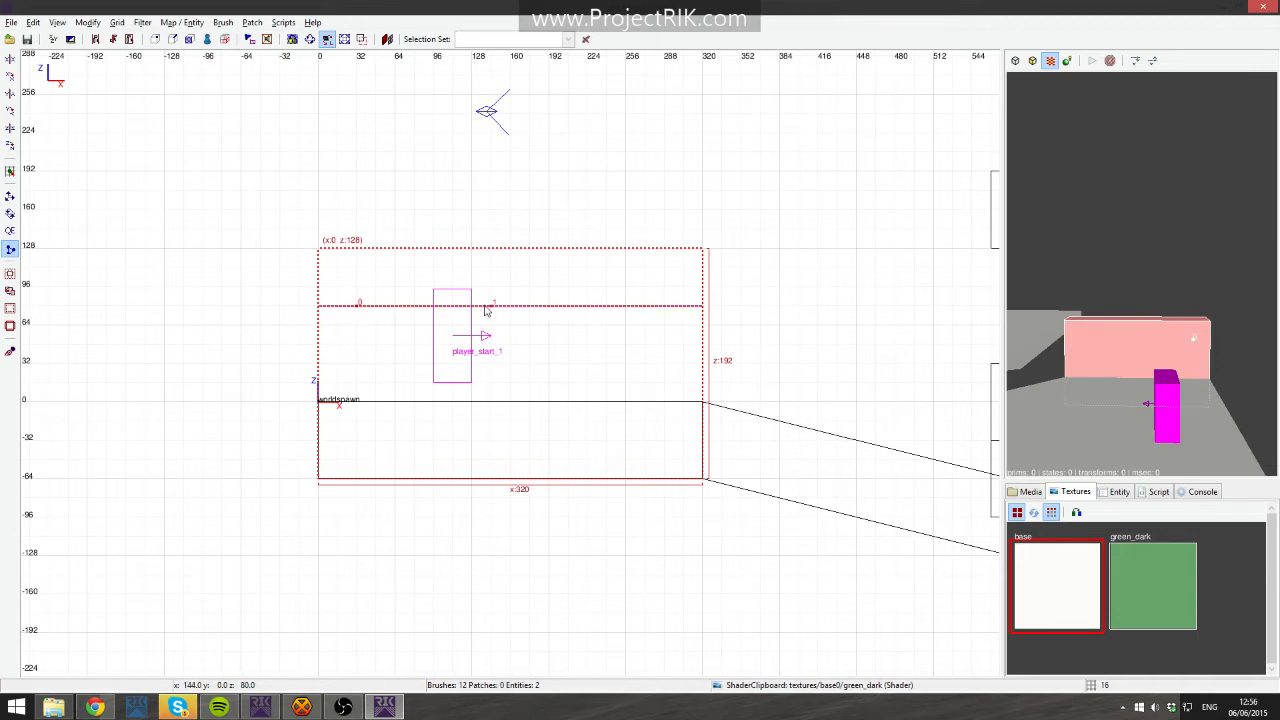
key("shift+Return")
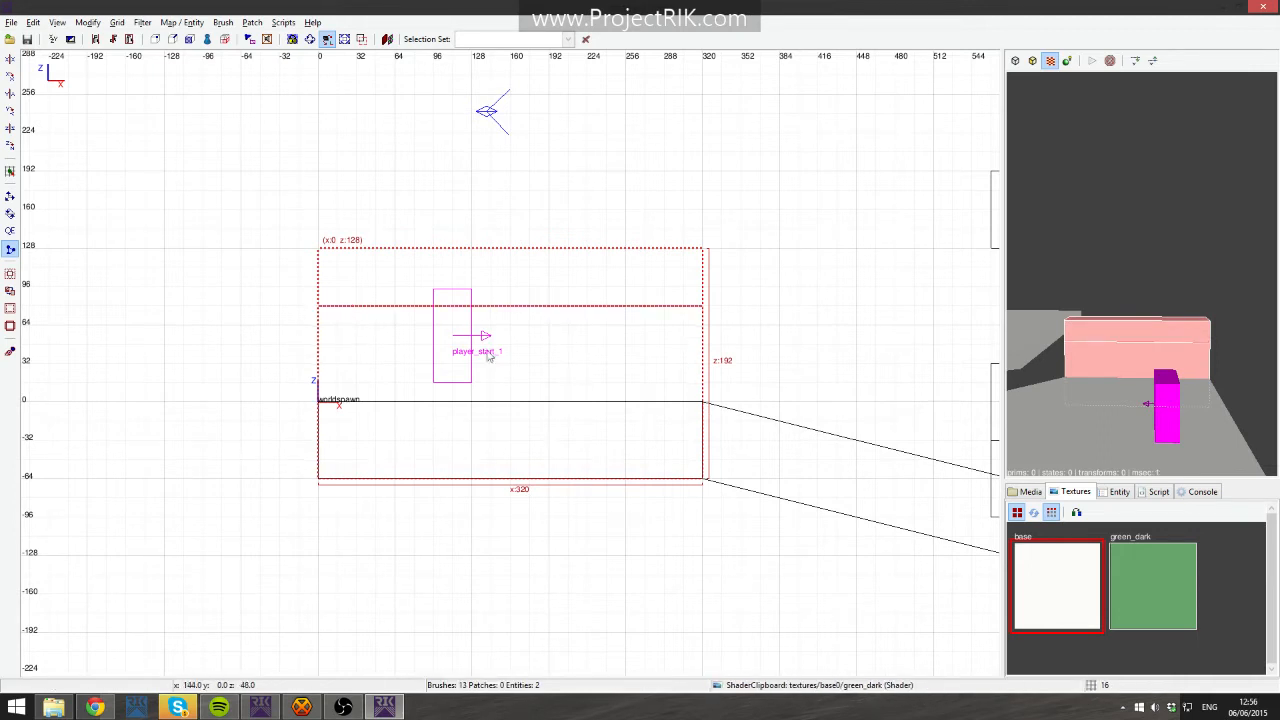
left_click(394, 324)
key("shift+Return")
key("Escape")
- Delete the wall's thin middle band, then undo the deletion
left_click(1098, 335, "shift")
left_click(1108, 337, "shift")
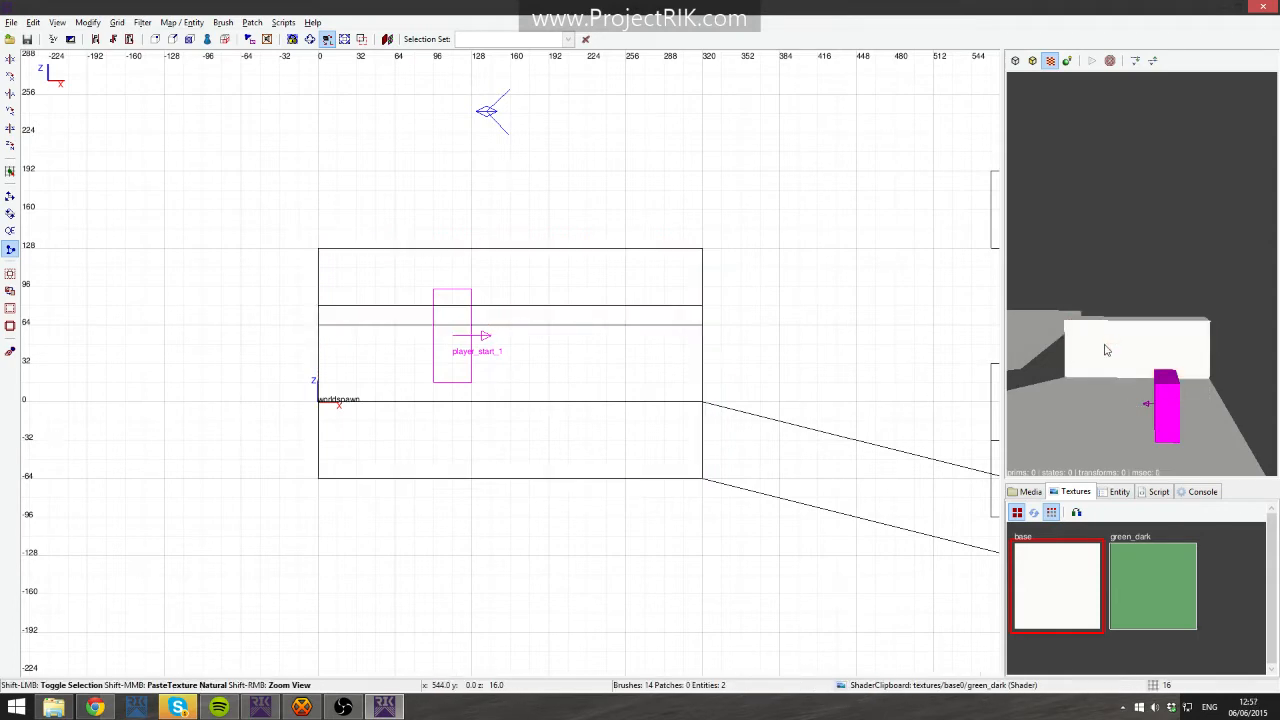
left_click(1108, 338, "shift")
left_click(1106, 347, "shift")
key("Escape")
left_click(1100, 347, "shift")
key("BackSpace")
right_click(1014, 365)
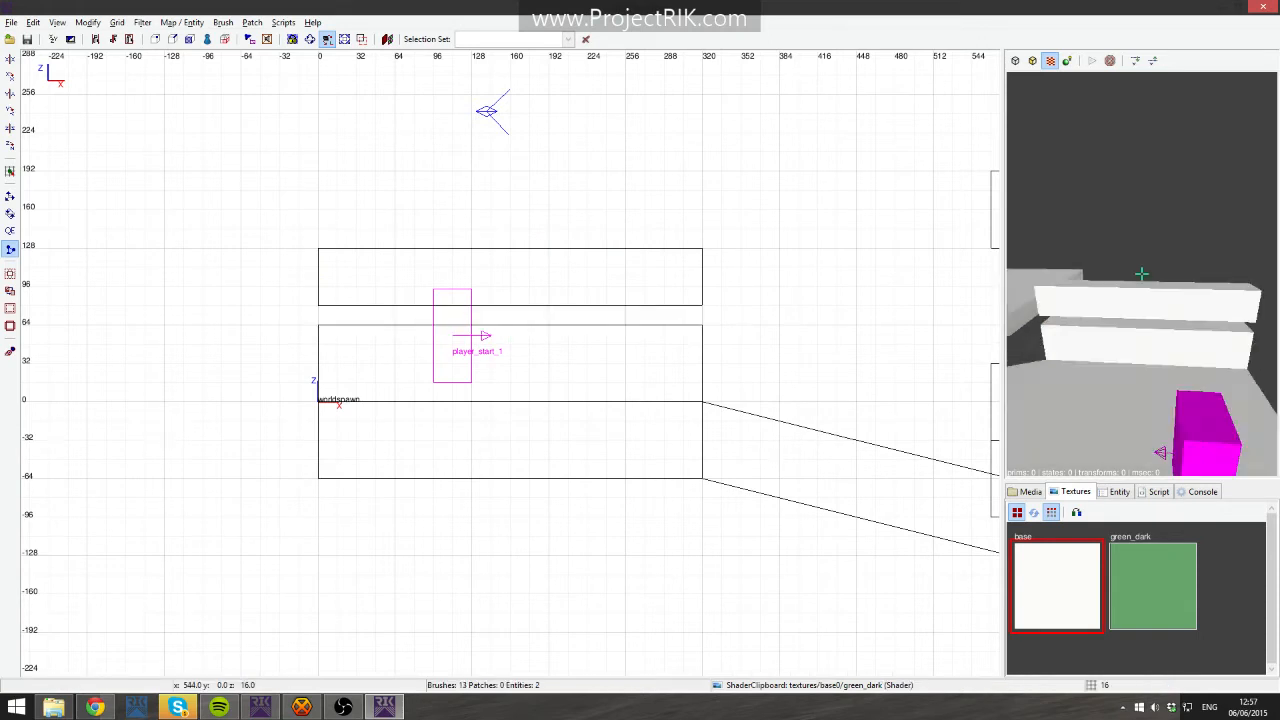
right_click(1106, 364)
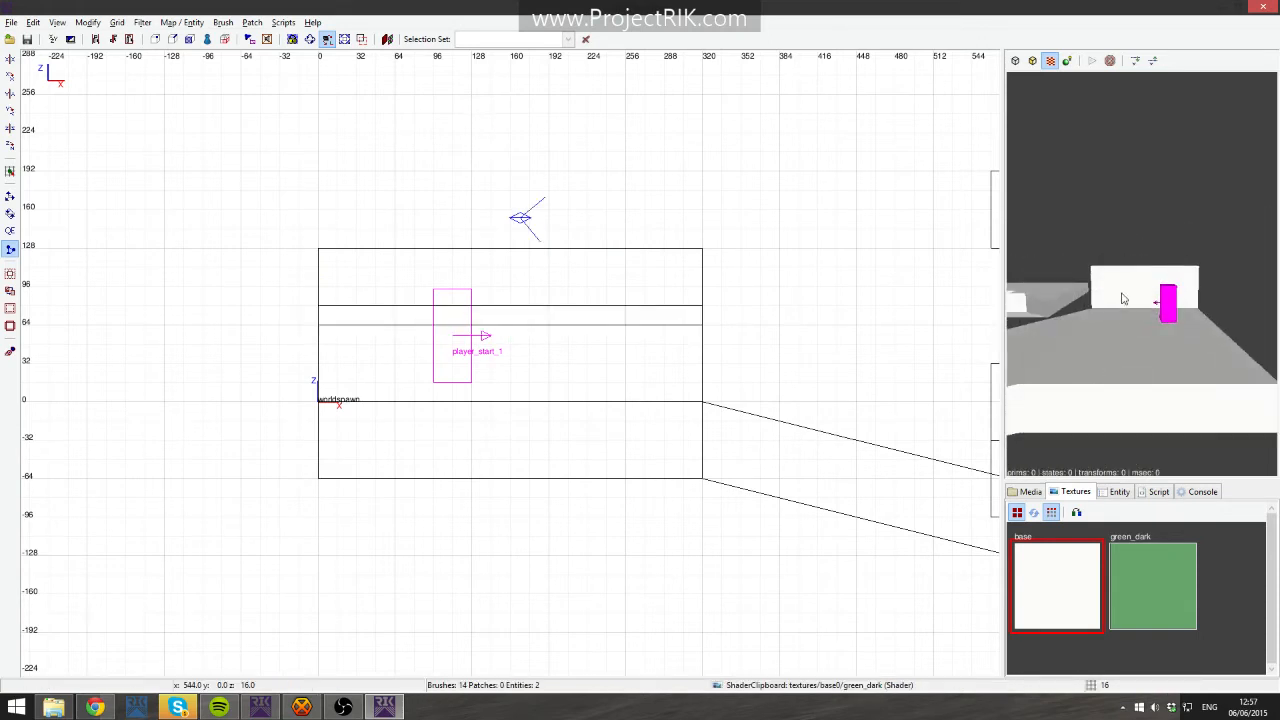
key("ctrl+z")
- Apply the green_dark texture to the south wall's 16-unit middle band
left_click(1161, 586)
key("Escape")
right_click(1150, 400)
right_click(1217, 343)
left_click(1165, 291, "shift")
left_click(1159, 308, "shift")
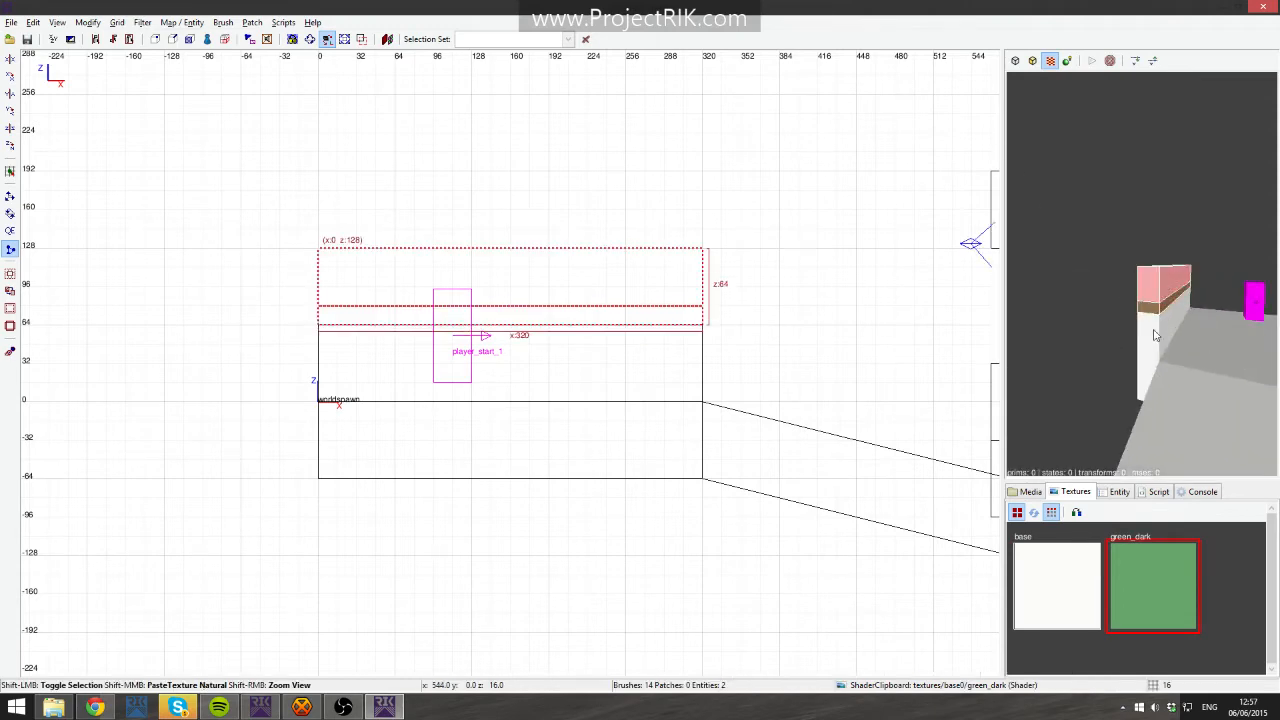
left_click(1155, 334, "shift")
right_click(895, 353)
left_click(849, 267)
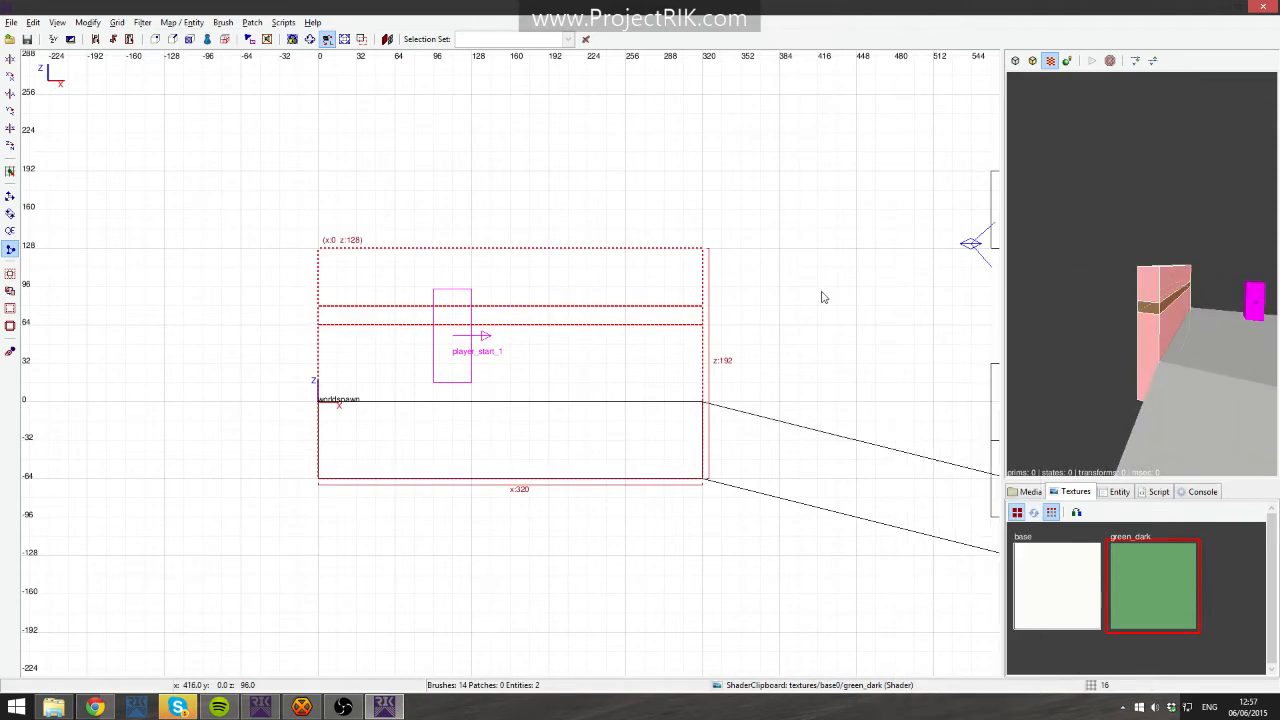
- Duplicate the striped south wall onto the start platform's north edge
key("ctrl+Tab")
key("ctrl+Tab")
right_click_drag(654, 360, 659, 428)
scroll(583, 341, "down", 2)
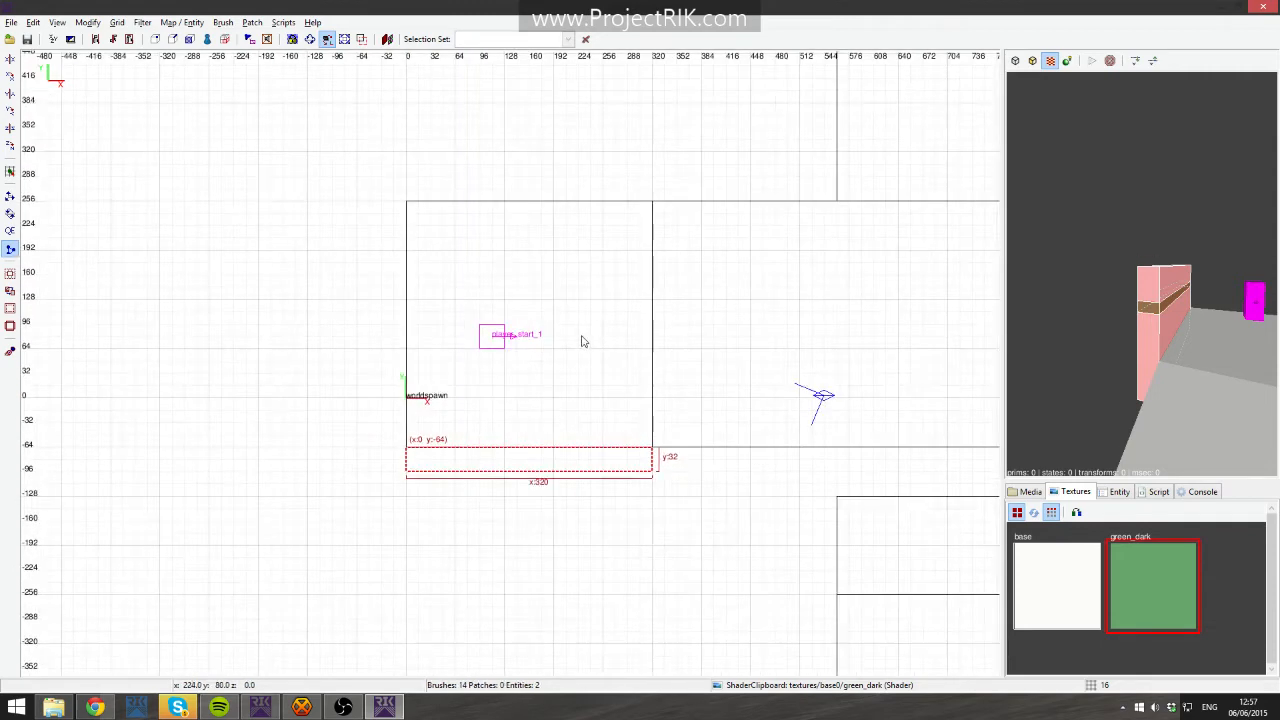
mouse_move(566, 466)
left_mouse_down()
mouse_move(546, 200)
mouse_move(562, 183)
left_mouse_up()
- Duplicate the striped wall again, rotate it 90° and fit it as a 32 by 384 west wall at x -32, y 288
right_click(1050, 188)
right_click(1181, 228)
key("space")
left_click_drag(562, 193, 305, 253)
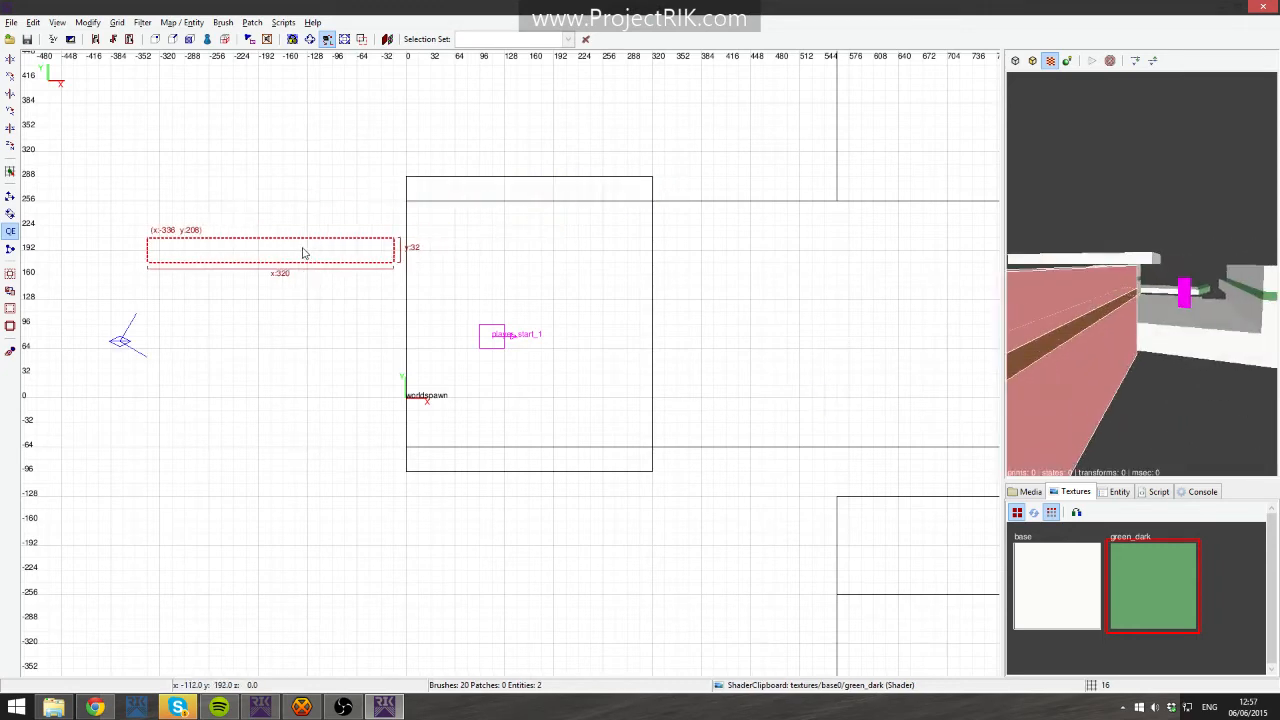
left_click(14, 150)
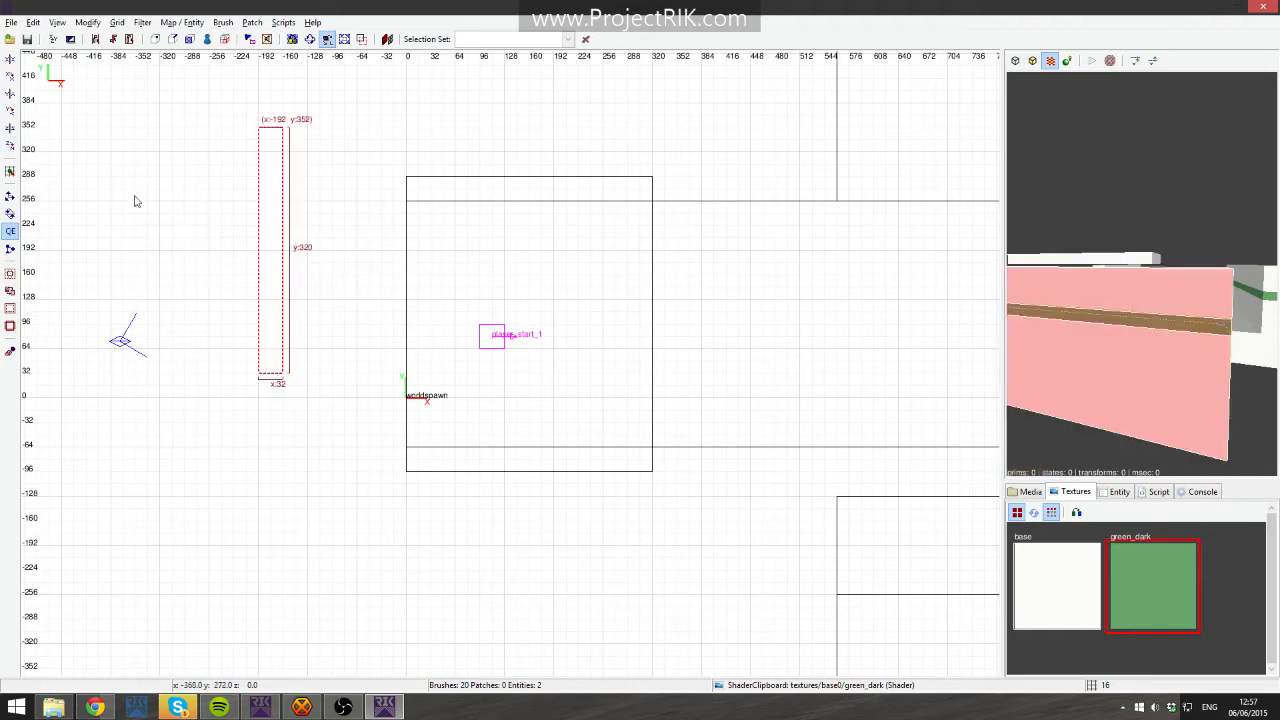
mouse_move(275, 221)
left_mouse_down()
mouse_move(372, 304)
mouse_move(391, 275)
left_mouse_up()
left_click_drag(380, 439, 386, 491)
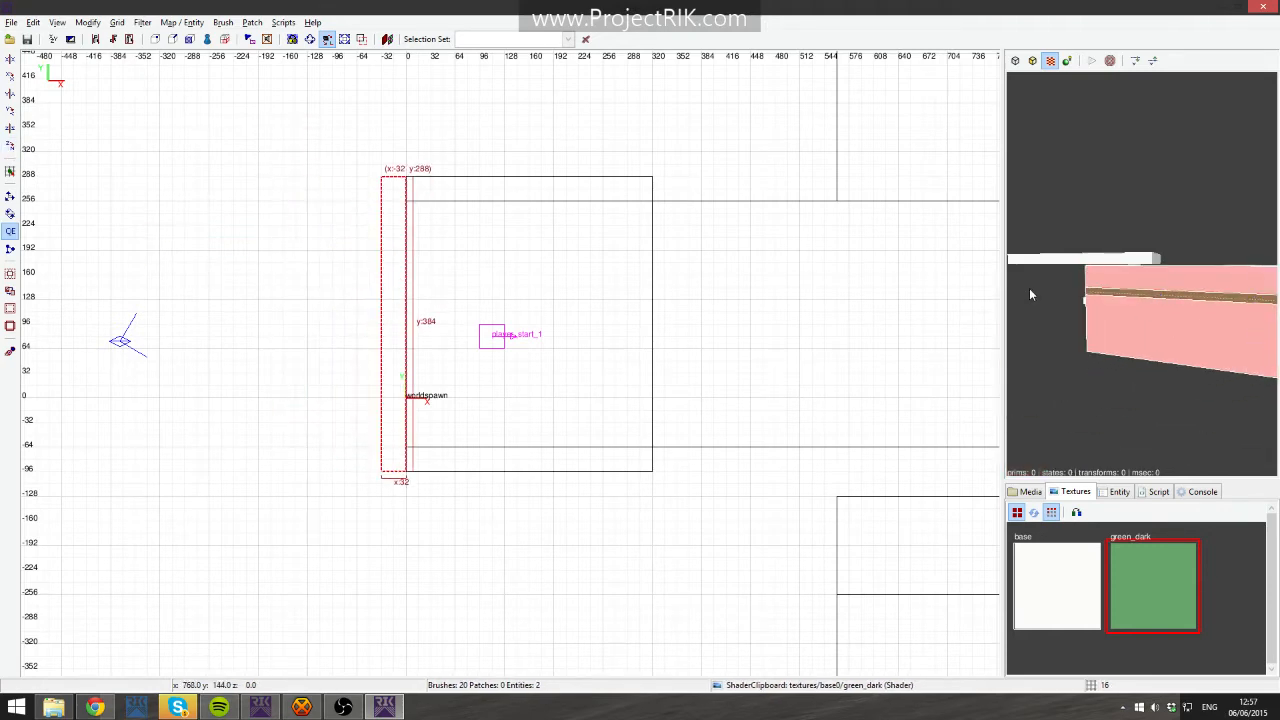
- Duplicate the striped north wall and place the copy at x 320, y 288 along the corridor's north edge
right_click(1029, 288)
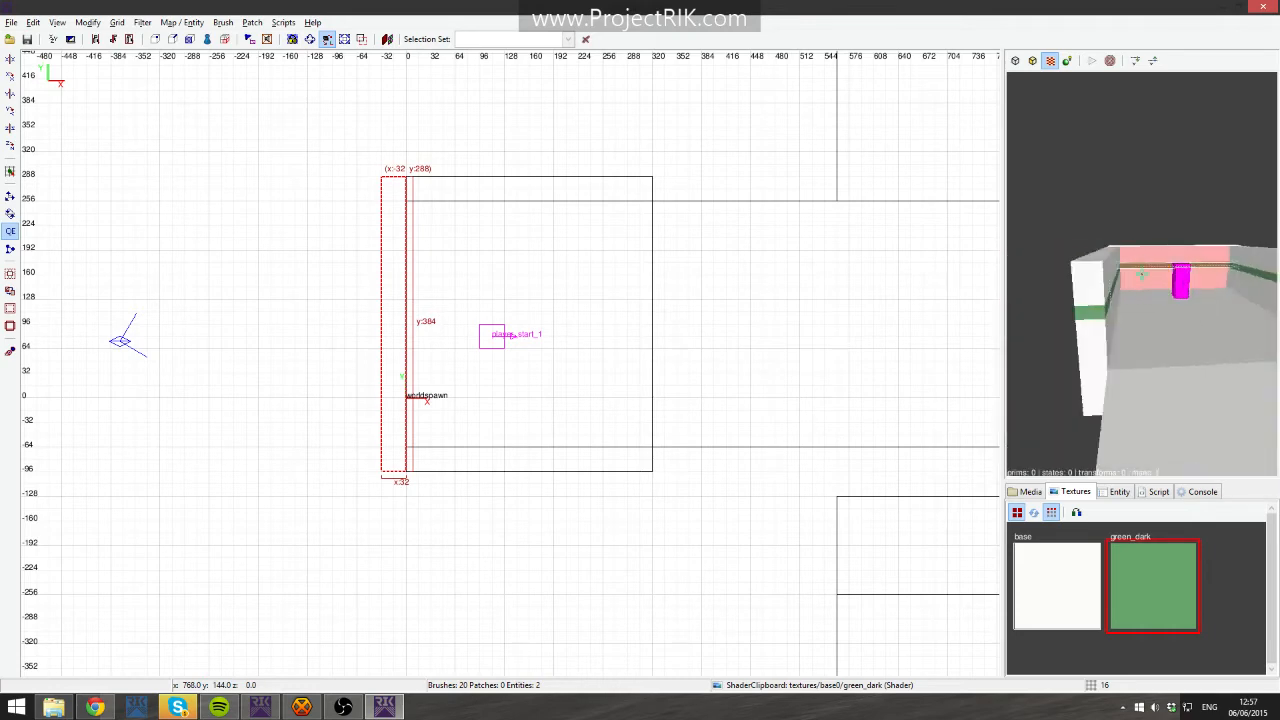
right_click(1026, 300)
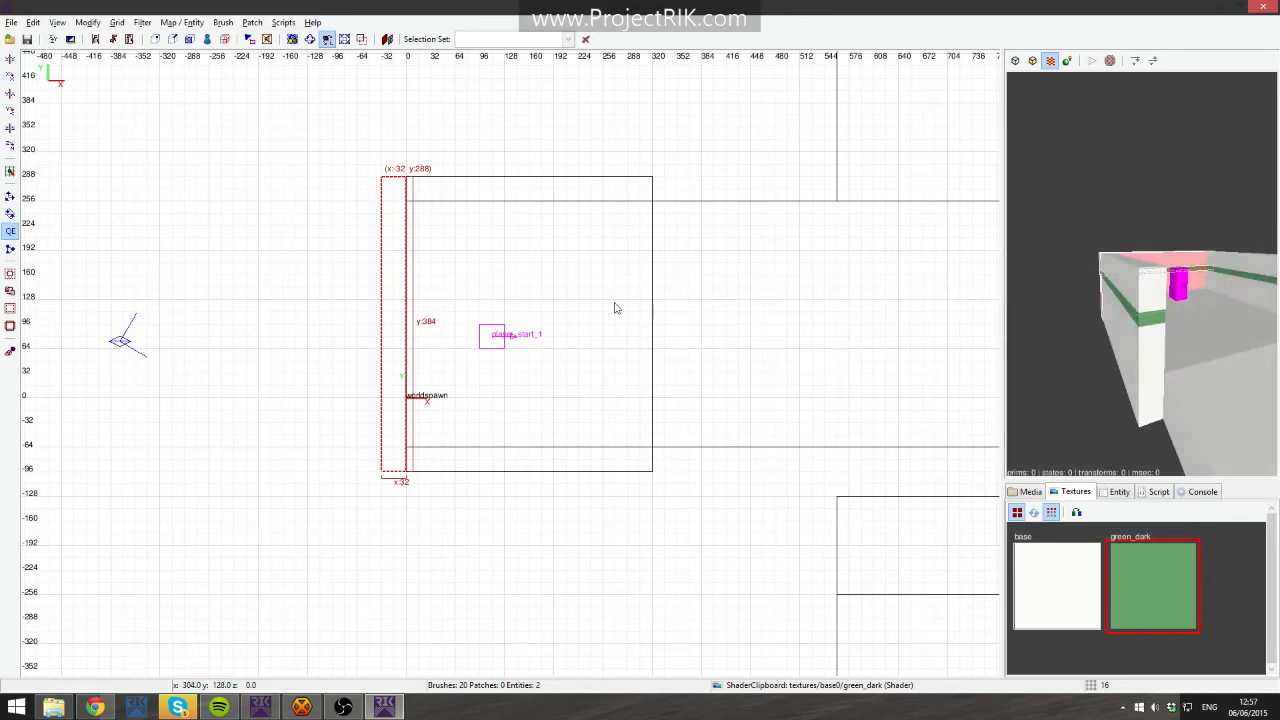
right_click(1250, 256)
key("Escape")
right_click(1258, 259)
left_click(1173, 286, "shift")
left_click(1173, 292, "shift")
left_click(1170, 305, "shift")
right_click_drag(845, 269, 695, 288)
left_click_drag(345, 202, 585, 203)
right_click_drag(781, 279, 742, 255)
right_click(1158, 284)
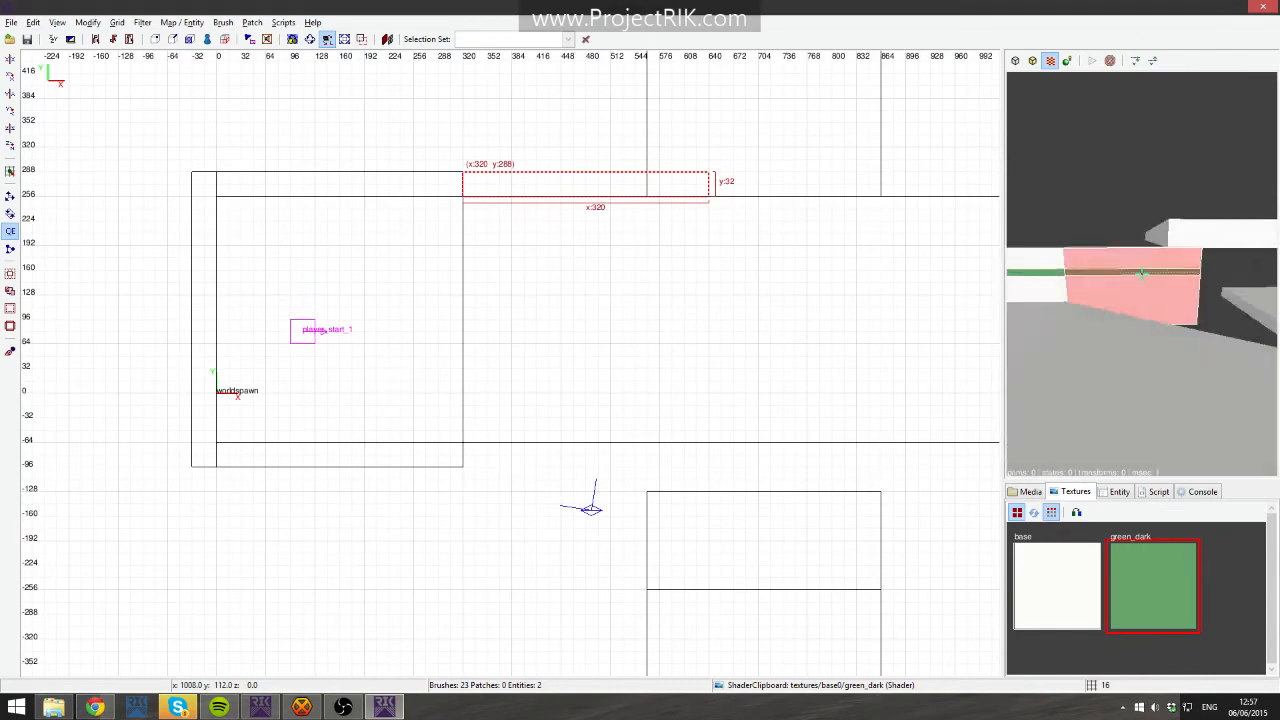
- Stretch the corridor wall copy's east-end vertices to x 1088, sloping it down to z -256 along the ramp
right_click(1141, 273)
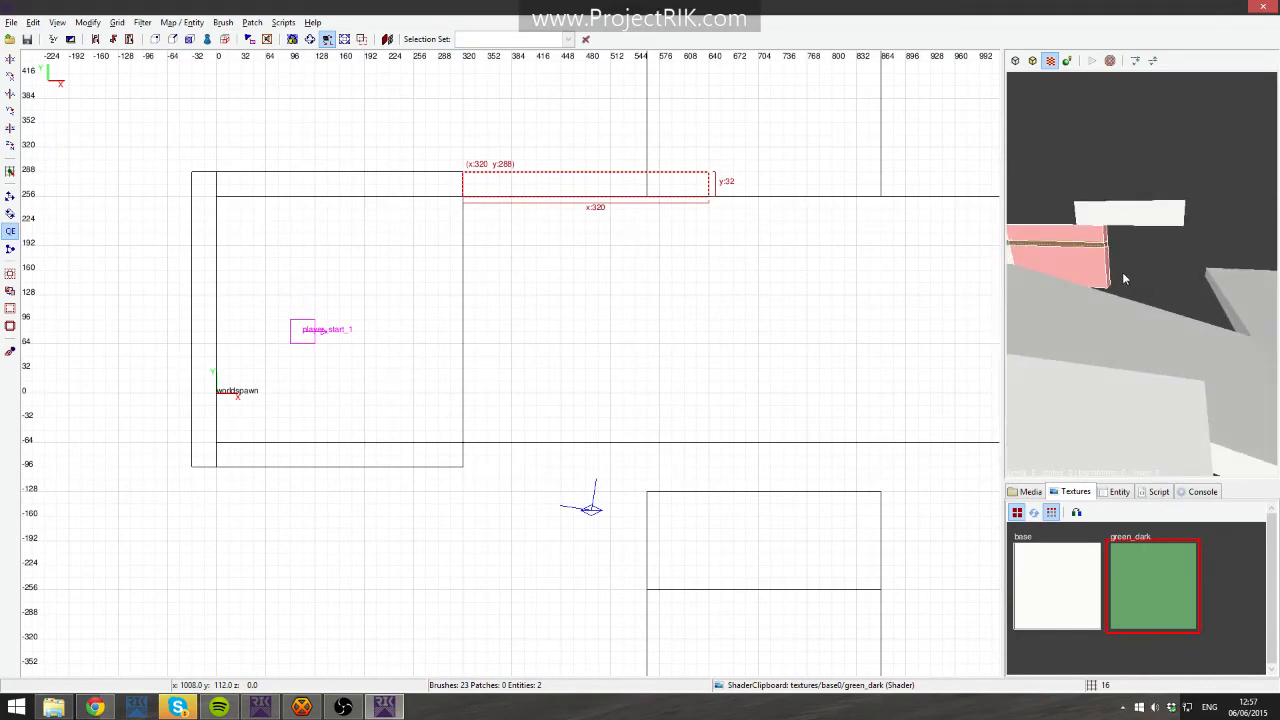
key("v")
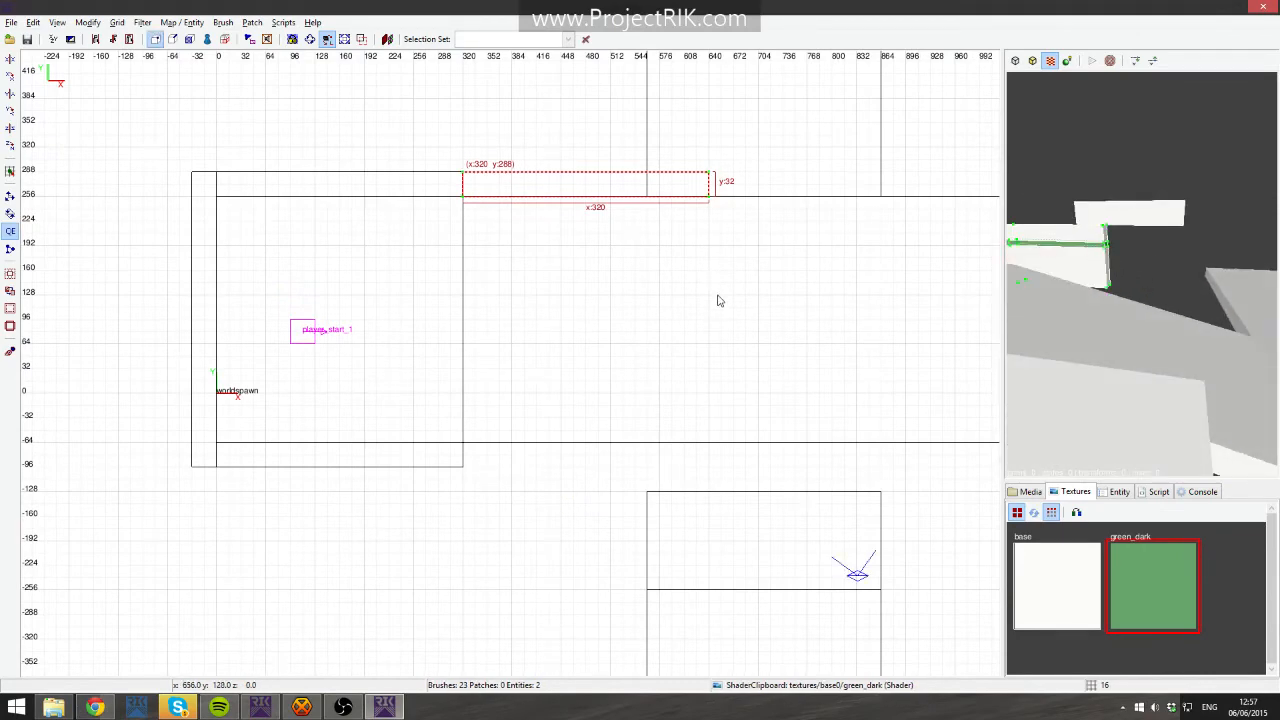
key("ctrl+Tab")
left_click_drag(613, 279, 690, 496)
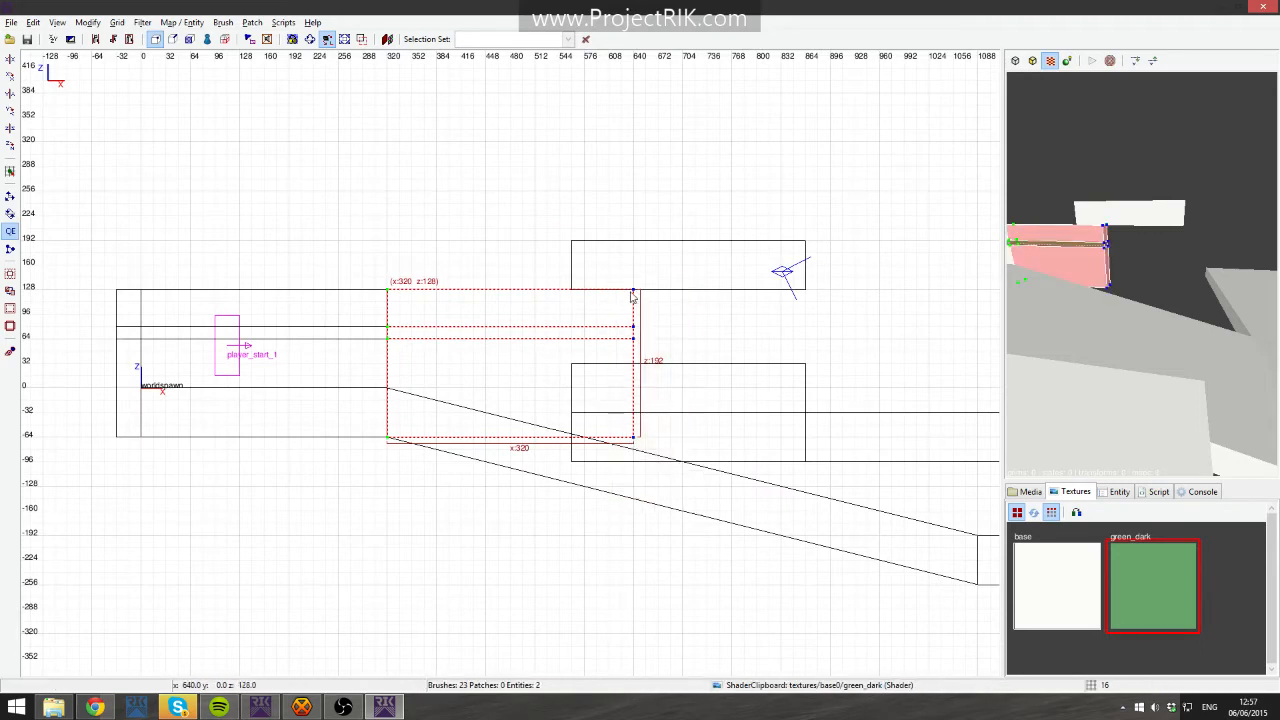
right_click_drag(664, 410, 531, 295)
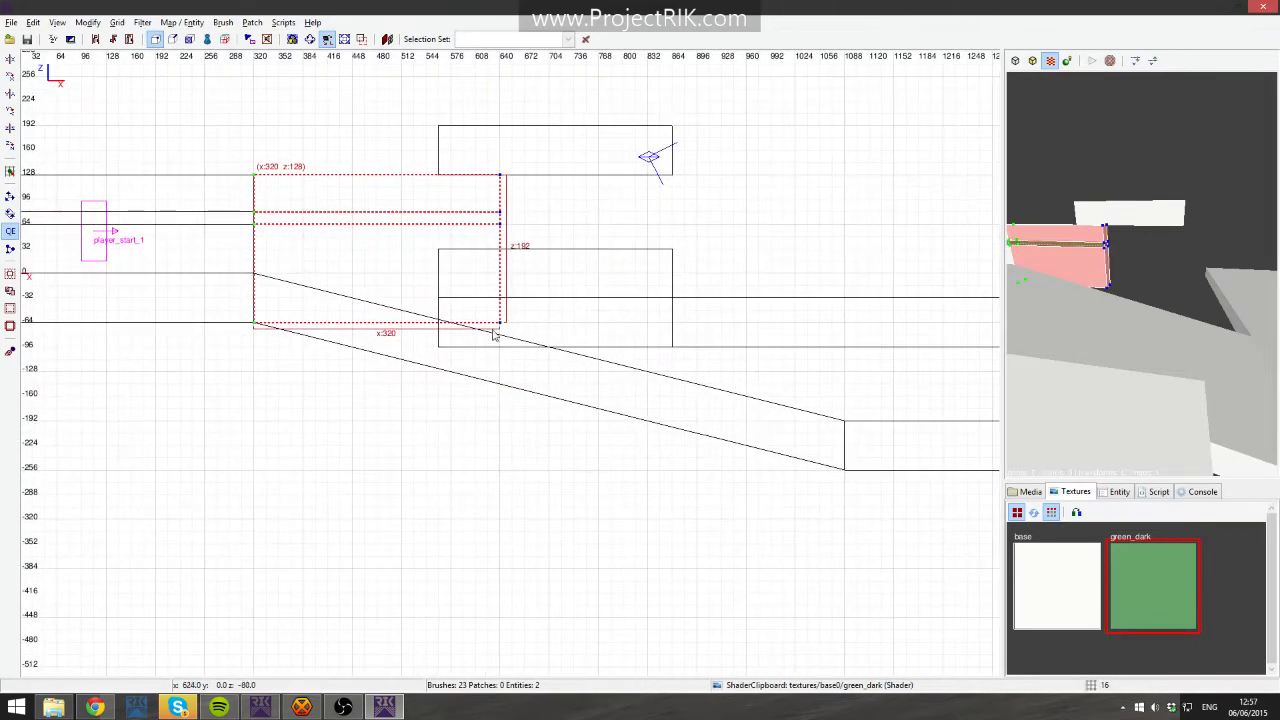
left_click_drag(501, 327, 847, 476)
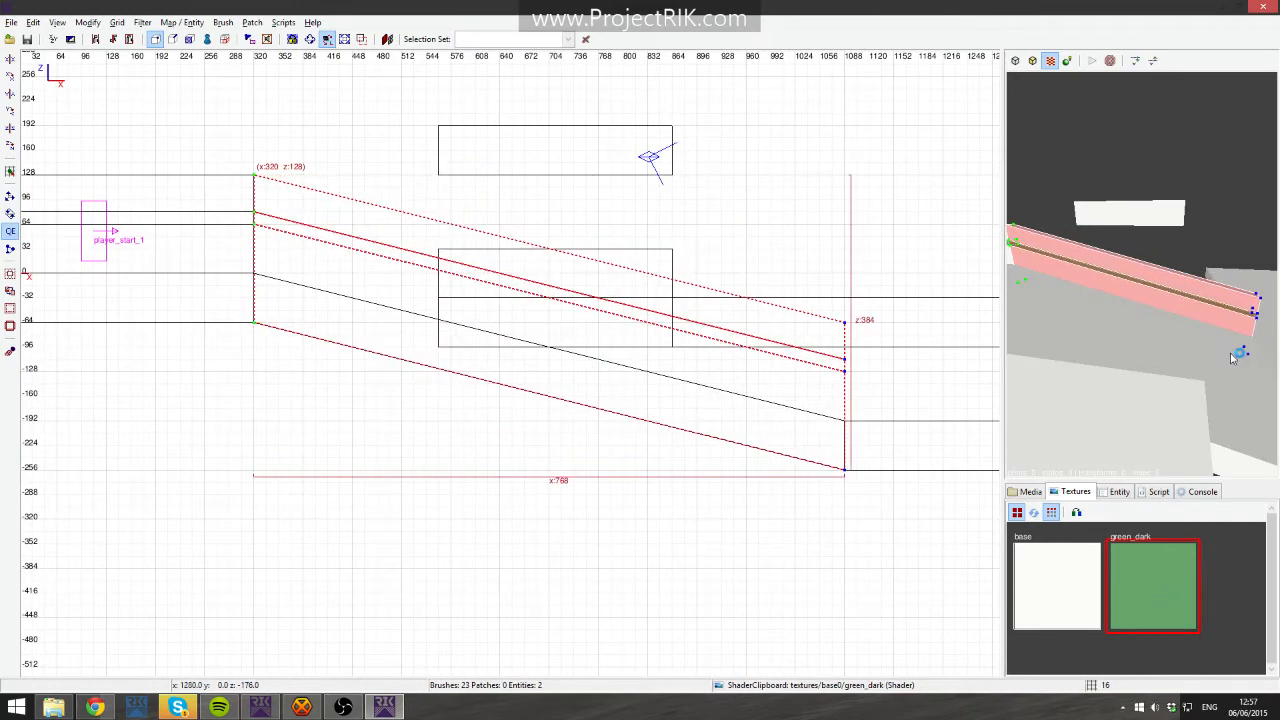
key("Escape")
key("Escape")
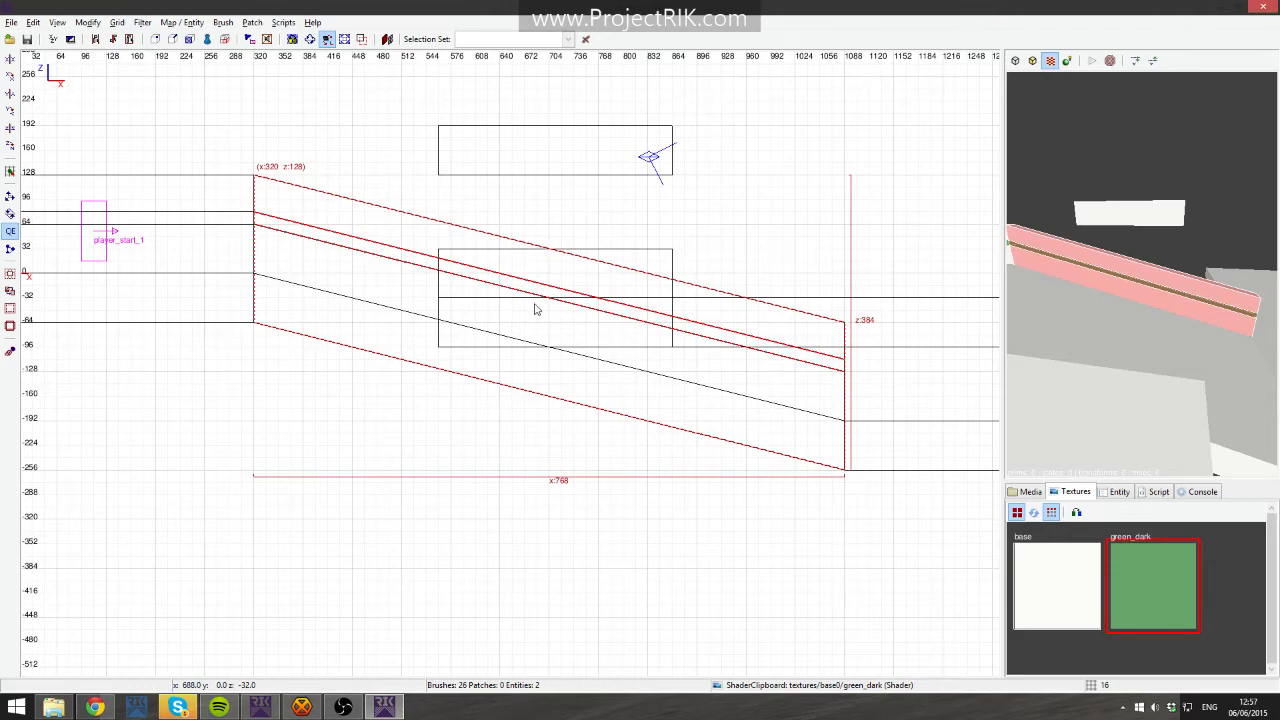
- Duplicate the sloped striped wall to x 320, y -64 along the corridor's south edge
key("ctrl+Tab")
key("ctrl+Tab")
mouse_move(606, 368)
left_mouse_down()
mouse_move(523, 506)
mouse_move(480, 634)
mouse_move(490, 645)
left_mouse_up()
right_click(1090, 380)
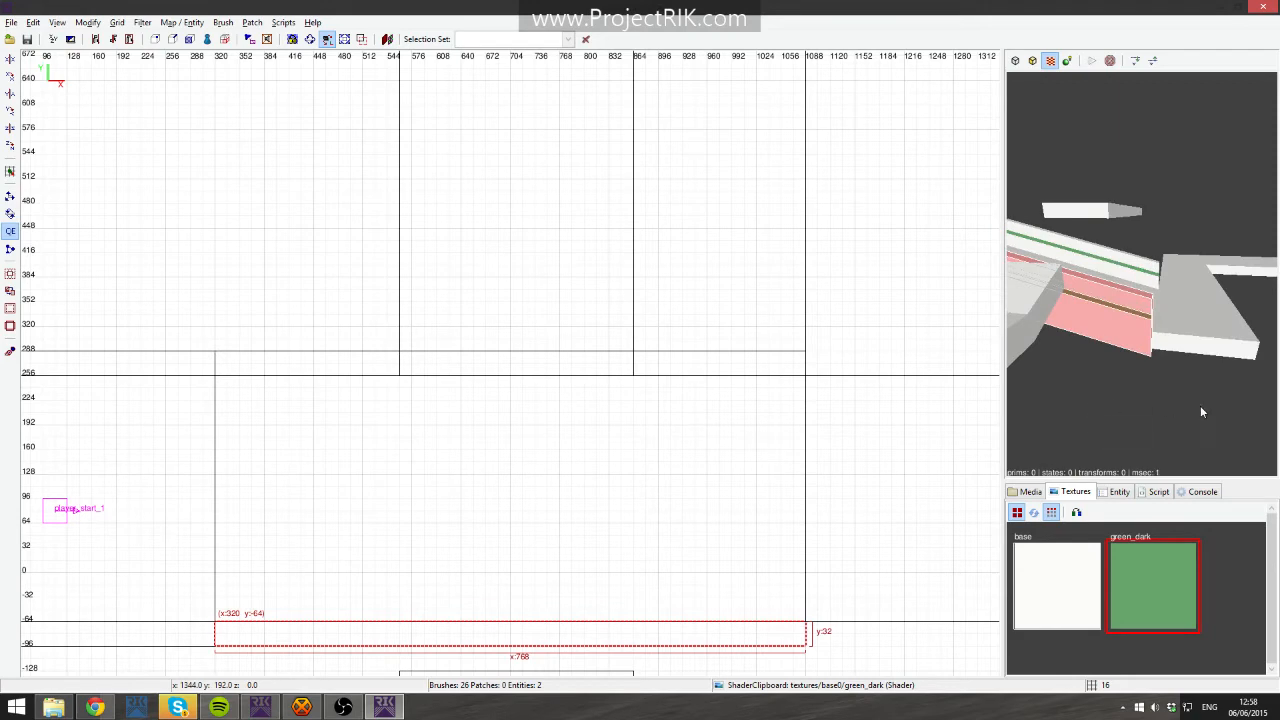
right_click_drag(880, 434, 782, 371)
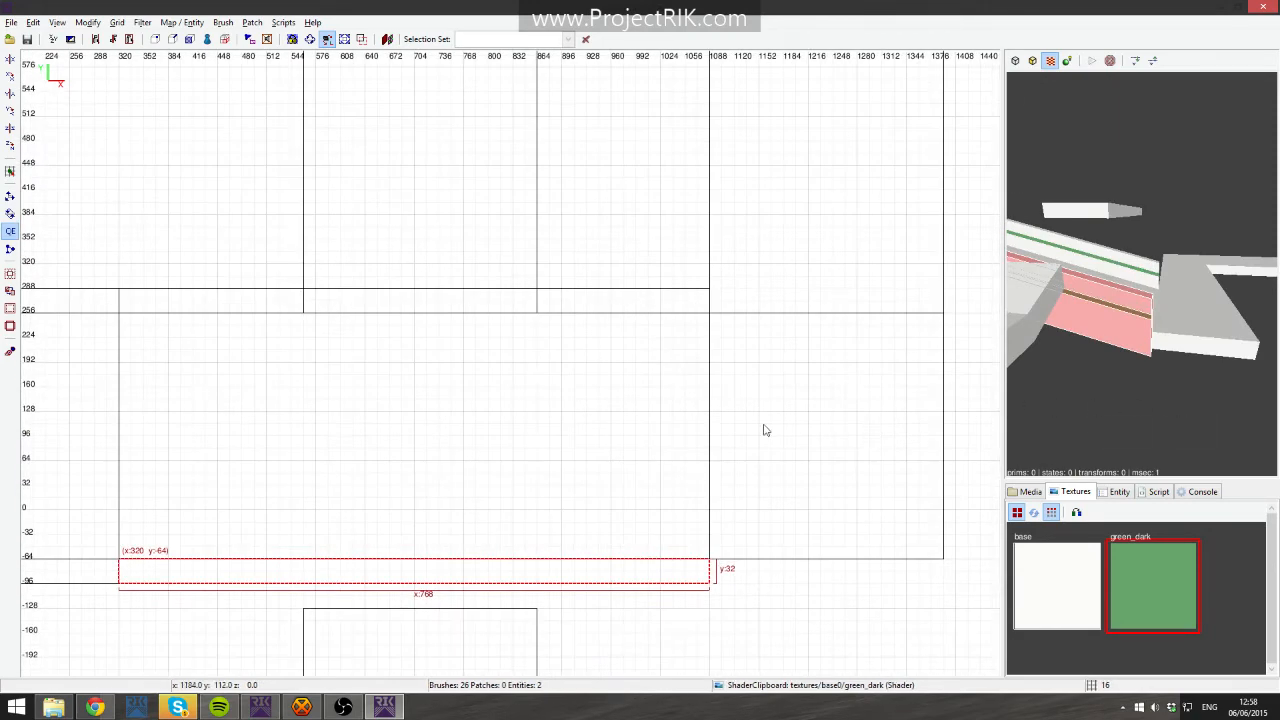
right_click_drag(735, 416, 826, 411)
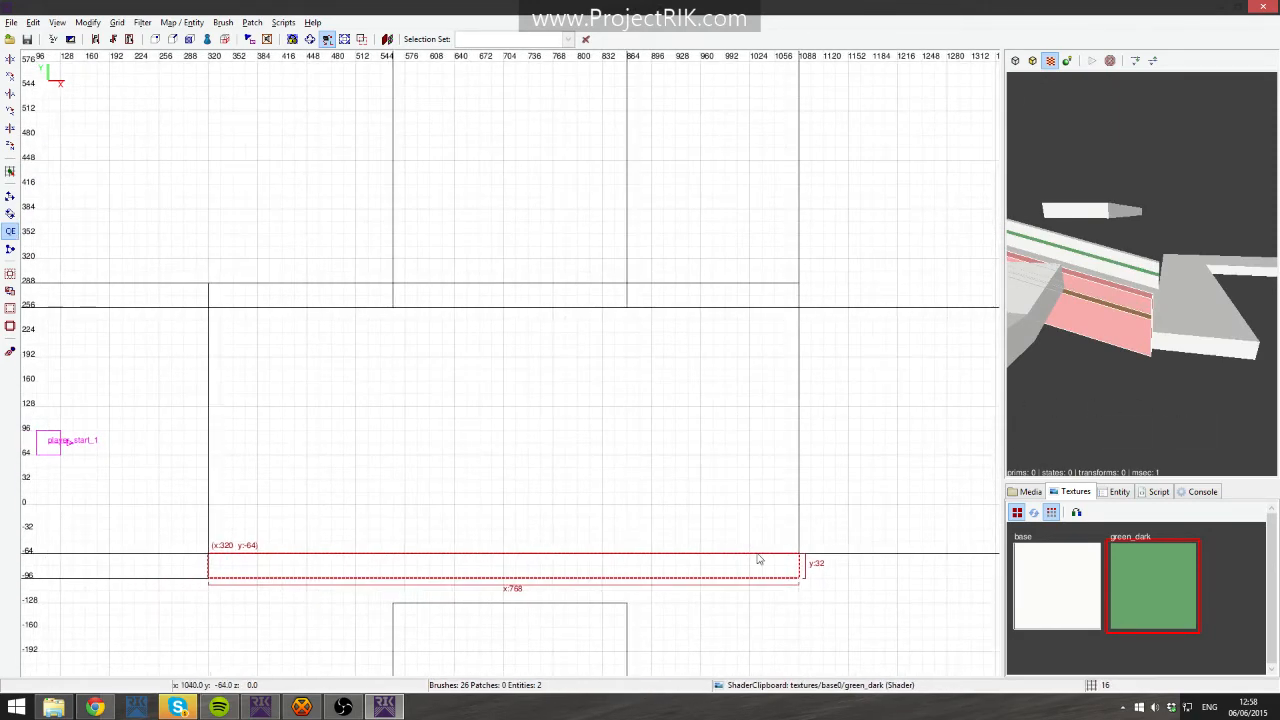
right_click_drag(650, 374, 558, 403)
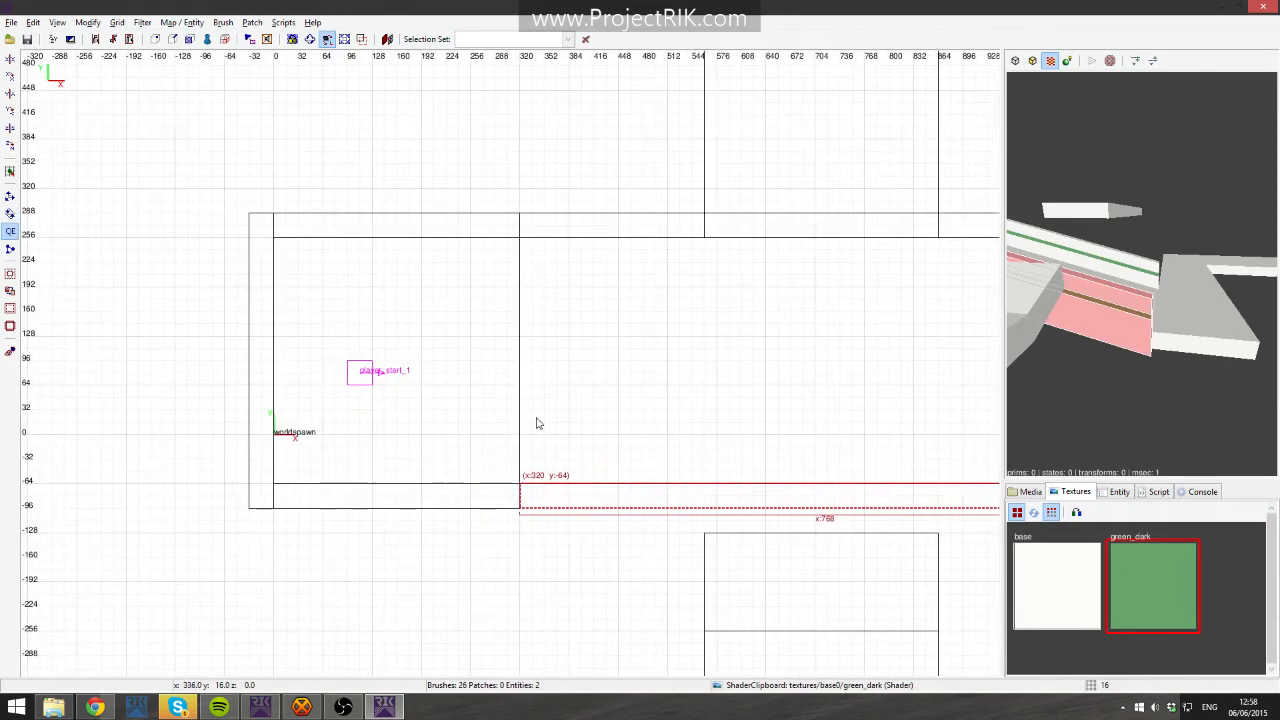
key("Escape")
- Copy a straight striped wall to x 1088, y -64 and lower it to span z -256 to -64 at the ramp's foot
mouse_move(506, 533)
left_mouse_down("shift")
mouse_move(343, 494)
mouse_move(811, 501)
left_mouse_up("shift")
right_click_drag(811, 501, 352, 449)
mouse_move(418, 441)
left_mouse_down()
mouse_move(811, 451)
mouse_move(797, 441)
left_mouse_up()
right_click(1184, 352)
key("ctrl+Tab")
right_click(1184, 352)
mouse_move(537, 371)
left_mouse_down()
mouse_move(529, 509)
mouse_move(551, 520)
mouse_move(536, 525)
left_mouse_up()
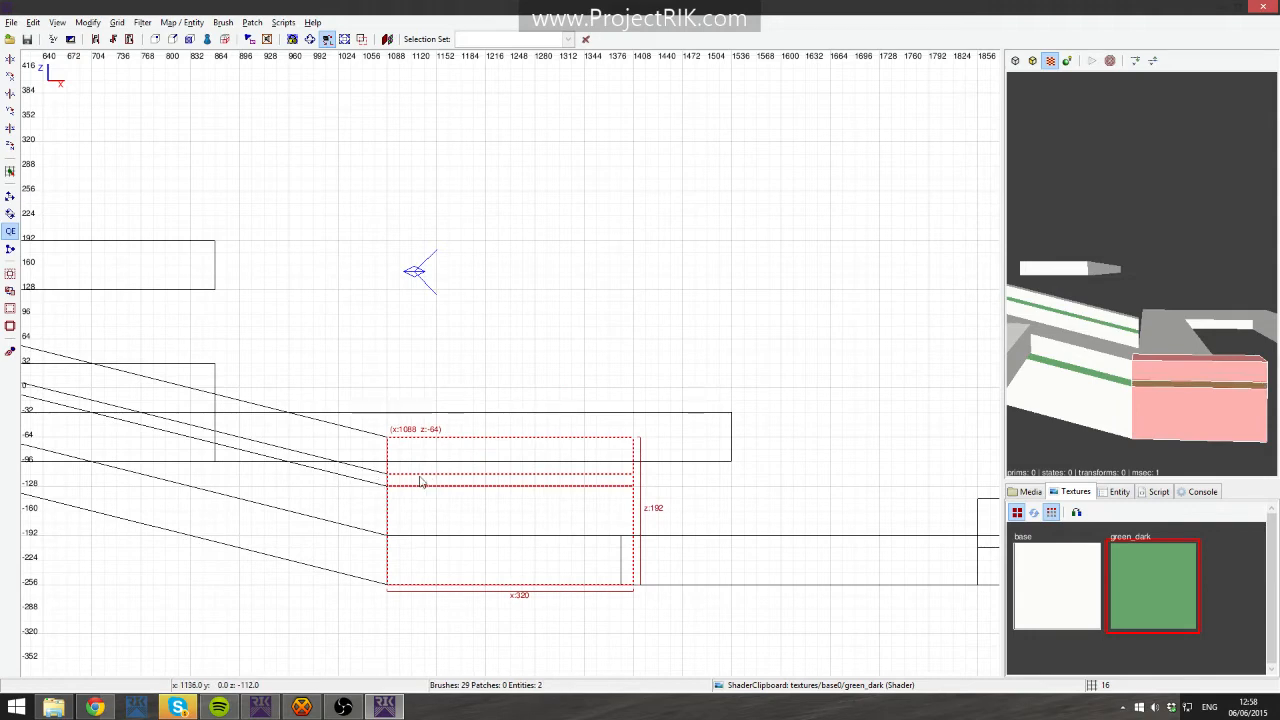
right_click(1153, 420)
key("w")
right_click(1153, 420)
key("ctrl+Tab")
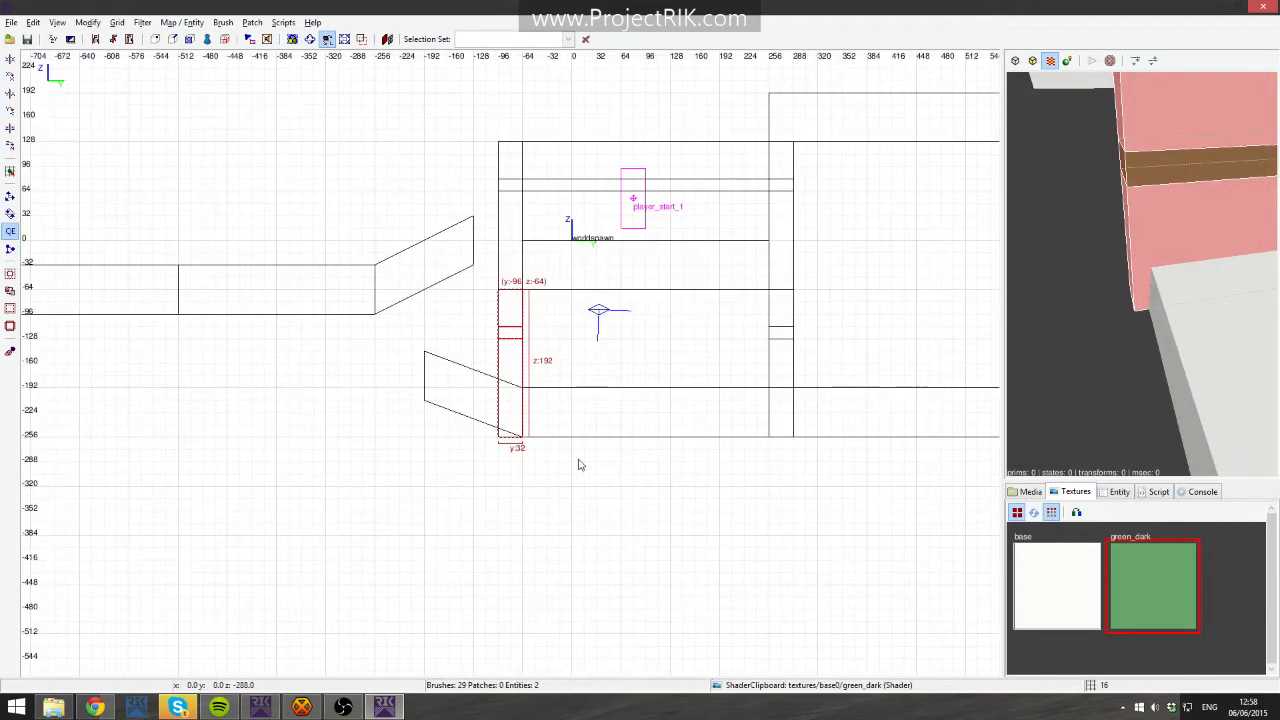
key("ctrl+Tab")
right_click_drag(633, 418, 602, 434)
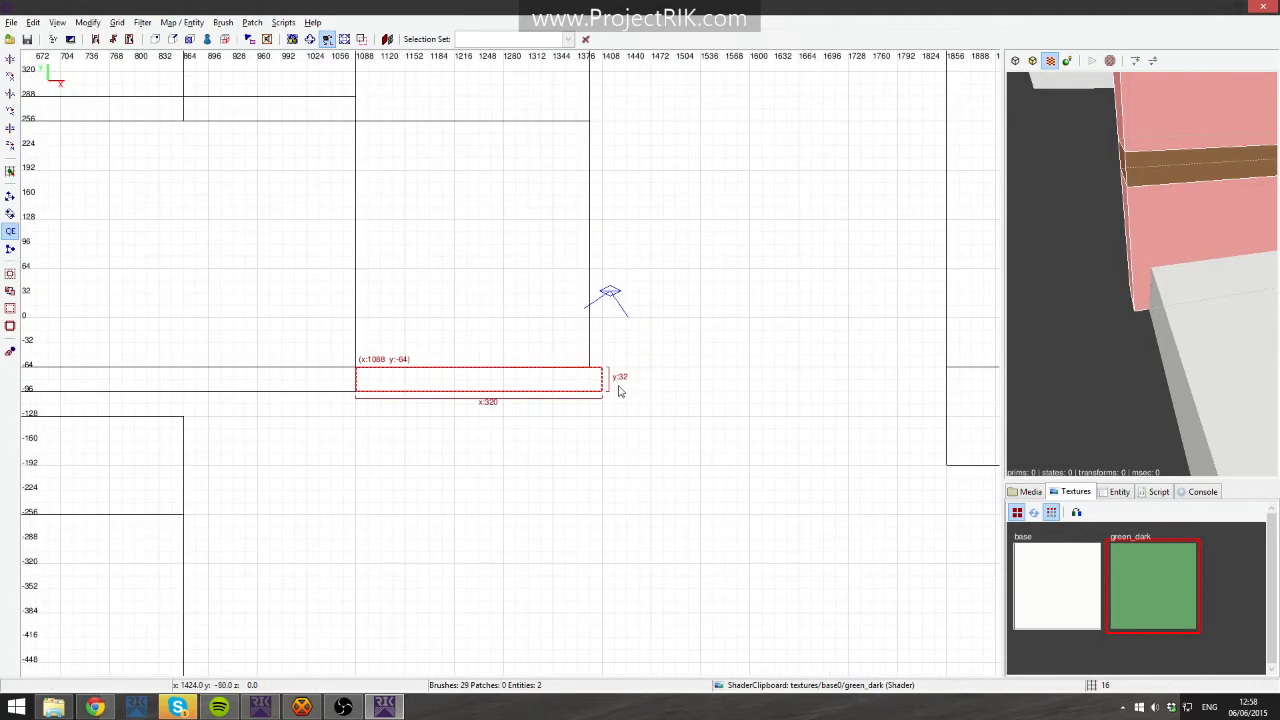
- Lengthen the ramp-foot wall to 336 units and duplicate it to x 1280, y 32
left_click_drag(618, 386, 627, 386)
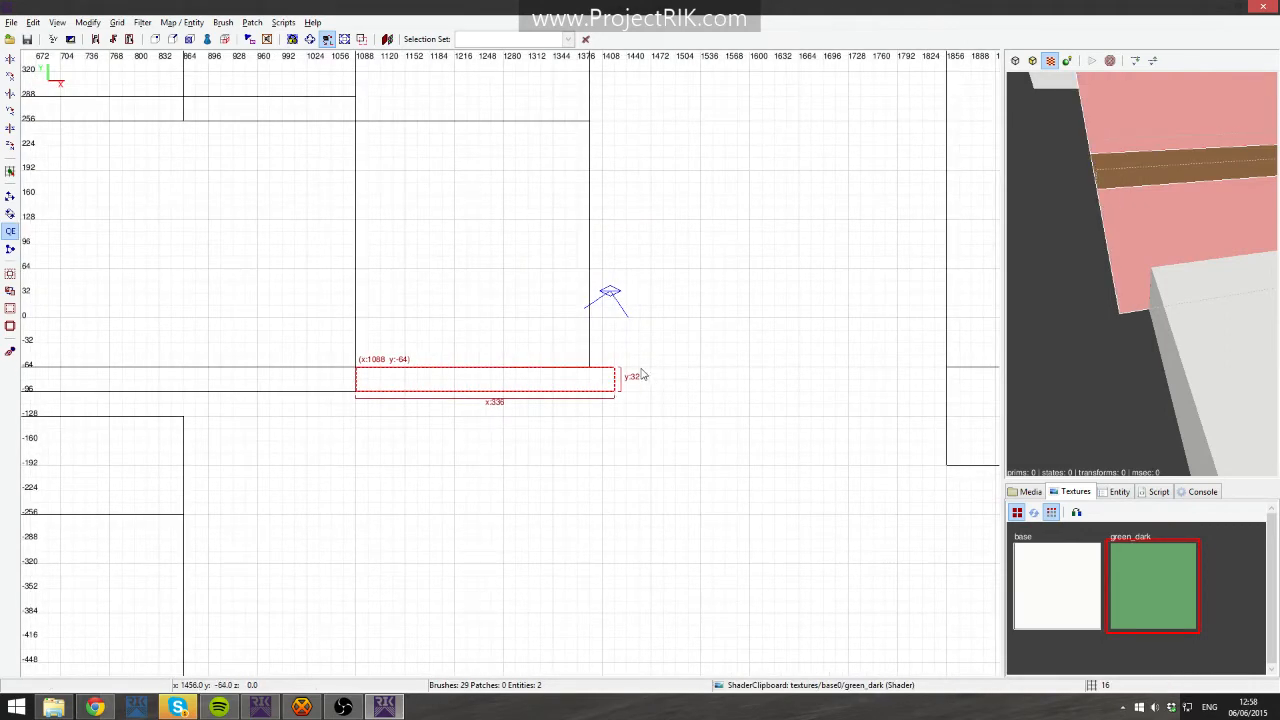
key("space")
left_click_drag(484, 376, 632, 301)
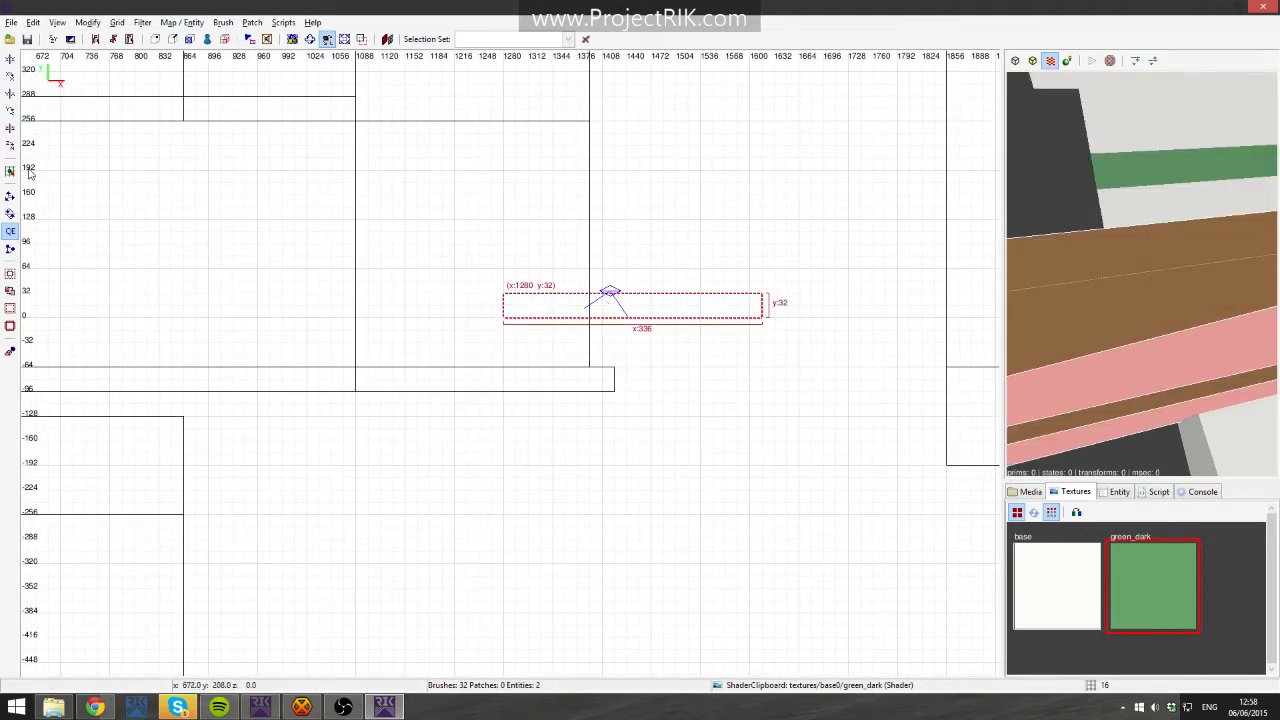
- Rotate the wall copy 90 degrees and stretch it to 784 units along x 1392, reaching y 720
left_click(10, 145)
left_click_drag(628, 326, 600, 256)
key("bracketleft")
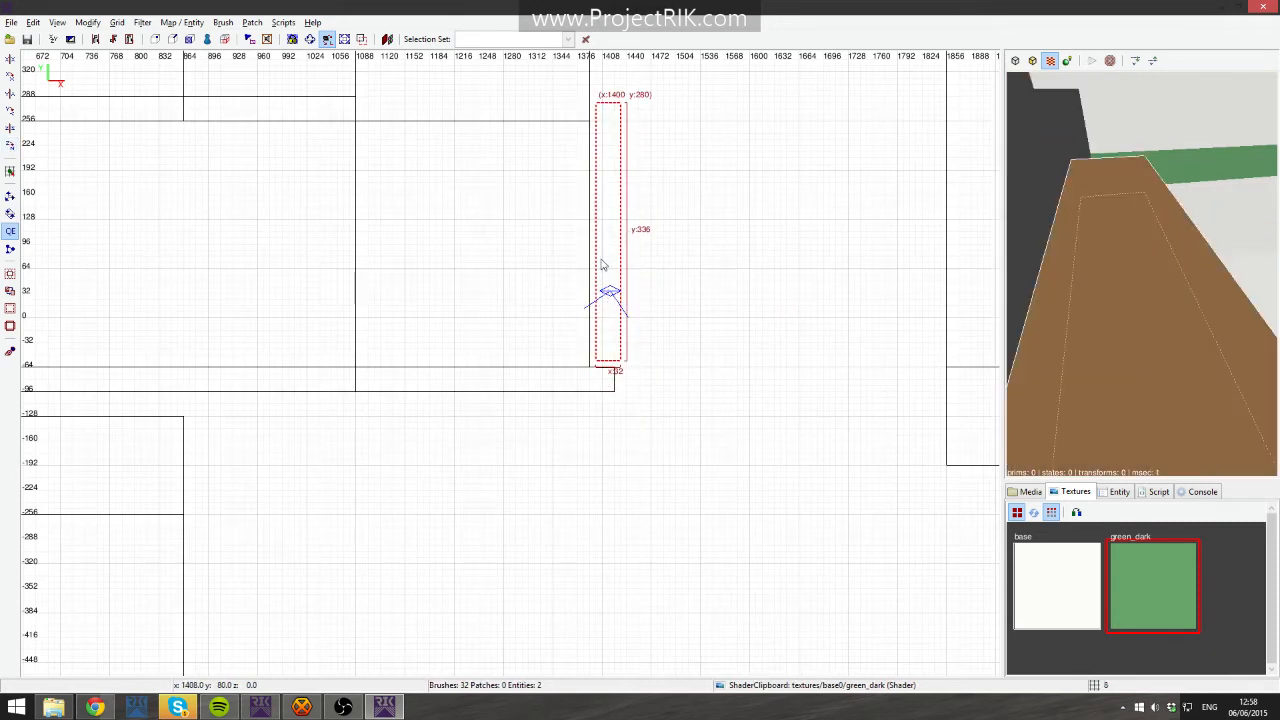
left_click_drag(607, 262, 601, 268)
right_click_drag(609, 246, 606, 507)
key("bracketright")
right_click_drag(606, 553, 608, 409)
mouse_move(608, 409)
left_mouse_down()
mouse_move(586, 383)
mouse_move(612, 140)
mouse_move(641, 140)
left_mouse_up()
key("Down")
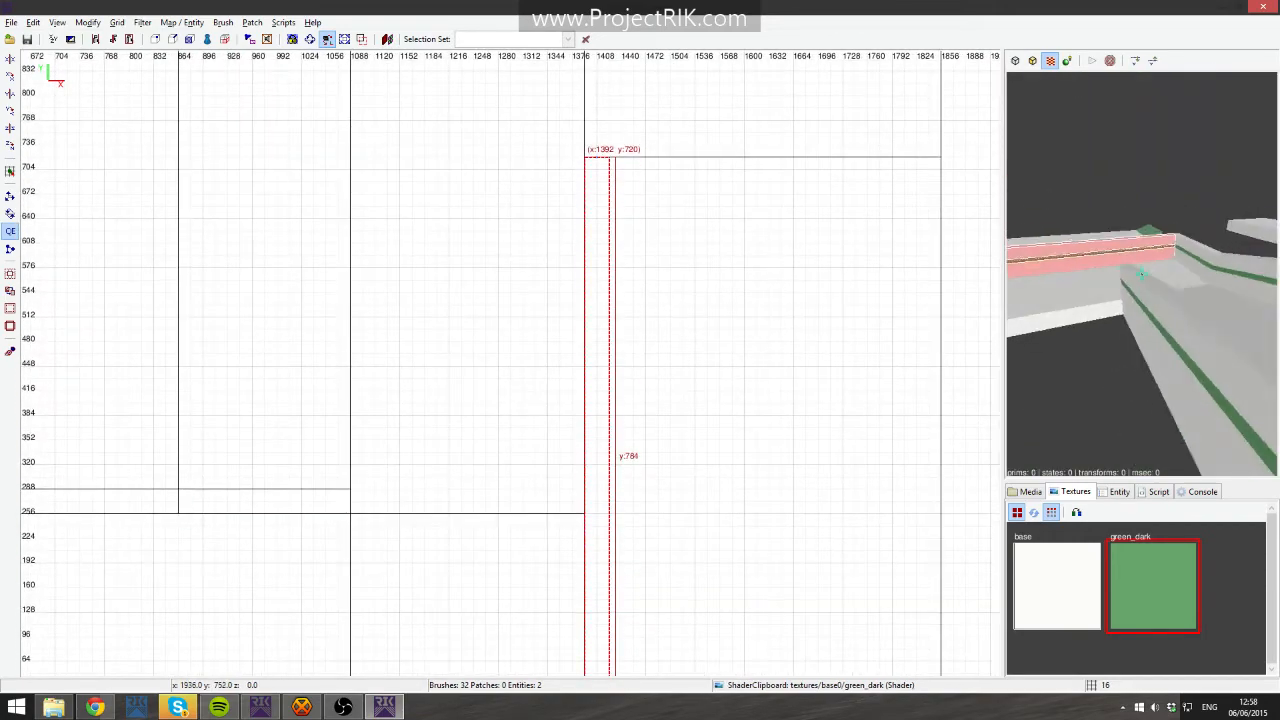
- Clip a 16-unit strip off the north edge of the platform at x 1856, y -64
key("Up")
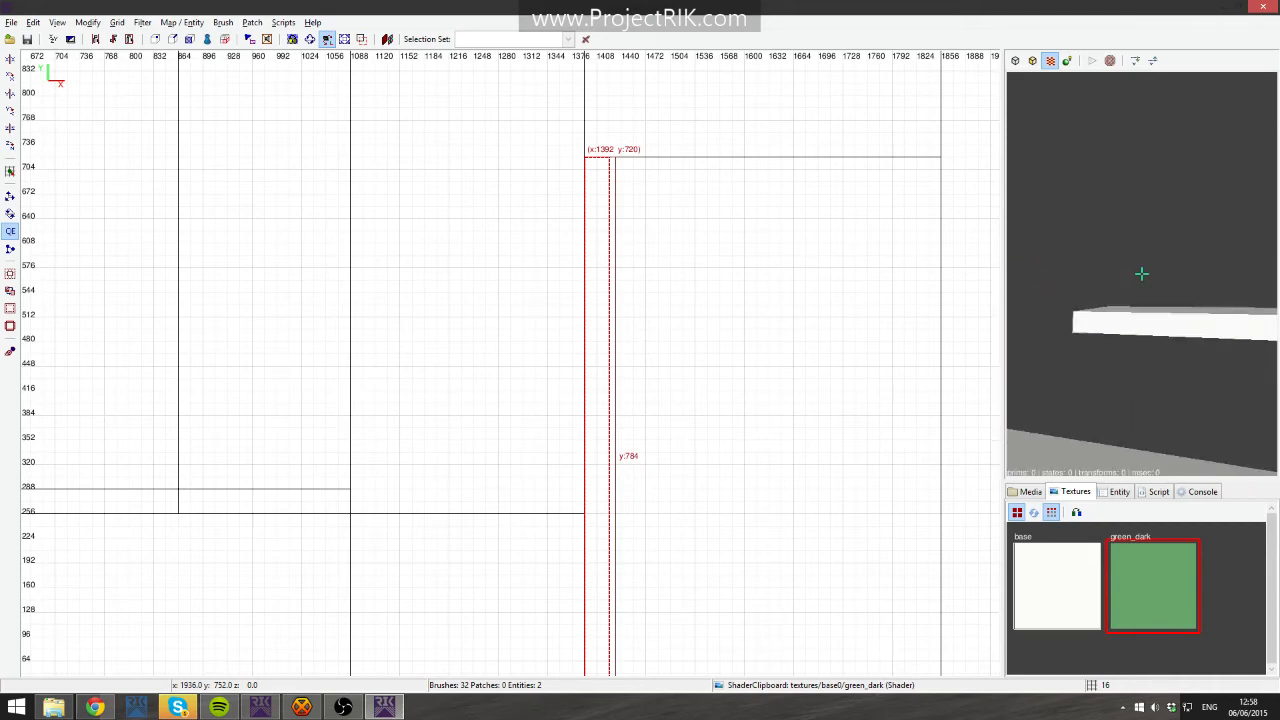
key("Escape")
key("Left")
left_click(1142, 273, "shift")
right_click(1142, 273)
right_click(1140, 236)
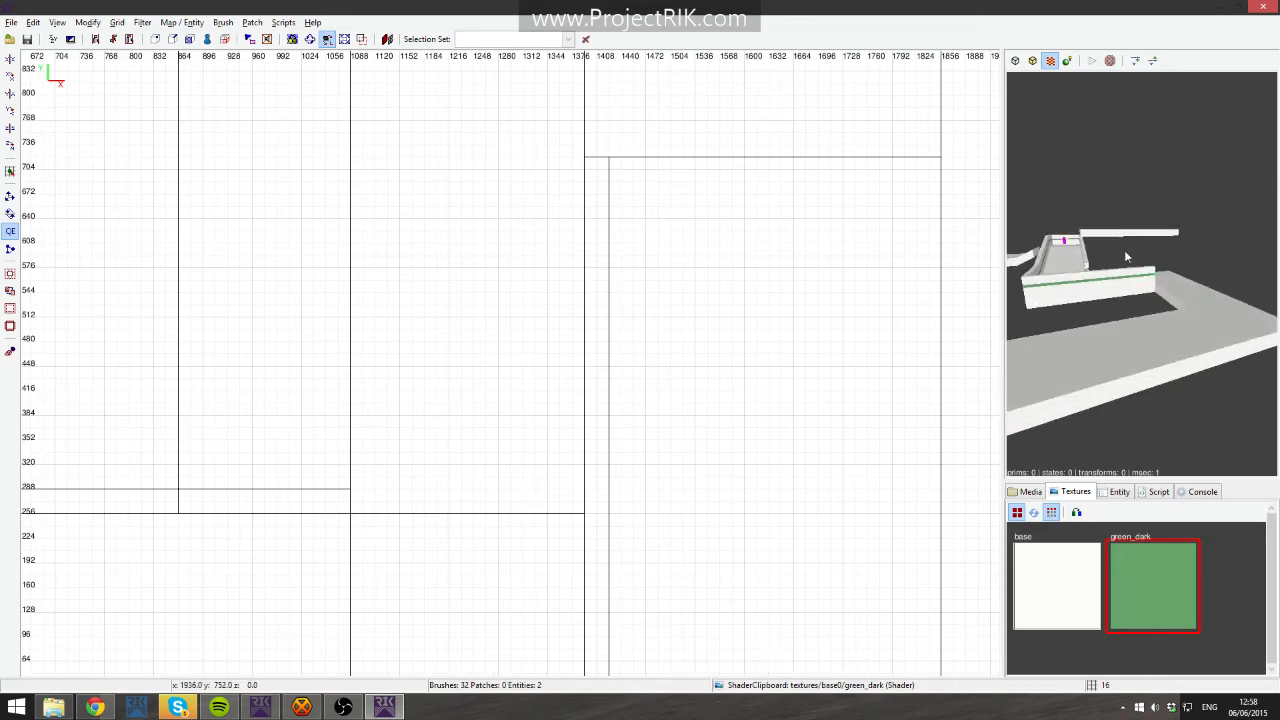
right_click(1073, 267)
left_click(1142, 273, "shift")
left_click(1142, 273, "shift")
right_click(1142, 273)
right_click_drag(717, 360, 607, 153)
scroll(717, 361, "down", 5)
right_click_drag(676, 399, 700, 313)
scroll(676, 399, "up", 3)
right_click_drag(764, 397, 665, 376)
scroll(756, 384, "up", 2)
right_click_drag(741, 362, 655, 397)
right_click_drag(685, 346, 673, 348)
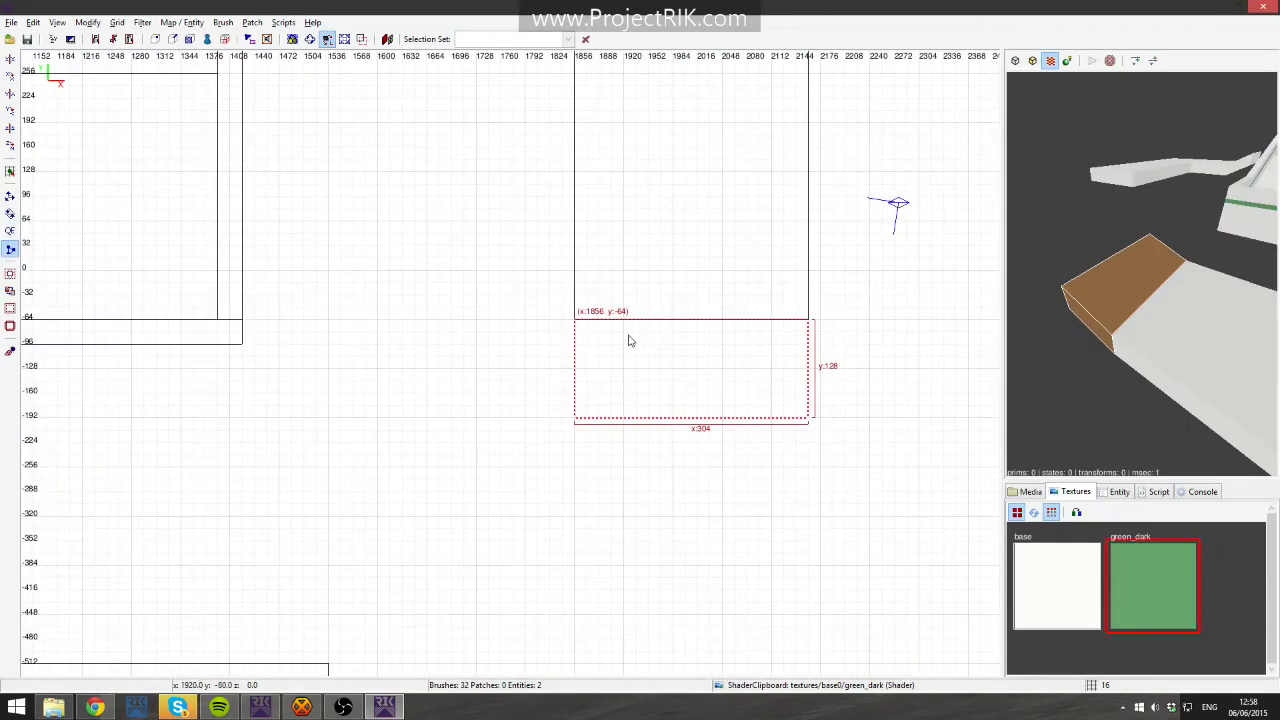
left_click(730, 334, "shift")
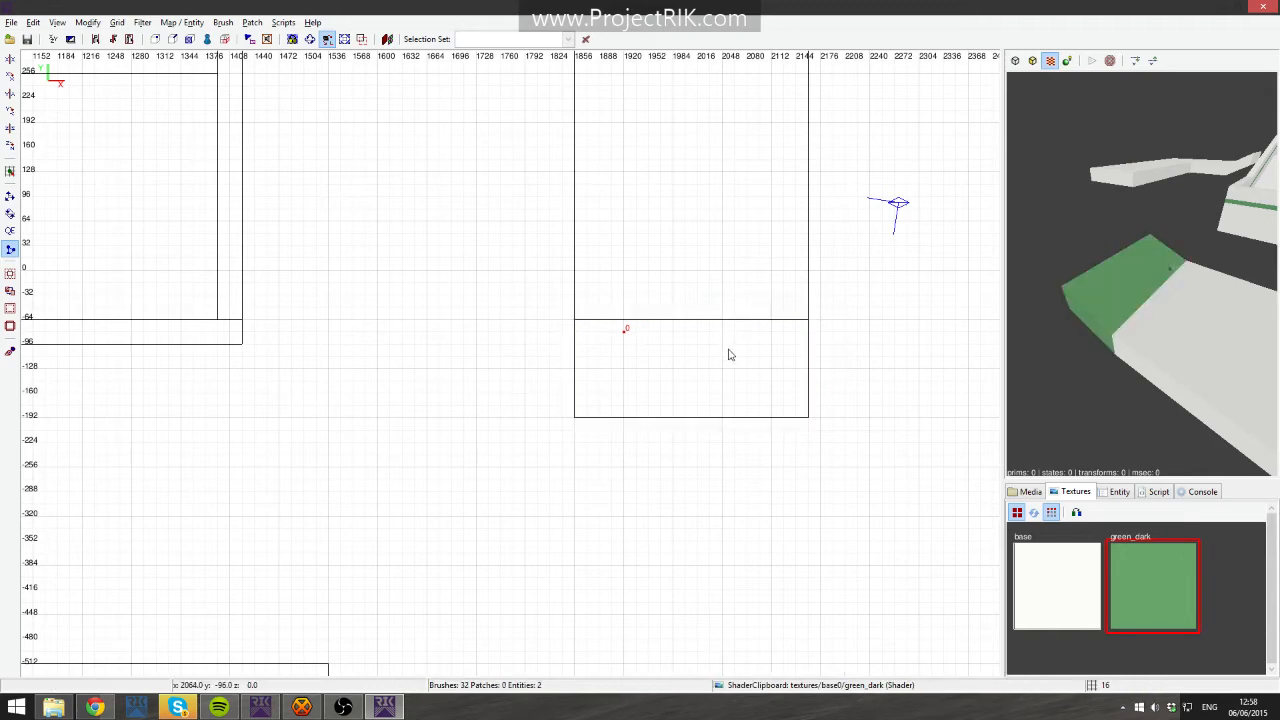
left_click(1085, 302, "shift")
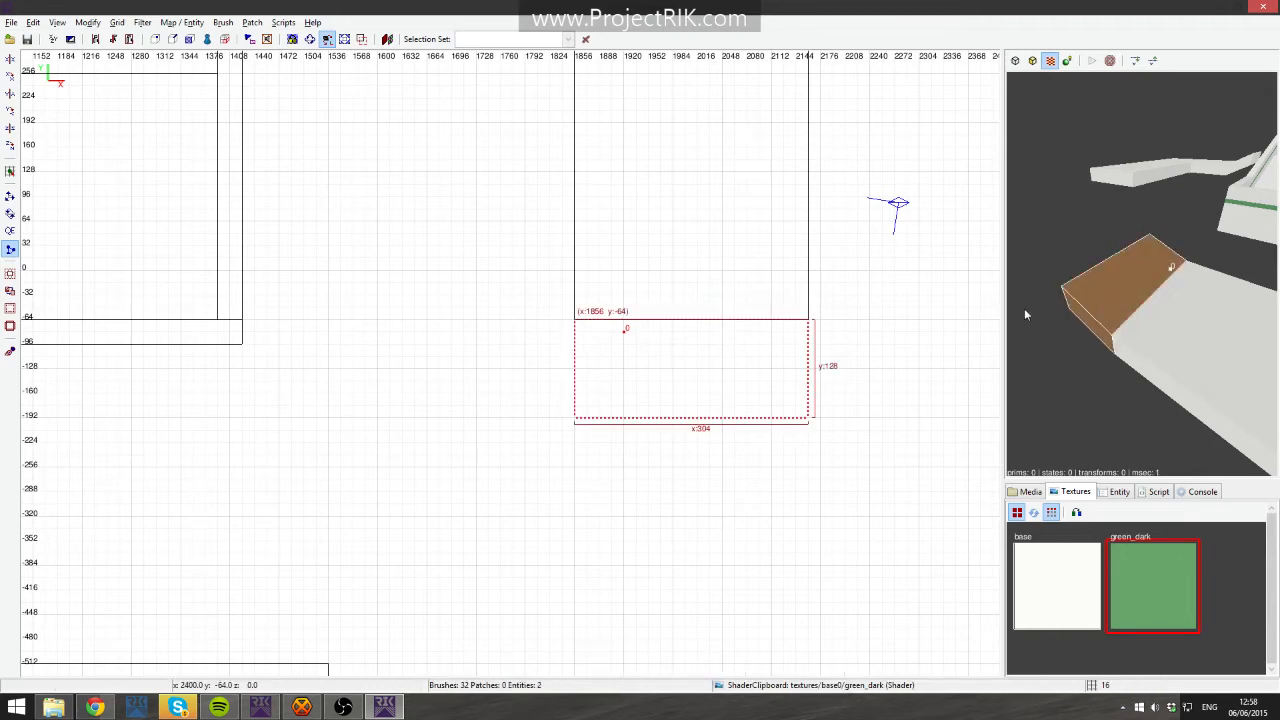
key("q")
left_click(628, 334)
left_click(697, 335)
key("shift+Return")
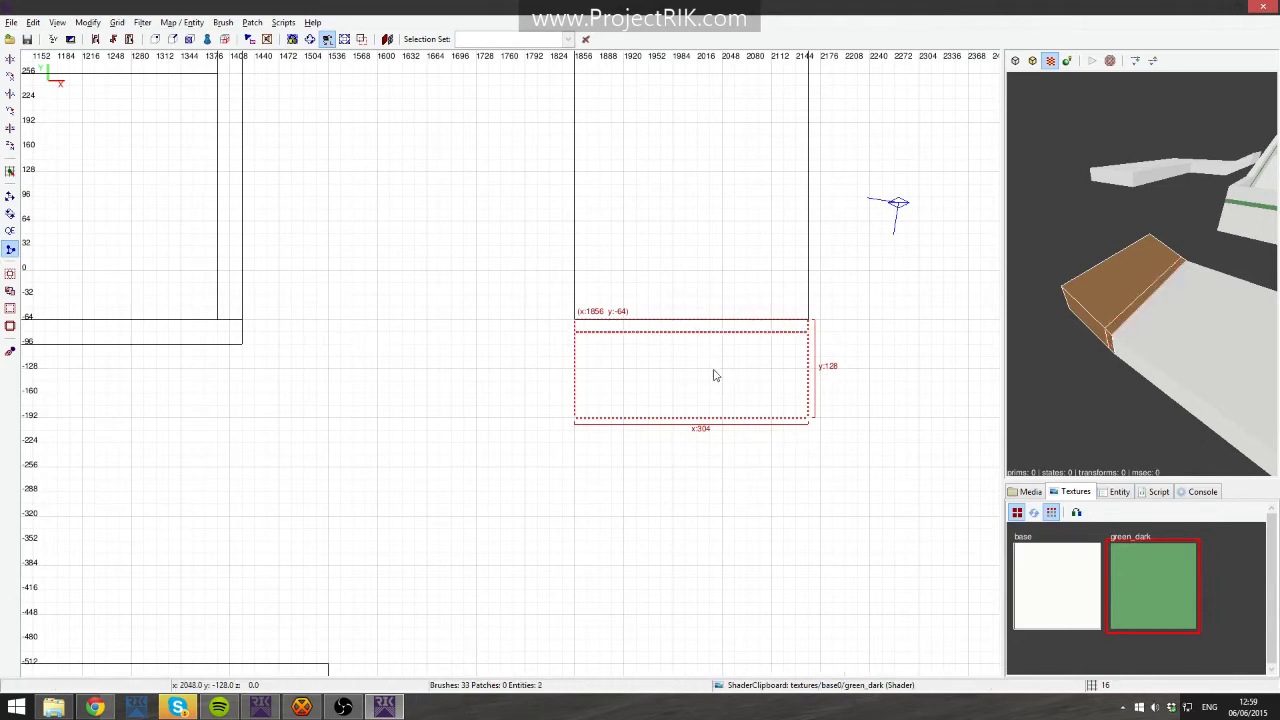
- Clip a 16-unit strip off the platform's south edge and texture the selected pieces with base
left_click(668, 416)
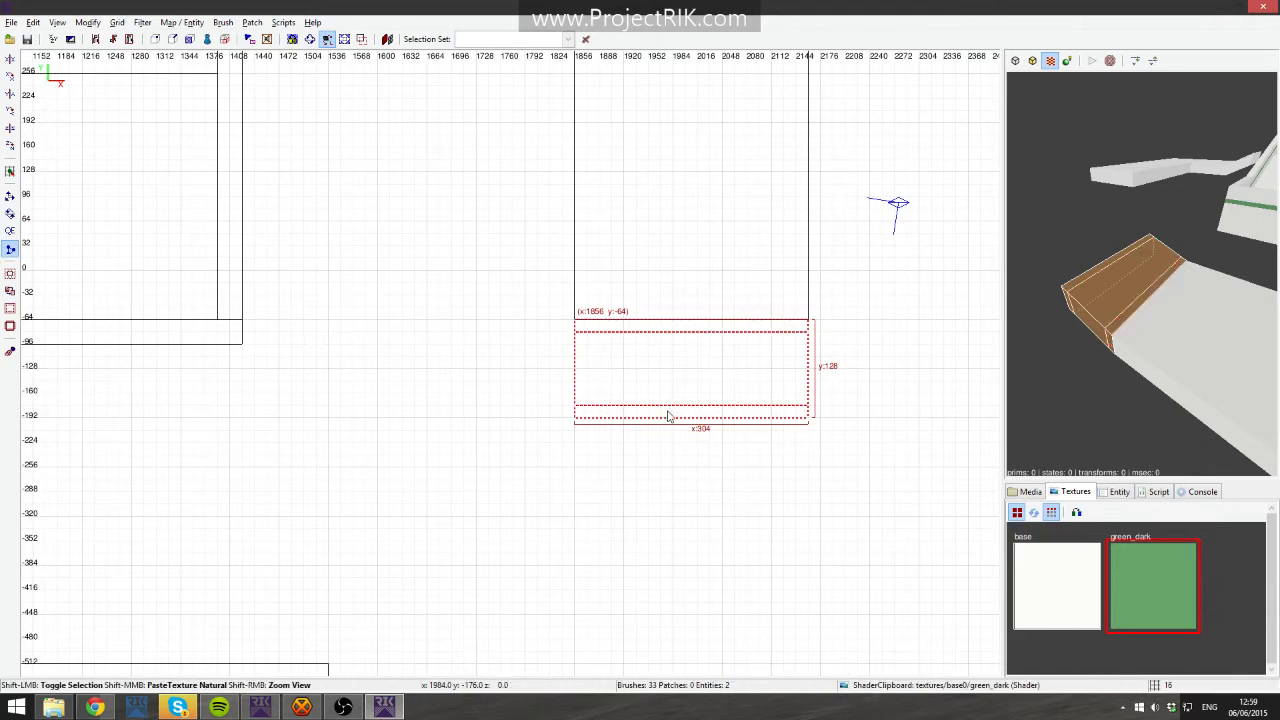
key("shift+Return")
left_click(1039, 588)
key("Escape")
- Clip a 16-unit strip off the west edge of the platform's middle section
left_click(1104, 309, "shift")
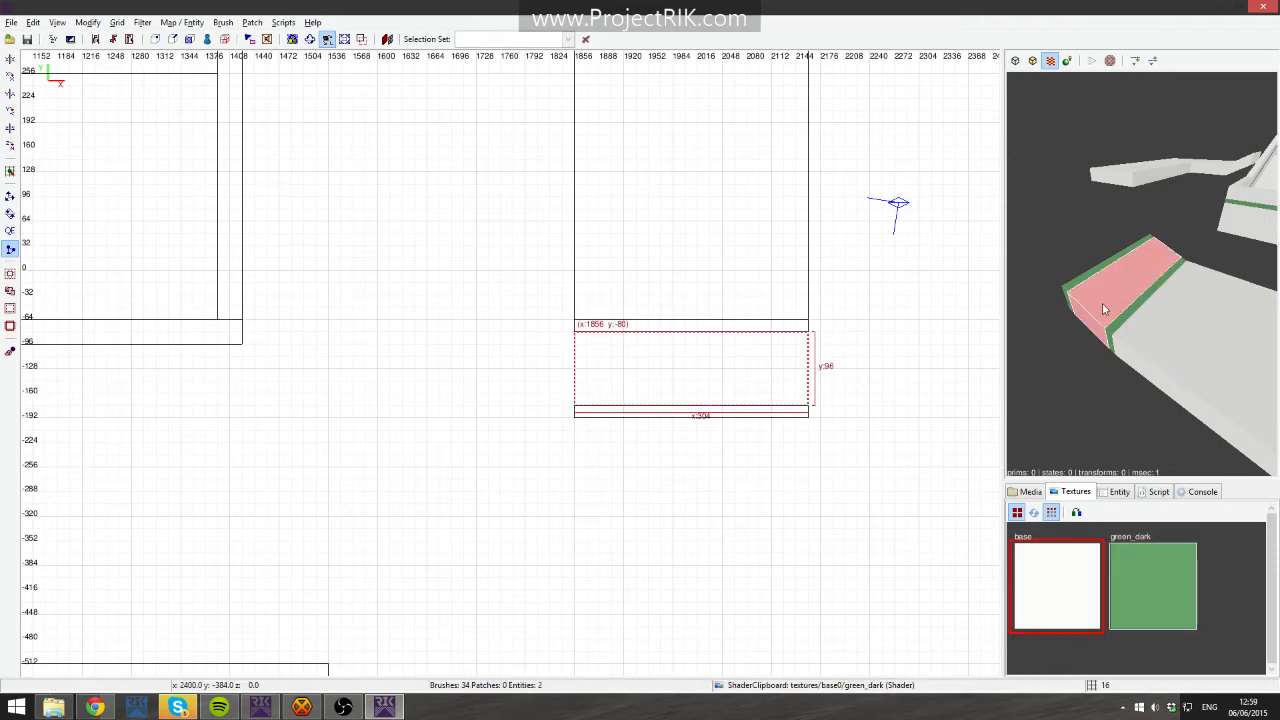
key("x")
left_click(588, 382)
left_click(588, 355)
key("shift+Return")
key("Escape")
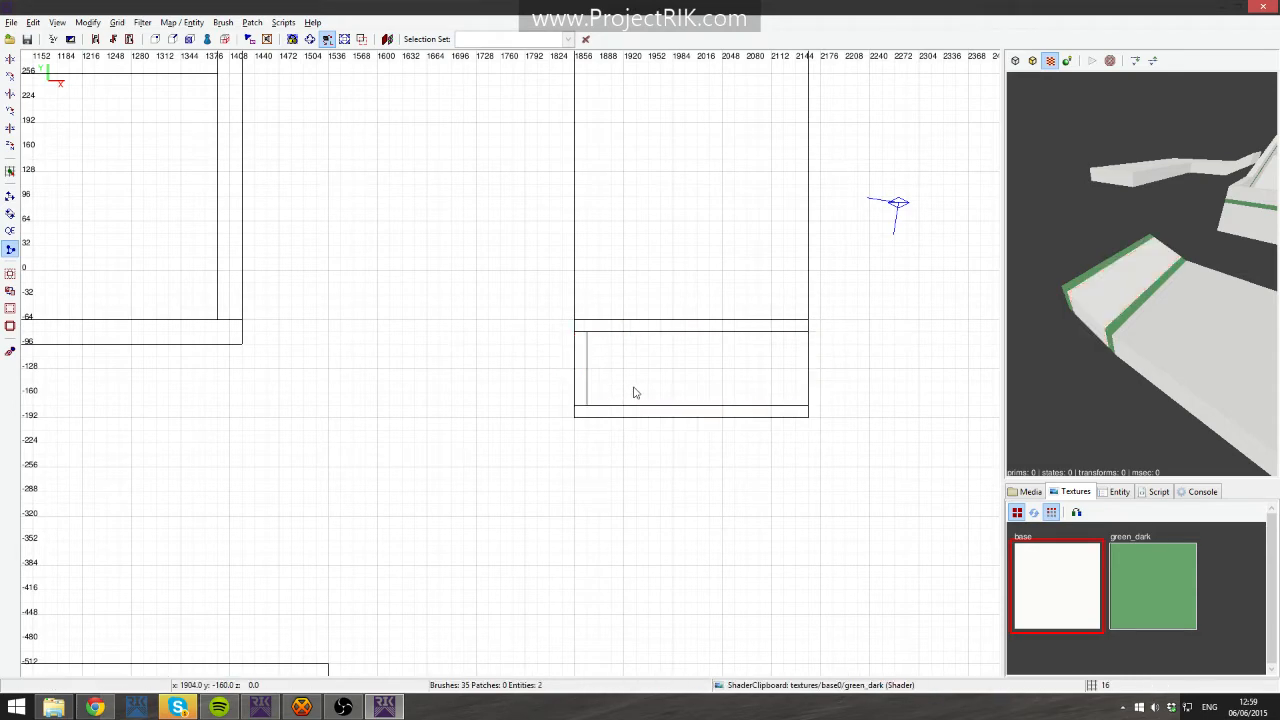
- Clip a 16-unit strip off the east edge of the platform's middle section
left_click(1096, 293, "shift")
key("x")
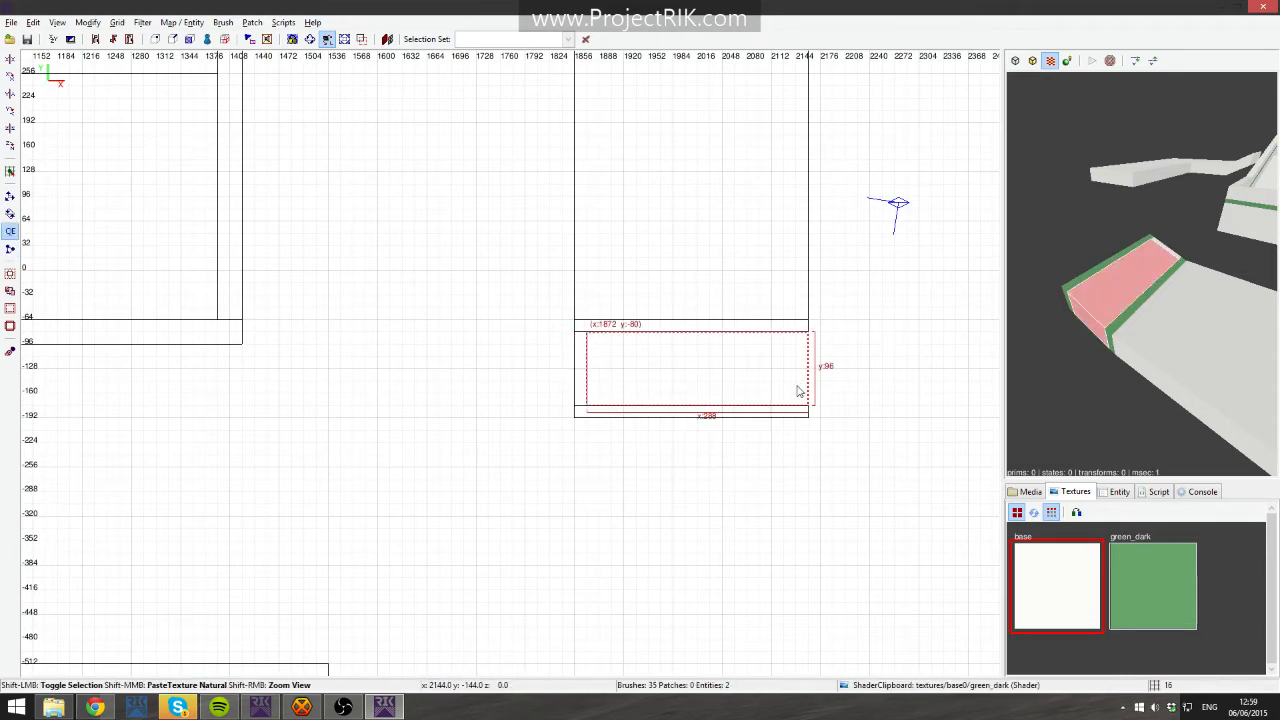
left_click(797, 382, "shift")
left_click(794, 380, "shift")
key("q")
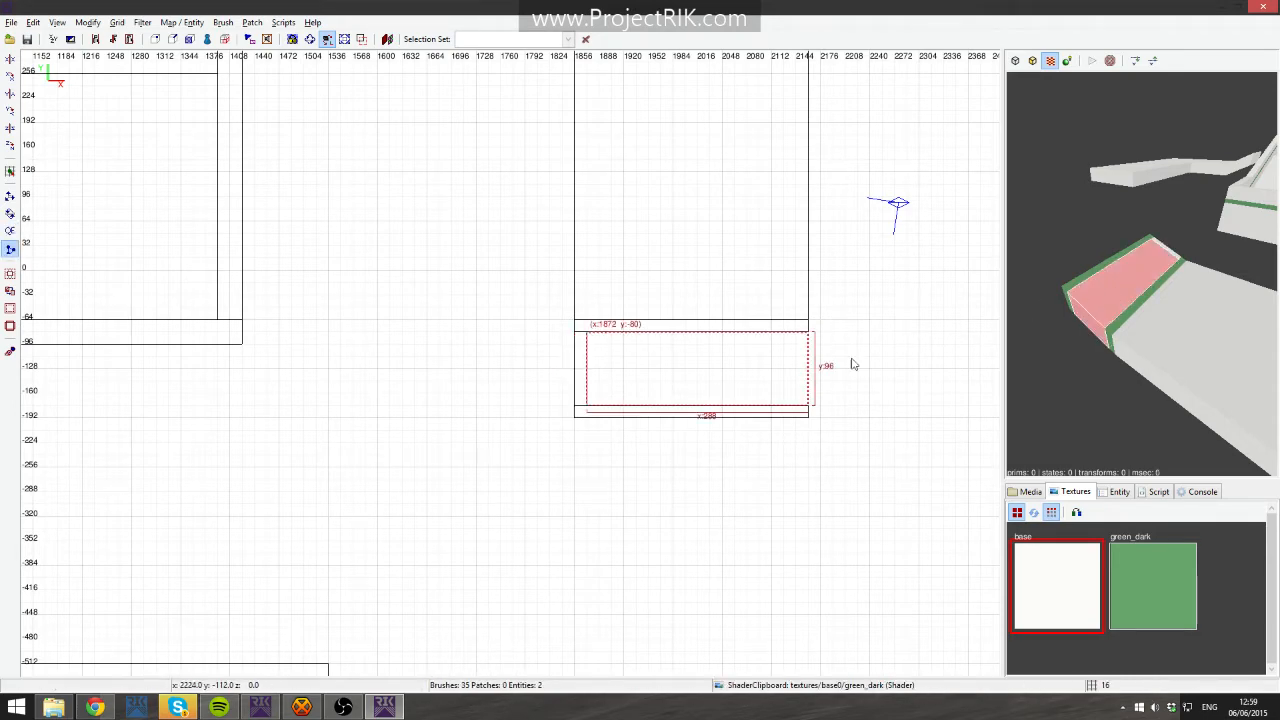
key("shift+Return")
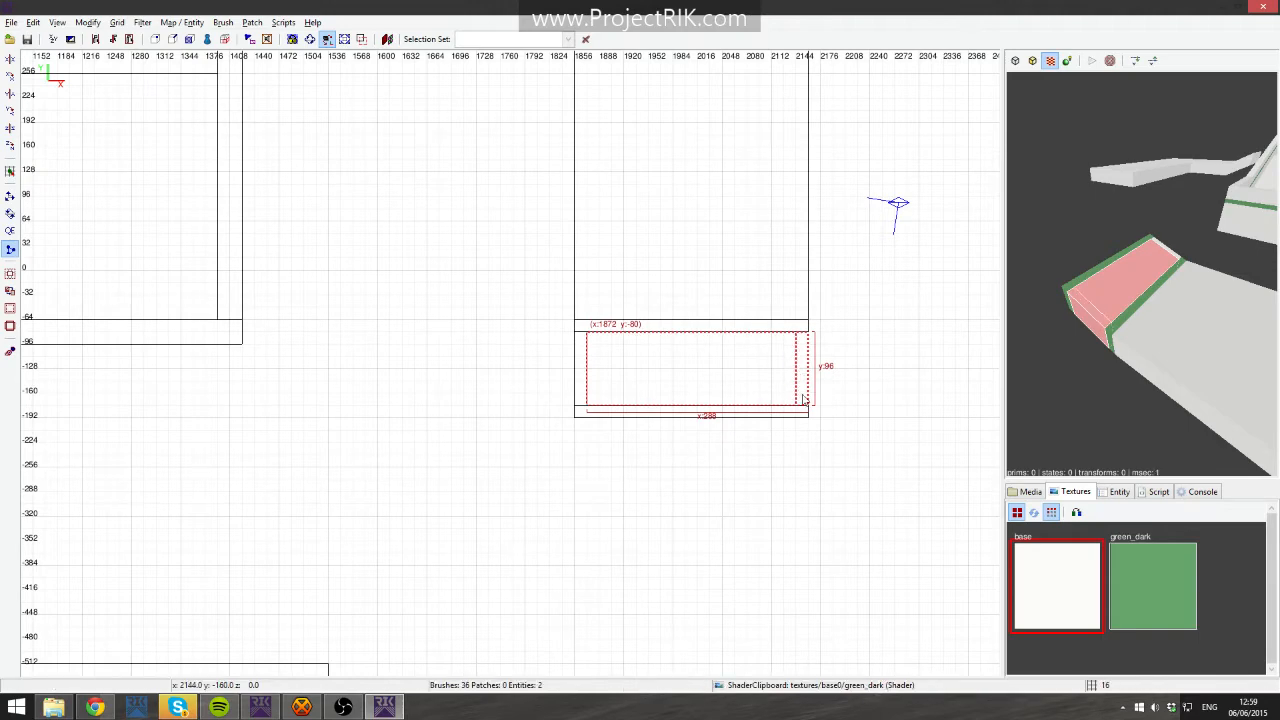
- Texture the platform's new east and west edge strips with green_dark
left_click(801, 398, "shift")
left_click(581, 372, "shift")
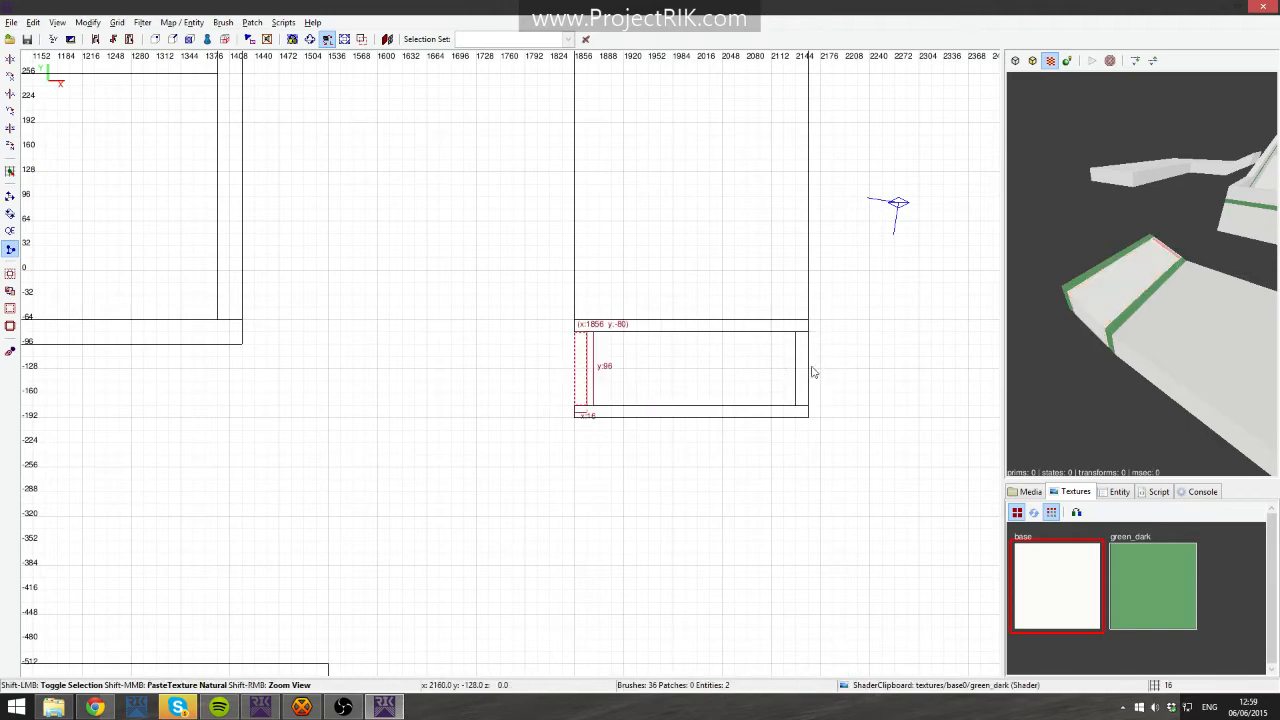
left_click(1154, 592)
key("Escape")
- Select all the platform's pieces and nudge them 16 units south
right_click(1141, 273)
key("Up")
right_click(1141, 273)
mouse_move(537, 326)
left_mouse_down("shift")
mouse_move(891, 440)
mouse_move(849, 440)
mouse_move(870, 494)
mouse_move(815, 440)
mouse_move(845, 466)
mouse_move(852, 440)
left_mouse_up("shift")
right_click(852, 440)
left_click(812, 497)
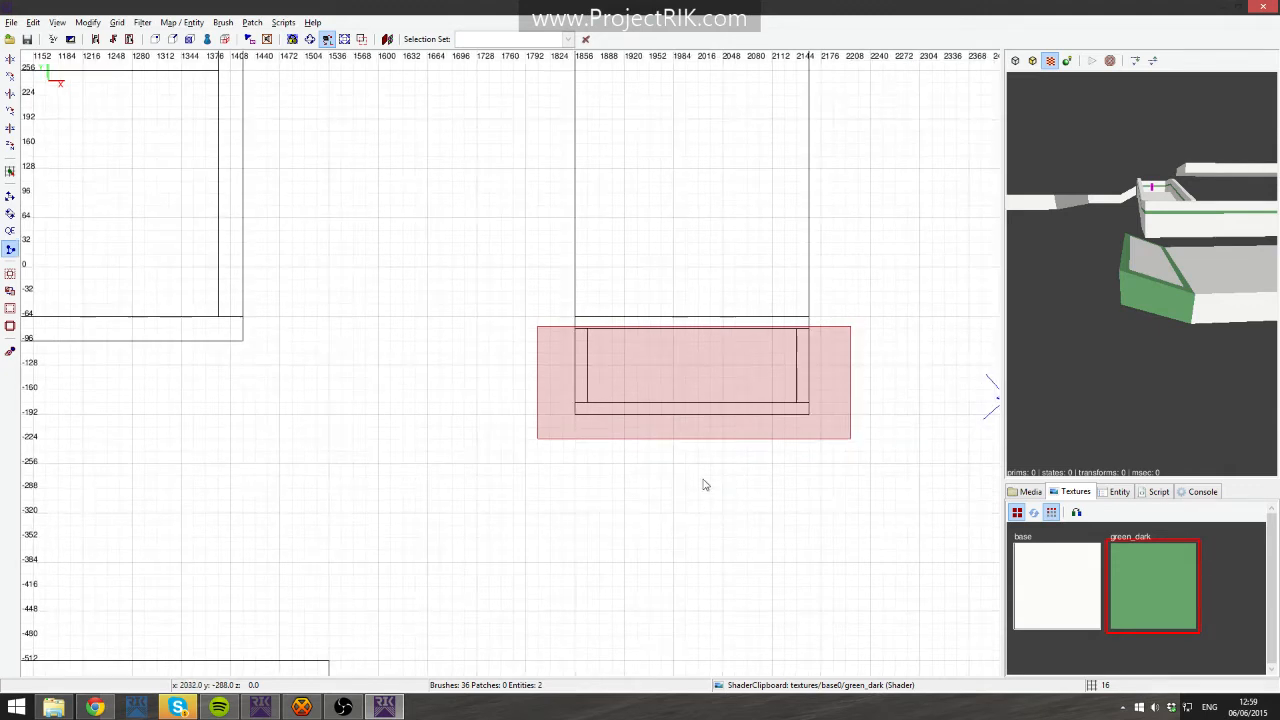
mouse_move(524, 343)
left_mouse_down("shift")
mouse_move(734, 449)
mouse_move(862, 470)
left_mouse_up("shift")
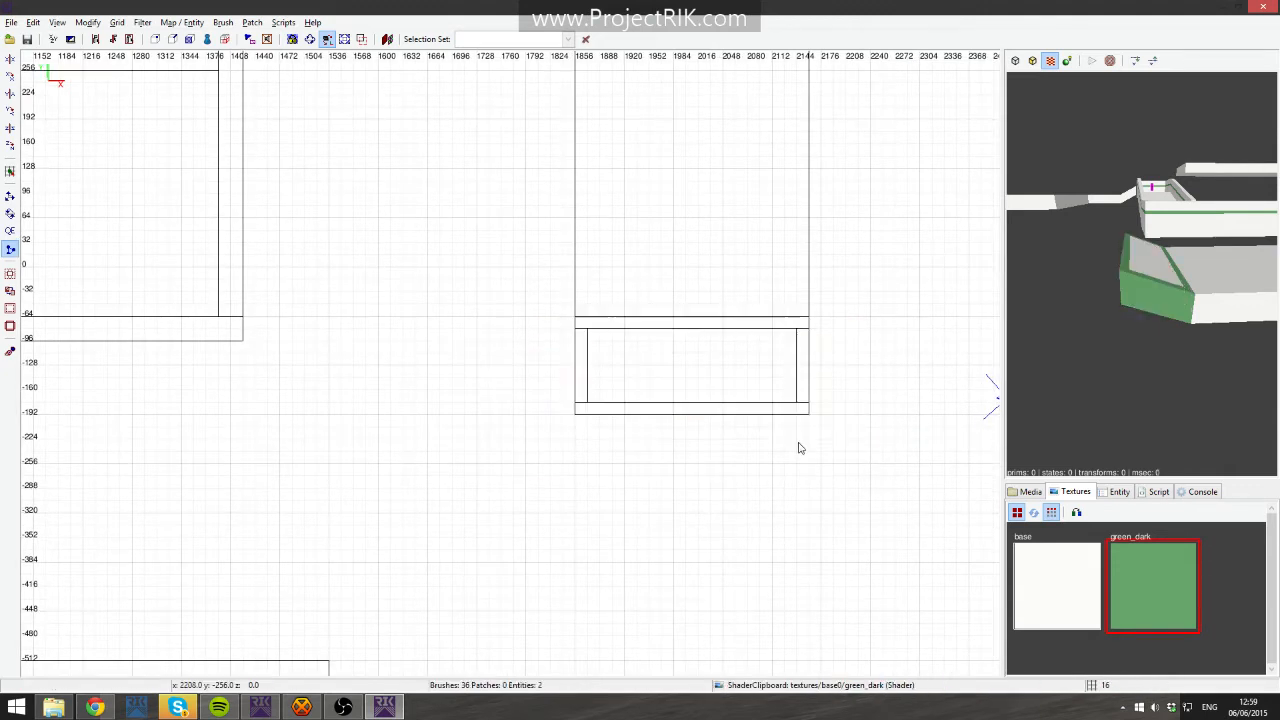
left_click_drag(538, 320, 893, 449, "shift")
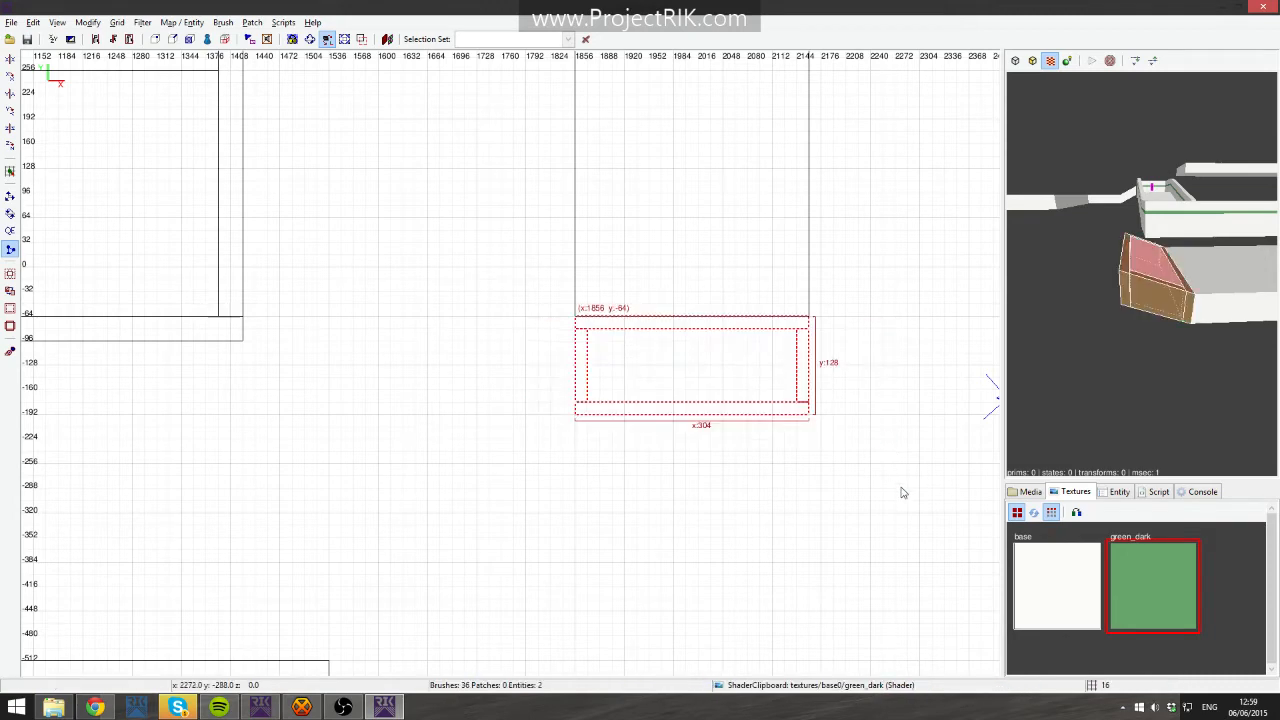
key("alt+Down")
key("Escape")
- Open the save dialog and close it without saving
right_click(1160, 335)
right_click(1160, 335)
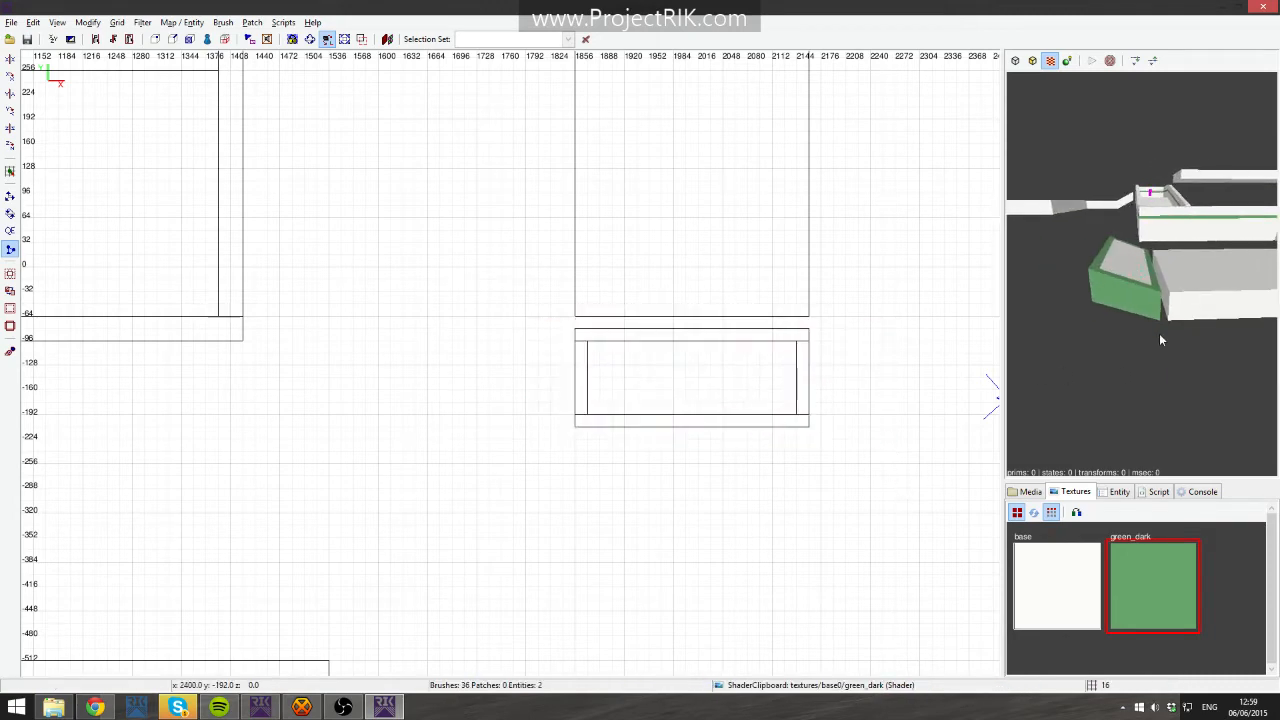
right_click(1080, 305)
key("Up")
key("Down")
right_click(1142, 273)
key("ctrl+s")
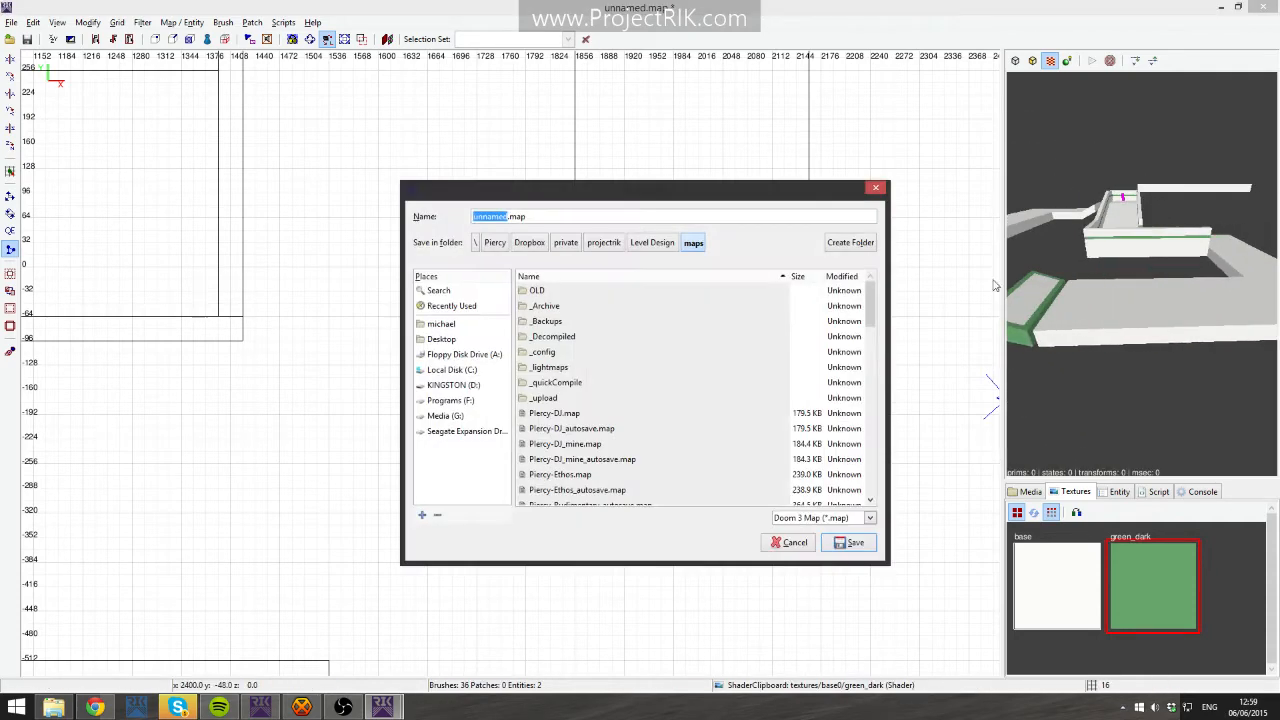
left_click(875, 187)
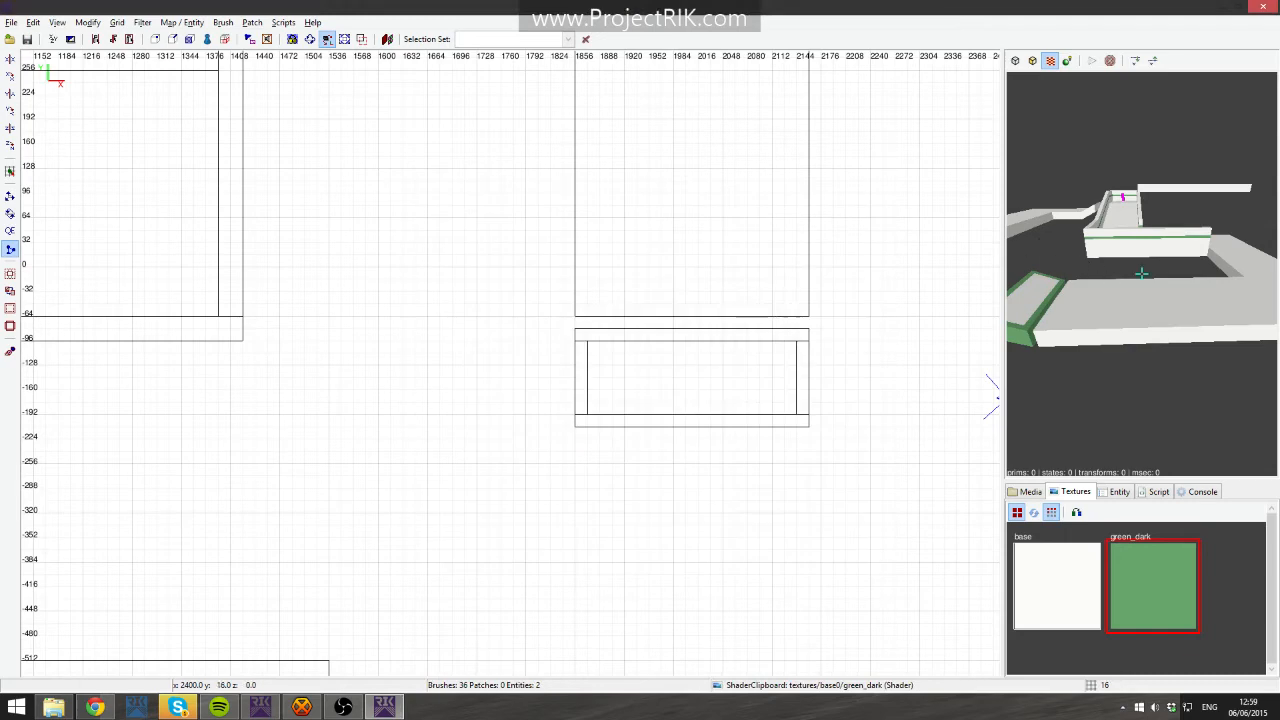
- Draw a 32-unit-wide brush at x 288 spanning the corridor from y -64 to 256
key("Up")
right_click(1142, 273)
right_click_drag(686, 291, 920, 293)
scroll(686, 295, "down", 4)
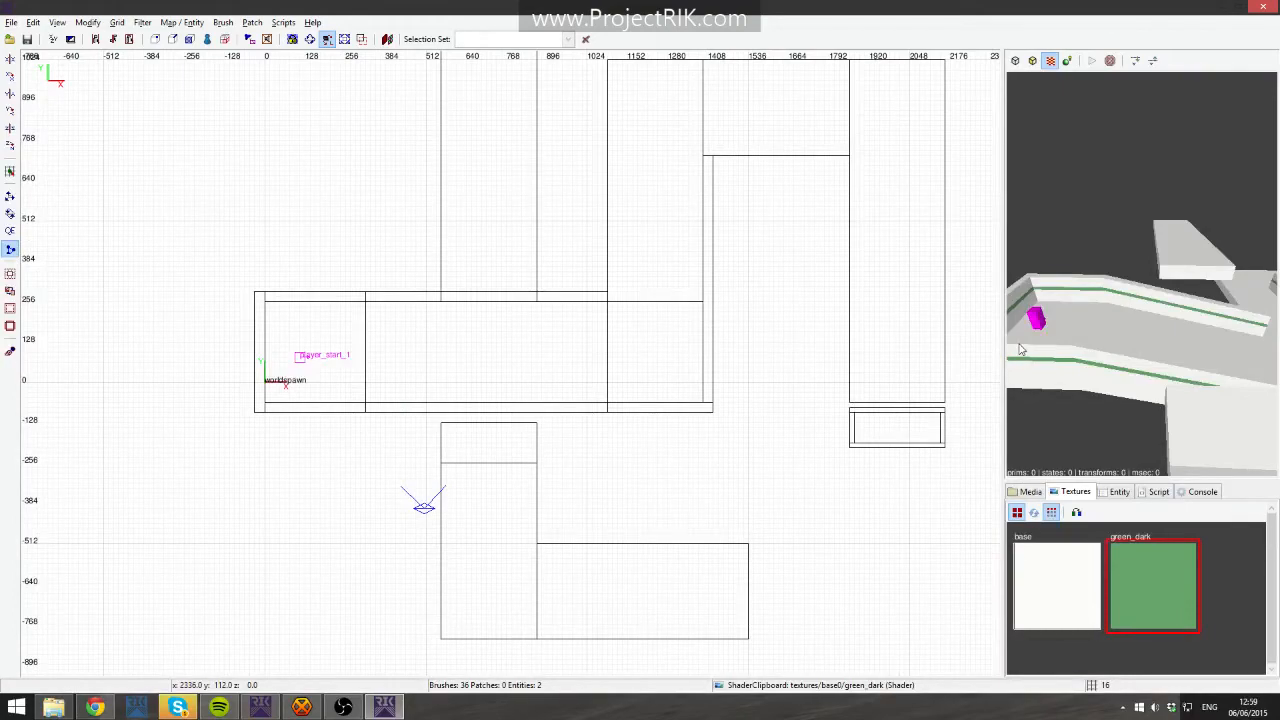
right_click_drag(414, 383, 575, 371)
scroll(450, 392, "up", 3)
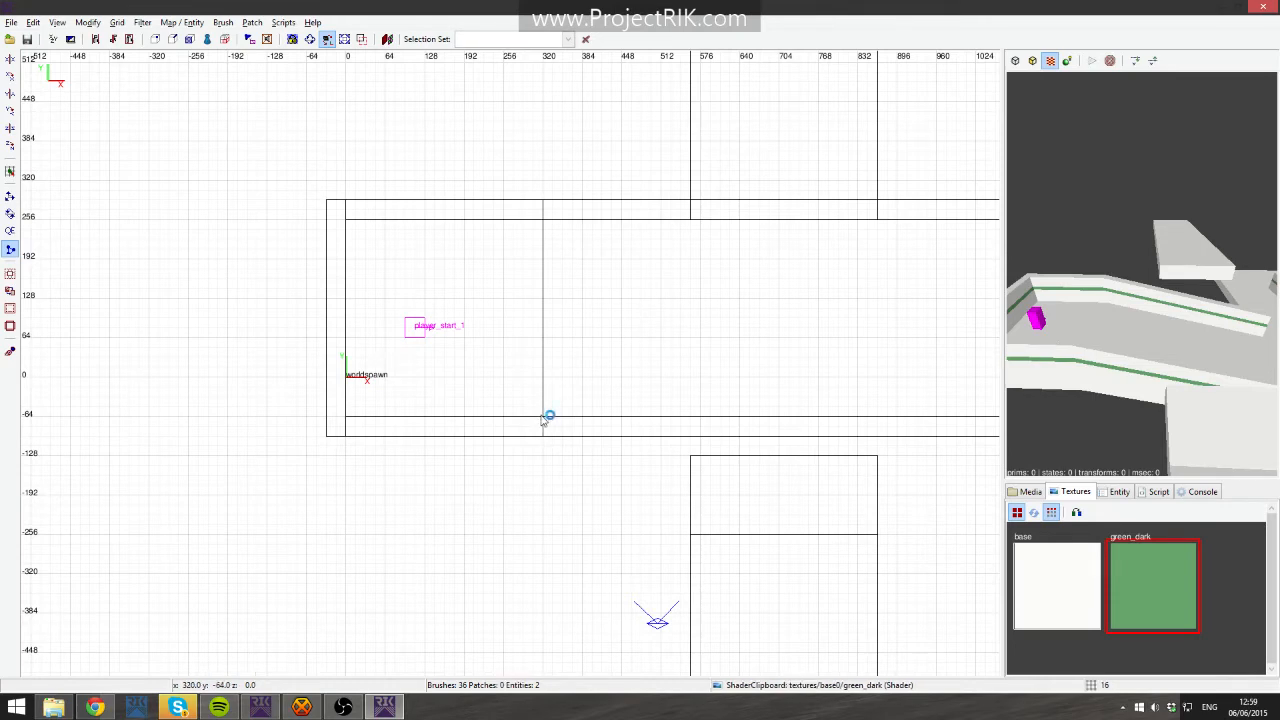
left_click(1090, 336, "shift")
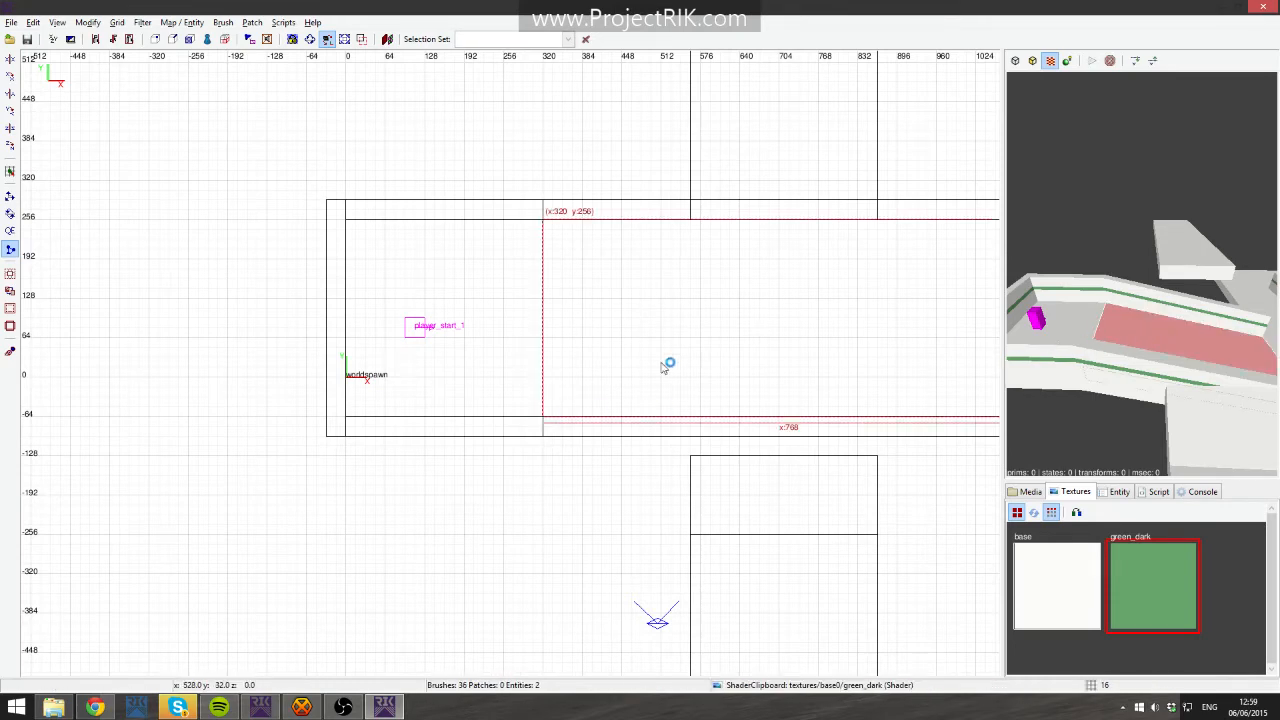
key("Escape")
left_click_drag(525, 387, 528, 218)
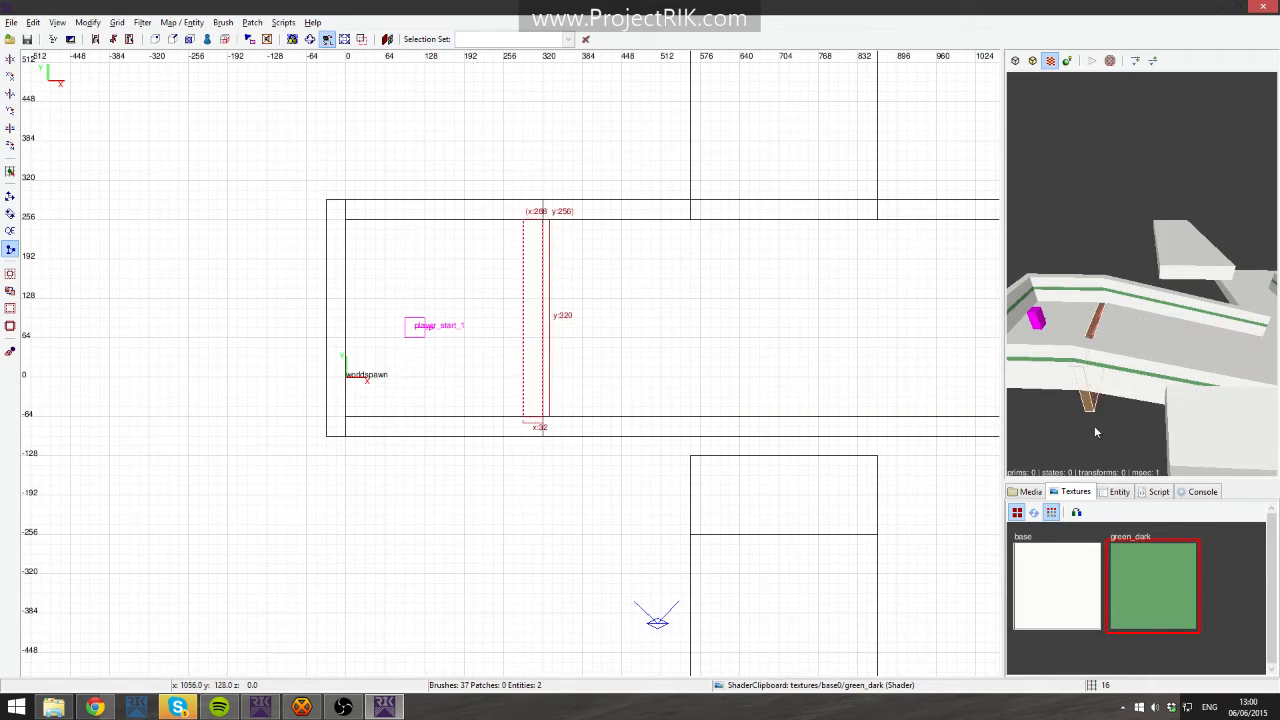
- Position the new brush to sit on z 0 and set its height to 128 units
key("ctrl+Tab")
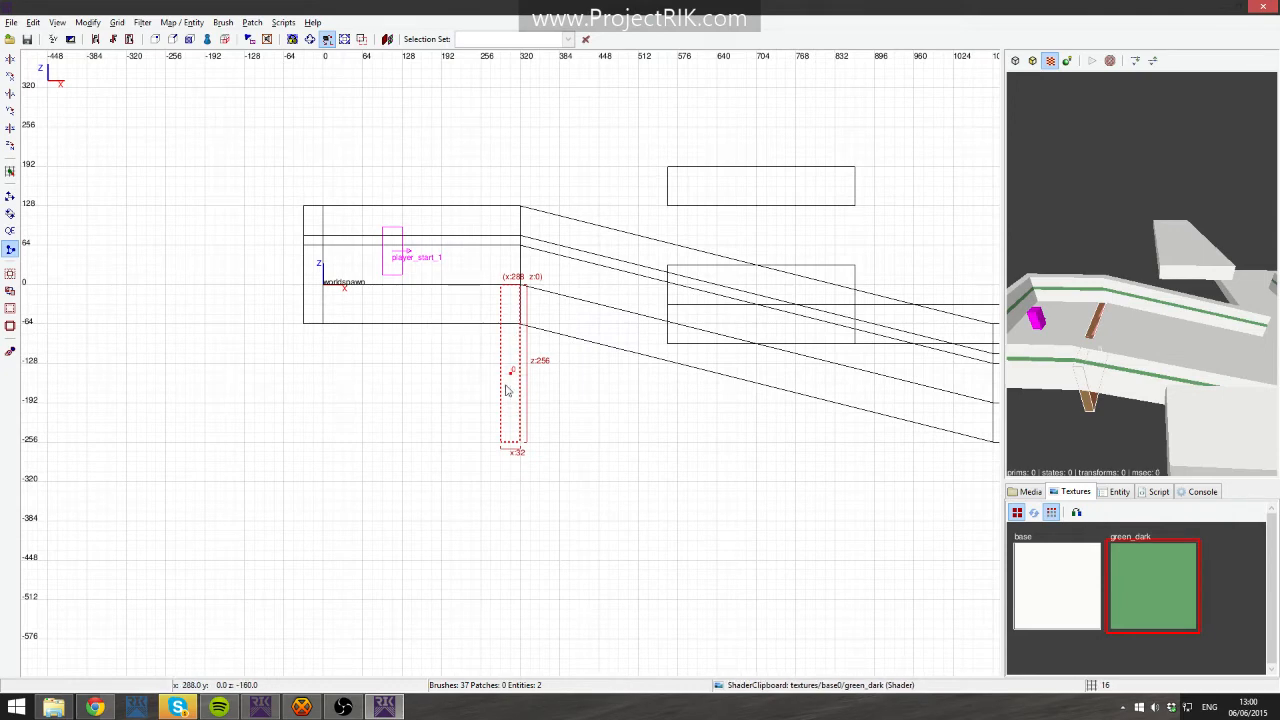
left_click_drag(512, 398, 511, 247)
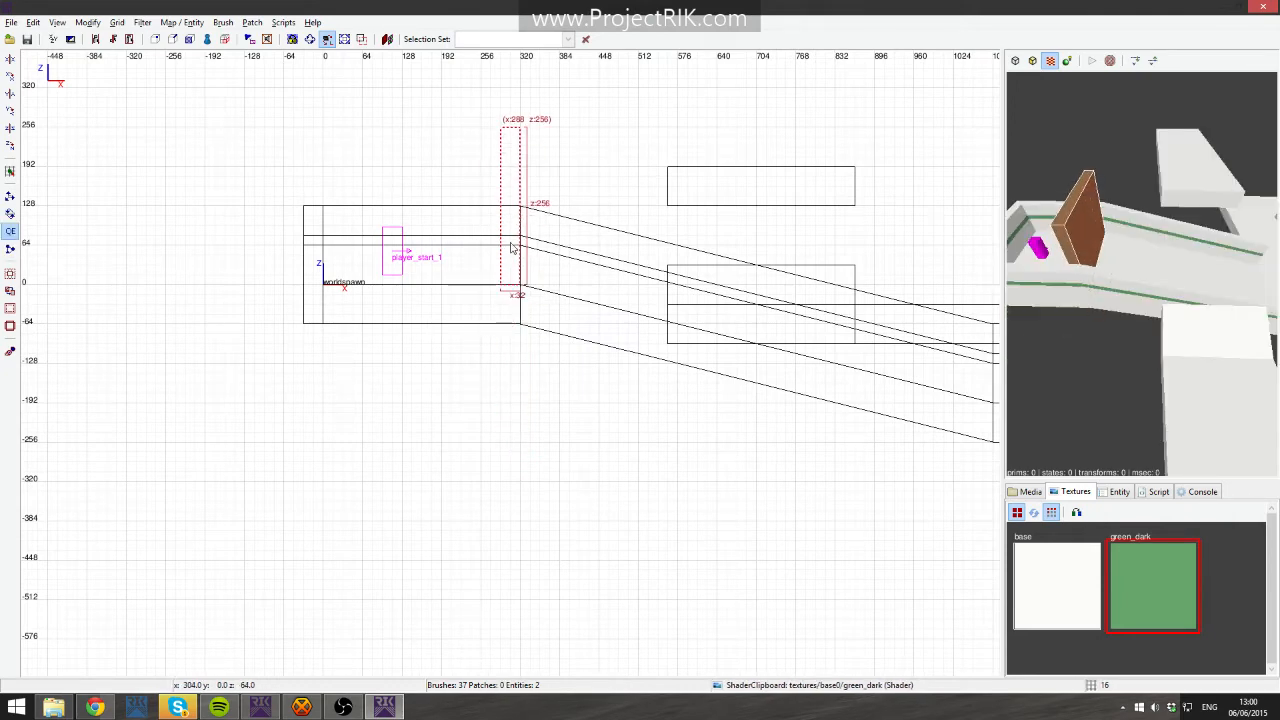
key("ctrl+Tab")
key("ctrl+Tab")
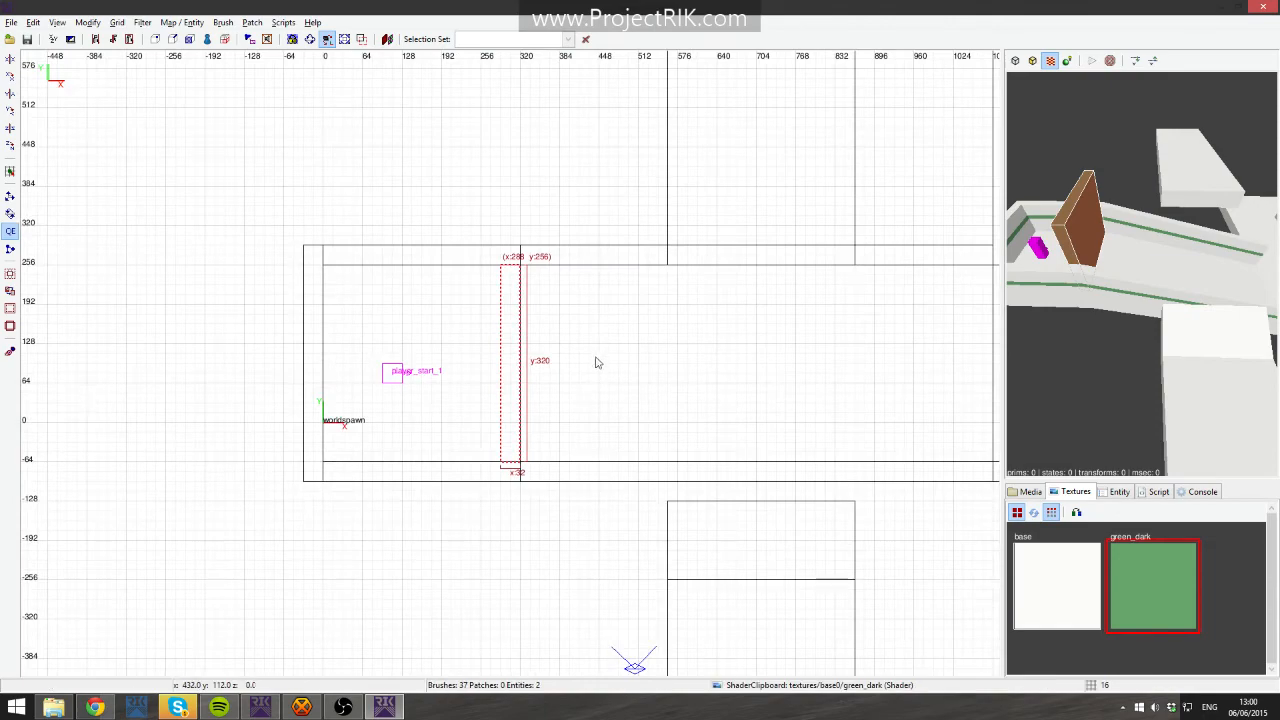
scroll(600, 360, "down", 1)
key("ctrl+Tab")
scroll(570, 333, "up", 2)
left_click_drag(507, 240, 511, 303)
- Apply the common trigger texture to the selected brush from the media browser
right_click(1020, 320)
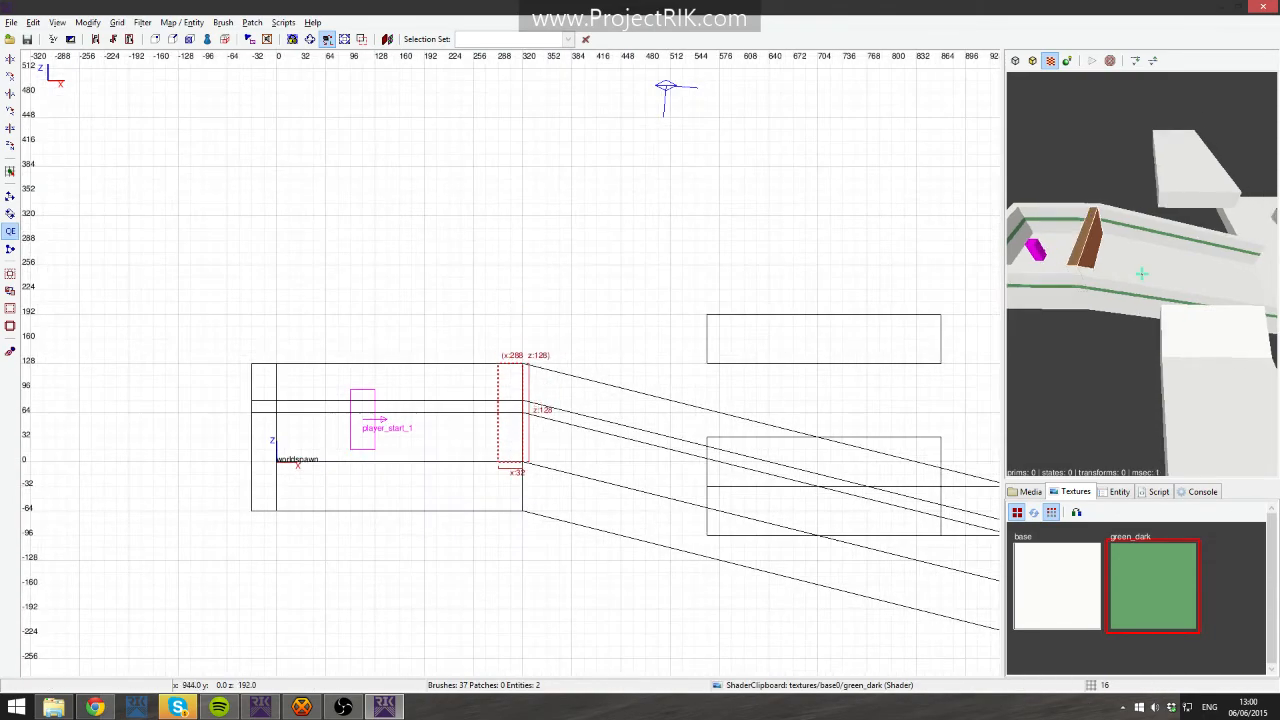
key("Down")
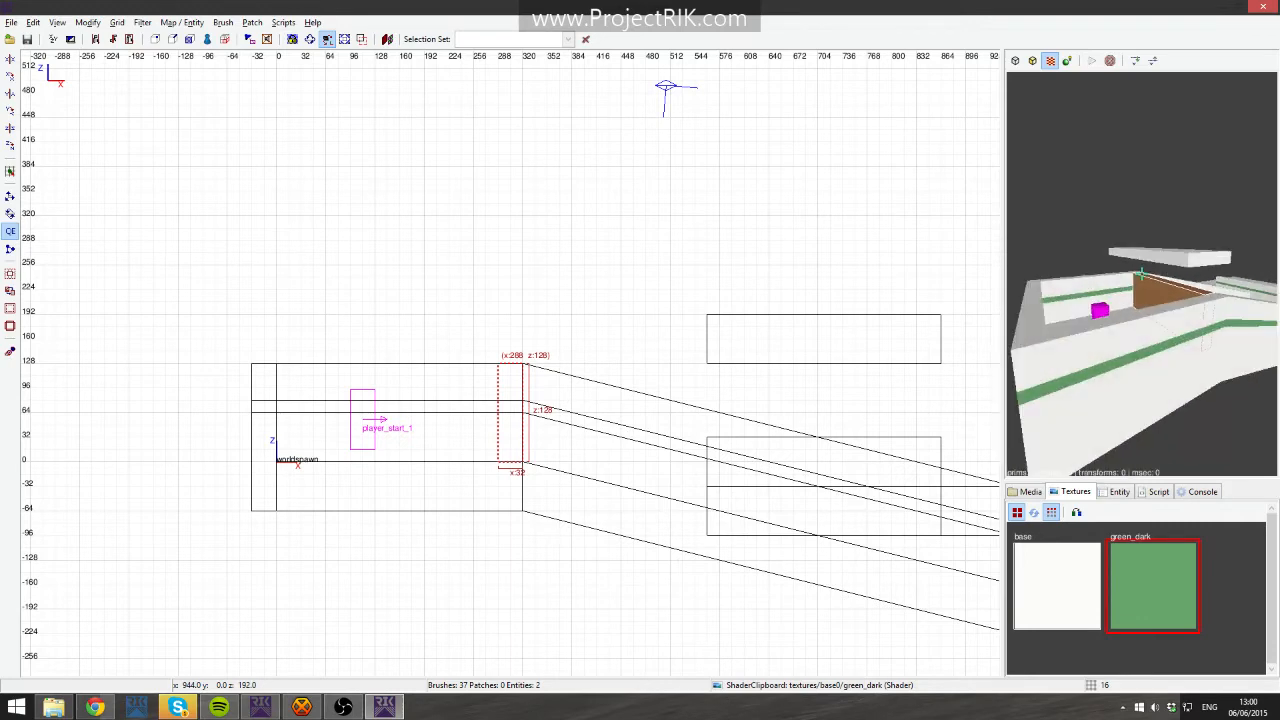
left_click(1030, 492)
scroll(1035, 533, "up", 10)
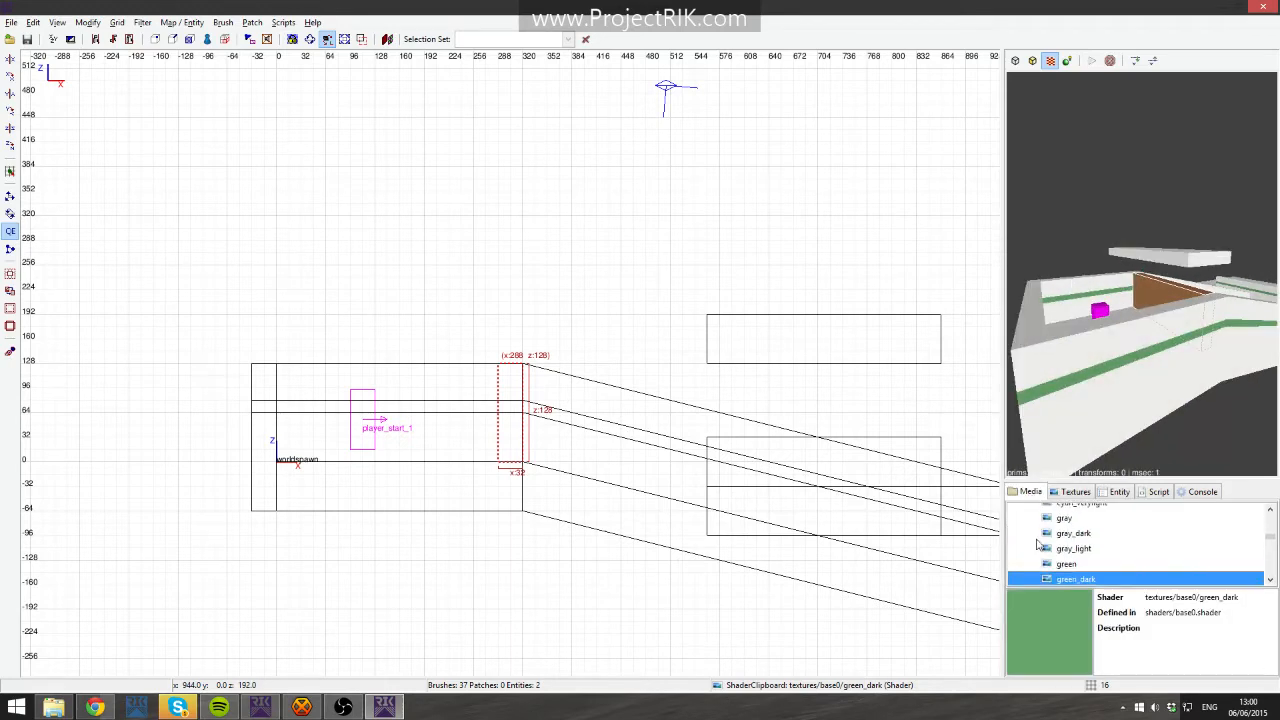
scroll(1035, 533, "up", 2)
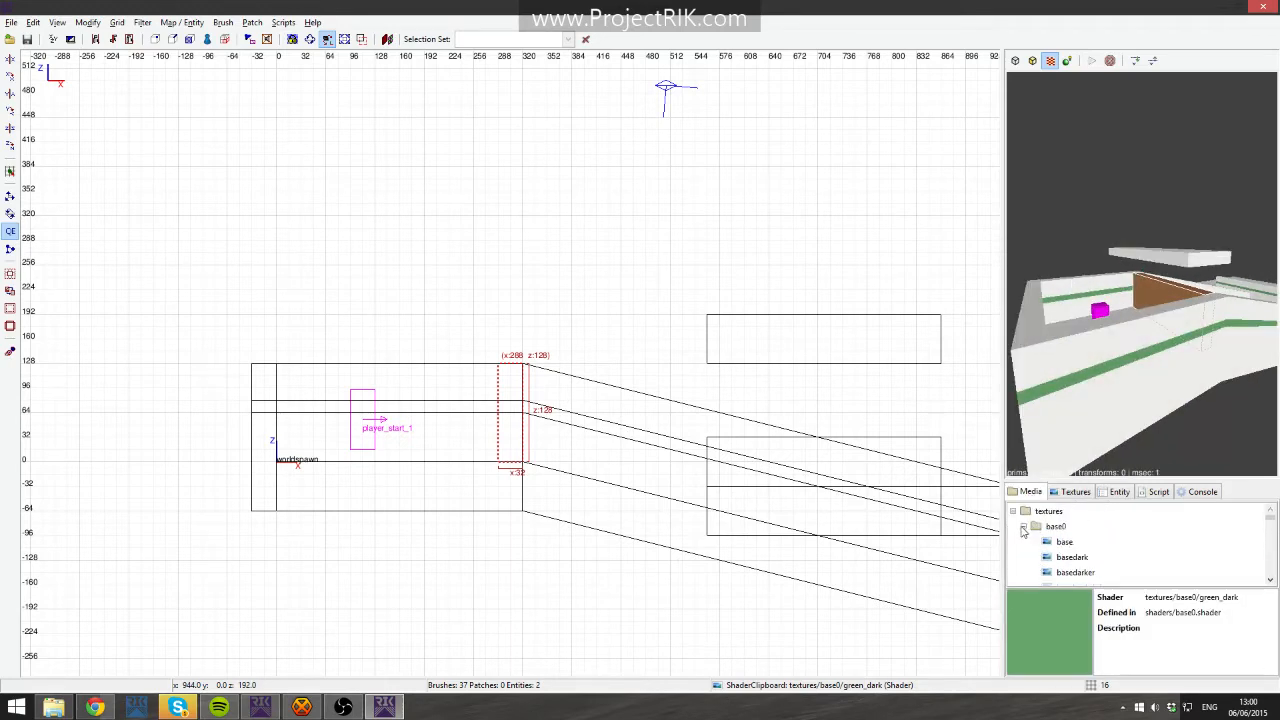
left_click(1022, 527)
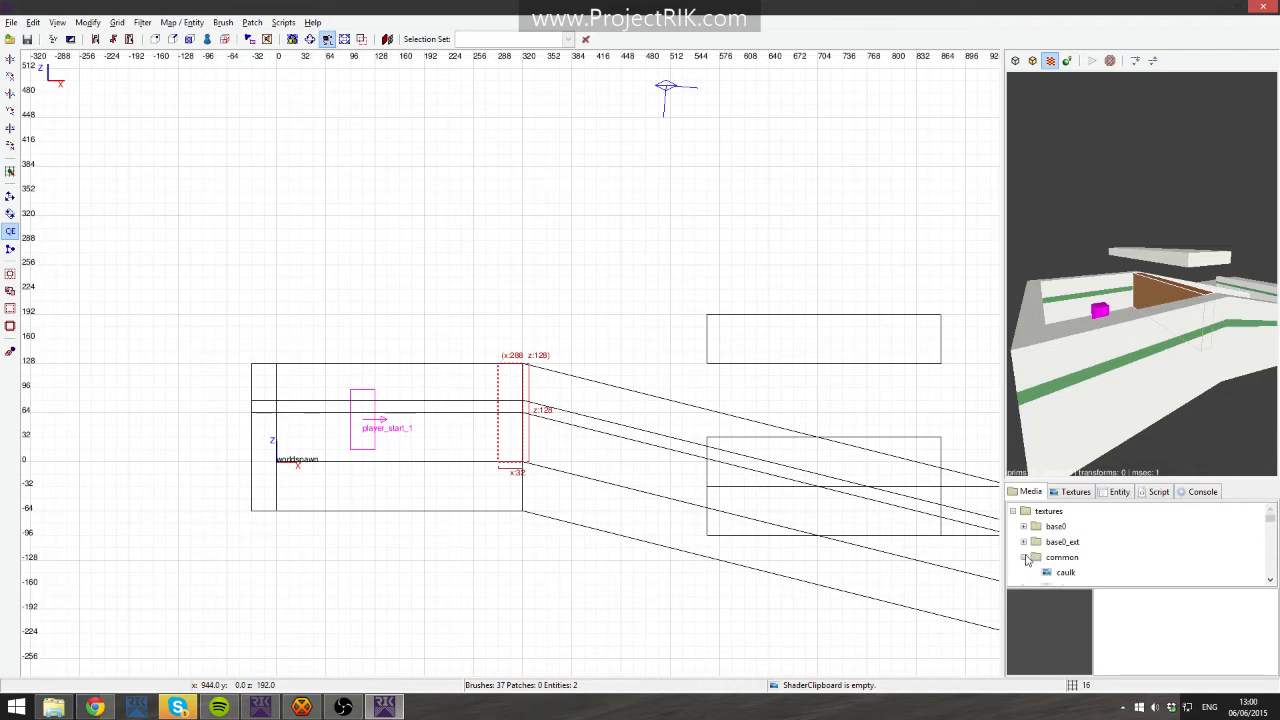
scroll(1085, 560, "down", 6)
scroll(1070, 533, "up", 1)
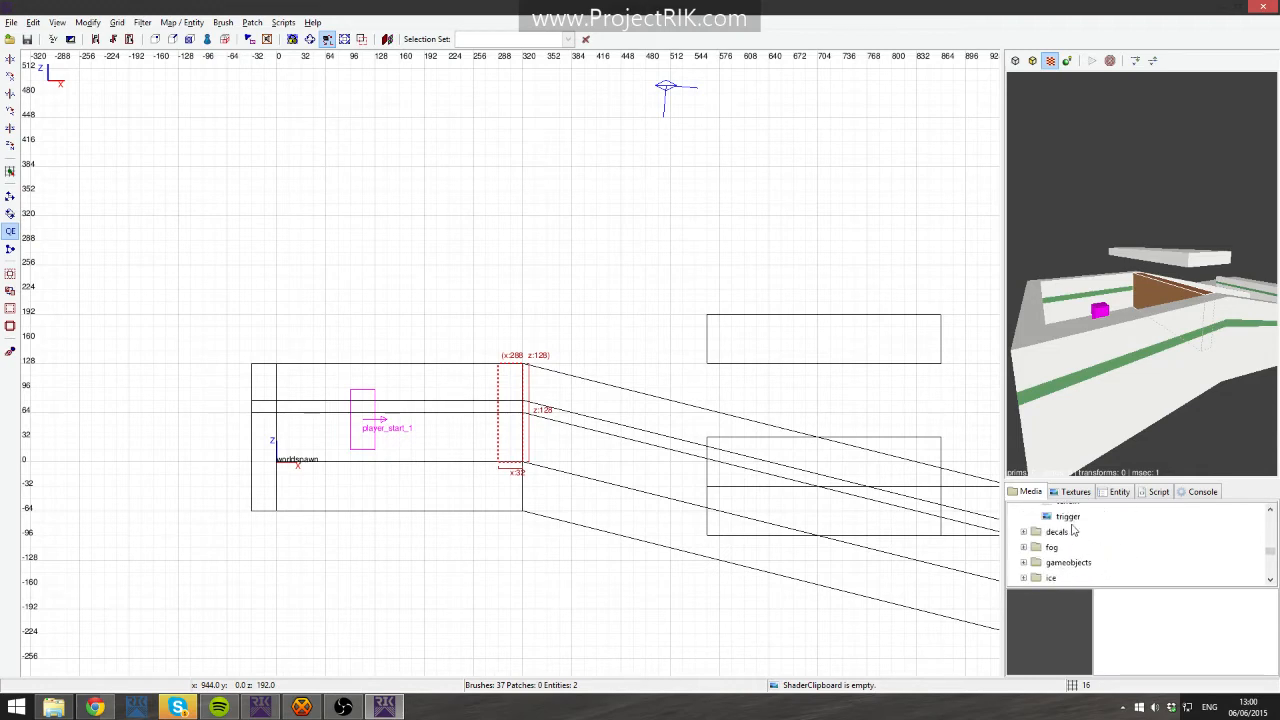
left_click(1068, 516)
right_click(1070, 517)
left_click(1128, 544)
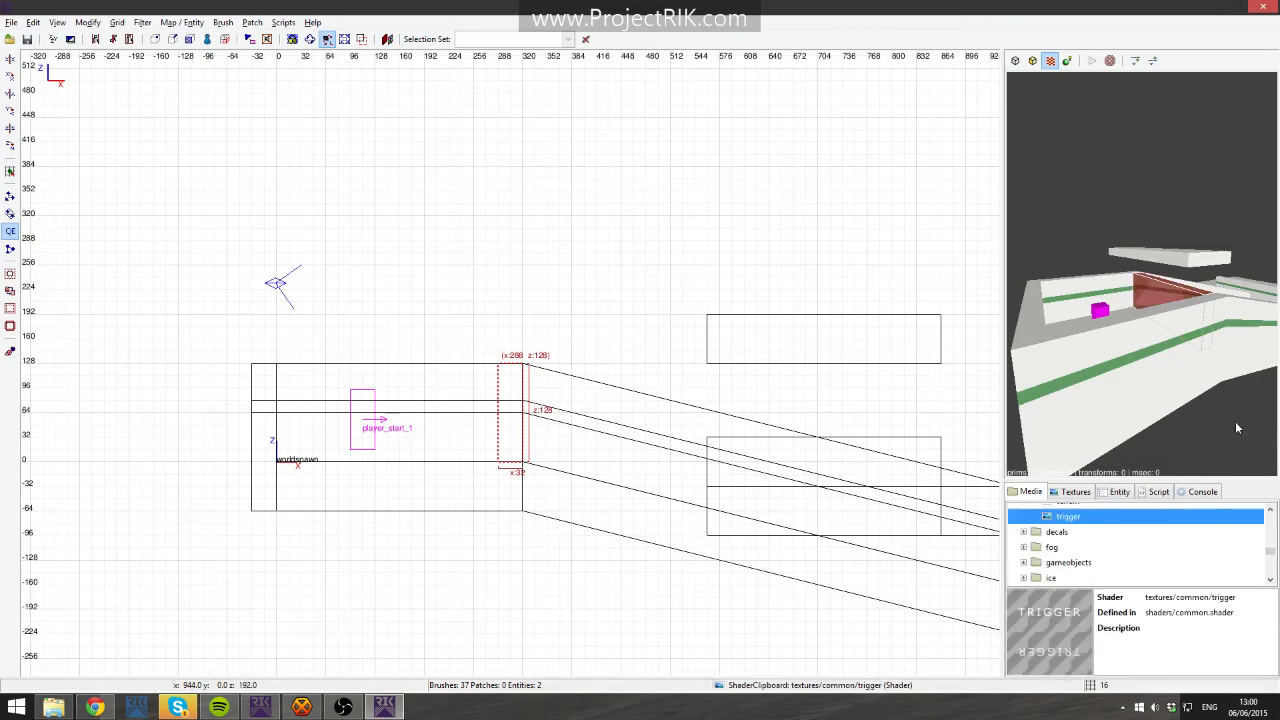
- Inspect the trigger-textured brush from several angles in the 3D view
right_click(1206, 361)
key("Escape")
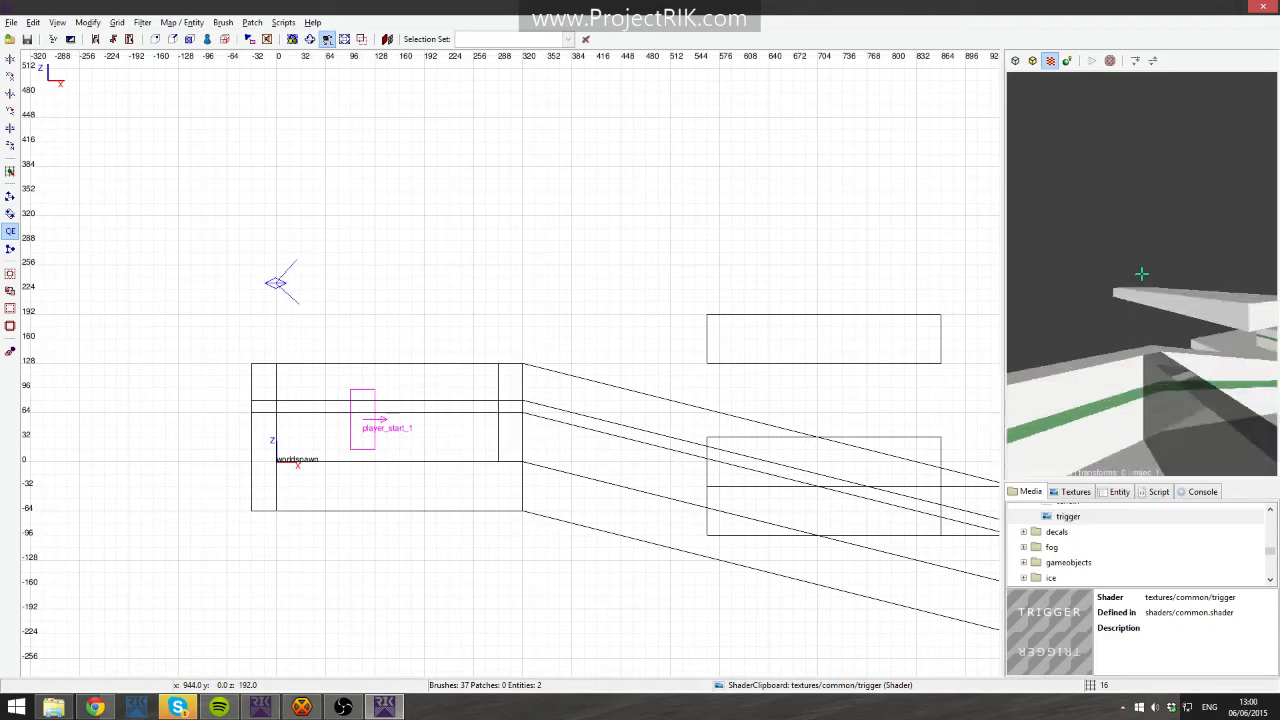
left_click(1141, 273, "shift")
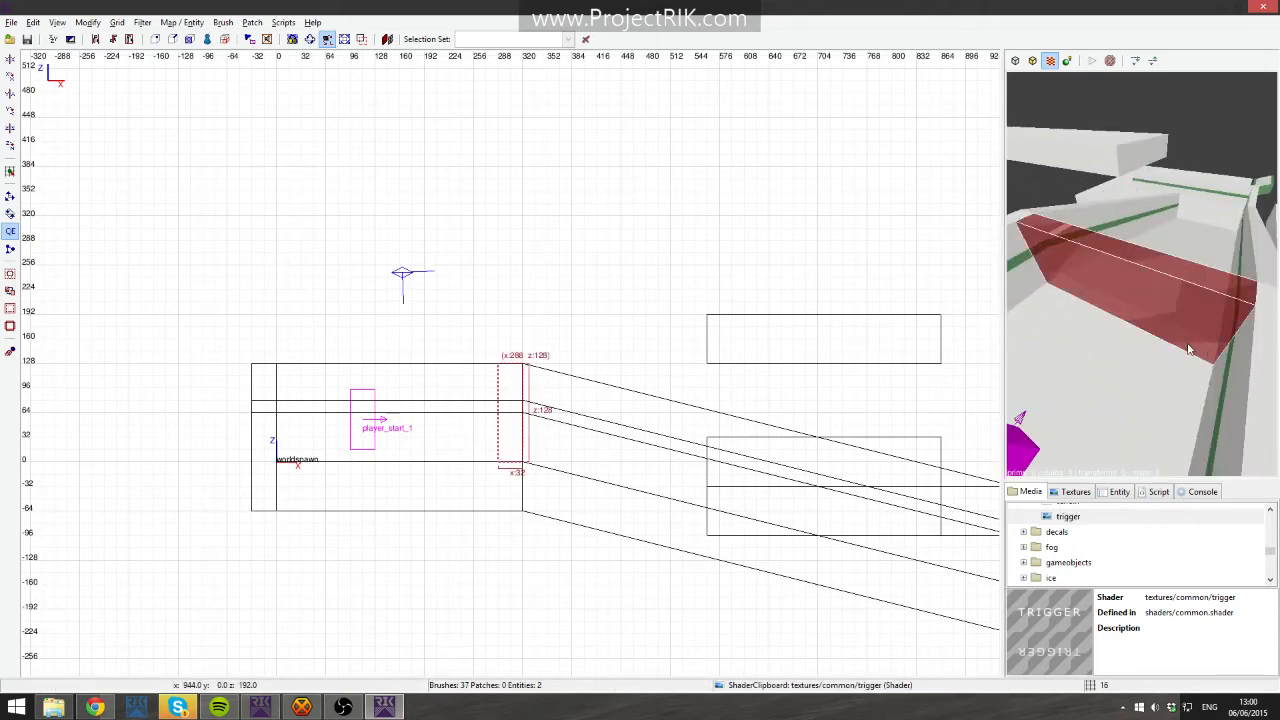
scroll(1063, 521, "up", 1)
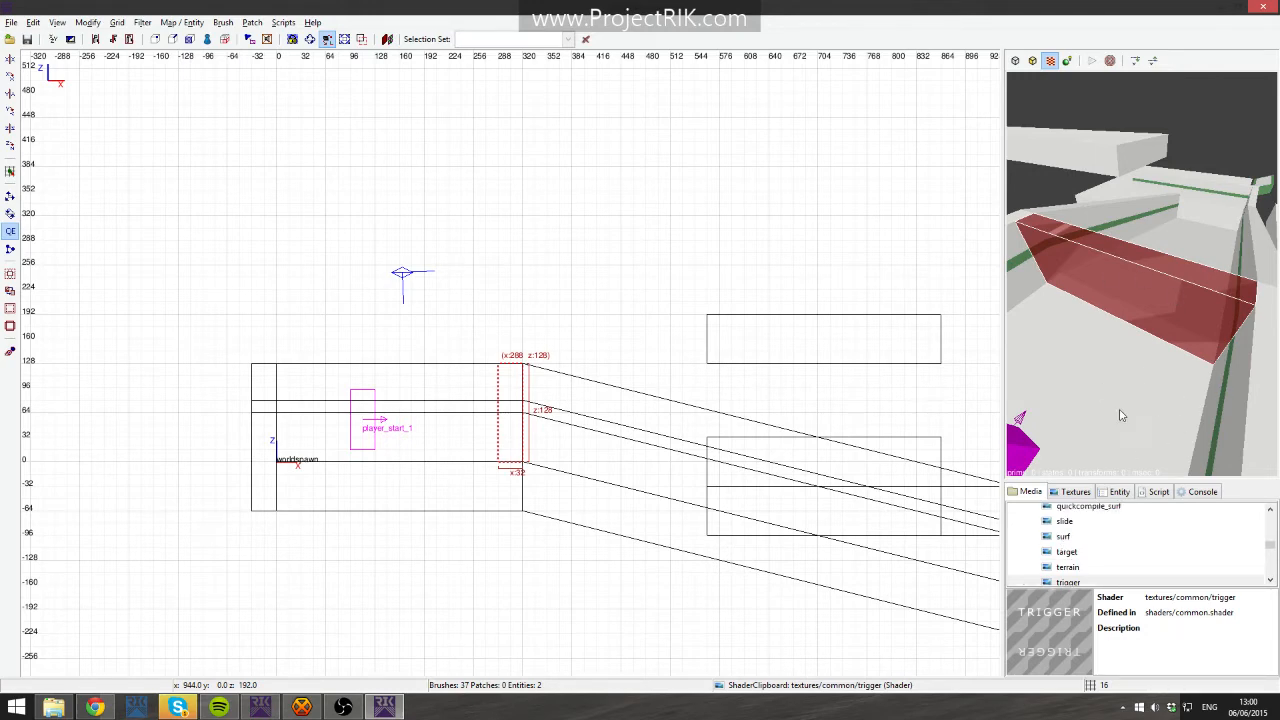
left_click(1076, 492)
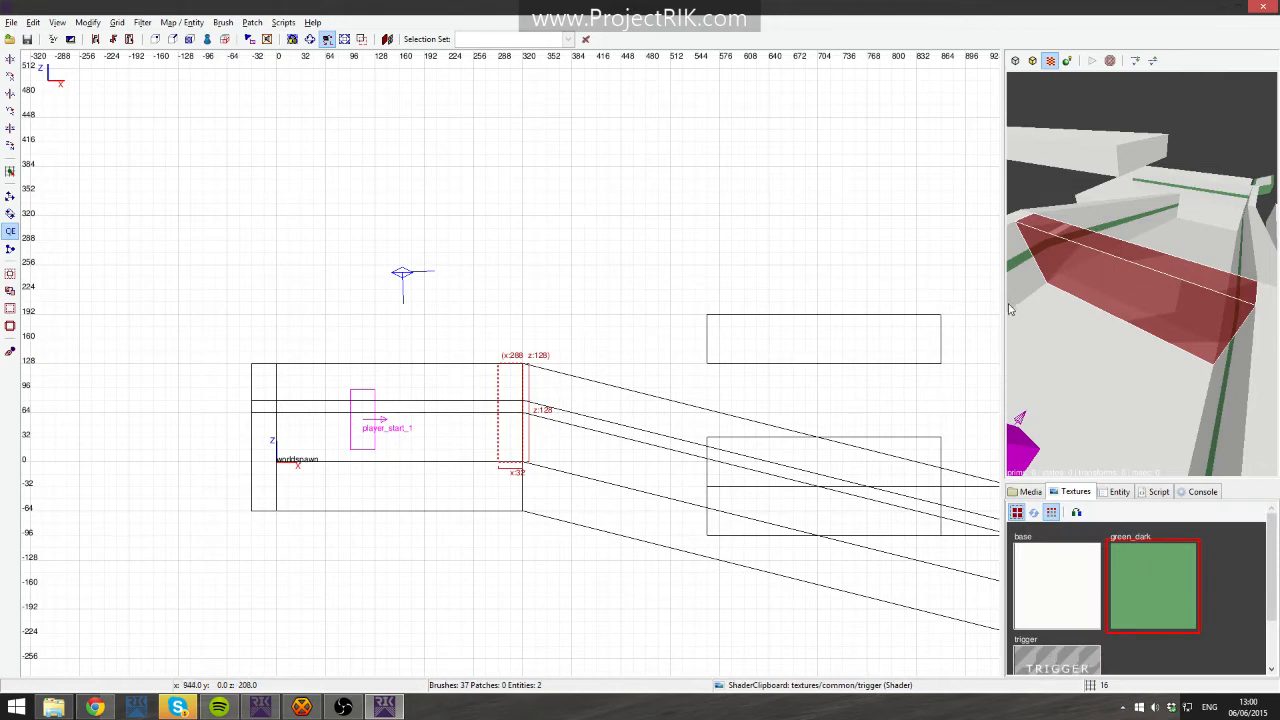
left_click(1126, 312, "shift")
left_click(1128, 306, "shift")
right_click(1188, 219)
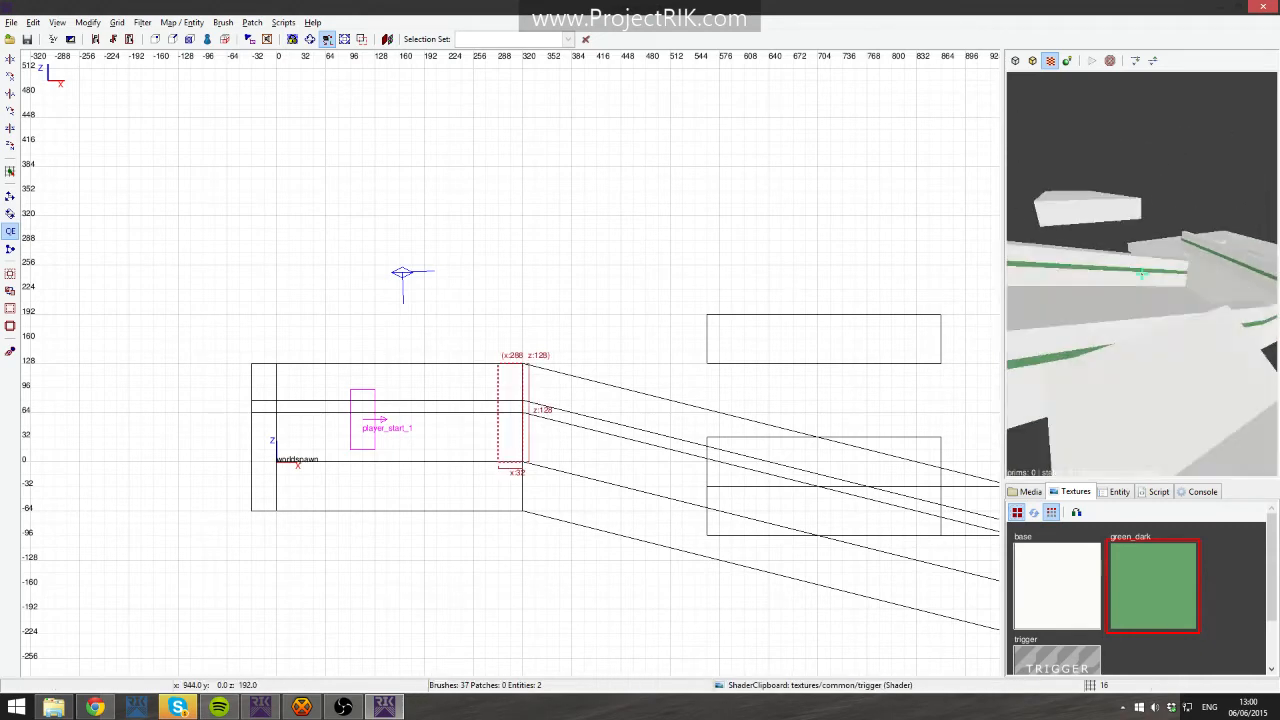
right_click(1188, 224)
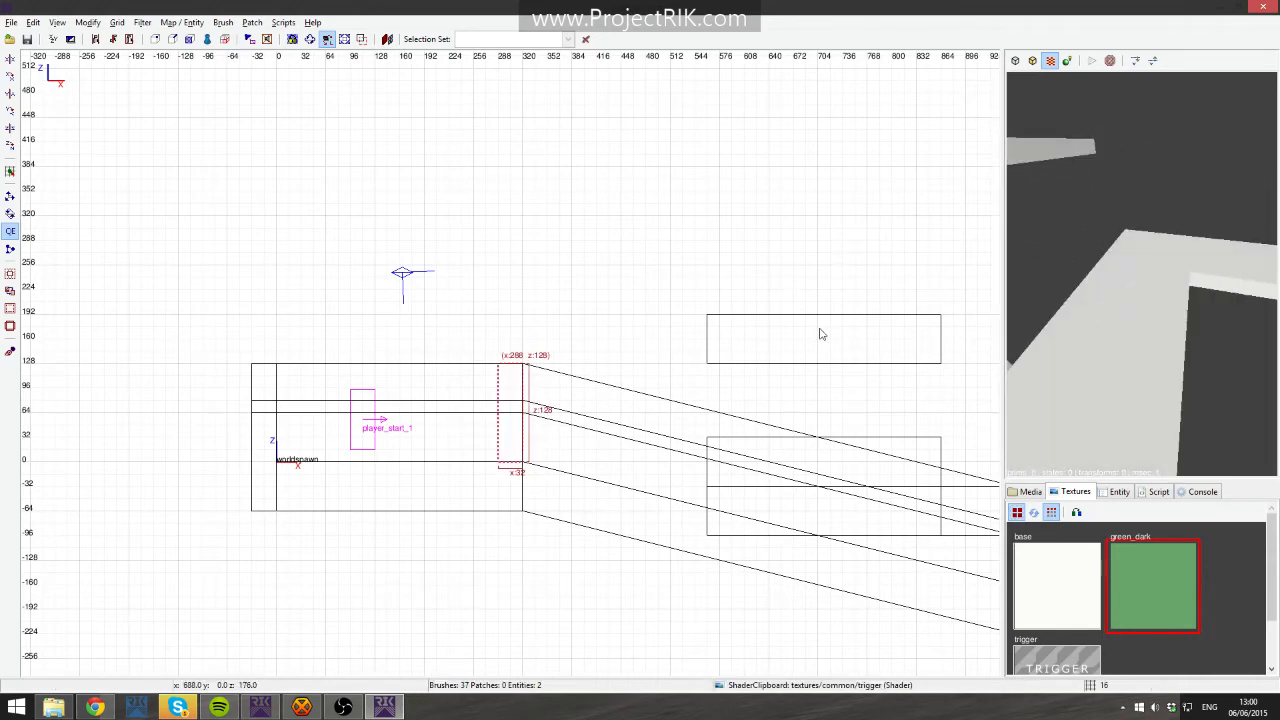
- Draw a 32-by-304-unit brush at x 1600, y 1024 and give it the trigger texture
key("ctrl+Tab")
key("ctrl+Tab")
scroll(720, 392, "down", 2)
mouse_move(731, 393)
right_mouse_down()
mouse_move(320, 557)
mouse_move(728, 475)
mouse_move(715, 475)
right_mouse_up()
key("Escape")
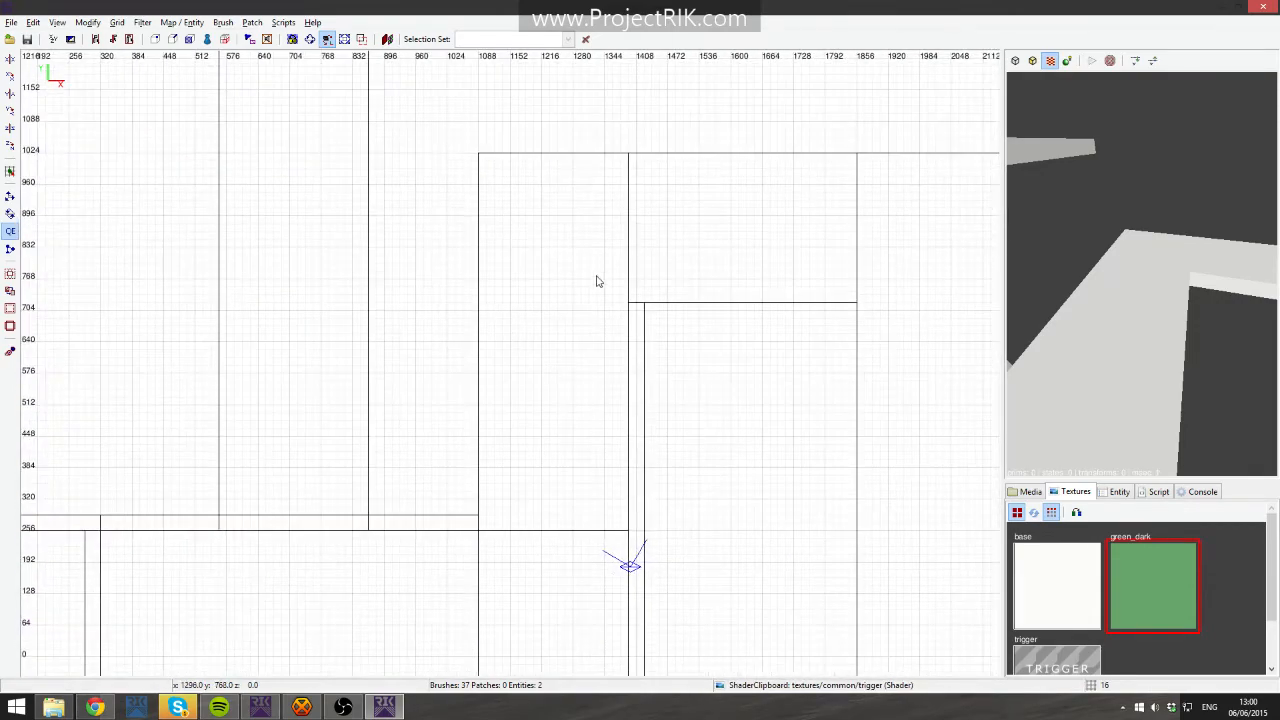
mouse_move(733, 156)
left_mouse_down()
mouse_move(756, 312)
mouse_move(747, 302)
left_mouse_up()
right_click(1115, 233)
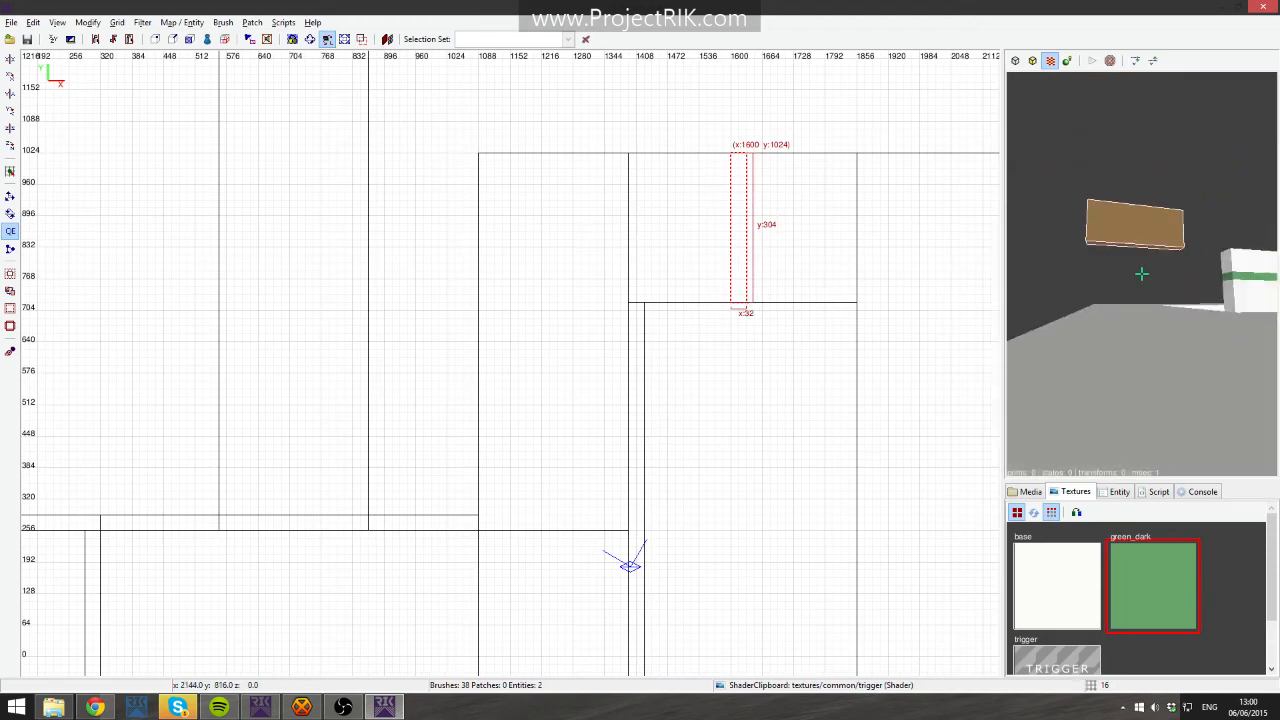
right_click(1115, 233)
left_click(1069, 668)
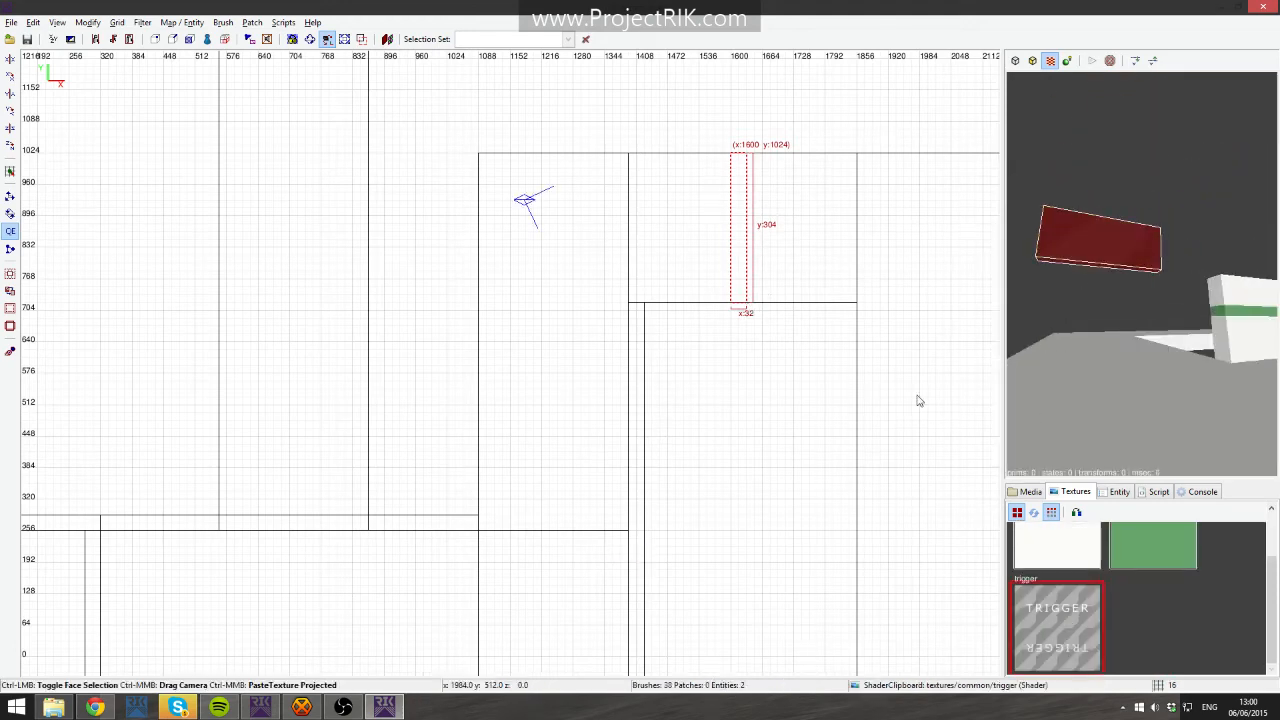
- Lower the new trigger brush so its top sits at z -64
key("ctrl+Tab")
left_click_drag(526, 368, 522, 465)
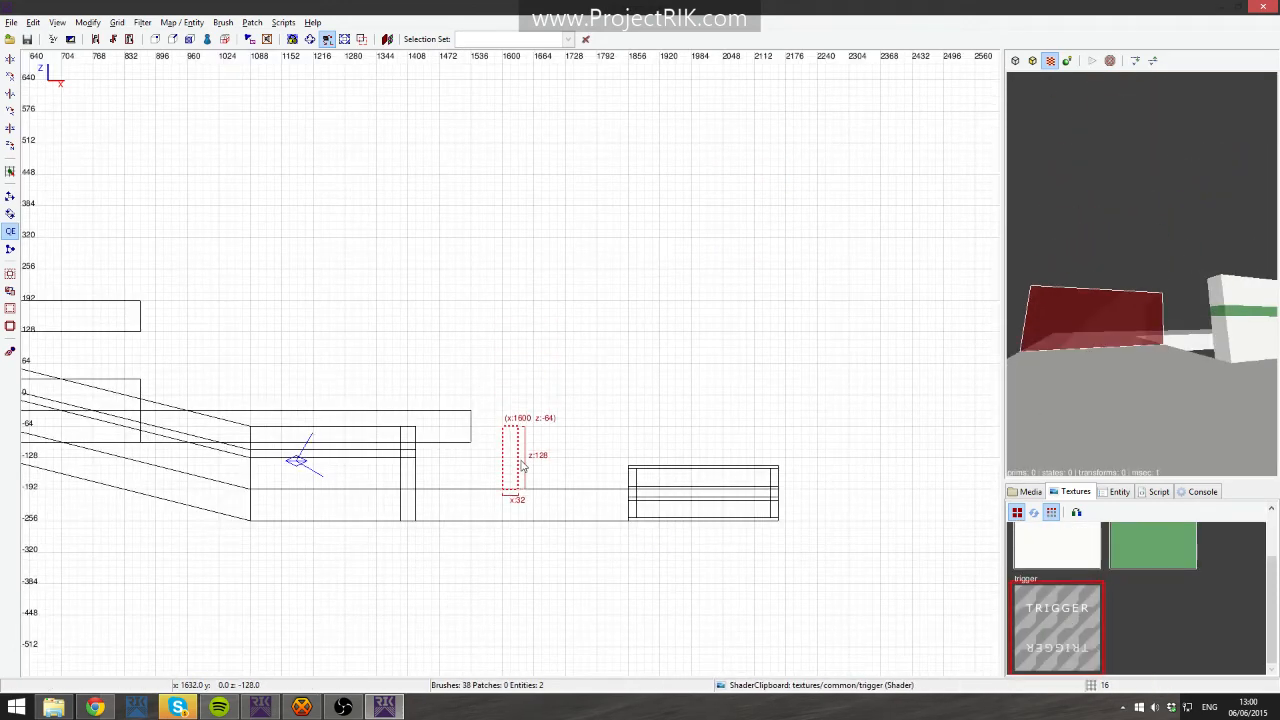
right_click(1082, 366)
right_click(1082, 366)
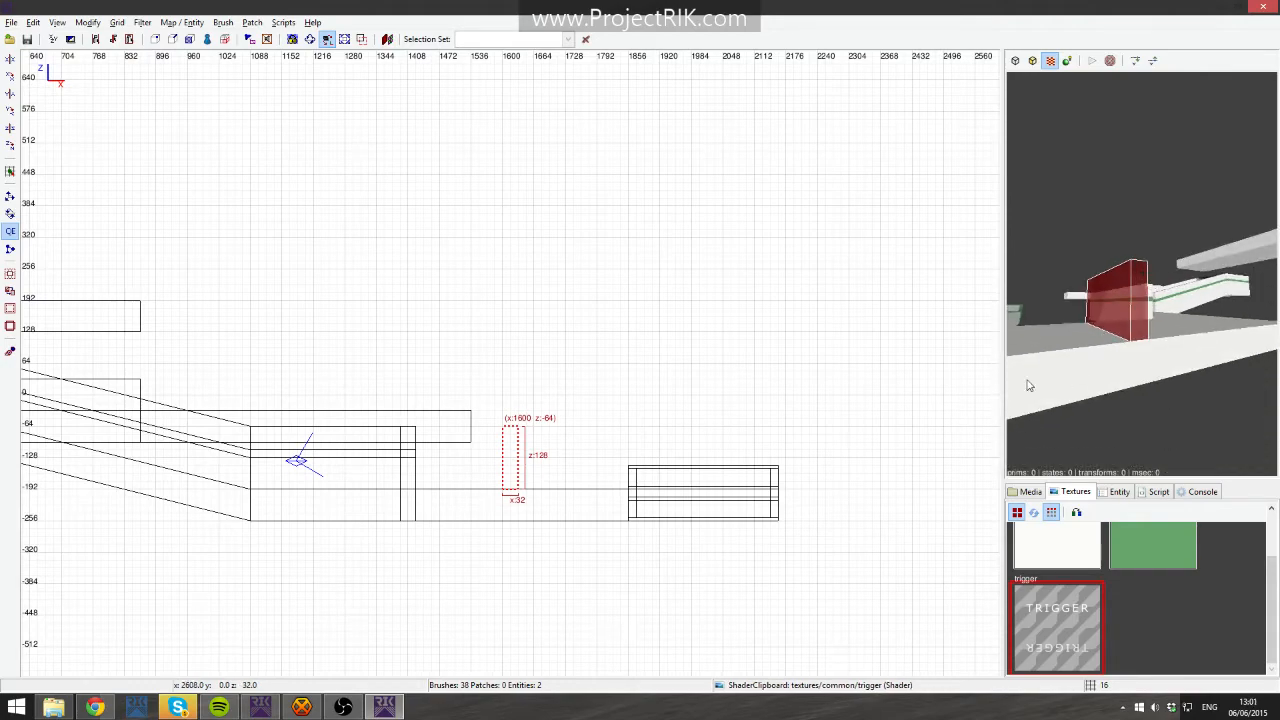
- Draw a 304-by-32-unit trigger brush at x 1856, y -32 across the corridor
key("ctrl+Tab")
key("ctrl+Tab")
scroll(660, 507, "down", 5)
scroll(652, 424, "up", 4)
right_click_drag(646, 503, 652, 360)
mouse_move(663, 420)
right_mouse_down()
mouse_move(615, 278)
mouse_move(640, 482)
right_mouse_up()
key("Escape")
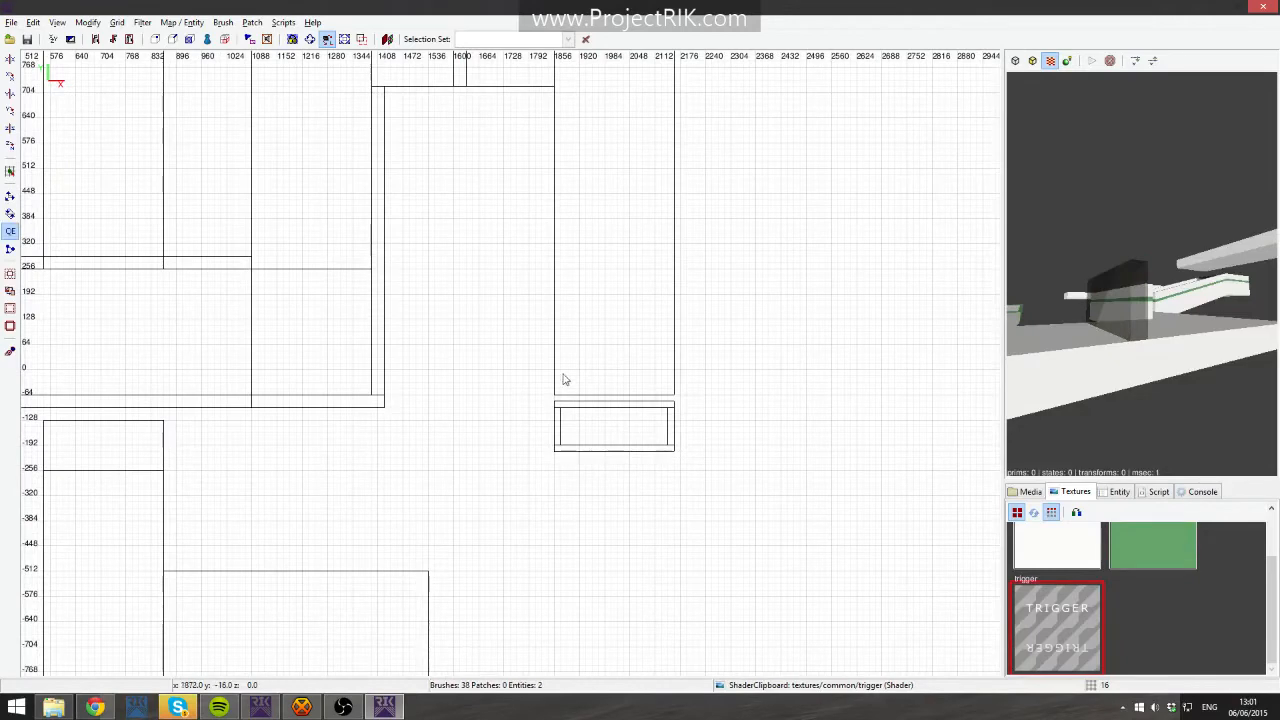
left_click_drag(556, 386, 674, 382)
right_click(1141, 273)
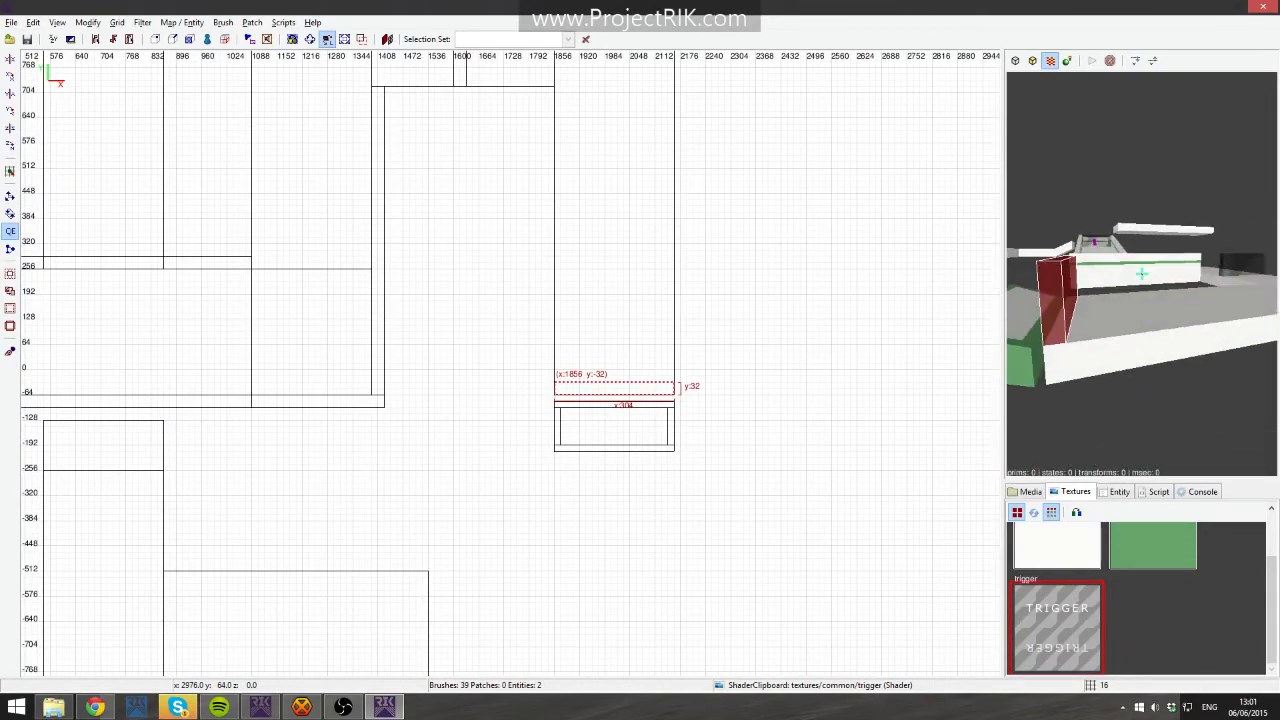
right_click(1178, 329)
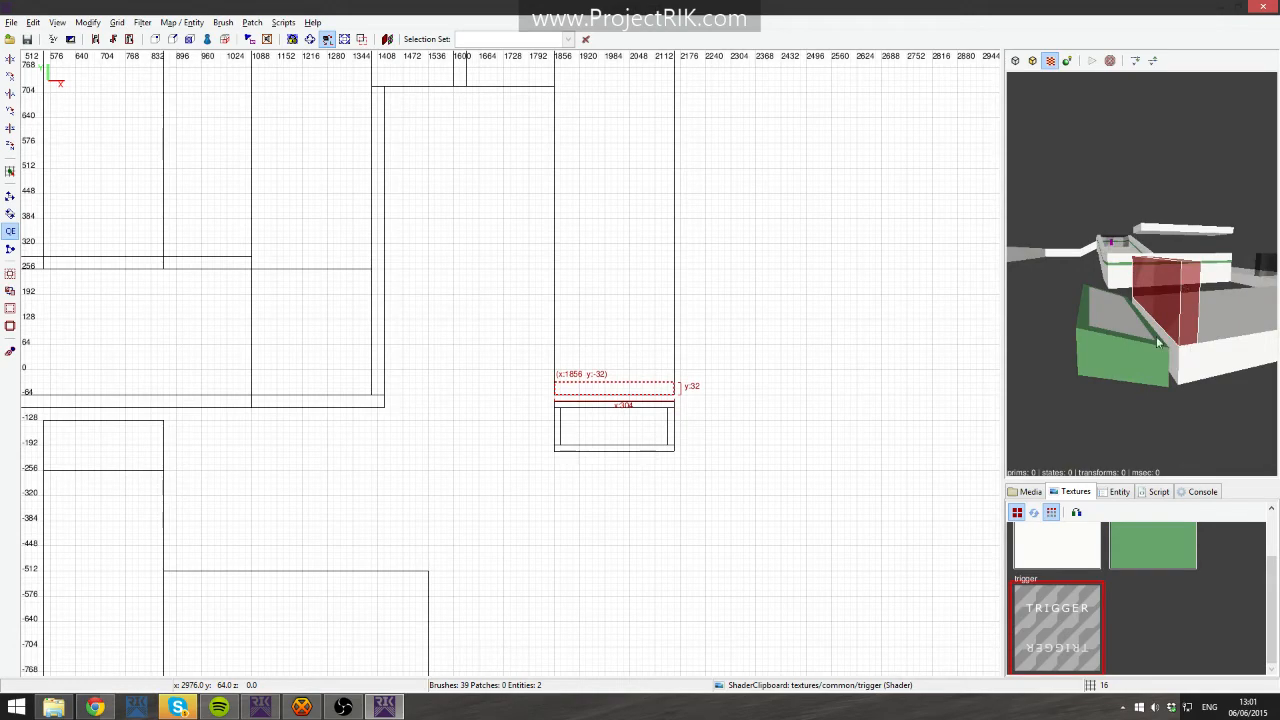
- Draw a 304-by-32-unit trigger brush at x 560, y -256 across the corridor
right_click_drag(526, 480, 397, 473)
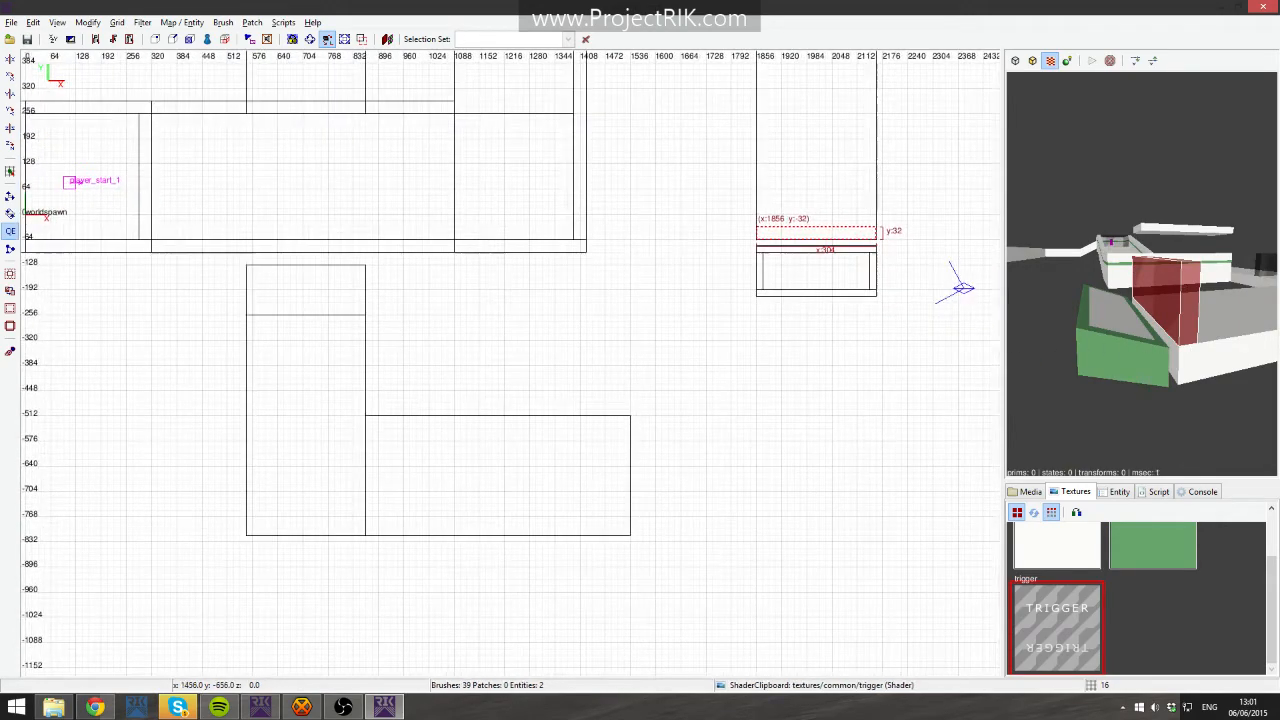
key("Escape")
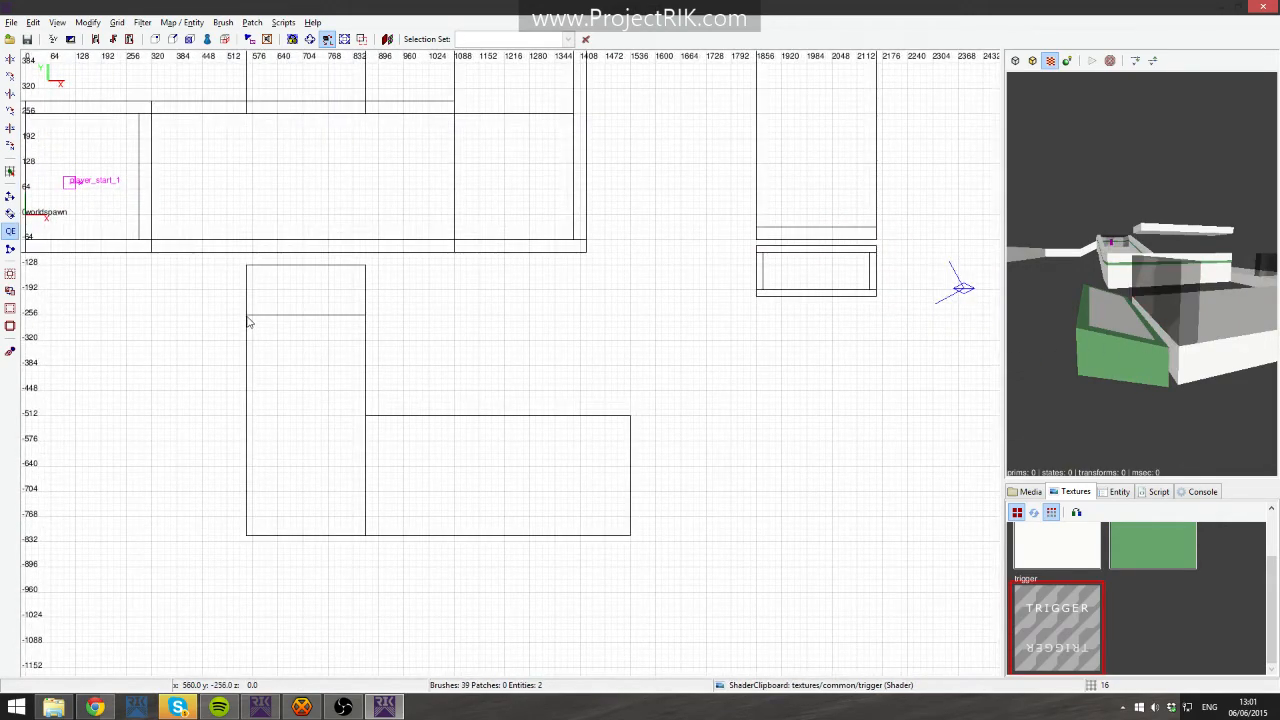
left_click_drag(262, 333, 366, 330)
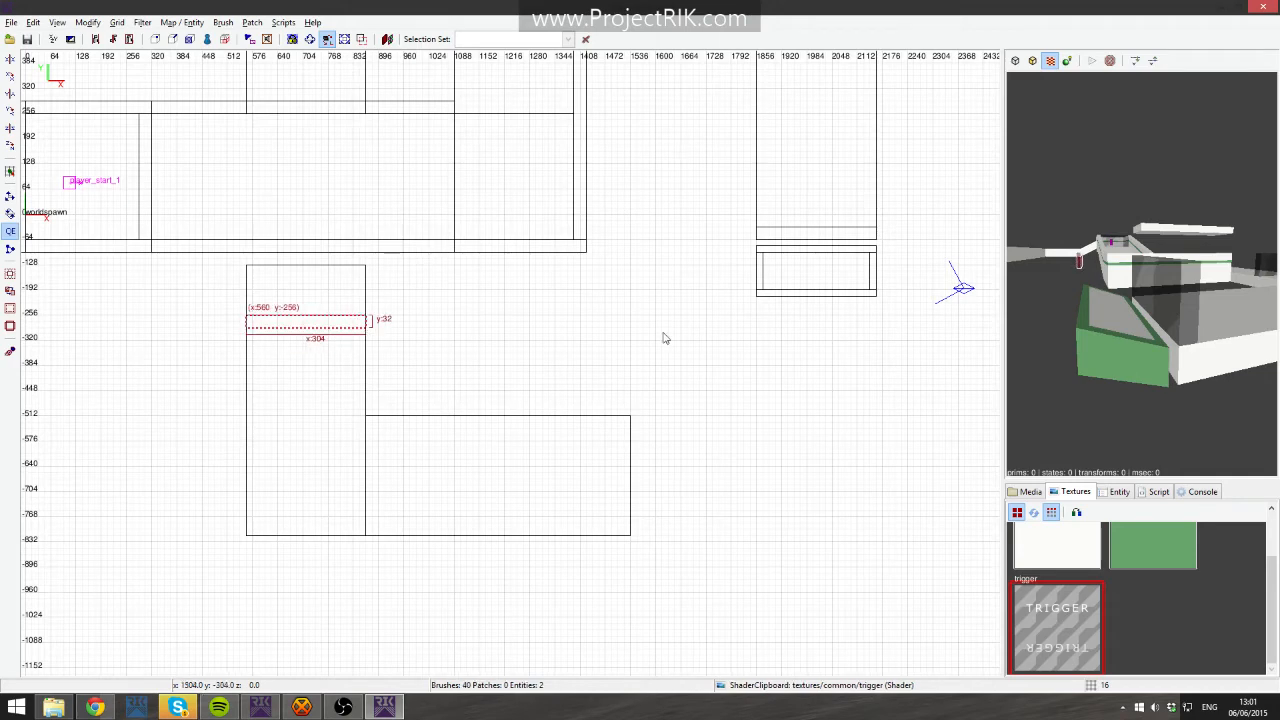
key("Up")
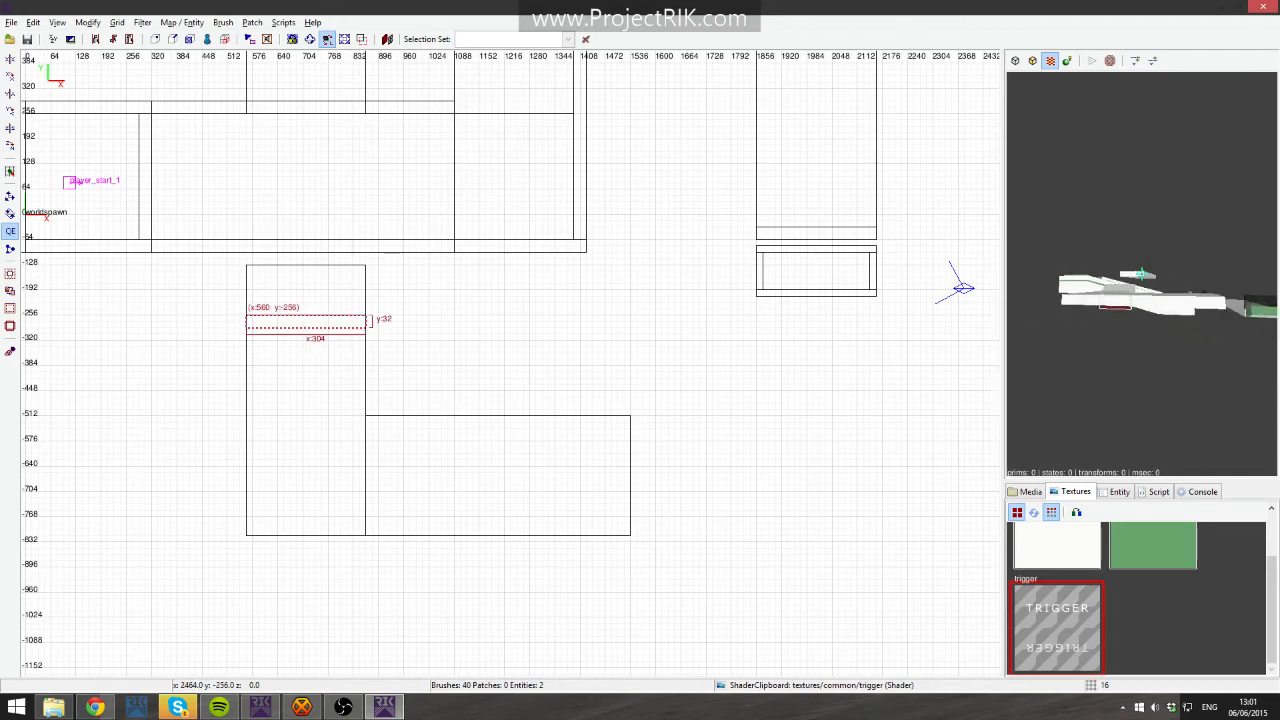
- Raise that trigger brush so its top sits at z 96
right_click(1141, 273)
key("ctrl+Tab")
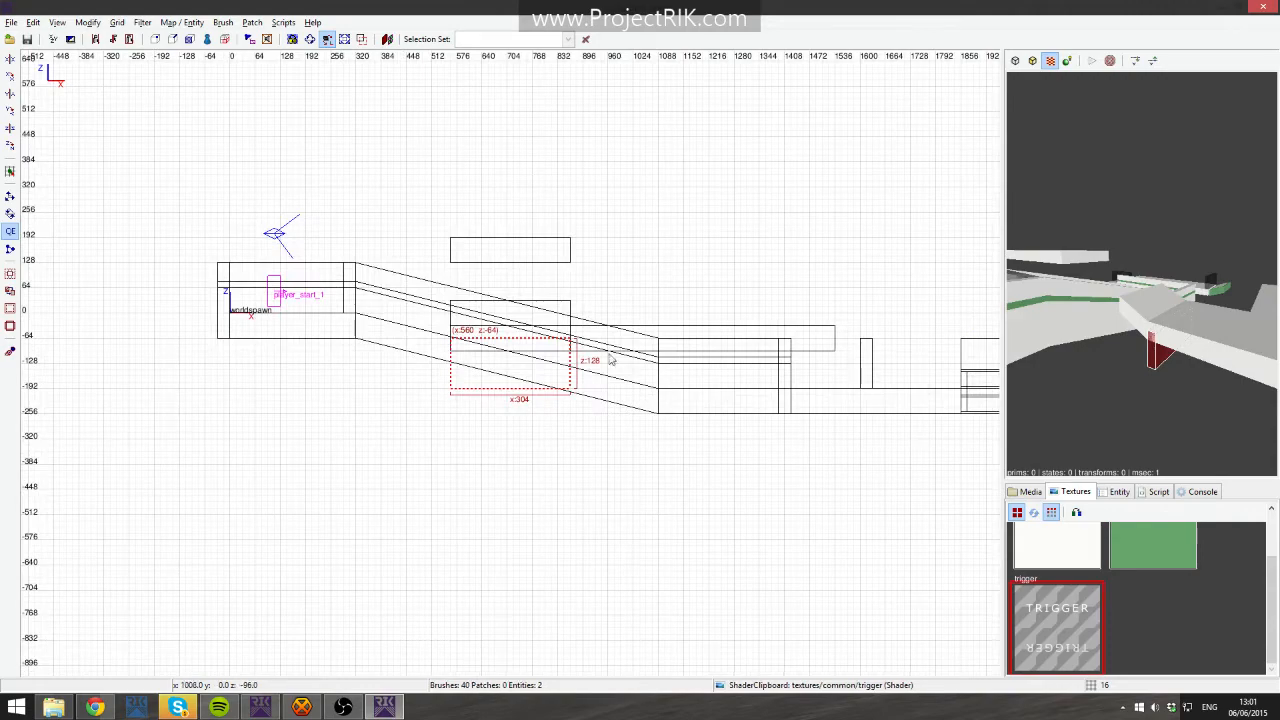
left_click_drag(513, 283, 513, 302)
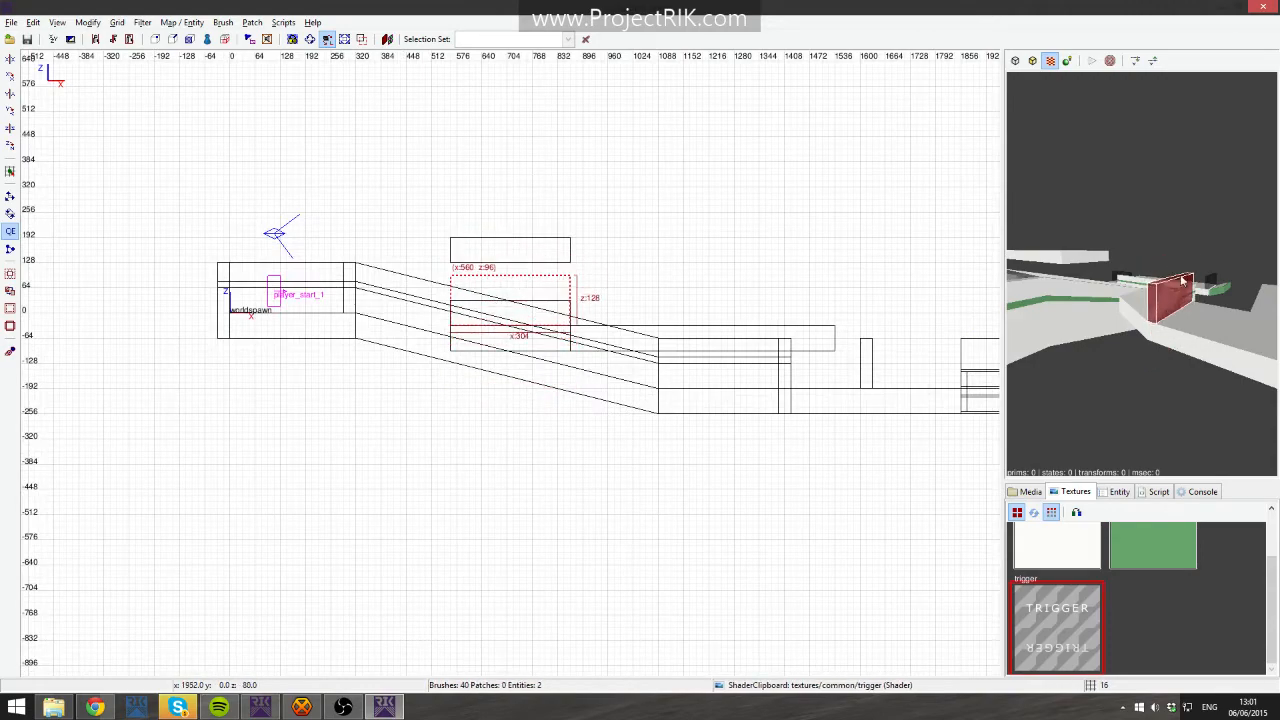
key("ctrl+Tab")
right_click(1141, 273)
key("ctrl+Tab")
- Undo the last action and draw a 304-by-32-unit trigger brush at x 560, y 1120
mouse_move(616, 250)
right_mouse_down()
mouse_move(690, 410)
mouse_move(691, 555)
mouse_move(550, 223)
right_mouse_up()
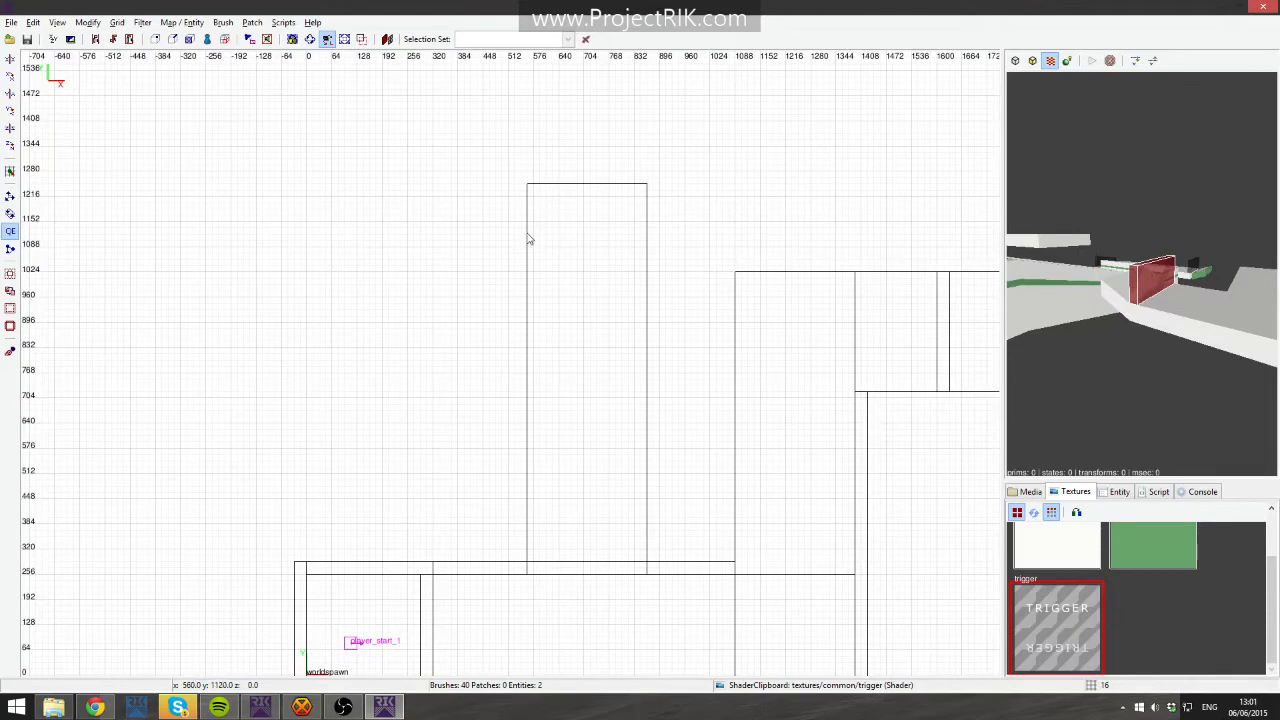
key("Escape")
key("ctrl+z")
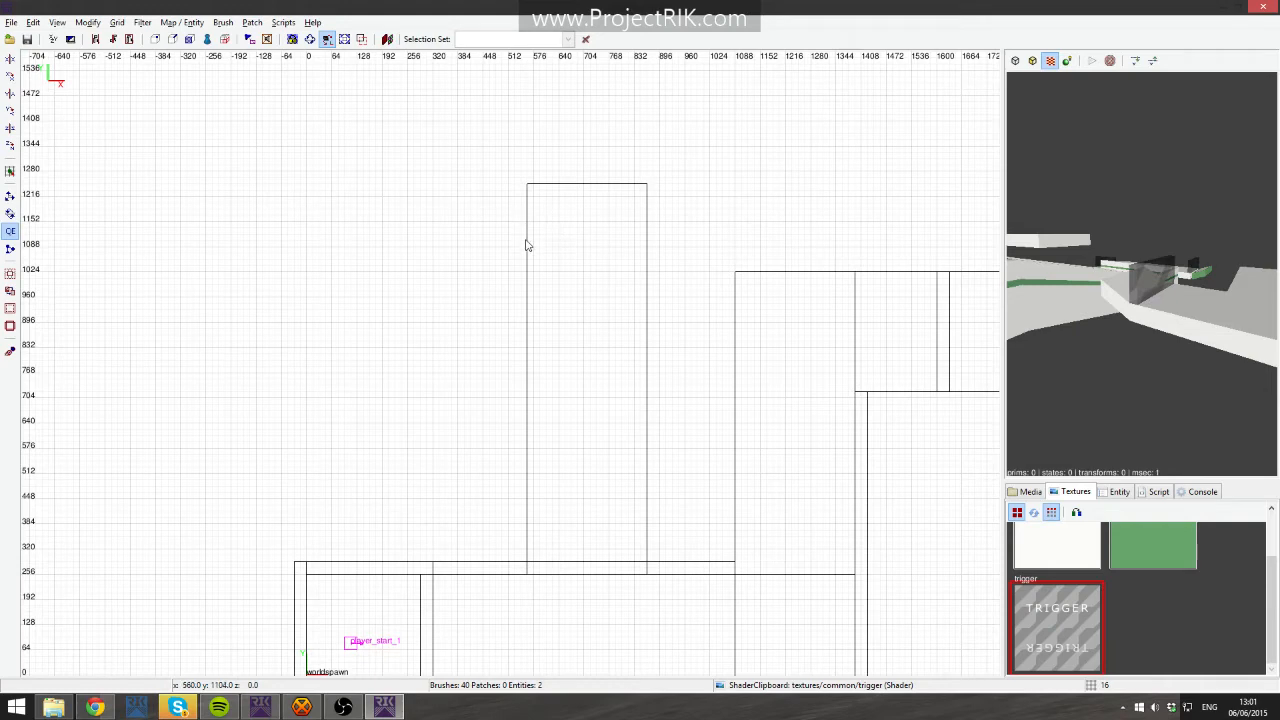
left_click_drag(527, 241, 648, 249)
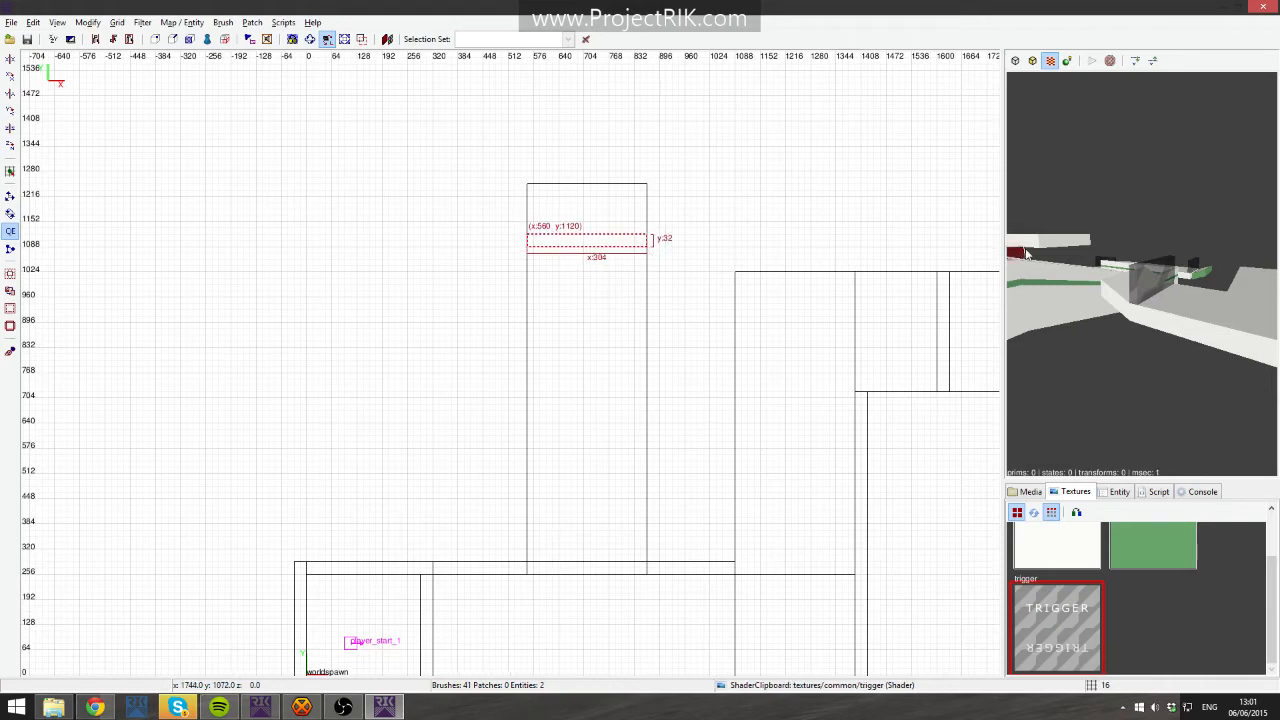
right_click(1060, 258)
key("ctrl+Tab")
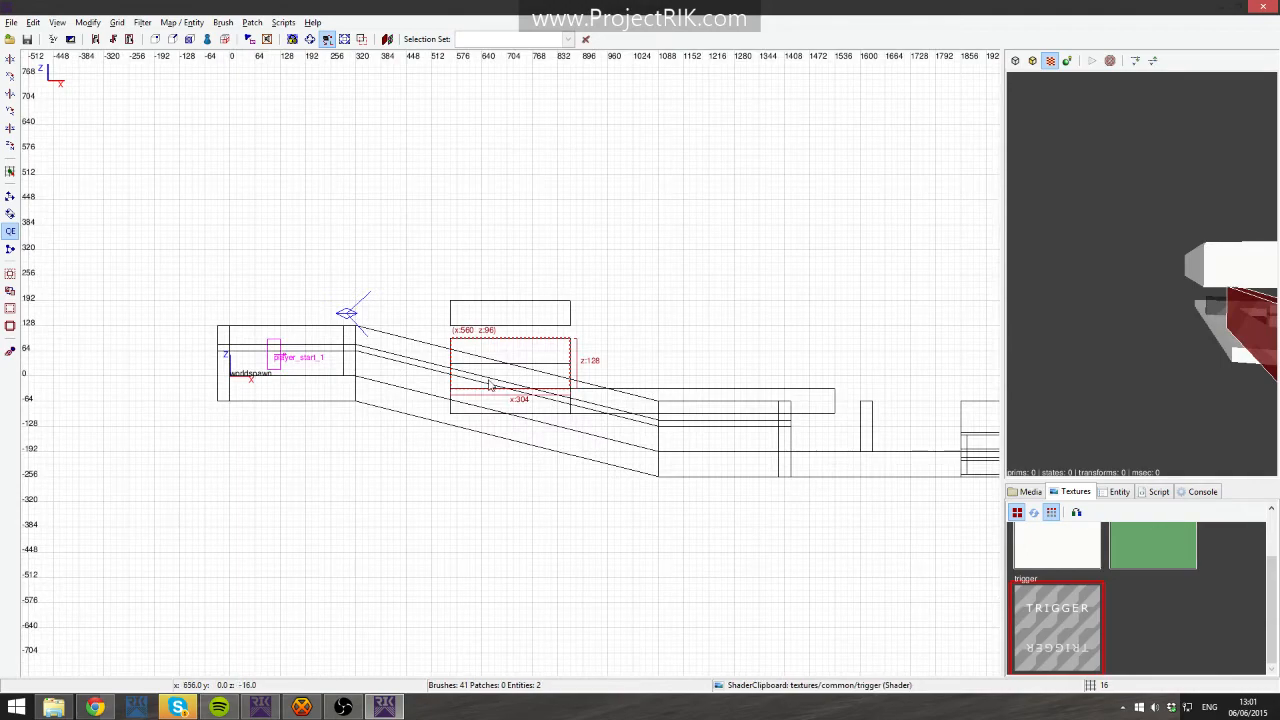
left_click_drag(506, 277, 492, 283)
- Fly around the level in the 3D view to check the trigger brushes
key("ctrl+Tab")
key("ctrl+Tab")
right_click(1010, 333)
key("Down")
key("Escape")
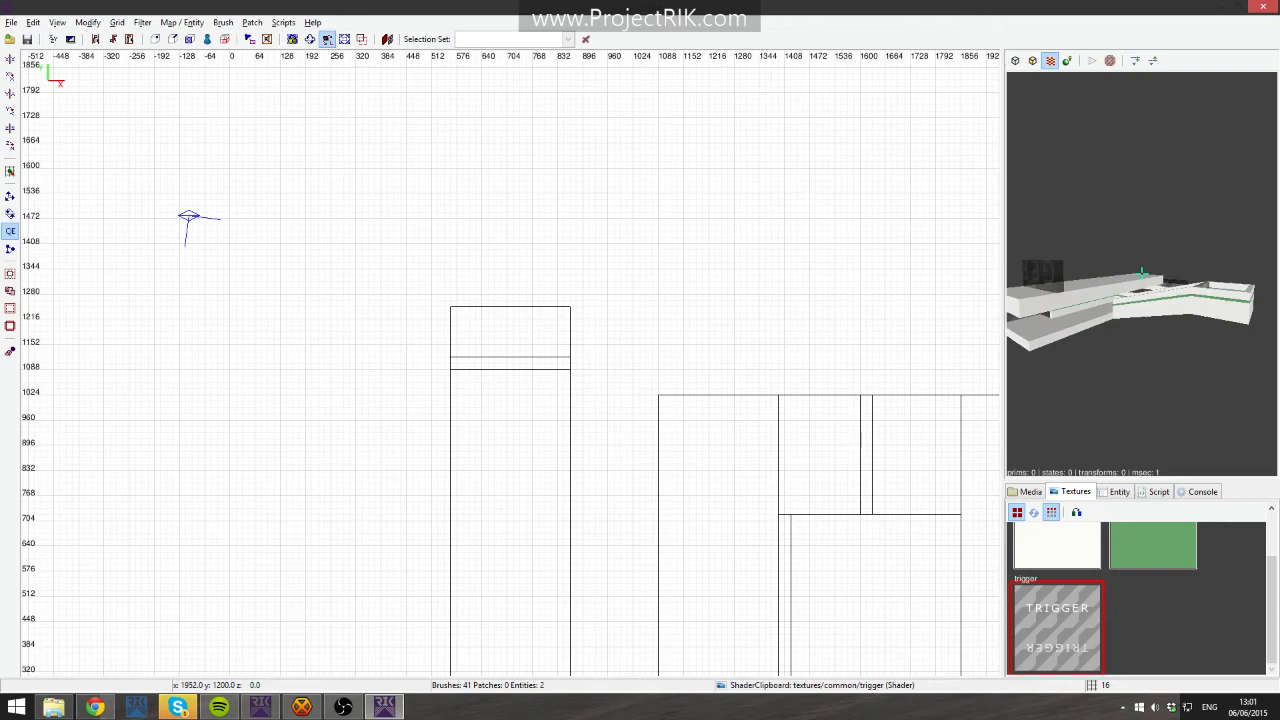
key("Up")
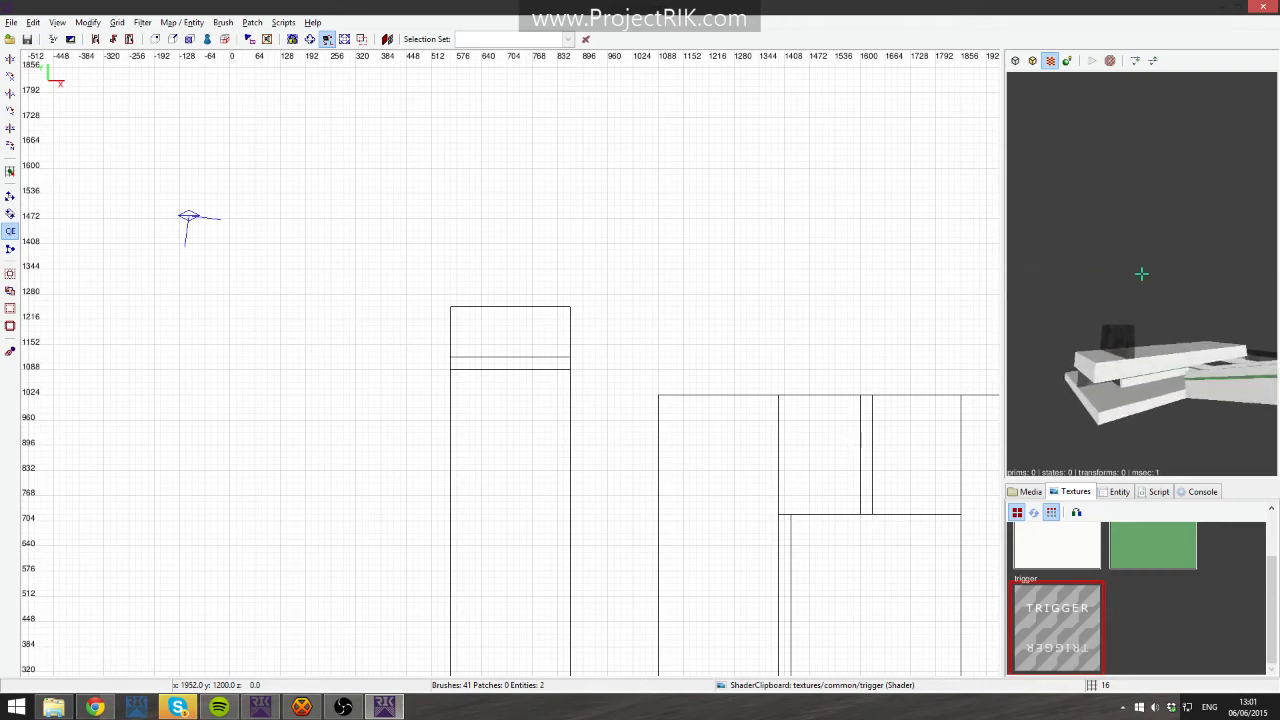
right_click(1174, 346)
right_click_drag(706, 437, 634, 397)
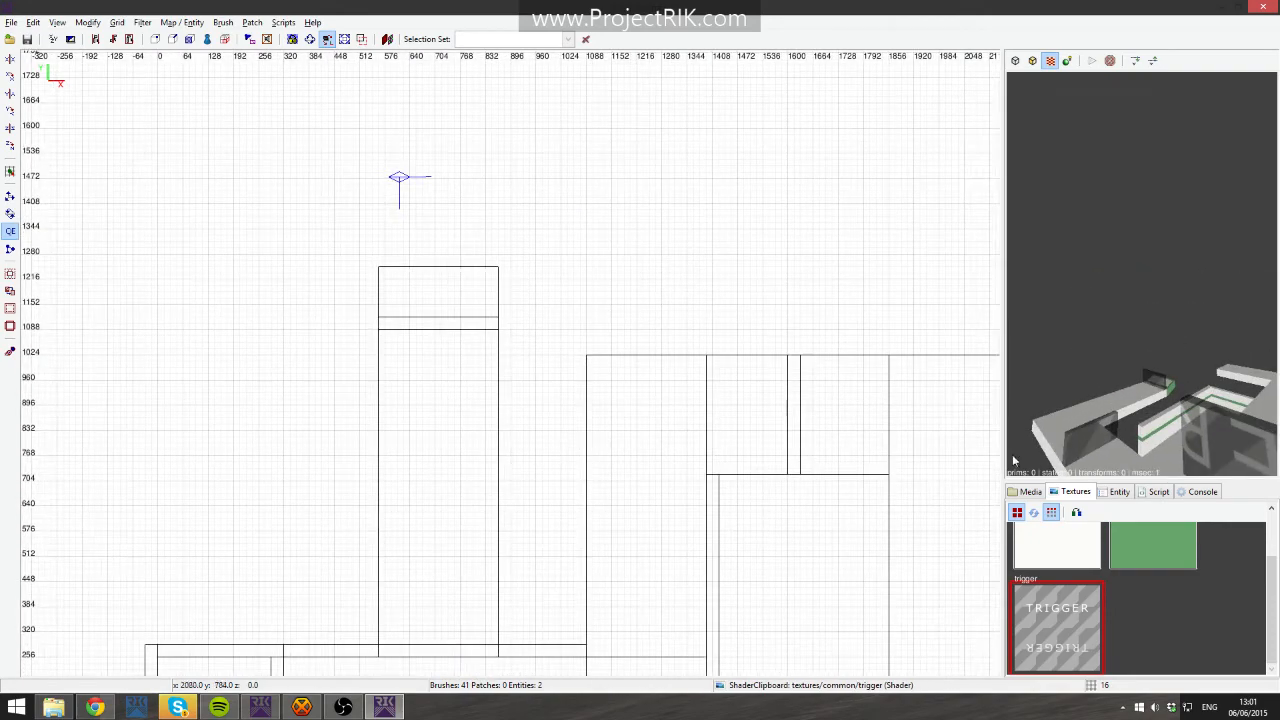
right_click(1075, 440)
key("Up")
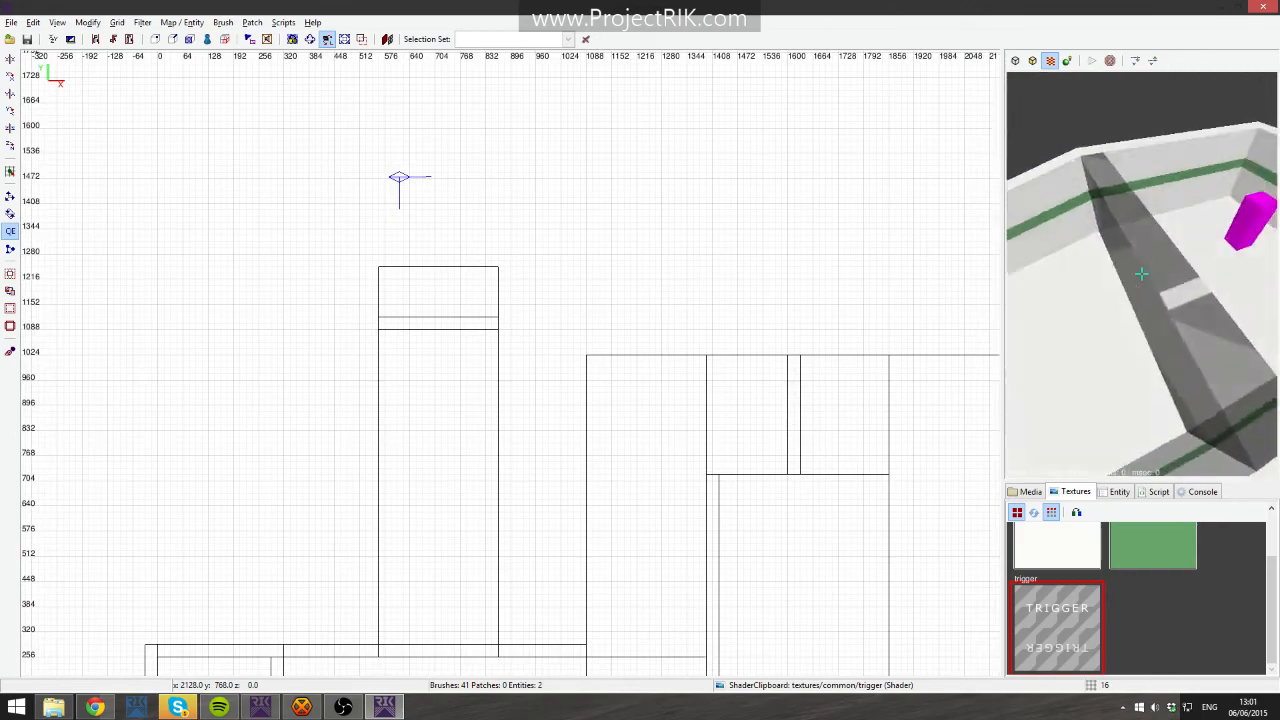
- Convert the trigger brush beside the player start into a timerun start trigger
left_click(1142, 272, "shift")
right_click(1191, 459)
right_click_drag(511, 424, 618, 157)
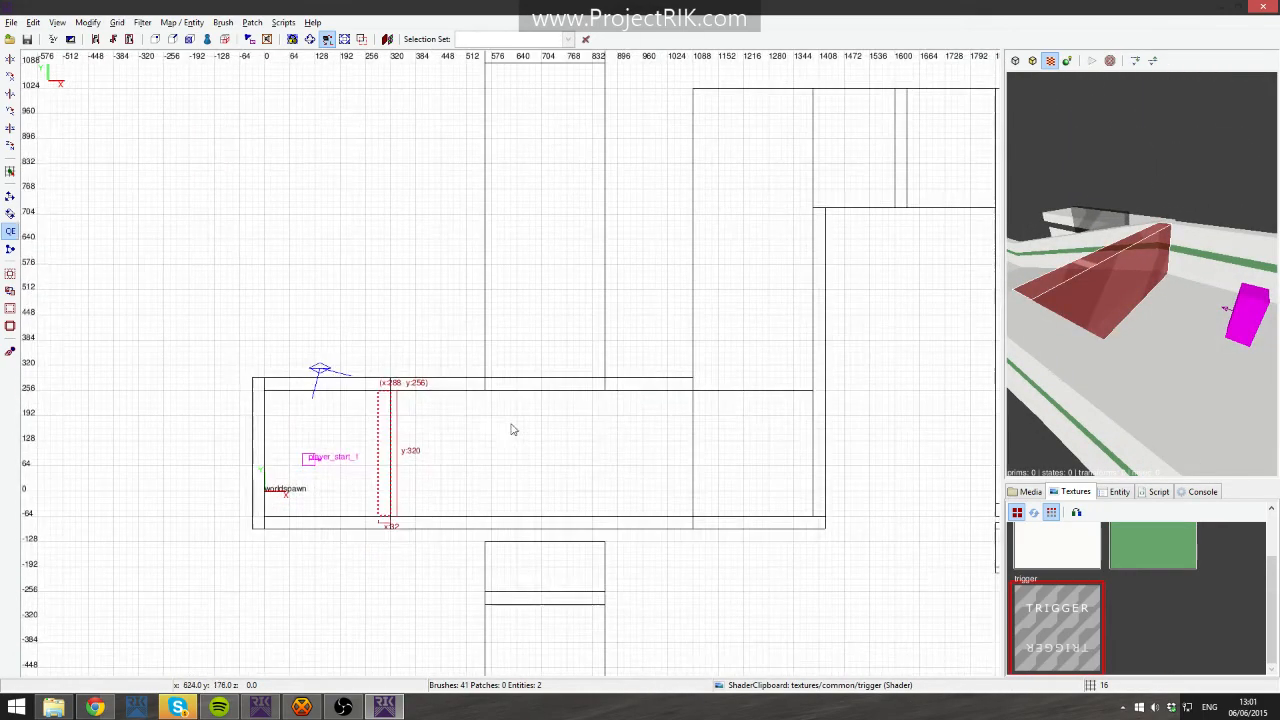
right_click(392, 449)
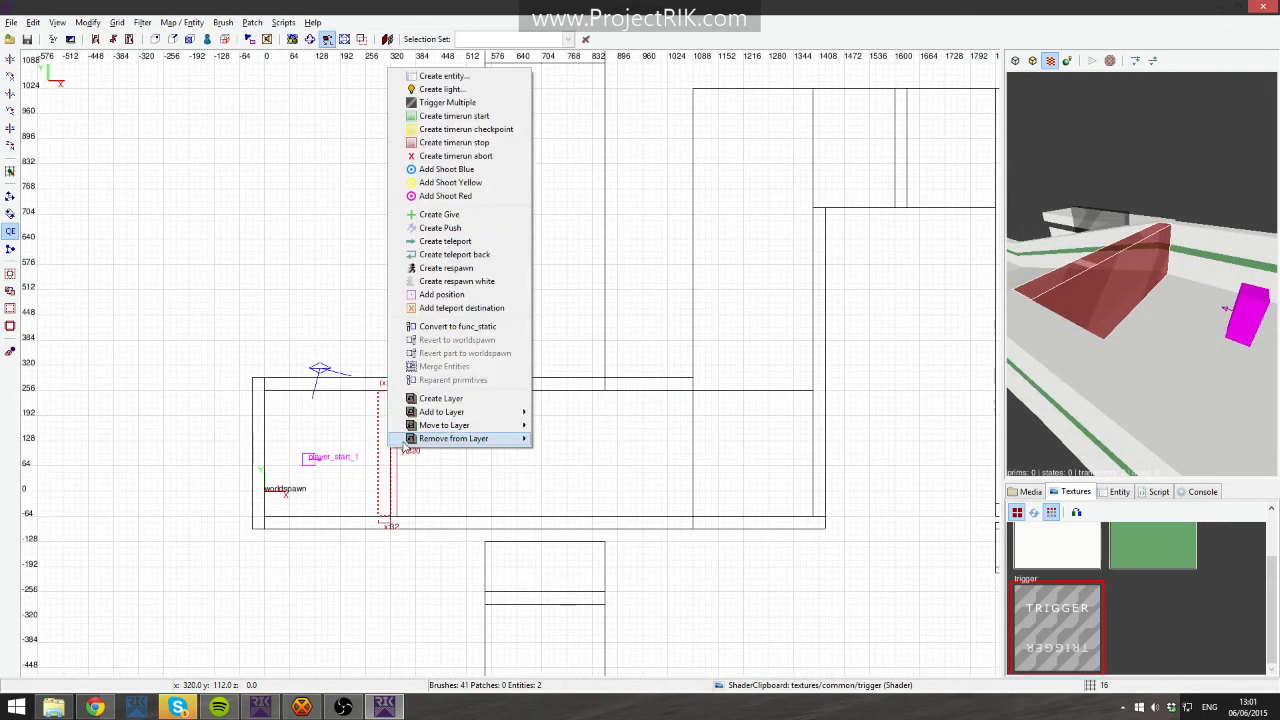
left_click(481, 118)
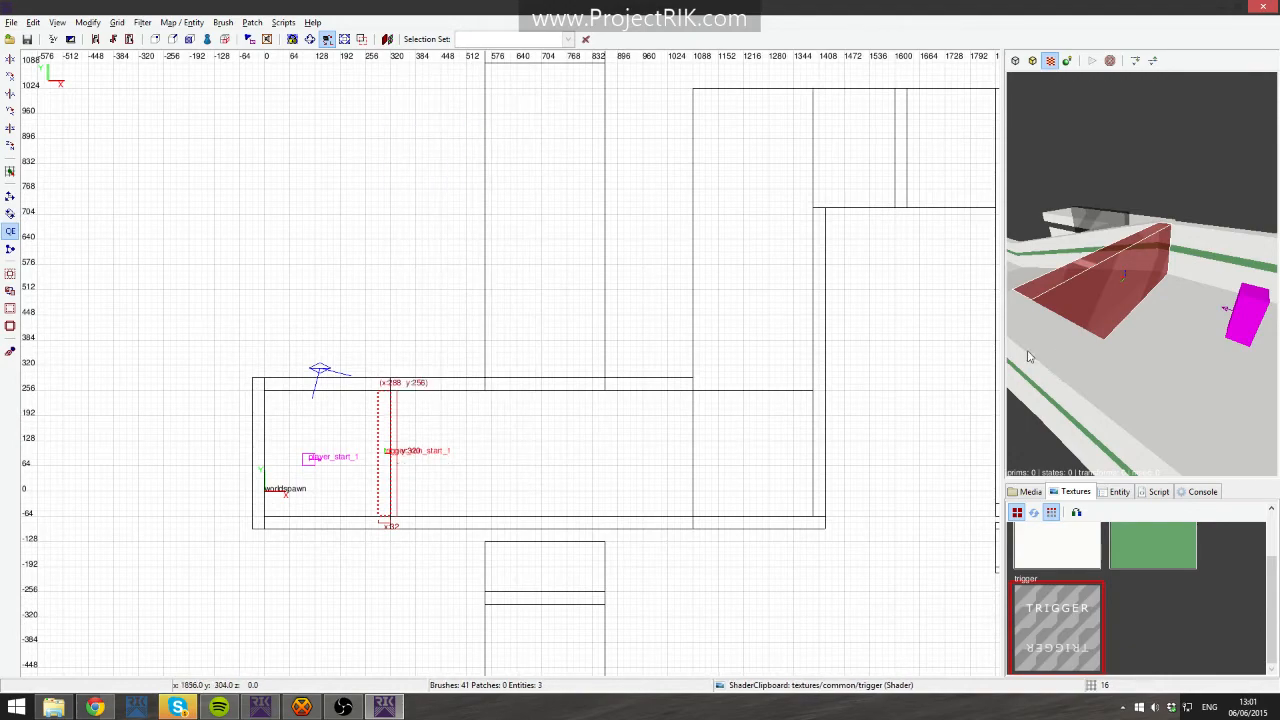
- Convert the trigger brush at x 1600, y 1024 into a timerun checkpoint
right_click_drag(708, 269, 360, 329)
key("Escape")
right_click(1118, 238)
key("Up")
left_click(1141, 272, "shift")
right_click(1141, 272)
right_click(547, 207)
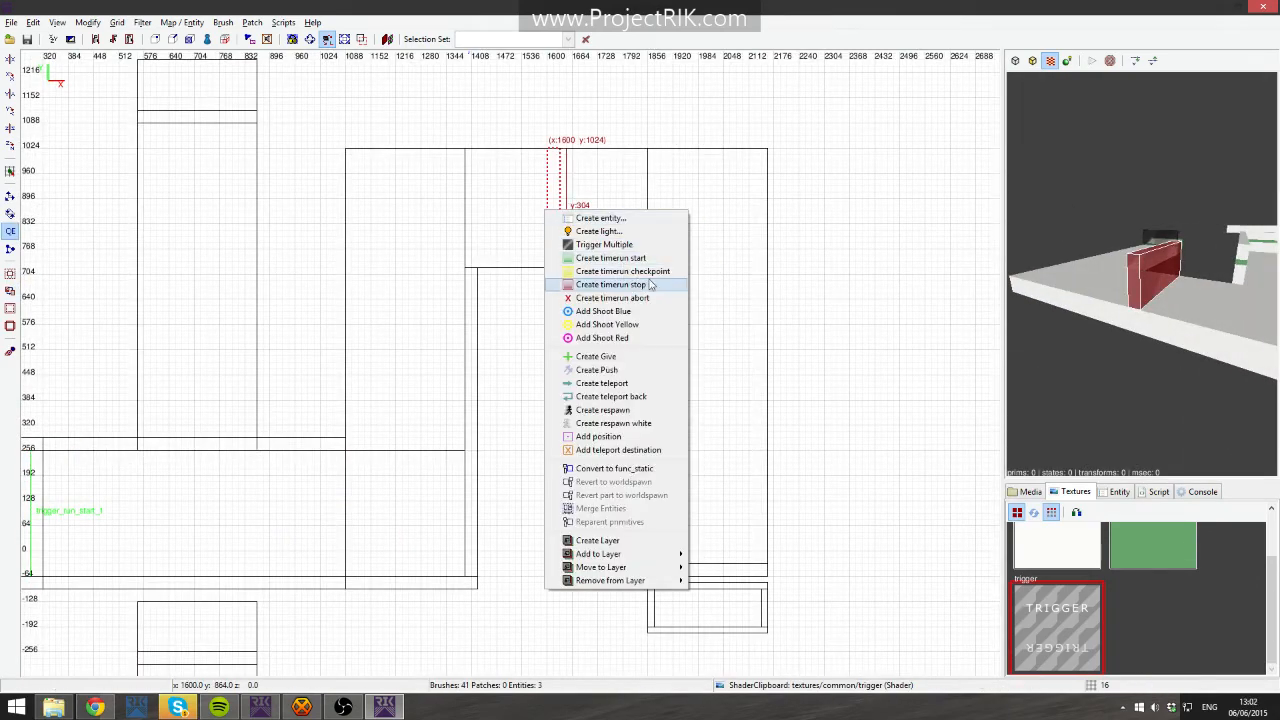
left_click(614, 260)
key("Escape")
- Convert the trigger brush at x 1856, y -32 into a second timerun checkpoint
right_click(1077, 237)
key("Up")
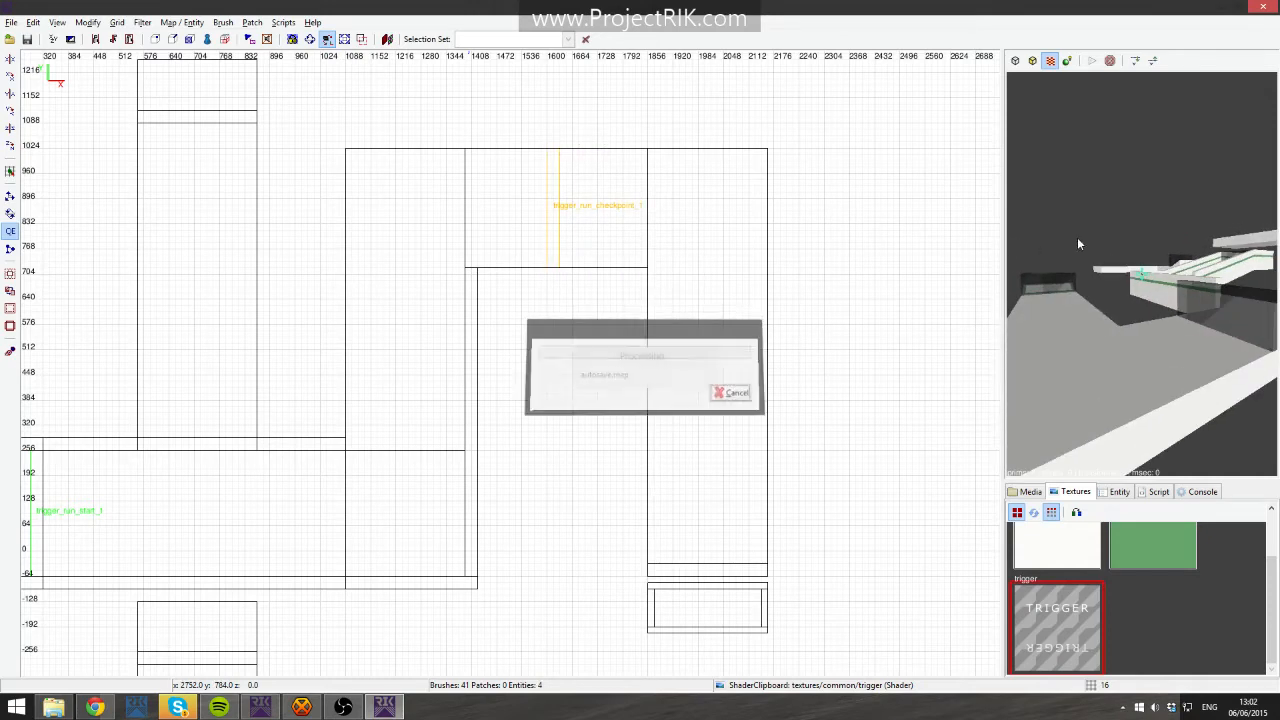
right_click(1077, 237)
key("Up")
left_click(1141, 272, "shift")
right_click(1141, 272)
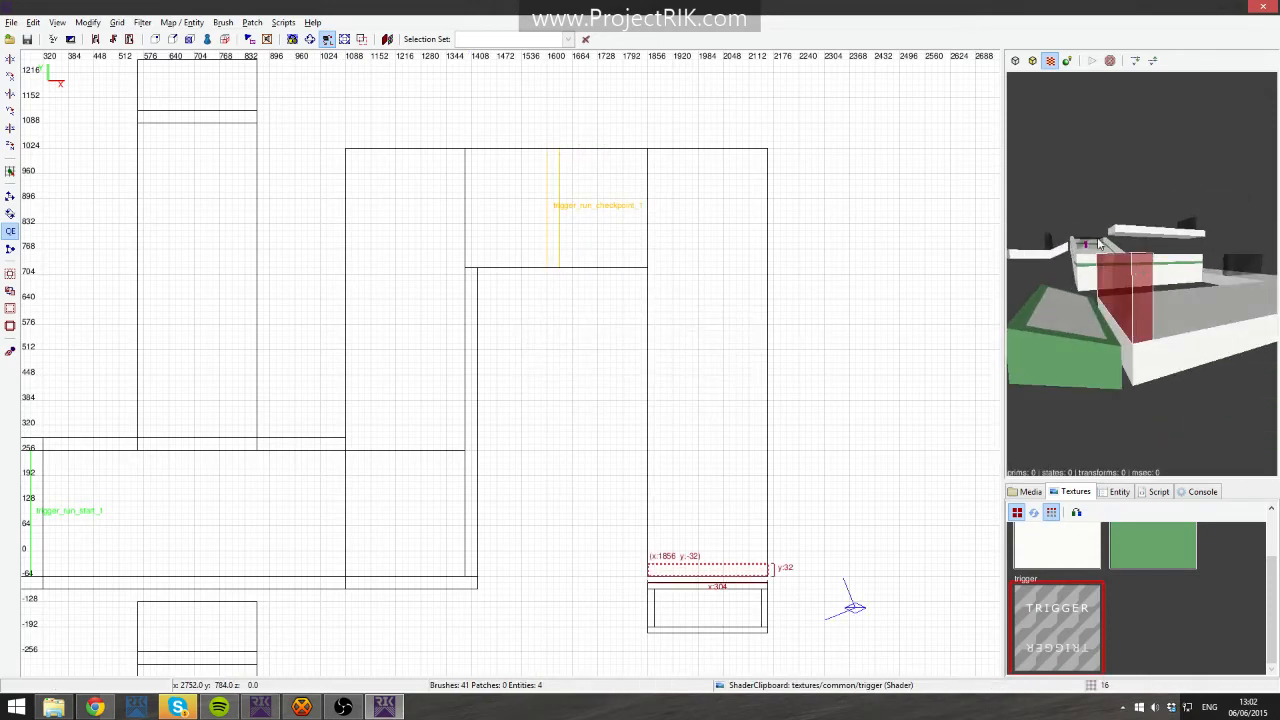
right_click(693, 187)
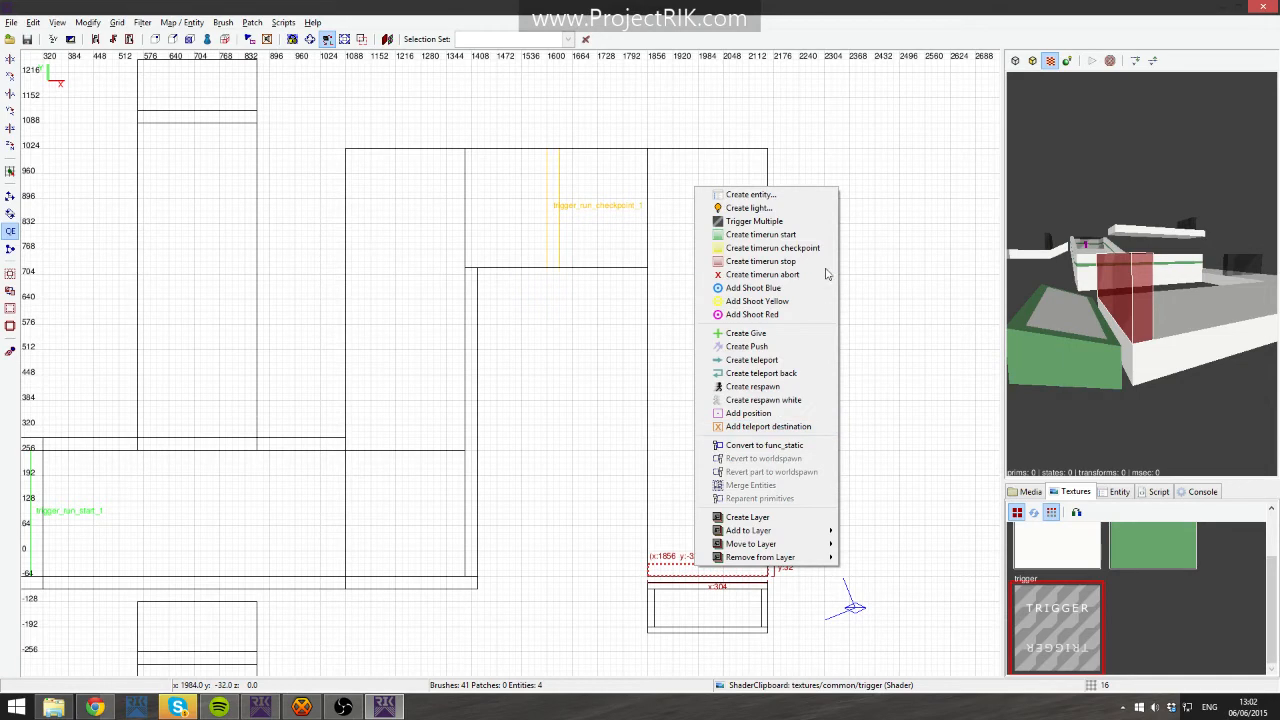
left_click(815, 256)
key("Escape")
- Convert the trigger brush at x 560, y -256 into a third timerun checkpoint
right_click(1141, 272)
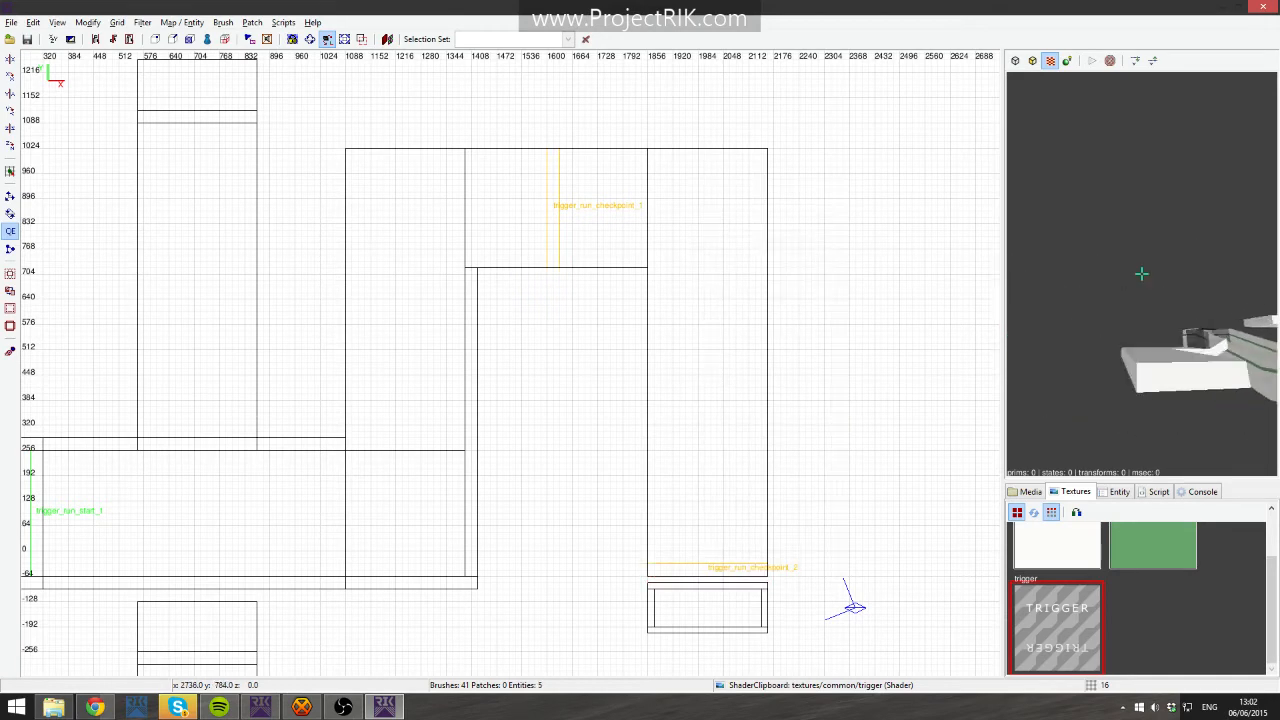
left_click(1141, 272, "shift")
right_click(1141, 272)
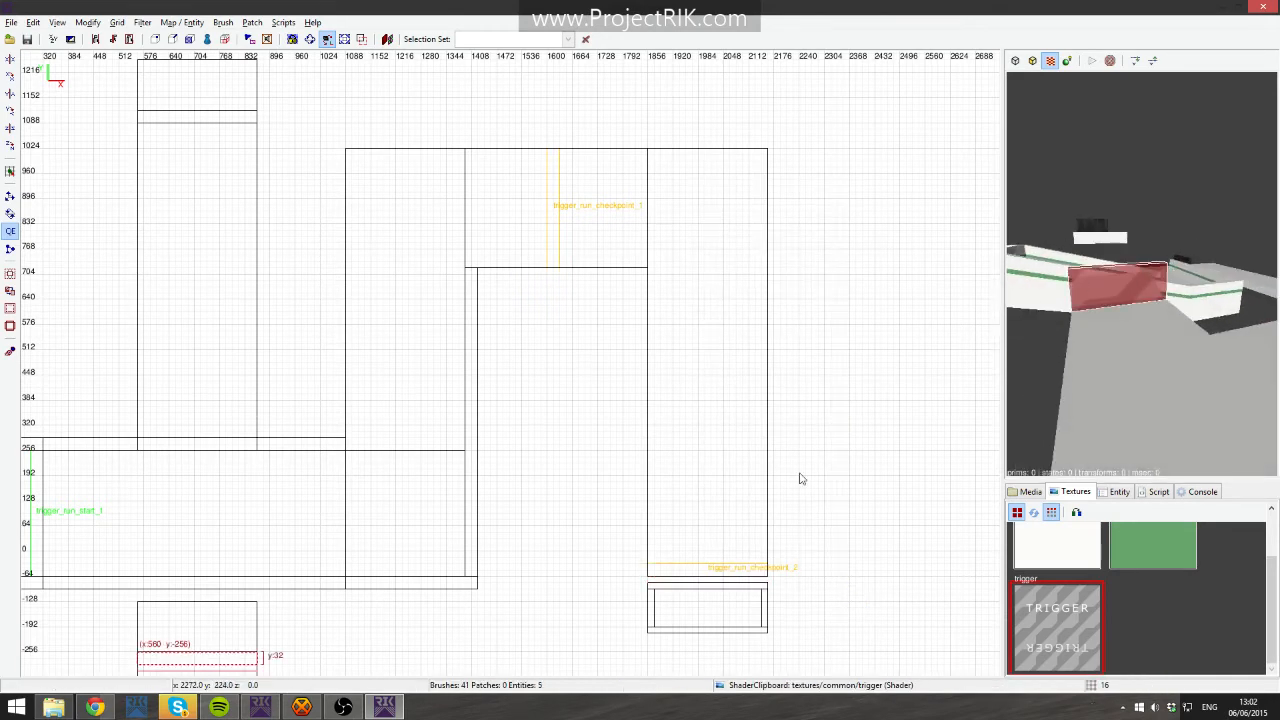
right_click(249, 664)
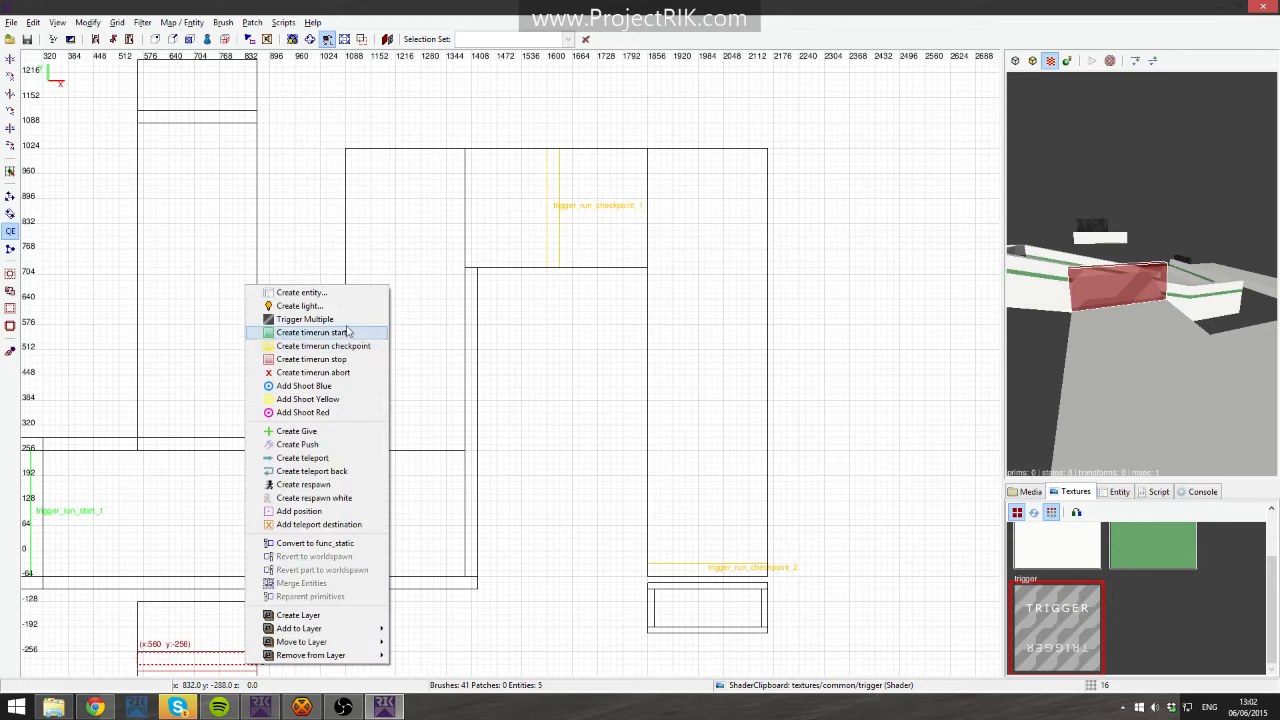
left_click(345, 346)
key("Escape")
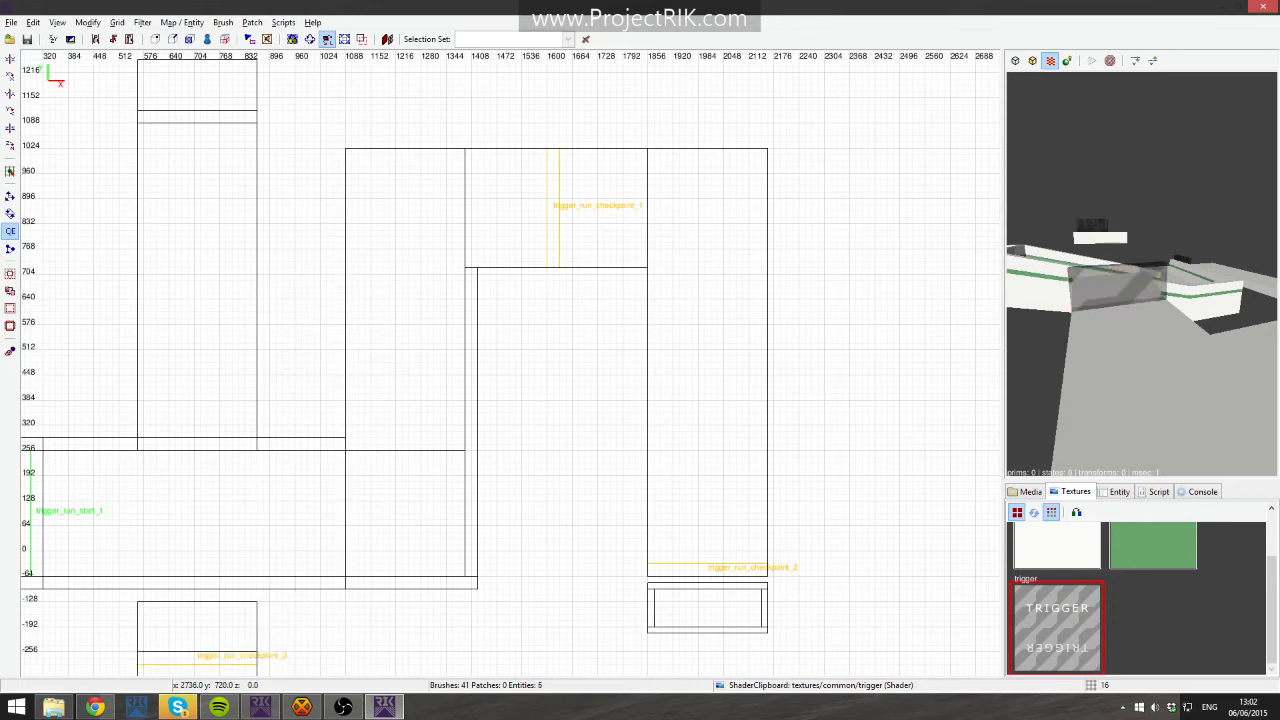
right_click(1085, 270)
left_click(1141, 273, "shift")
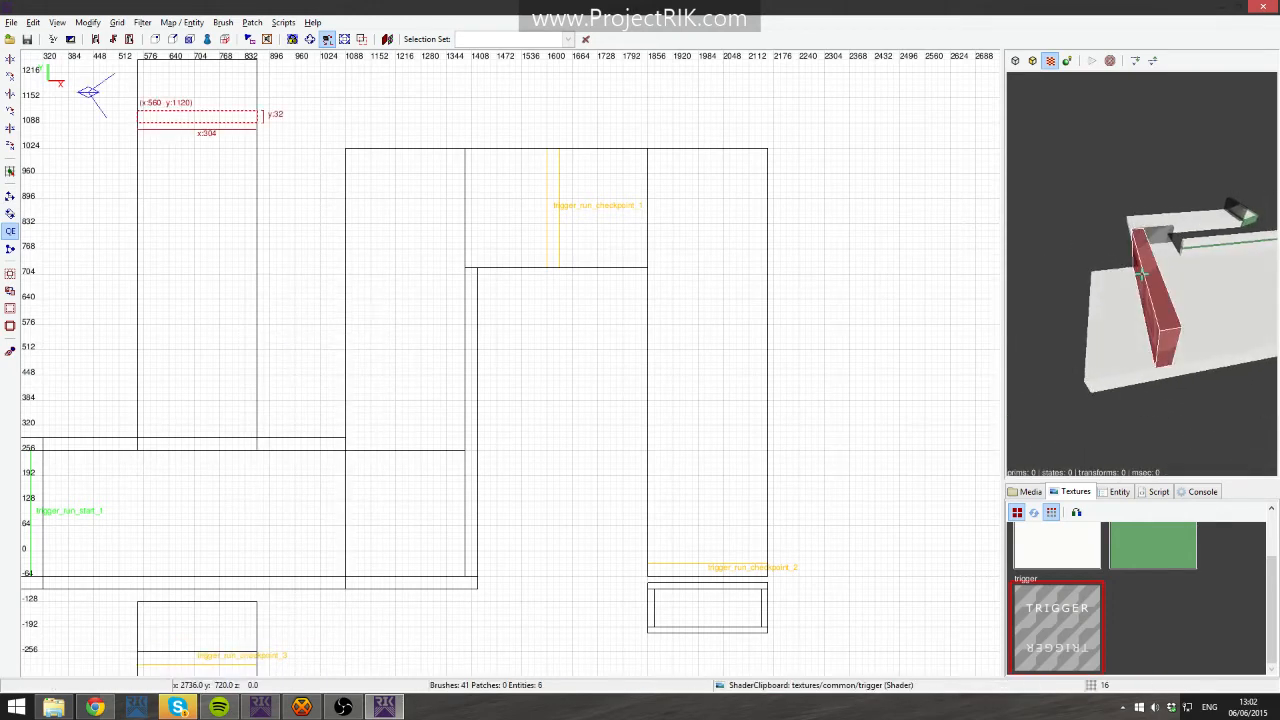
right_click_drag(360, 216, 367, 238)
right_click(322, 258)
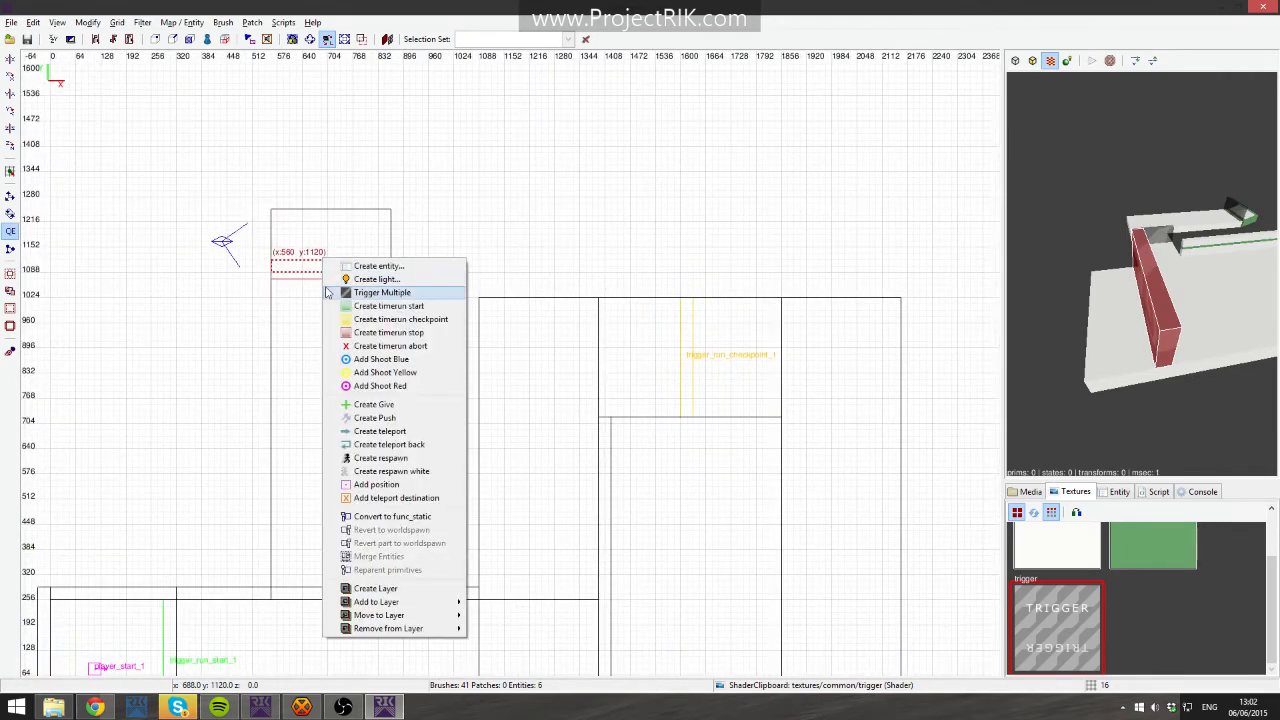
left_click(440, 336)
right_click(1141, 273)
left_click(1141, 273, "shift")
right_click(366, 268)
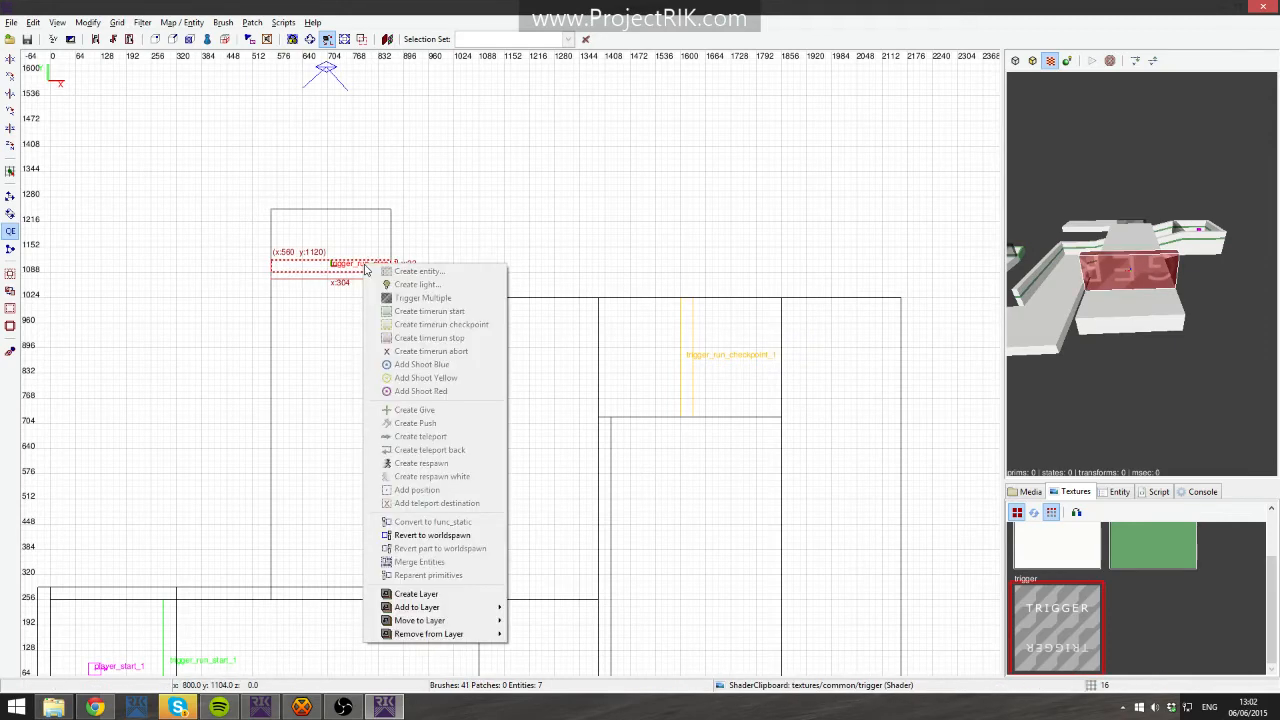
left_click(447, 536)
- Convert the trigger brush at x 560, y 1120 into a timerun stop trigger
right_click(358, 267)
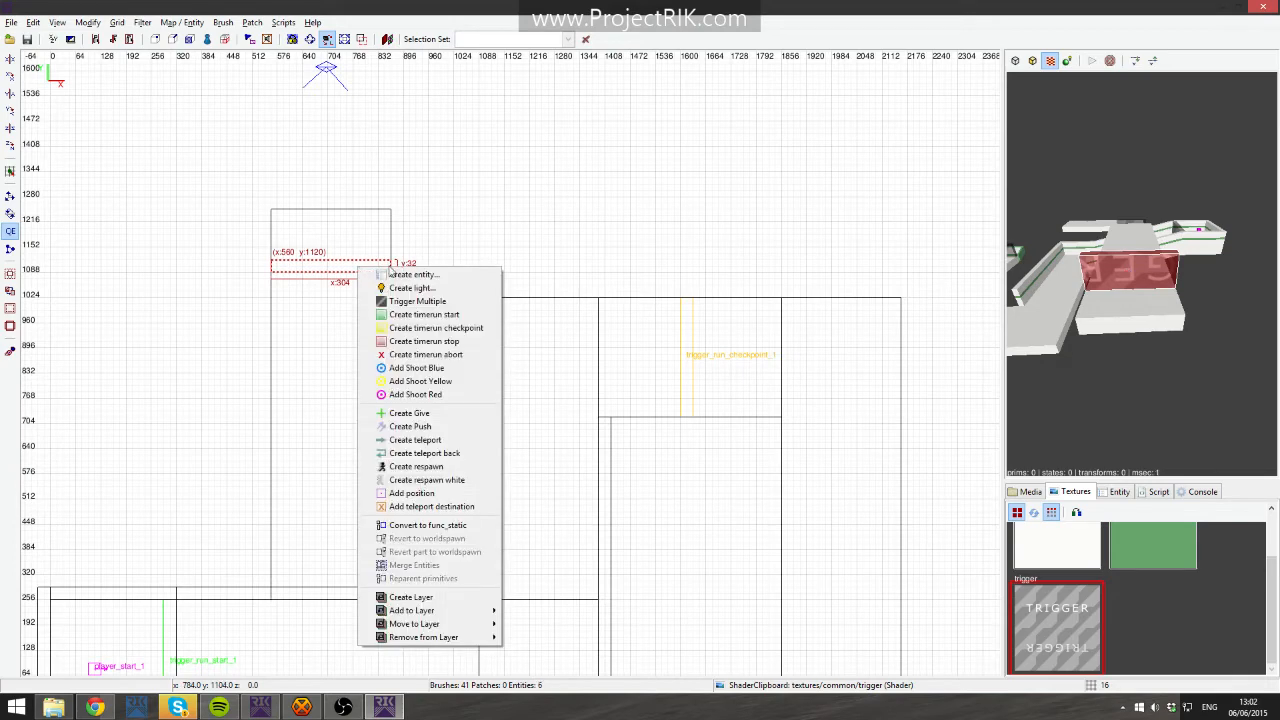
left_click(456, 344)
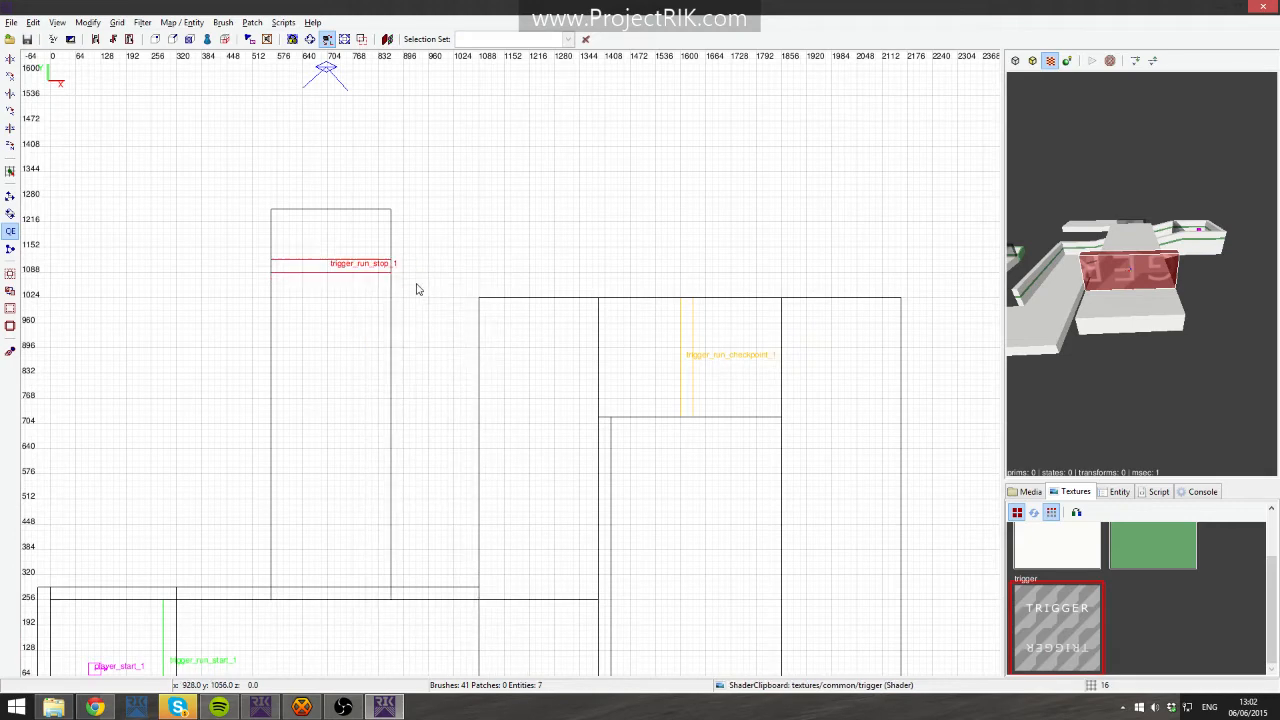
right_click(1045, 259)
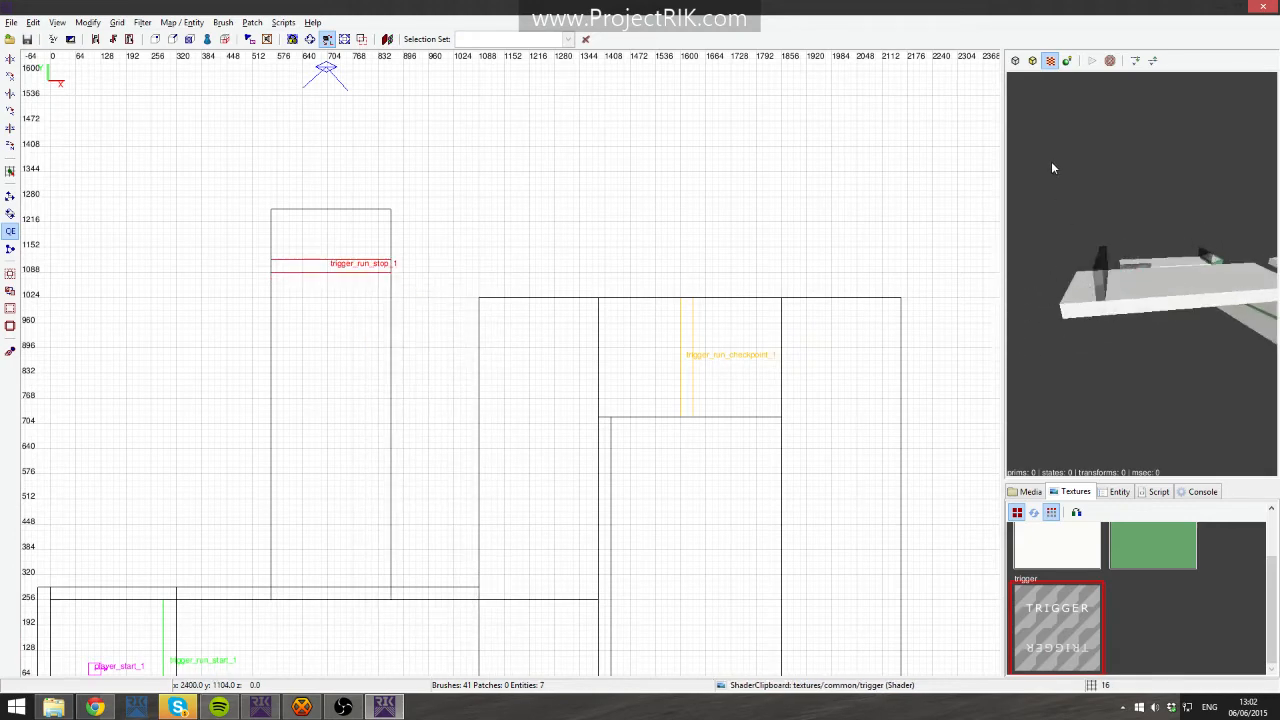
- Look through the common shader list in the media browser and over the level in the 3D view
left_click(1030, 492)
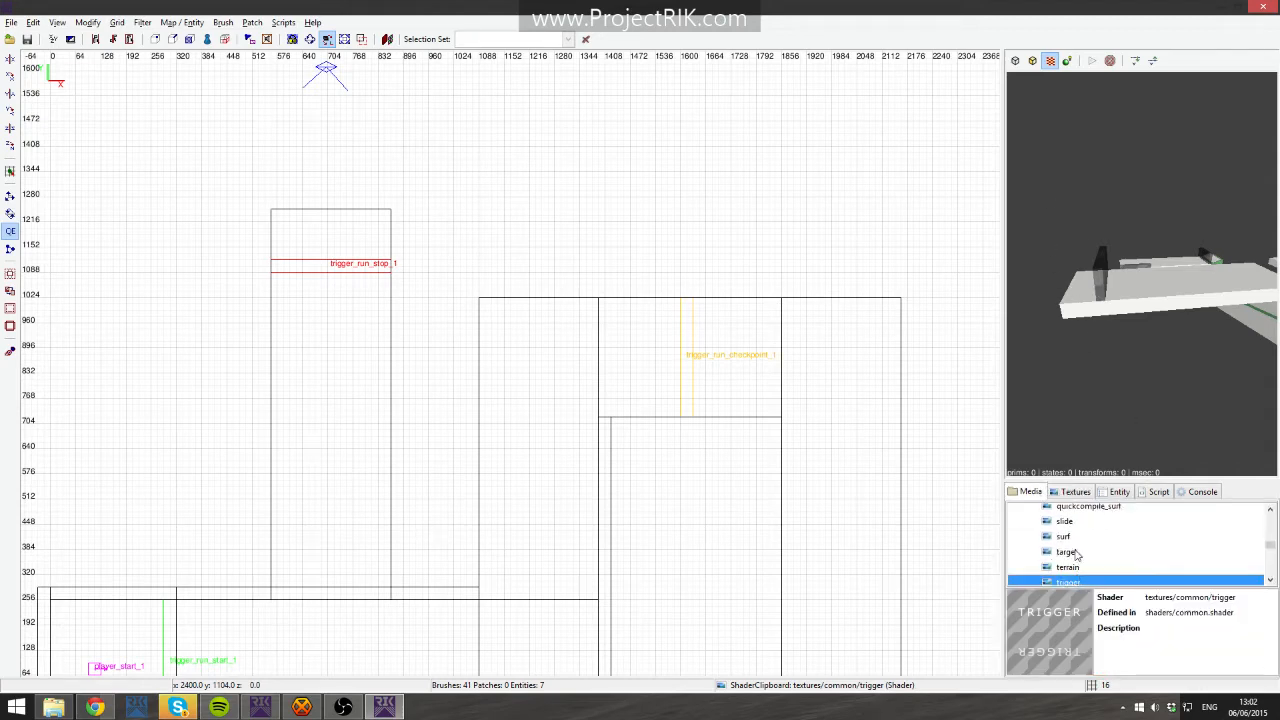
scroll(1076, 555, "up", 4)
scroll(1095, 567, "up", 2)
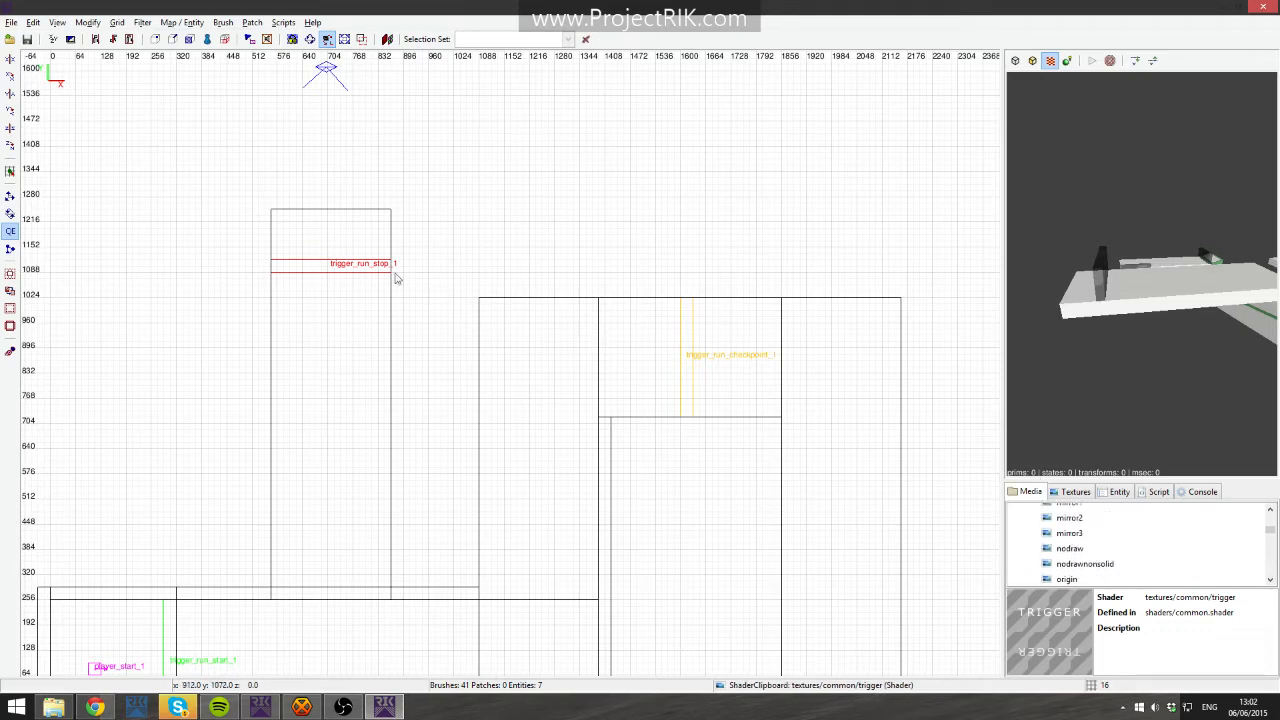
right_click(354, 256)
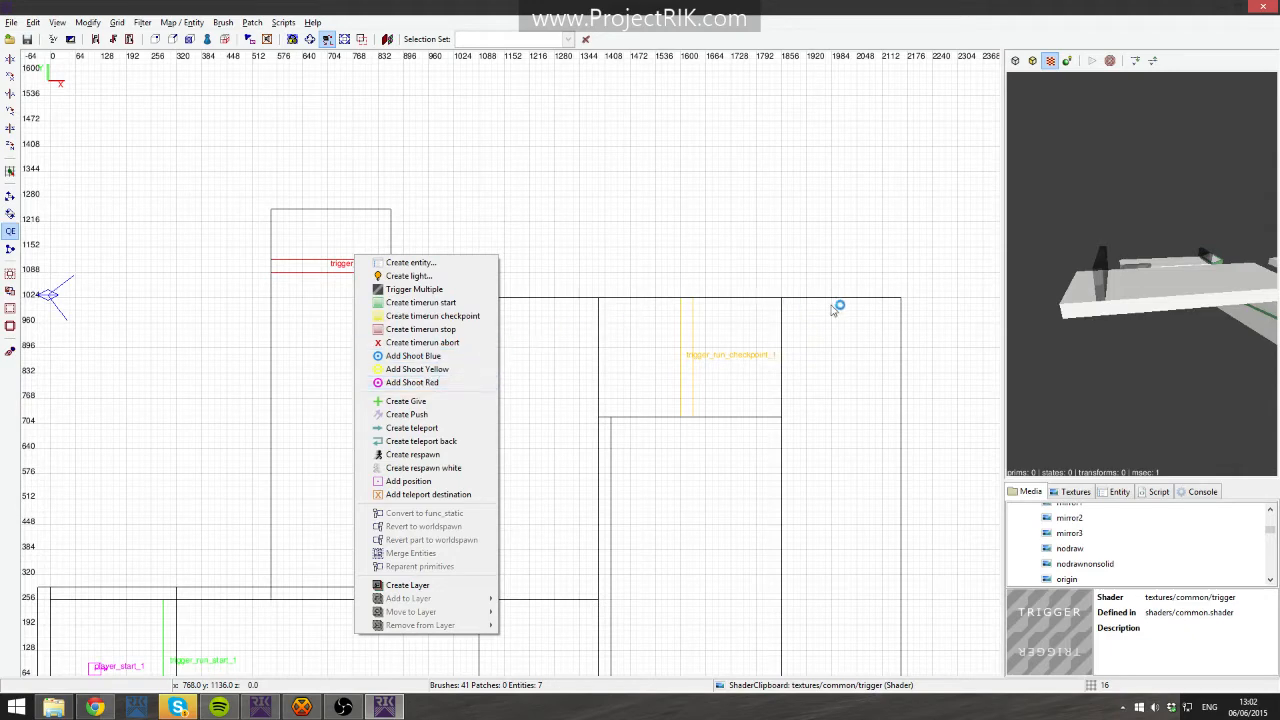
right_click(1157, 324)
right_click(1224, 287)
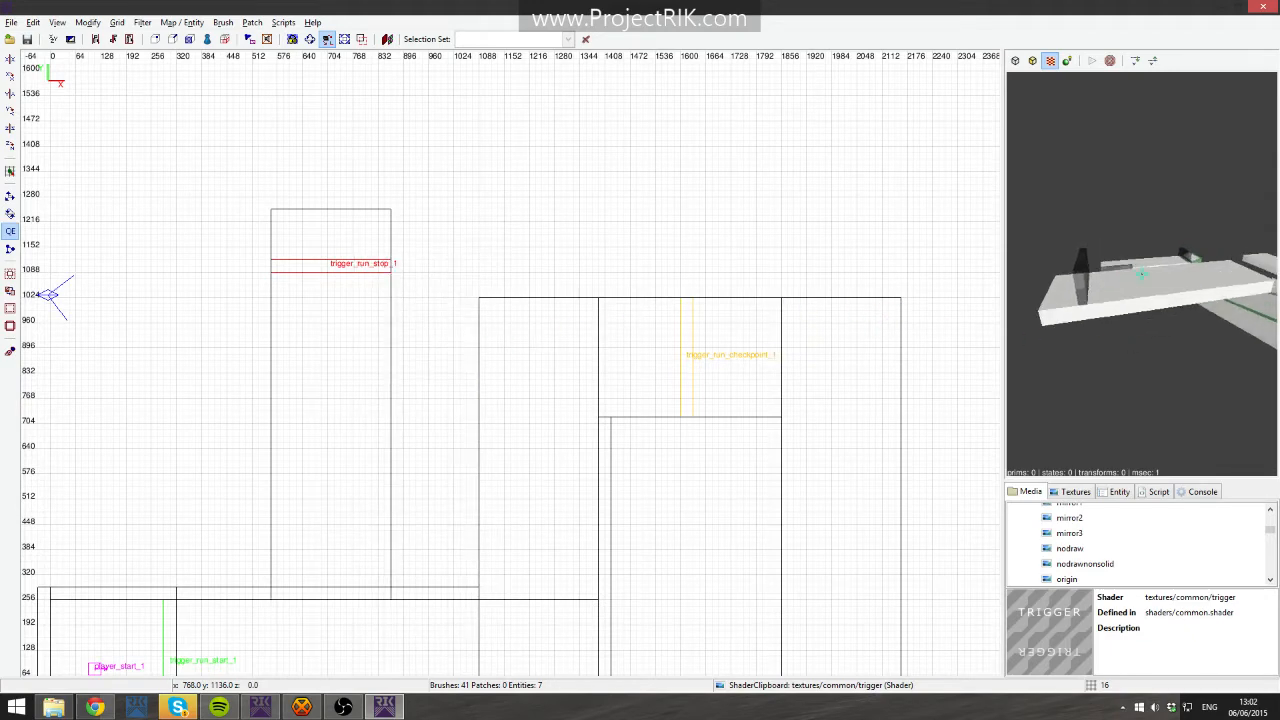
key("Up")
key("Down")
right_click(1072, 270)
- Save the map as Taest_tutorial.map
key("ctrl+s")
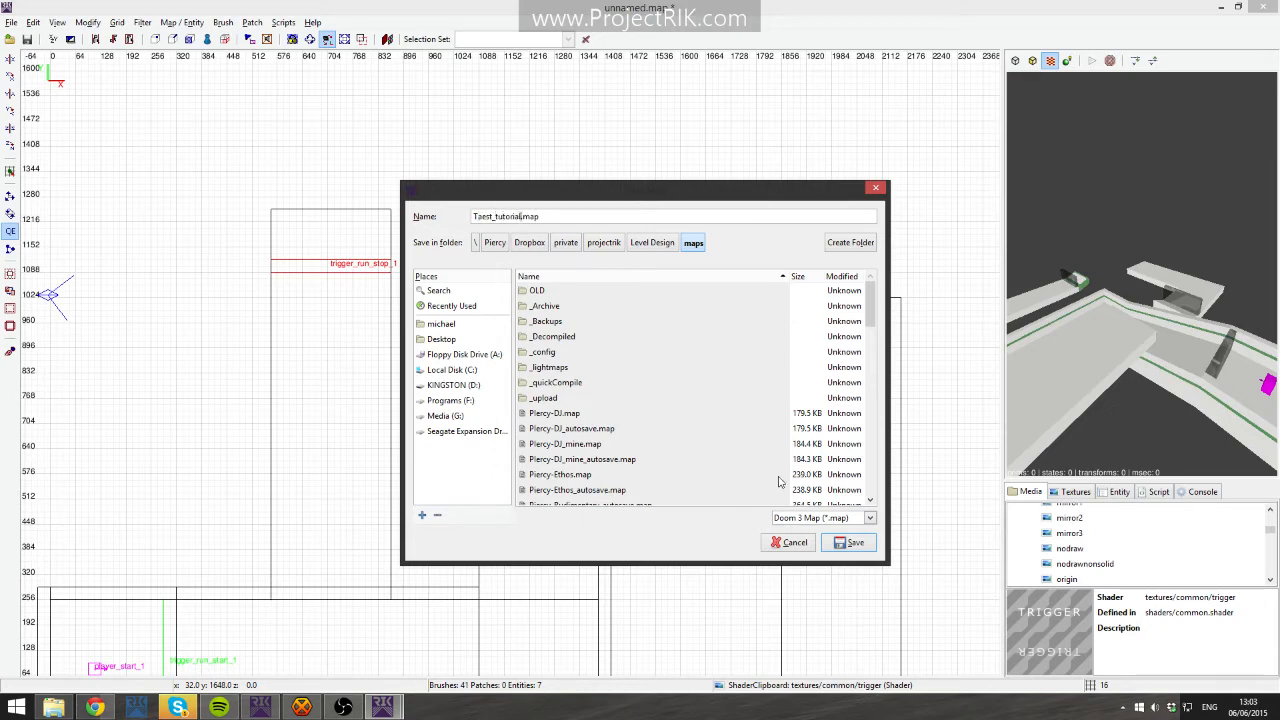
left_click(857, 543)
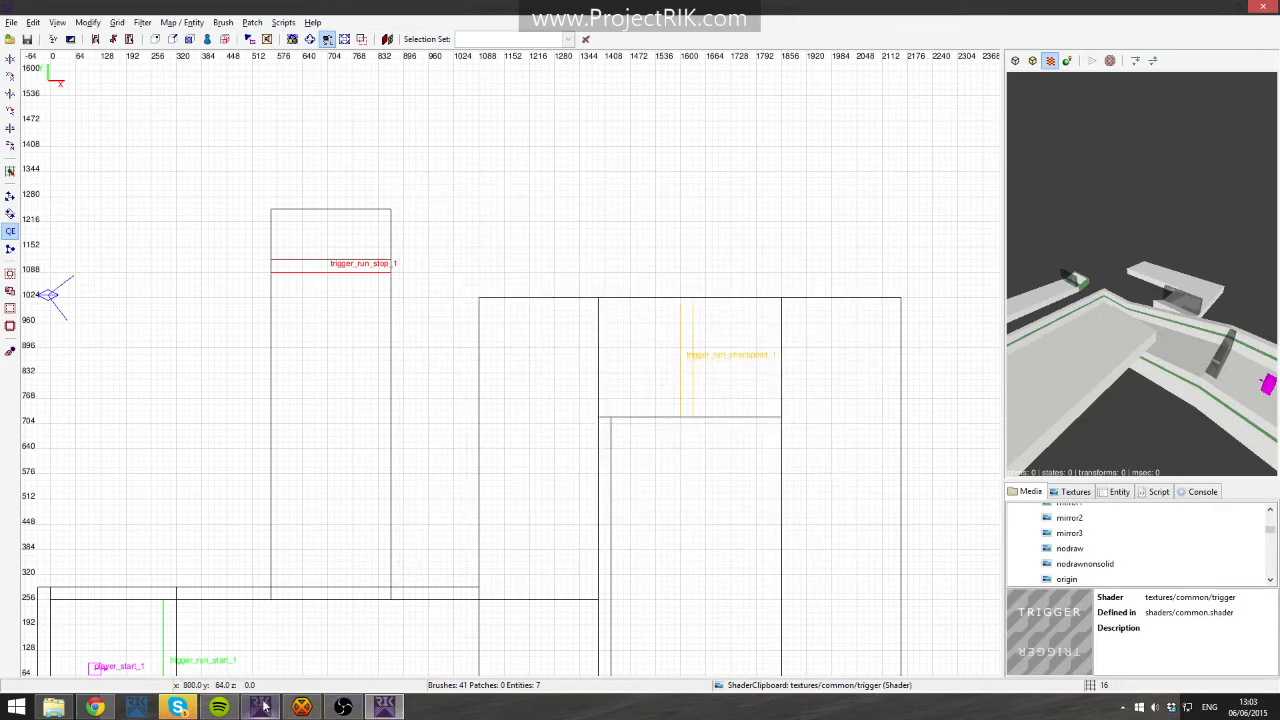
- Switch to the Level Design launcher, run a Quick compile of Taest_tutorial and play the map
left_click(272, 705)
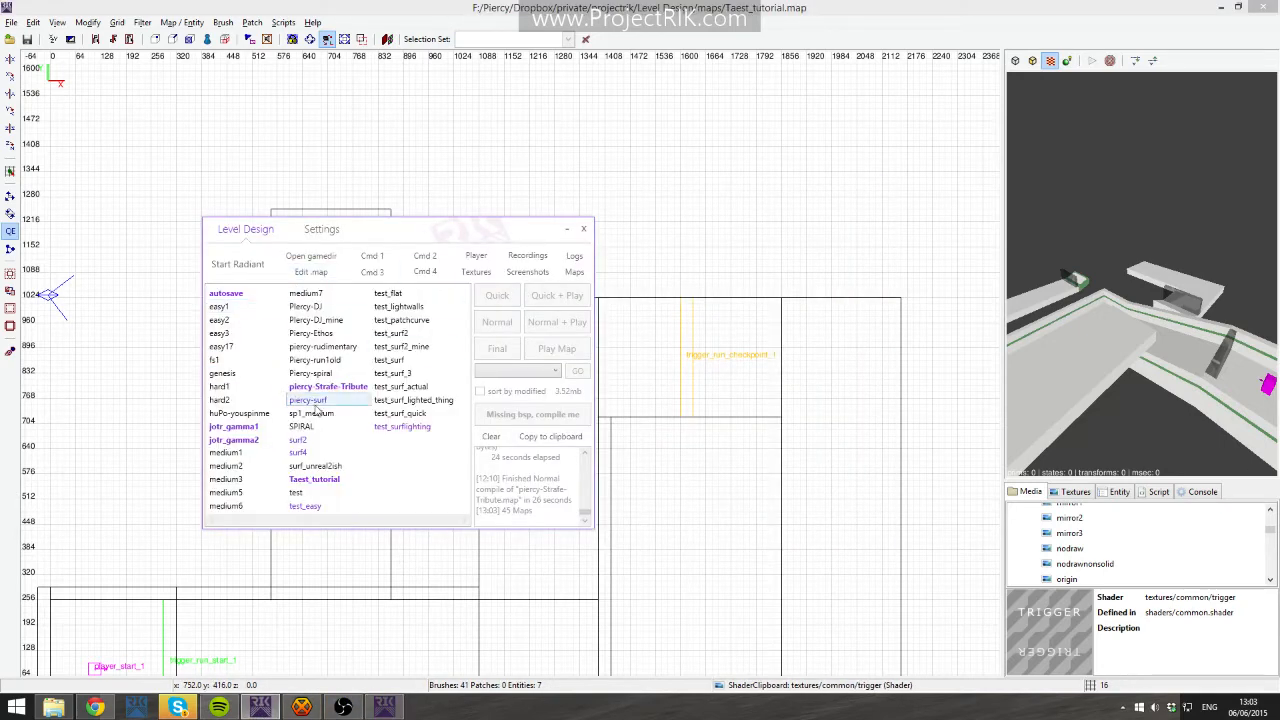
left_click(314, 479)
left_click(497, 298)
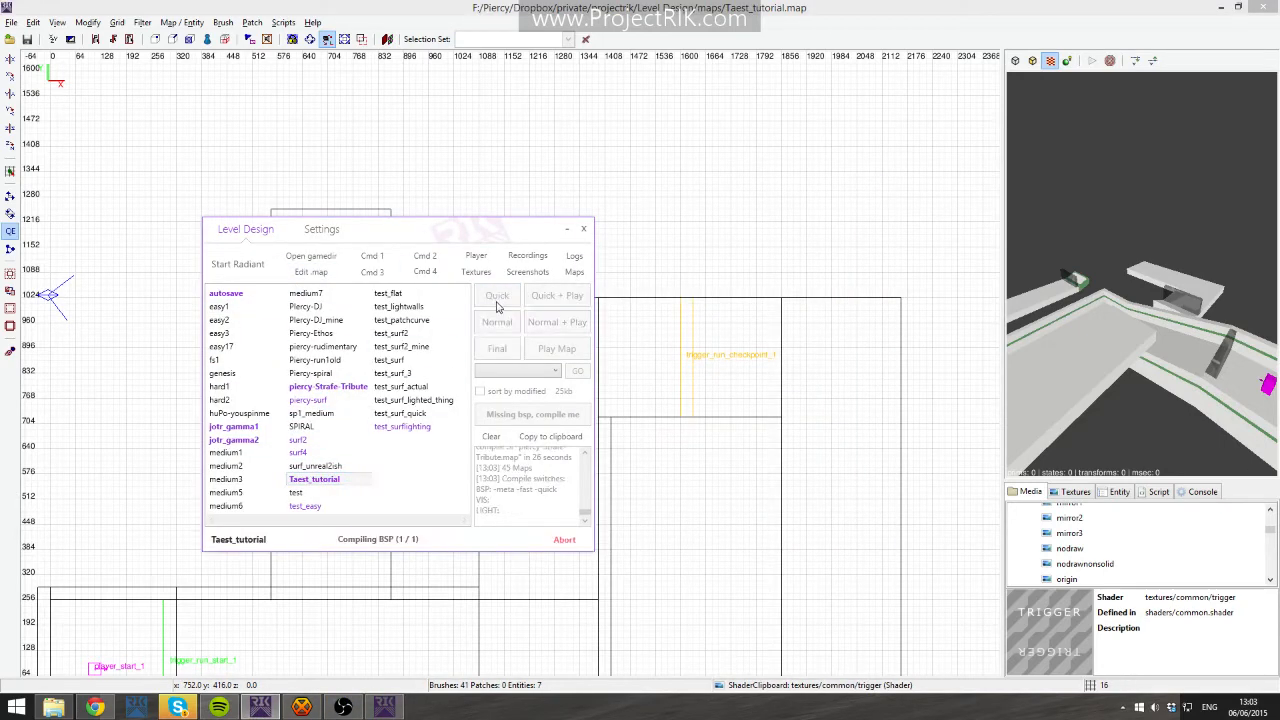
left_click(546, 347)
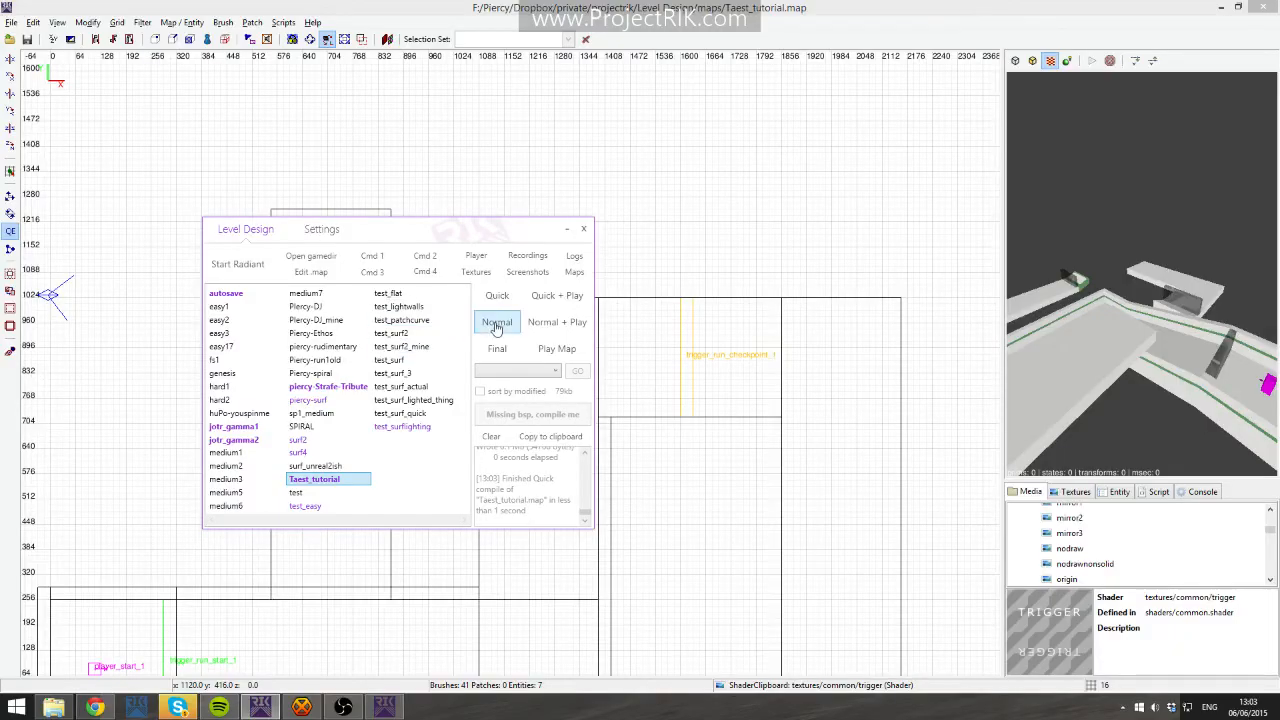
- Run a Normal compile of Taest_tutorial and examine the compile log in the console
left_click(497, 322)
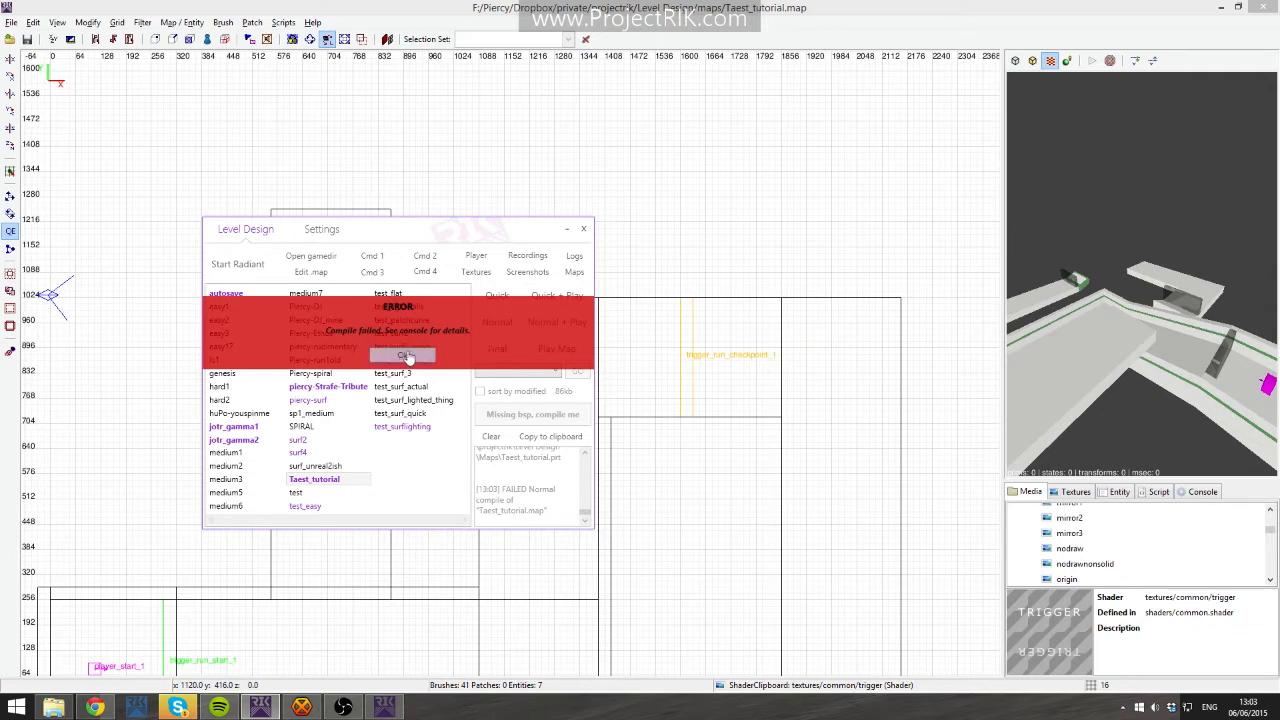
left_click(427, 358)
mouse_move(477, 504)
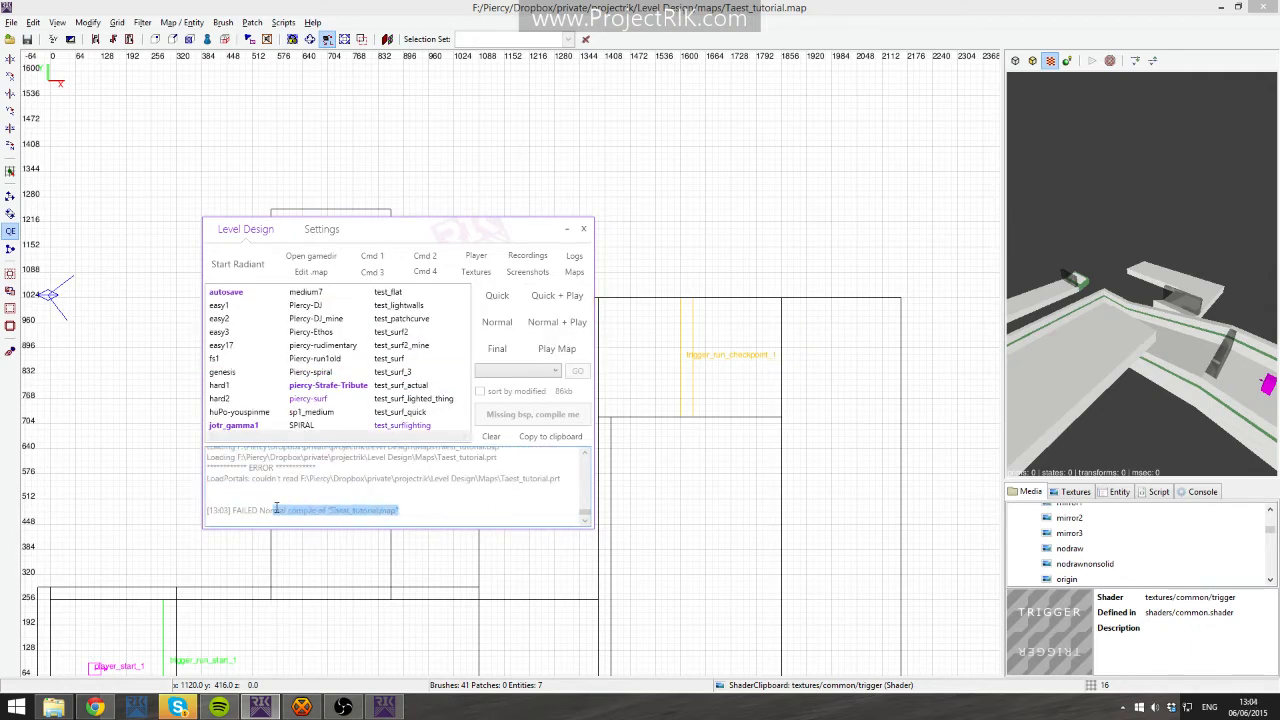
left_click_drag(277, 509, 209, 505)
left_click(431, 492)
scroll(395, 490, "up", 1)
scroll(372, 497, "up", 2)
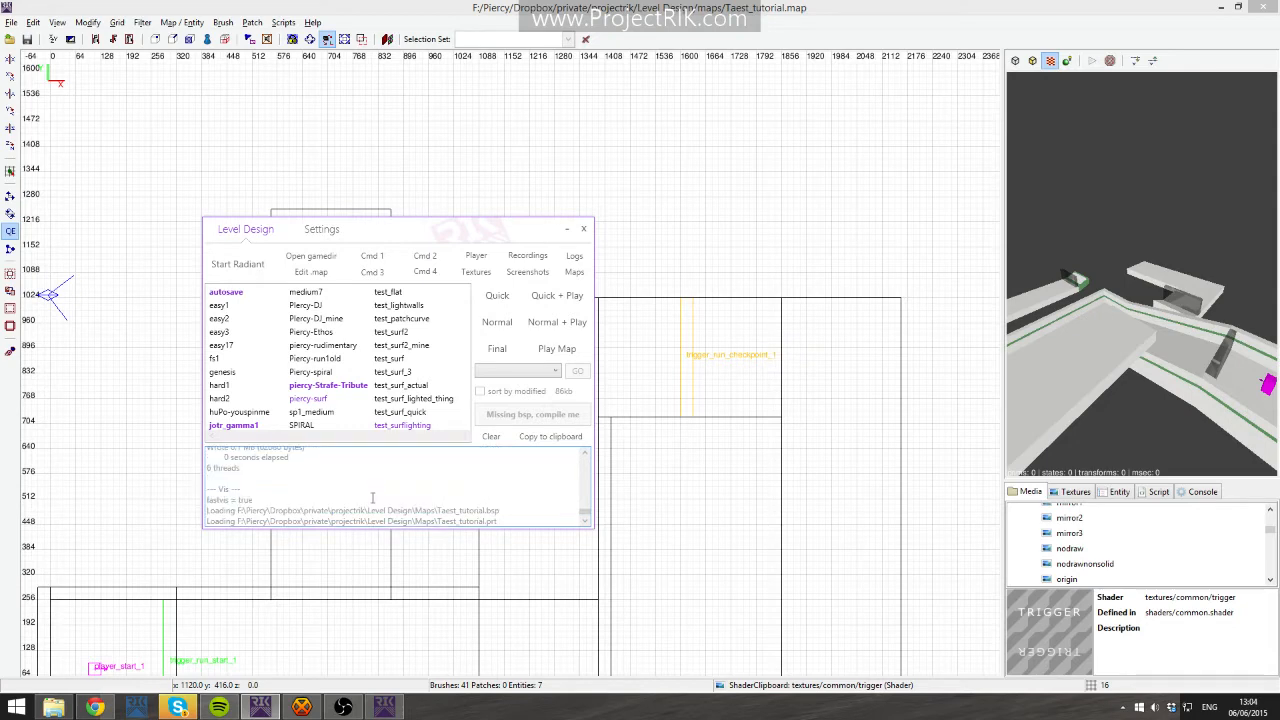
scroll(374, 496, "down", 3)
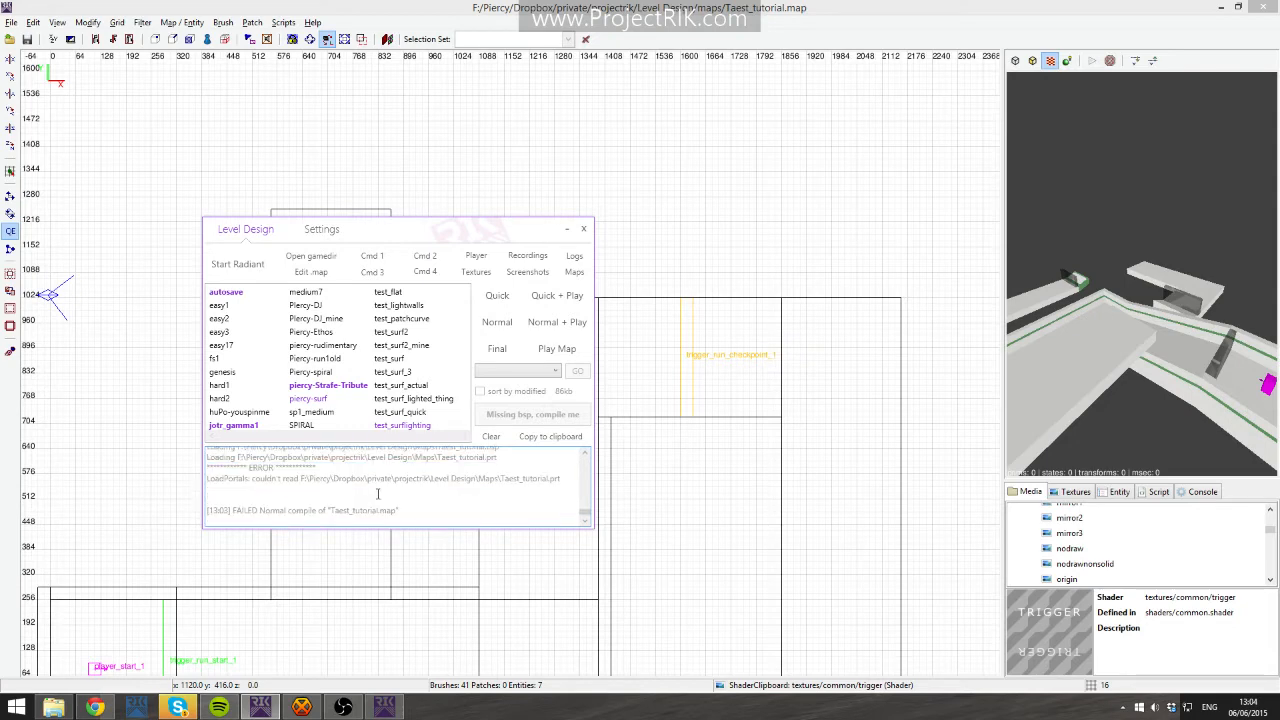
- Orbit the 3D view and zoom out the 2D view to overview the whole level
right_click(1057, 232)
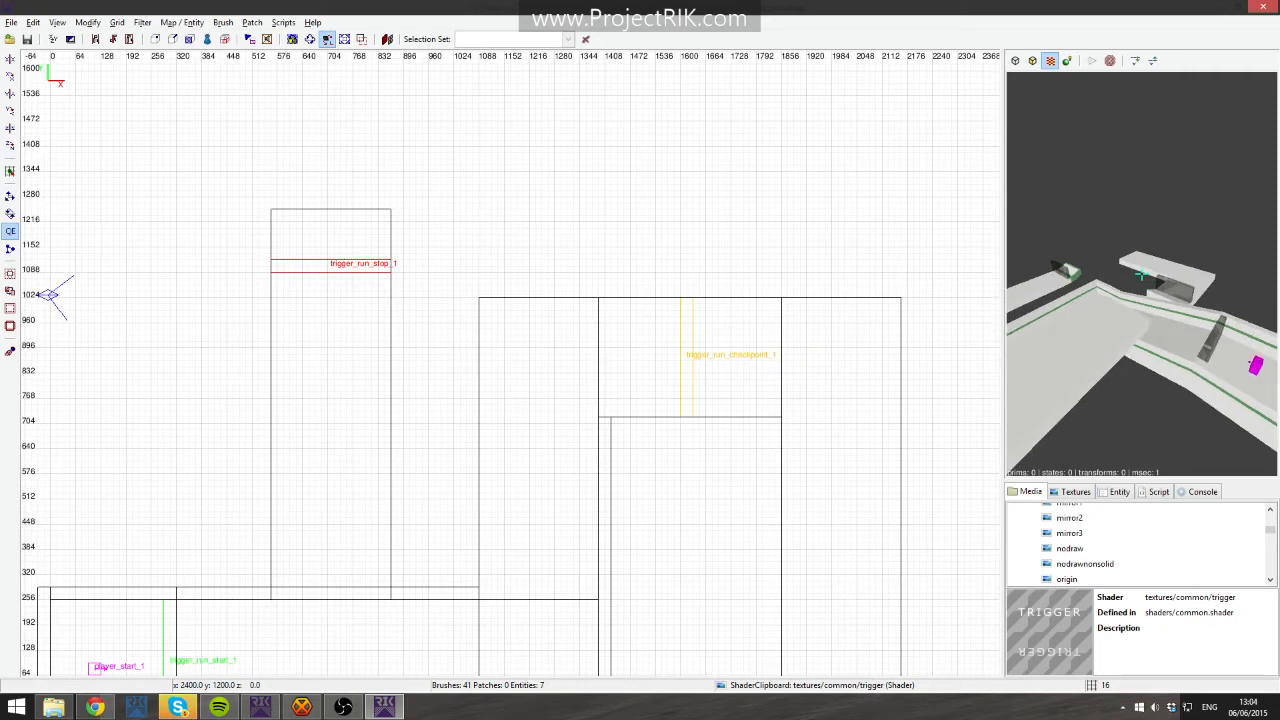
right_click(1057, 232)
right_click(1012, 235)
key("Left")
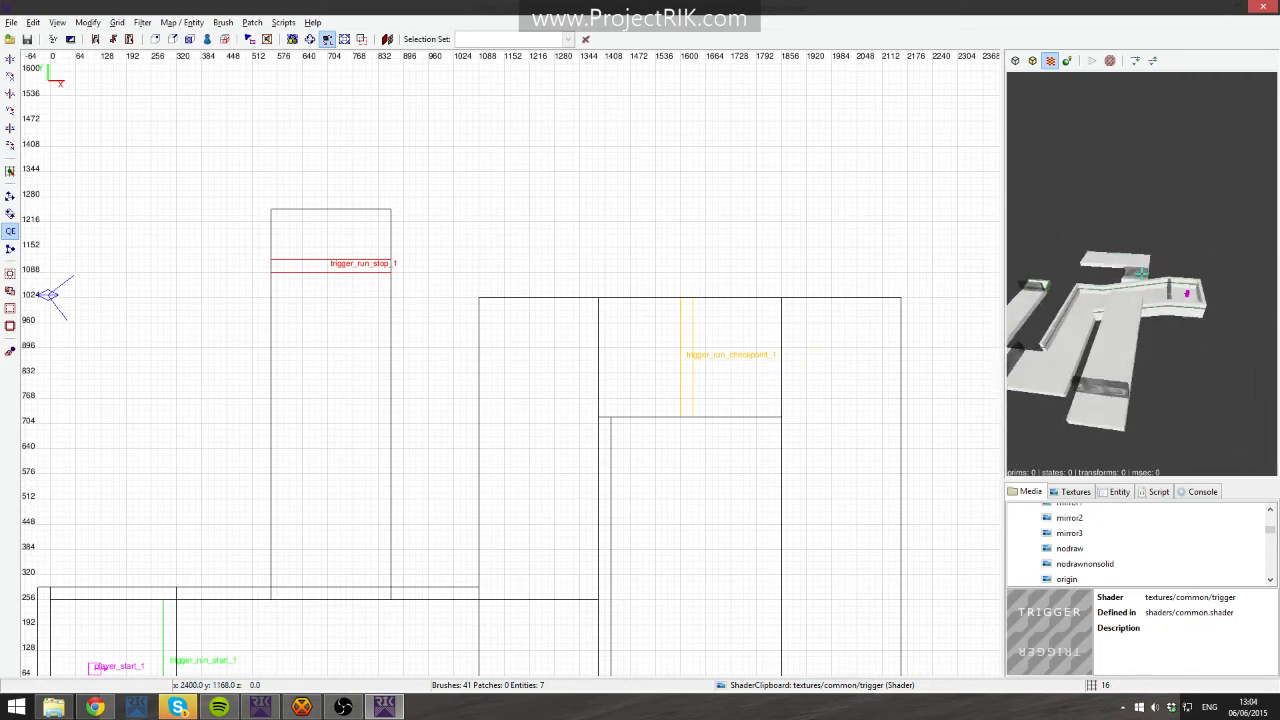
key("Up")
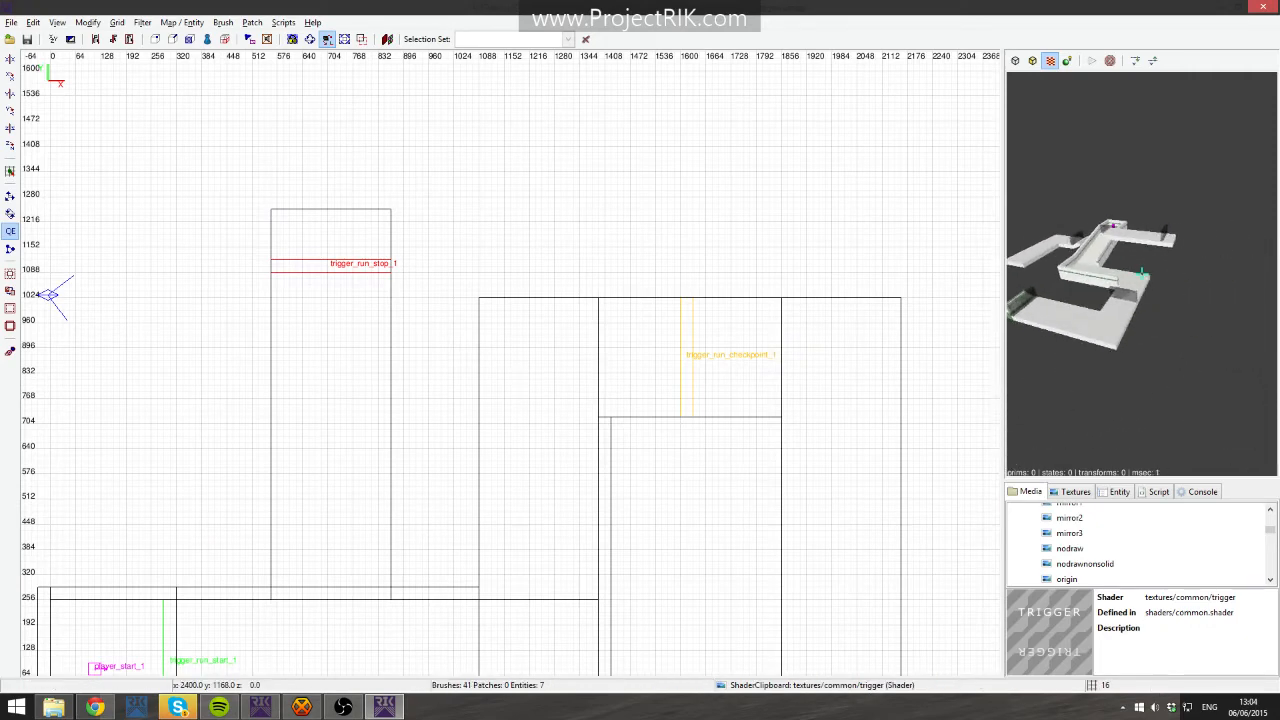
key("Down")
right_click(1122, 263)
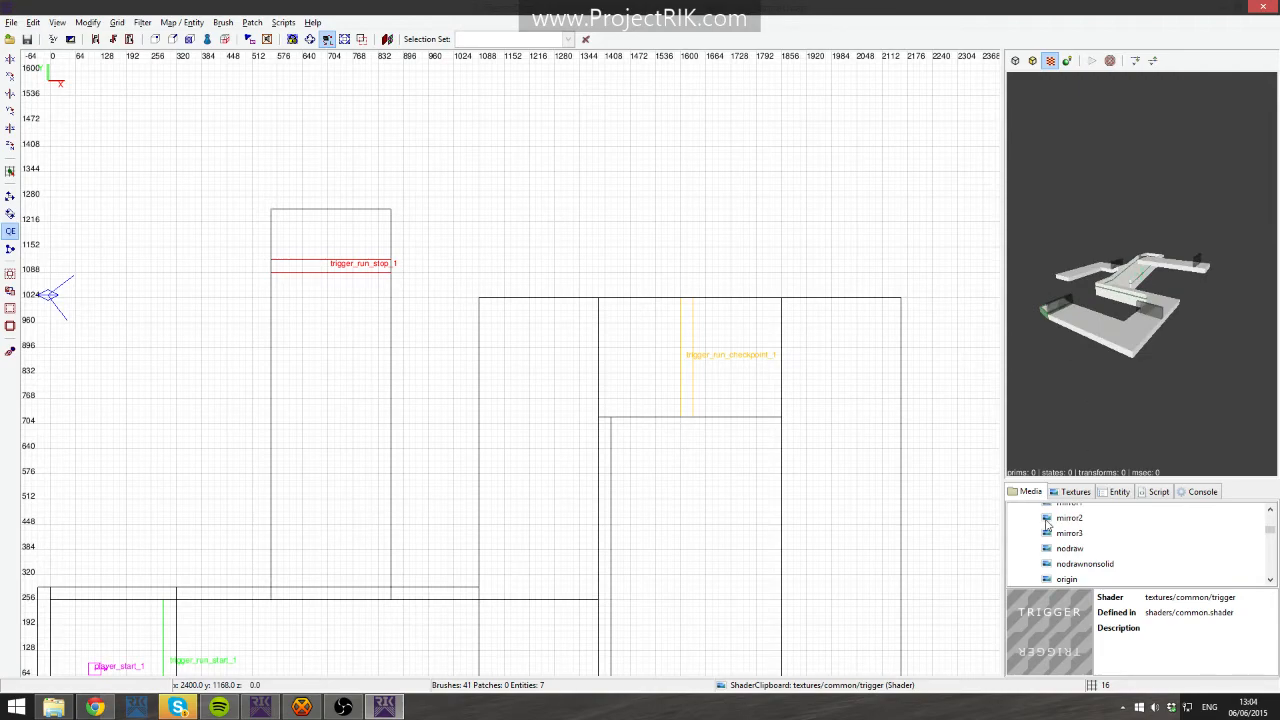
scroll(571, 303, "down", 4)
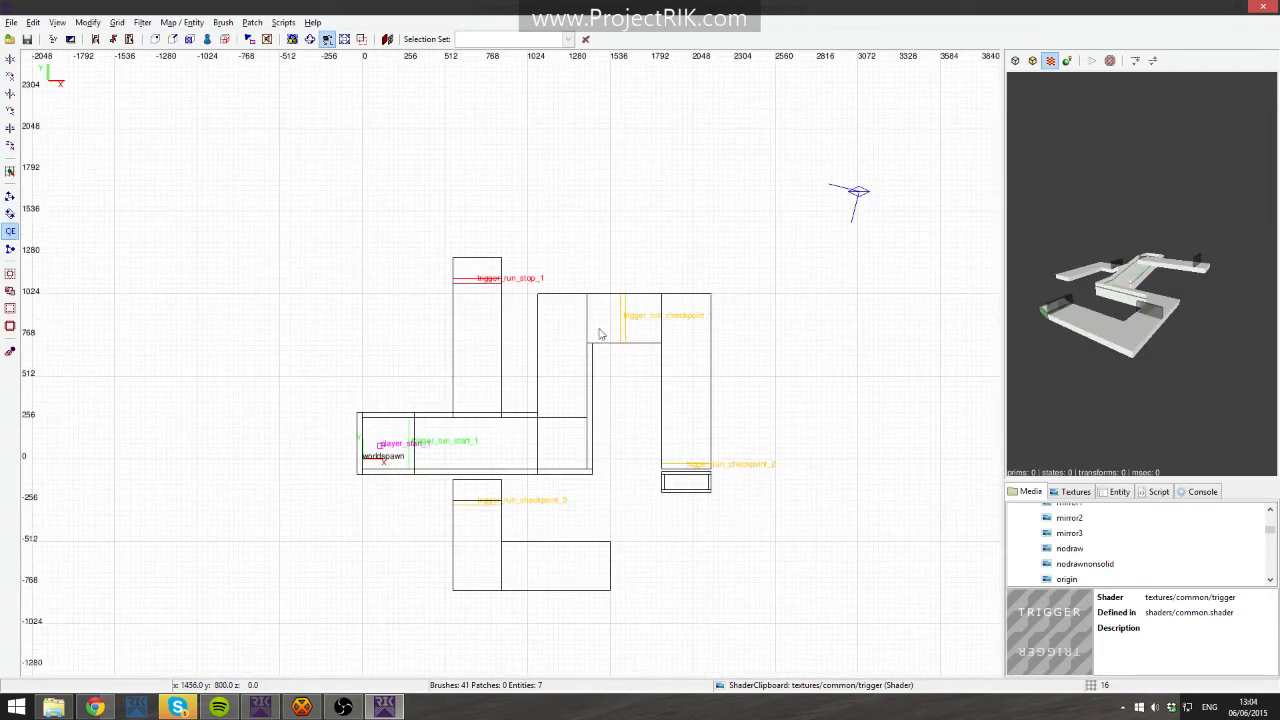
- Draw a box brush enclosing the whole level in the top view, resized to about 2976 by 2672 units
mouse_move(265, 207)
left_mouse_down()
mouse_move(660, 543)
mouse_move(692, 530)
mouse_move(705, 556)
mouse_move(661, 558)
left_mouse_up()
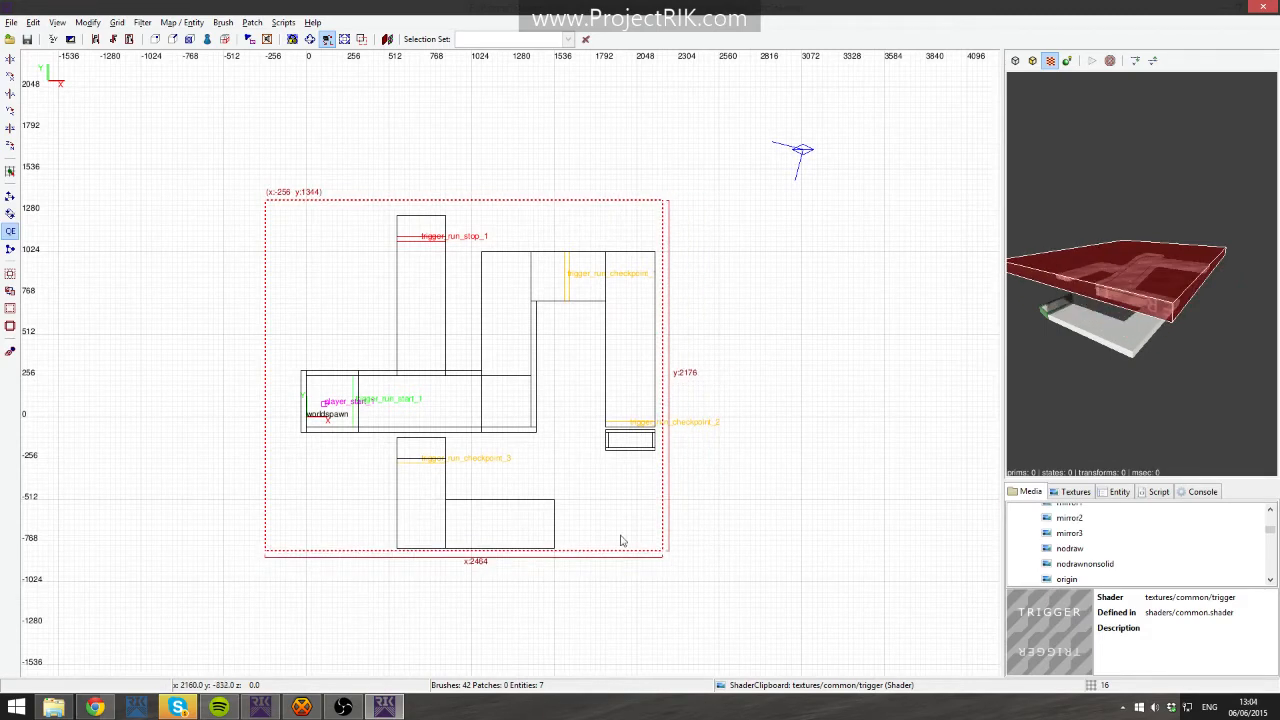
left_click_drag(201, 385, 222, 387)
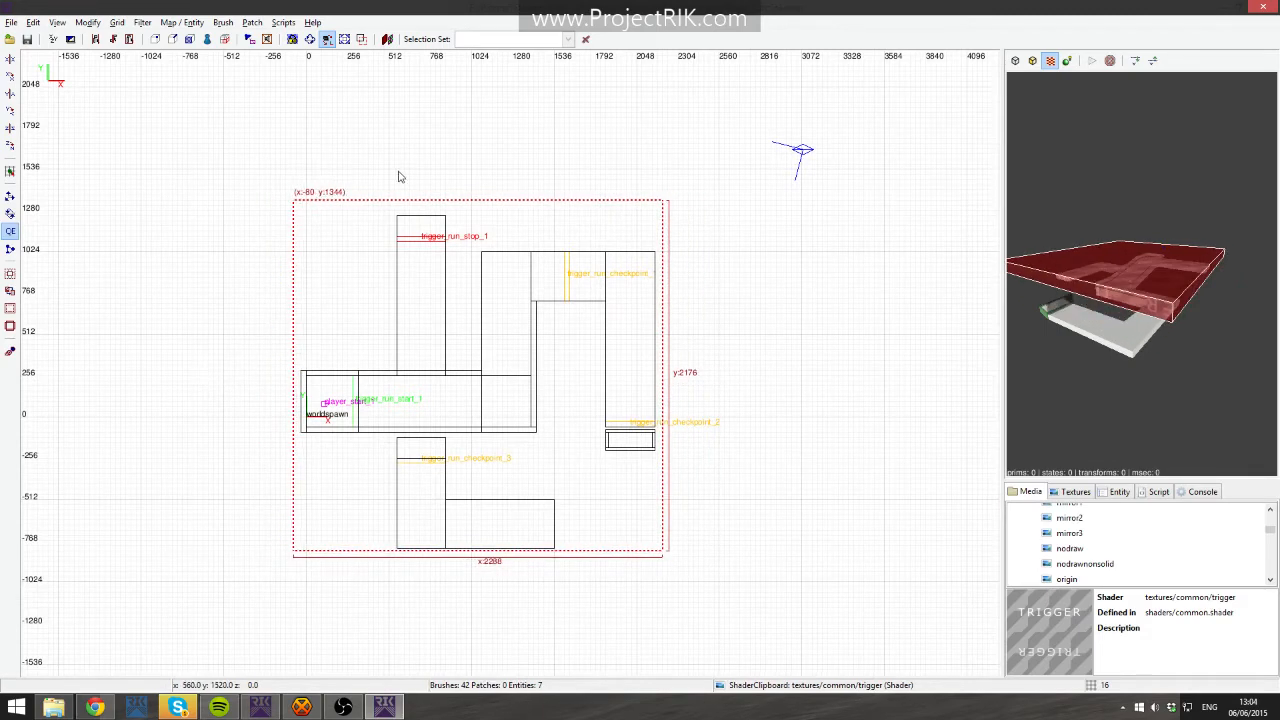
left_click_drag(398, 177, 404, 186)
left_click_drag(686, 335, 734, 374)
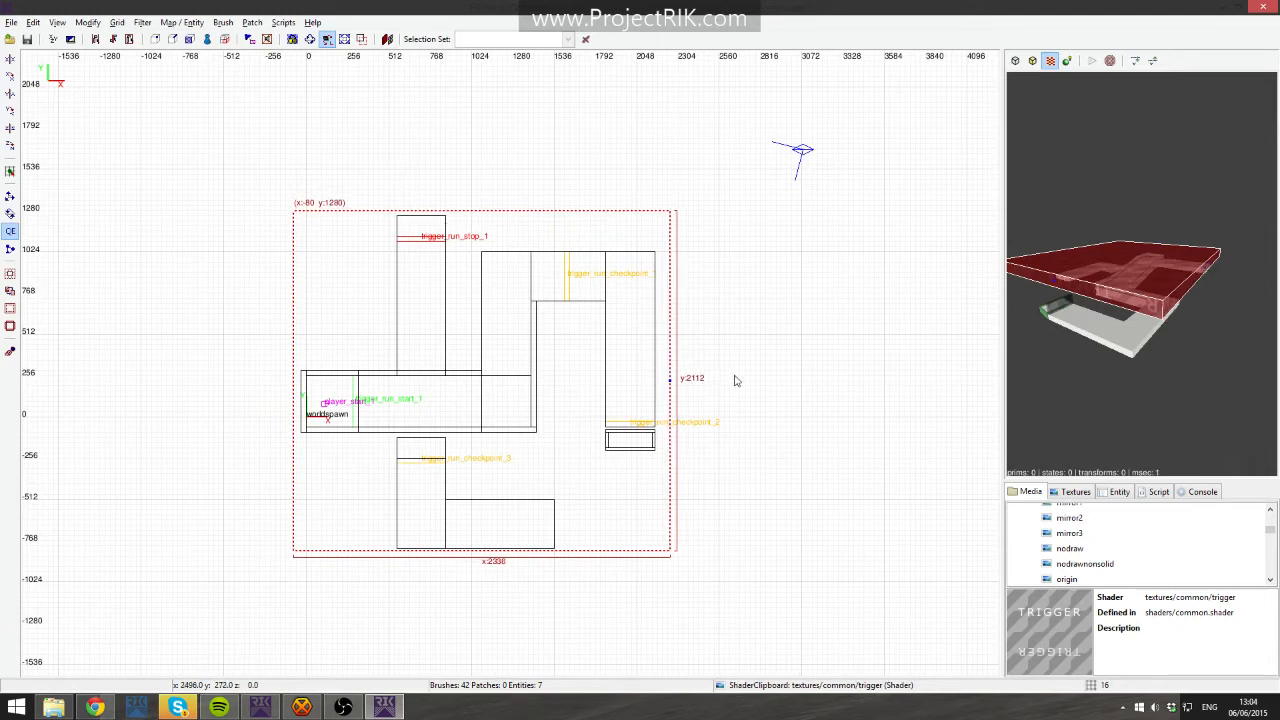
left_click_drag(506, 597, 498, 634)
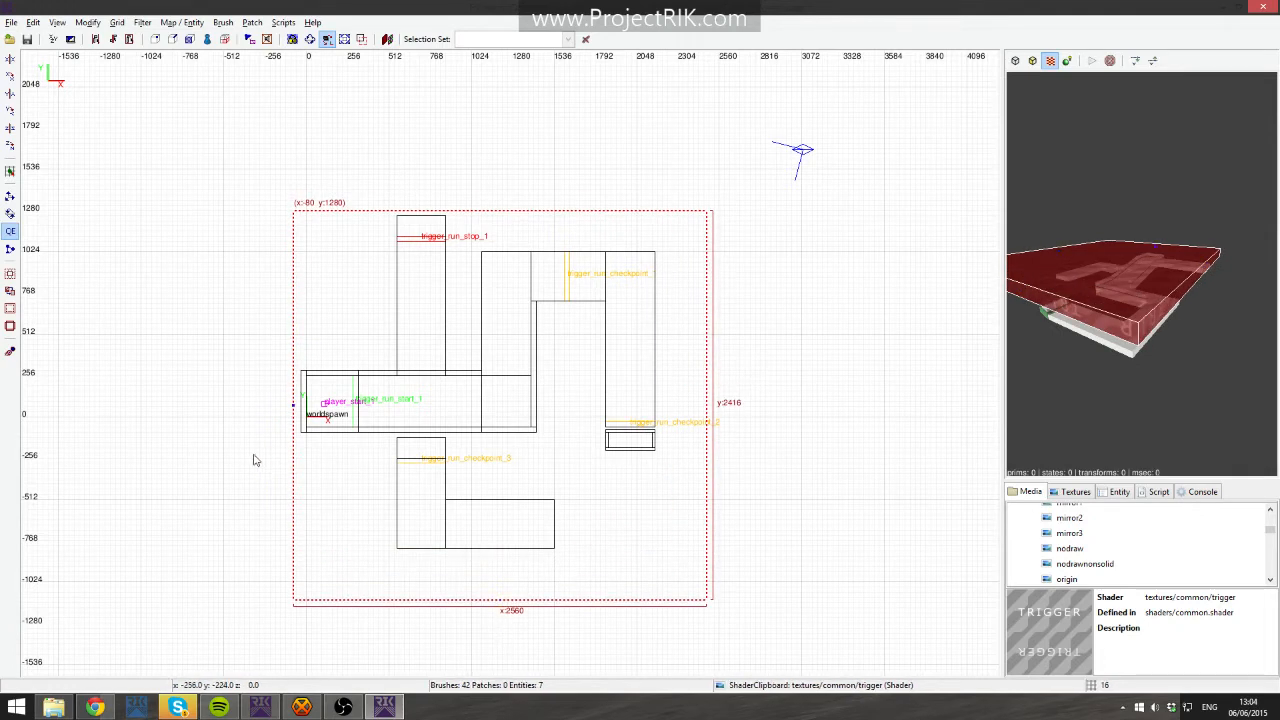
left_click_drag(266, 455, 200, 458)
mouse_move(522, 163)
left_mouse_down()
mouse_move(543, 154)
mouse_move(537, 122)
left_mouse_up()
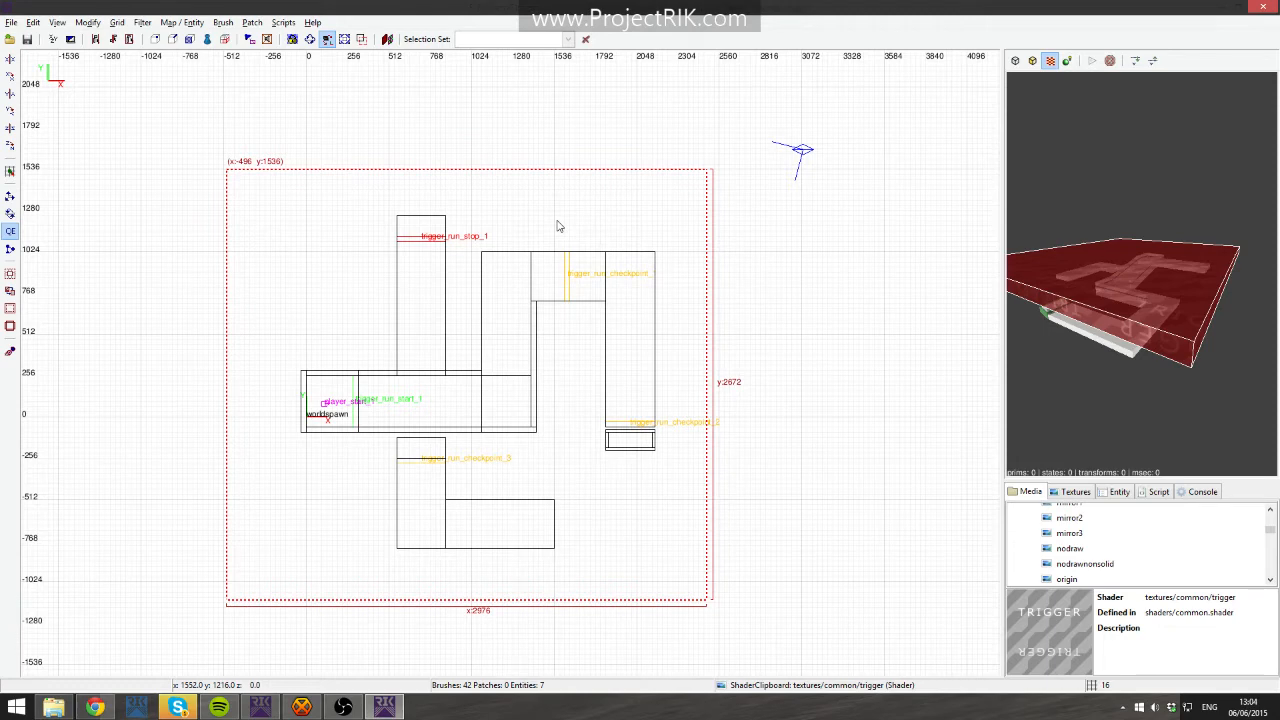
- In the side view, extend the enclosing brush upward and downward to about 896 units tall
key("ctrl+Tab")
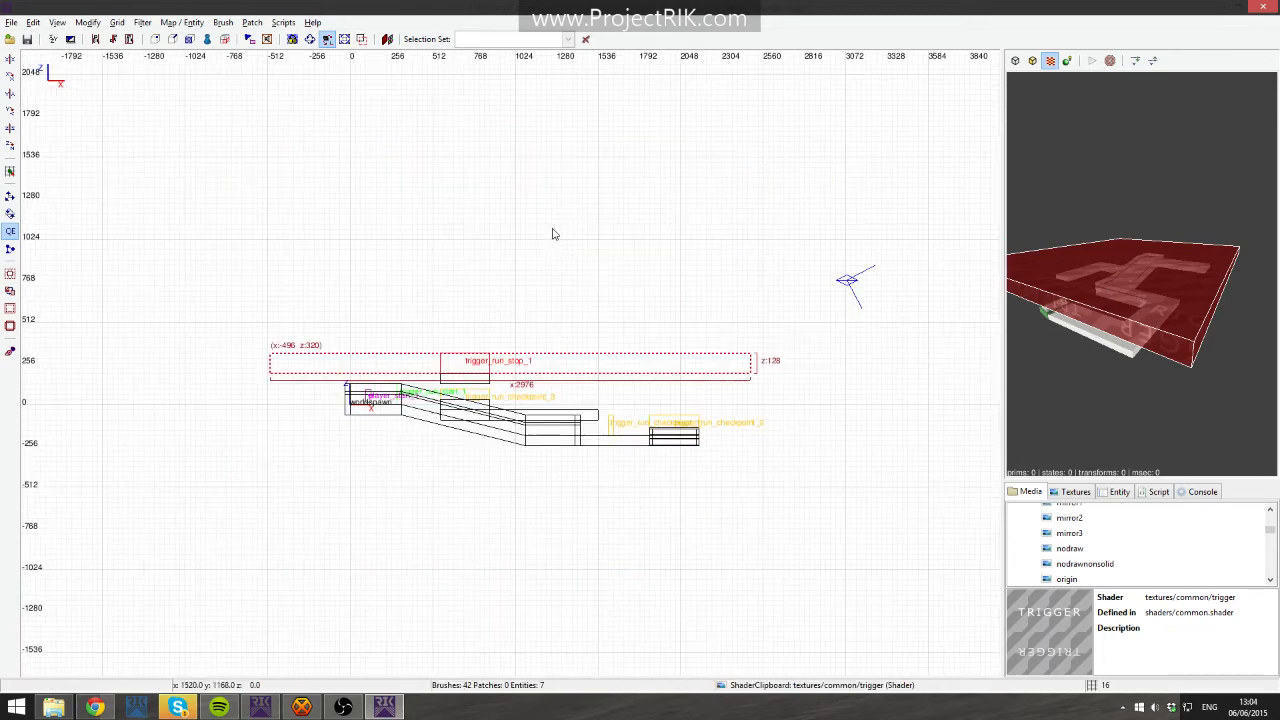
left_click_drag(518, 330, 529, 289)
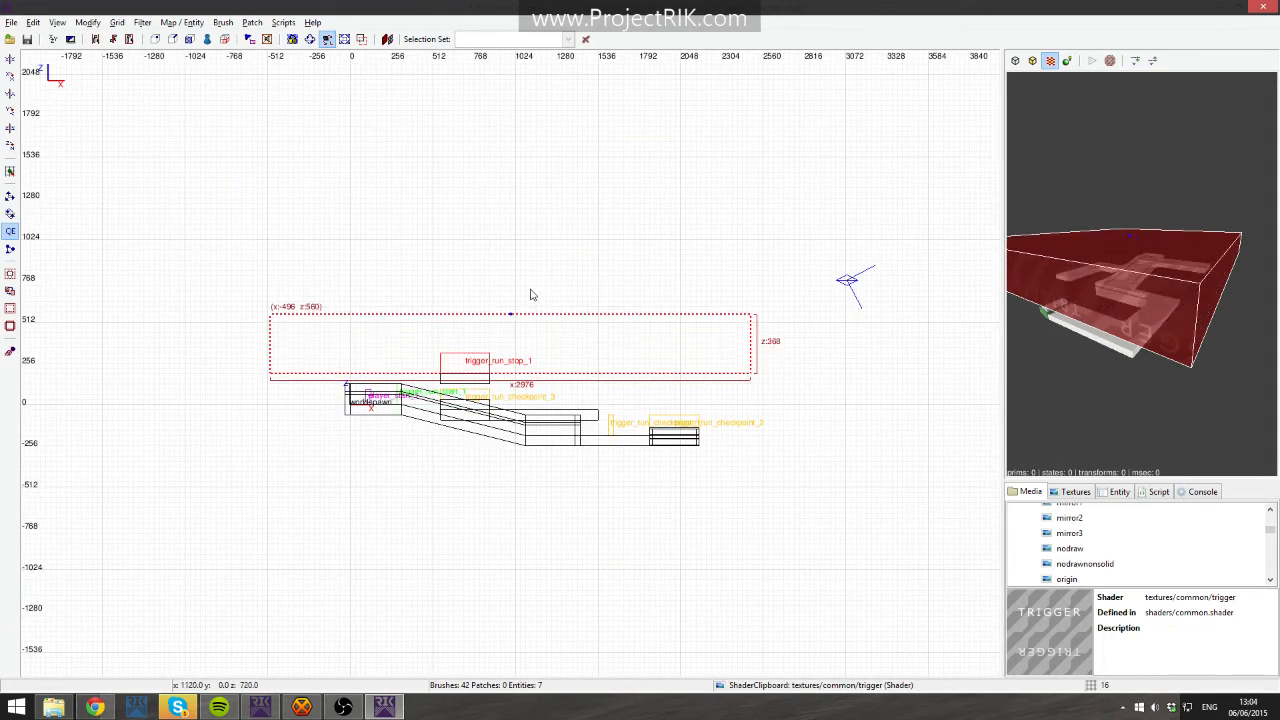
mouse_move(516, 401)
left_mouse_down()
mouse_move(515, 518)
mouse_move(519, 508)
left_mouse_up()
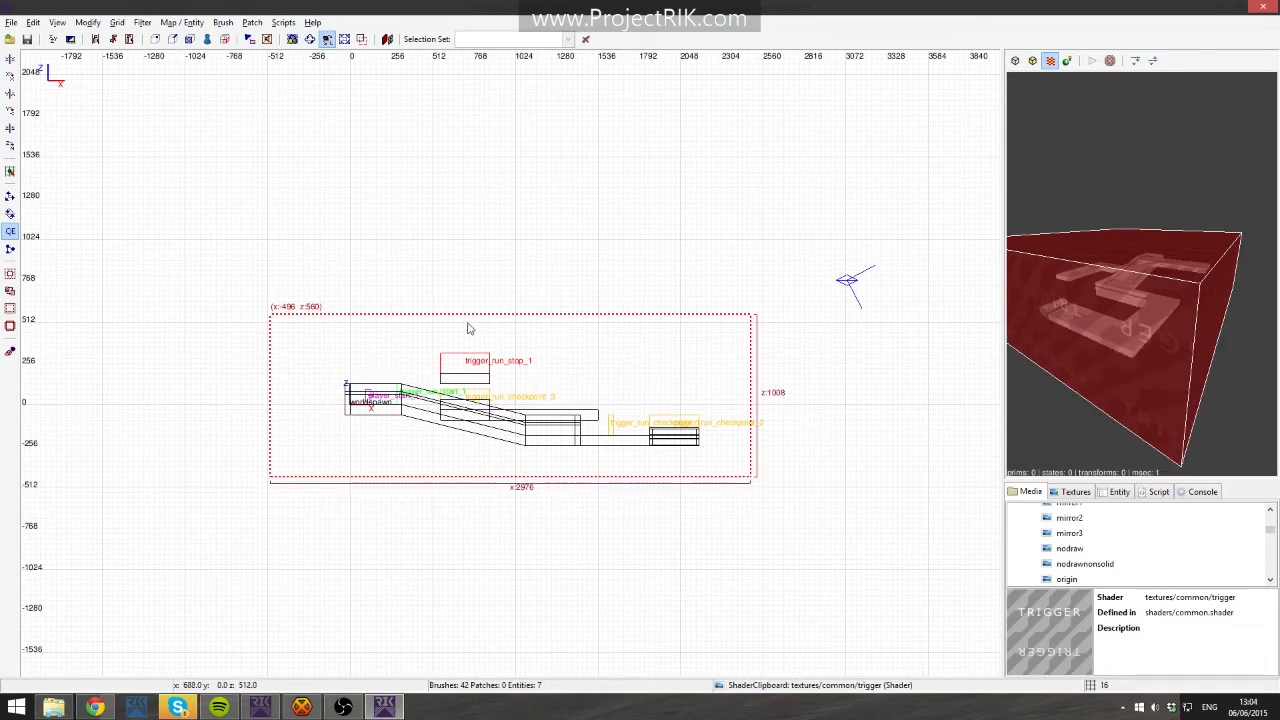
left_click_drag(606, 523, 606, 511)
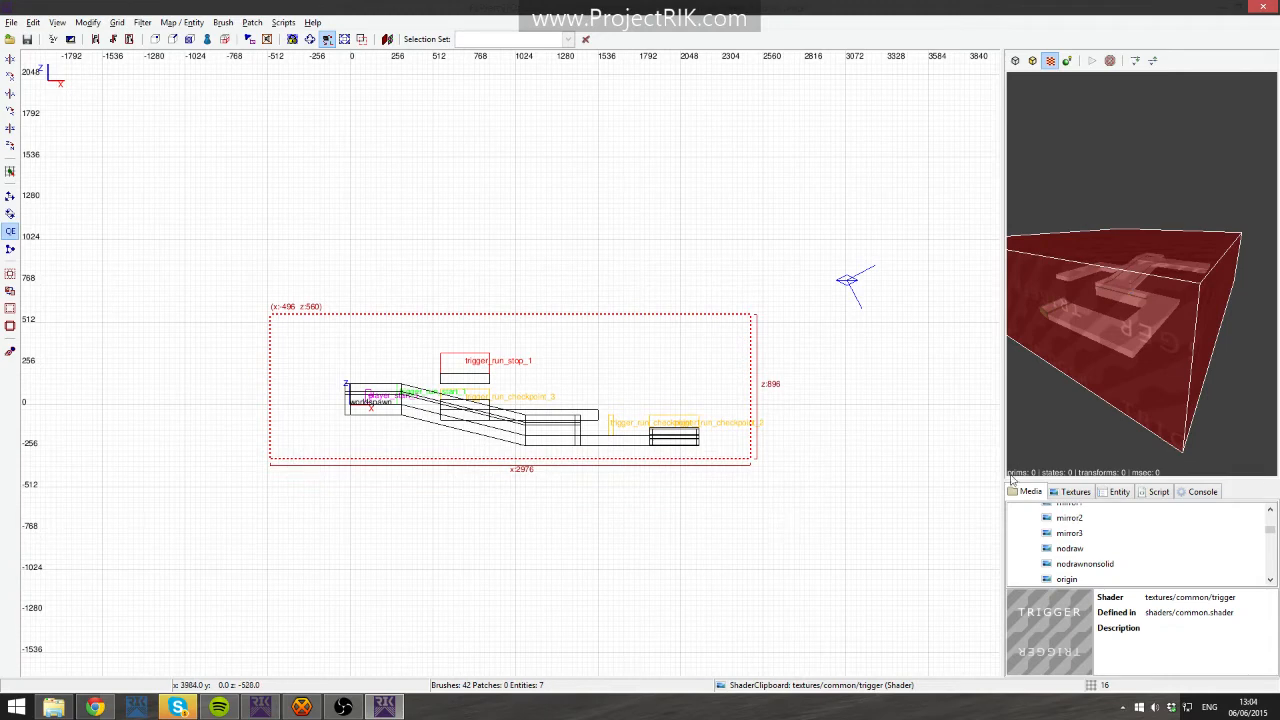
- Apply the common caulk texture to the enclosing brush
left_click(1084, 493)
scroll(1064, 533, "up", 1)
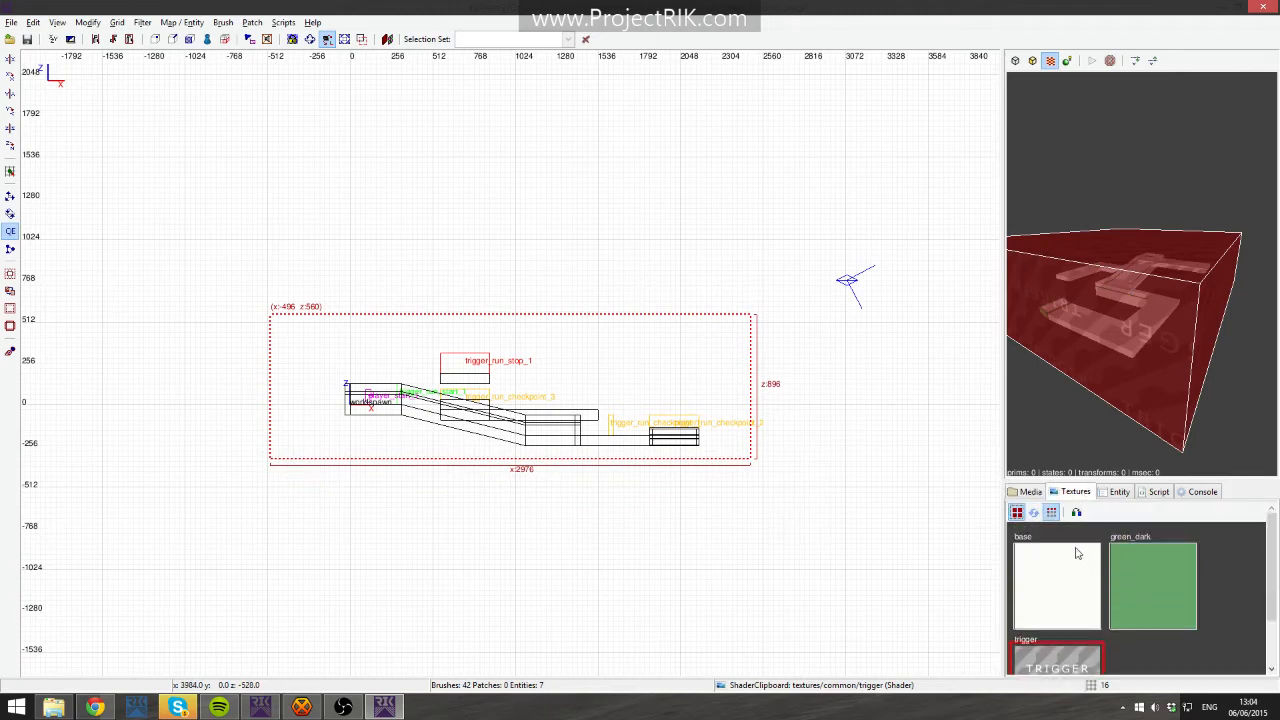
left_click(1030, 492)
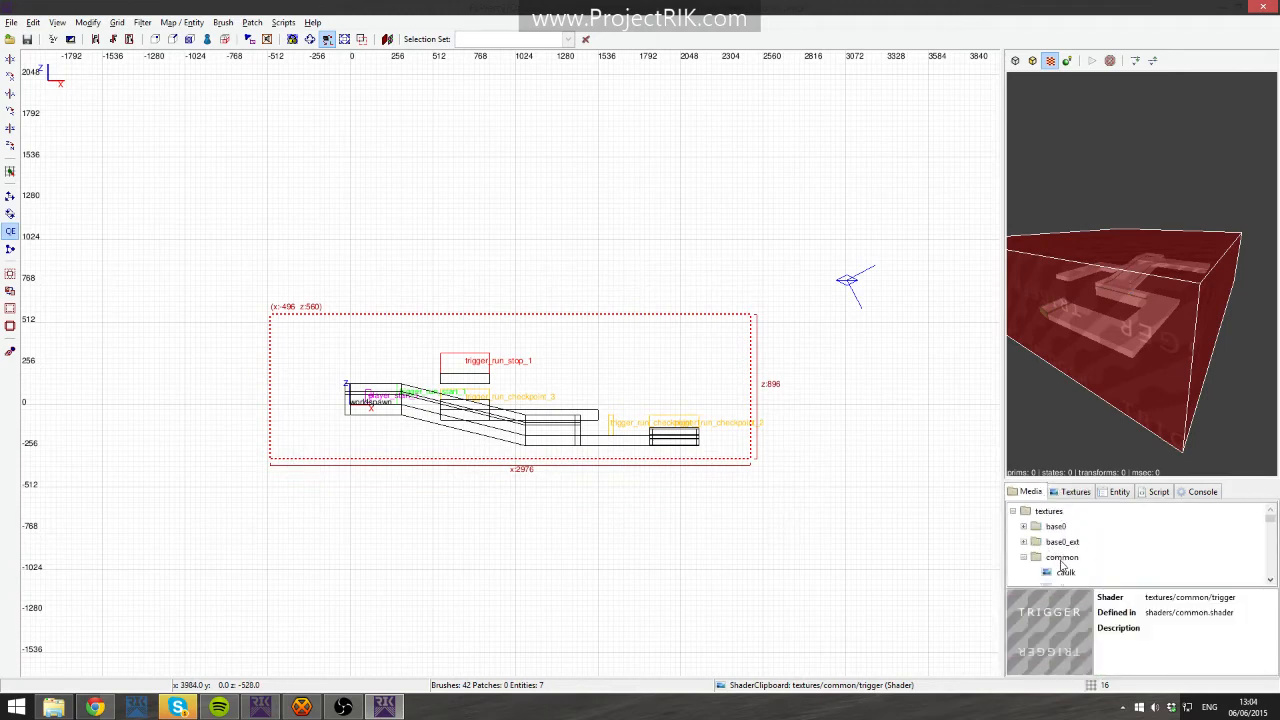
left_click(1066, 557)
right_click(1069, 566)
left_click(1108, 582)
left_click(1078, 492)
- Turn the enclosing brush into a hollow room with Make Room in the top view
right_click(1173, 418)
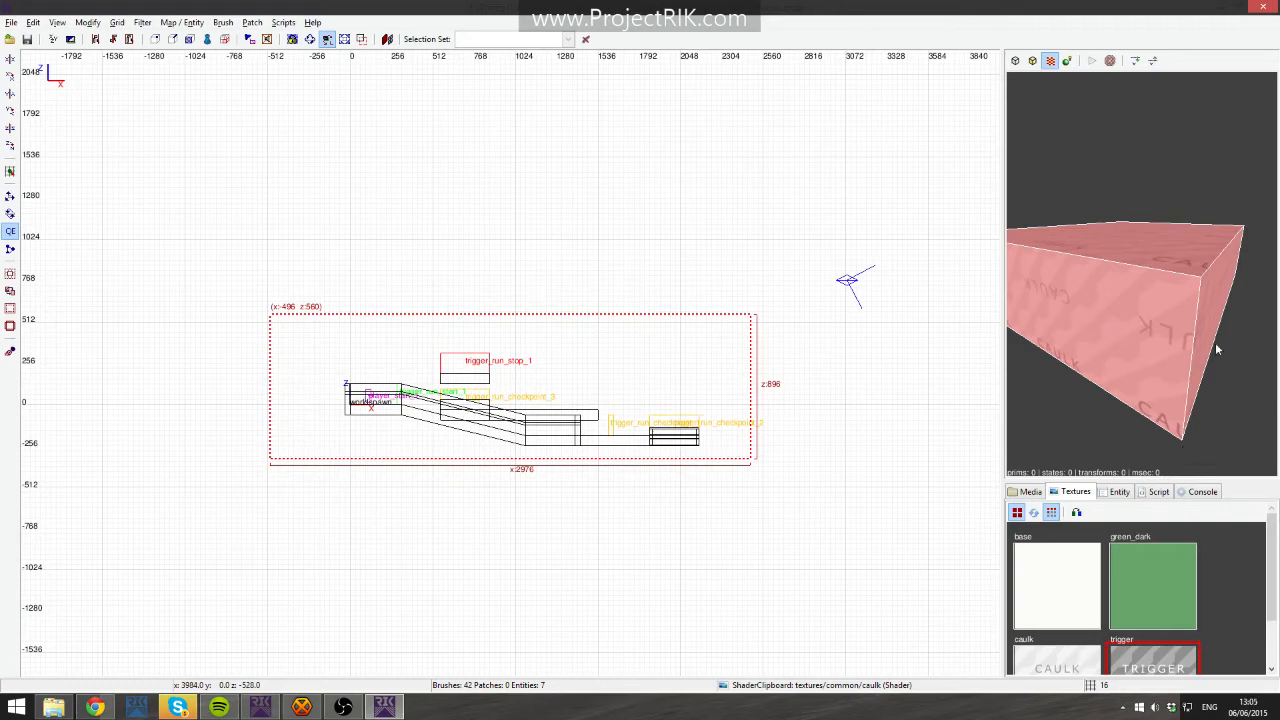
right_click(1189, 343)
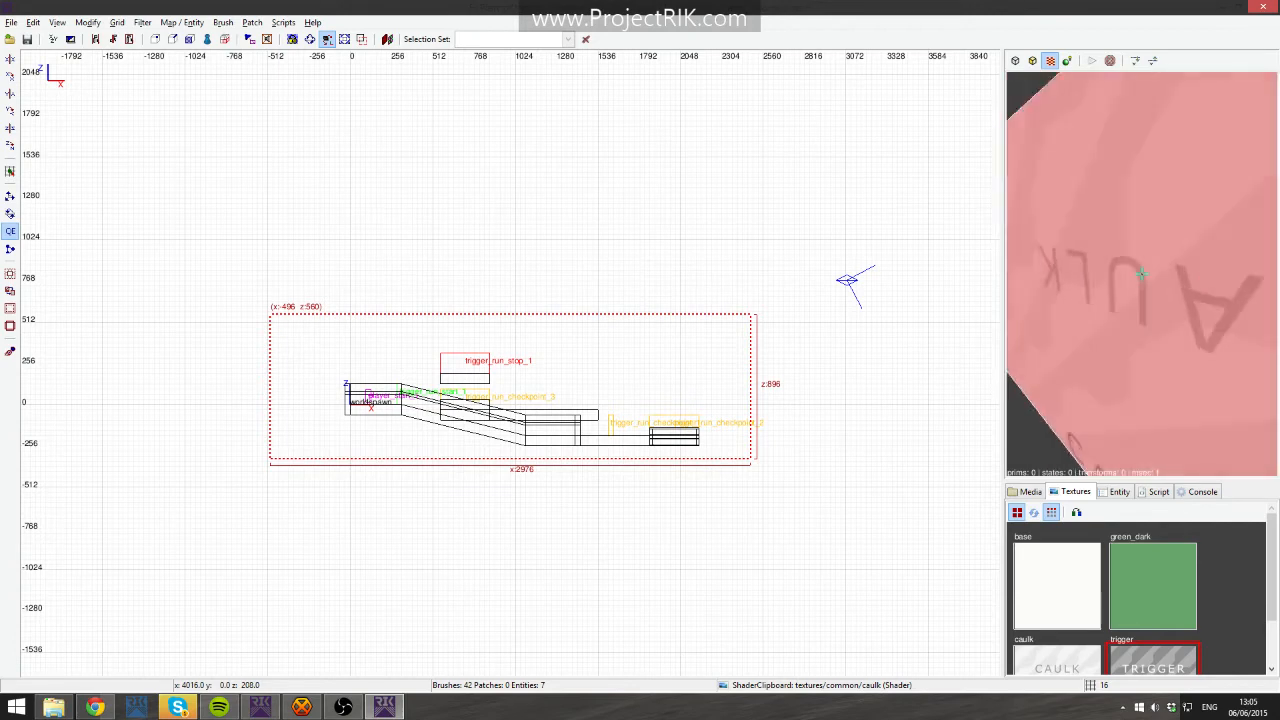
right_click(1190, 344)
key("ctrl+Tab")
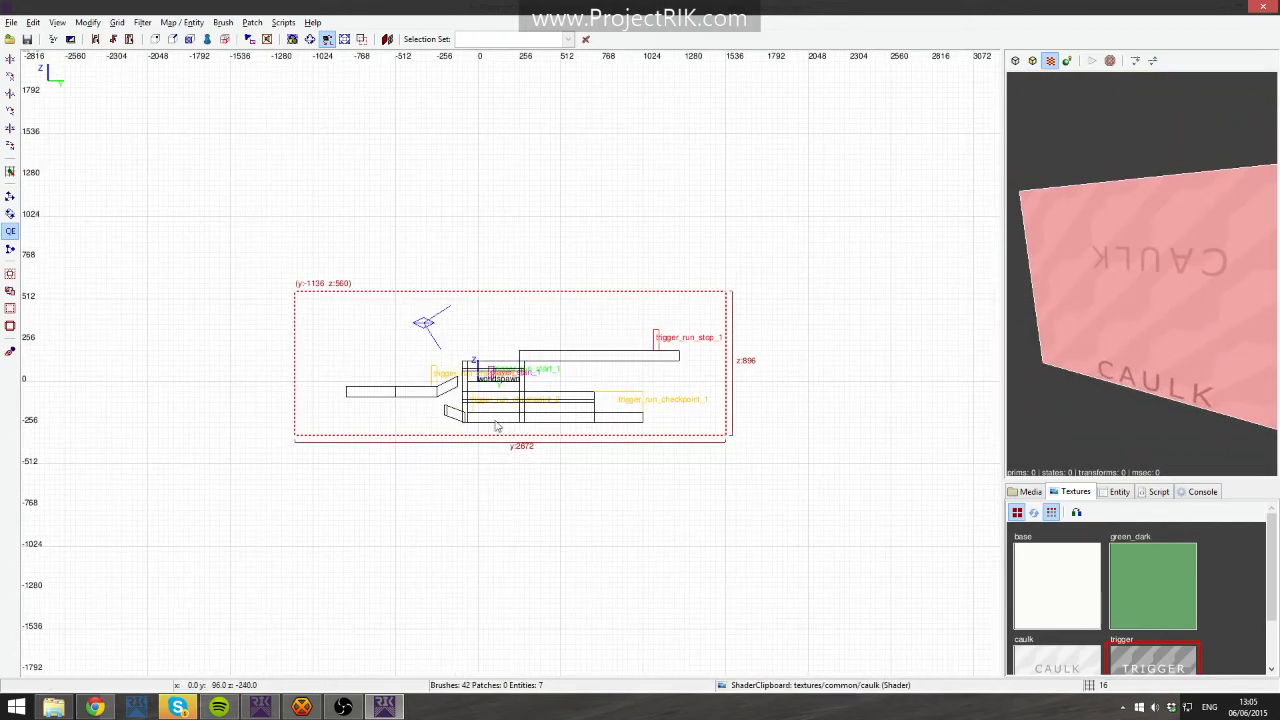
key("ctrl+Tab")
key("ctrl+Tab")
key("ctrl+Tab")
key("ctrl+Tab")
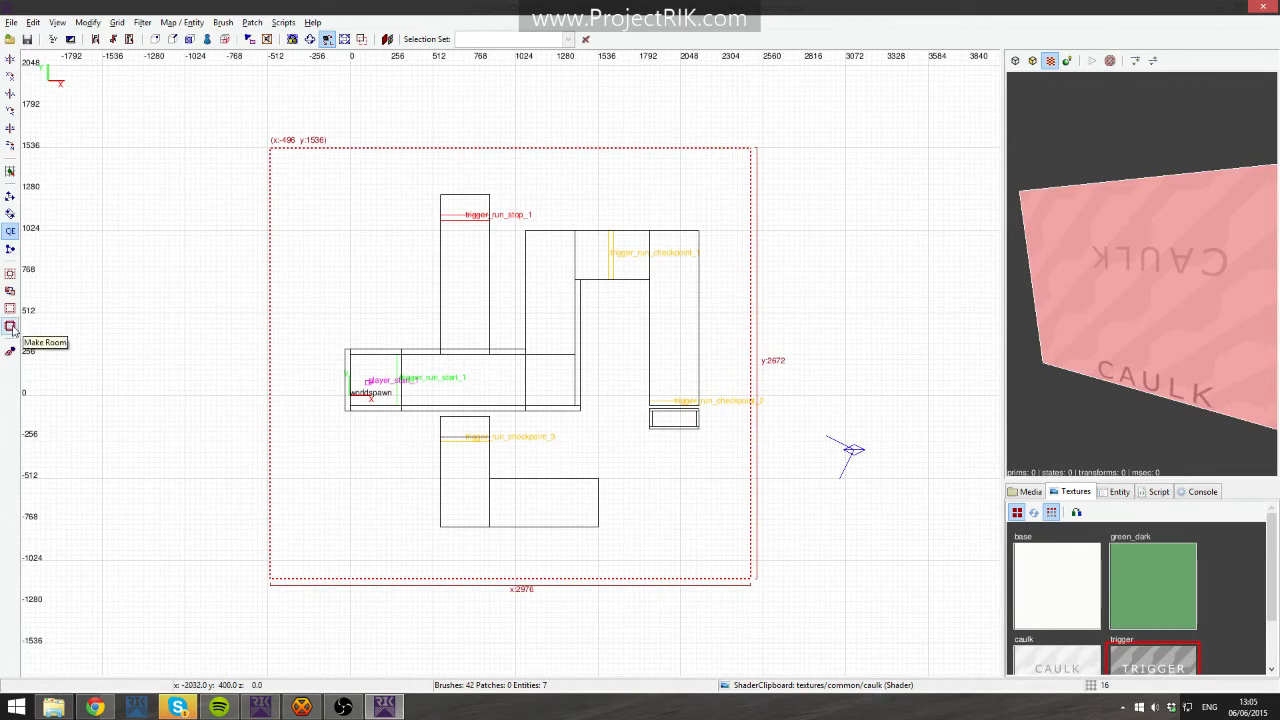
left_click(10, 327)
- Select the room's wall, floor and ceiling brushes in the camera view and apply the skyboxes skies texture to them
right_click(1082, 305)
key("Up")
key("Escape")
left_click(1142, 273, "shift")
key("Escape")
left_click(1142, 273, "shift")
key("Escape")
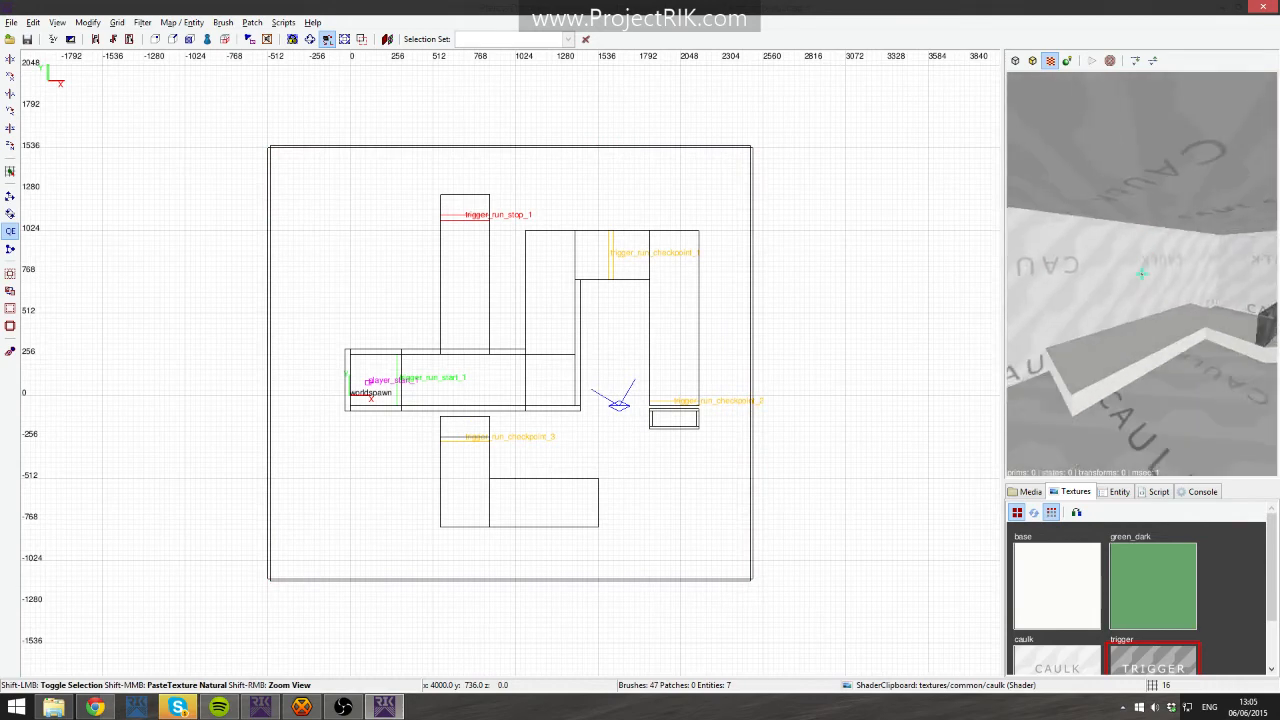
left_click(1141, 273, "shift")
key("Escape")
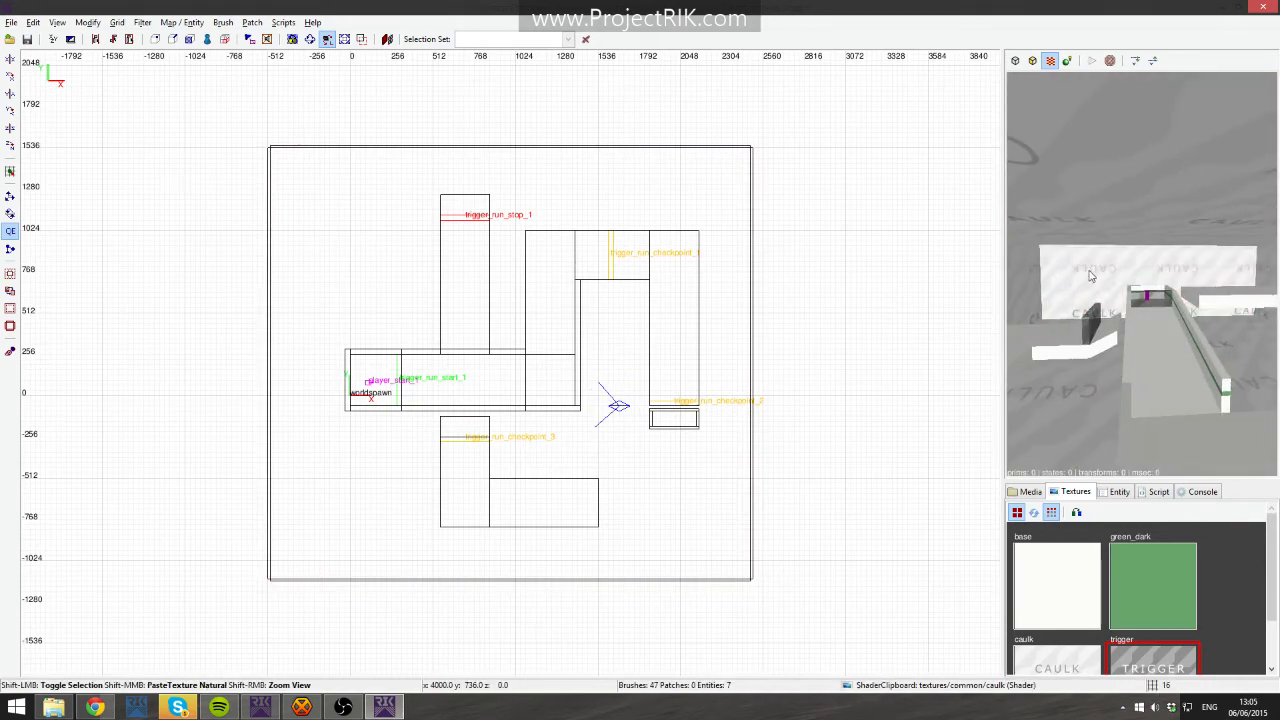
left_click(1141, 273, "ctrl+shift")
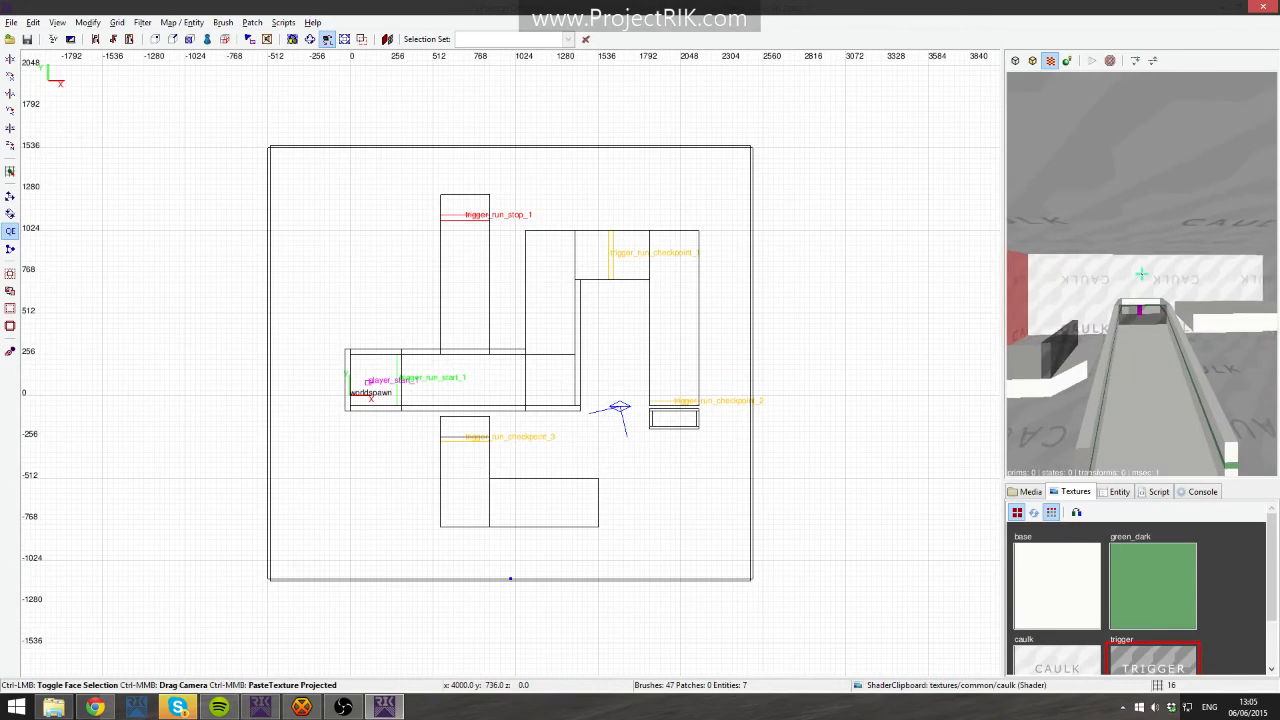
left_click(1141, 273, "ctrl")
left_click(1141, 273, "ctrl")
left_click(1141, 273, "ctrl+shift")
left_click(1141, 273, "ctrl+shift")
left_click(1141, 273, "ctrl+shift")
right_click(1141, 273)
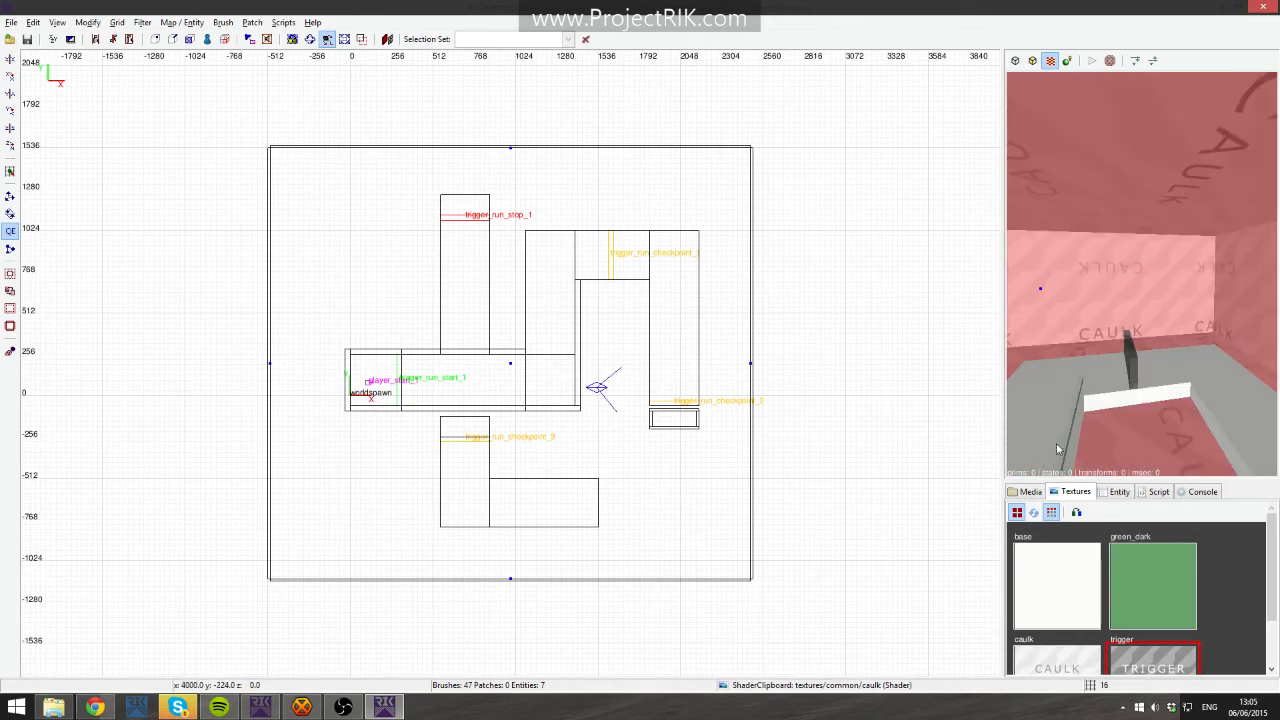
left_click(1031, 492)
scroll(1075, 545, "up", 1)
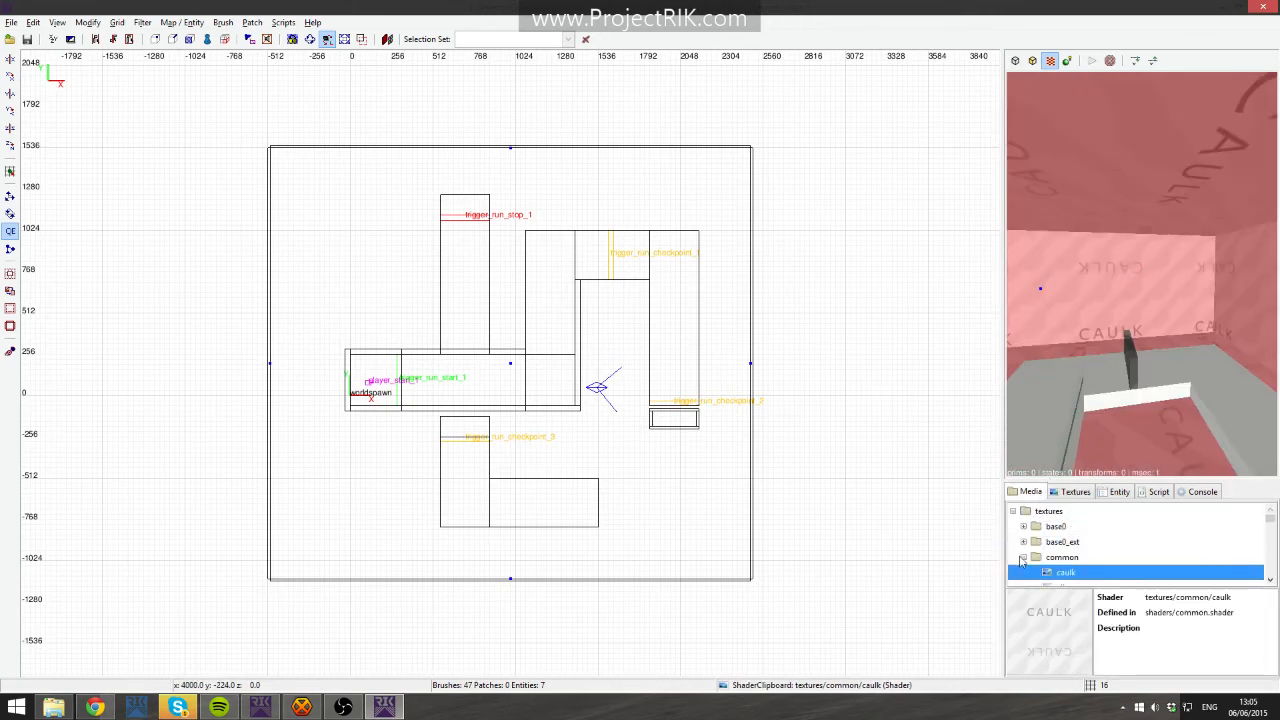
left_click(1024, 558)
scroll(1027, 560, "down", 5)
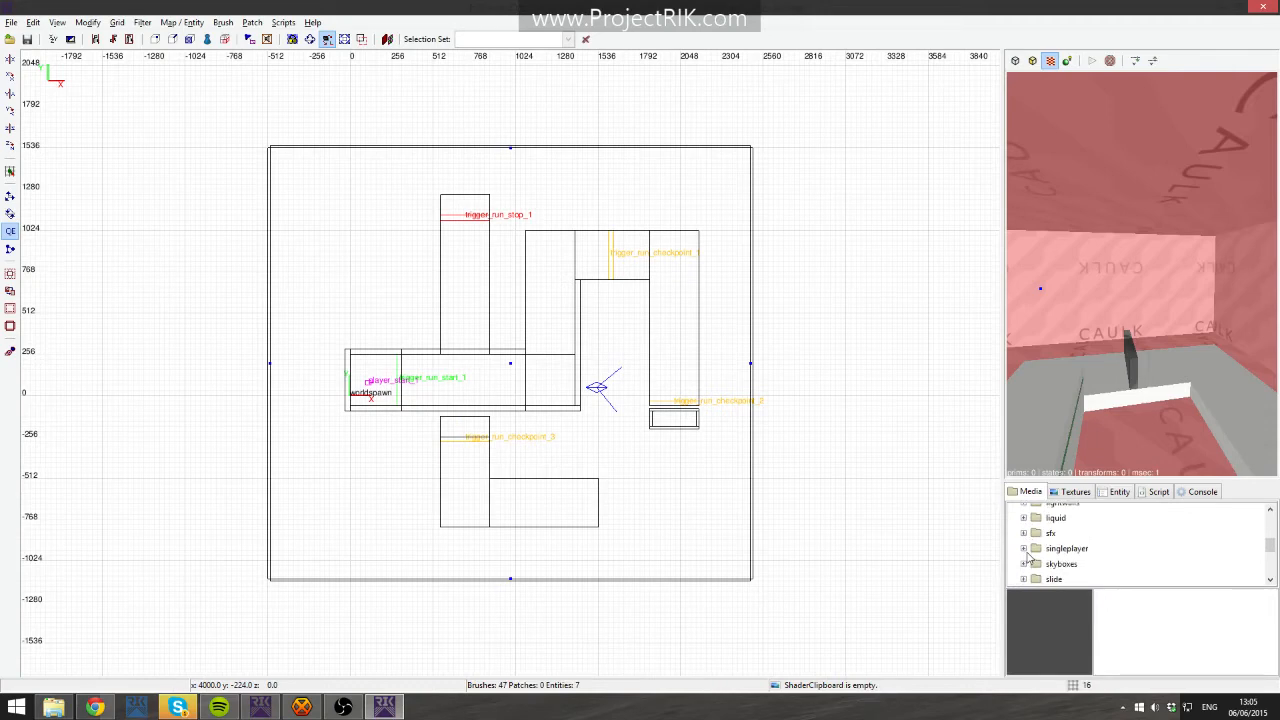
scroll(1078, 558, "down", 2)
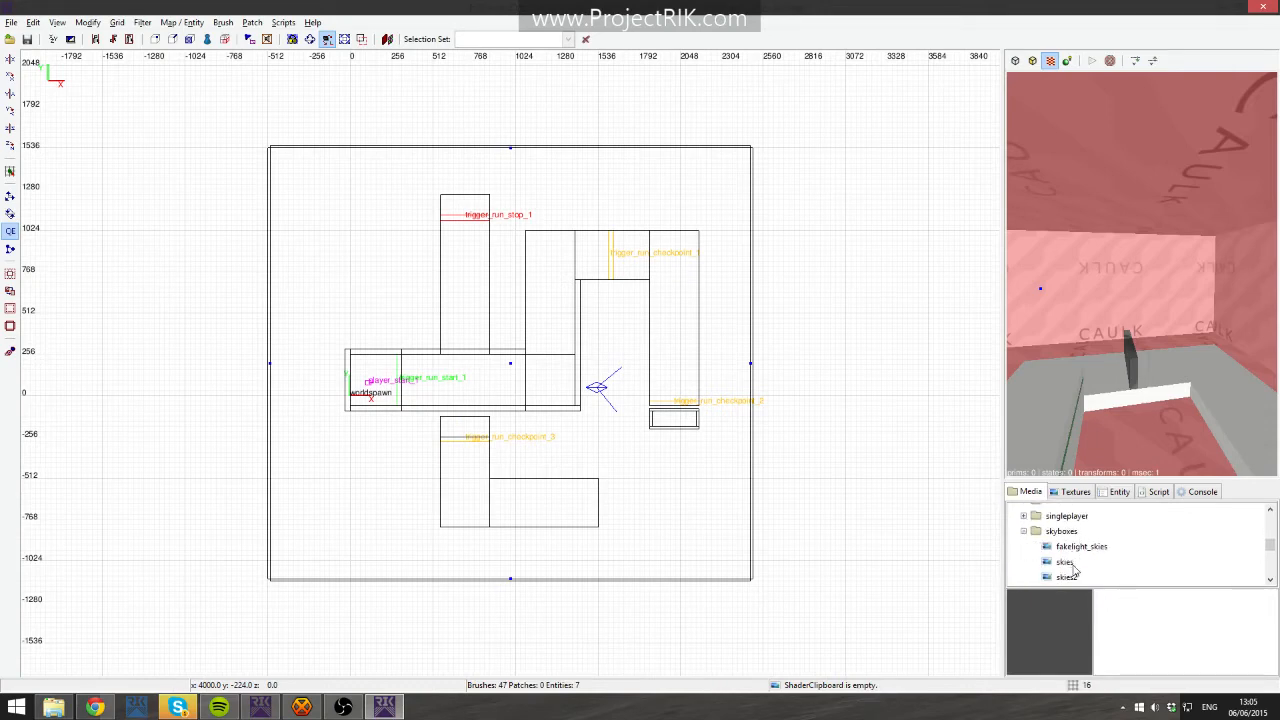
left_click(1064, 546)
right_click(1064, 553)
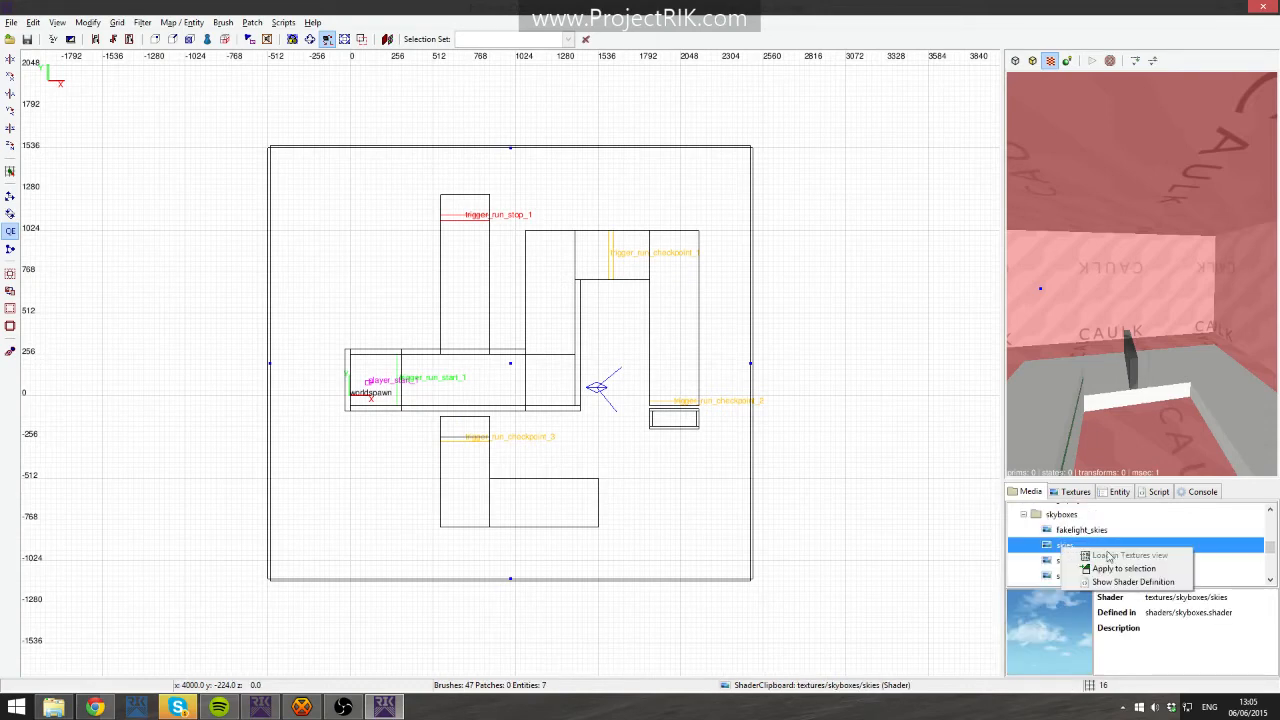
left_click(1110, 566)
key("Escape")
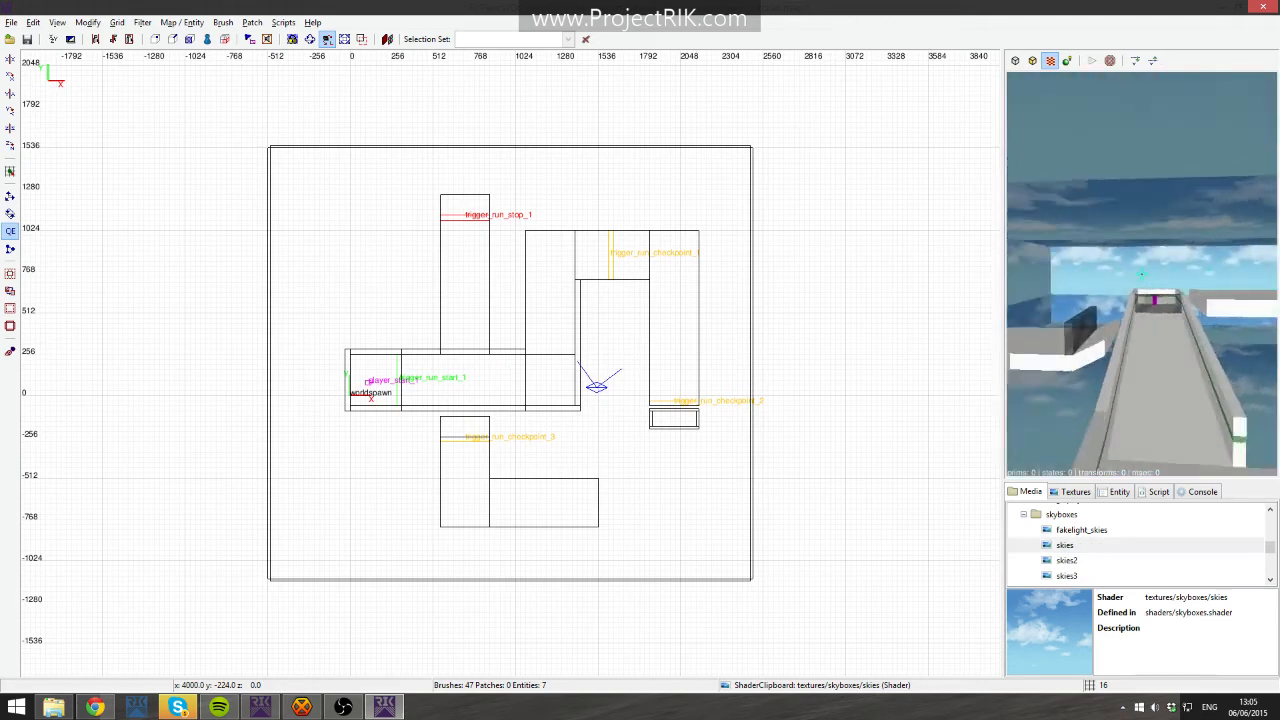
- Look around the camera view to inspect the sky-textured room surrounding the level
scroll(1142, 274, "down", 10)
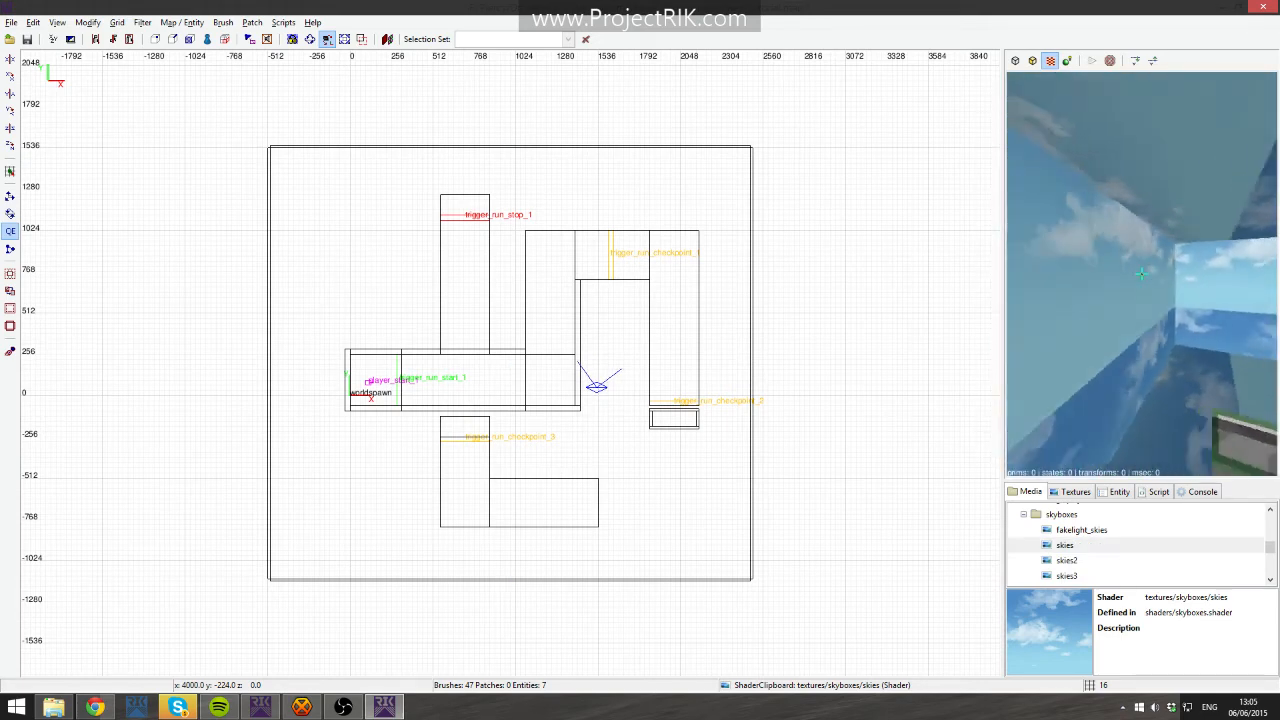
left_click(1142, 274, "shift")
left_click(1142, 274, "shift")
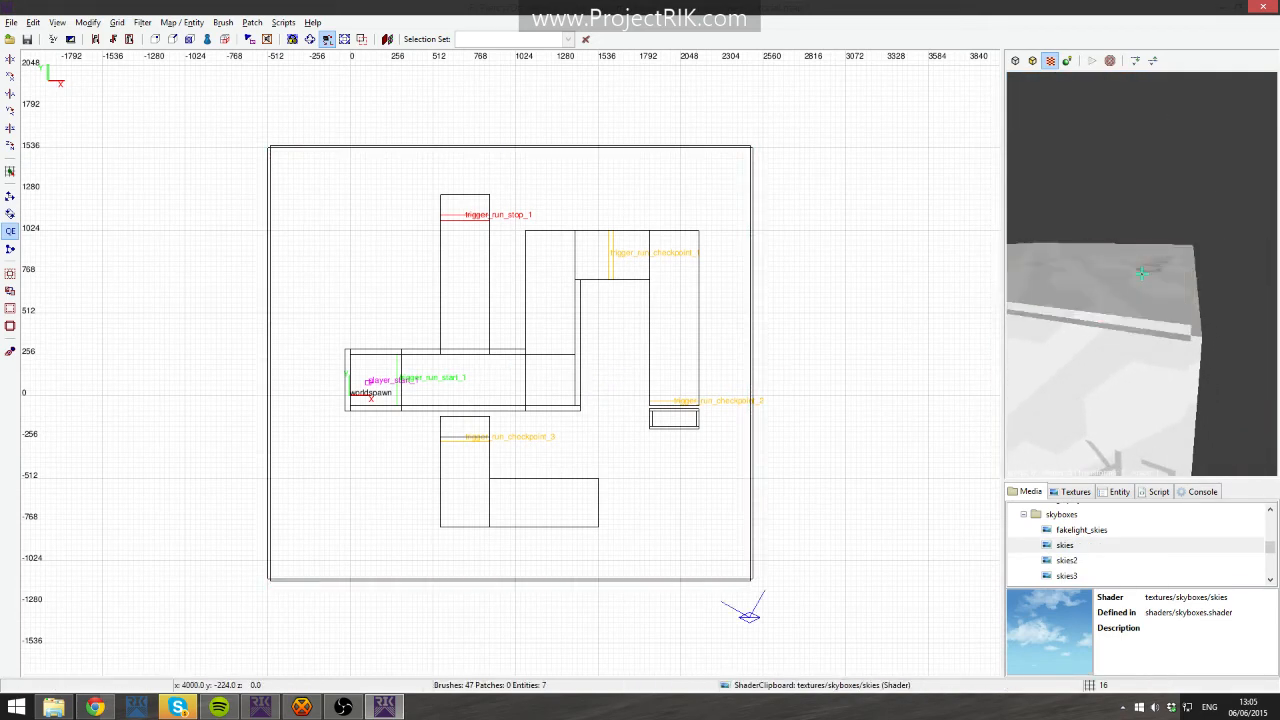
scroll(1142, 274, "up", 8)
left_click(1142, 274, "ctrl")
scroll(1142, 274, "up", 3)
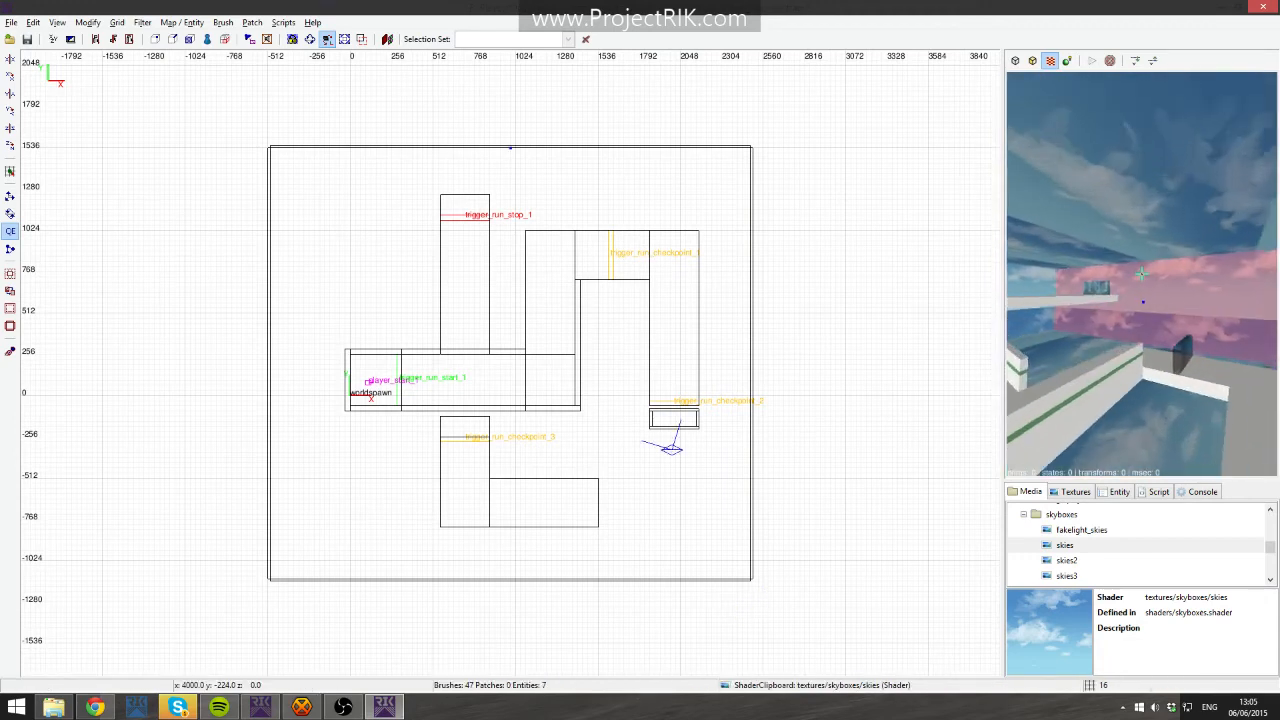
key("alt+Tab")
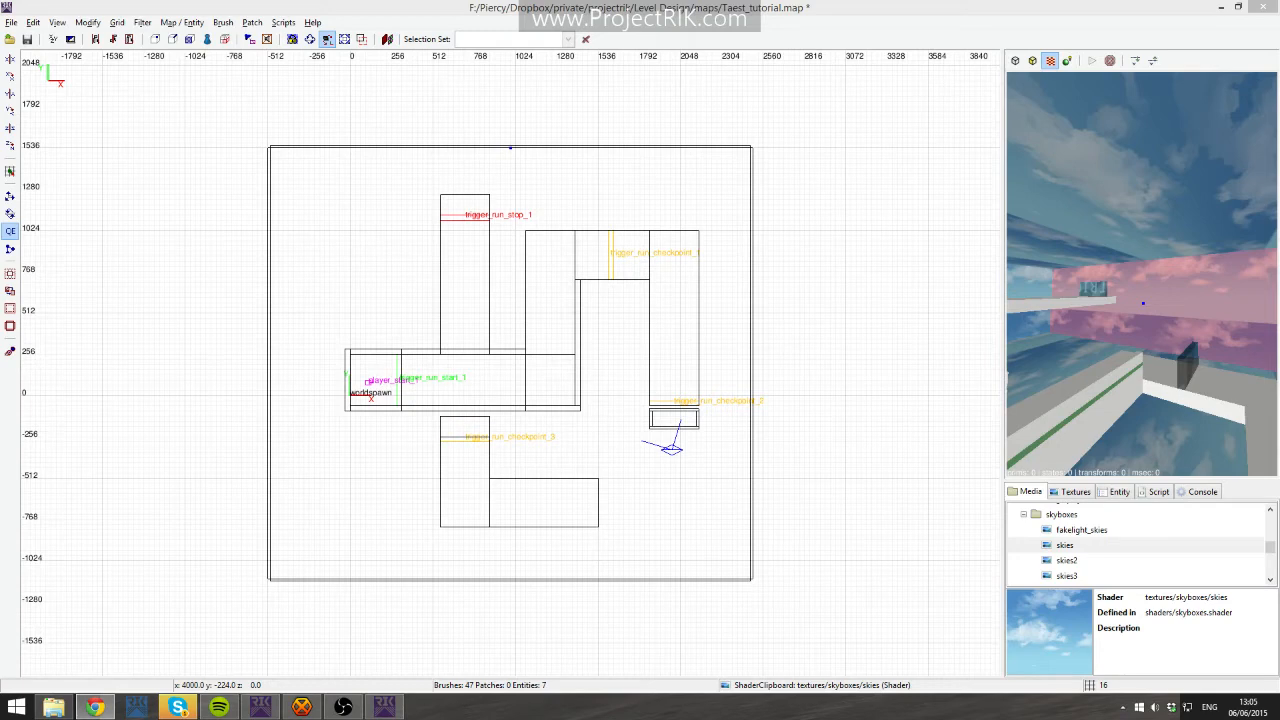
right_click(1232, 256)
scroll(1142, 274, "up", 3)
key("Escape")
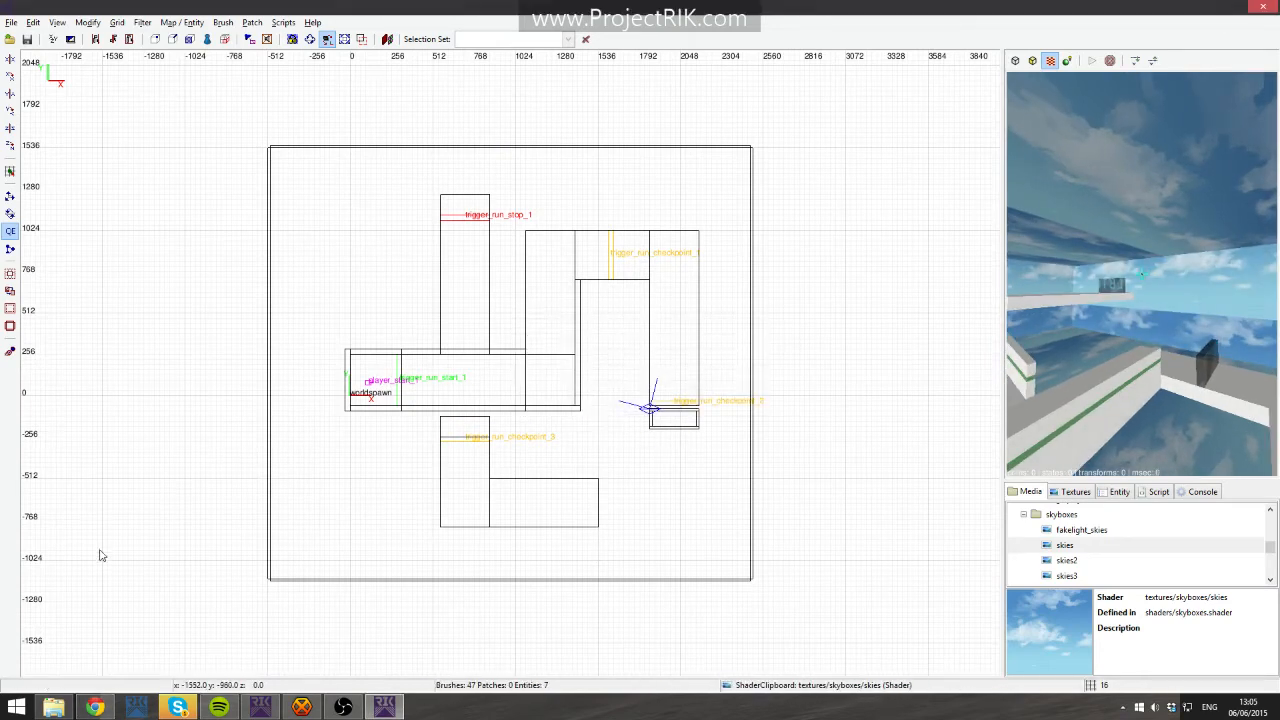
- Switch to the Level Design launcher, run a Normal compile of Taest_tutorial and play the map
left_click(276, 709)
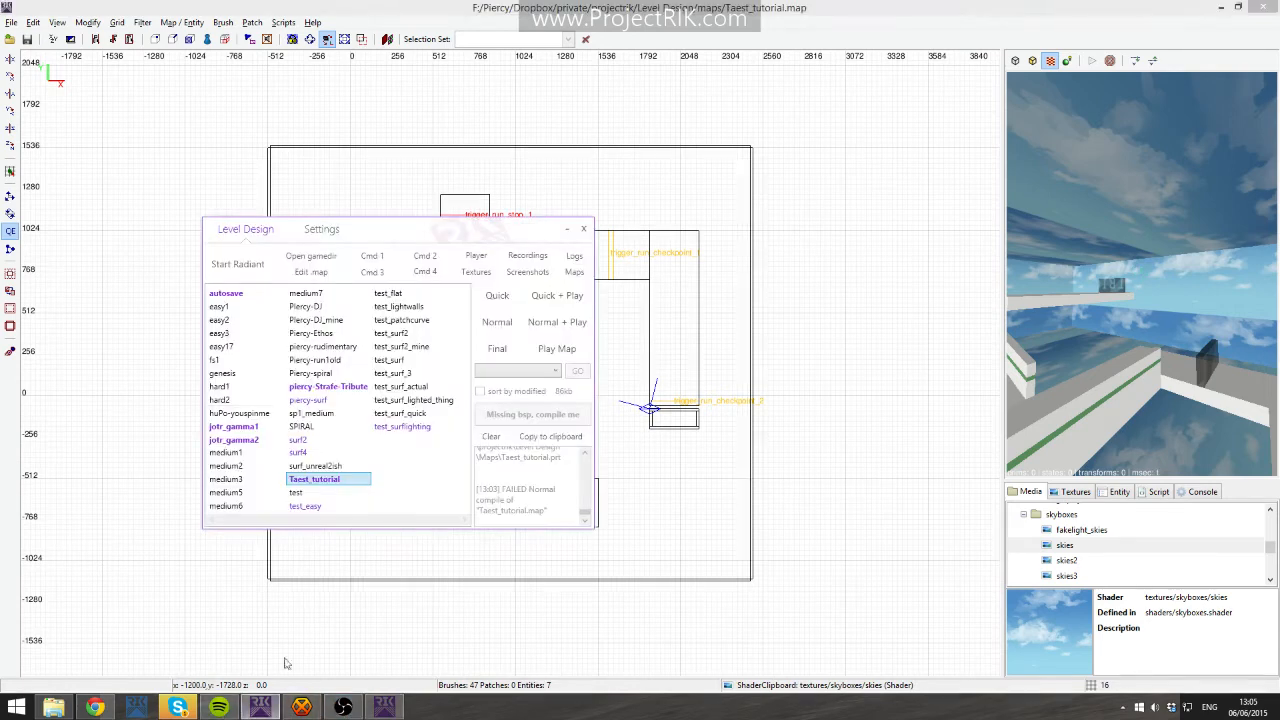
left_click(498, 322)
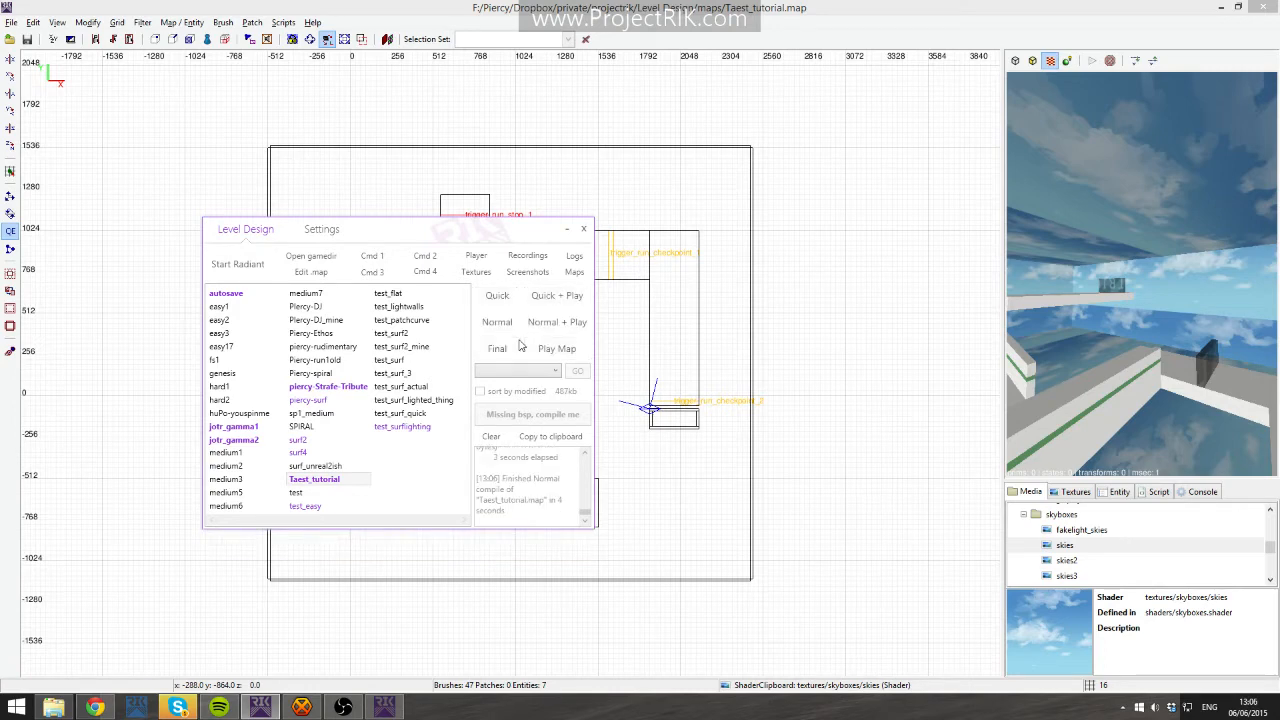
left_click(557, 352)
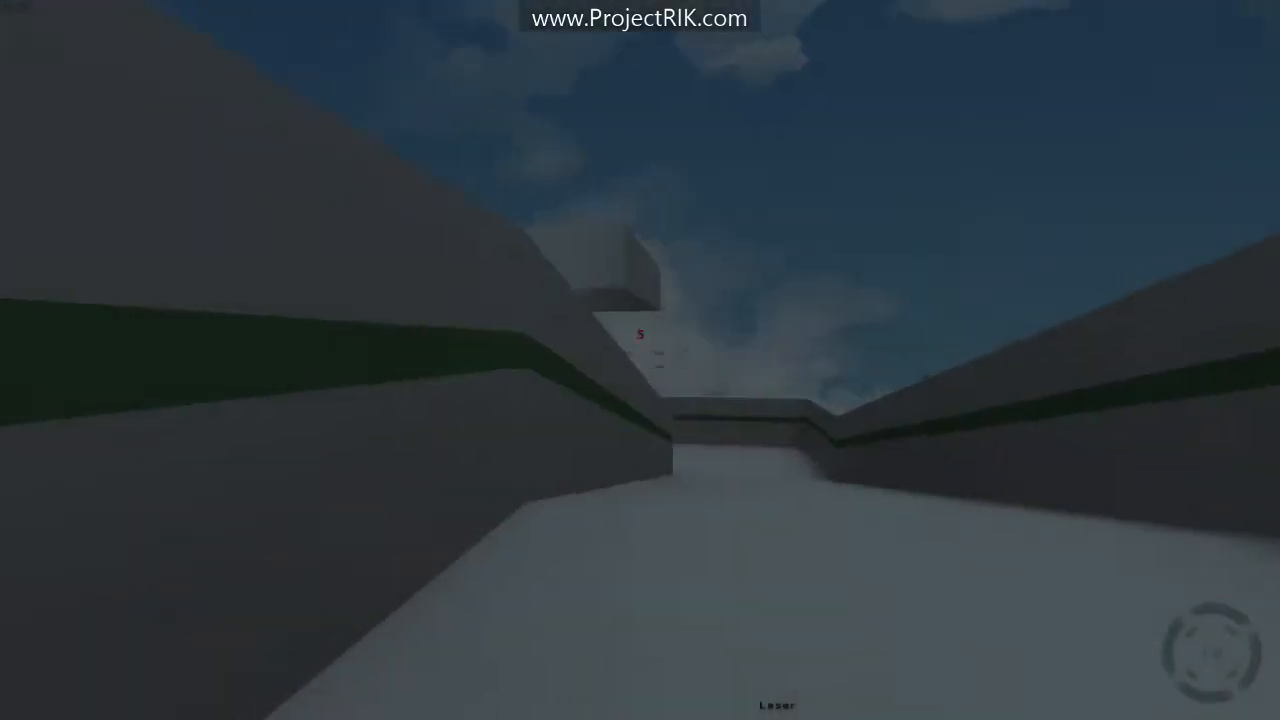
- Enter the game and run the timerun course from the start through the checkpoints
left_click(640, 360)
left_click(640, 360)
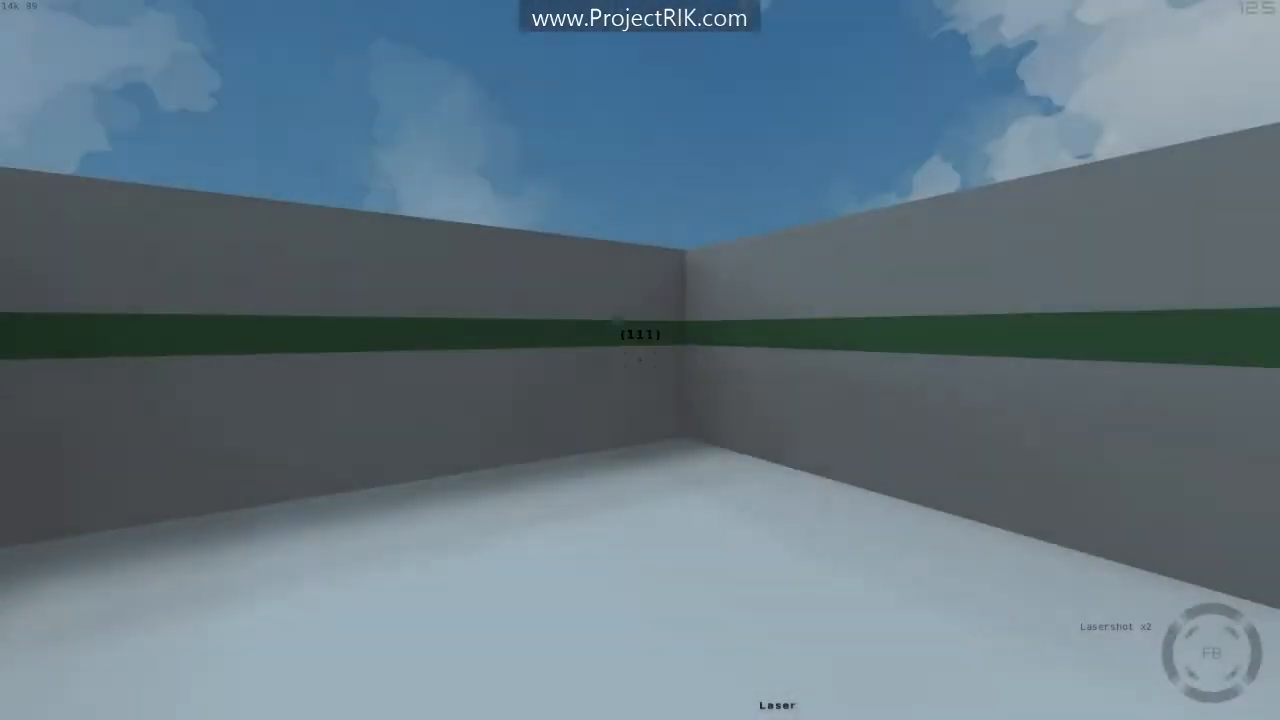
key("w")
key("a")
key("space")
key("space")
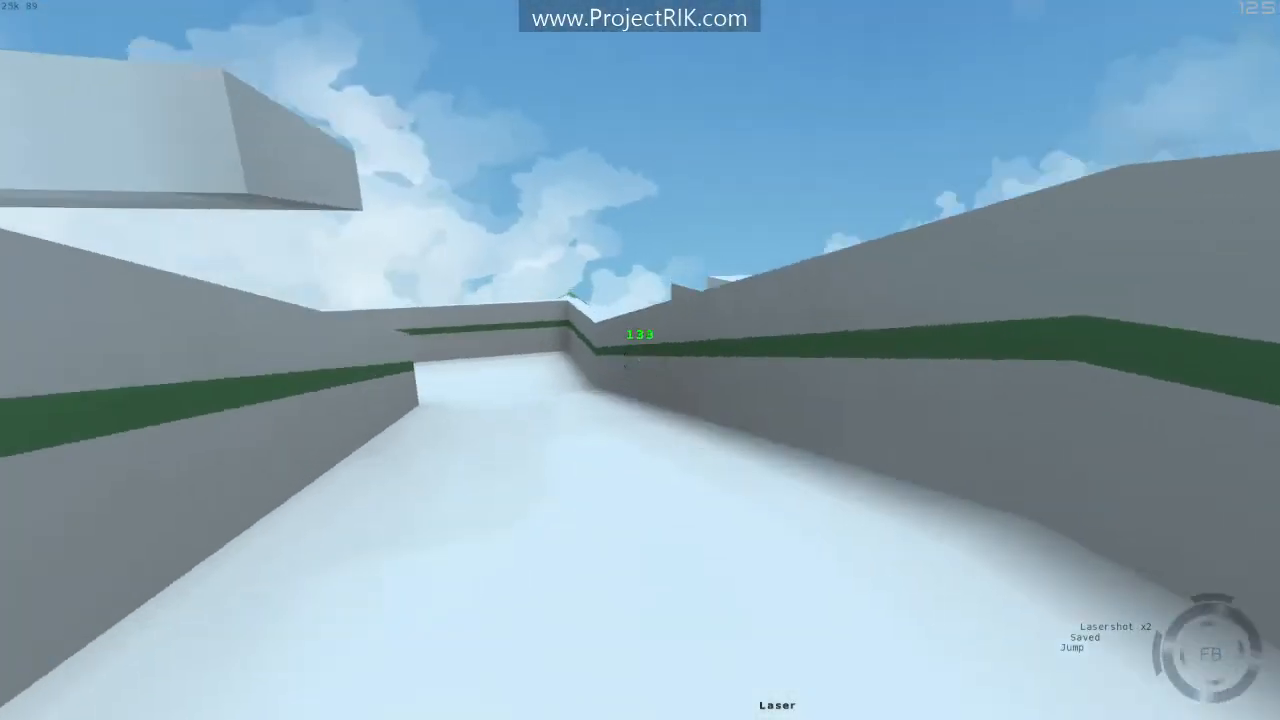
key("space")
key("space")
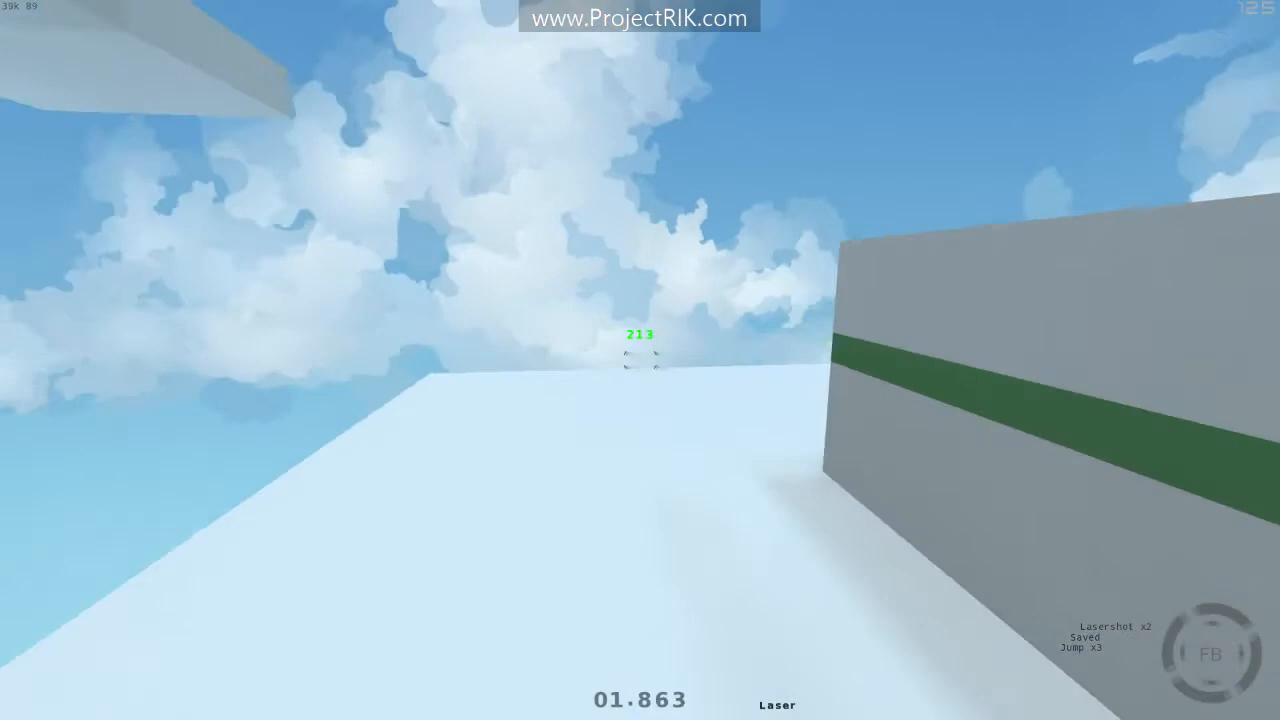
key("d")
key("space")
key("space")
key("space")
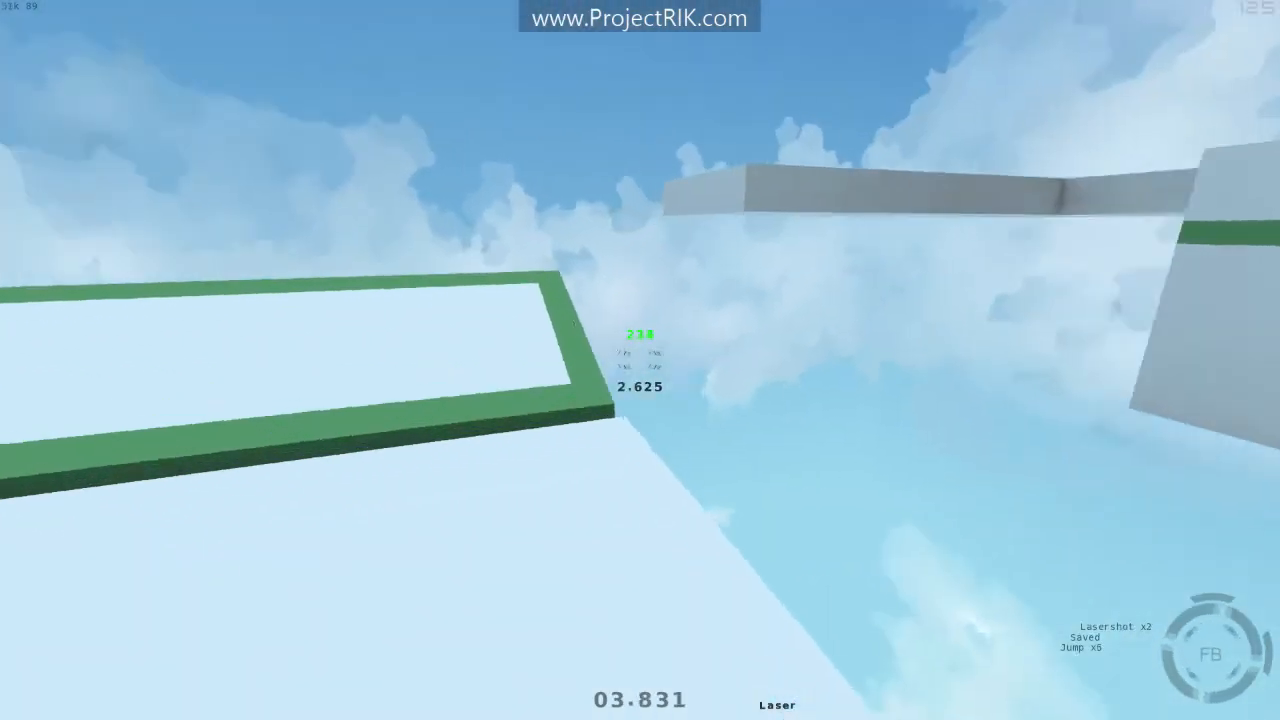
- Restart the run and play through the course again to the finish
key("r")
key("space")
key("space")
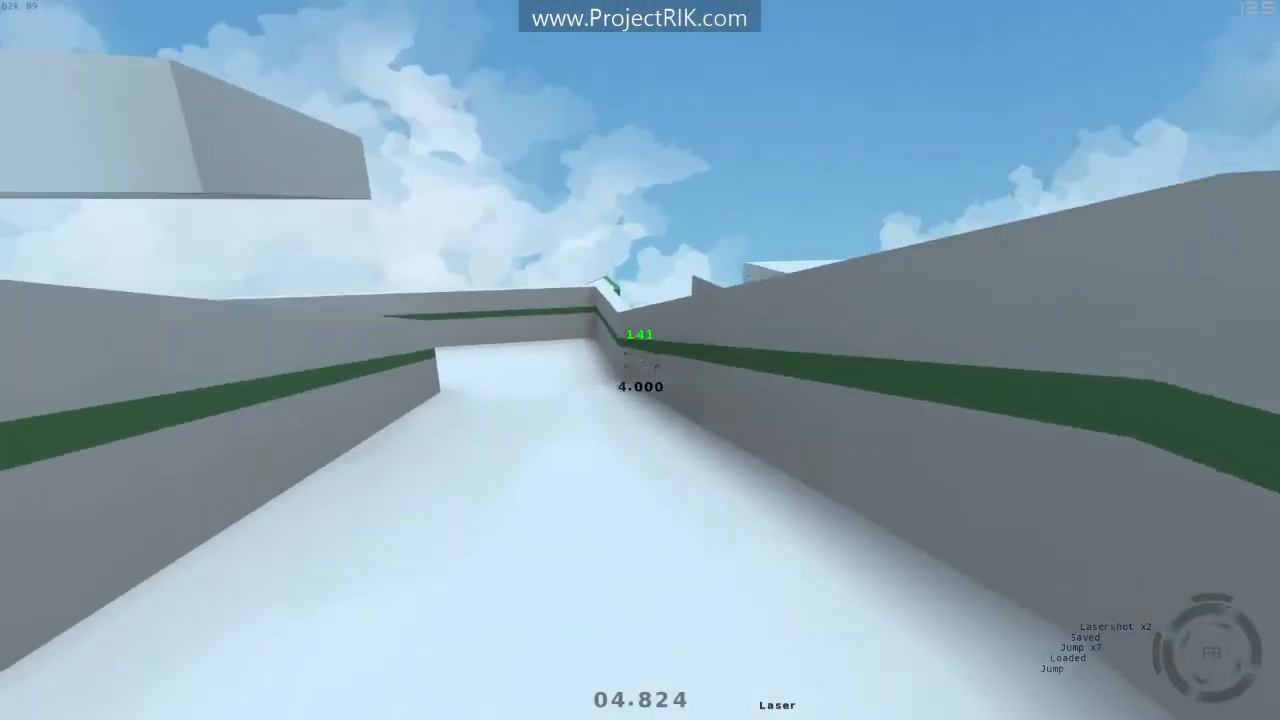
key("space")
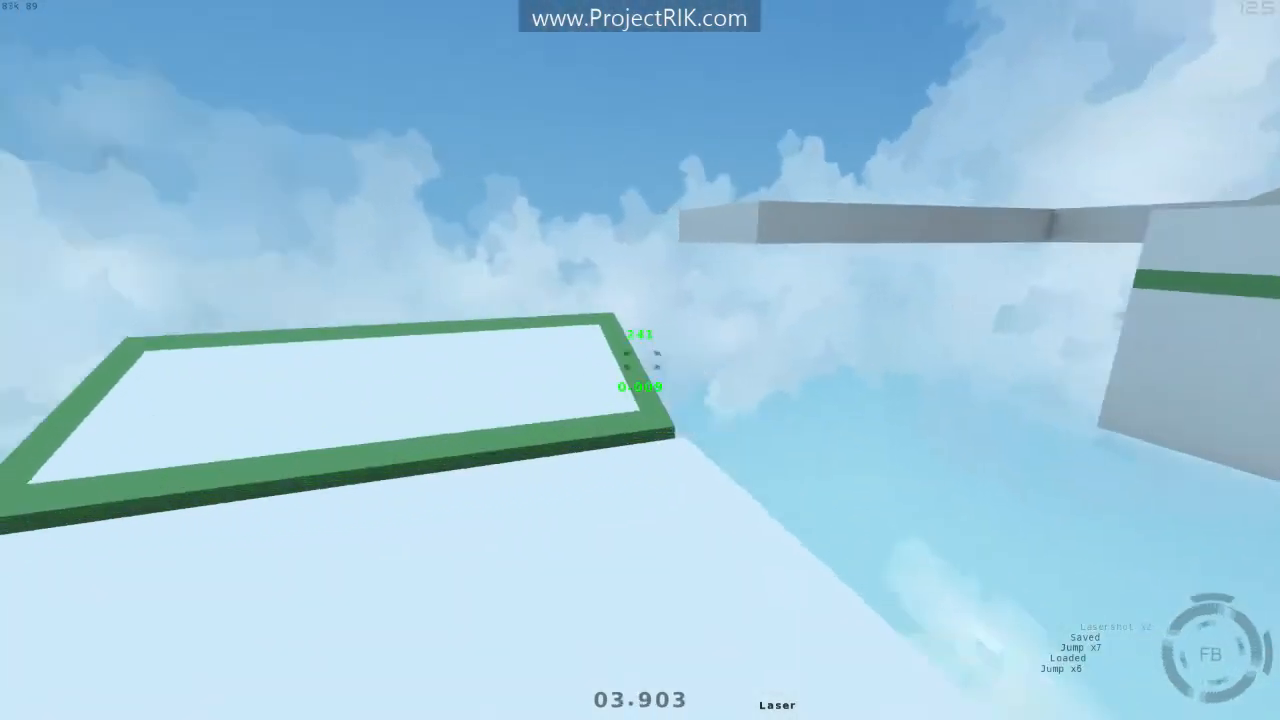
key("space")
key("space")
key("space")
key("space")
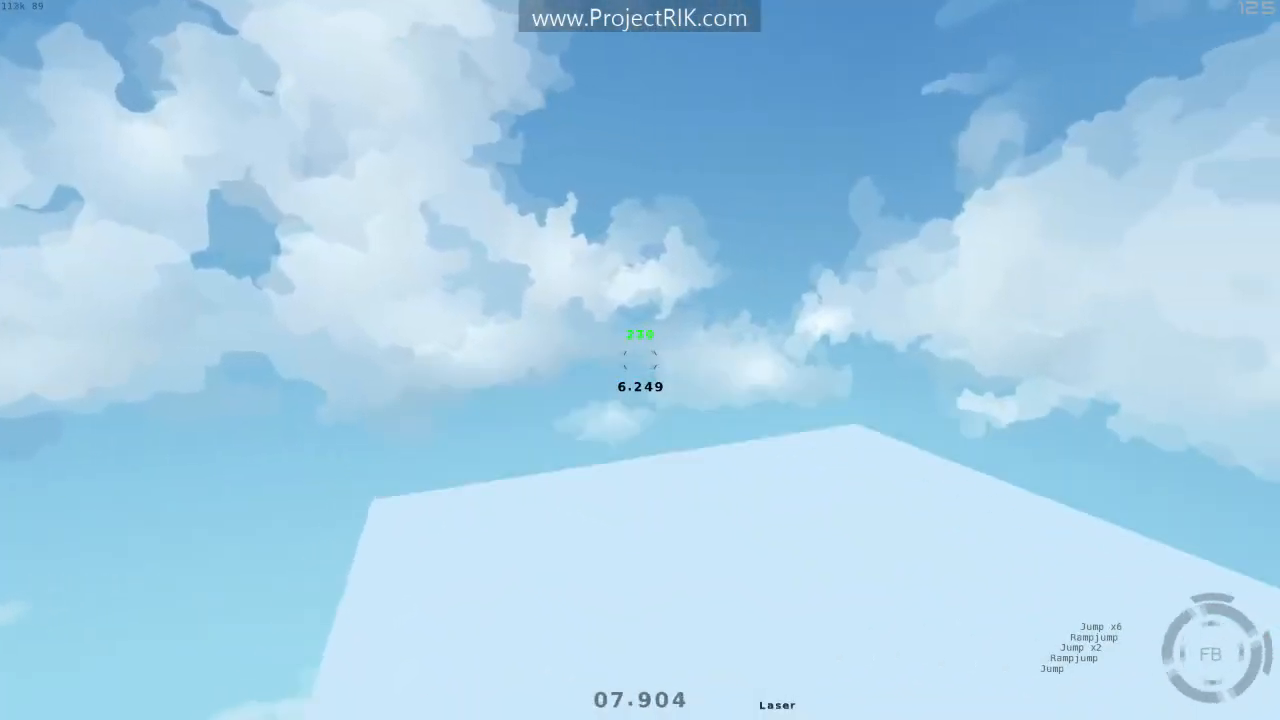
key("r")
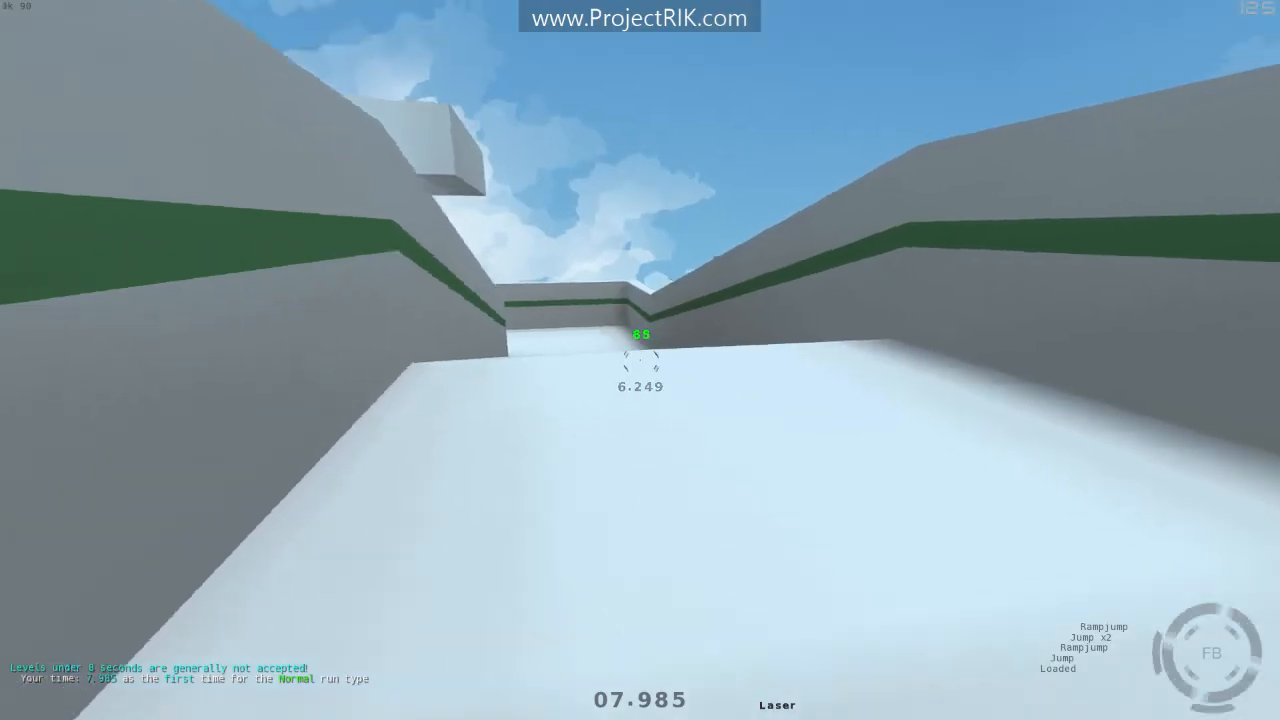
- Keep jumping around the course to test it, then restart the run once more
key("space")
key("space")
key("space")
key("space")
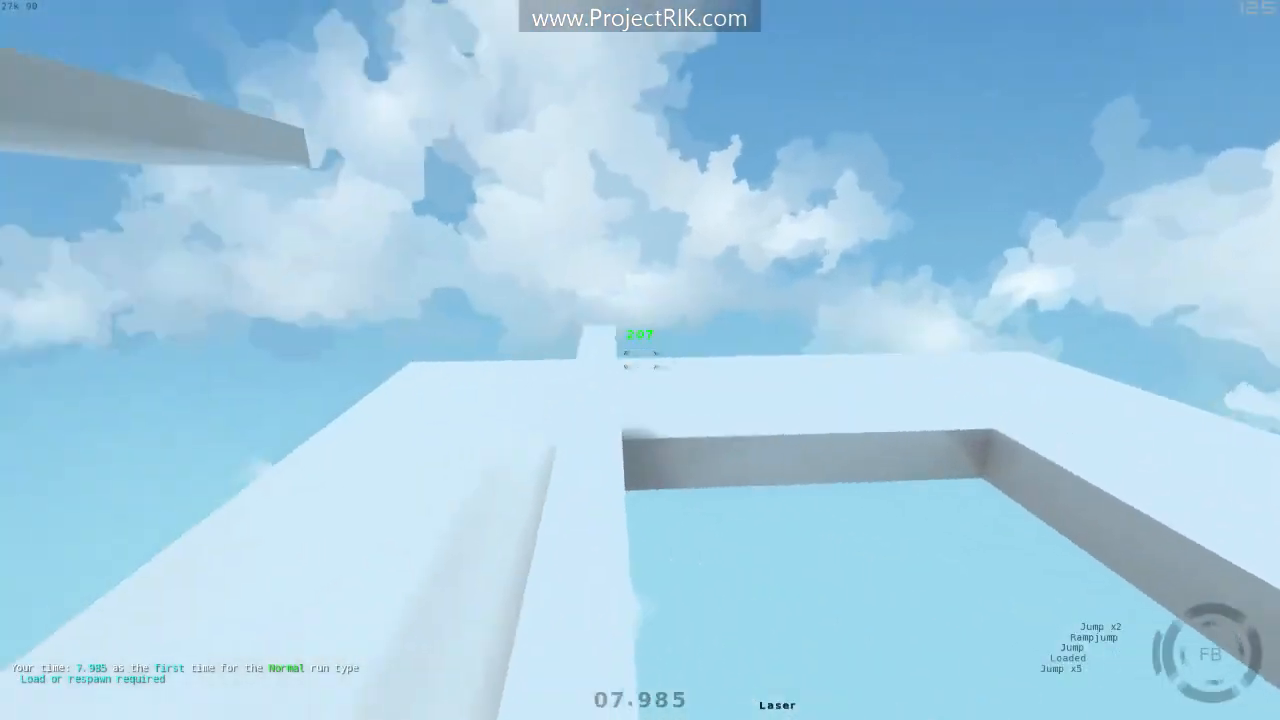
key("space")
key("space")
key("space")
key("space")
key("space")
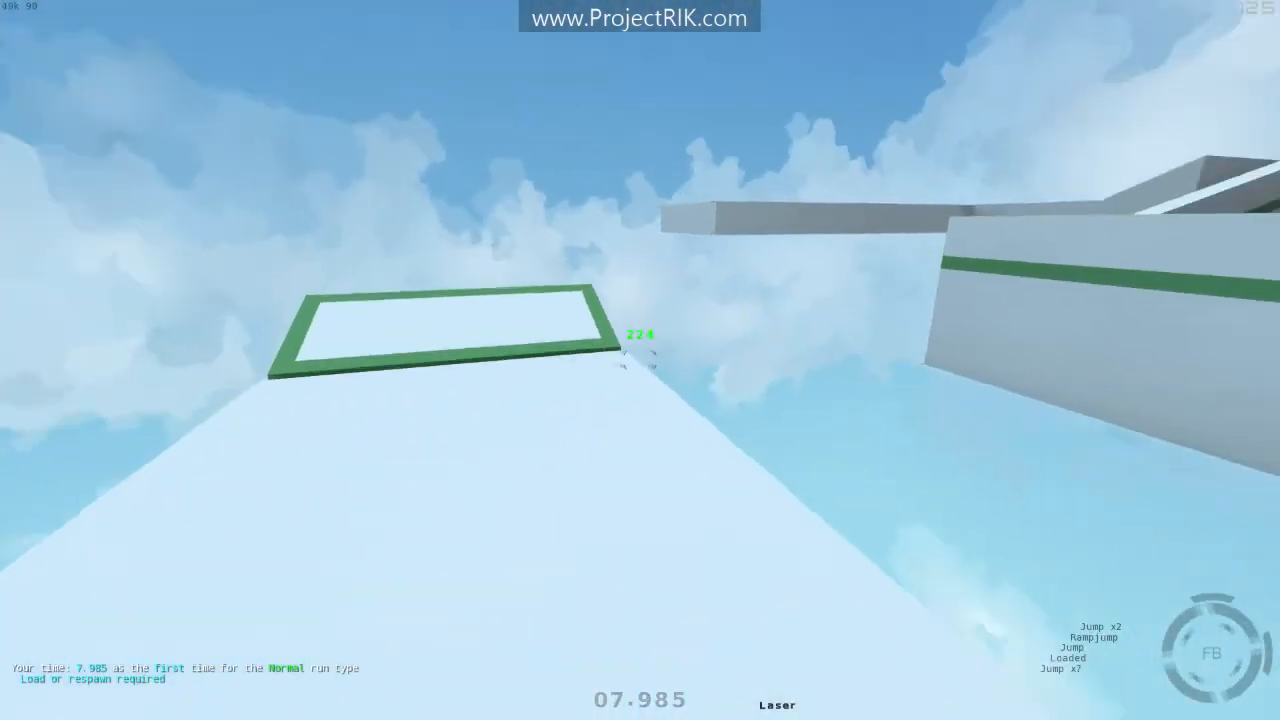
key("space")
key("space")
key("space")
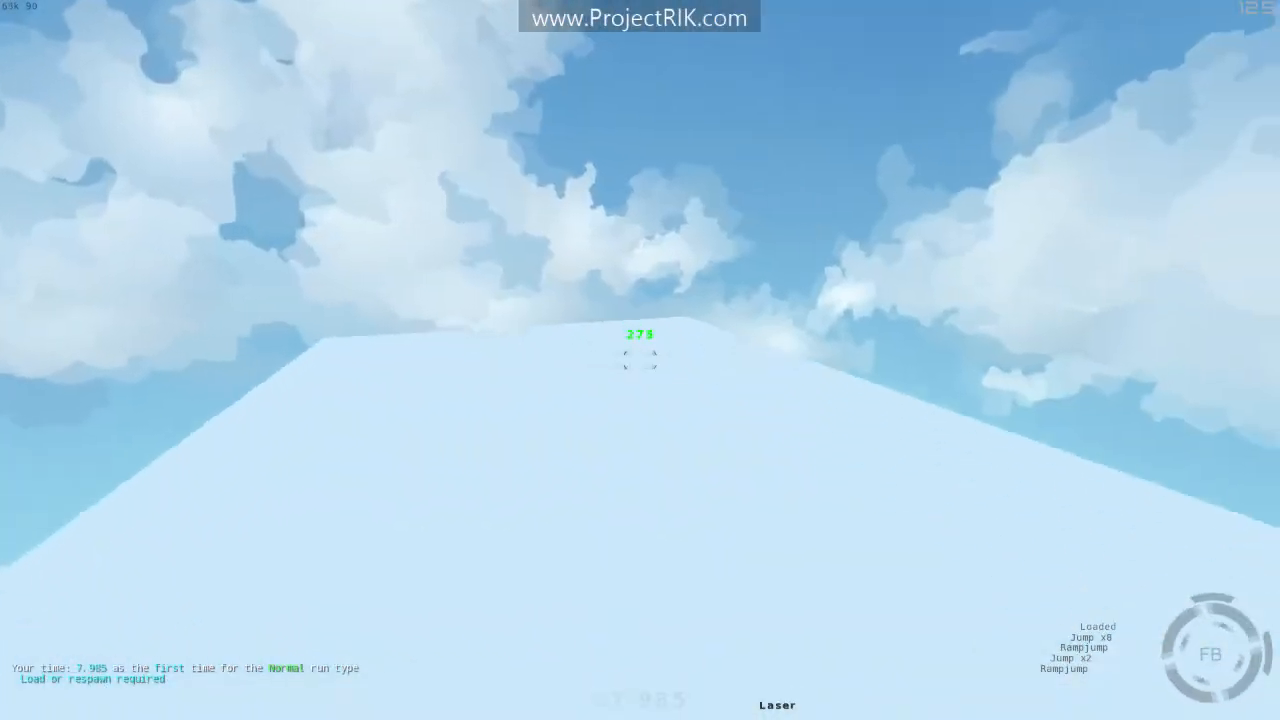
key("space")
key("r")
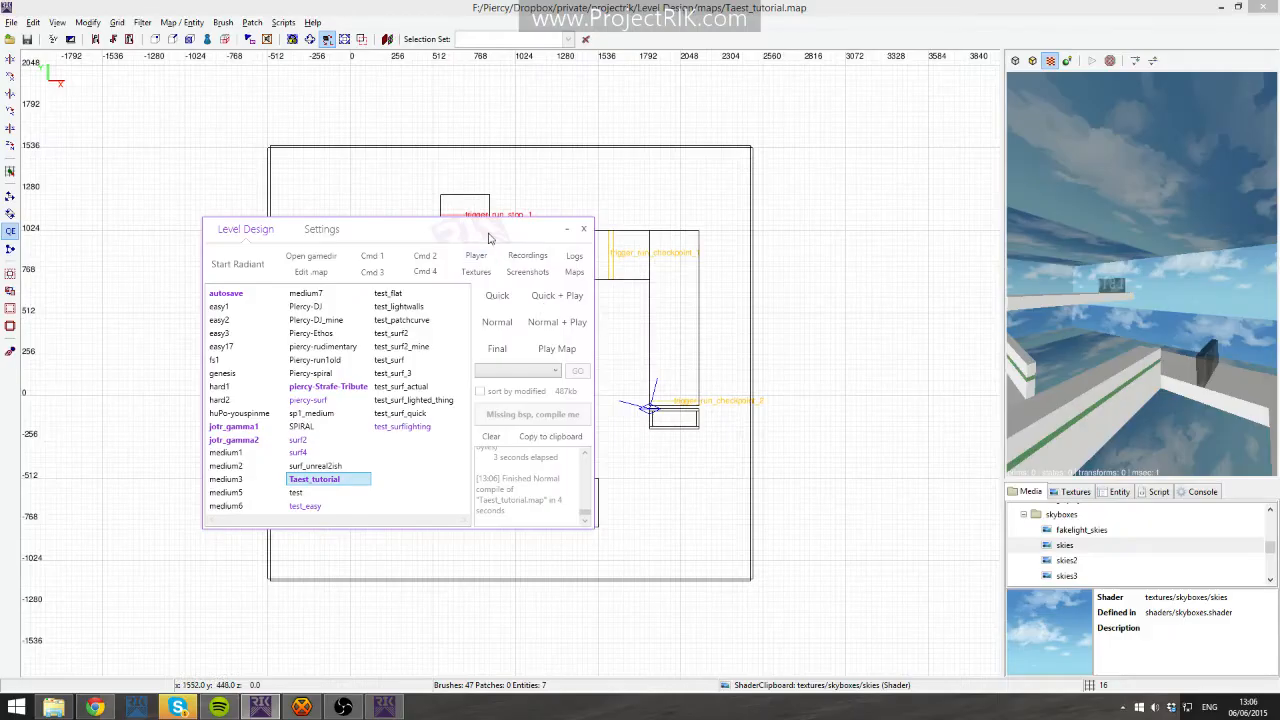
- Return to the editor and select all of the sky room's brushes in the camera view
left_click_drag(489, 238, 1279, 236)
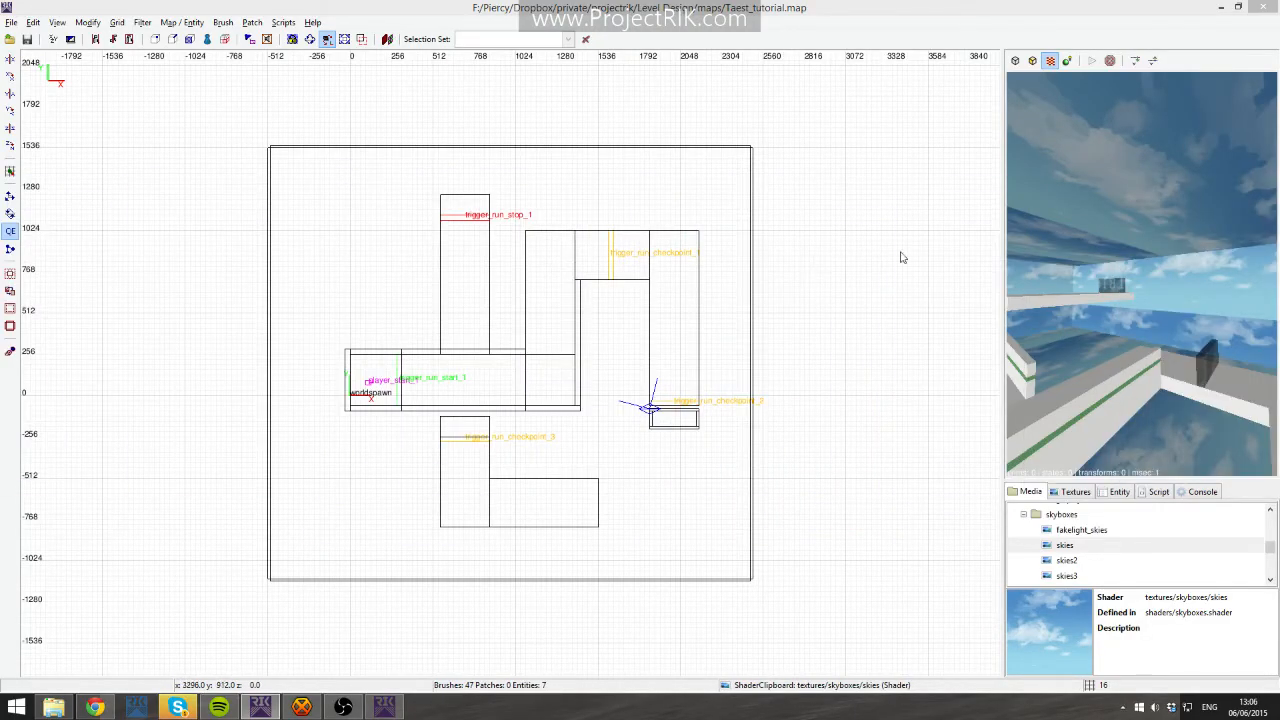
right_click(1080, 285)
right_click(1080, 285)
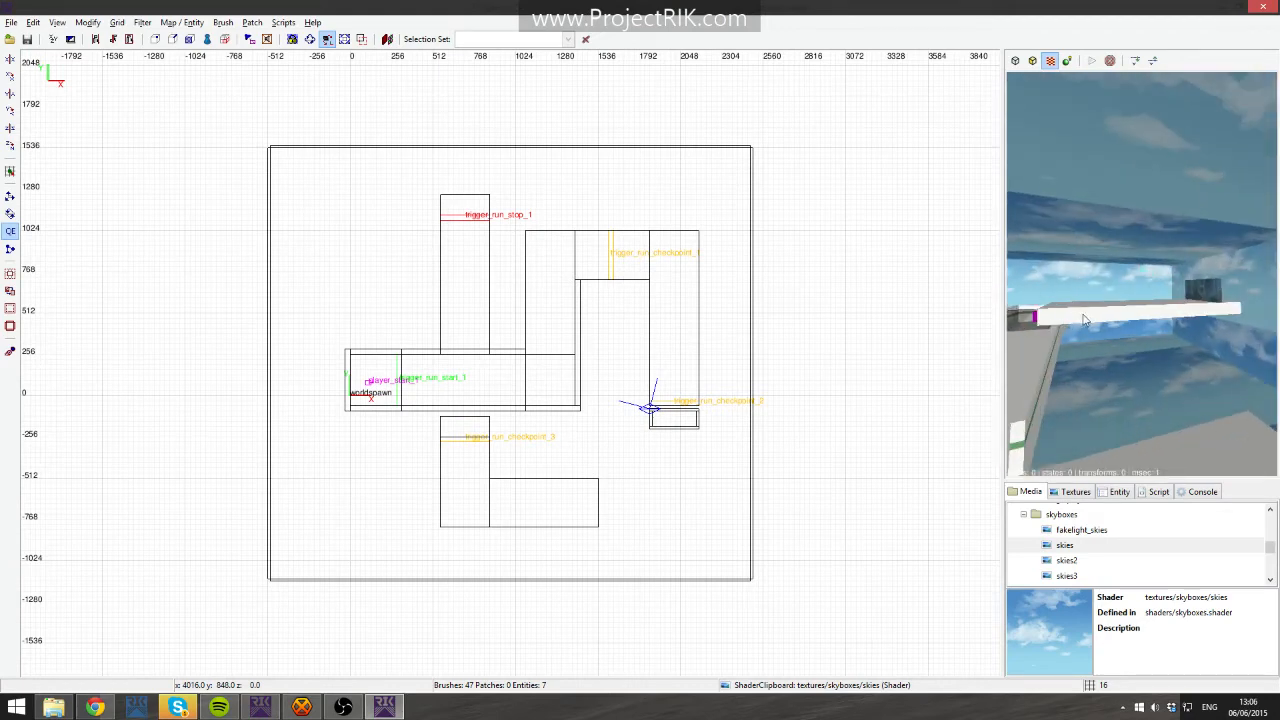
left_click(1147, 395, "shift")
left_click(1168, 364, "shift")
left_click(1248, 295, "shift")
right_click(1248, 295)
left_click(1141, 272, "shift")
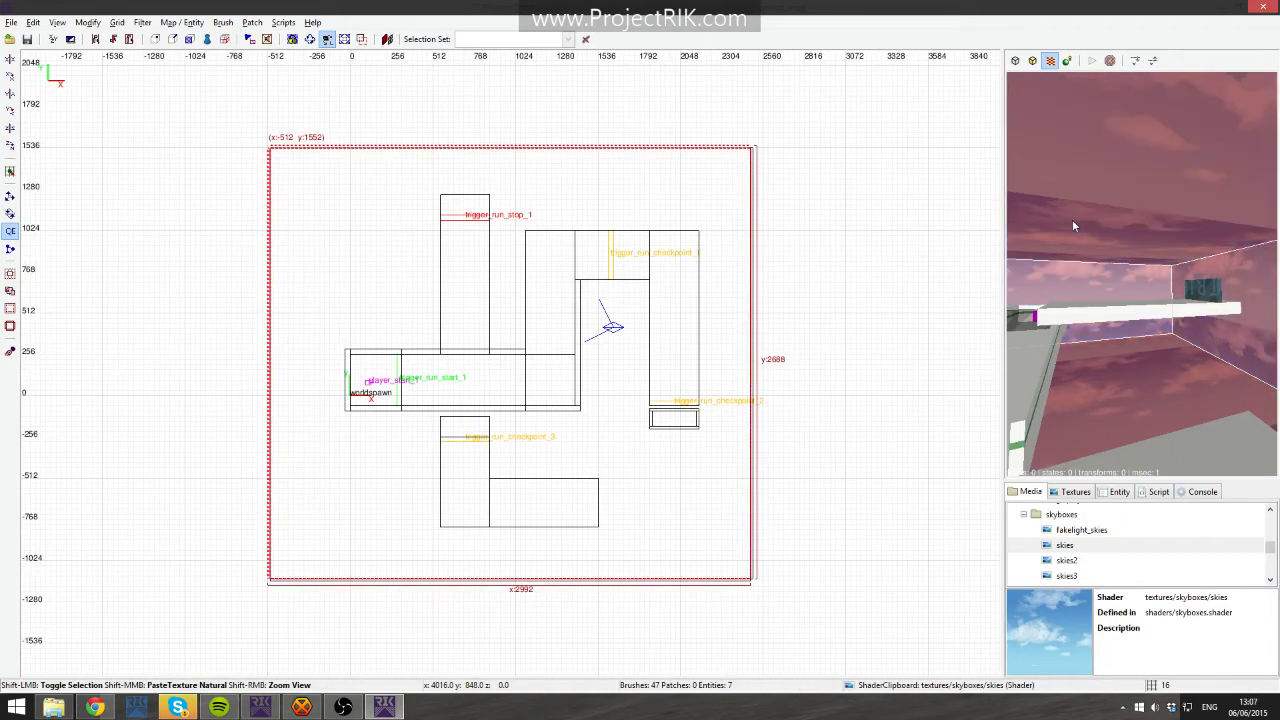
left_click(1141, 272, "shift")
left_click(1141, 272, "shift")
right_click(1090, 260)
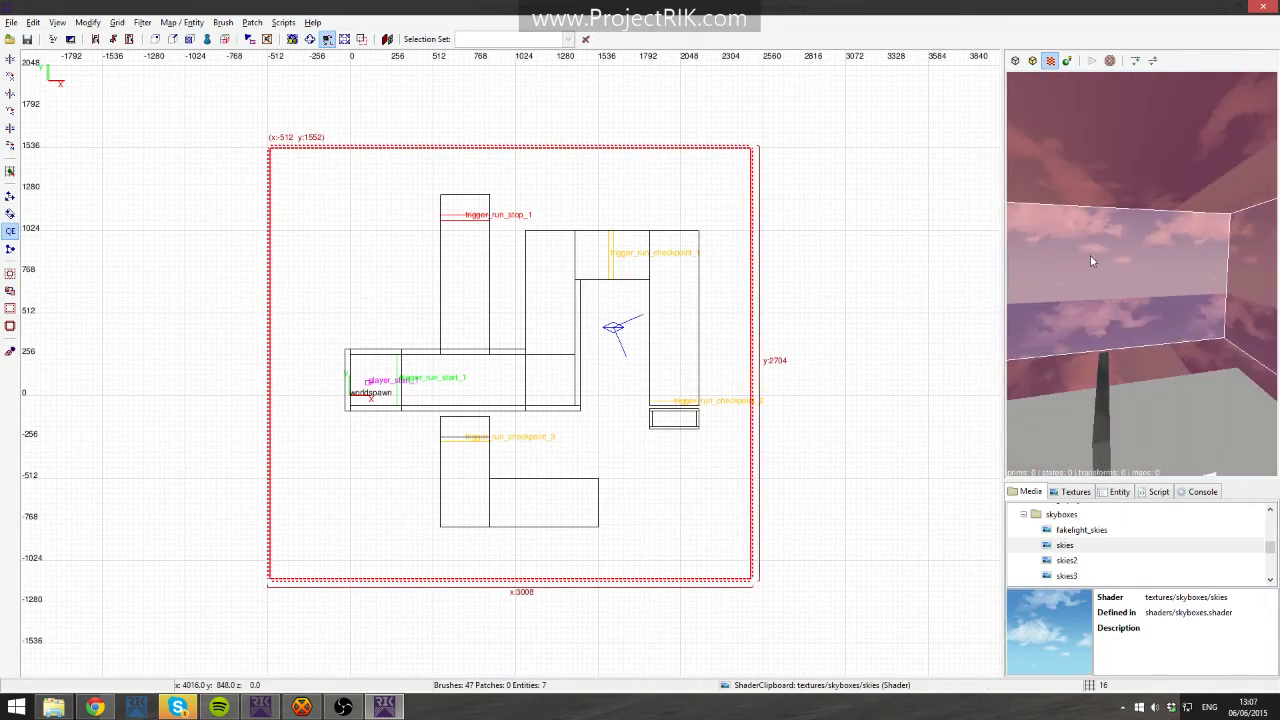
- Create a new layer named Skybox and add the selected room brushes to it
right_click(335, 264)
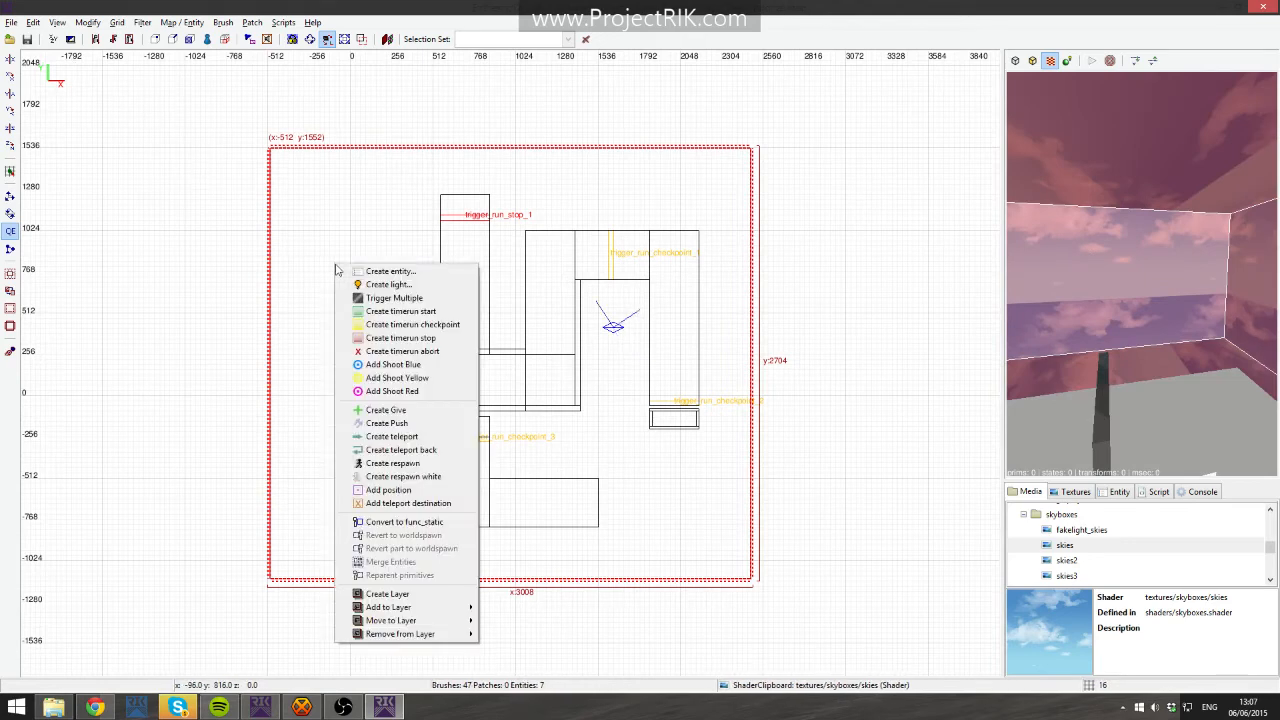
left_click(423, 596)
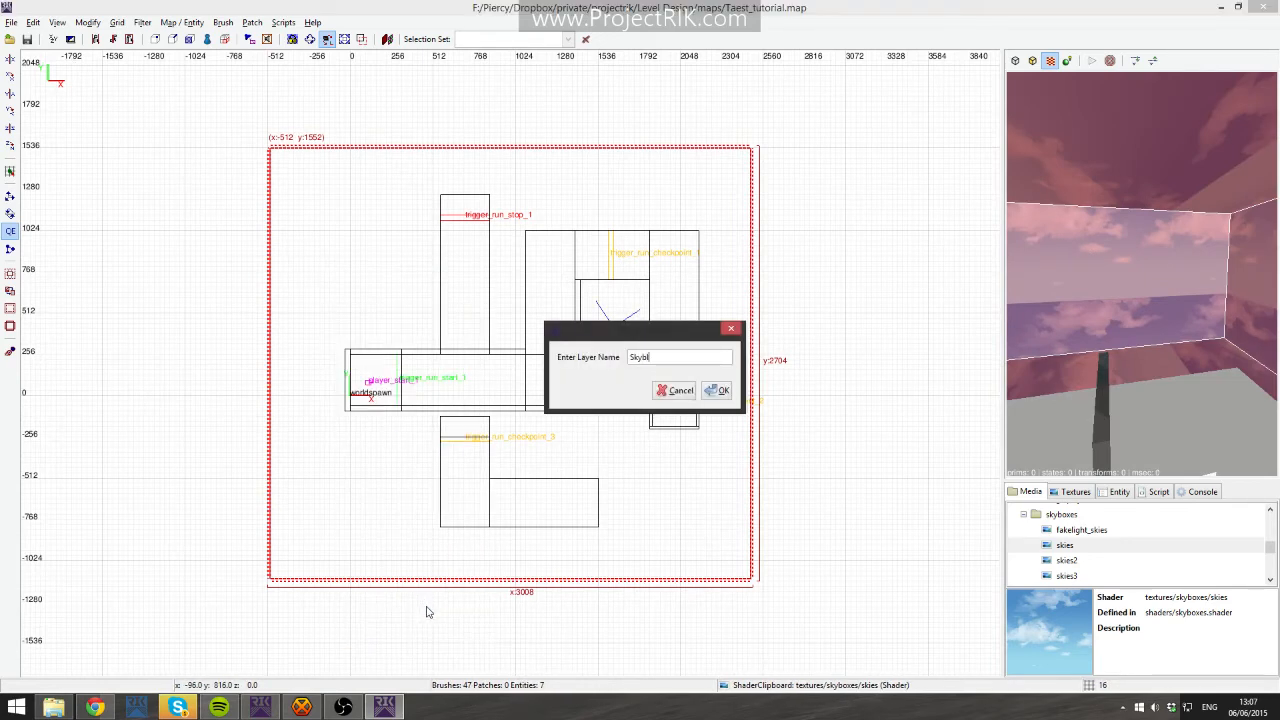
key("Return")
right_click(354, 270)
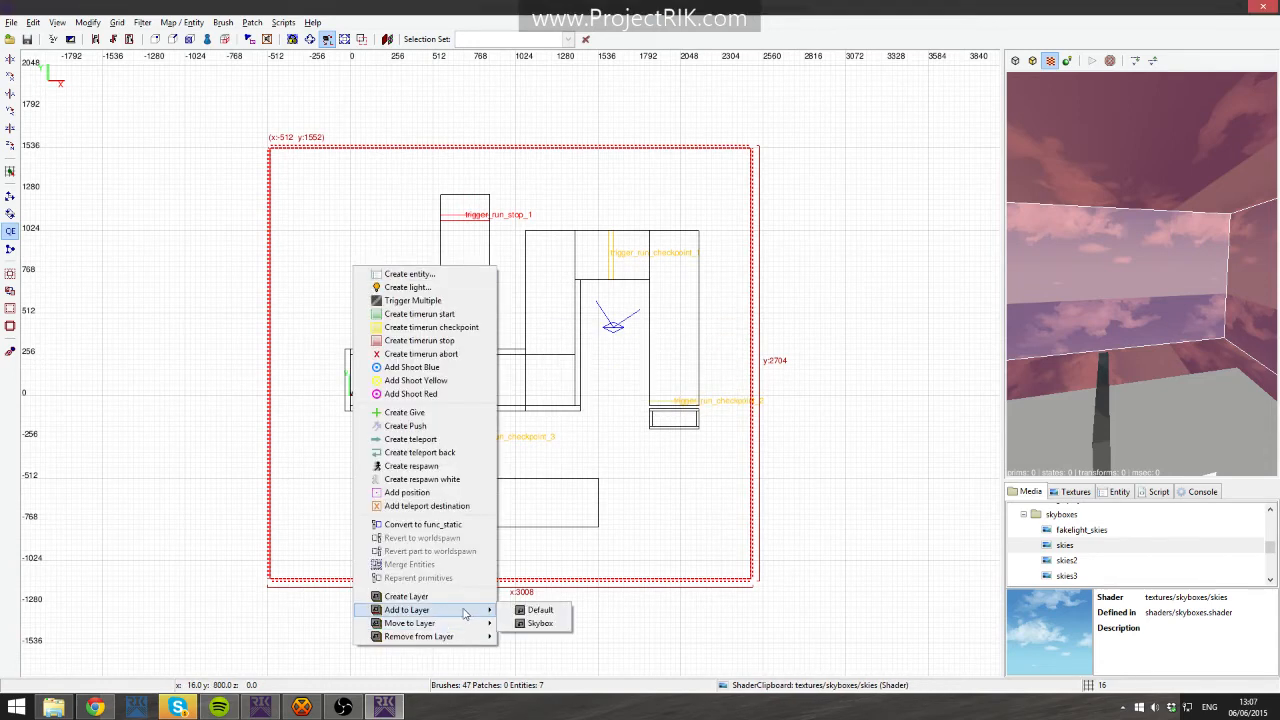
left_click(540, 623)
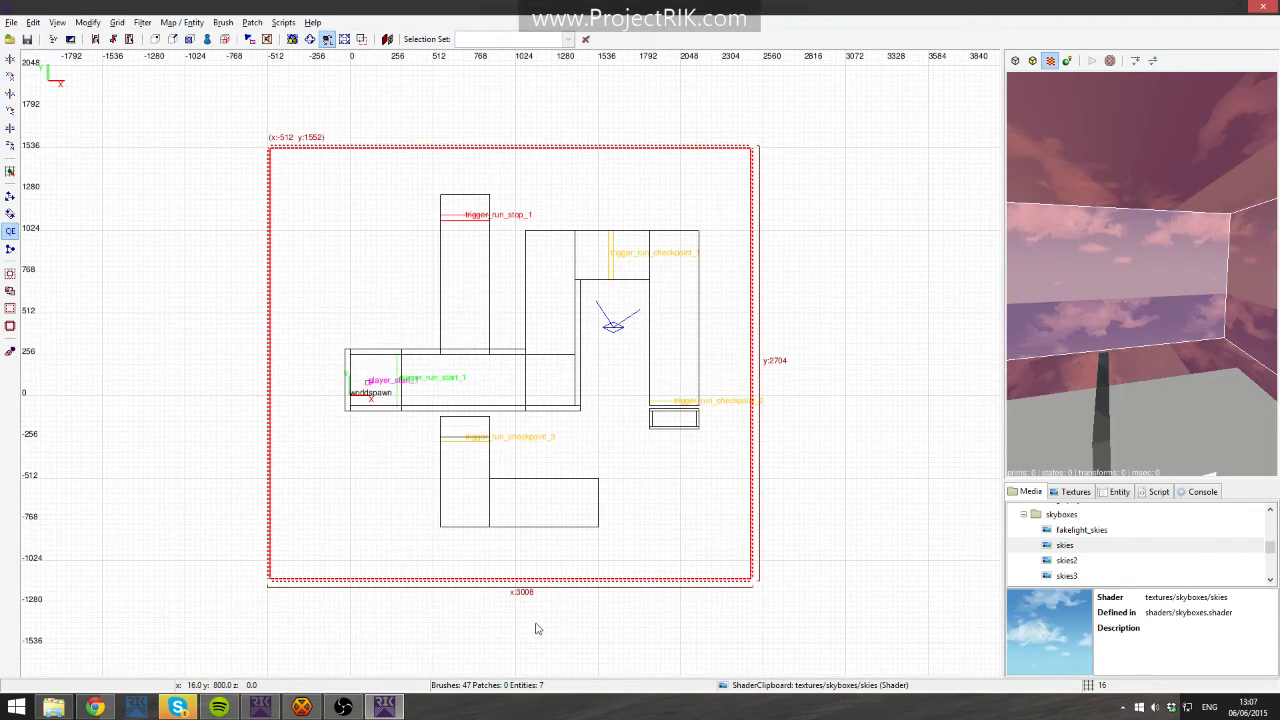
- Remove the selected sky room brushes from their previous layer, then deselect them
right_click(1215, 328)
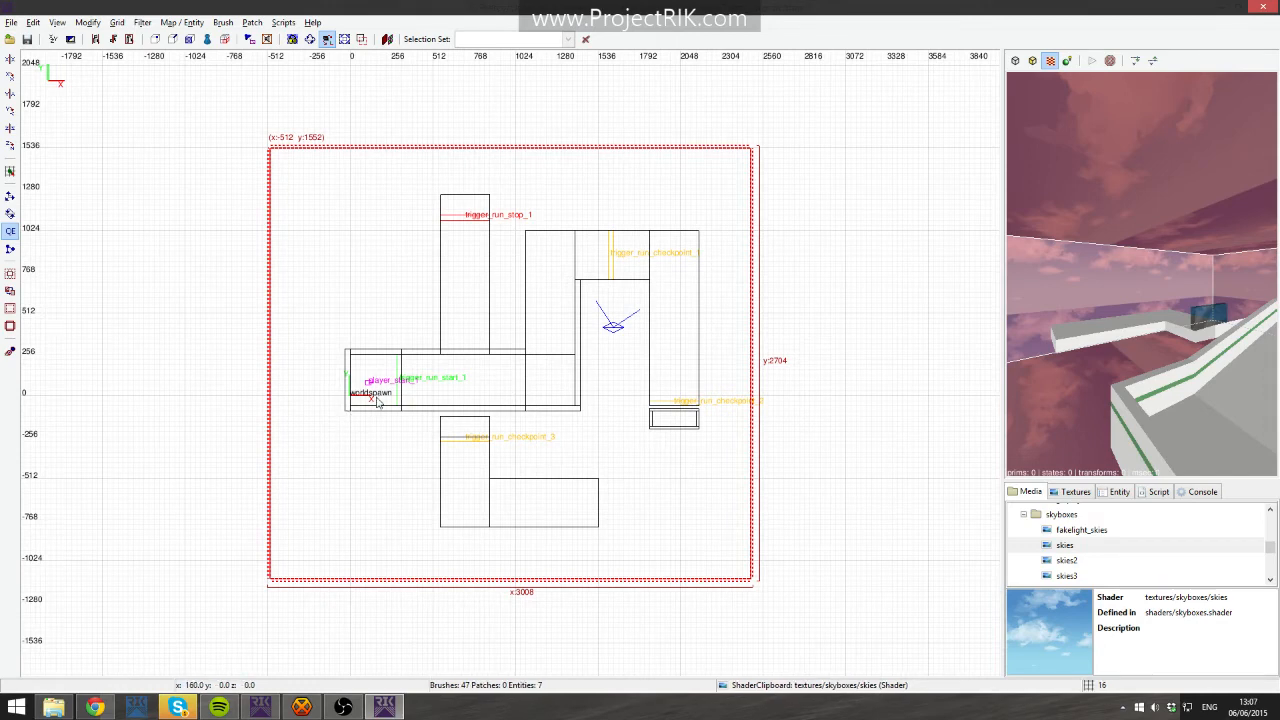
middle_click(502, 432)
right_click(484, 434)
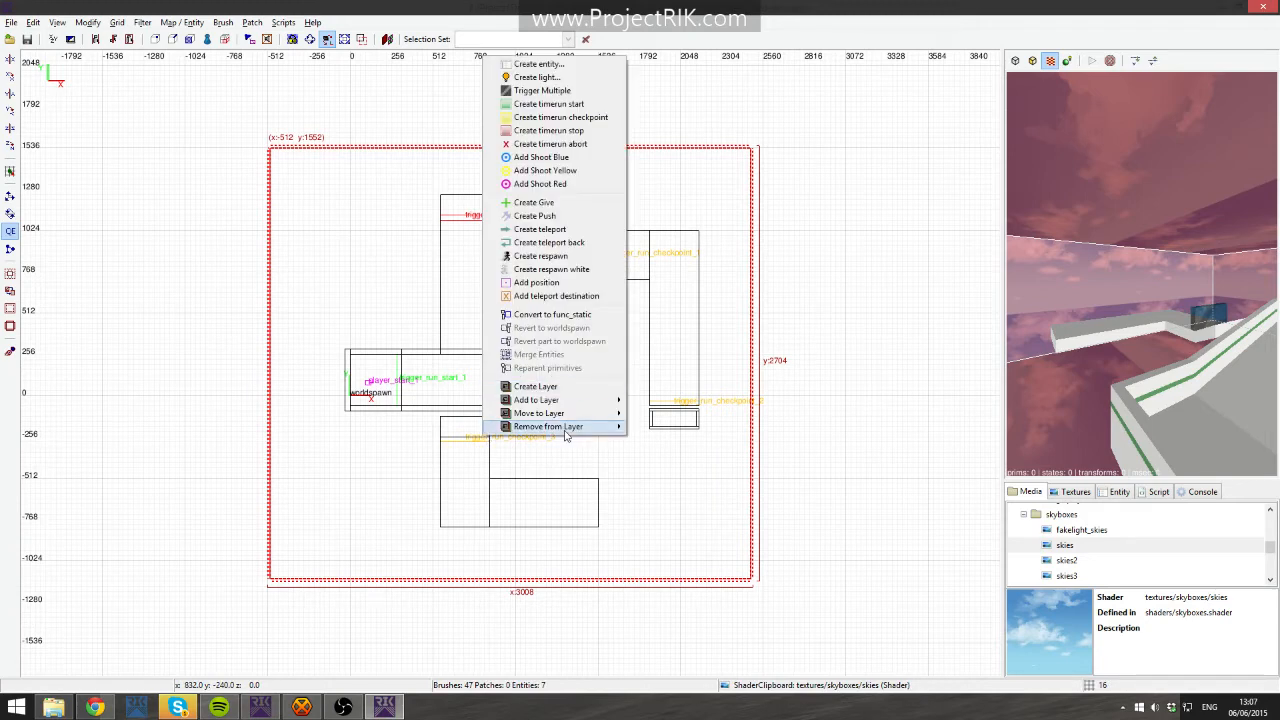
mouse_move(567, 428)
left_click(686, 429)
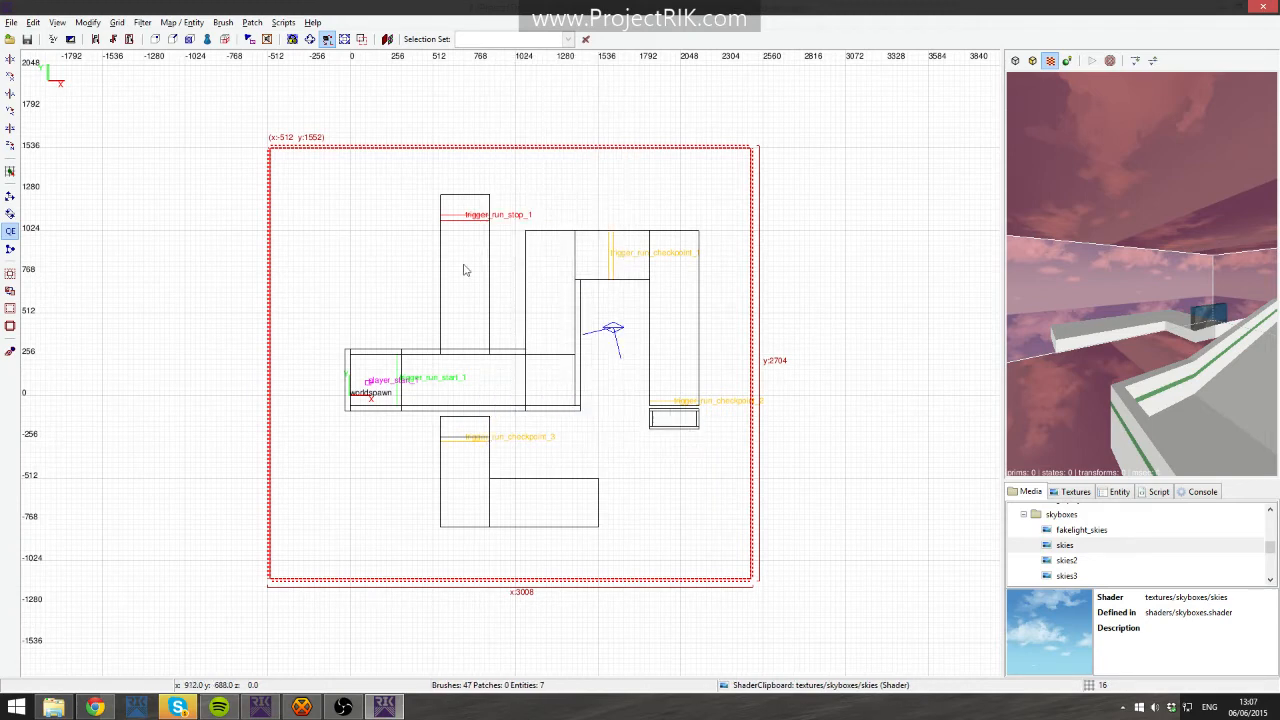
key("Escape")
- Open the Layers window, move it aside, and hide the Skybox layer
left_click(58, 22)
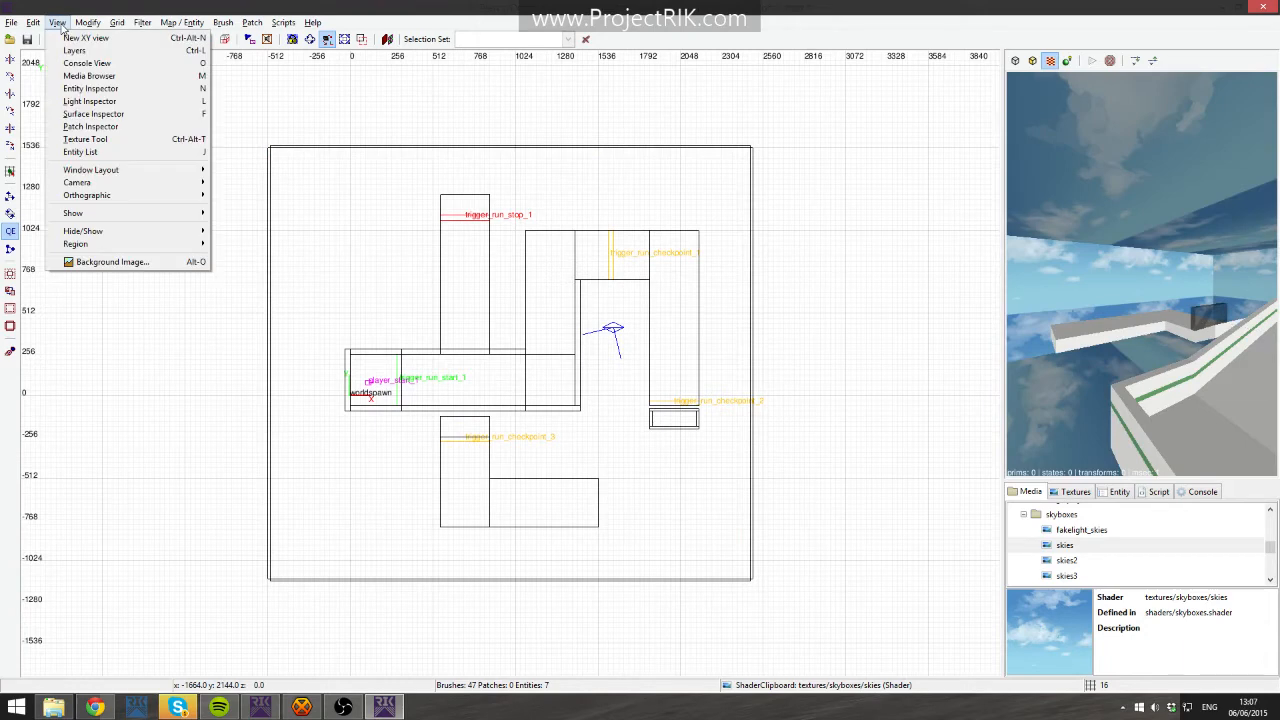
left_click(74, 50)
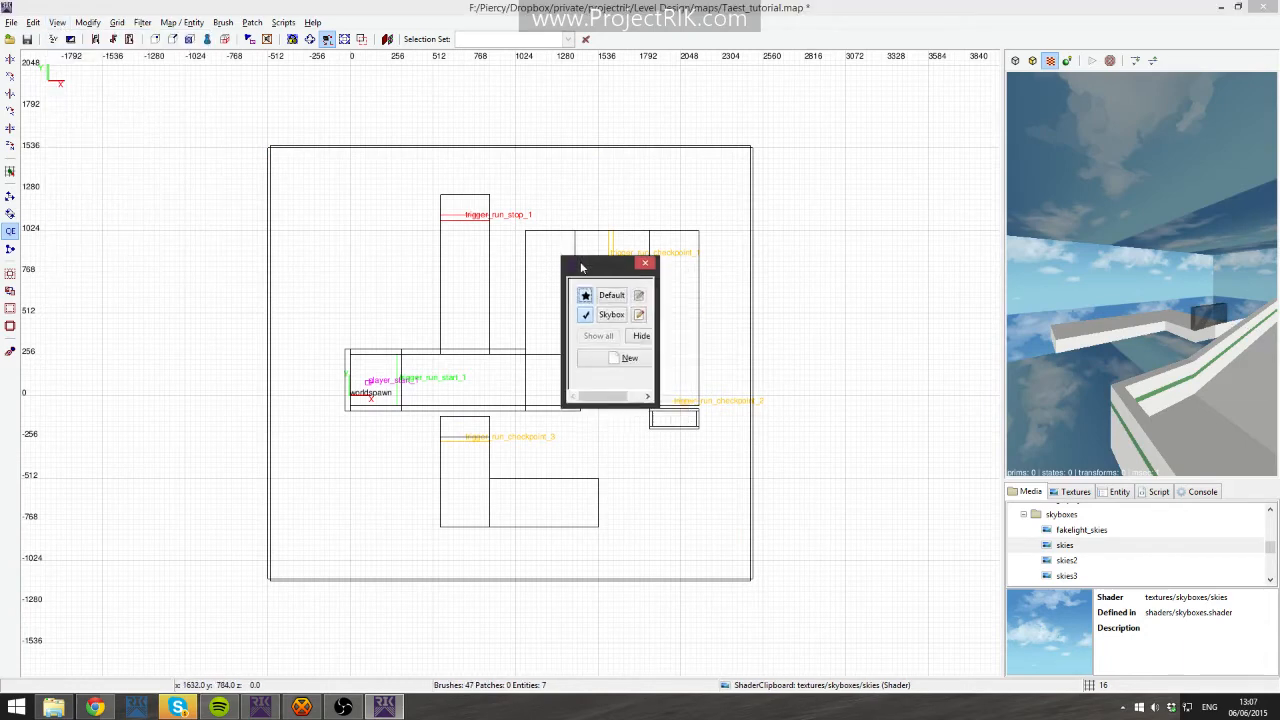
left_click_drag(162, 238, 284, 303)
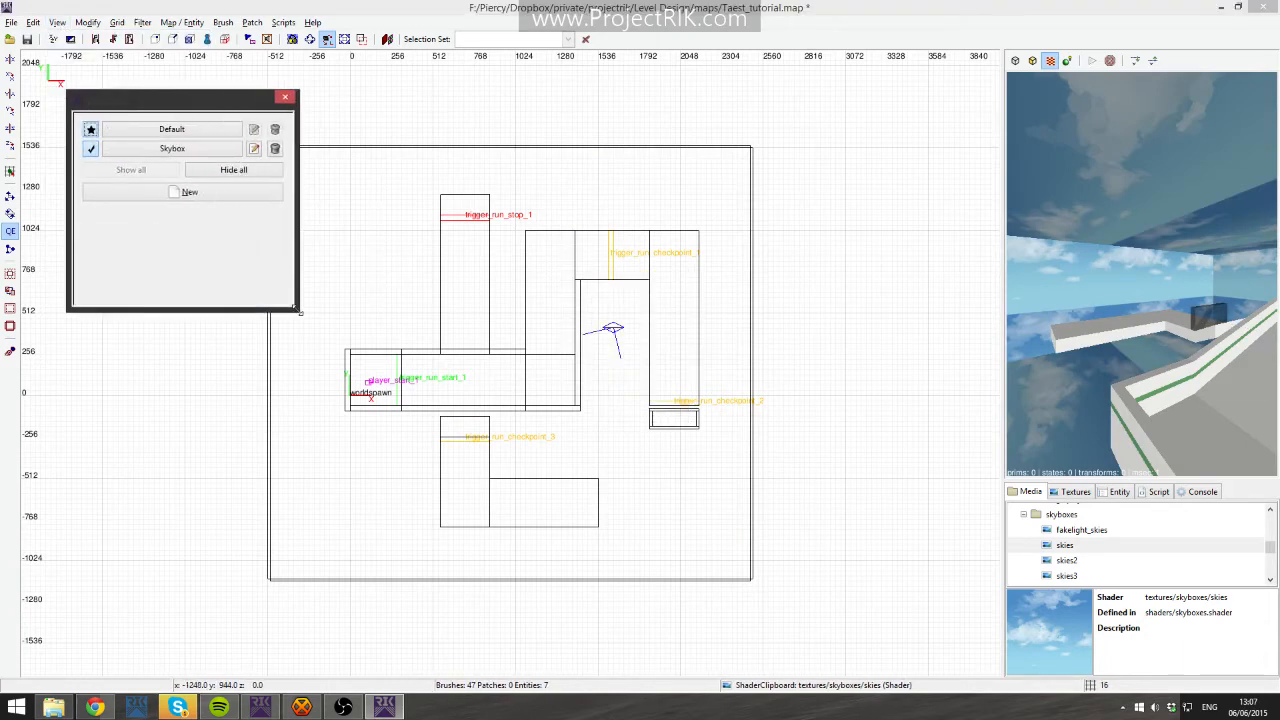
left_click(90, 149)
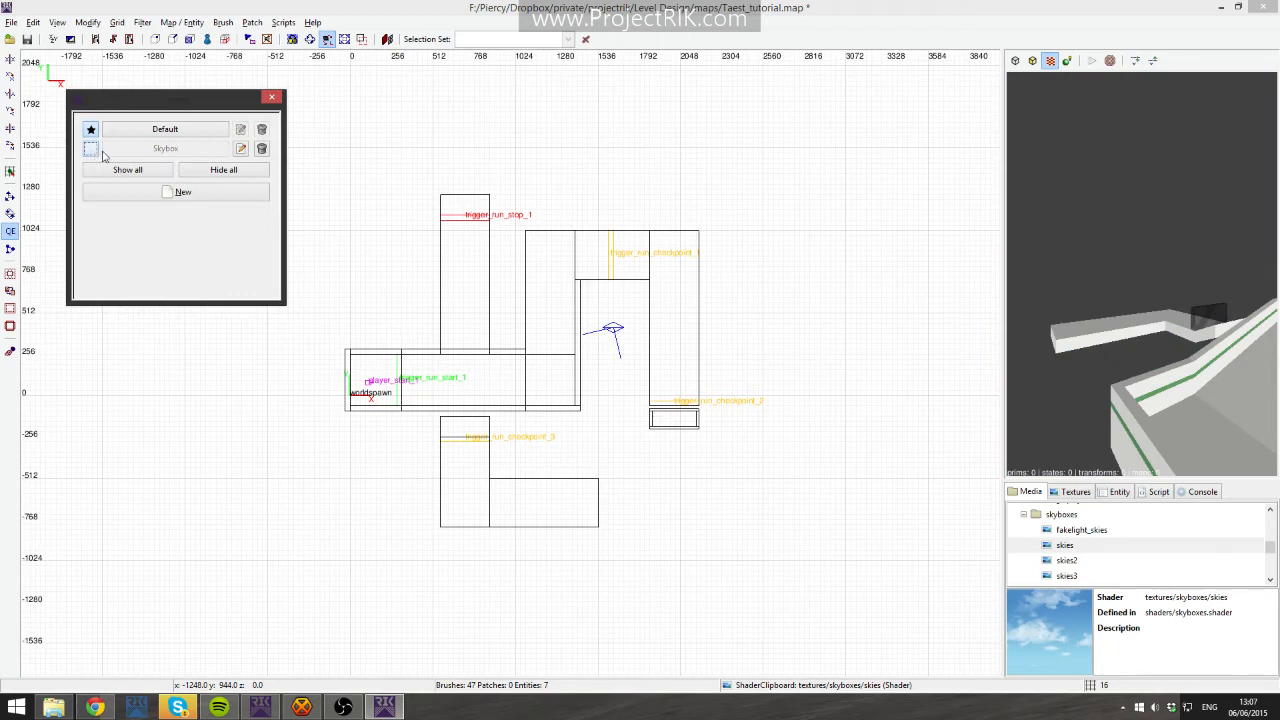
- Look around the level in the camera view with the sky room hidden
right_click(1085, 250)
right_click(1085, 250)
left_click(560, 294, "shift")
key("Escape")
left_click(671, 289, "shift")
left_click(613, 267, "shift")
key("Escape")
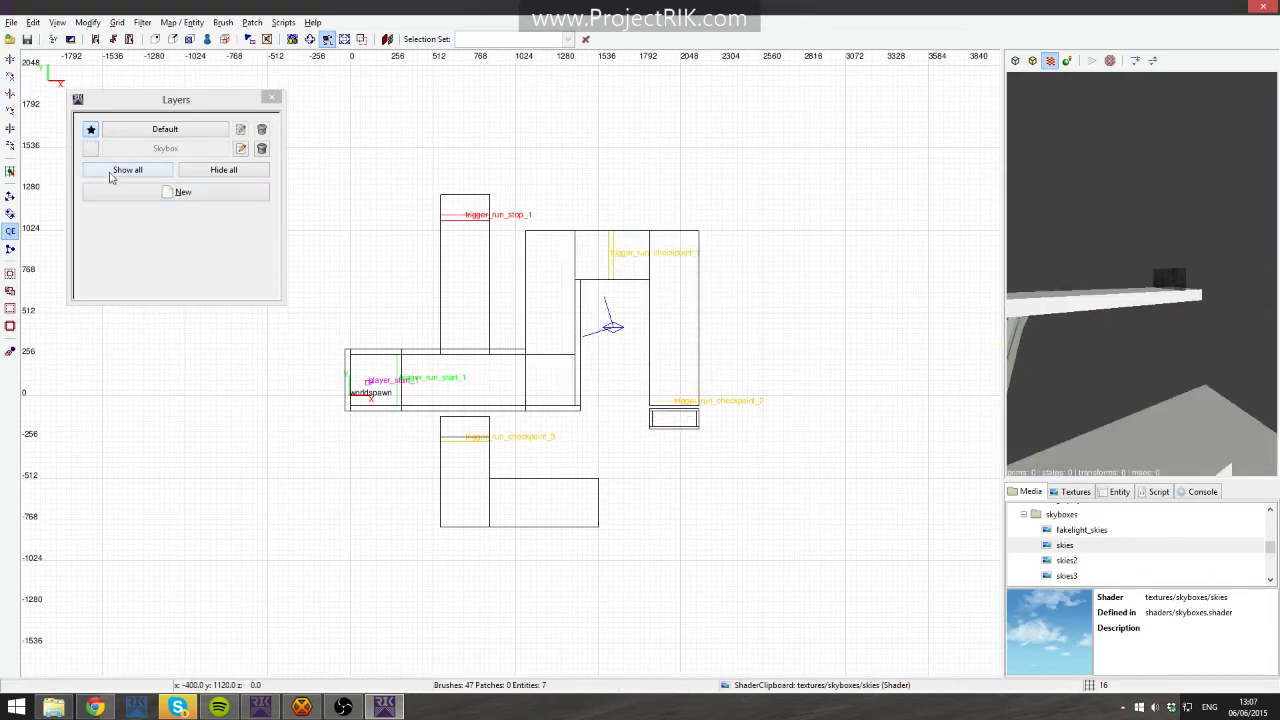
- Toggle the Skybox layer's visibility on and off while checking the camera view, leaving it hidden
left_click(90, 148)
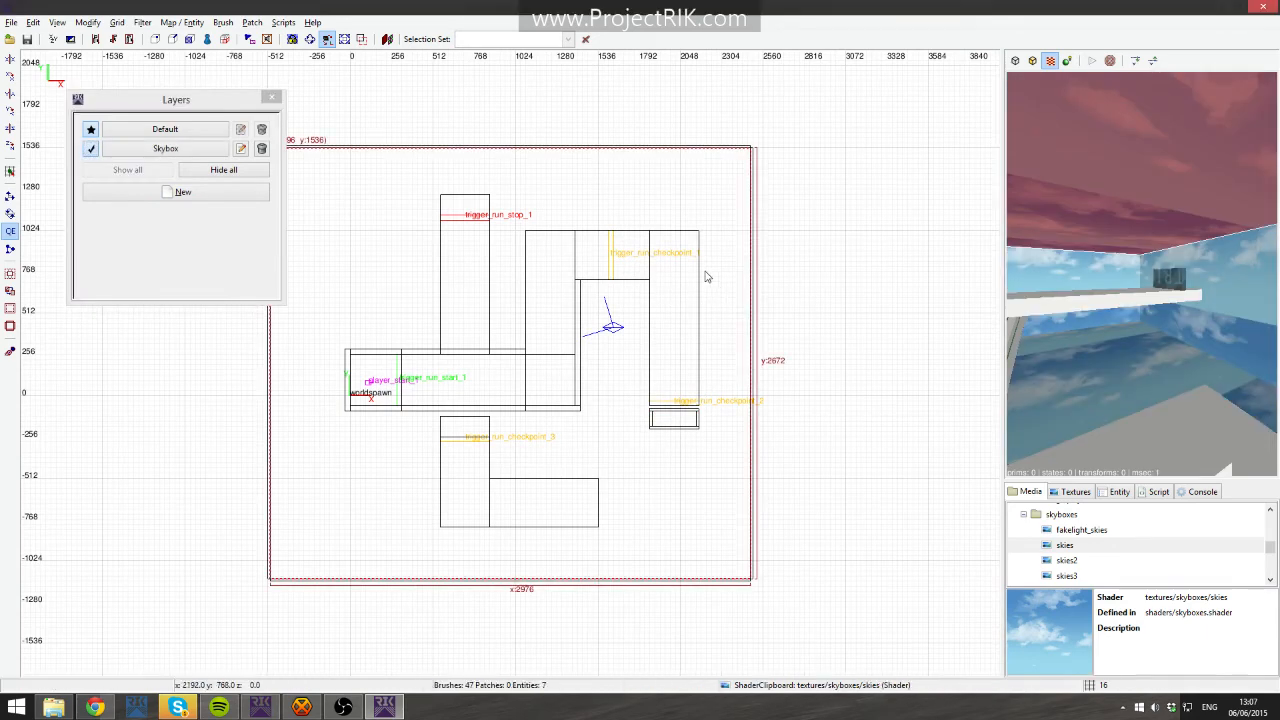
right_click(1141, 274)
key("Escape")
left_click(1137, 251, "shift")
key("Escape")
left_click(746, 357, "shift")
key("Escape")
left_click(1130, 289, "shift")
key("Escape")
left_click(91, 149)
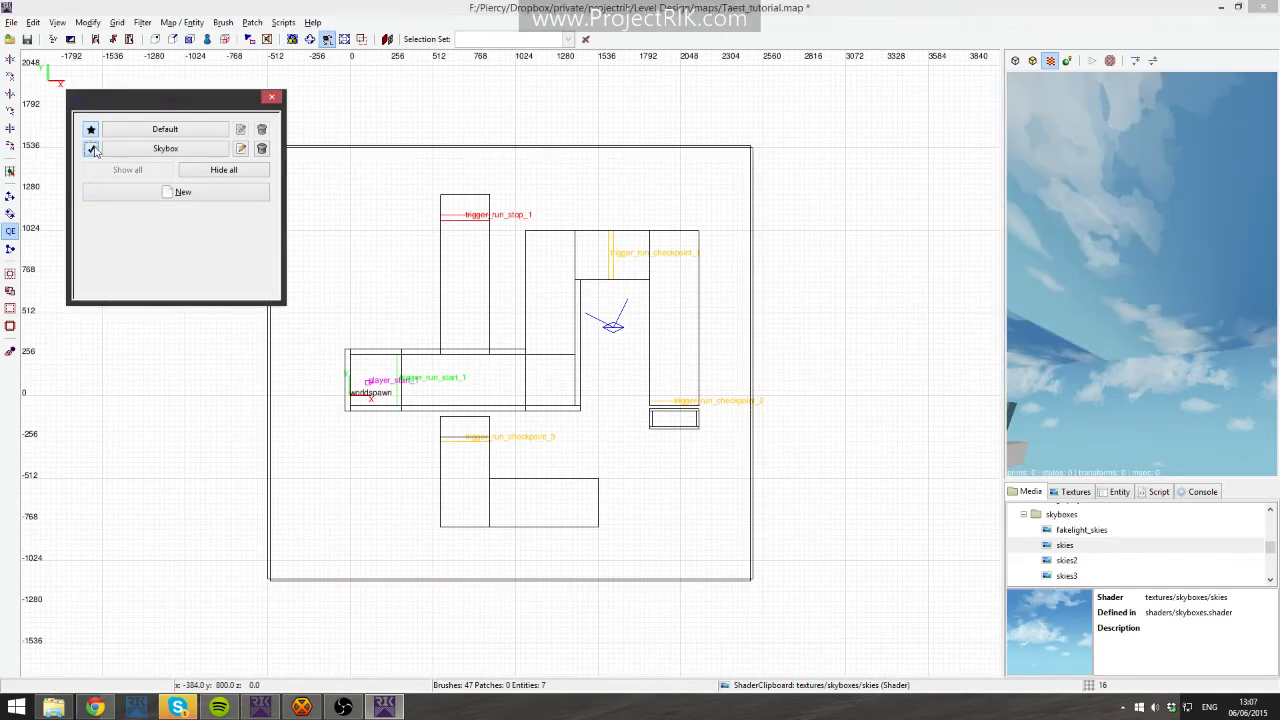
left_click(91, 149)
left_click(91, 149)
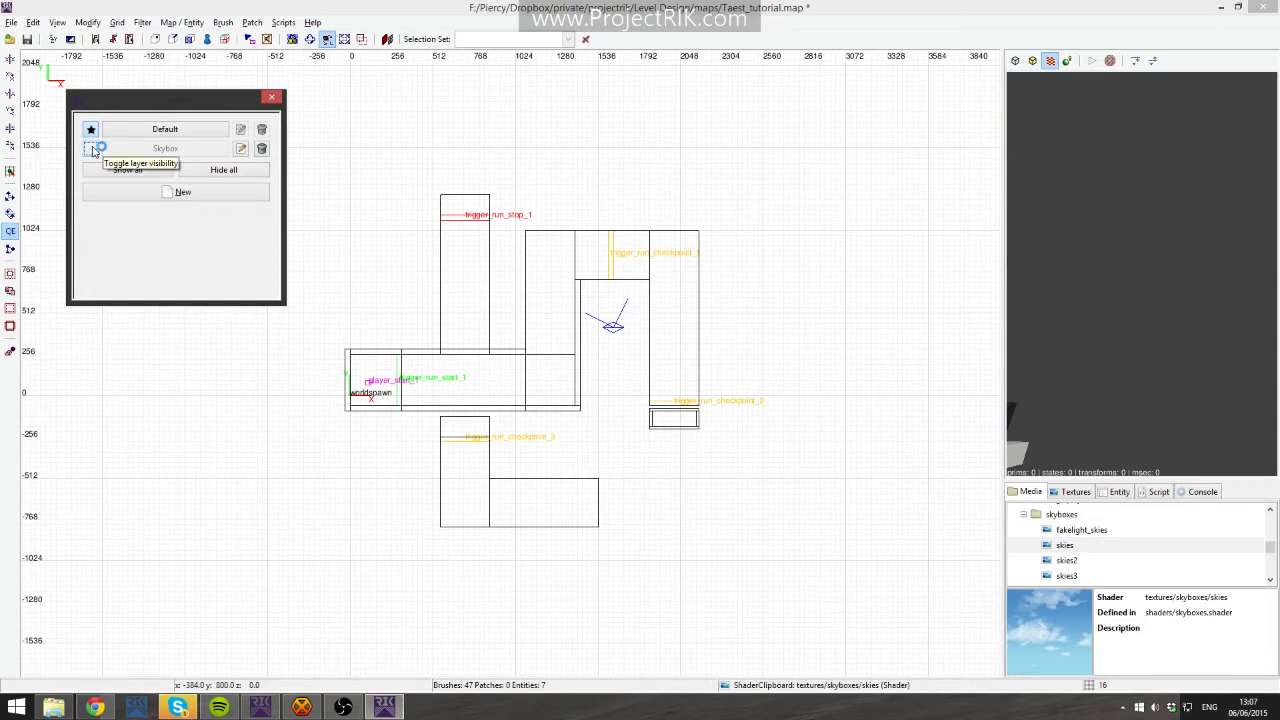
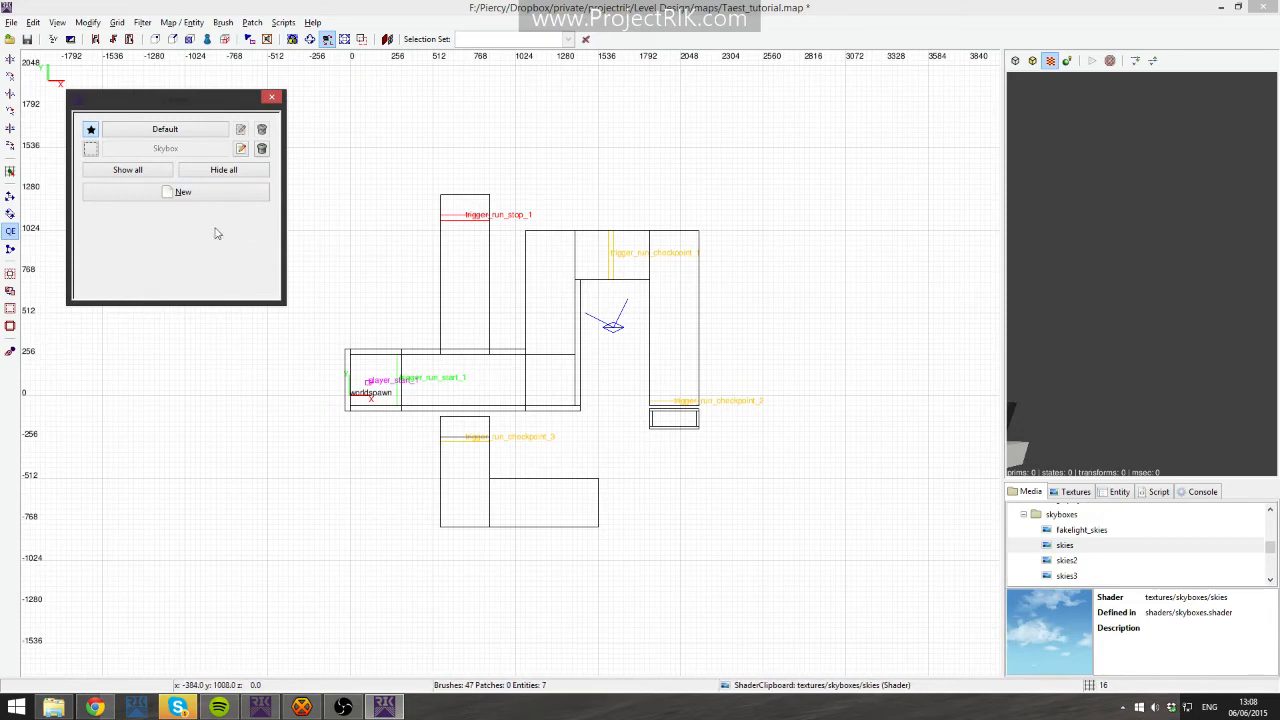
left_click(90, 148)
left_click(90, 148)
left_click(90, 148)
left_click(90, 148)
- Select the coloured wall brushes along the start corridor and adjoining walls in the camera view
right_click(1142, 273)
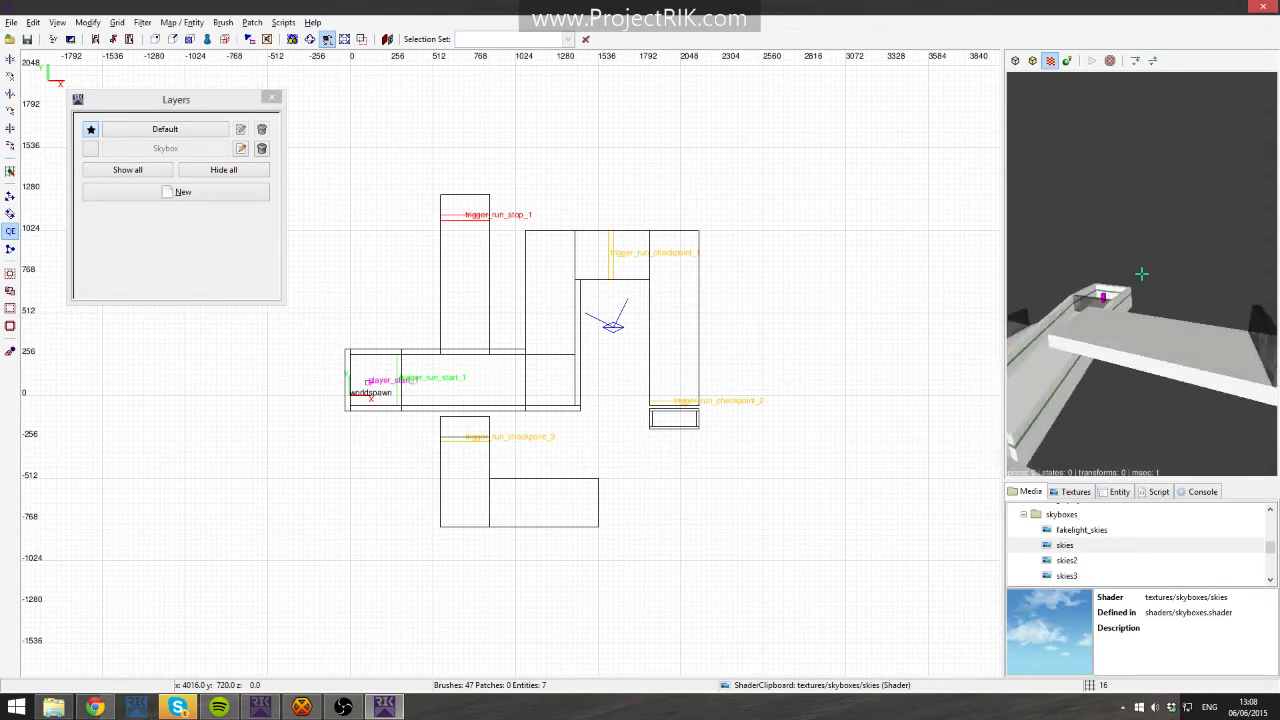
key("Up")
key("Up")
right_click(1142, 273)
left_click(1121, 310, "shift")
left_click(1184, 309, "shift")
key("Escape")
left_click(1125, 310, "shift")
right_click(1182, 320)
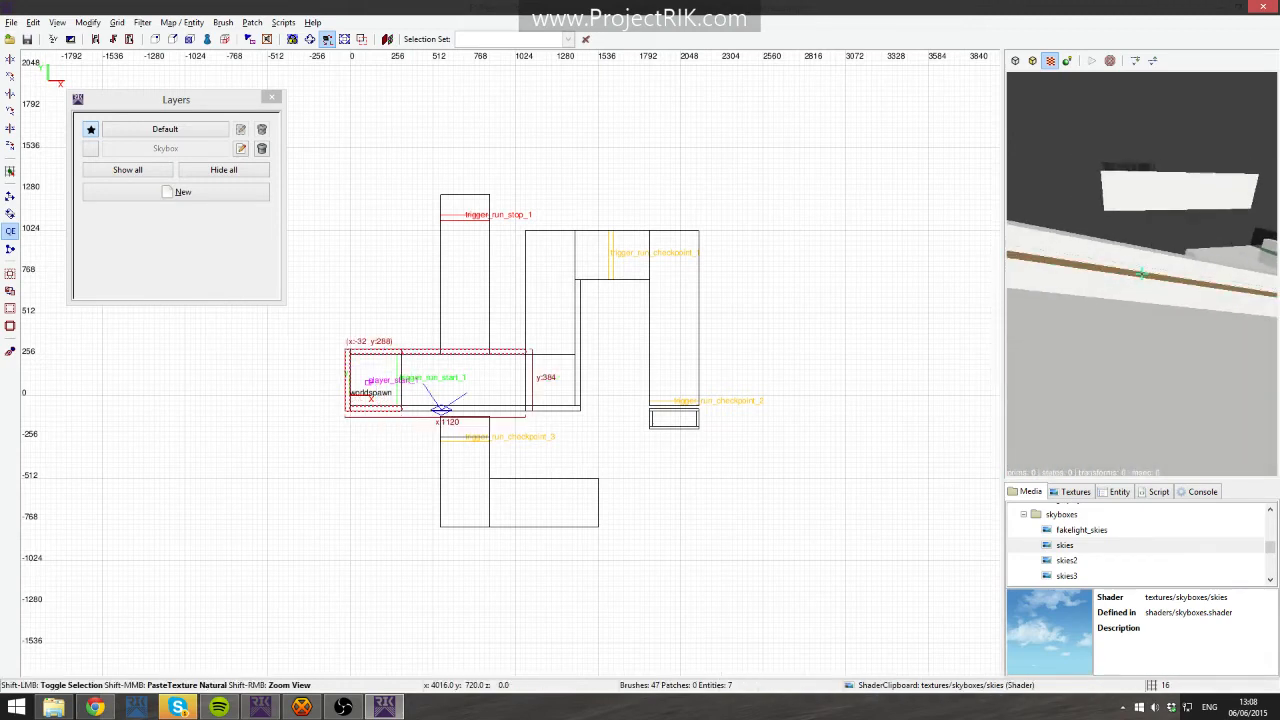
left_click(1142, 273, "shift")
left_click(1142, 274, "shift")
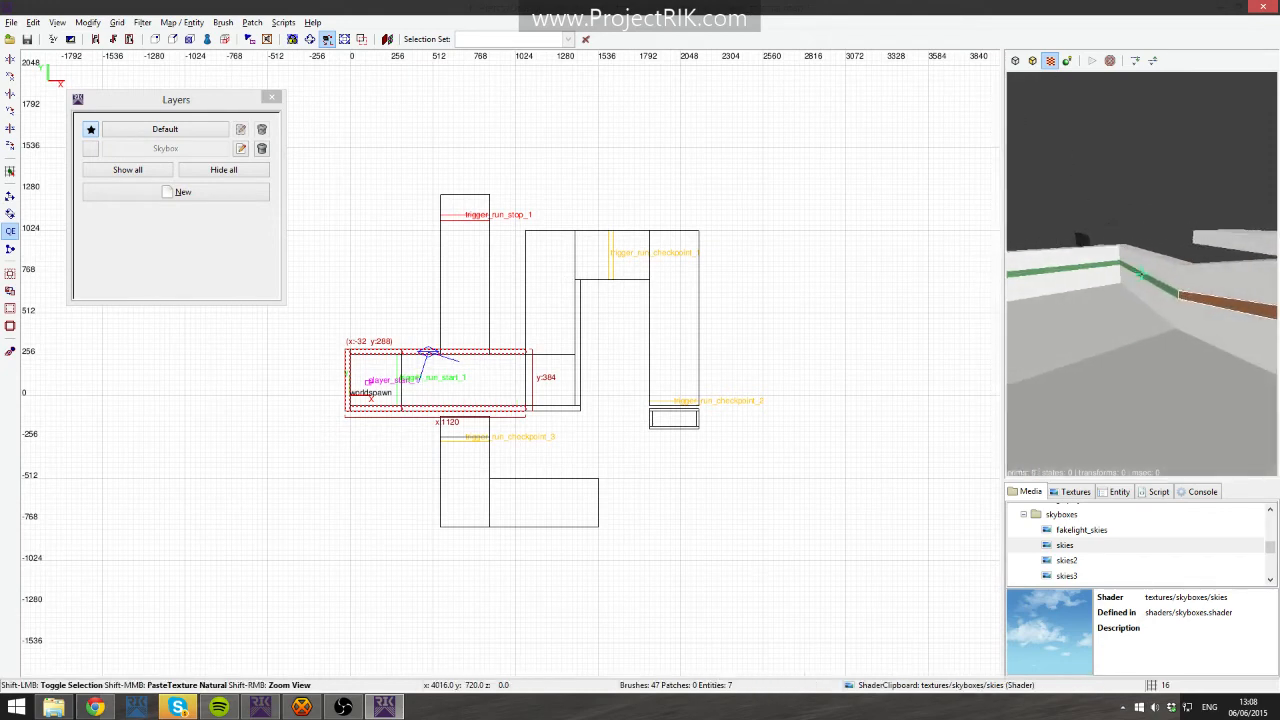
left_click(1141, 275, "shift")
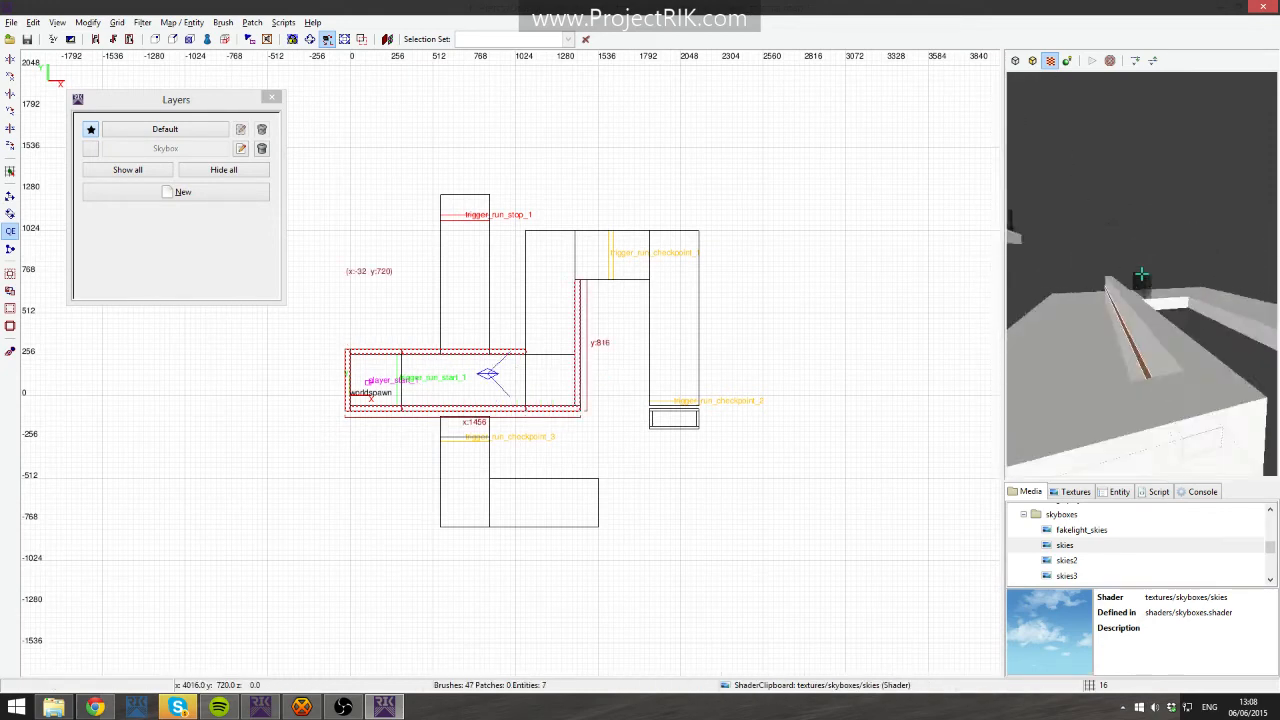
left_click(1142, 273, "shift")
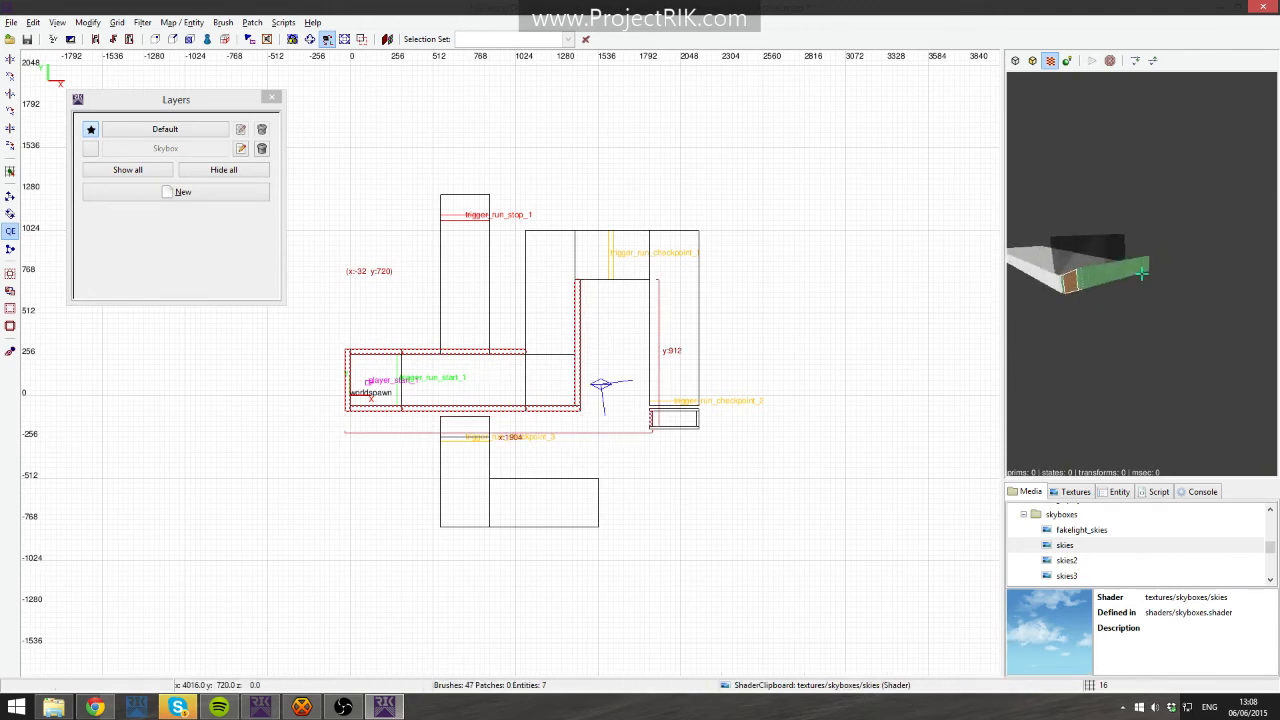
left_click(1141, 273, "shift")
key("Right")
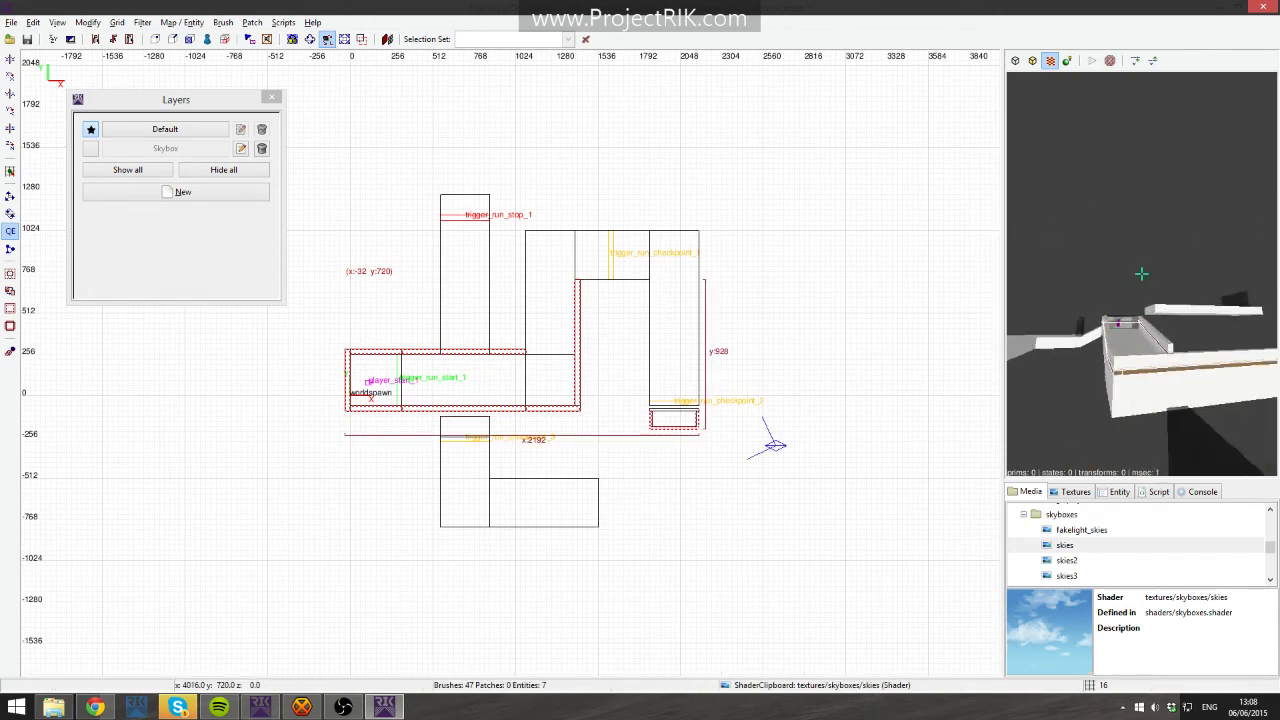
key("Up")
left_click(1141, 273, "shift")
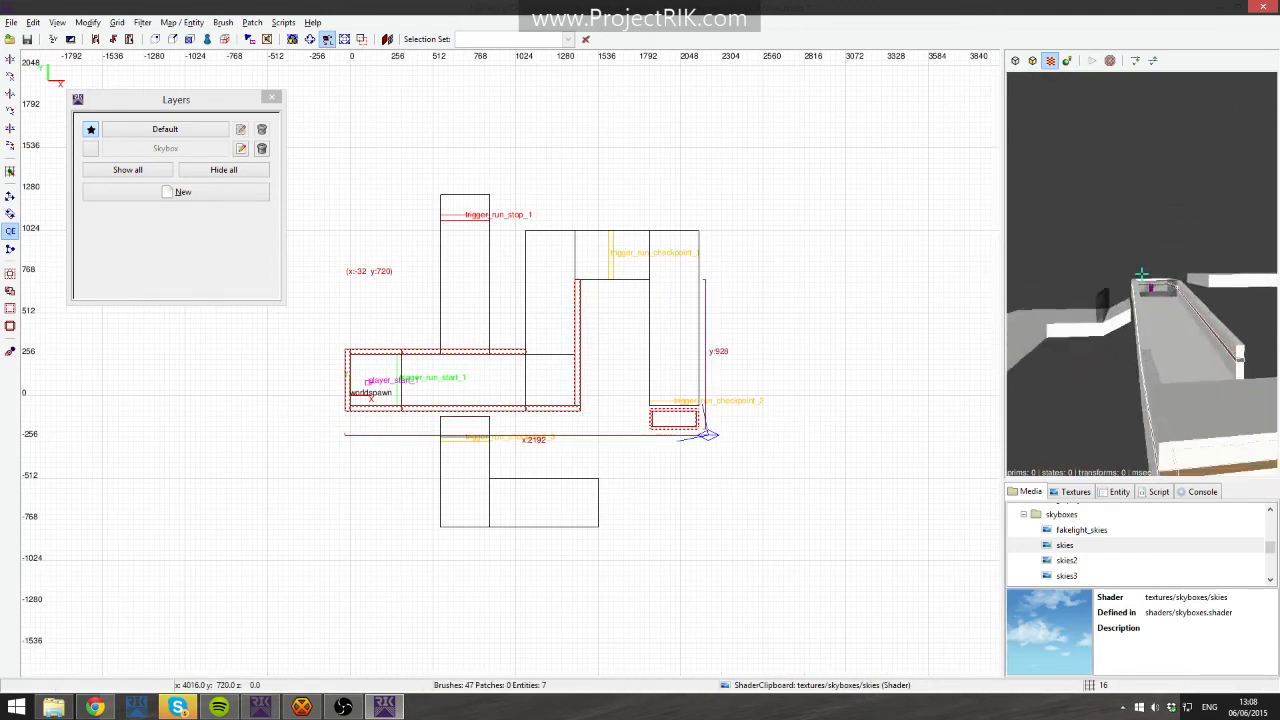
key("Up")
- Create a new layer named Walls-Color from the selected wall brushes
right_click(519, 379)
left_click(563, 333)
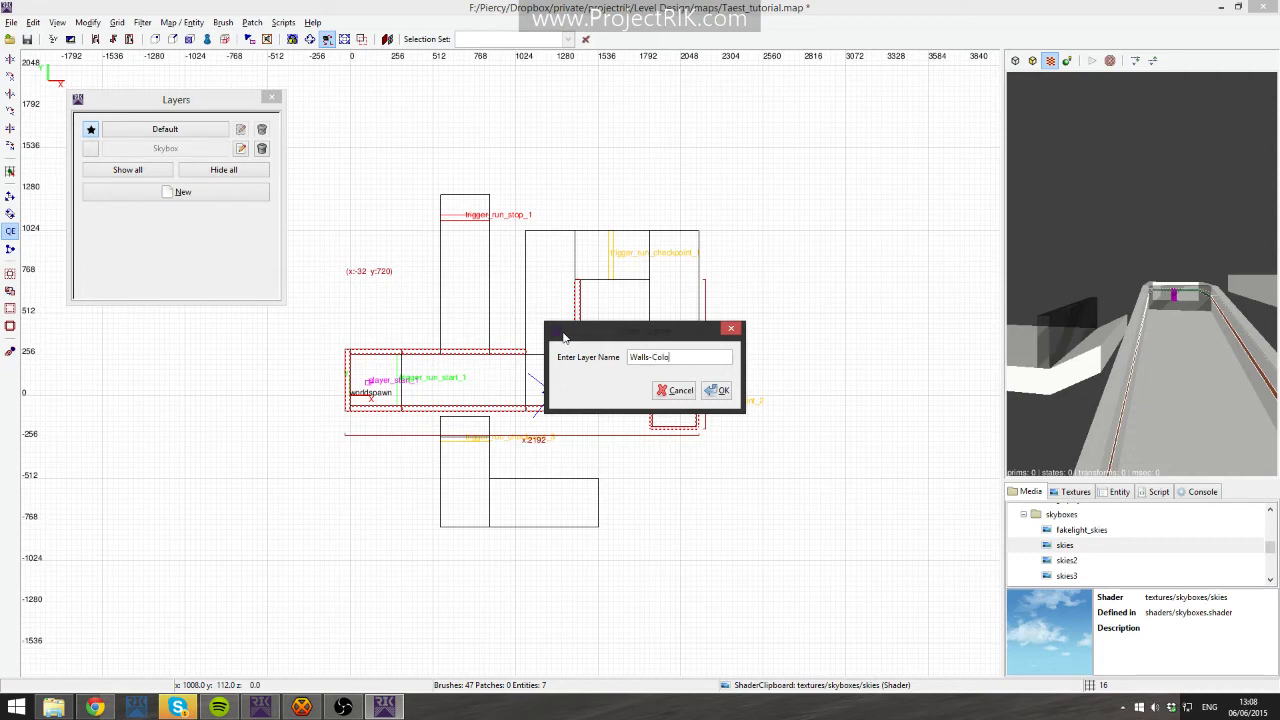
left_click(714, 391)
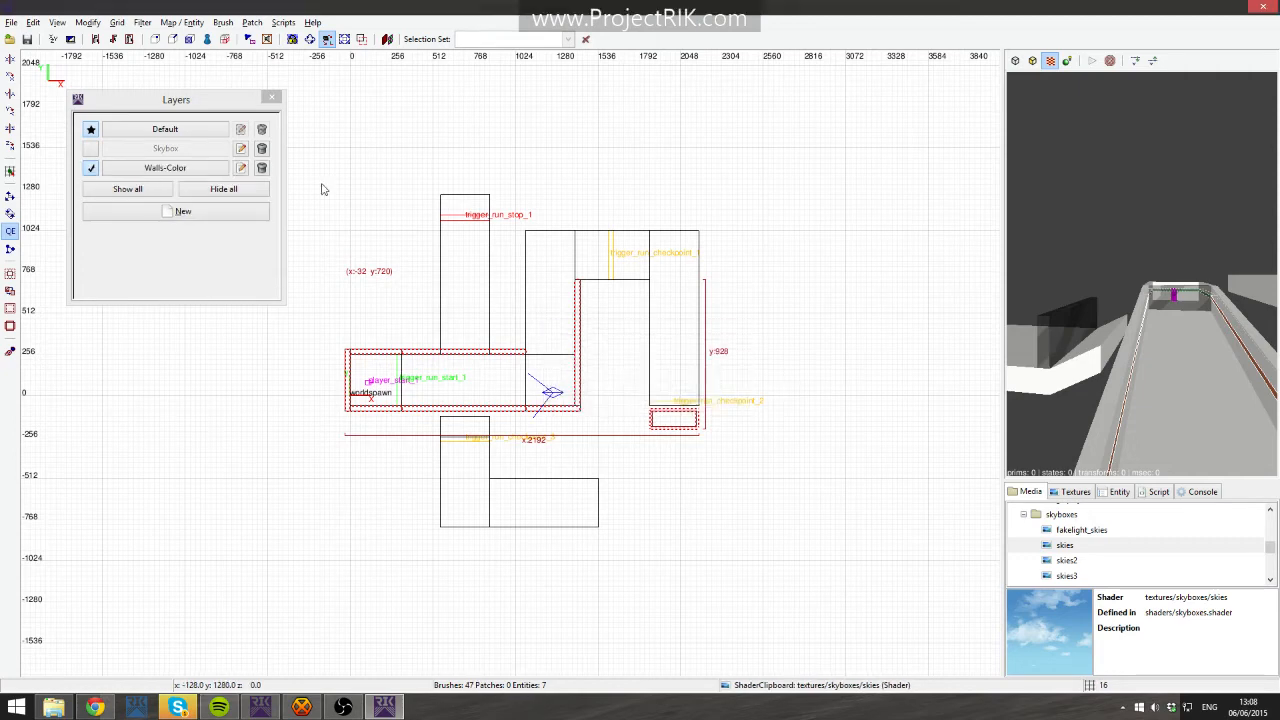
- Remove the selected wall brushes from the Default layer
right_click(508, 318)
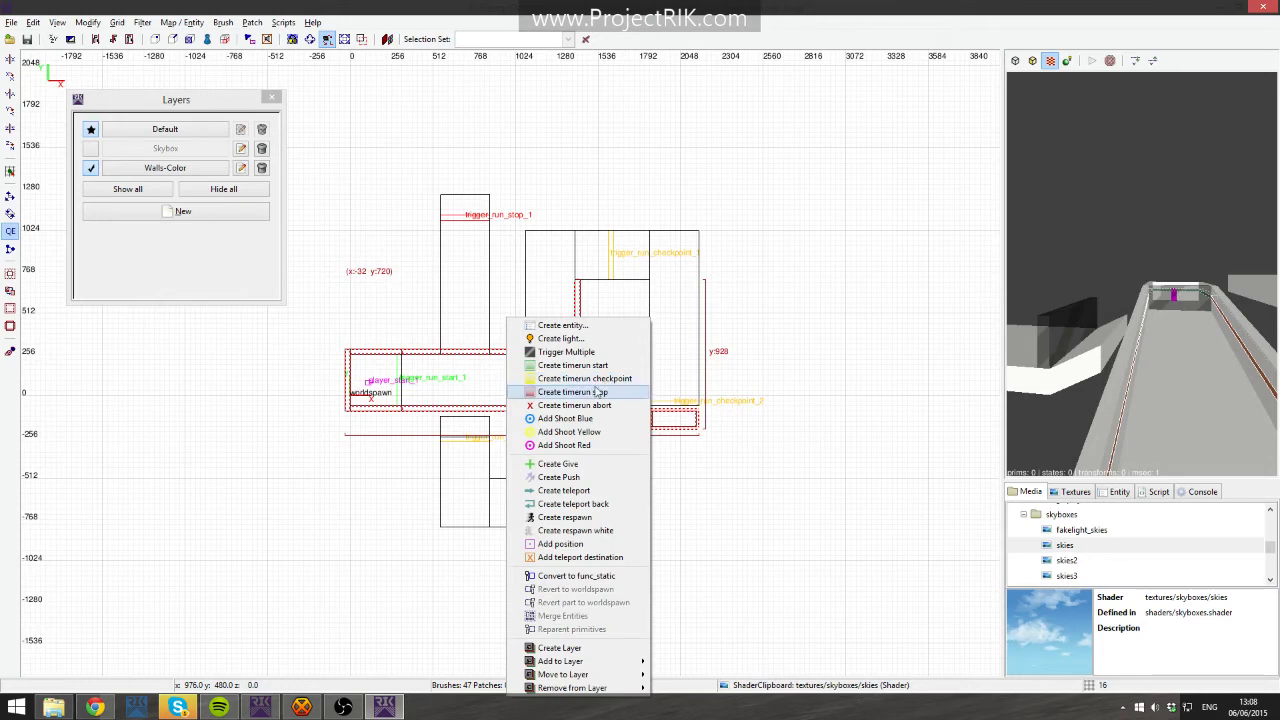
mouse_move(586, 686)
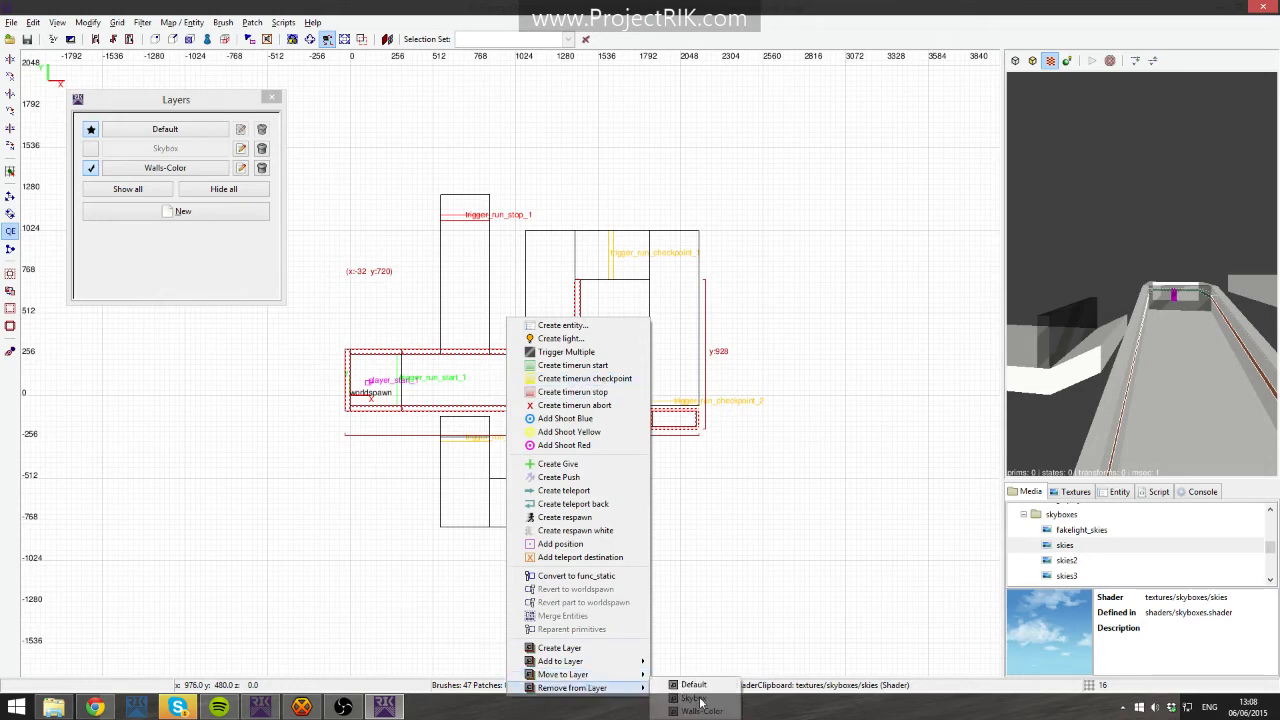
left_click(706, 686)
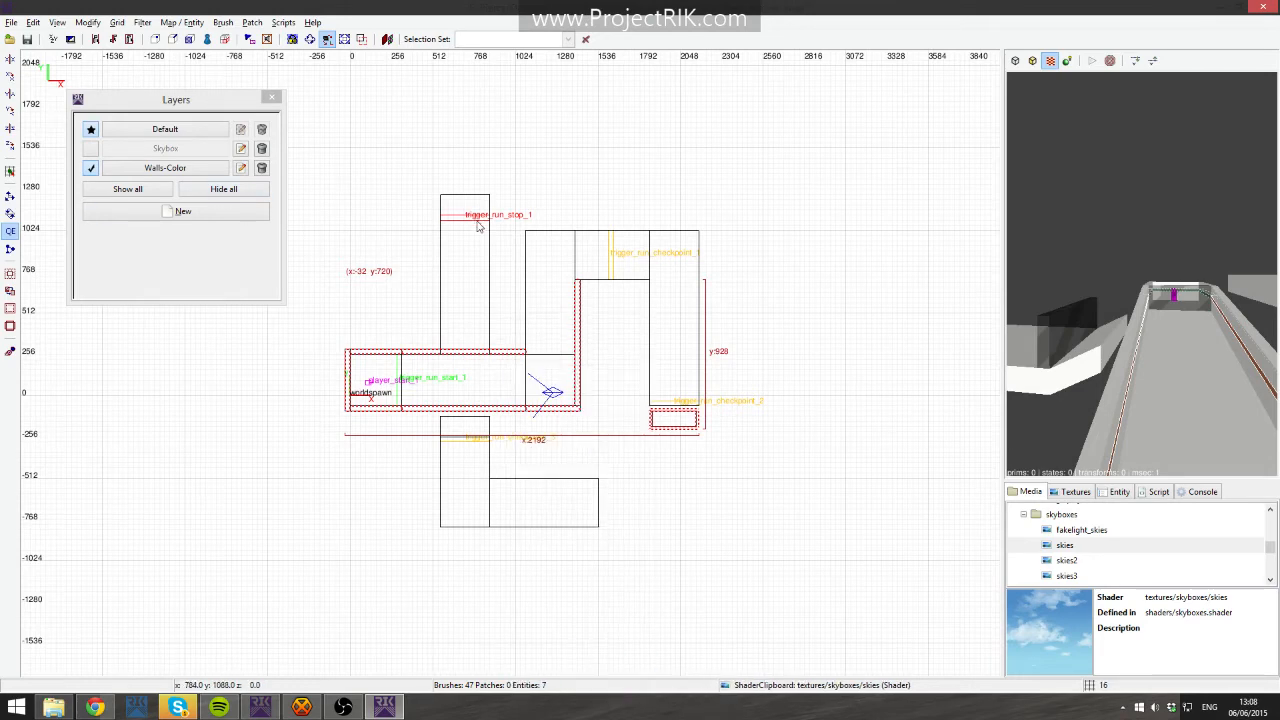
- Toggle the Default and Walls-Color layers' visibility to check which brushes each layer holds, leaving both shown
right_click_drag(478, 227, 439, 220)
key("Escape")
right_click(1070, 290)
right_click(1141, 273)
left_click(91, 168)
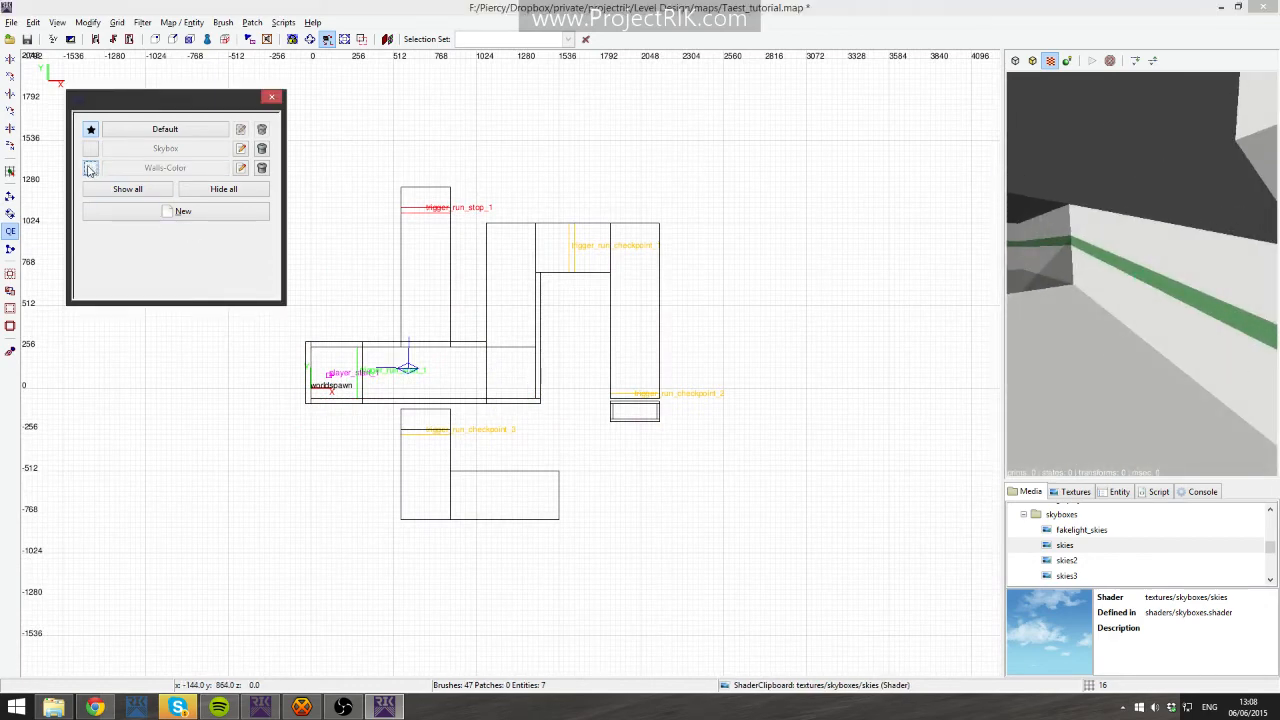
left_click(90, 130)
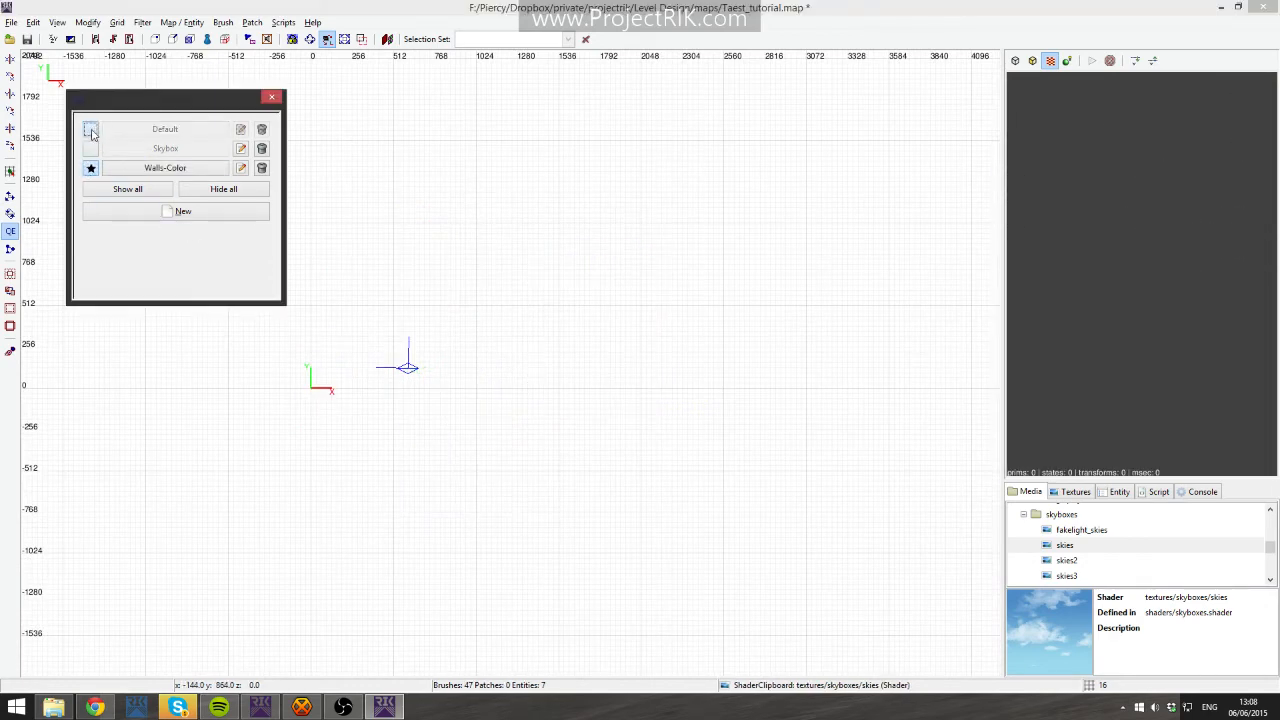
left_click(90, 130)
left_click(91, 168)
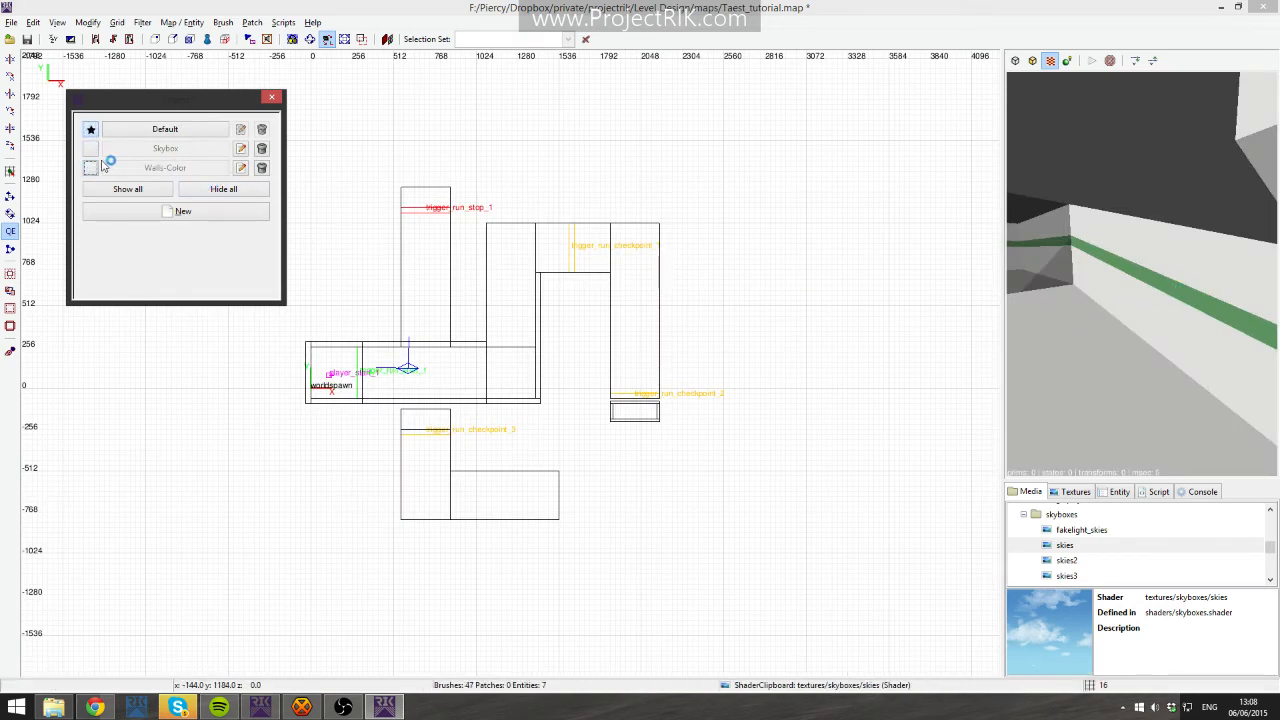
left_click(134, 169)
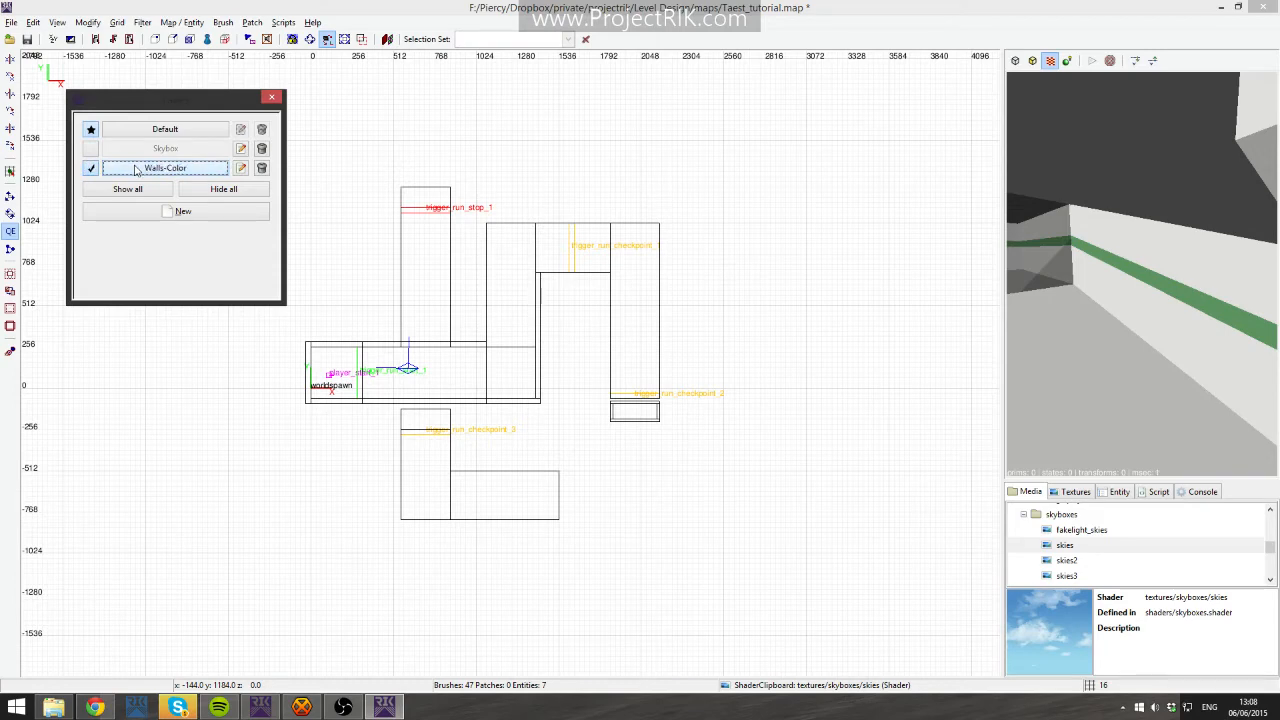
- Select the remaining coloured wall brushes in the camera view
right_click(1020, 343)
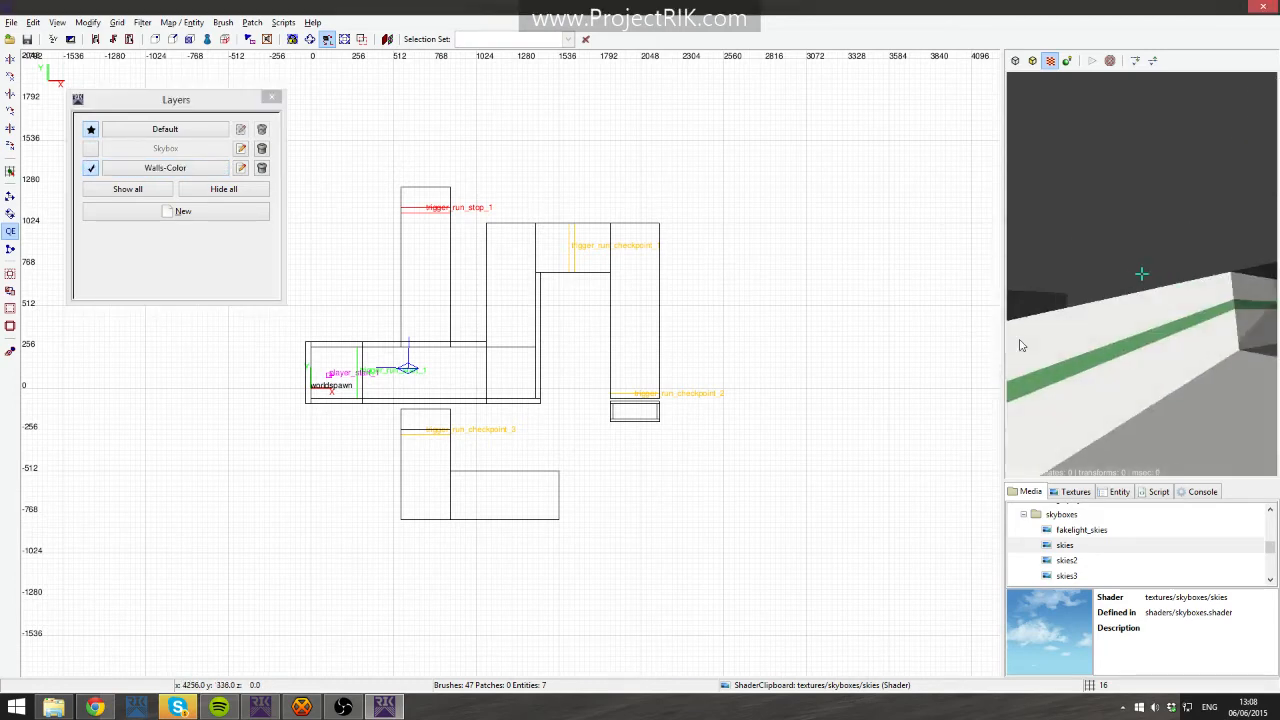
right_click(1020, 345)
left_click(1019, 343, "shift")
right_click(1019, 343)
scroll(1019, 344, "up", 5)
left_click(1019, 344, "shift")
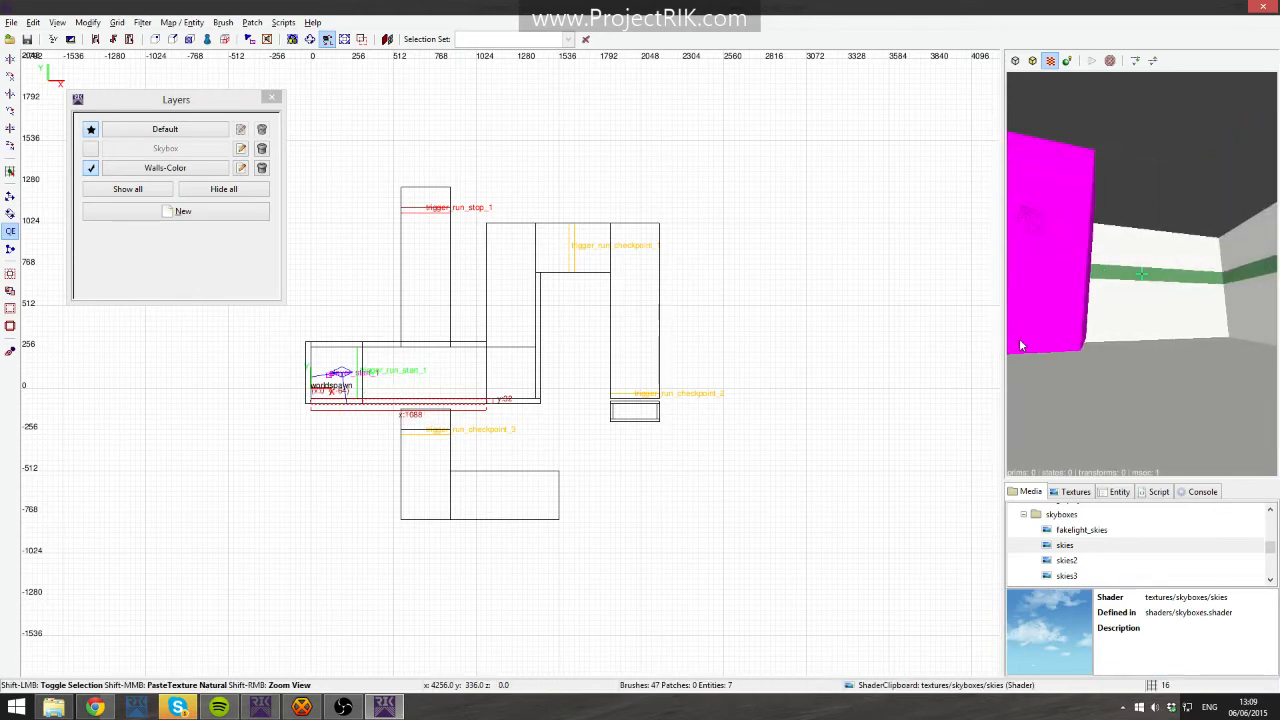
left_click(1020, 345, "shift")
left_click(1020, 345, "shift")
scroll(1020, 345, "up", 4)
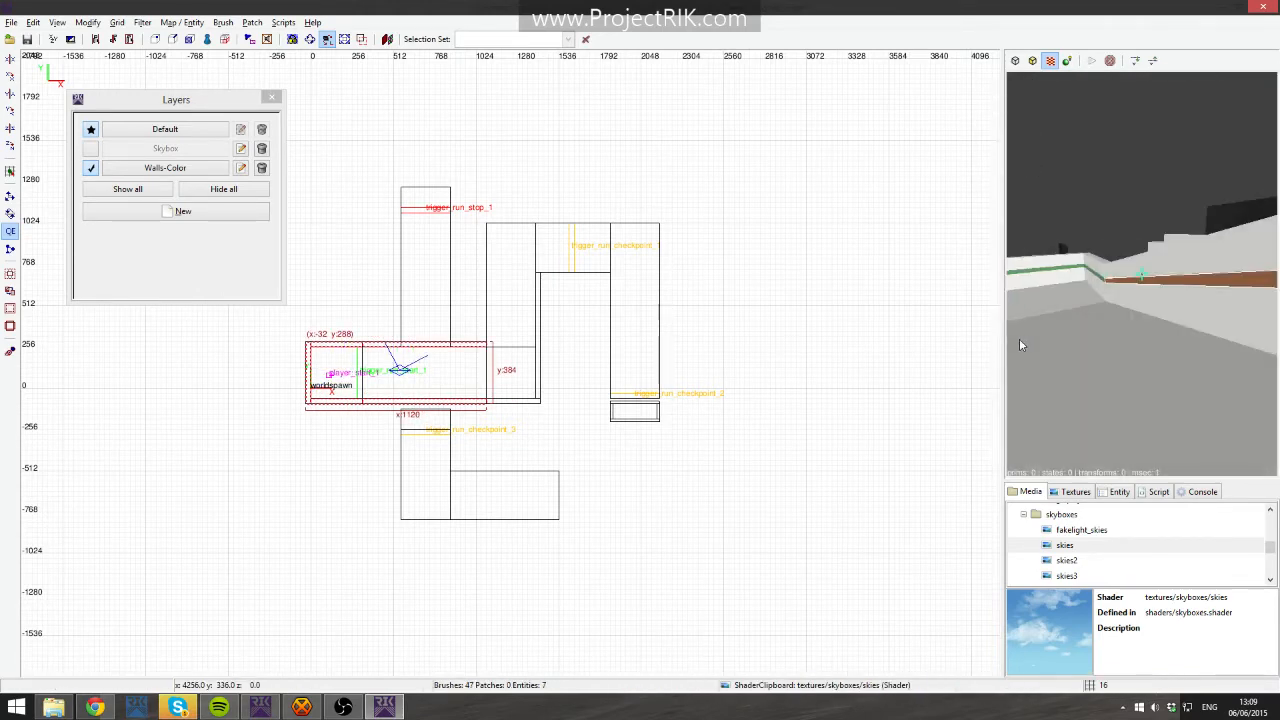
left_click(1019, 338, "shift")
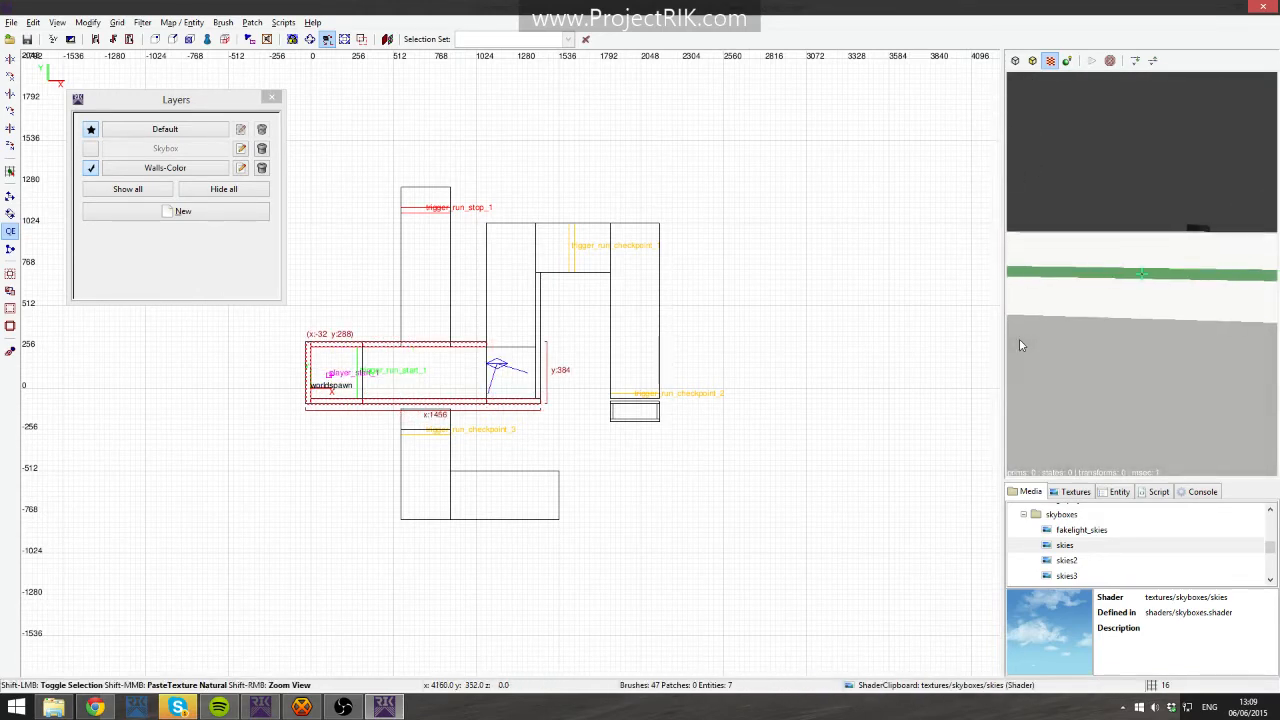
left_click(1019, 340, "shift")
scroll(1019, 340, "up", 4)
left_click(1019, 340, "shift")
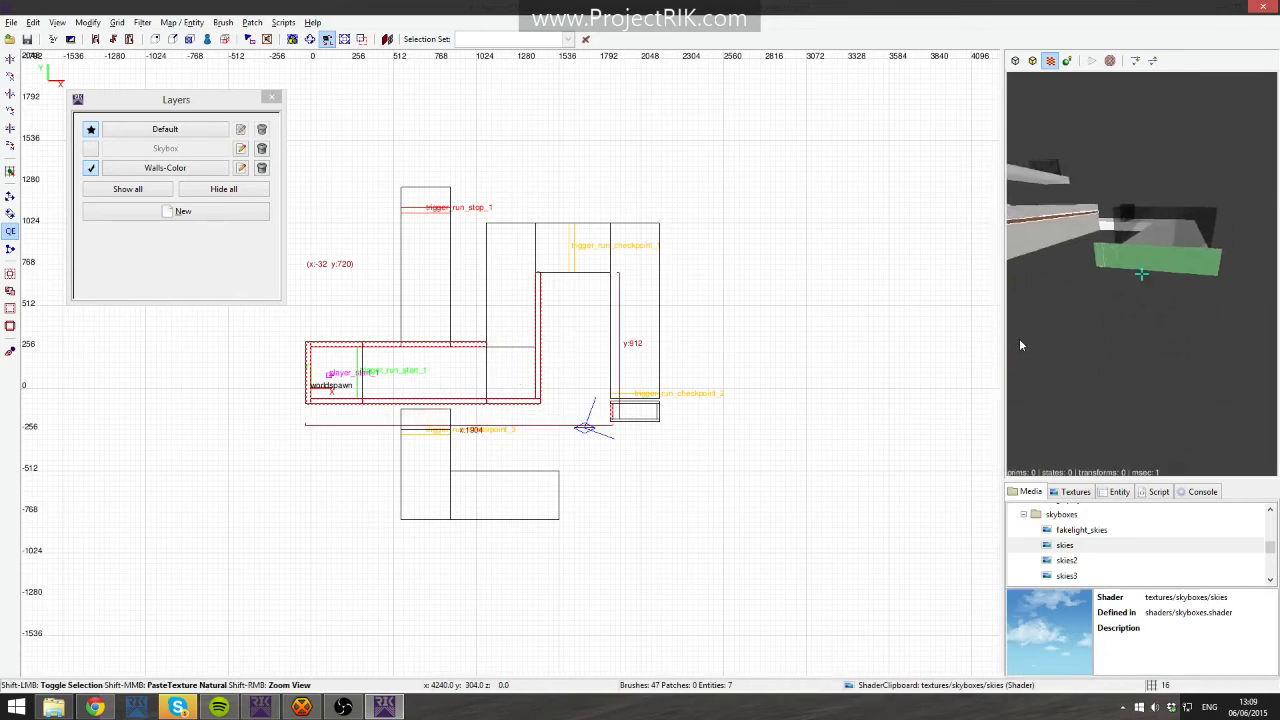
left_click(1019, 338, "shift")
scroll(1019, 338, "up", 4)
scroll(1020, 345, "down", 4)
- Add the selected wall brushes to the Walls-Color layer
right_click(437, 383)
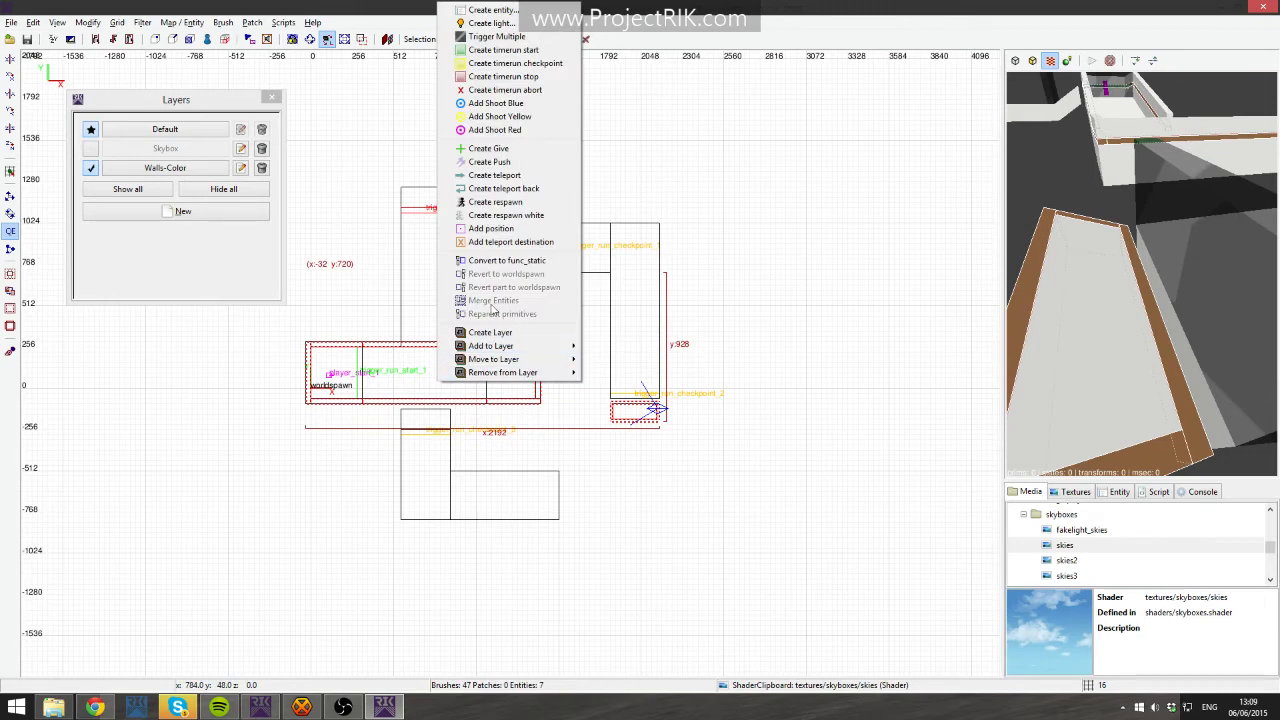
mouse_move(500, 345)
left_click(645, 375)
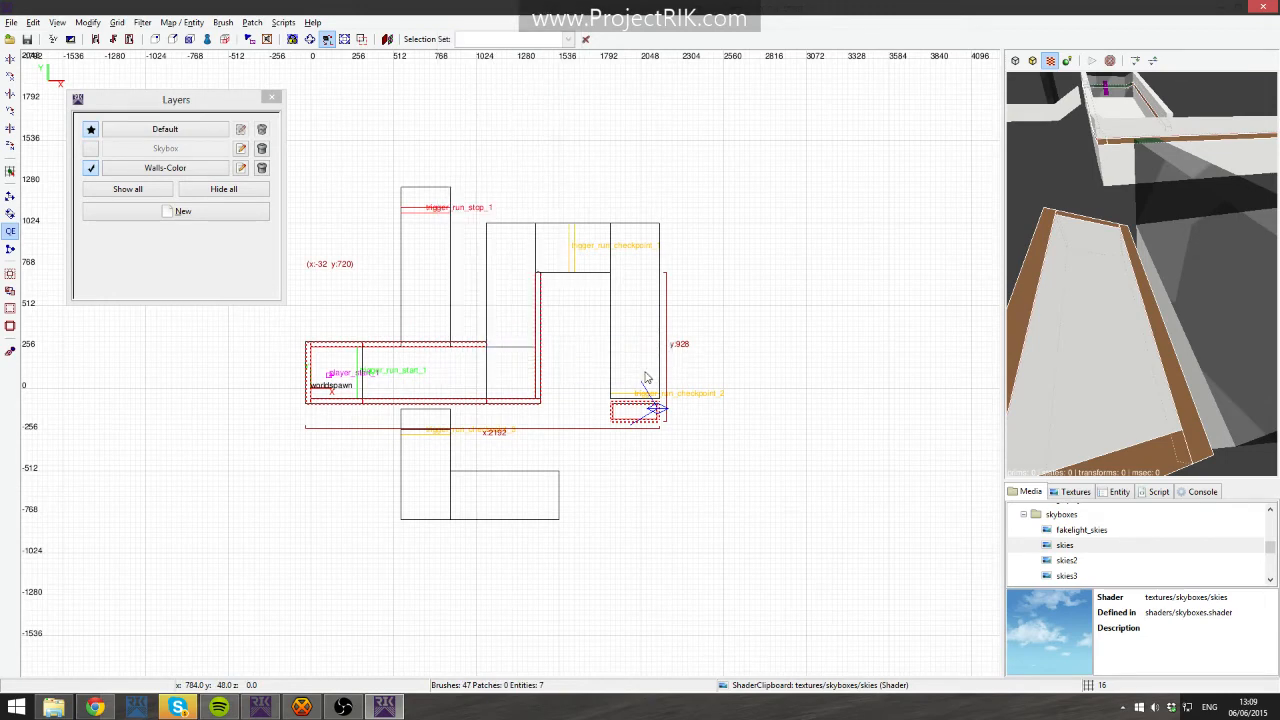
- Rename the Walls-Color layer to wallscolor
left_click(92, 168)
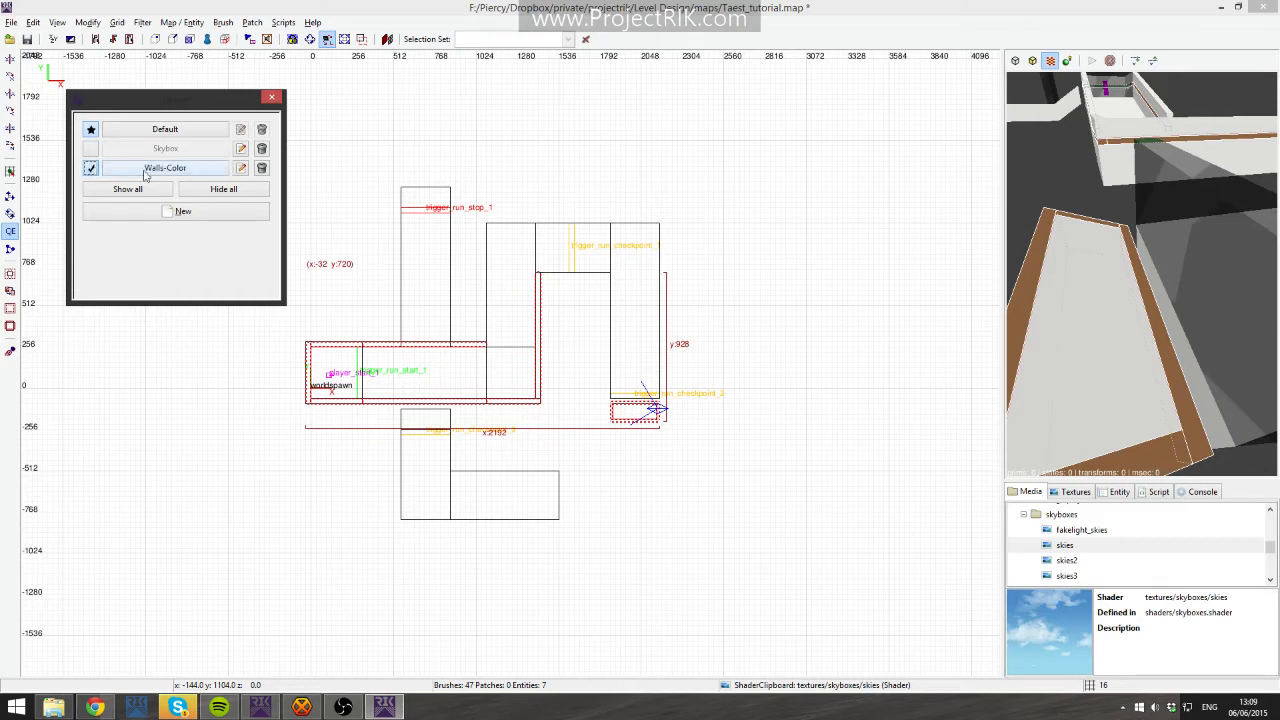
left_click(241, 169)
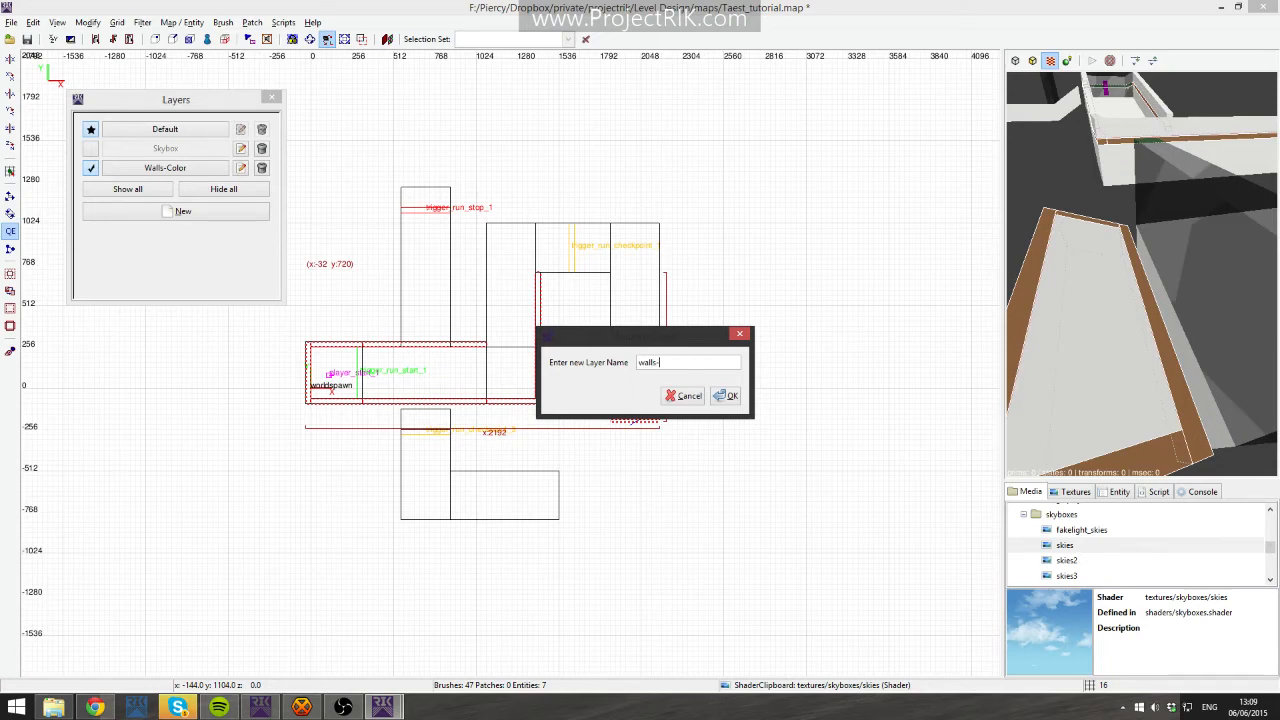
type("wallscolor")
key("Return")
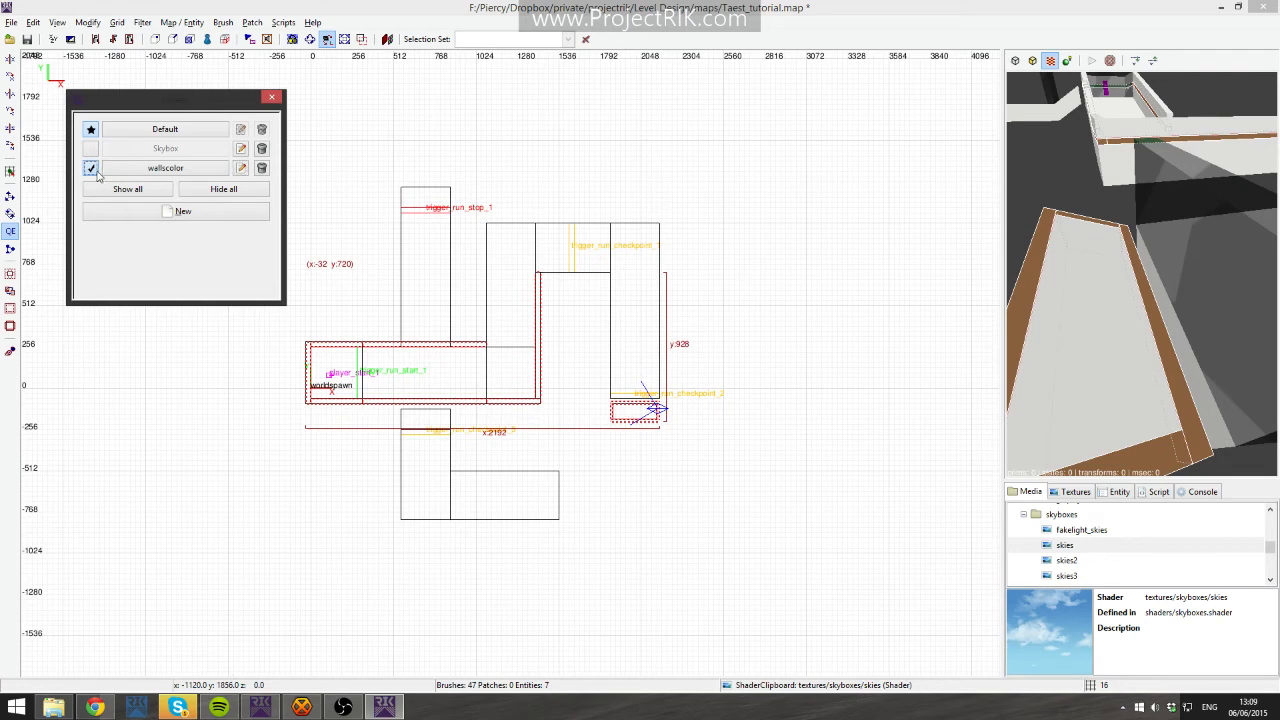
- Remove the selected wall brushes from the wallscolor layer
right_click(537, 365)
left_click(404, 162)
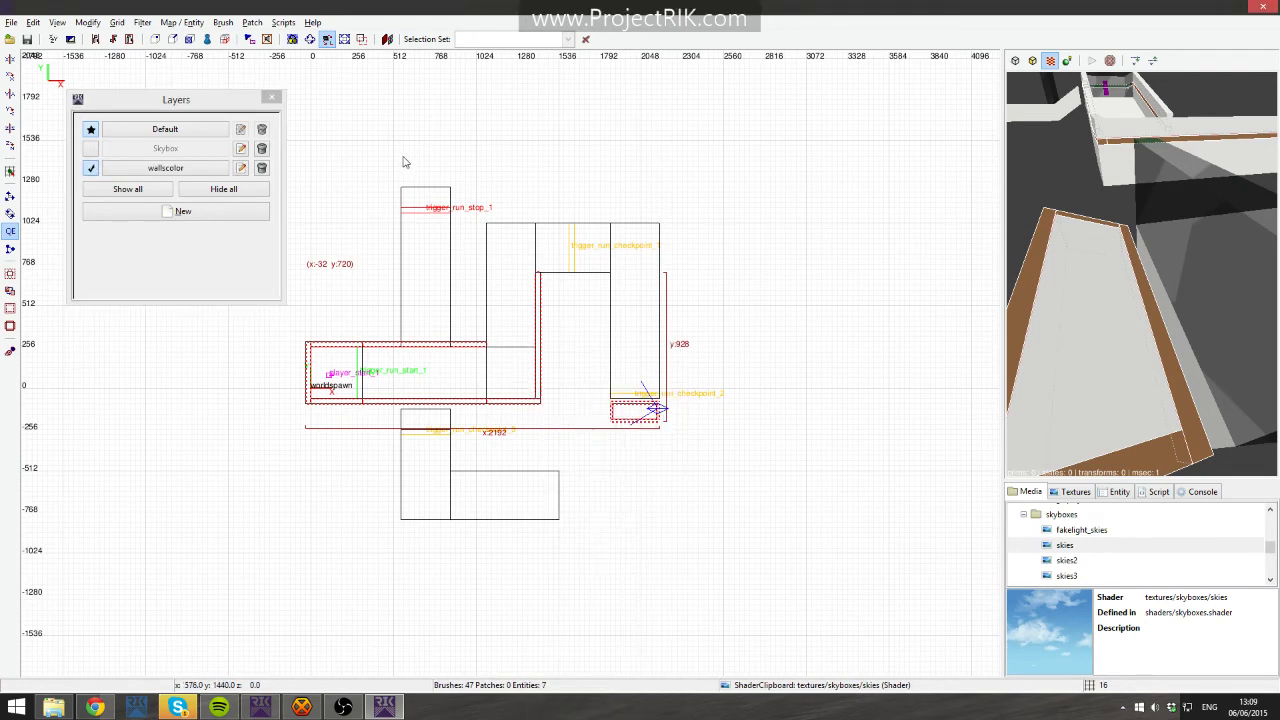
right_click(414, 172)
mouse_move(531, 541)
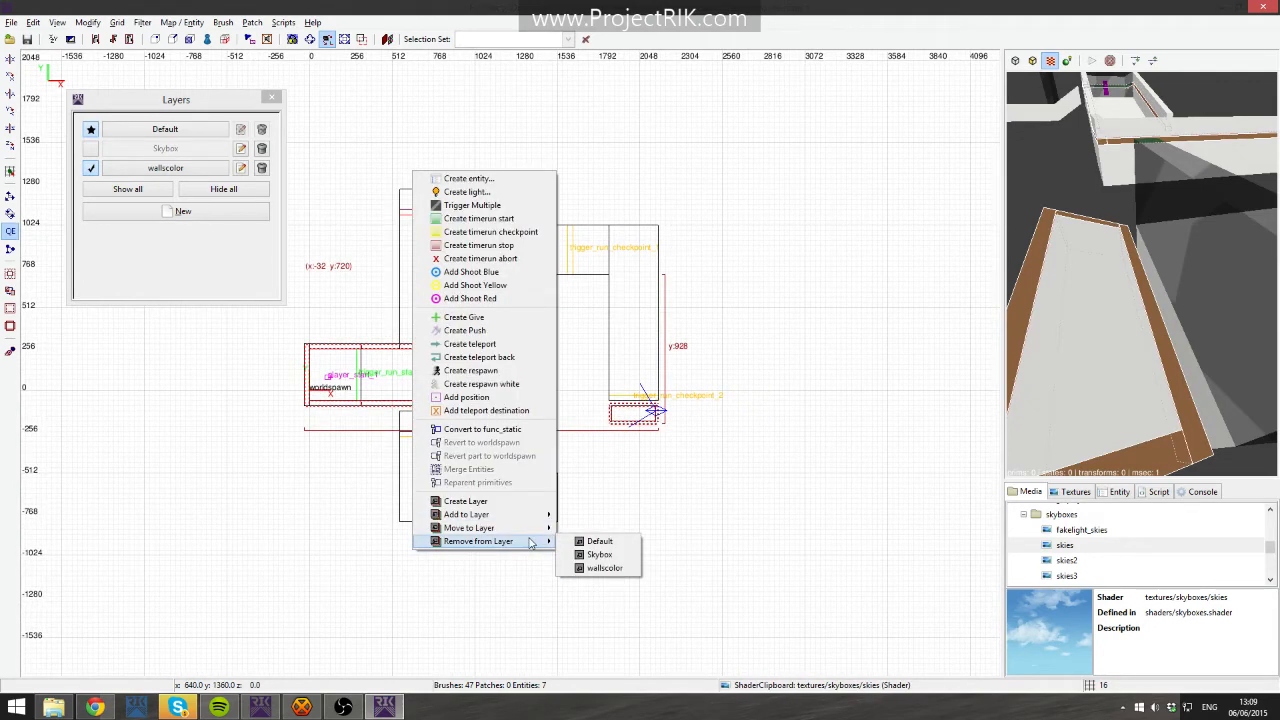
left_click(600, 568)
- Move the selected wall brushes to the wallscolor layer
right_click(452, 303)
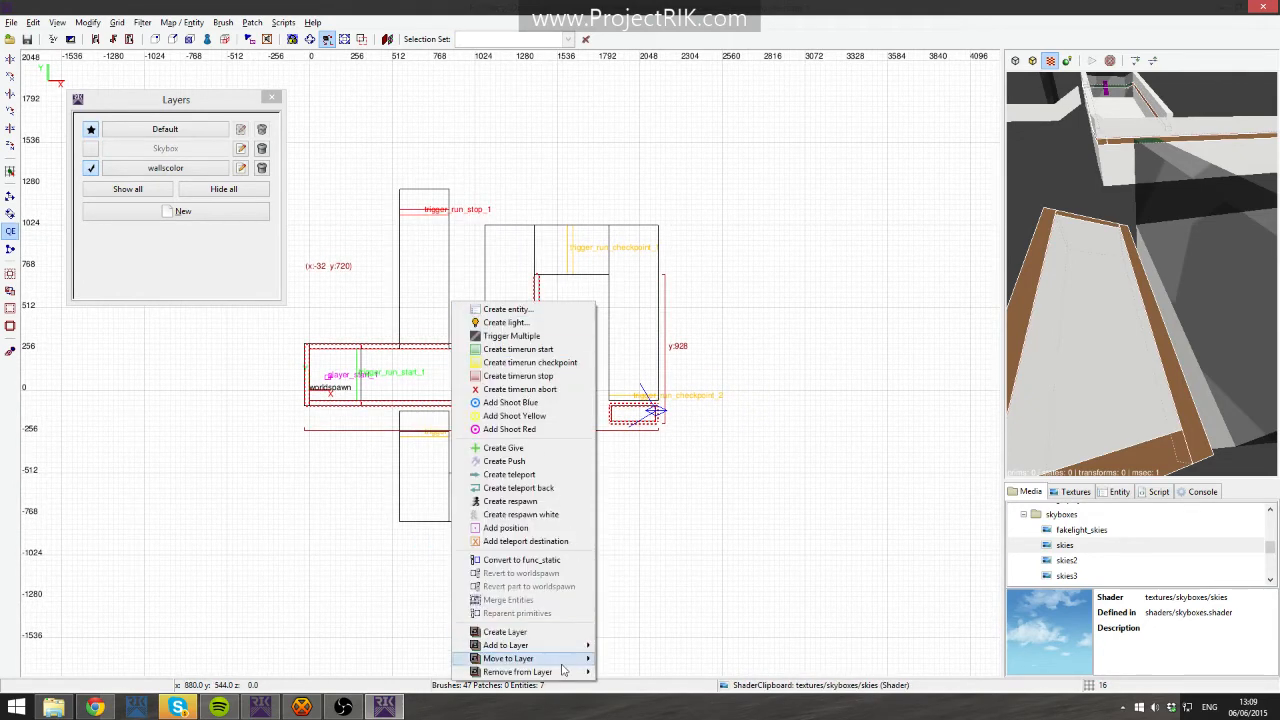
mouse_move(561, 672)
left_click(637, 686)
- Remove the selected wall brushes from the Default layer
right_click(459, 378)
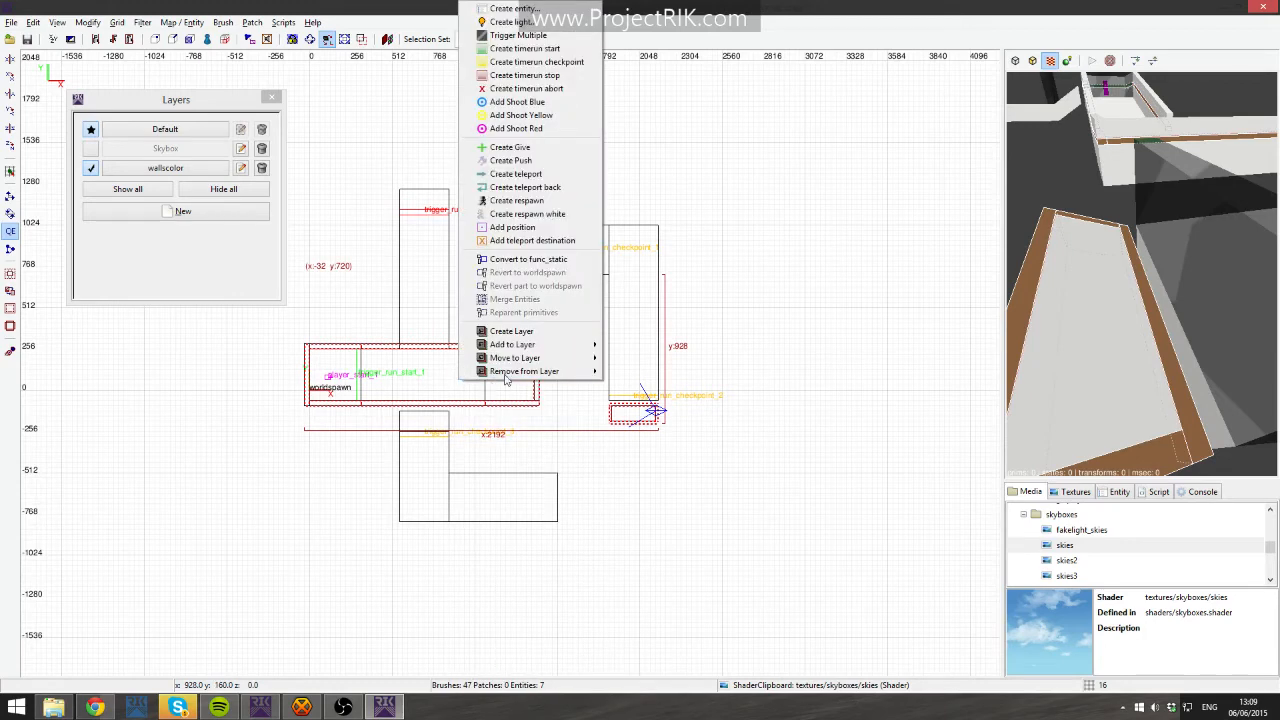
mouse_move(516, 371)
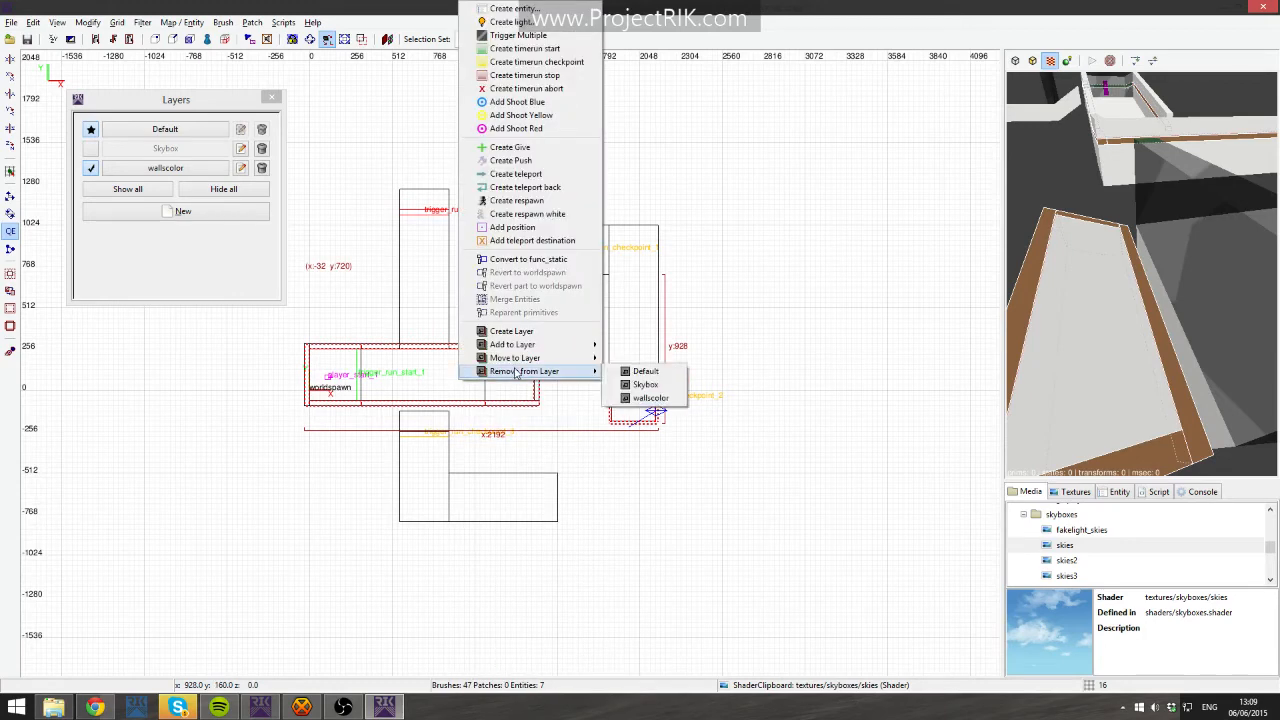
left_click(646, 371)
- Move the selected walls and checkpoint brush into the wallscolor layer
right_click(502, 342)
left_click(494, 240)
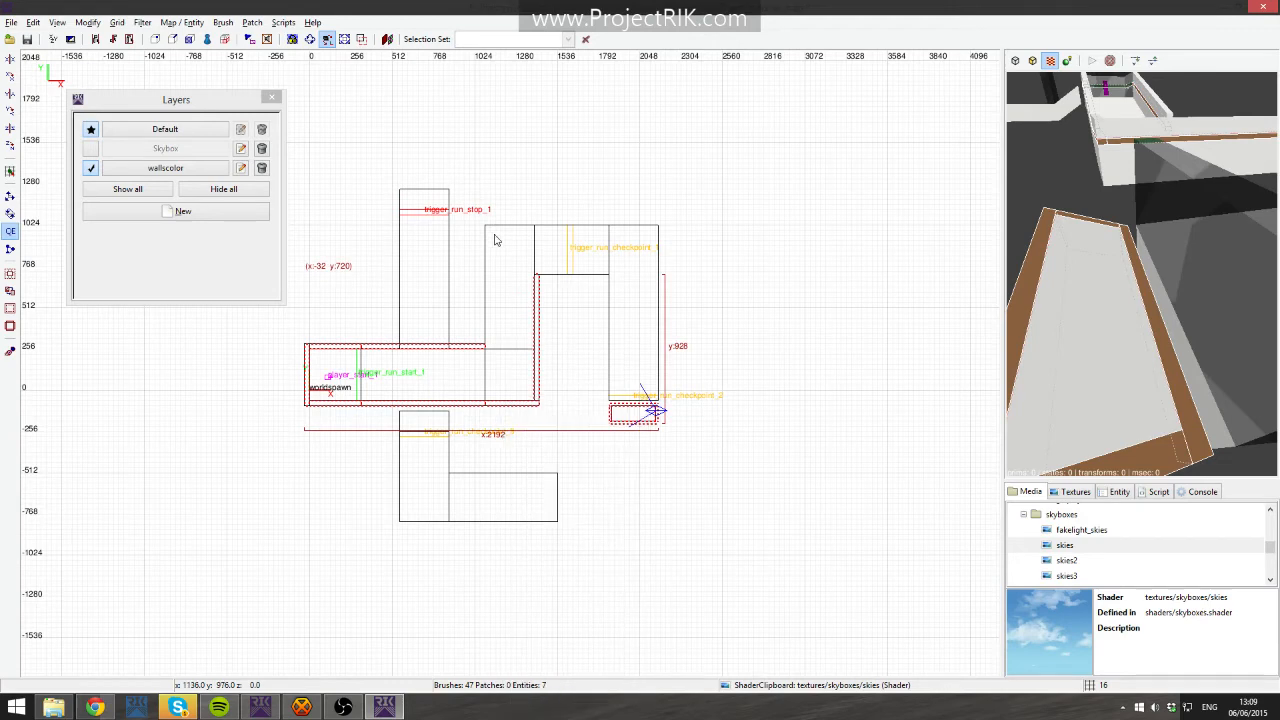
right_click_drag(498, 219, 497, 221)
right_click_drag(490, 167, 489, 169)
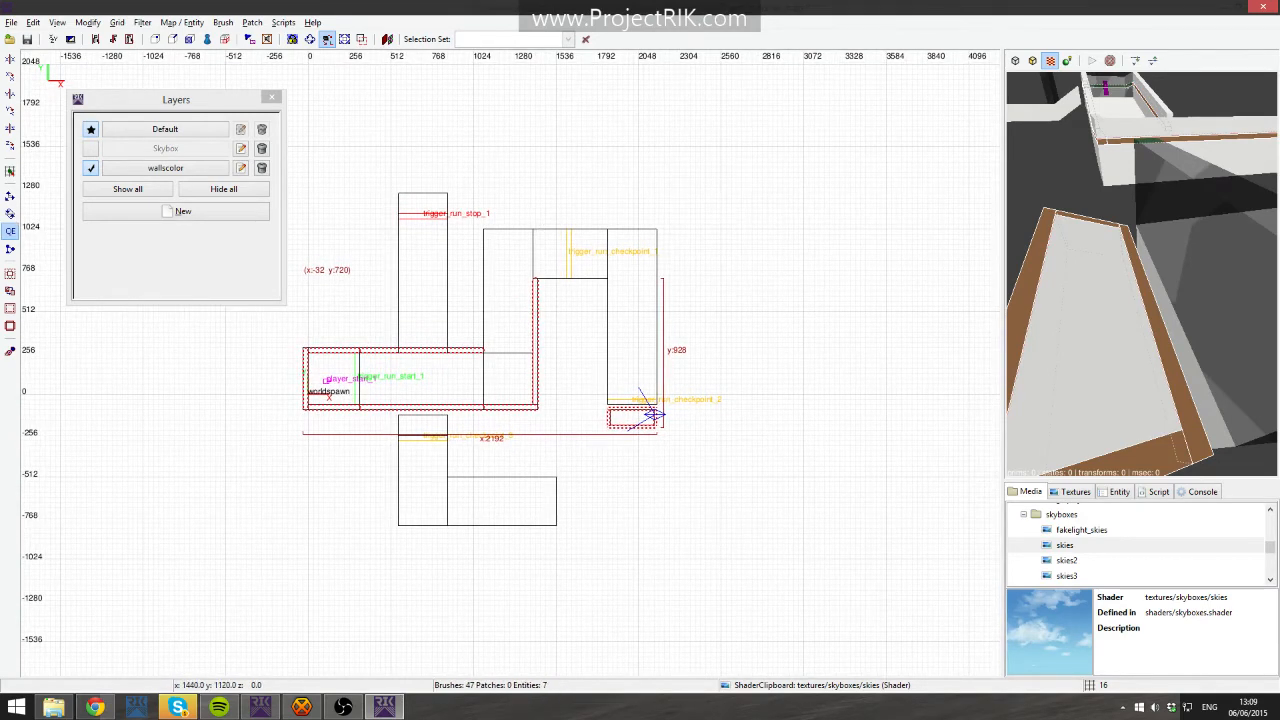
right_click(652, 413)
mouse_move(618, 574)
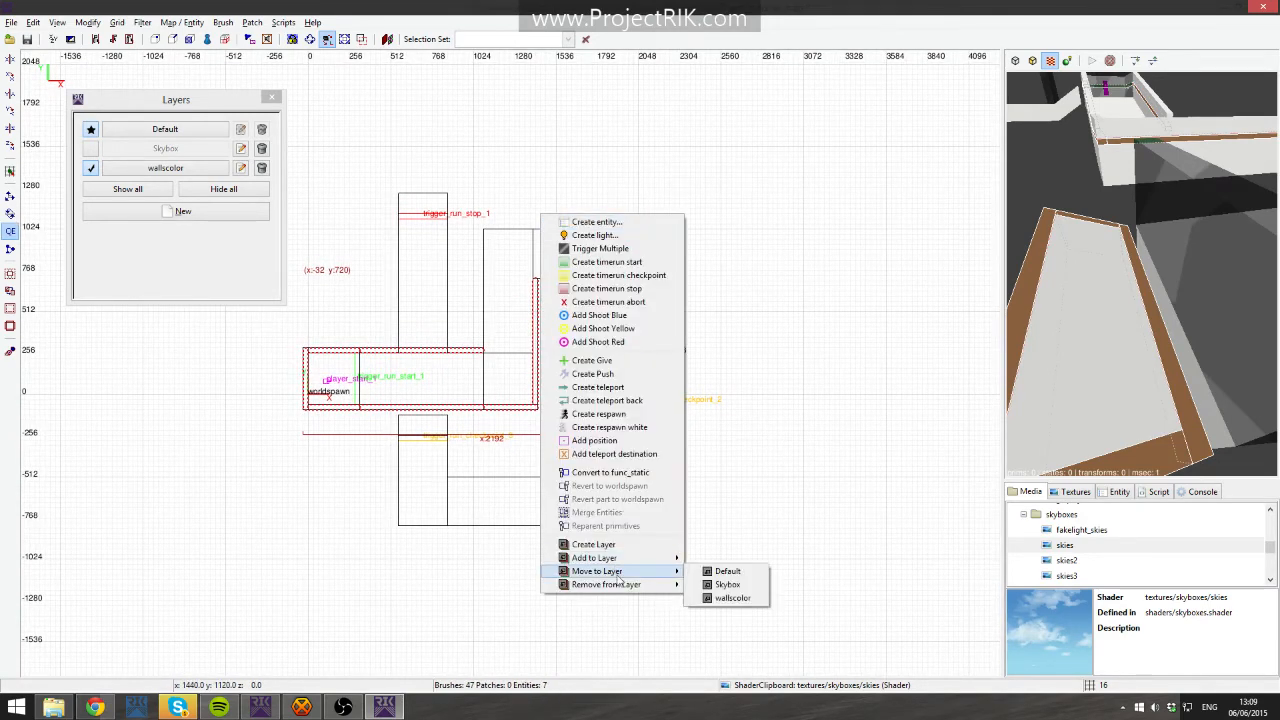
left_click(733, 598)
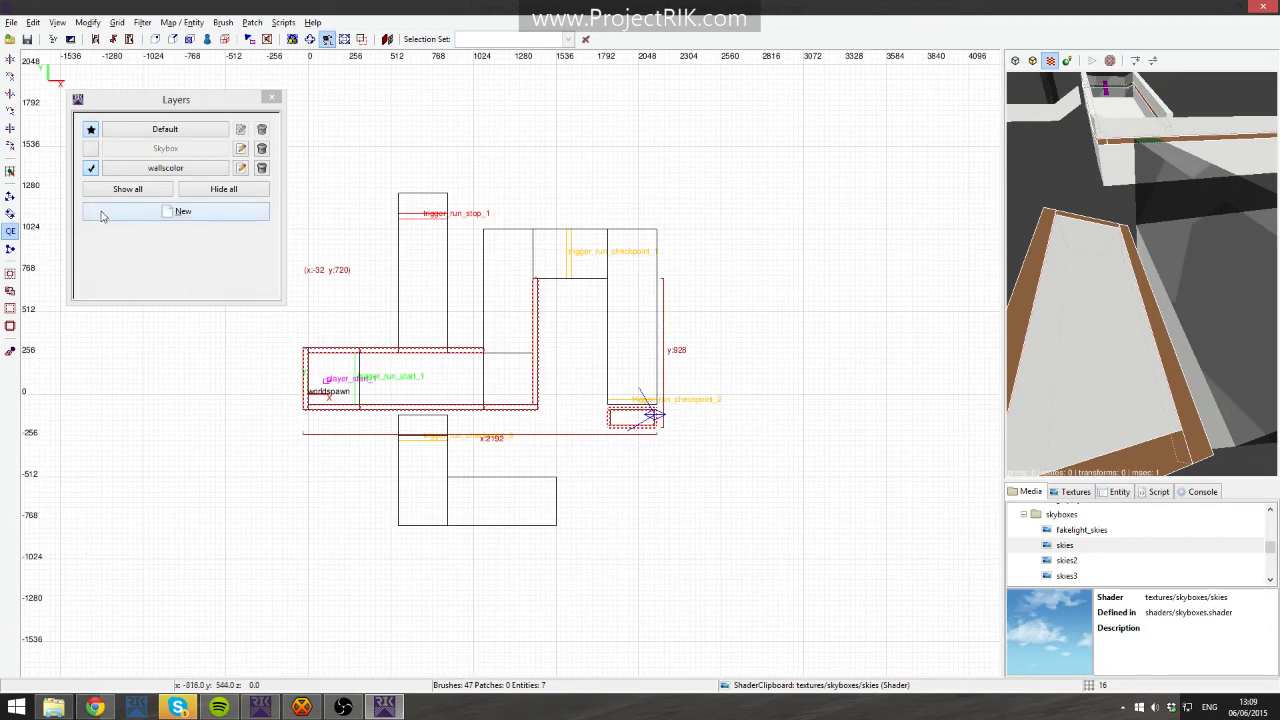
- Toggle the wallscolor layer's visibility off and on and inspect the walls in the 3D view
left_click(91, 169)
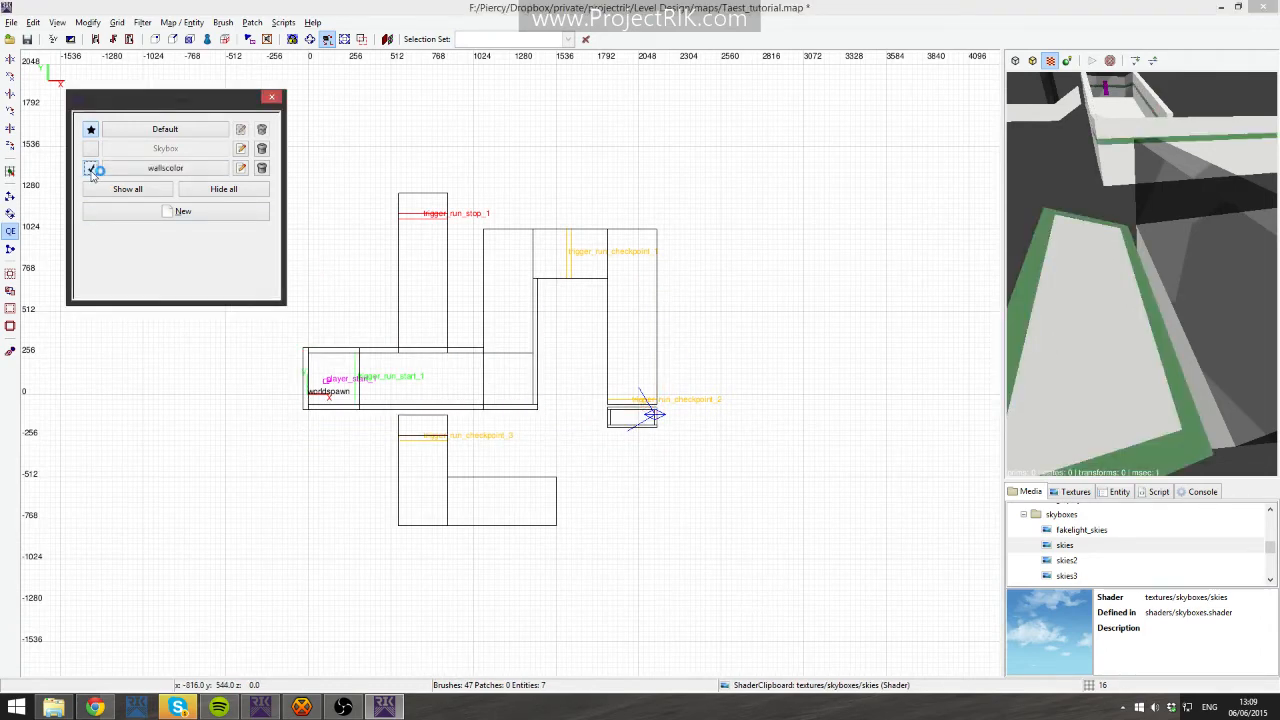
left_click(91, 169)
right_click(1104, 170)
key("Up")
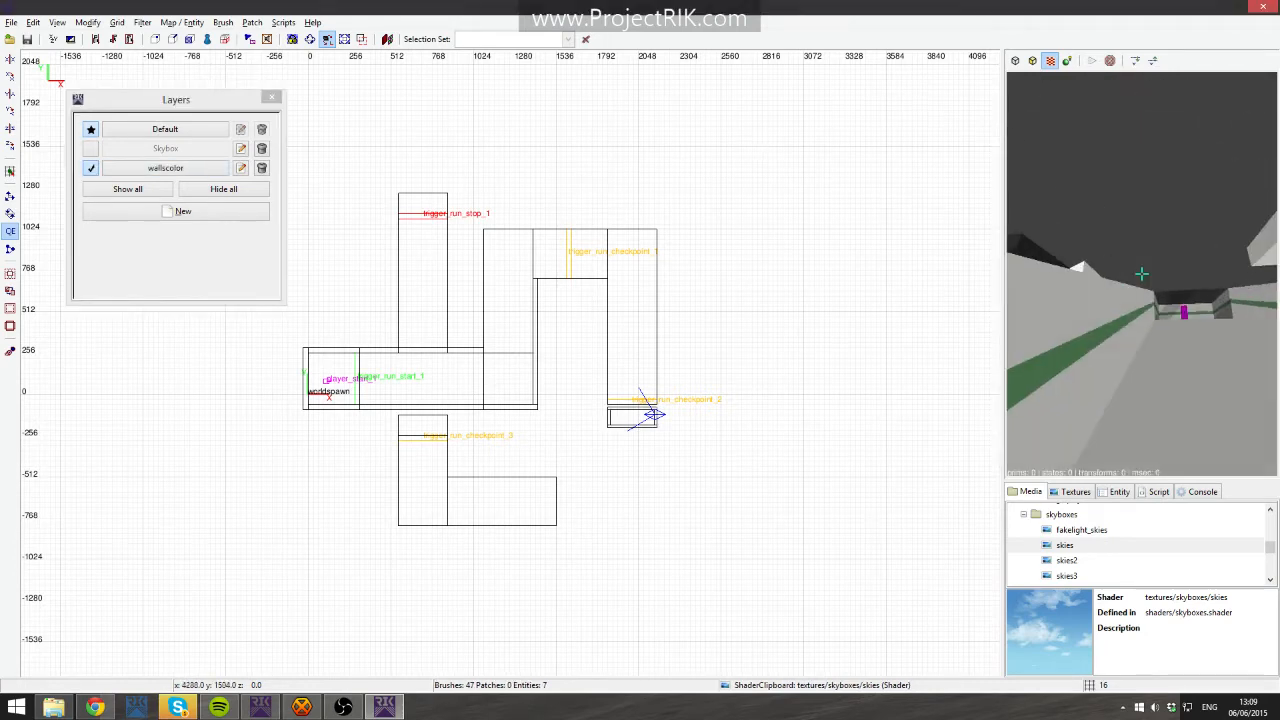
right_click(1142, 274)
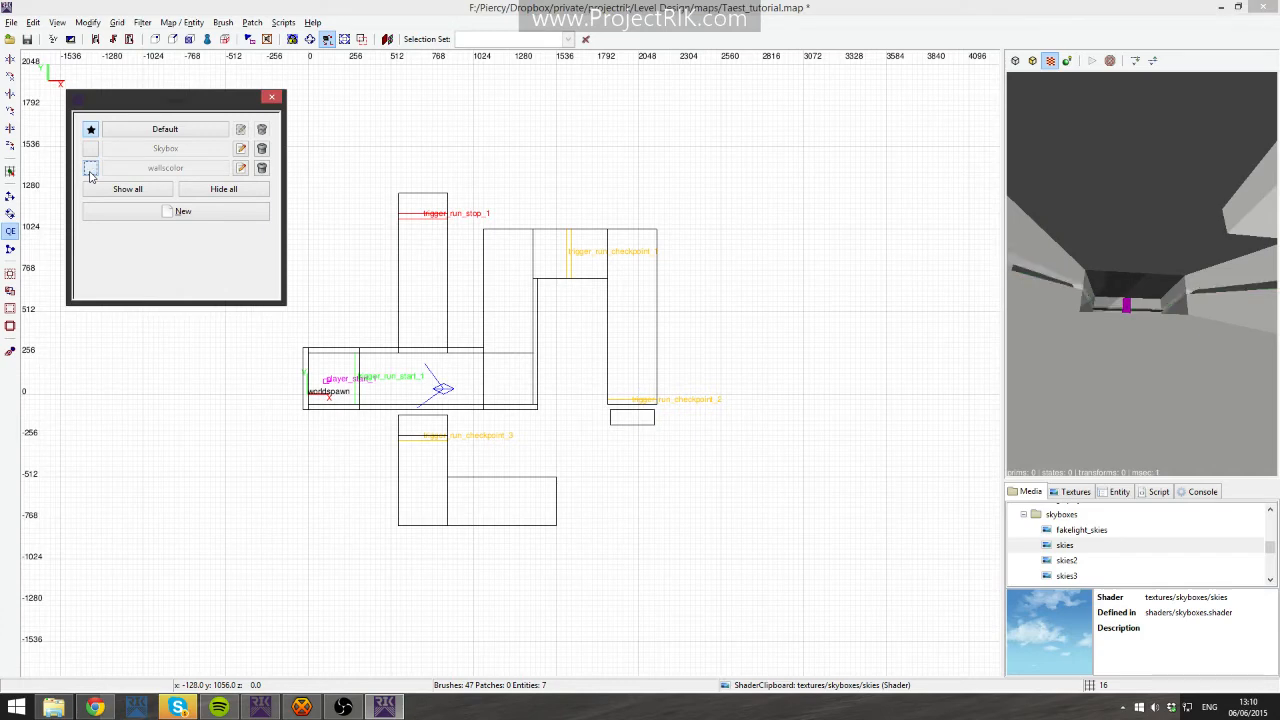
left_click(160, 172)
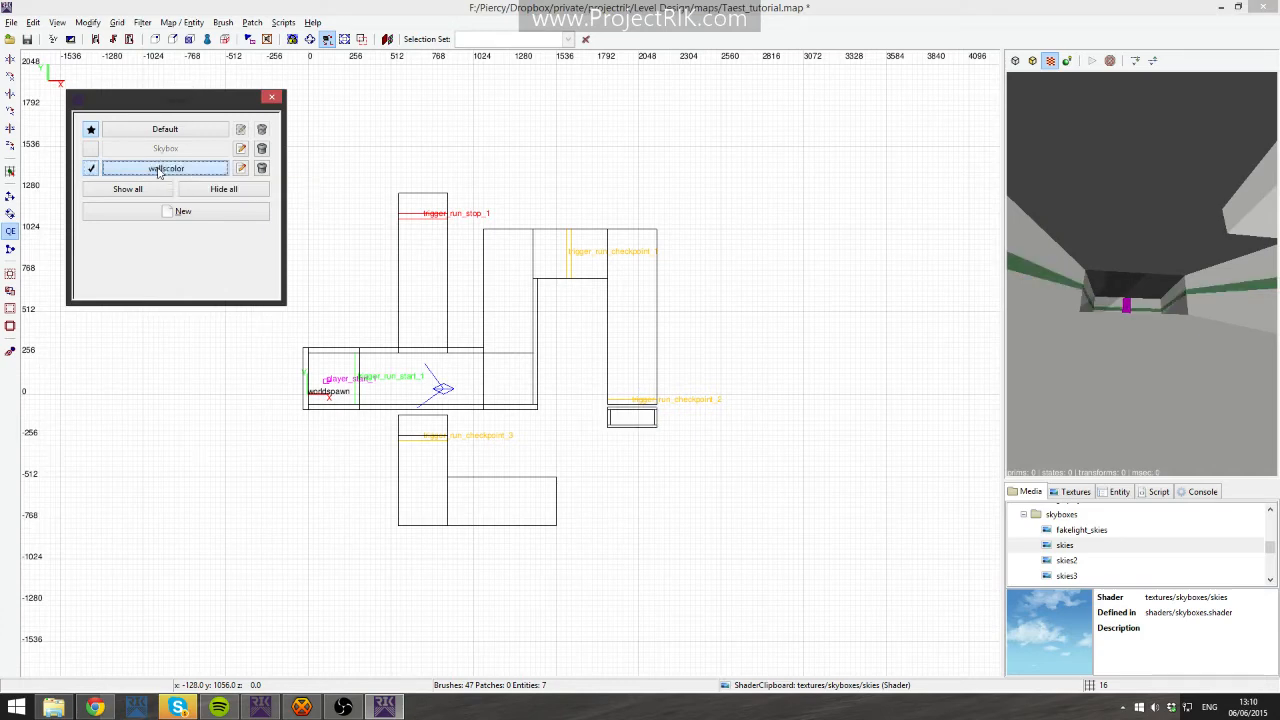
right_click(1015, 255)
right_click(1149, 285)
- Select all brushes of the wallscolor layer and apply the base0 red shader to them
left_click(90, 168)
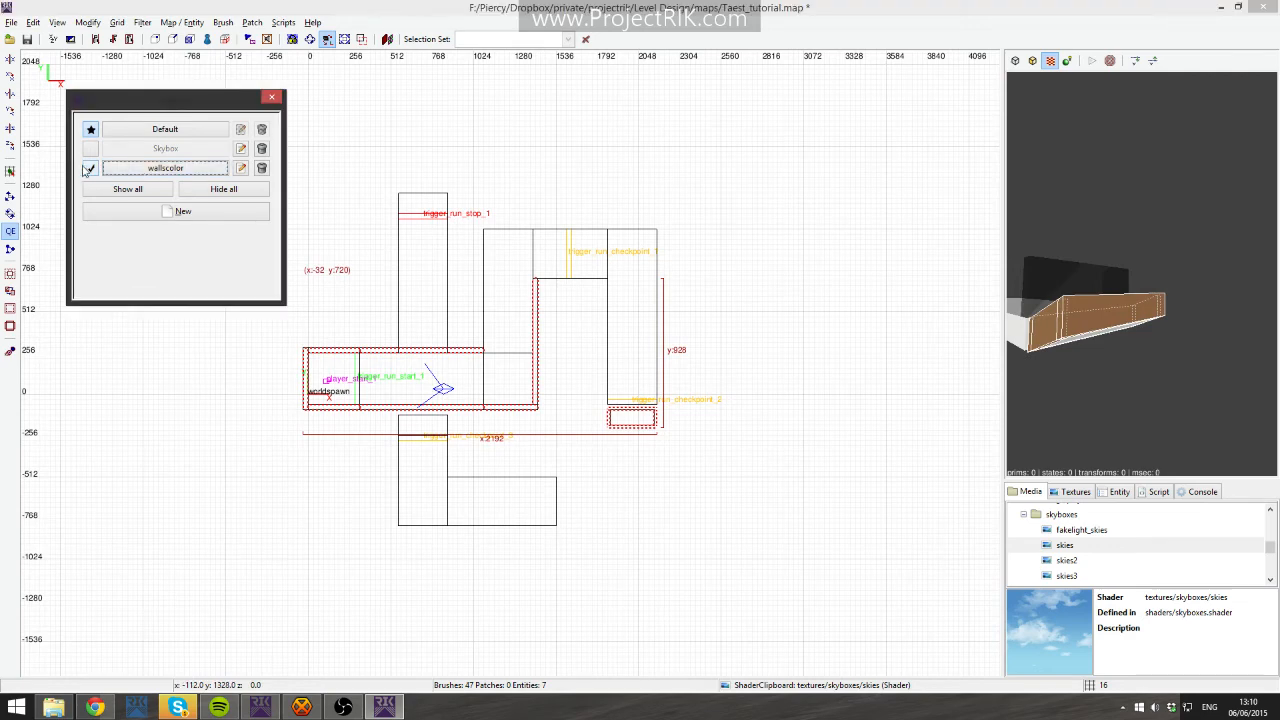
left_click(90, 170)
left_click(170, 172)
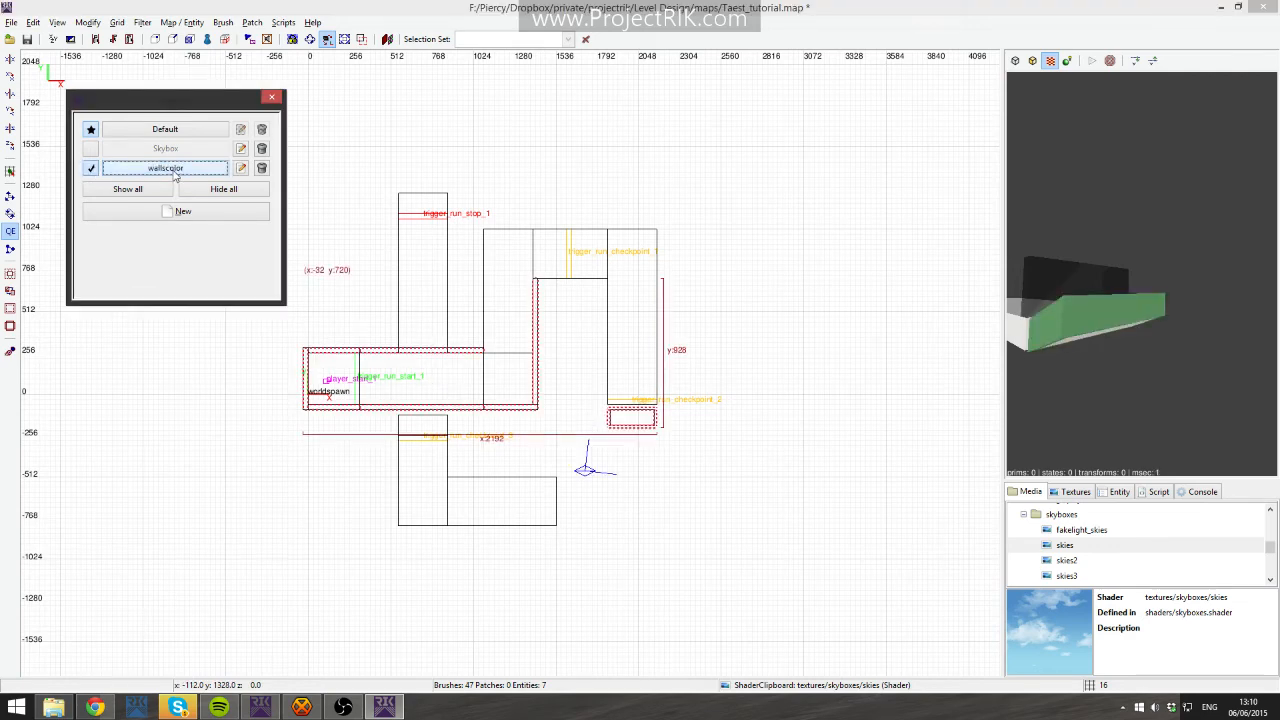
left_click(1024, 514)
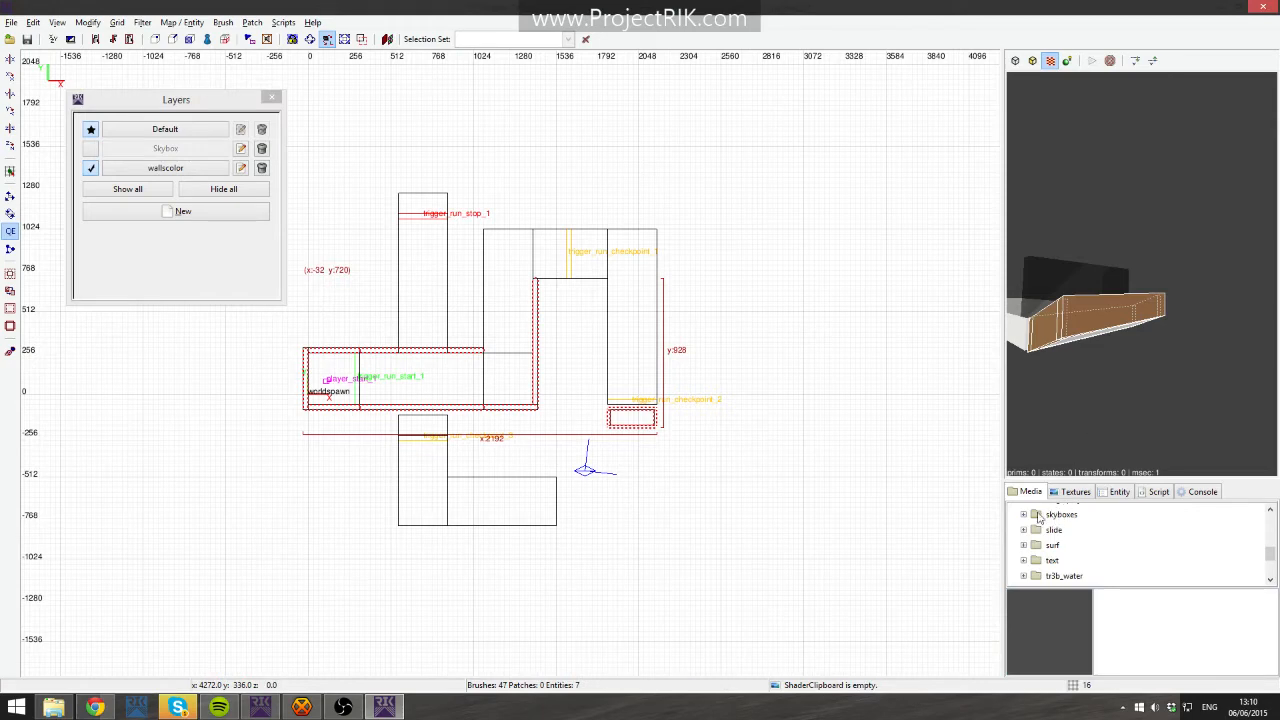
scroll(1060, 536, "up", 10)
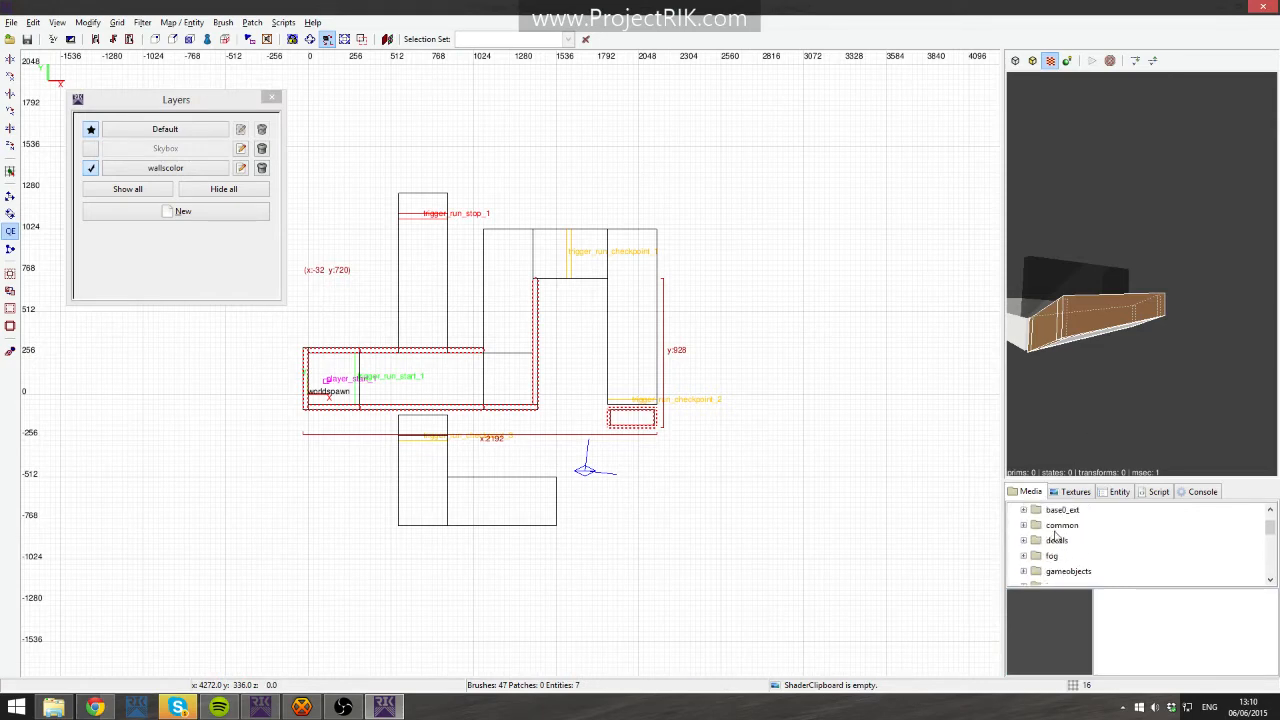
left_click(1022, 528)
scroll(1071, 560, "down", 6)
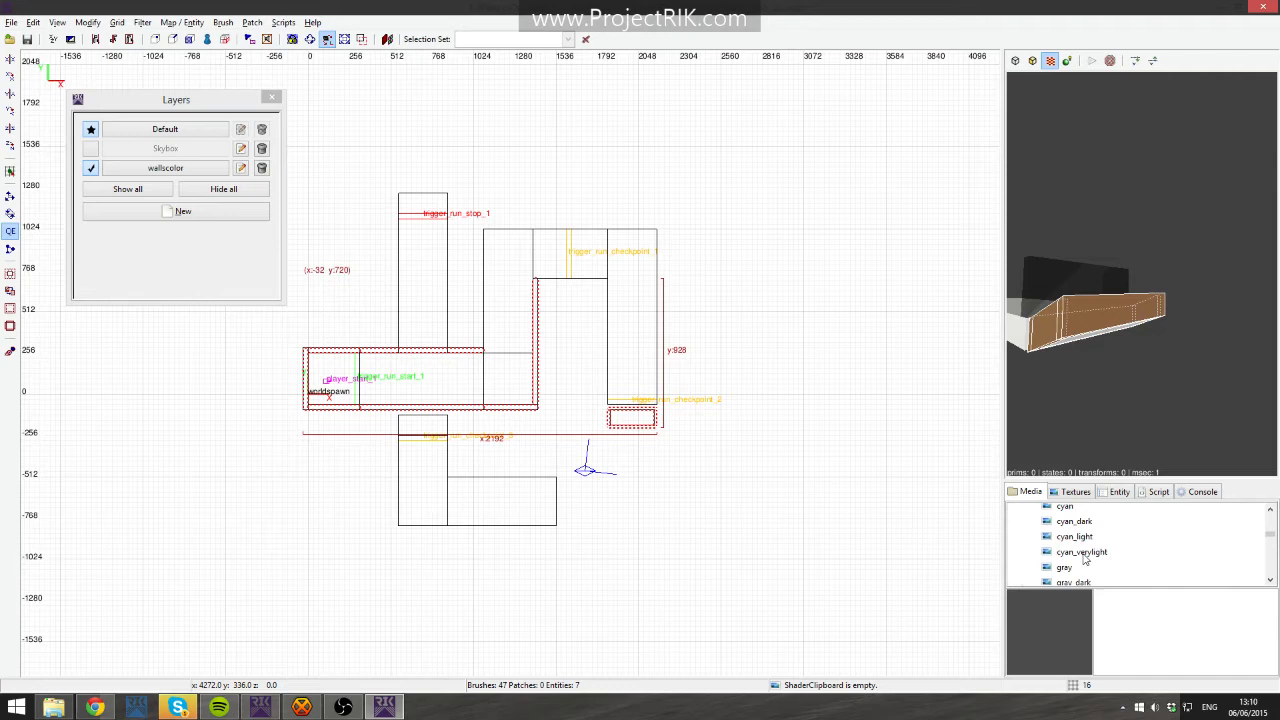
scroll(1092, 562, "up", 5)
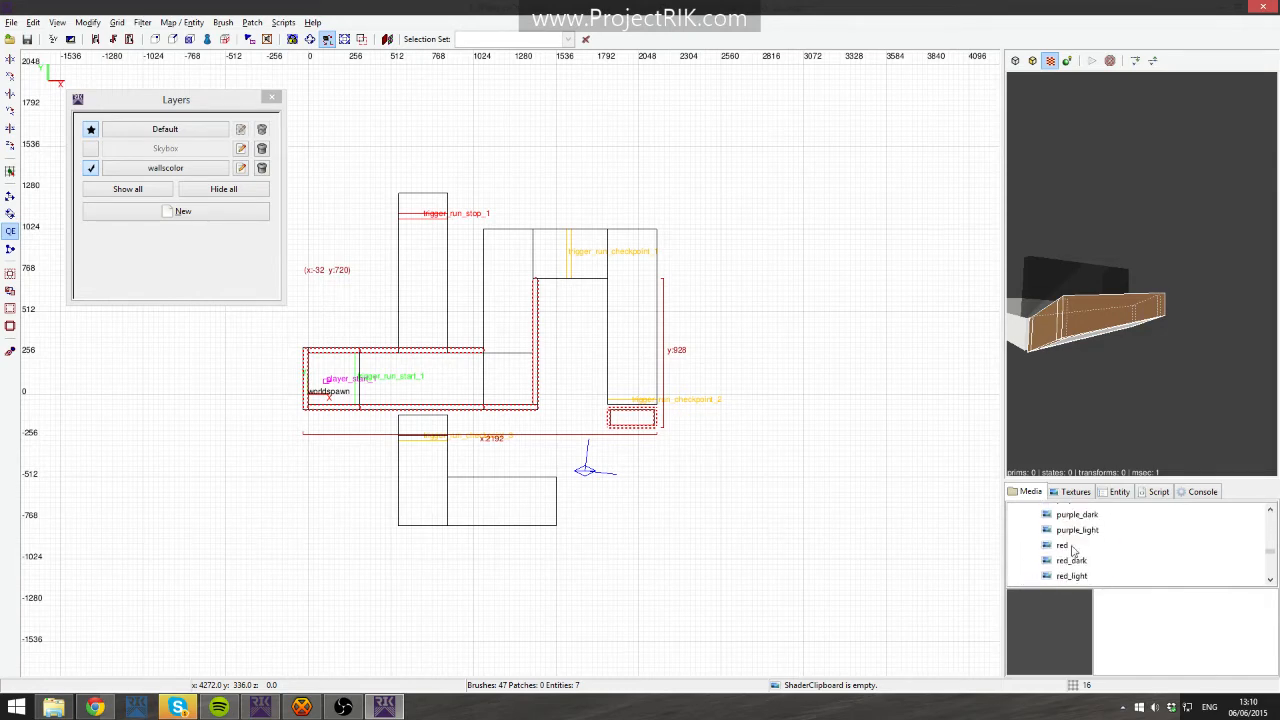
left_click(1080, 544)
right_click(1082, 545)
left_click(1127, 564)
right_click(1141, 273)
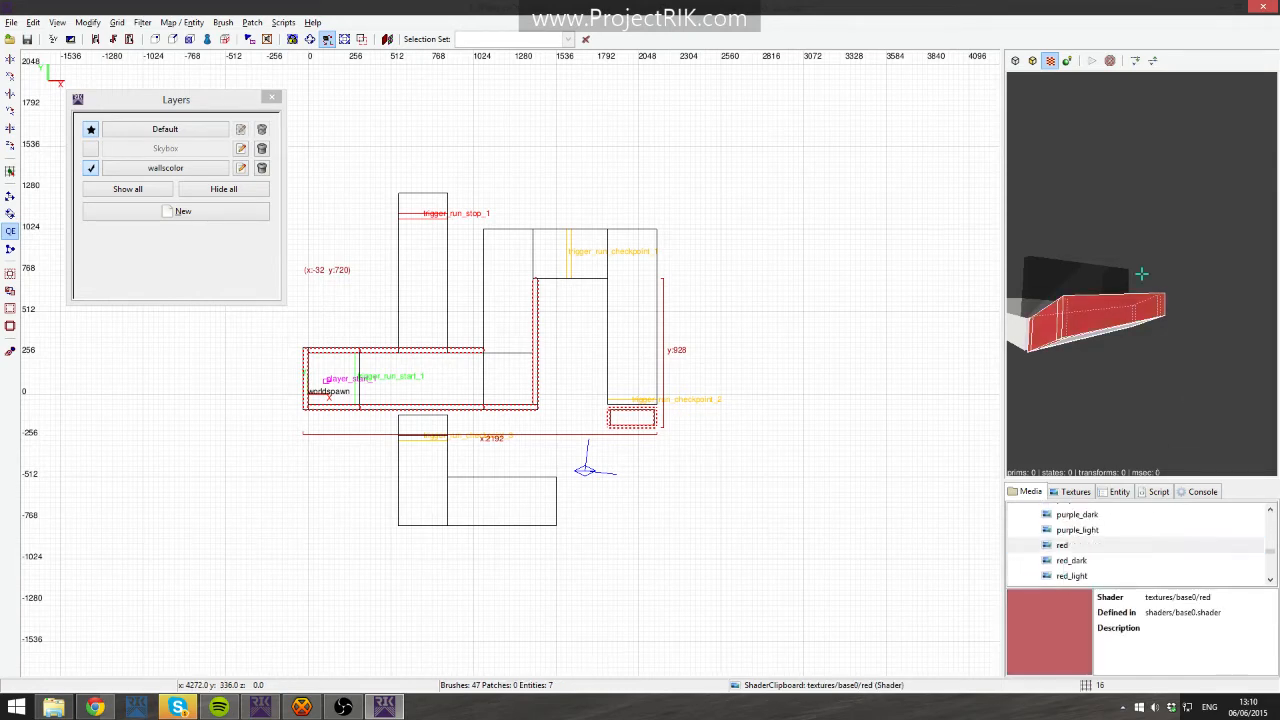
- Reselect the wallscolor layer's brushes and apply the purple_light shader to them
key("Escape")
right_click(1141, 273)
left_click(168, 168)
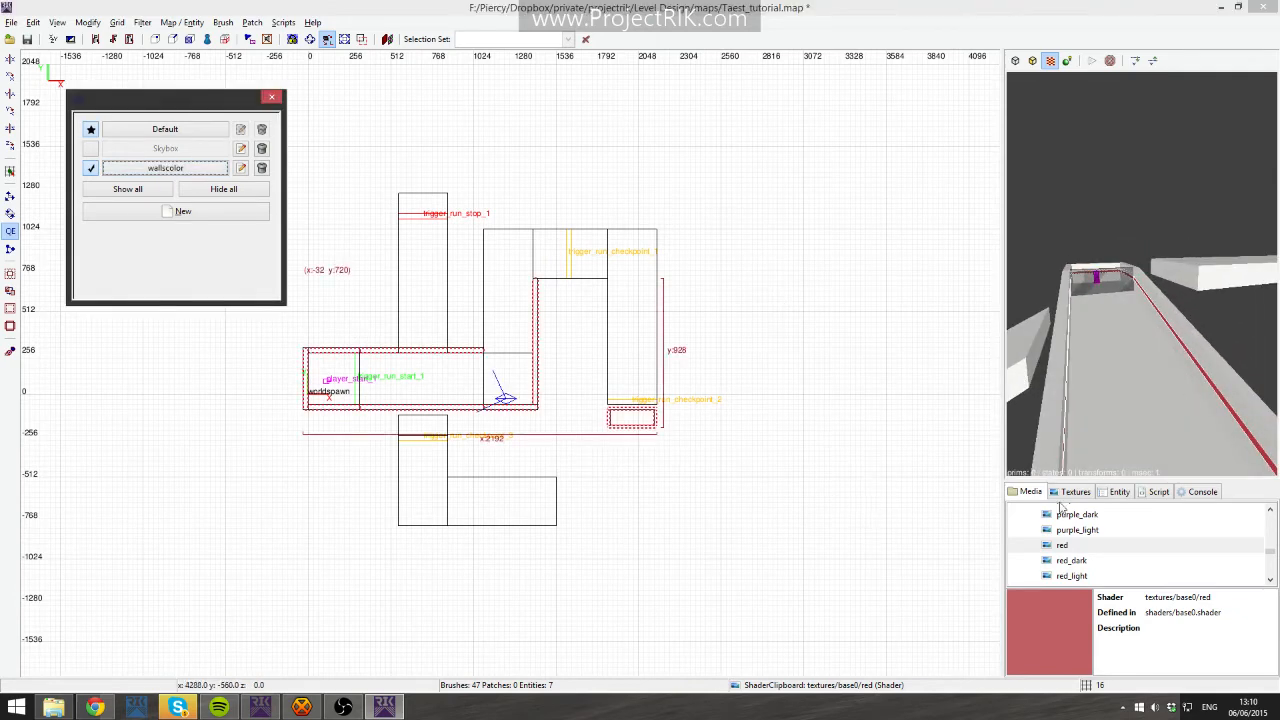
right_click(1078, 530)
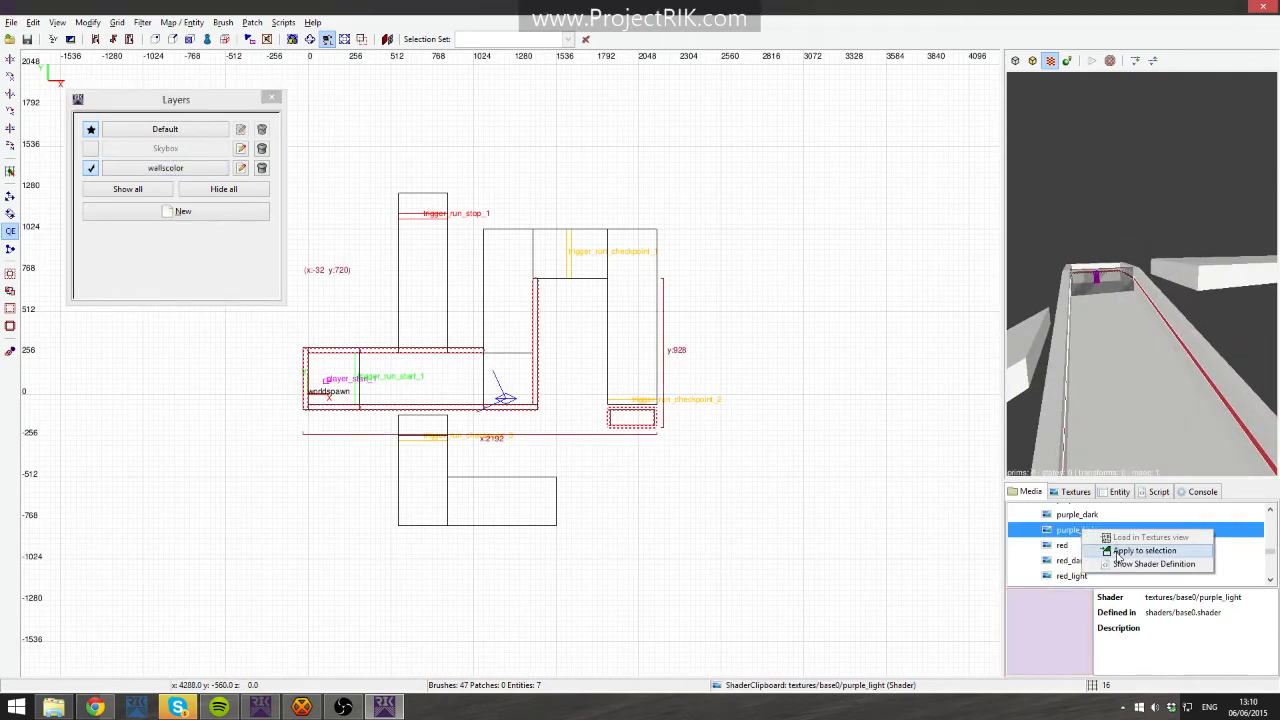
left_click(1108, 547)
key("Escape")
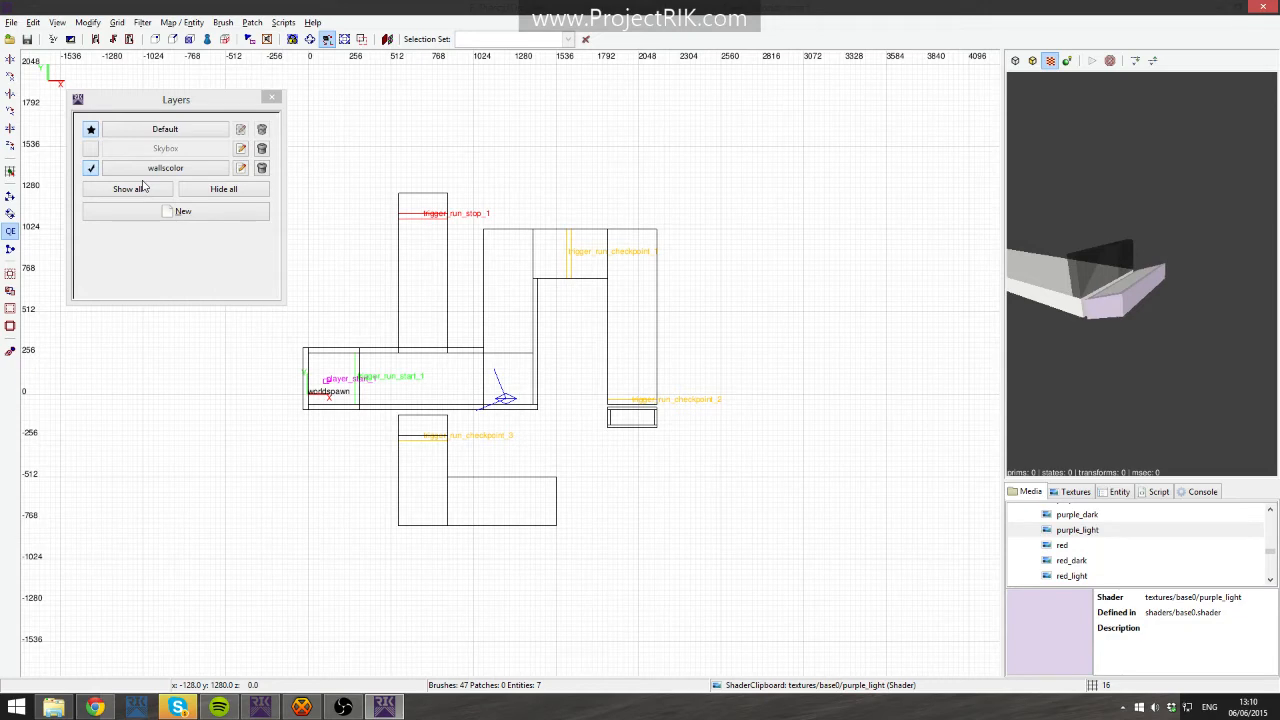
- Toggle the Skybox and wallscolor layer visibility and select the wallscolor and Default layer contents to check them
left_click(91, 148)
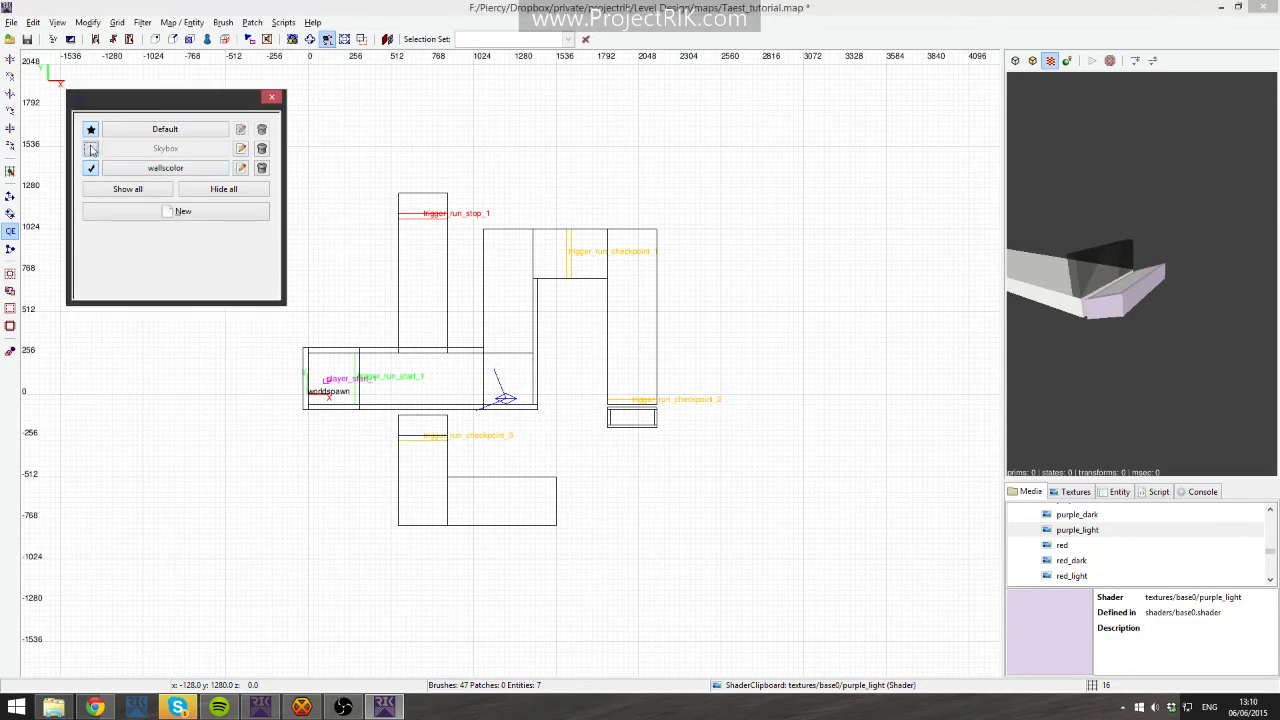
left_click(91, 148)
left_click(91, 168)
left_click(91, 168)
left_click(188, 172)
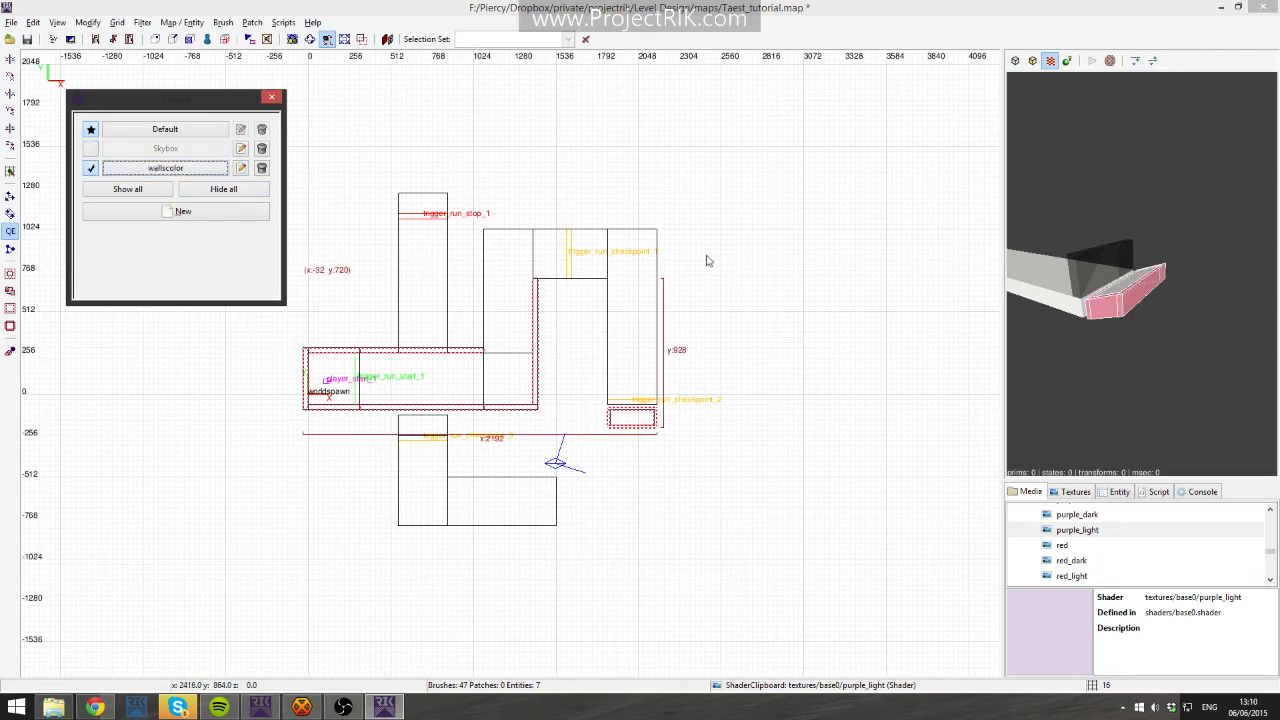
left_click(165, 129)
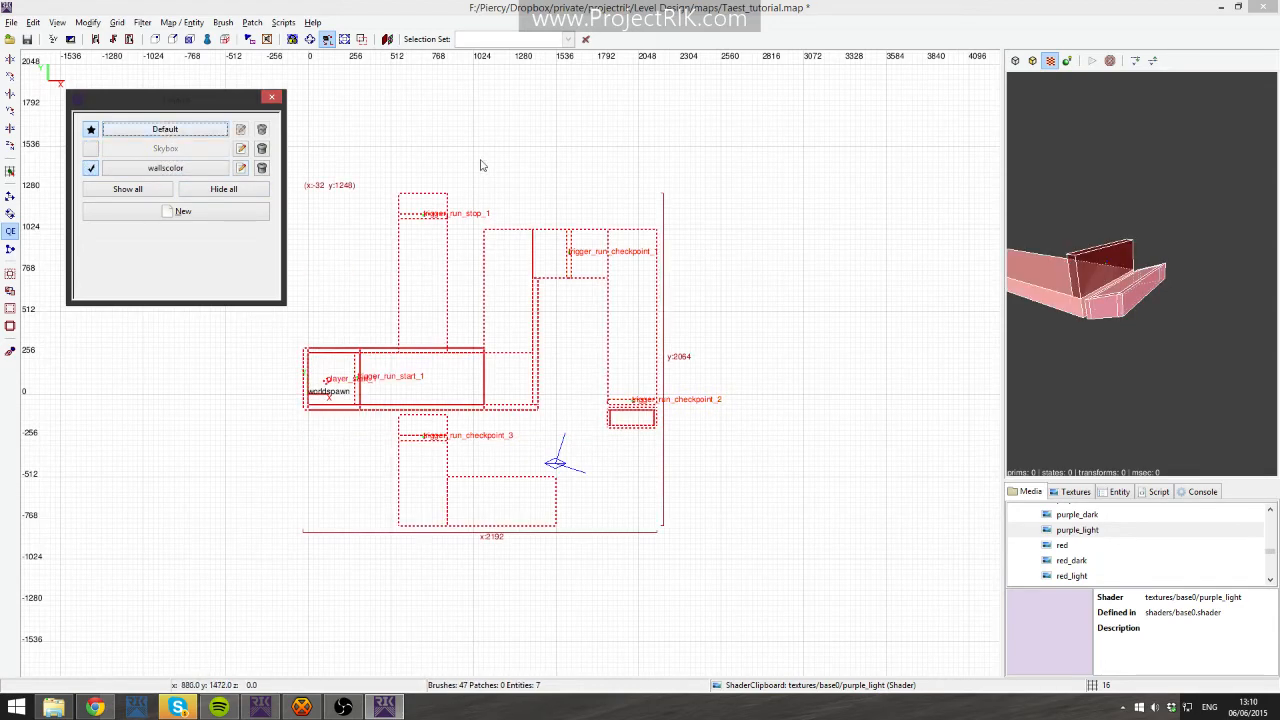
key("Escape")
- Select the trigger brushes in the 3D view and create a new layer named Triggers
right_click(1141, 273)
left_click(1111, 280, "shift")
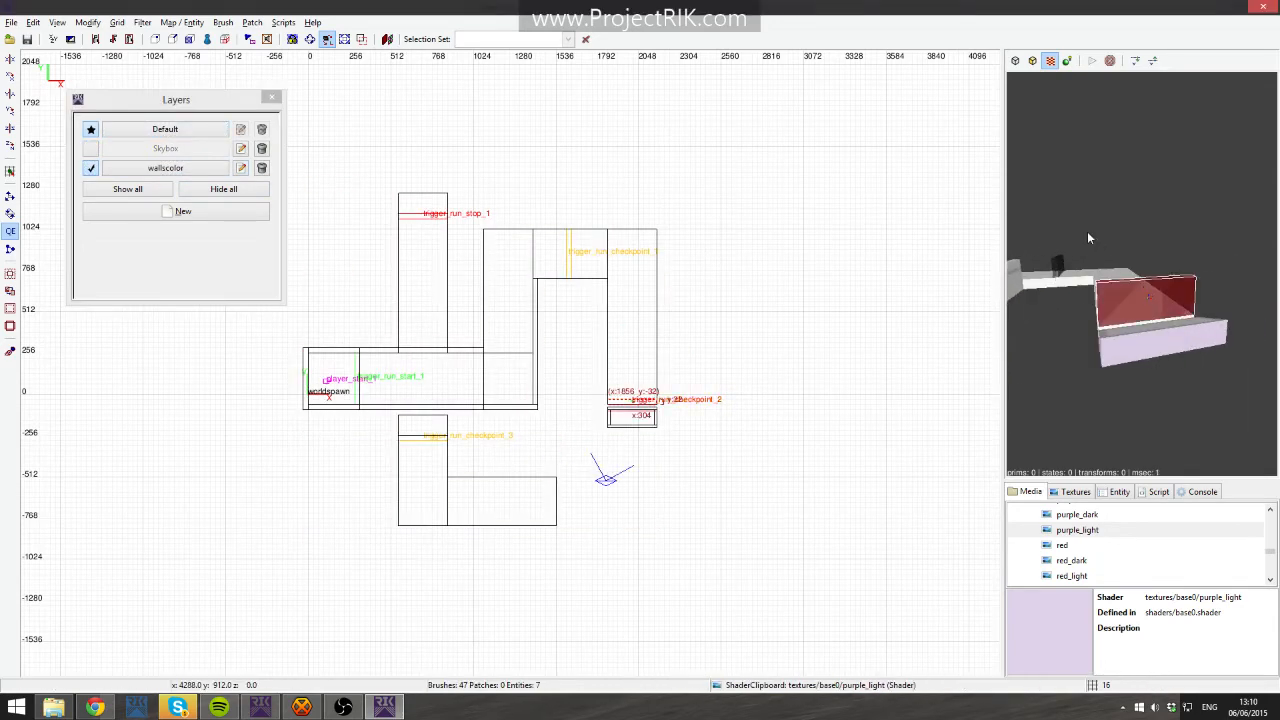
right_click(1087, 231)
key("Up")
left_click(1141, 273, "shift")
key("Up")
left_click(1141, 273, "shift")
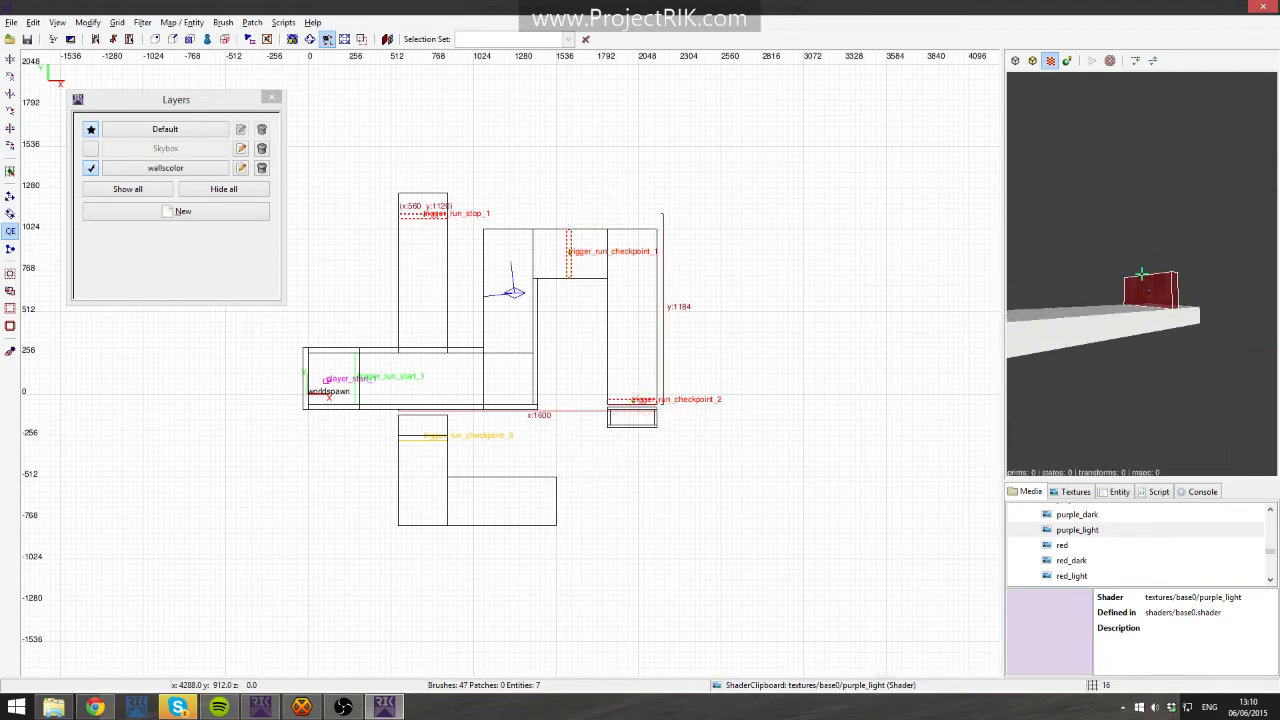
key("Up")
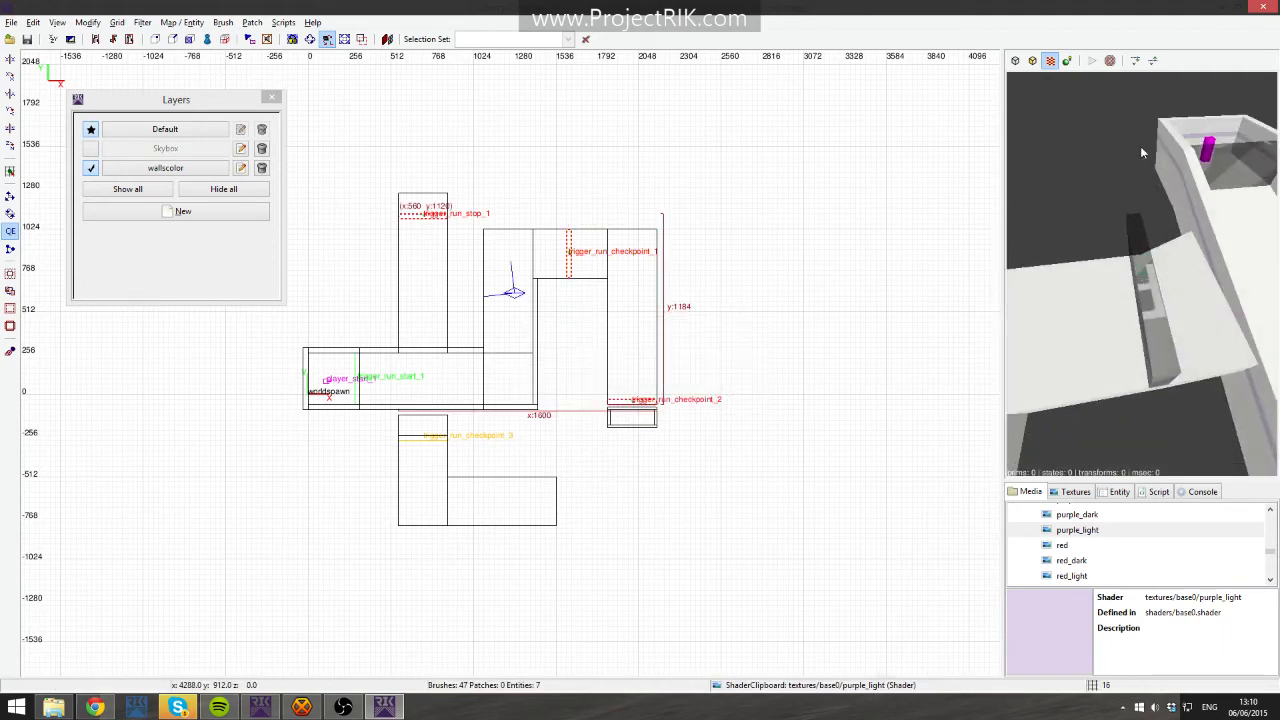
left_click(1141, 273, "shift")
right_click(1141, 273)
right_click(542, 328)
left_click(617, 658)
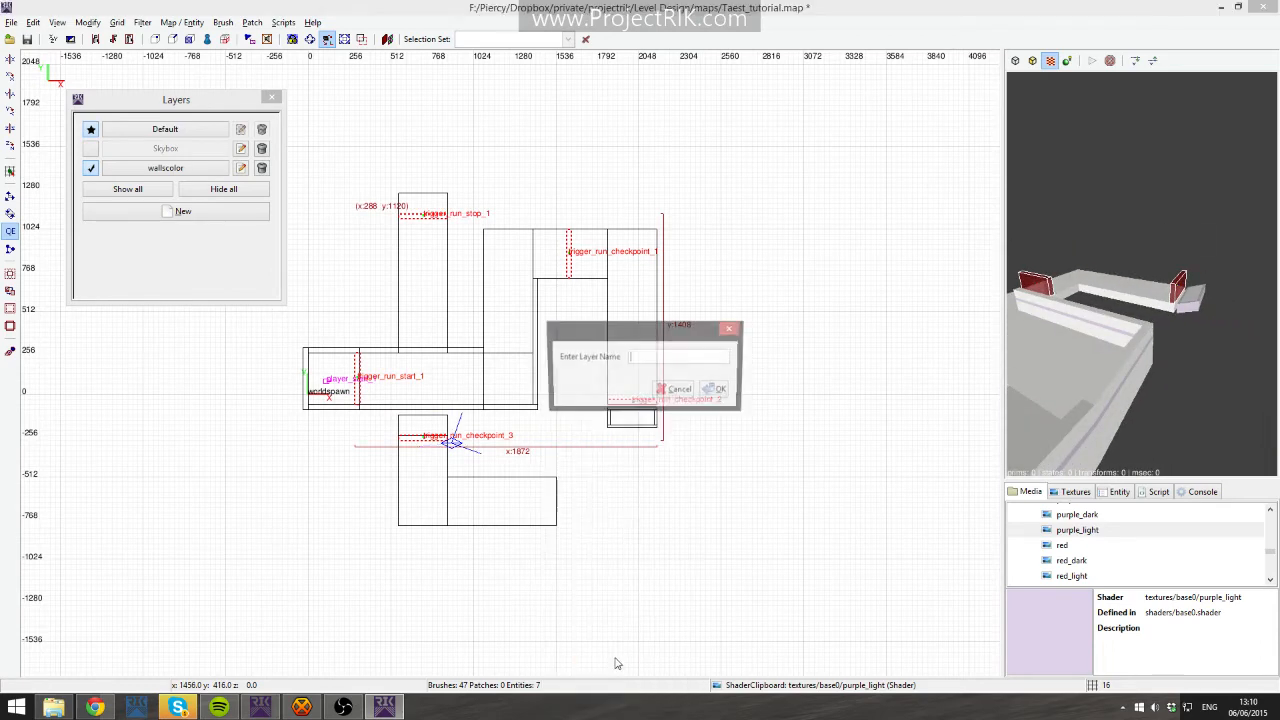
type("Triggers")
key("Return")
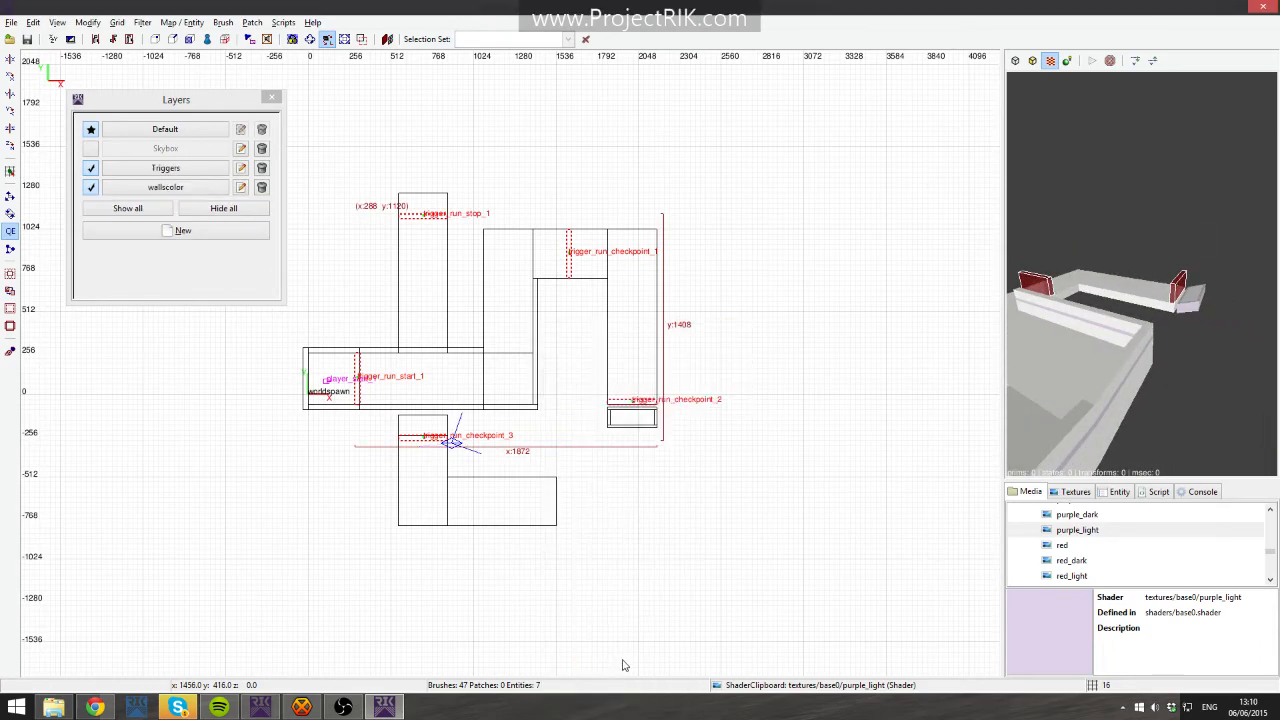
- Move the selected trigger brushes to the Triggers layer
right_click(591, 378)
mouse_move(700, 357)
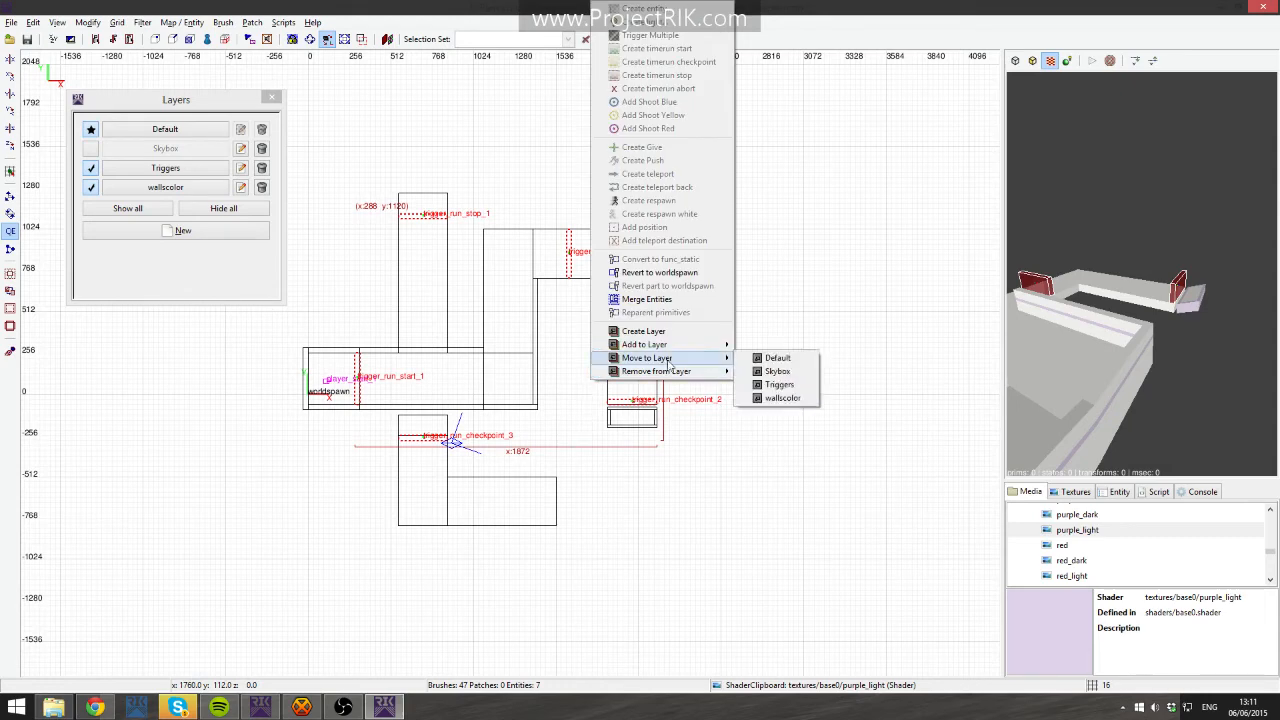
left_click(799, 387)
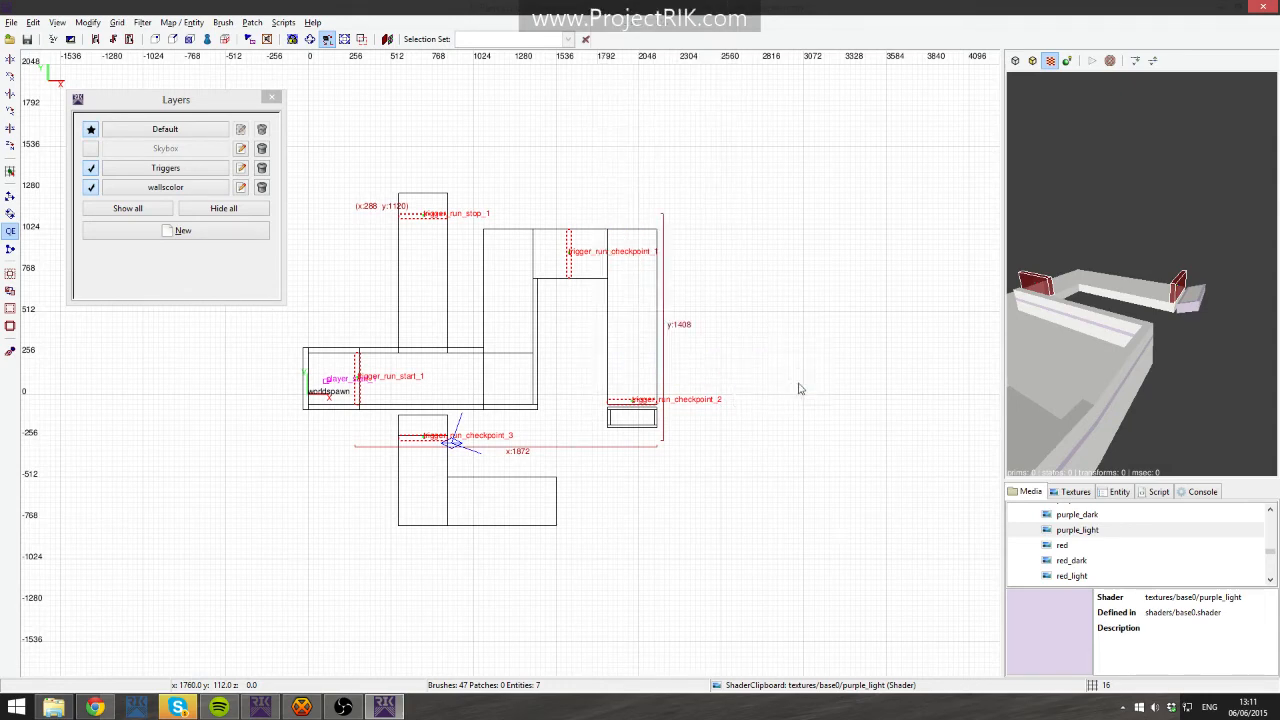
- Hide the Triggers layer and inspect the level in the 3D view
left_click(91, 168)
left_click(91, 168)
left_click(91, 168)
left_click(91, 168)
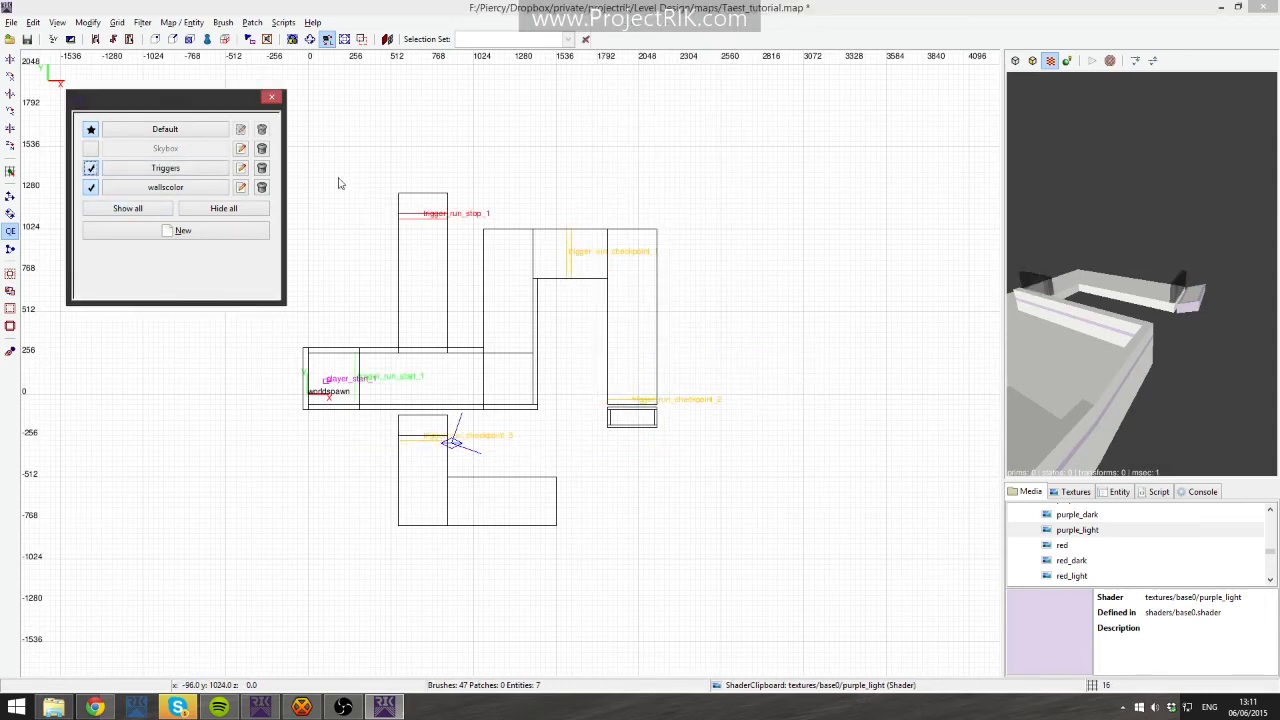
right_click(1128, 290)
right_click(1128, 290)
left_click(94, 170)
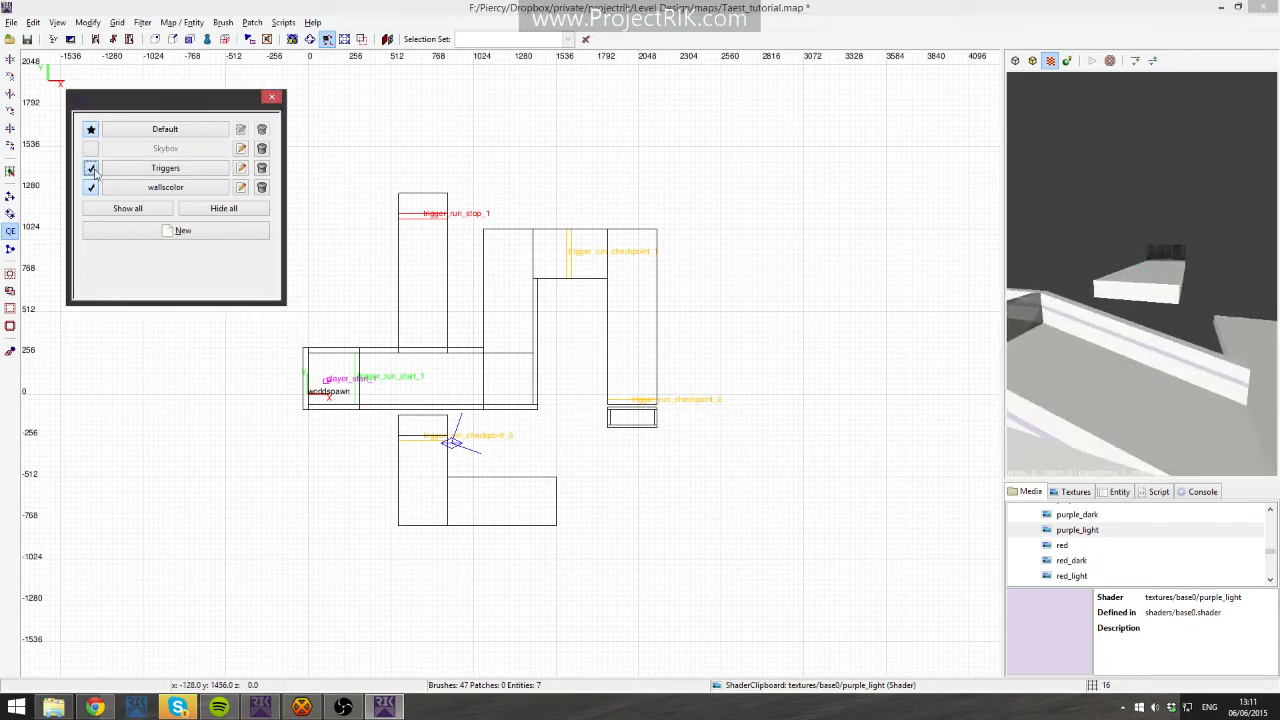
right_click(1072, 236)
left_click(1142, 274, "shift")
key("Escape")
right_click(1090, 232)
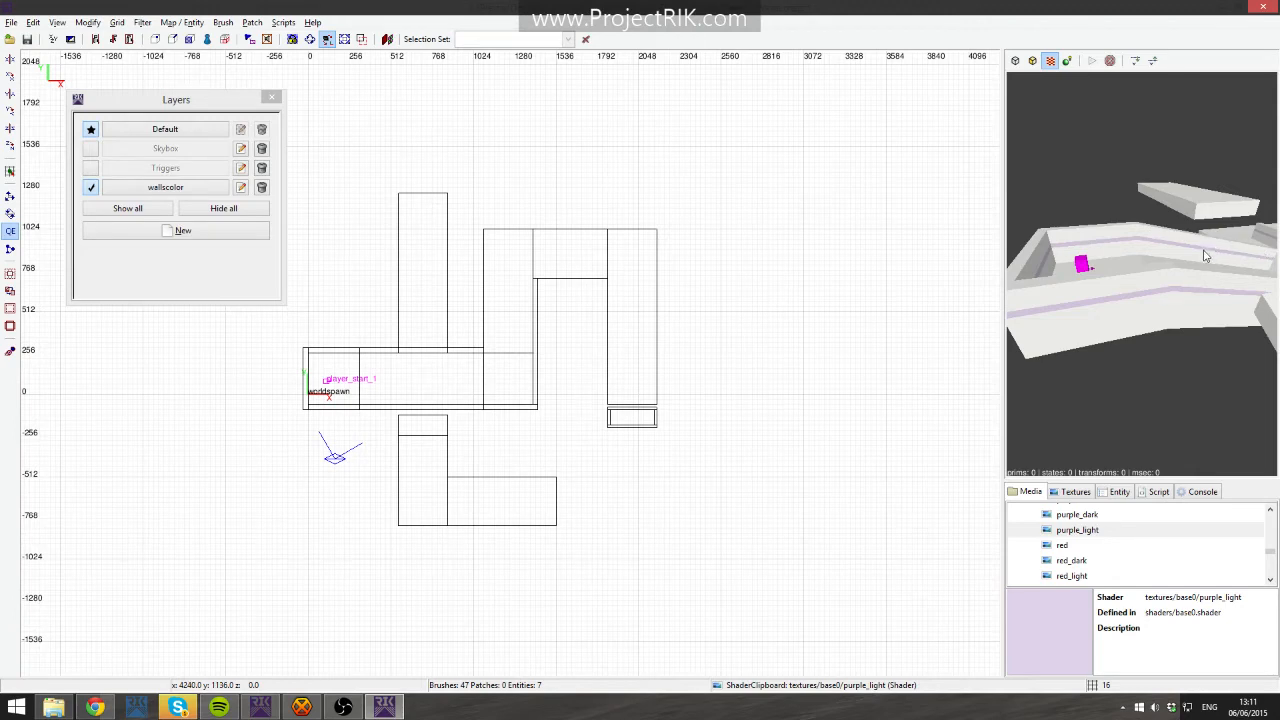
- Select the wallscolor layer's brushes and apply the red_dark shader to them
right_click(1151, 234)
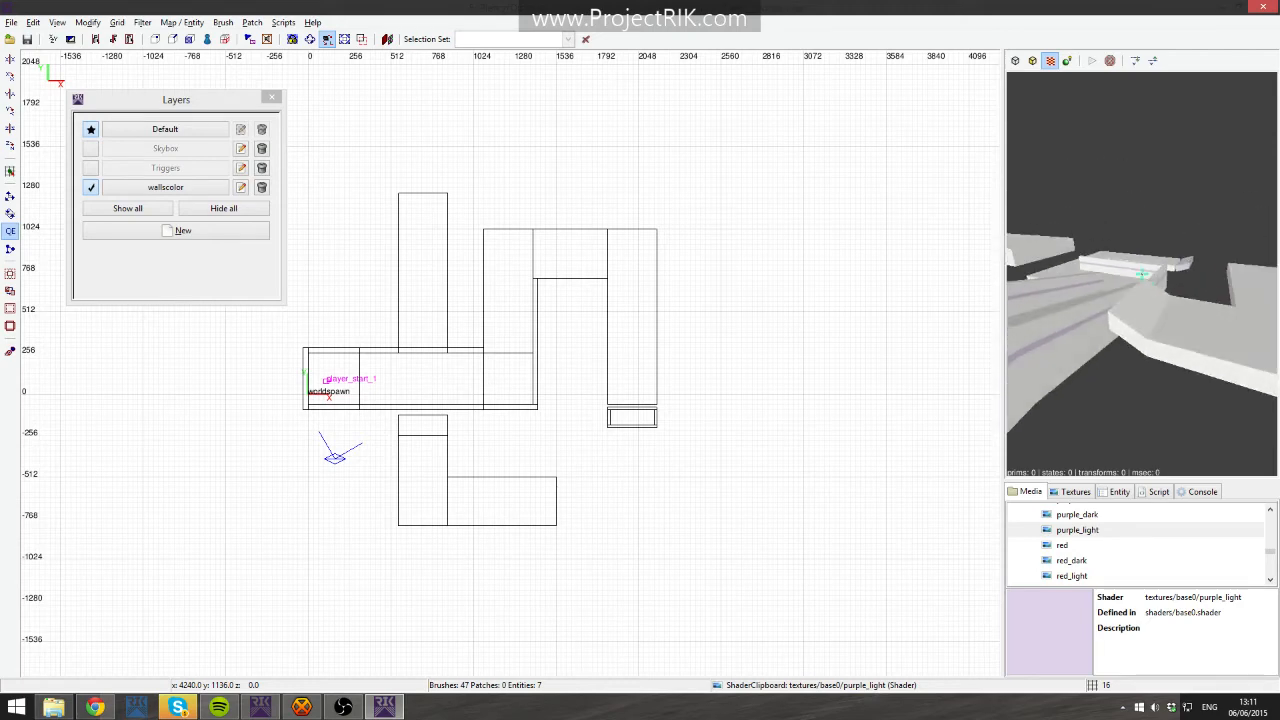
right_click(1141, 284)
left_click(166, 187)
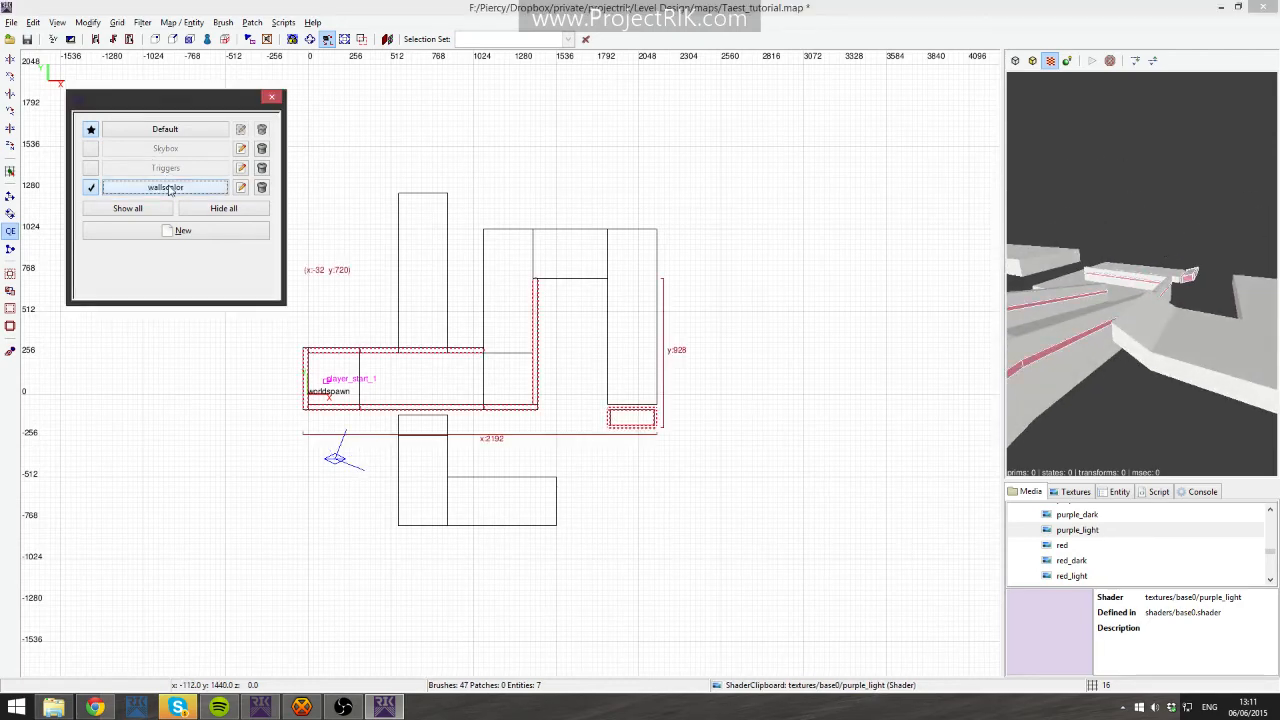
scroll(1100, 575, "down", 1)
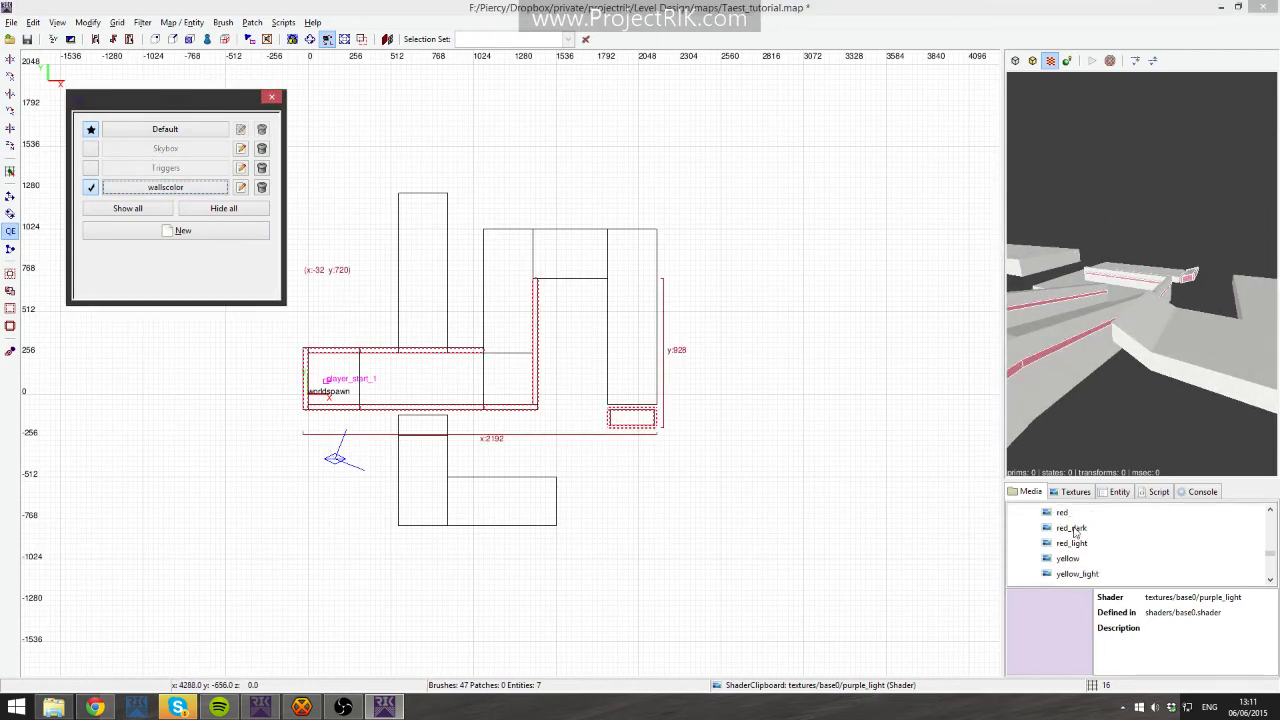
right_click(1060, 527)
left_click(1110, 545)
key("Escape")
- Save the map
right_click(1166, 386)
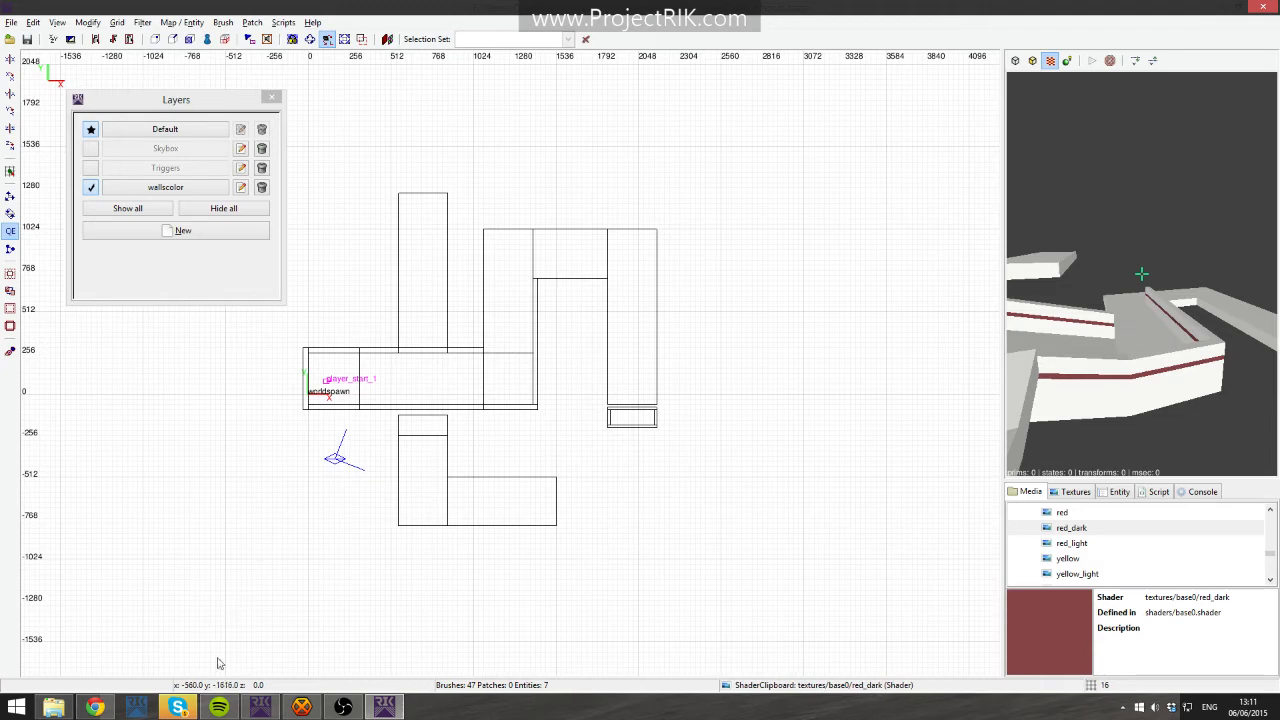
left_click(179, 706)
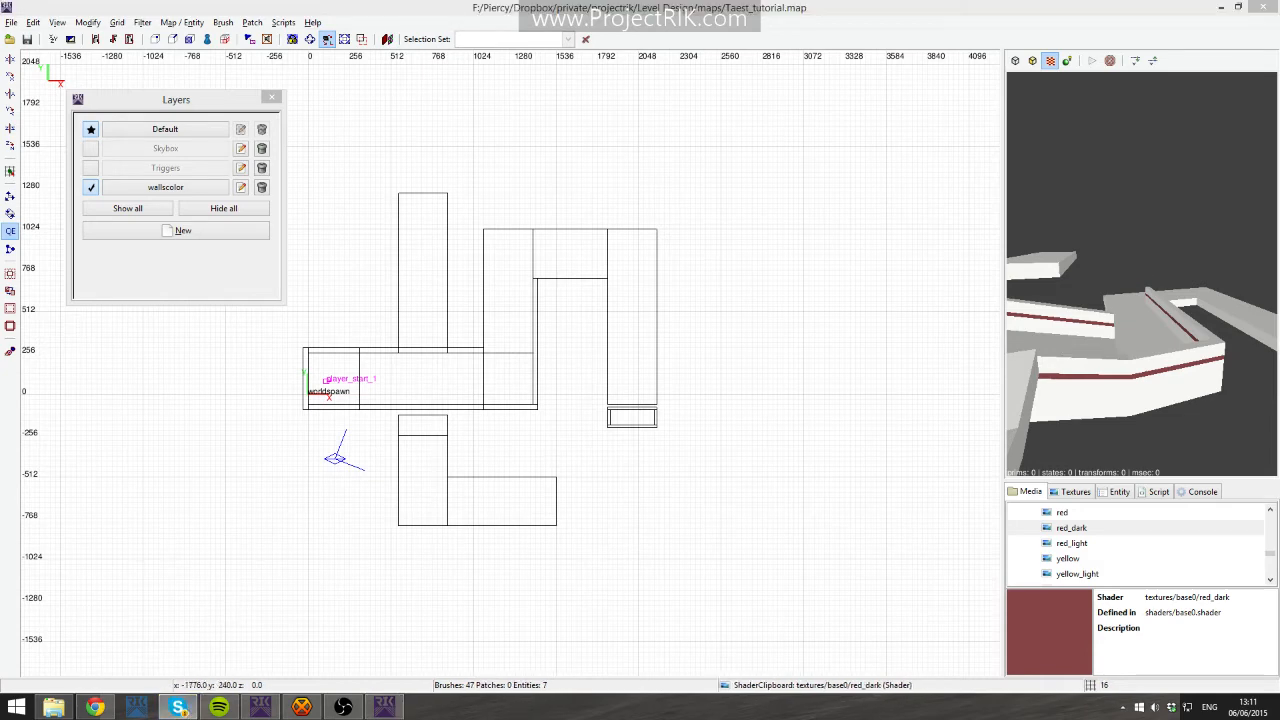
left_click(212, 100)
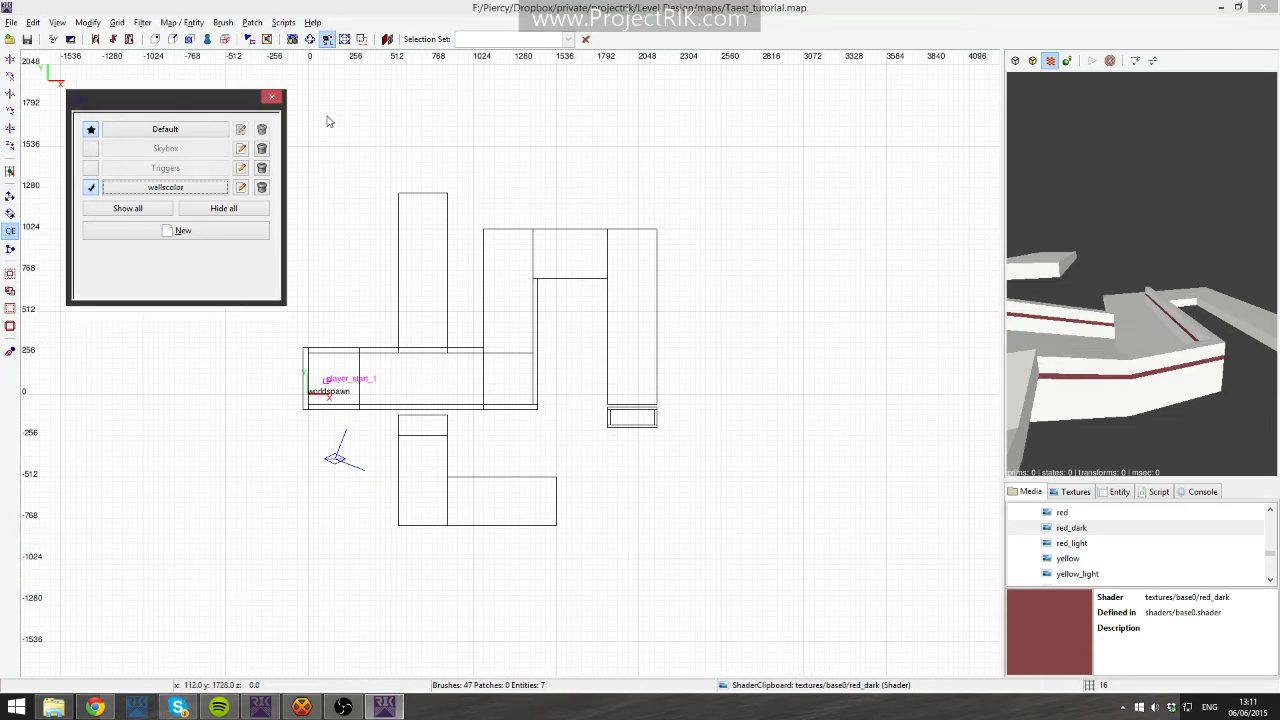
- Switch the 2D view to a side projection and navigate to the long raised platform near the level's end
right_click(1120, 276)
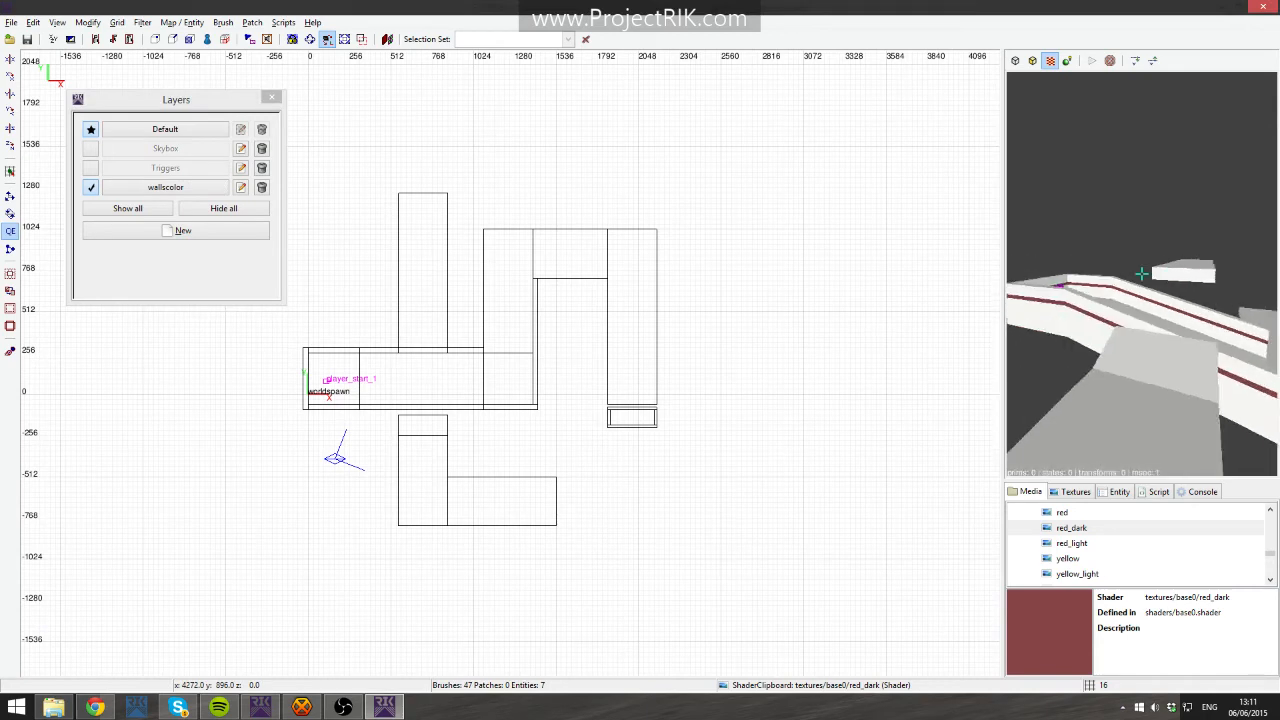
right_click(1140, 294)
right_click(1139, 294)
right_click(1138, 304)
right_click_drag(778, 396, 886, 310)
key("ctrl+Tab")
right_click_drag(703, 332, 725, 354)
scroll(703, 332, "up", 4)
right_click_drag(811, 446, 511, 437)
scroll(811, 446, "up", 2)
right_click_drag(703, 440, 692, 445)
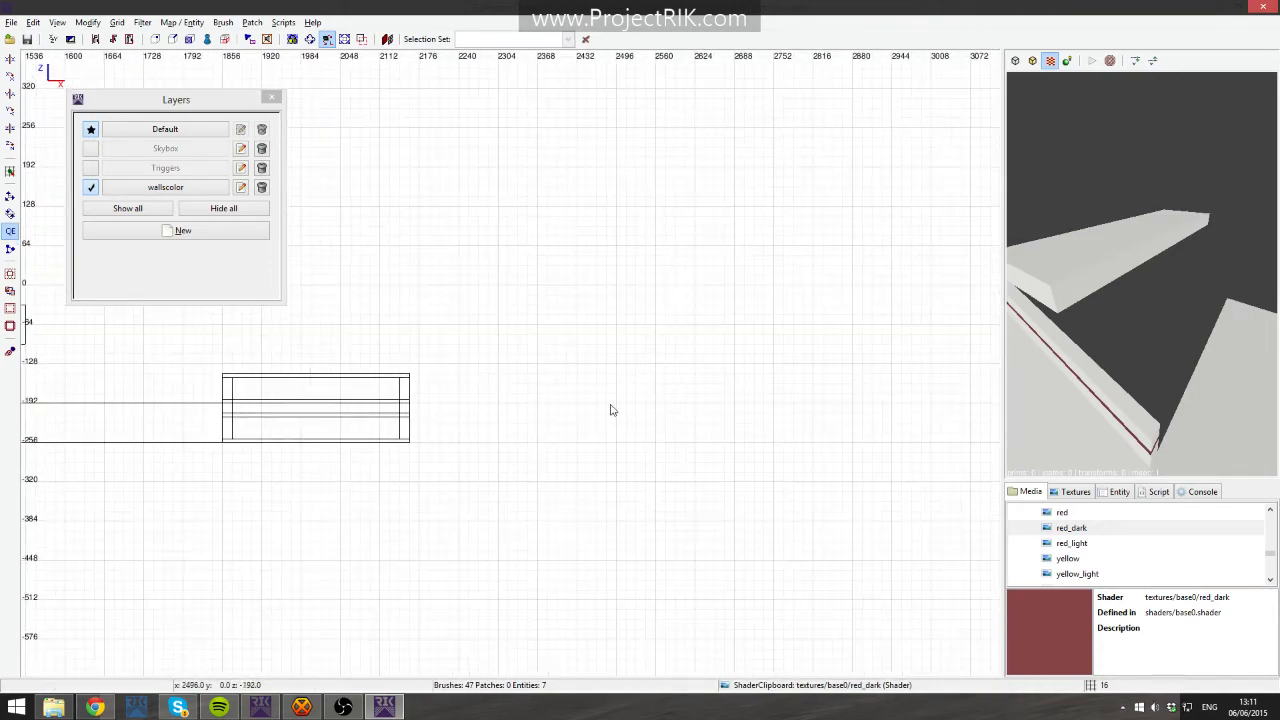
left_click(1154, 234, "shift")
mouse_move(413, 413)
right_mouse_down()
mouse_move(954, 414)
mouse_move(1279, 557)
right_mouse_up()
key("ctrl+Tab")
mouse_move(416, 404)
right_mouse_down()
mouse_move(507, 425)
mouse_move(523, 458)
mouse_move(456, 423)
right_mouse_up()
key("Escape")
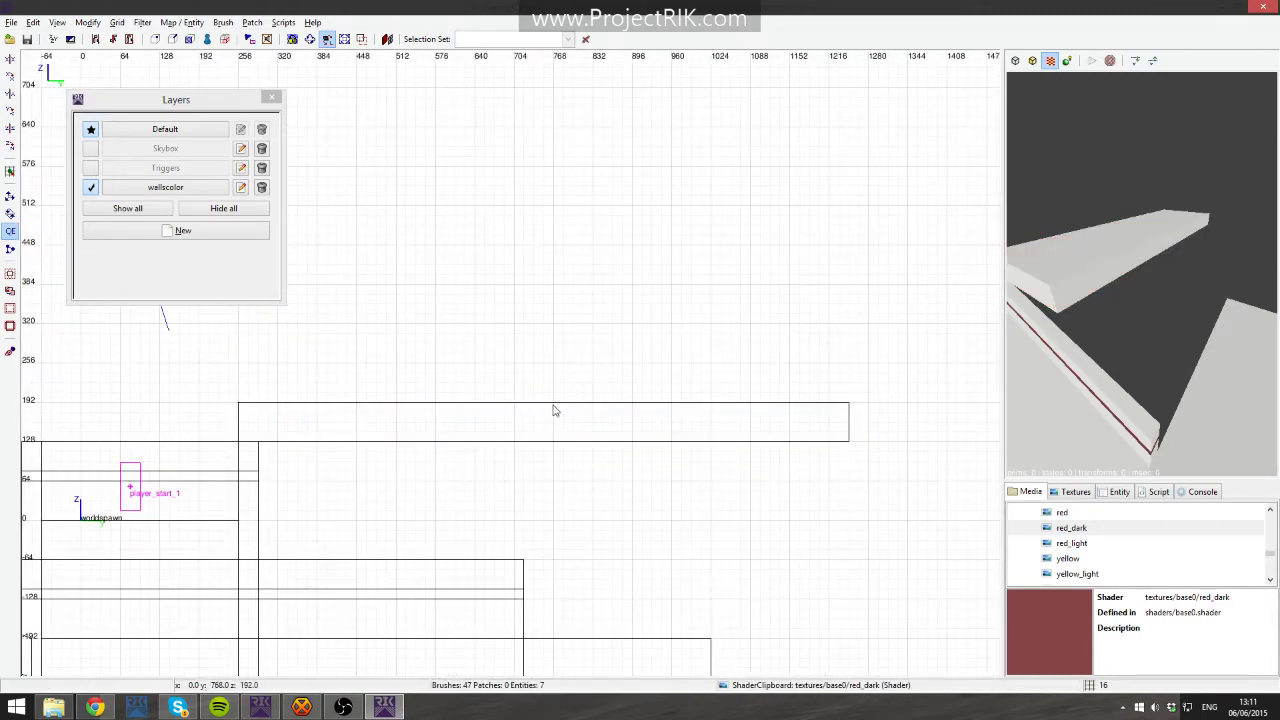
- Draw three small step brushes on top of the long platform and apply the base texture to them
left_click_drag(558, 408, 612, 374)
key("Escape")
key("Escape")
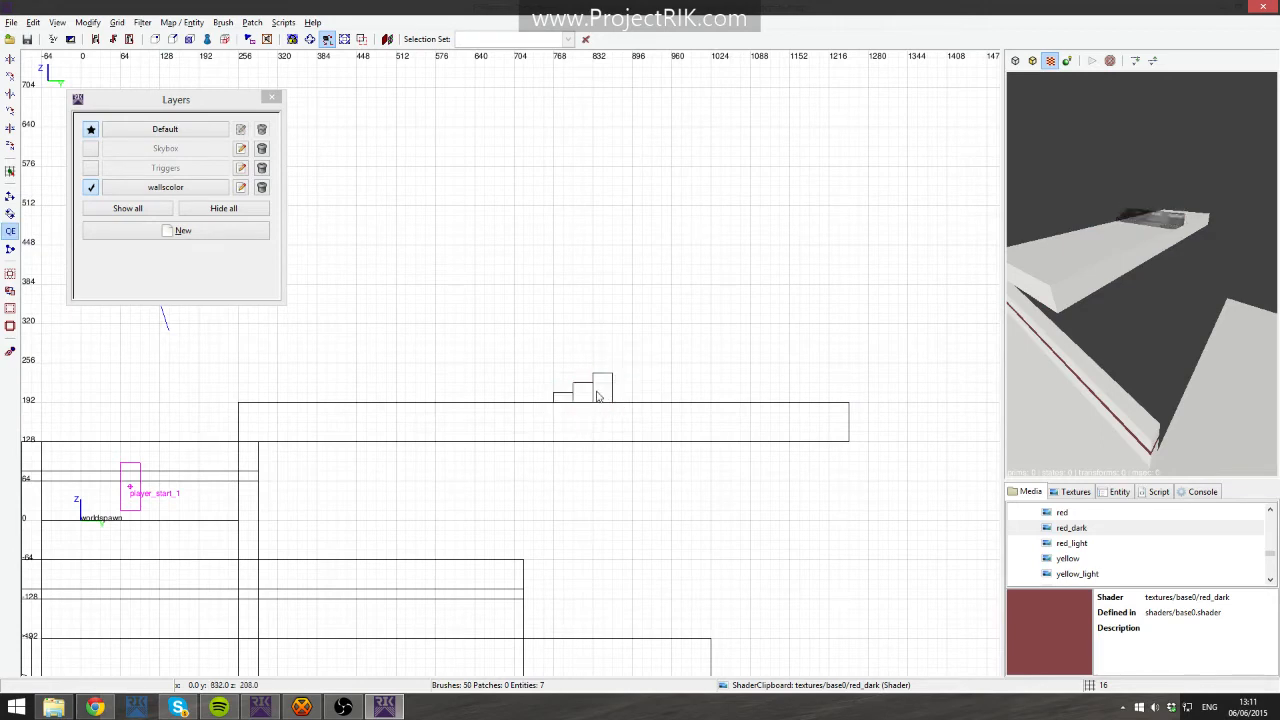
left_click_drag(1132, 223, 1166, 214, "shift")
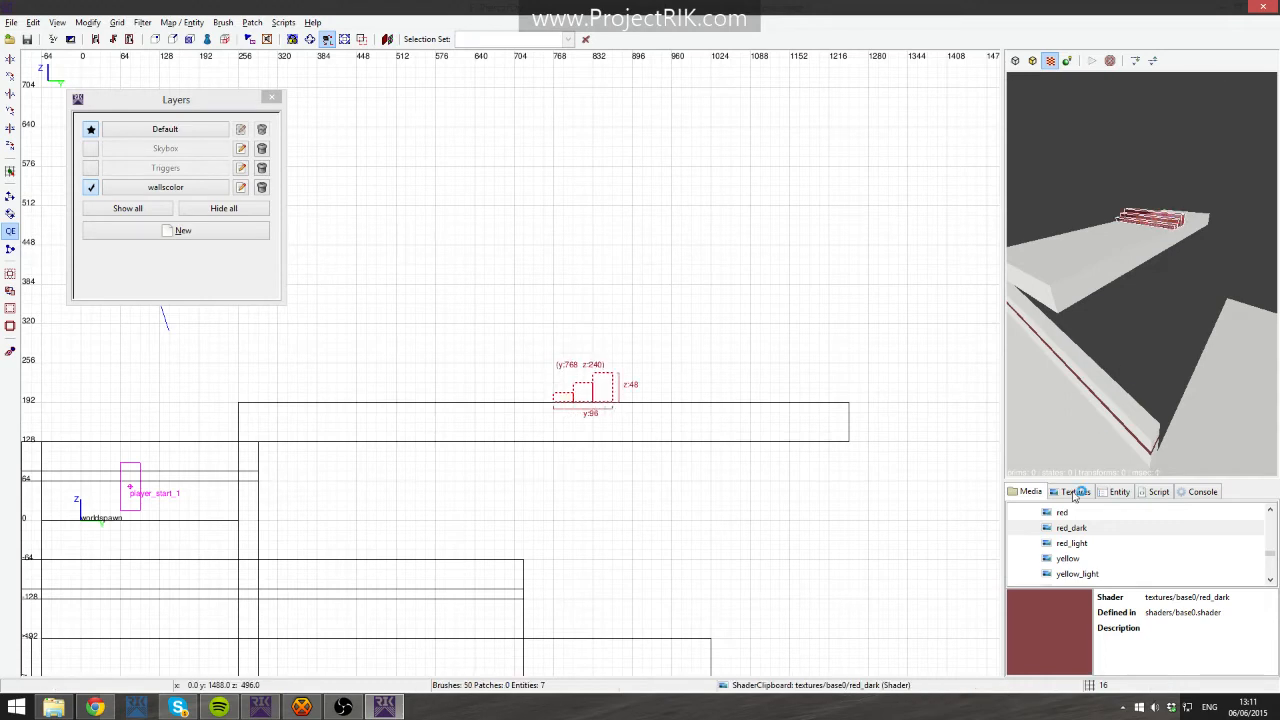
left_click(1075, 492)
left_click(1057, 585)
key("Escape")
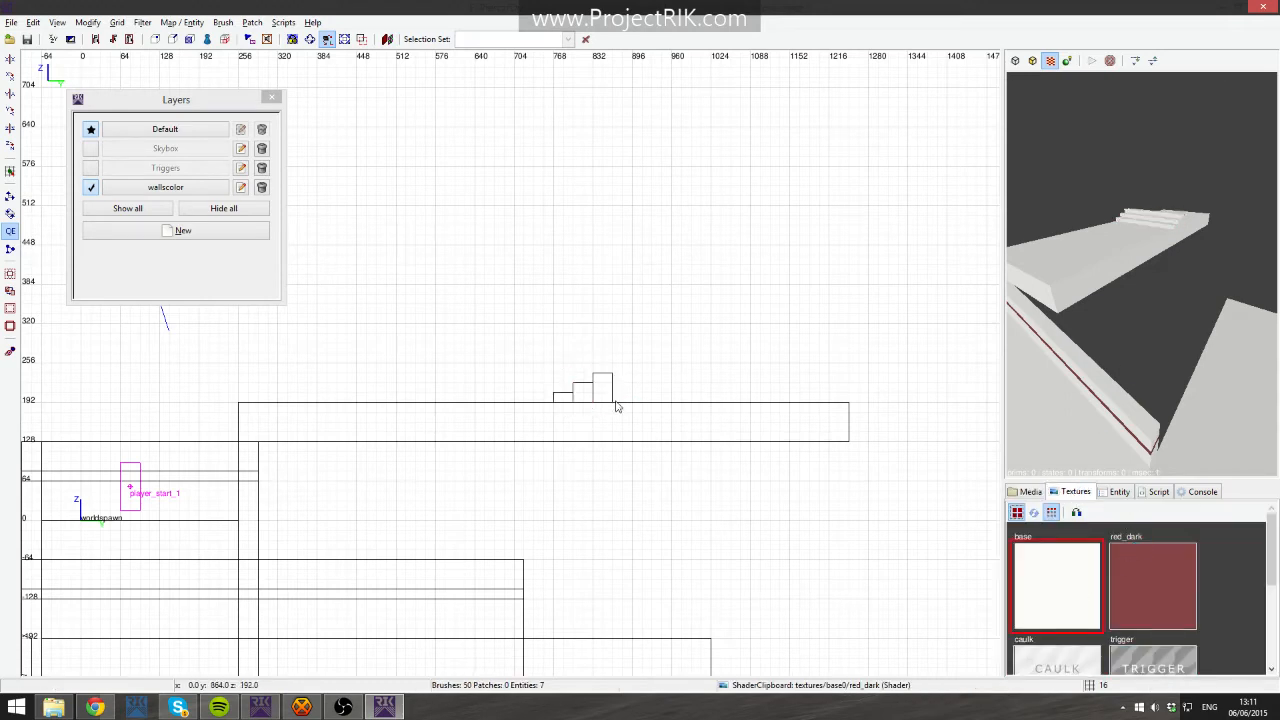
- Add more steps to the small staircase, then select all the step brushes and delete them
left_click_drag(613, 401, 652, 352)
key("Escape")
key("Escape")
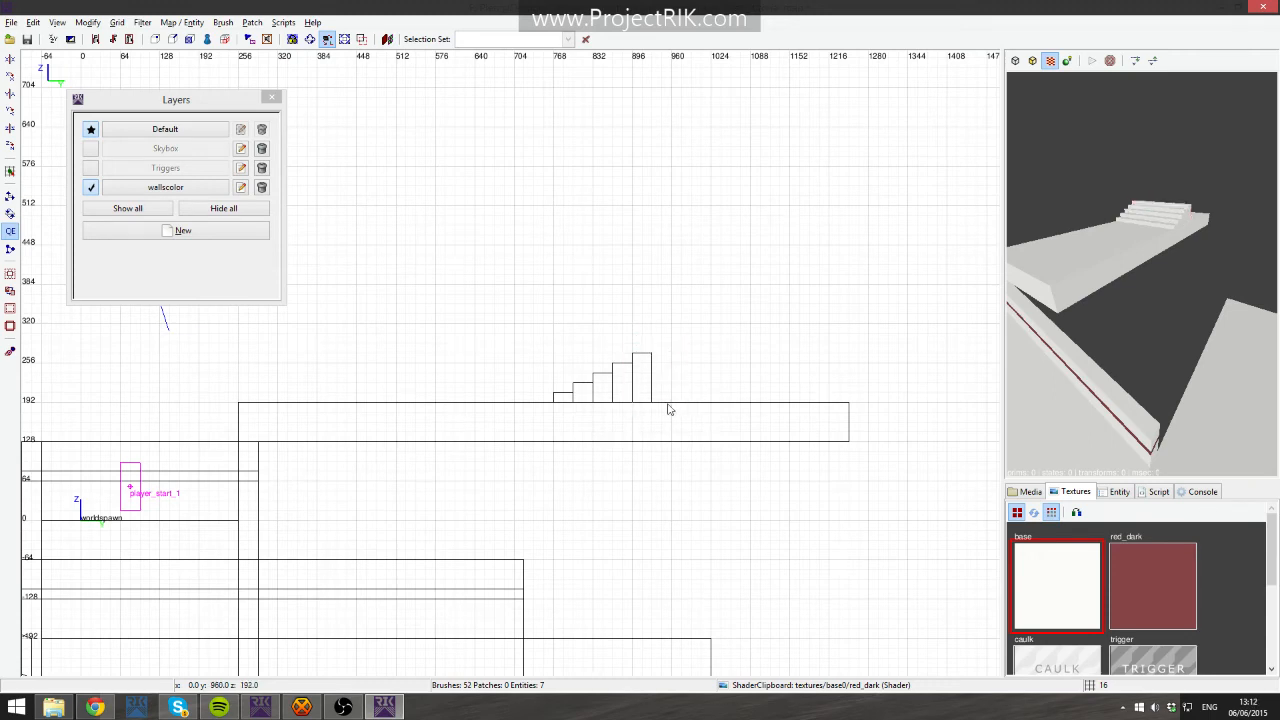
left_click_drag(653, 403, 672, 345)
right_click(1111, 262)
right_click(1111, 262)
key("Escape")
left_click_drag(1110, 328, 1162, 313, "shift")
key("Delete")
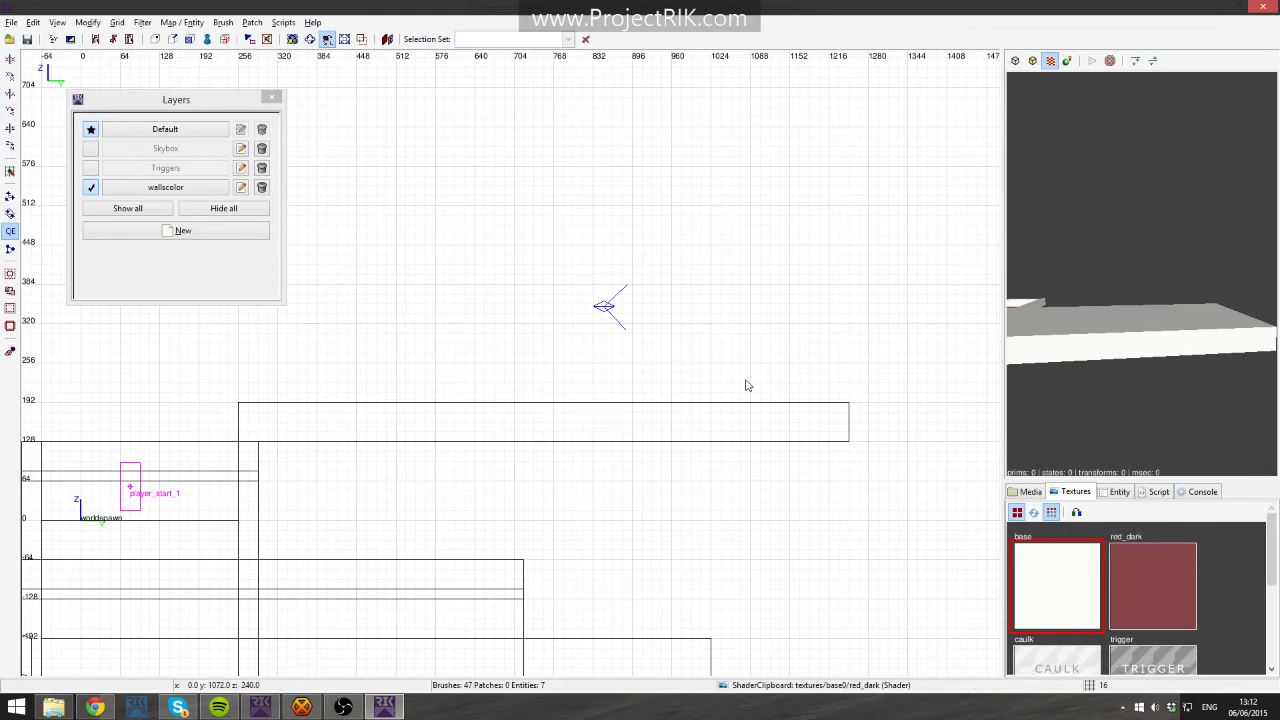
- Build a staircase of step brushes climbing above the platform by drawing a step and duplicating it, deleting the extra lower steps
mouse_move(770, 405)
left_mouse_down()
mouse_move(714, 257)
mouse_move(757, 244)
mouse_move(748, 287)
mouse_move(640, 349)
left_mouse_up()
key("space")
key("space")
key("space")
key("space")
key("Escape")
left_click_drag(590, 195, 789, 302, "shift")
key("Escape")
mouse_move(583, 214)
left_mouse_down("shift")
mouse_move(804, 324)
mouse_move(602, 382)
mouse_move(598, 357)
mouse_move(612, 362)
mouse_move(468, 447)
left_mouse_up("shift")
key("space")
key("space")
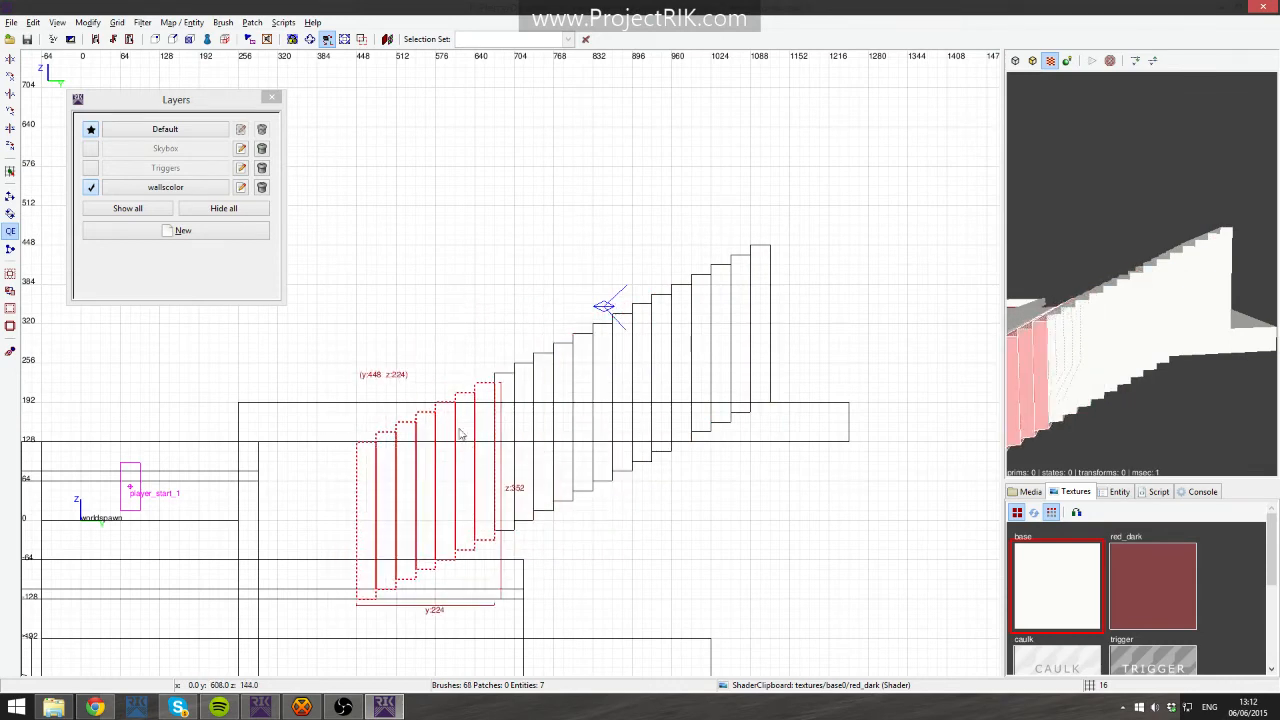
key("Escape")
left_click_drag(326, 476, 449, 519)
key("BackSpace")
- Clip the staircase brushes at the platform's top surface and delete the parts below it
mouse_move(387, 221)
left_mouse_down()
mouse_move(409, 263)
mouse_move(830, 402)
mouse_move(828, 416)
left_mouse_up()
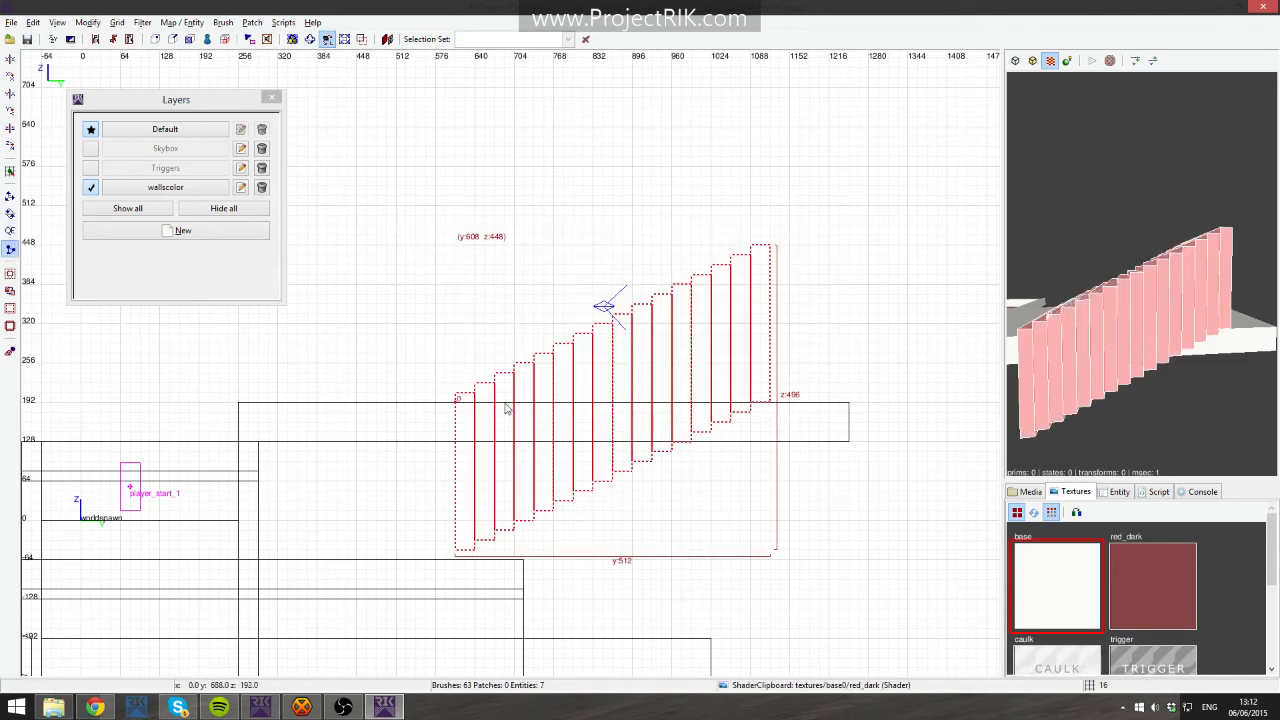
left_click(506, 406)
key("shift+Return")
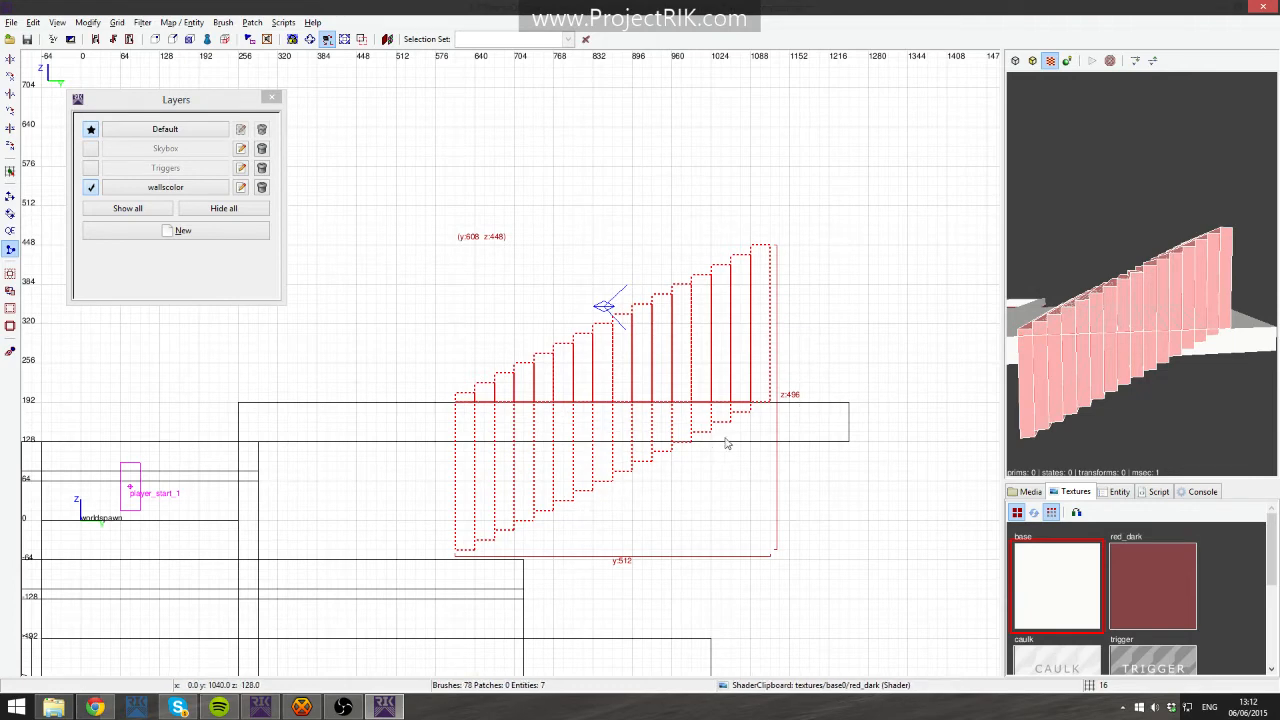
key("Escape")
mouse_move(366, 406)
left_mouse_down()
mouse_move(431, 443)
mouse_move(806, 509)
mouse_move(870, 561)
left_mouse_up()
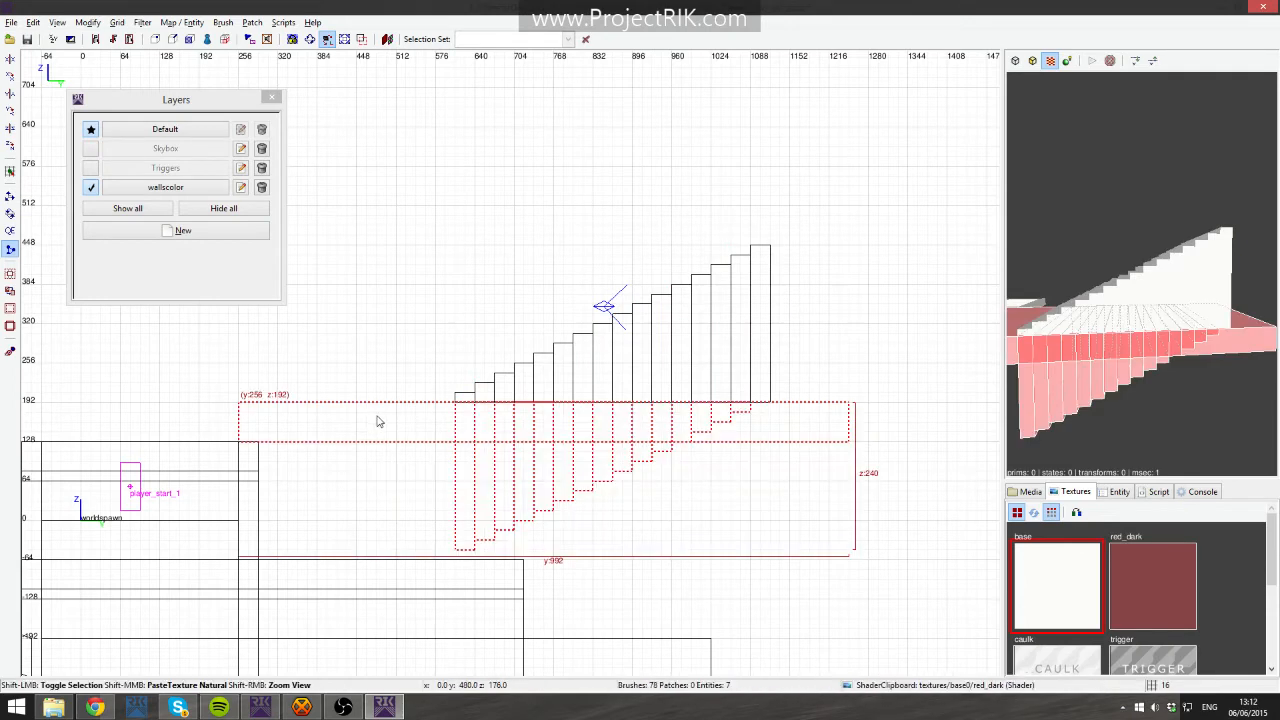
left_click(386, 434, "shift")
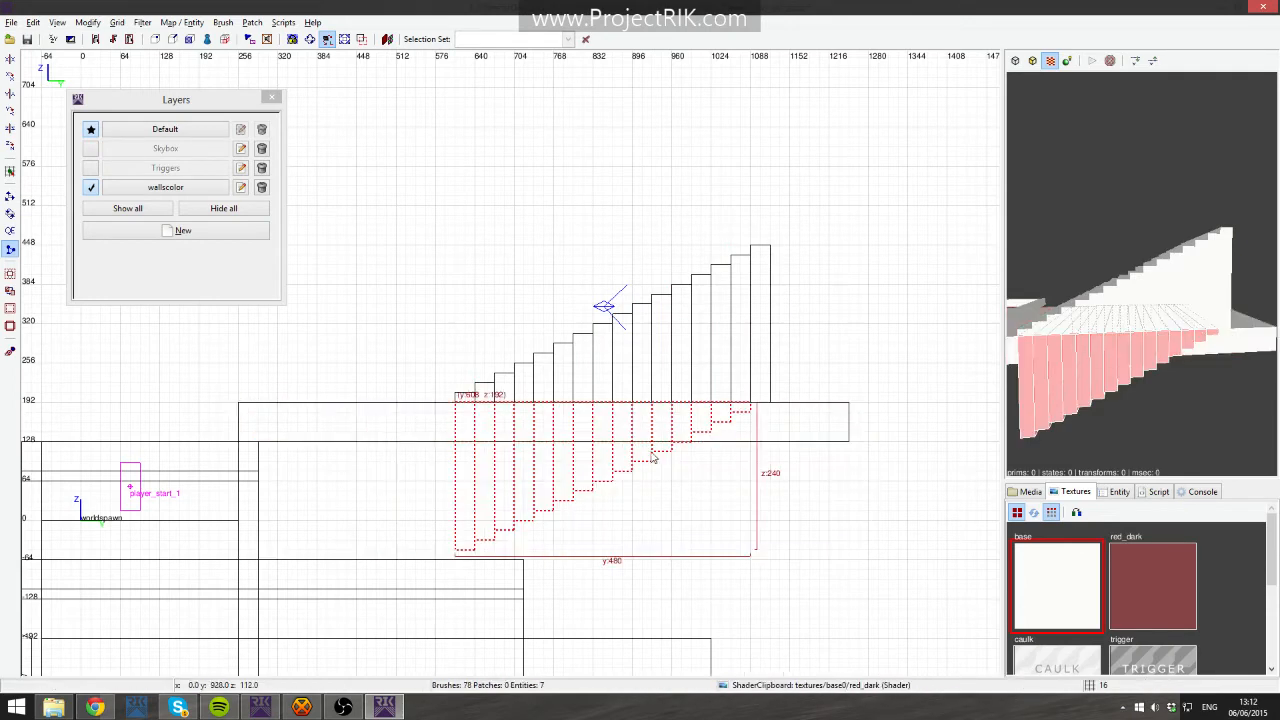
key("Delete")
- Make the Triggers layer visible again
left_click_drag(391, 271, 838, 376, "shift")
key("Escape")
right_click(1232, 335)
left_click(91, 168)
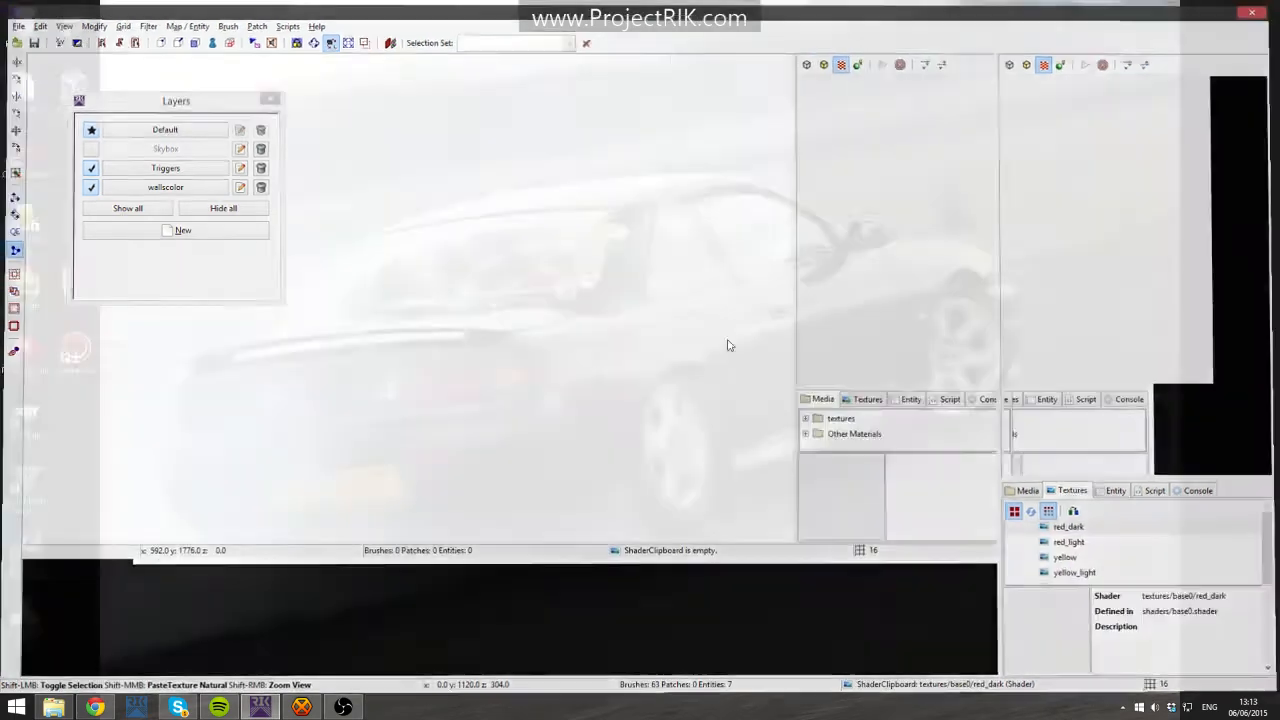
- Bring the editor back and inspect the level inside the sky room in the 3D view
right_click(692, 330)
left_click(736, 260)
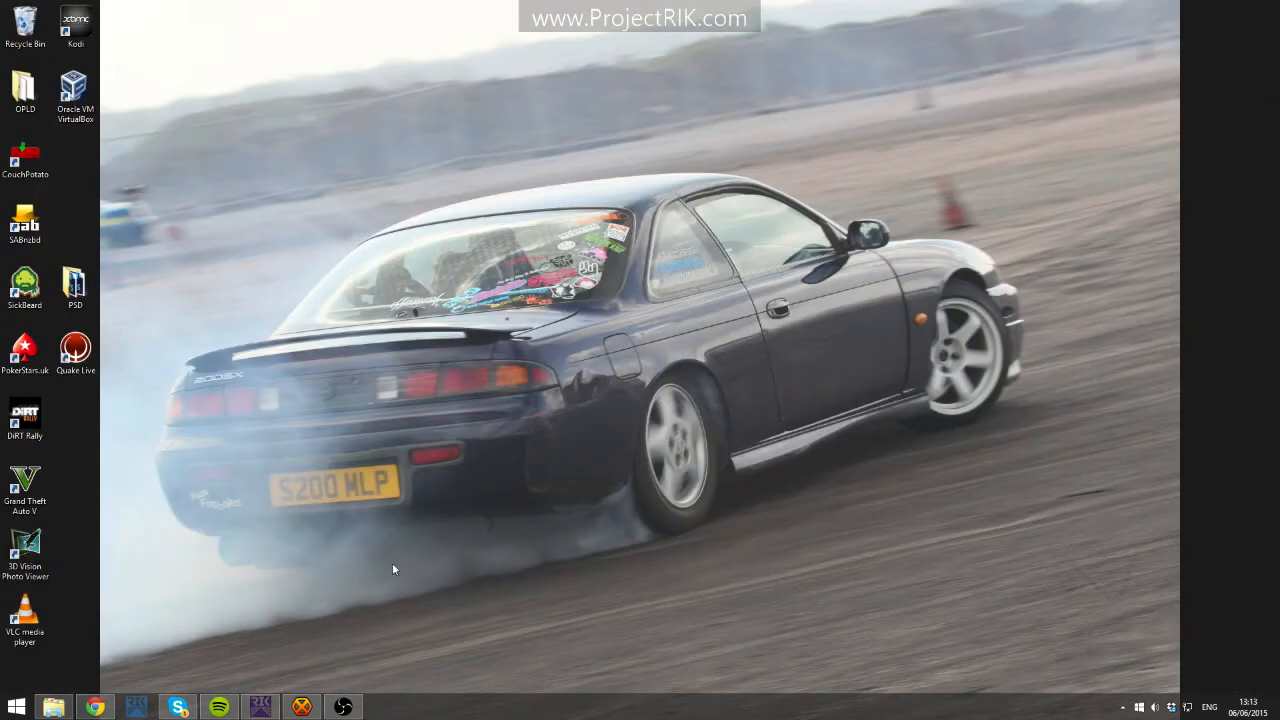
left_click(262, 707)
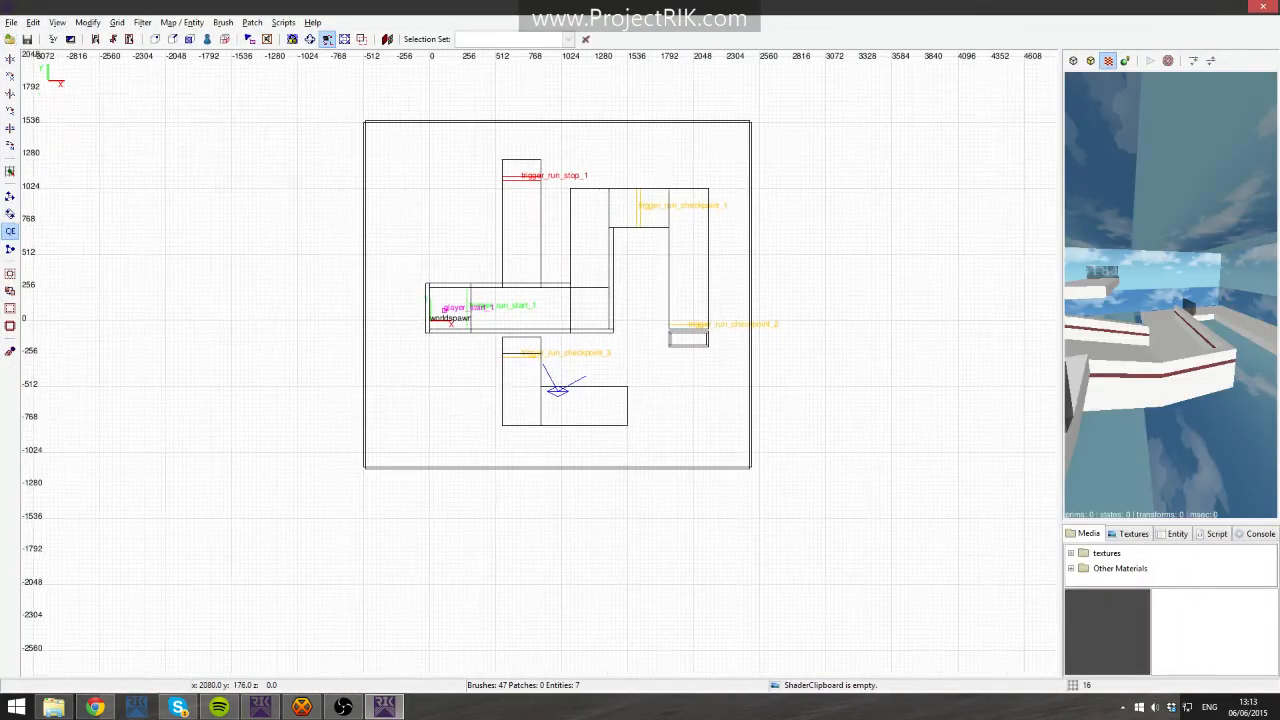
right_click_drag(698, 297, 678, 305)
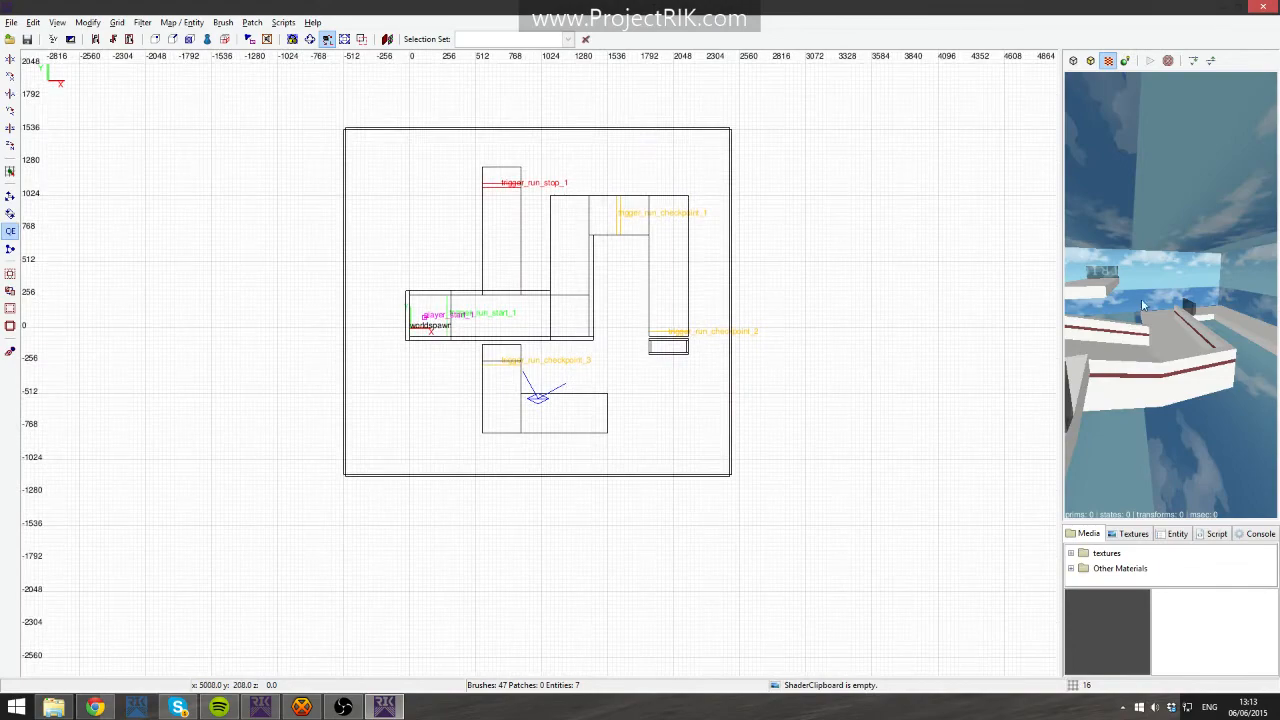
right_click(1130, 318)
right_click(1130, 318)
right_click_drag(587, 268, 679, 324)
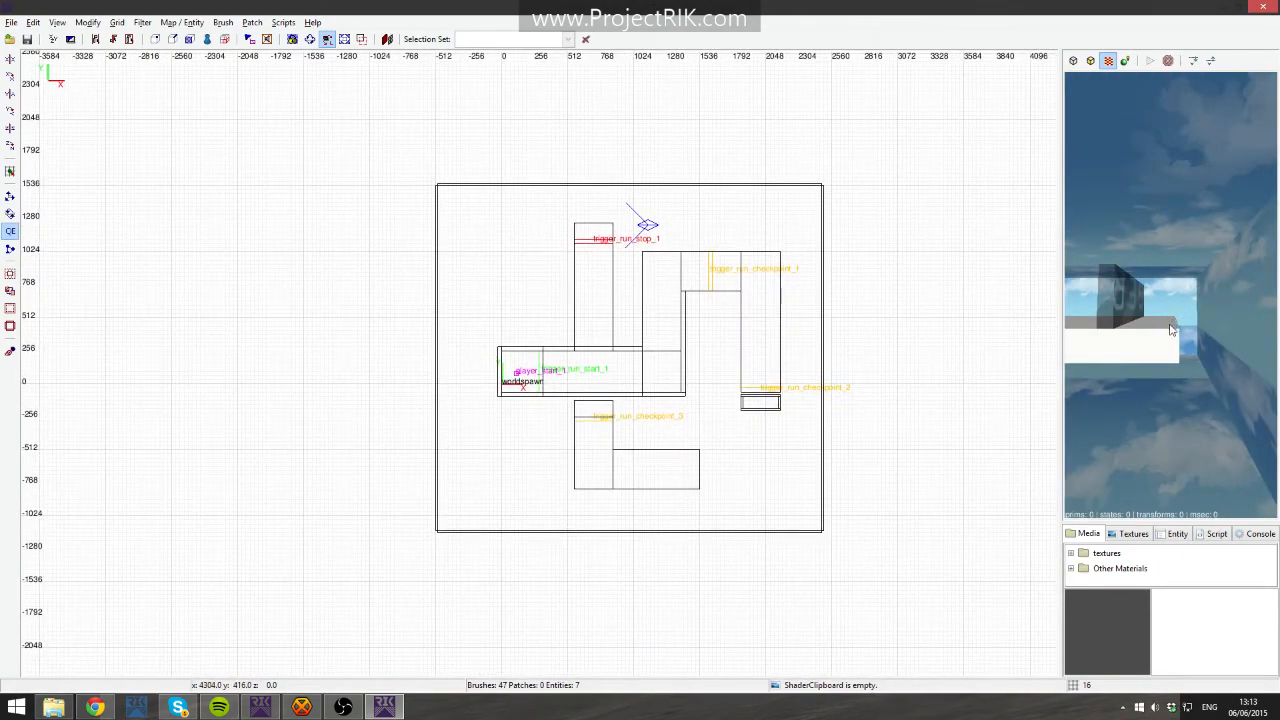
right_click(1077, 321)
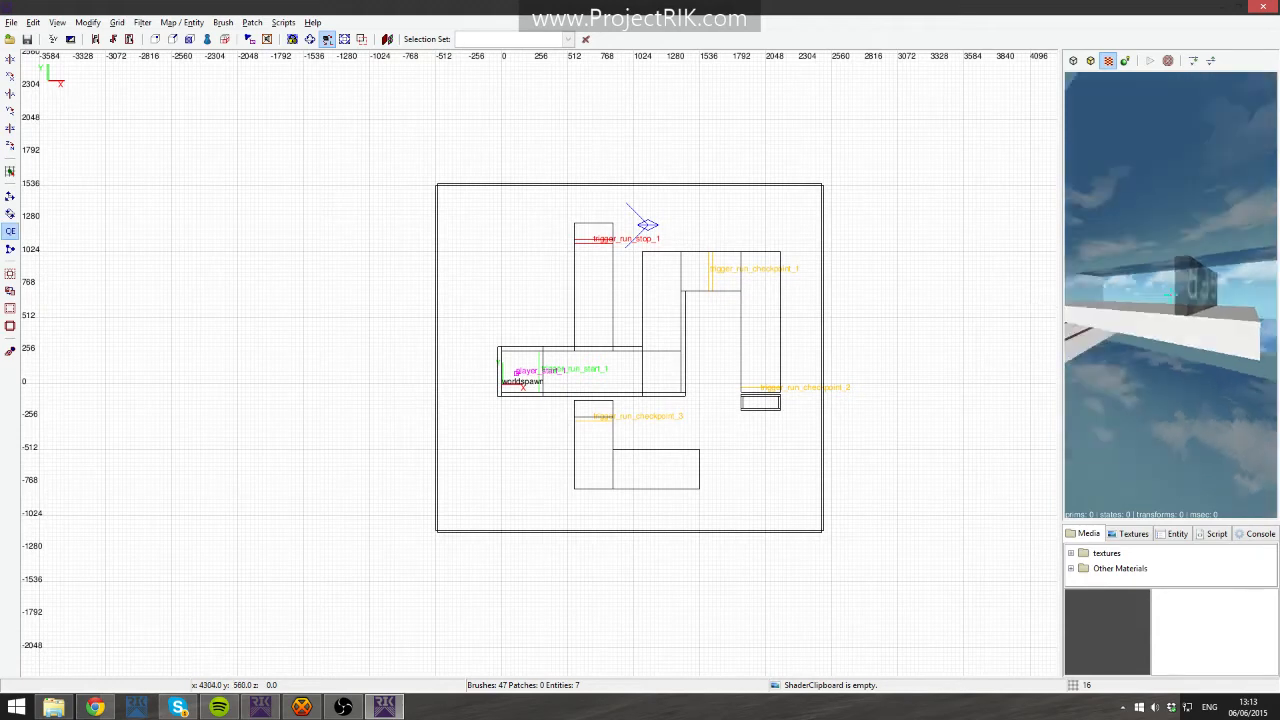
right_click(1192, 338)
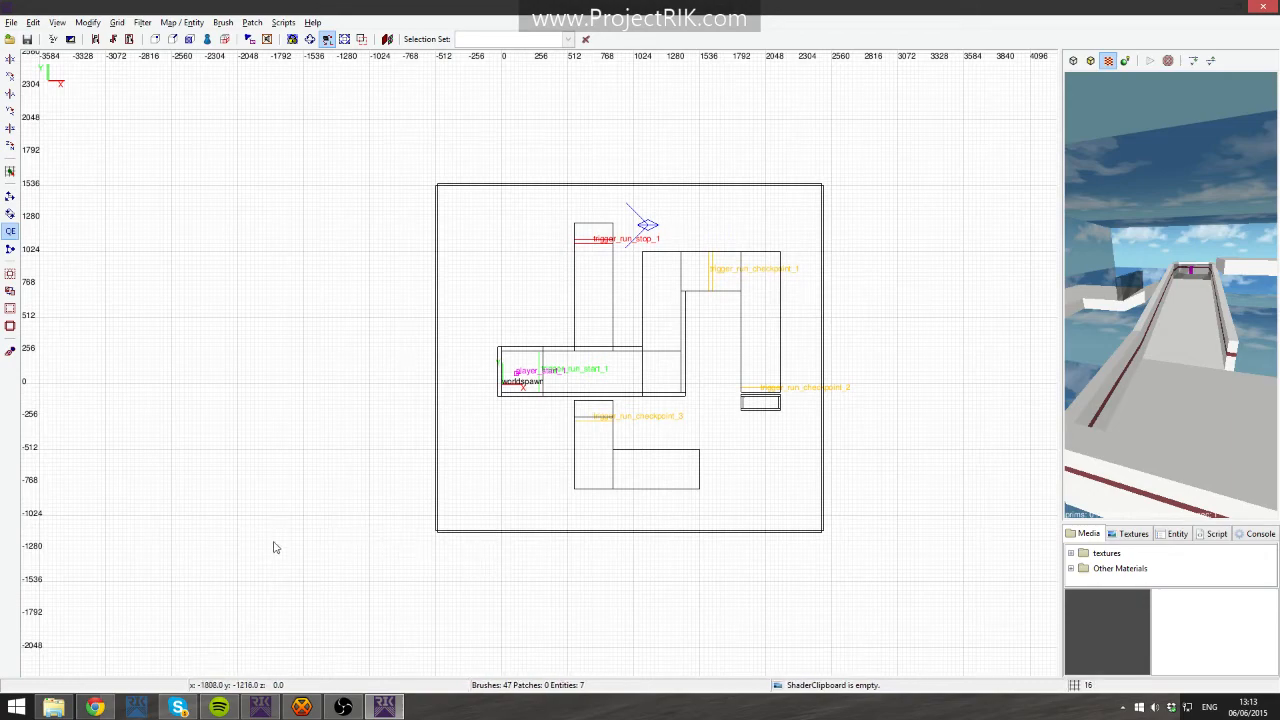
- Switch to the level design launcher and rename the map Taest_tutorial to test-tutorial
key("alt+Tab")
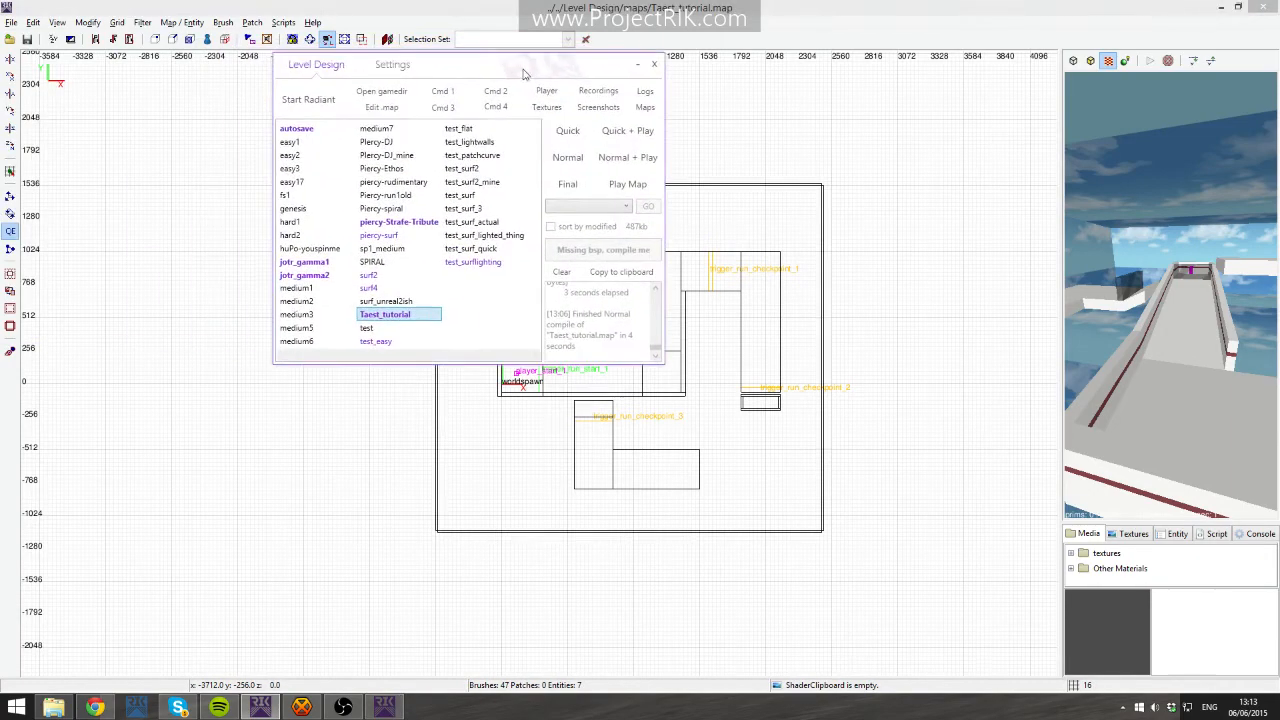
right_click(393, 319)
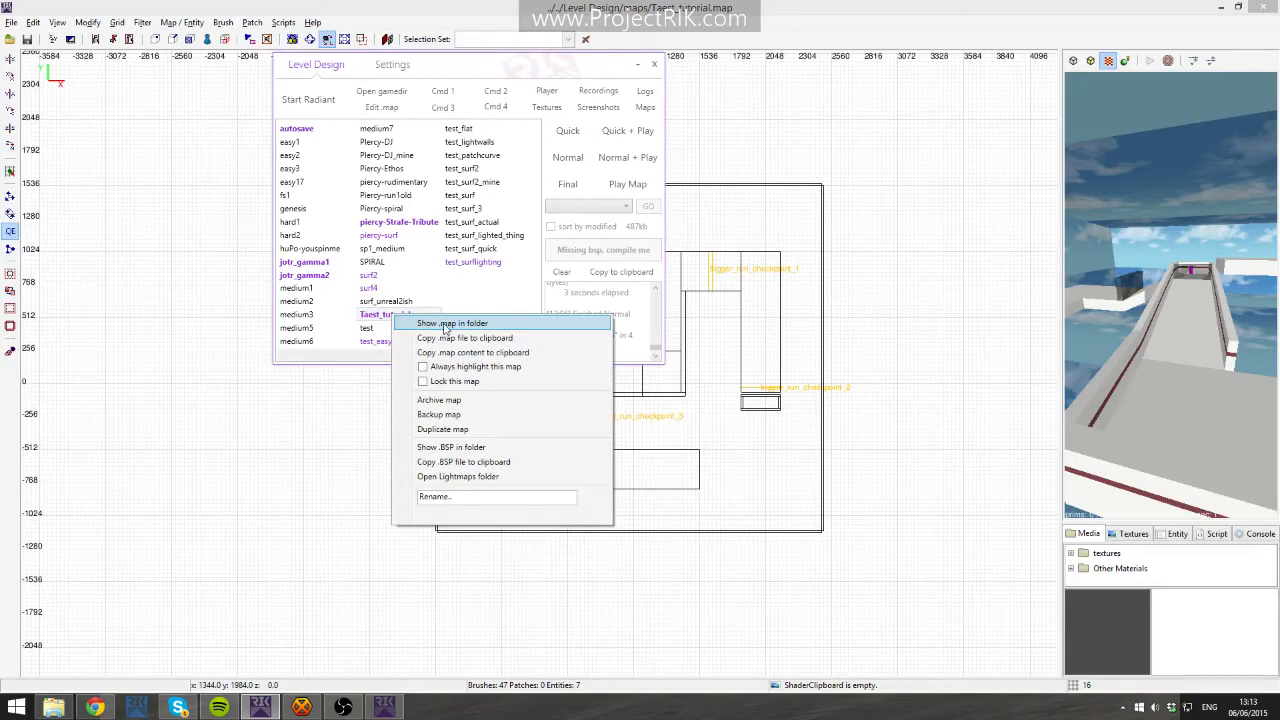
left_click(452, 496)
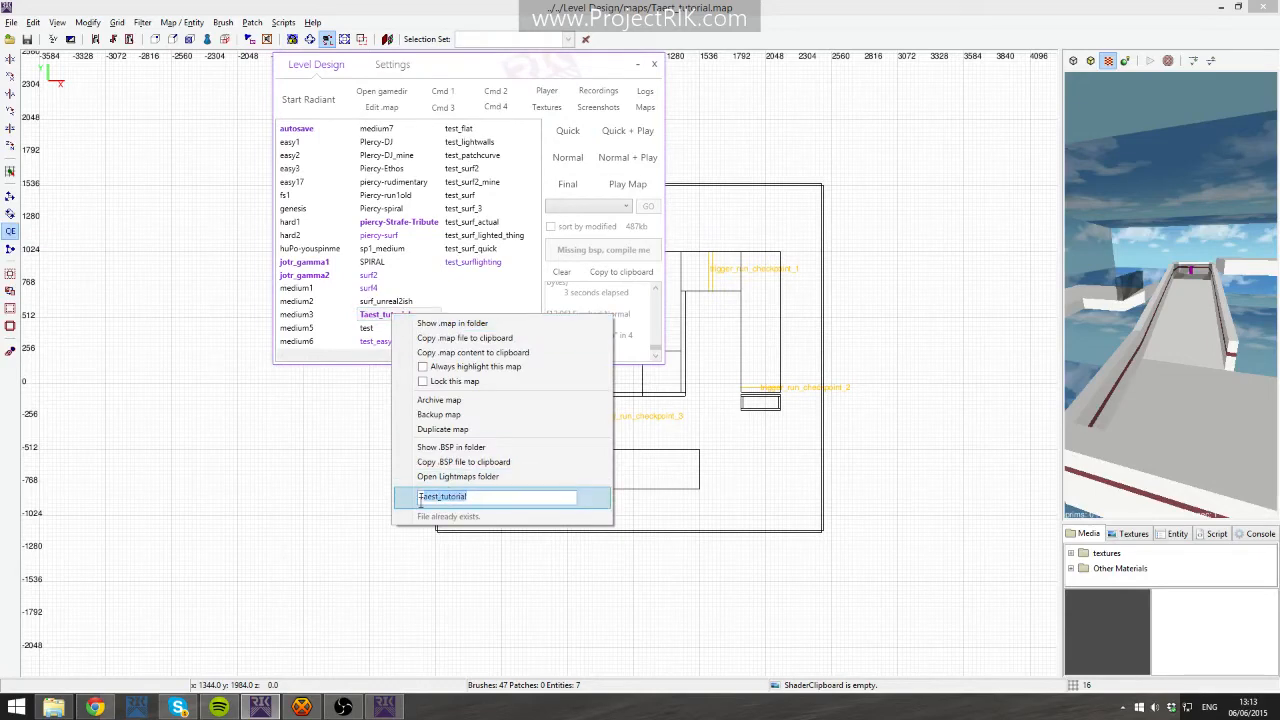
type("test-tutorial")
key("Return")
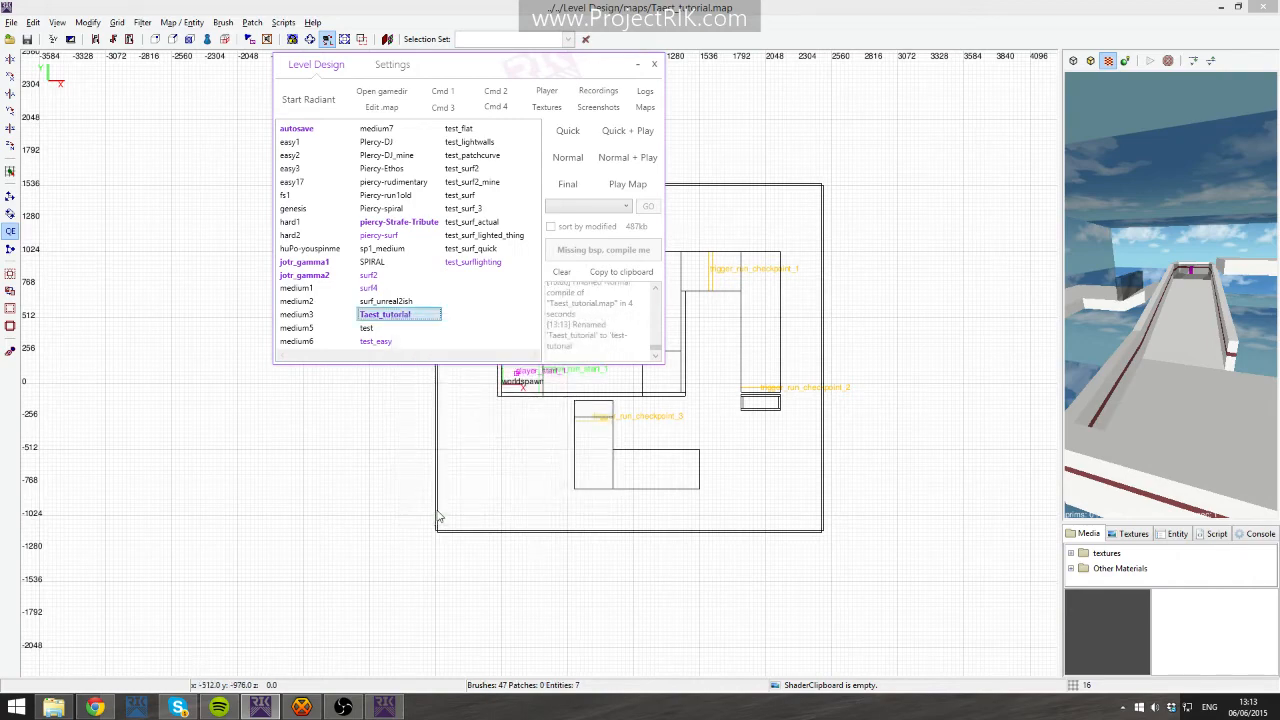
- Close the editor and reopen the renamed test-tutorial map from the launcher
left_click(815, 9)
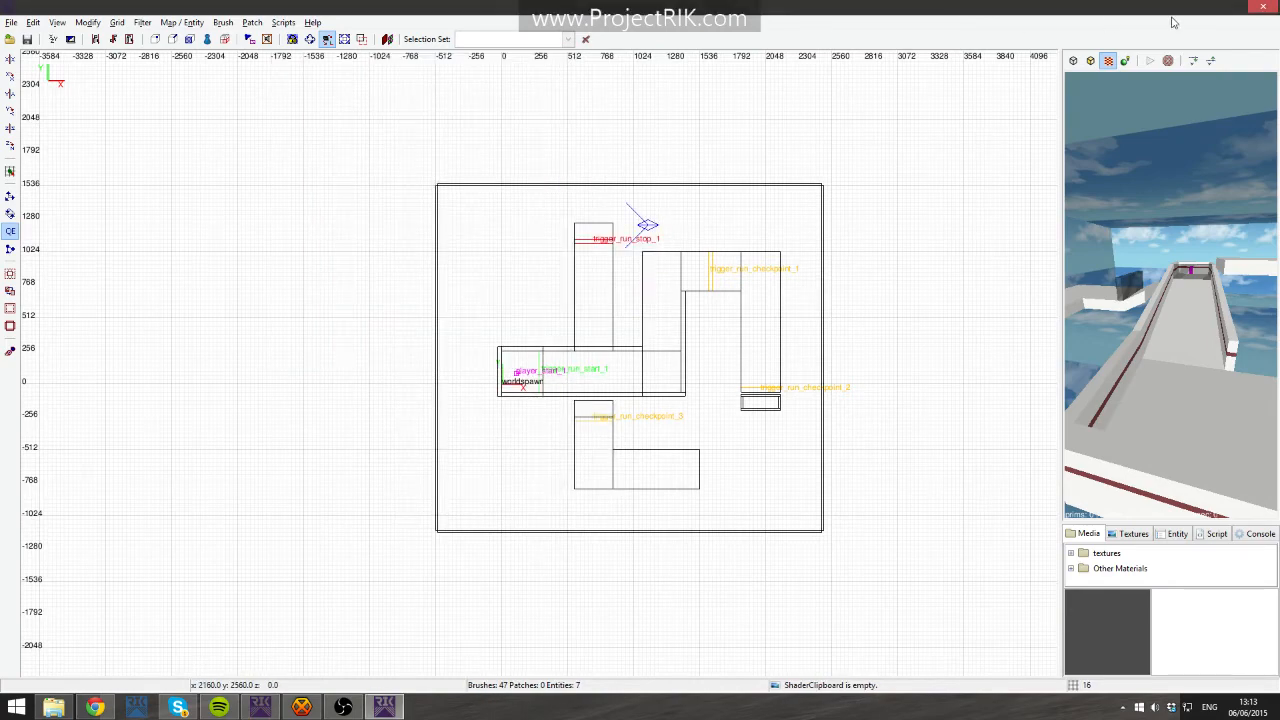
left_click(1239, 7)
left_click(1137, 62)
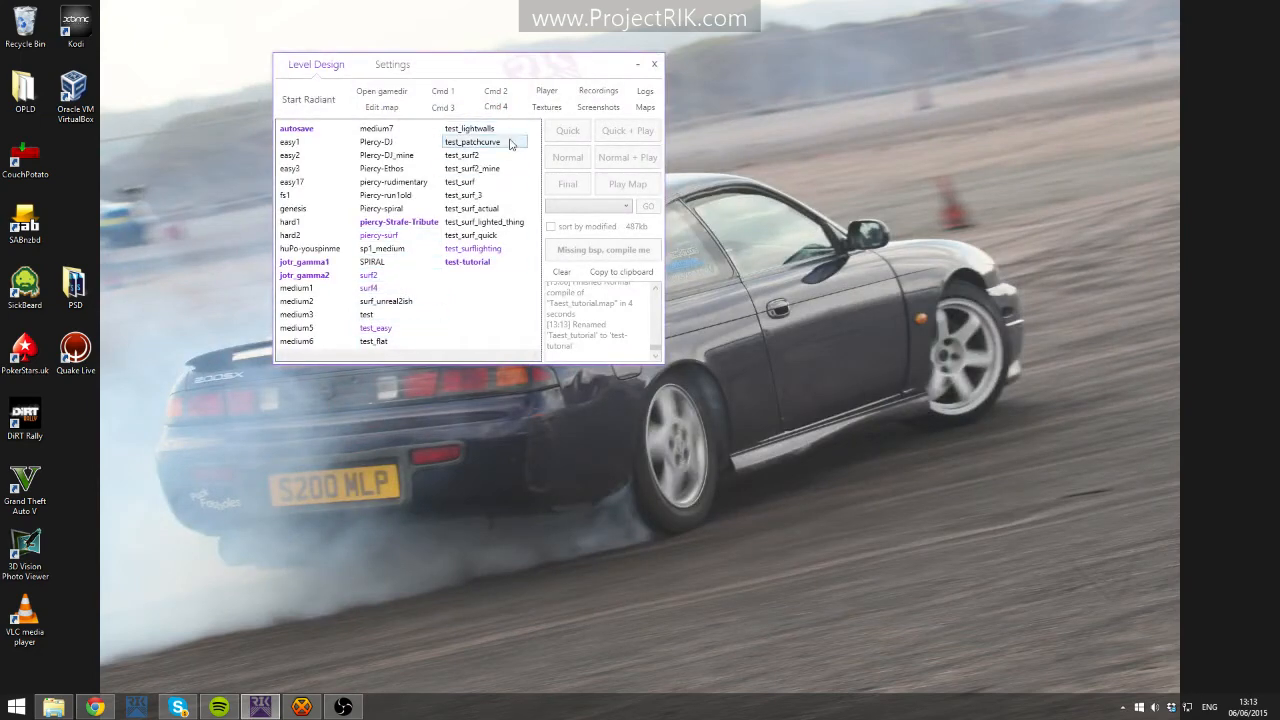
left_click(490, 263)
left_click(302, 101)
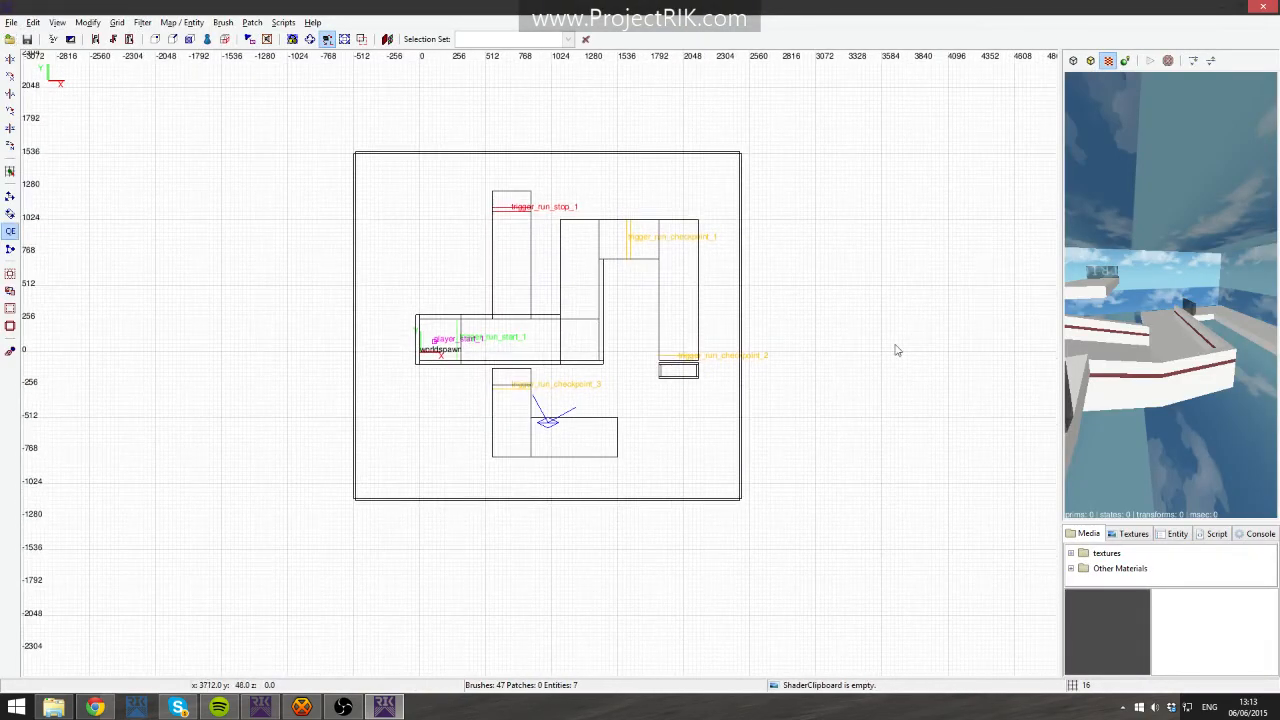
left_click(260, 706)
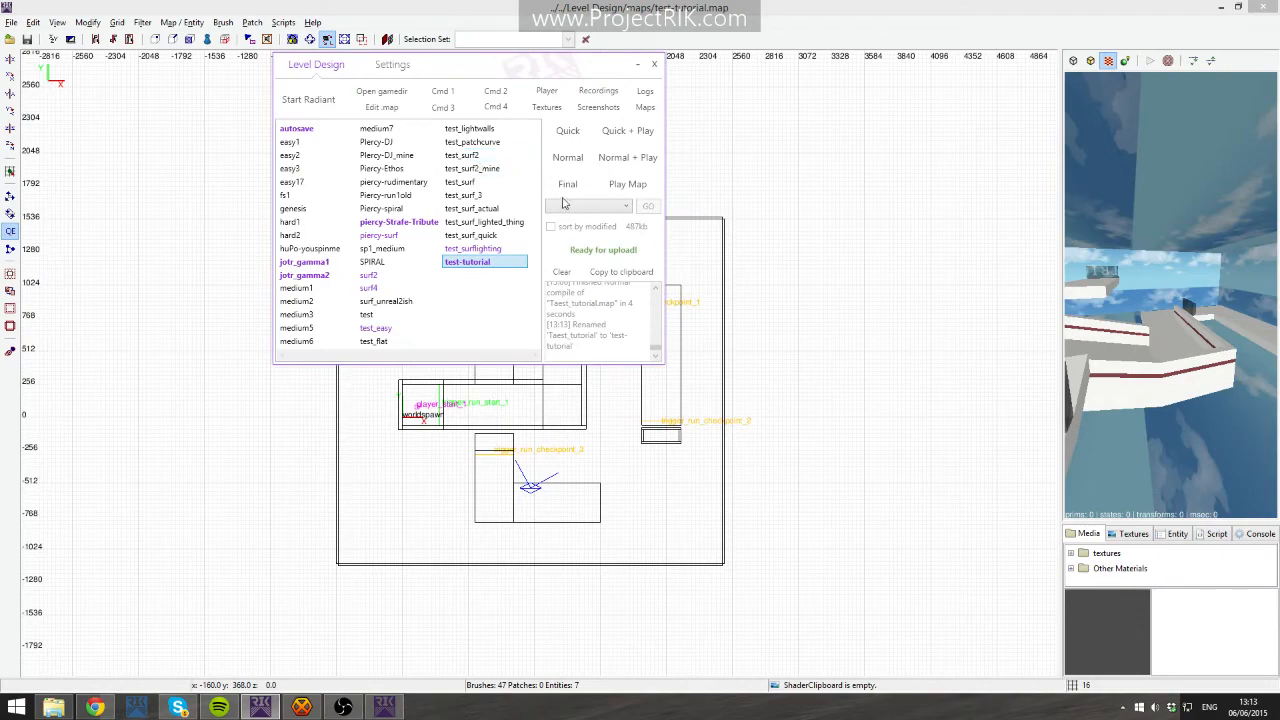
- Package the test-tutorial map for upload from the launcher
right_click(466, 266)
left_click(564, 276)
scroll(549, 507, "down", 2)
left_click_drag(577, 71, 583, 76)
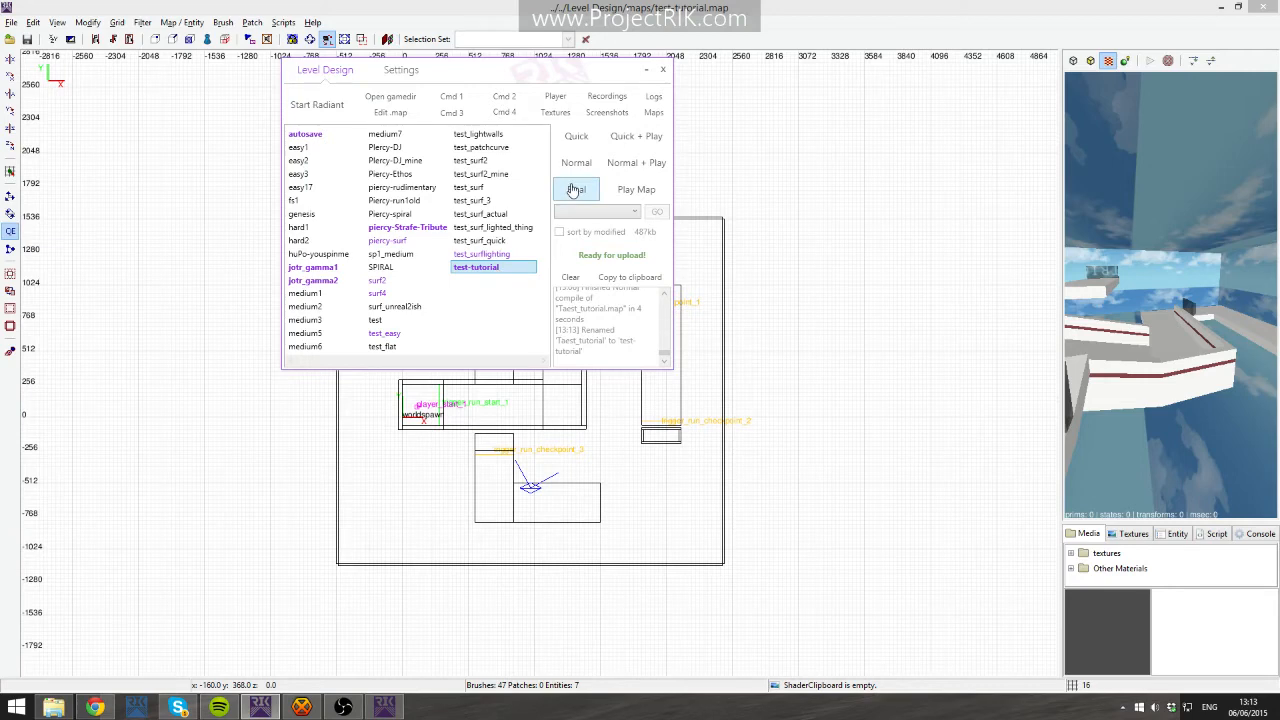
left_click(631, 257)
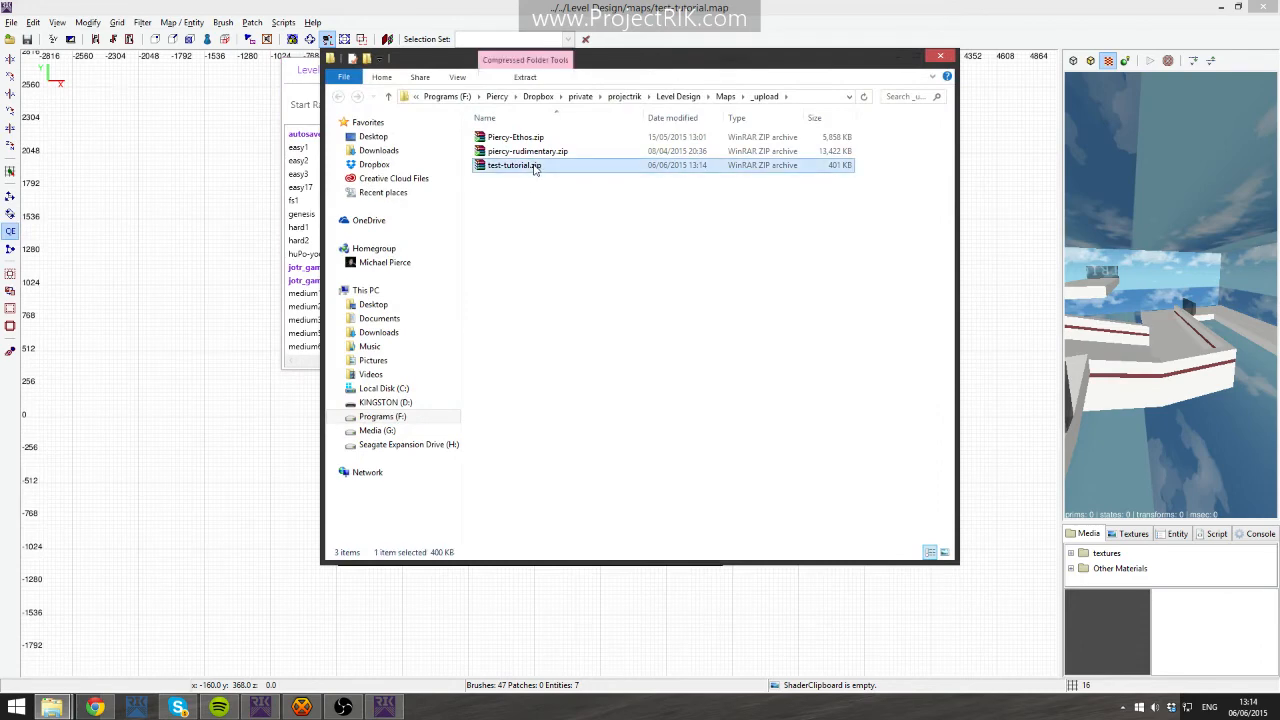
- Open the Levels page on projectrik.com in the browser and bring up the Upload a new level dialog
left_click(531, 170)
left_click(563, 220)
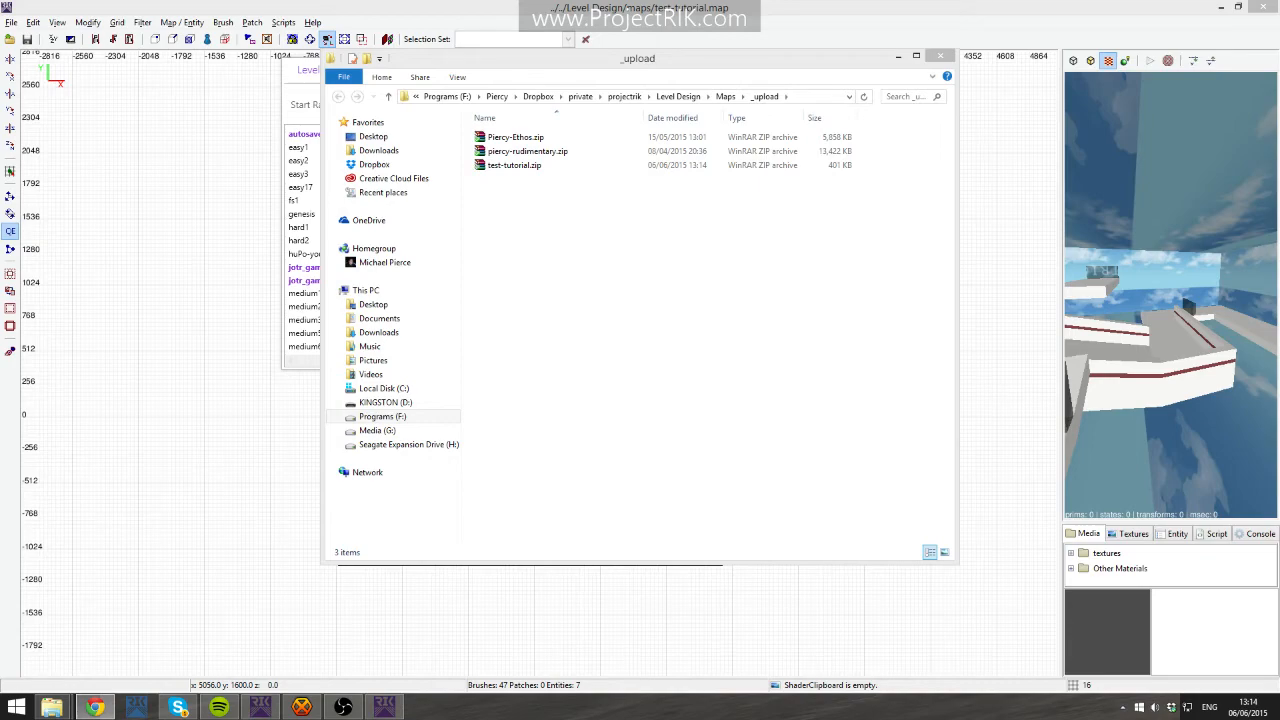
left_click_drag(1279, 160, 515, 70)
left_click_drag(577, 9, 502, 32)
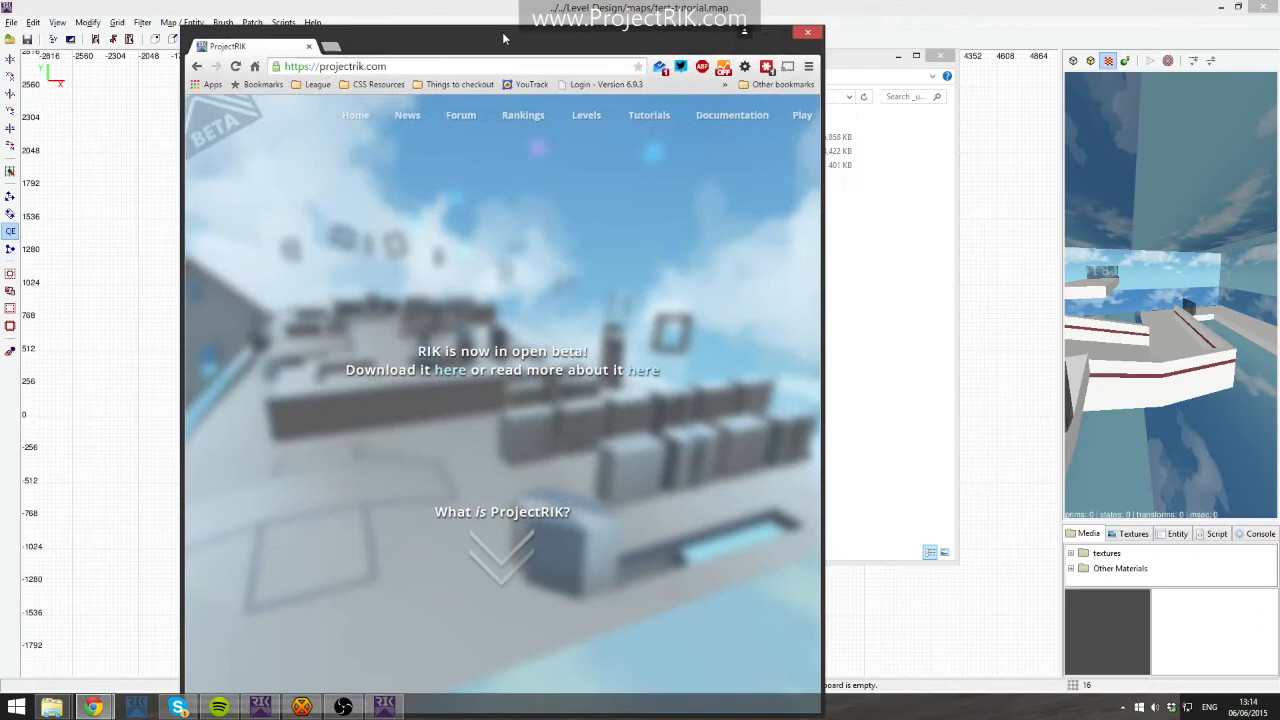
left_click_drag(826, 36, 1051, 266)
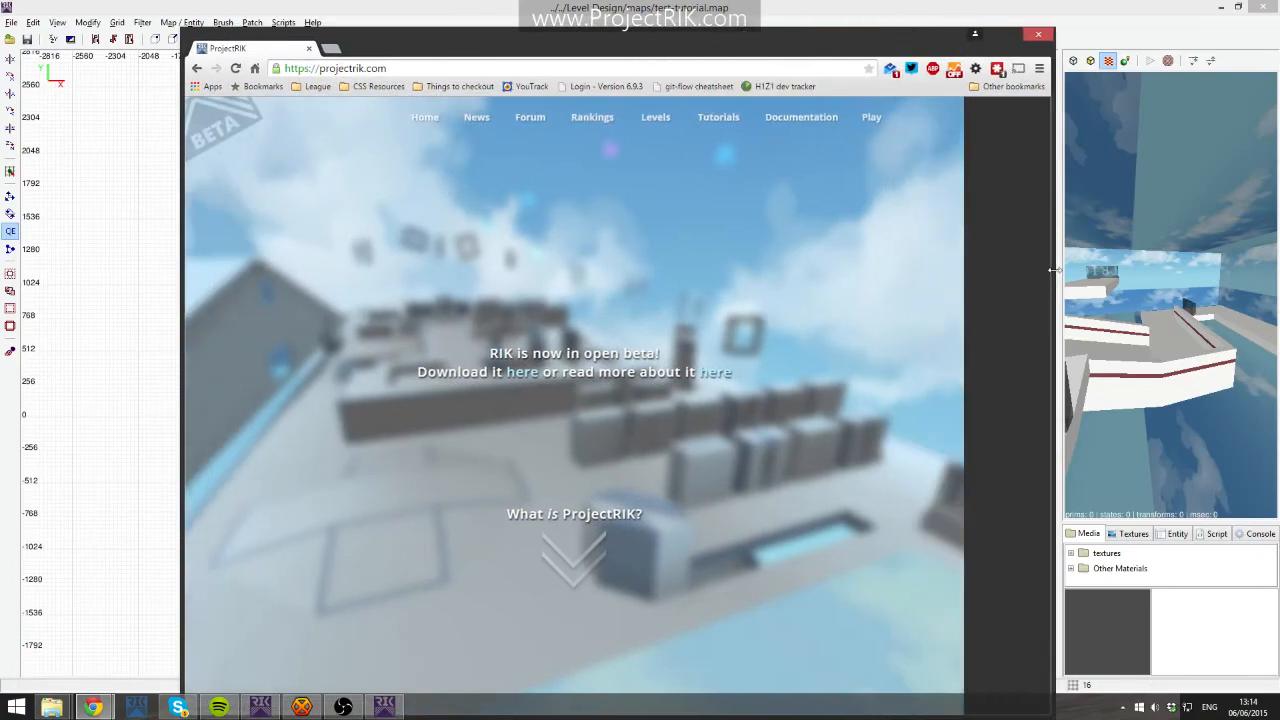
left_click(702, 120)
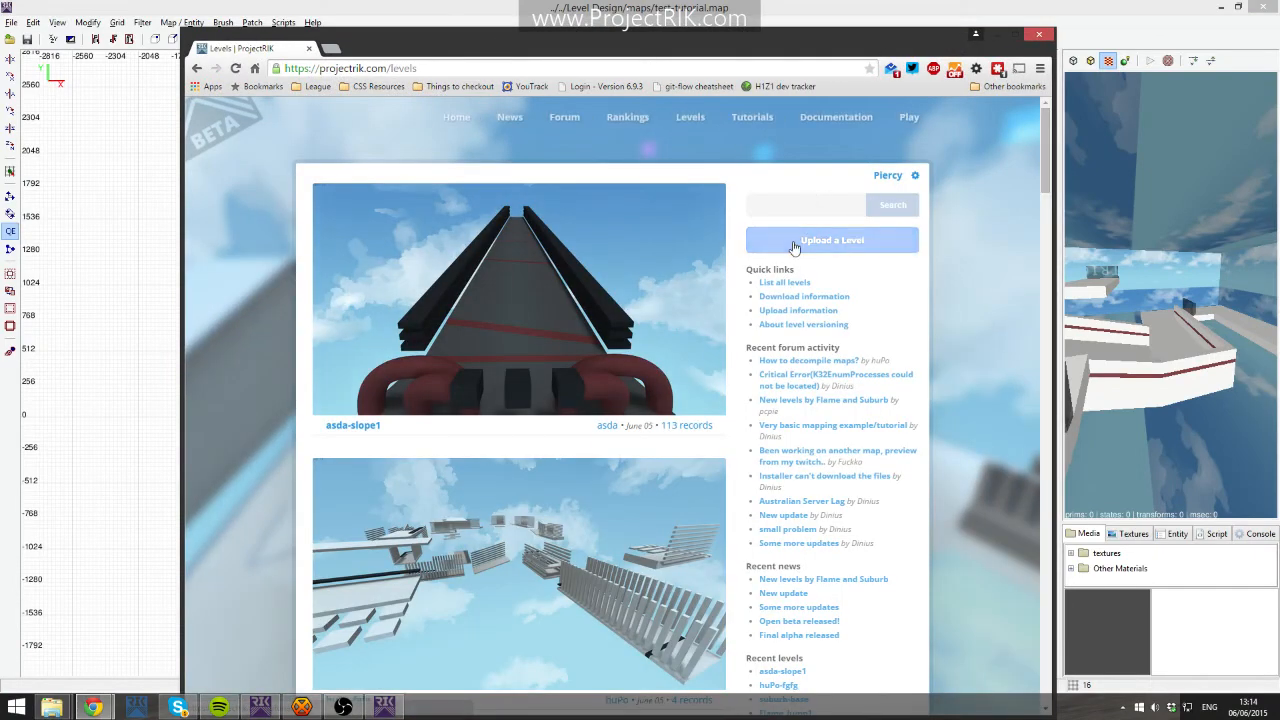
left_click(795, 247)
left_click_drag(636, 48, 583, 229)
left_click(527, 151)
left_click_drag(528, 165, 547, 207)
left_click(284, 219)
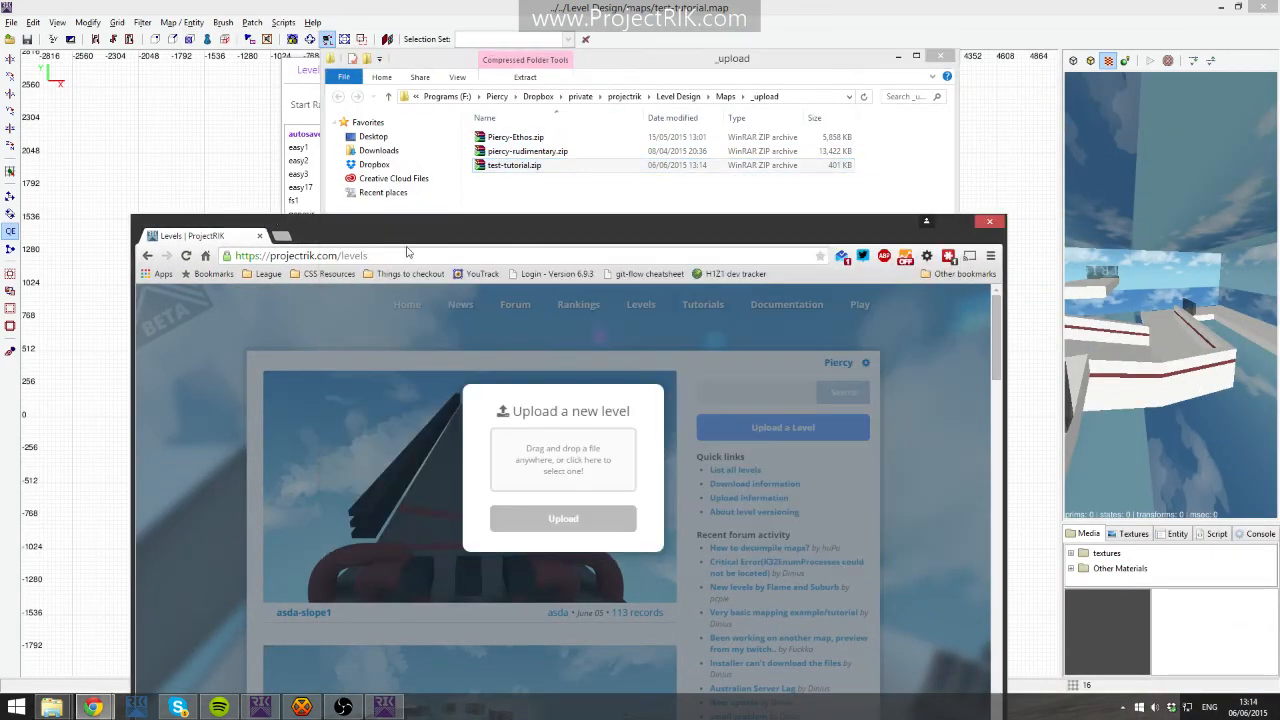
- Close the browser and the upload folder window to return to the level editor
left_click(989, 222)
left_click(616, 166)
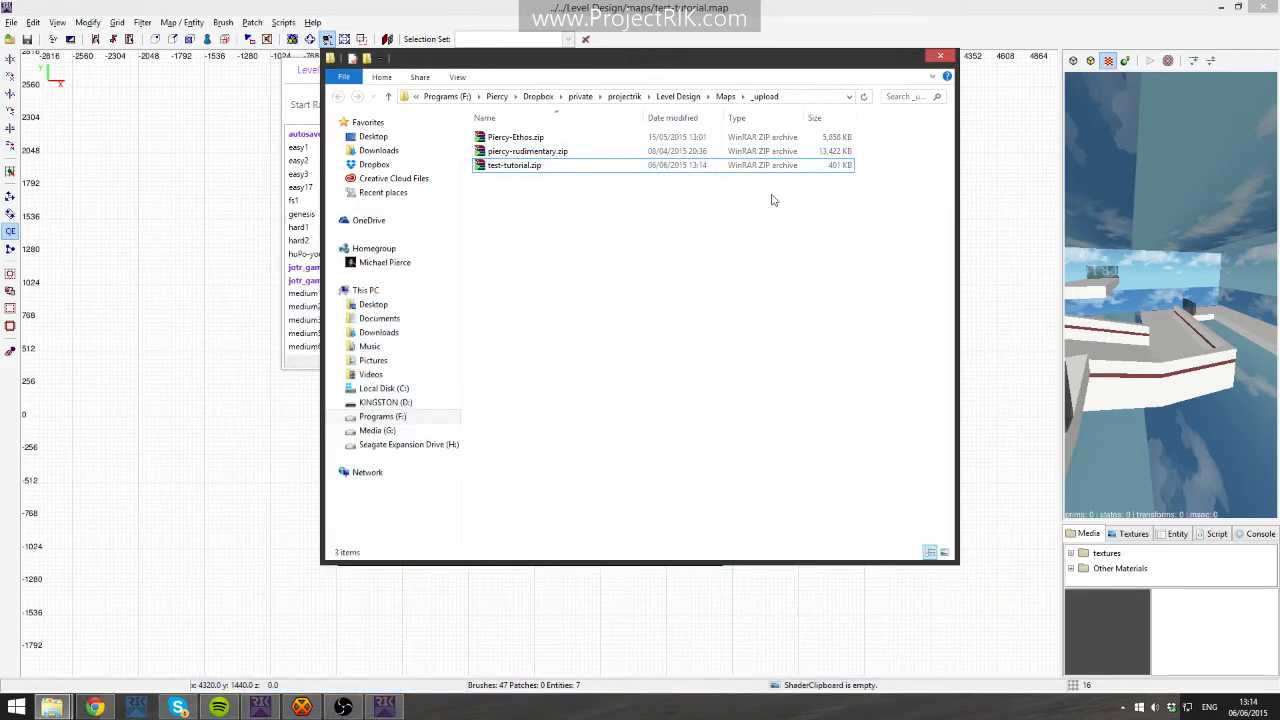
left_click_drag(892, 52, 900, 114)
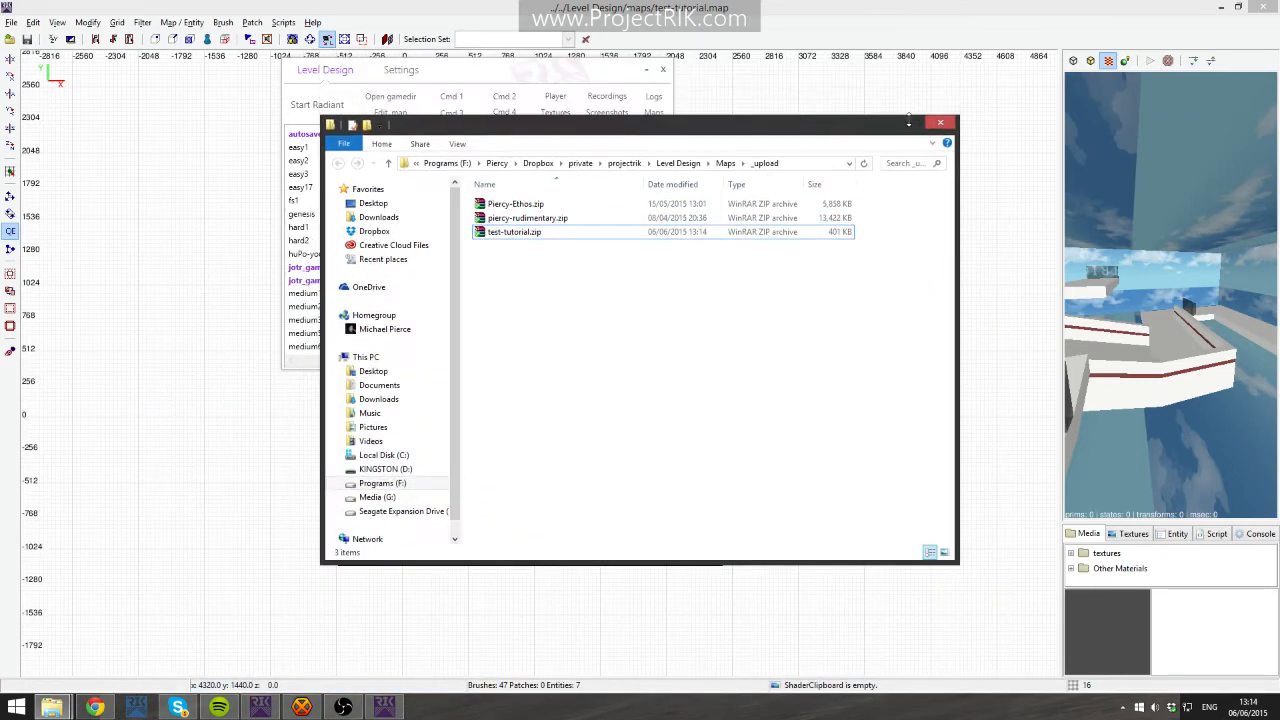
left_click(899, 118)
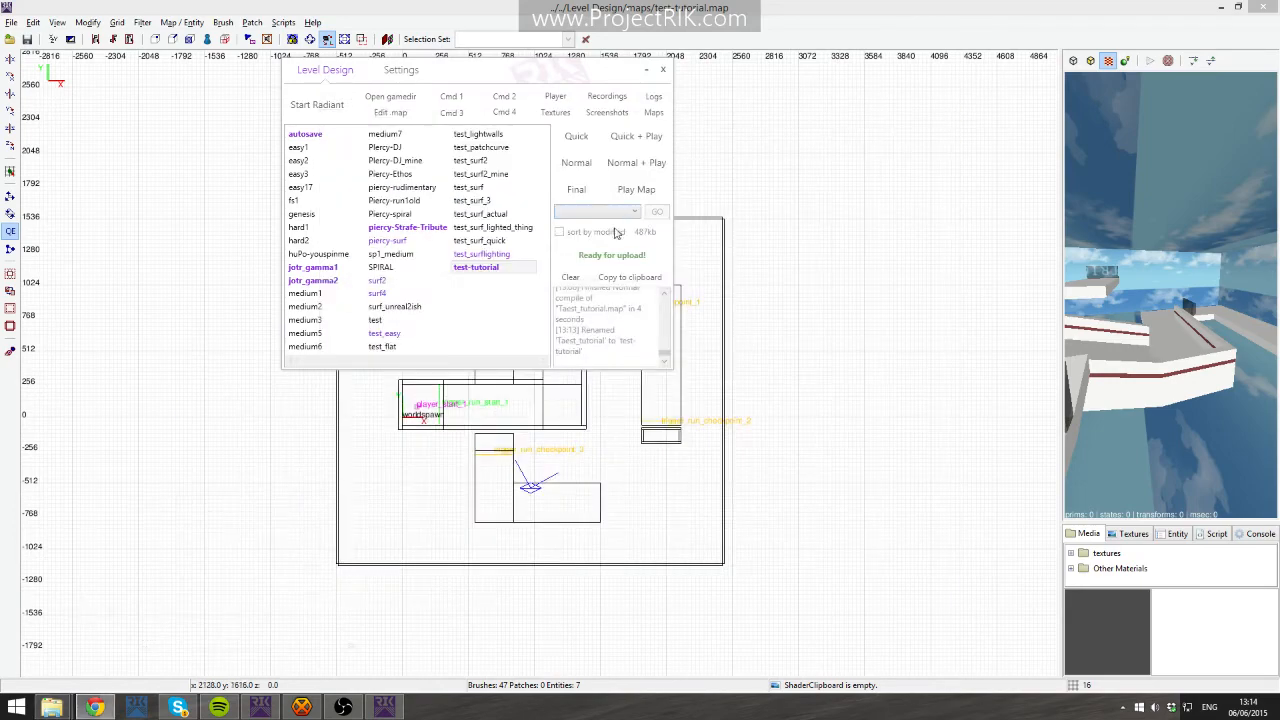
- Inspect the level layout in the top view, selecting and deselecting individual brushes
right_click_drag(687, 368, 478, 343)
scroll(687, 369, "up", 2)
scroll(783, 383, "up", 2)
right_click_drag(775, 385, 685, 427)
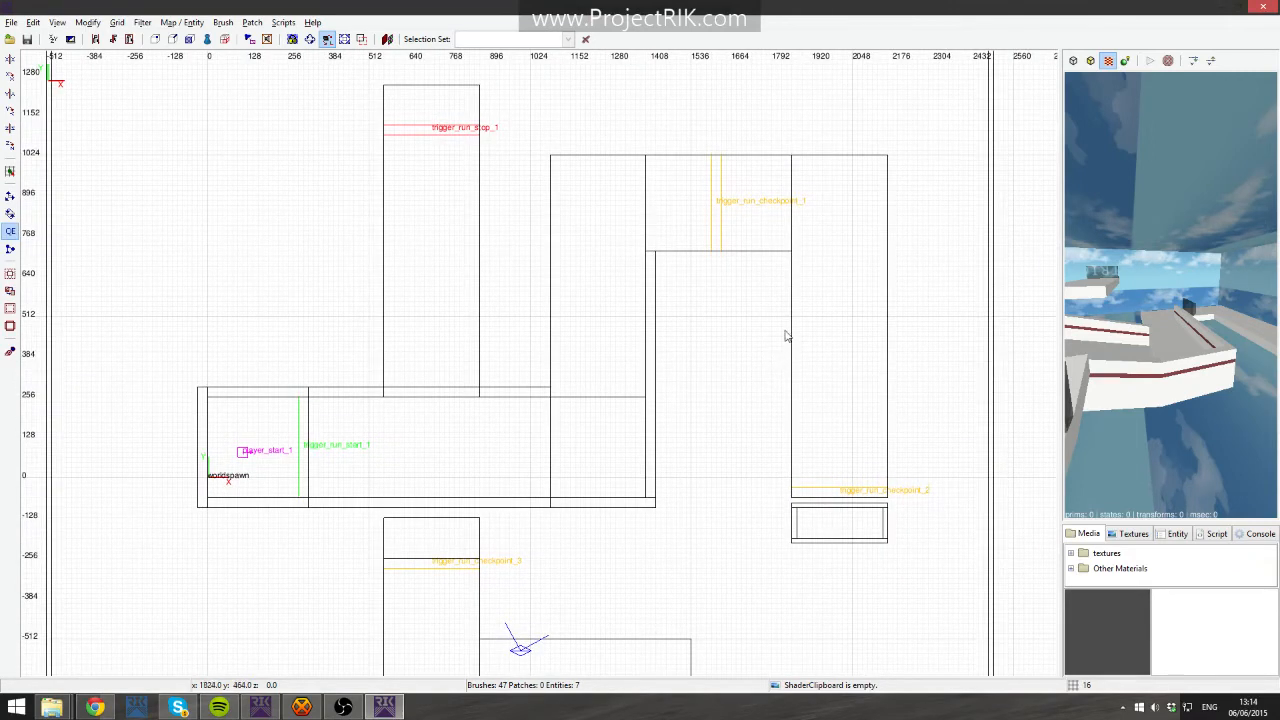
right_click_drag(753, 335, 627, 290)
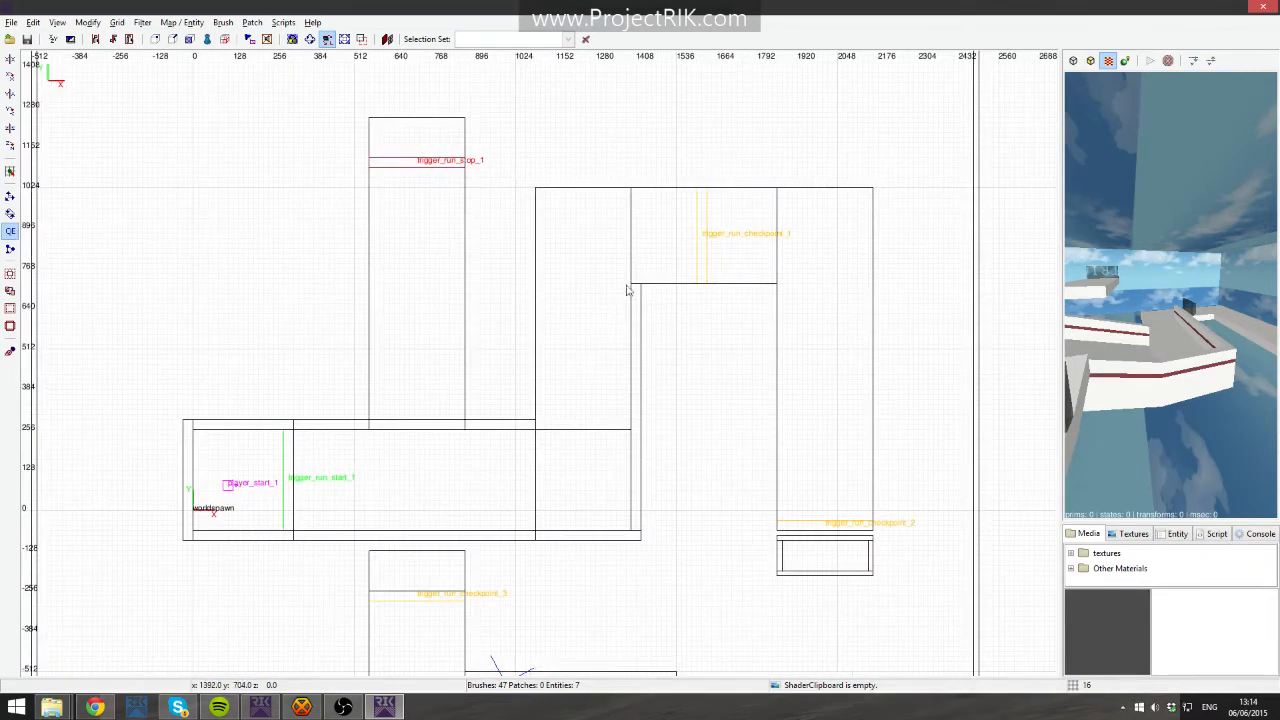
right_click_drag(562, 204, 544, 296)
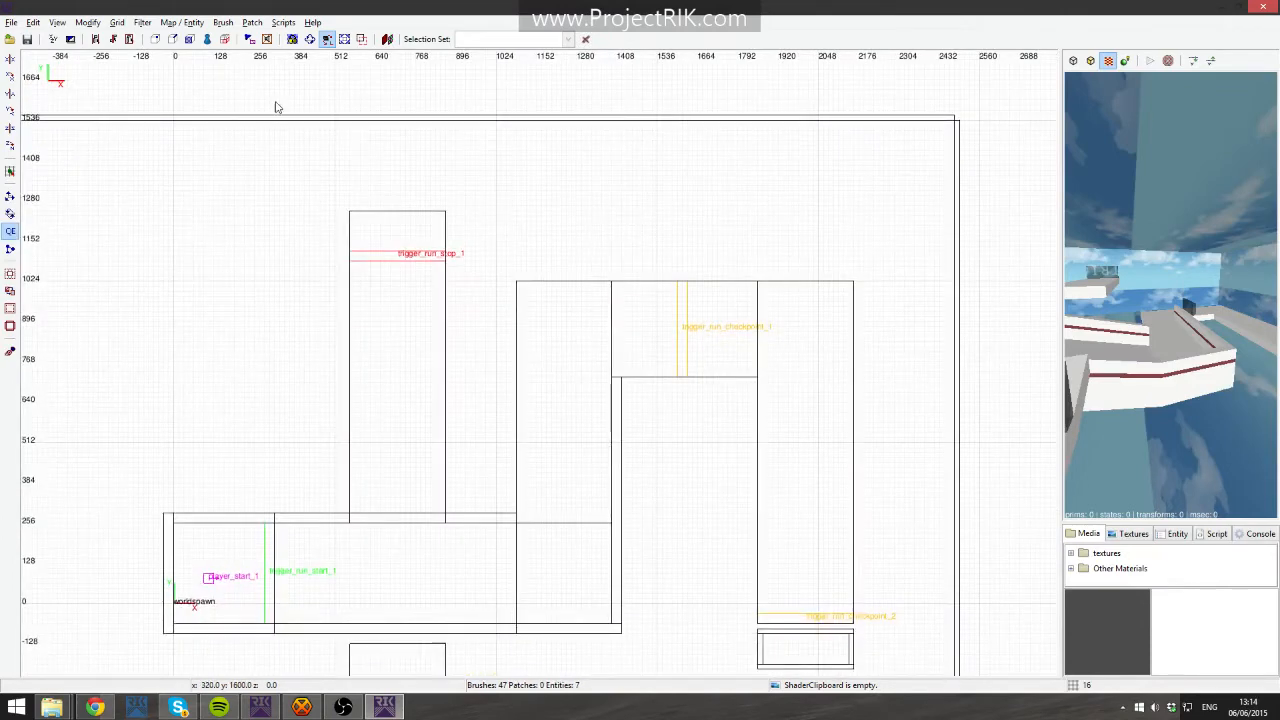
right_click_drag(424, 245, 425, 250)
left_click_drag(389, 129, 500, 289, "shift")
key("Escape")
mouse_move(360, 137)
left_mouse_down("shift")
mouse_move(480, 251)
mouse_move(506, 309)
left_mouse_up("shift")
left_click_drag(214, 156, 350, 288, "shift")
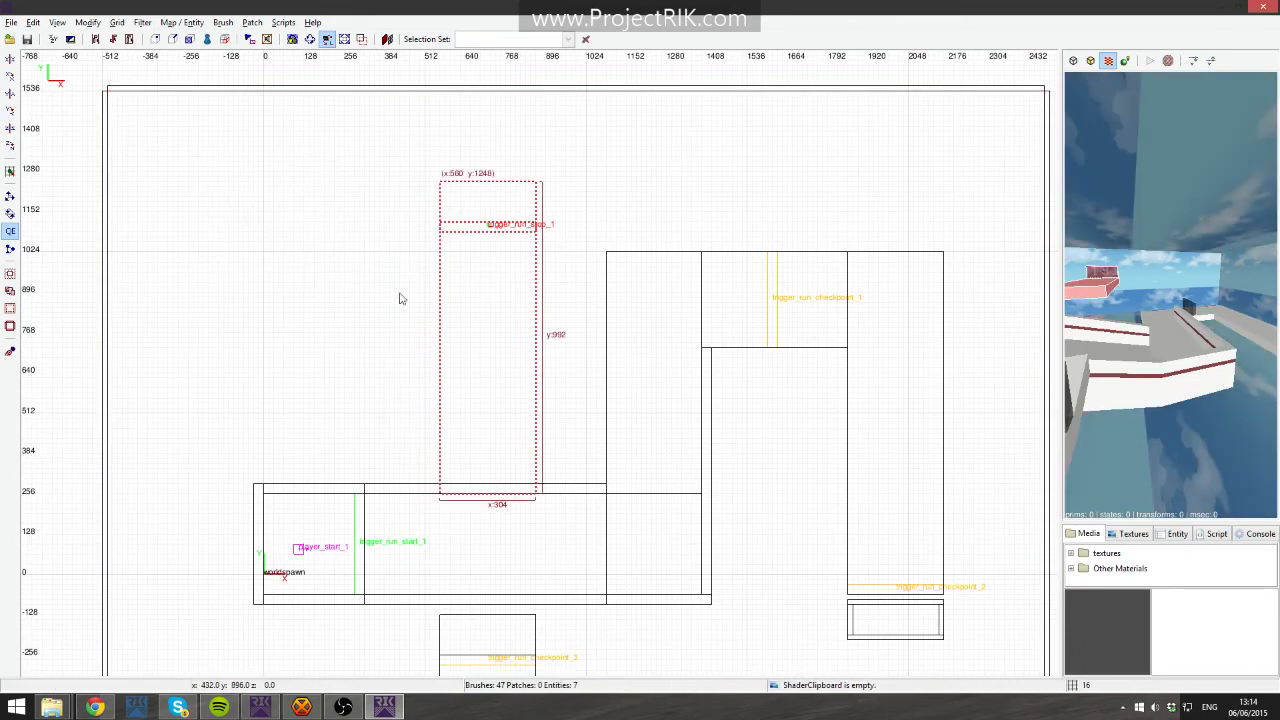
key("Escape")
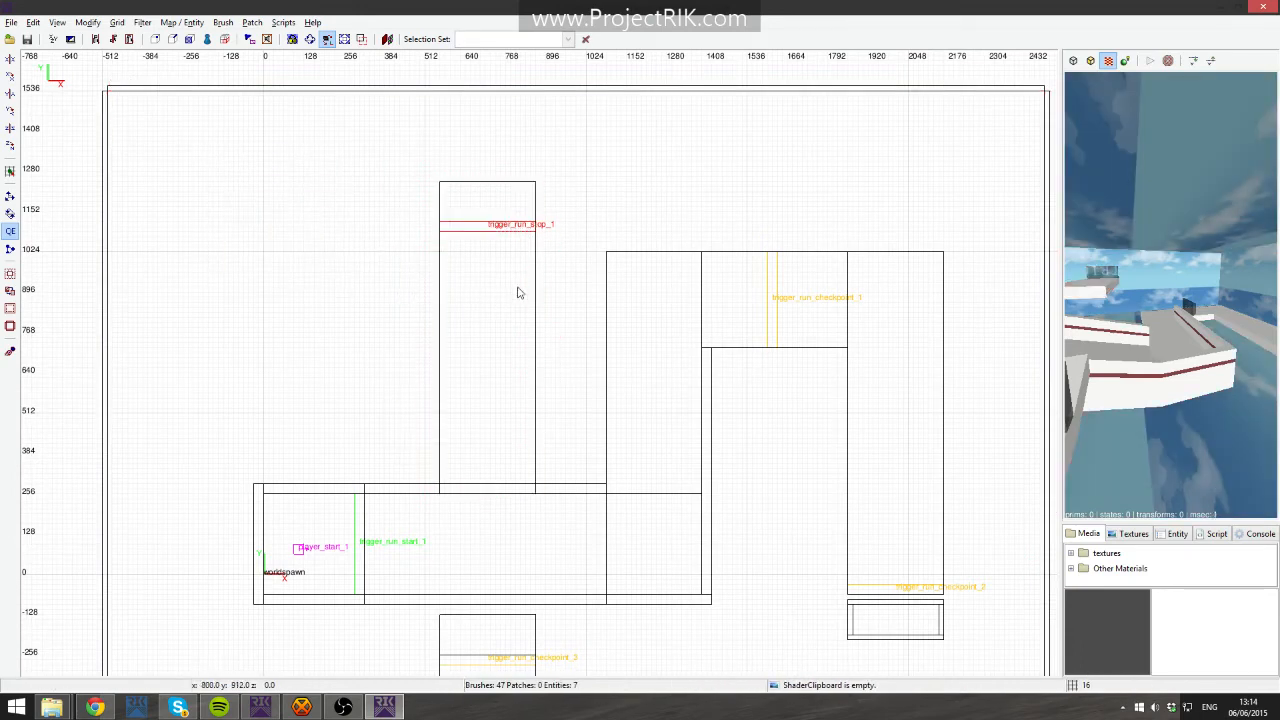
left_click(654, 311, "shift")
key("Escape")
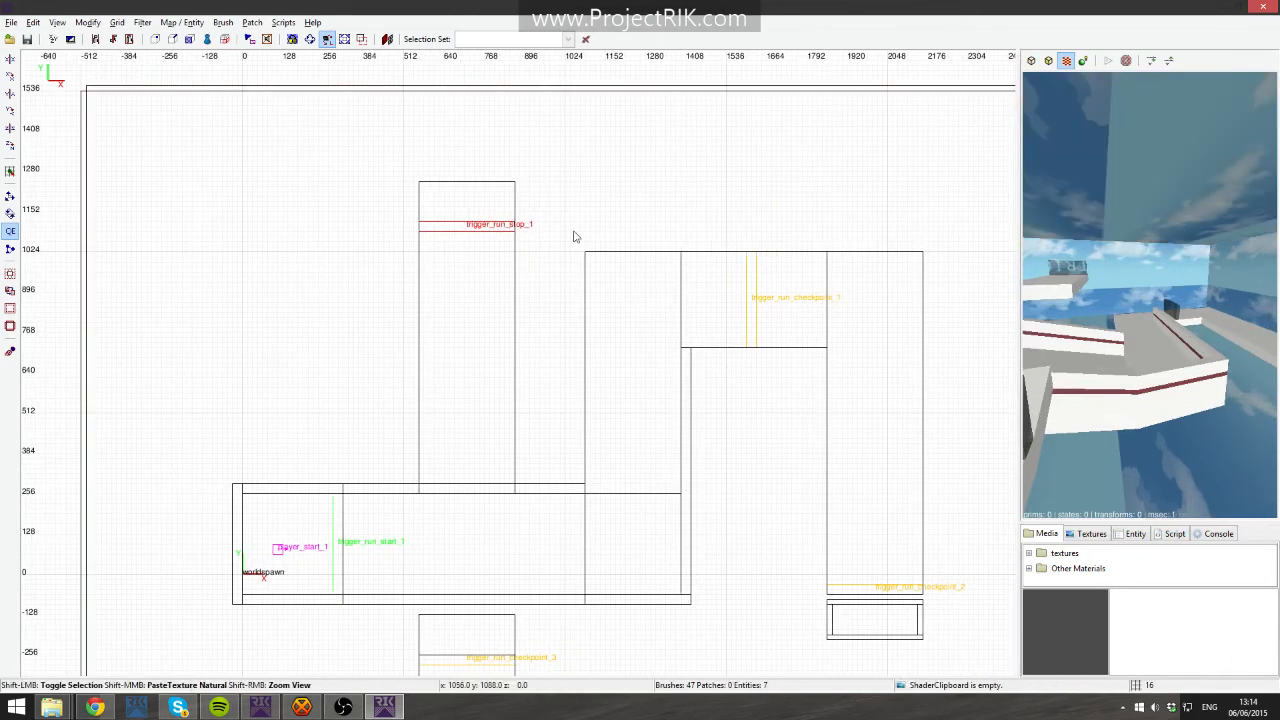
- Hide the Skybox layer in the Layers window and close it
left_click(57, 22)
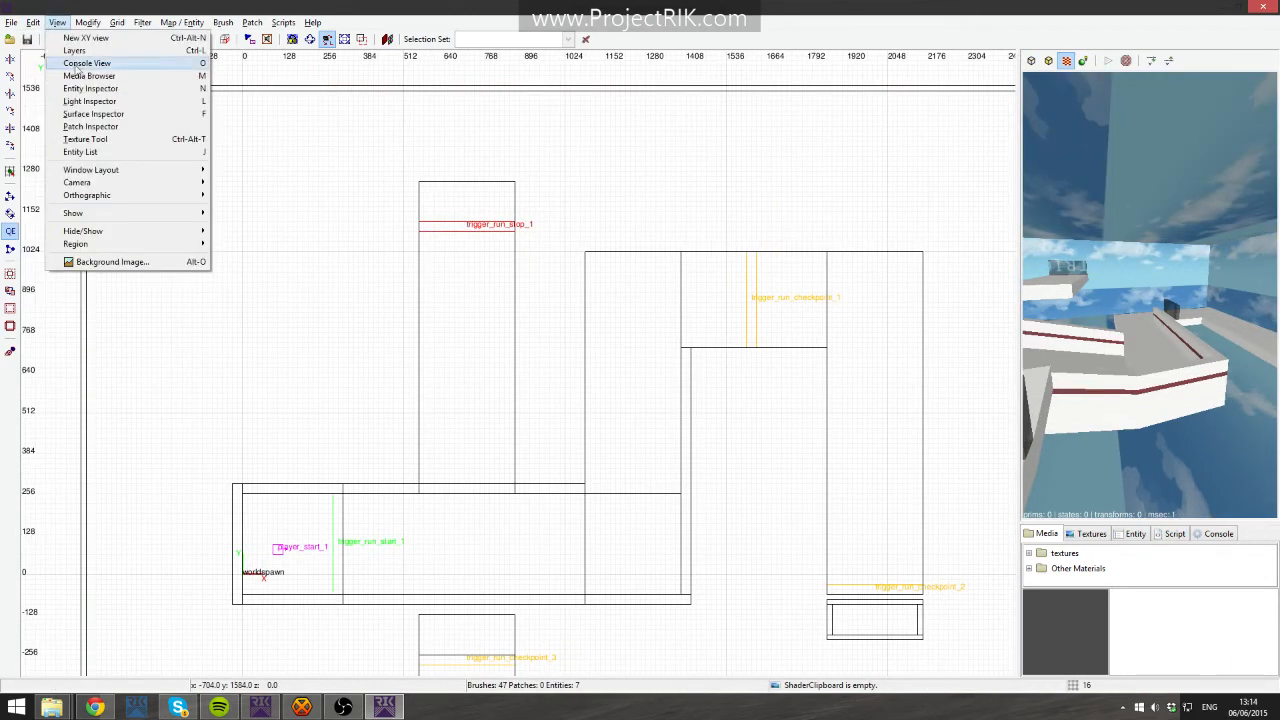
left_click(80, 48)
left_click(615, 329)
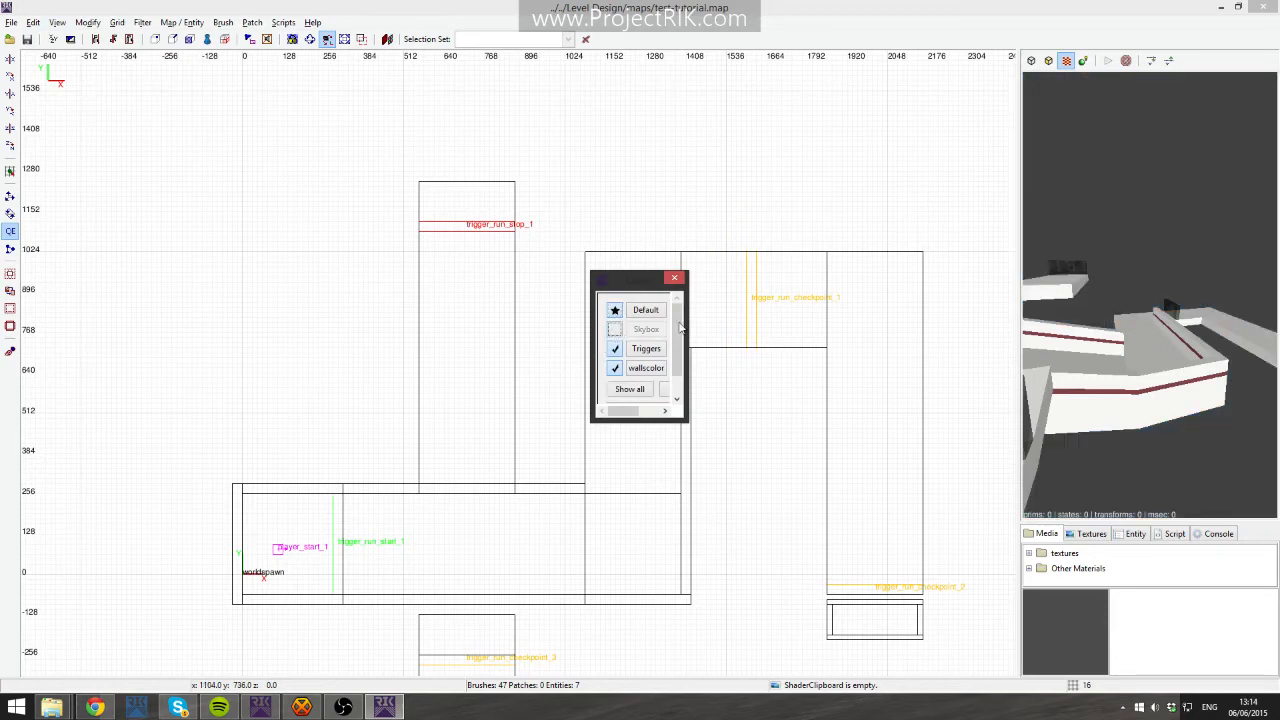
left_click(676, 283)
left_click(623, 286, "shift")
key("Escape")
- Navigate the 3D camera around the level and box-select an area in the top view
right_click(1085, 328)
left_click(1150, 295, "shift")
key("Escape")
right_click(1150, 295)
left_click_drag(627, 233, 728, 300, "shift")
key("Escape")
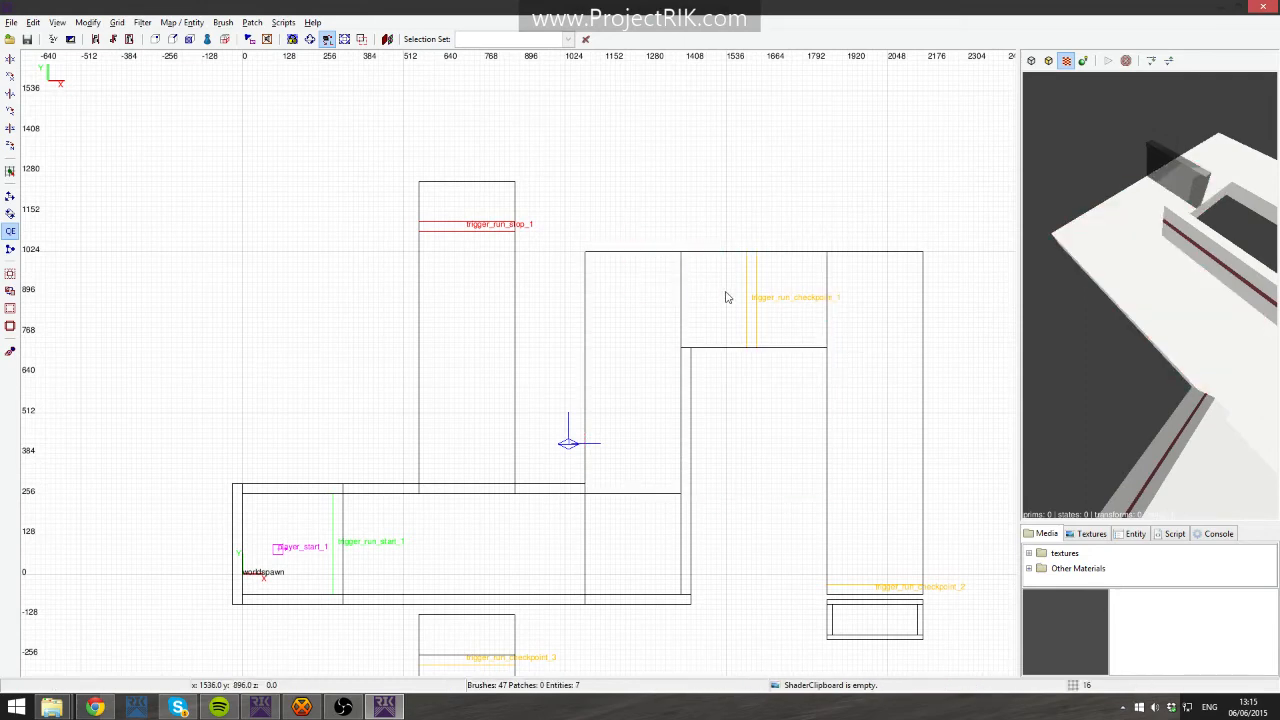
- Try deleting the floor brush and nudging it sideways, reverting each change
left_click(652, 298, "shift")
key("BackSpace")
key("ctrl+z")
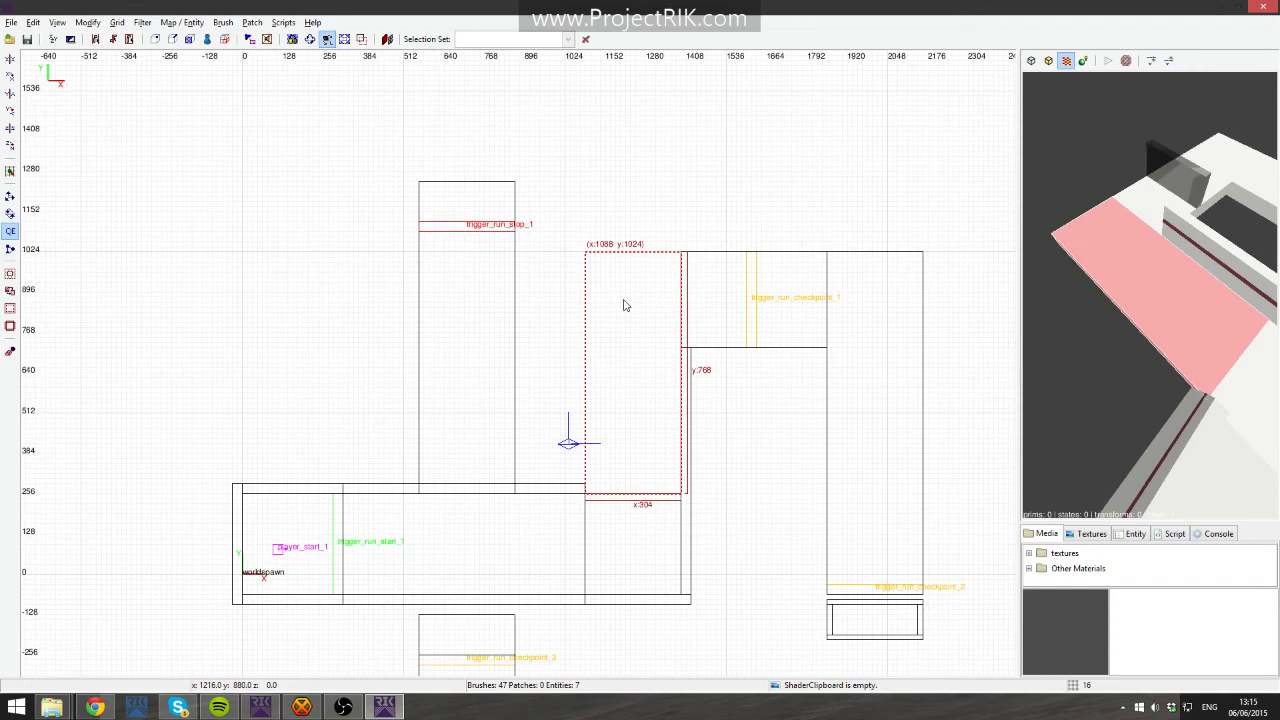
key("alt+Right")
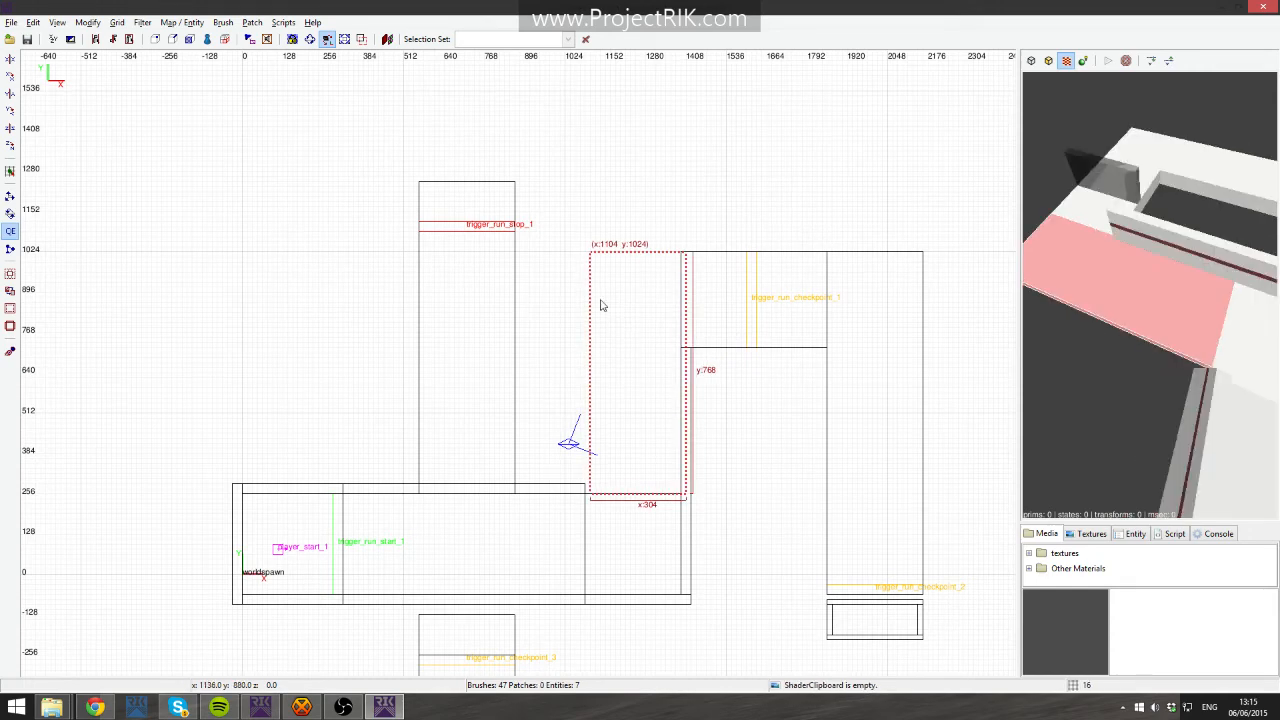
key("alt+Left")
key("Escape")
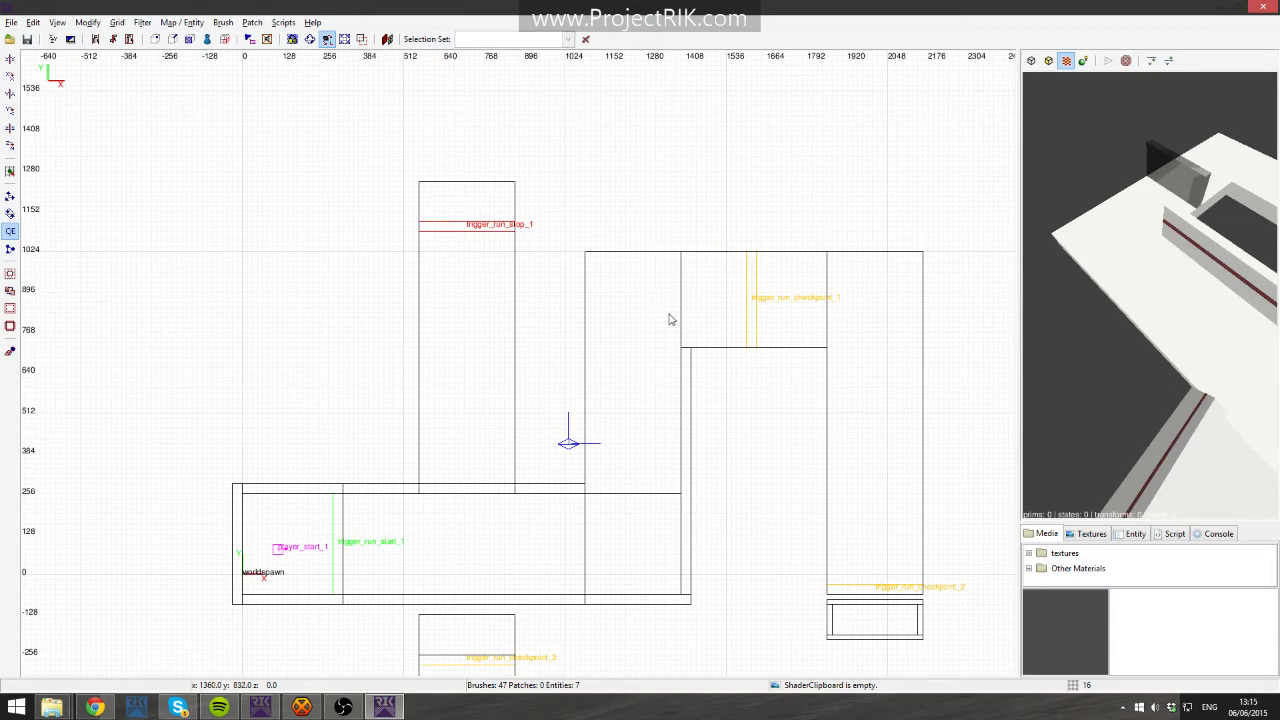
- Try selecting and moving the floor brushes, then undo the move
left_click(648, 304, "shift")
key("Escape")
left_click_drag(548, 199, 633, 326, "shift")
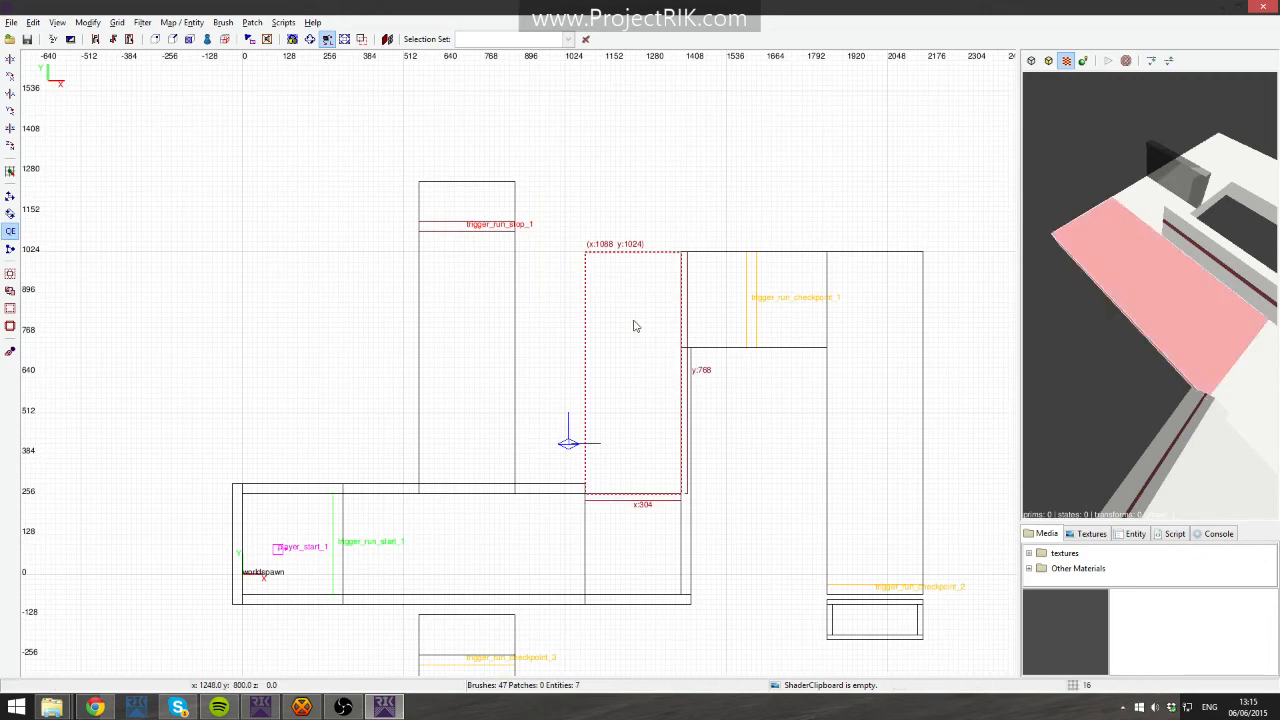
key("Escape")
left_click_drag(593, 205, 730, 335, "shift")
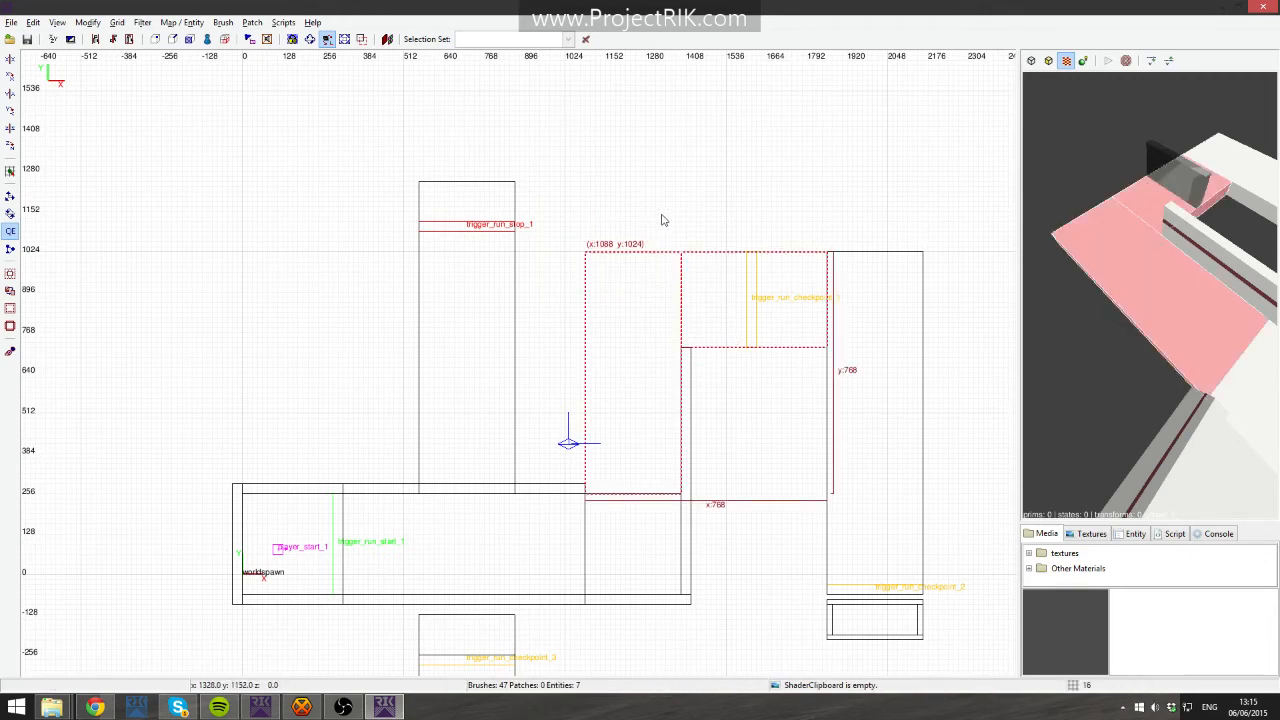
mouse_move(643, 138)
left_mouse_down("shift")
mouse_move(735, 229)
mouse_move(692, 222)
mouse_move(731, 284)
left_mouse_up("shift")
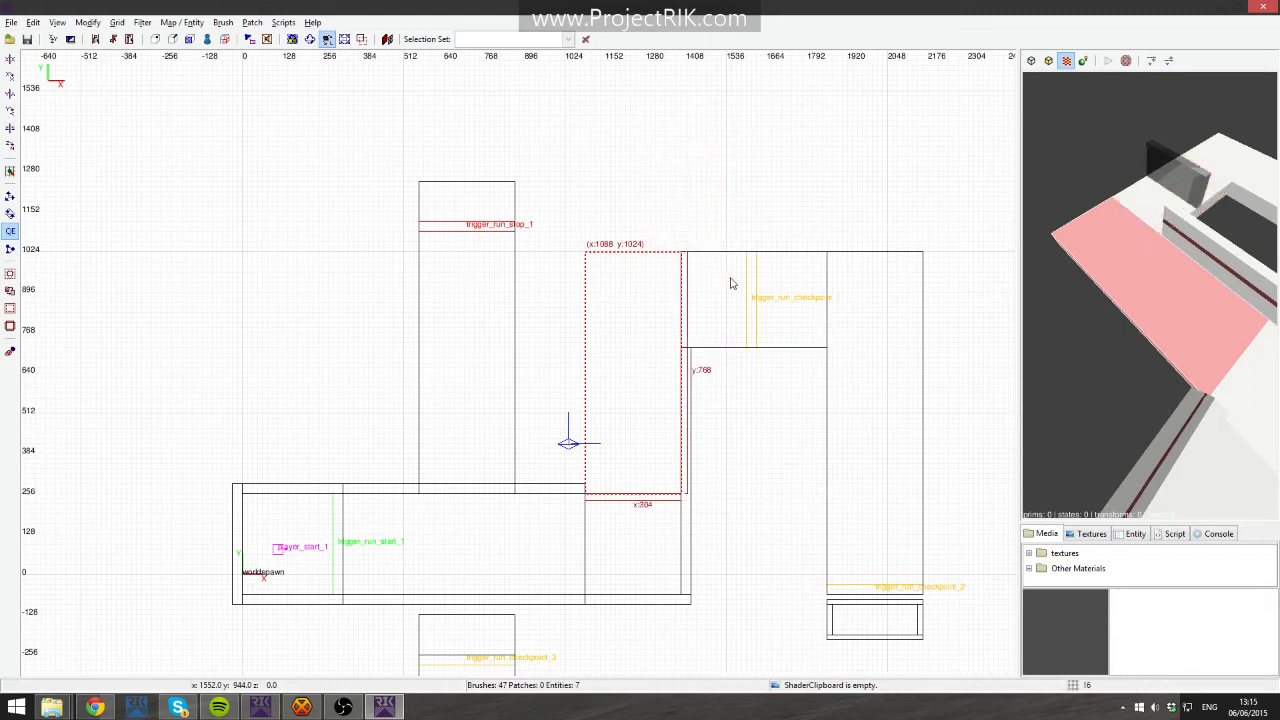
key("Escape")
mouse_move(582, 217)
left_mouse_down("shift")
mouse_move(789, 622)
mouse_move(803, 622)
left_mouse_up("shift")
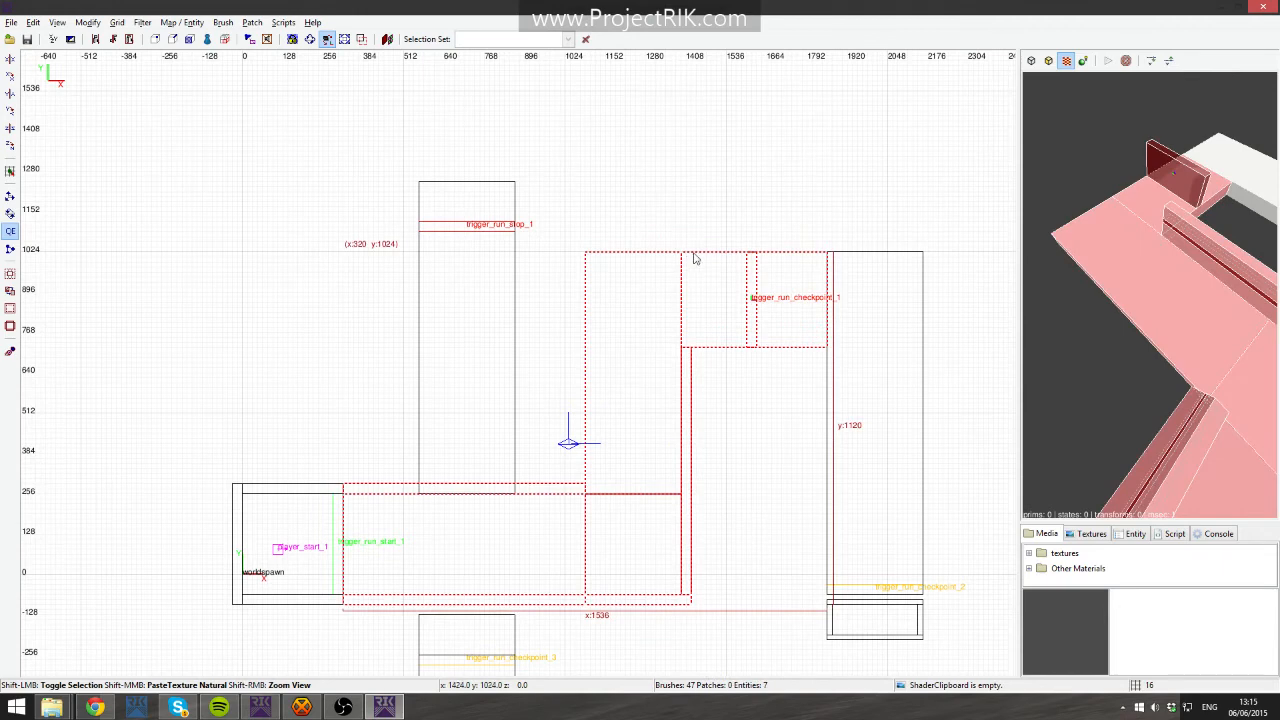
left_click_drag(685, 236, 734, 466, "shift")
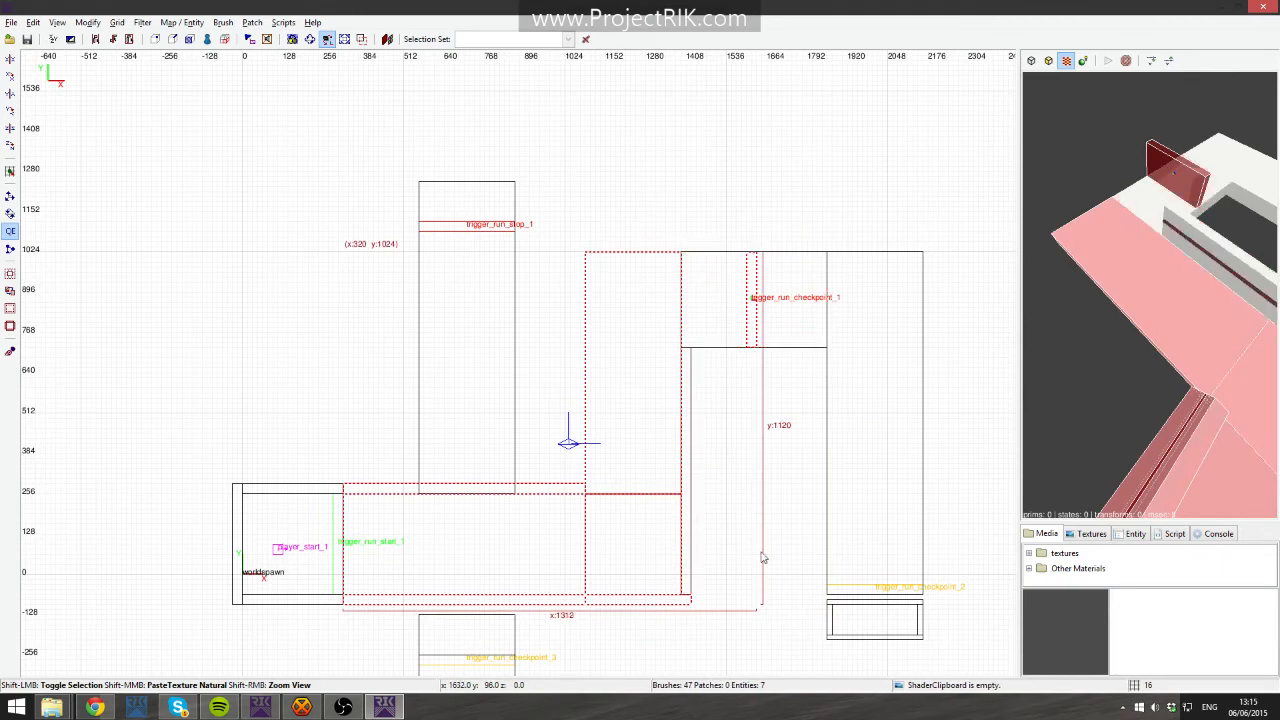
mouse_move(641, 356)
left_mouse_down()
mouse_move(669, 166)
mouse_move(647, 172)
left_mouse_up()
key("ctrl+z")
key("Escape")
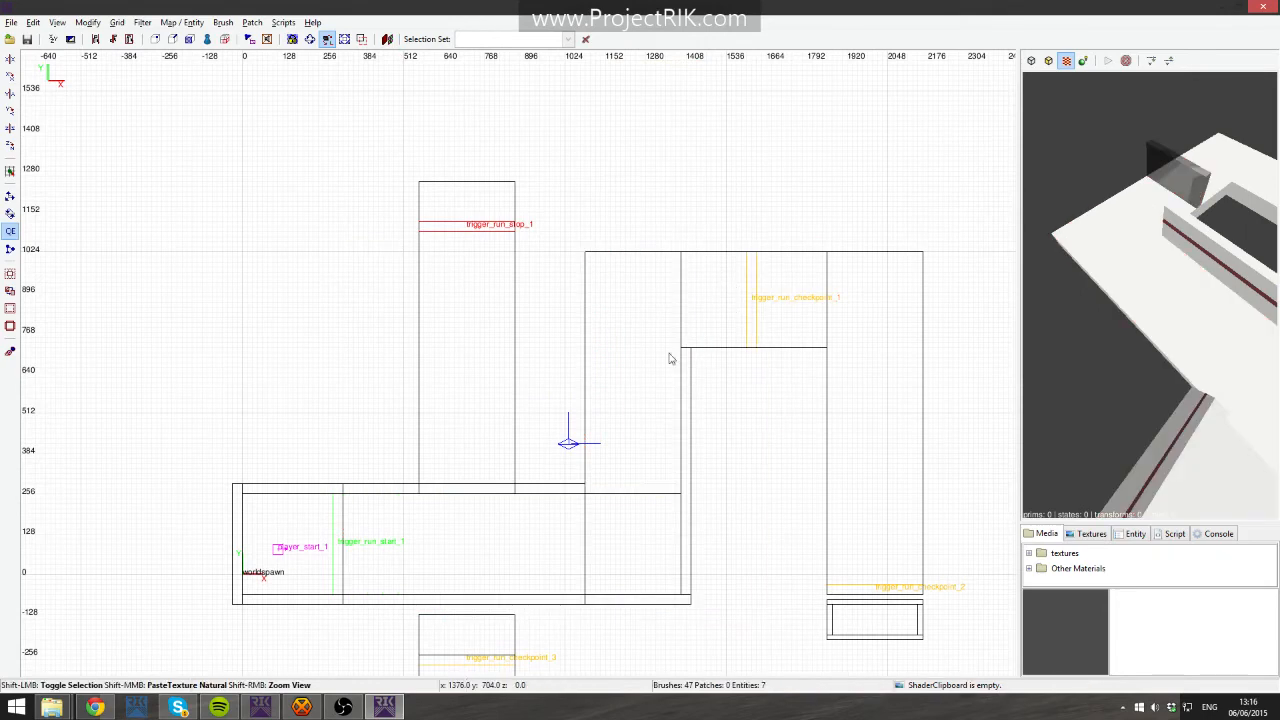
- Delete a floor brush picked in the 3D view and undo the deletion
left_click(621, 358, "shift")
key("Escape")
left_click(1136, 319, "shift")
key("Escape")
left_click(1155, 317, "shift")
key("BackSpace")
key("ctrl+z")
key("BackSpace")
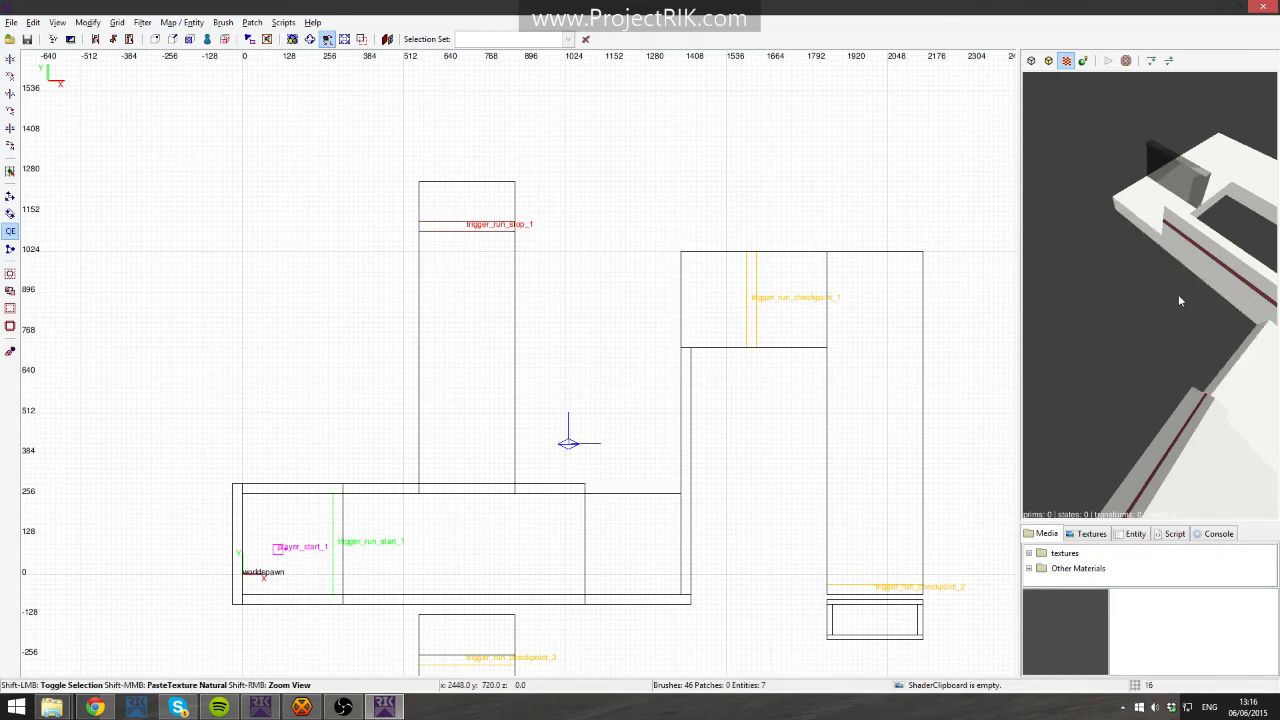
key("ctrl+z")
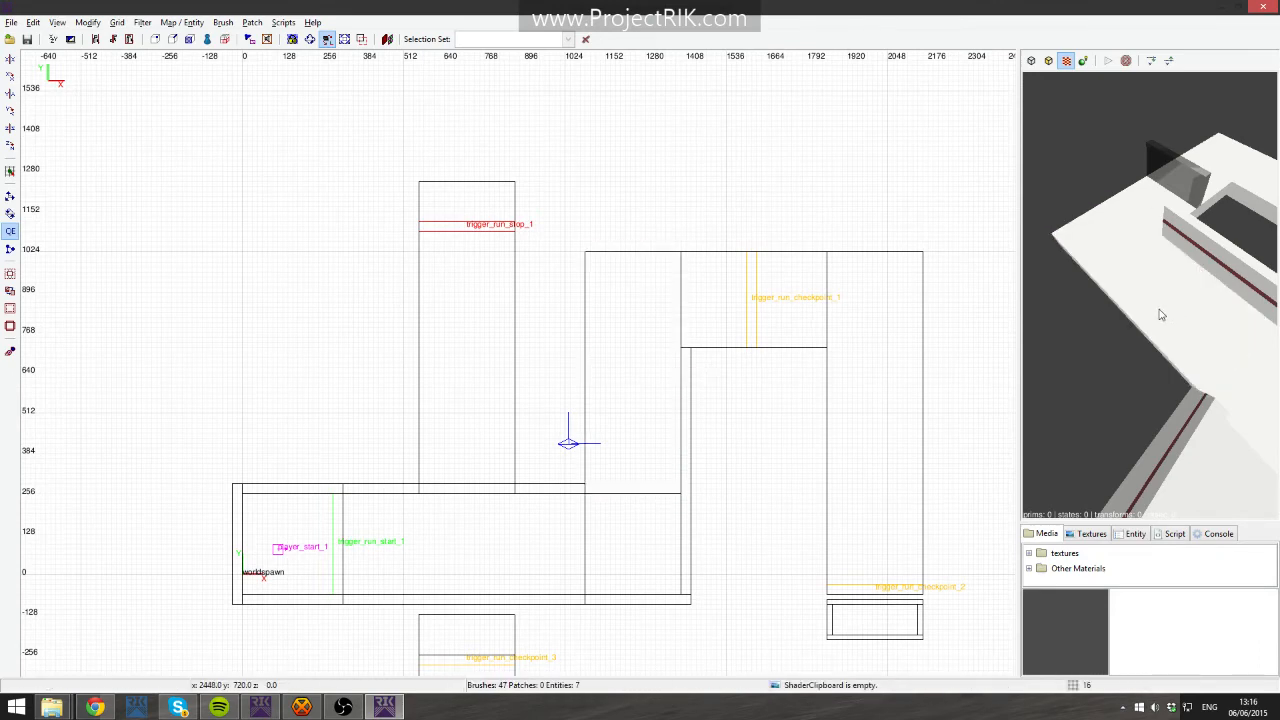
- Try cutting the selected floor brush with the clipper tool, then undo the clip
left_click(1160, 315, "shift")
key("x")
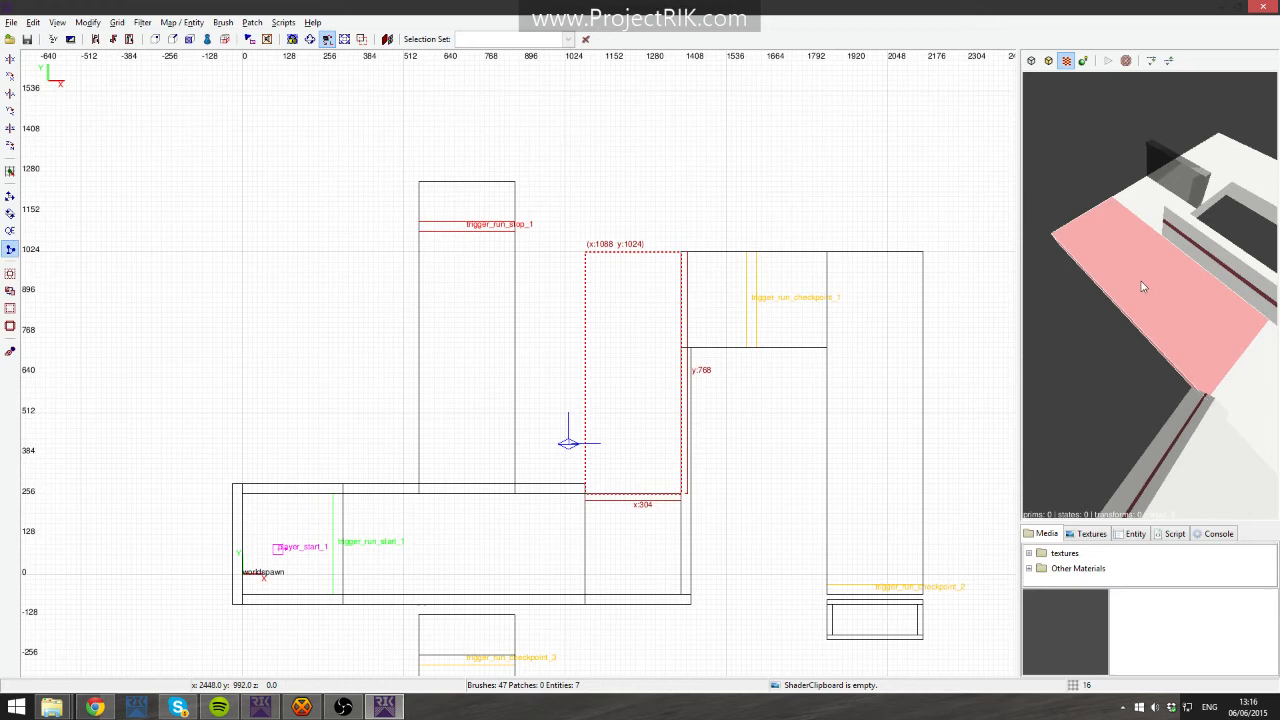
key("x")
mouse_move(642, 354)
left_mouse_down()
mouse_move(543, 290)
mouse_move(520, 290)
left_mouse_up()
key("ctrl+z")
key("x")
left_click(635, 260)
key("shift+Return")
key("Escape")
left_click(1071, 251, "shift")
left_click(1156, 270, "shift")
key("Escape")
key("ctrl+z")
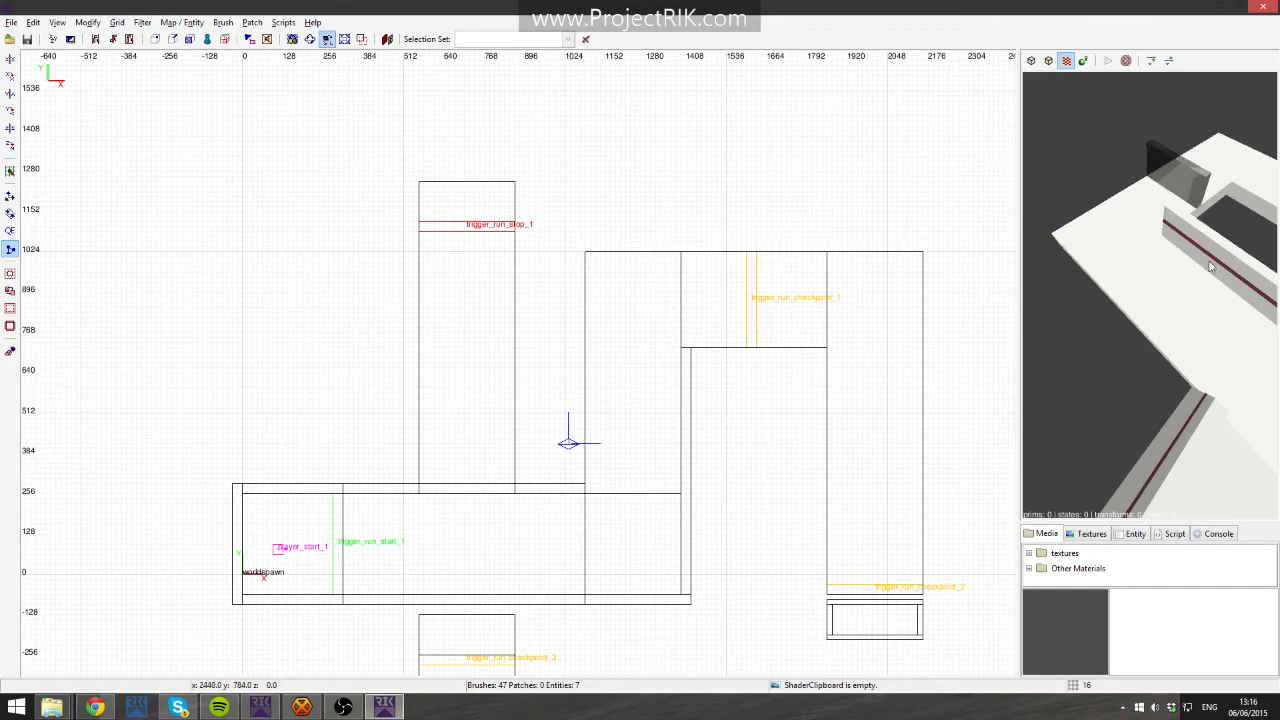
- Clone a wall brush and move the copy upward, then undo both changes
left_click(1208, 266, "shift")
left_click(1217, 260, "shift")
left_click(1220, 252, "shift")
key("space")
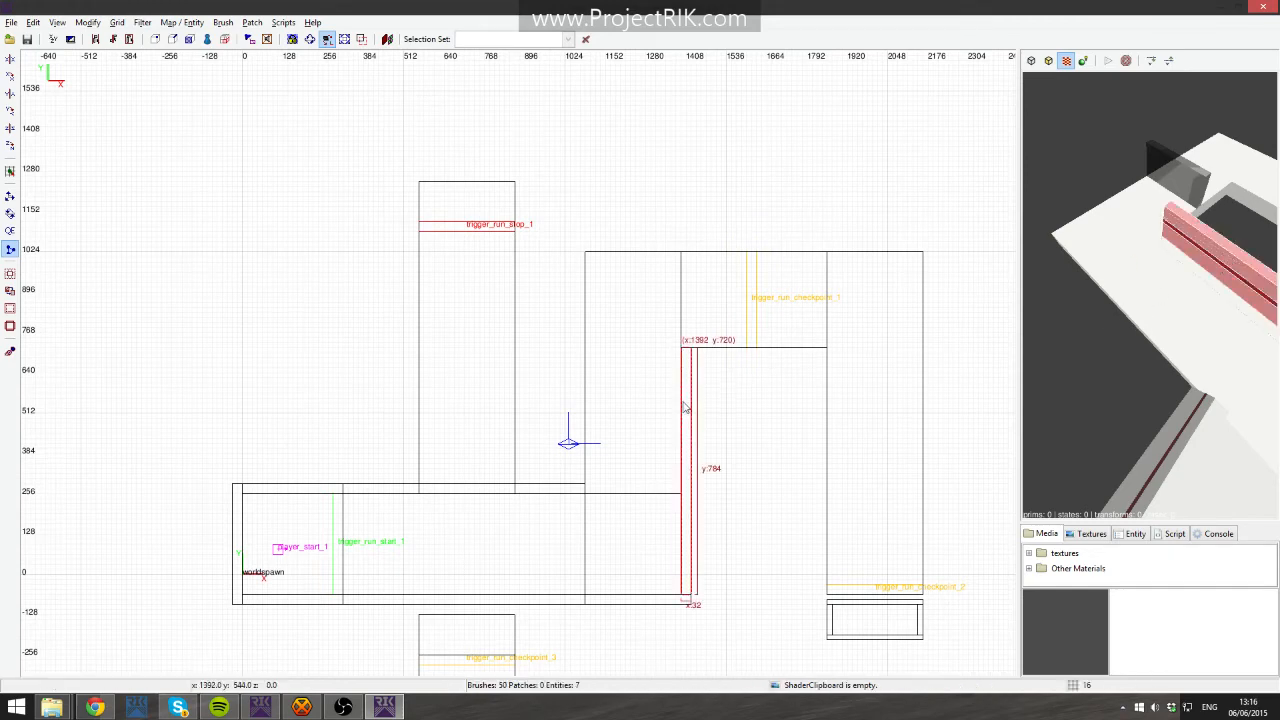
key("w")
mouse_move(684, 413)
left_mouse_down()
mouse_move(702, 370)
mouse_move(695, 152)
left_mouse_up()
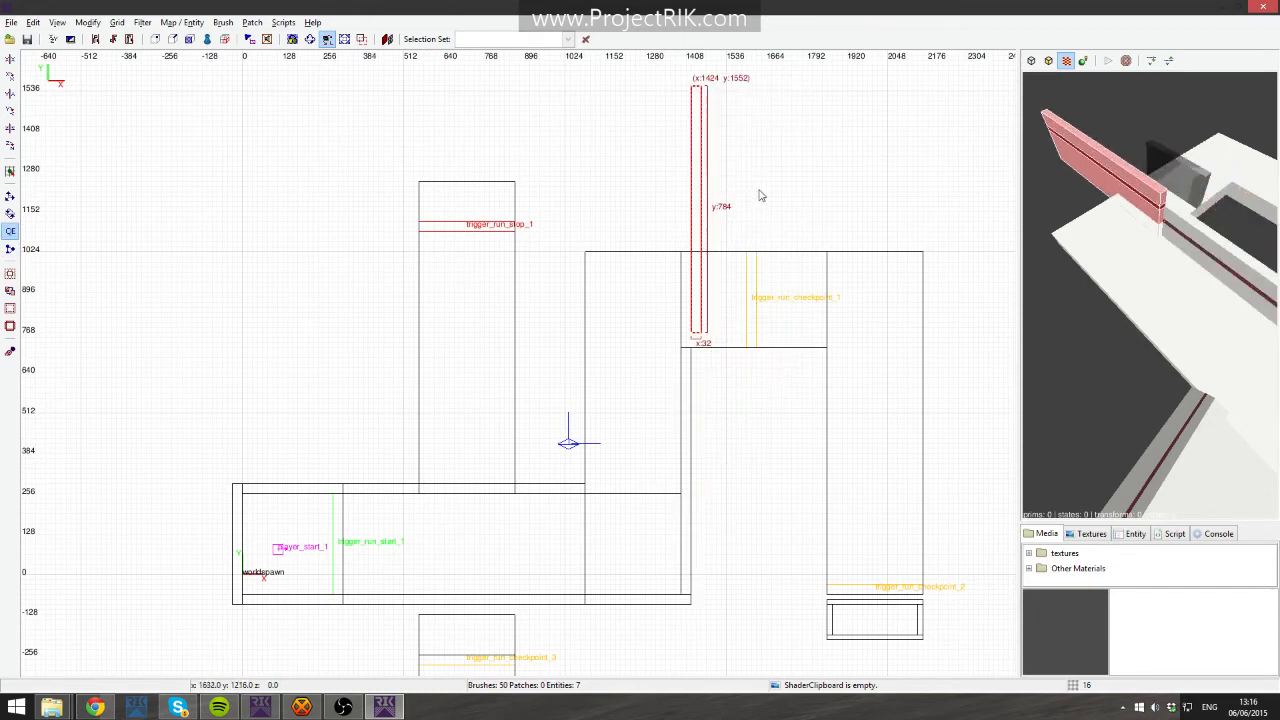
key("ctrl+z")
key("ctrl+z")
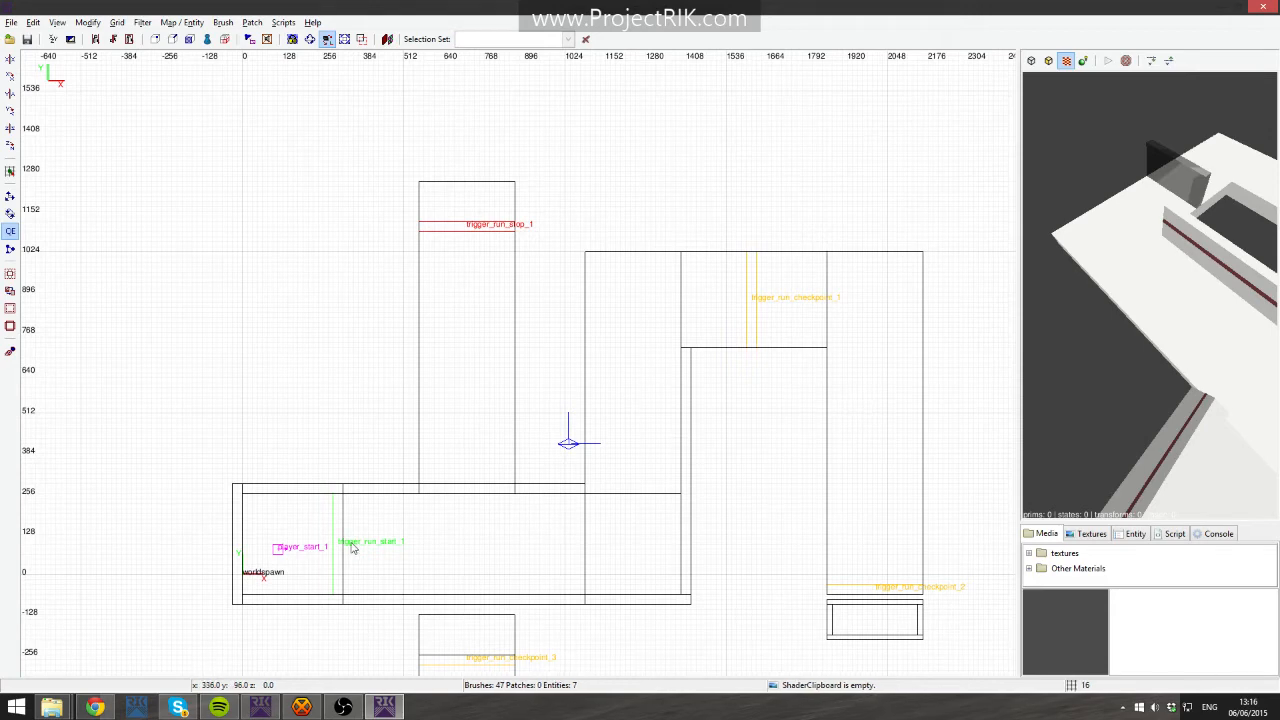
- Fly around the 3D camera view to inspect the level from different angles
right_click(1160, 226)
key("Up")
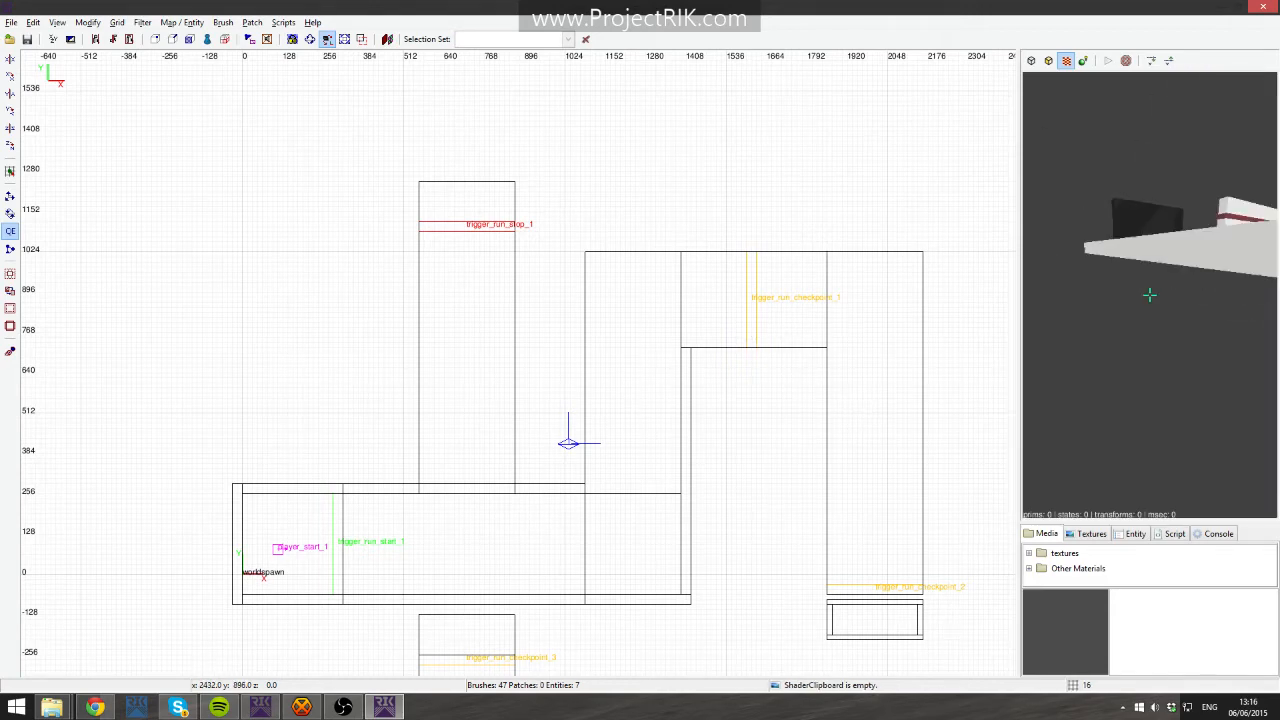
left_click(1150, 295, "shift")
key("Down")
key("Escape")
key("Up")
key("Left")
key("Right")
key("Left")
right_click(1167, 256)
left_click(1151, 338, "shift")
key("Escape")
key("alt+Tab")
right_click(1201, 348)
key("Up")
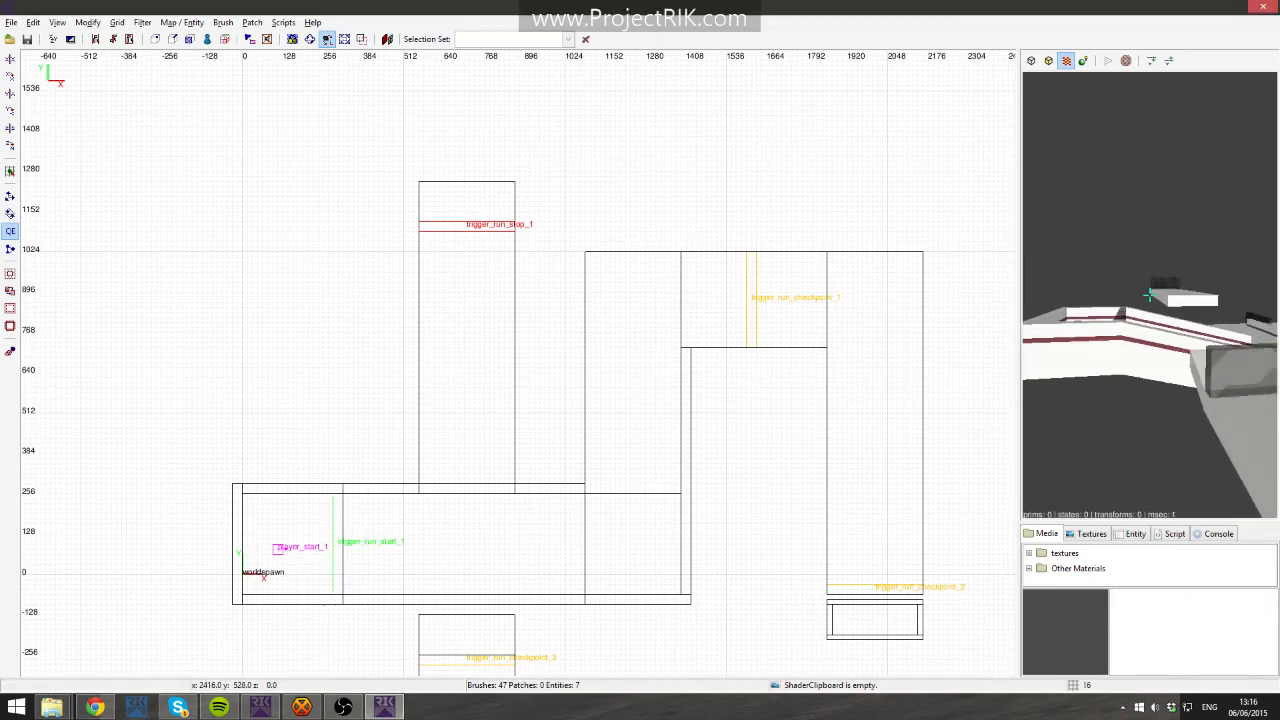
key("Up")
right_click(1150, 295)
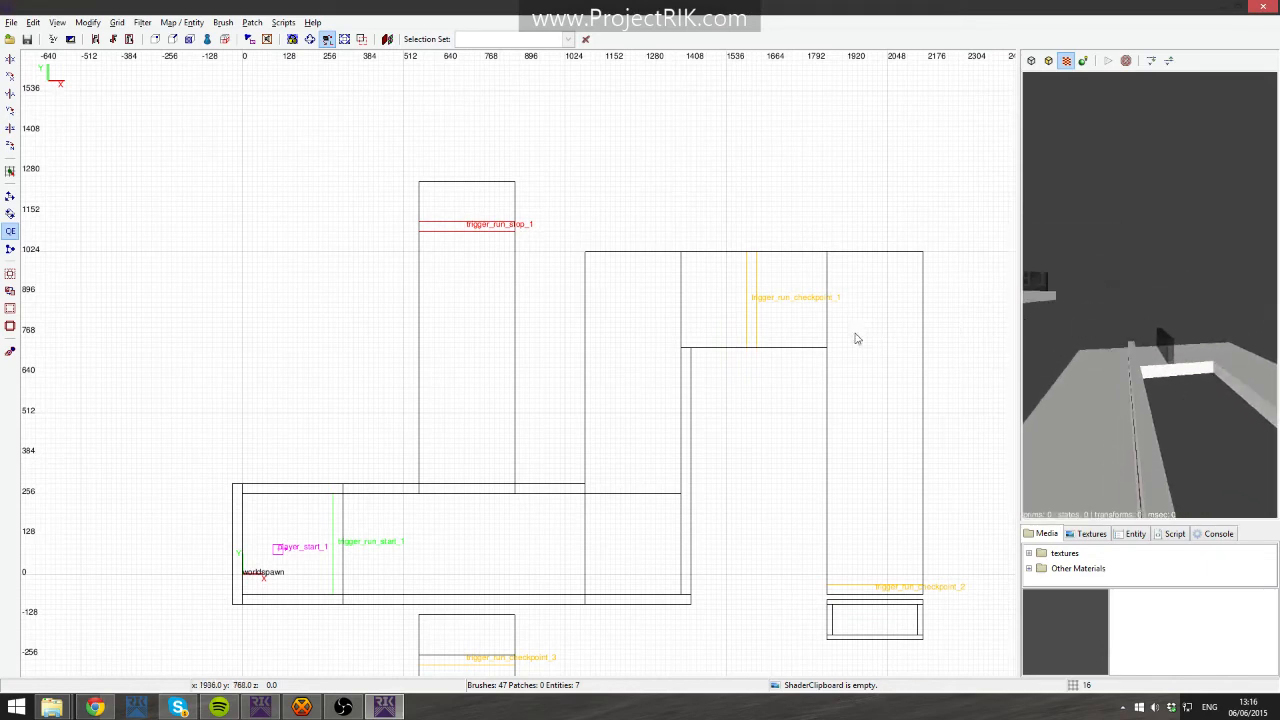
right_click(1150, 295)
right_click(1150, 295)
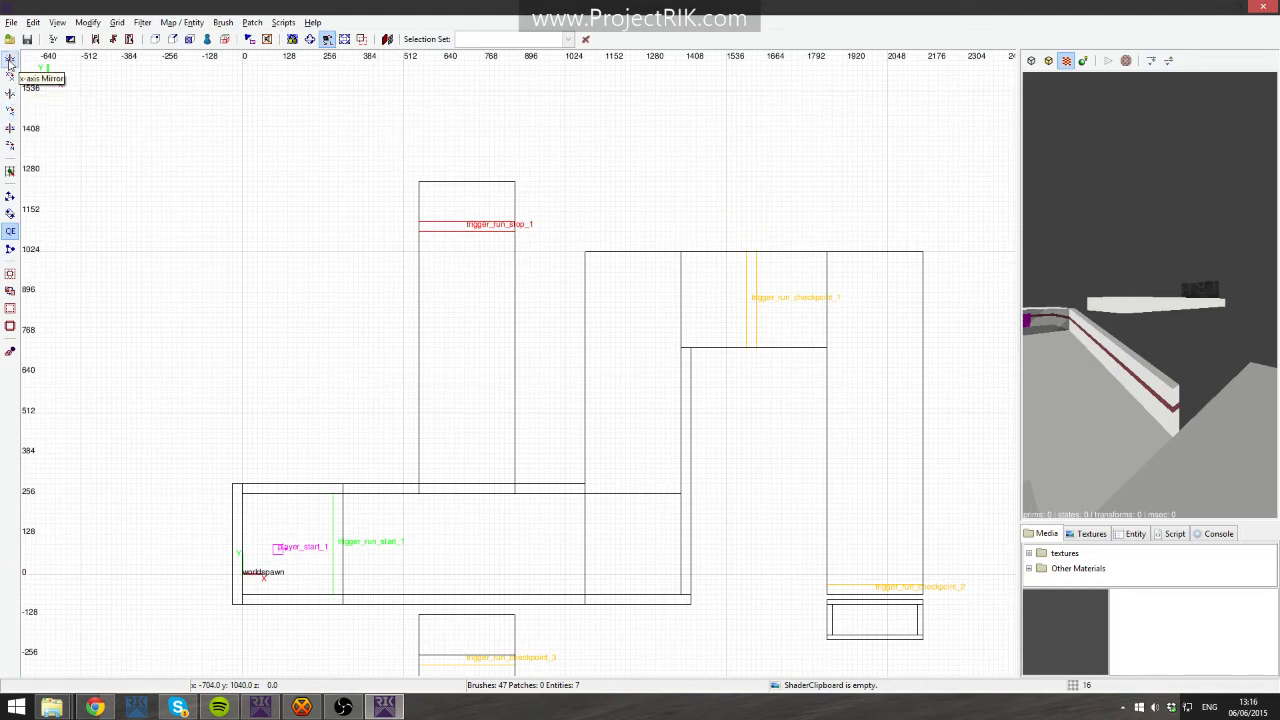
- Open the Arbitrary Transformation dialog and select the checkpoint room brush
left_click(87, 22)
left_click(108, 122)
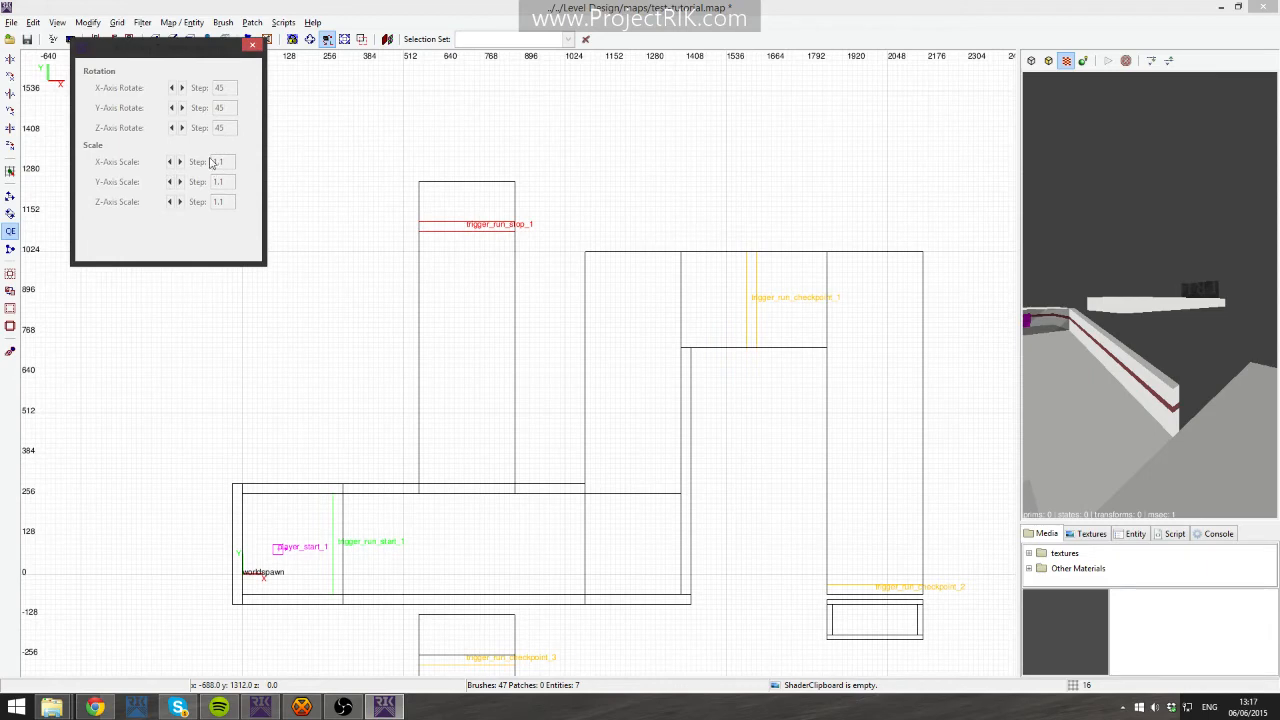
left_click(728, 289, "shift")
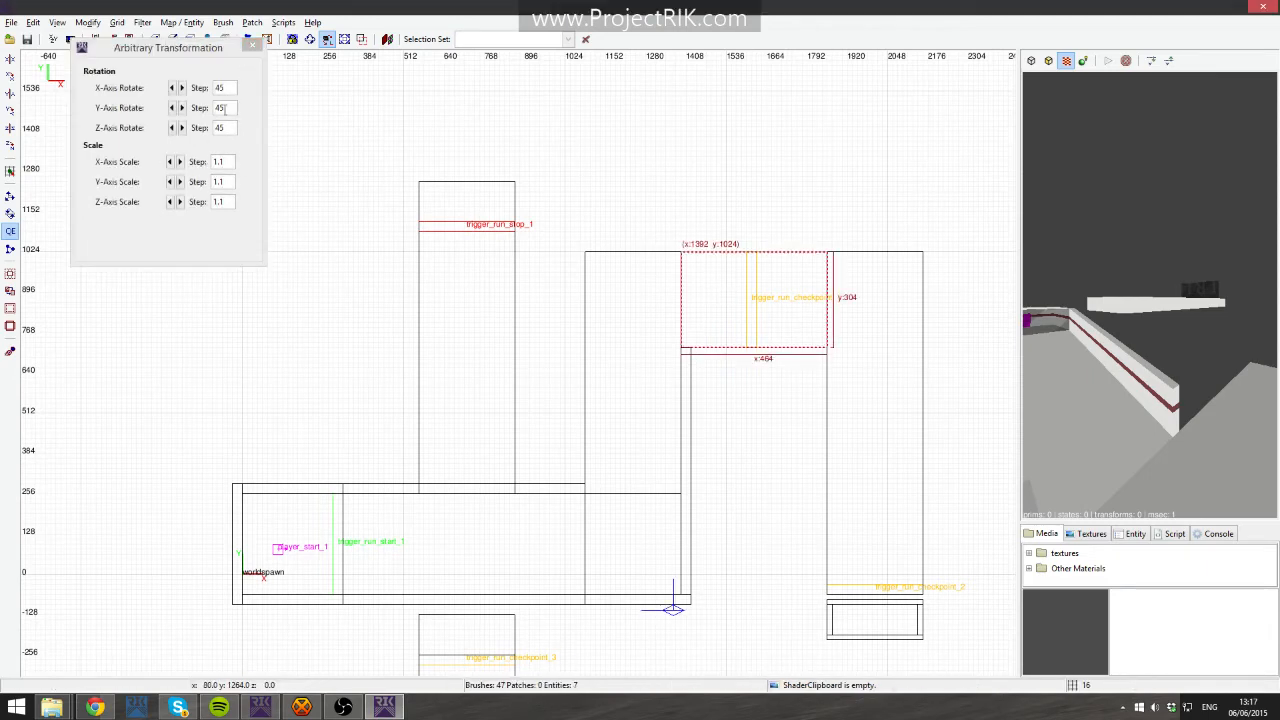
left_click_drag(193, 51, 400, 162)
left_click(399, 93)
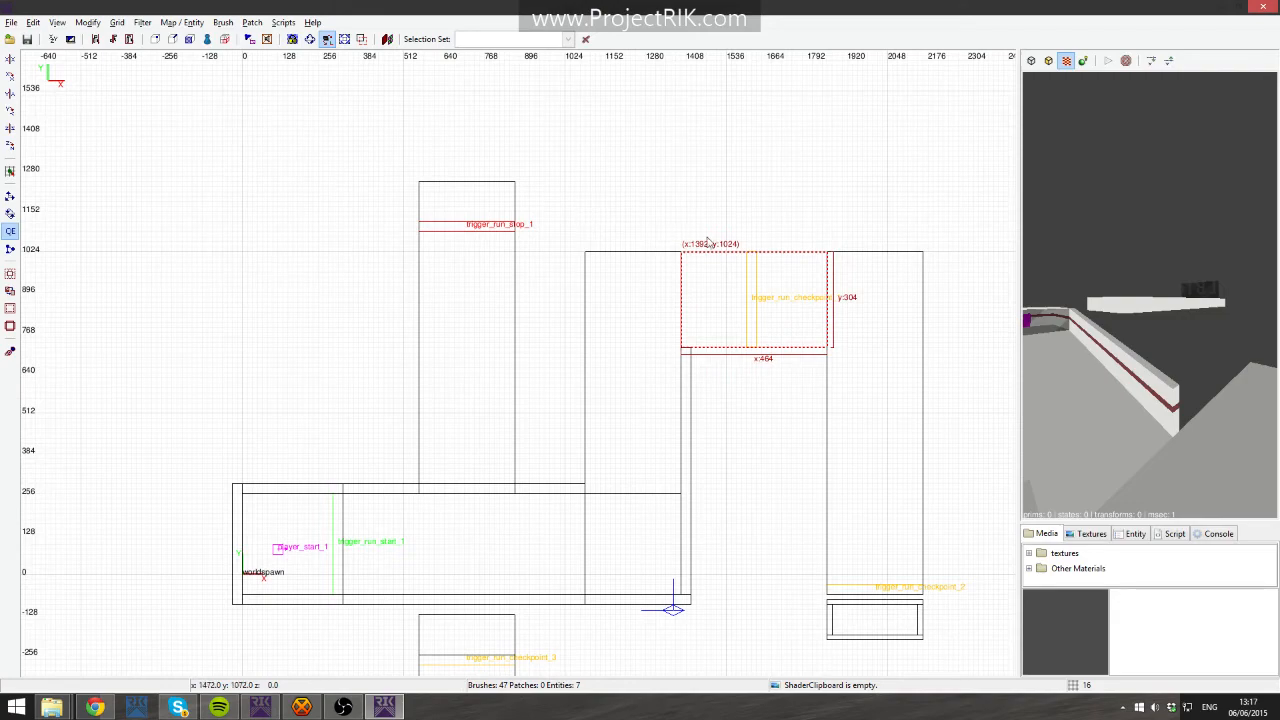
- Draw a rectangular brush about 704 by 384 units above the level and delete it
key("Escape")
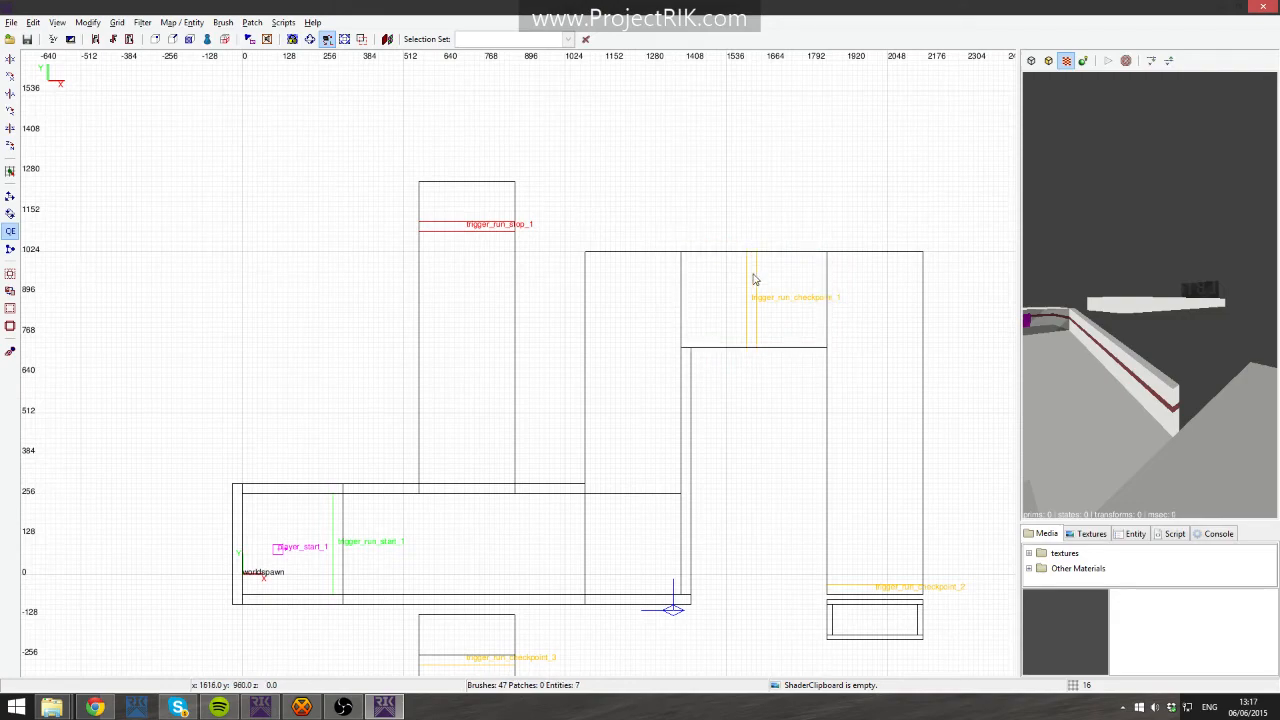
scroll(755, 315, "up", 5)
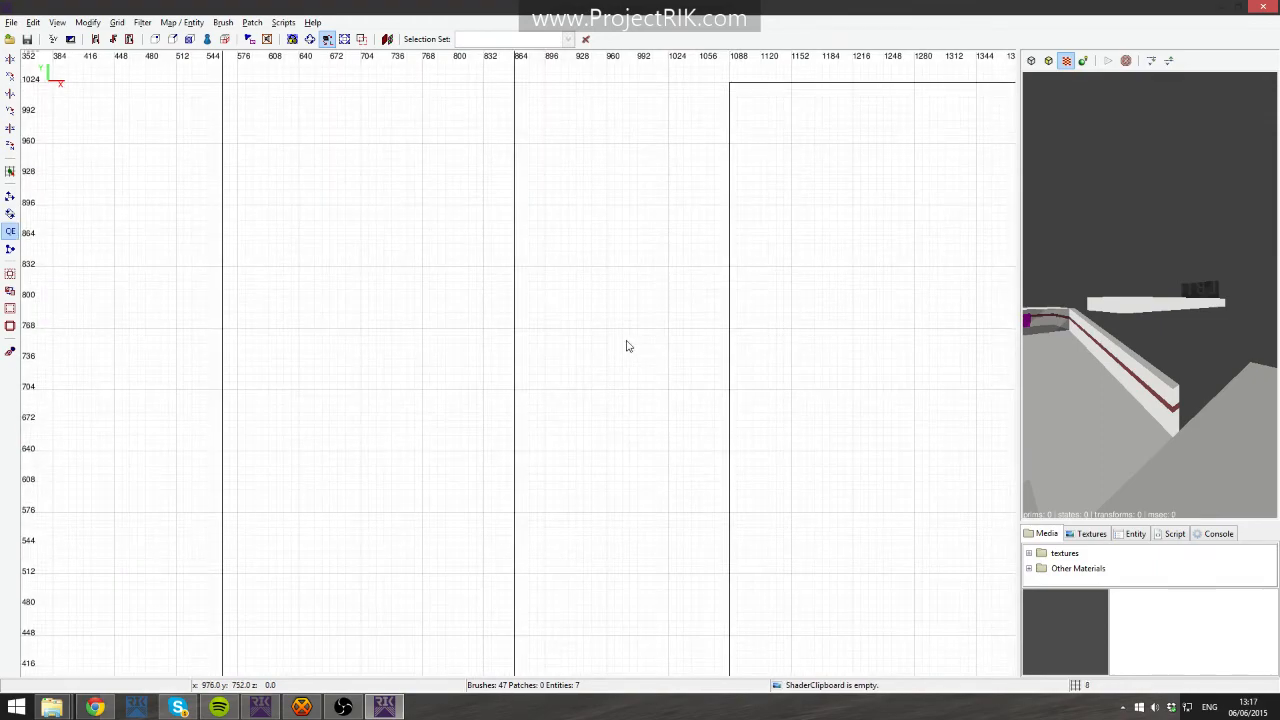
key("bracketright")
scroll(612, 355, "down", 6)
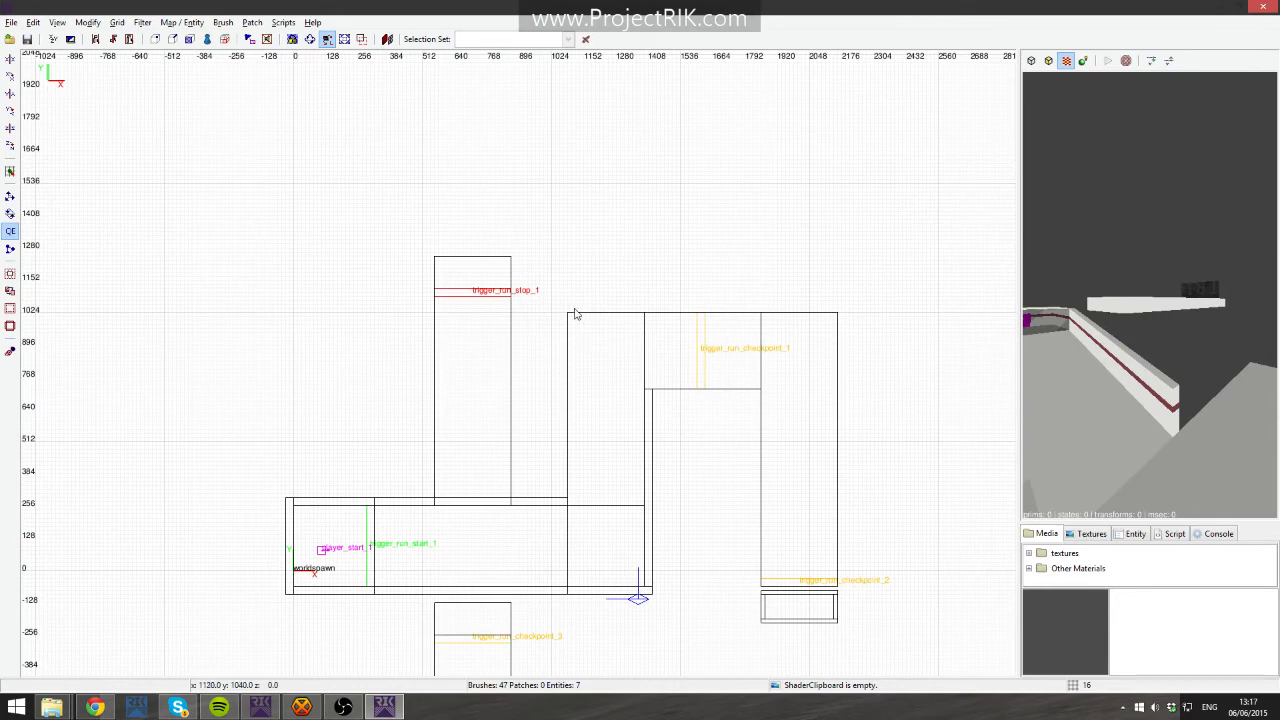
right_click_drag(578, 287, 571, 186)
left_click_drag(529, 145, 703, 252)
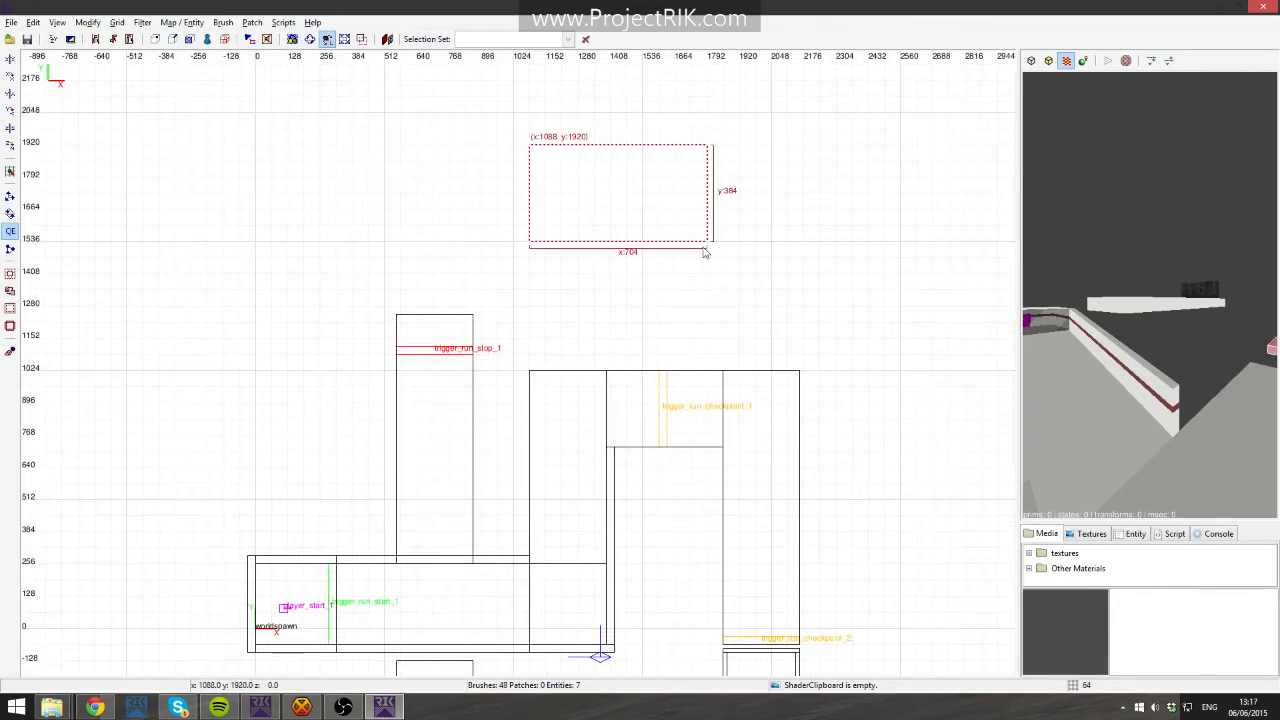
key("Delete")
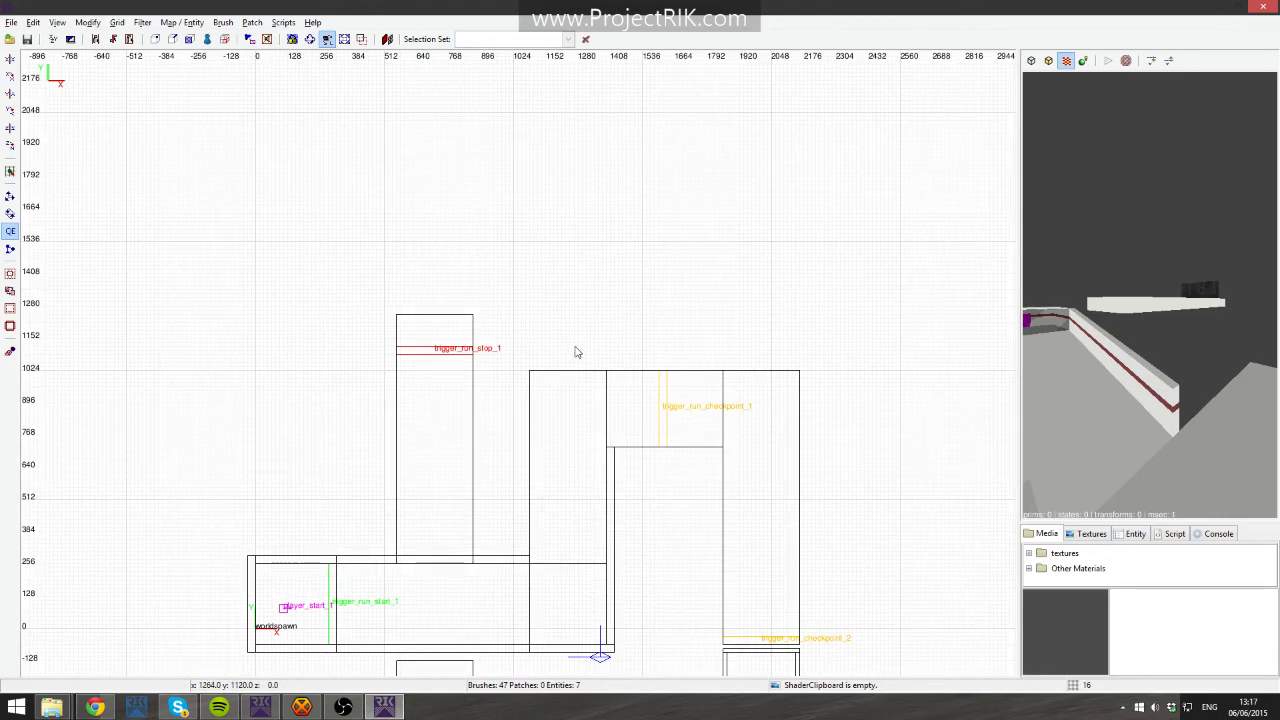
- Open the texture browser and copy the red_dark texture from a wall-end face in the 3D view
right_click(1058, 392)
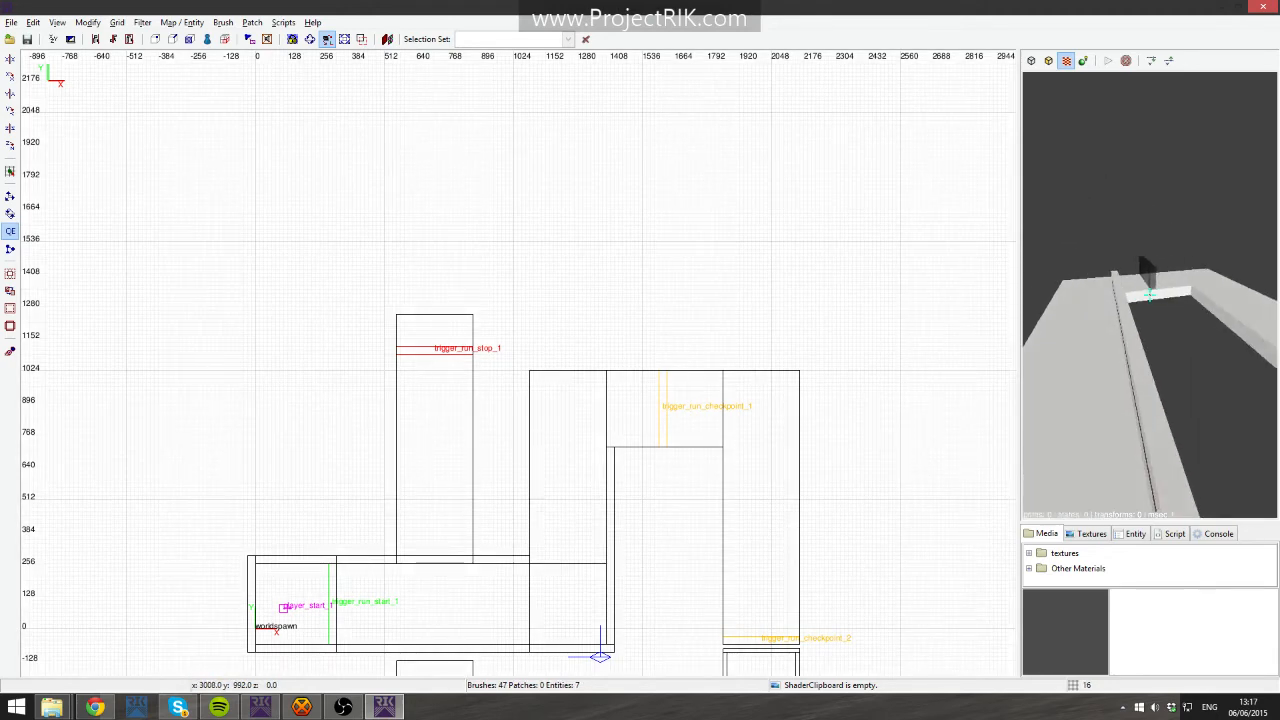
key("Up")
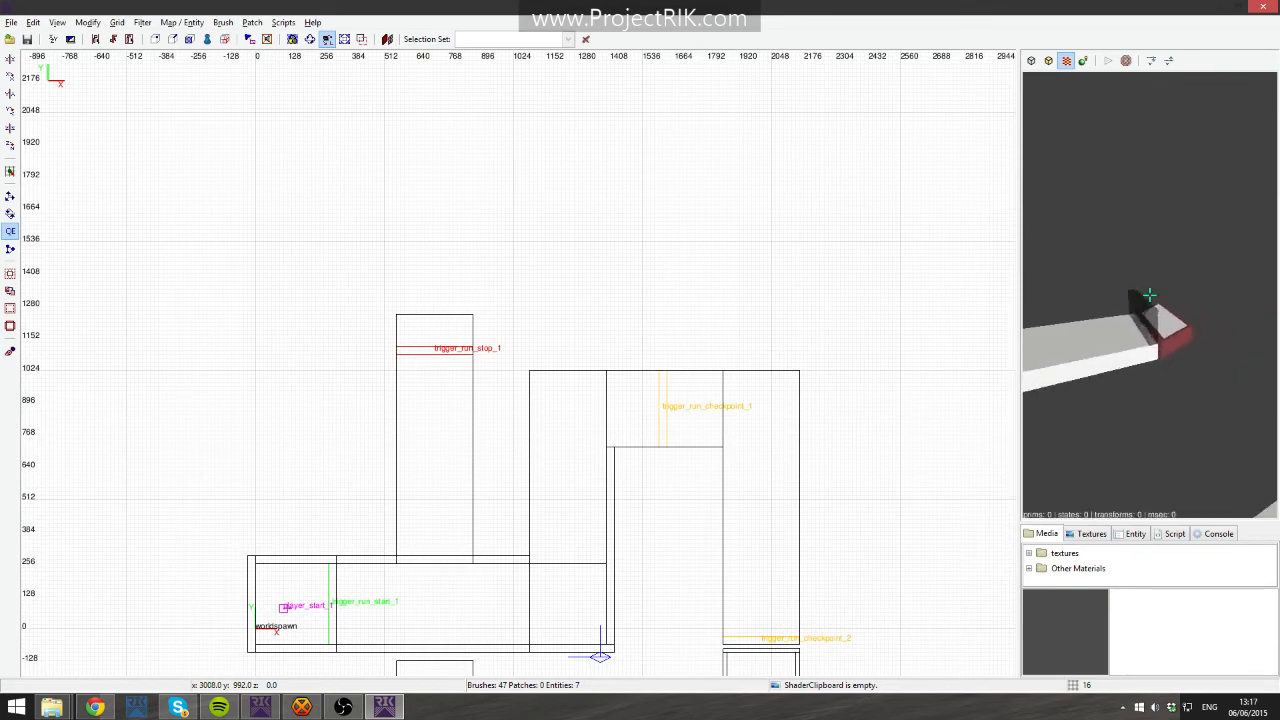
right_click(1149, 295)
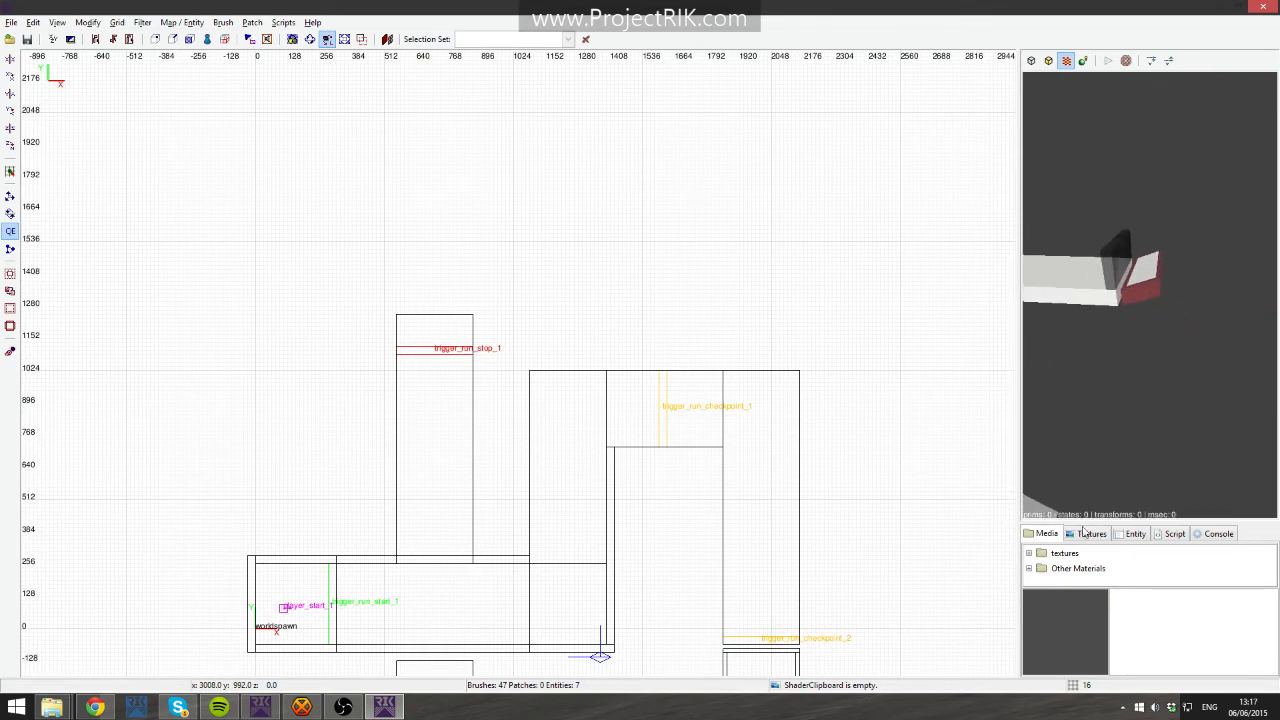
left_click(1091, 534)
right_click(1149, 295)
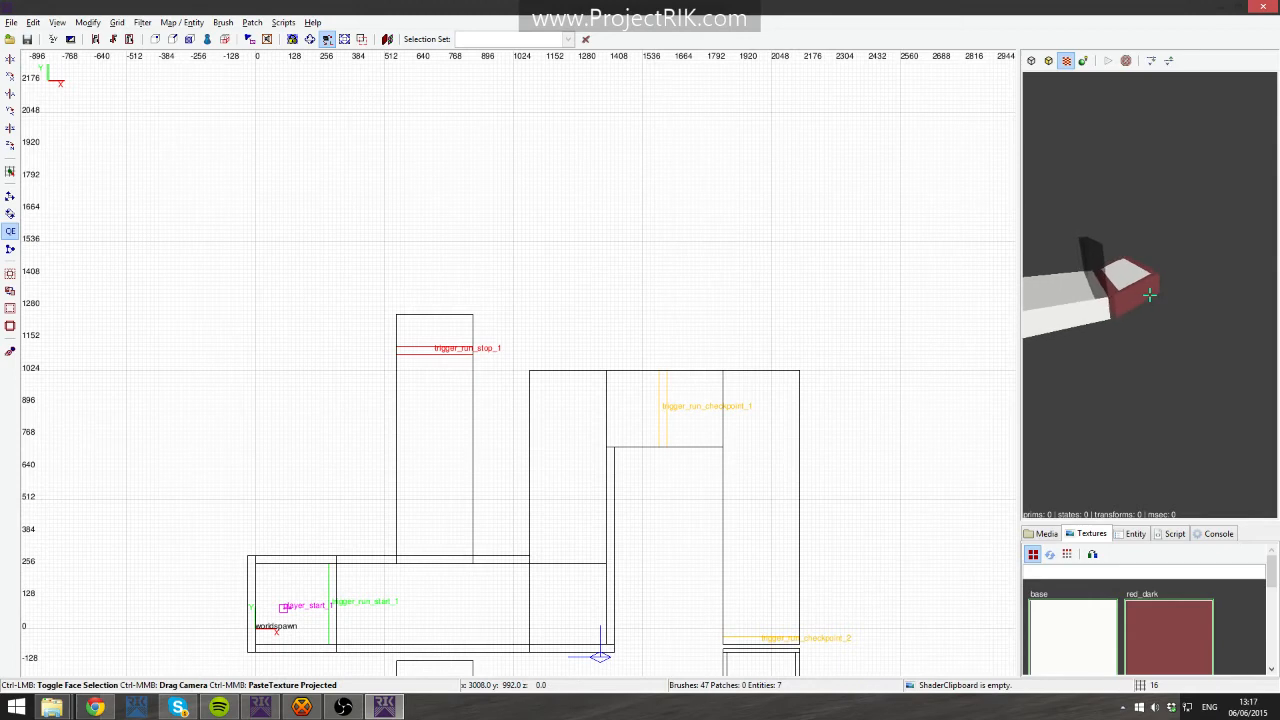
middle_click(1149, 295)
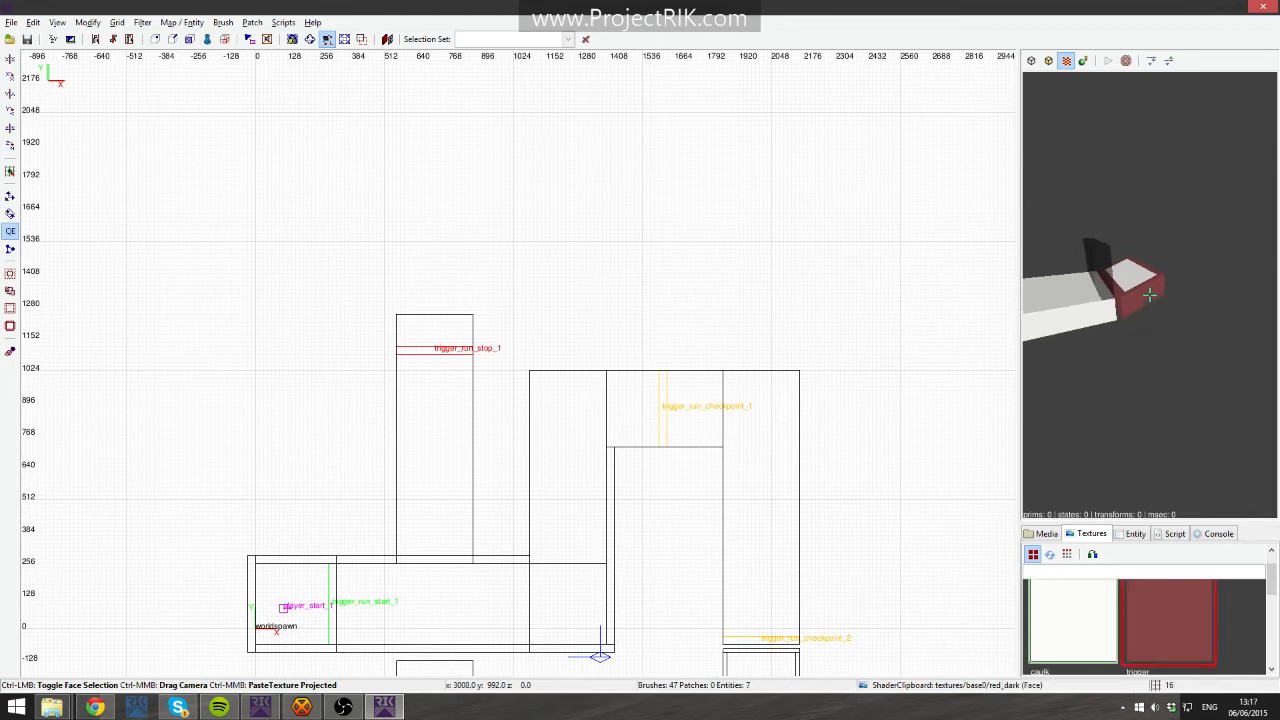
- Sample the face again from a closer camera position and undo the last two changes
key("Up")
middle_click(1149, 295, "ctrl")
key("Down")
key("ctrl+z")
key("ctrl+z")
- Copy textures from different faces of the end brush, alternating between base and red_dark
key("Up")
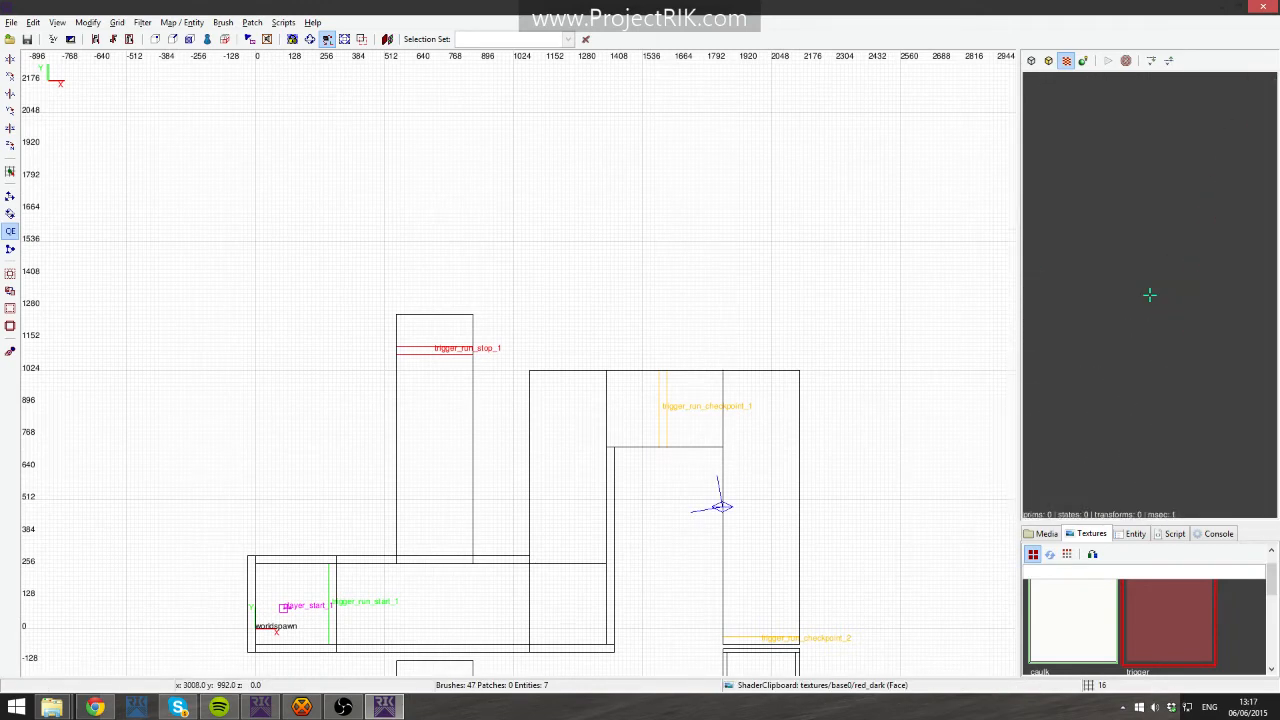
key("Down")
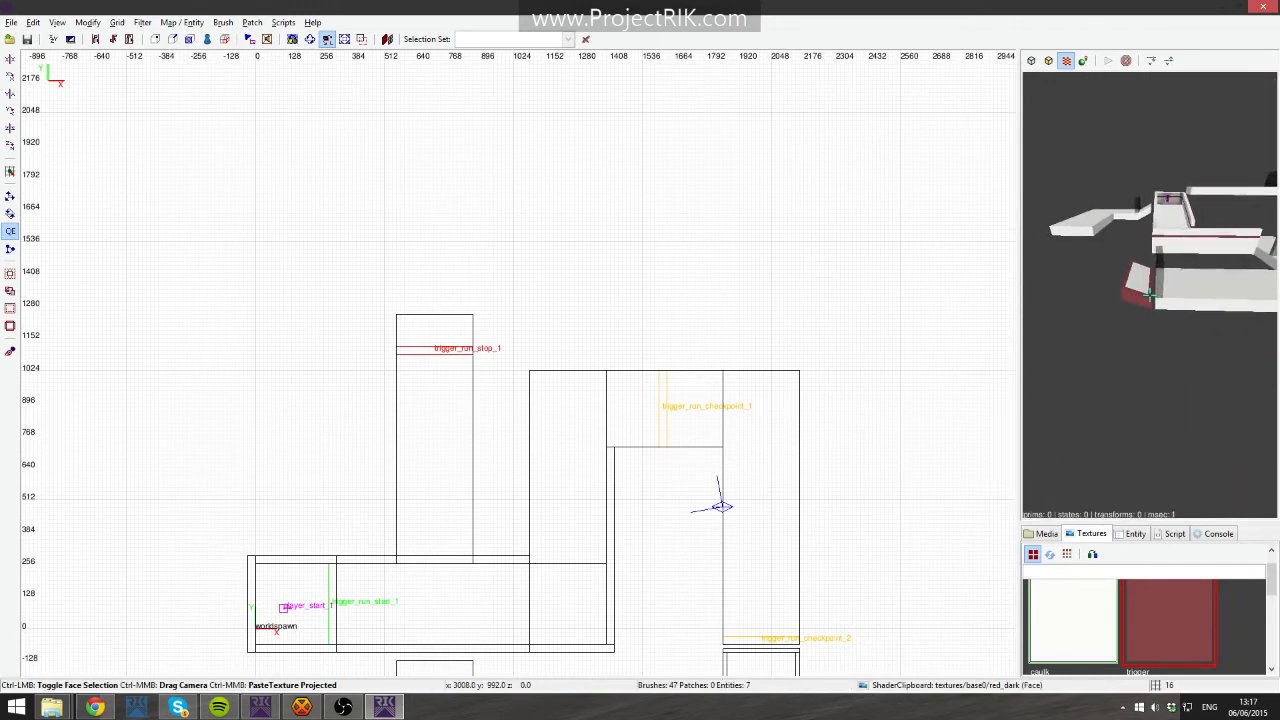
middle_click(1150, 295)
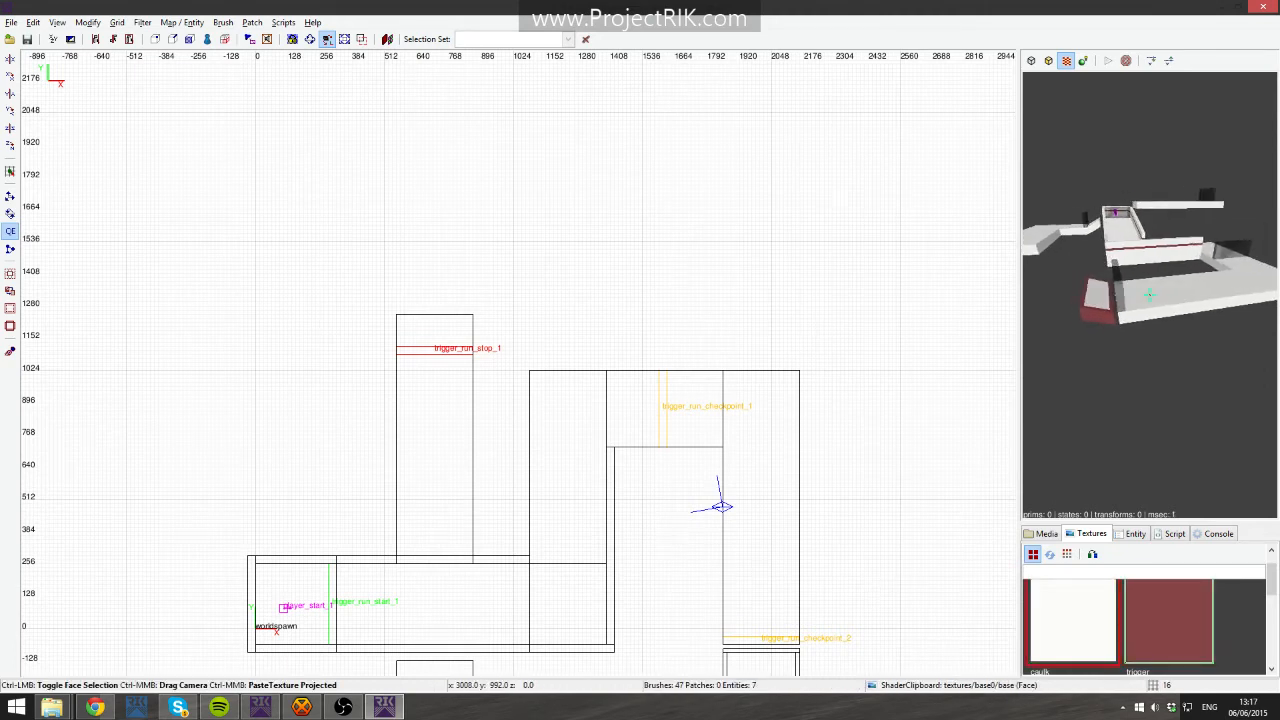
middle_click(1150, 295)
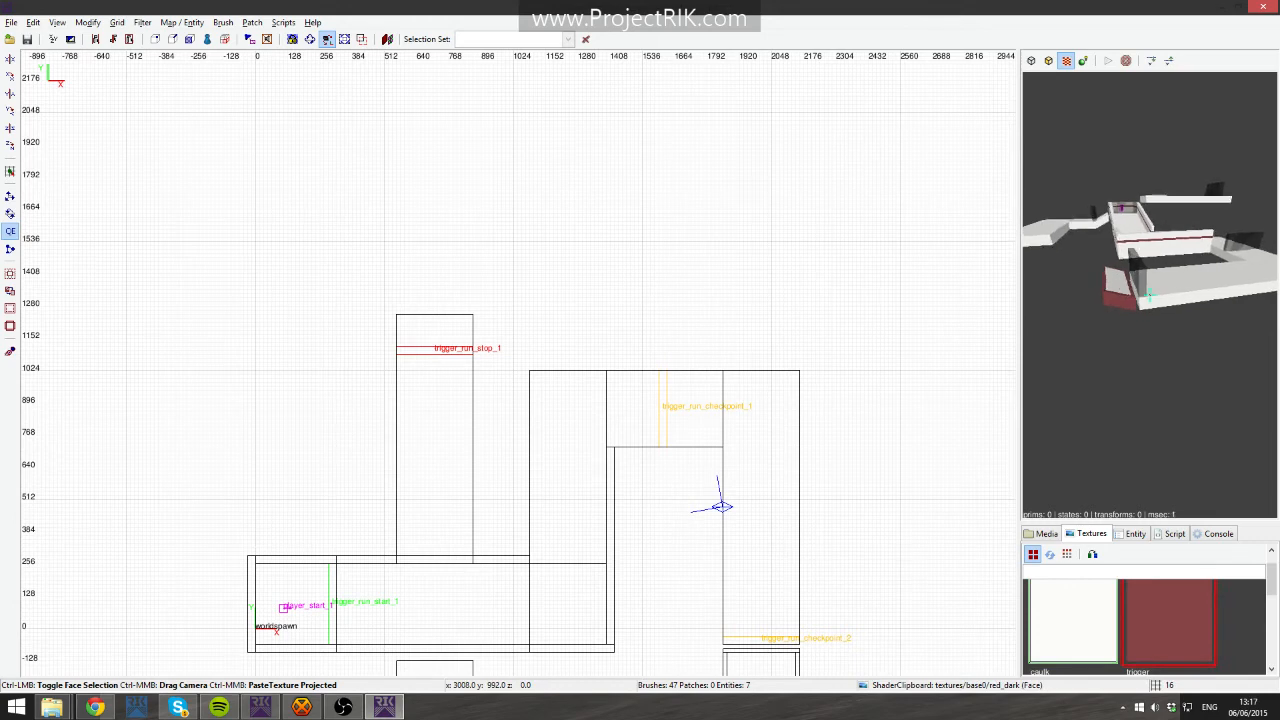
middle_click(1150, 295)
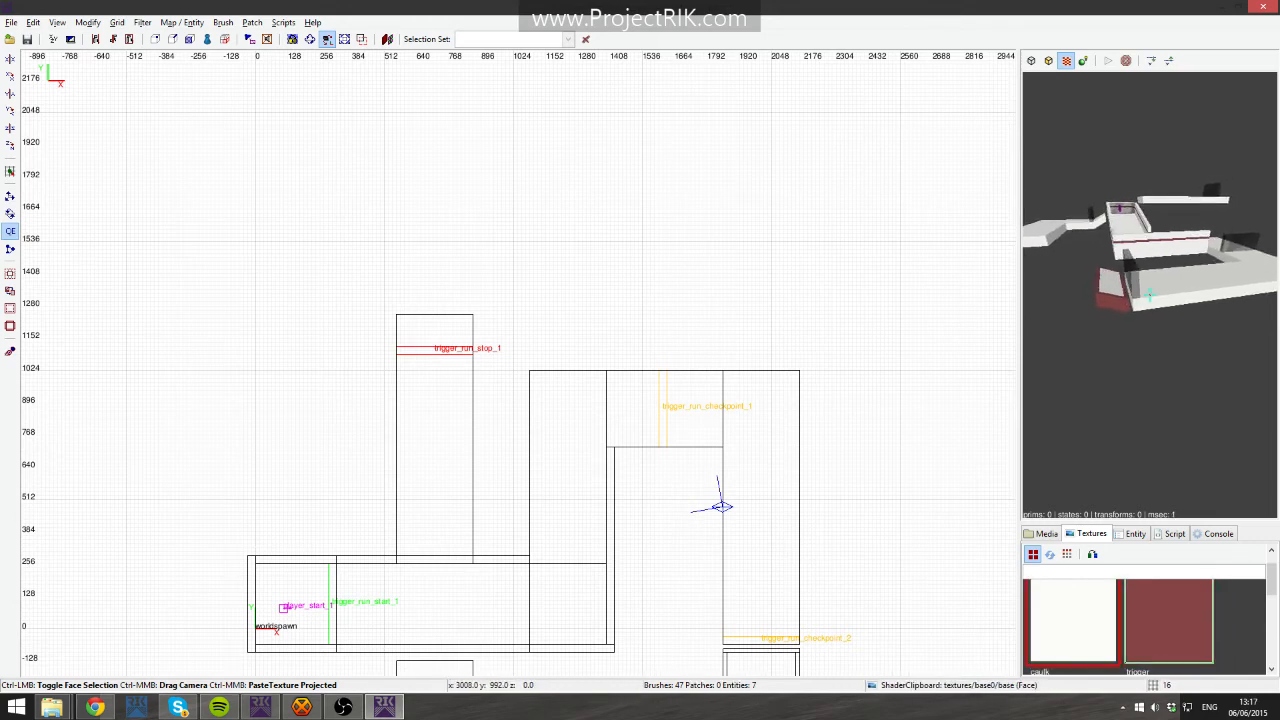
middle_click(1150, 295)
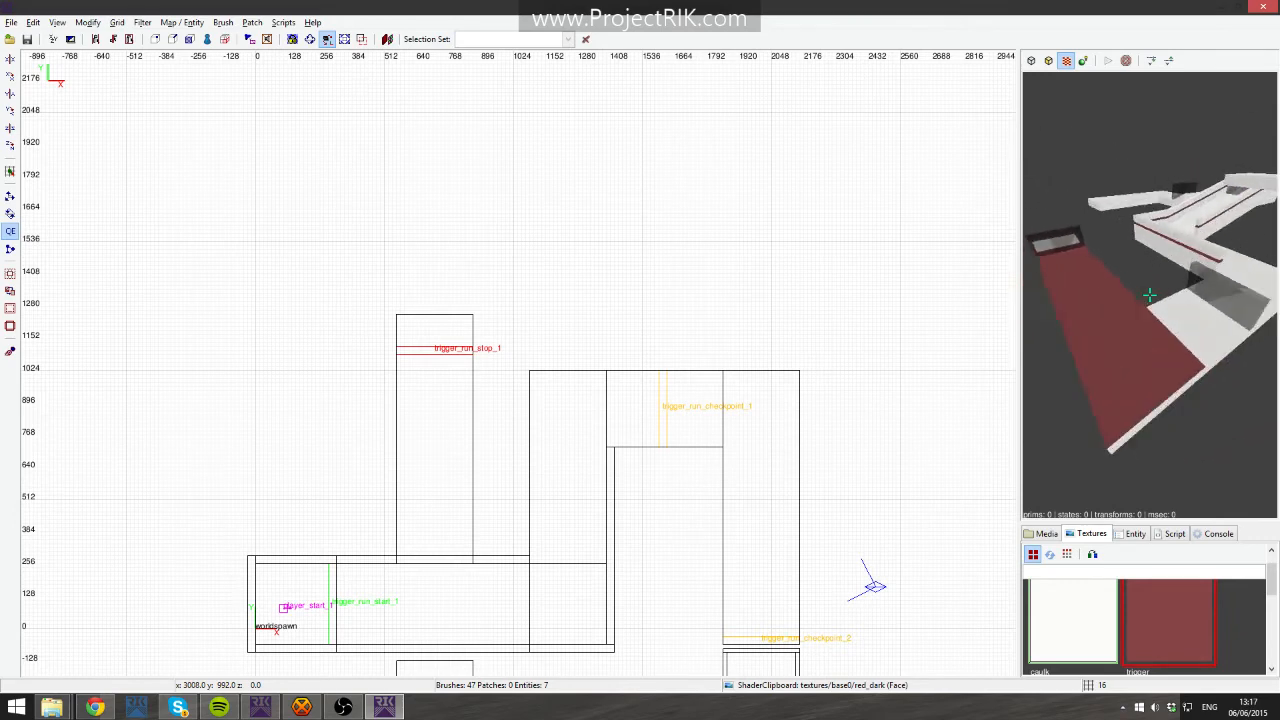
- Fly the 3D camera around the level to view it from several angles
key("Up")
key("Up")
key("Down")
key("Down")
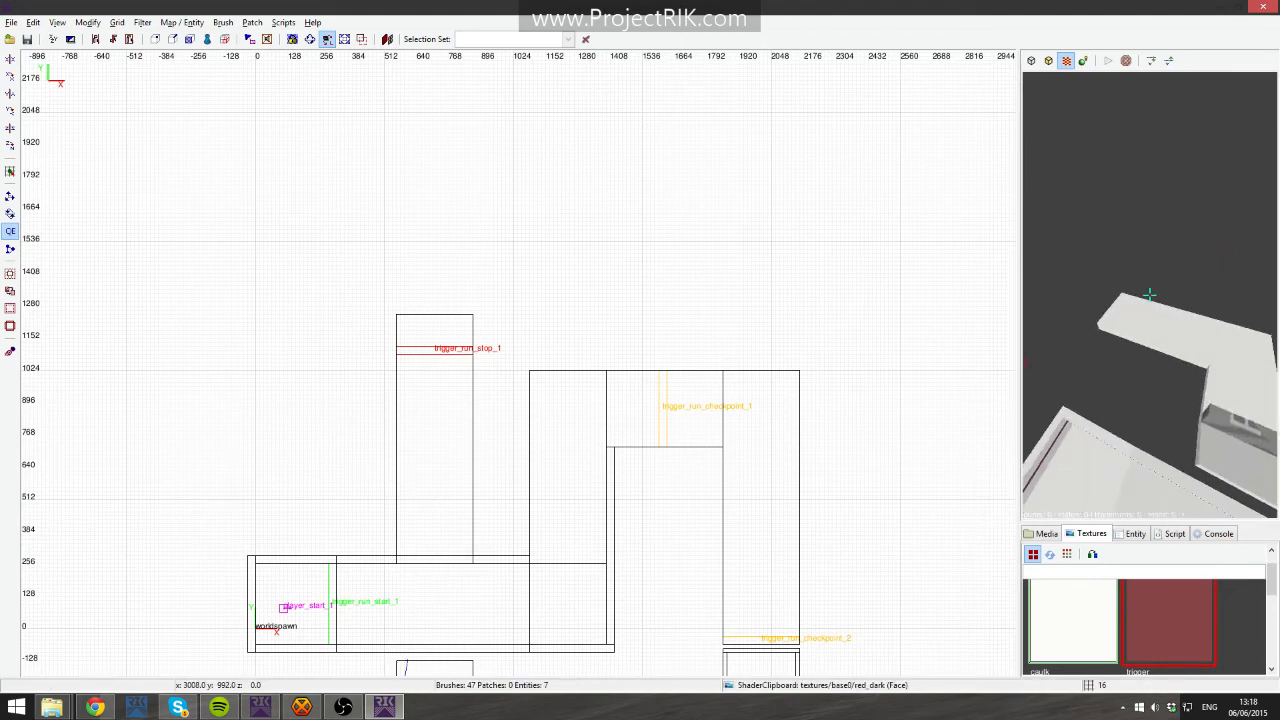
key("Down")
right_click(1140, 397)
right_click(1262, 382)
right_click(1145, 306)
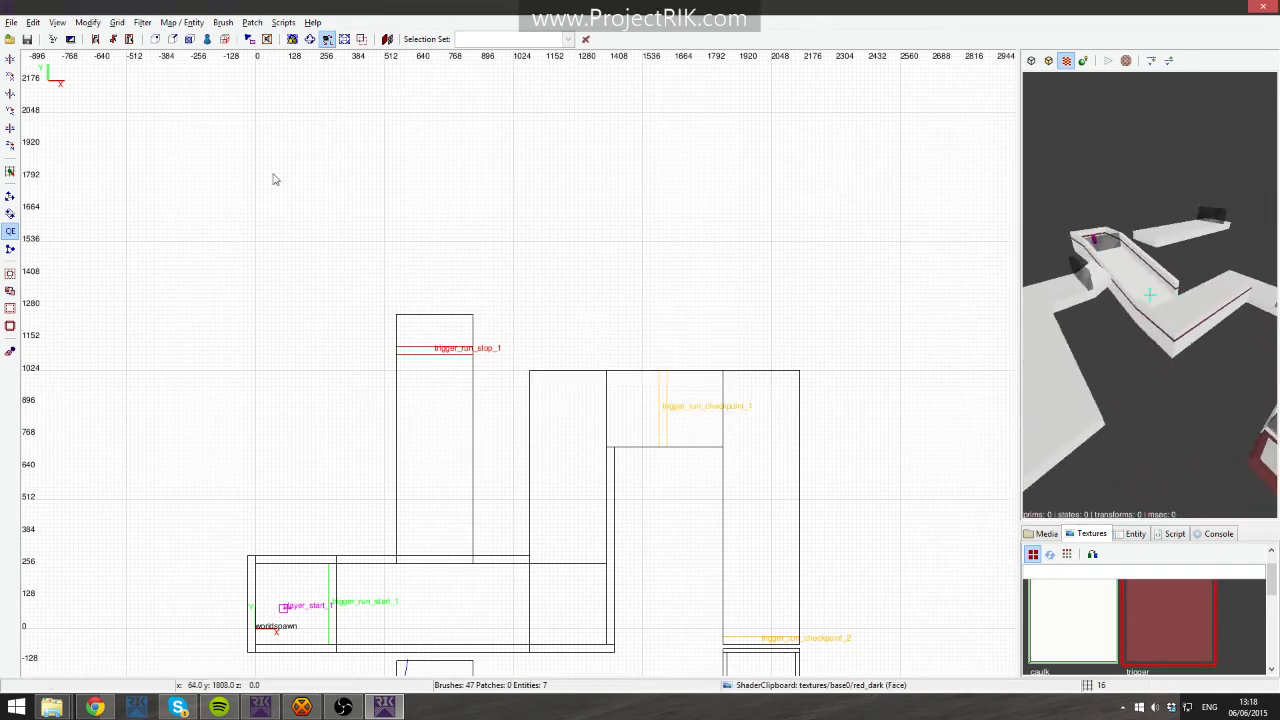
- Switch to the level design launcher and open the piercy-rudimentary map in Radiant
left_click(268, 709)
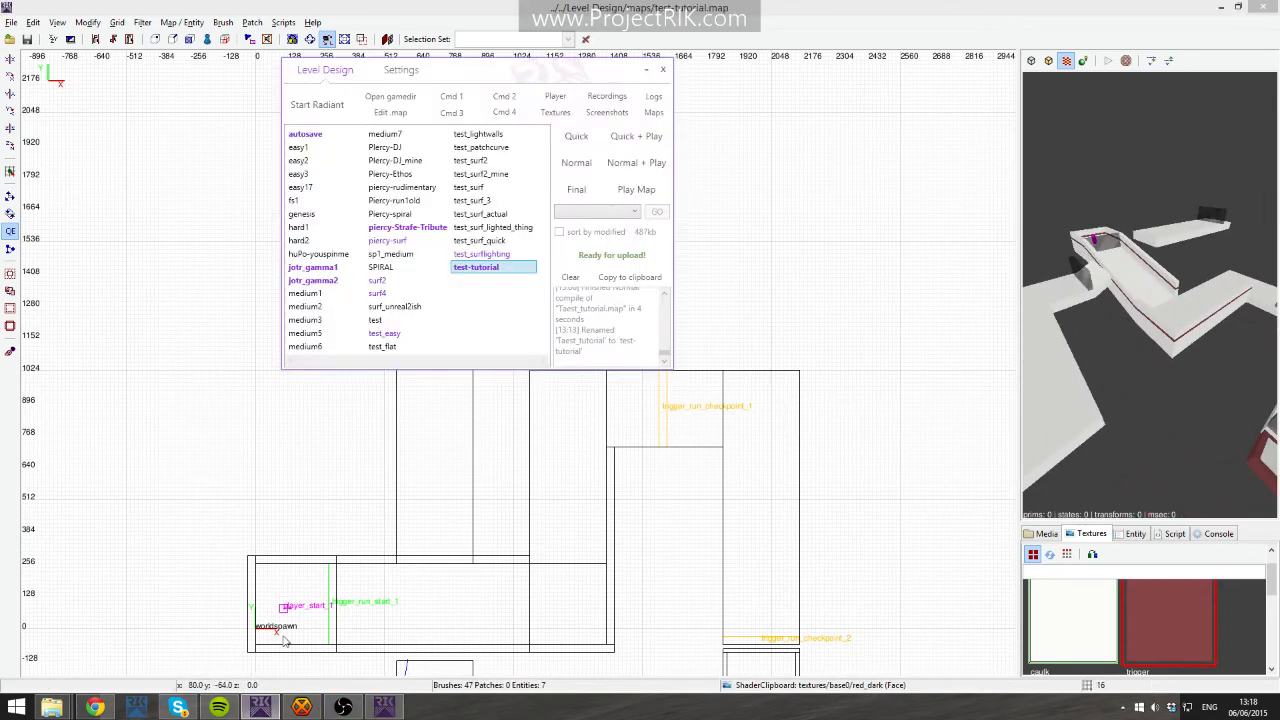
left_click(415, 190)
left_click(300, 104)
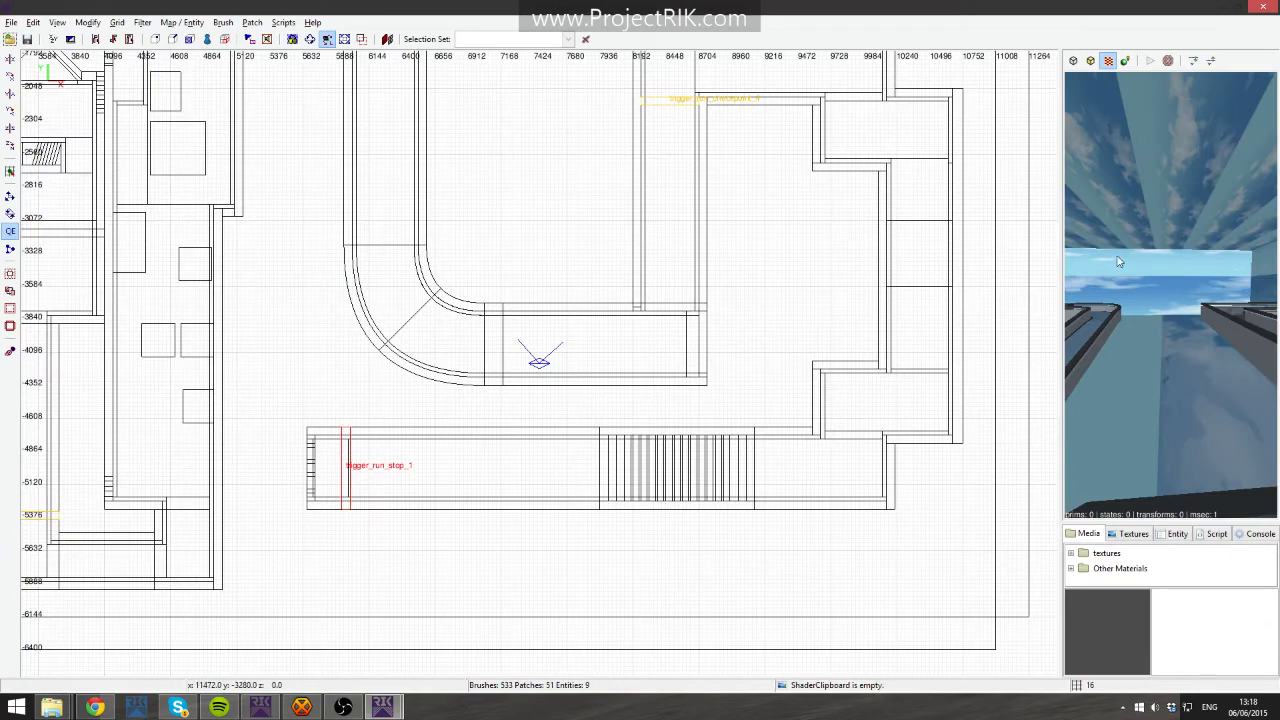
- Open the Layers window for the piercy-rudimentary map and place it over the grid view
right_click(1119, 262)
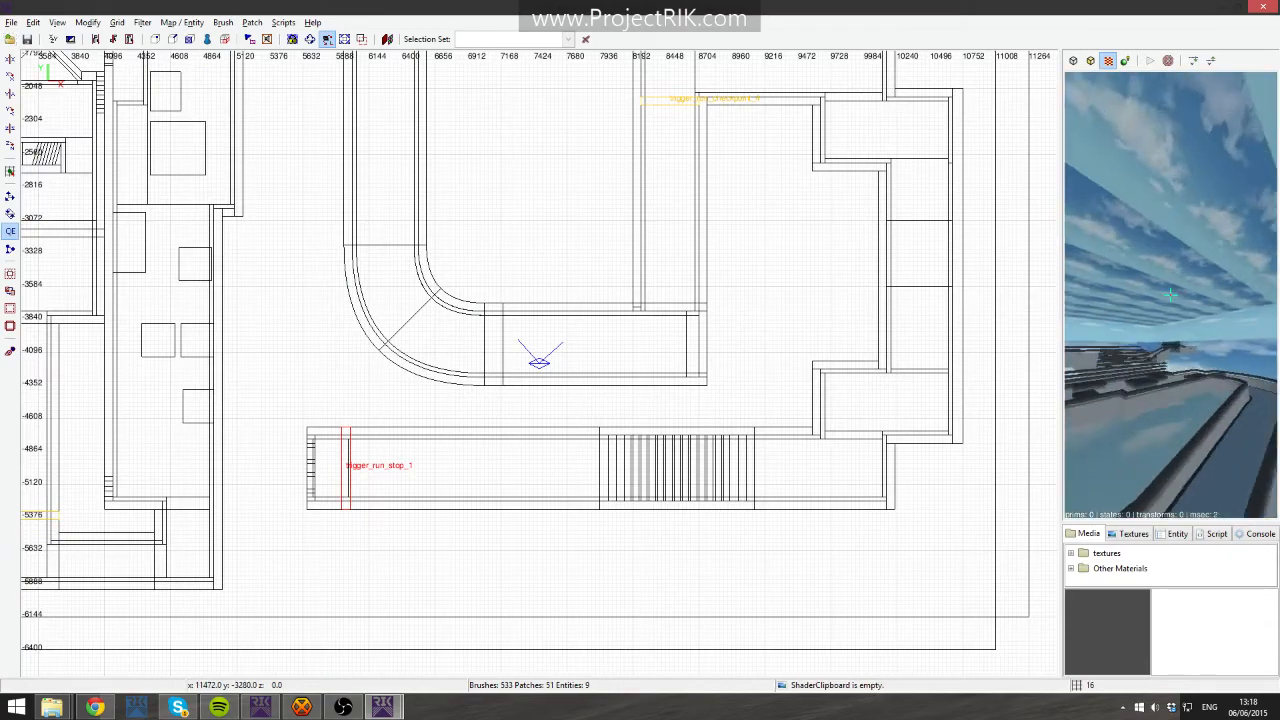
key("Up")
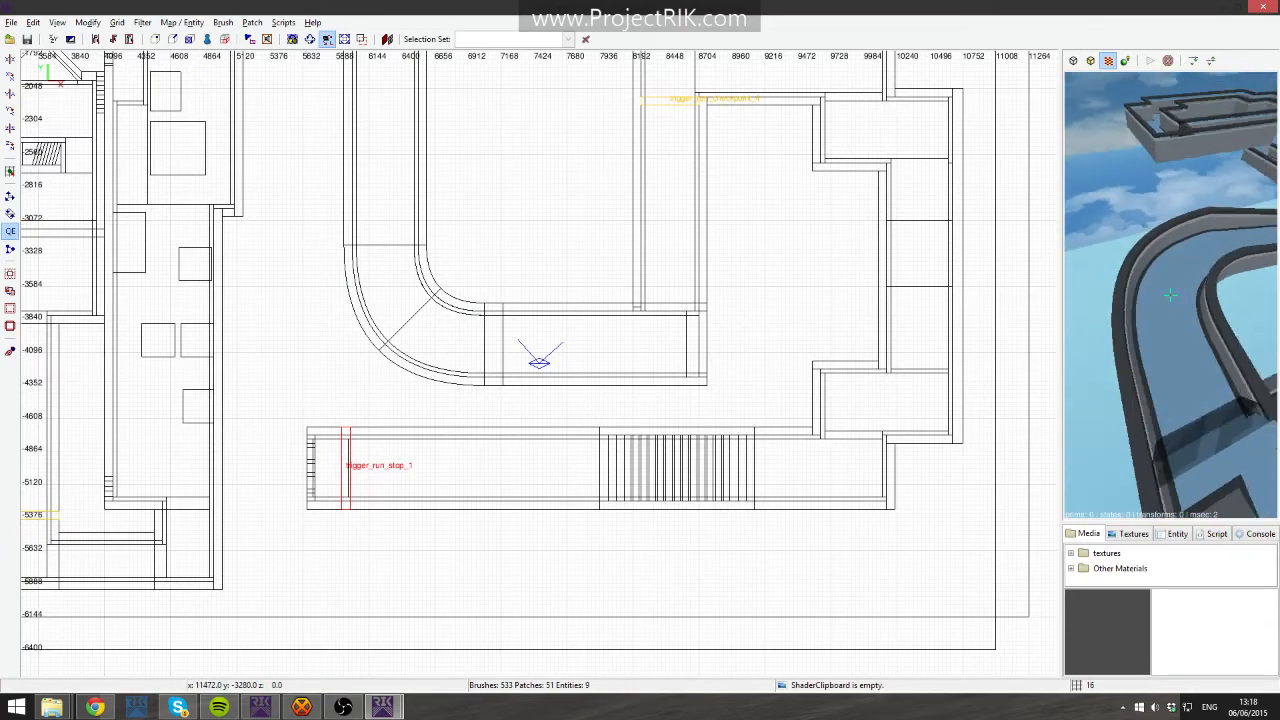
key("Up")
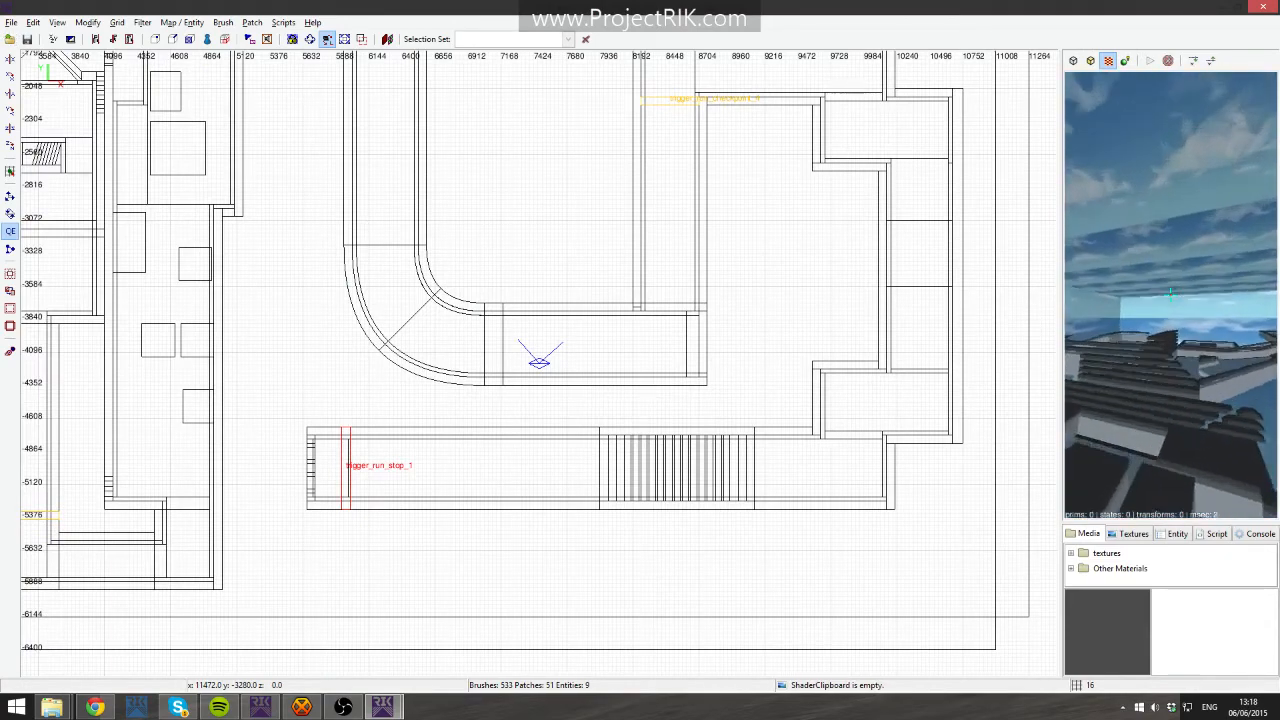
right_click(1170, 294)
left_click(58, 22)
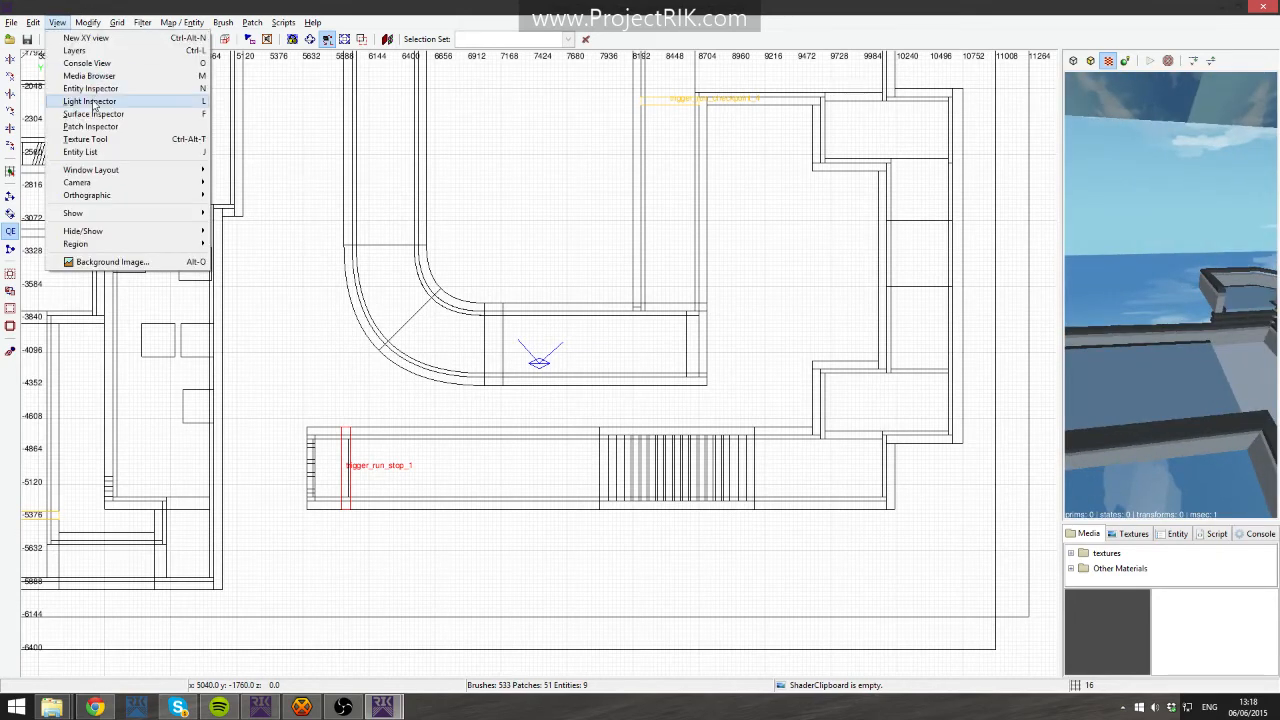
left_click(128, 62)
left_click_drag(681, 418, 870, 570)
left_click_drag(769, 288, 522, 283)
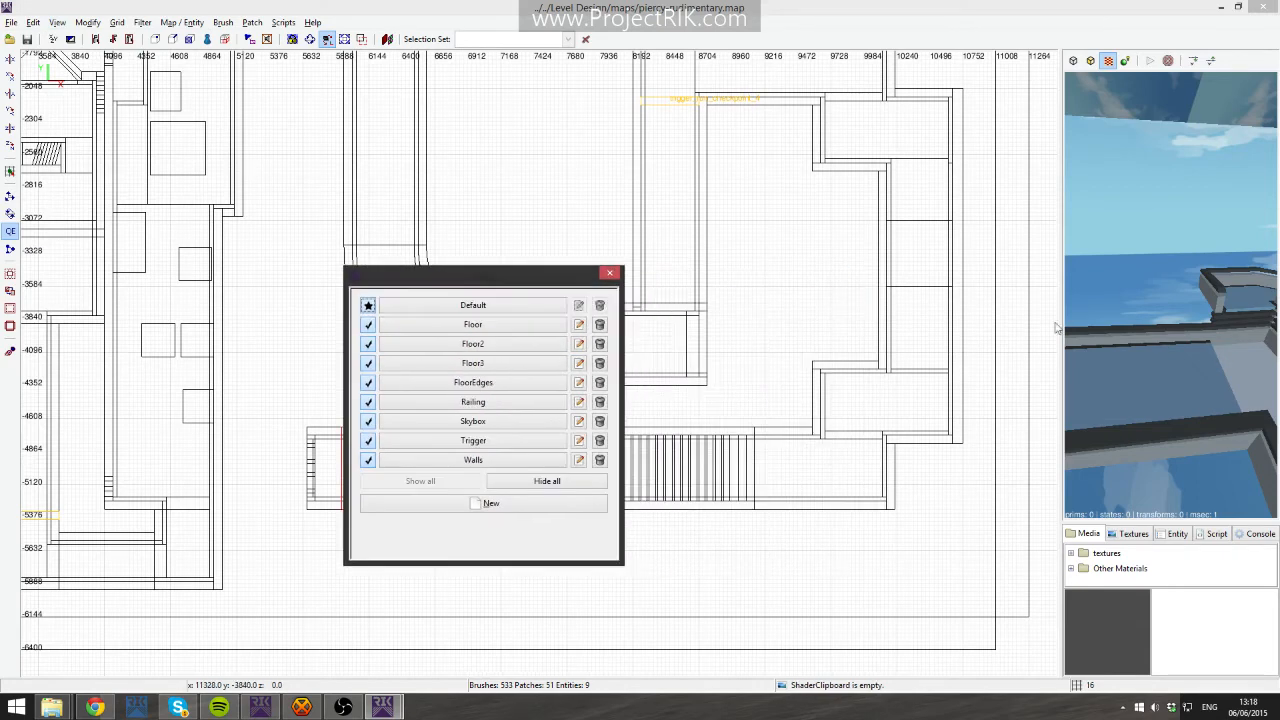
- Toggle the Floor layer's visibility and hide all layers
right_click(1160, 308)
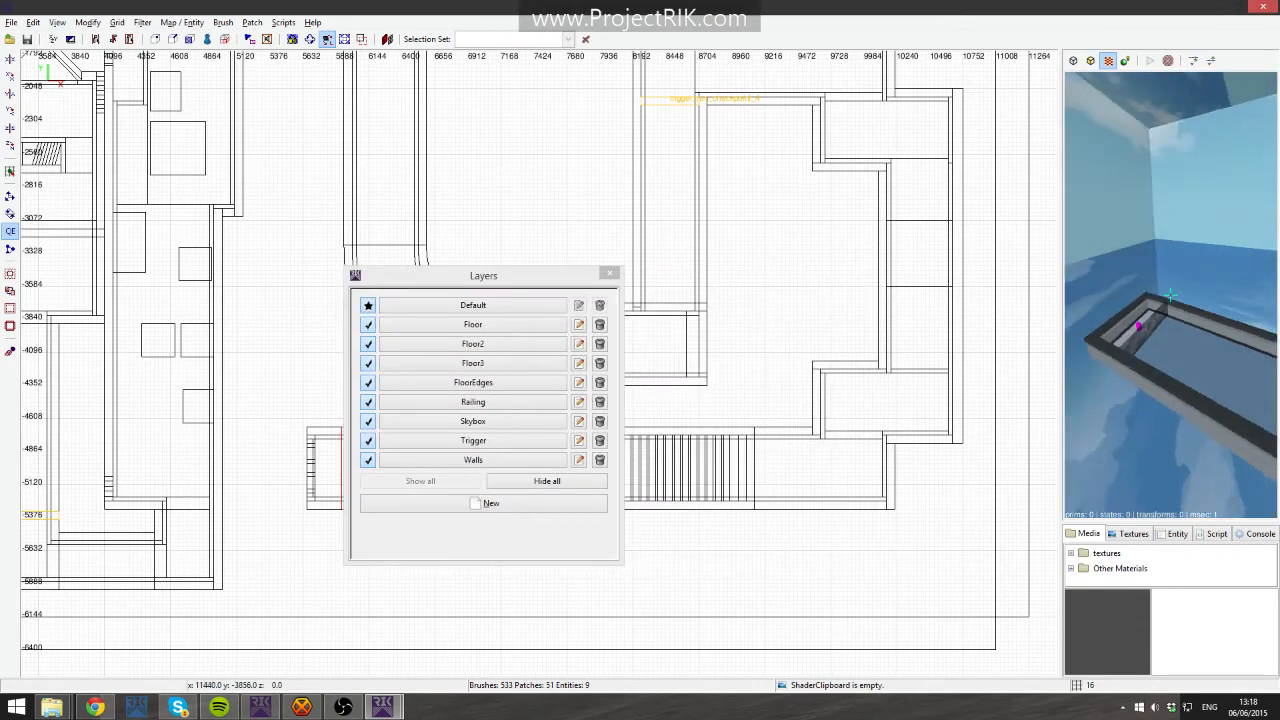
left_click(368, 325)
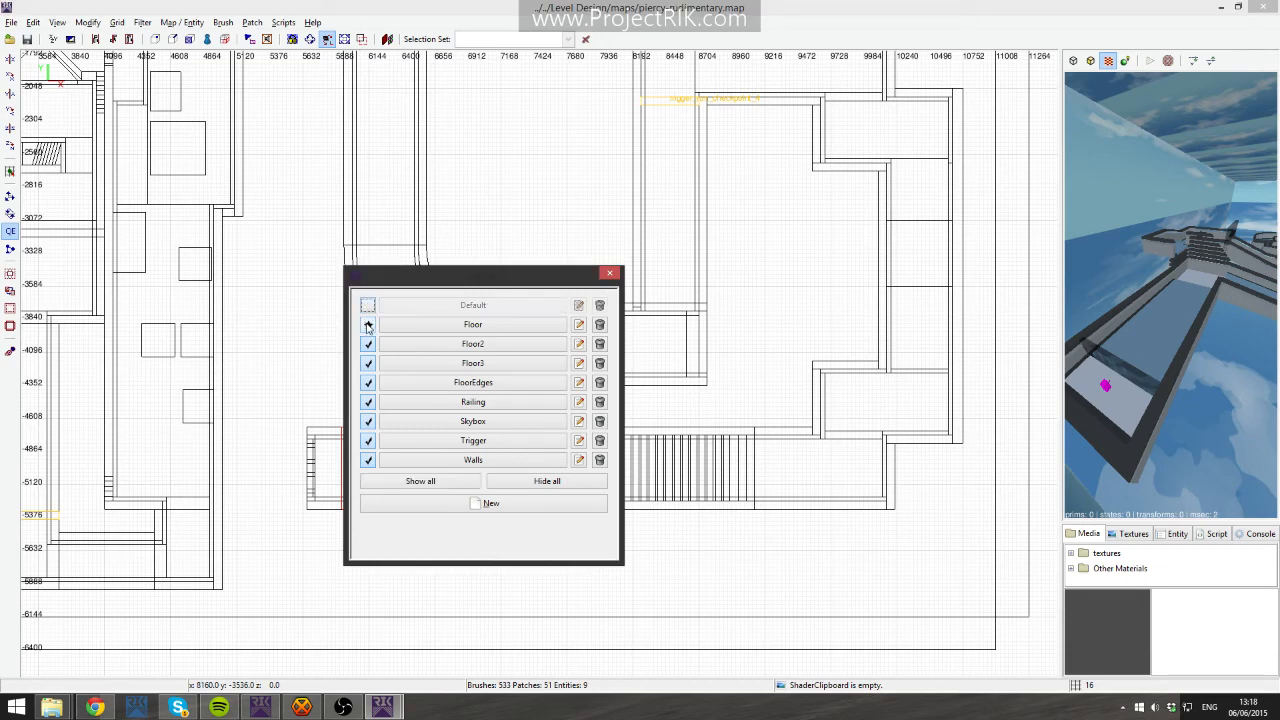
left_click(368, 325)
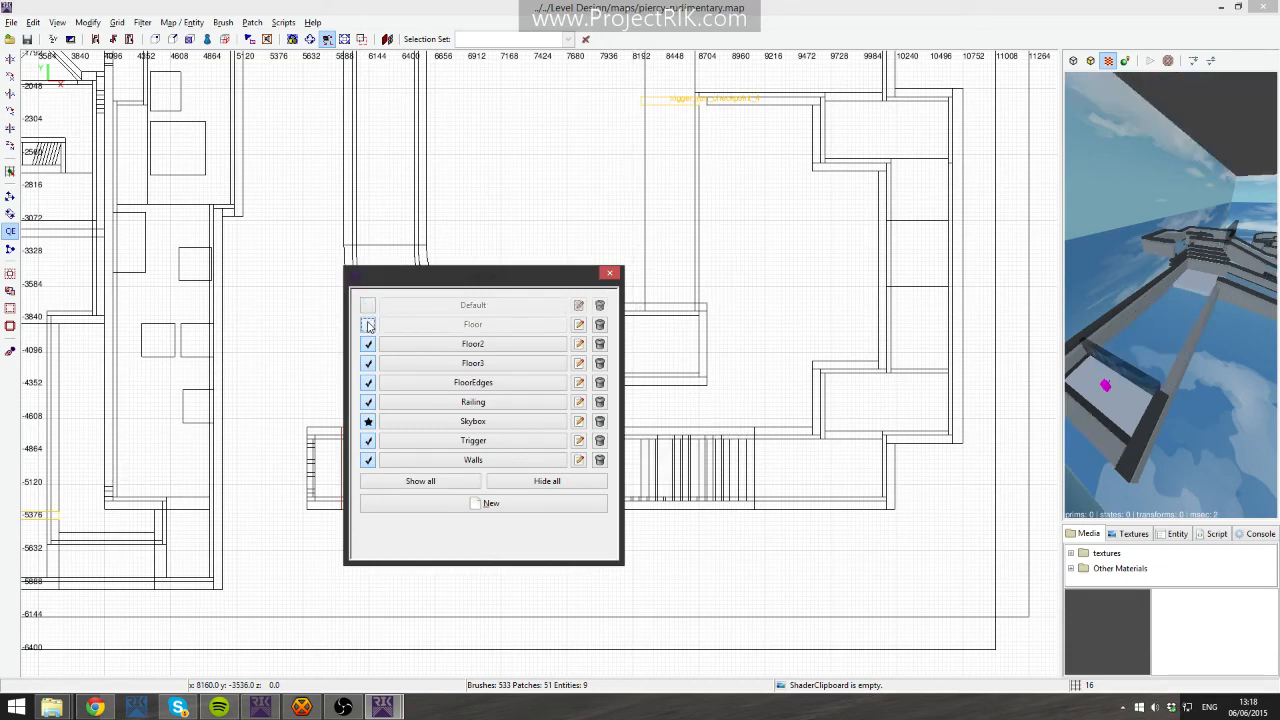
left_click(544, 482)
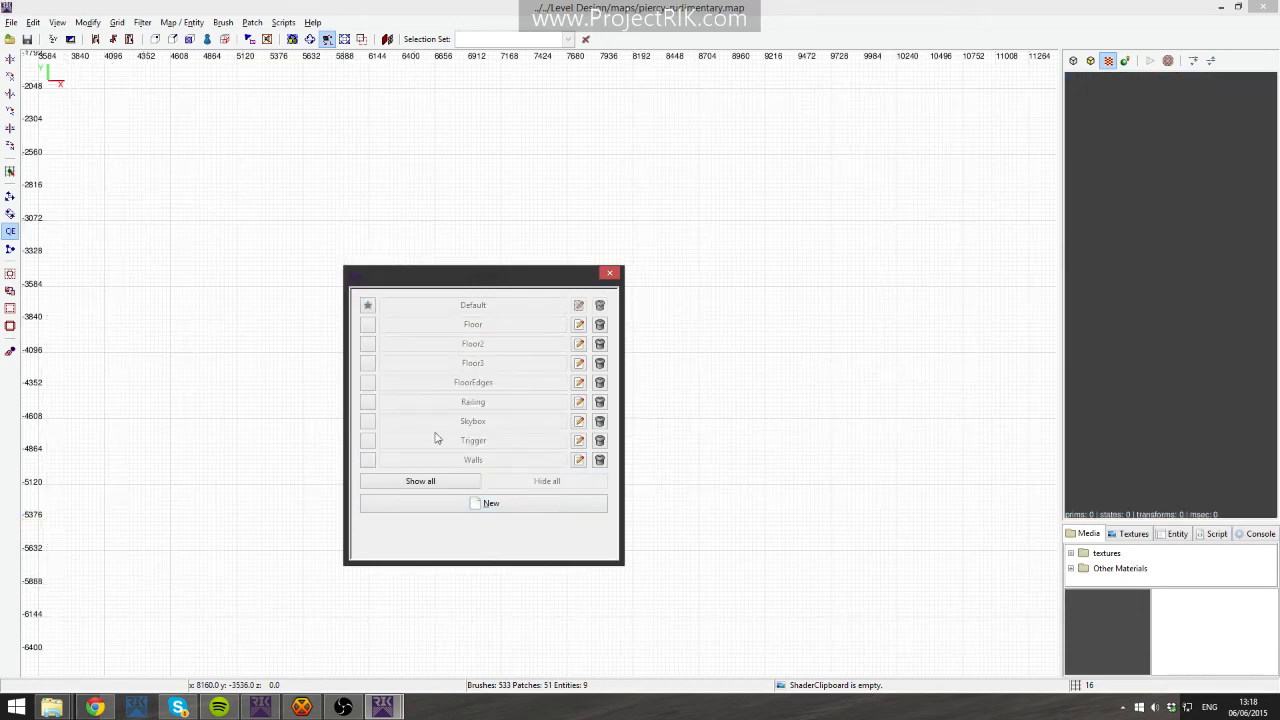
- Turn layers back on one by one, starting with Skybox, Floor and Floor2
left_click(367, 423)
right_click(1088, 343)
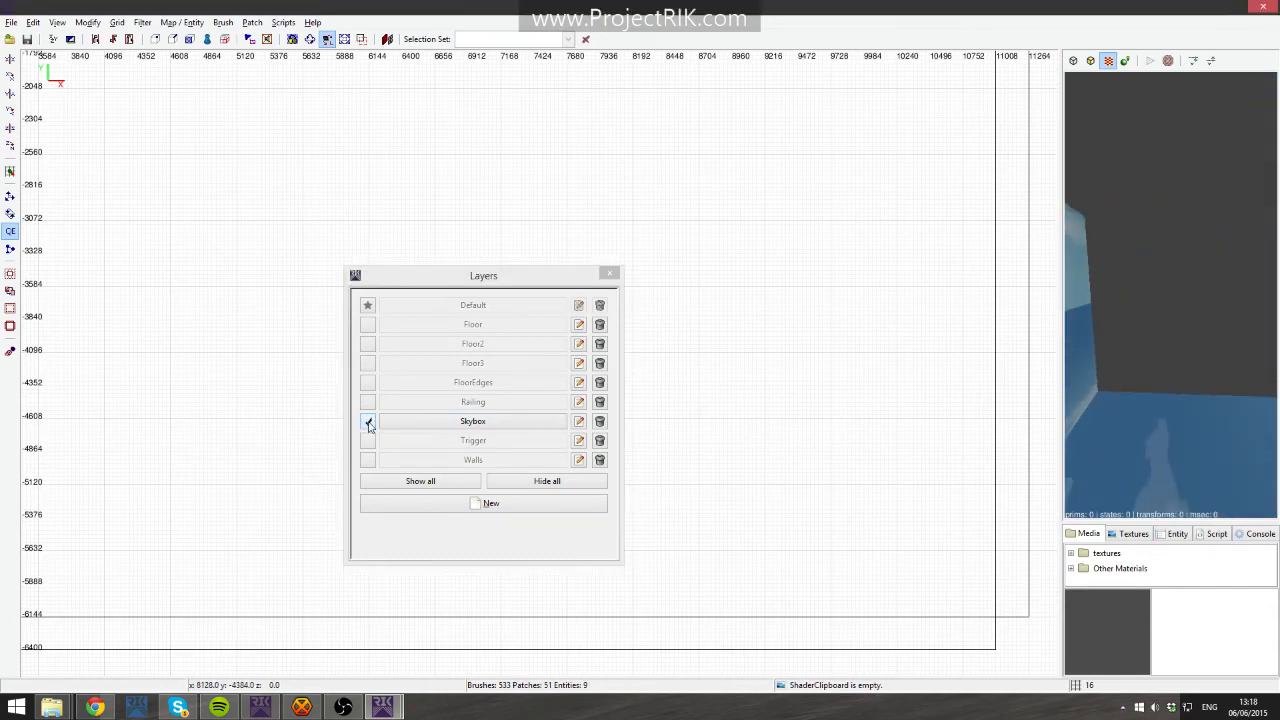
left_click(367, 325)
right_click(1100, 340)
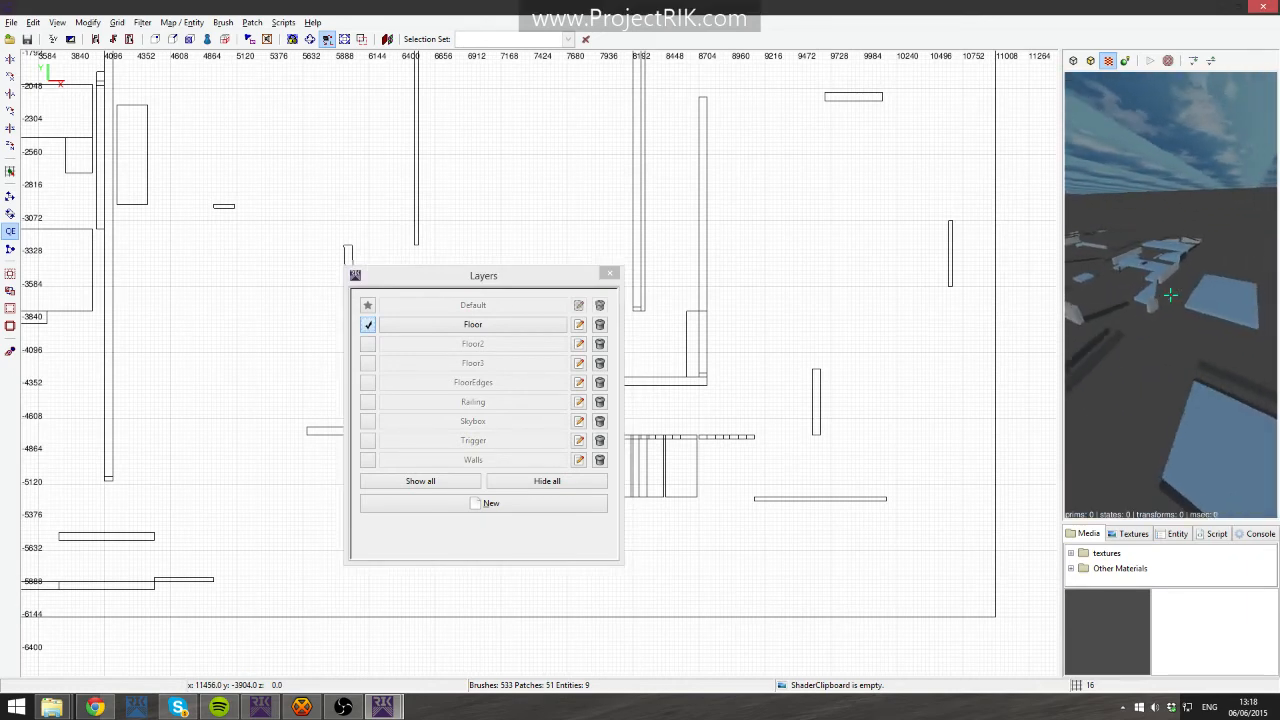
right_click(1093, 322)
left_click(368, 344)
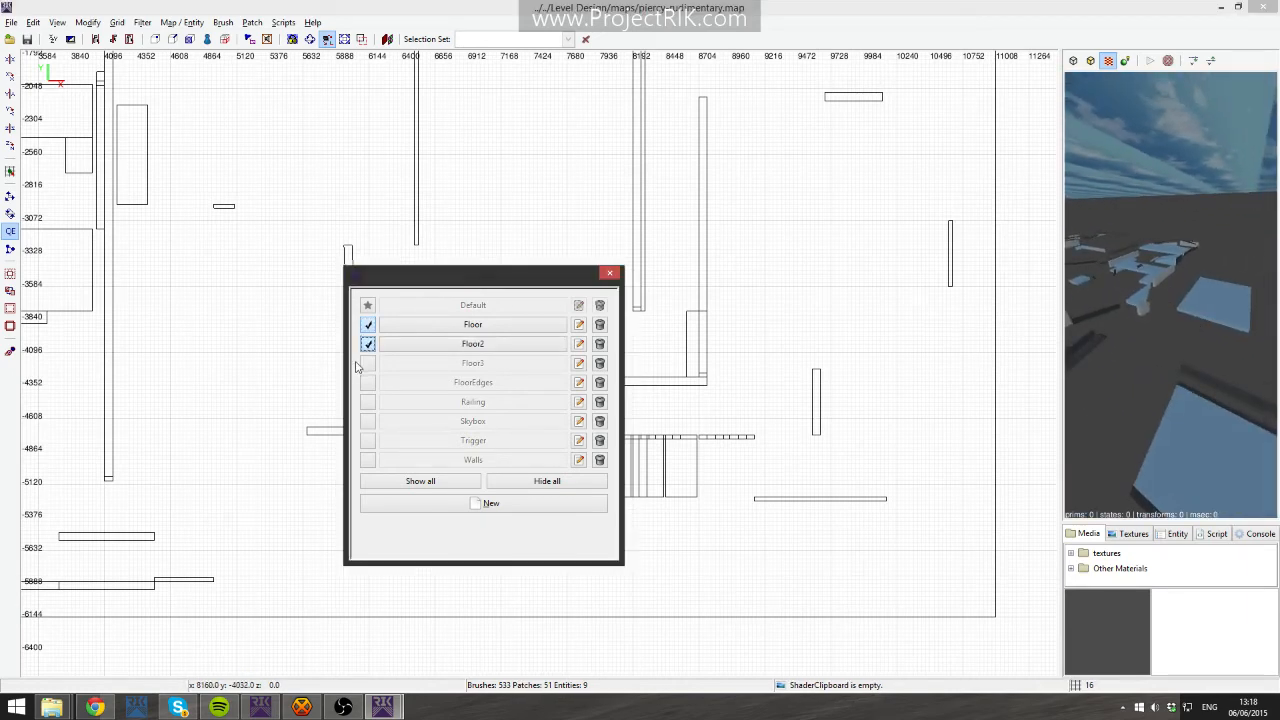
- Show the Floor3 and FloorEdges layers
left_click(368, 382)
left_click(368, 383)
left_click(368, 383)
left_click(368, 383)
left_click(368, 383)
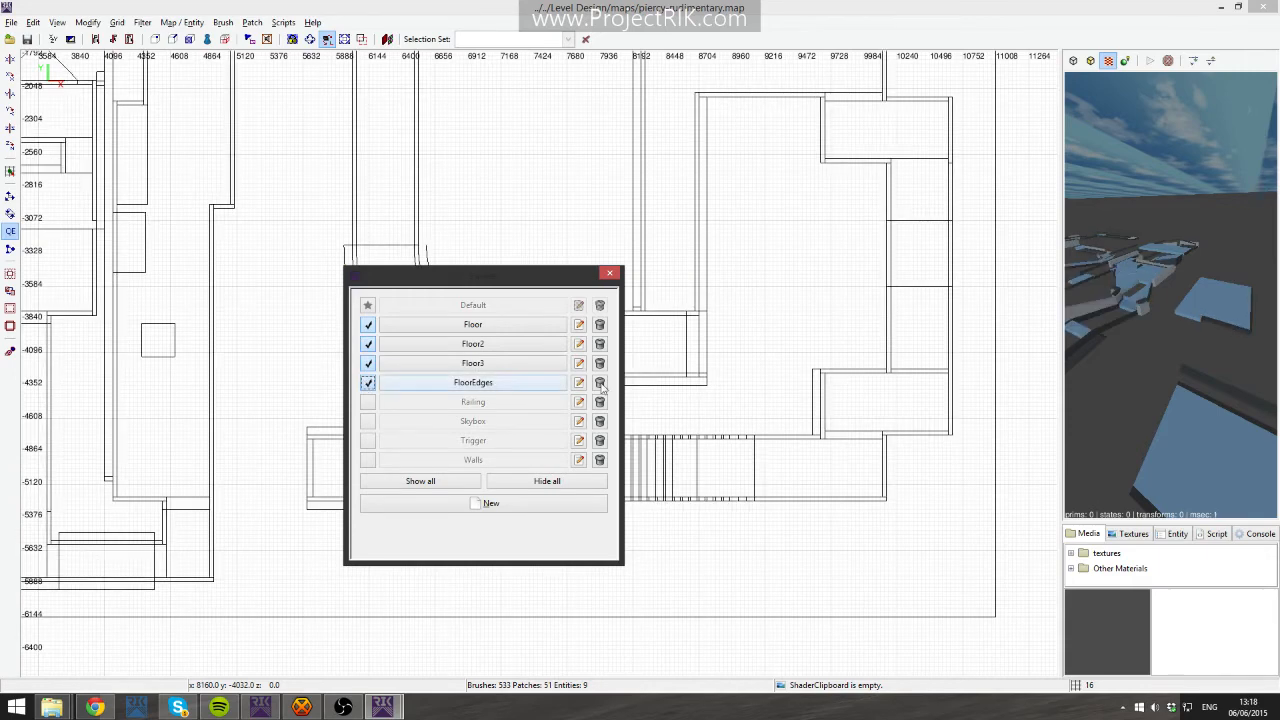
right_click(1084, 359)
right_click(1084, 359)
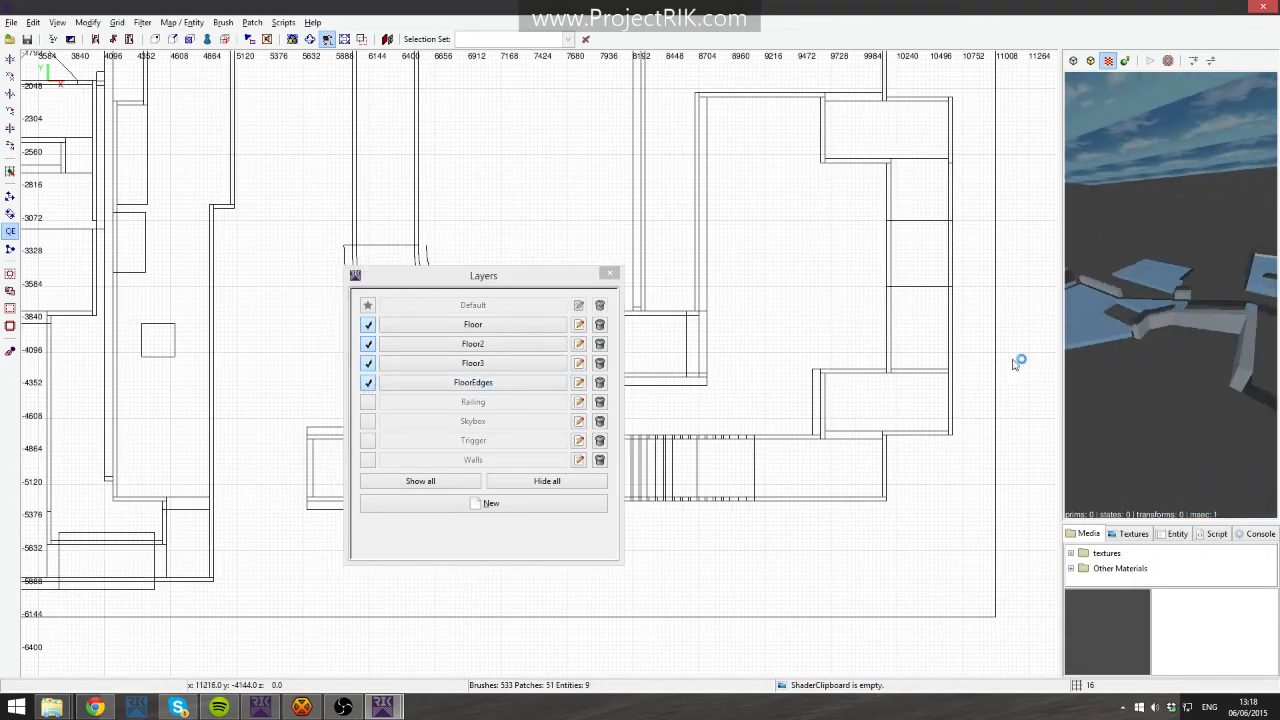
- Show the Railing, Skybox, Trigger and Walls layers
left_click(369, 401)
left_click(369, 421)
left_click(369, 440)
left_click(369, 460)
right_click_drag(818, 384, 831, 384)
right_click(1092, 345)
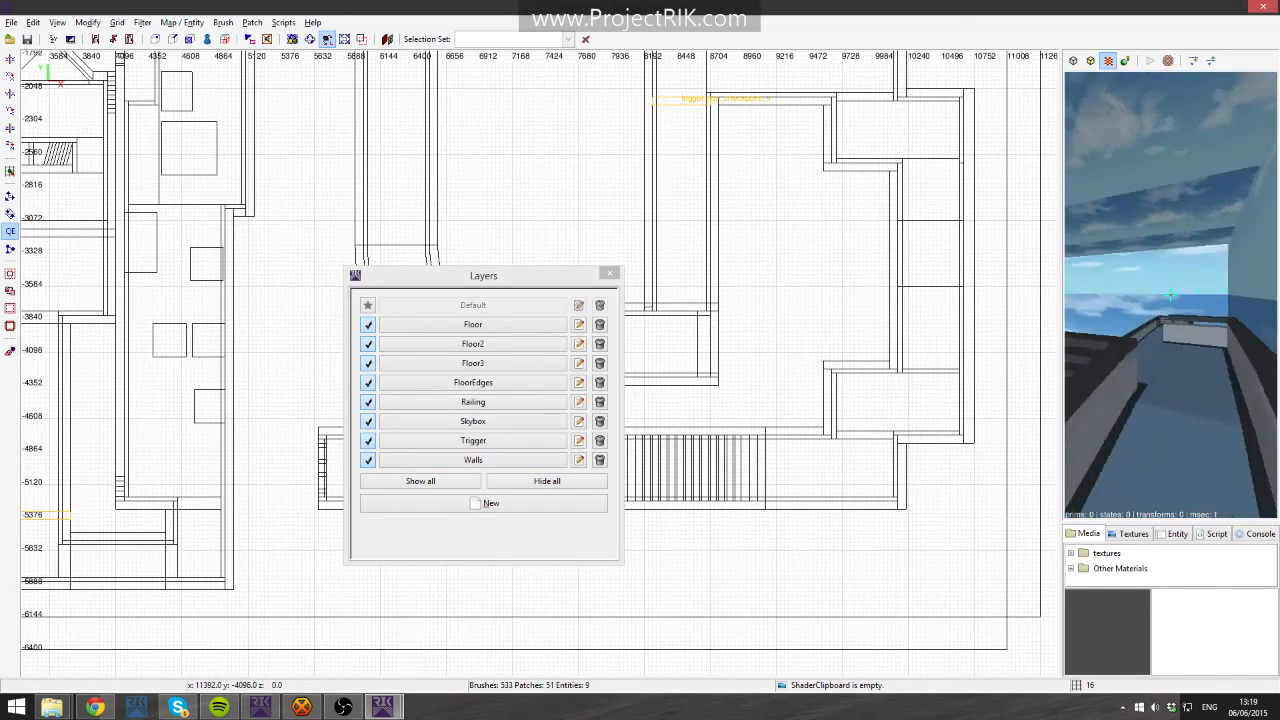
- Close the Layers dialog and fly the camera around the level to view it
key("Up")
key("Up")
right_click(1165, 350)
right_click(1165, 350)
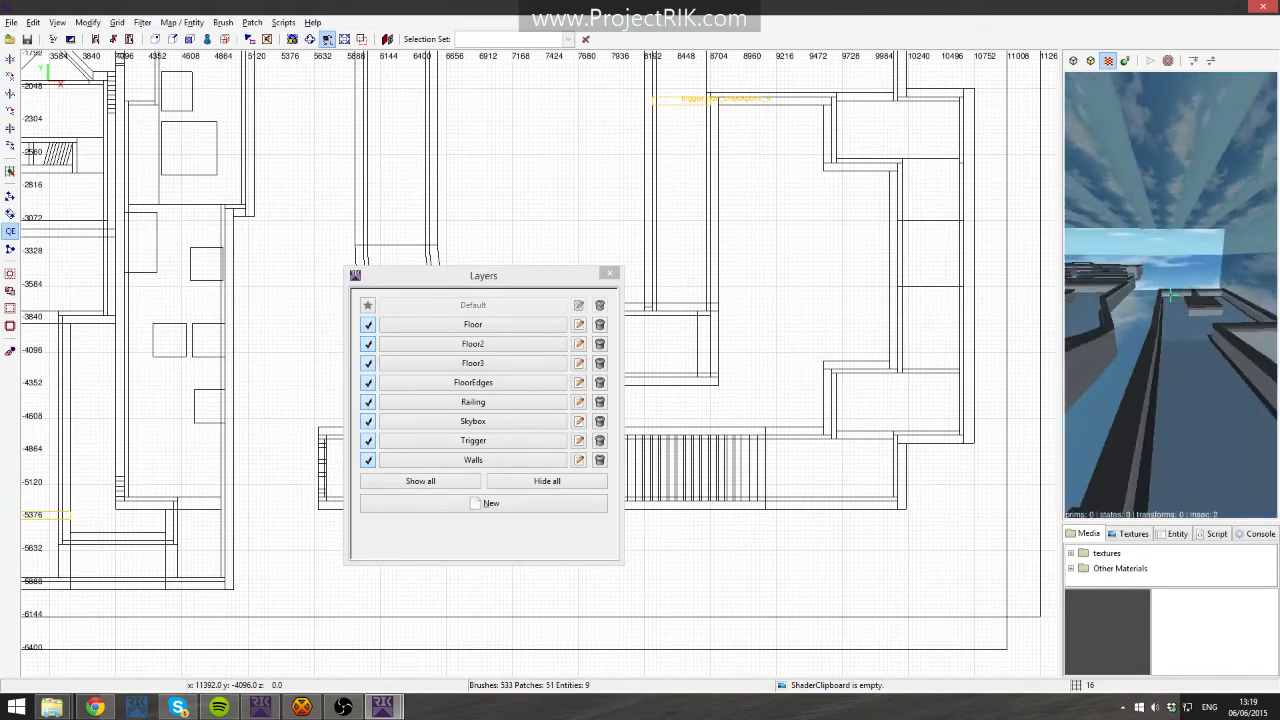
right_click(1170, 295)
left_click(609, 273)
right_click(1170, 295)
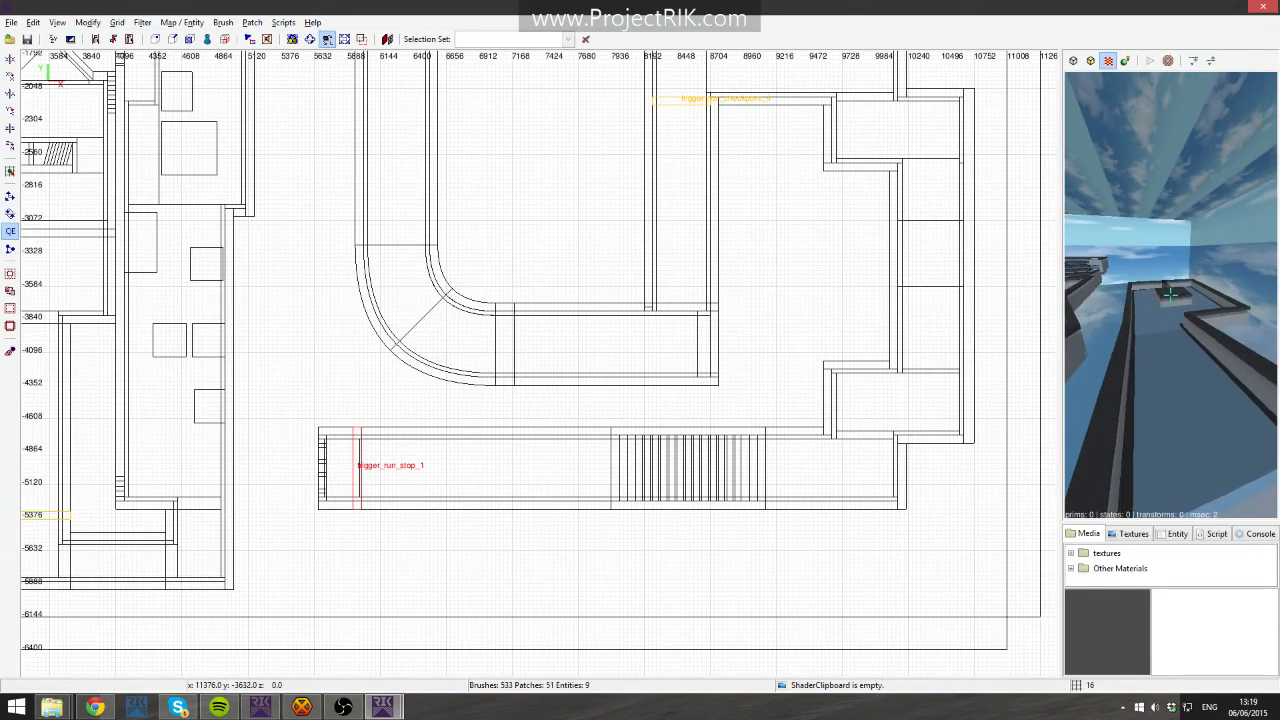
key("Up")
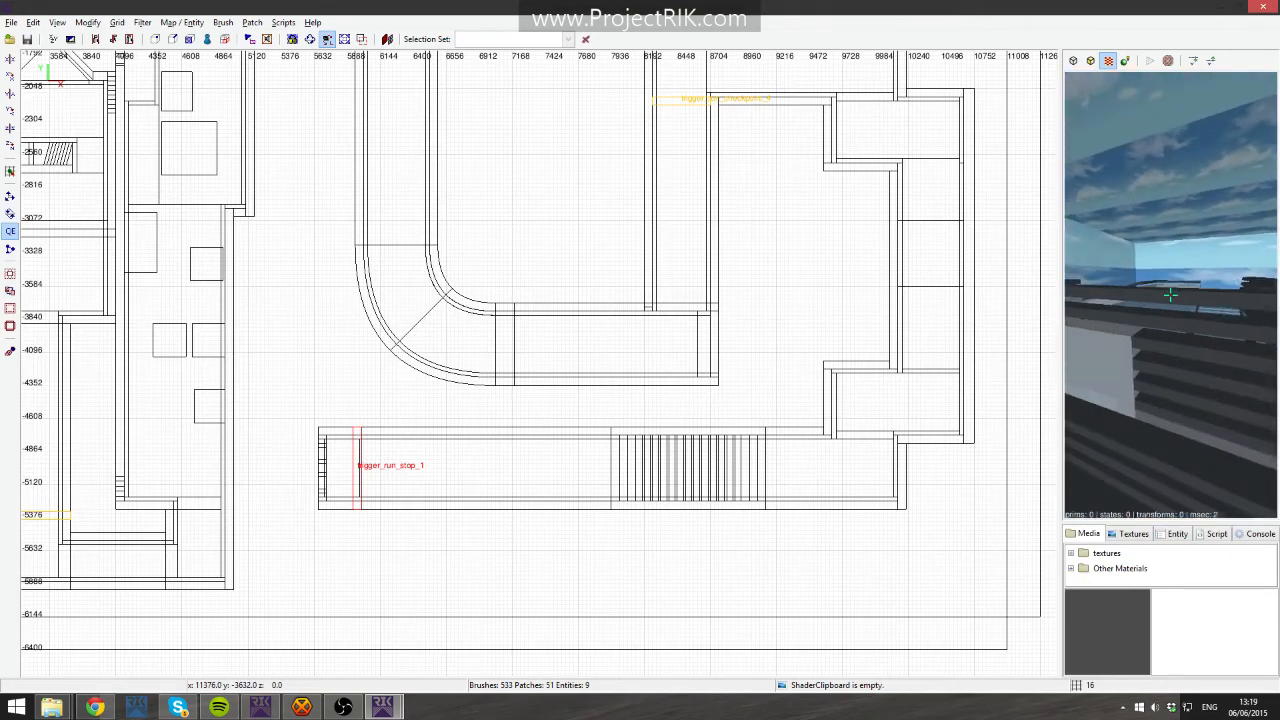
- Select a sloped floor piece and examine its shape in the side view, then deselect it
left_click(1170, 295, "shift")
key("Up")
right_click(1148, 295)
right_click(1157, 283)
key("Up")
right_click(1148, 295)
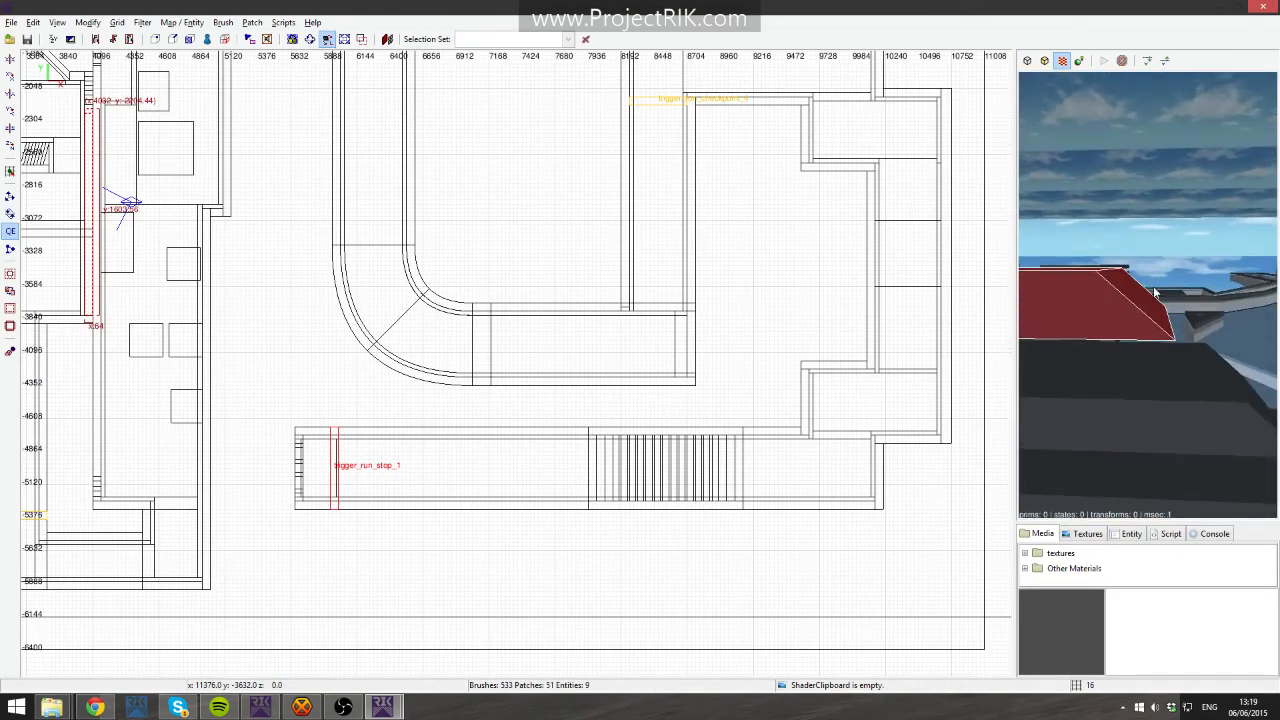
right_click_drag(691, 283, 260, 140)
key("ctrl+Tab")
scroll(697, 274, "up", 4)
right_click_drag(644, 373, 789, 380)
scroll(694, 394, "up", 2)
key("ctrl+Tab")
right_click_drag(694, 394, 718, 430)
scroll(857, 404, "up", 2)
right_click_drag(857, 408, 700, 397)
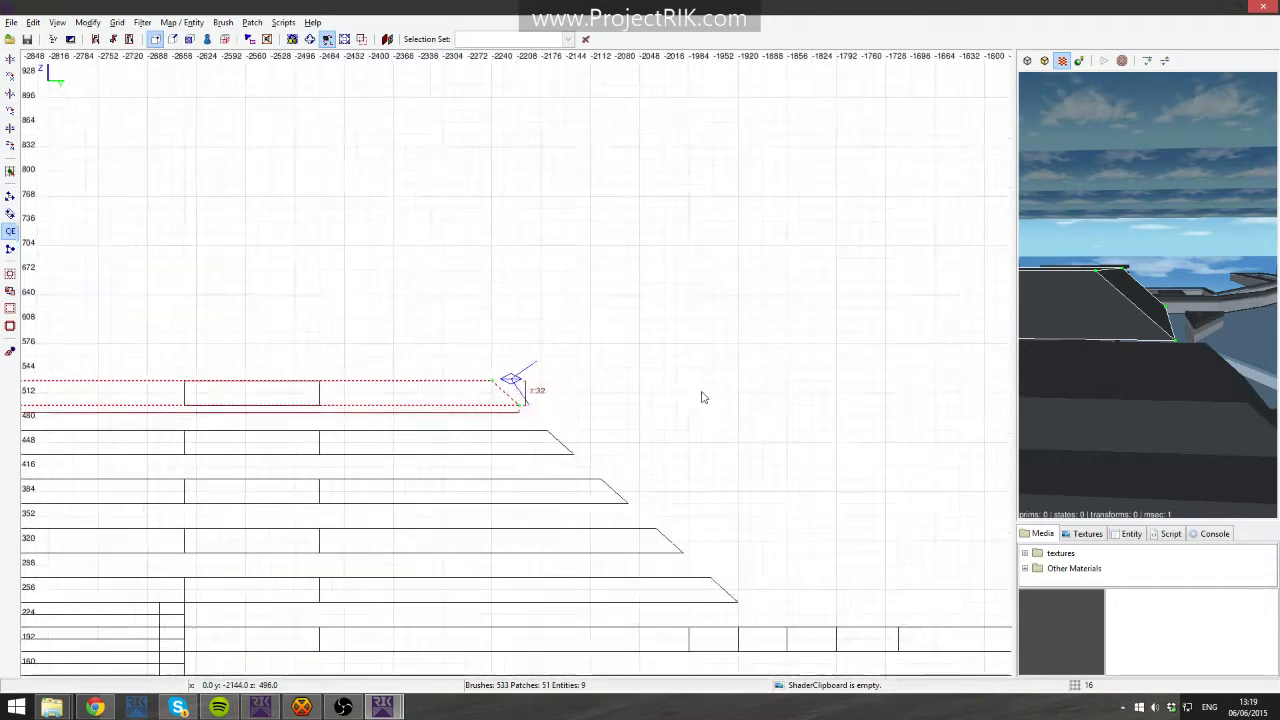
scroll(495, 420, "up", 3)
left_click(477, 404)
mouse_move(472, 404)
left_mouse_down()
mouse_move(539, 407)
mouse_move(473, 402)
left_mouse_up()
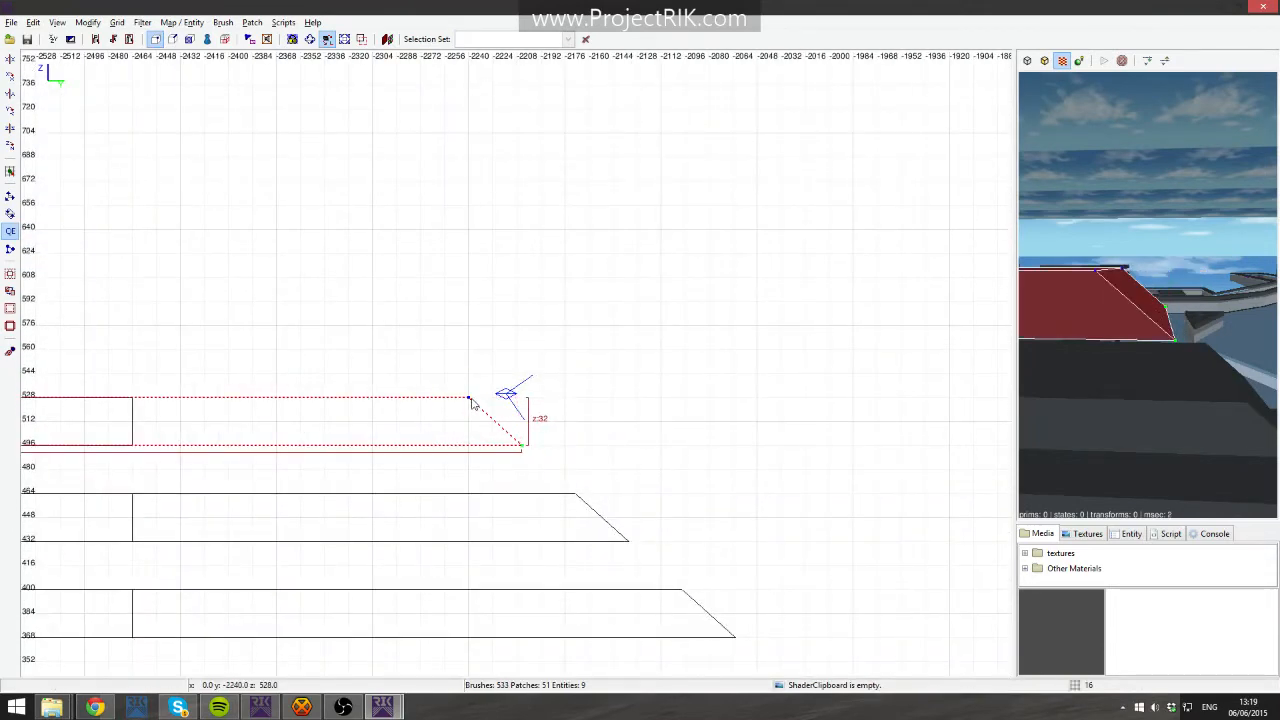
key("Escape")
right_click(1138, 347)
key("Escape")
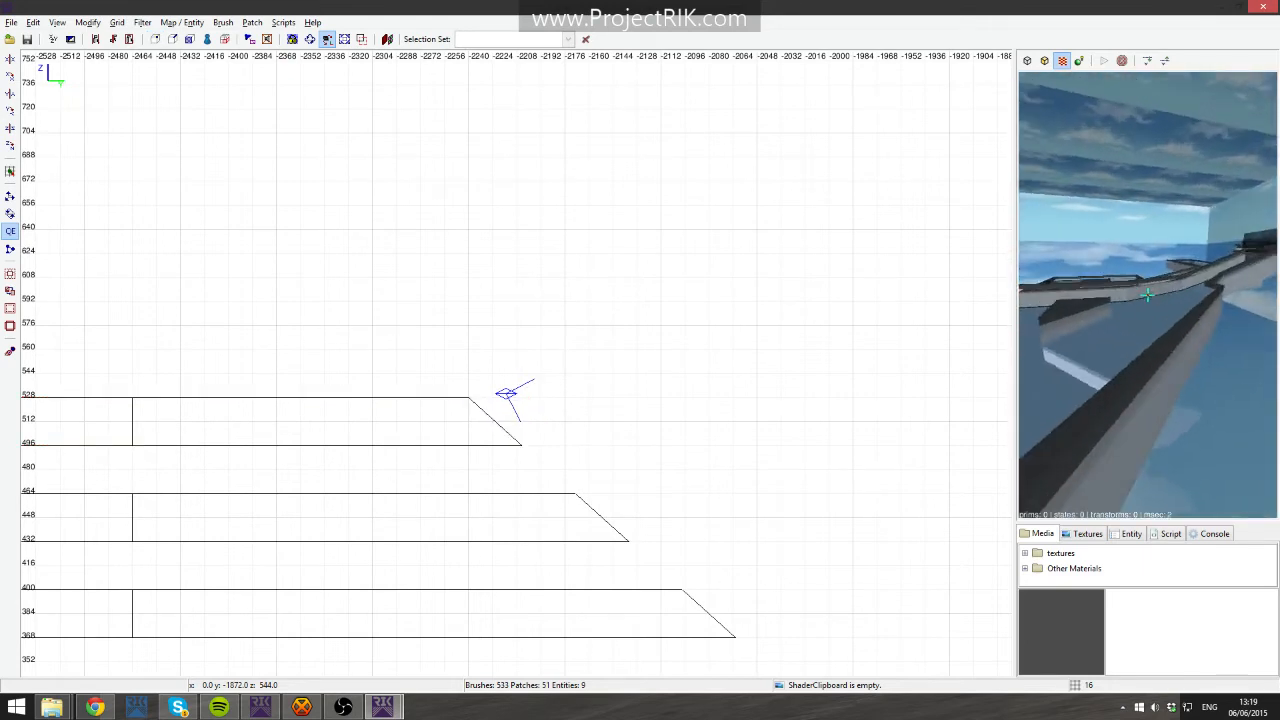
- Select the small triangular floor piece and inspect it across the 2D views
key("Down")
left_click(1147, 293, "shift")
key("Escape")
left_click(1121, 287, "shift")
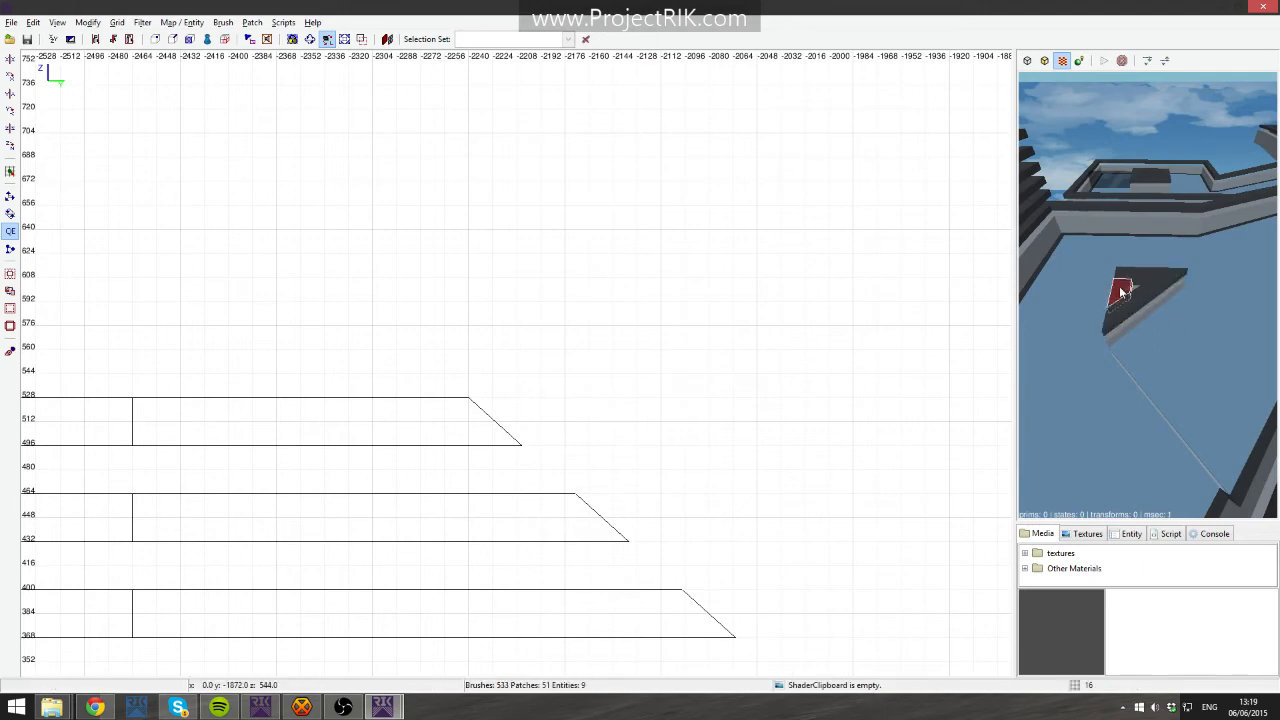
scroll(506, 346, "down", 3)
right_click_drag(457, 352, 487, 712)
key("ctrl+Tab")
key("ctrl+Tab")
key("ctrl+Tab")
key("ctrl+Tab")
scroll(523, 394, "down", 6)
right_click_drag(570, 261, 530, 306)
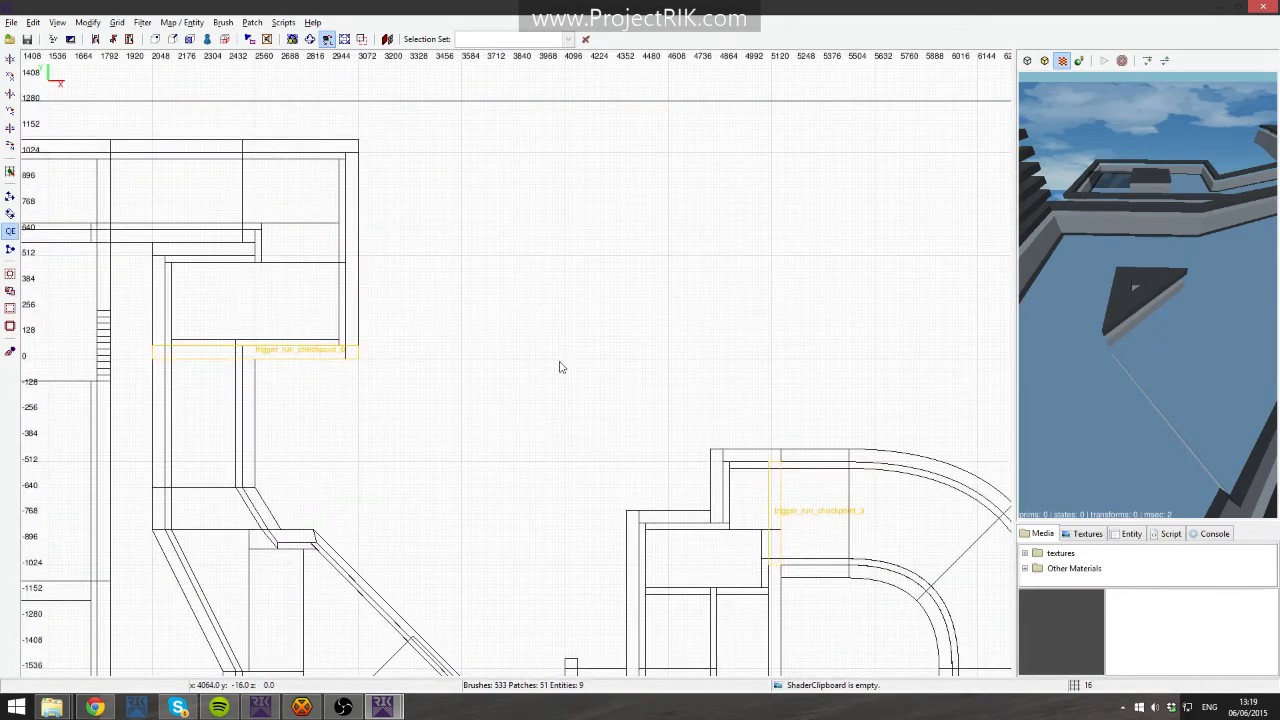
right_click_drag(520, 200, 475, 696)
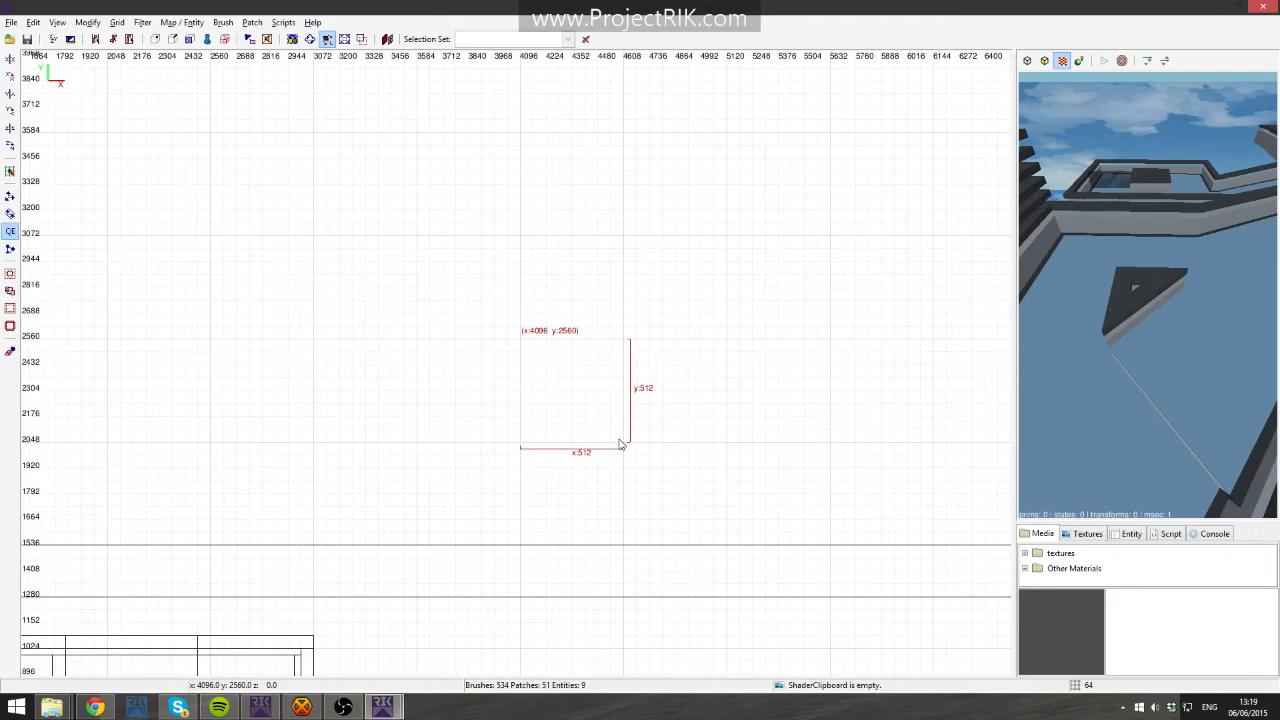
right_click(1120, 297)
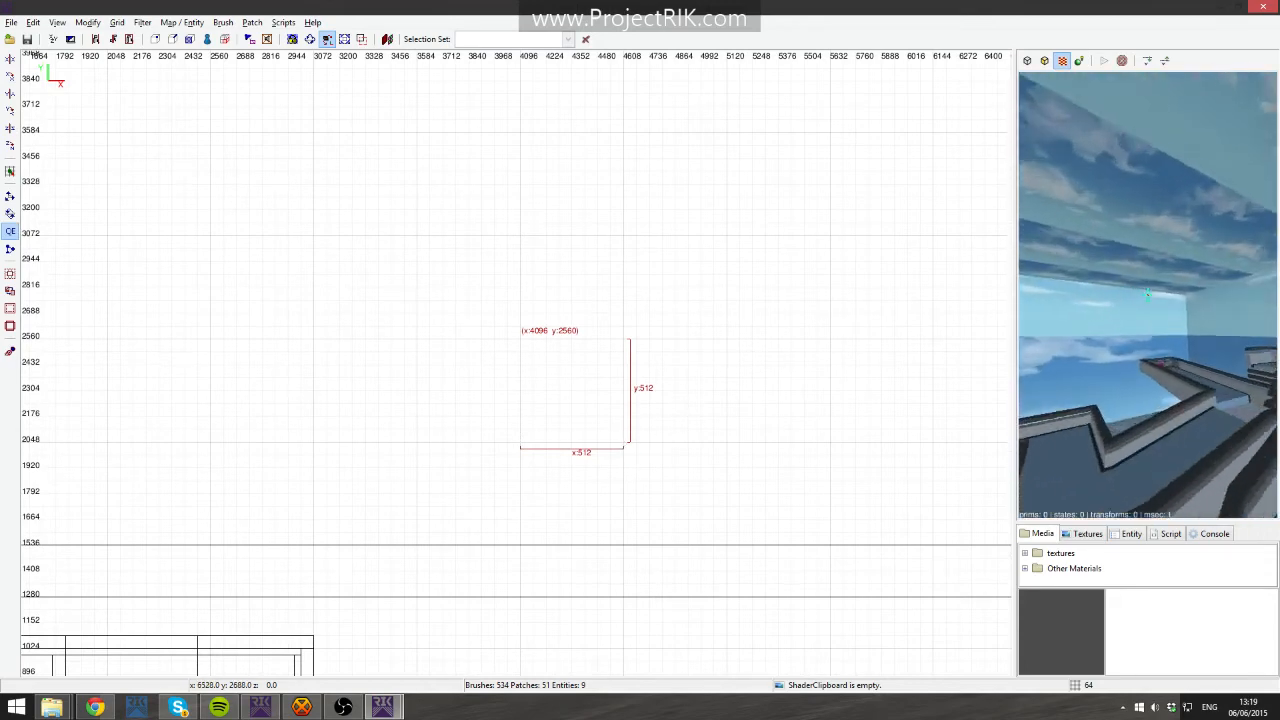
key("Up")
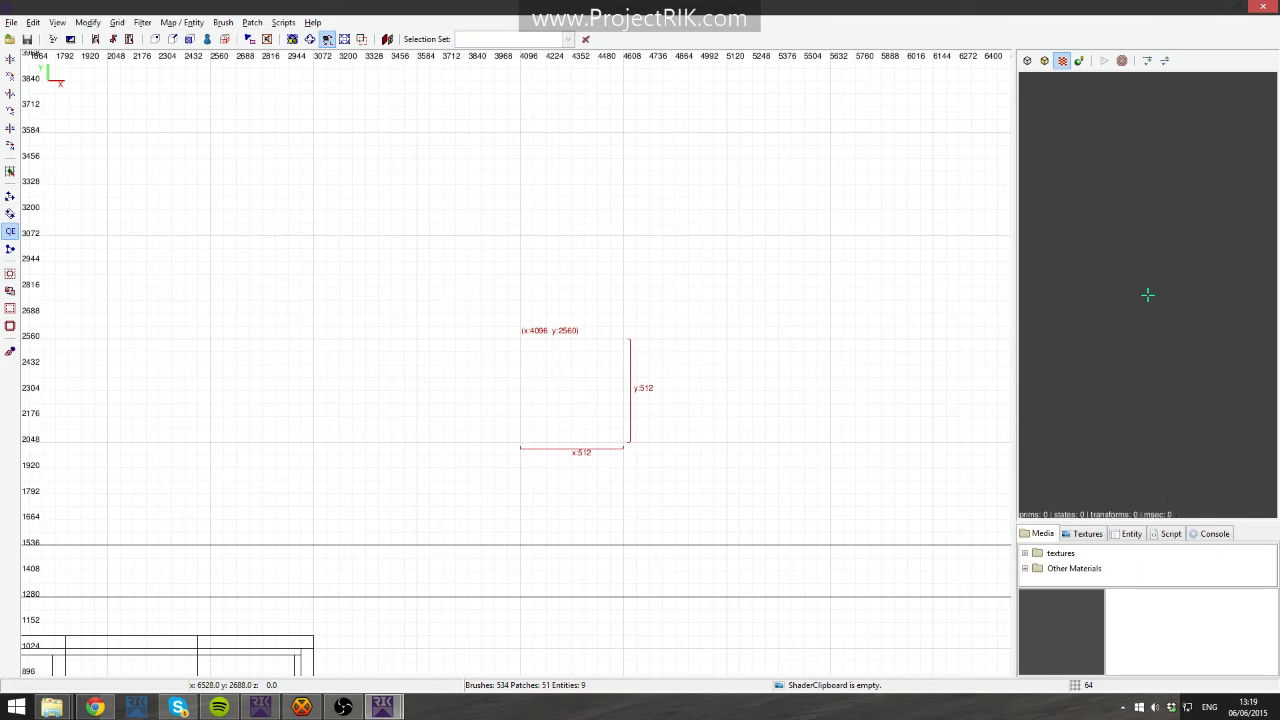
right_click(1147, 294)
key("Delete")
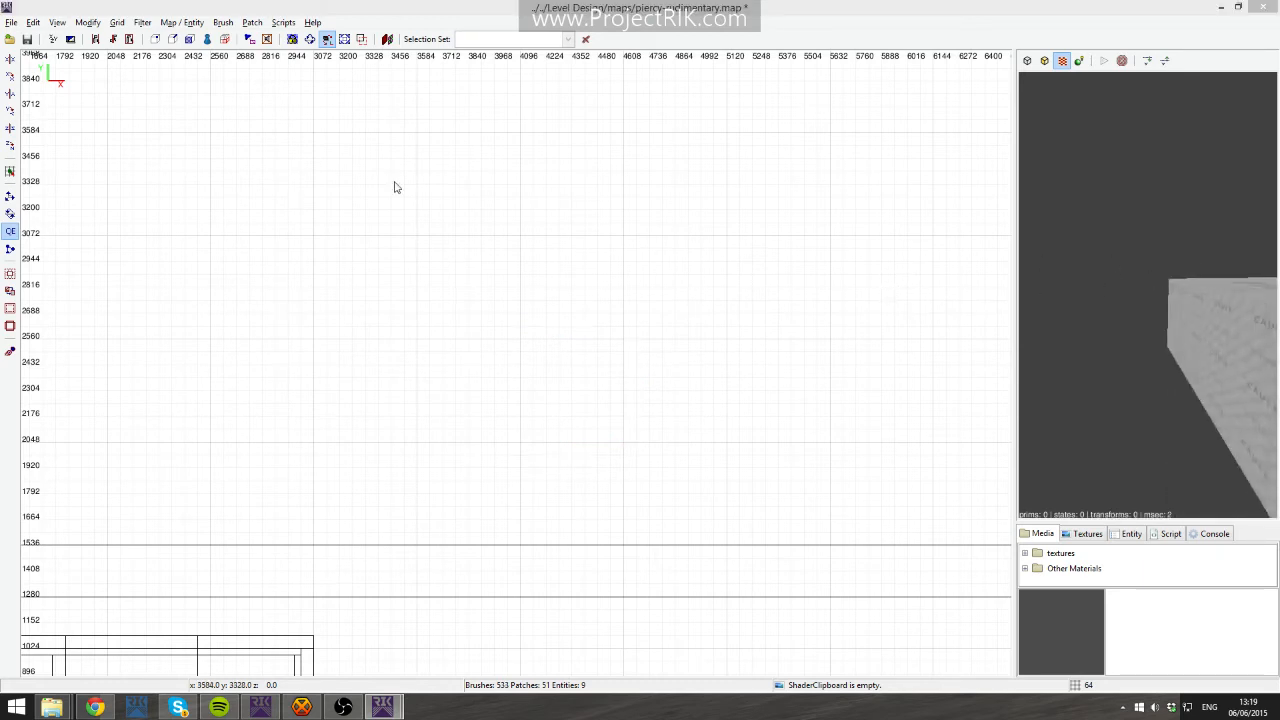
- Hide the Skybox layer in the Layers dialog and close the dialog
right_click(1062, 182)
right_click(1147, 294)
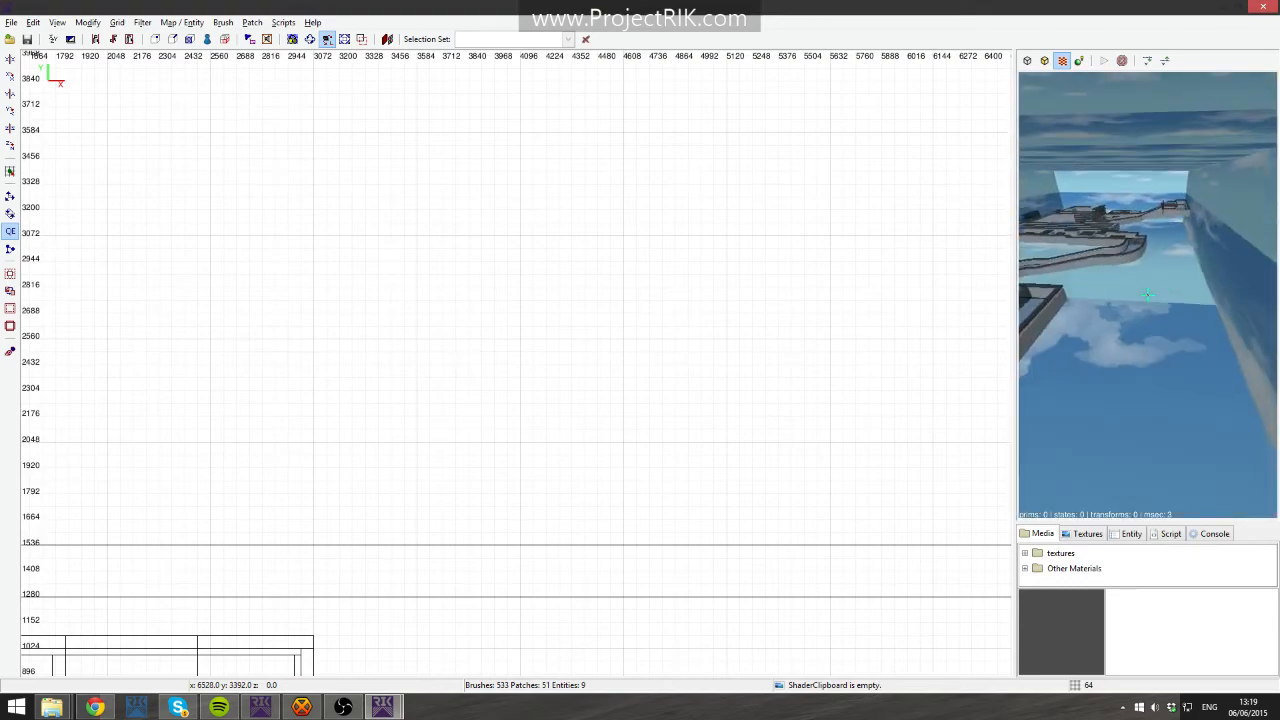
scroll(752, 362, "down", 7)
scroll(752, 362, "up", 5)
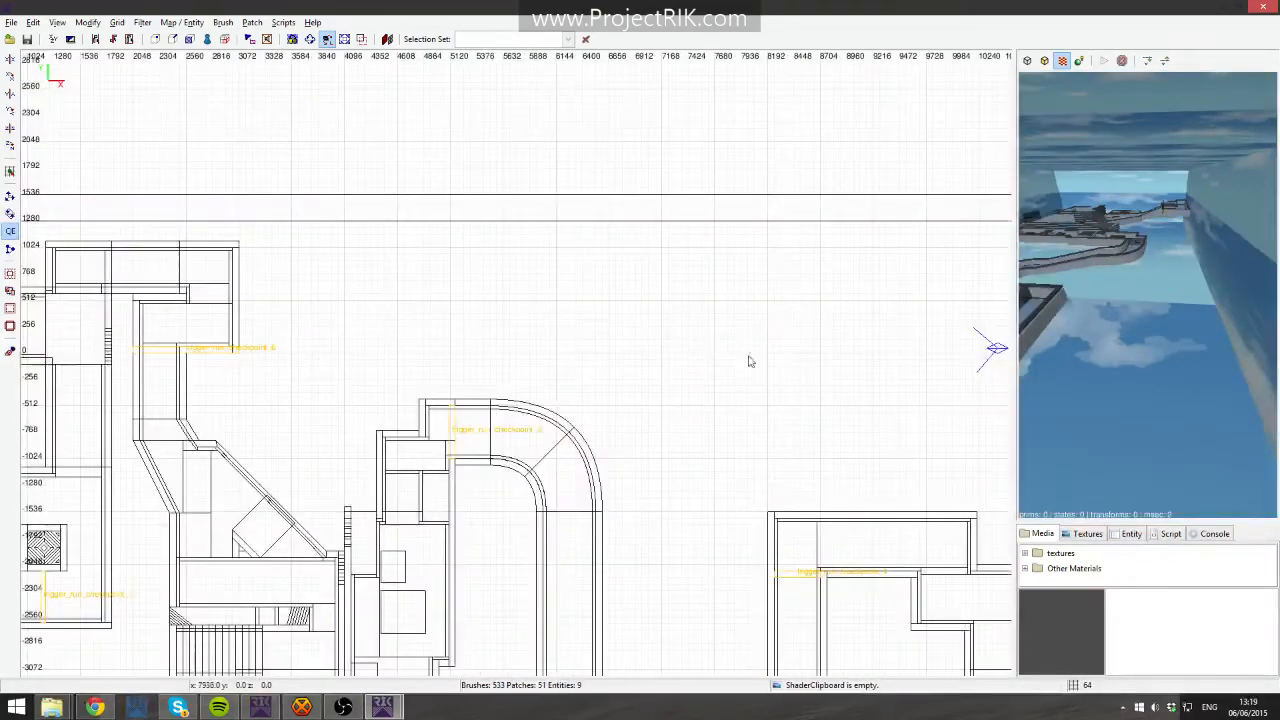
key("BackSpace")
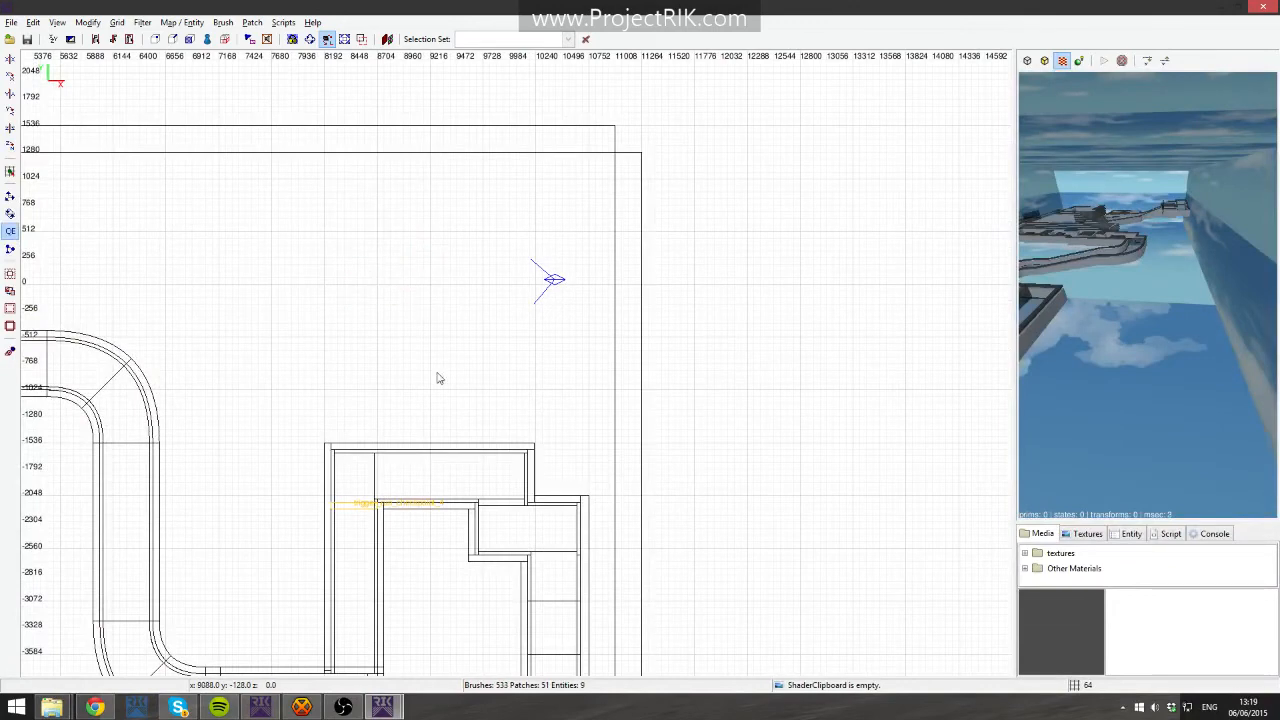
left_click(430, 477, "shift")
key("Escape")
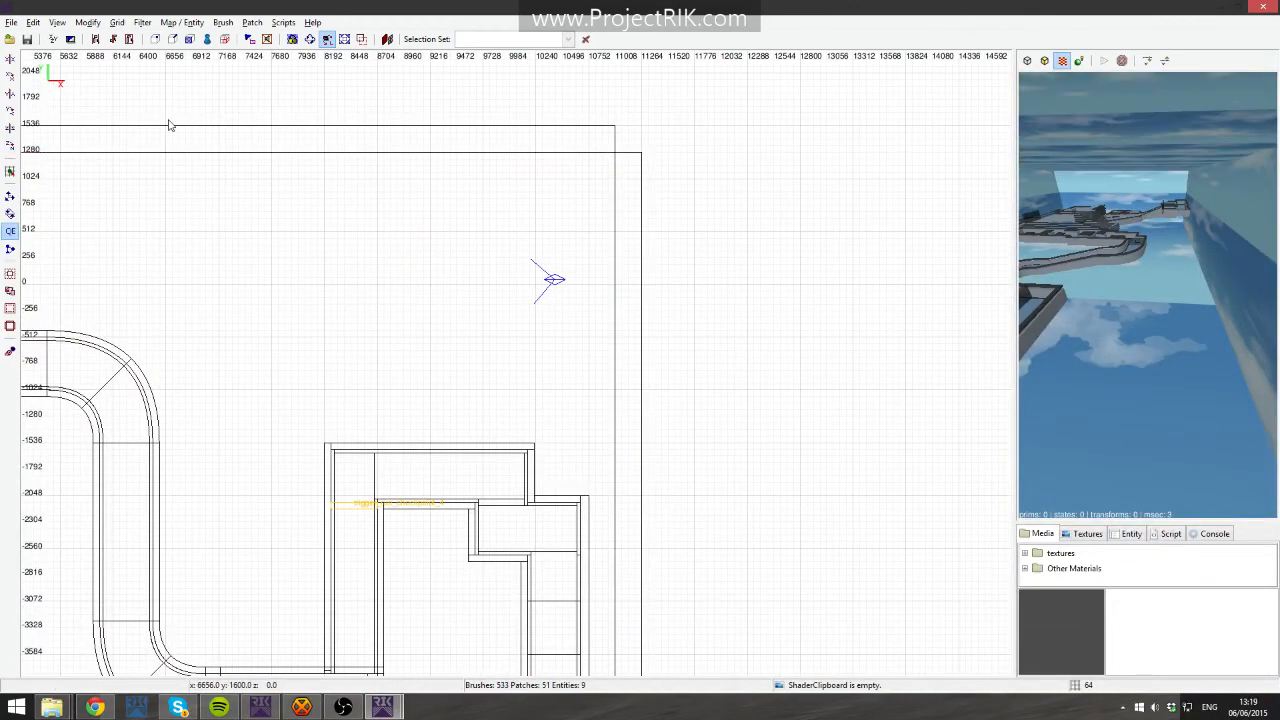
key("ctrl+l")
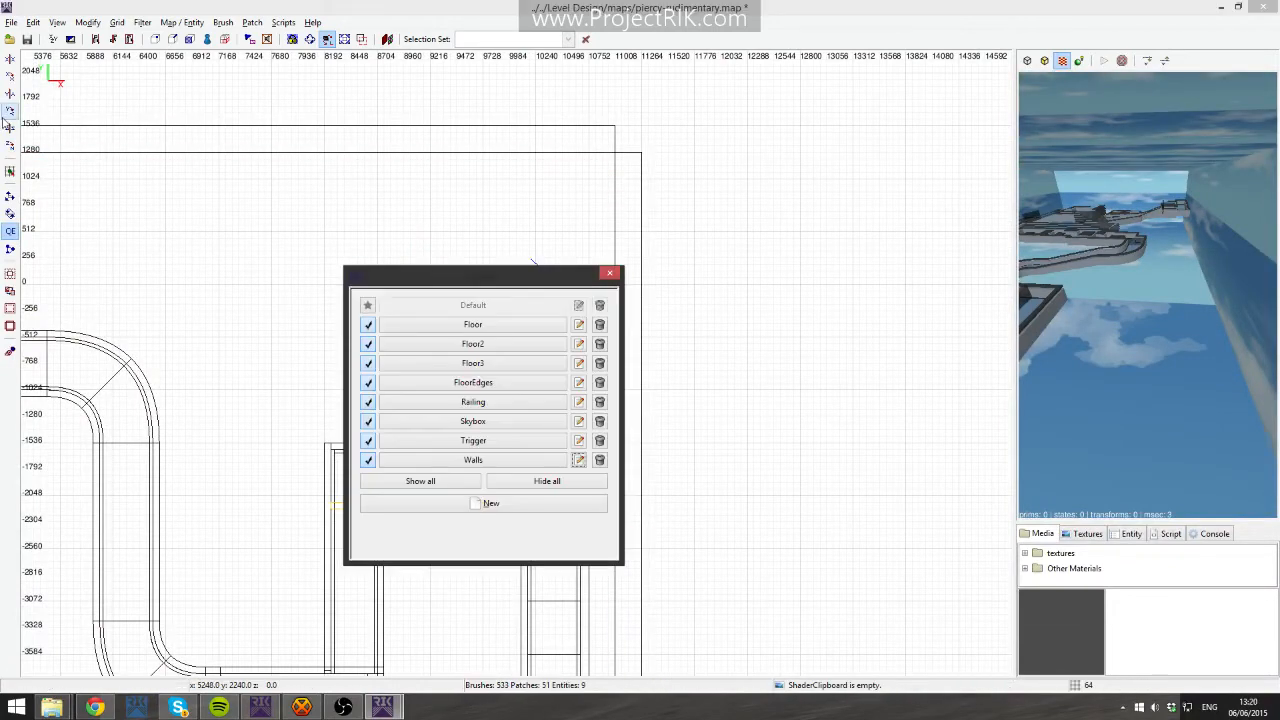
left_click(369, 421)
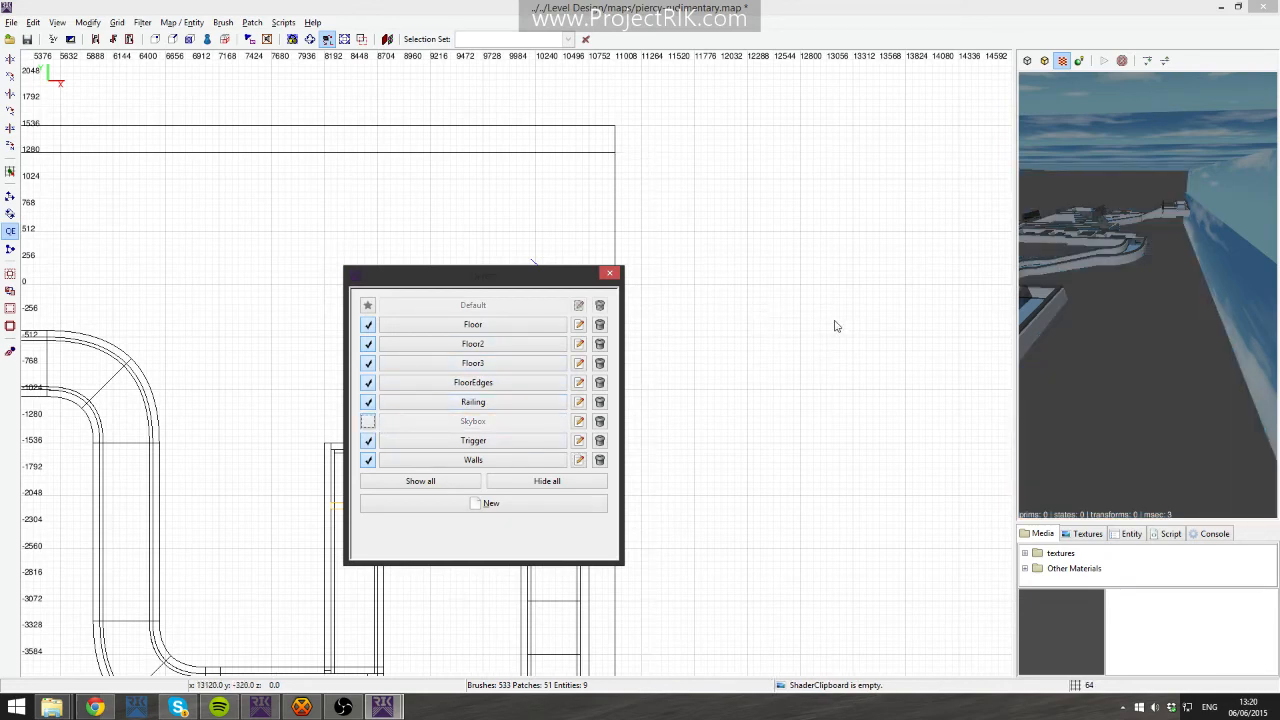
right_click_drag(412, 254, 424, 212)
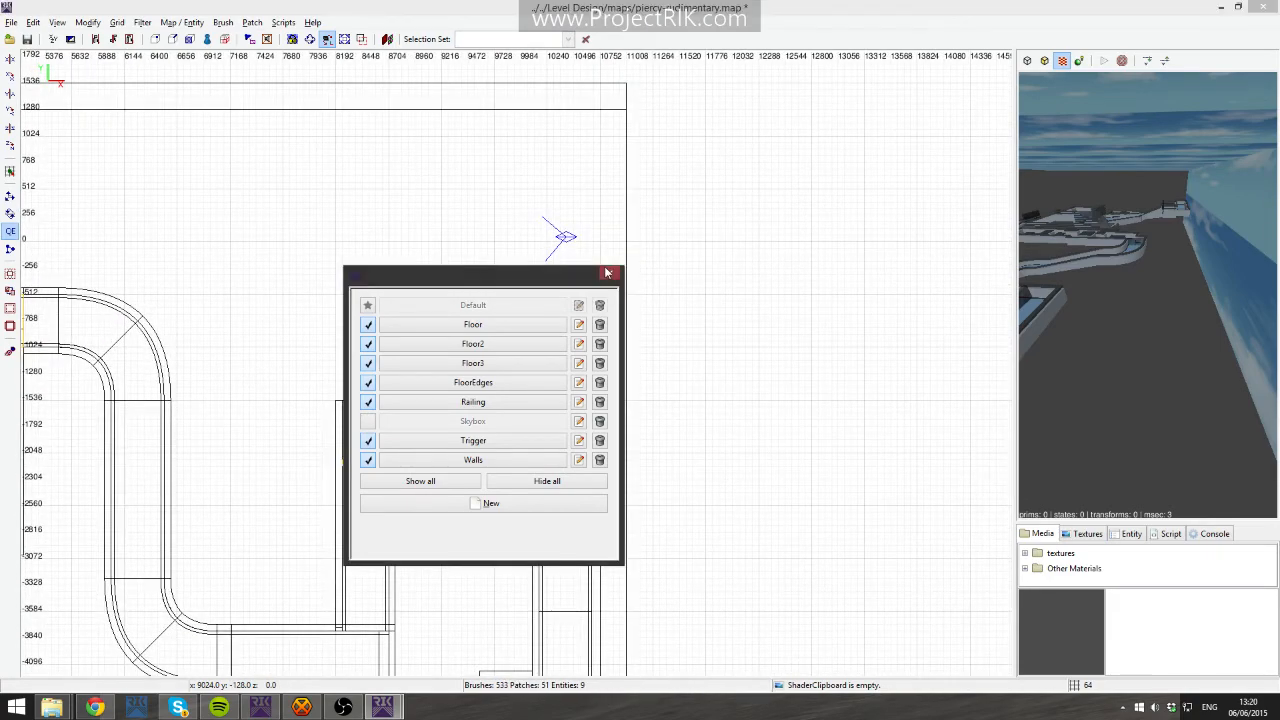
left_click(608, 273)
- Select the remaining skybox walls in the camera view and hide them
left_click(1170, 155, "shift")
left_click(1245, 213, "shift")
key("h")
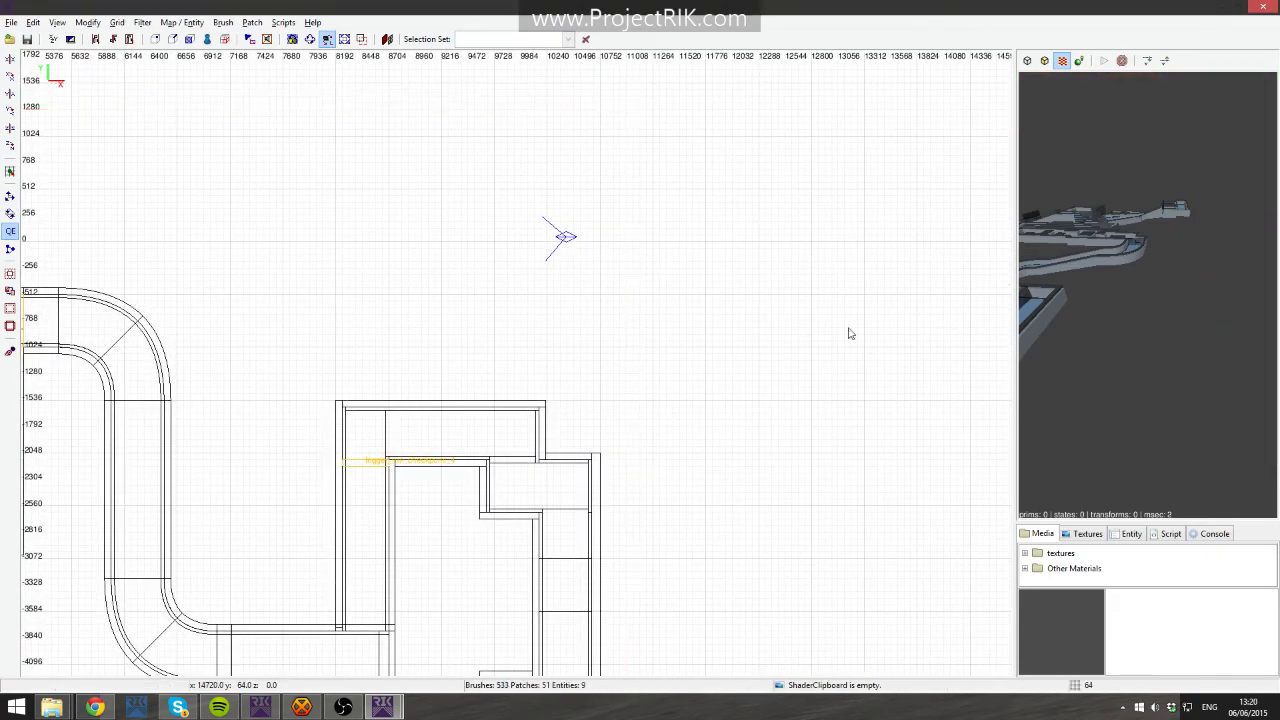
left_click(463, 432, "shift")
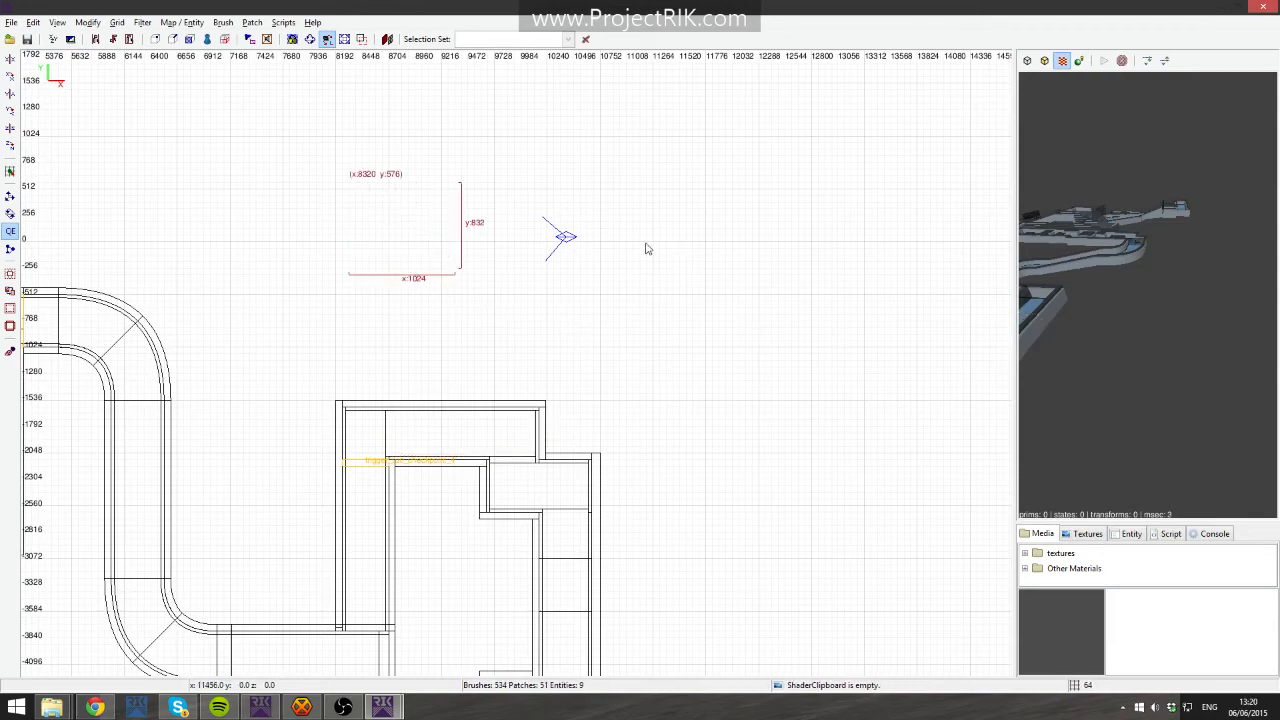
key("Delete")
right_click_drag(299, 262, 372, 282)
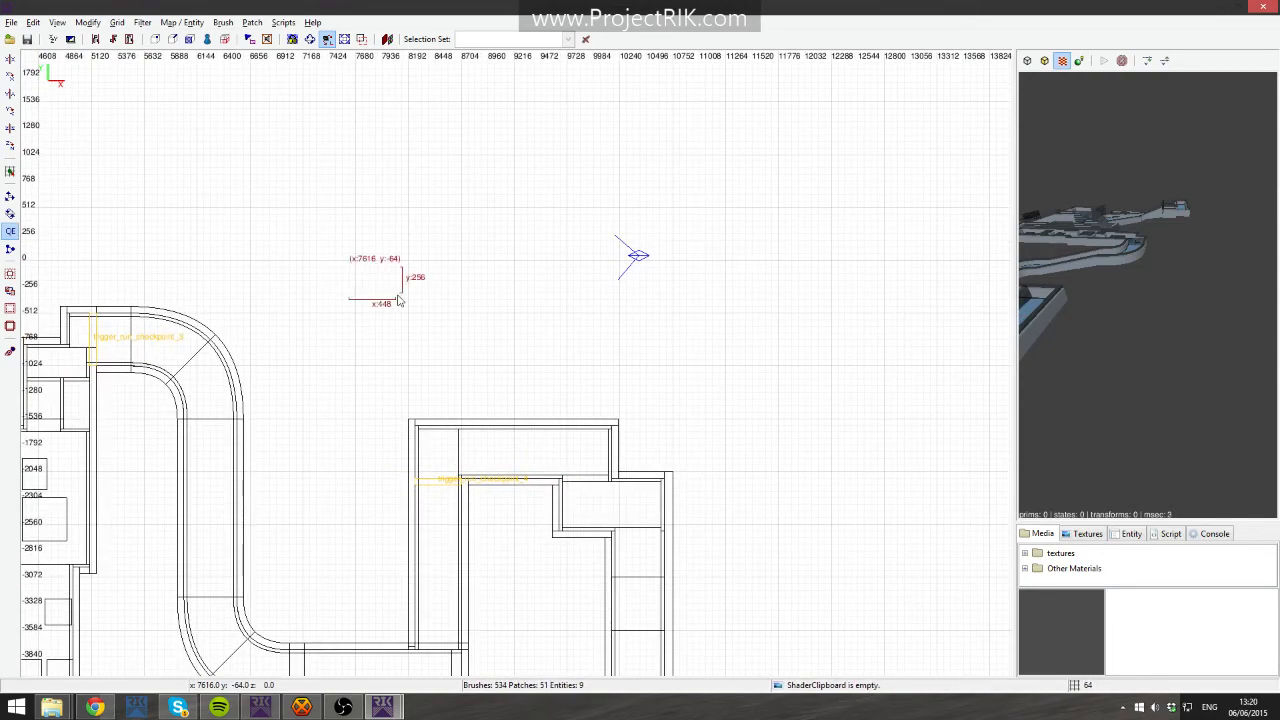
key("ctrl+Tab")
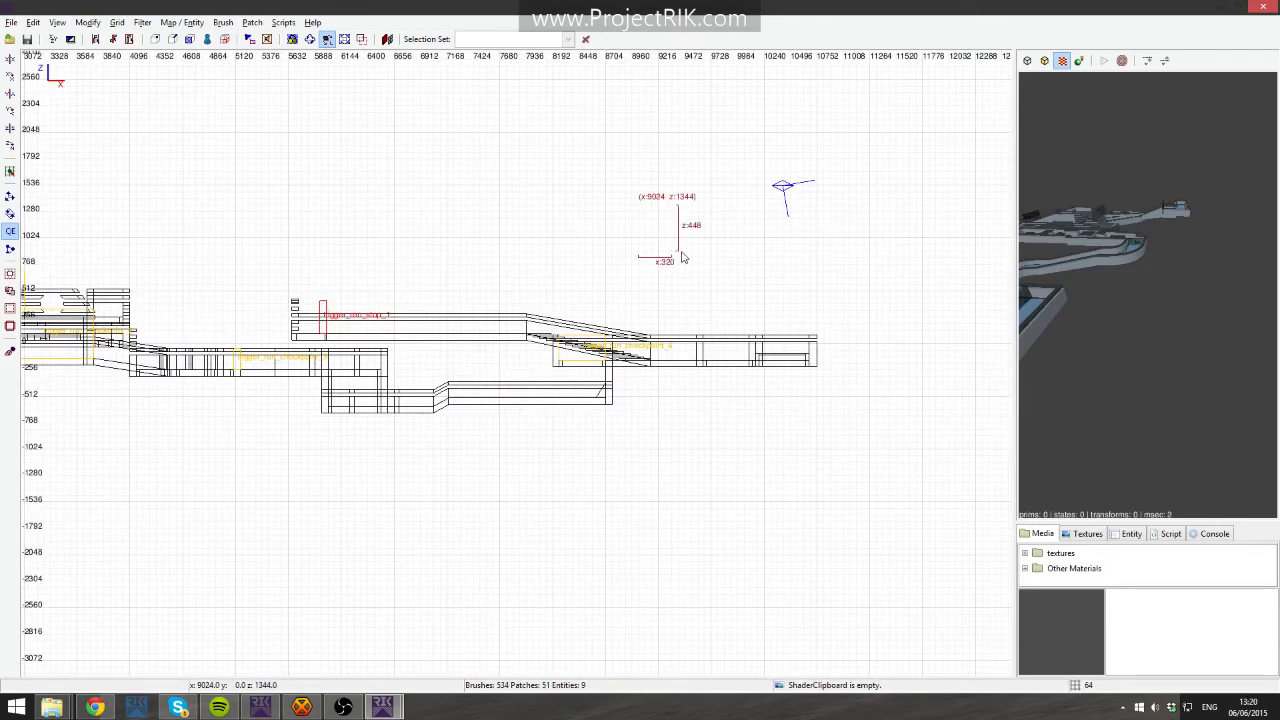
scroll(694, 268, "up", 5)
key("Delete")
left_click_drag(509, 297, 578, 381, "shift")
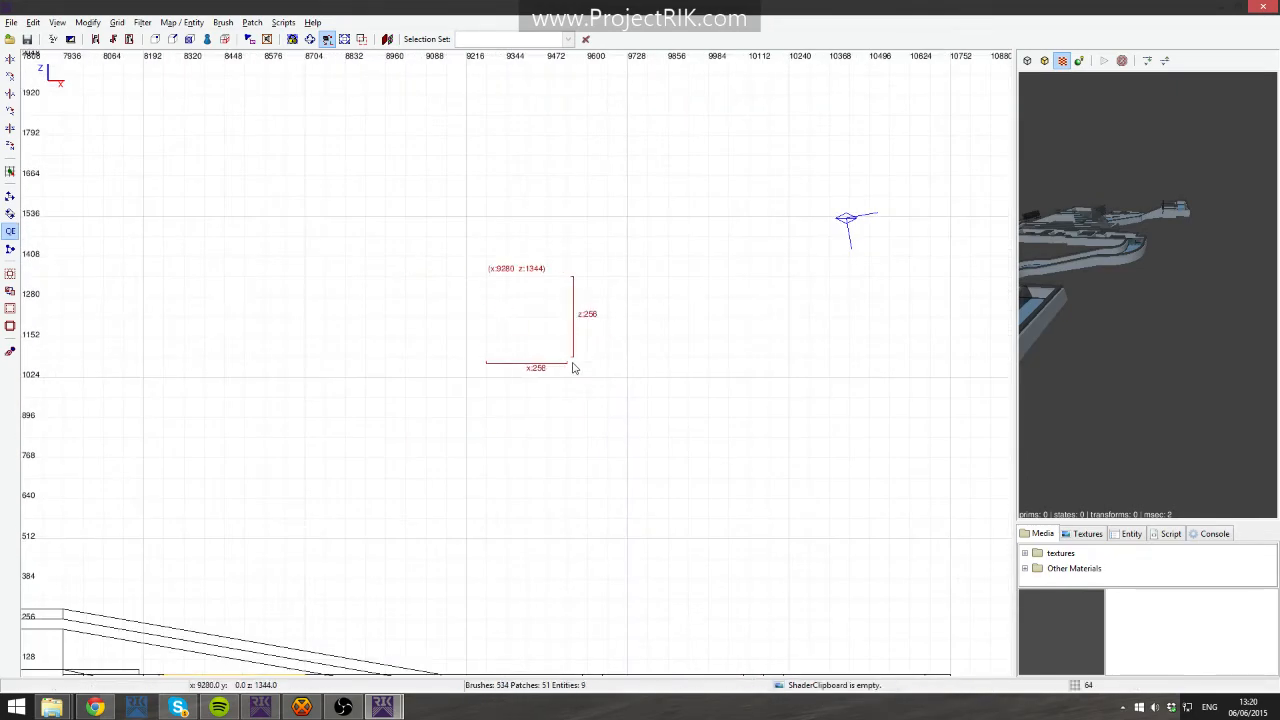
right_click(1110, 310)
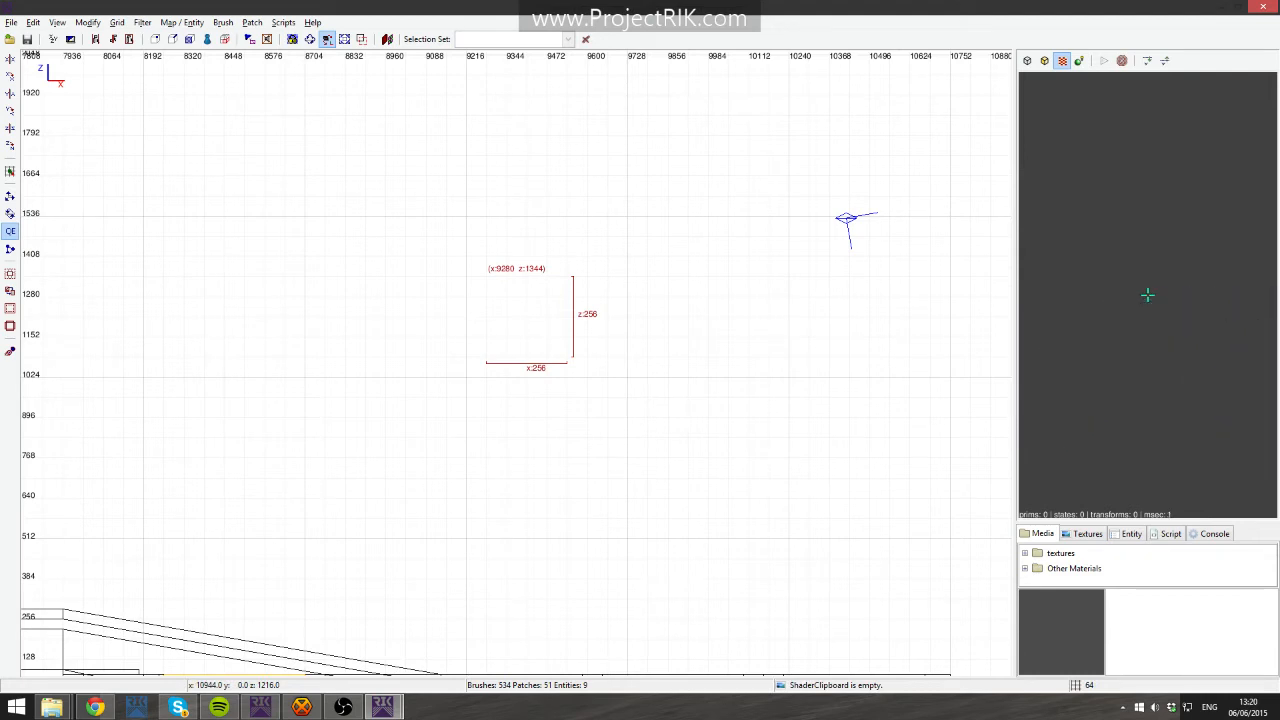
key("BackSpace")
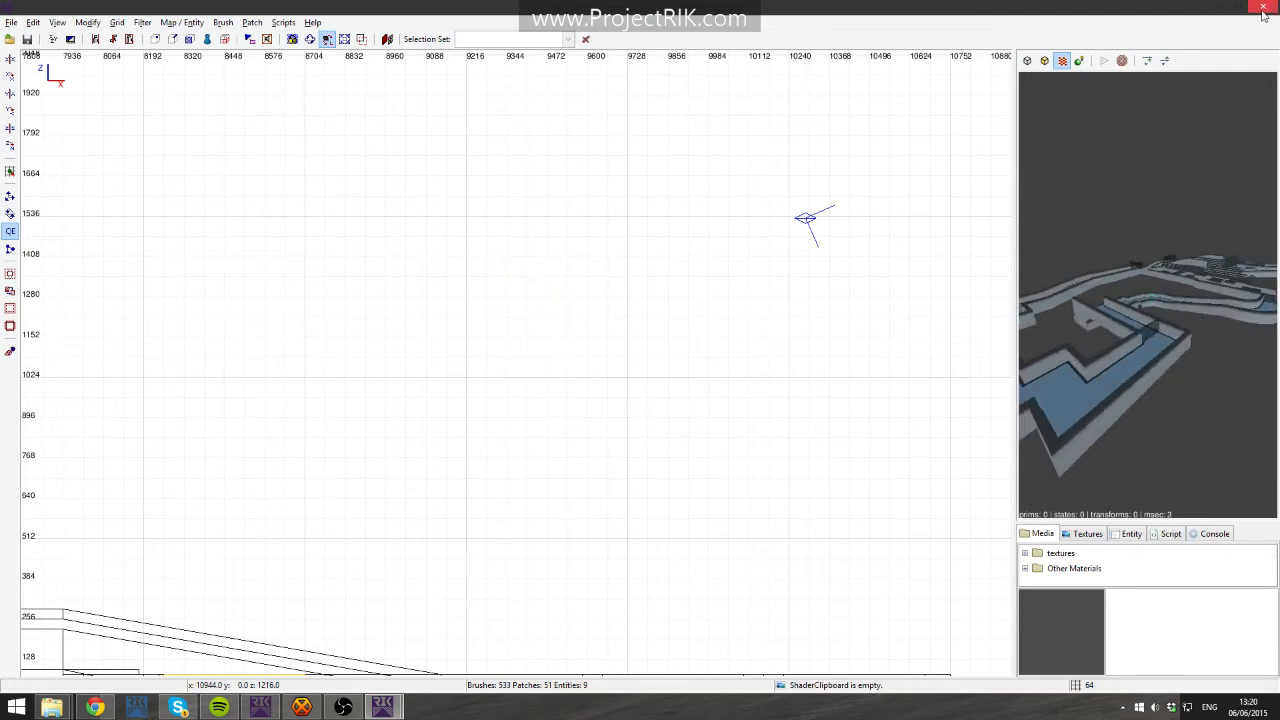
- Select a thin wall brush and locate it in the side and top views, then deselect it
right_click(1147, 294)
key("Up")
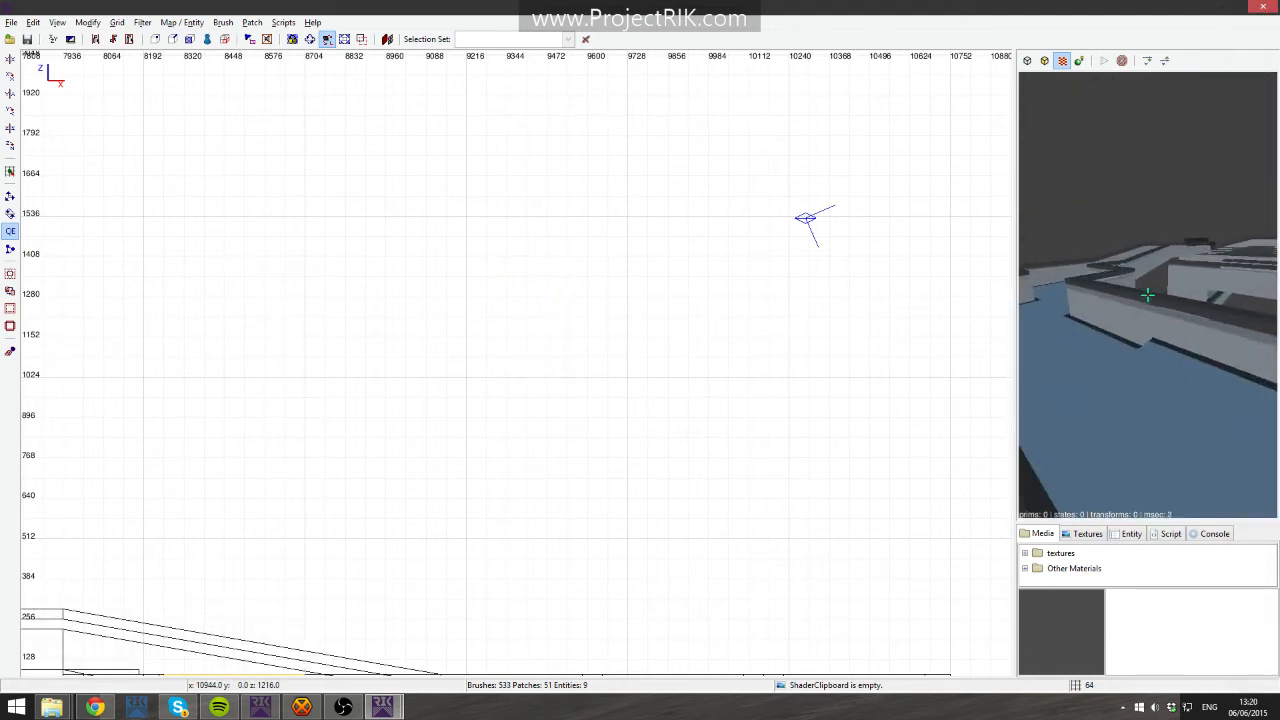
left_click(1148, 295, "shift")
right_click(1171, 223)
right_click_drag(780, 266, 924, 342)
scroll(780, 266, "down", 6)
key("ctrl+Tab")
right_click_drag(711, 386, 401, 360)
scroll(711, 390, "up", 5)
scroll(711, 389, "up", 2)
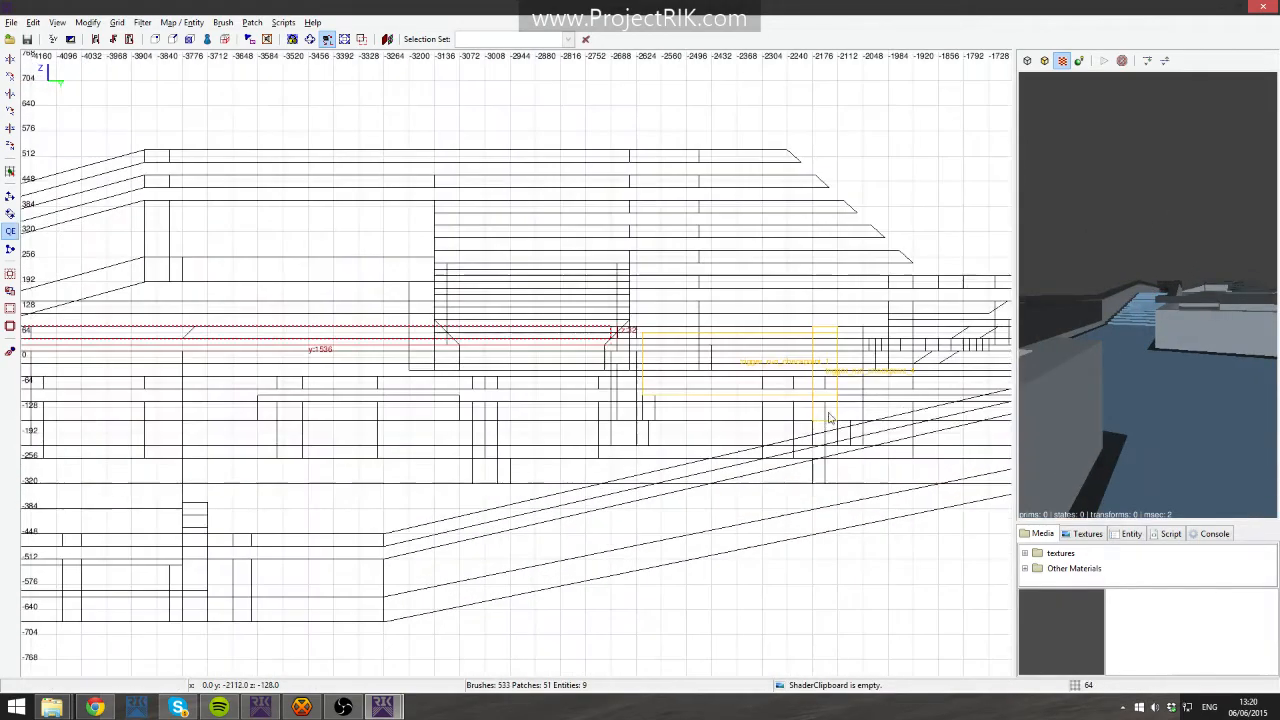
key("ctrl+Tab")
right_click_drag(688, 427, 516, 441)
scroll(616, 400, "down", 2)
scroll(615, 401, "down", 2)
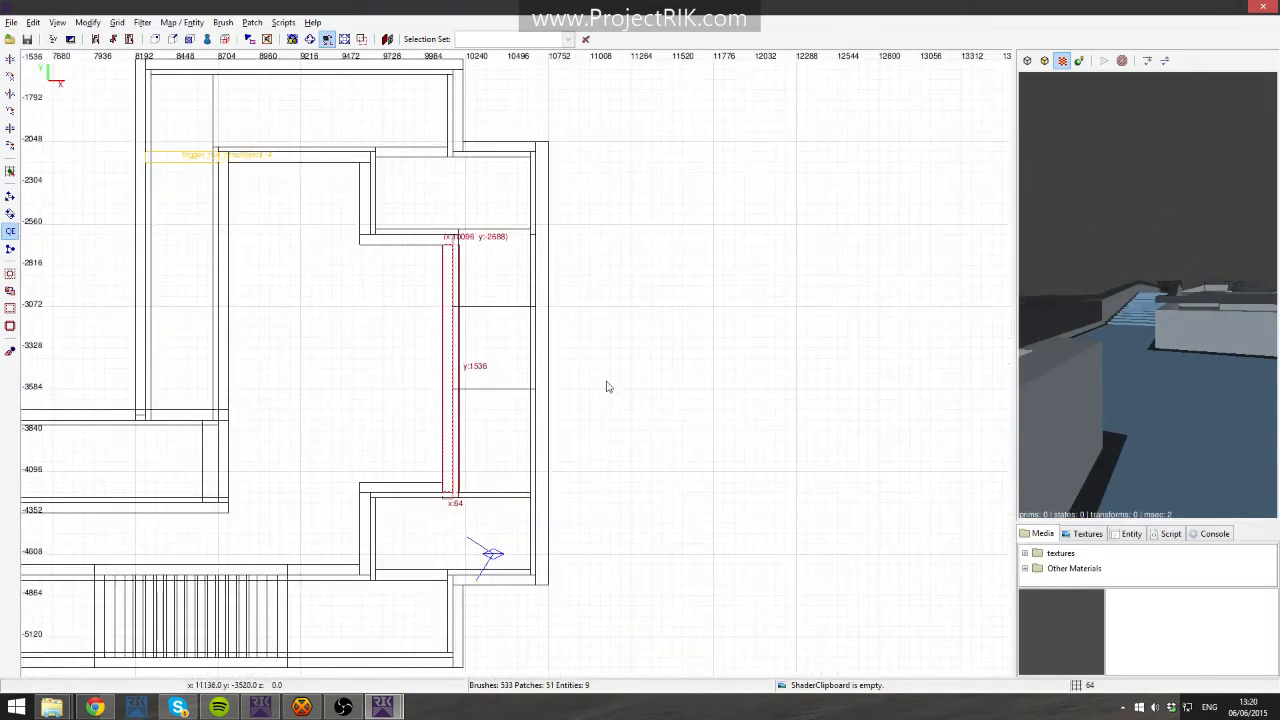
right_click(1148, 295)
key("Up")
key("Escape")
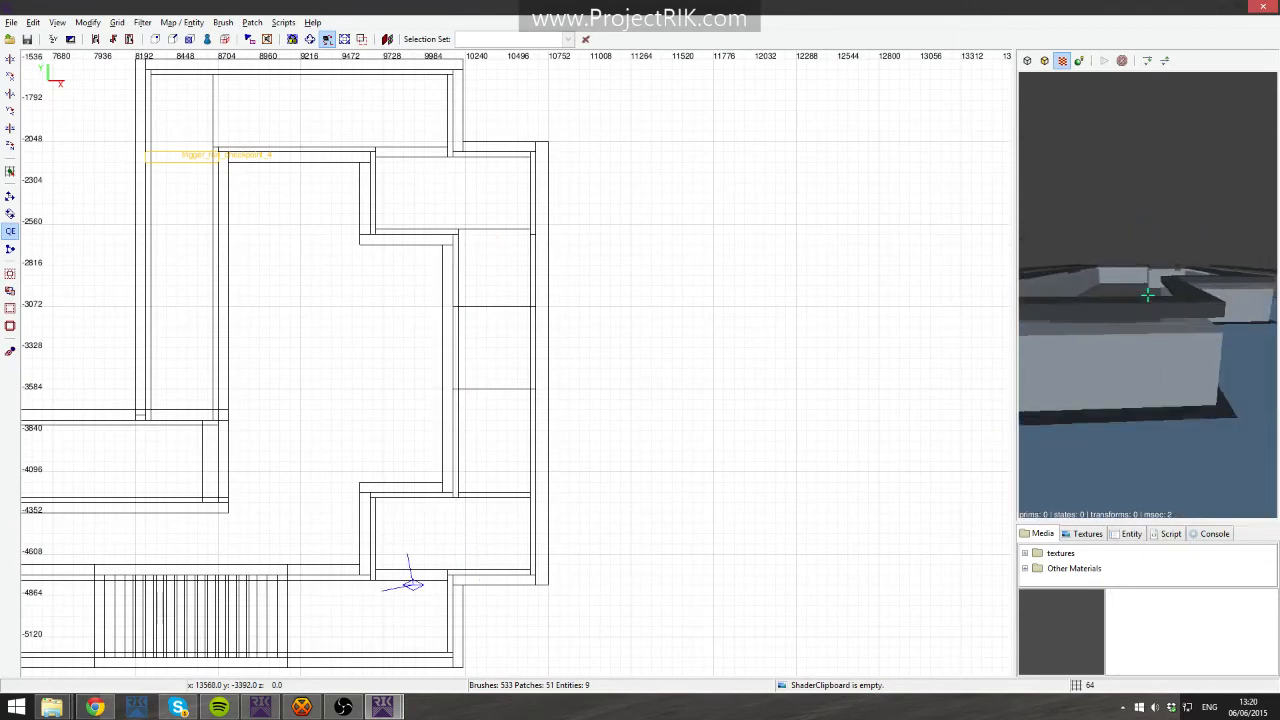
- Select and inspect floor pieces around the level in the camera view
left_click(1148, 295, "shift")
key("Left")
key("Escape")
key("Right")
left_click(1148, 295, "shift")
key("Escape")
left_click(1148, 295, "shift")
key("Escape")
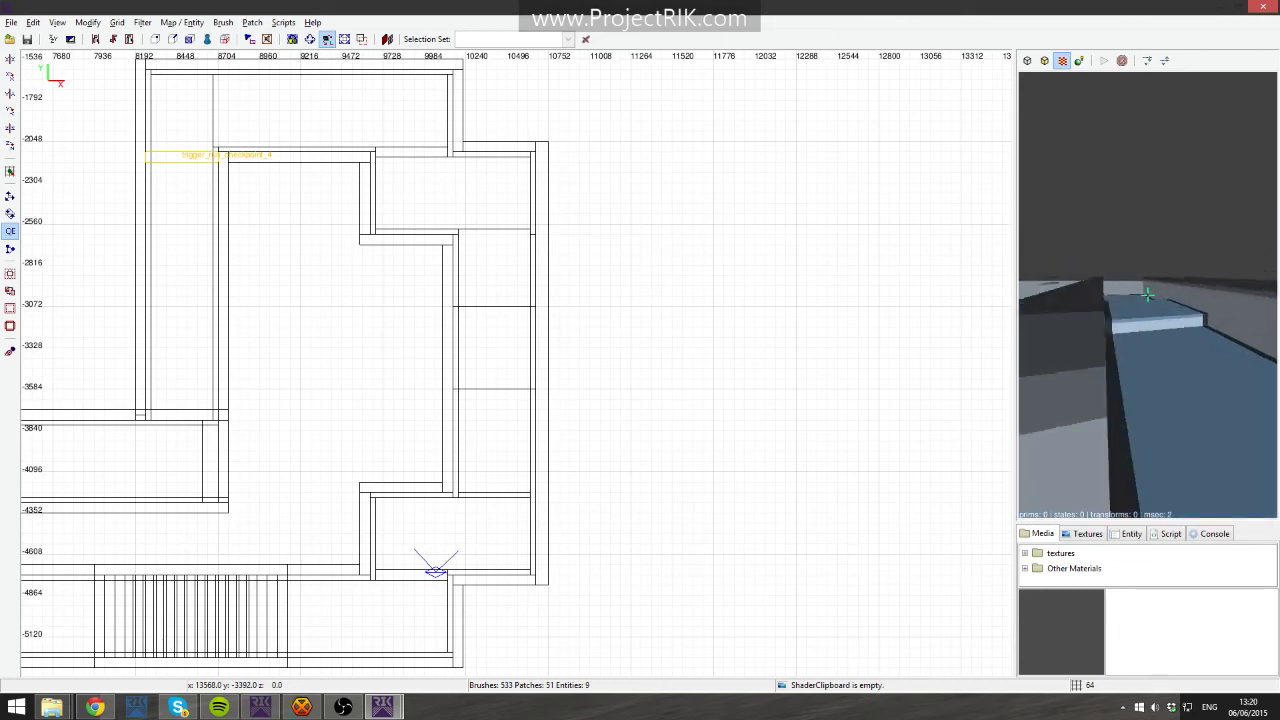
key("Up")
left_click(1148, 295, "shift")
key("Escape")
left_click(1148, 295, "shift")
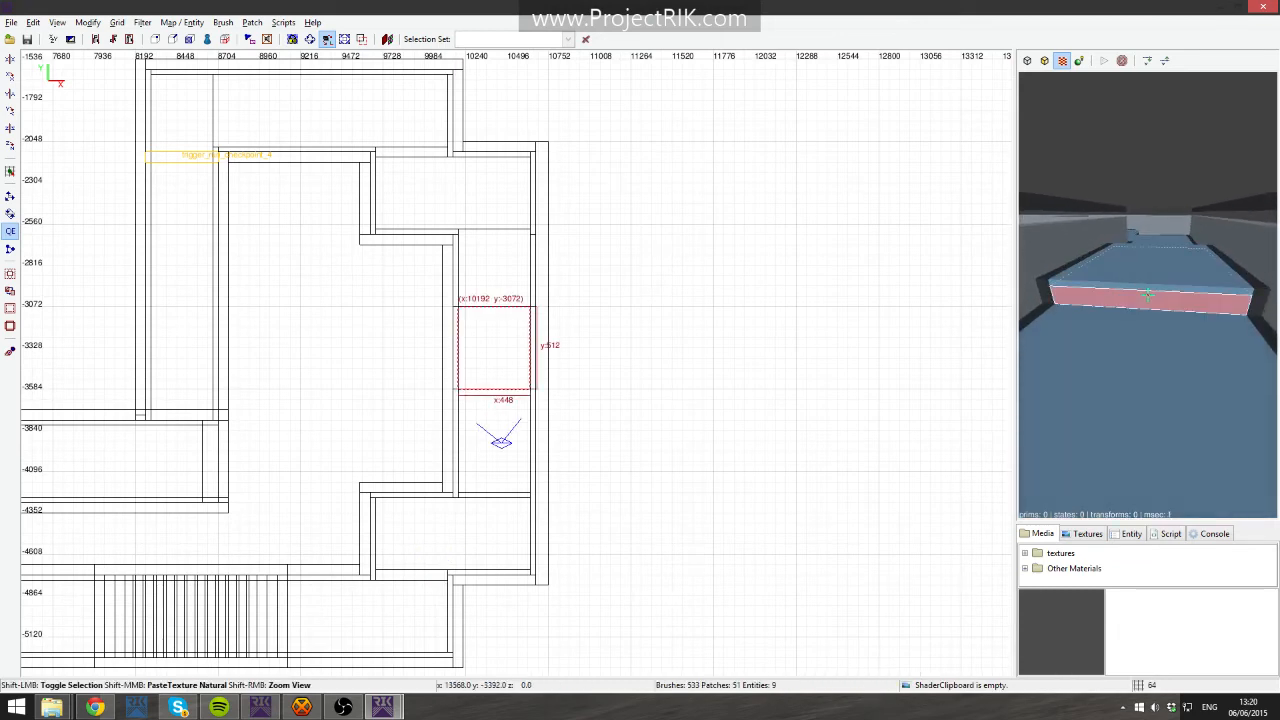
key("Escape")
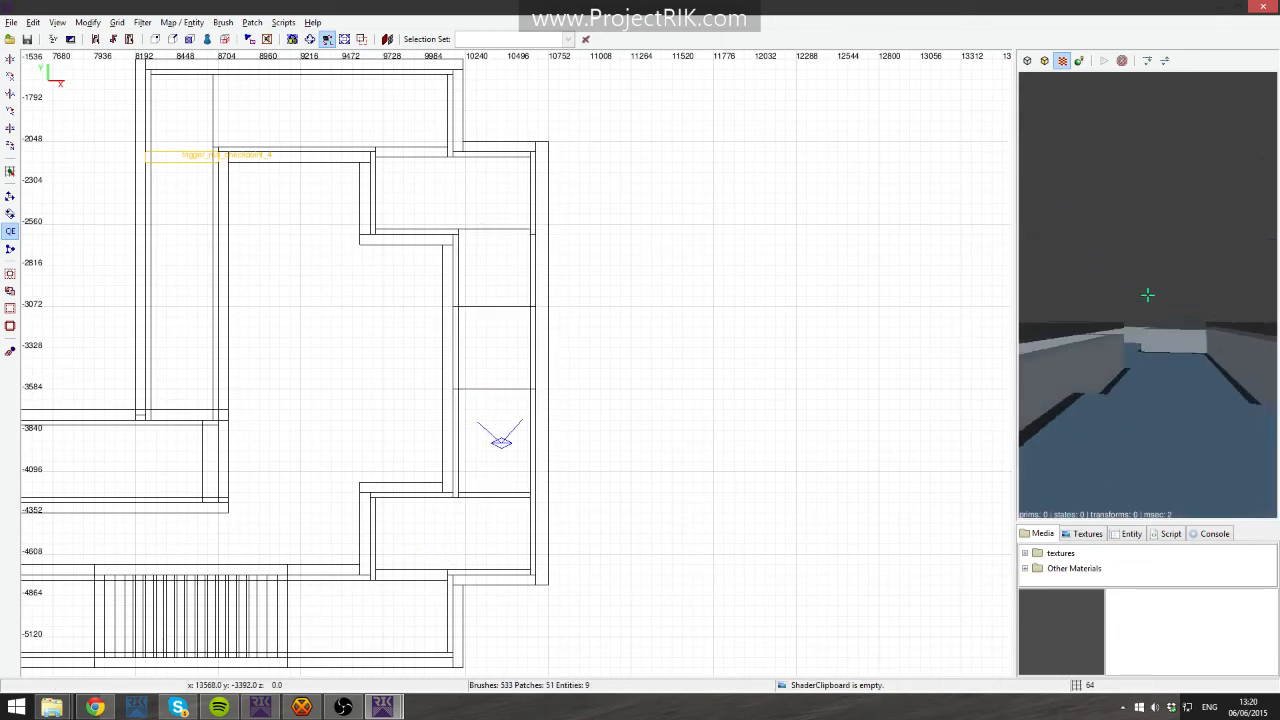
key("Up")
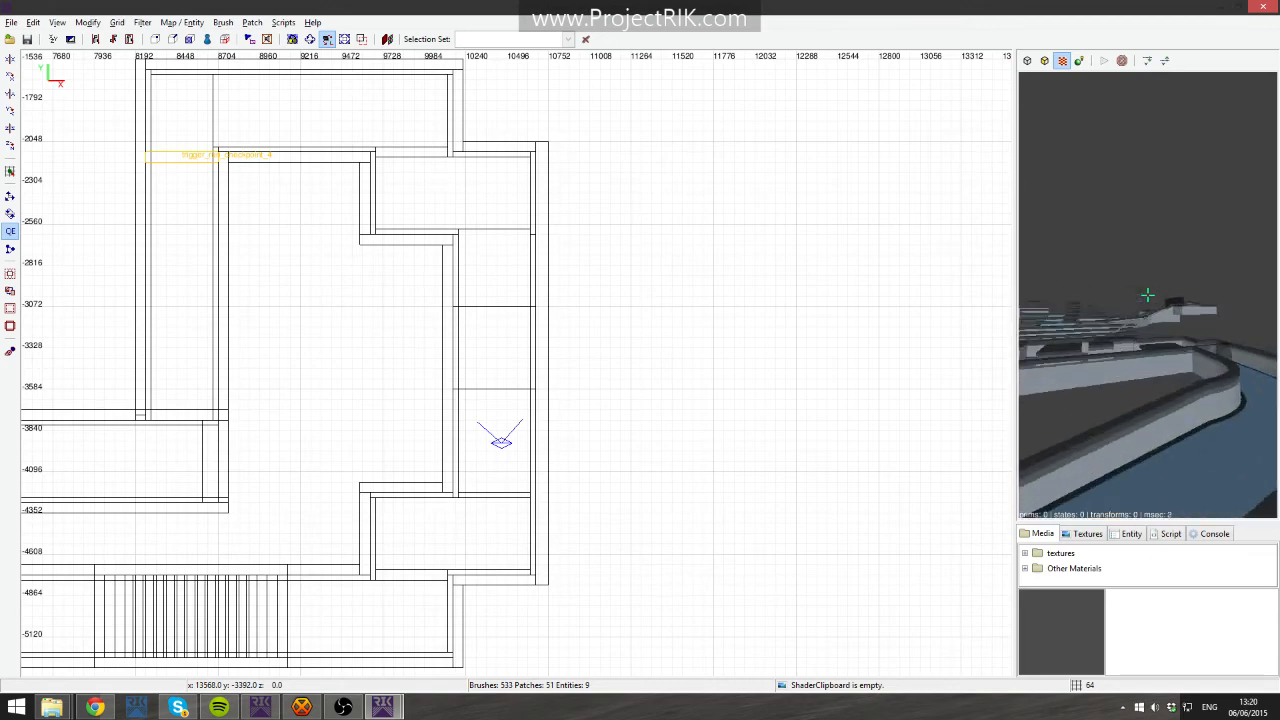
- Fly the camera through the open level to examine its floor pieces, ramps and patterned floor
key("Up")
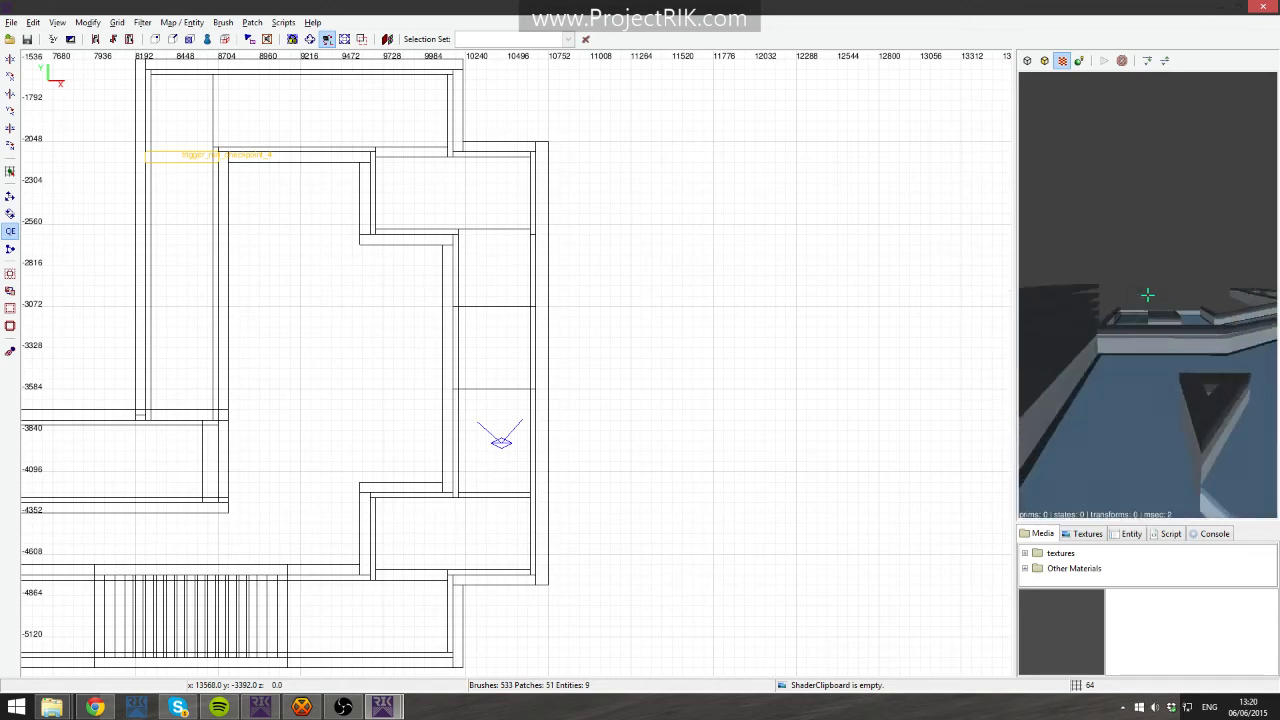
left_click(1148, 295, "shift")
key("Up")
key("Down")
left_click(1148, 295, "shift")
key("Escape")
right_click(1148, 295)
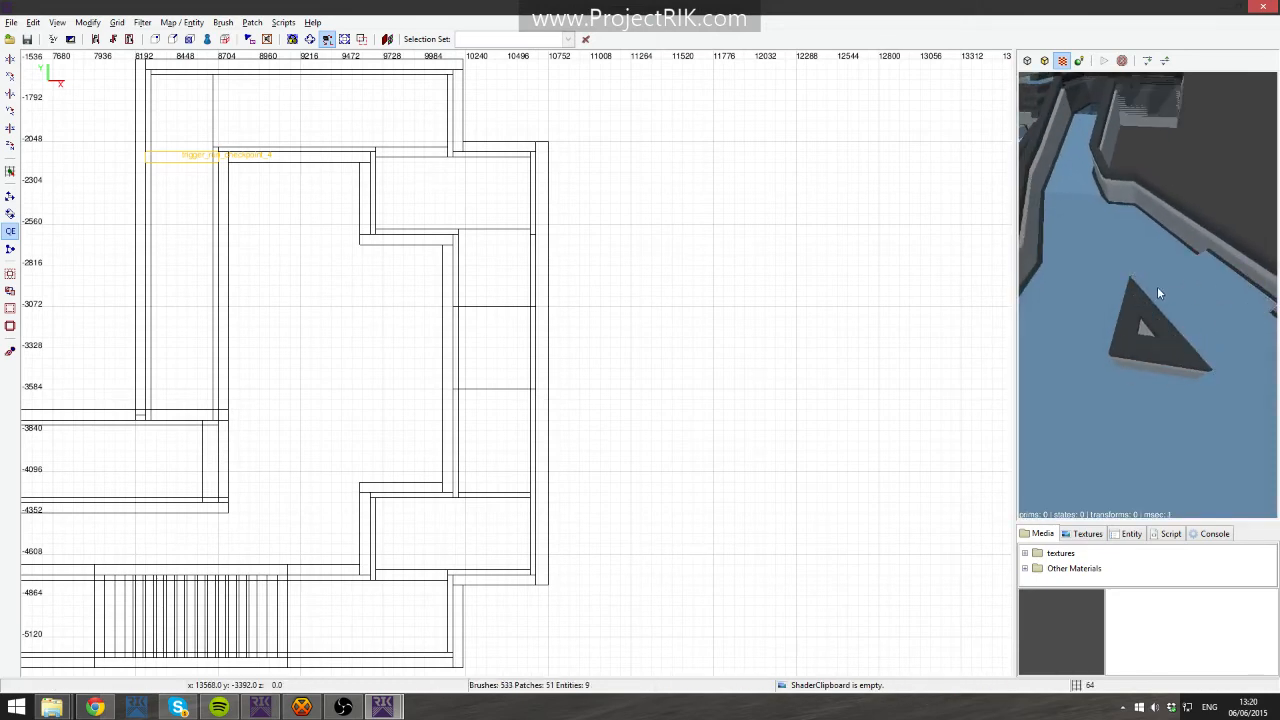
left_click(1114, 326, "shift")
key("Escape")
left_click(1125, 327, "shift")
left_click(1167, 352, "shift")
left_click(1167, 342, "shift")
key("Escape")
right_click(1183, 320)
key("Up")
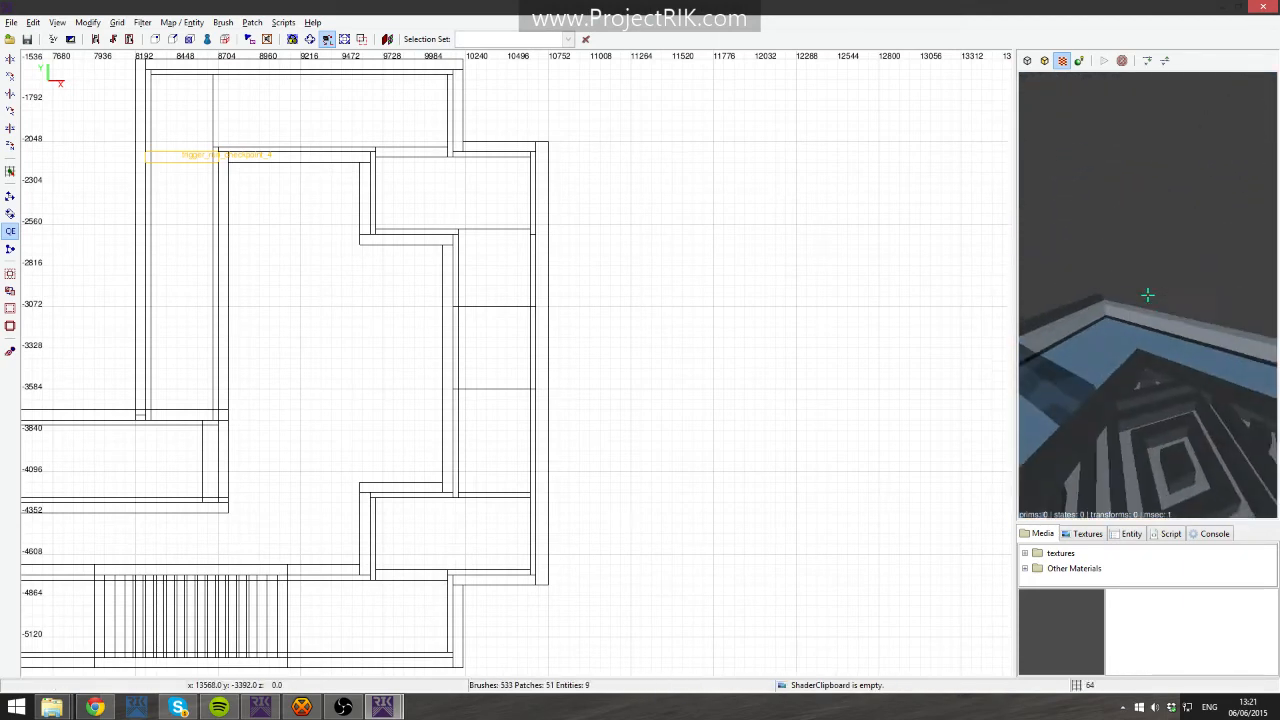
key("Up")
right_click(1188, 318)
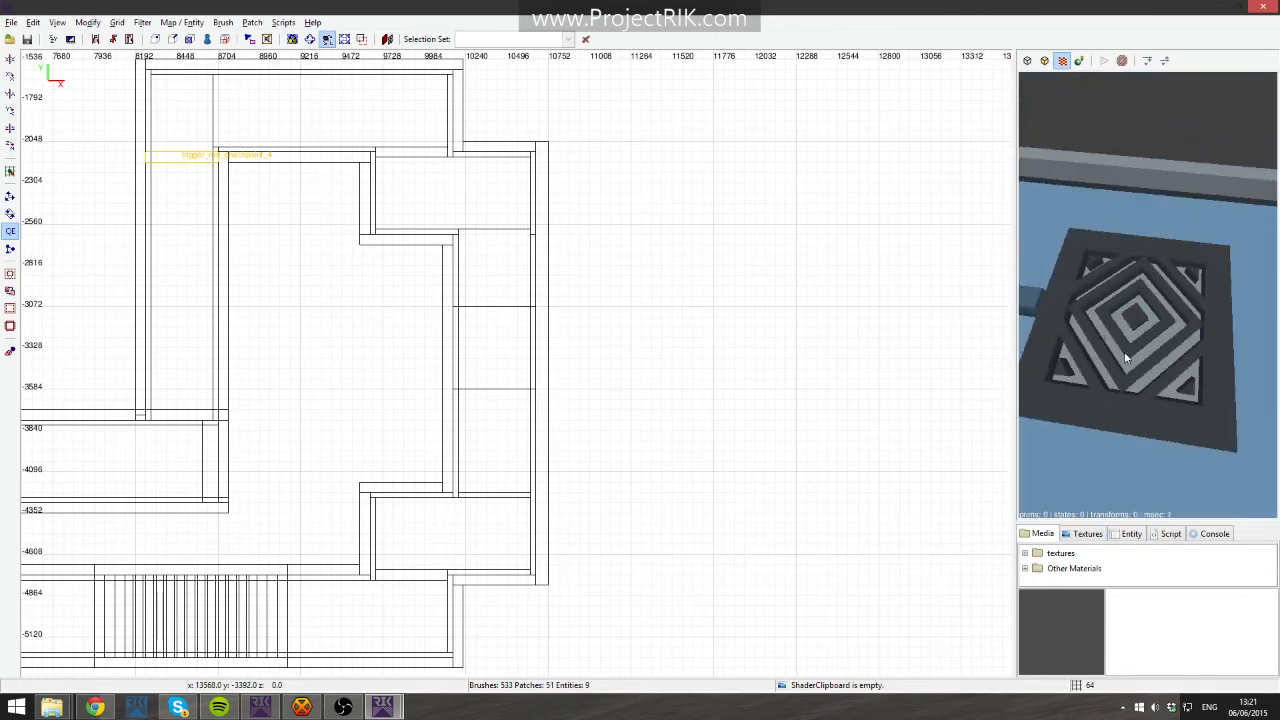
right_click(1150, 312)
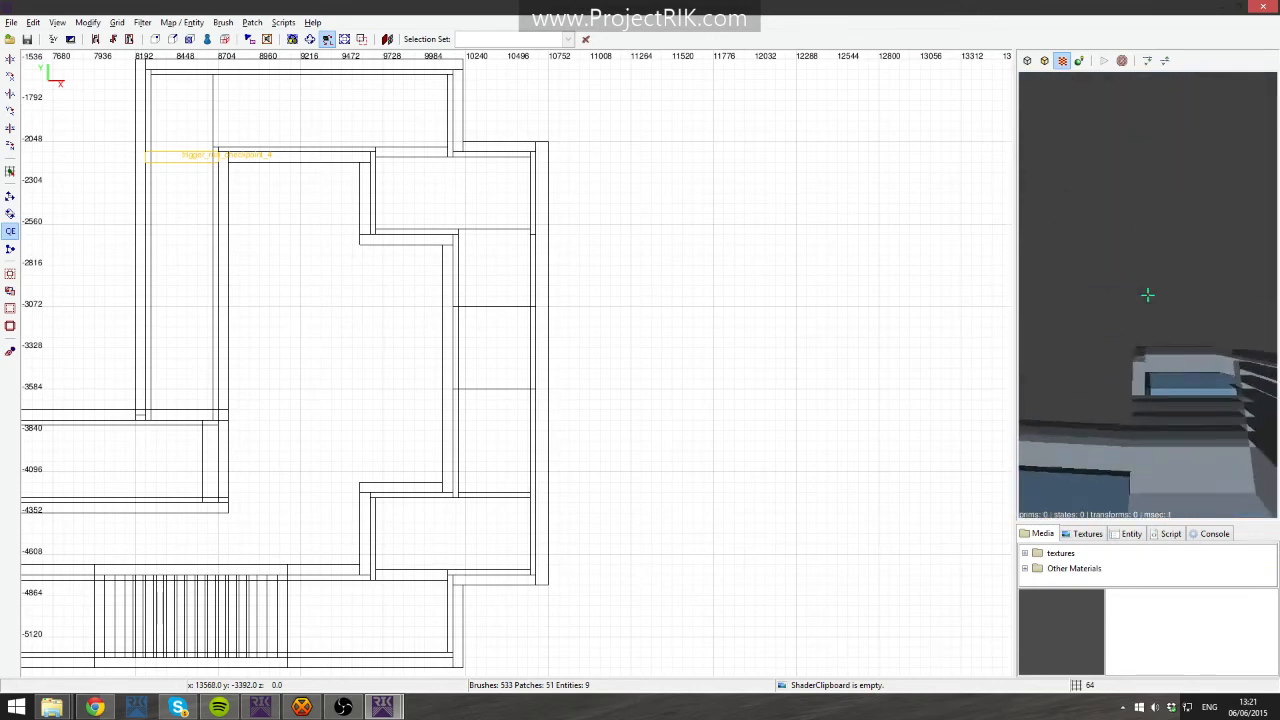
key("Up")
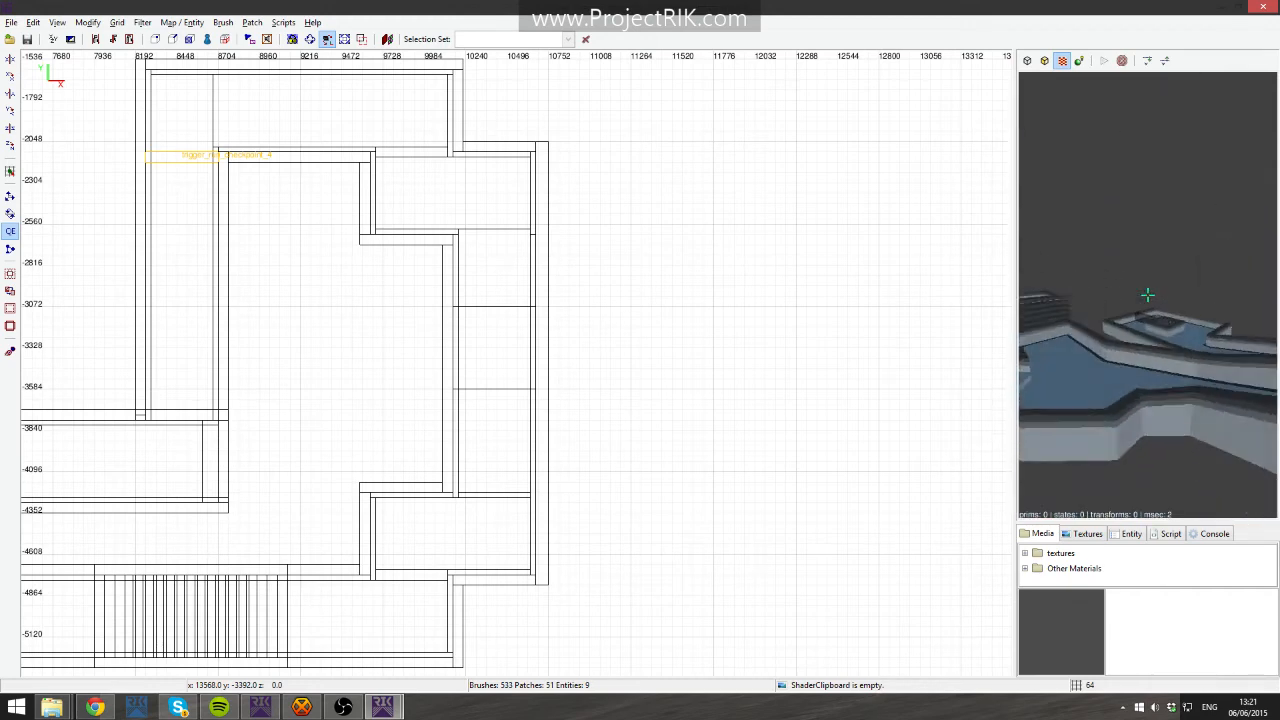
key("Down")
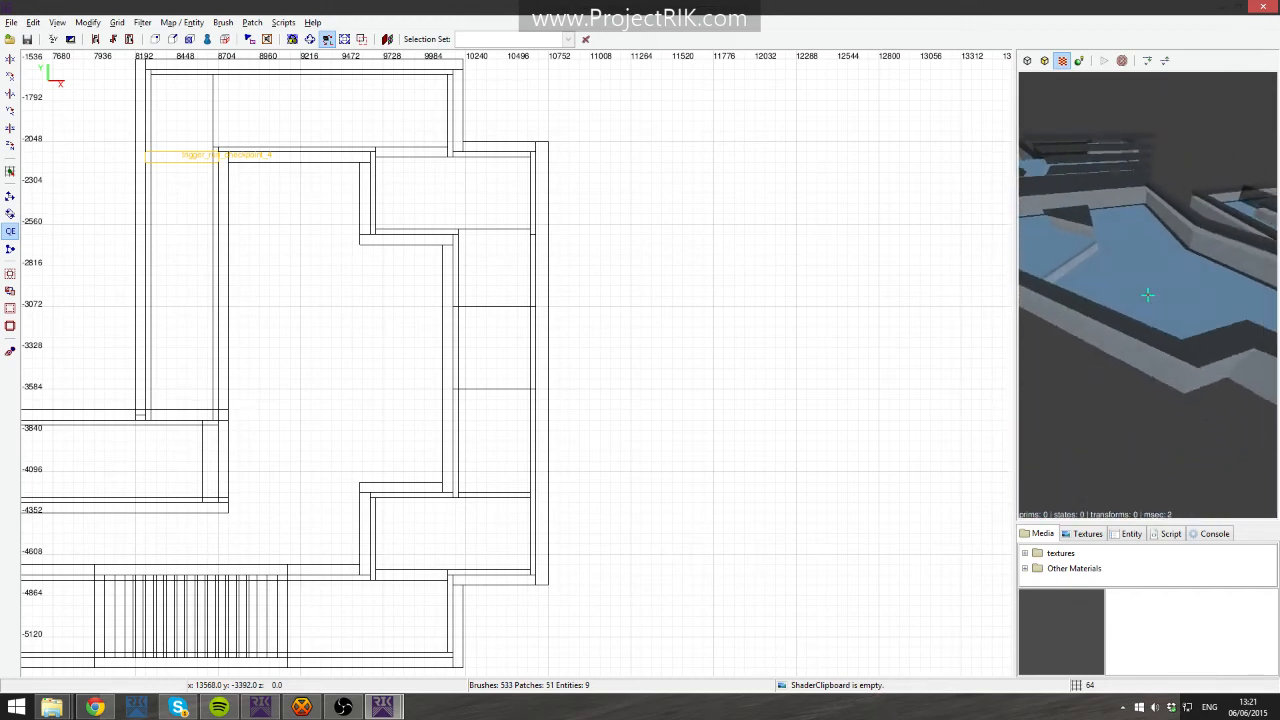
right_click(1155, 308)
key("Up")
right_click(1152, 302)
- Zoom out the top view over the whole course, then close the map without saving changes
right_click_drag(673, 279, 773, 310)
scroll(673, 279, "down", 4)
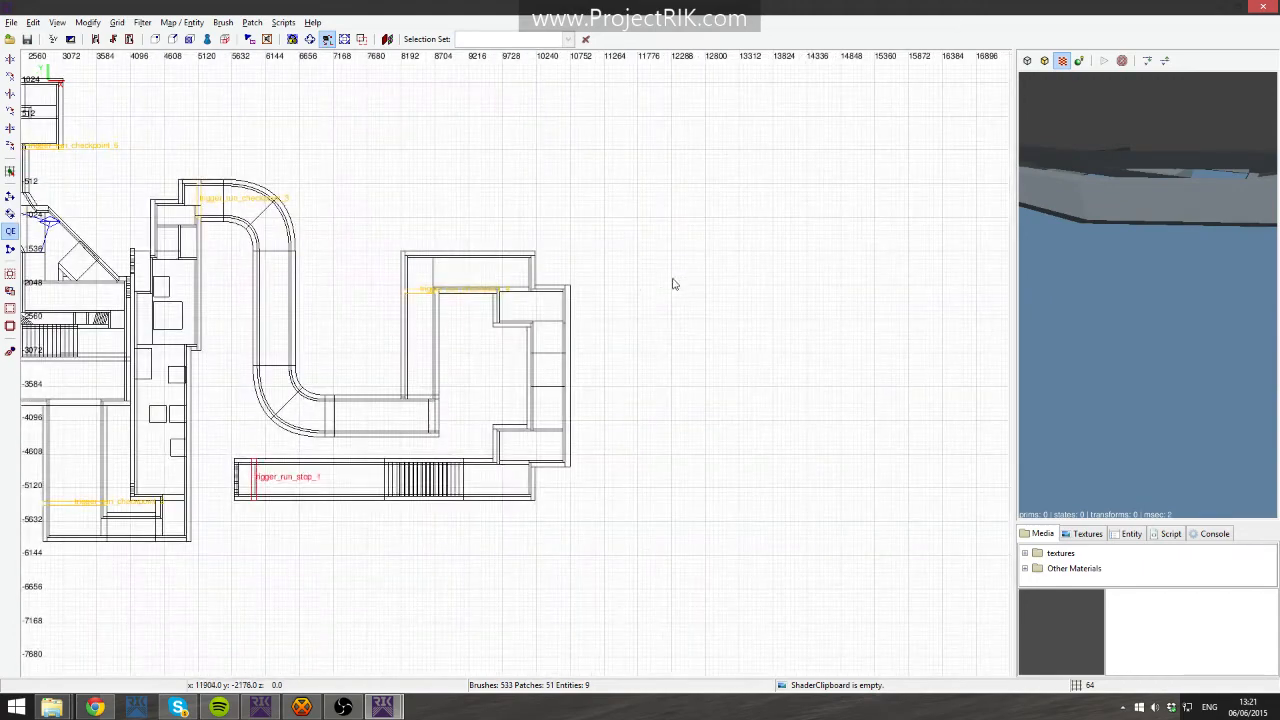
left_click(1263, 7)
left_click(618, 410)
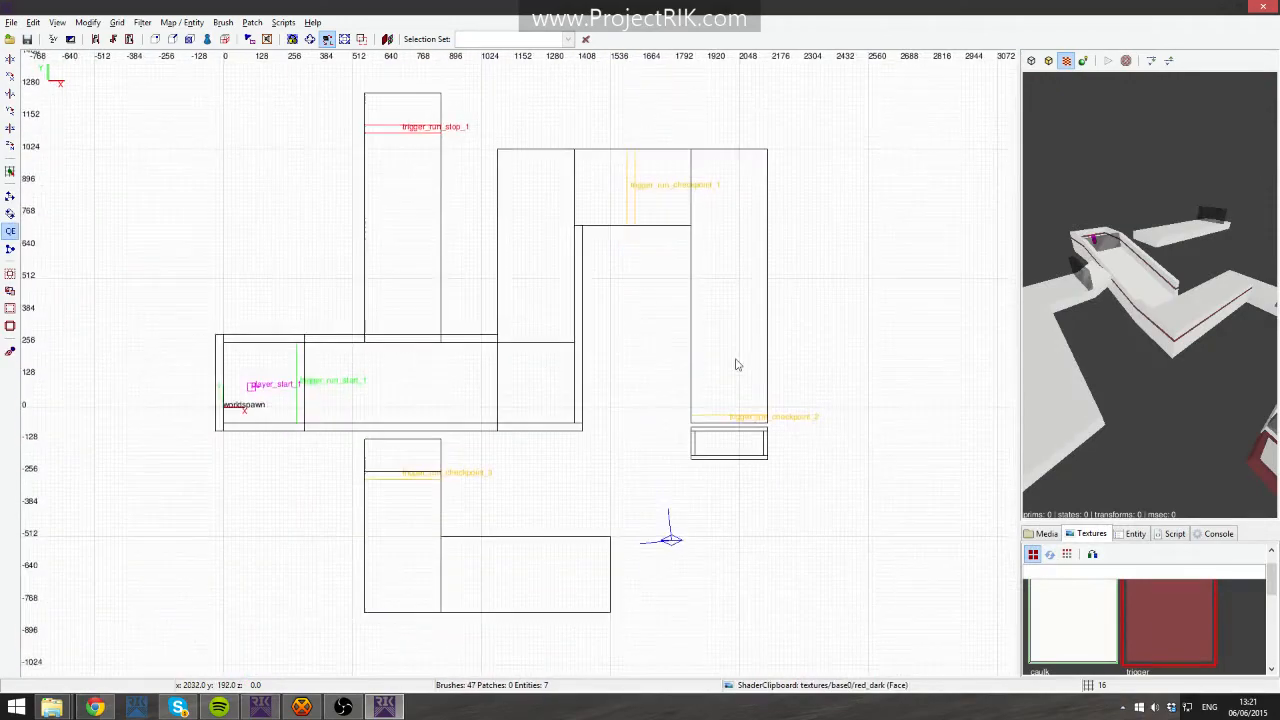
- Draw a thin brush below checkpoint 2, stretch its edges diagonally down to the lower platform, then delete it
right_click_drag(683, 399, 663, 239)
scroll(735, 418, "up", 3)
right_click_drag(718, 416, 436, 412)
left_click_drag(687, 263, 540, 287)
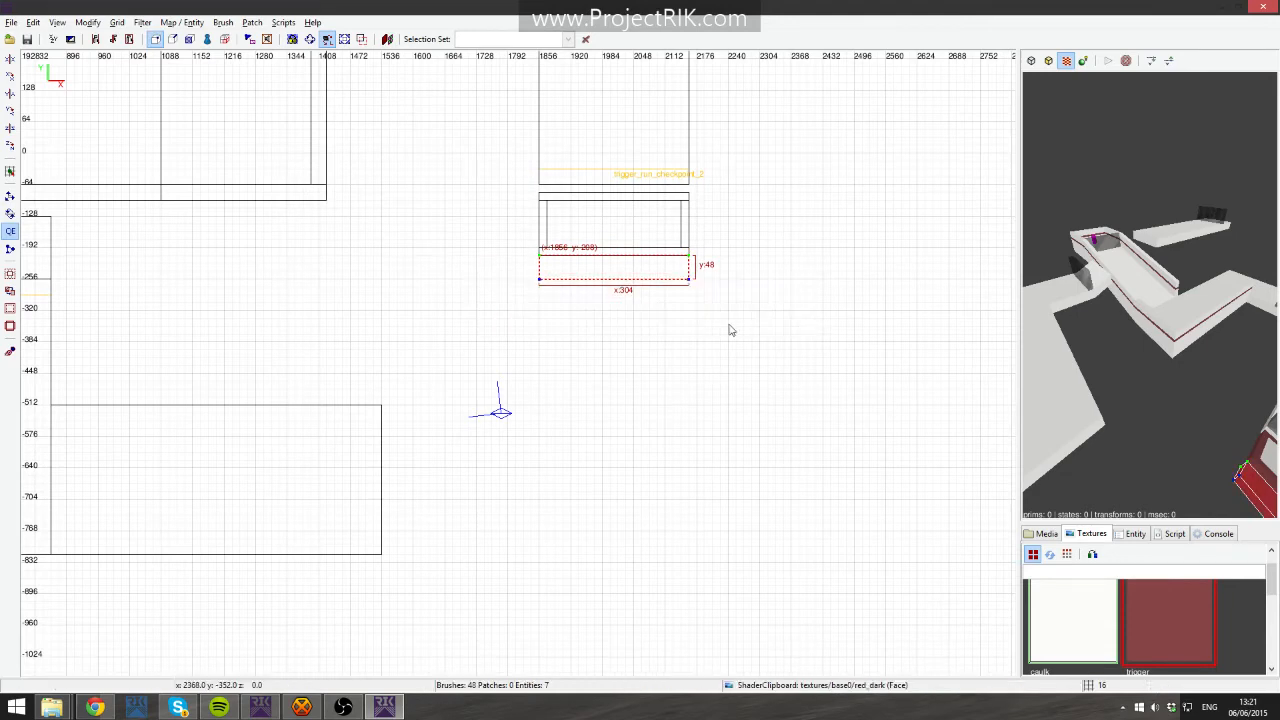
mouse_move(687, 280)
left_mouse_down()
mouse_move(587, 358)
mouse_move(520, 451)
mouse_move(531, 471)
left_mouse_up()
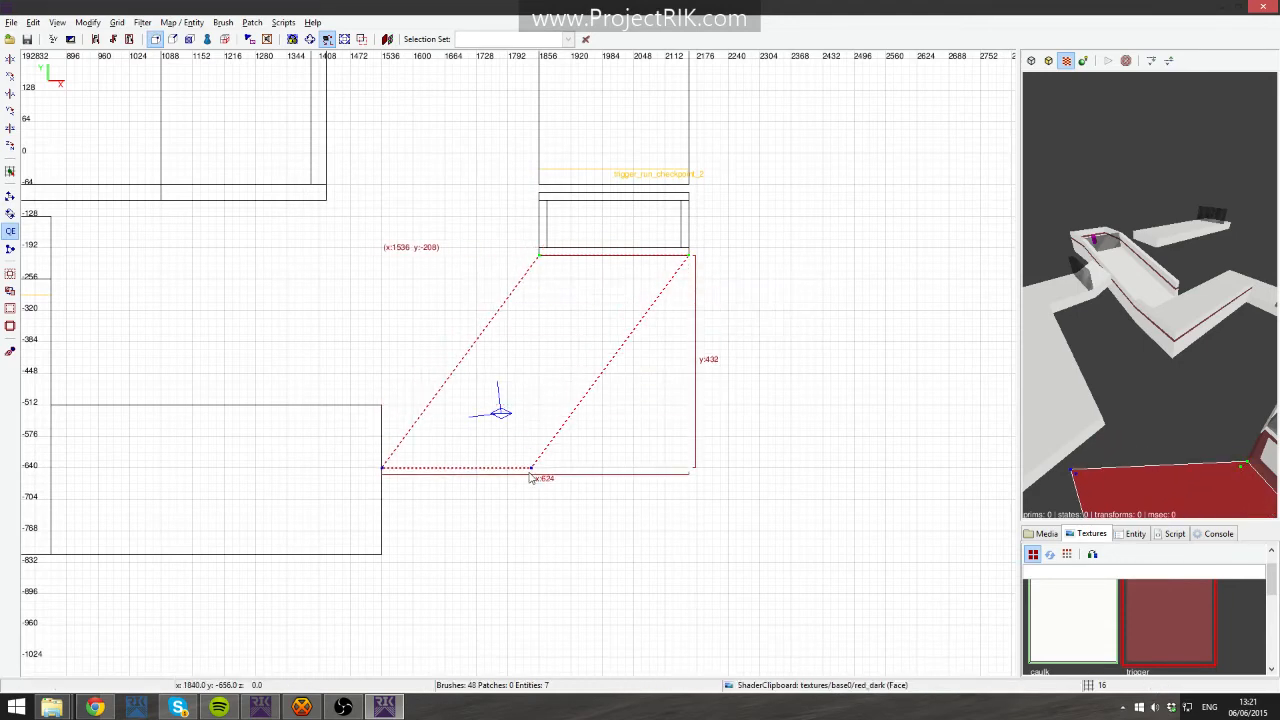
right_click(1042, 360)
key("Up")
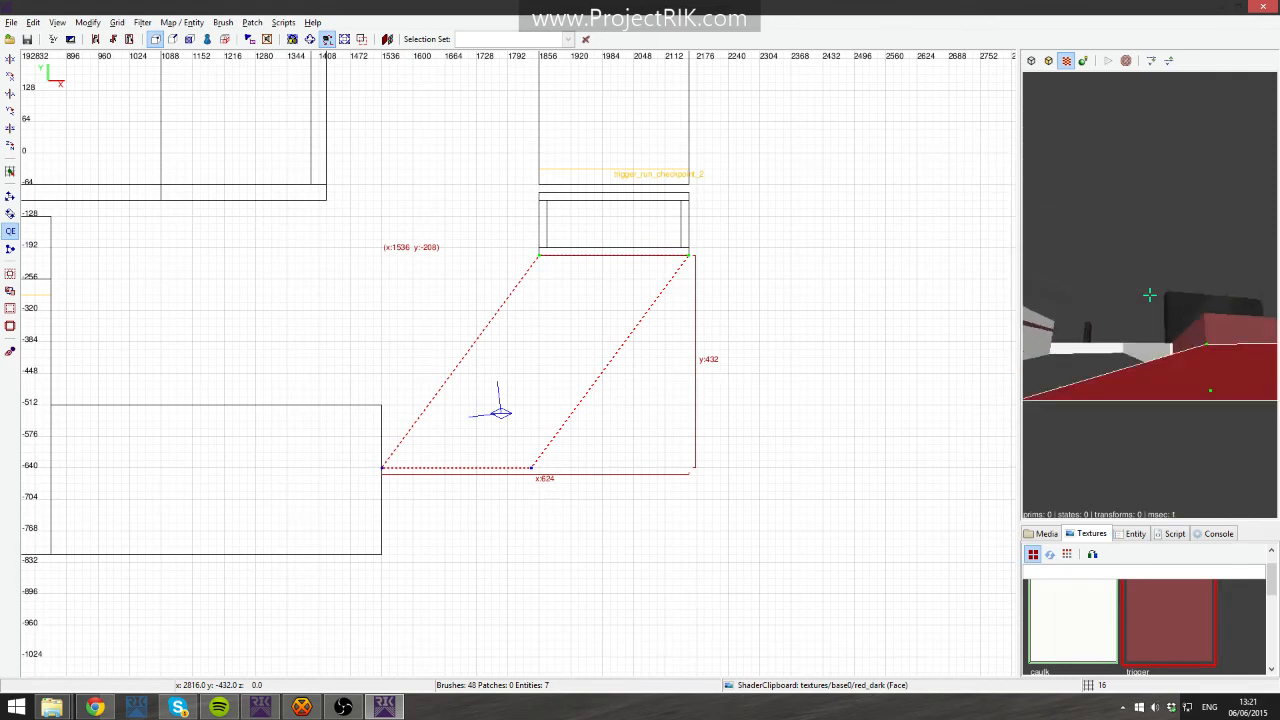
key("Down")
key("Left")
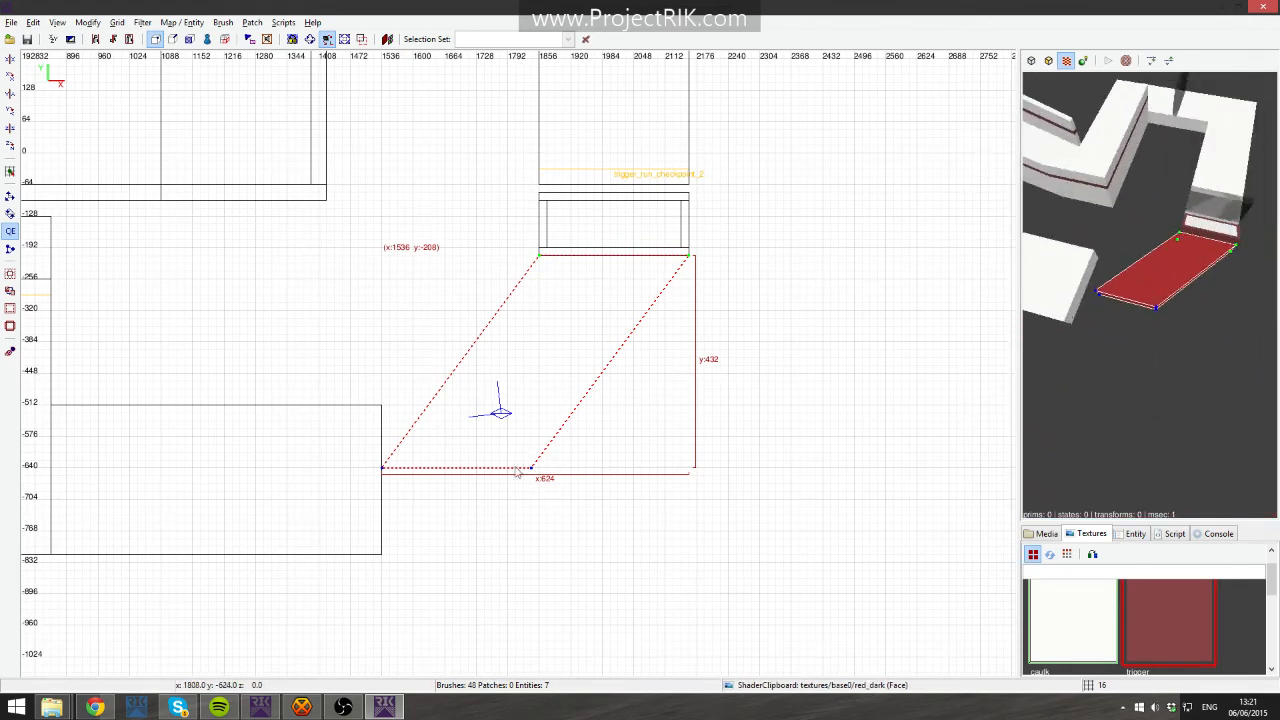
mouse_move(531, 475)
left_mouse_down()
mouse_move(521, 438)
mouse_move(535, 410)
mouse_move(382, 558)
left_mouse_up()
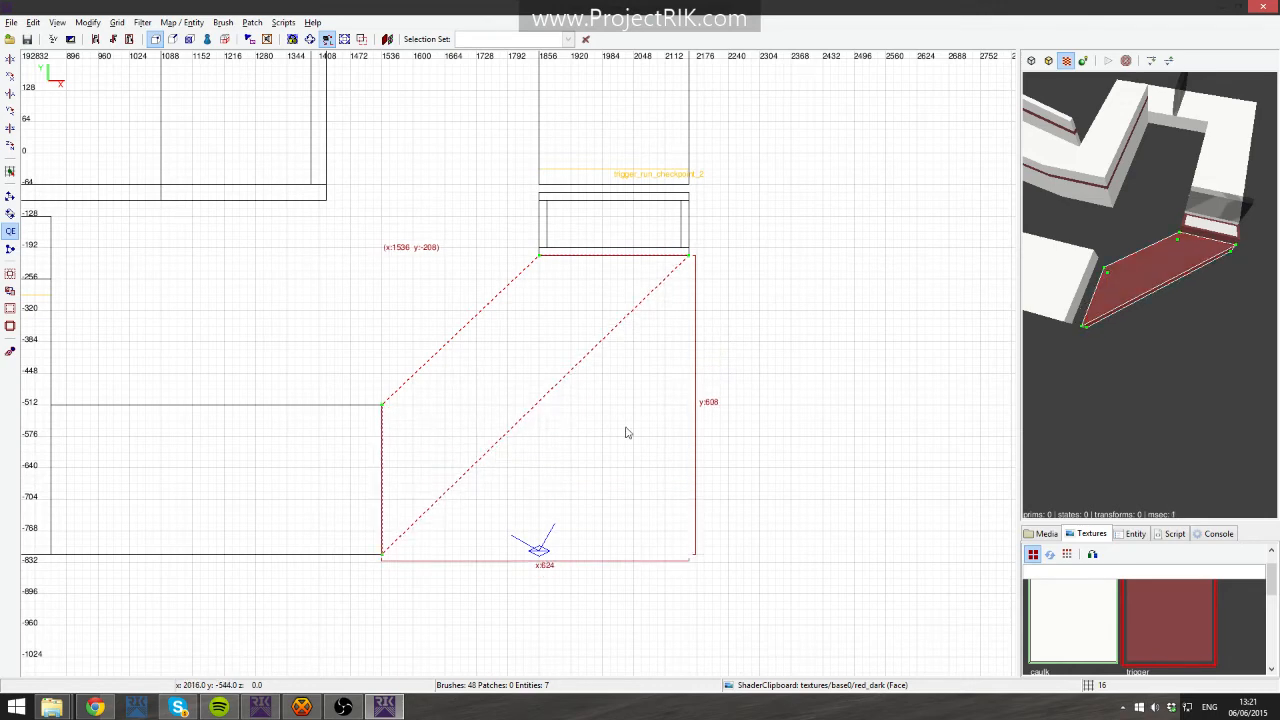
mouse_move(513, 347)
left_mouse_down()
mouse_move(700, 406)
mouse_move(515, 349)
left_mouse_up()
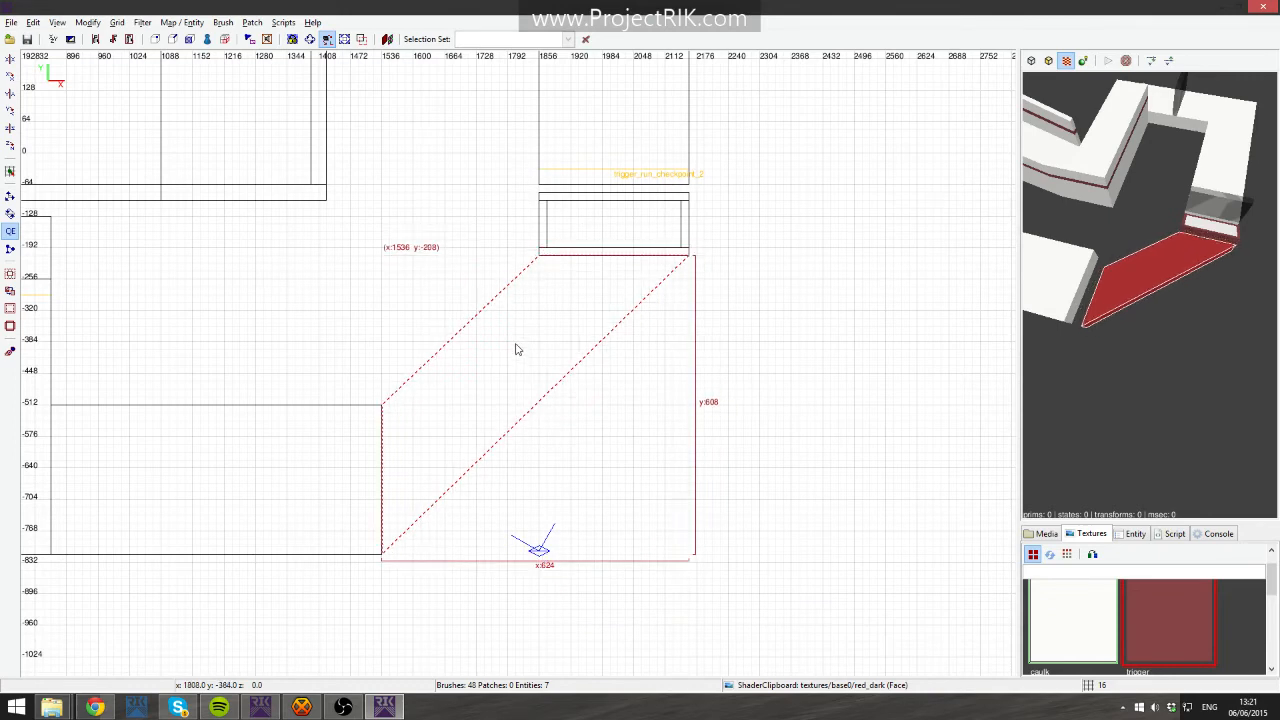
right_click(1149, 295)
key("Up")
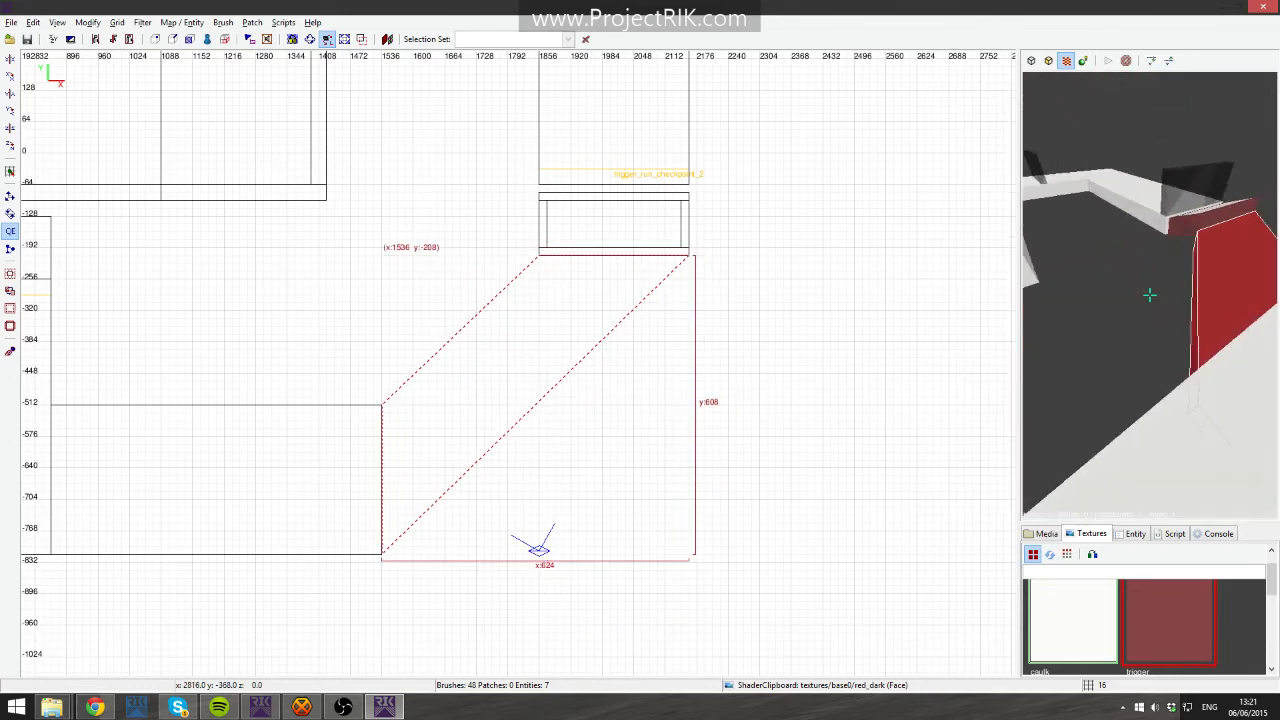
key("BackSpace")
- Draw a brush about 432 by 144 below checkpoint 1 and move its vertices to form a diagonal strip
mouse_move(565, 339)
right_mouse_down()
mouse_move(554, 321)
mouse_move(570, 381)
mouse_move(556, 361)
right_mouse_up()
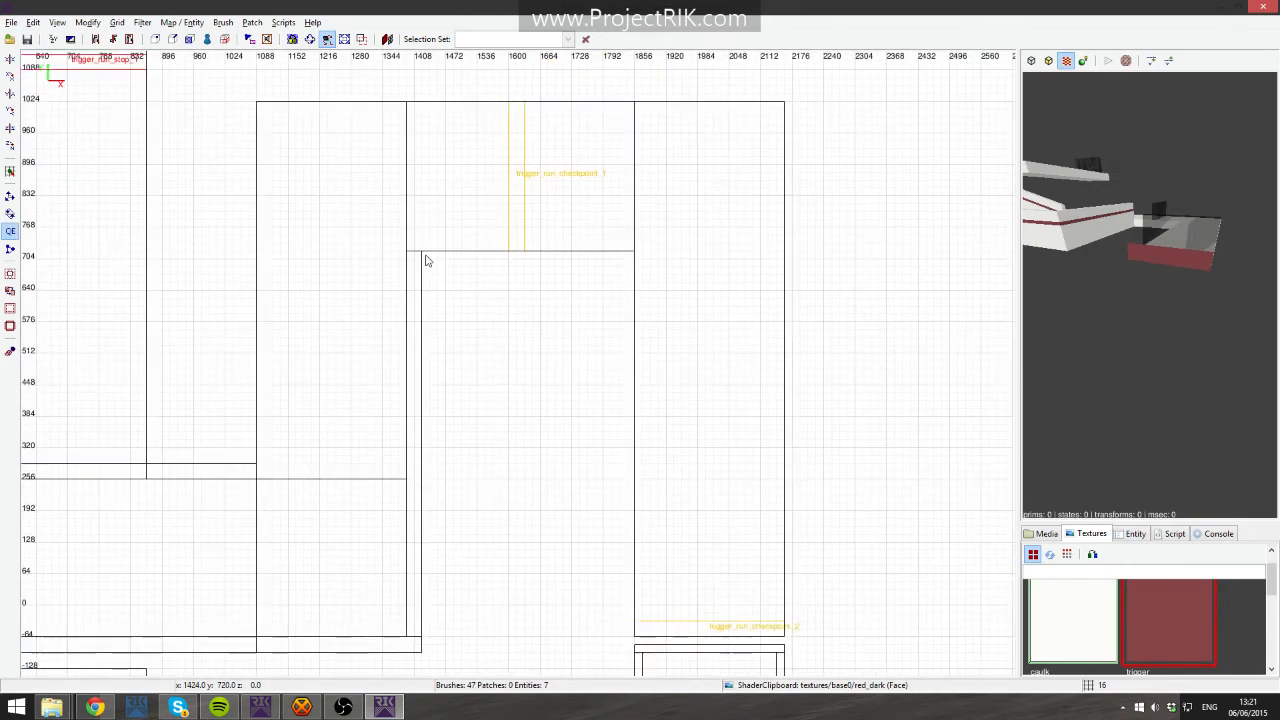
mouse_move(424, 255)
left_mouse_down()
mouse_move(592, 378)
mouse_move(632, 386)
mouse_move(643, 329)
left_mouse_up()
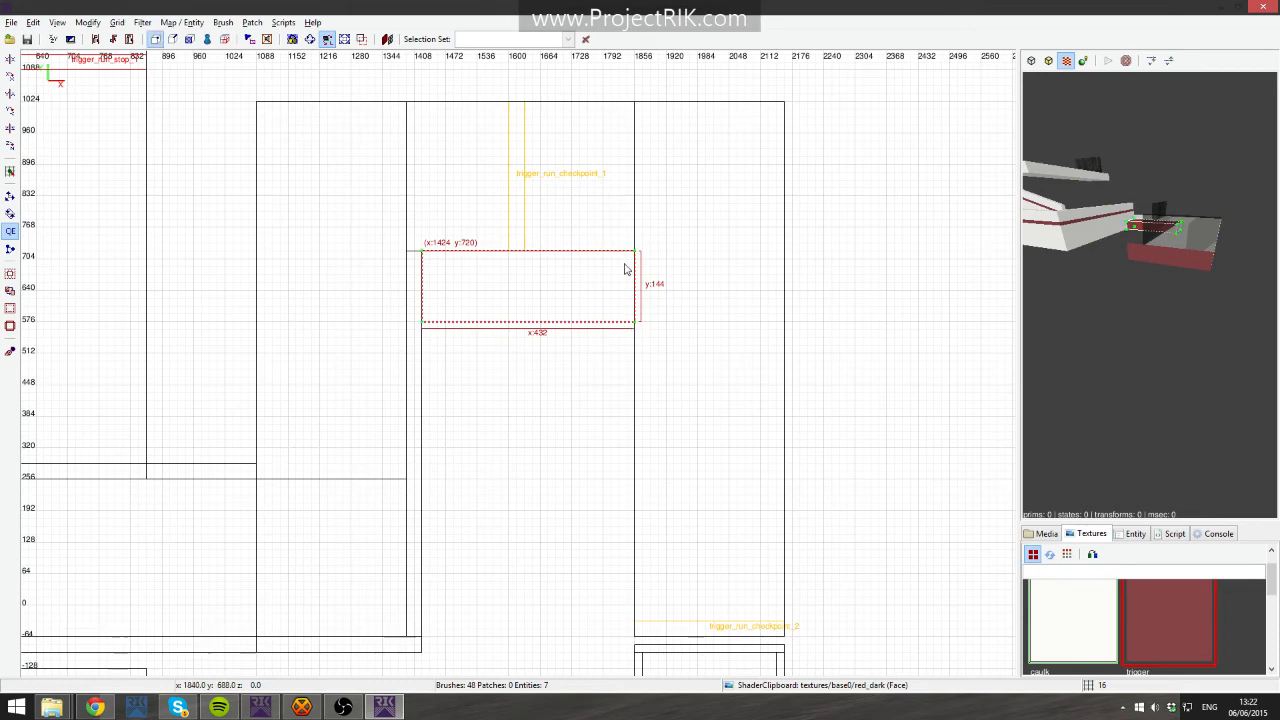
left_click_drag(637, 331, 635, 460)
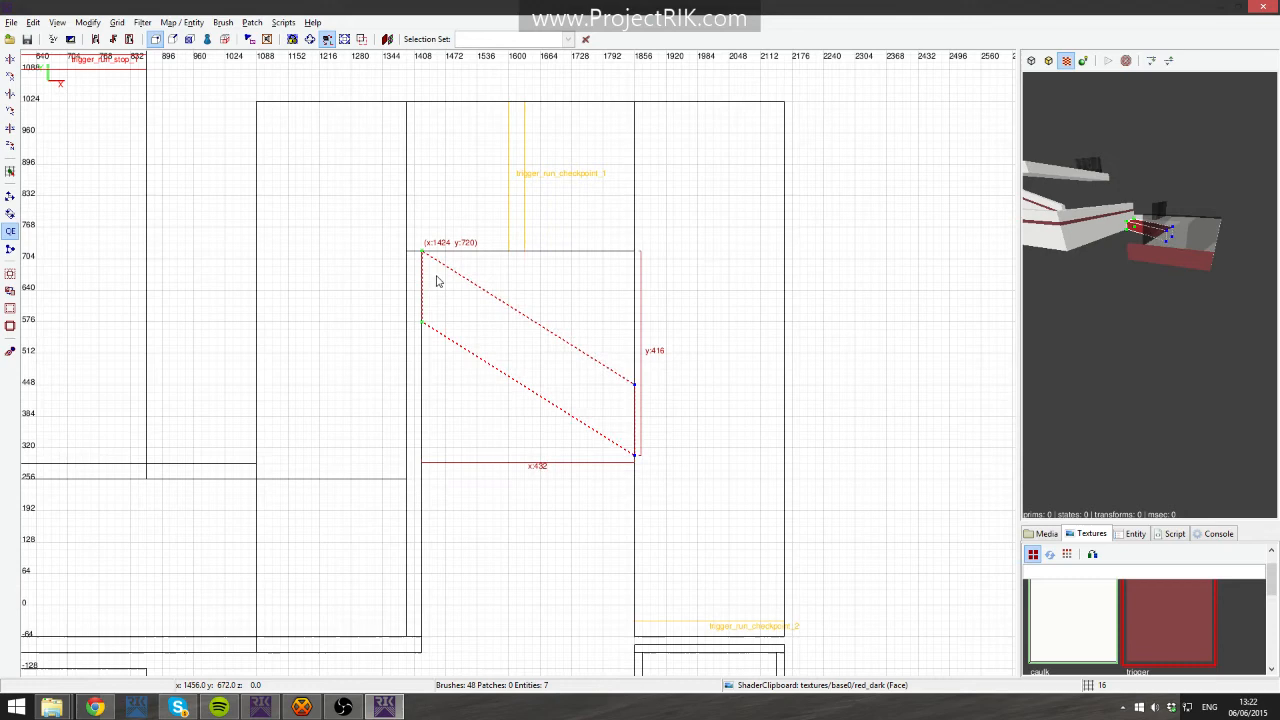
key("v")
left_click_drag(423, 326, 423, 318)
mouse_move(399, 241)
left_mouse_down("shift")
mouse_move(463, 357)
mouse_move(441, 296)
mouse_move(451, 251)
mouse_move(423, 257)
left_mouse_up("shift")
key("Escape")
left_click(421, 318)
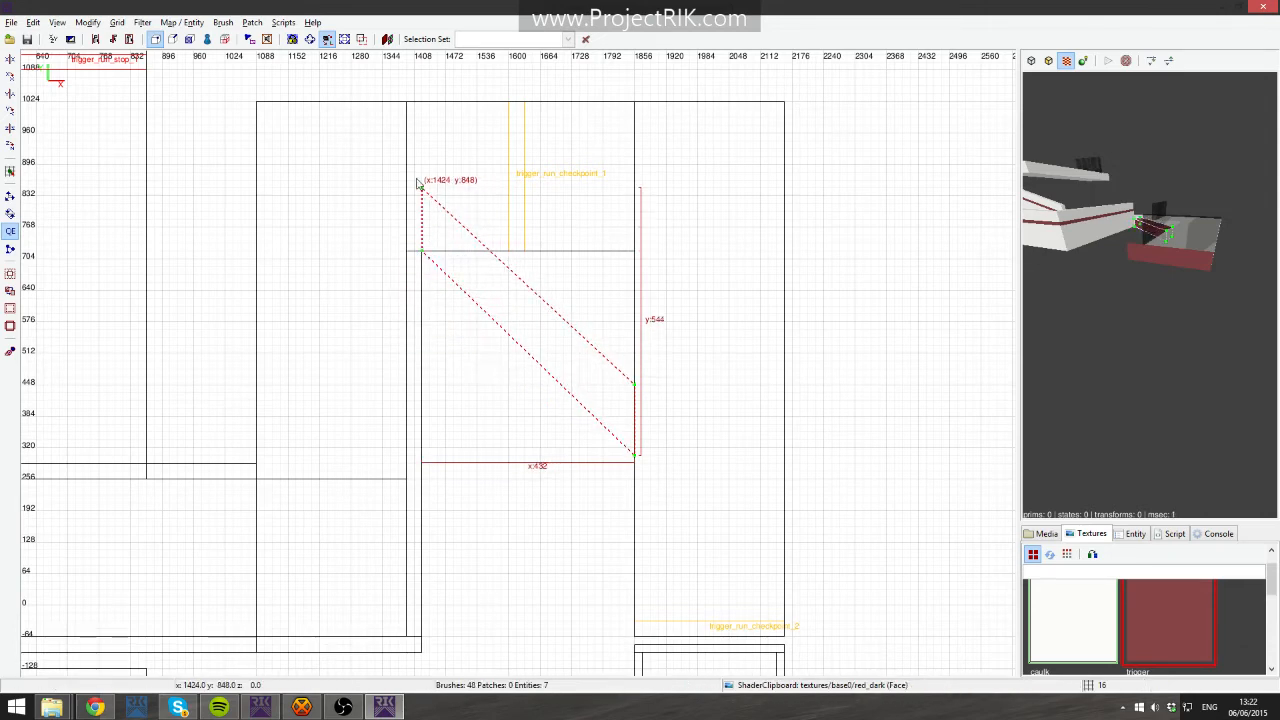
left_click_drag(421, 192, 487, 266)
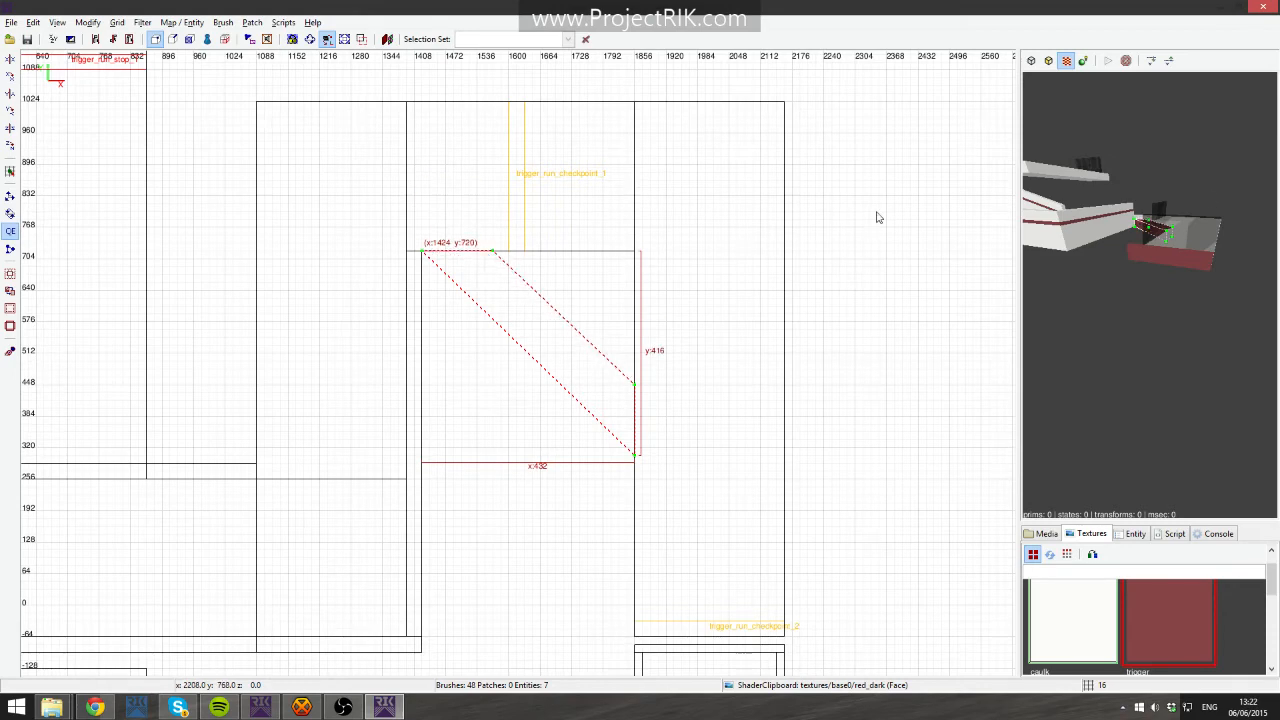
- Inspect the diagonal strip in the camera view, then delete it
right_click(1189, 232)
key("Up")
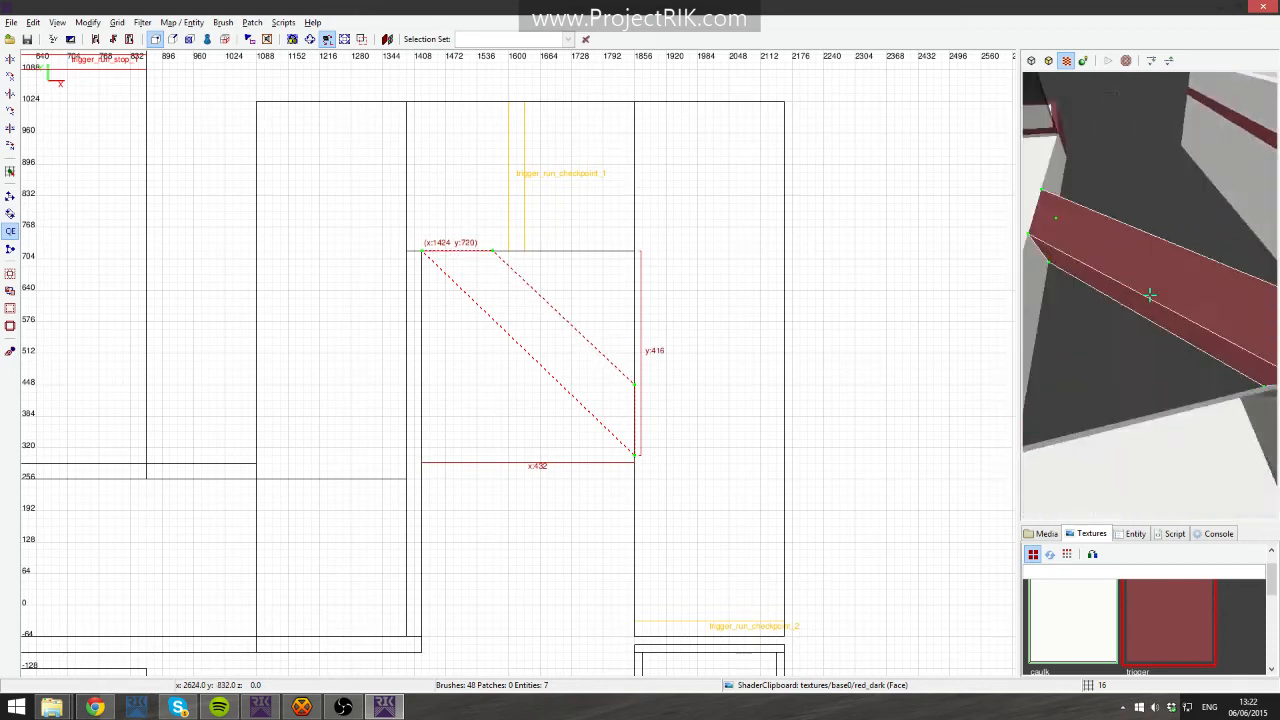
key("Up")
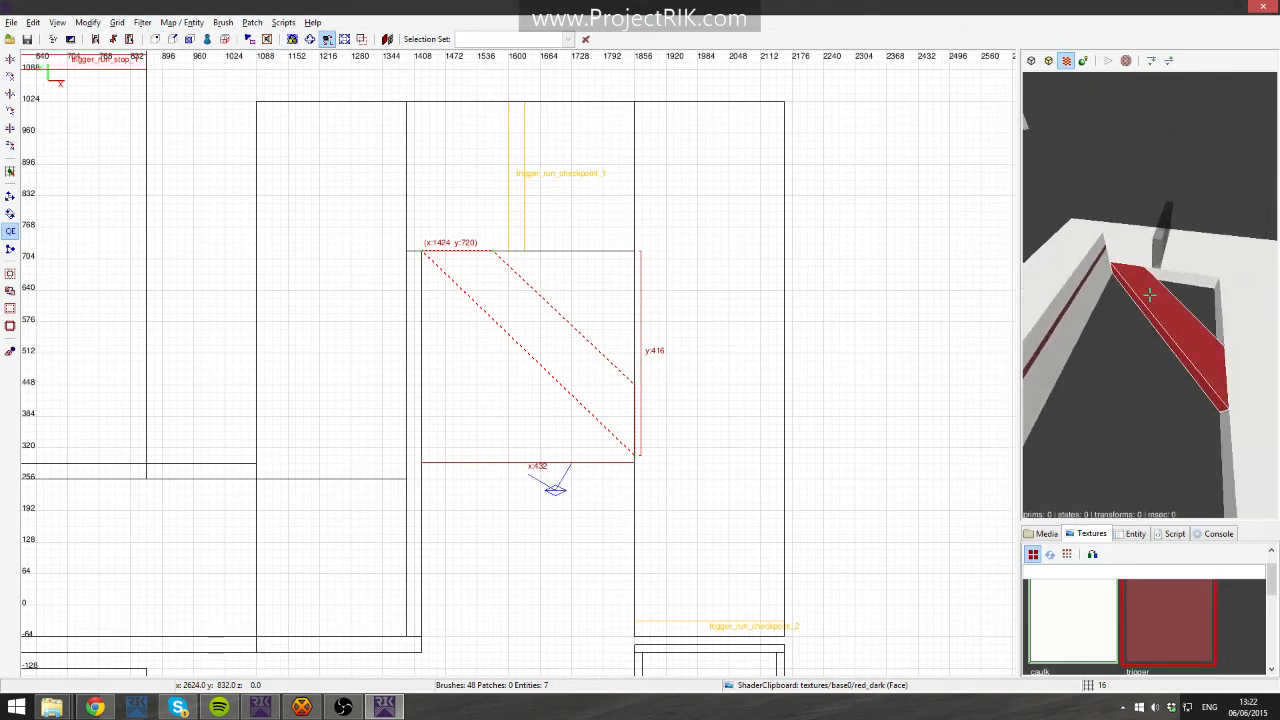
mouse_move(526, 343)
left_mouse_down()
mouse_move(469, 366)
mouse_move(700, 326)
mouse_move(525, 340)
left_mouse_up()
key("Escape")
right_click(1235, 350)
key("Right")
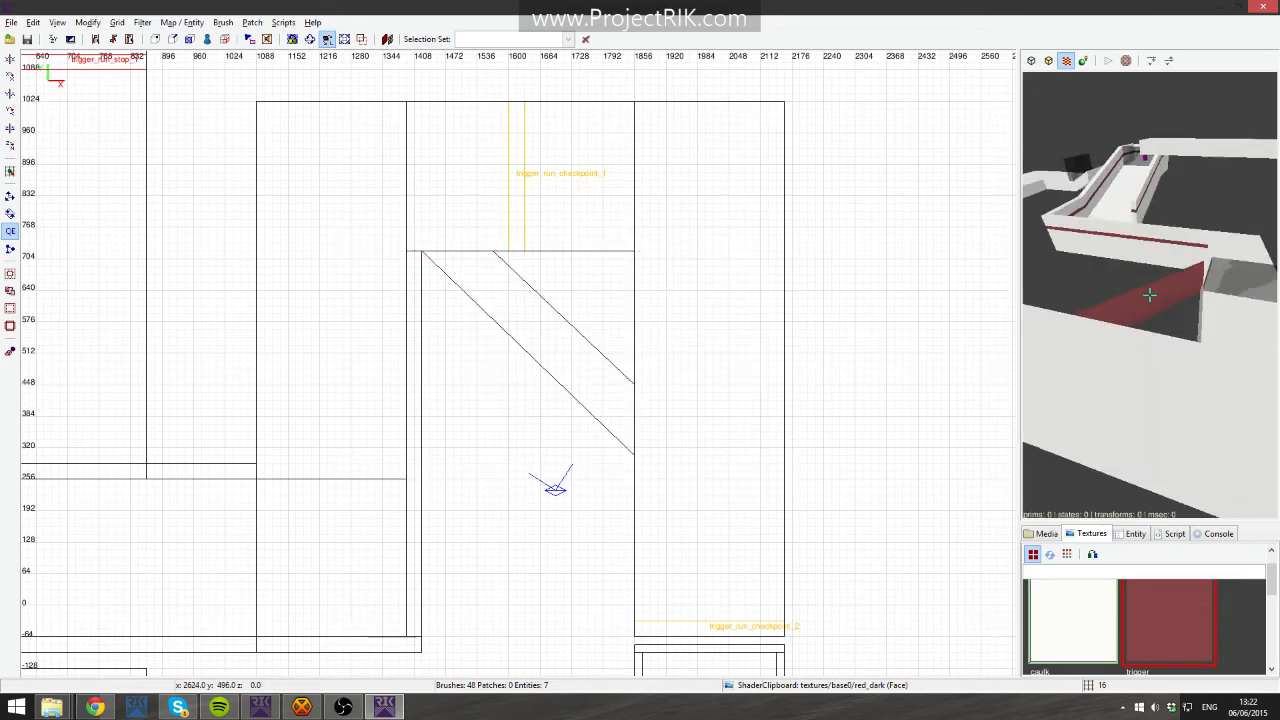
left_click(1150, 295, "shift")
key("BackSpace")
- Fly the camera along the level's walls and ramps to inspect them
right_click(1235, 350)
right_click(1236, 355)
key("Up")
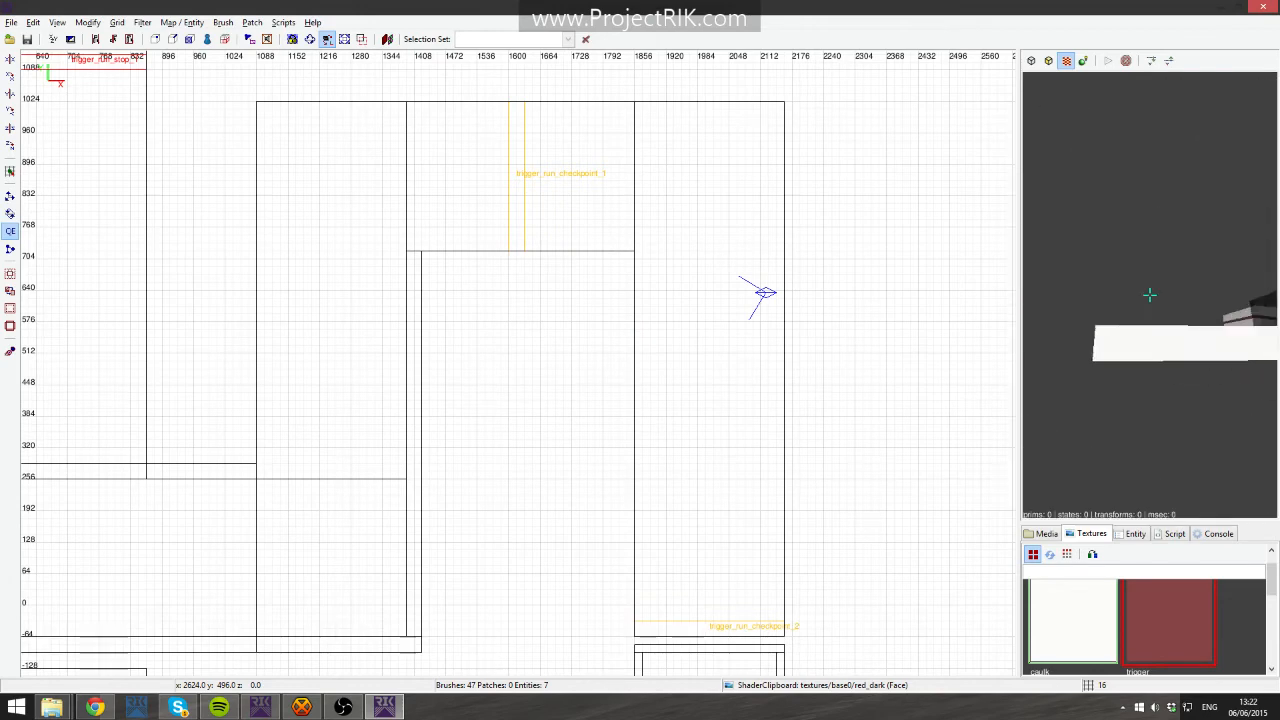
right_click(1235, 357)
right_click(1235, 357)
key("Up")
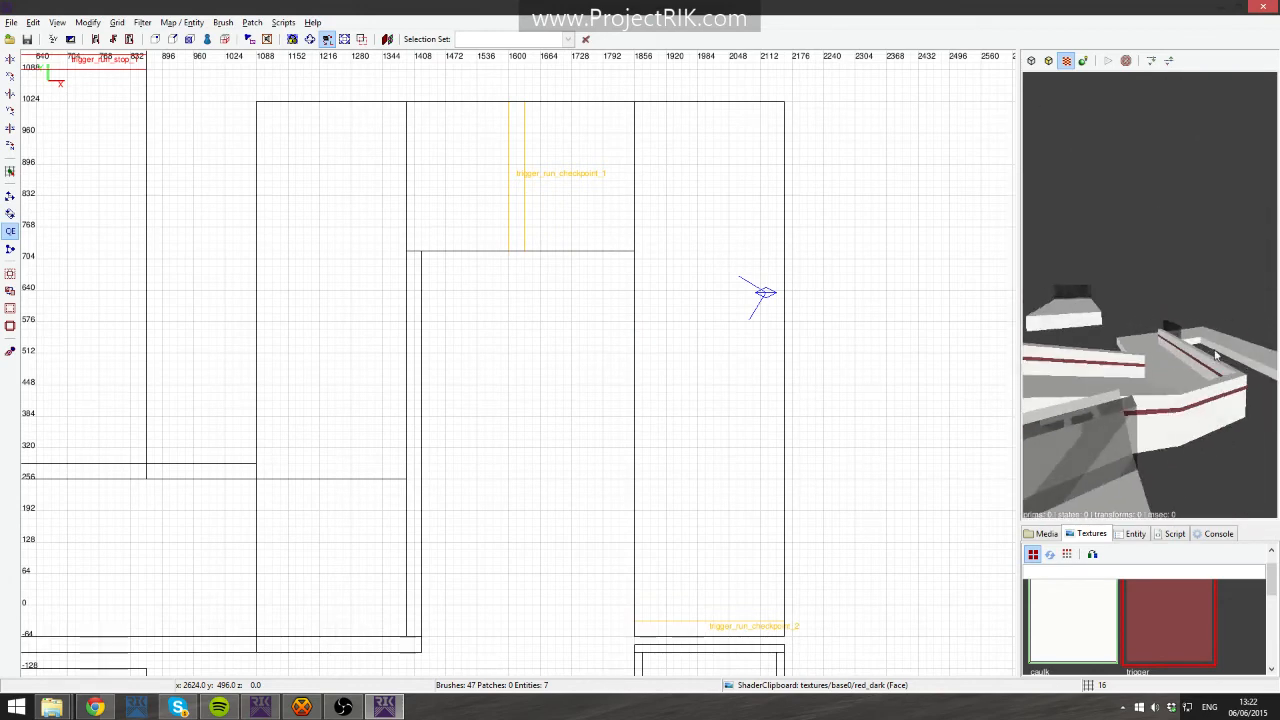
right_click(1217, 355)
right_click(1214, 352)
key("Up")
right_click(1215, 354)
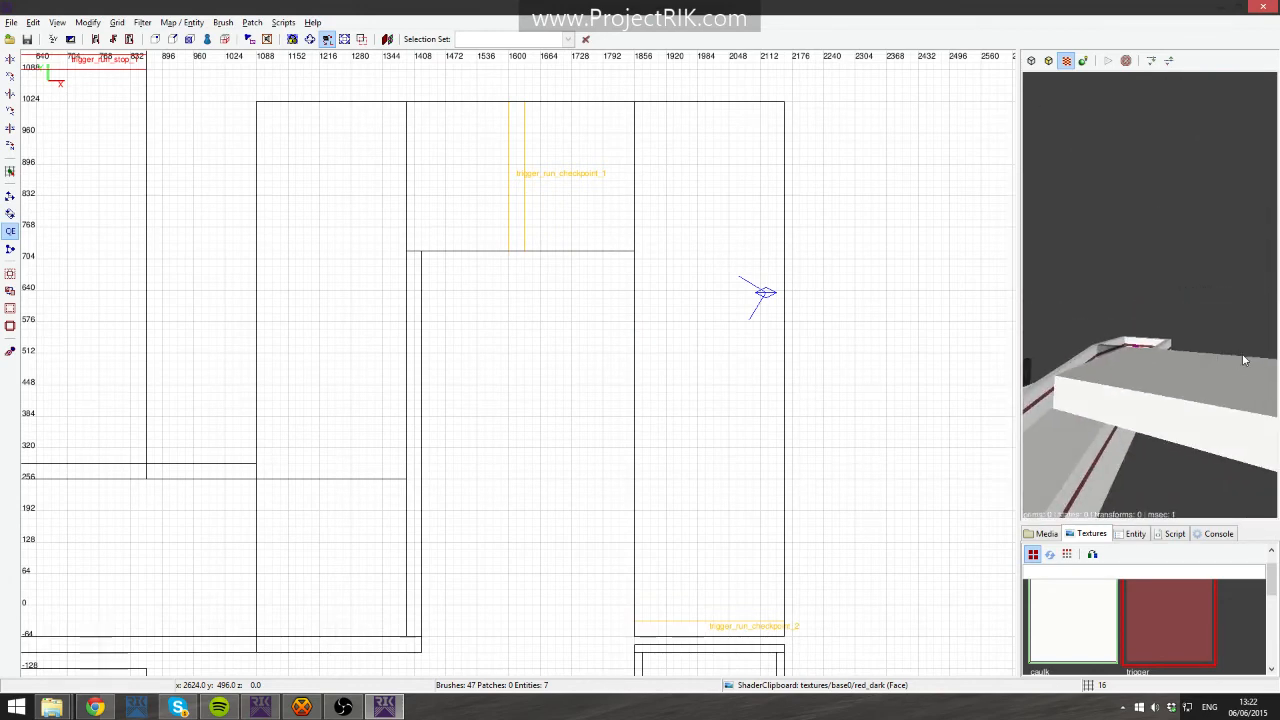
right_click(1243, 358)
right_click(1243, 357)
left_click(1219, 356, "shift")
- Switch the 2D view to the side view and examine the ramp heights and triggers
mouse_move(591, 387)
right_mouse_down()
mouse_move(801, 385)
mouse_move(606, 387)
mouse_move(619, 385)
right_mouse_up()
key("ctrl+Tab")
left_click_drag(578, 422, 577, 409)
key("Escape")
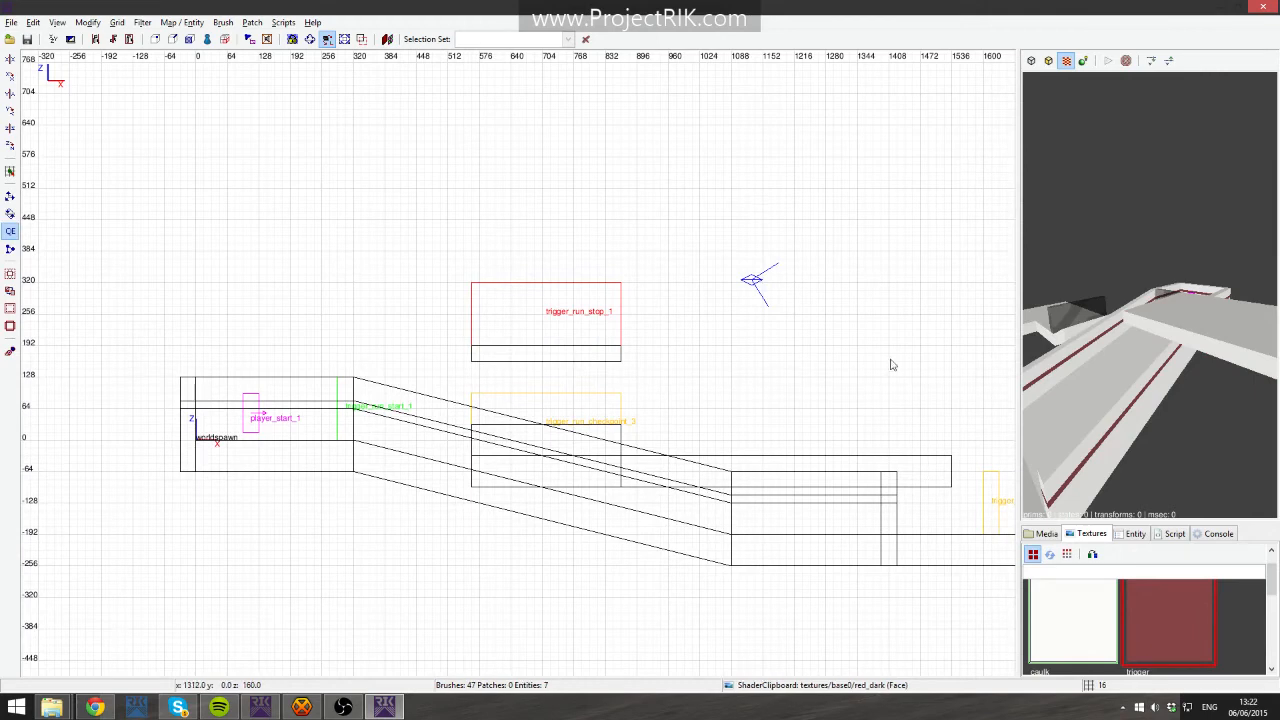
right_click(1149, 294)
key("Up")
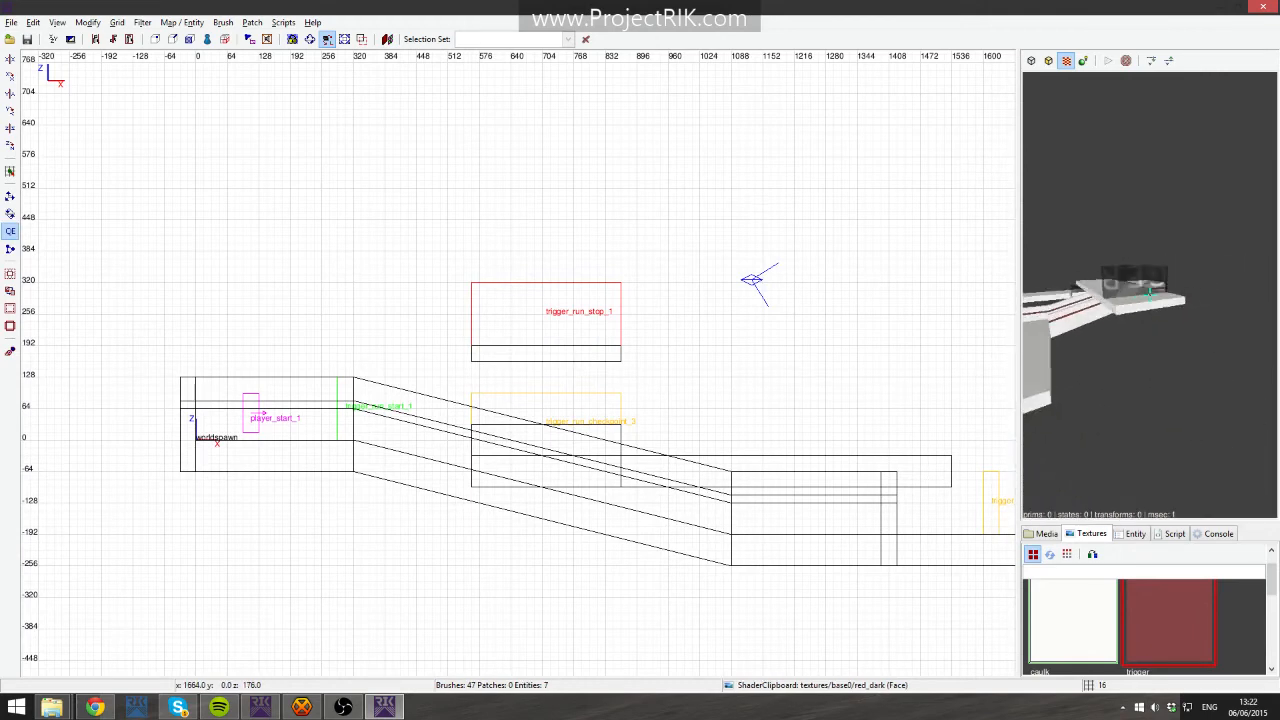
right_click(1057, 356)
- Save the map and launch it from the level design launcher with Play Map
key("ctrl+s")
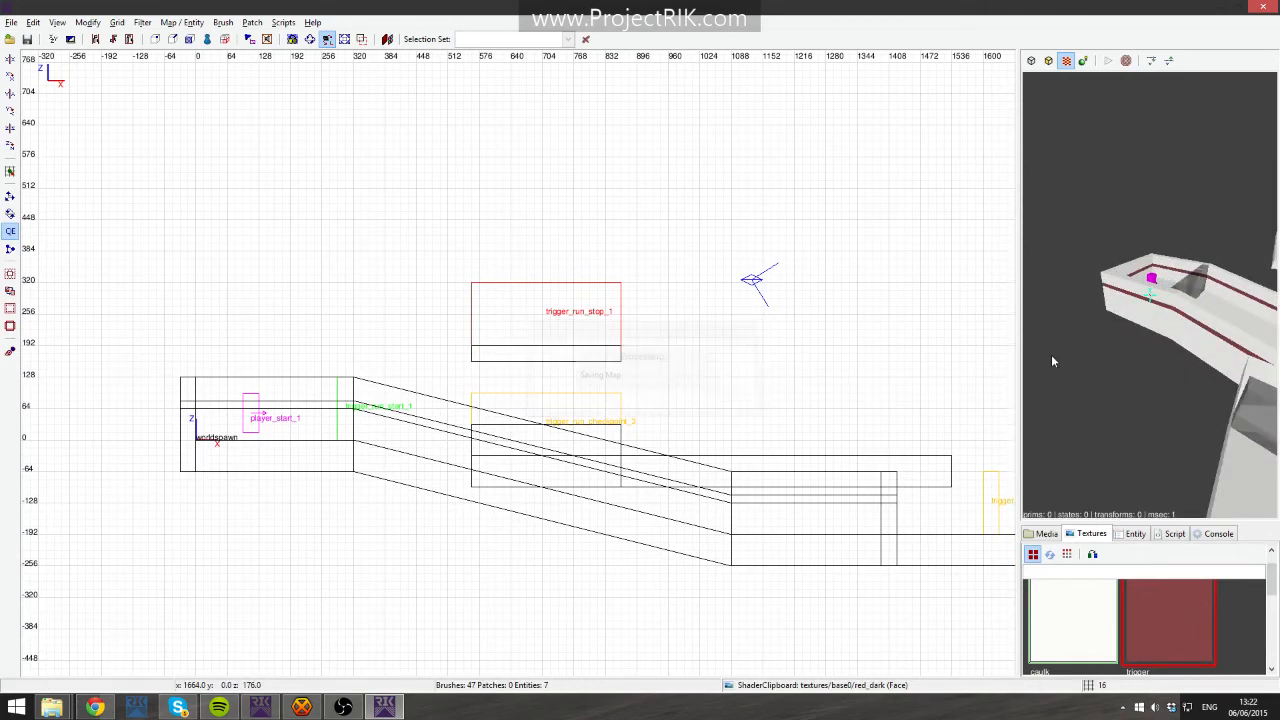
left_click(258, 708)
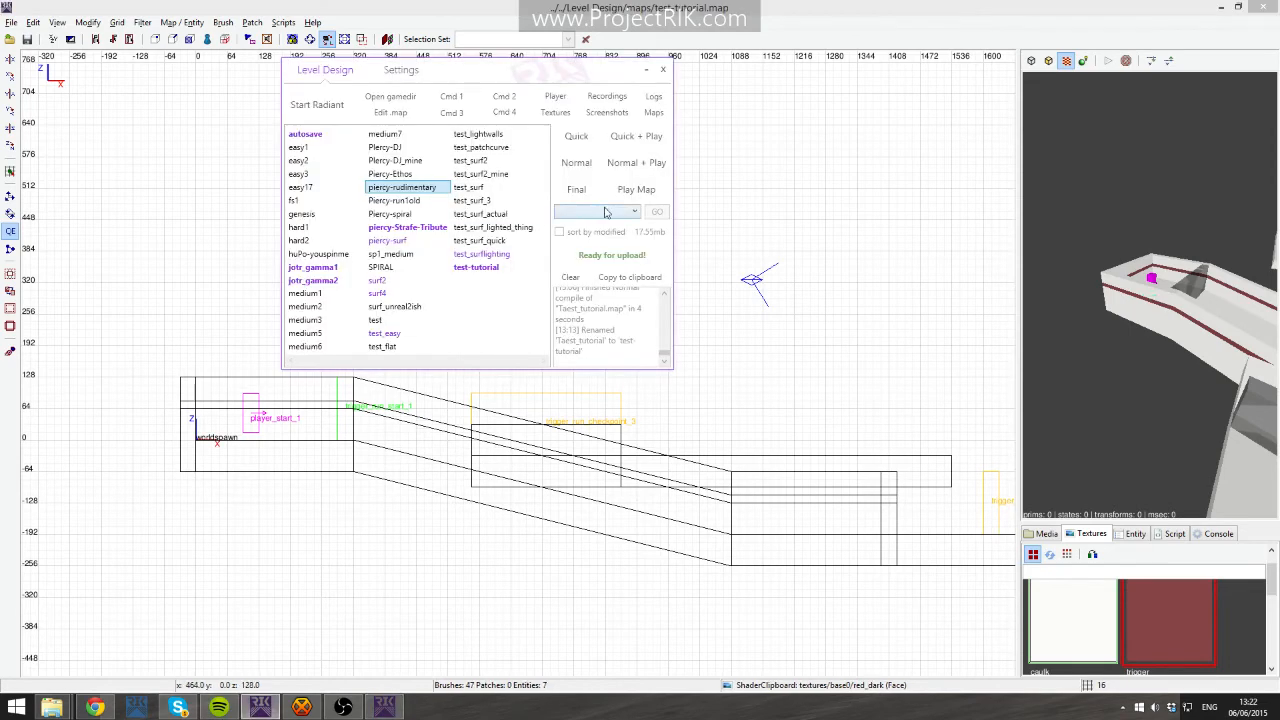
left_click(638, 190)
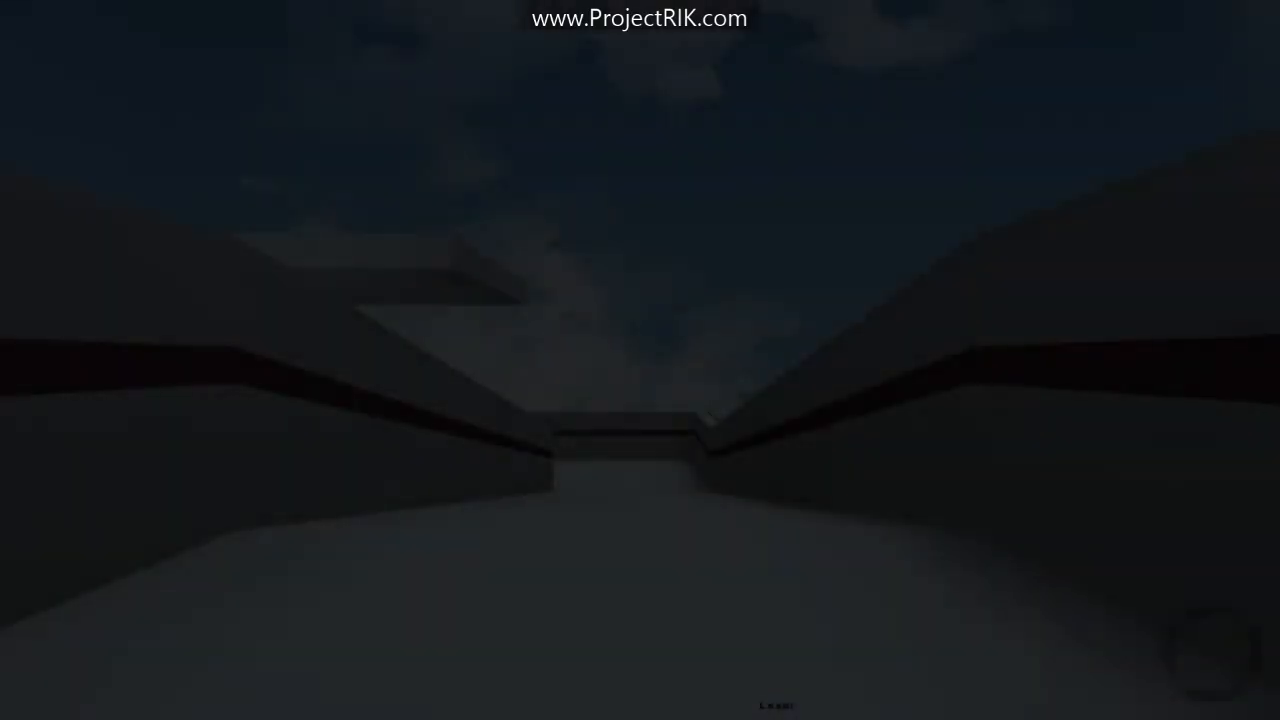
- Playtest the map, running and jumping along the course from the start
key("w")
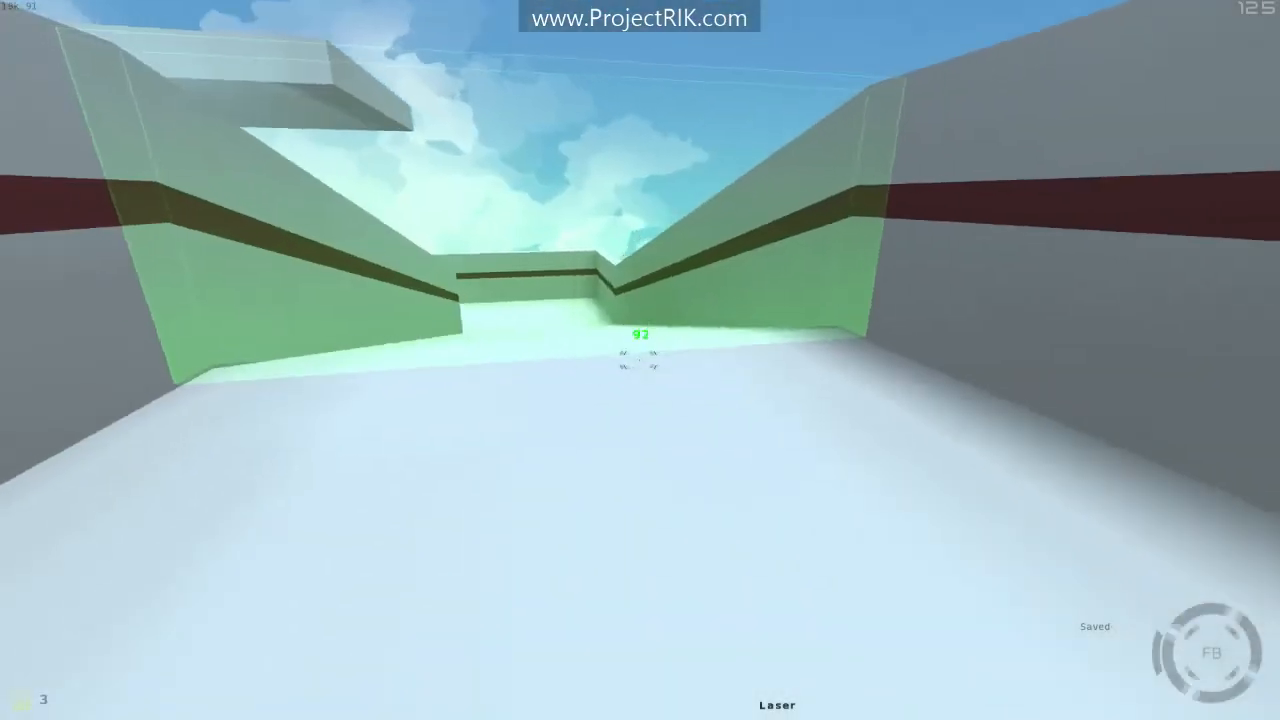
key("w")
key("a")
key("w")
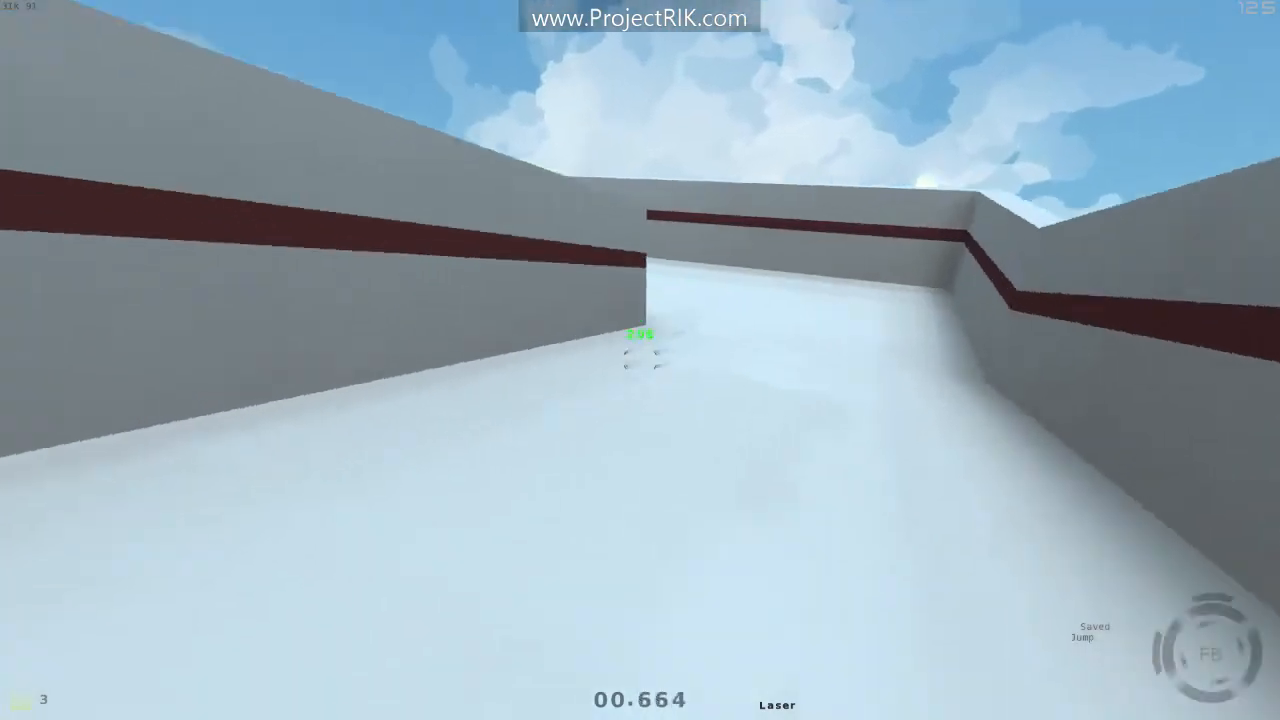
key("space")
key("w")
key("space")
key("space")
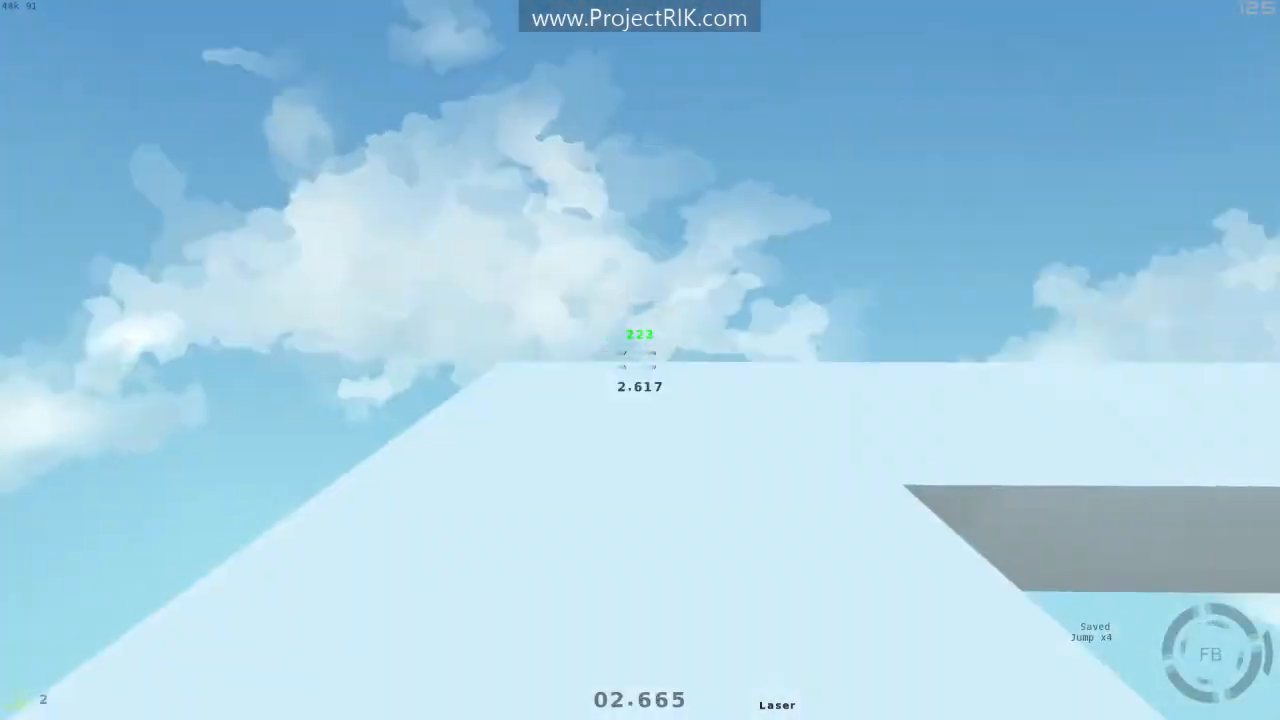
key("w")
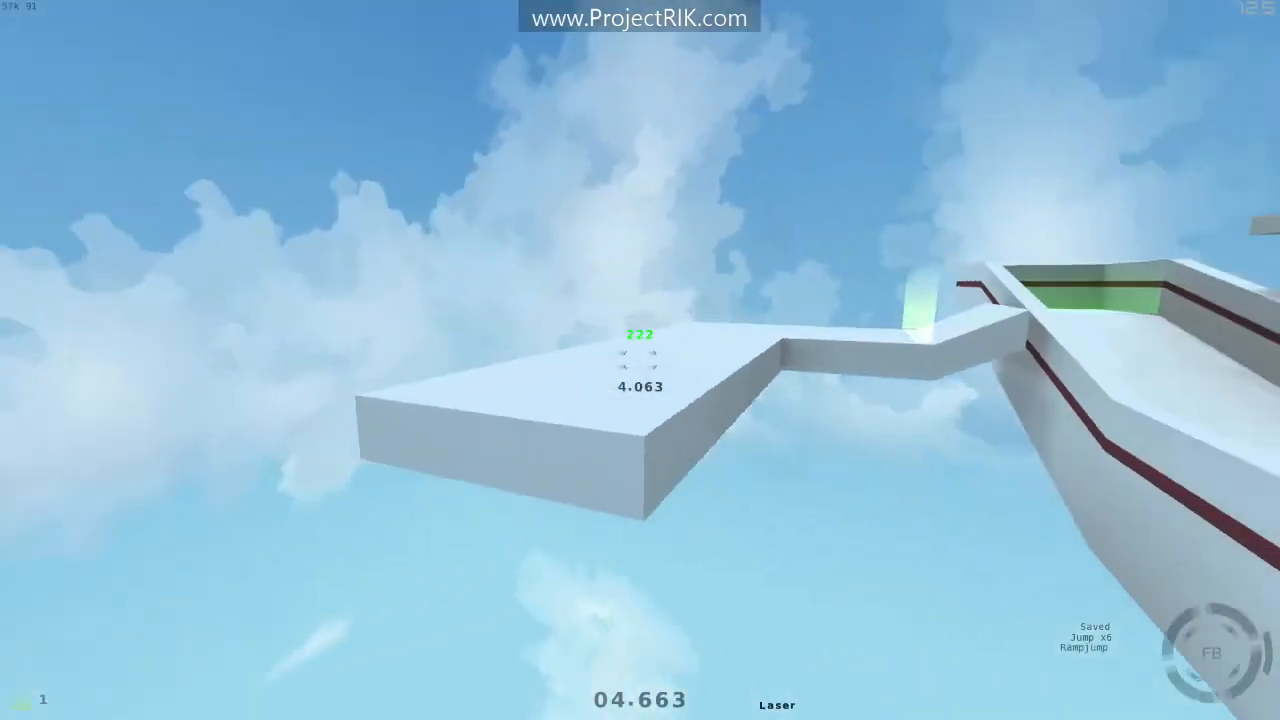
- Finish the timerun by jumping across the remaining platforms and ramps into the end trigger
key("space")
key("space")
key("w")
key("space")
key("space")
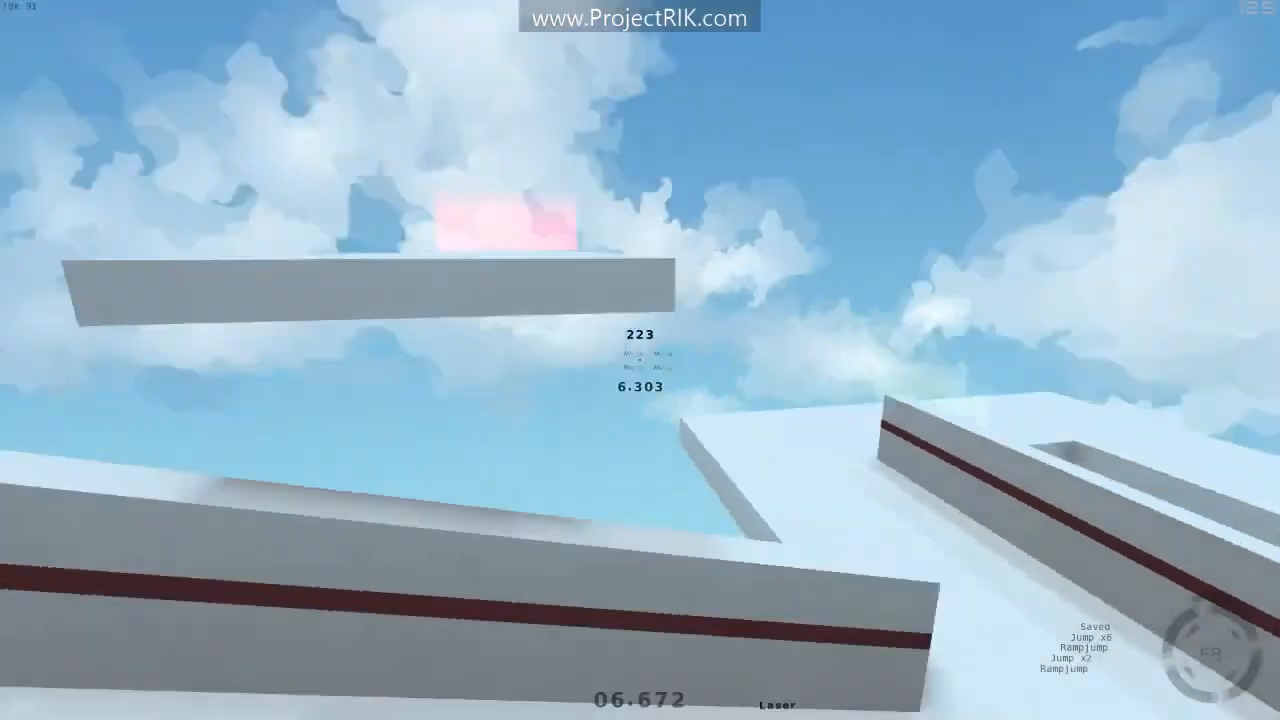
key("w")
key("space")
key("r")
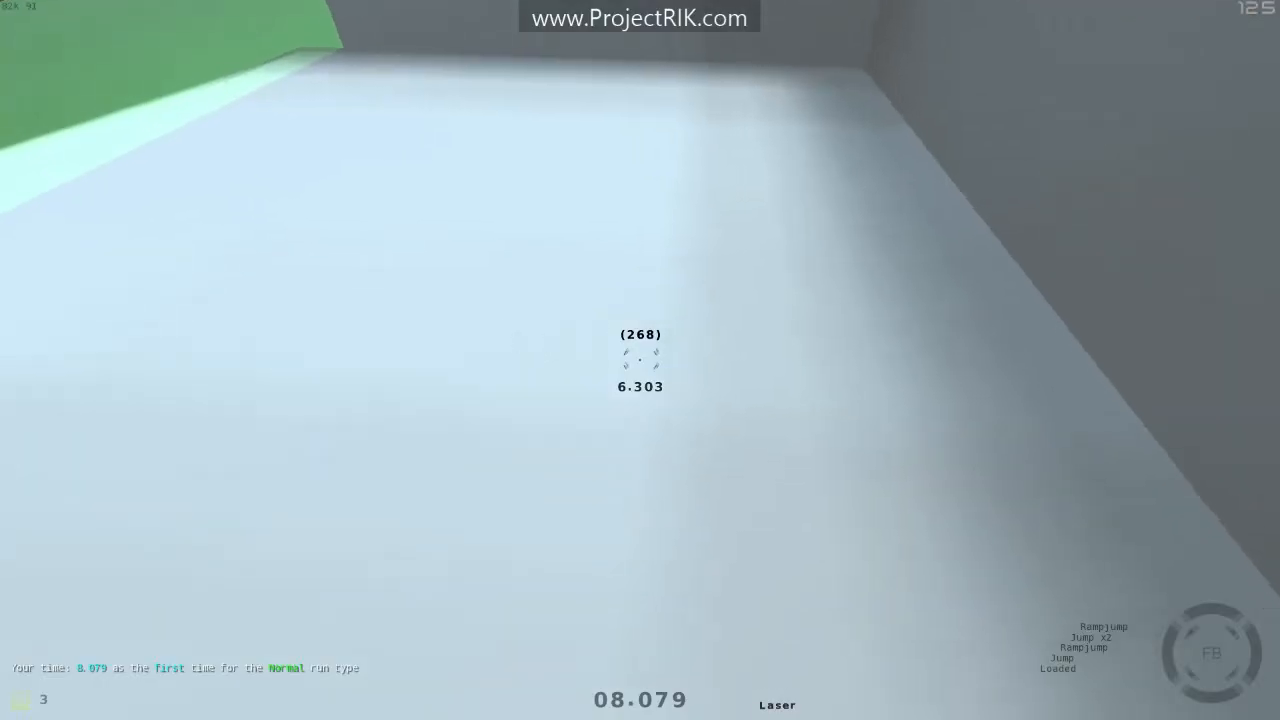
- Run the course again from the start, jumping over the walls and ramps toward the finish
key("space")
key("w")
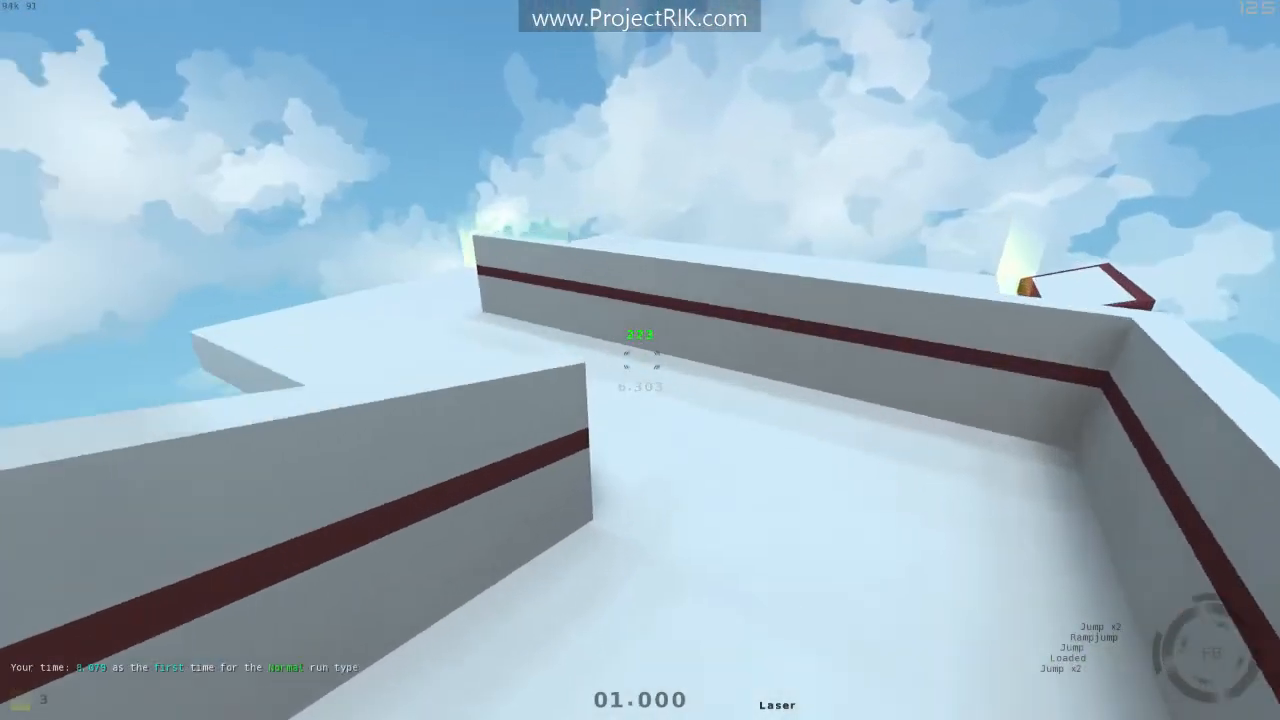
key("w")
key("r")
key("w")
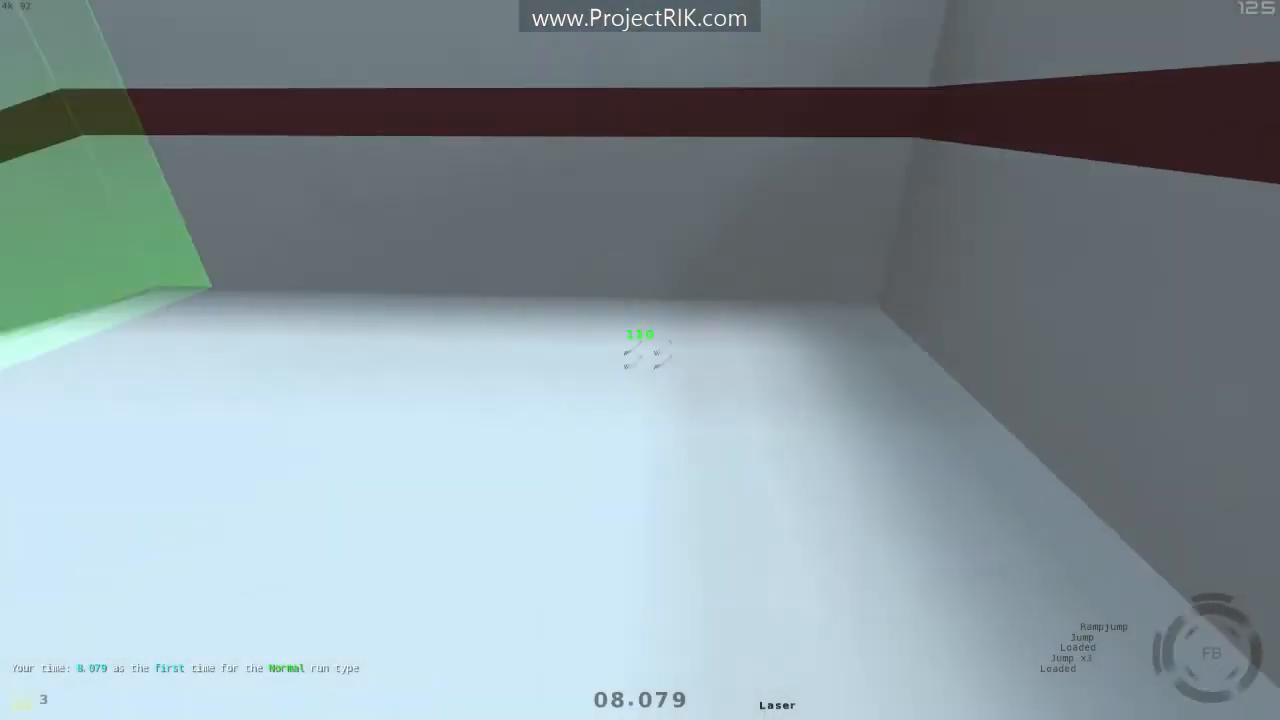
key("space")
key("space")
key("space")
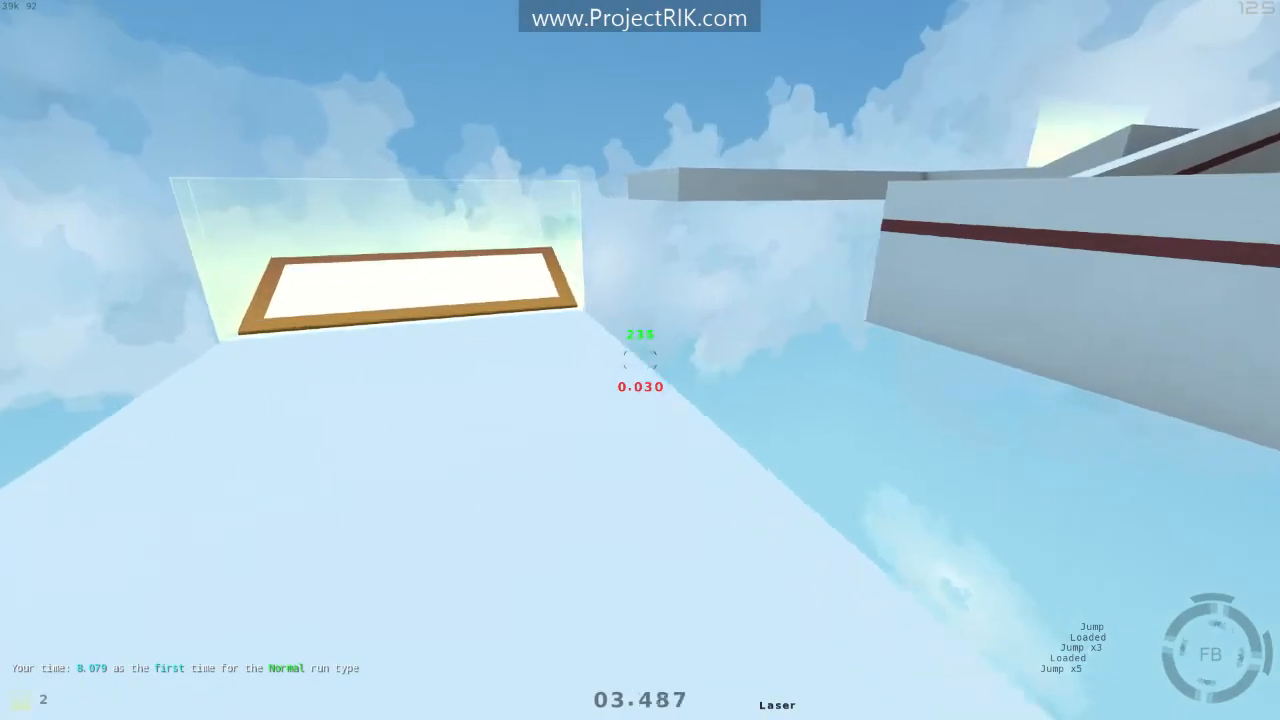
key("space")
key("space")
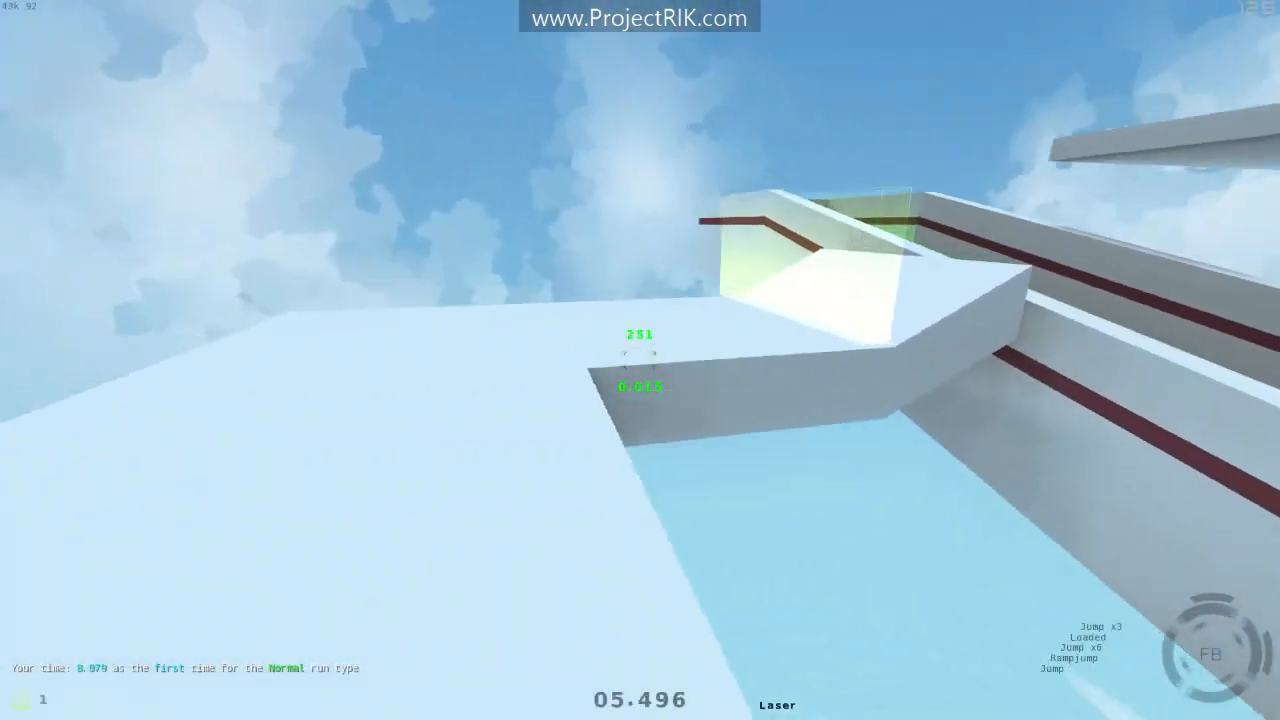
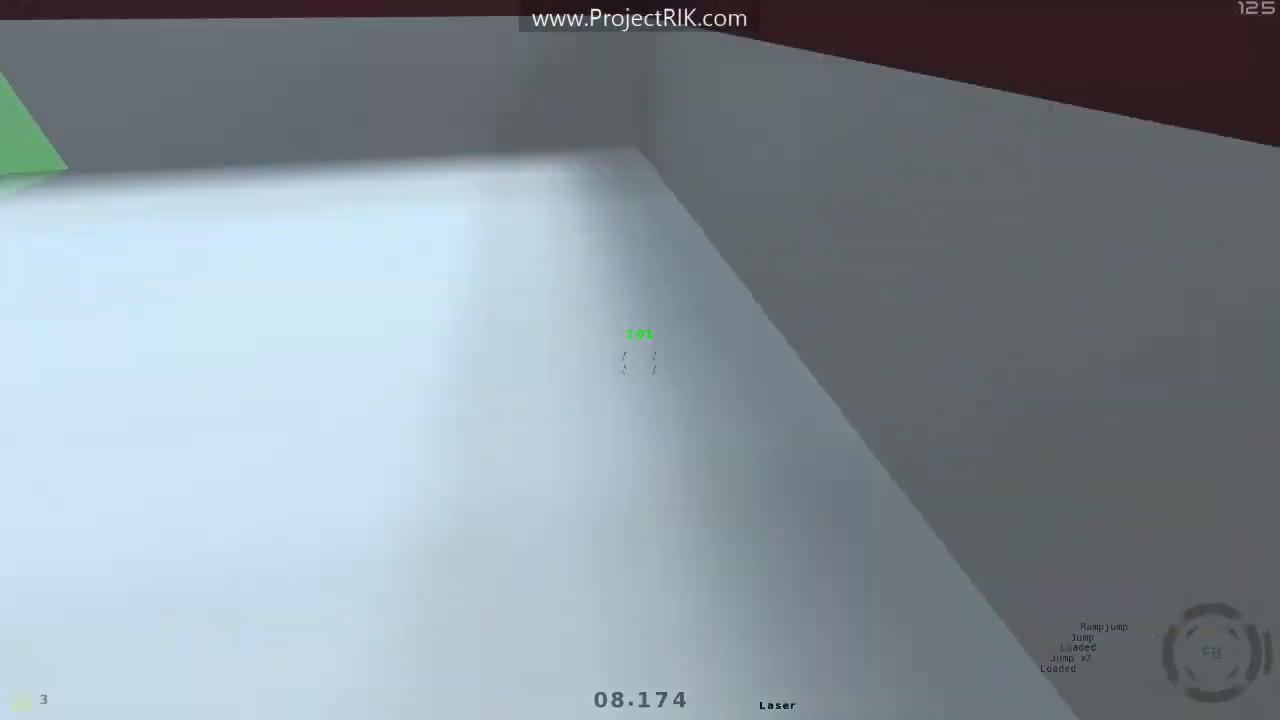
- Restart the timerun several times, practising the opening jumps up the ramp toward the raised platform
key("r")
key("space")
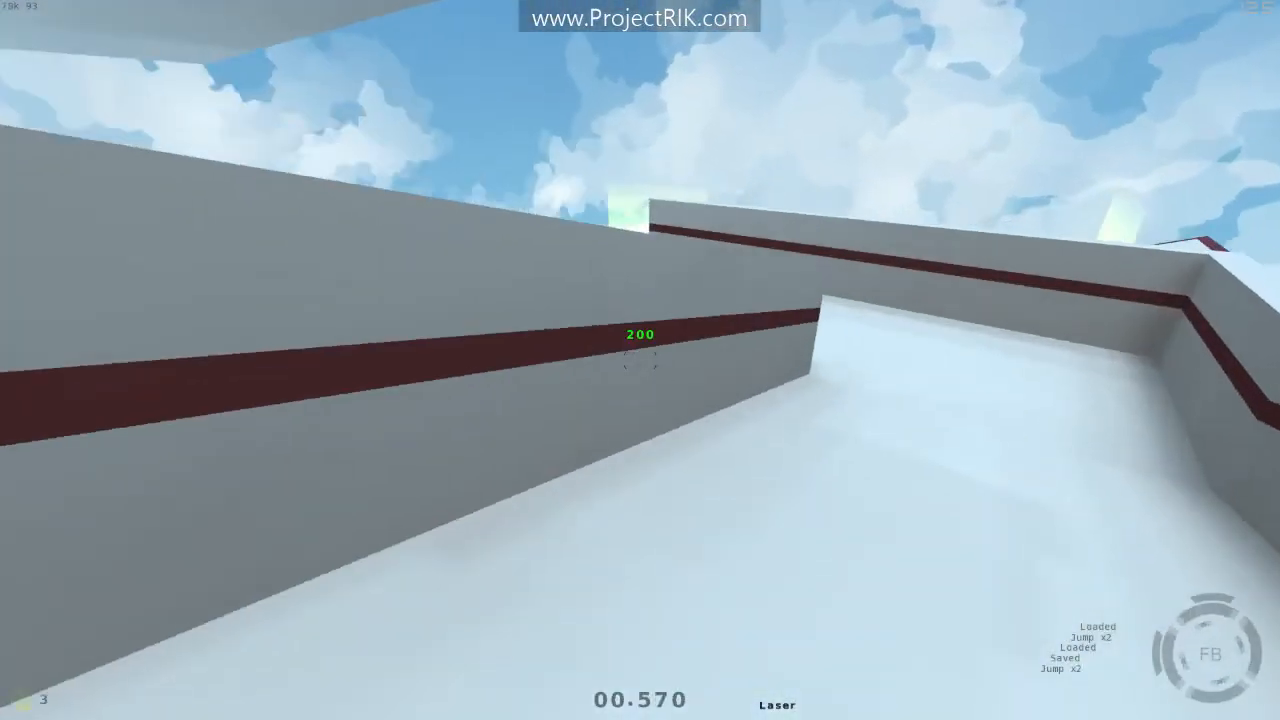
key("space")
key("space")
key("space")
key("space")
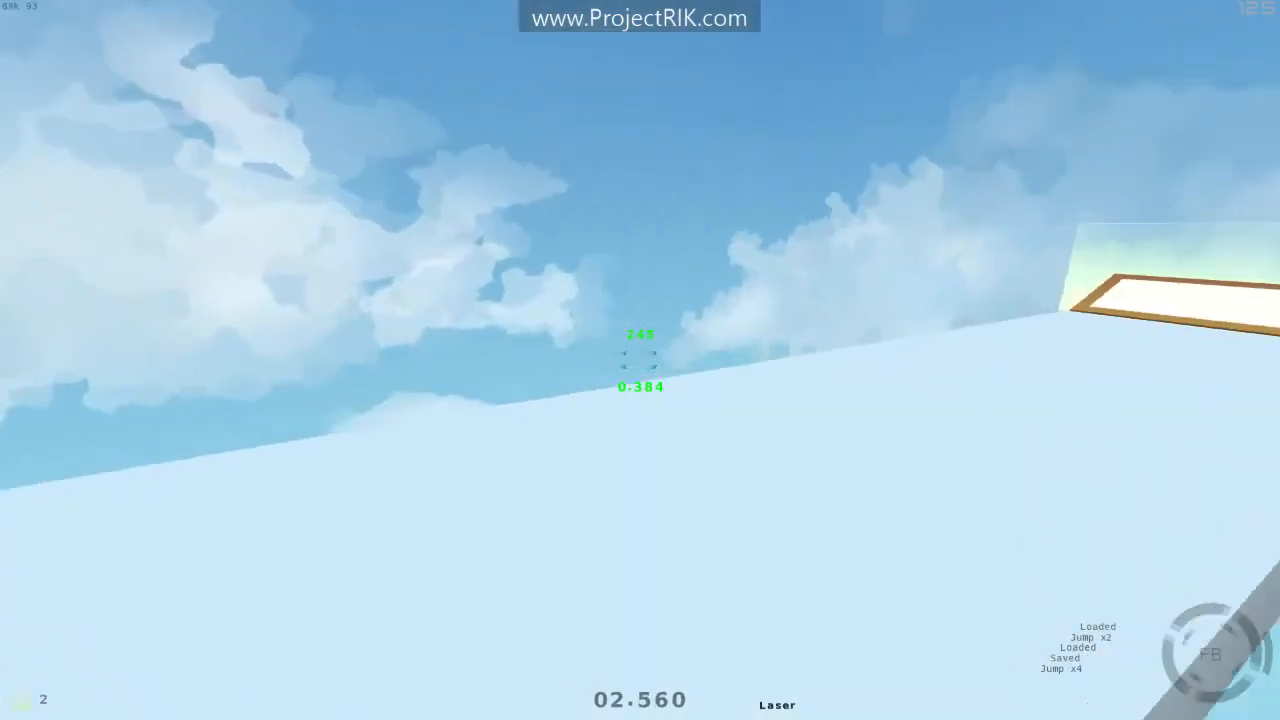
key("r")
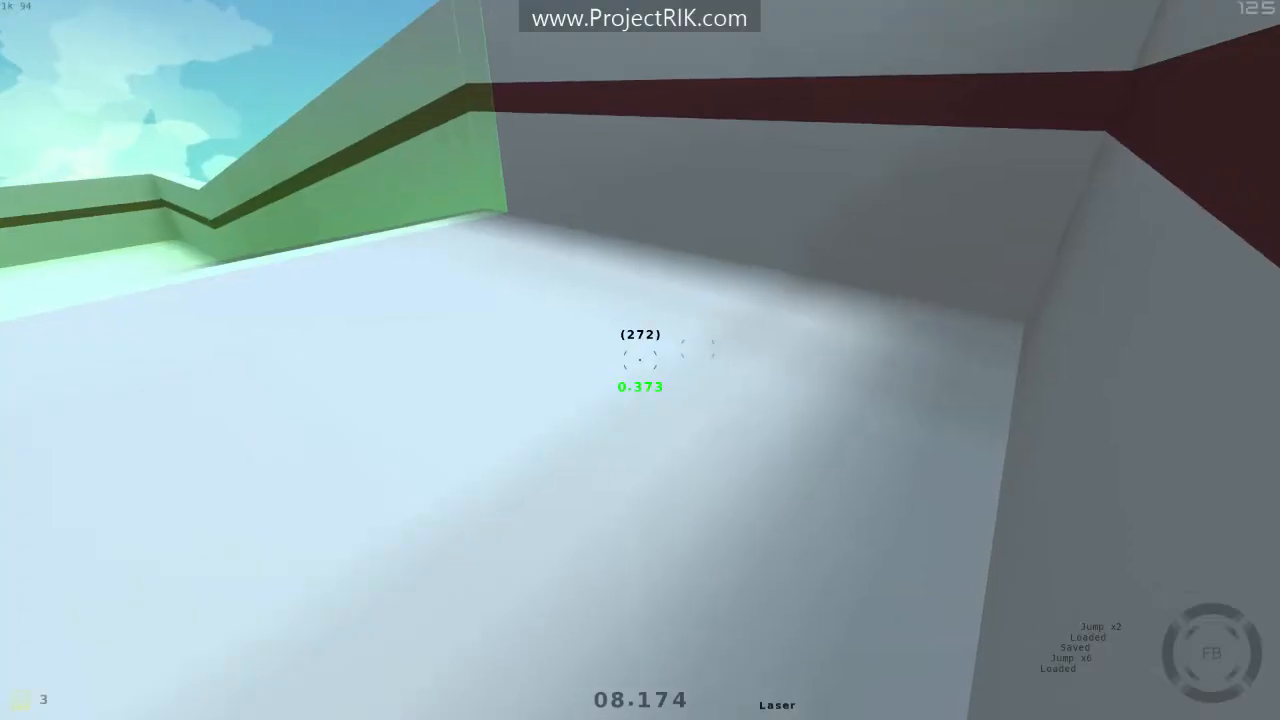
key("space")
key("space")
key("space")
key("space")
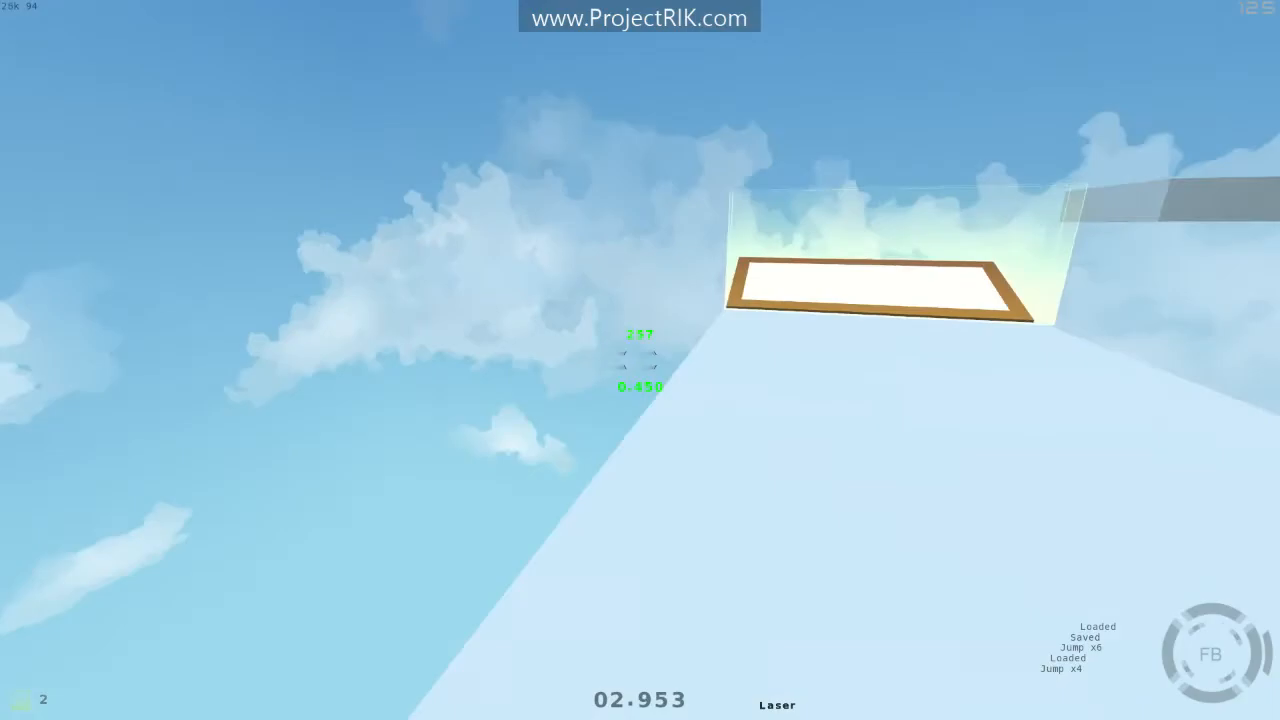
key("r")
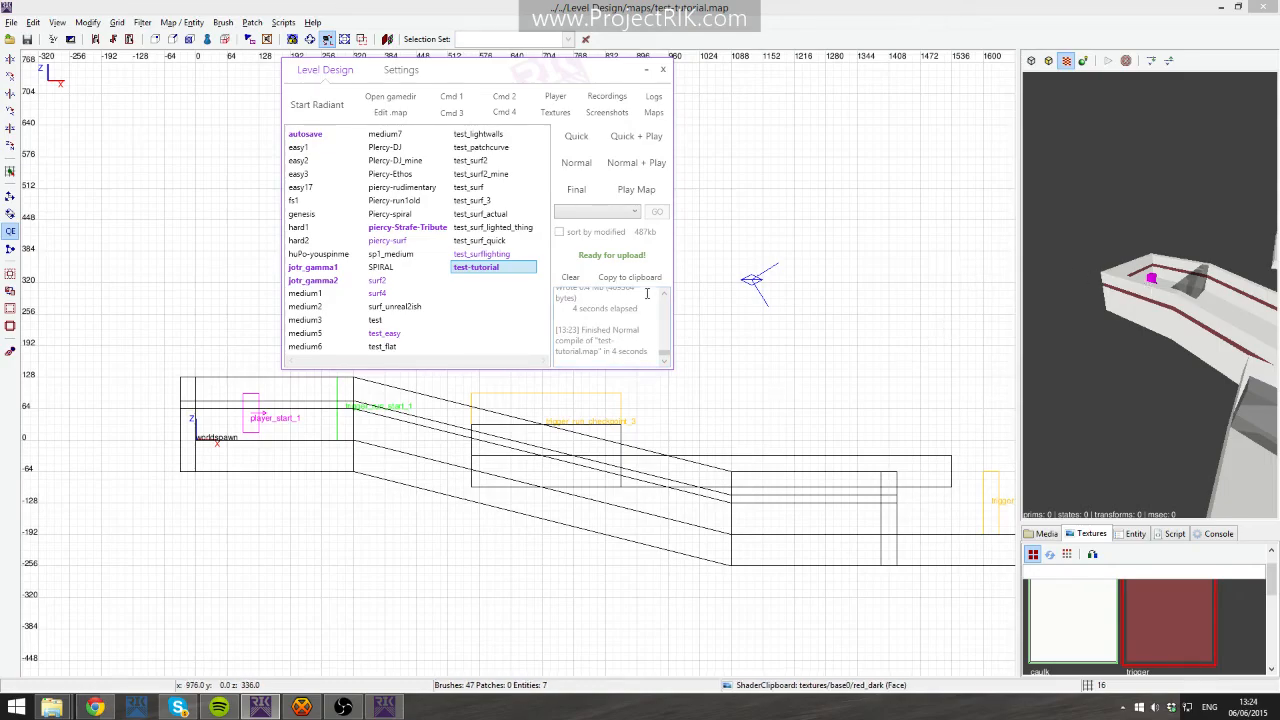
- Fly the 3D camera around the course to inspect the map's platforms and ramps
right_click(1082, 254)
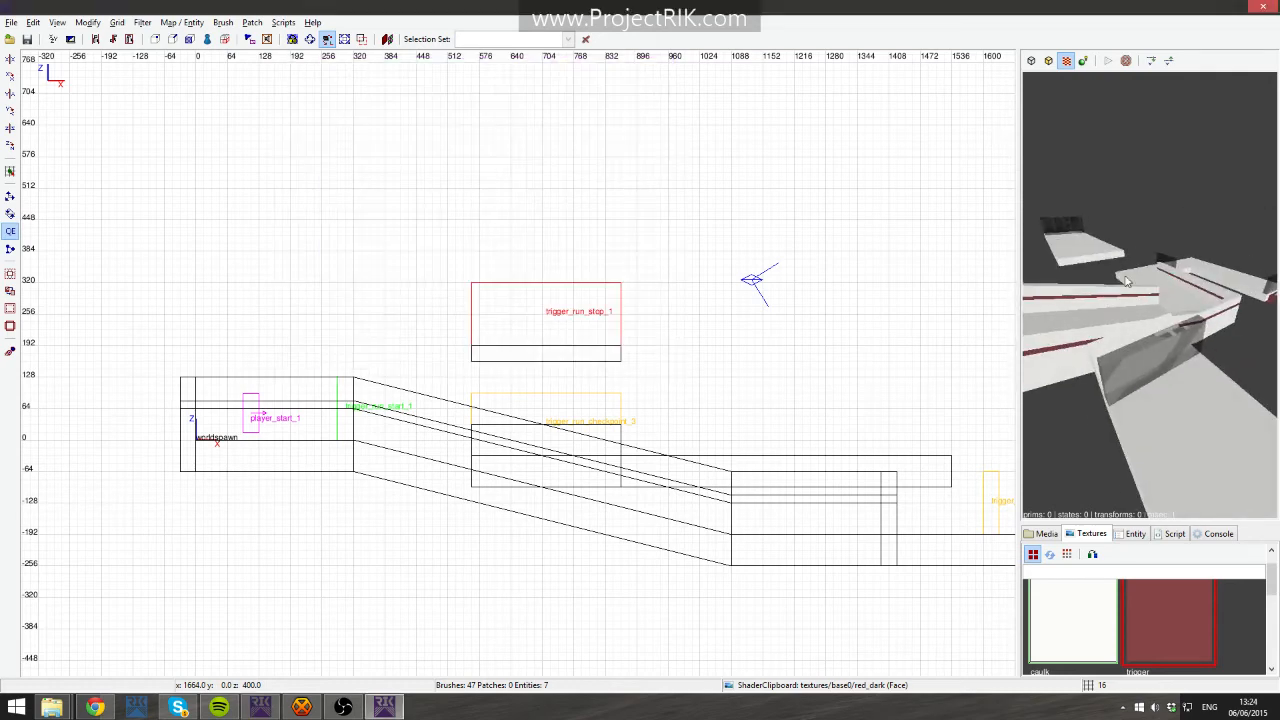
right_click(1114, 297)
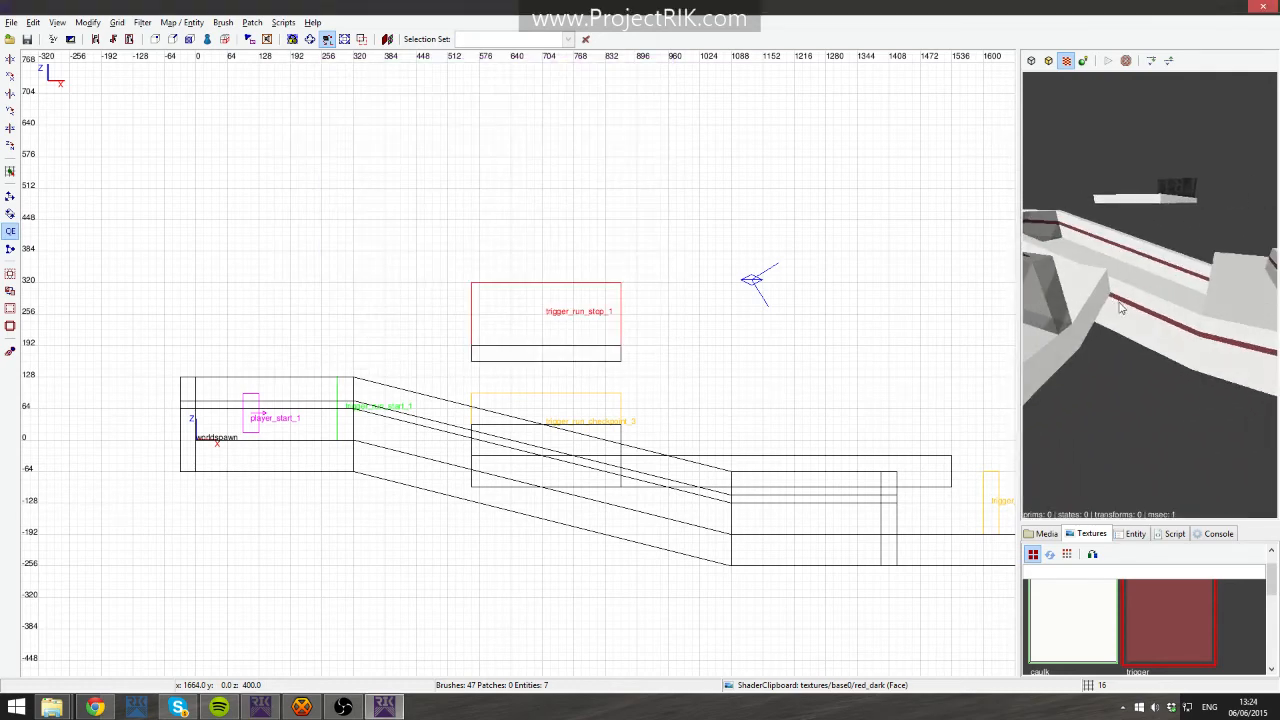
right_click(1118, 307)
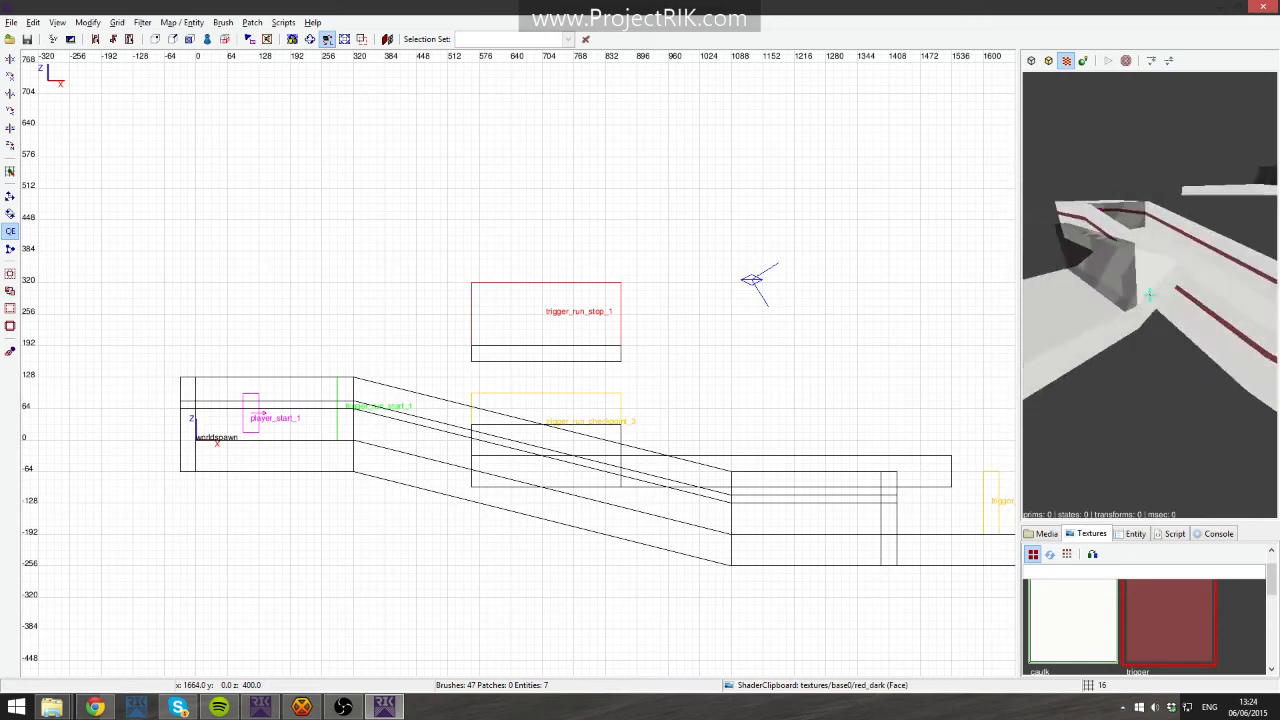
right_click(1150, 295)
right_click(1162, 277)
right_click(1150, 295)
right_click(1144, 302)
key("Up")
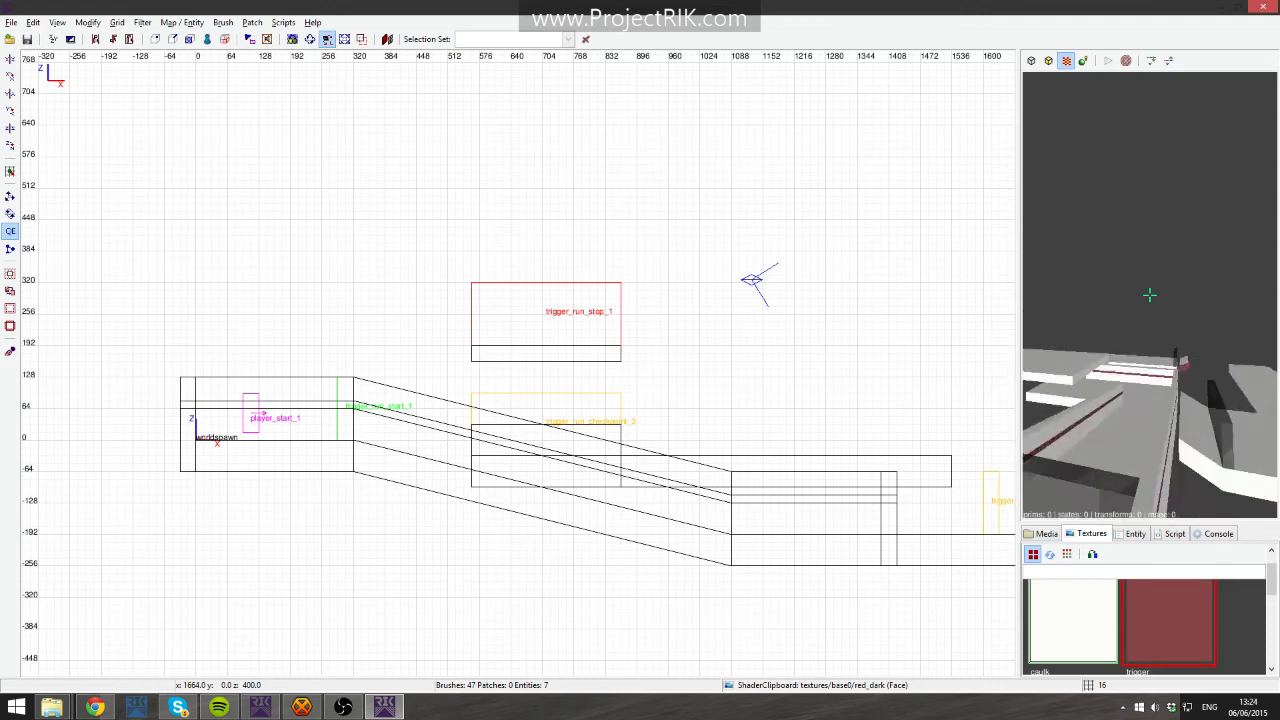
key("Up")
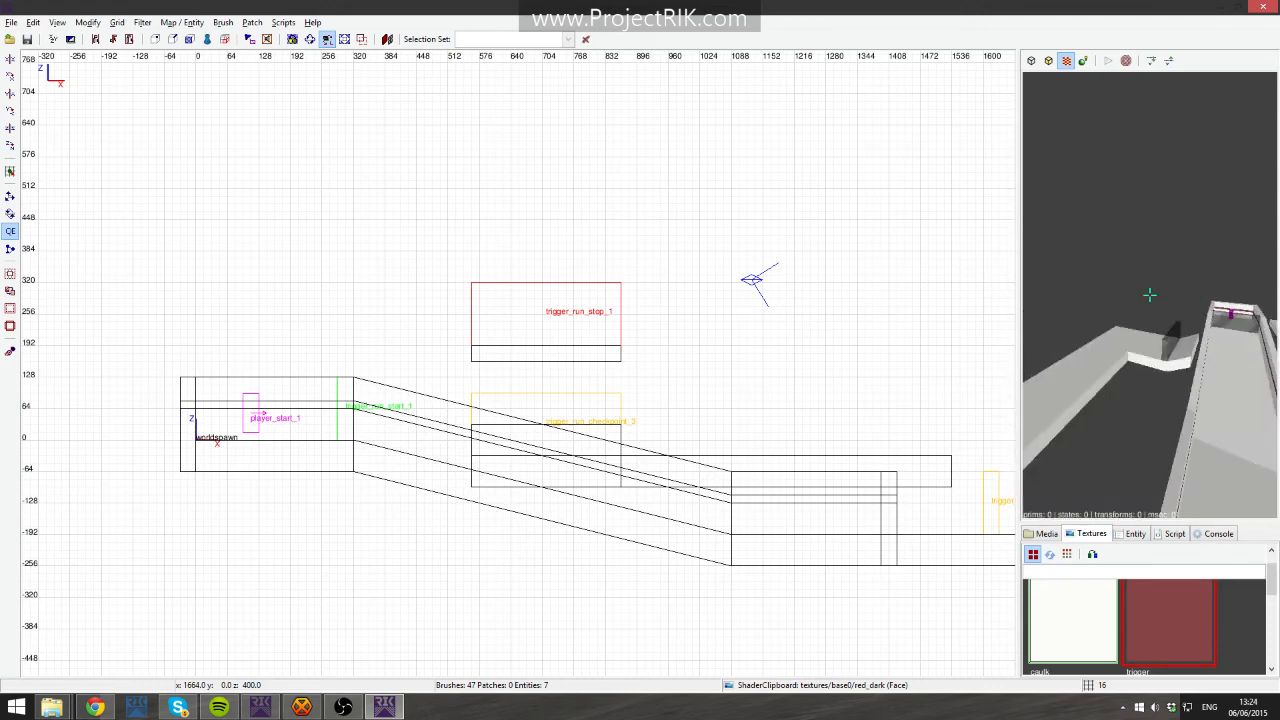
key("Up")
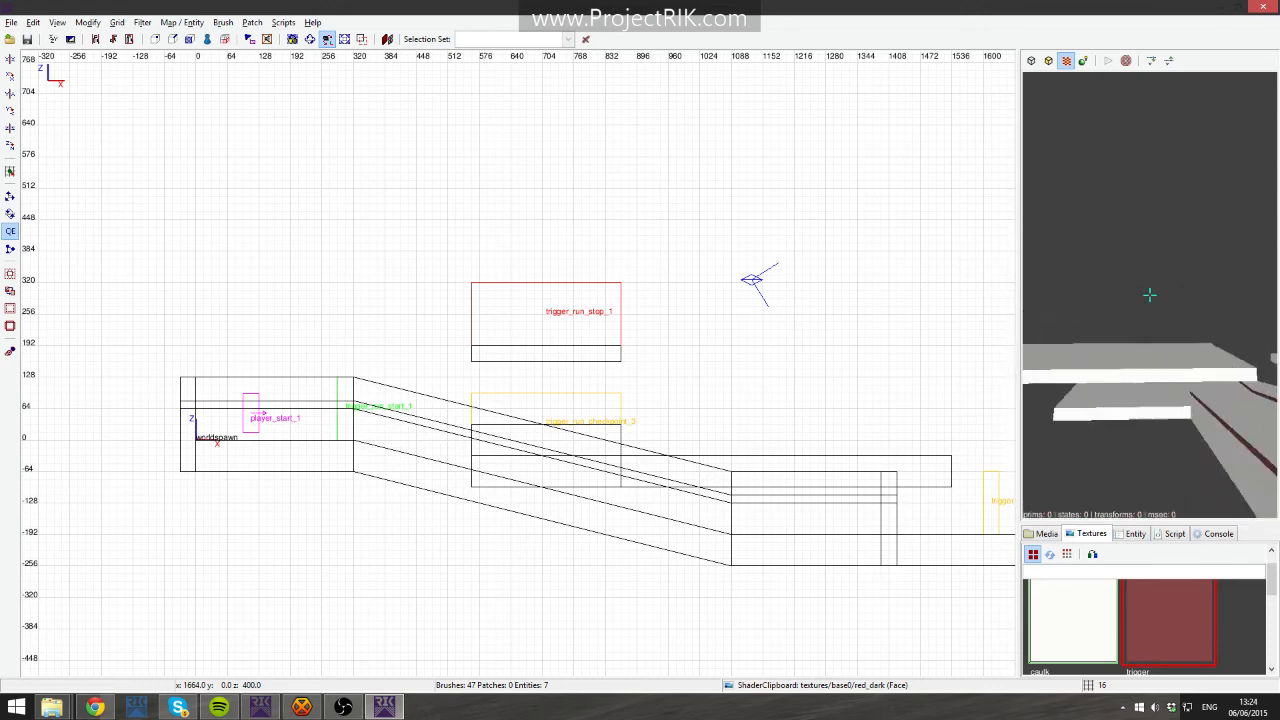
key("Down")
key("Up")
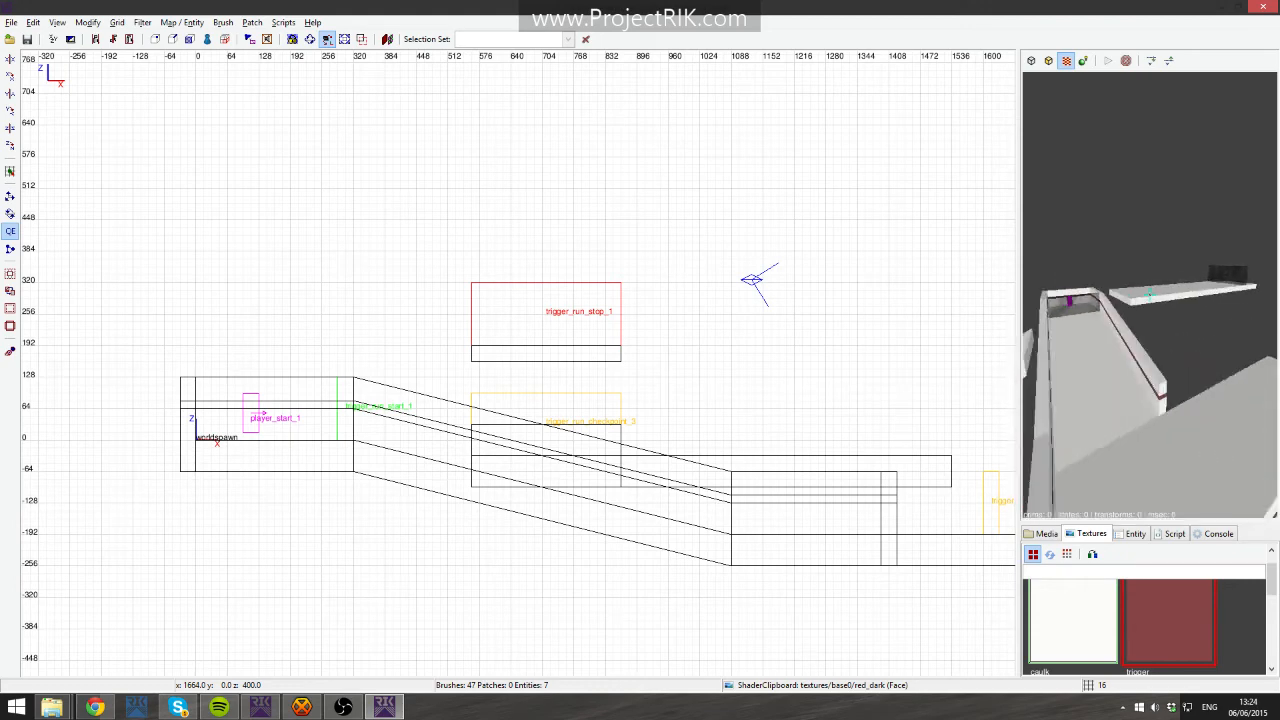
key("Down")
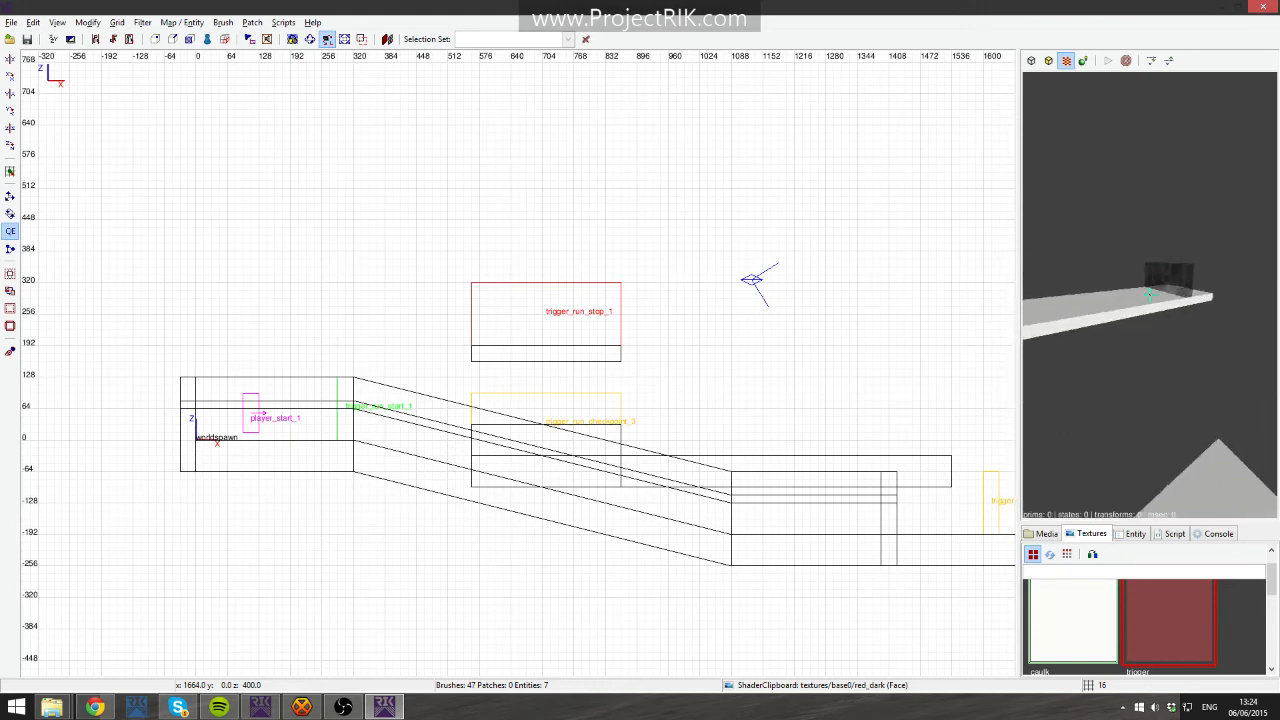
key("Down")
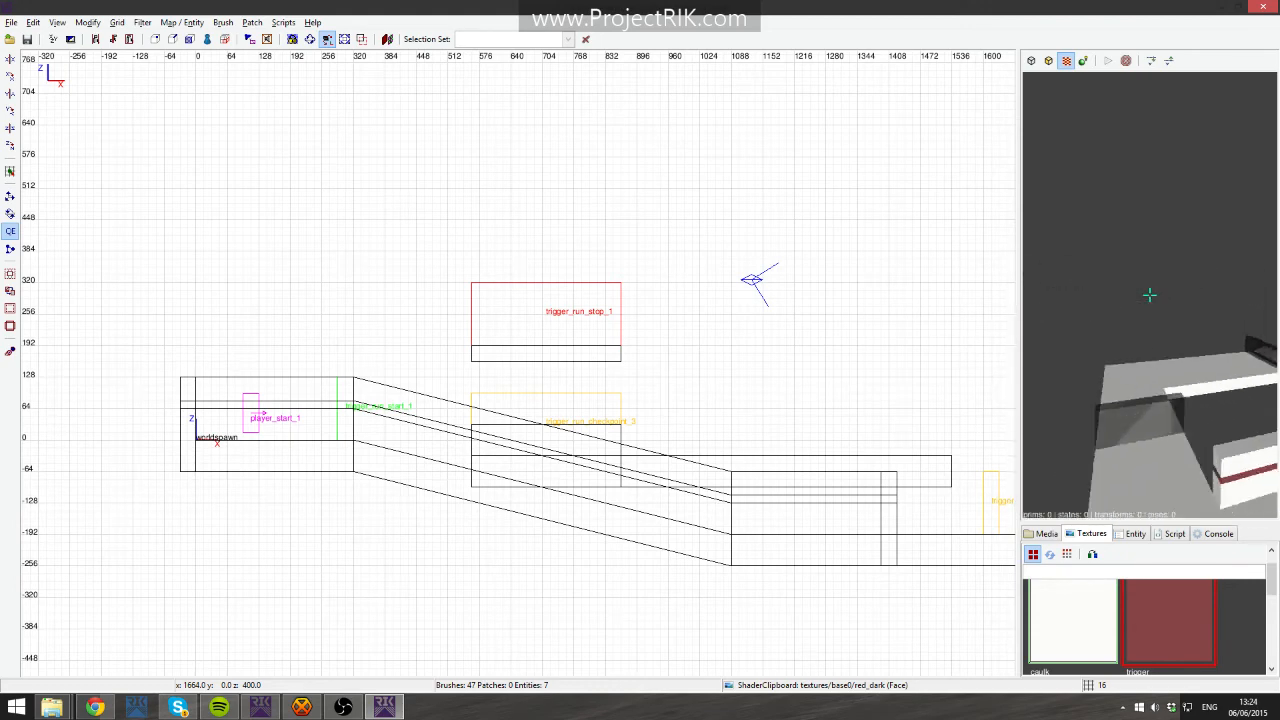
key("Up")
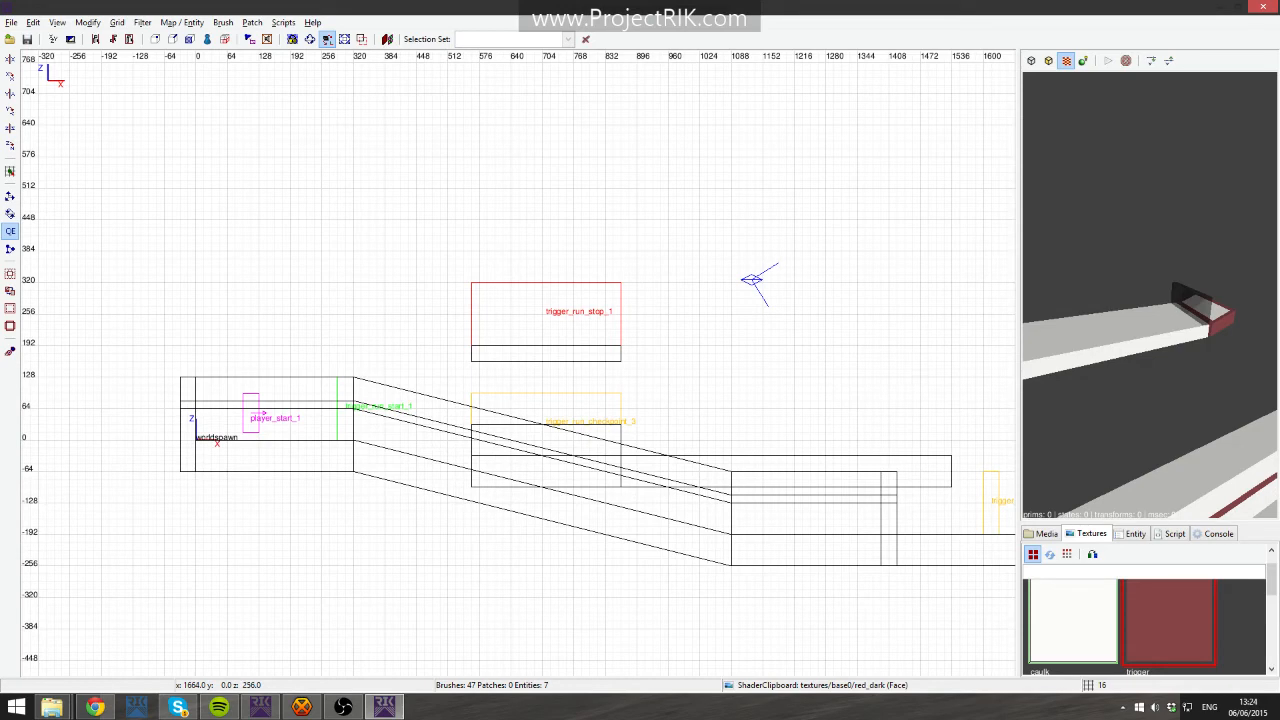
- Switch to the browser and open the Mapping 101 thread in the ProjectRIK Level Design forum
key("alt+Tab")
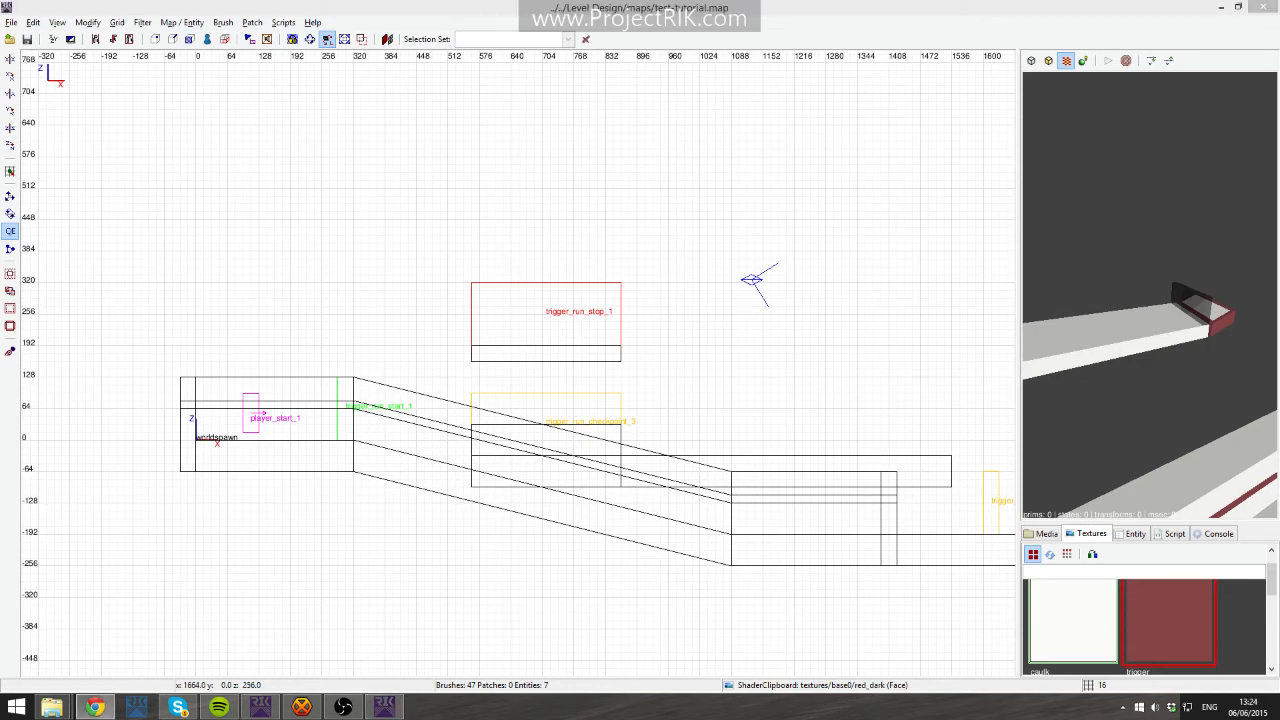
left_click_drag(1279, 108, 643, 0)
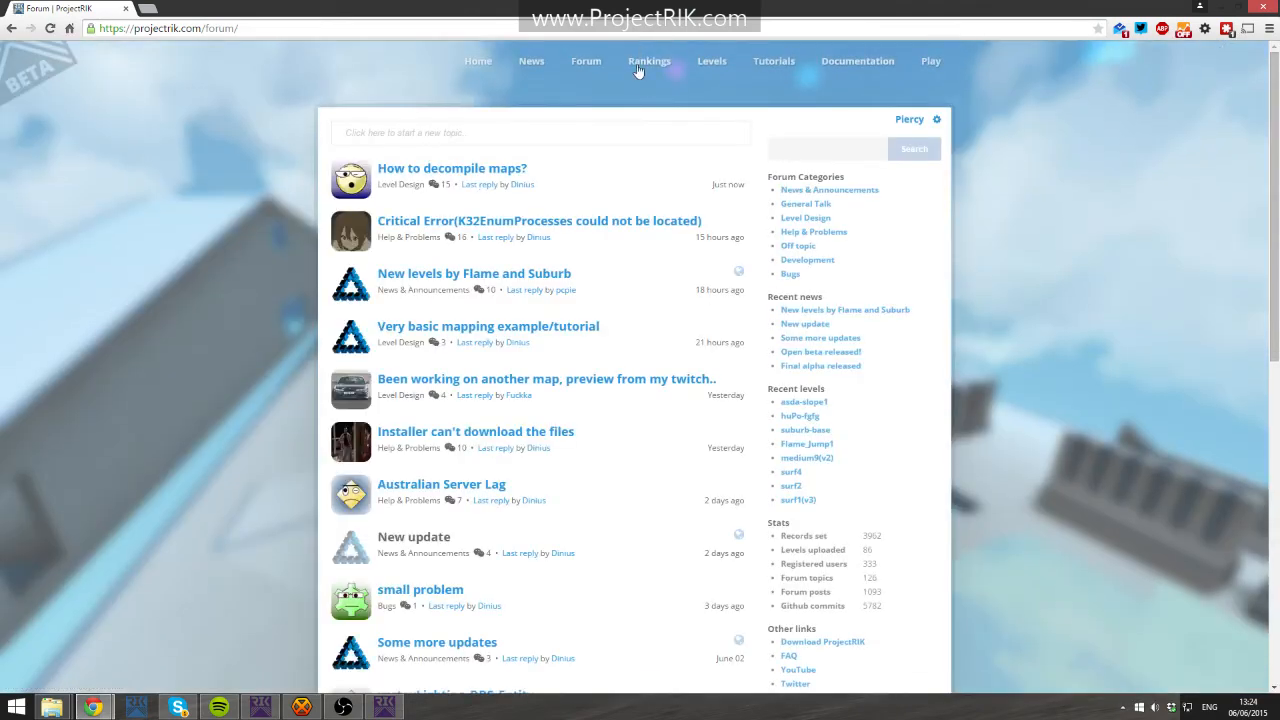
left_click(808, 218)
scroll(421, 322, "down", 3)
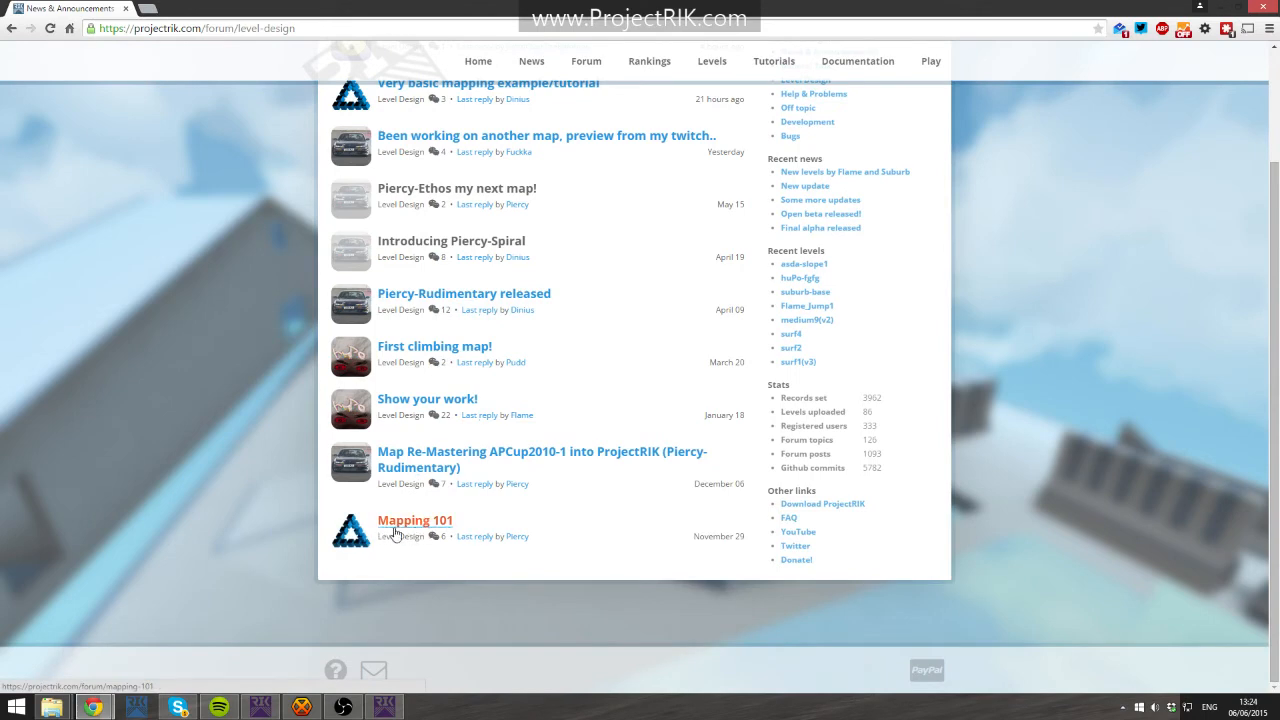
left_click_drag(430, 531, 437, 535)
left_click(441, 524)
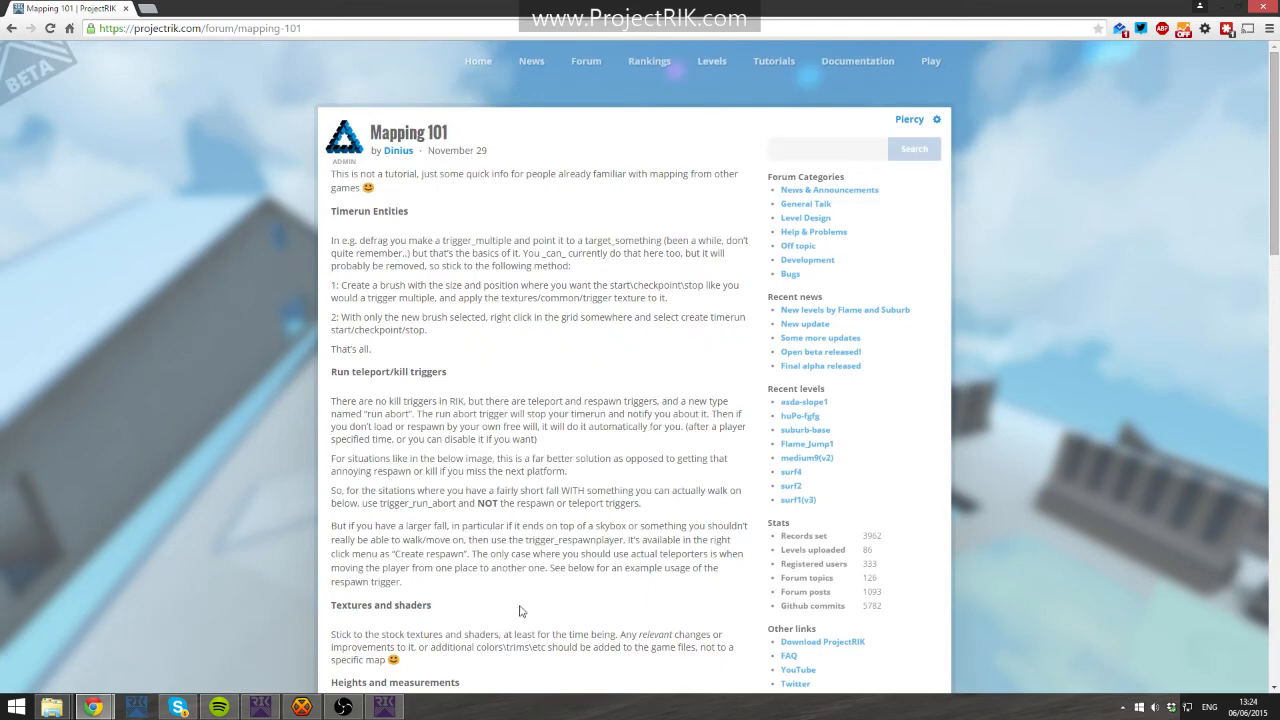
- Scroll to the Heights and measurements section and highlight the Player width entry, then restore the browser window
scroll(380, 245, "down", 3)
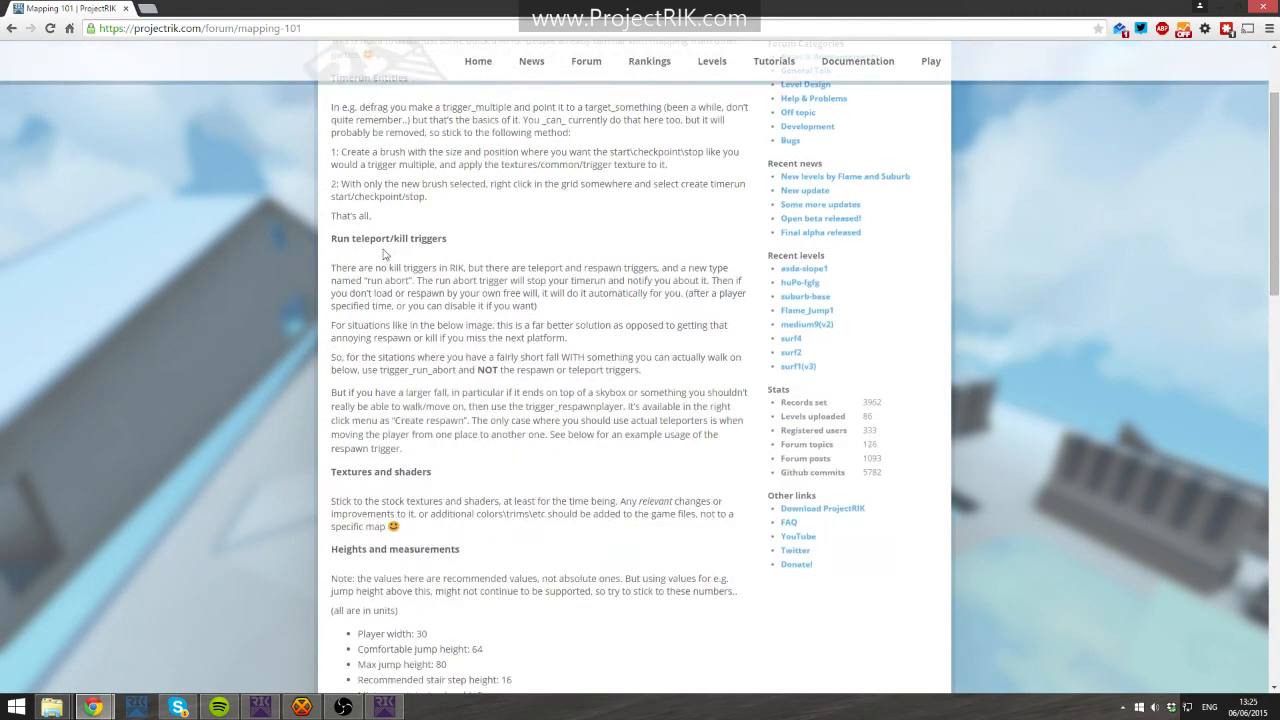
left_click_drag(333, 410, 462, 470)
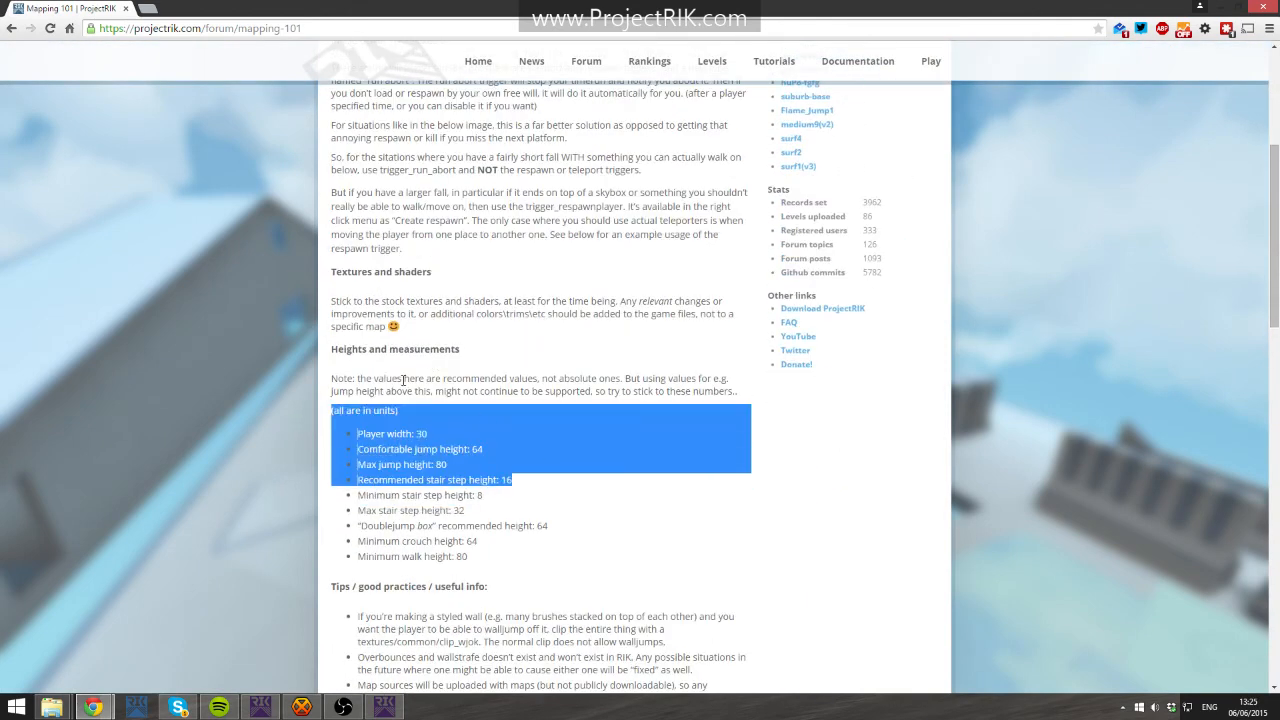
left_click_drag(327, 350, 494, 350)
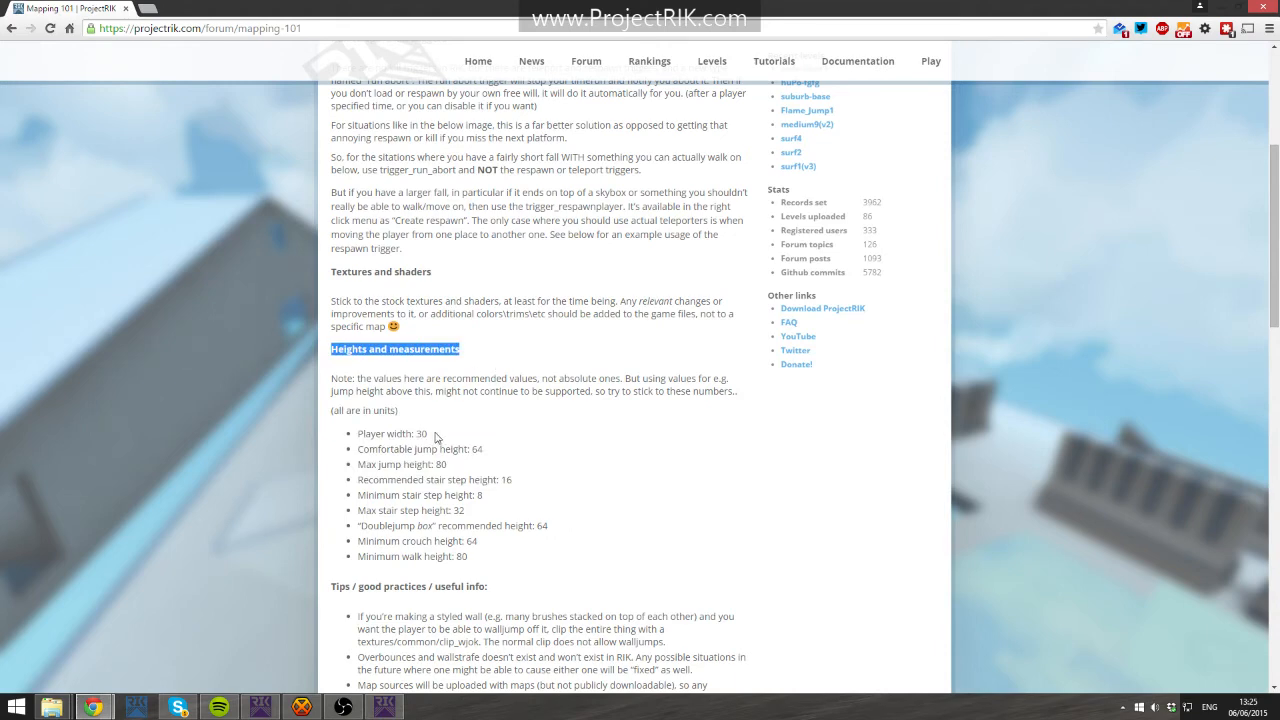
left_click_drag(435, 437, 351, 430)
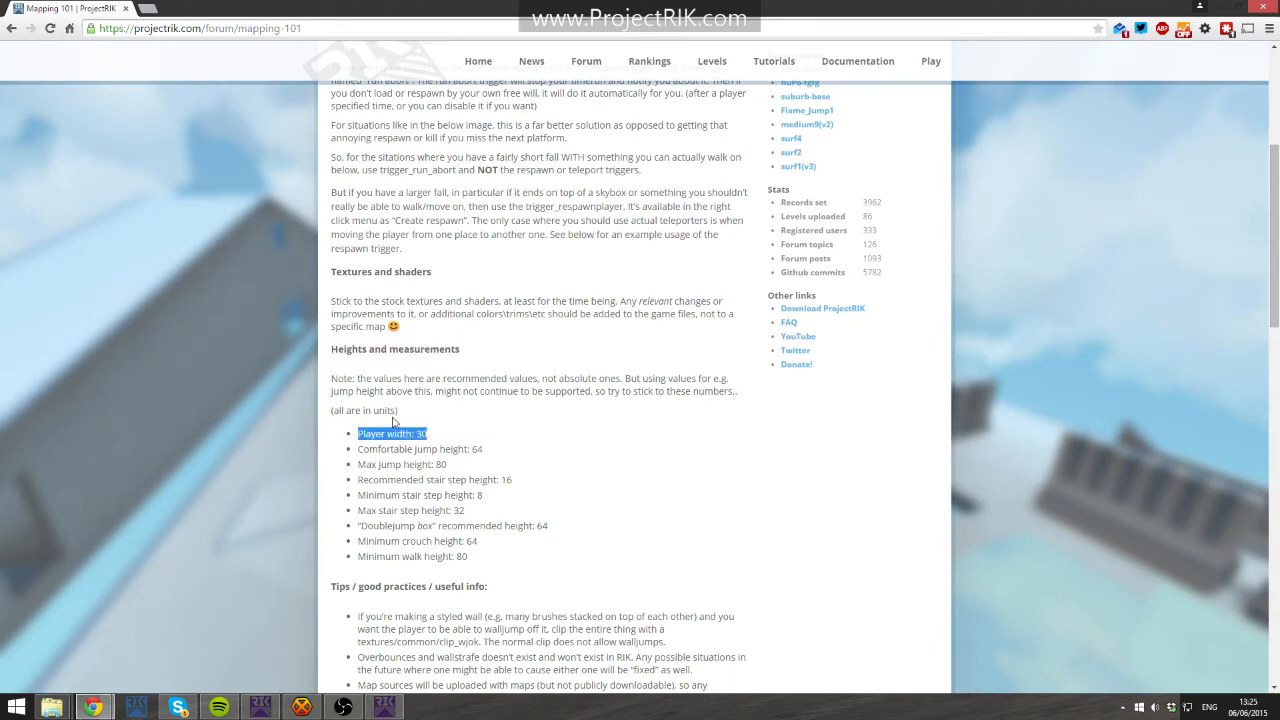
double_click(381, 7)
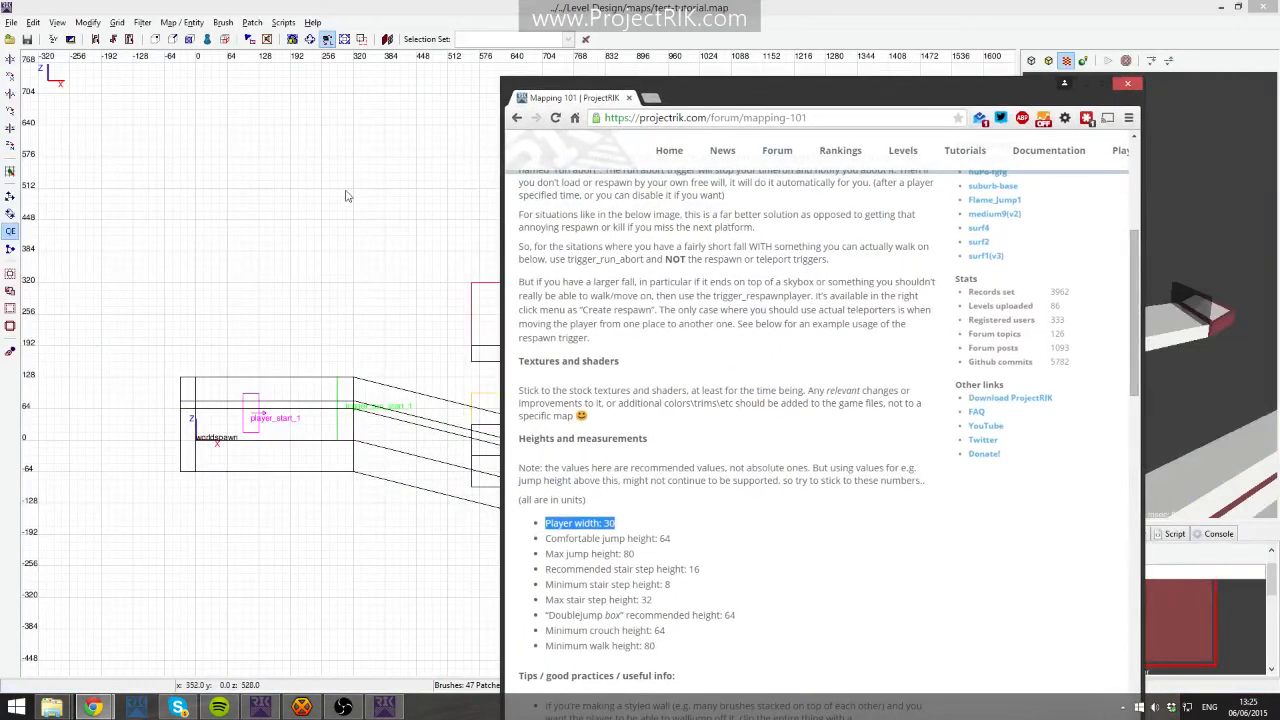
- Draw a tall test brush about 32 units wide and 208 units high in the side view, then delete it
left_click(228, 165)
mouse_move(227, 160)
left_mouse_down()
mouse_move(247, 176)
mouse_move(224, 297)
left_mouse_up()
scroll(239, 277, "up", 2)
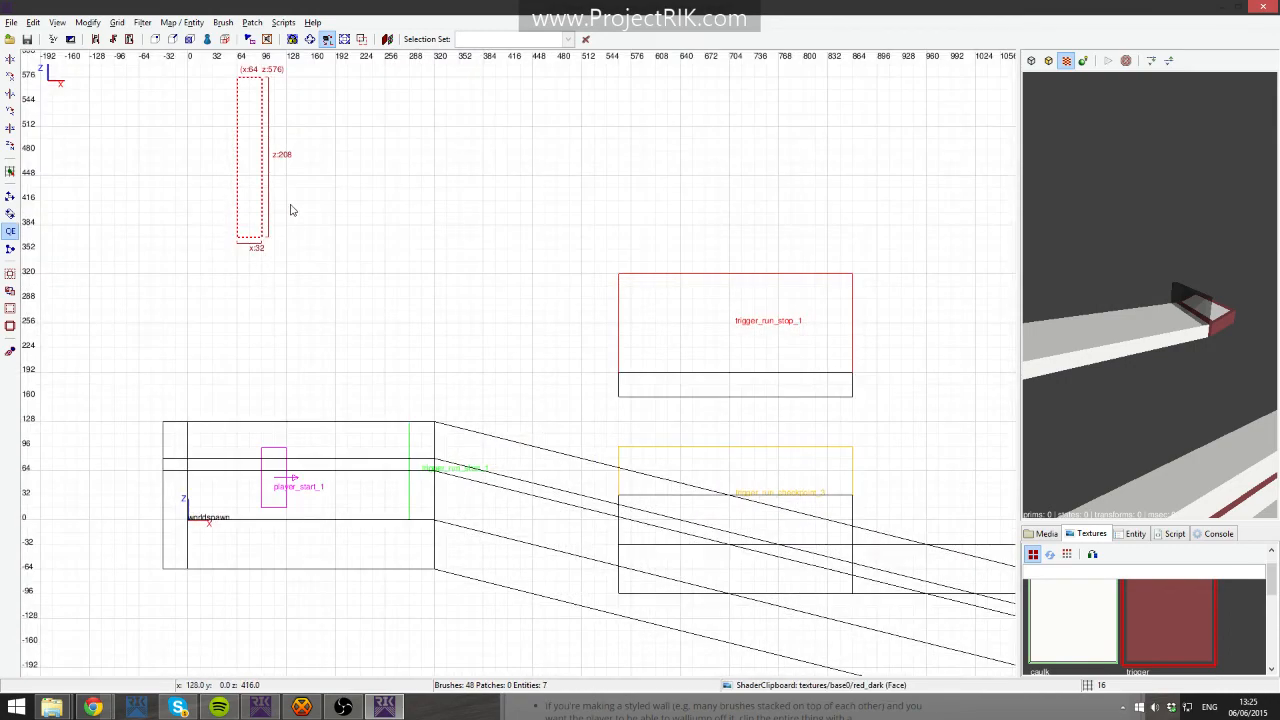
key("BackSpace")
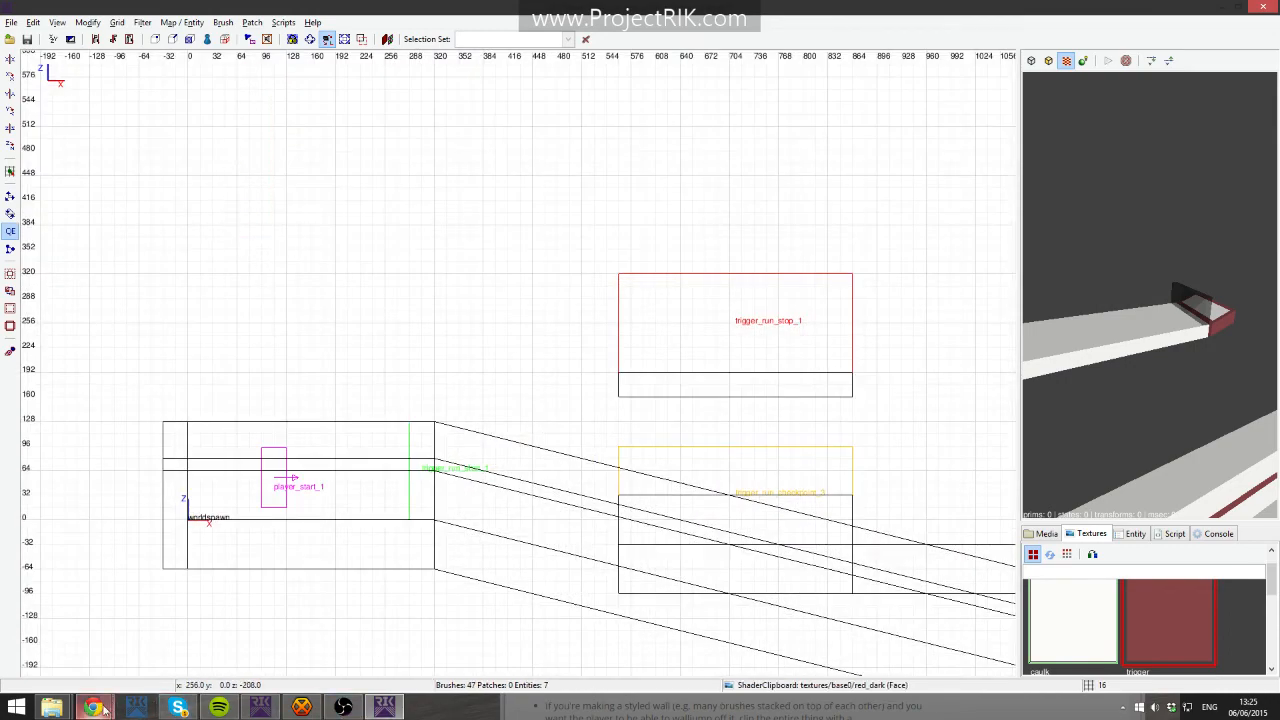
- Bring the browser with the Mapping 101 thread back and maximise it
mouse_move(93, 708)
left_click(216, 636)
left_click_drag(711, 56, 582, 48)
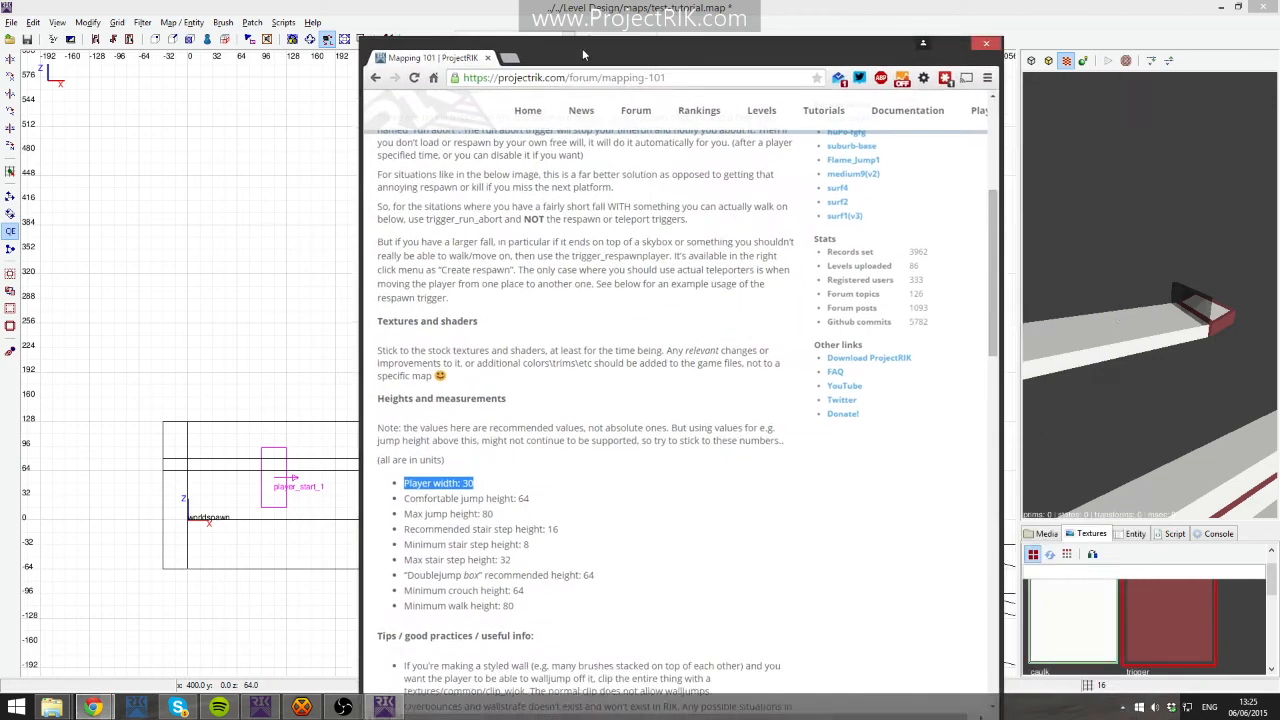
double_click(582, 48)
- Review the recommended heights list entry by entry, then return to the level design launcher
left_click_drag(515, 453, 376, 466)
left_click_drag(519, 484, 358, 488)
left_click(447, 483)
left_click(464, 479)
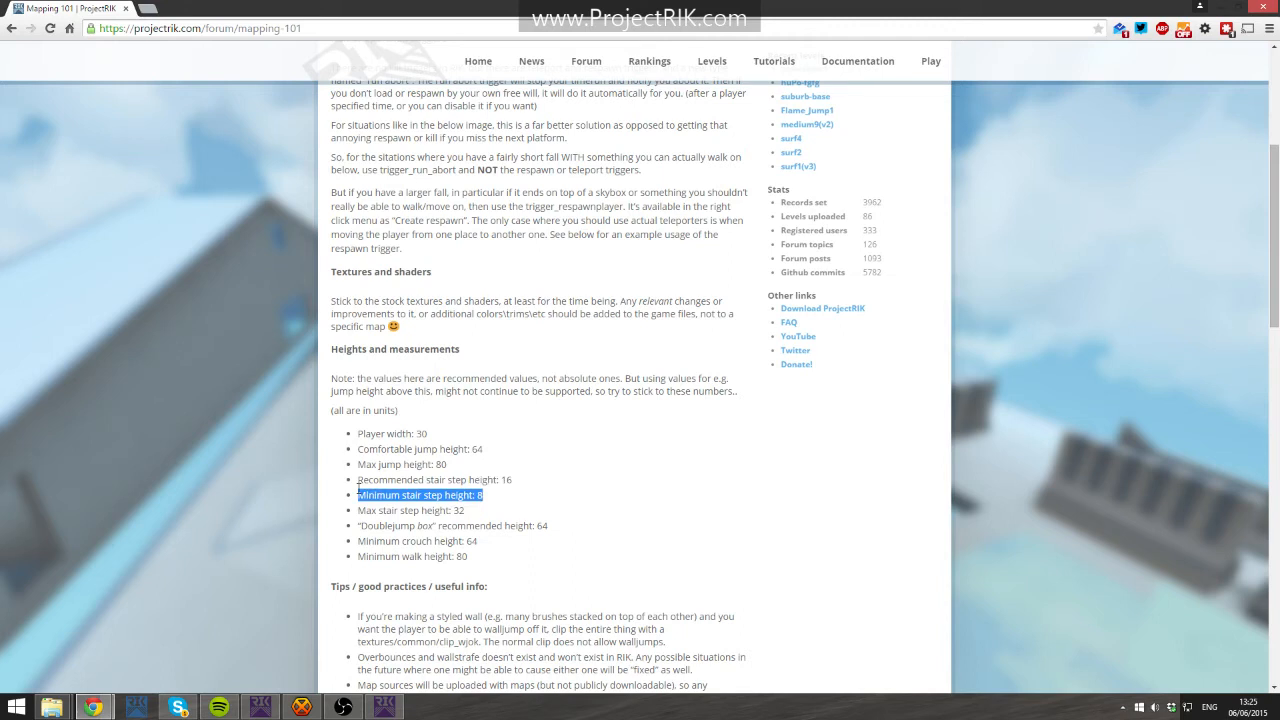
left_click_drag(498, 519, 432, 527)
left_click(409, 526)
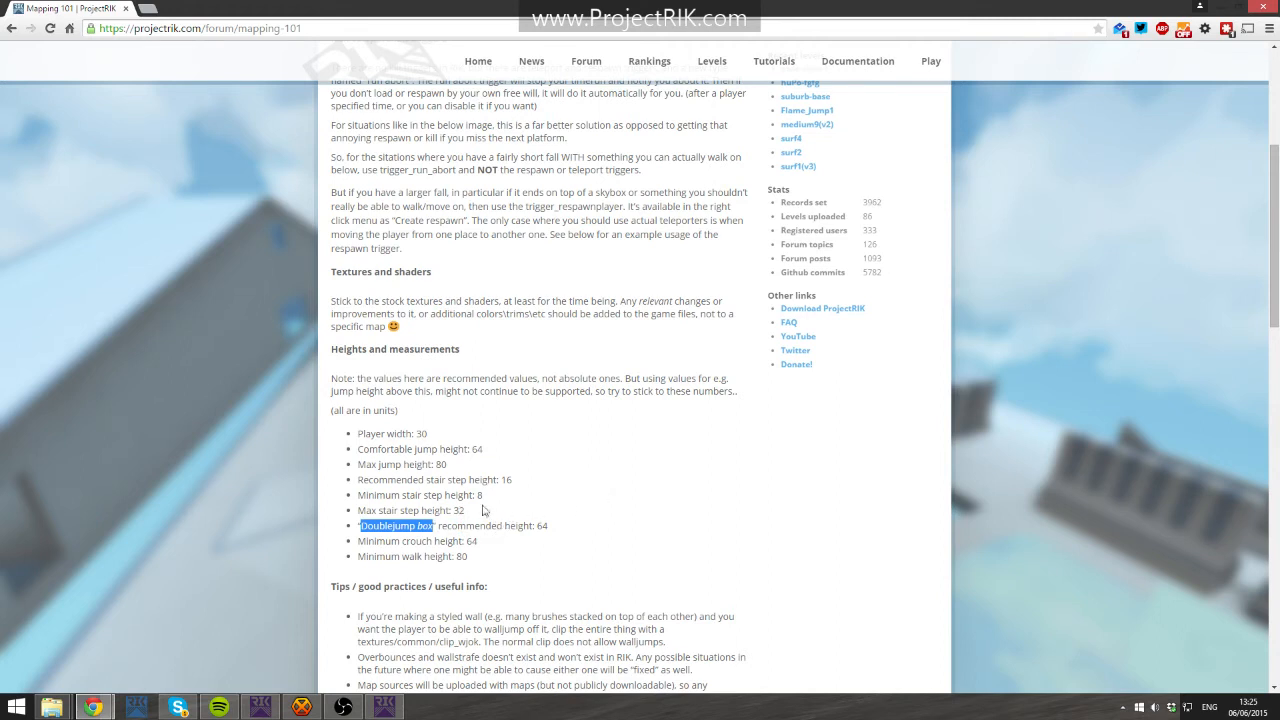
left_click(467, 533)
left_click_drag(584, 527, 515, 527)
left_click(540, 526)
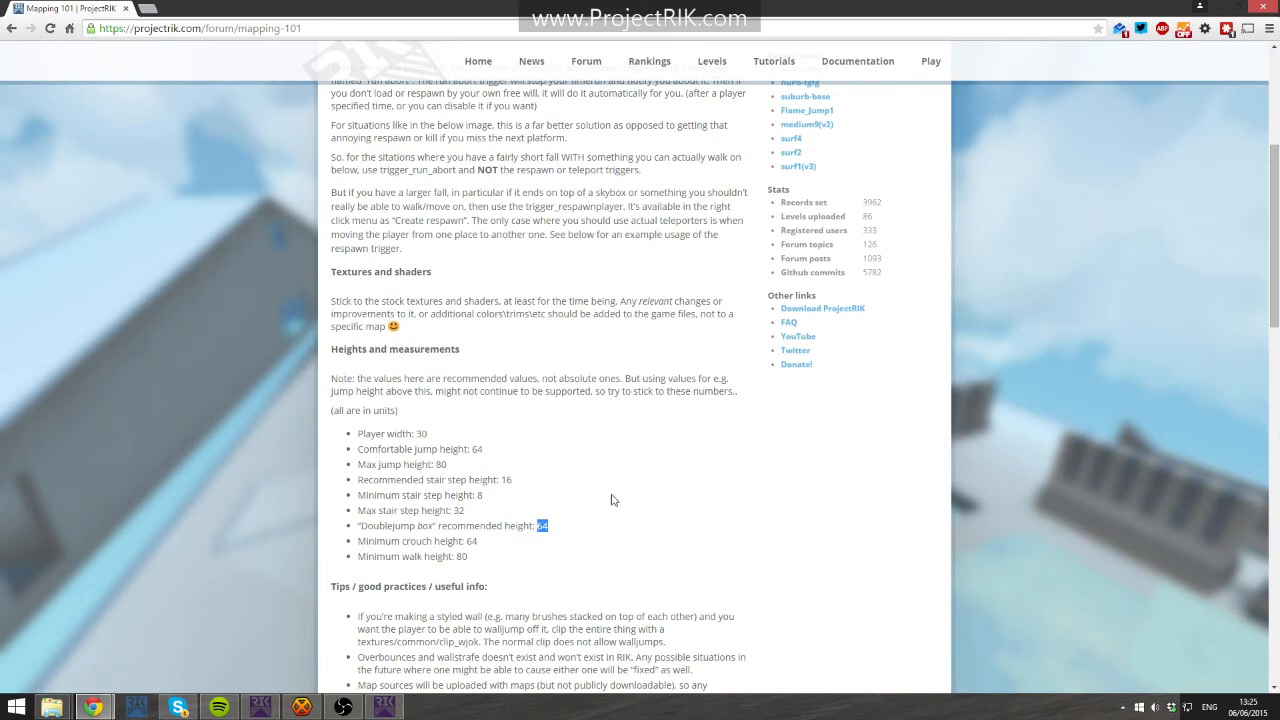
left_click(784, 548)
left_click_drag(480, 541, 363, 543)
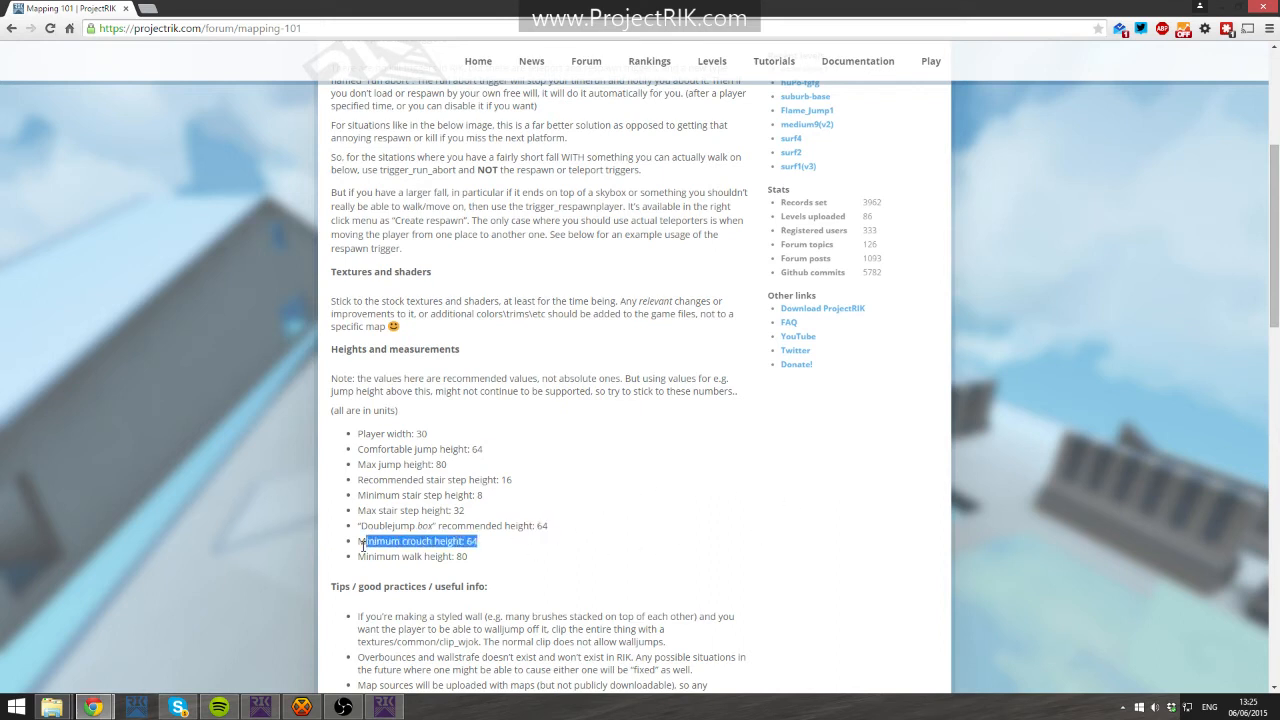
left_click_drag(529, 543, 418, 563)
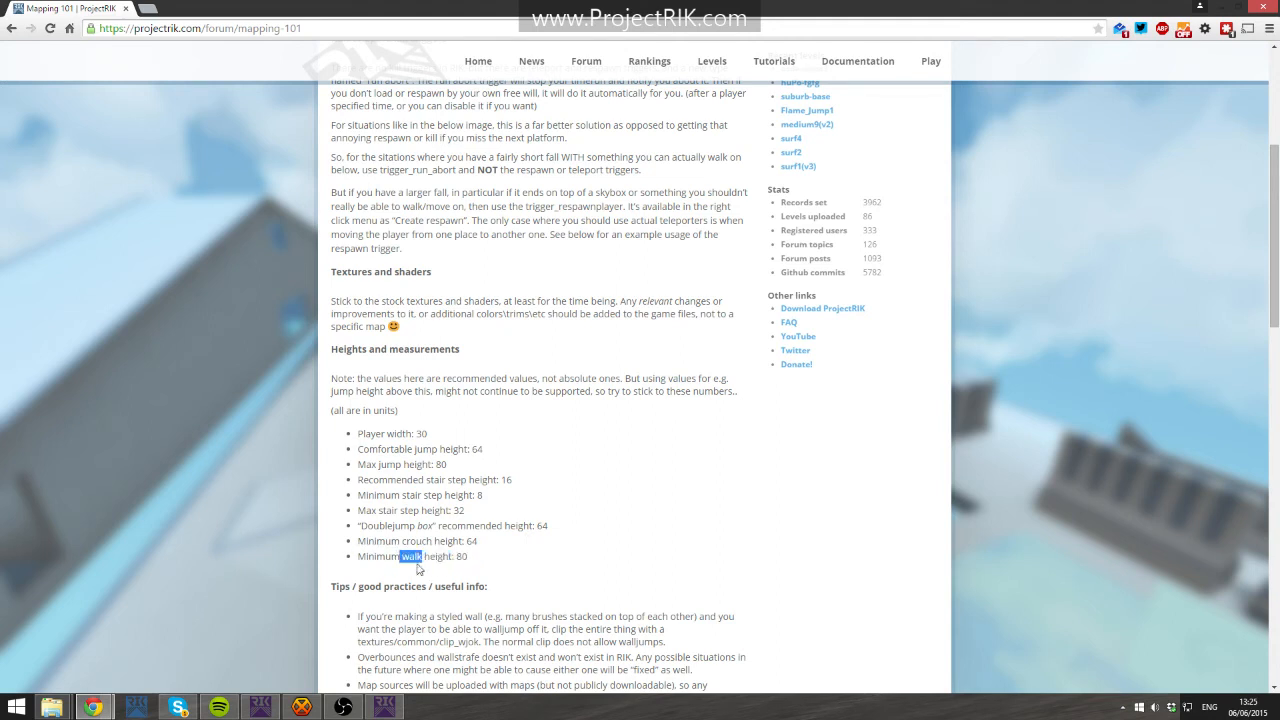
left_click_drag(484, 555, 330, 436)
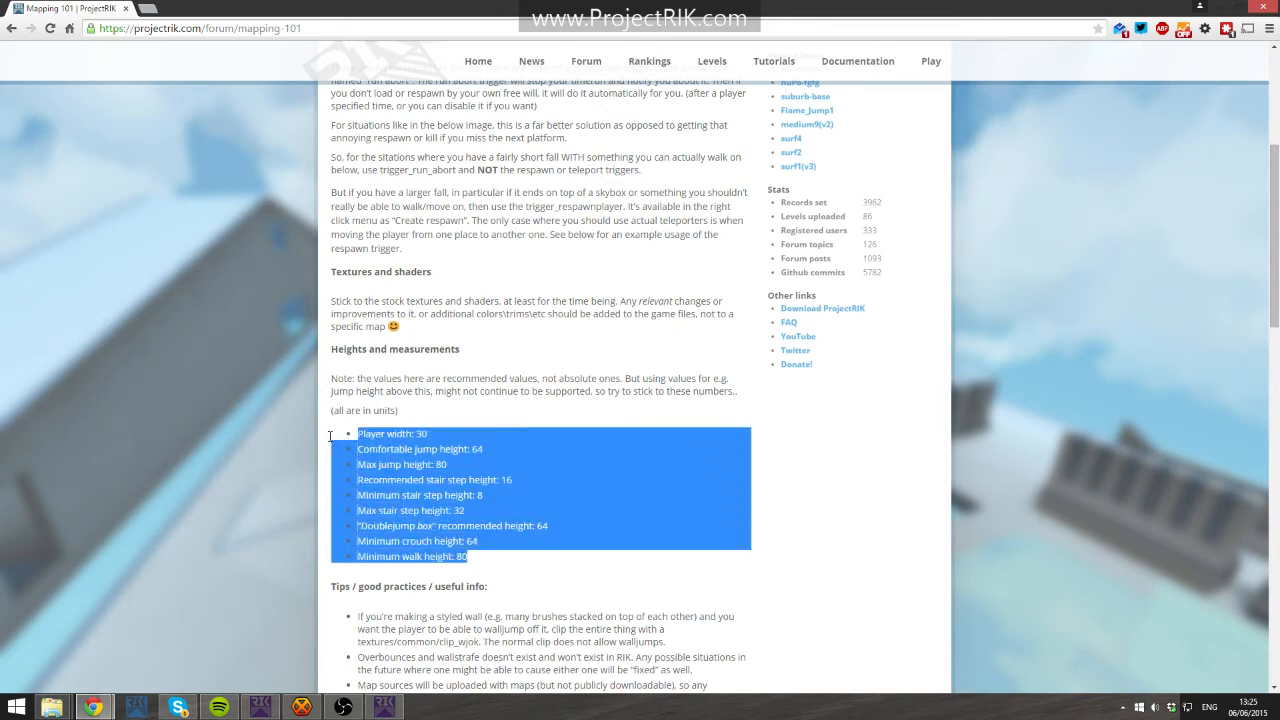
left_click(476, 542)
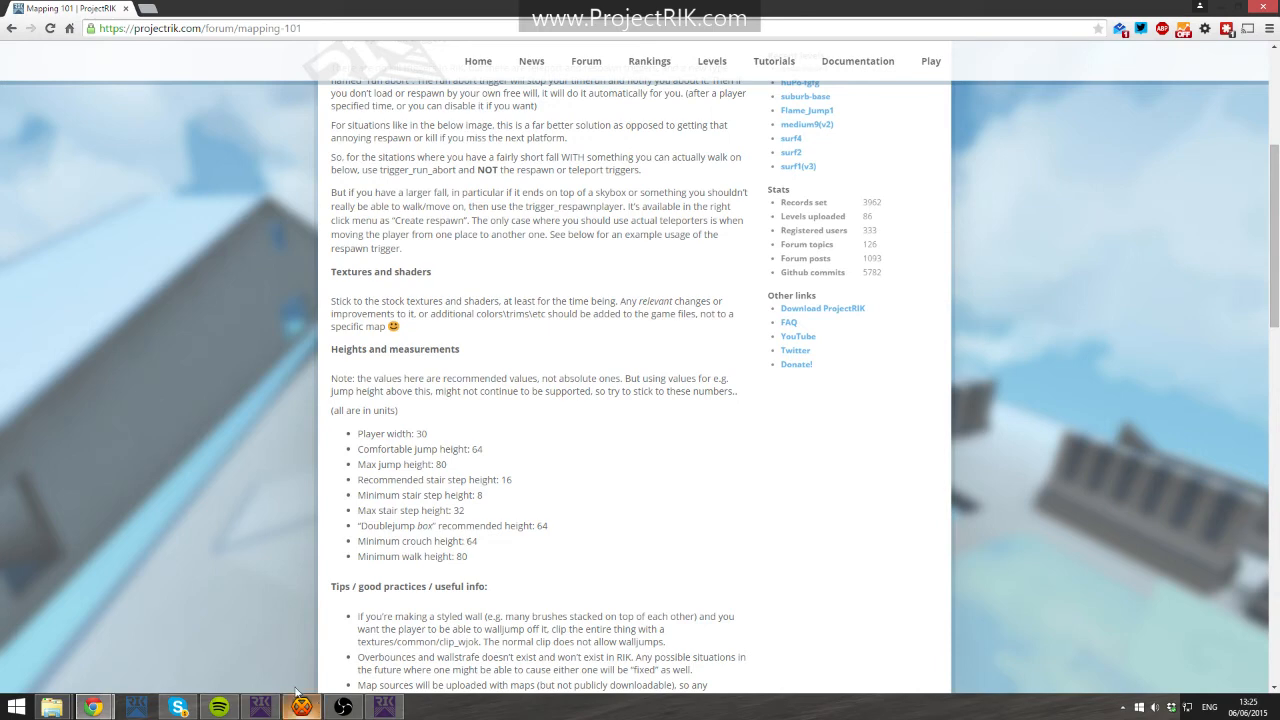
left_click(383, 707)
left_click(383, 707)
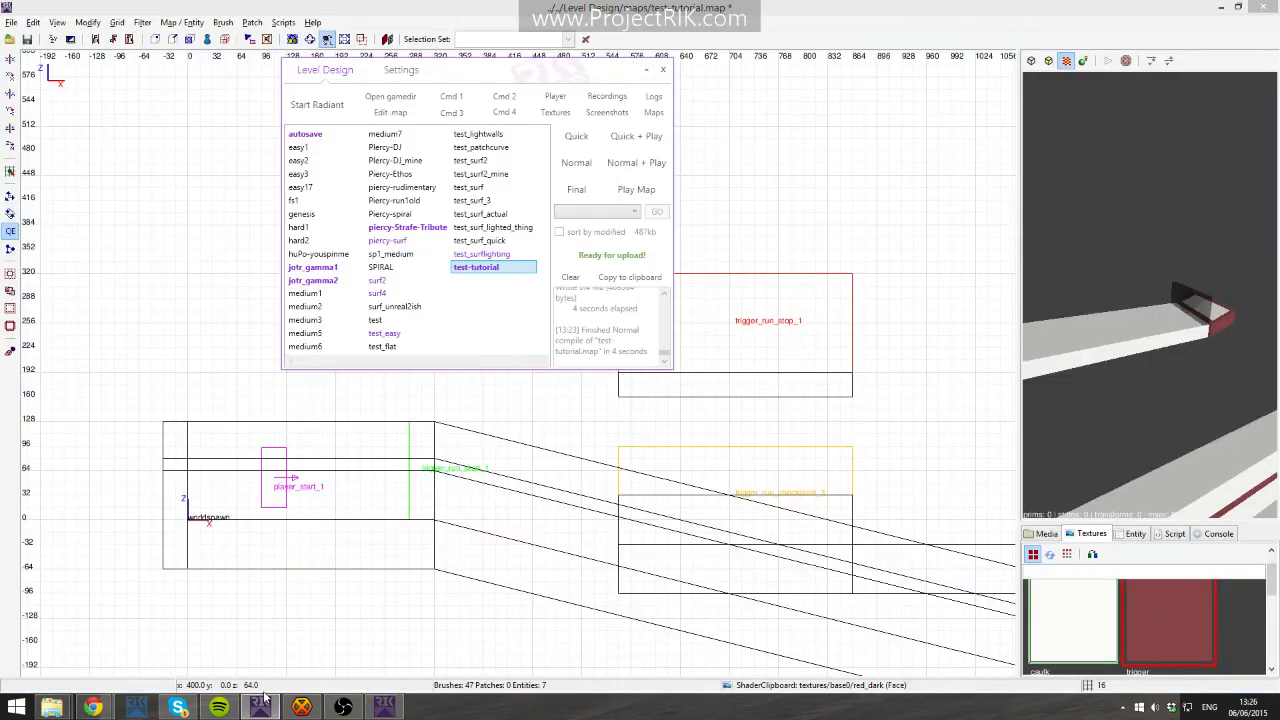
- Open the piercy-surf map from the level design launcher and fly around it in the camera view
left_click(325, 110)
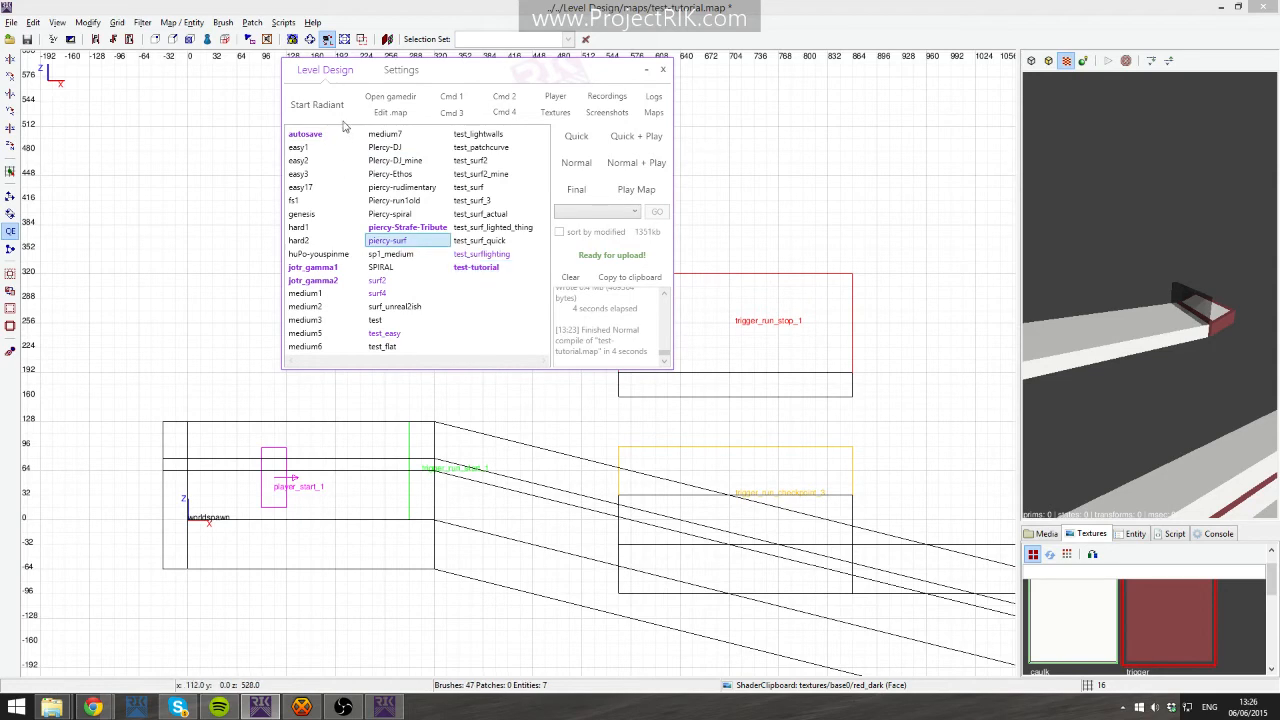
double_click(432, 189)
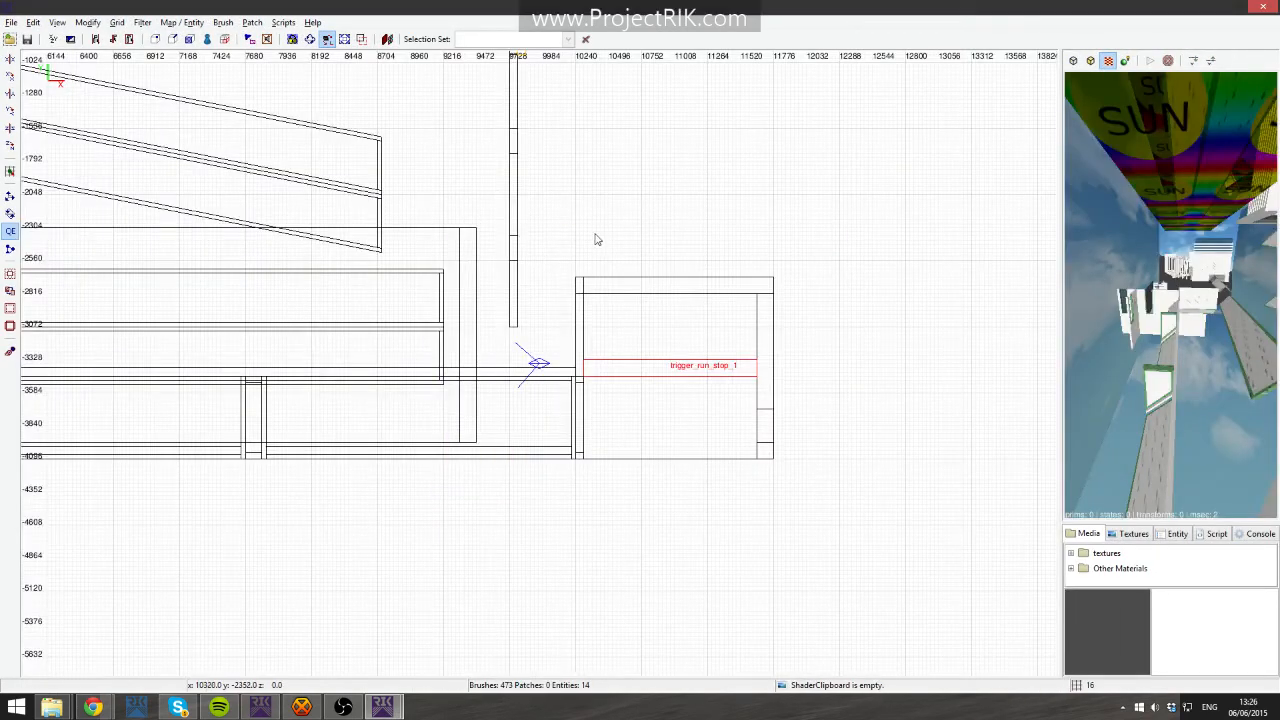
key("Up")
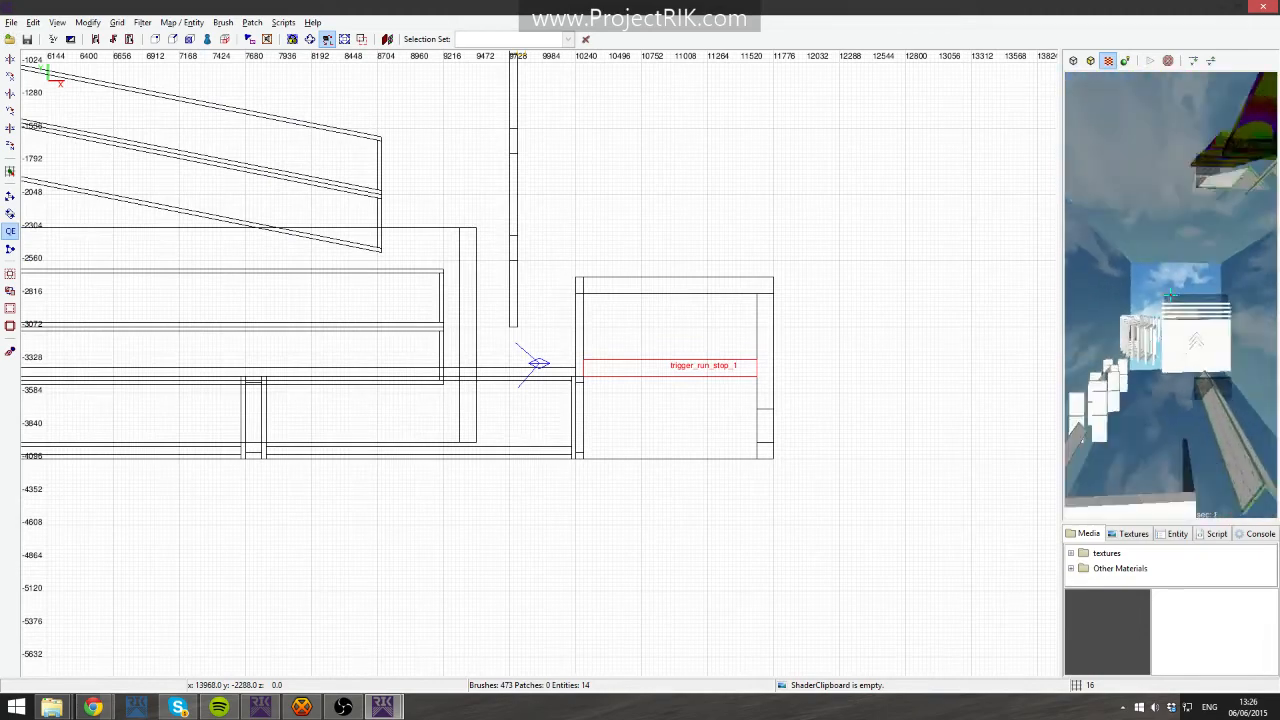
key("Up")
key("Down")
left_click(1170, 295, "shift")
right_click(1170, 295)
key("Escape")
left_click(1174, 303, "shift")
left_click_drag(1060, 298, 1015, 297)
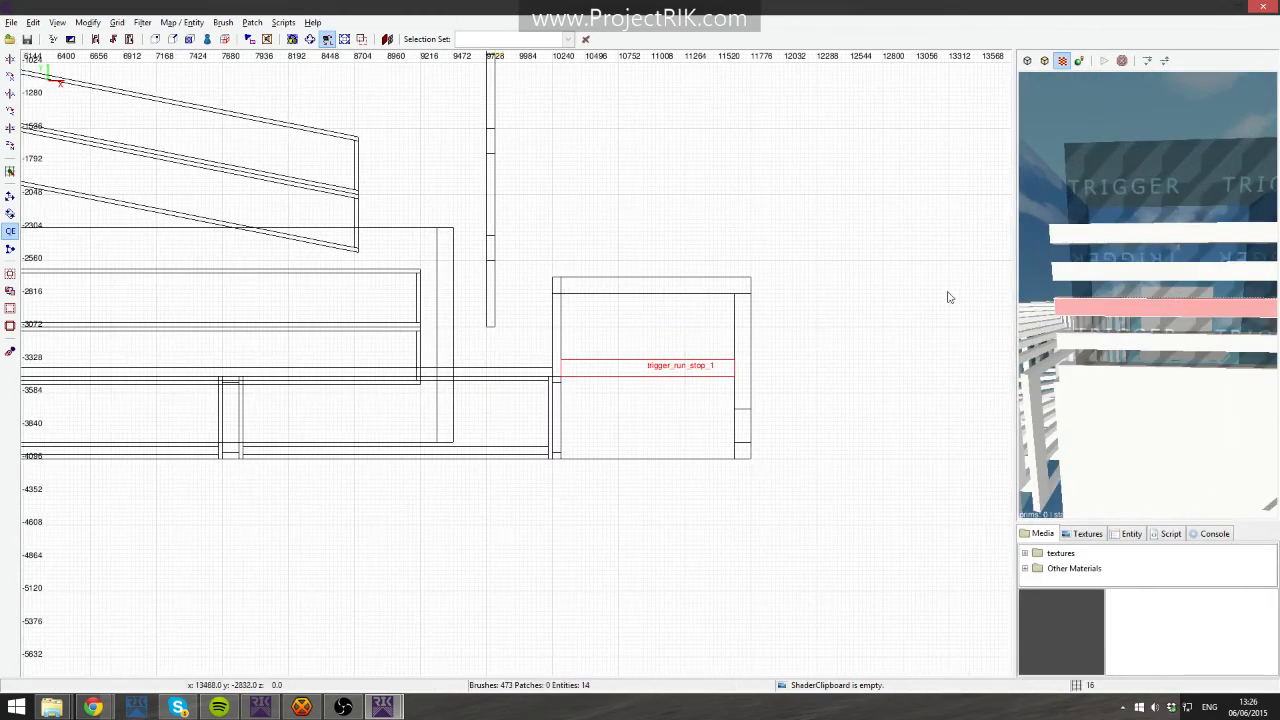
right_click_drag(572, 274, 722, 277)
right_click(1130, 288)
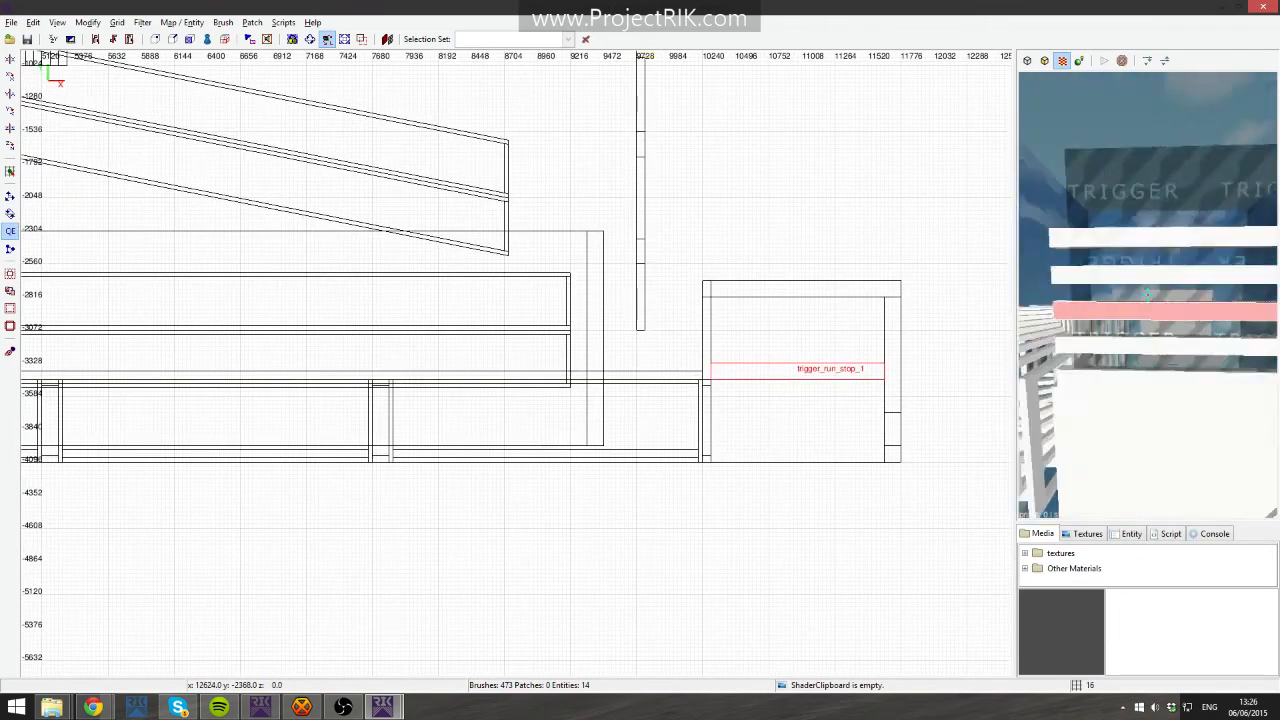
right_click(1130, 288)
scroll(577, 241, "down", 2)
- Select a brush in the grid and turn it into a timerun start trigger from the context menu
right_click_drag(586, 250, 788, 580)
right_click(593, 249)
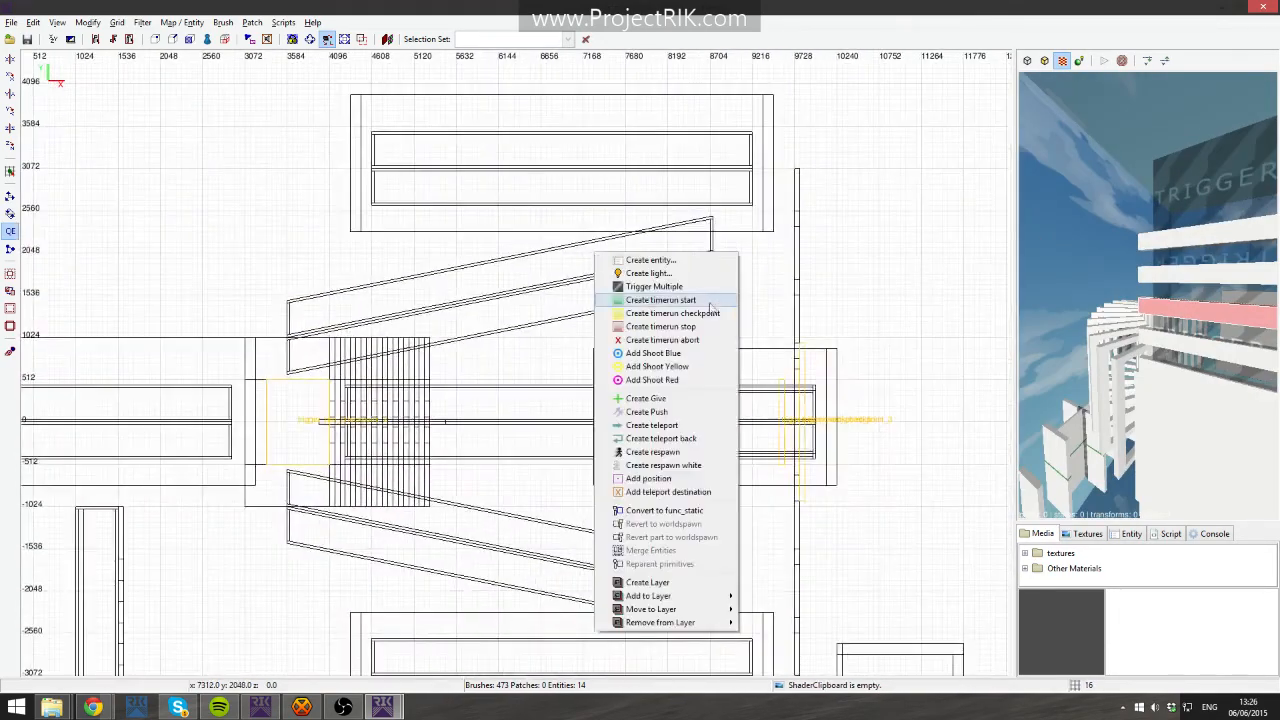
left_click(650, 299)
right_click_drag(681, 312, 837, 331)
scroll(681, 312, "down", 4)
key("ctrl+Tab")
right_click_drag(427, 346, 146, 322)
key("ctrl+Tab")
scroll(658, 430, "up", 5)
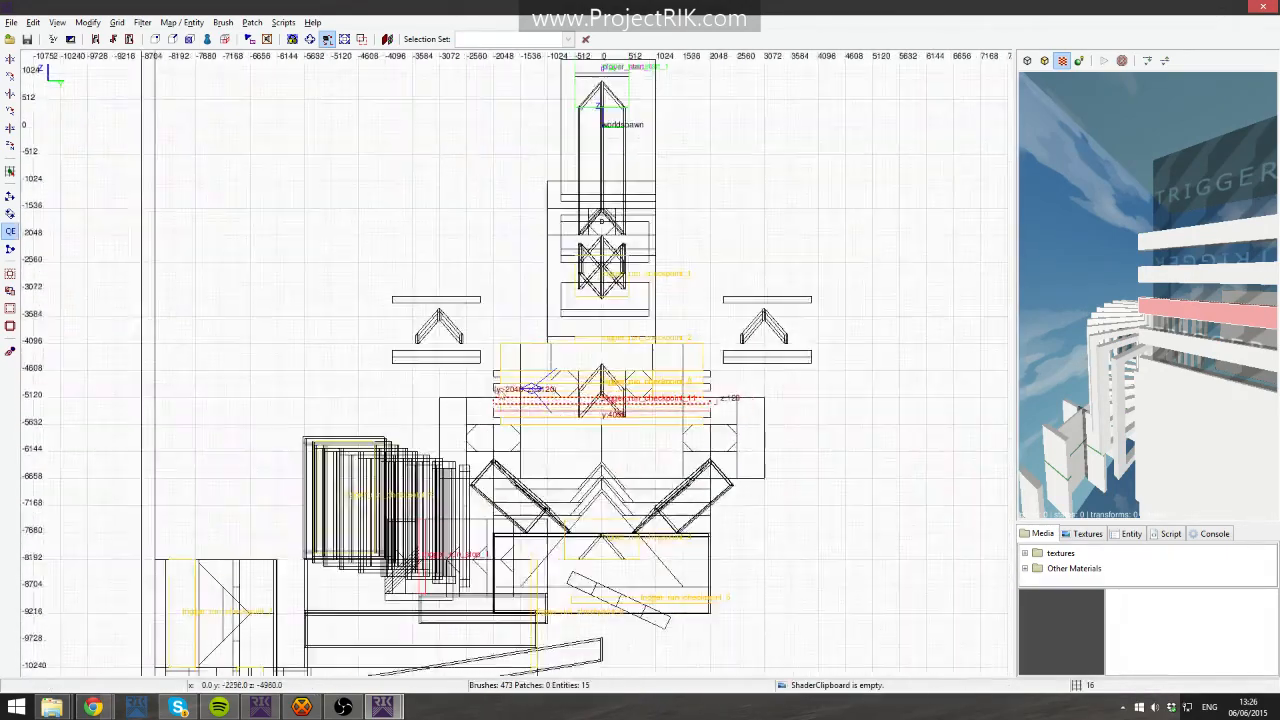
- Select the stacked checkpoint trigger brushes in the camera view, then deselect them
right_click_drag(658, 430, 575, 319)
scroll(646, 446, "up", 3)
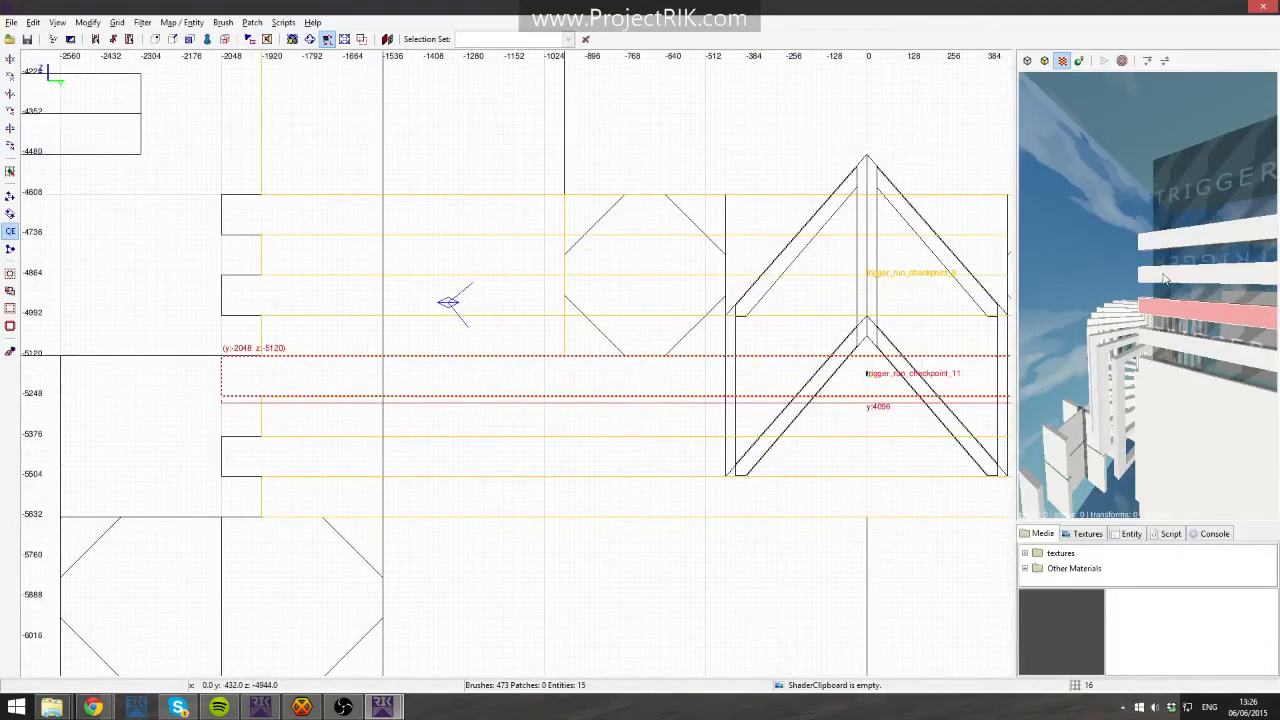
left_click(1174, 273, "shift")
left_click(1174, 237, "shift")
left_click(1150, 340, "shift")
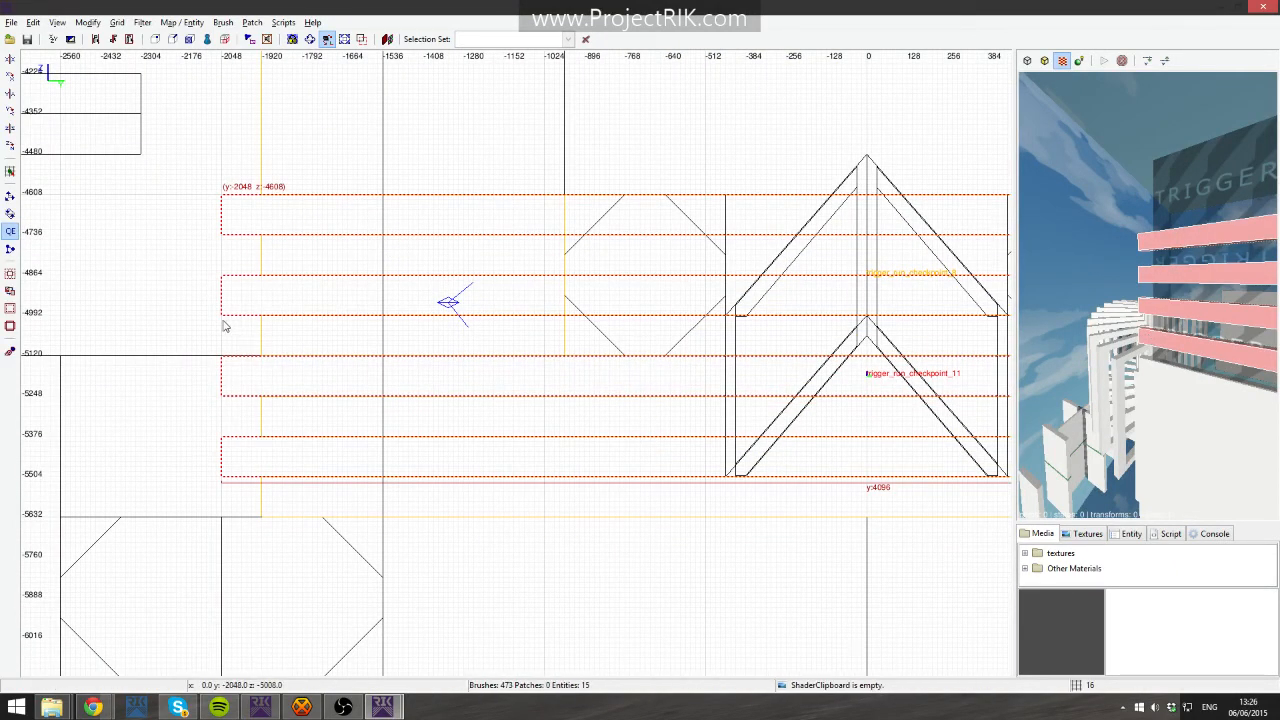
key("Escape")
- Draw a small test brush about 48 units wide and 128 units high beside the checkpoint triggers, then delete it
left_click_drag(228, 320, 243, 362)
left_click_drag(235, 317, 230, 335)
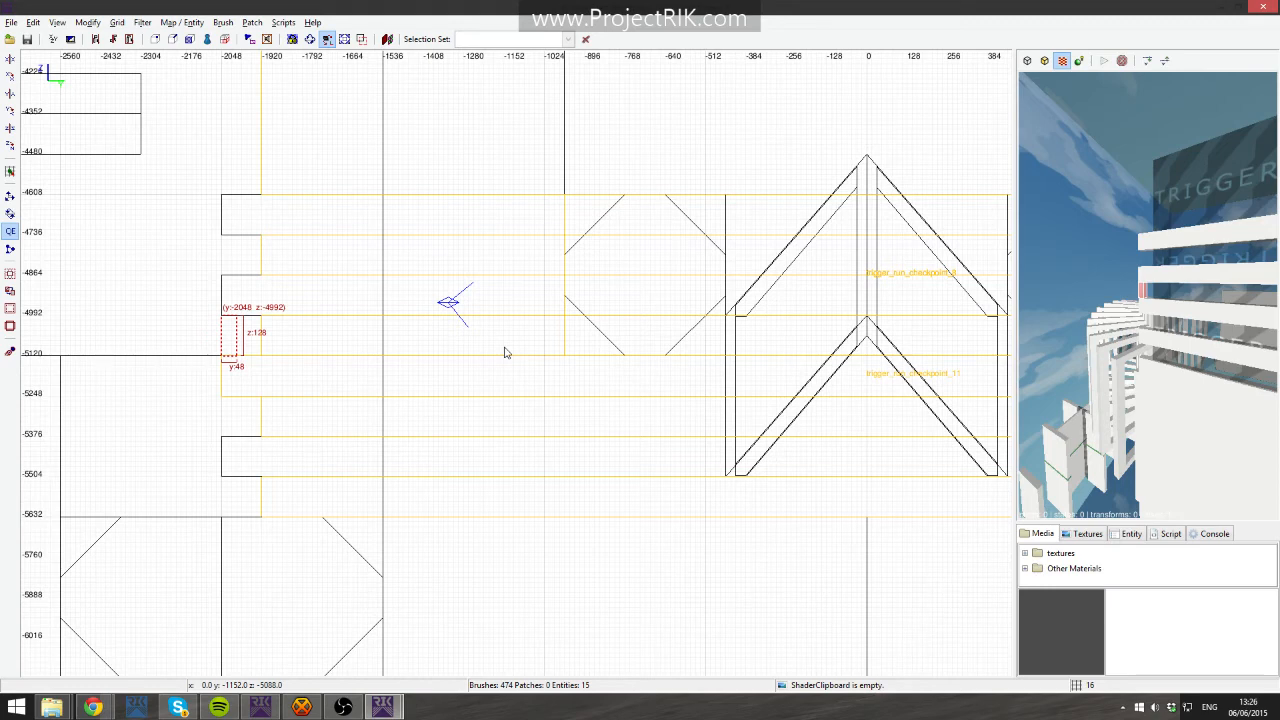
key("Delete")
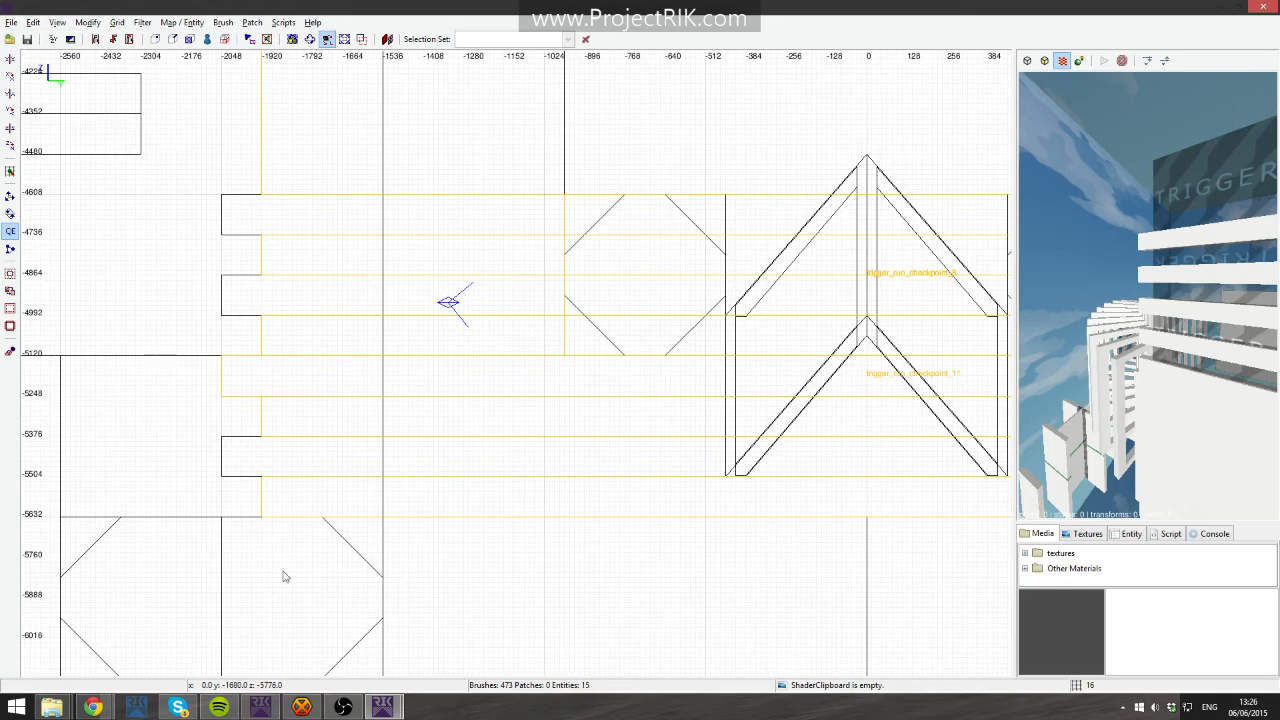
- Switch to the browser window showing the Mapping 101 thread
left_click_drag(303, 592, 313, 604)
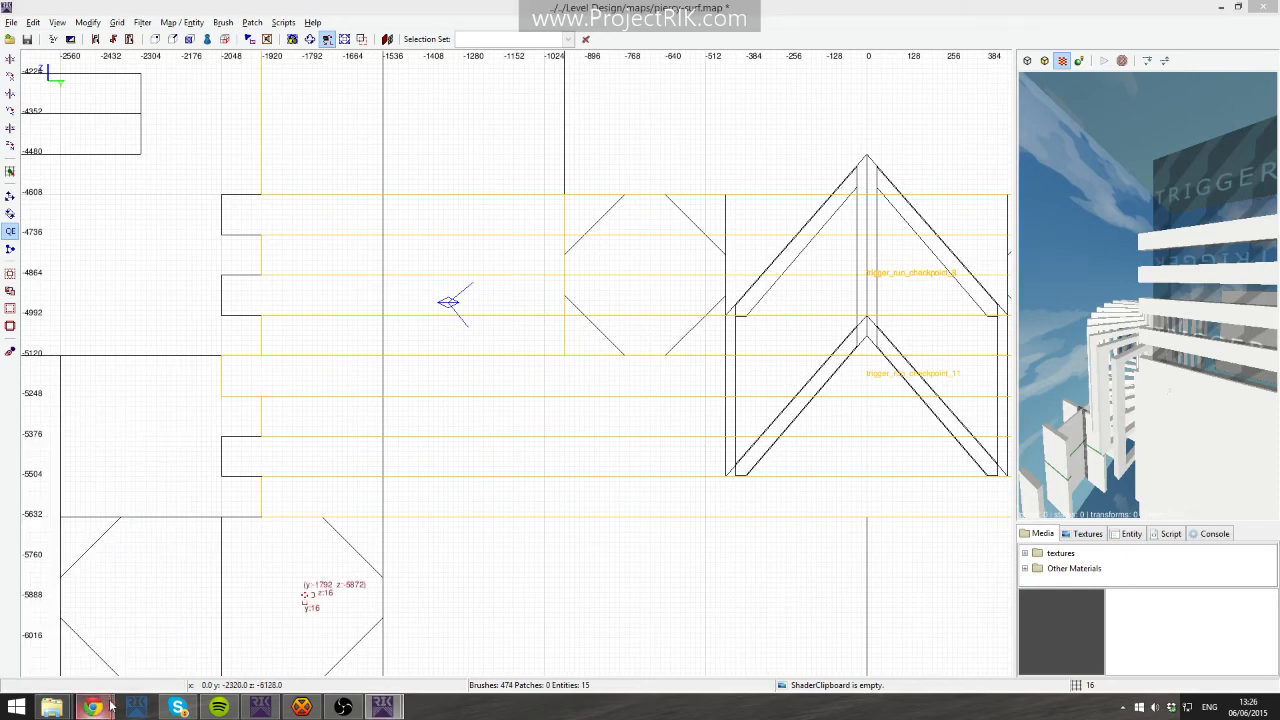
right_click(468, 563)
left_click(308, 583)
mouse_move(93, 707)
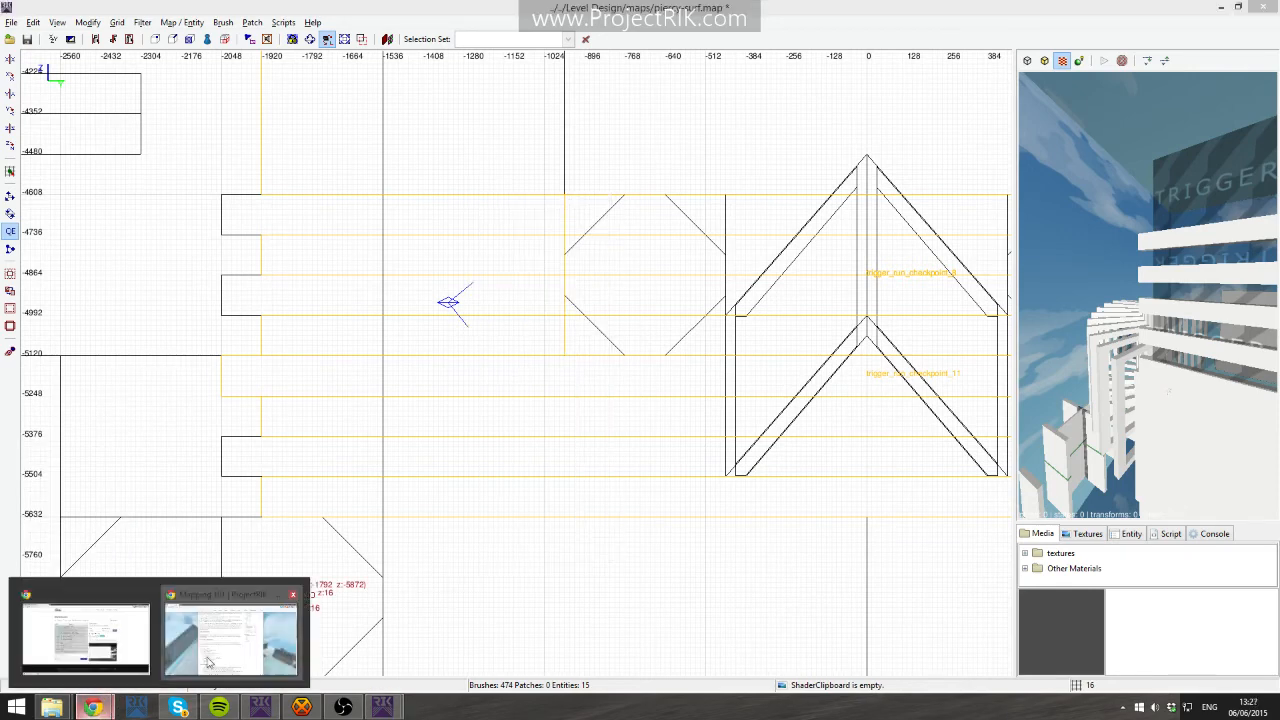
left_click(234, 630)
- Highlight the Minimum crouch height entry in the Heights and measurements list, then clear the highlight
left_click_drag(500, 542, 325, 542)
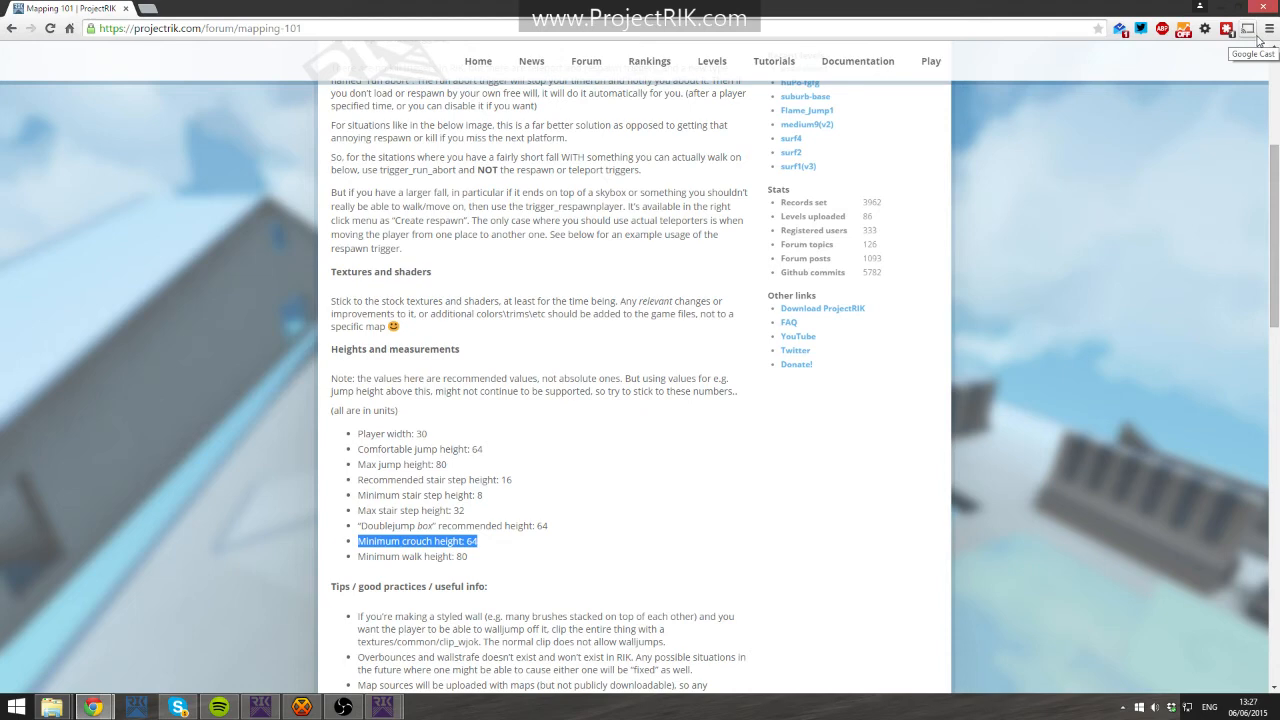
left_click(545, 381)
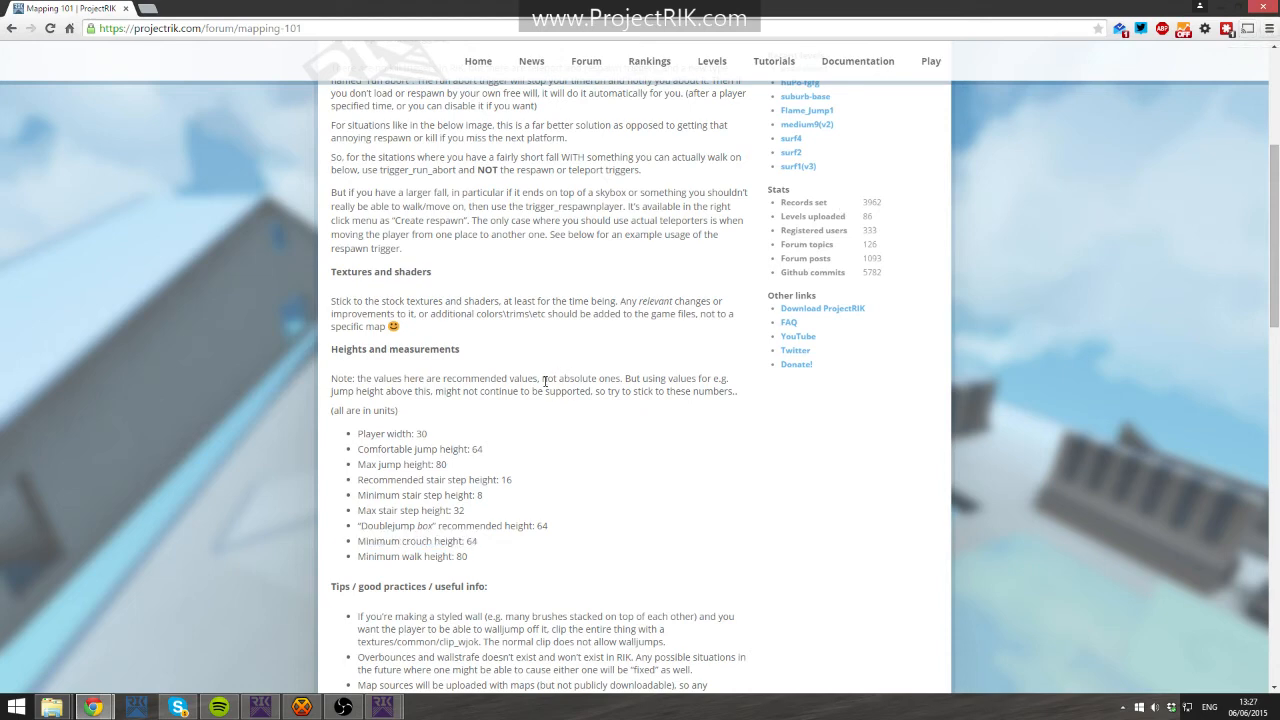
- Read through the tips section, the good and bad corners image and the replies in the thread
scroll(571, 377, "down", 2)
scroll(640, 383, "down", 3)
scroll(629, 390, "down", 2)
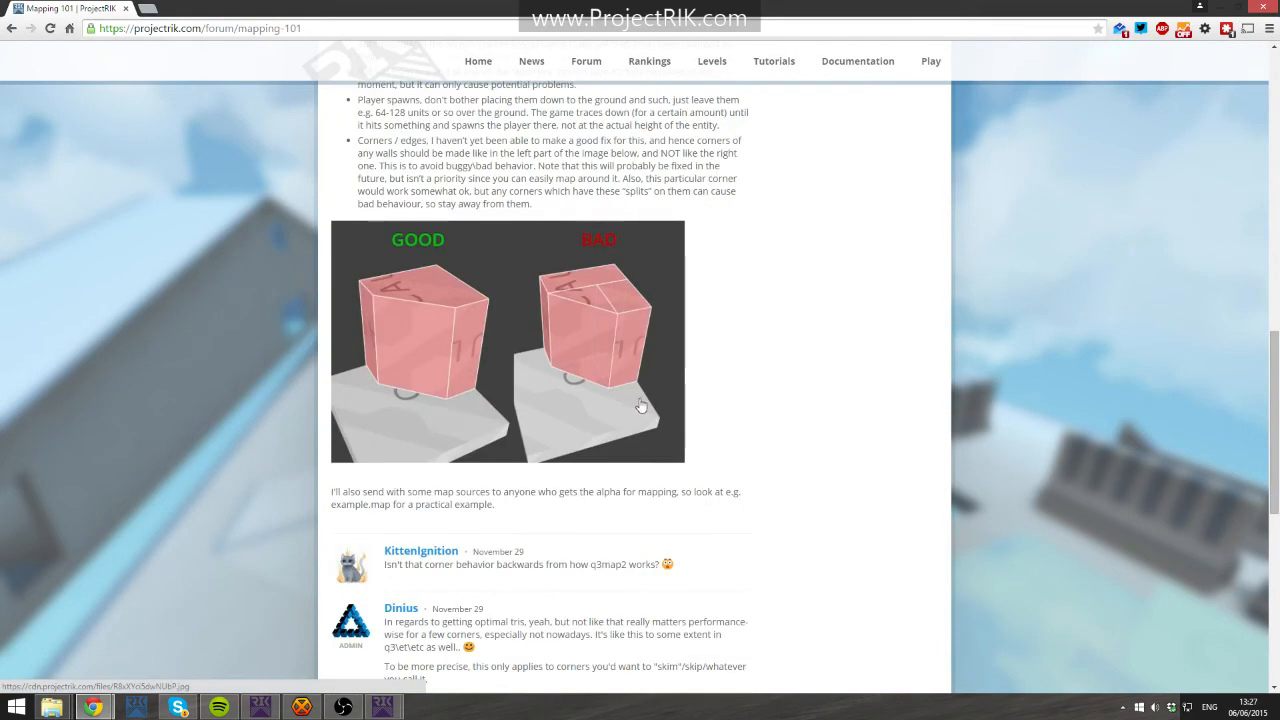
right_click(517, 414)
right_click(509, 359)
left_click(788, 296)
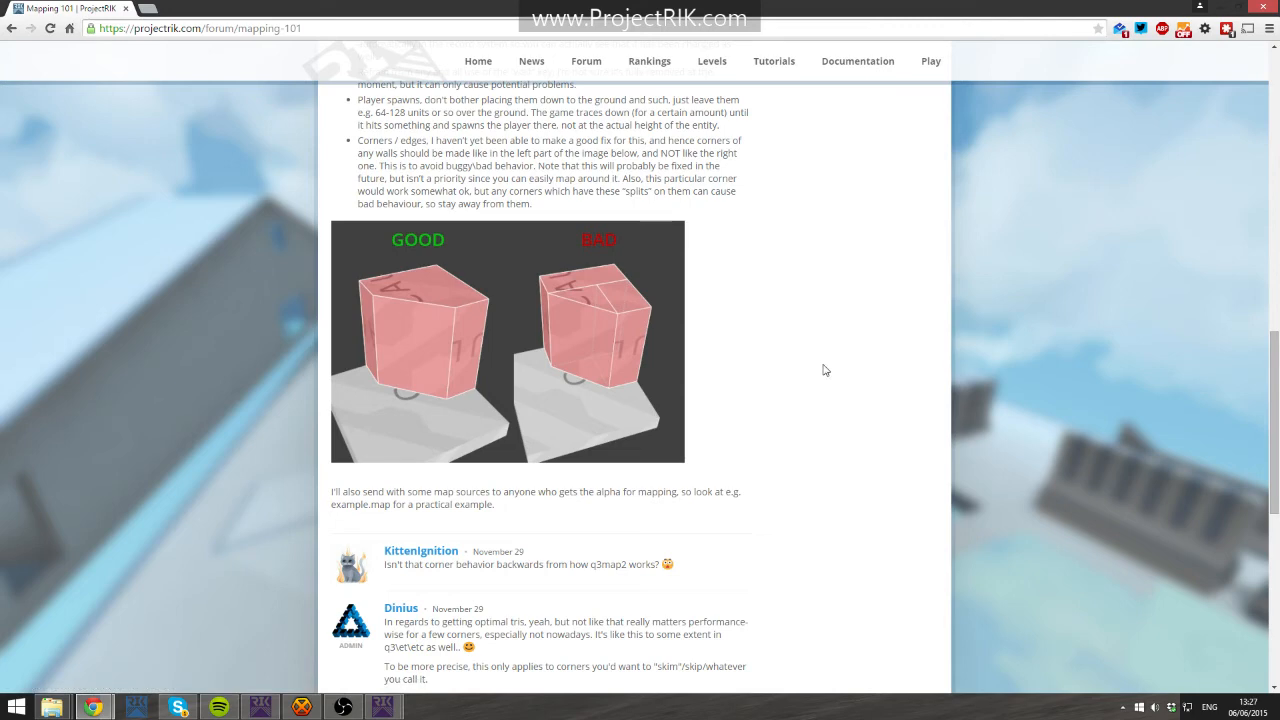
scroll(784, 450, "down", 6)
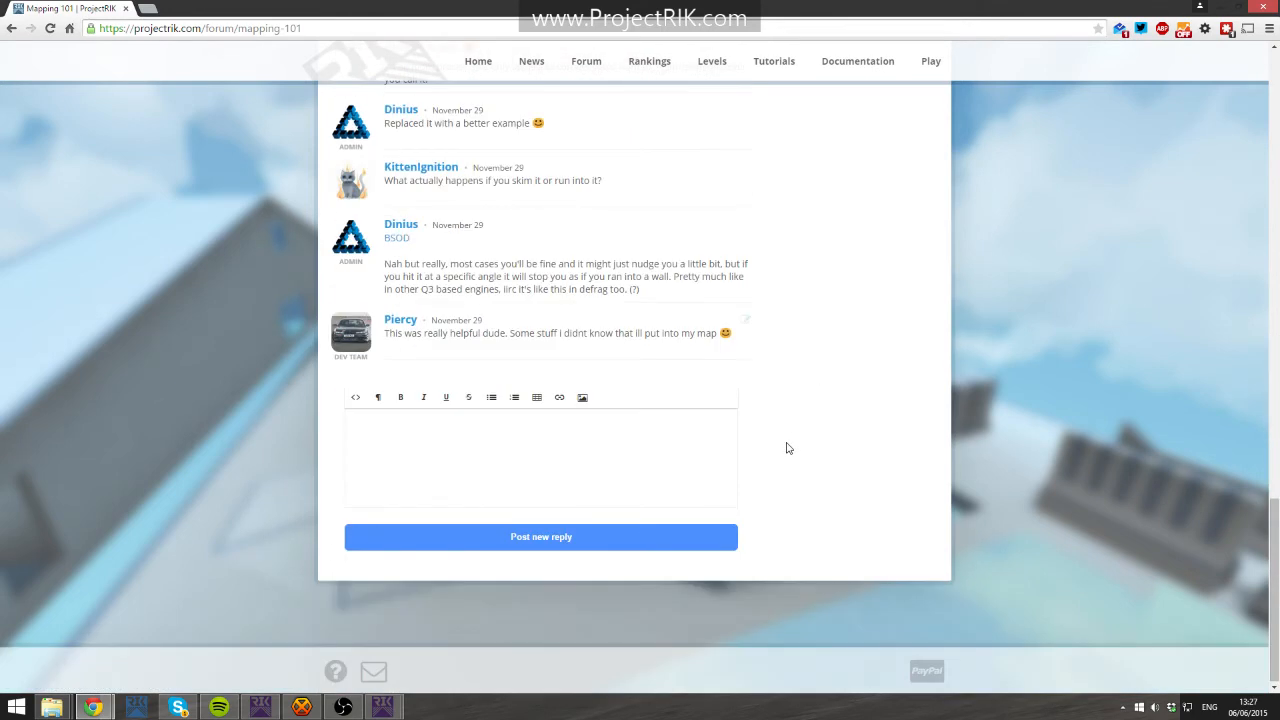
scroll(768, 435, "up", 3)
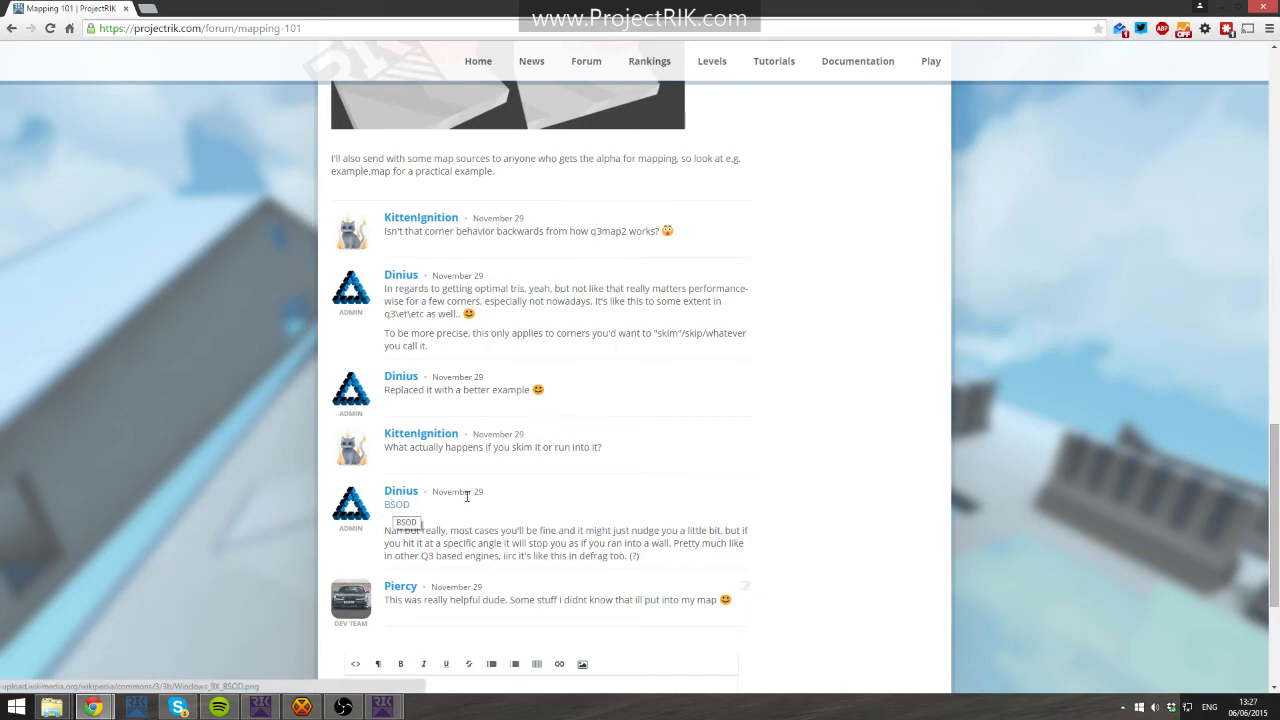
scroll(763, 451, "up", 6)
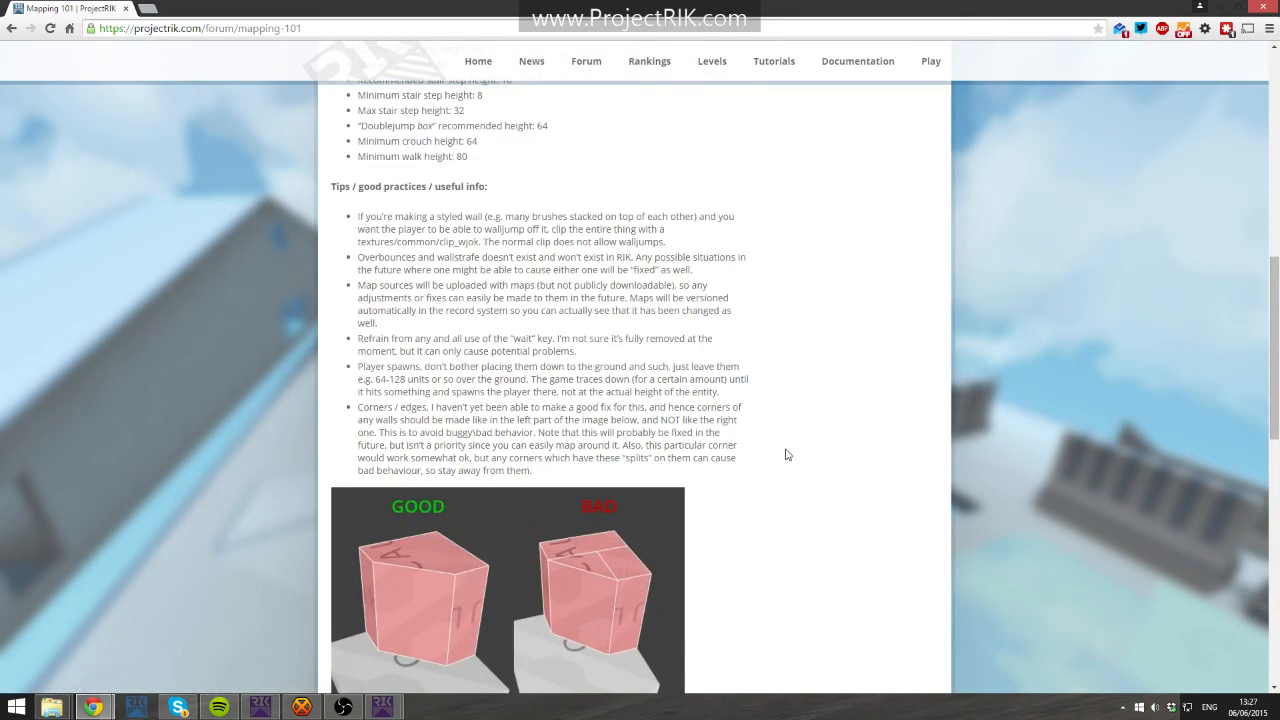
scroll(820, 457, "up", 8)
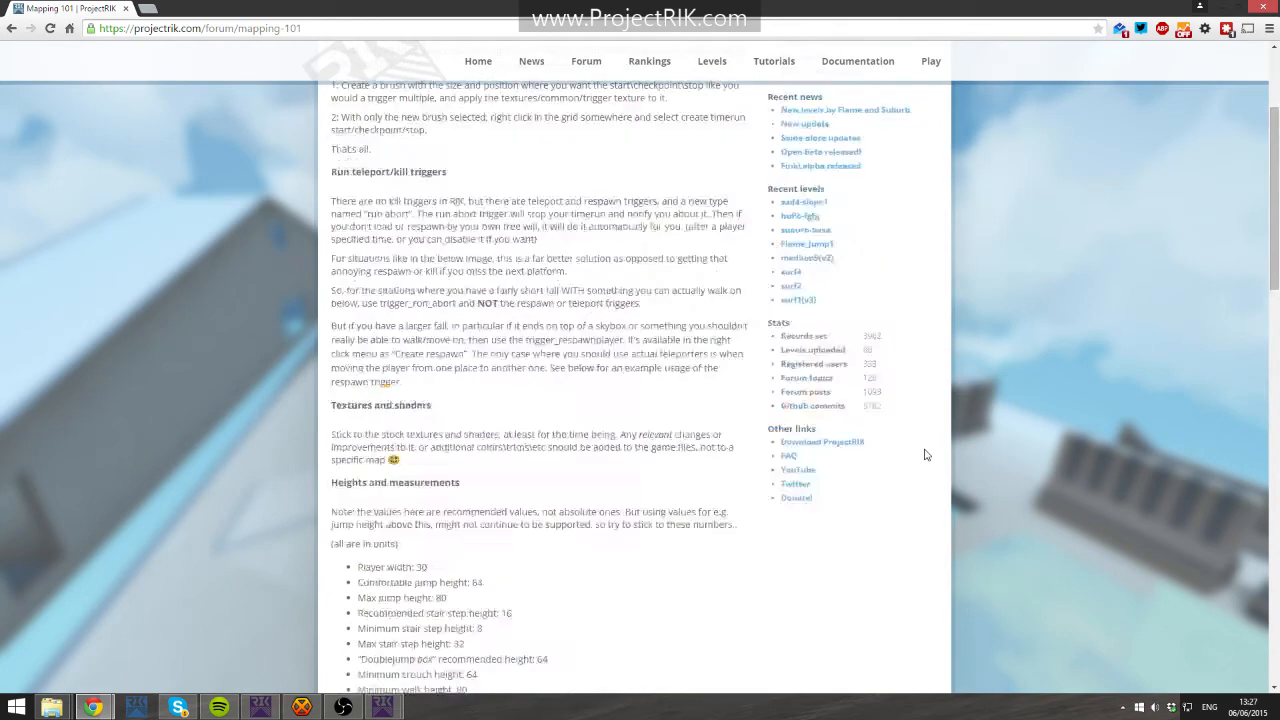
- Open the Levels page and browse the uploaded levels
left_click(712, 66)
scroll(523, 291, "down", 3)
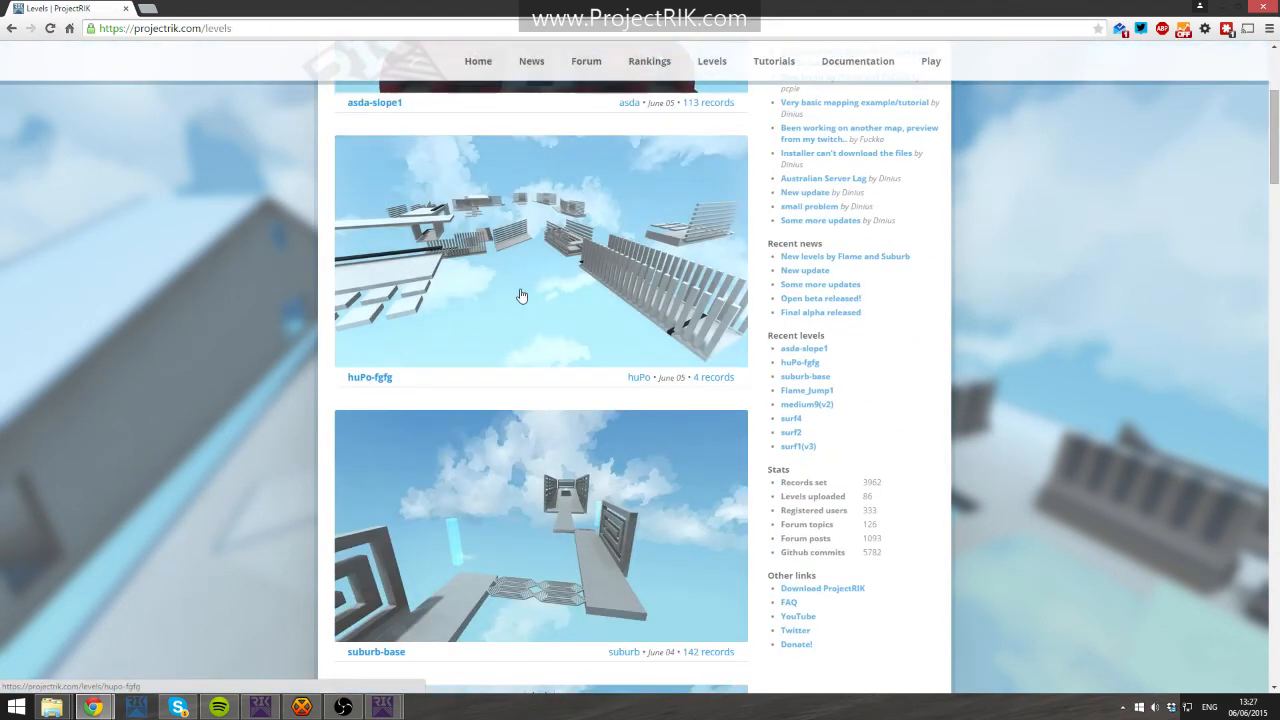
scroll(524, 300, "up", 2)
scroll(540, 302, "down", 3)
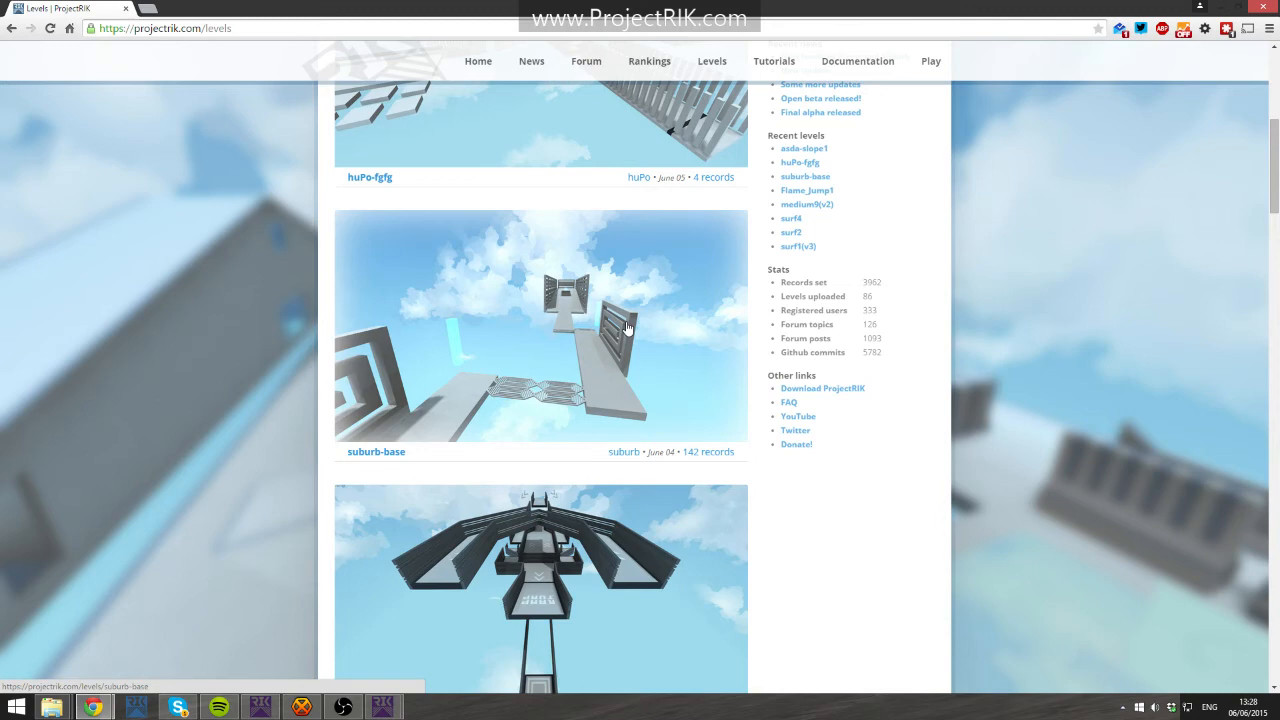
scroll(640, 232, "up", 1)
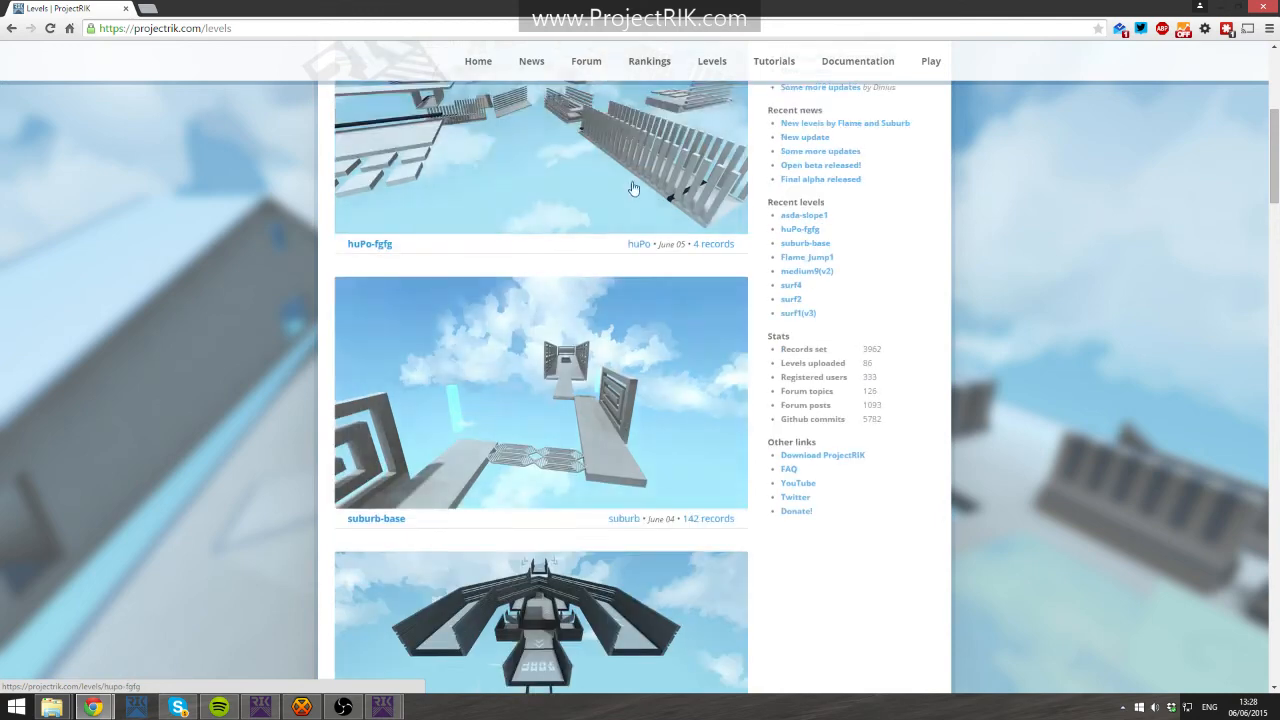
- Go to the Piercy-Ethos level page through the address bar suggestions
left_click(261, 22)
left_click(261, 22)
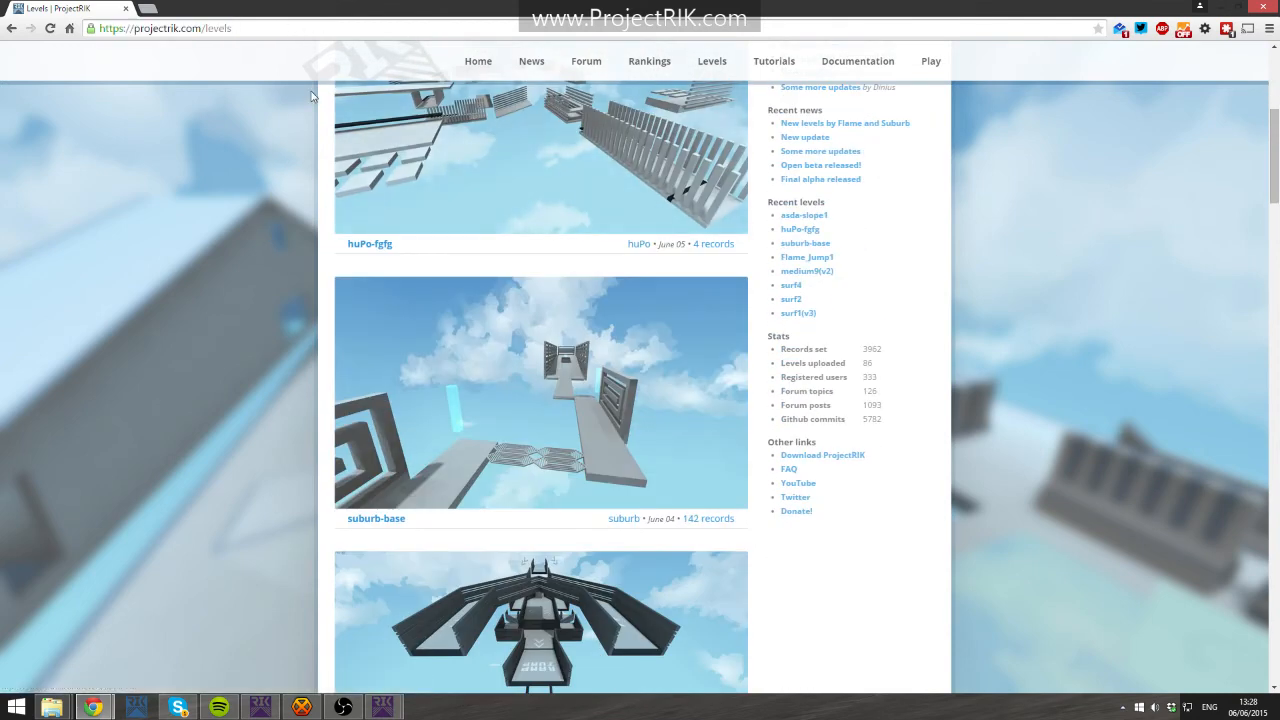
type("/piercy")
left_click(312, 95)
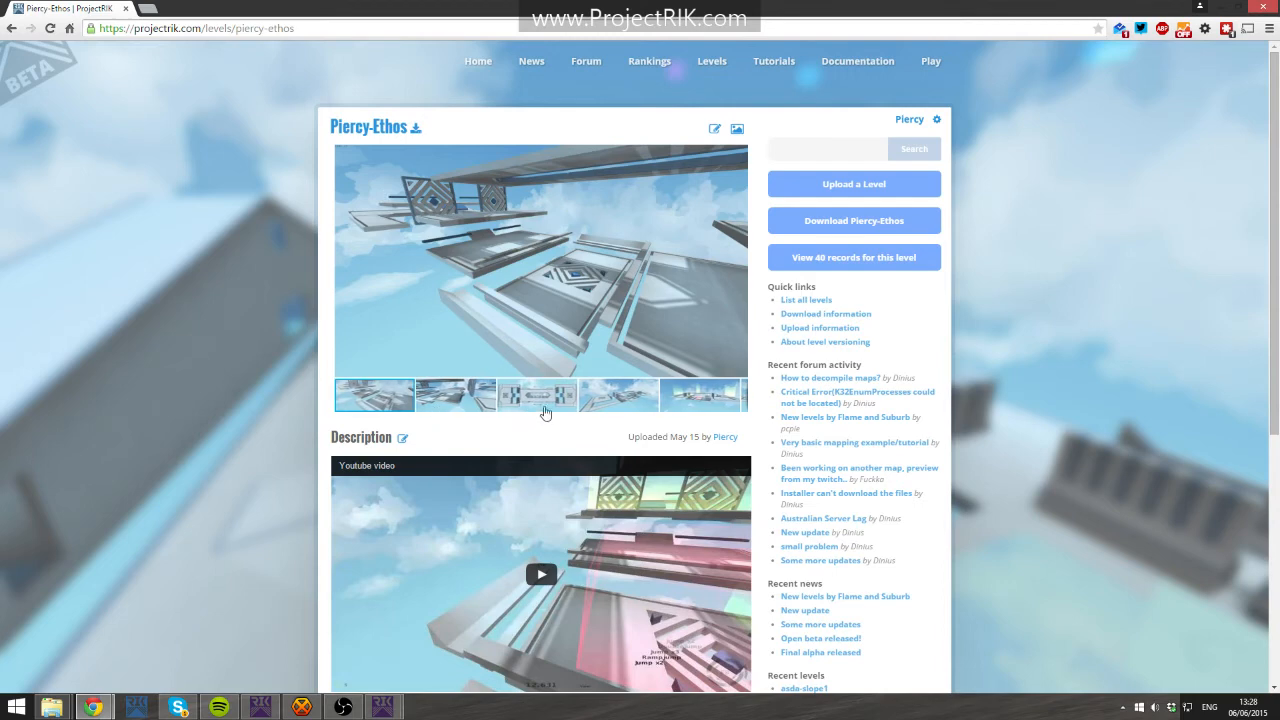
- Browse the Piercy-Ethos level's screenshot gallery
left_click(560, 400)
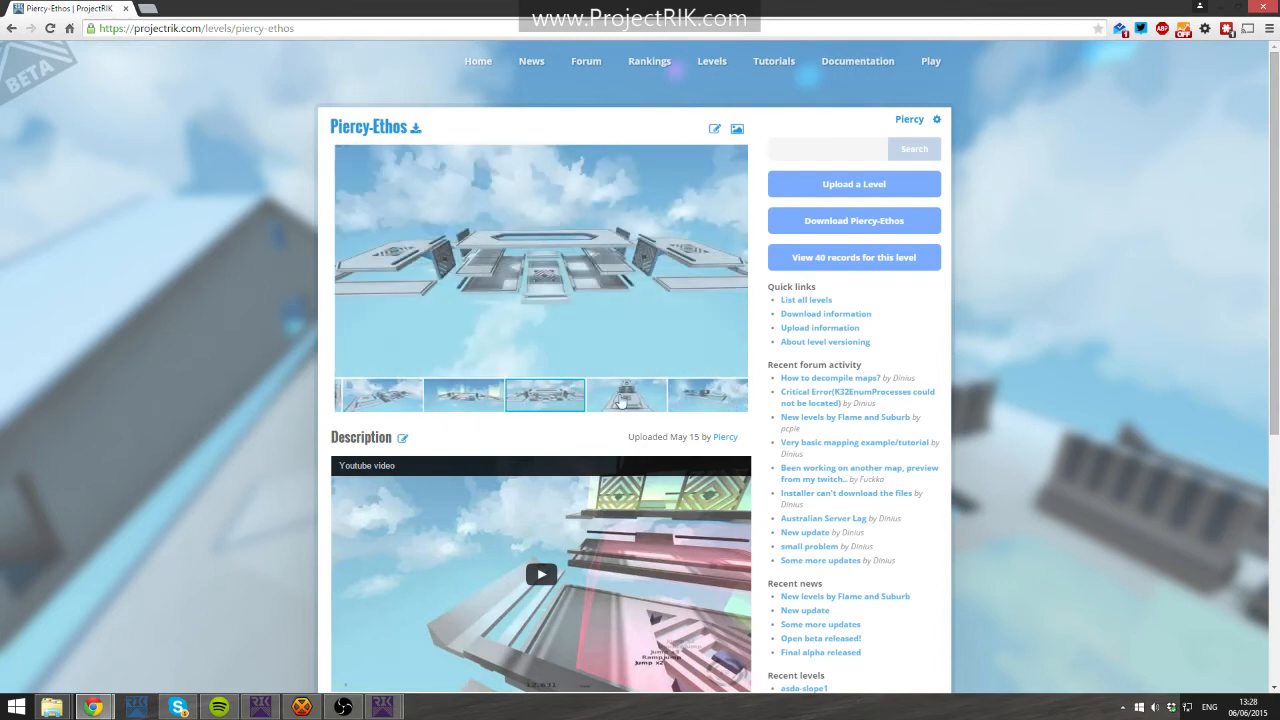
left_click(624, 393)
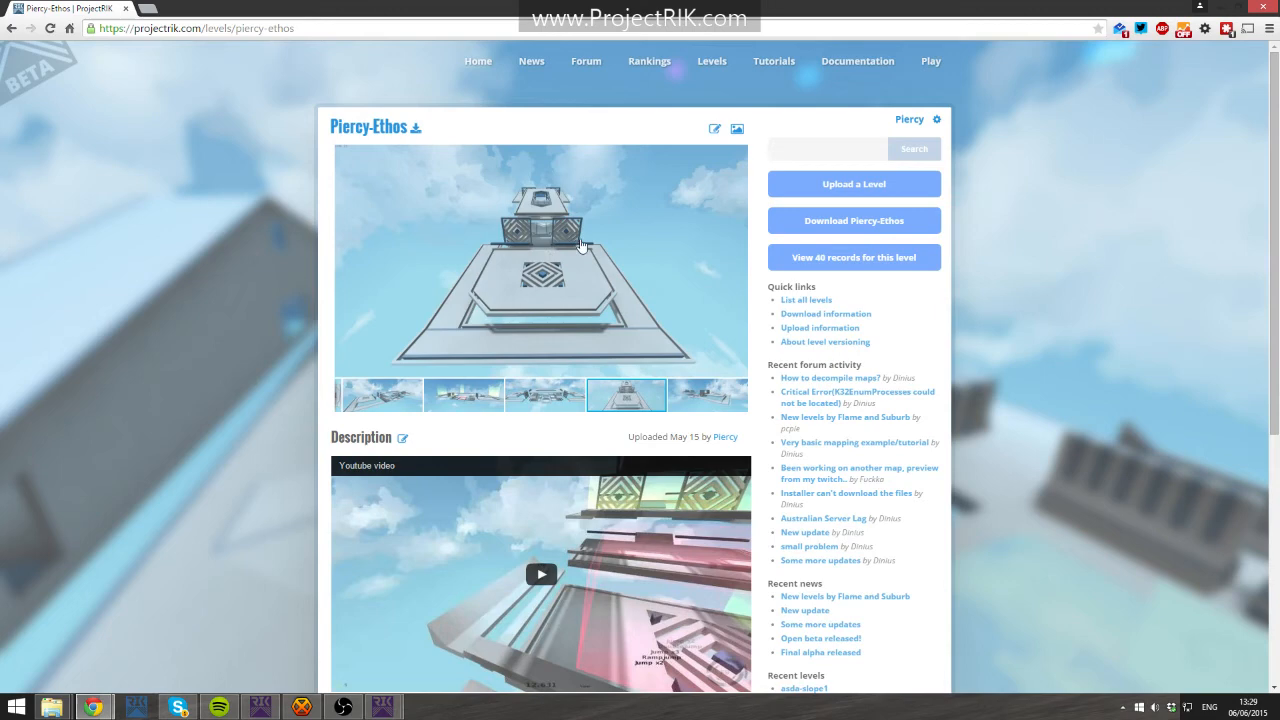
left_click(680, 392)
left_click(632, 401)
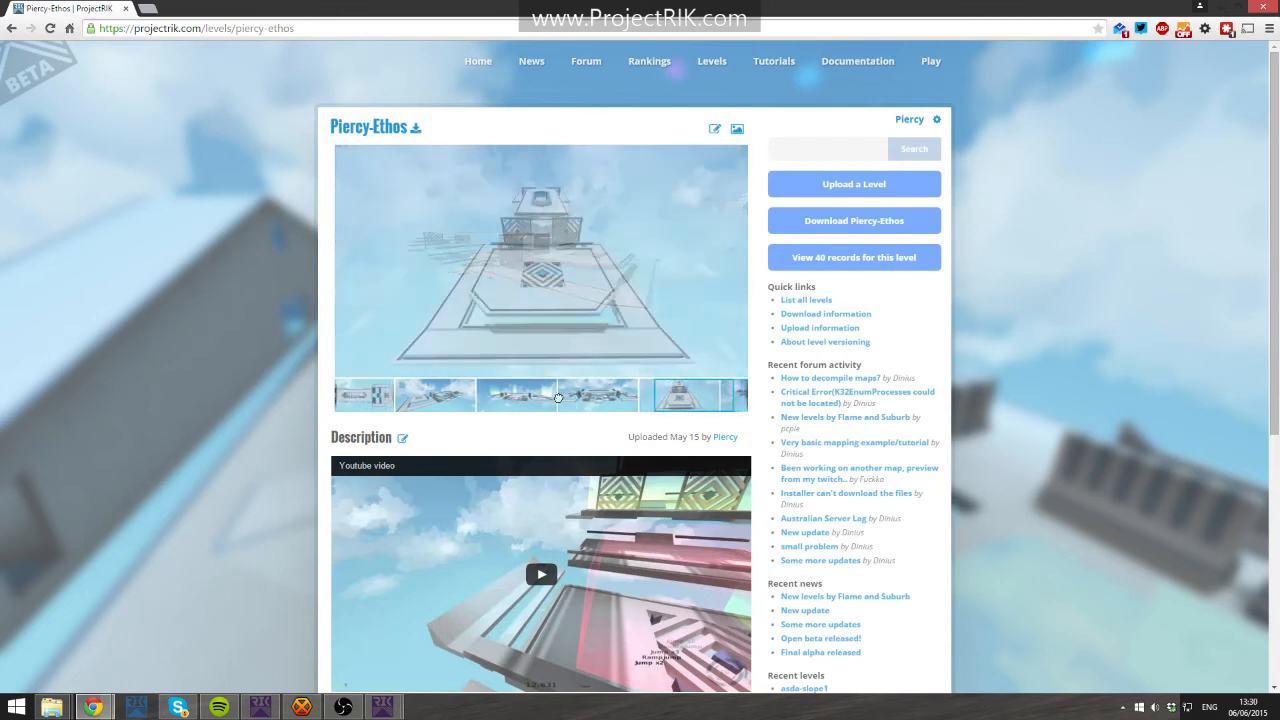
left_click(555, 398)
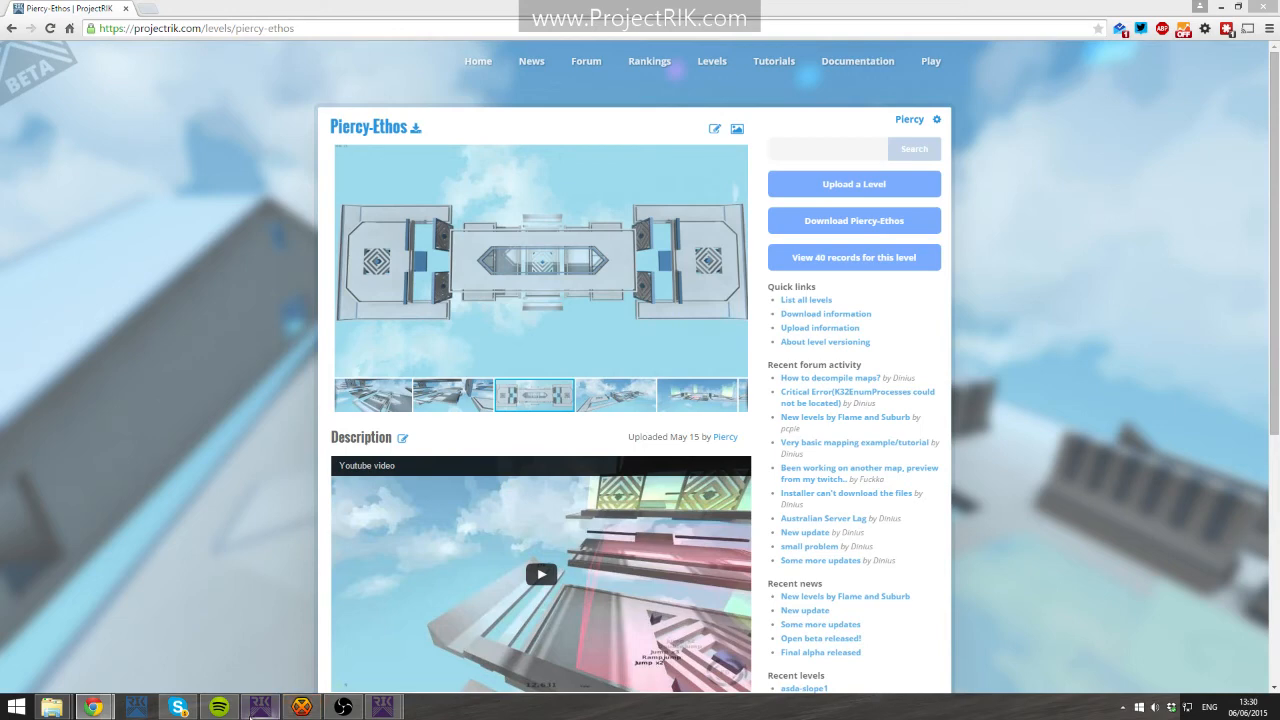
- Open the jotr_gamma1 map in Radiant from the launcher's map list and fly the camera into the level
left_click(255, 709)
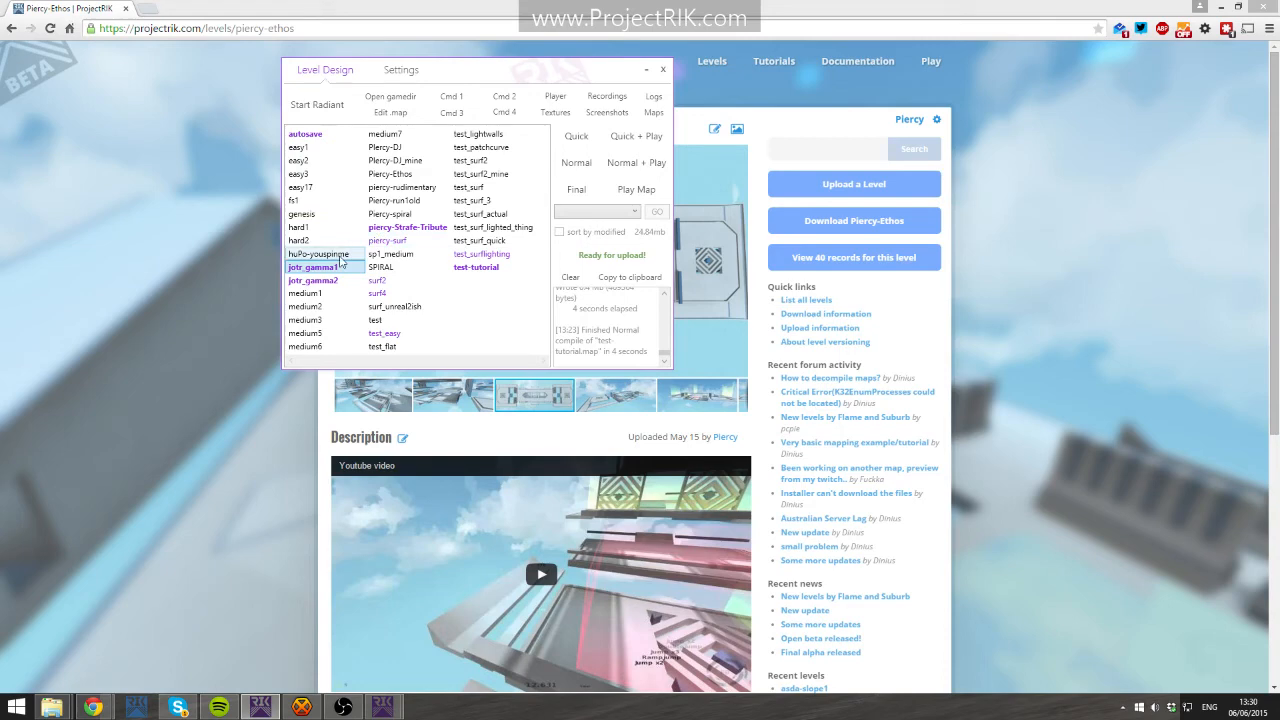
double_click(335, 267)
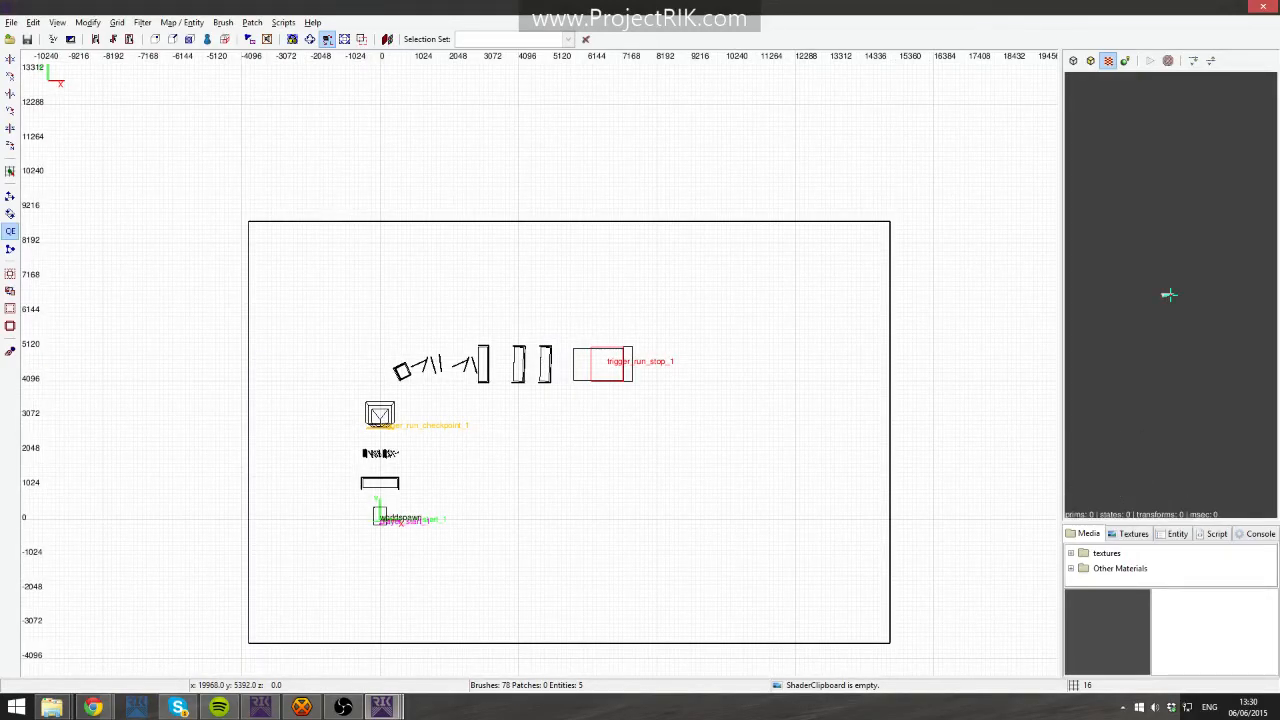
scroll(1170, 294, "up", 10)
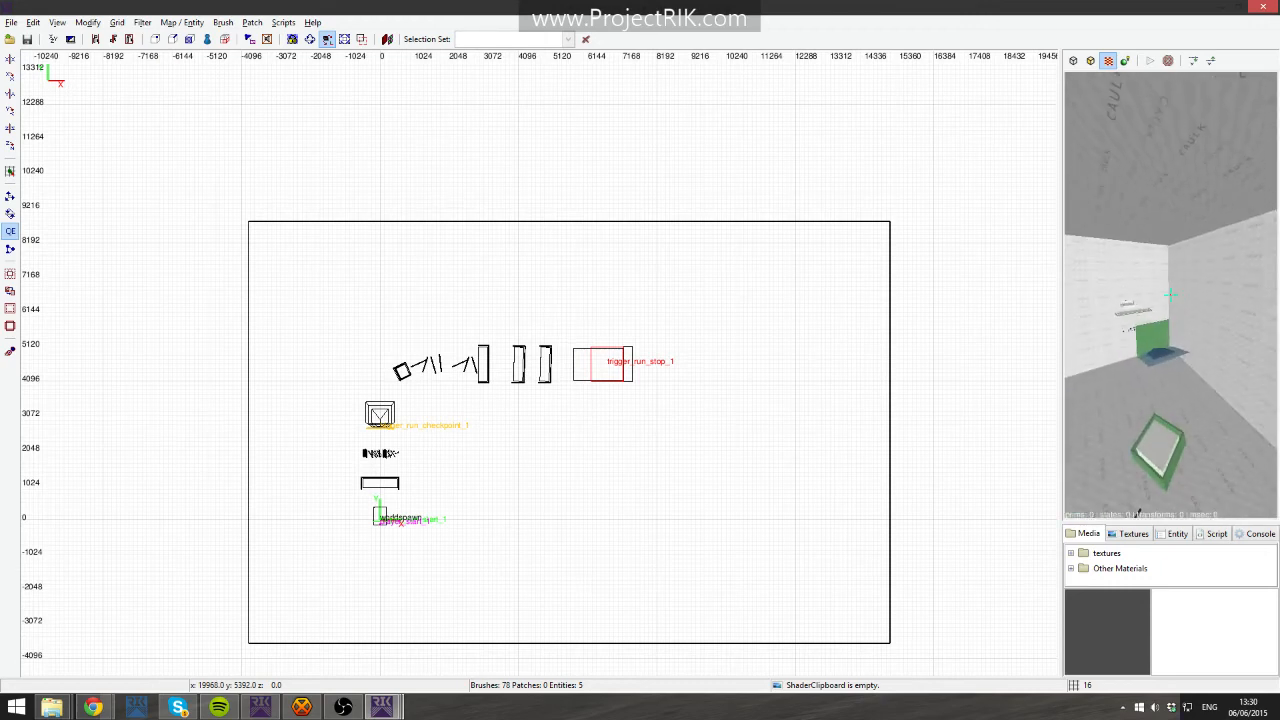
key("Up")
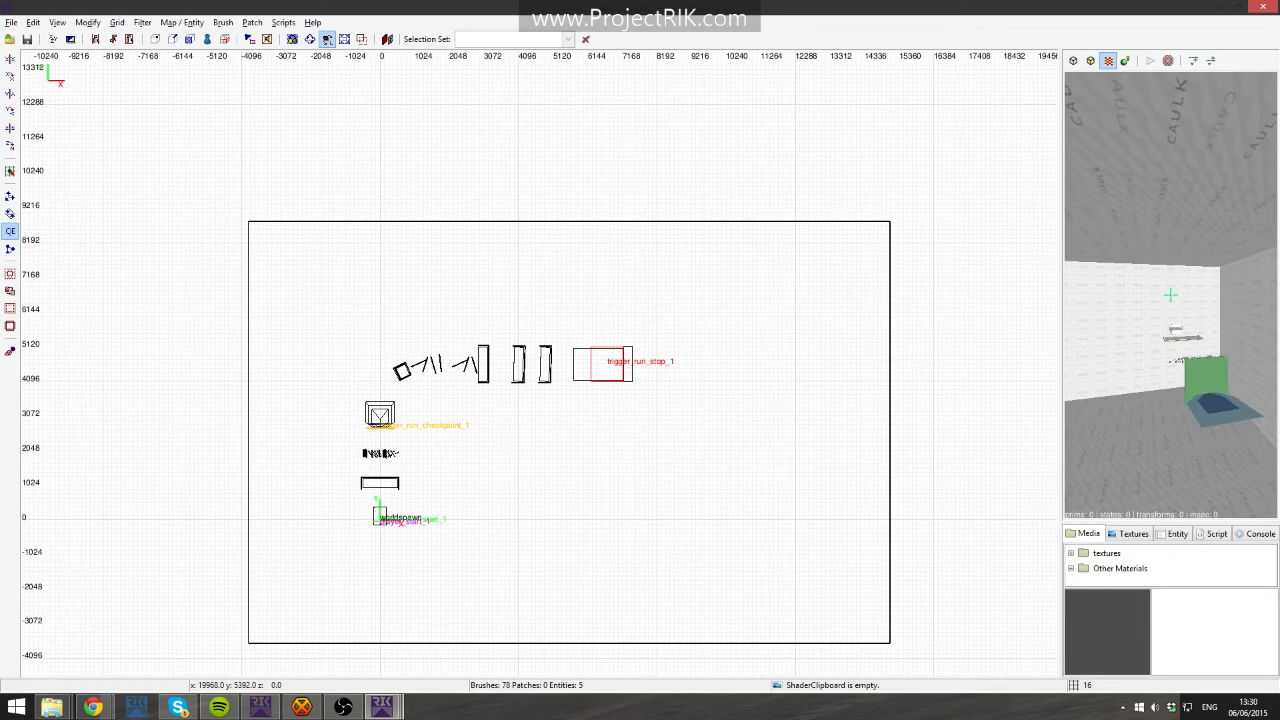
key("Up")
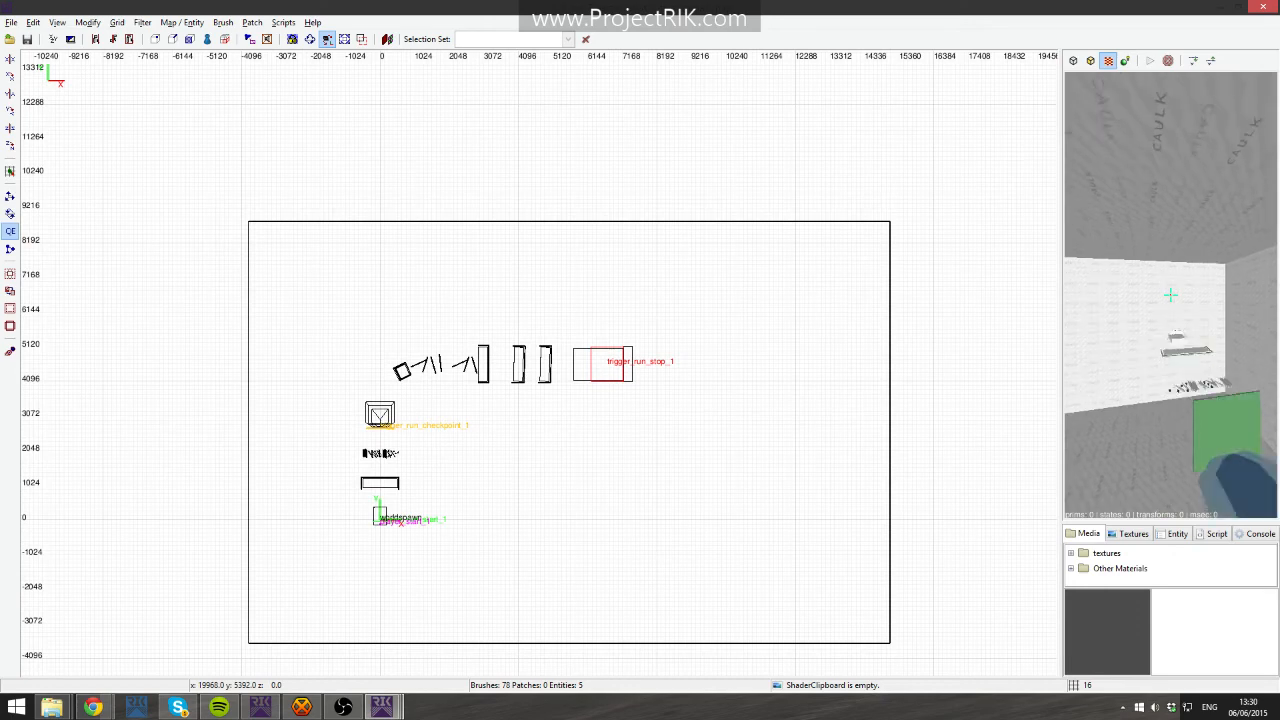
key("Up")
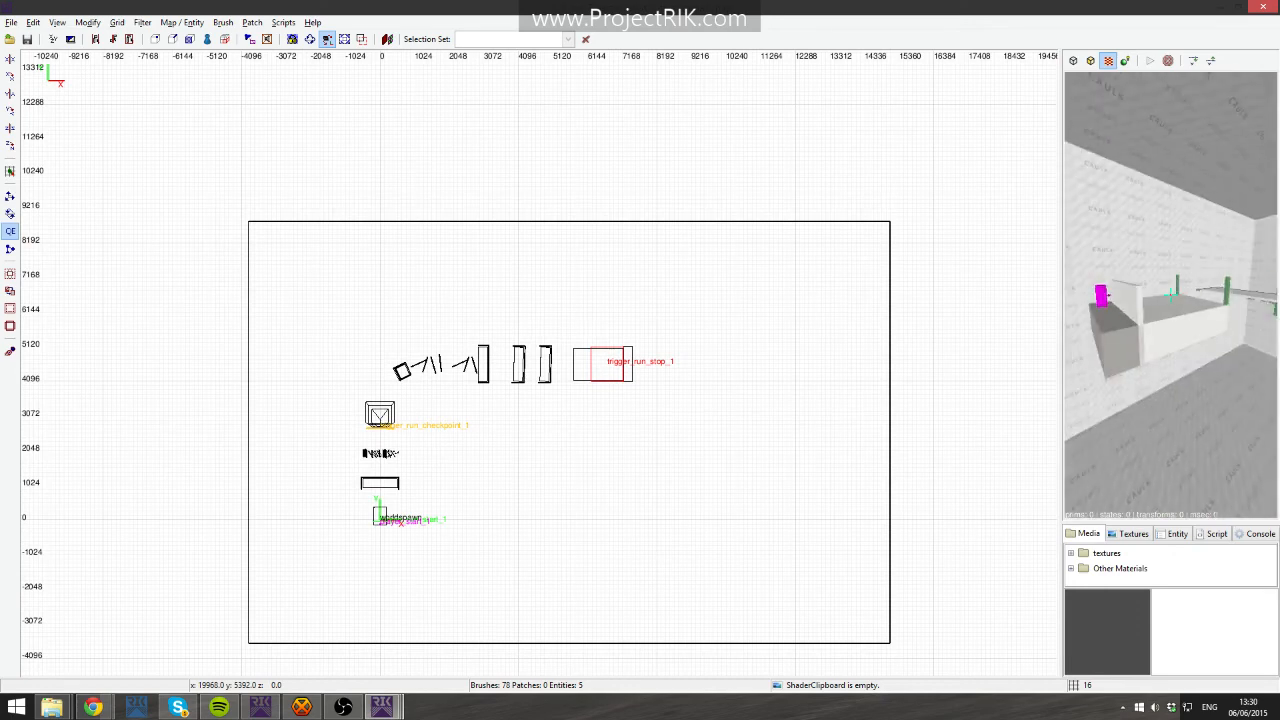
left_click(1170, 295, "shift")
key("Up")
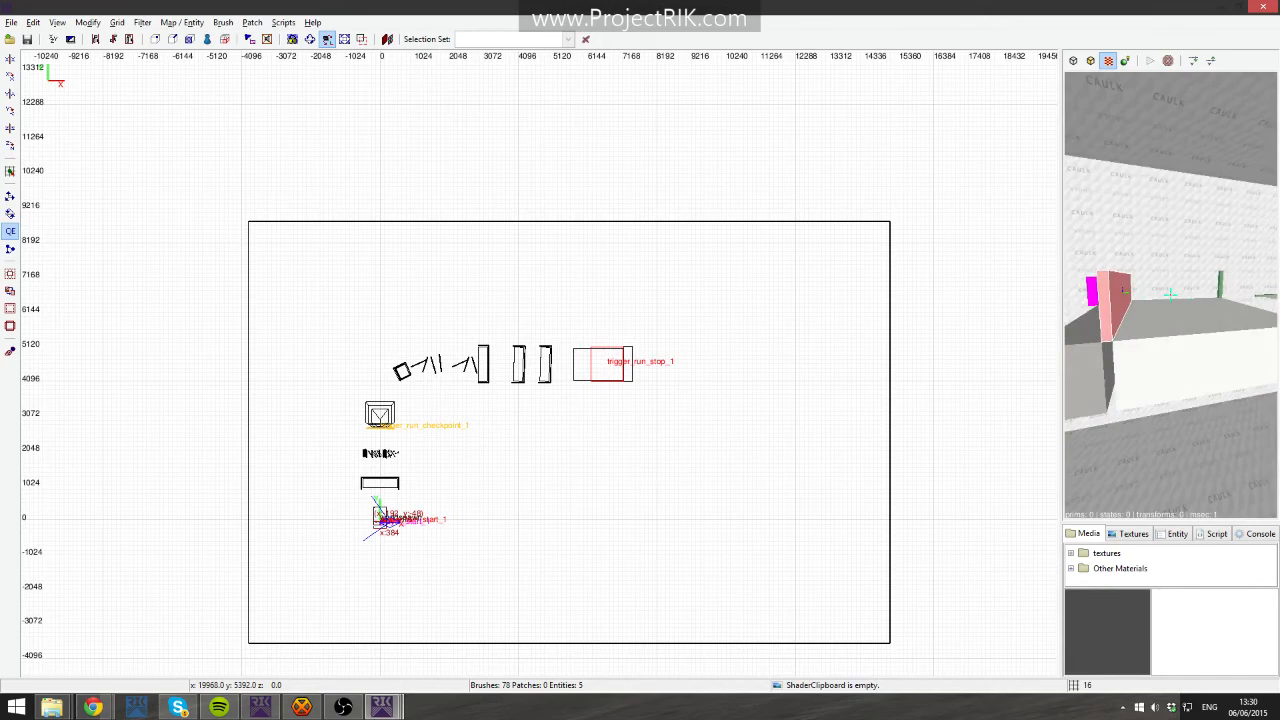
- Zoom and pan the 2D view to the start trigger and player start area
scroll(500, 491, "up", 10)
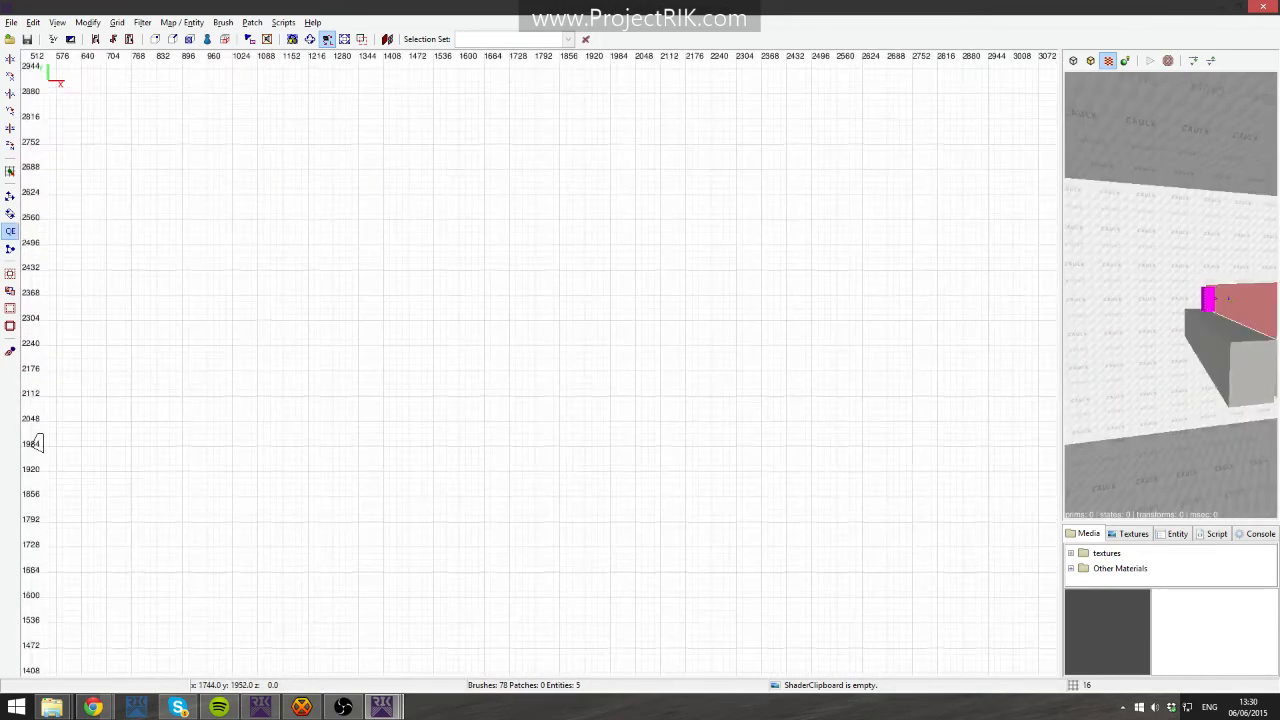
right_click_drag(515, 458, 1030, 70)
scroll(553, 530, "up", 3)
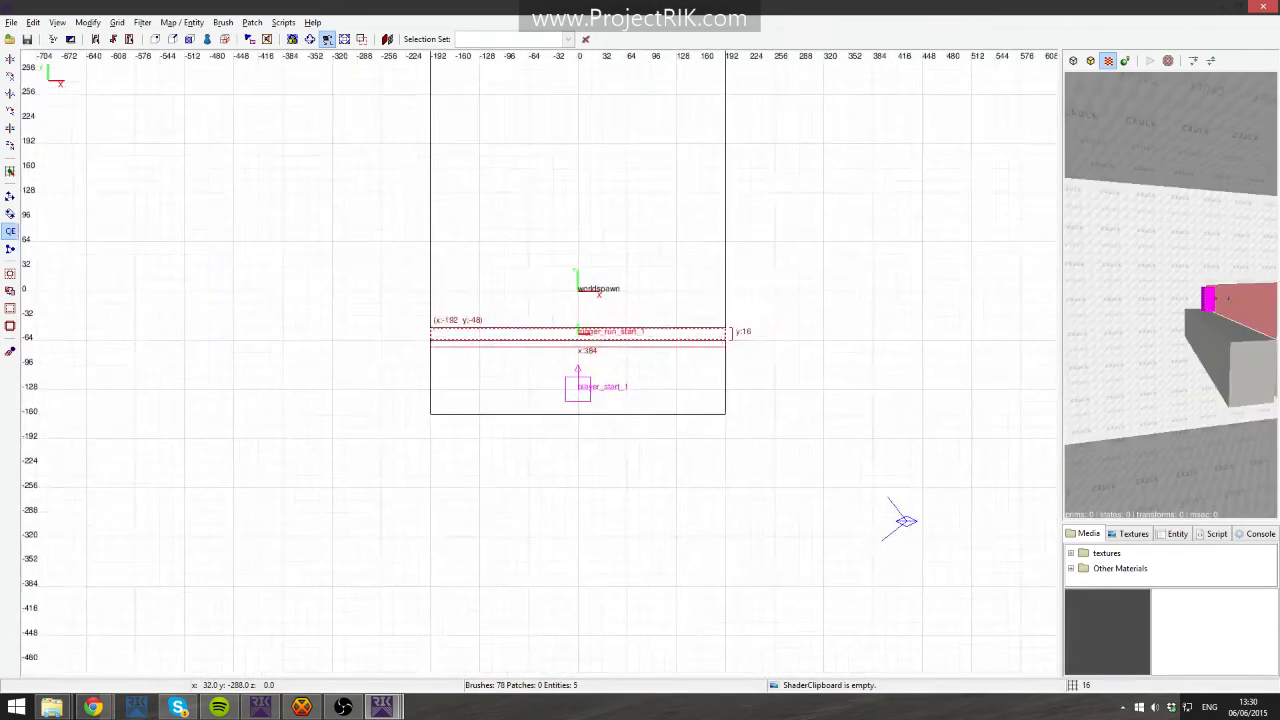
right_click_drag(602, 512, 553, 530)
scroll(617, 437, "up", 1)
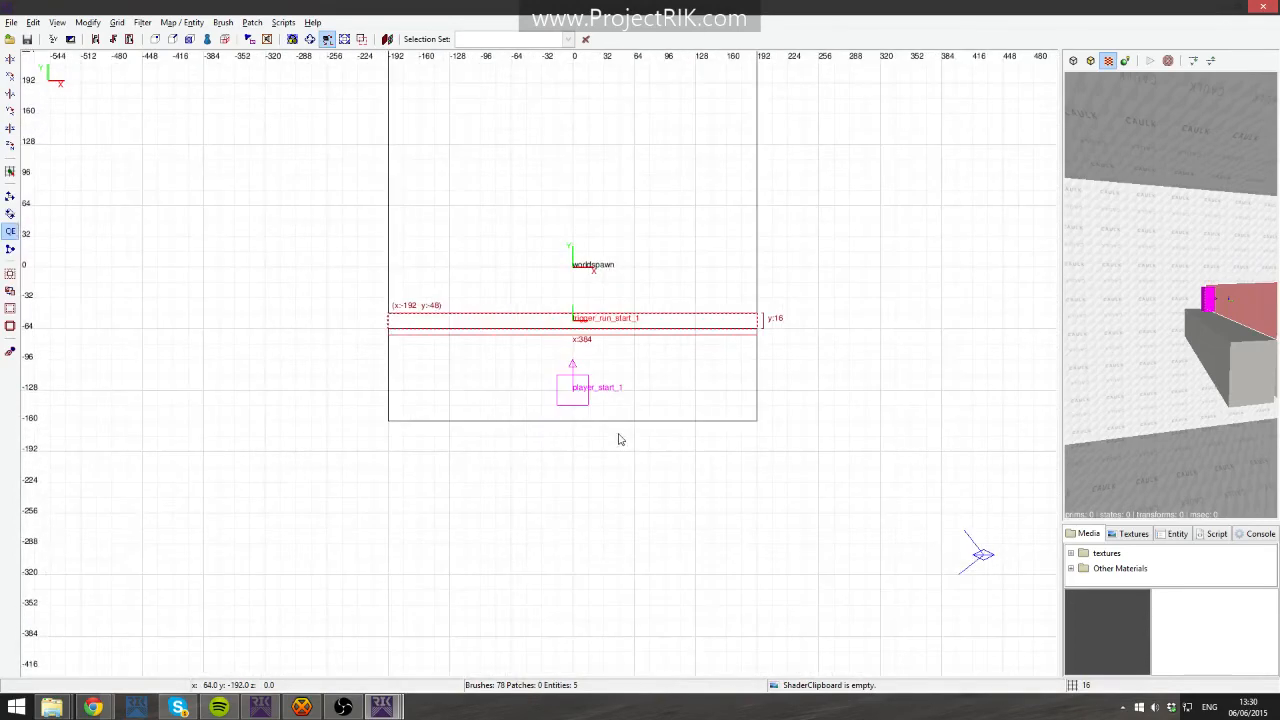
right_click(1131, 280)
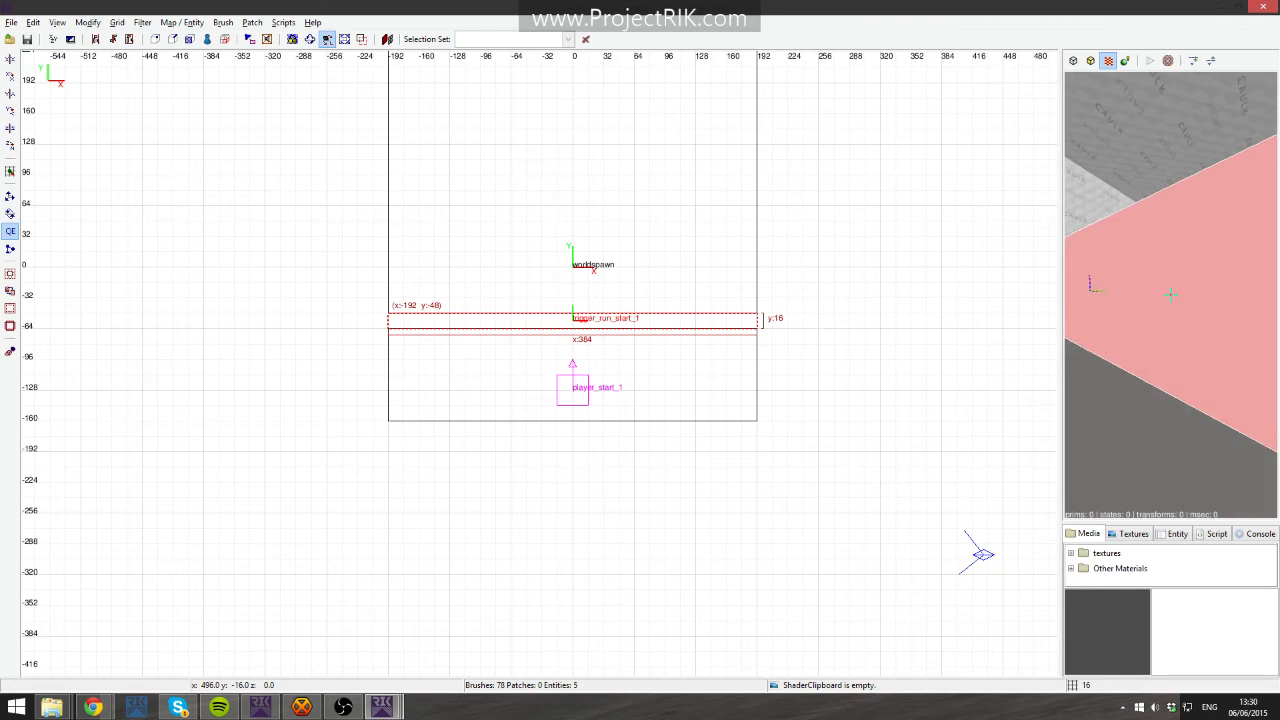
right_click(1170, 295)
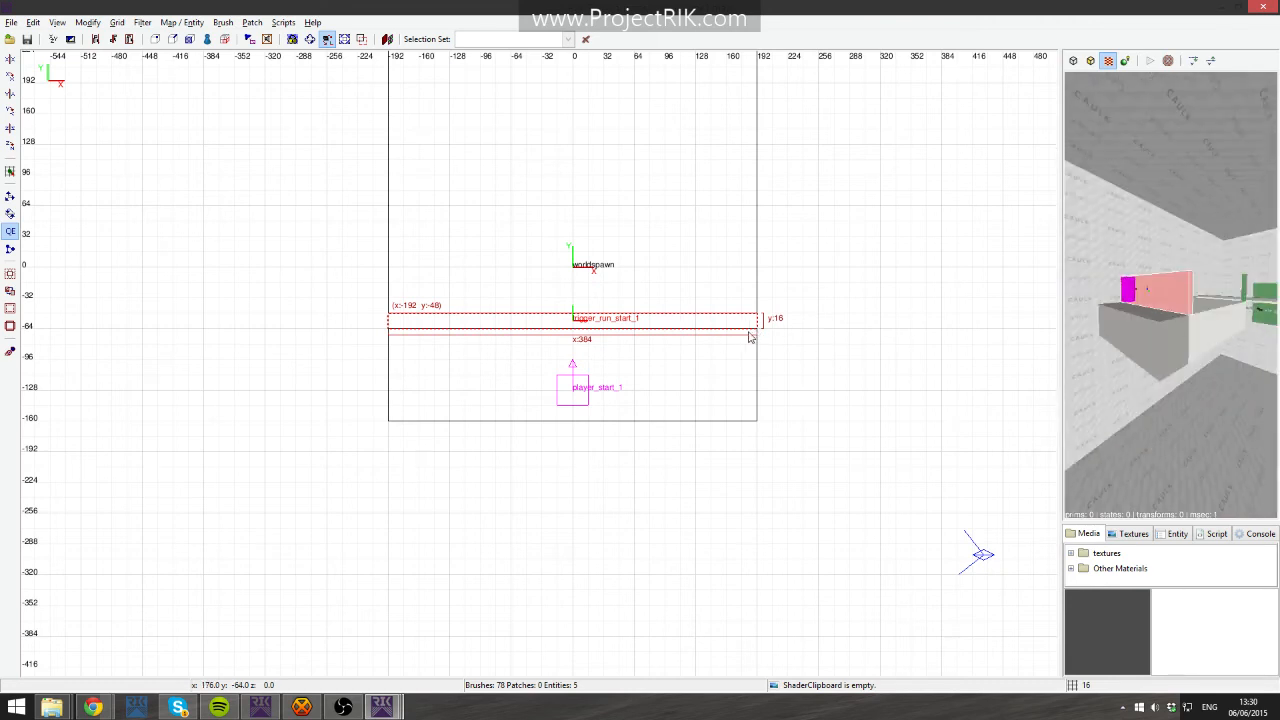
- Expand the media textures tree to the common folder and copy the trigger shader
left_click(1077, 557)
left_click(1071, 553)
scroll(1077, 564, "down", 1)
left_click(1081, 564)
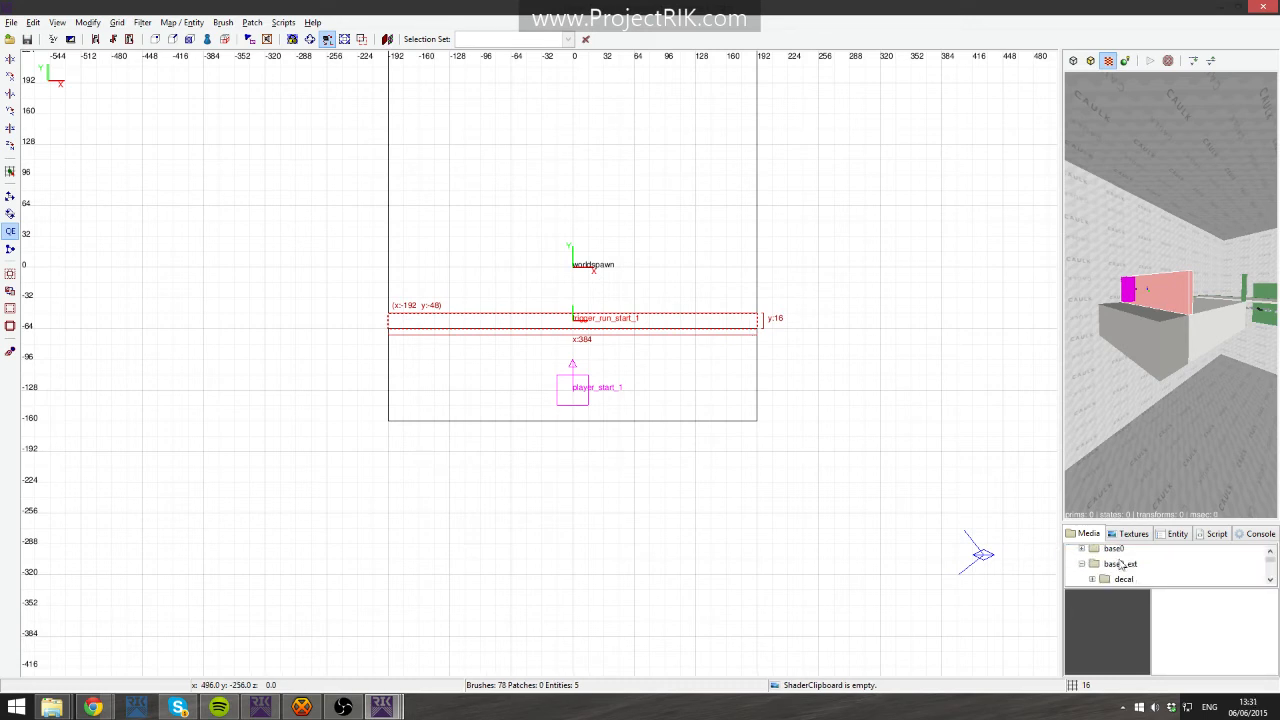
scroll(1130, 574, "down", 8)
left_click_drag(1116, 523, 1099, 369)
scroll(1094, 402, "up", 4)
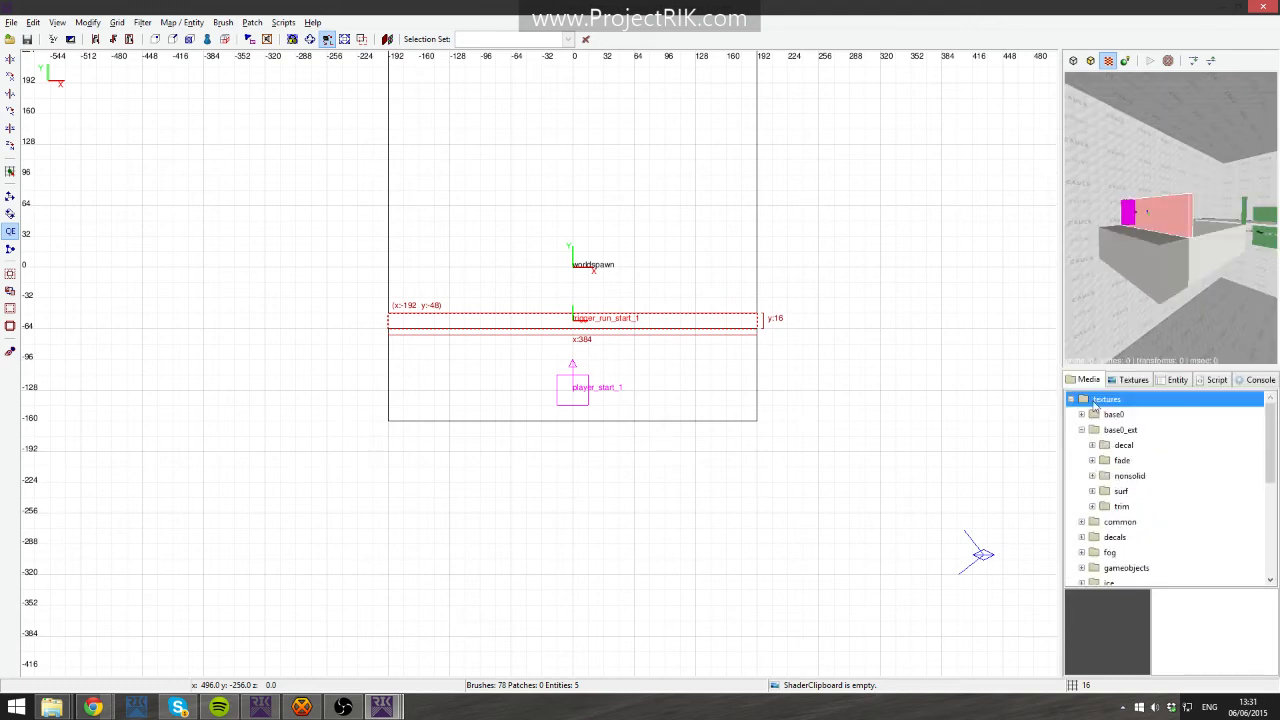
left_click(1081, 429)
left_click(1082, 460)
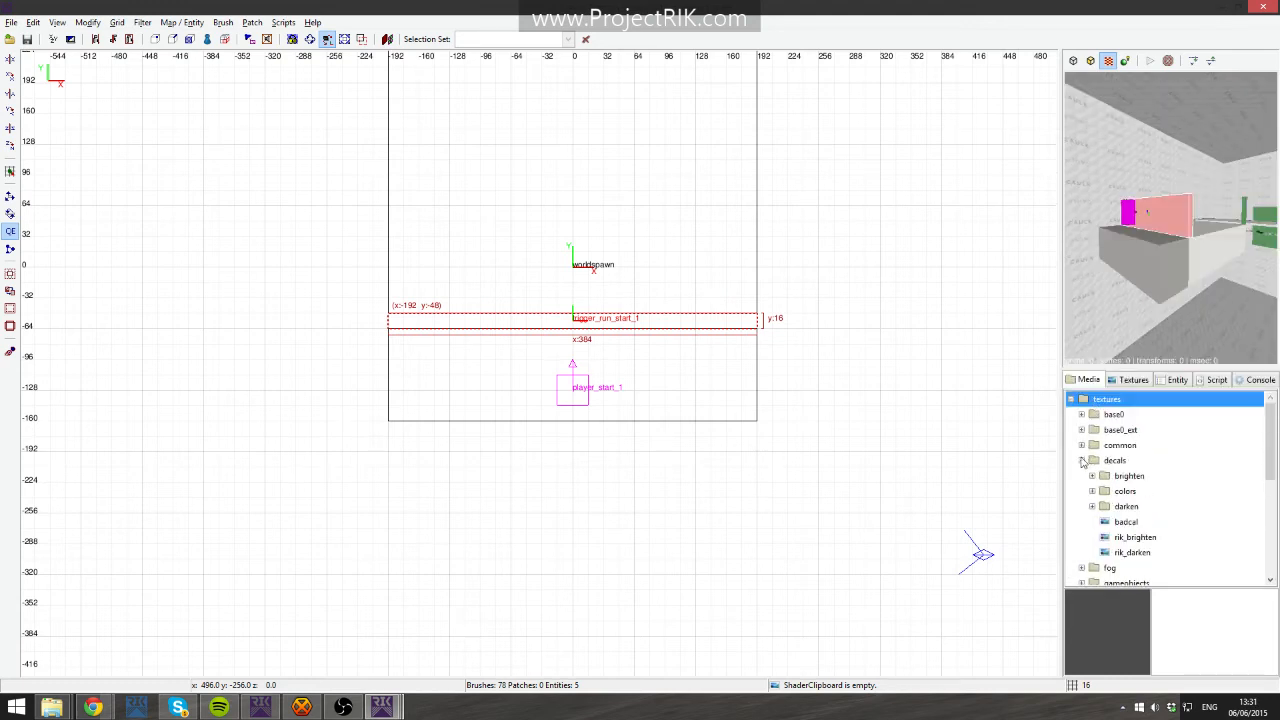
left_click(1082, 460)
left_click(1082, 445)
scroll(1100, 458, "down", 8)
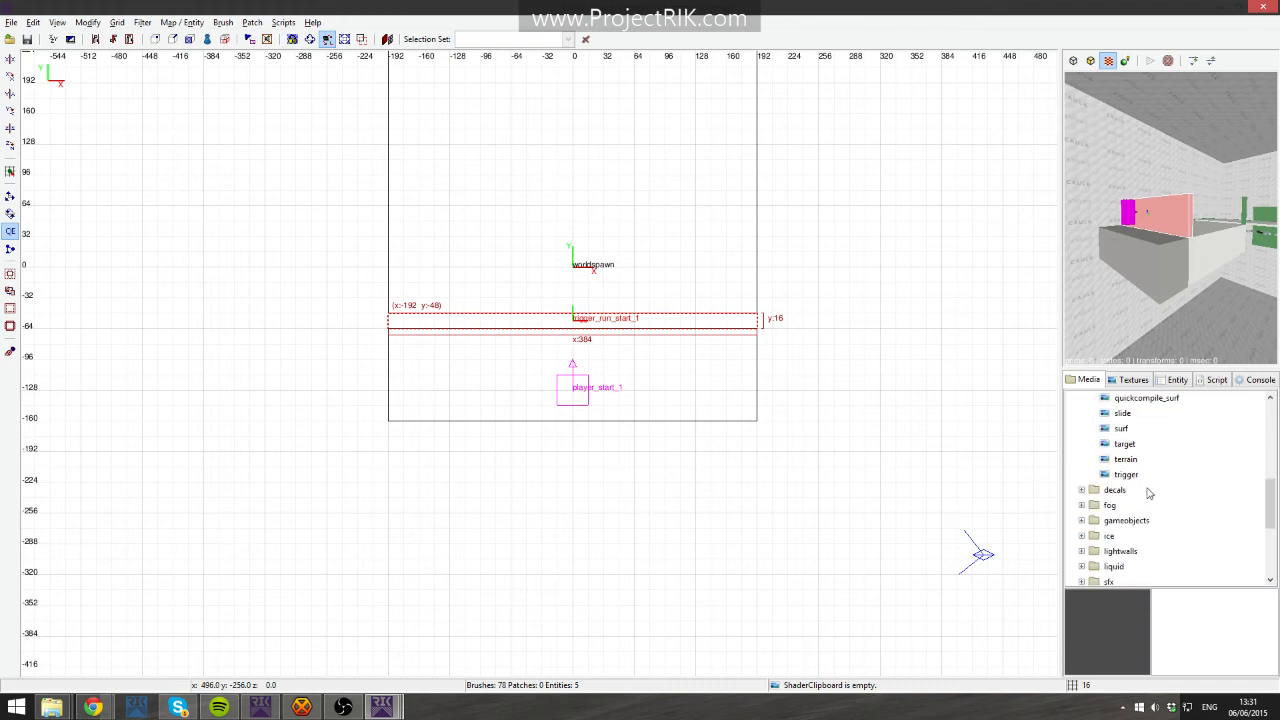
right_click(1128, 474)
left_click(1155, 492)
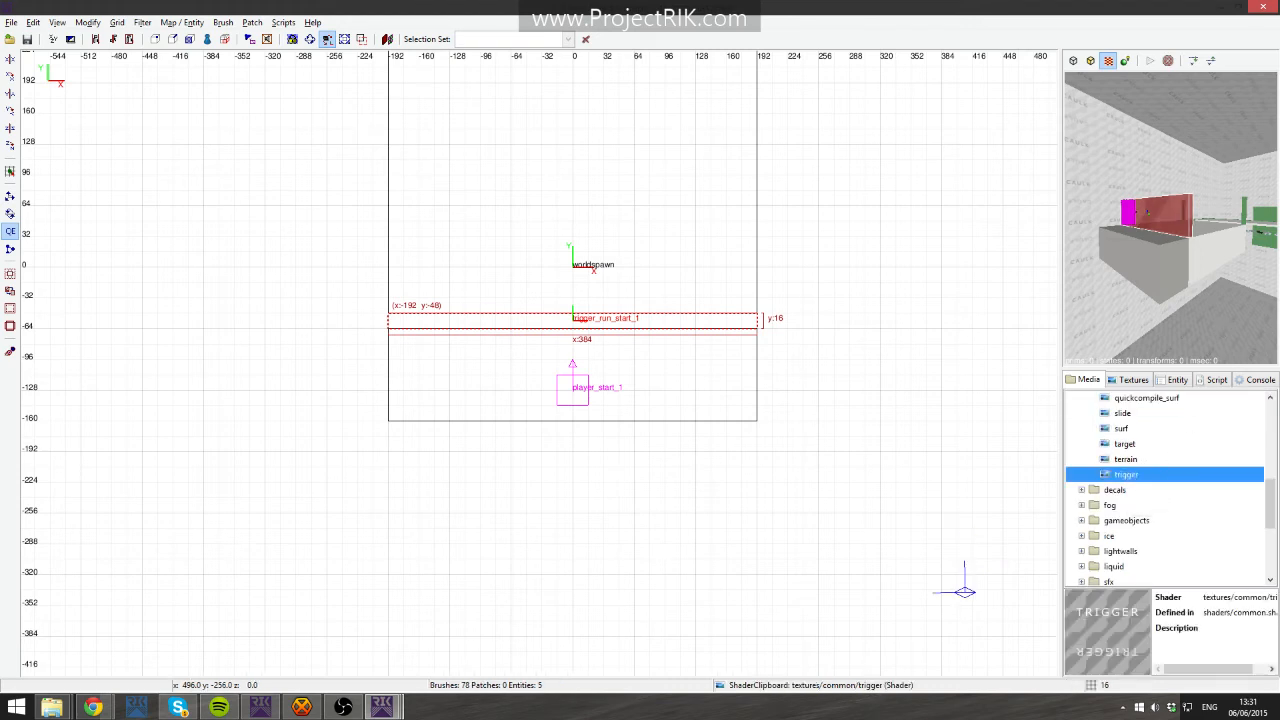
- Inspect the start and stop triggers by selecting them in the camera and 2D views
right_click(1170, 218)
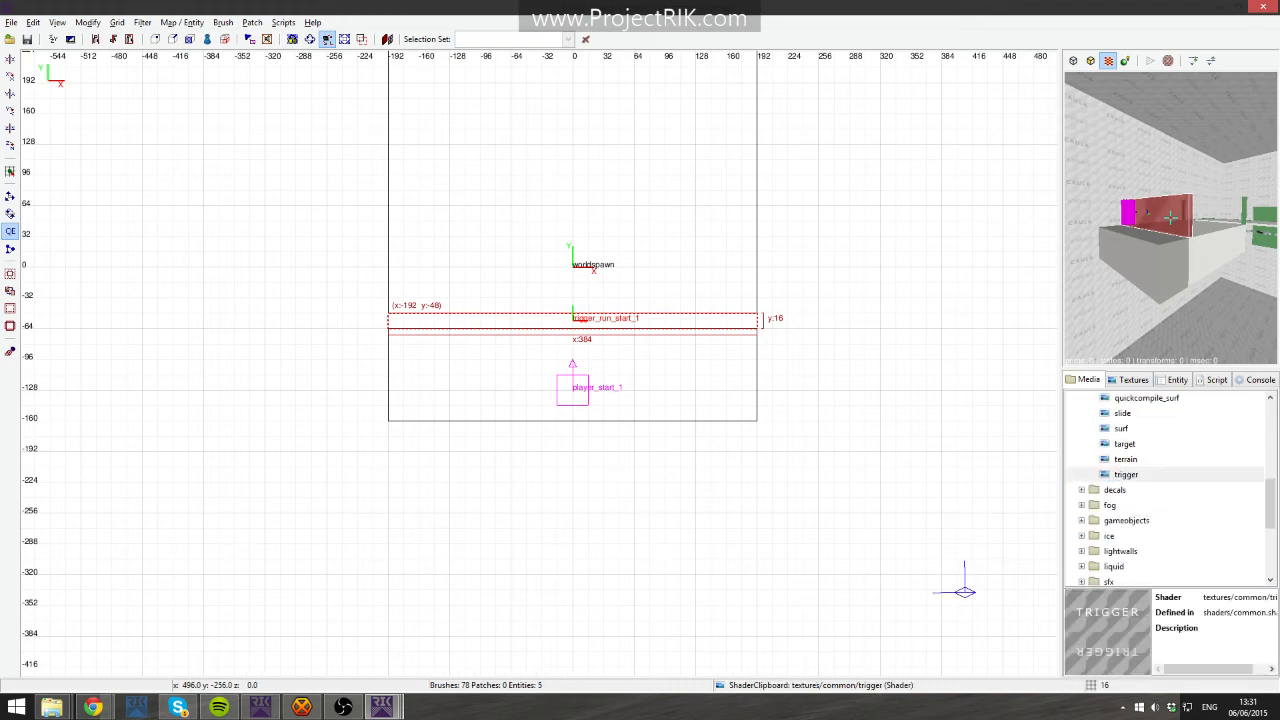
key("Escape")
right_click(1121, 255)
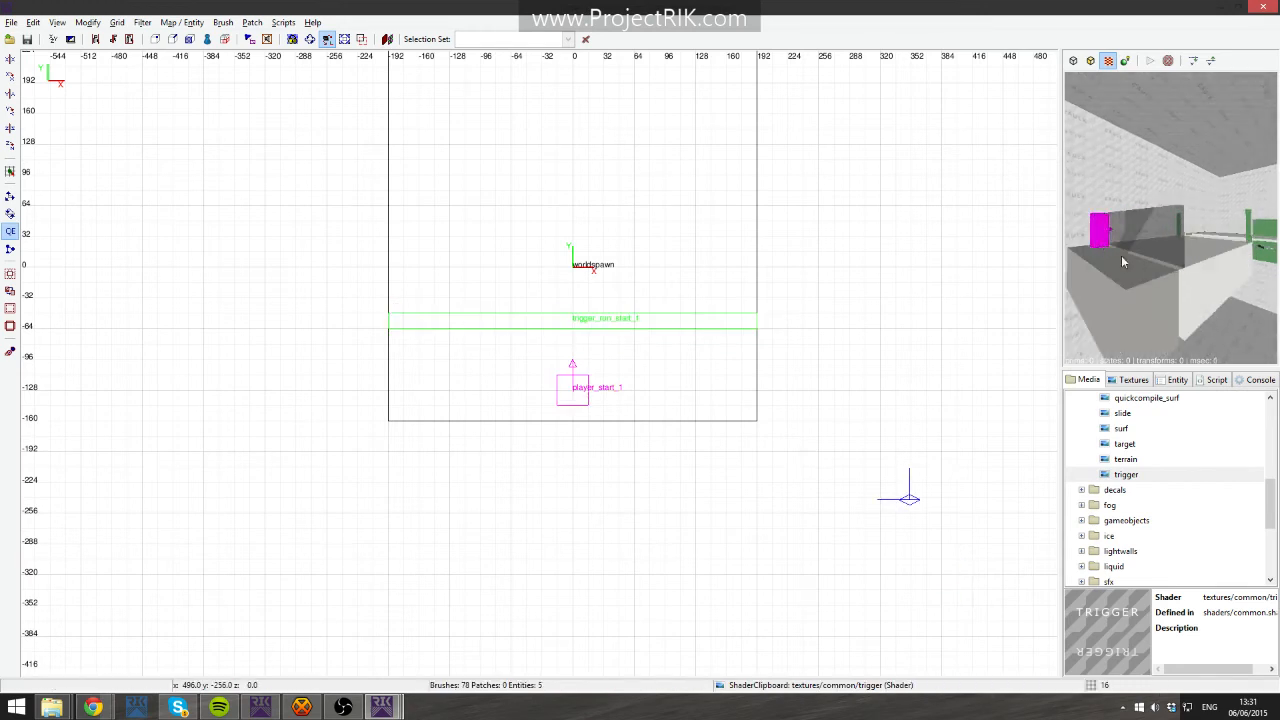
left_click(1163, 240, "shift")
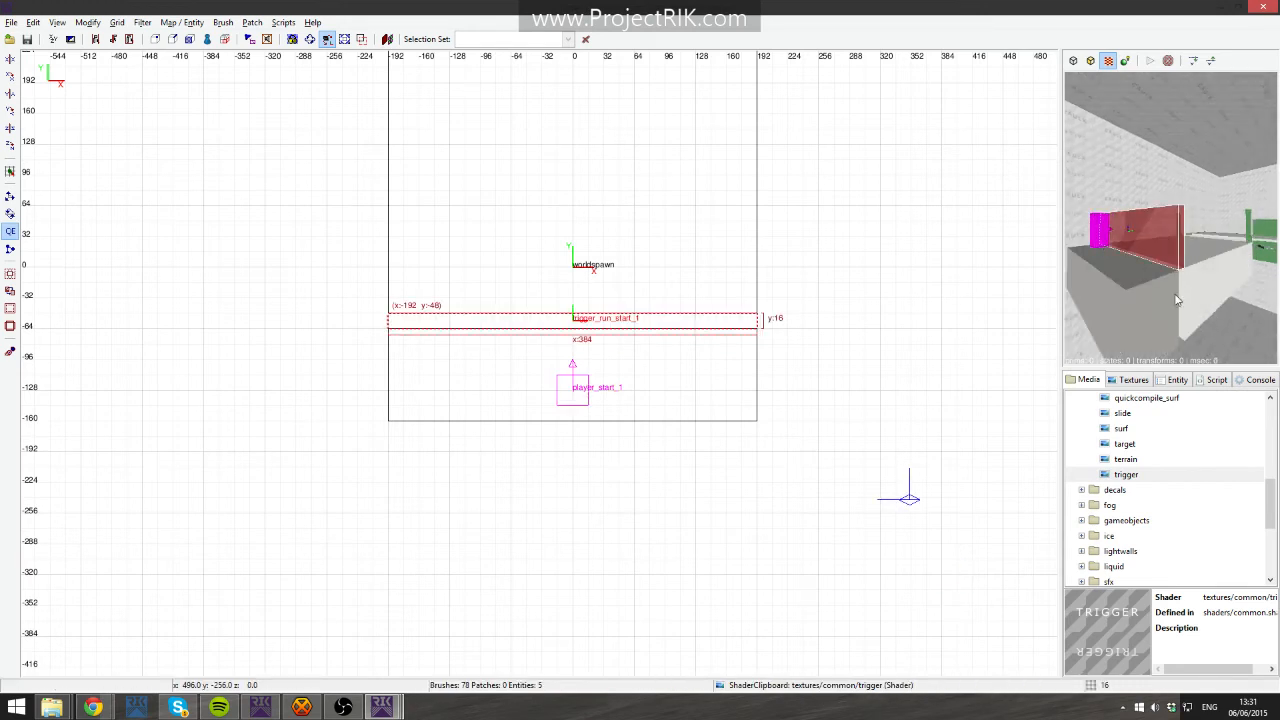
key("Escape")
right_click(1177, 300)
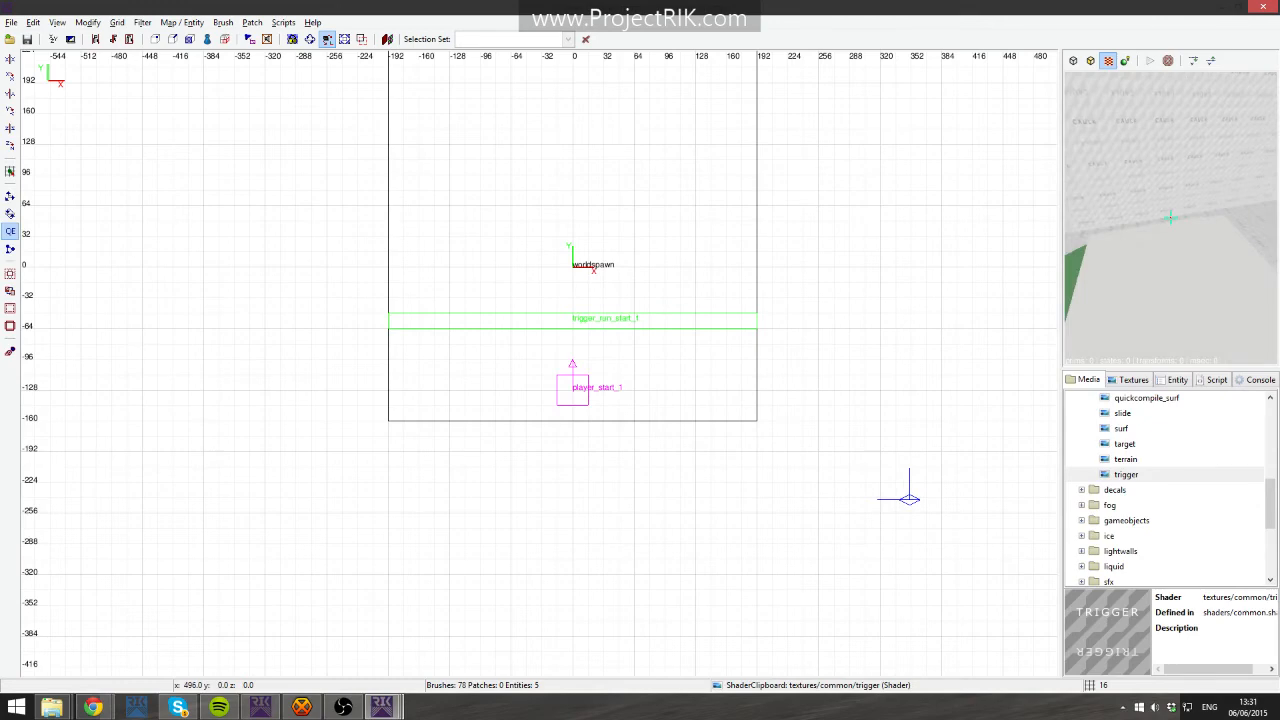
right_click(1170, 217)
right_click_drag(974, 157, 926, 234)
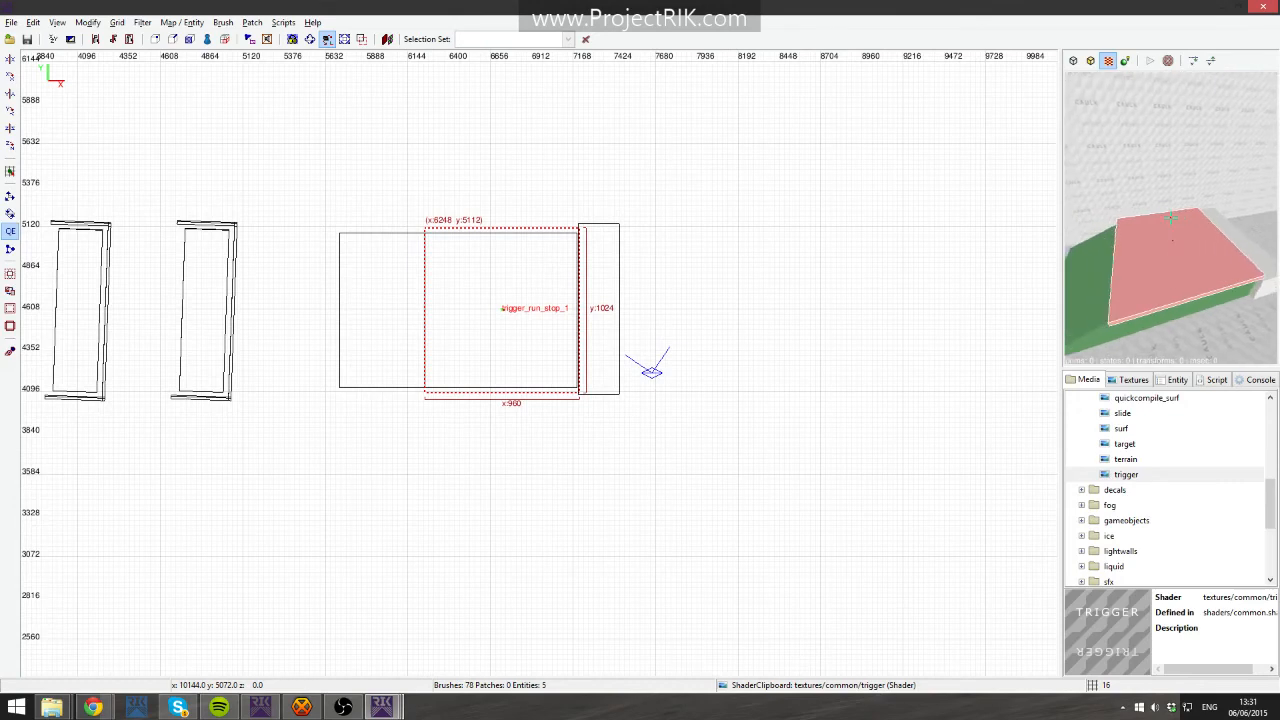
- Locate the trigger shader in the Textures browser, showing only textures used in the map
right_click(1190, 241)
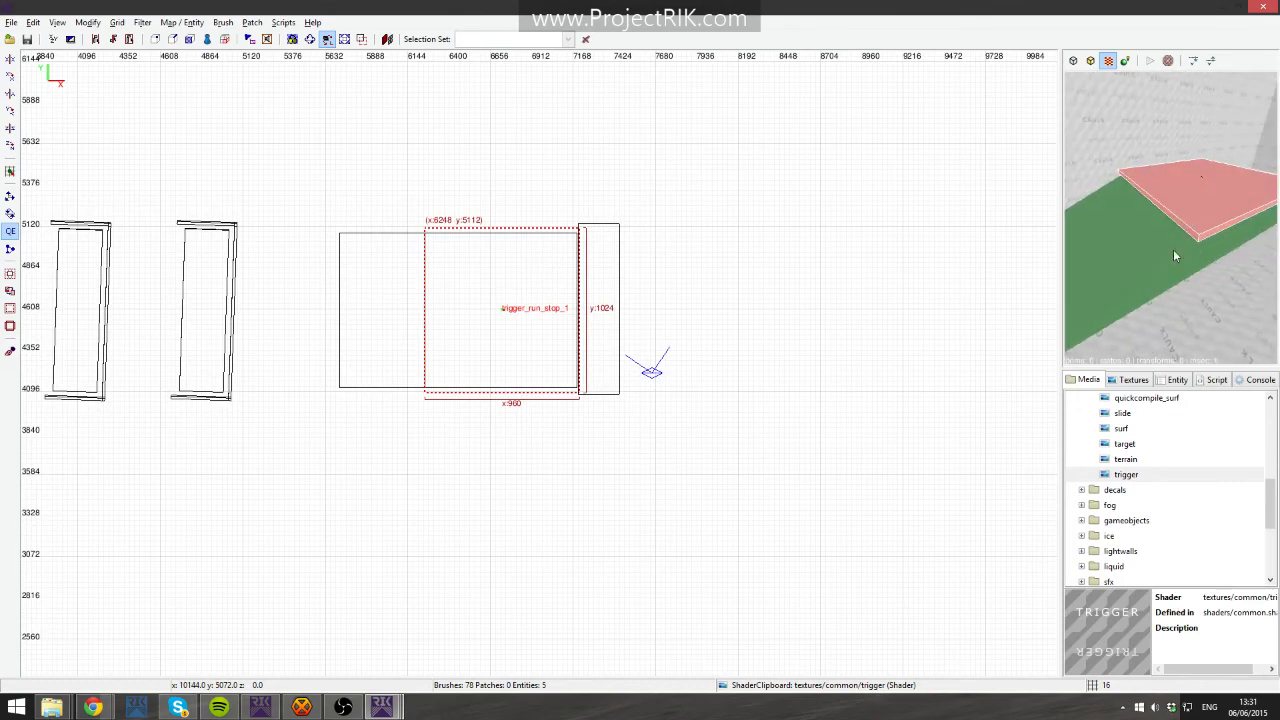
left_click(1138, 475)
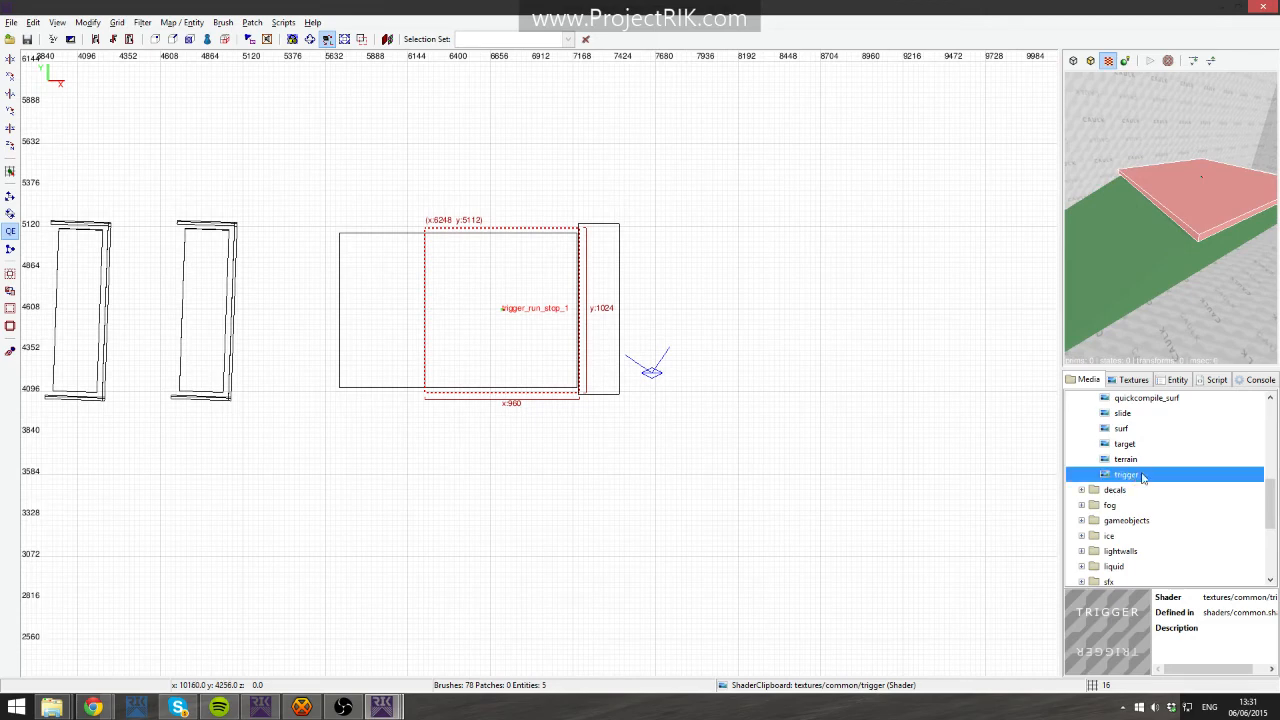
left_click(1133, 380)
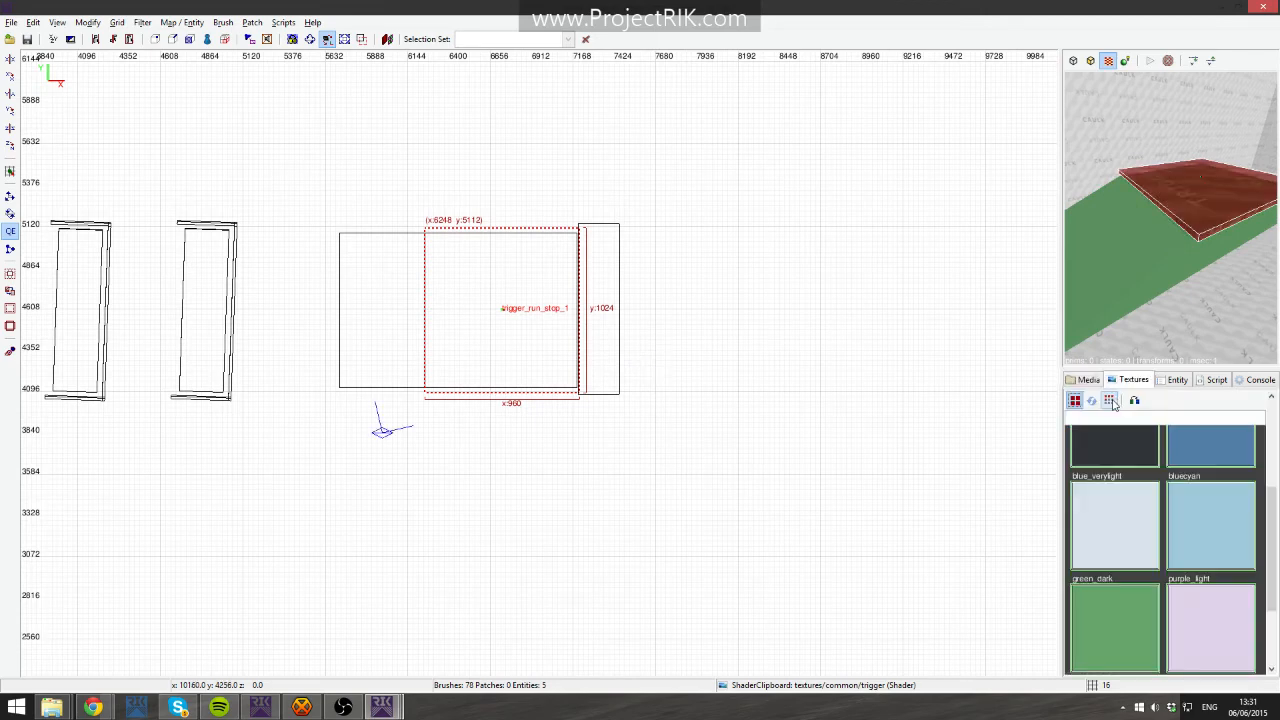
left_click(1113, 402)
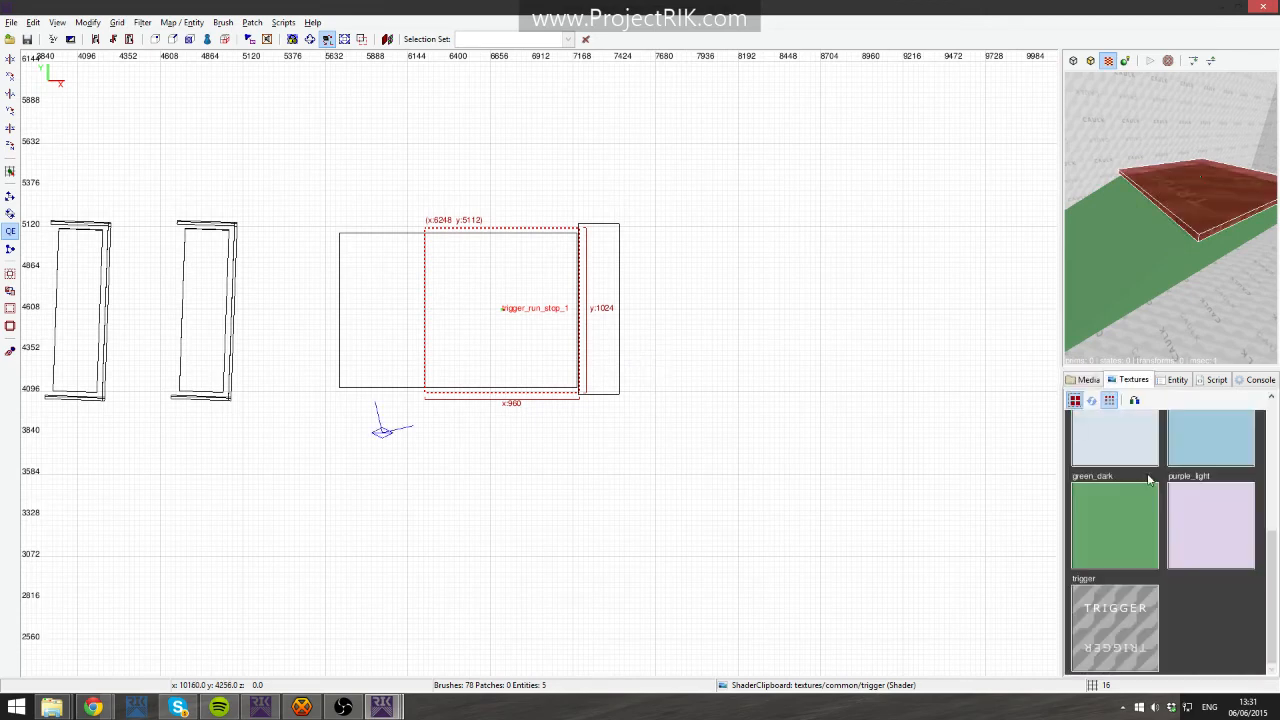
key("Escape")
right_click(1231, 279)
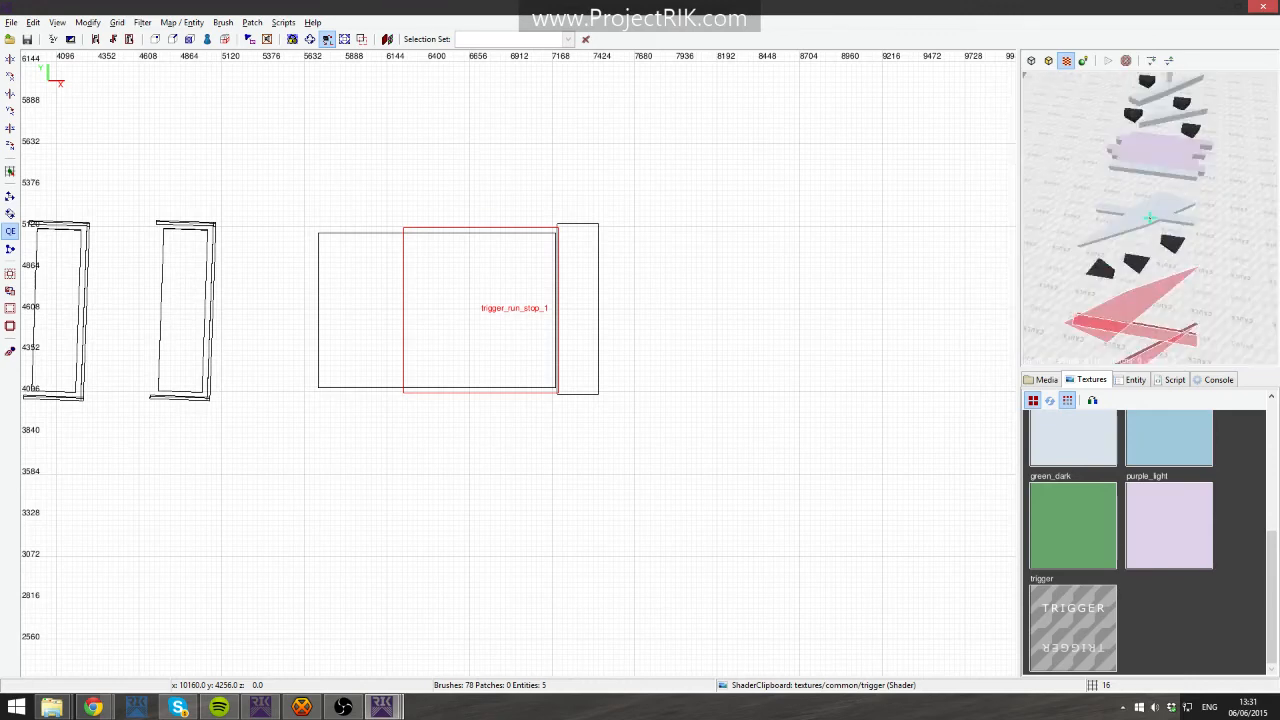
- Split the selected diagonal brushes with the Clipper along a vertical line at the thin pillar's edge
key("Down")
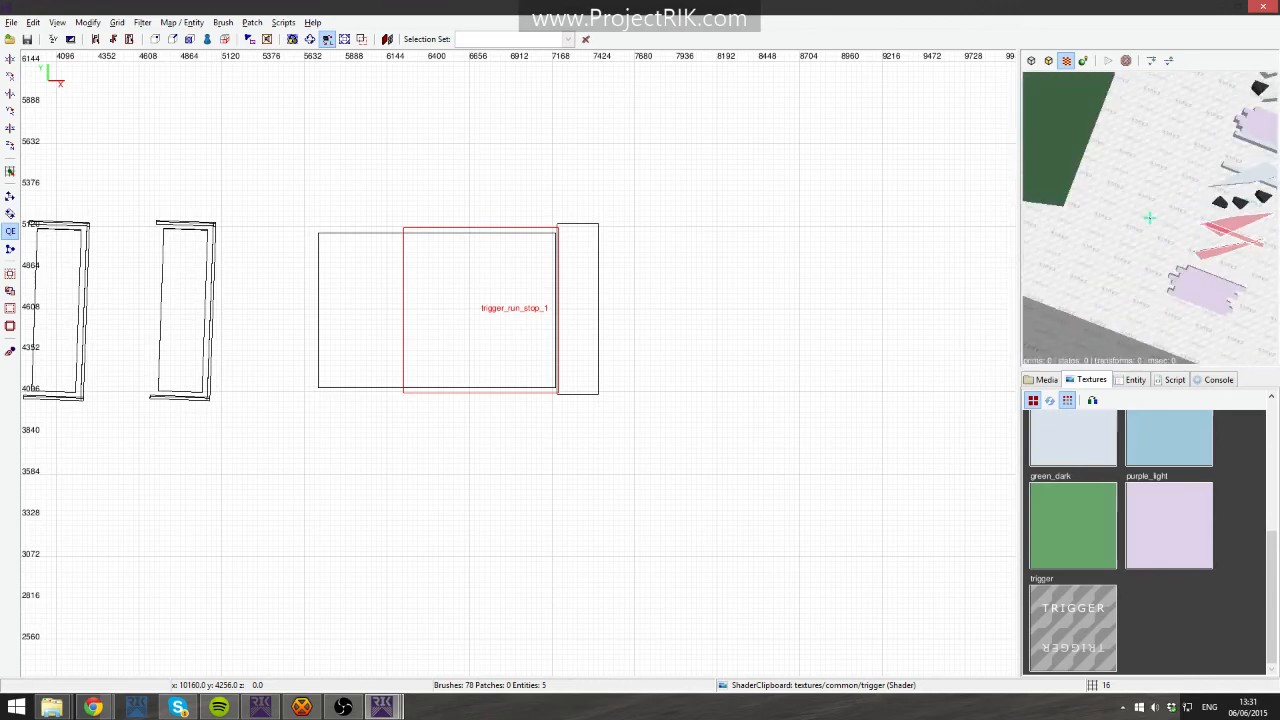
key("Up")
right_click(1150, 218)
right_click_drag(709, 287, 1270, 124)
scroll(751, 374, "up", 3)
right_click_drag(783, 384, 306, 384)
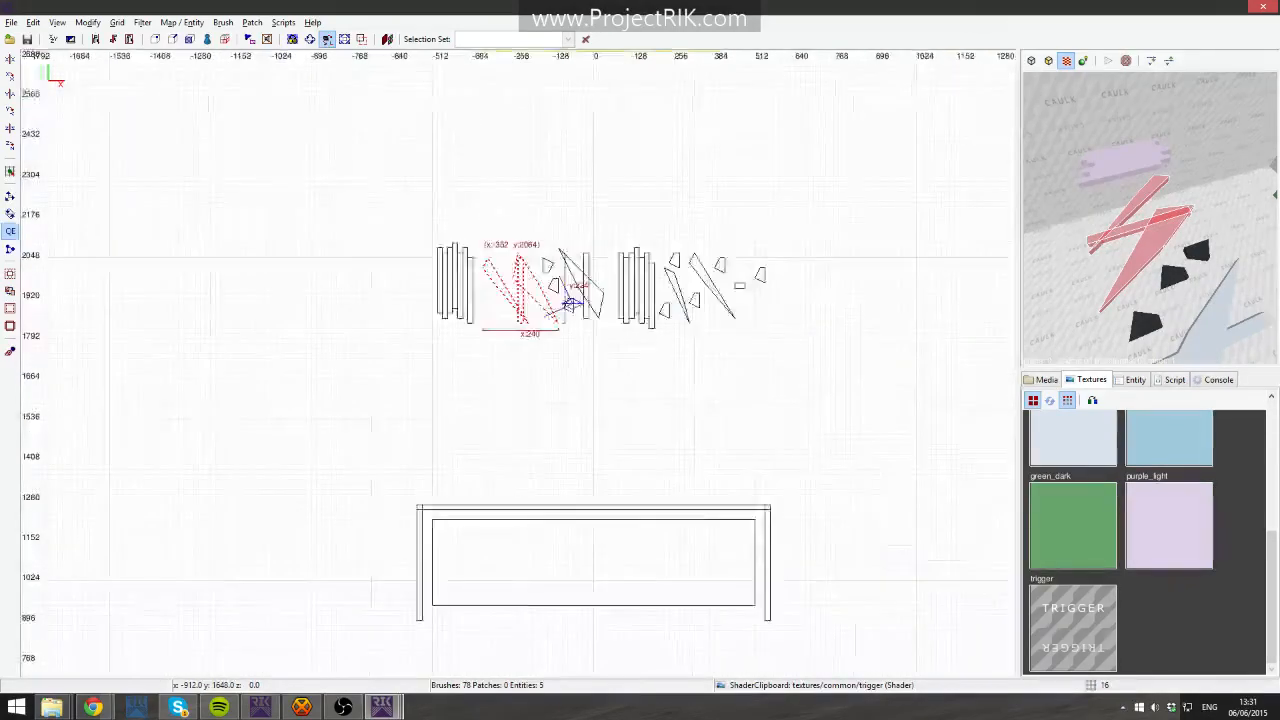
scroll(621, 371, "up", 8)
right_click_drag(621, 371, 572, 480)
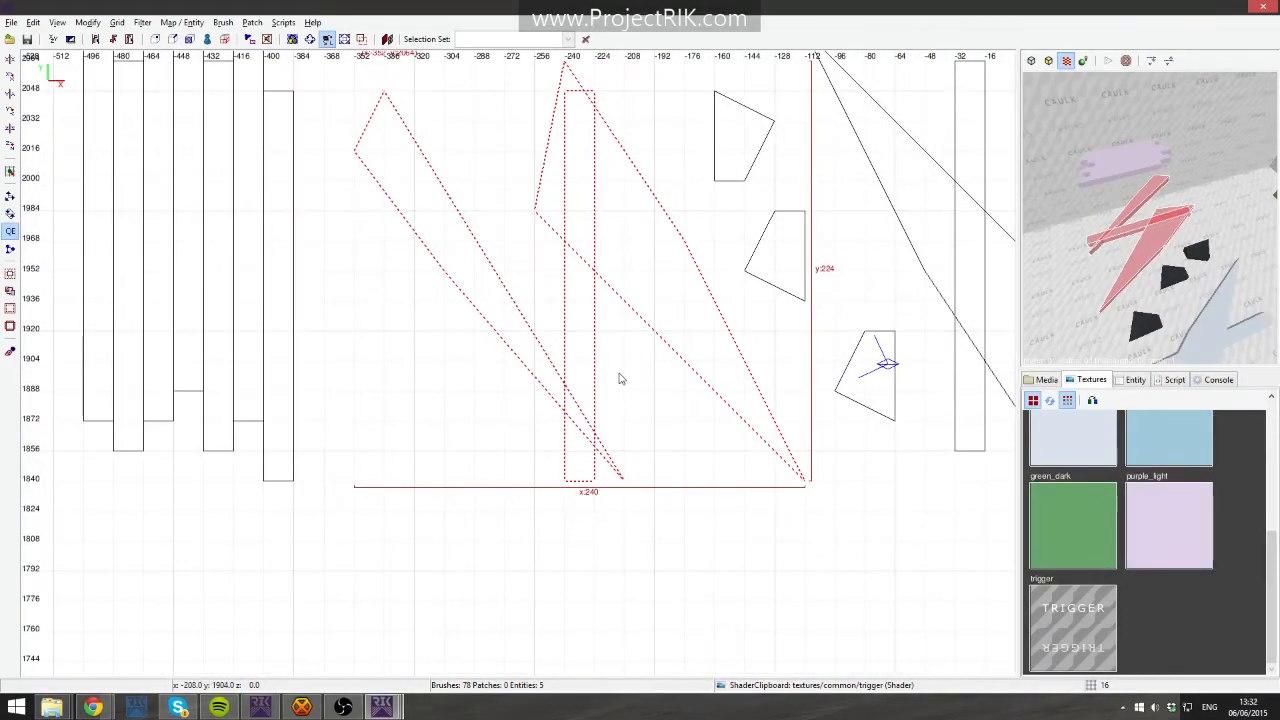
key("x")
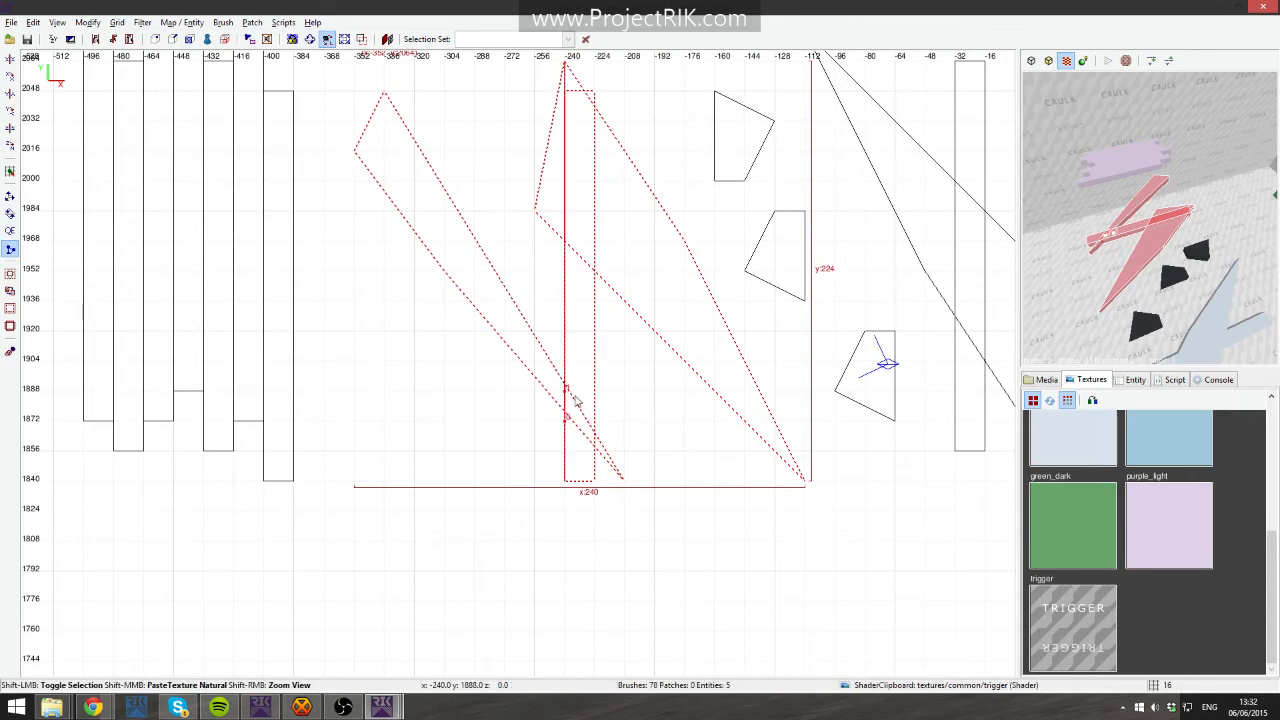
key("shift+Return")
left_click(594, 450)
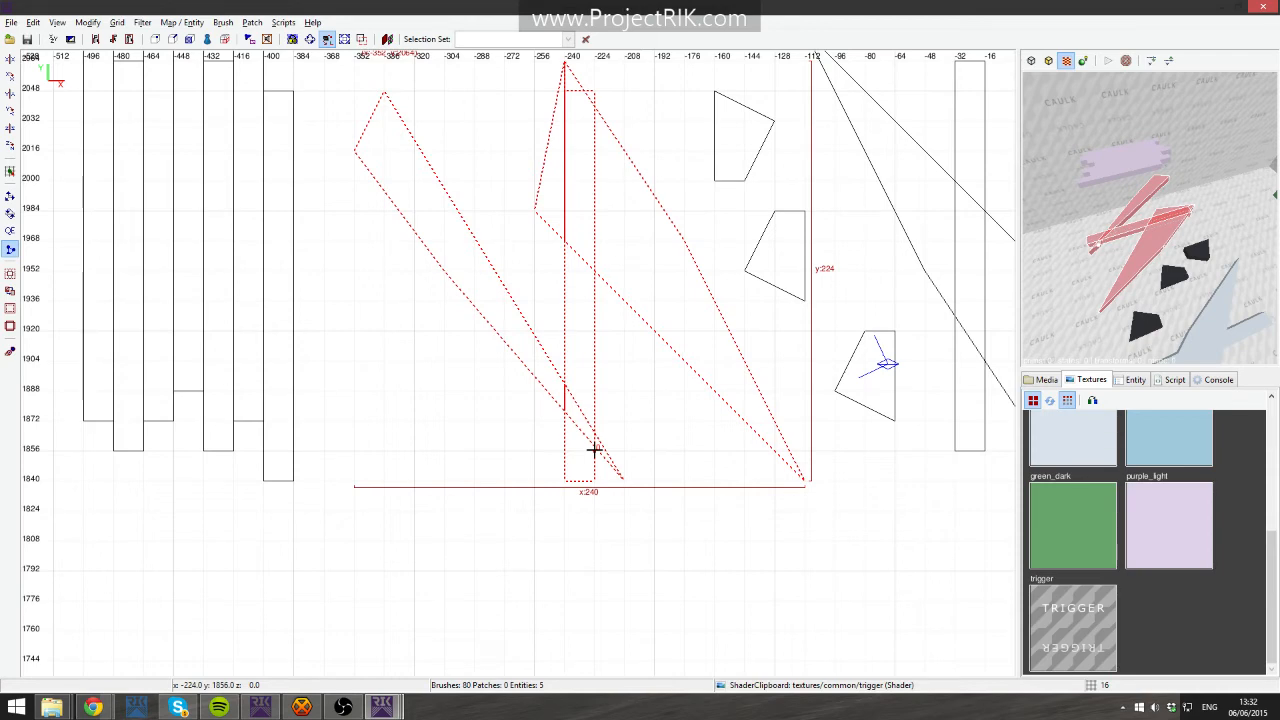
right_click_drag(594, 450, 592, 577)
left_click(590, 345)
key("shift+Return")
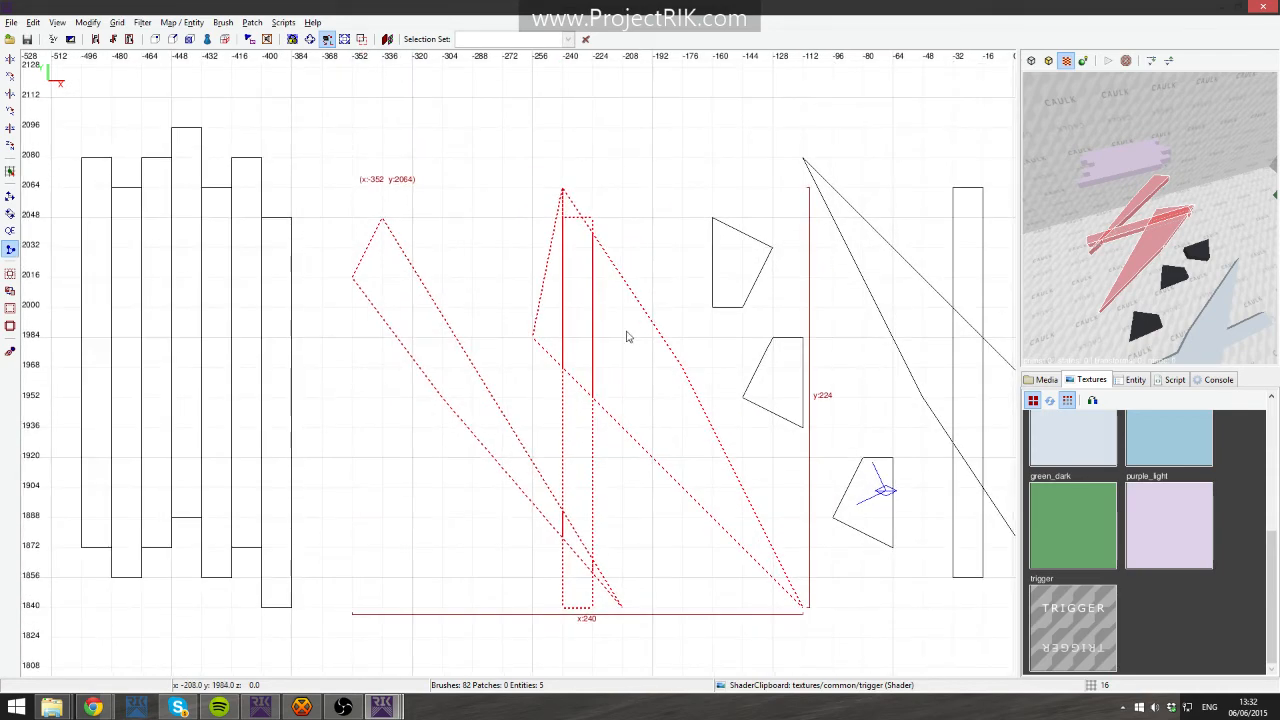
key("Escape")
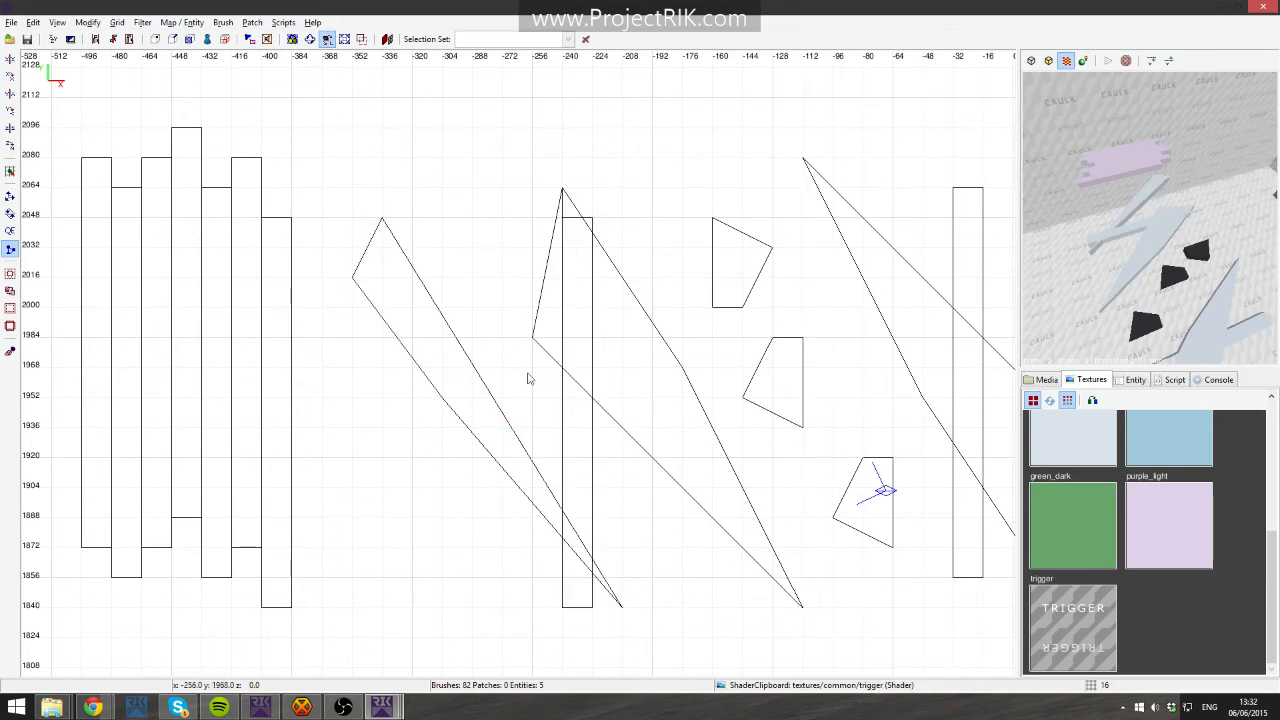
- Delete the leftover brush fragments around the thin pillar
left_click(588, 478, "shift")
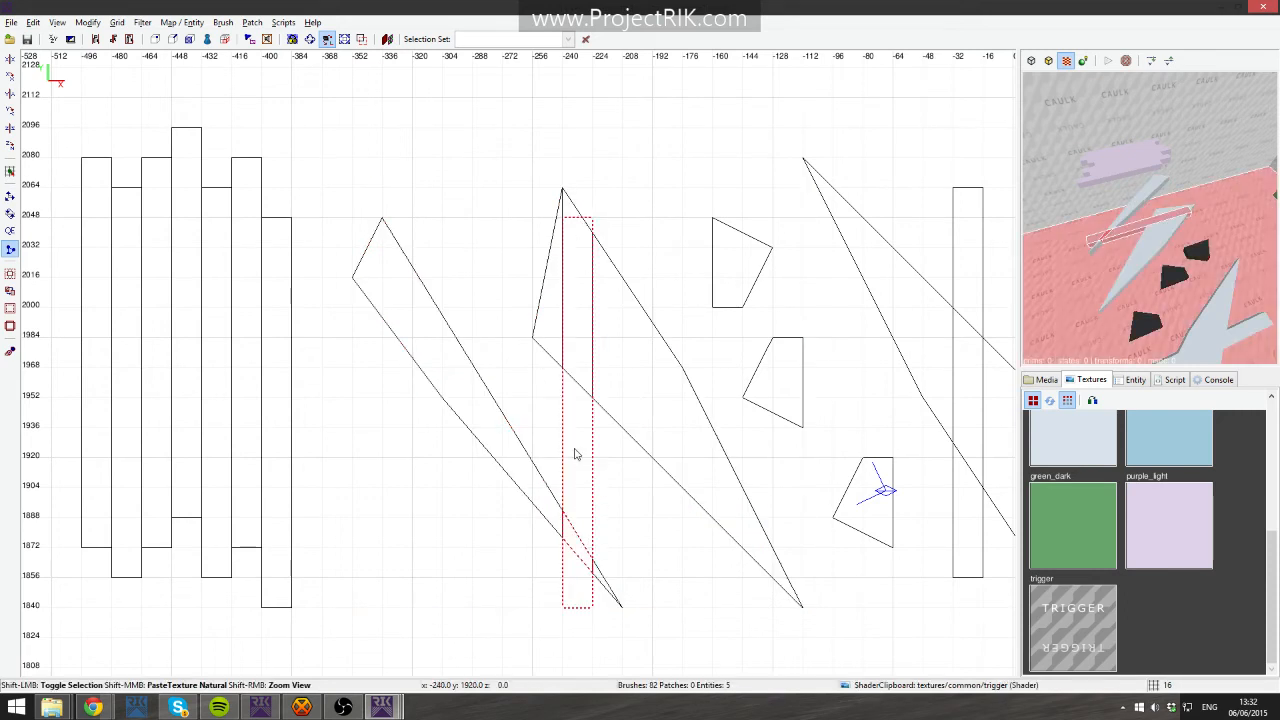
key("BackSpace")
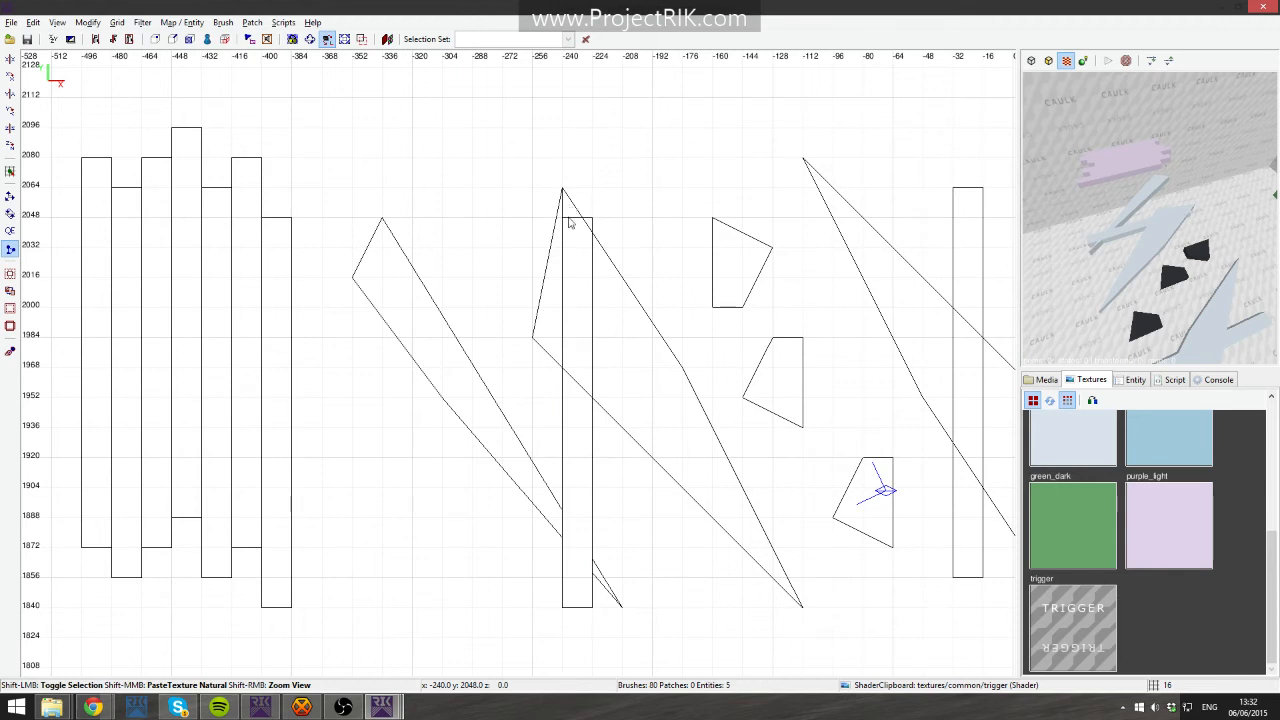
left_click(583, 294, "shift")
key("Escape")
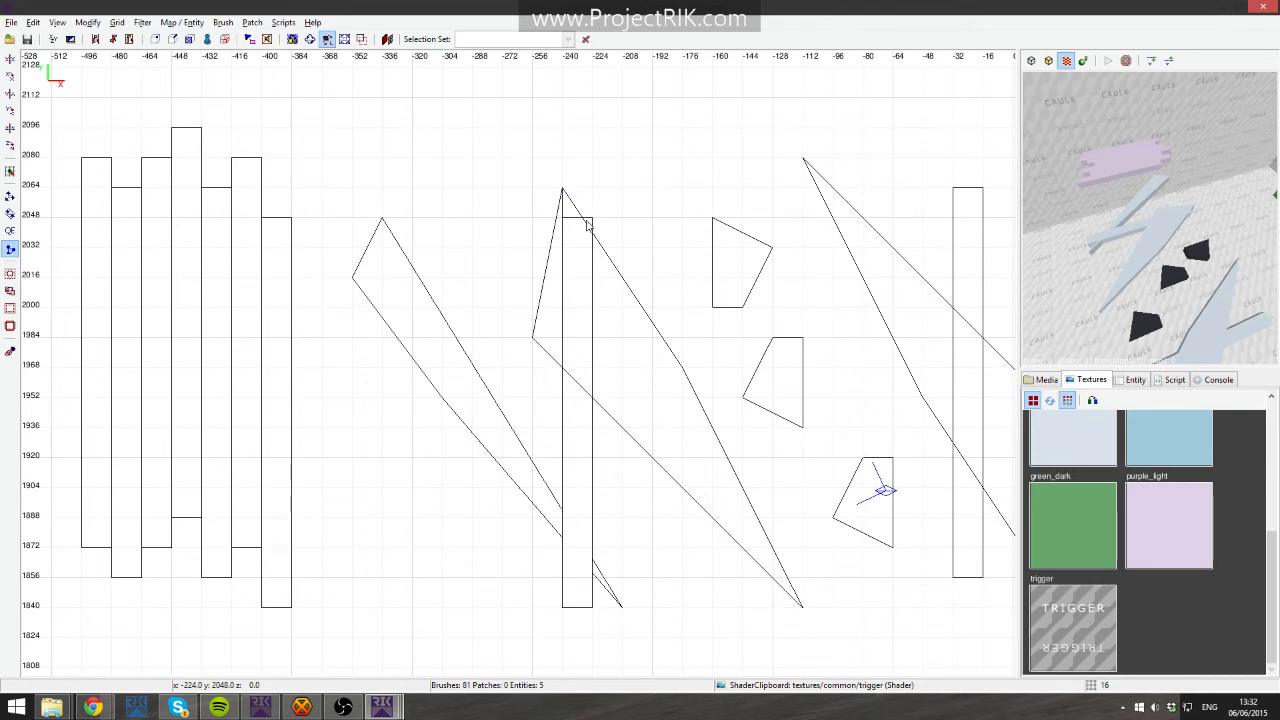
left_click(576, 320, "shift")
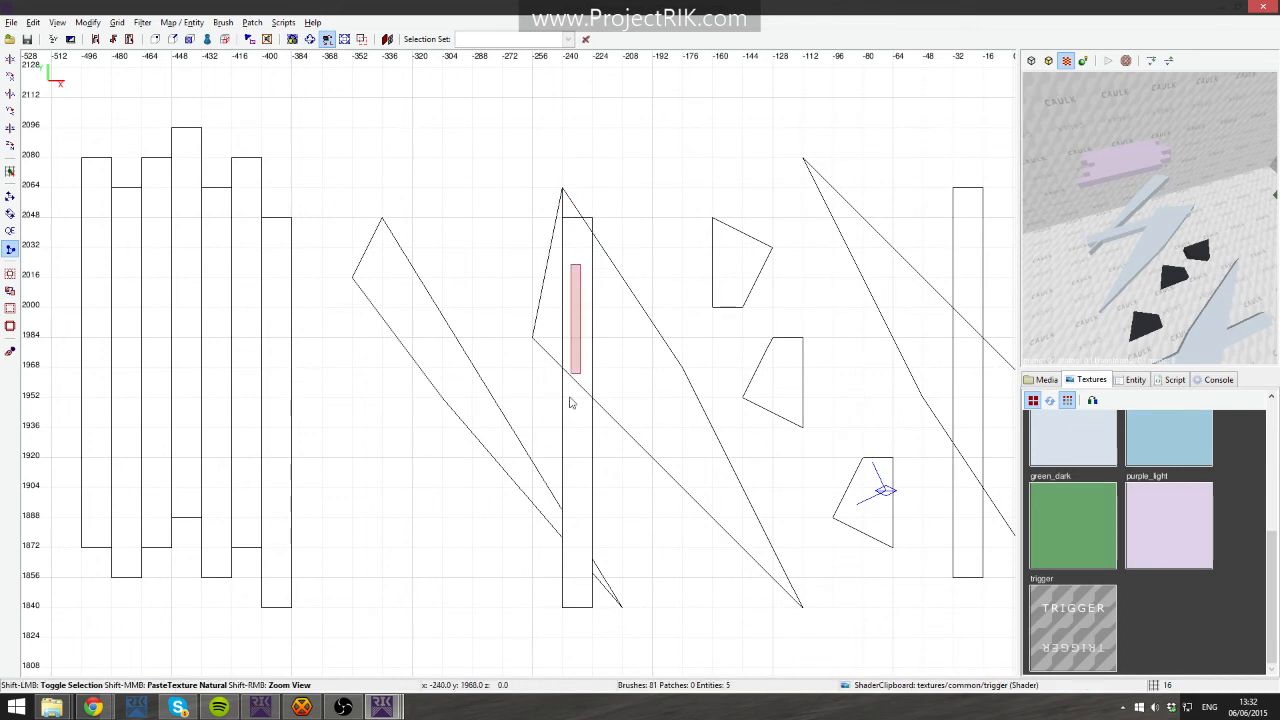
key("Delete")
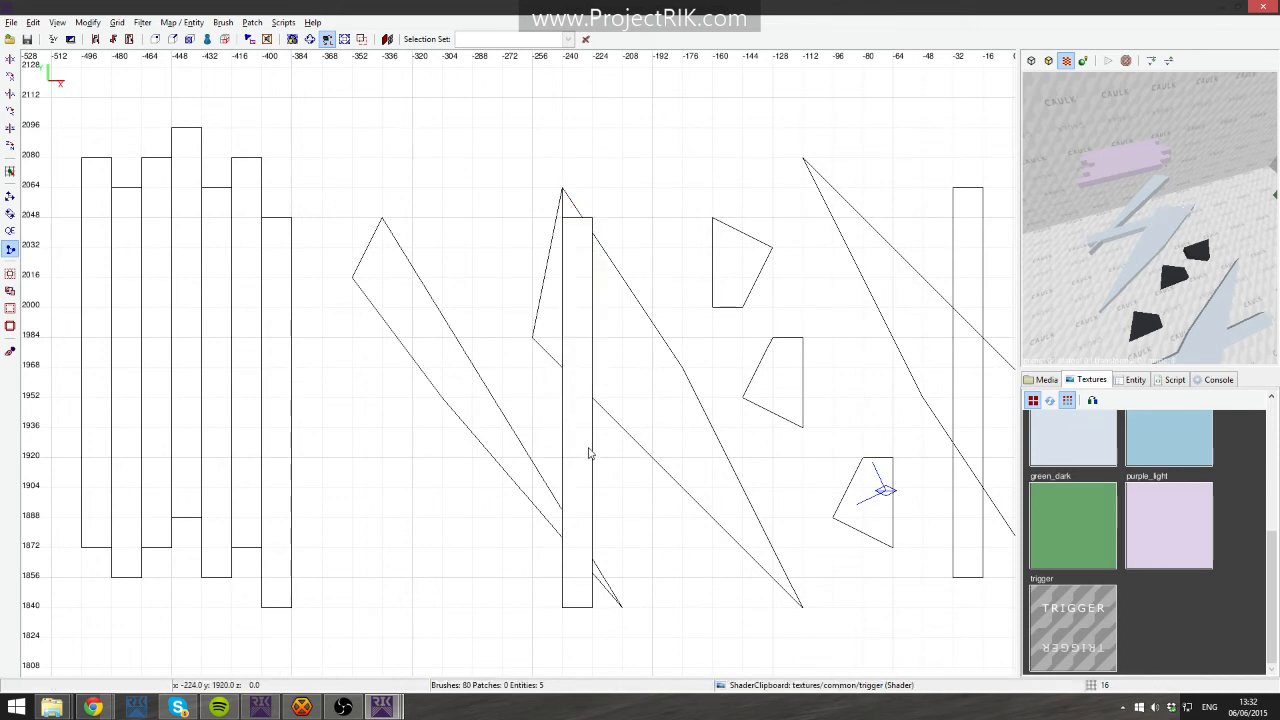
- Select the thin pillar together with the crossing diagonal brushes to compare them, then deselect
left_click(588, 314, "shift")
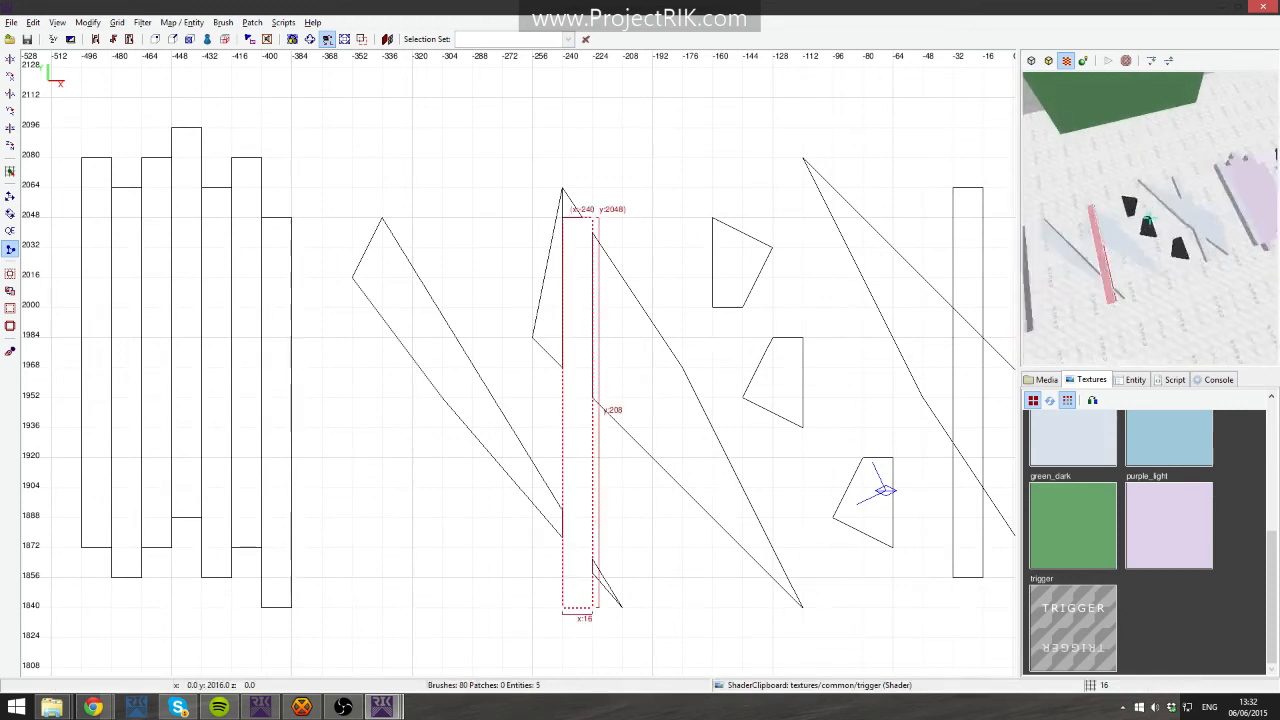
key("Up")
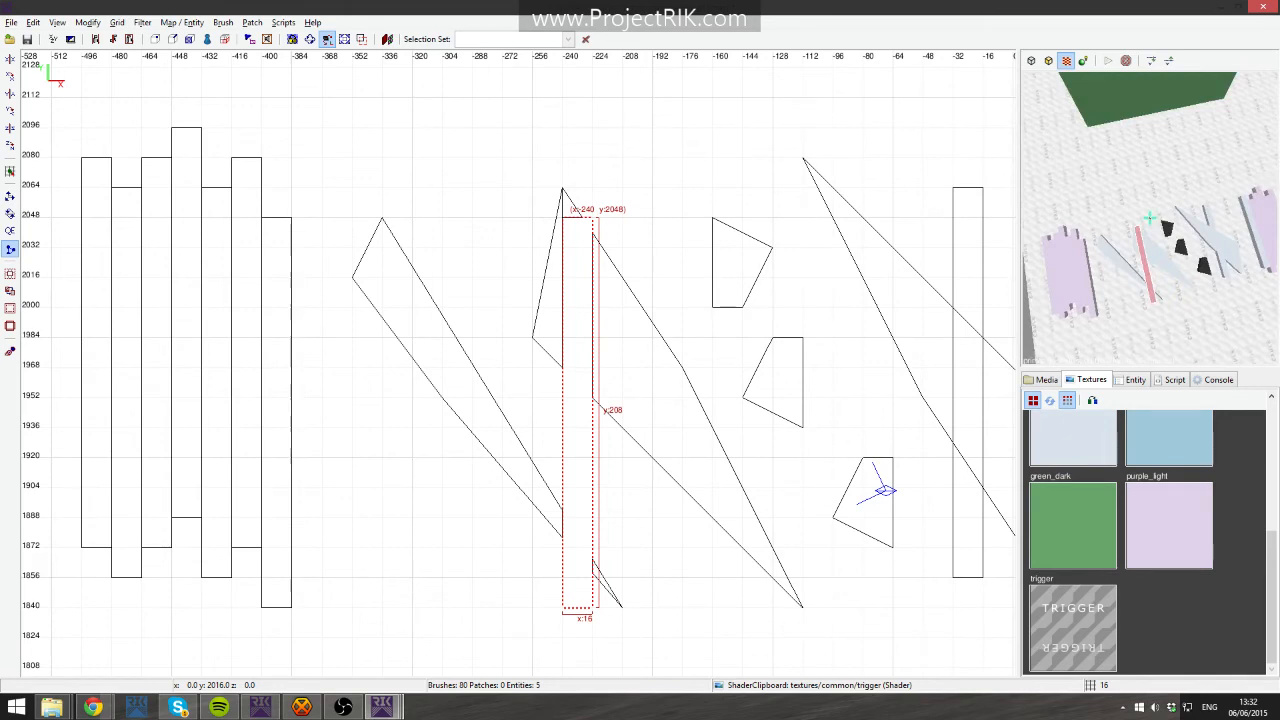
key("Up")
right_click(1172, 238)
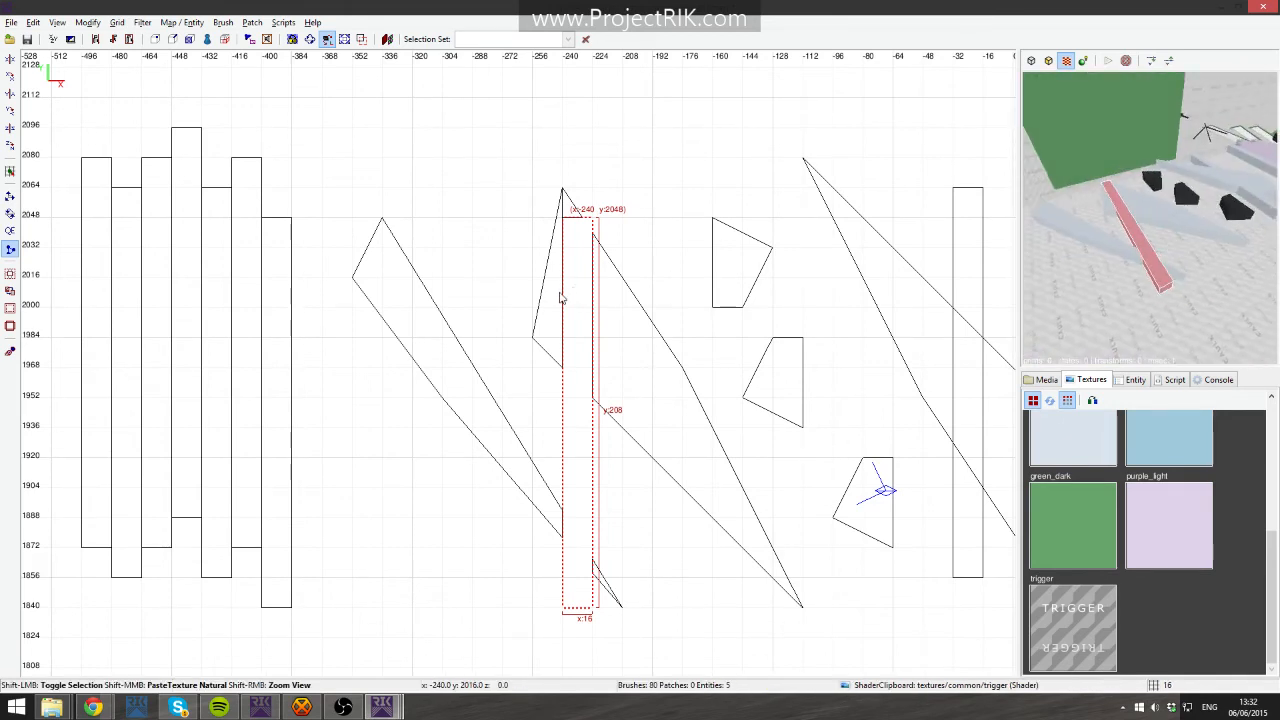
left_click(568, 205, "shift")
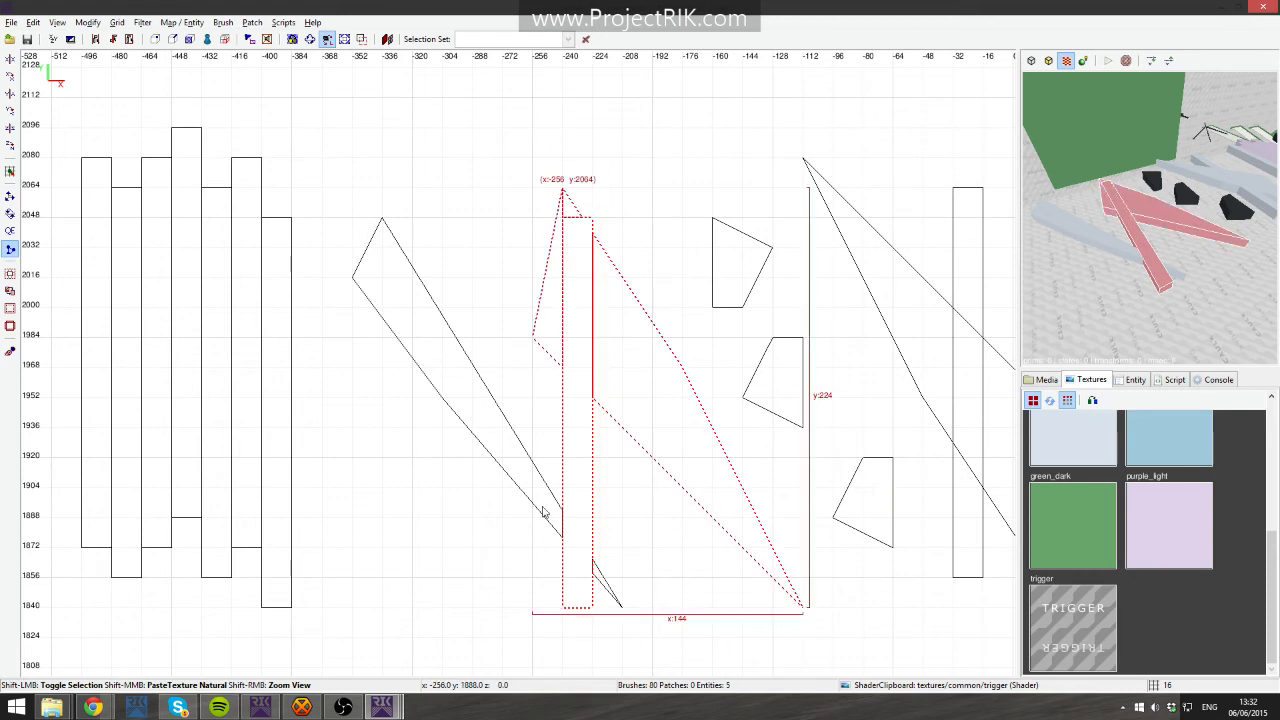
left_click(563, 538, "shift")
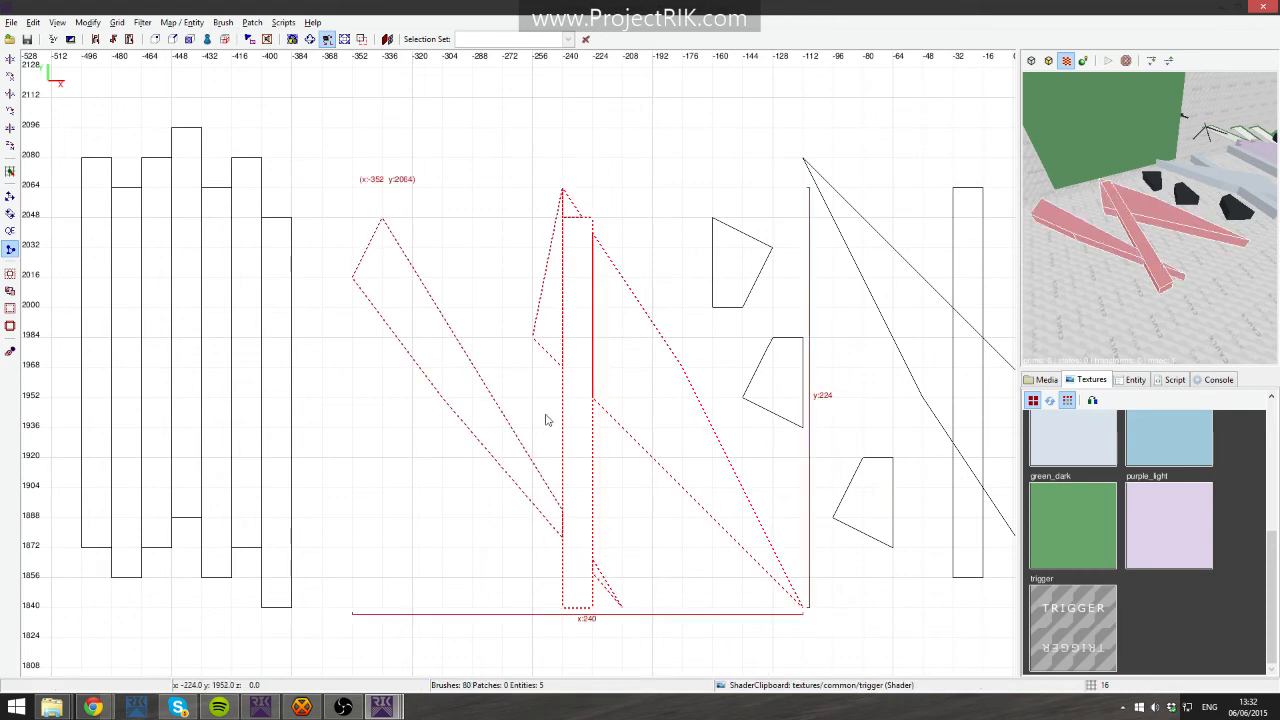
key("Escape")
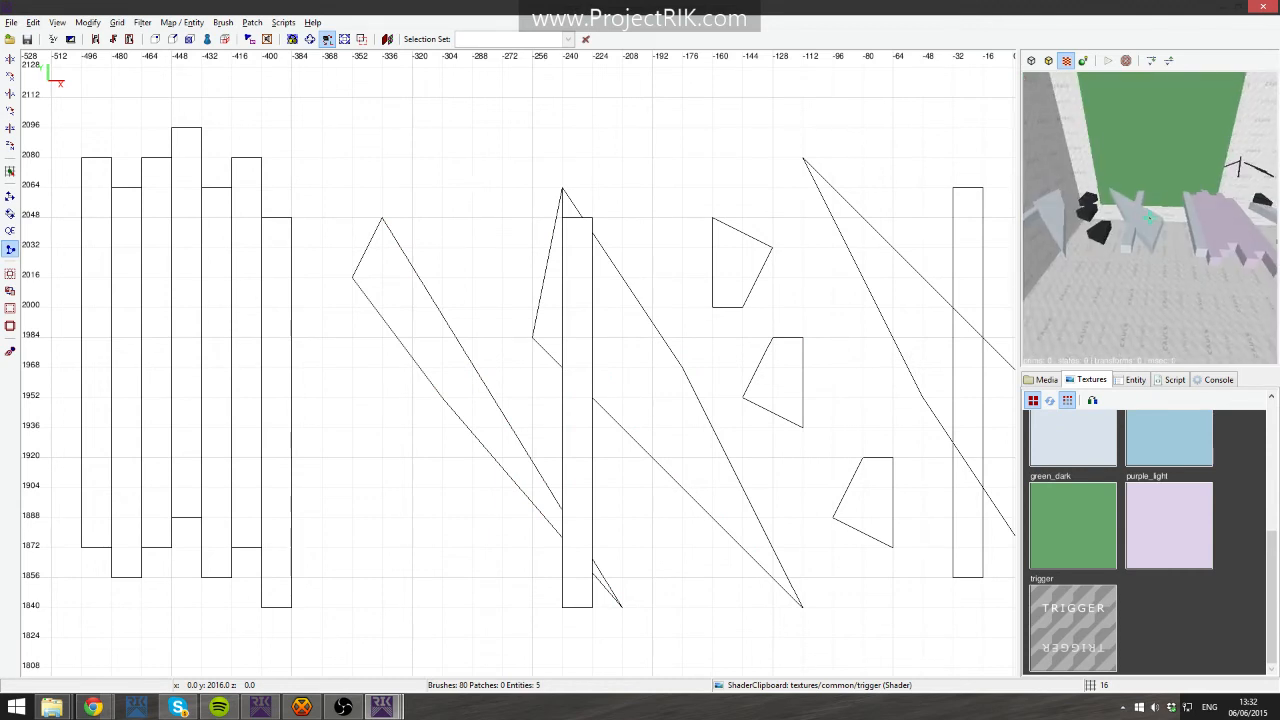
- Widen the rightmost diagonal brush by dragging one of its vertices outward in vertex editing mode
left_click(1150, 217, "shift")
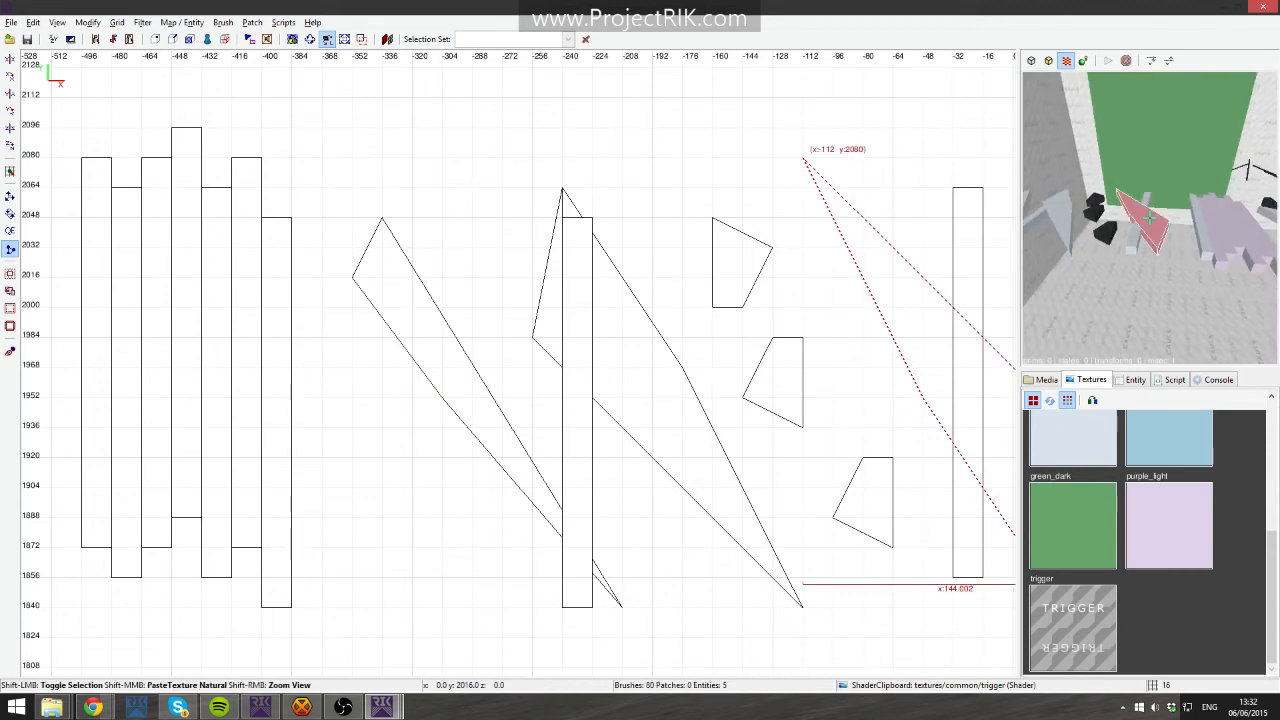
key("Up")
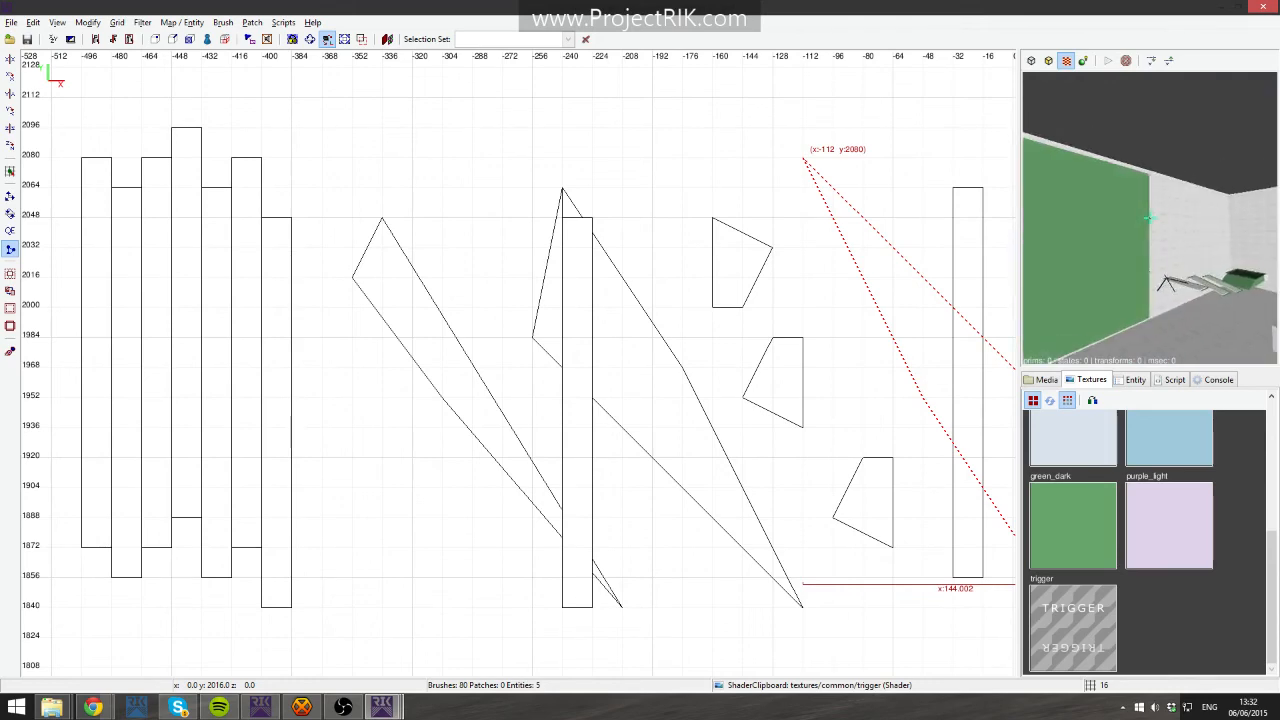
key("Down")
right_click(1130, 272)
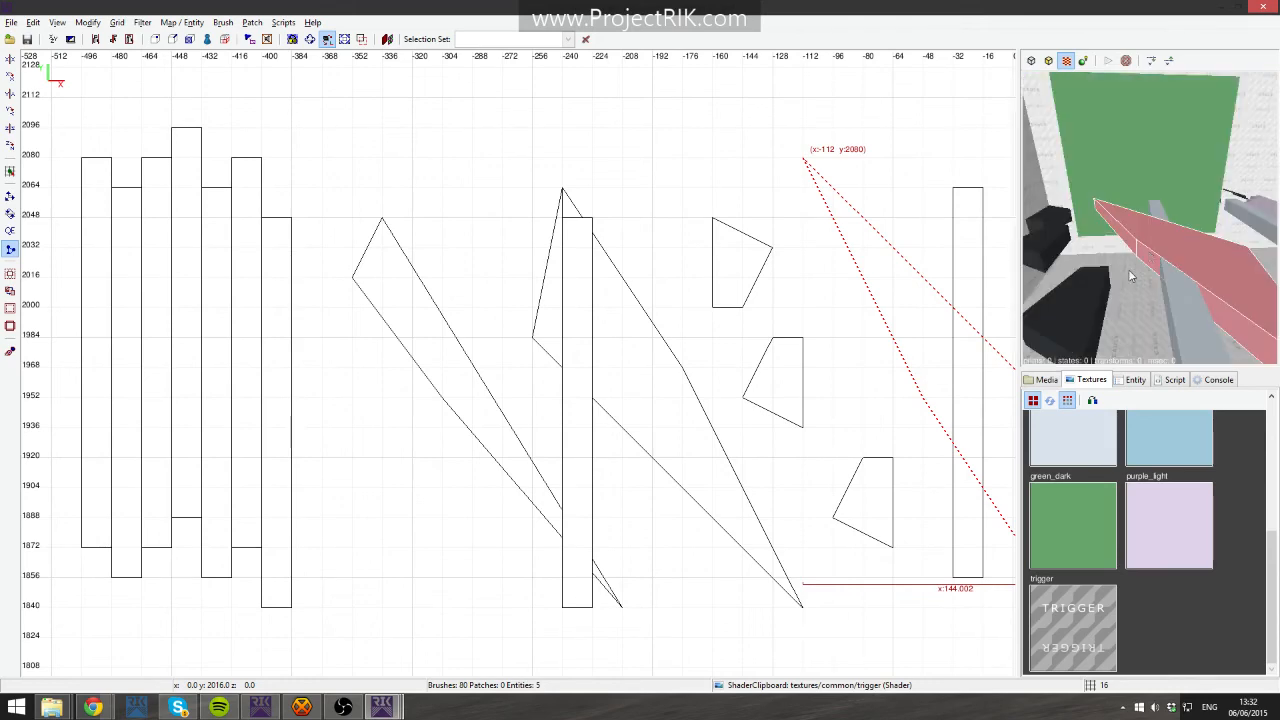
right_click_drag(897, 273, 671, 183)
left_click(818, 486)
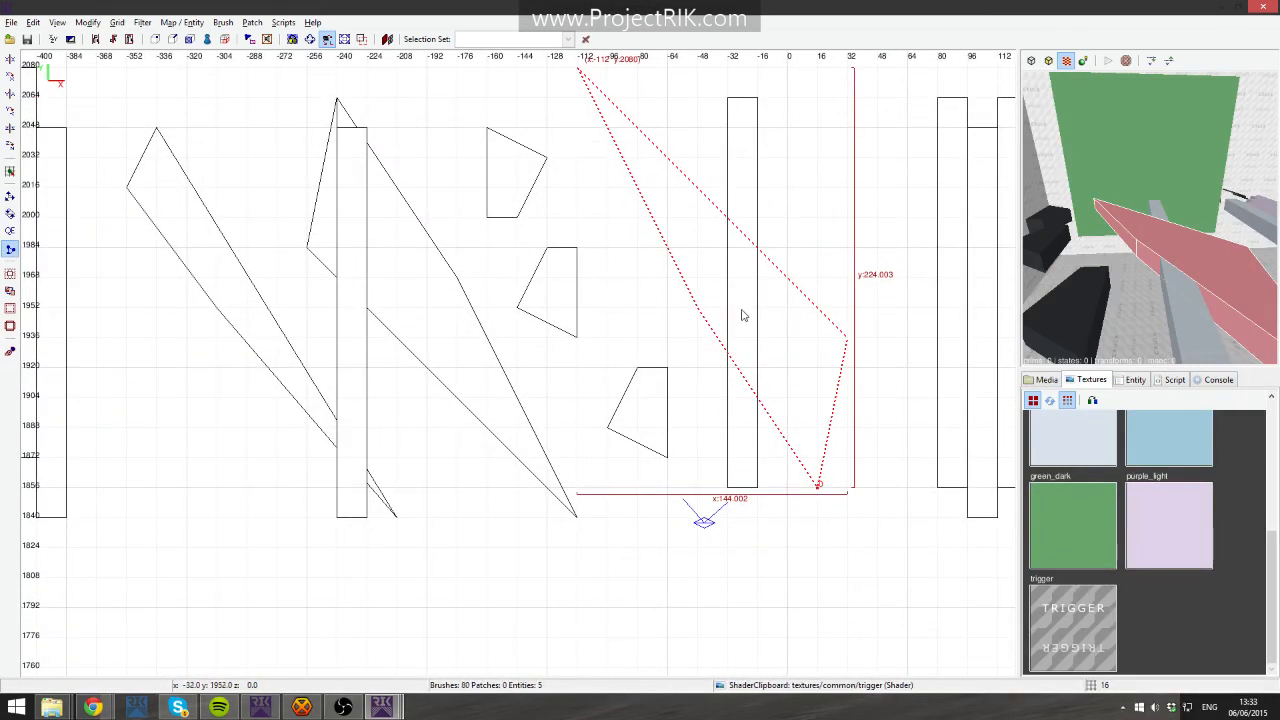
key("v")
left_click(699, 310, "shift")
right_click_drag(699, 392, 701, 394)
right_click_drag(698, 305, 751, 323)
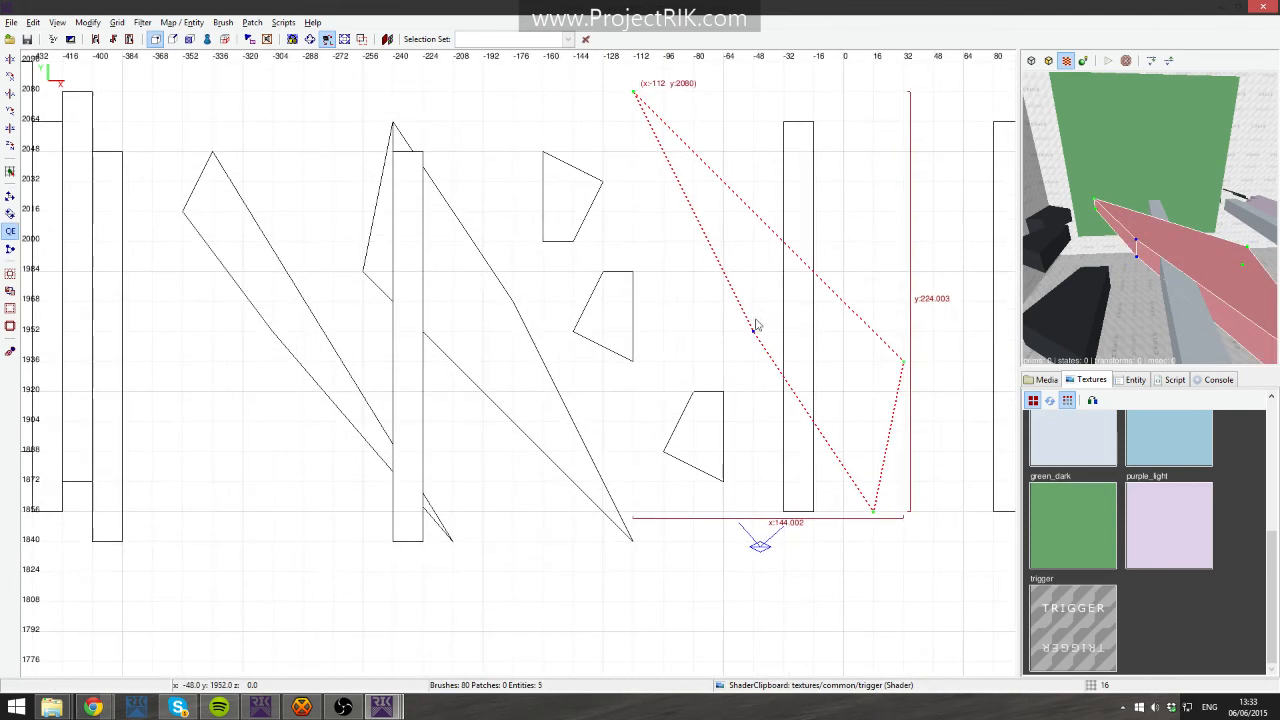
left_click_drag(752, 332, 557, 203)
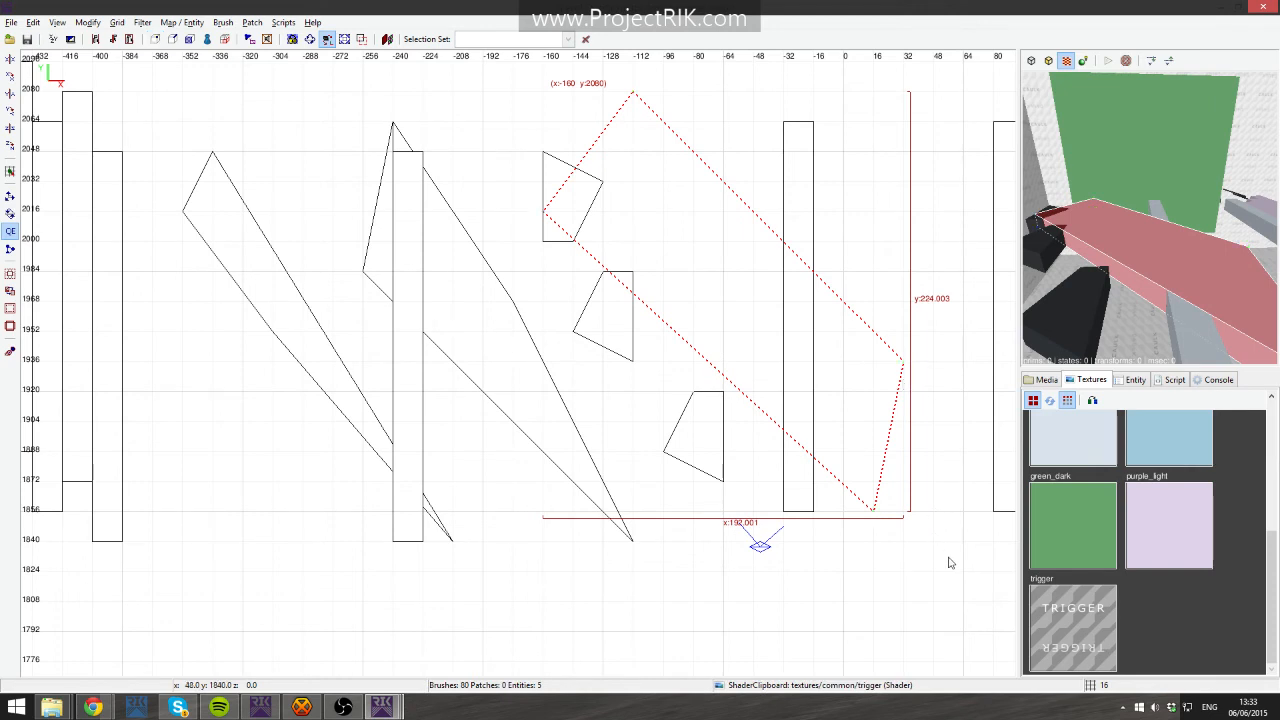
key("v")
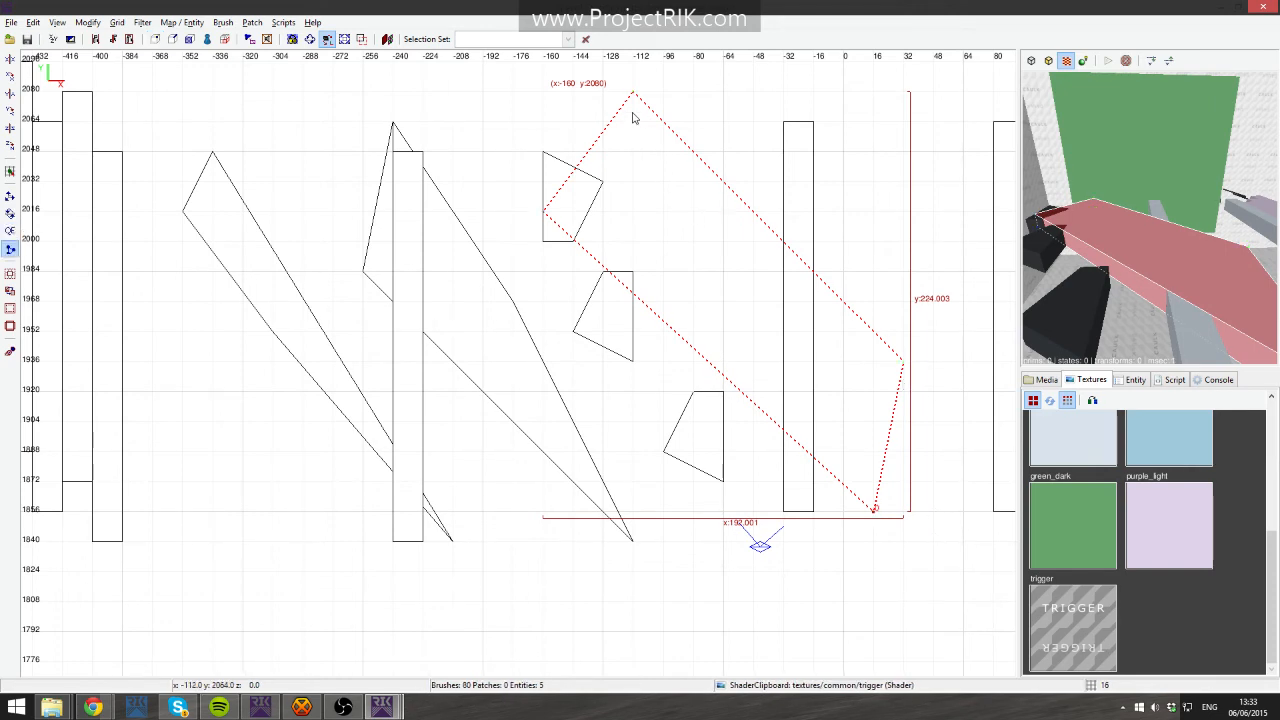
- Split the widened brush back along its original edge and delete the added part
left_click(633, 94)
key("shift+Return")
key("Escape")
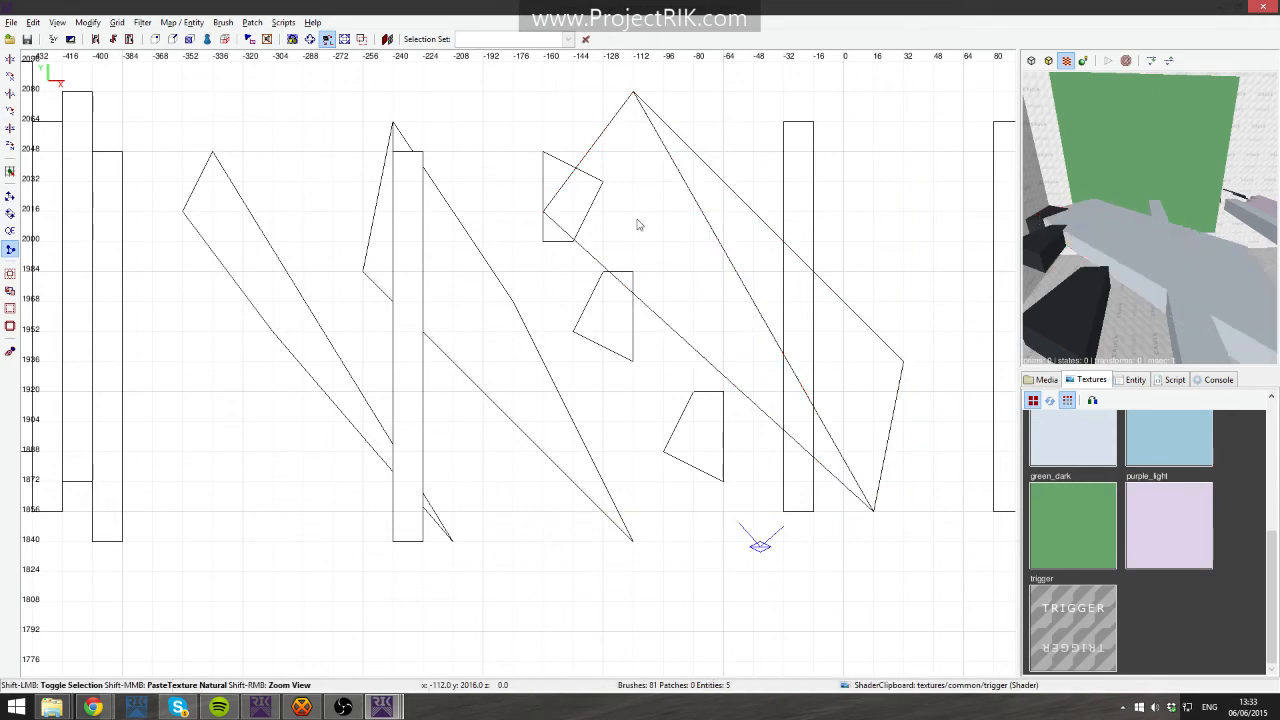
left_click(639, 224, "shift")
key("BackSpace")
- Select the thin vertical pillar crossed by the rightmost diagonal brush from the camera view
right_click(1085, 330)
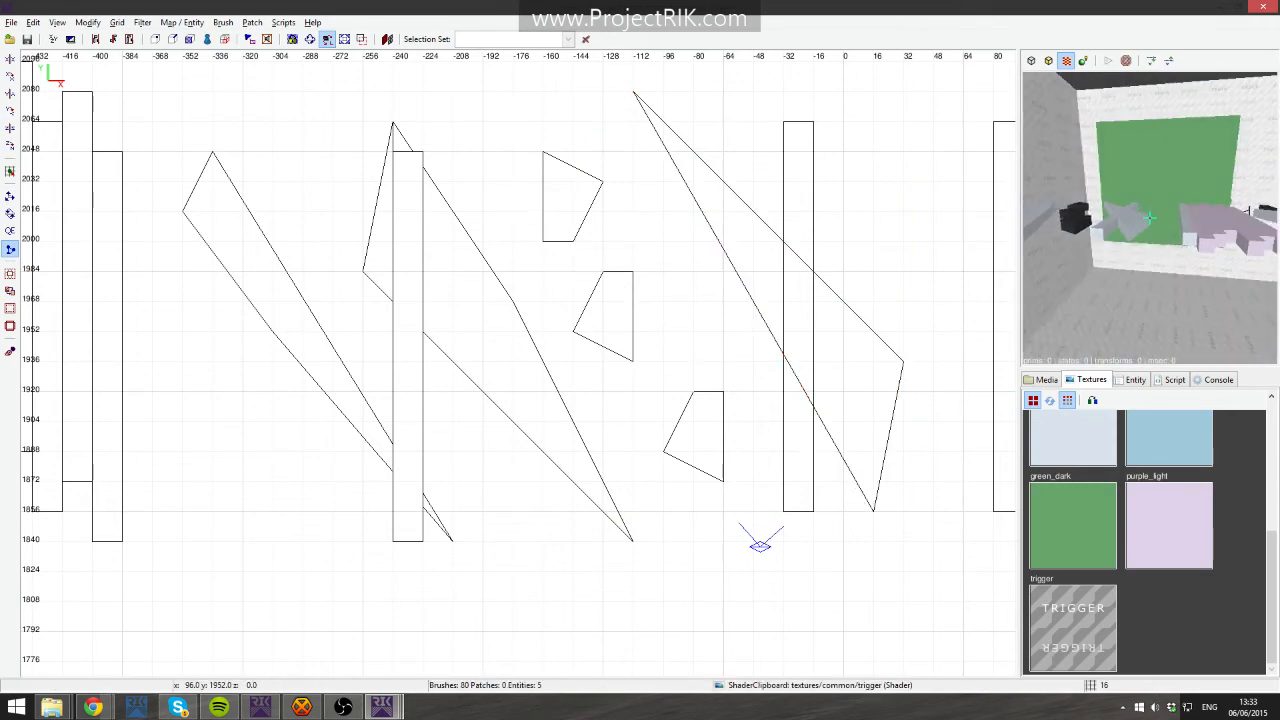
key("Up")
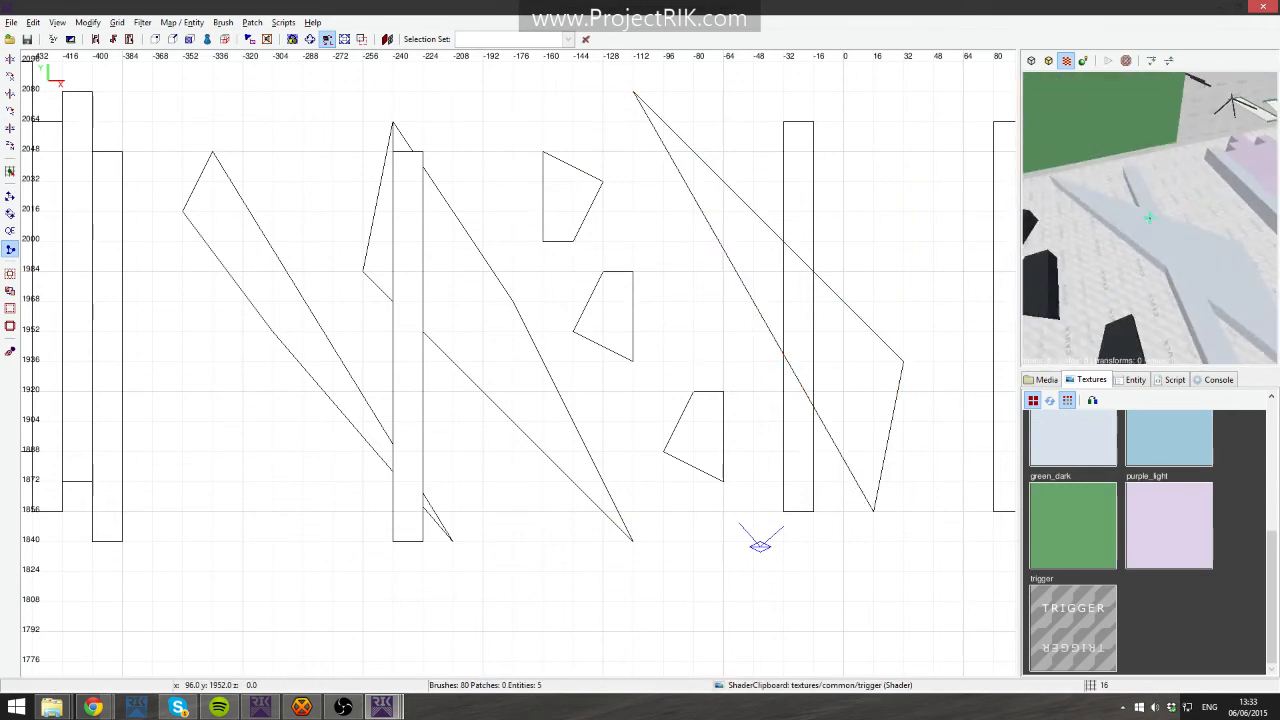
left_click(1150, 217, "shift")
right_click(1174, 270)
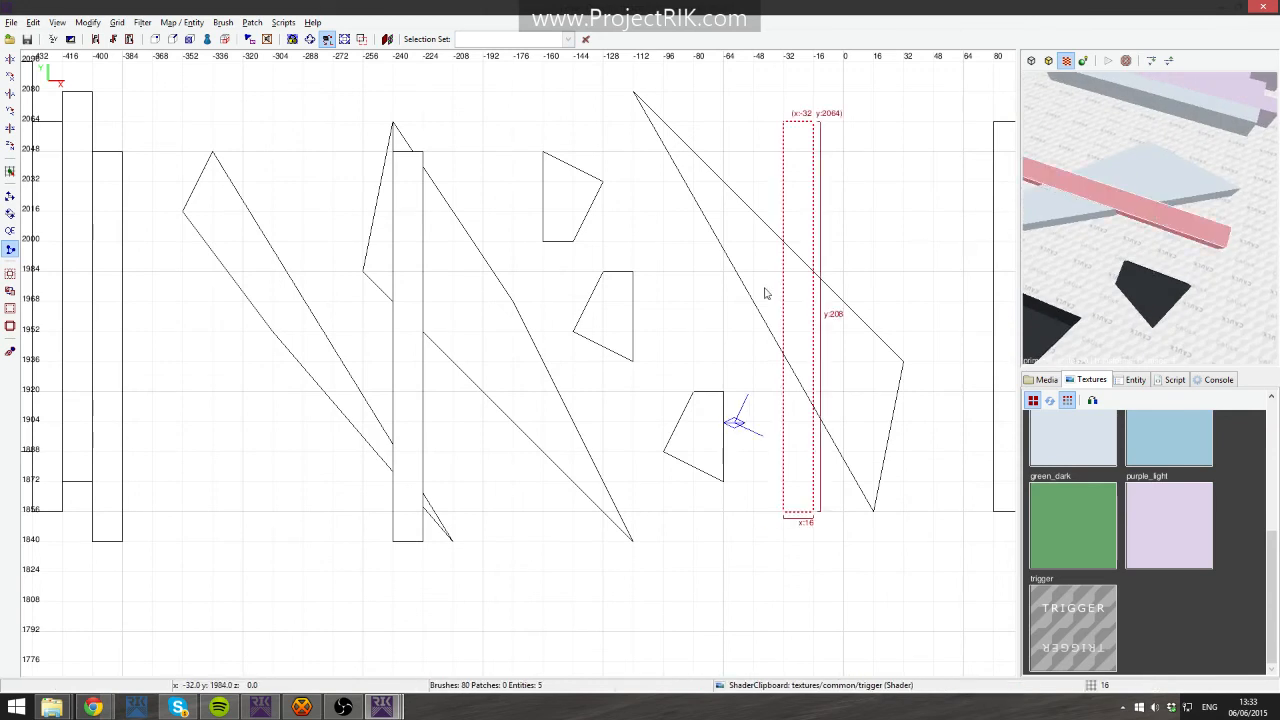
- Clip the pillar along the diagonal brush's edge with the clipper and delete the overlapping pillar section
key("x")
right_click_drag(820, 410, 731, 382)
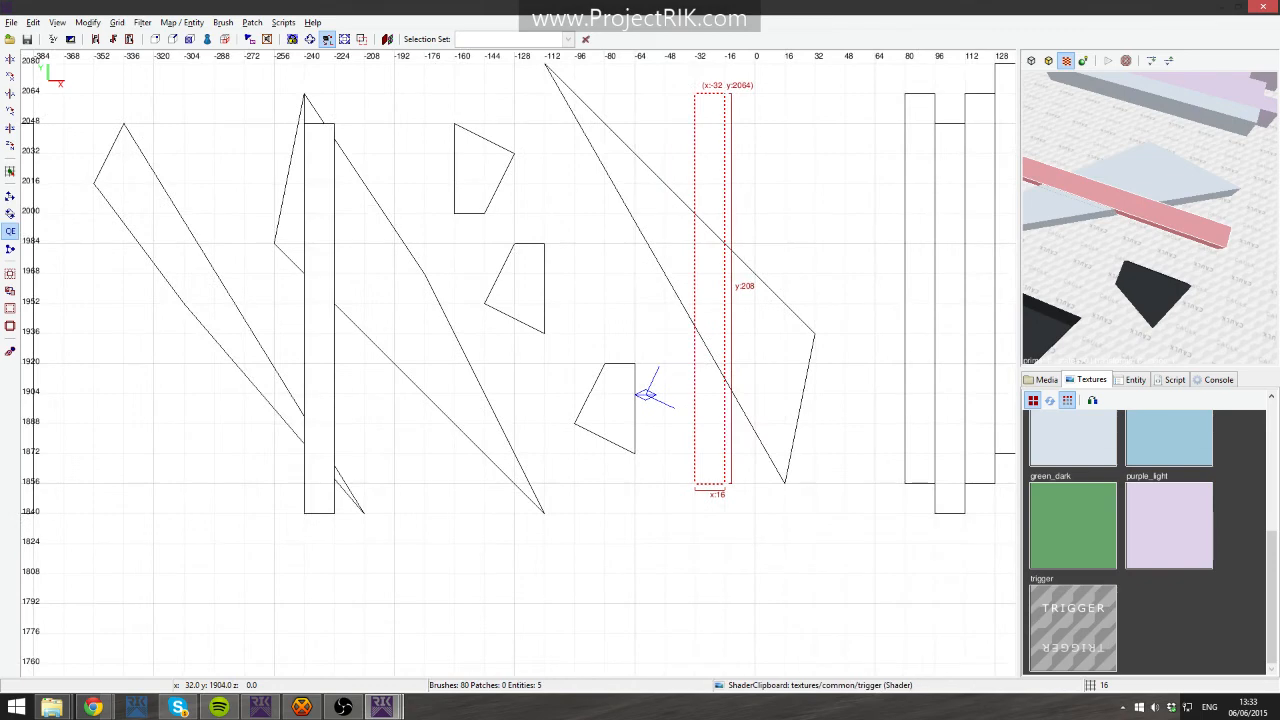
scroll(792, 428, "up", 4)
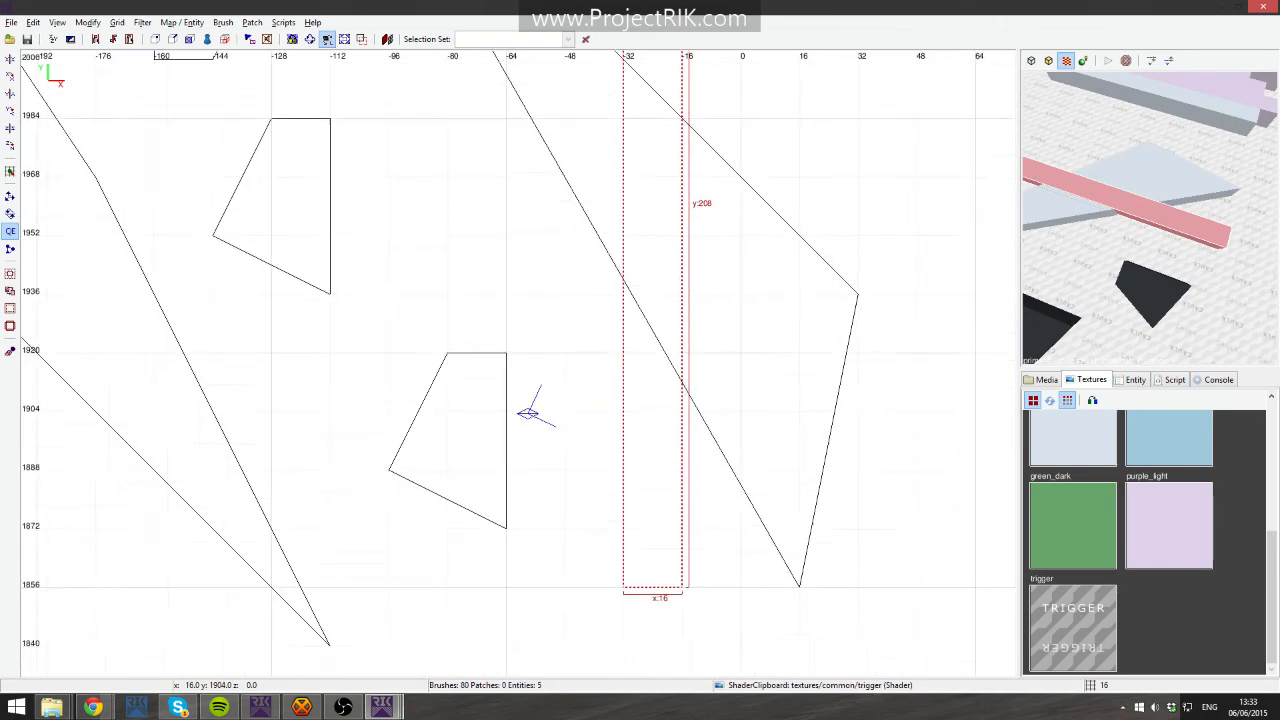
scroll(742, 425, "down", 5)
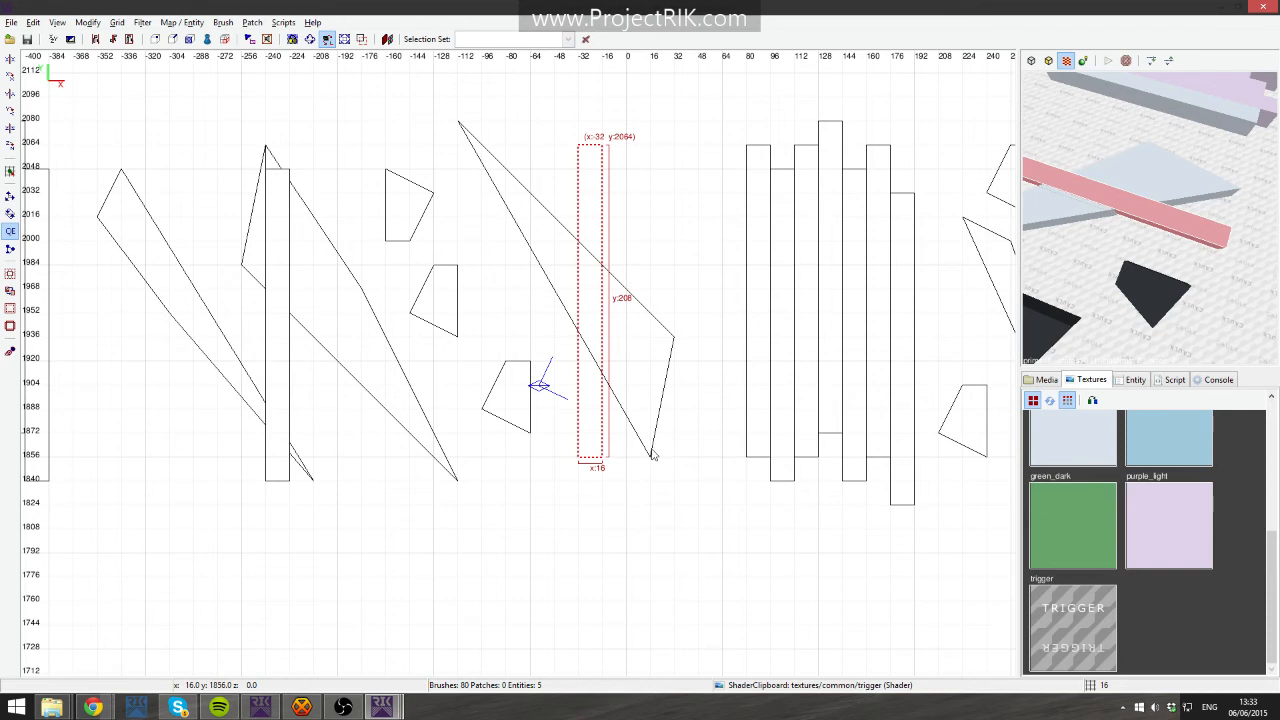
key("q")
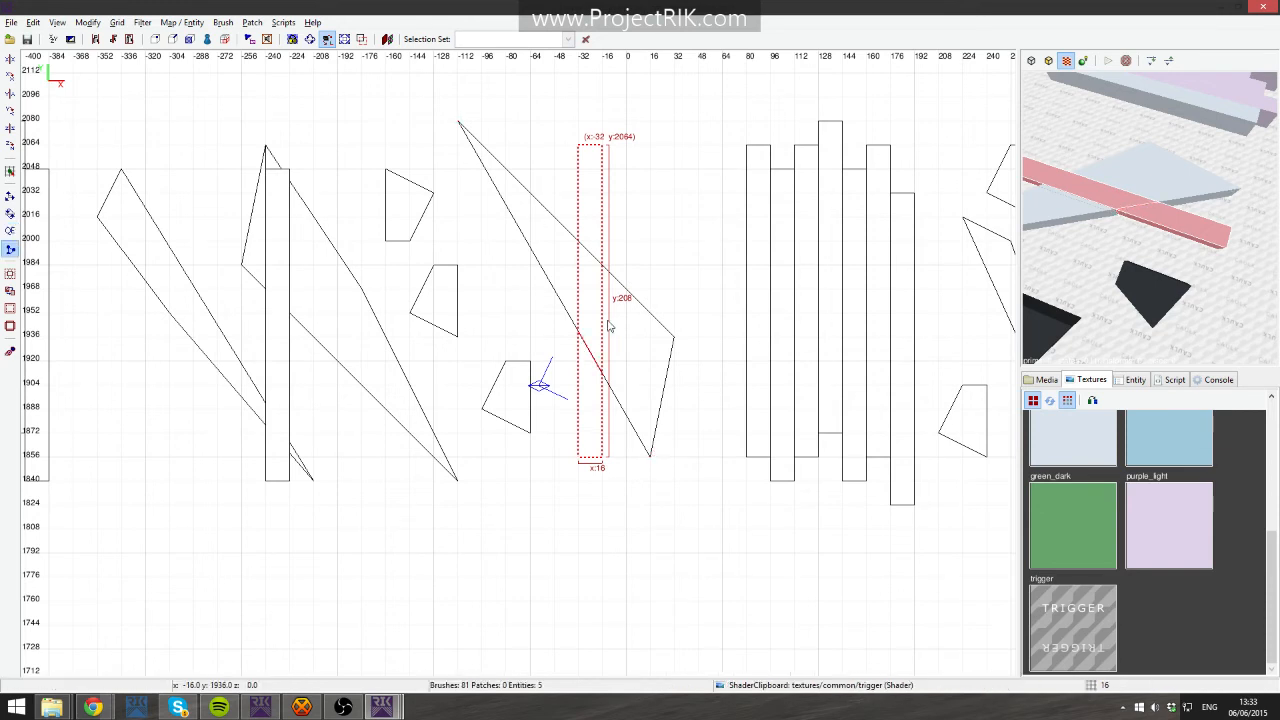
left_click(675, 334)
left_click(458, 125)
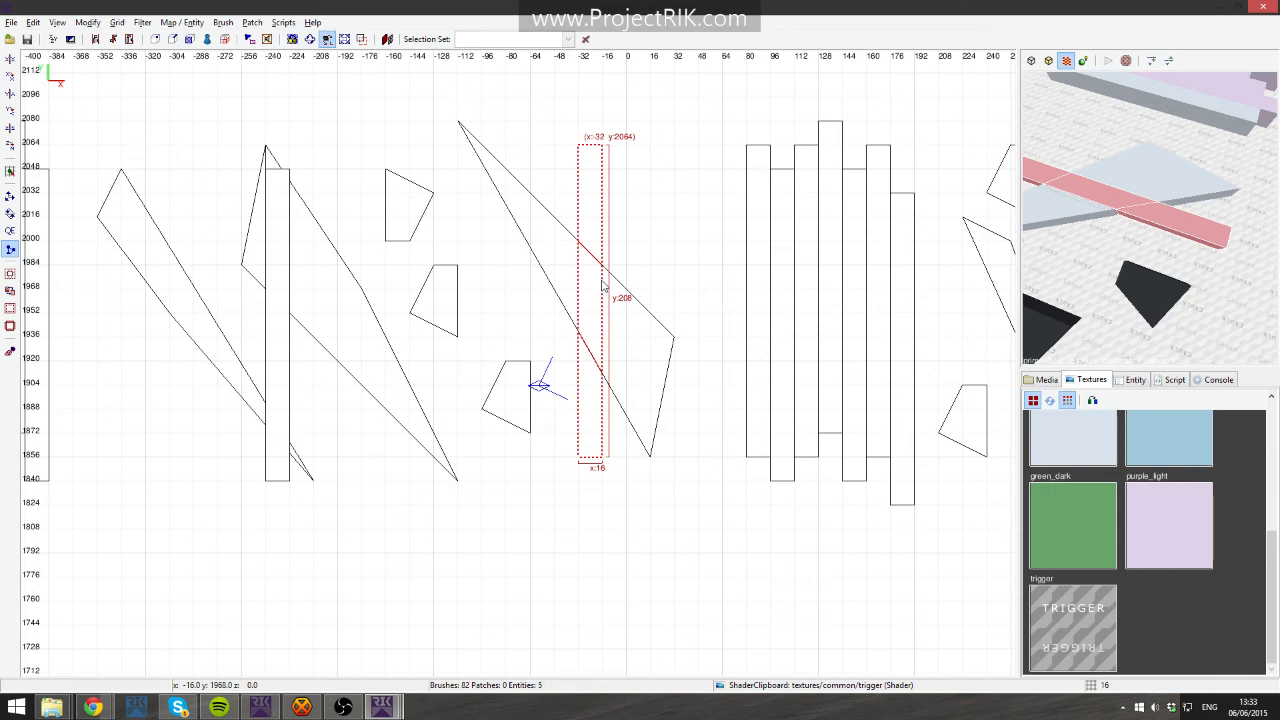
mouse_move(571, 272)
left_mouse_down()
mouse_move(631, 331)
mouse_move(607, 273)
left_mouse_up()
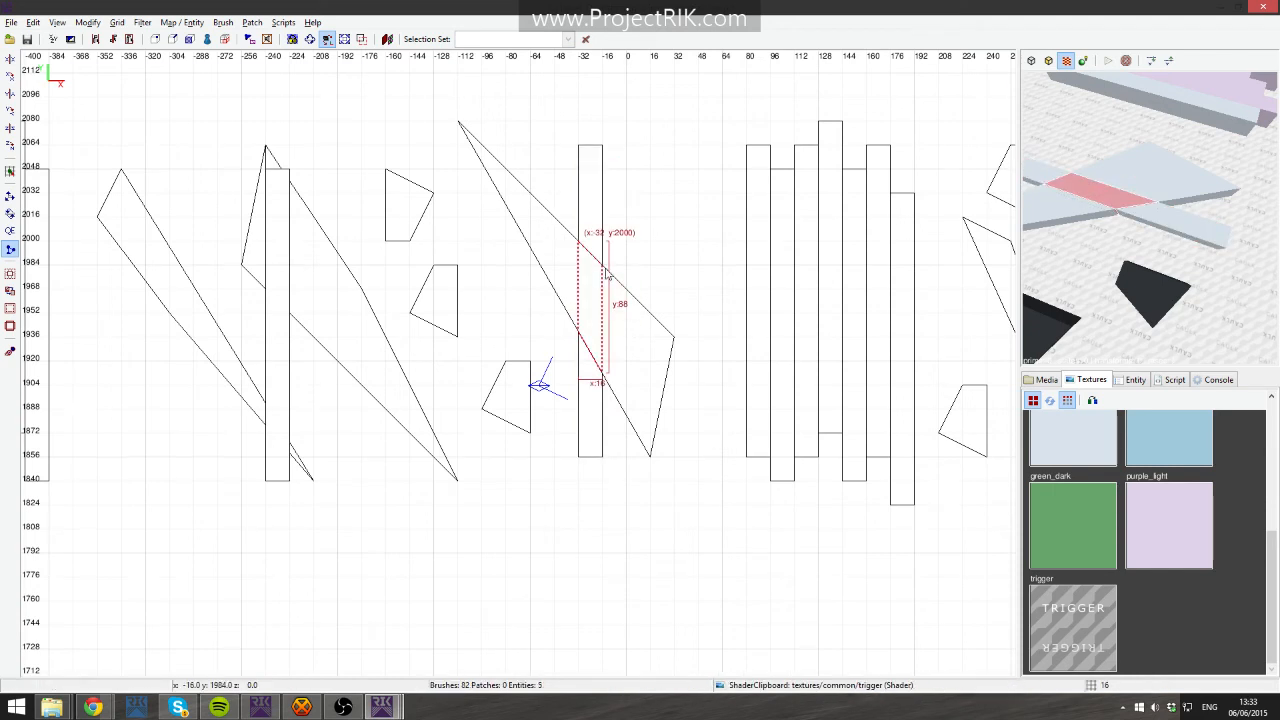
key("BackSpace")
- Select the rightmost diagonal brush to inspect it, then deselect it
left_click(637, 348, "shift")
right_click_drag(815, 328, 750, 346)
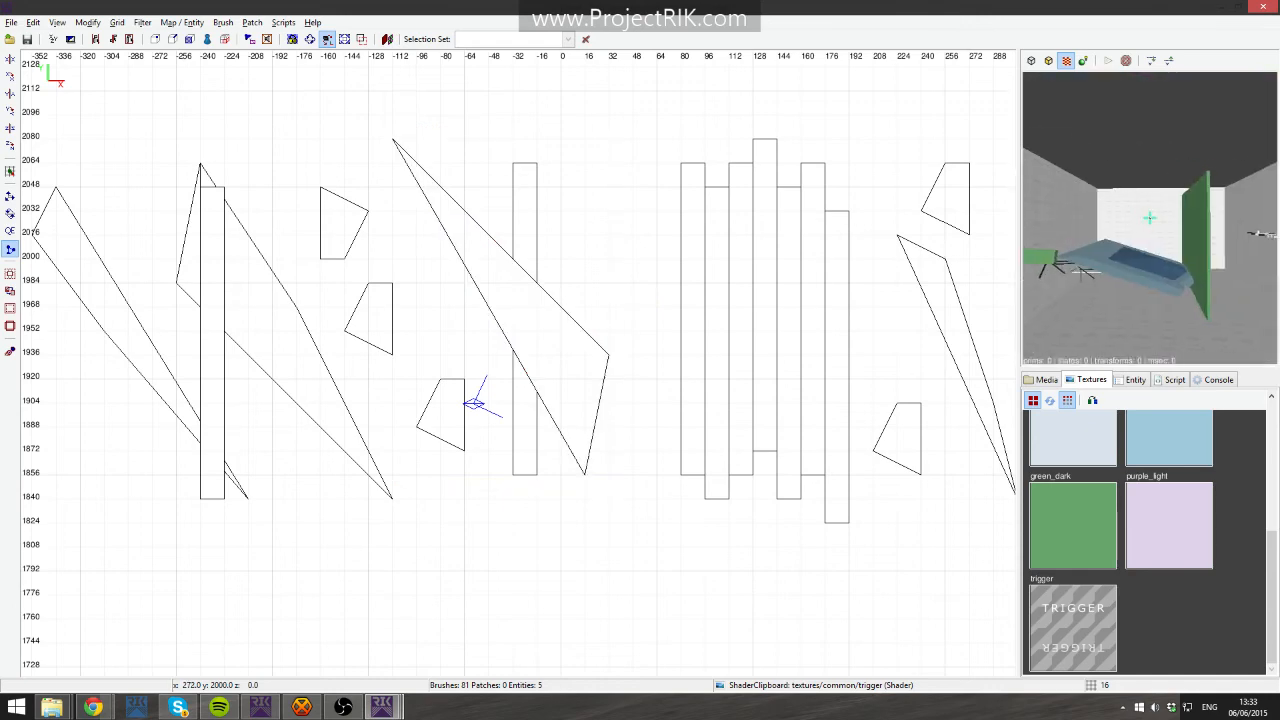
right_click(1133, 229)
left_click(1133, 229, "shift")
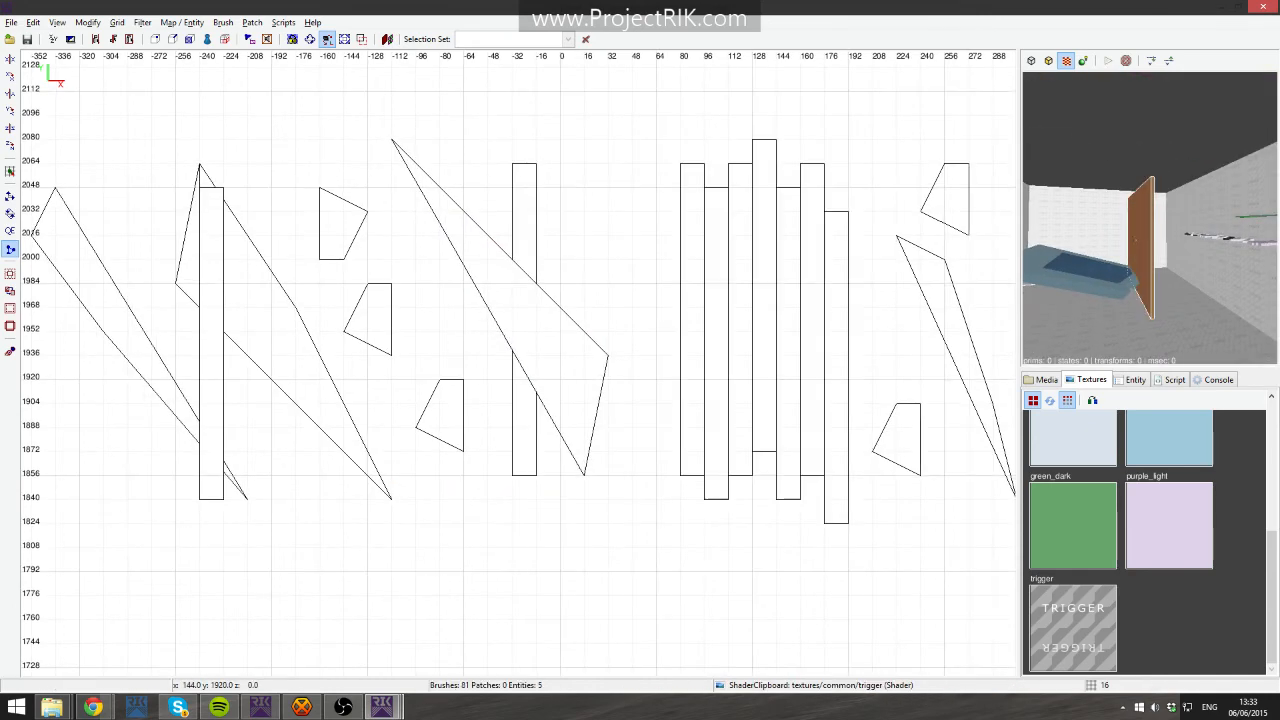
- Apply the trigger texture to the trigger_run_checkpoint_1 brush and deselect it
right_click_drag(885, 297, 433, 323)
scroll(715, 412, "down", 8)
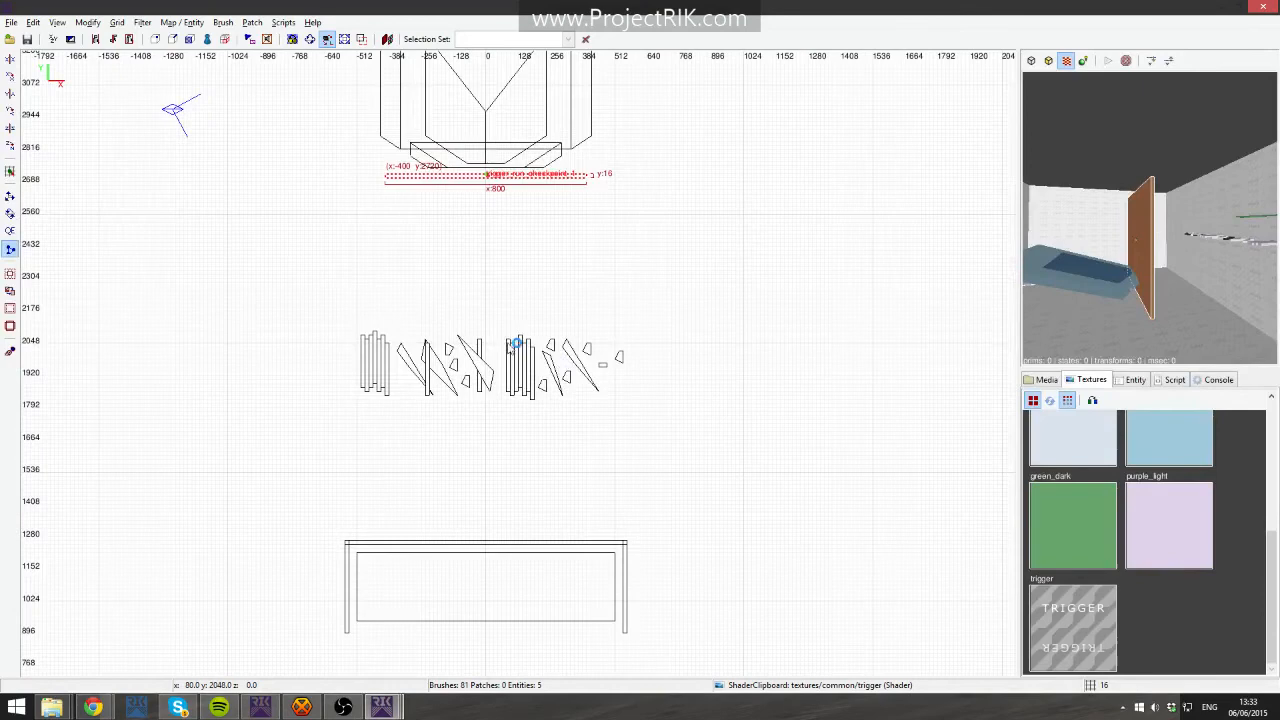
scroll(508, 124, "up", 7)
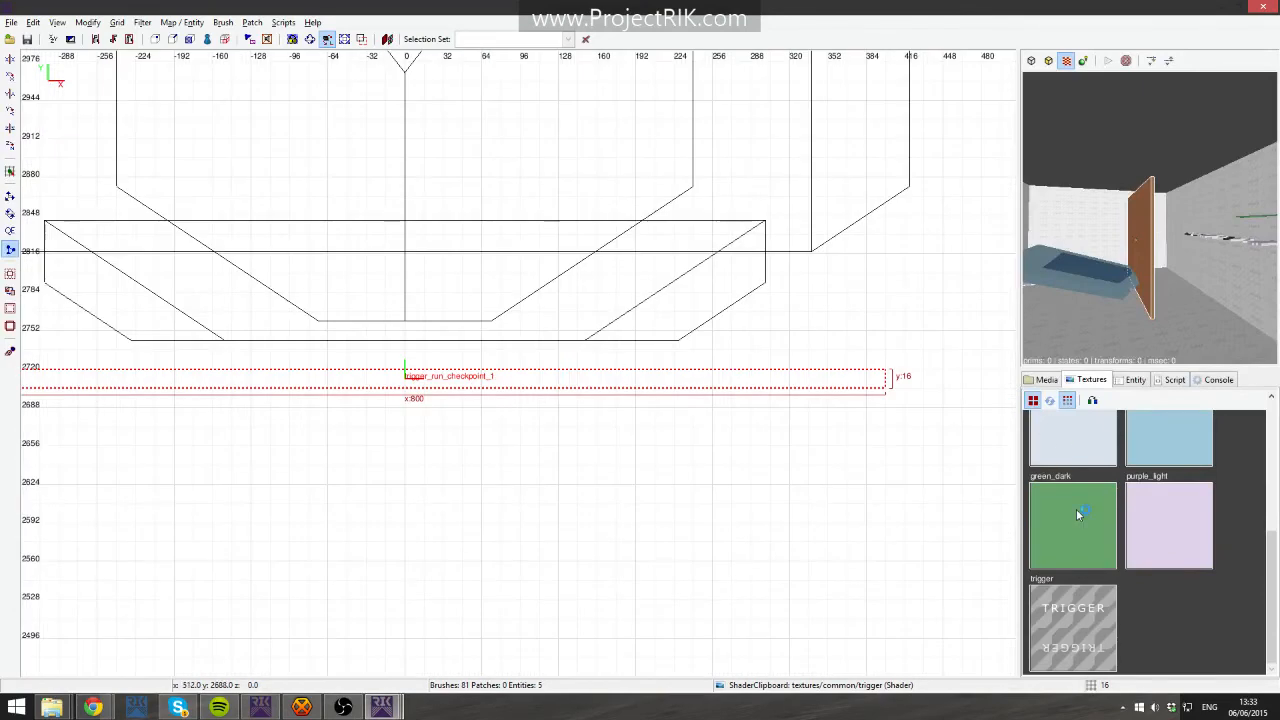
left_click(1076, 612)
key("Escape")
right_click(1122, 268)
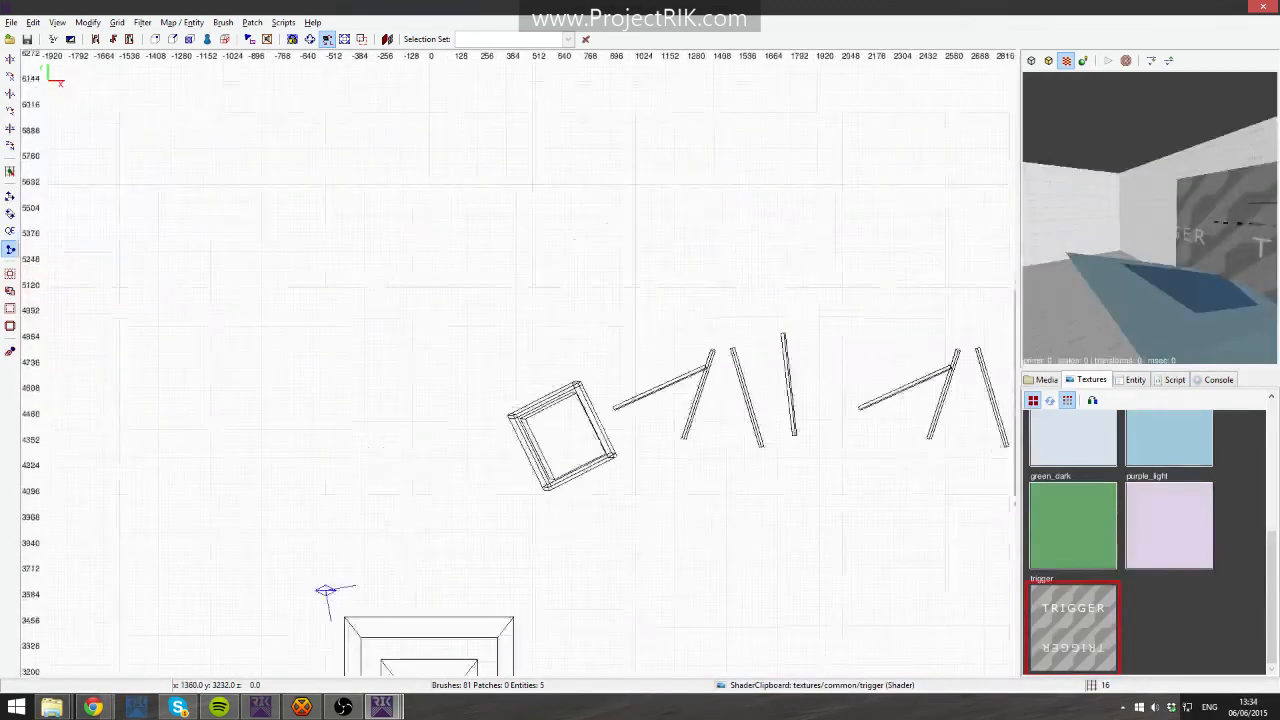
- Select the tilted middle door frame brushes and snap them to the grid
right_click_drag(589, 211, 20, 125)
scroll(589, 211, "up", 5)
right_click_drag(603, 234, 850, 610)
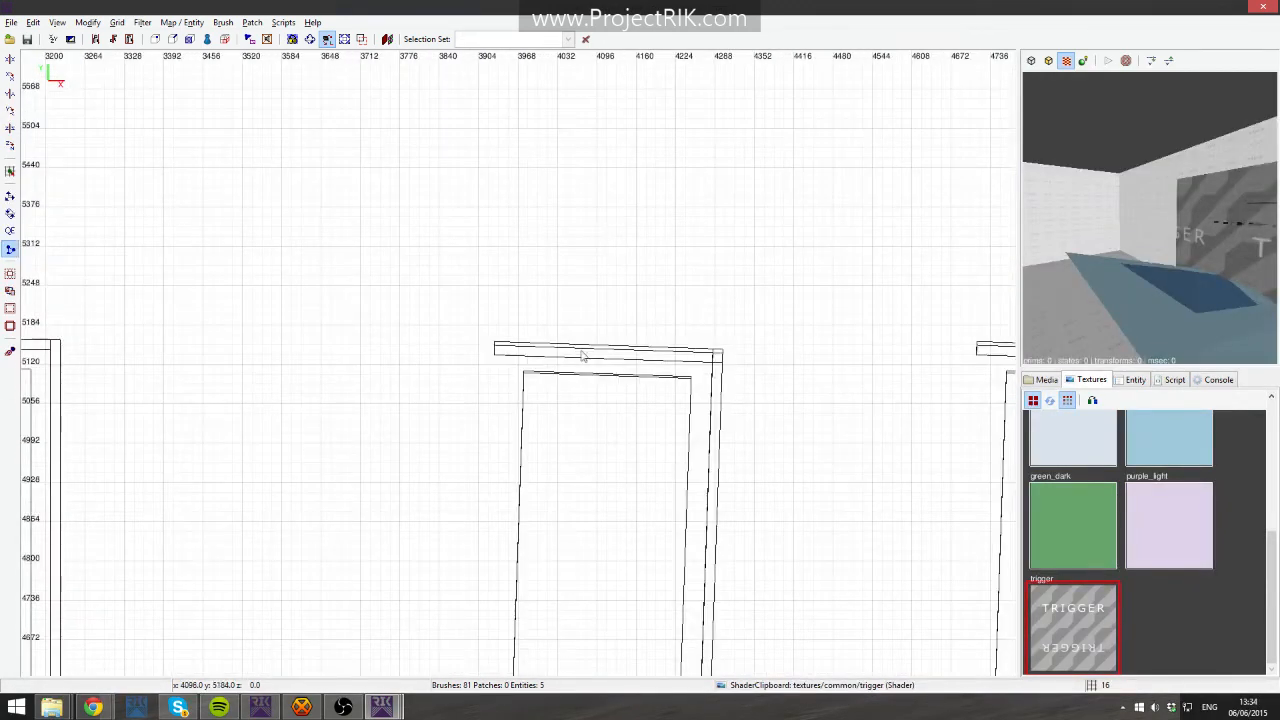
scroll(605, 312, "up", 2)
scroll(519, 363, "down", 6)
left_click_drag(486, 269, 610, 576, "shift")
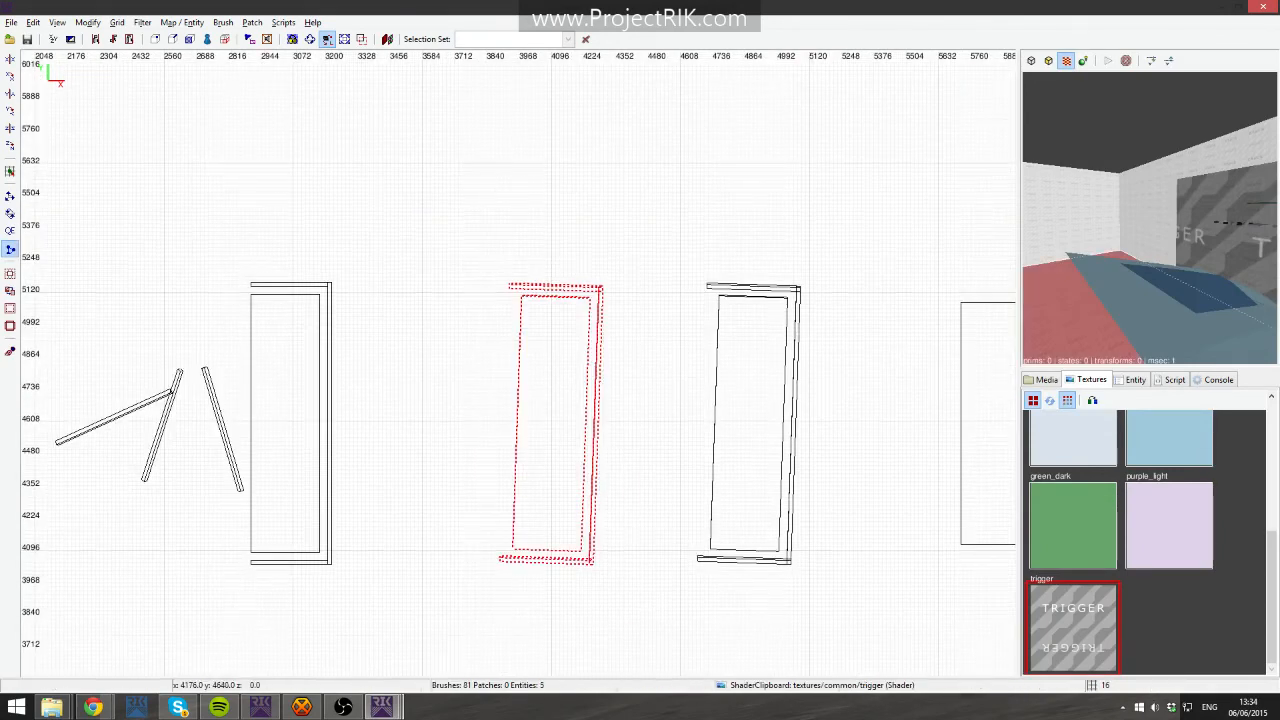
scroll(505, 304, "up", 11)
right_click_drag(577, 331, 454, 474)
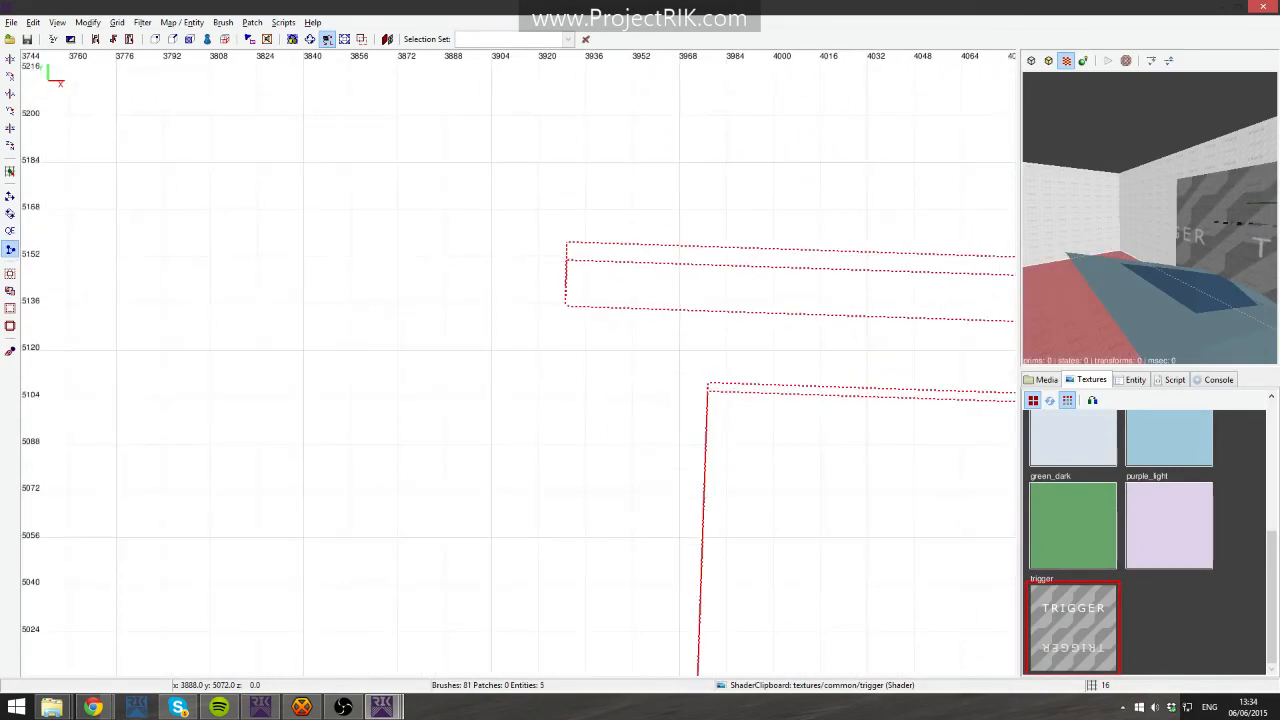
right_click_drag(581, 309, 535, 353)
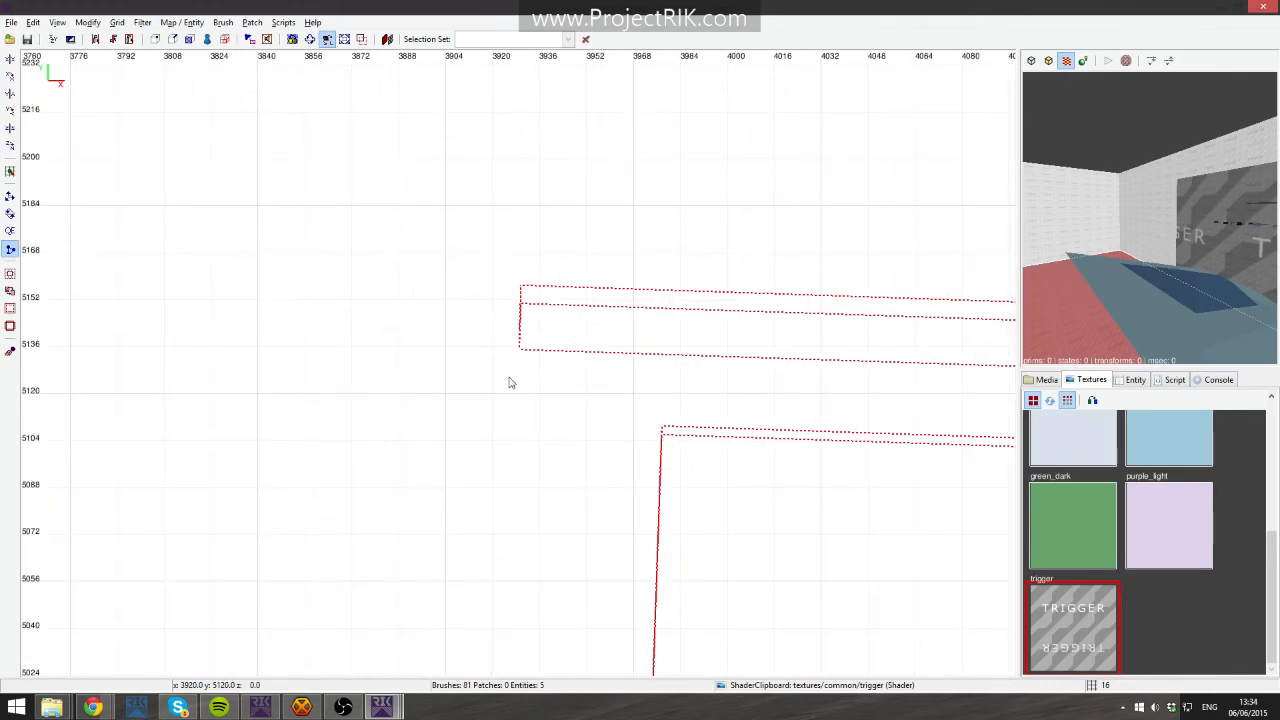
key("ctrl+g")
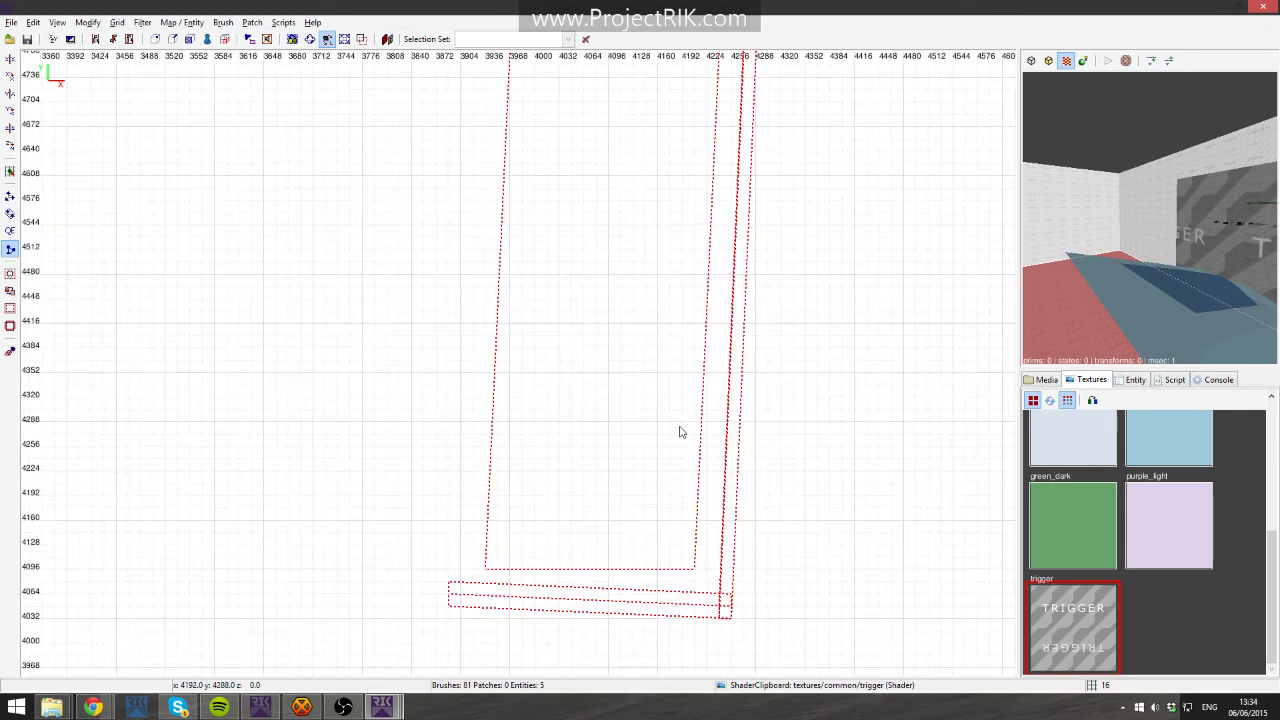
right_click_drag(680, 425, 686, 448)
scroll(680, 426, "down", 6)
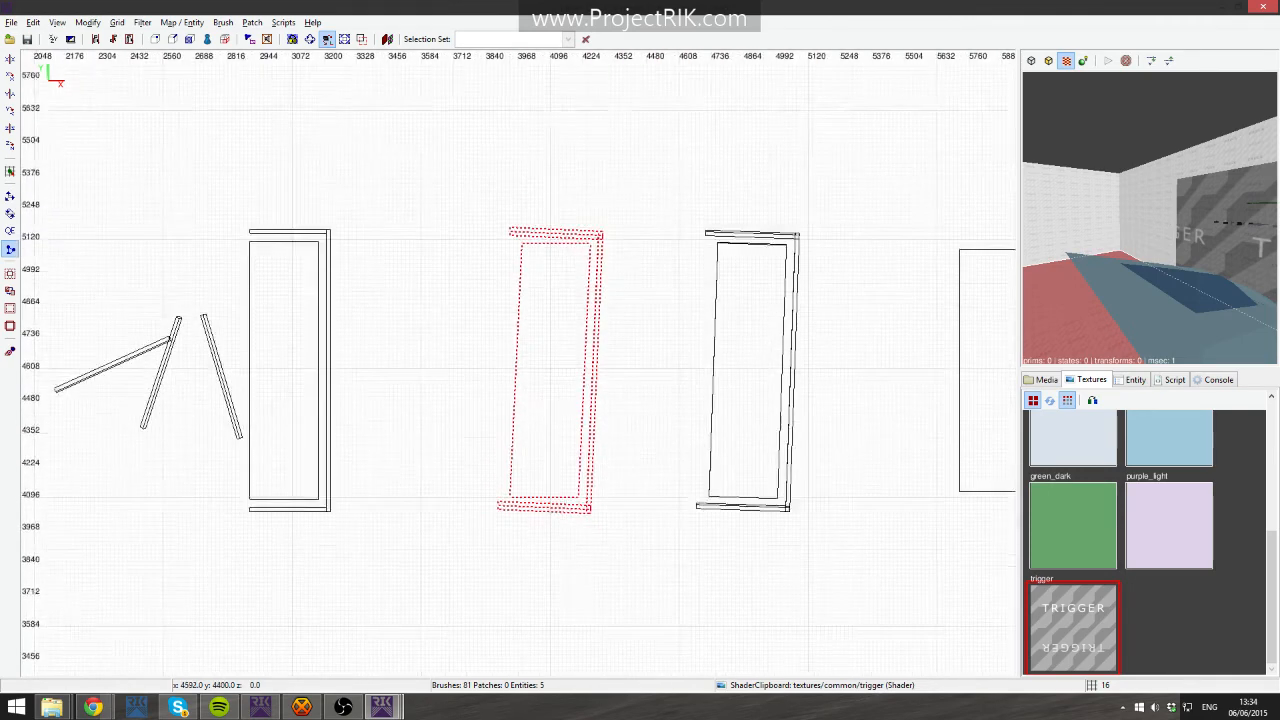
scroll(587, 421, "up", 9)
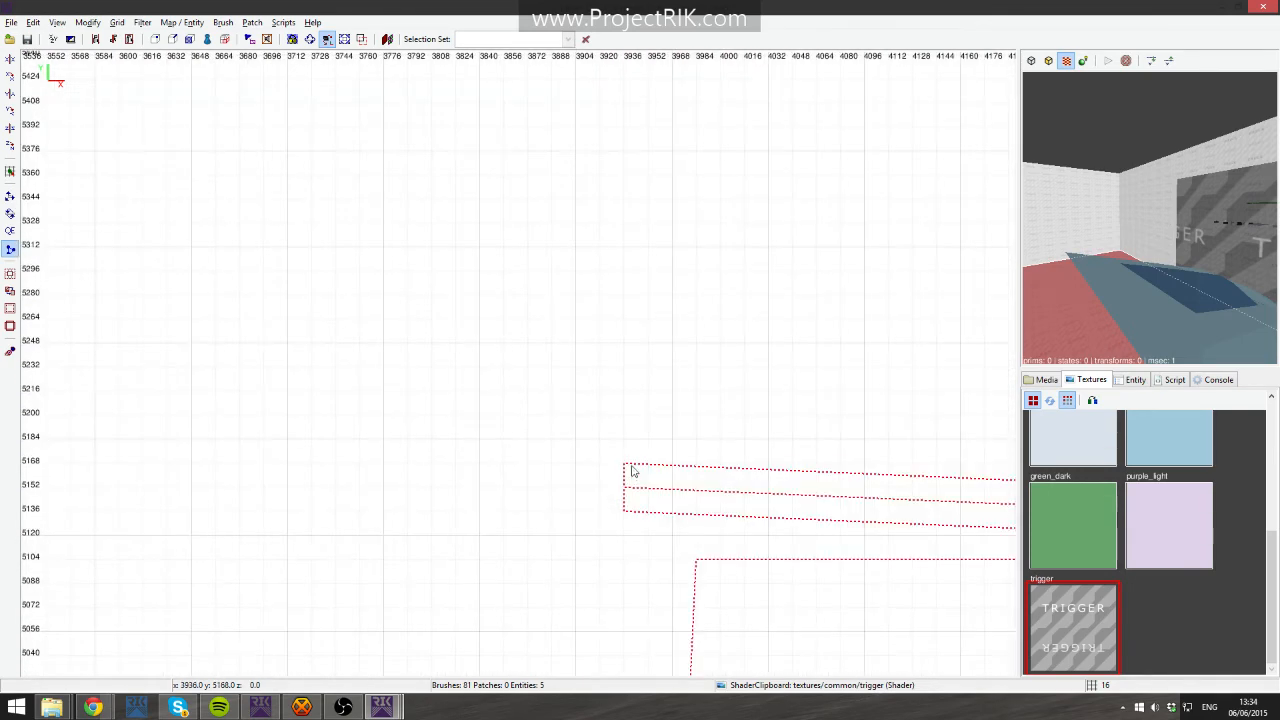
key("x")
mouse_move(669, 480)
left_mouse_down()
mouse_move(671, 347)
mouse_move(632, 477)
mouse_move(660, 511)
left_mouse_up()
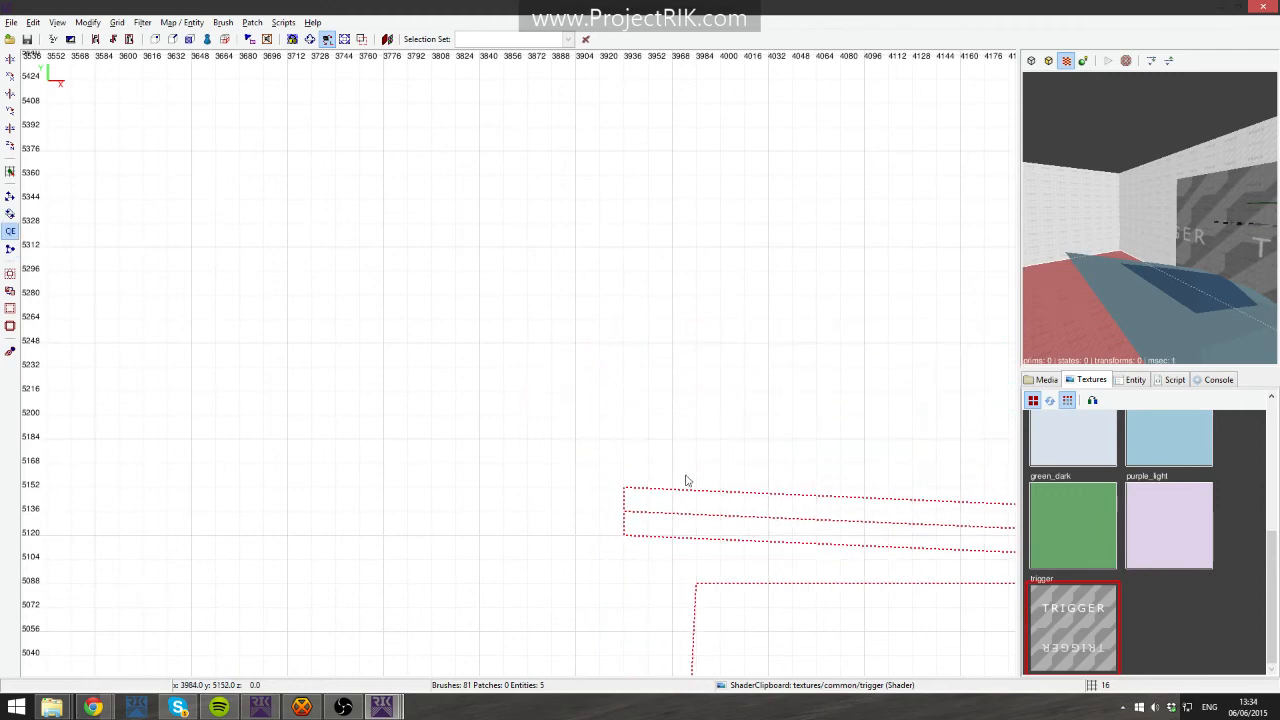
scroll(681, 474, "down", 9)
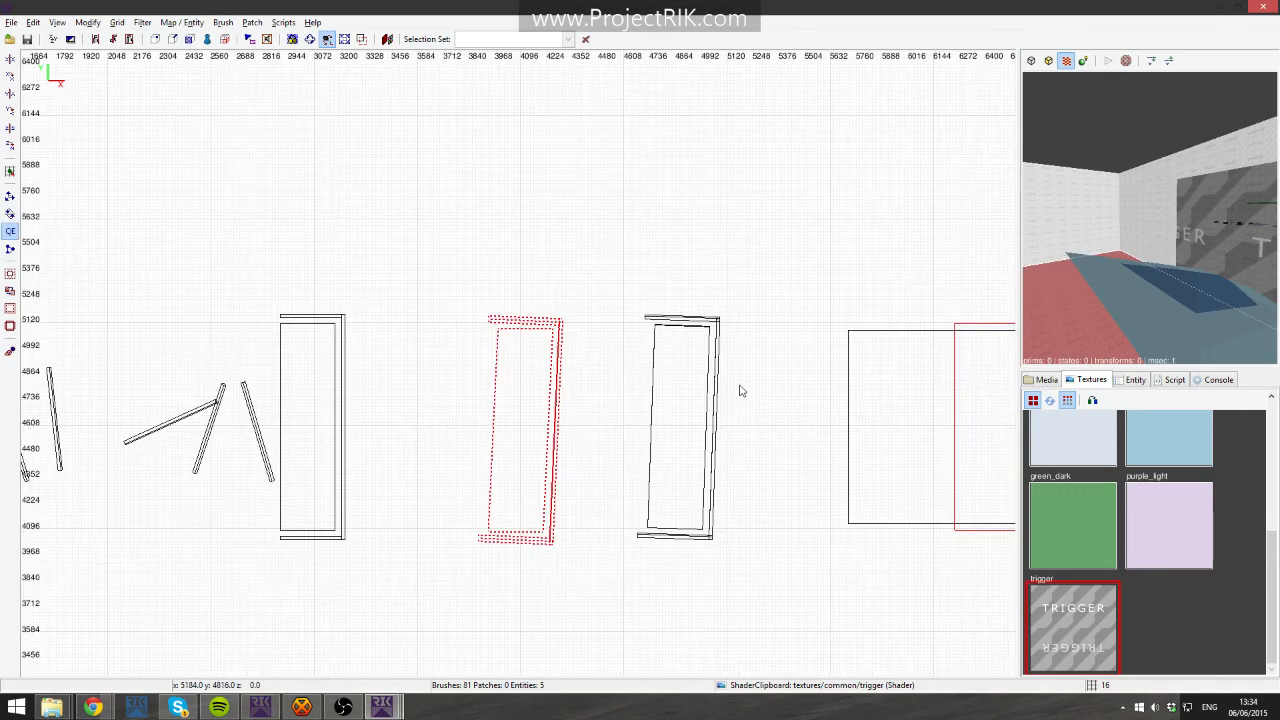
key("Escape")
right_click(1066, 282)
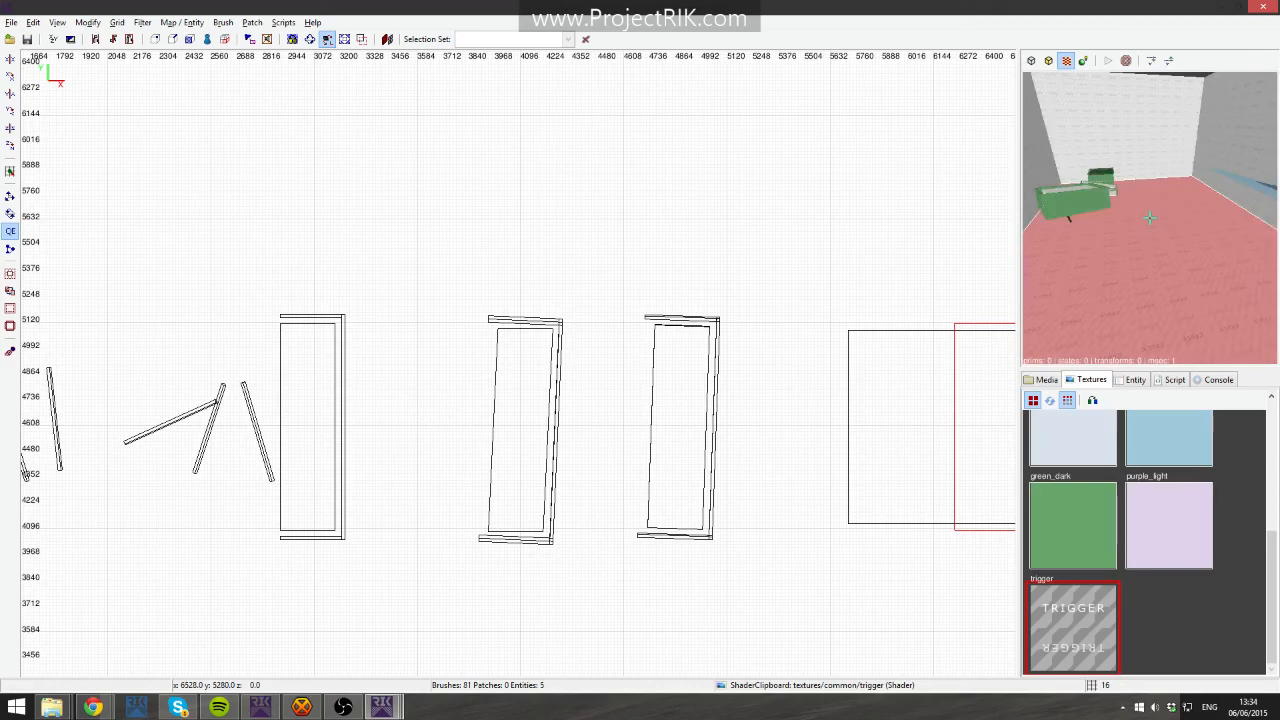
- Fly the camera around the end area to inspect the brushes near the stop trigger
right_click(1150, 218)
right_click(1133, 168)
key("Down")
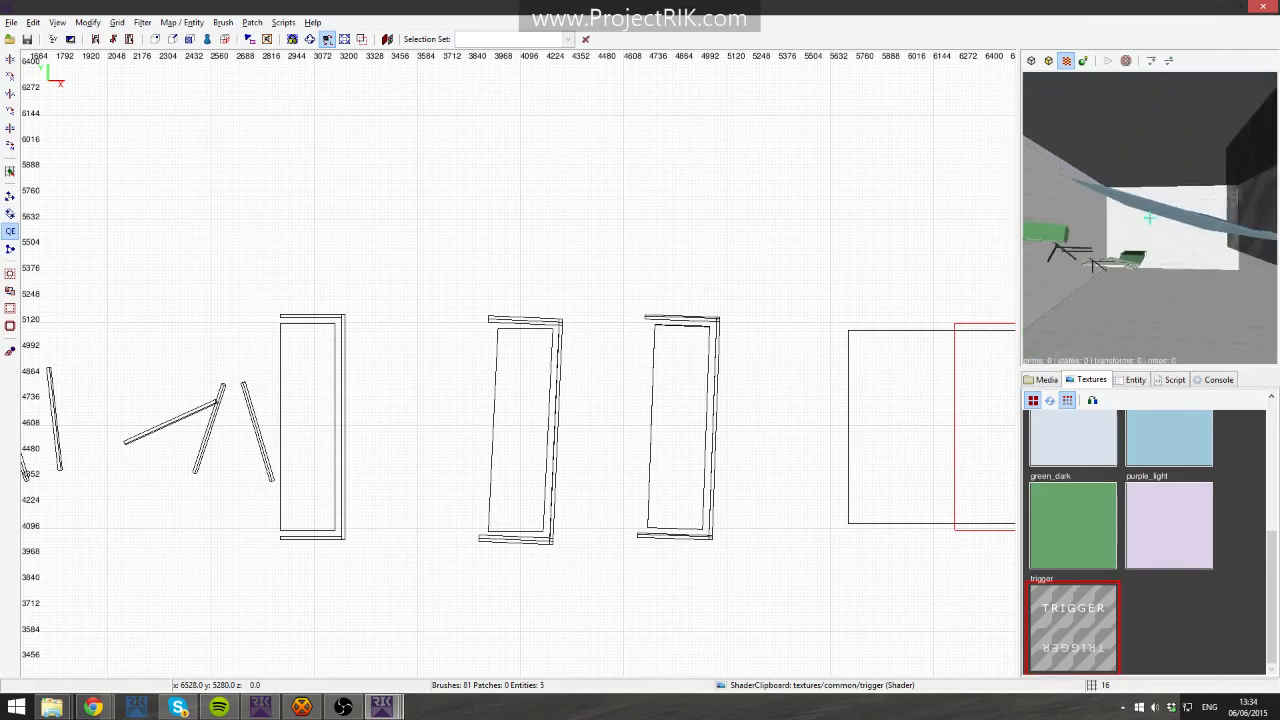
key("Down")
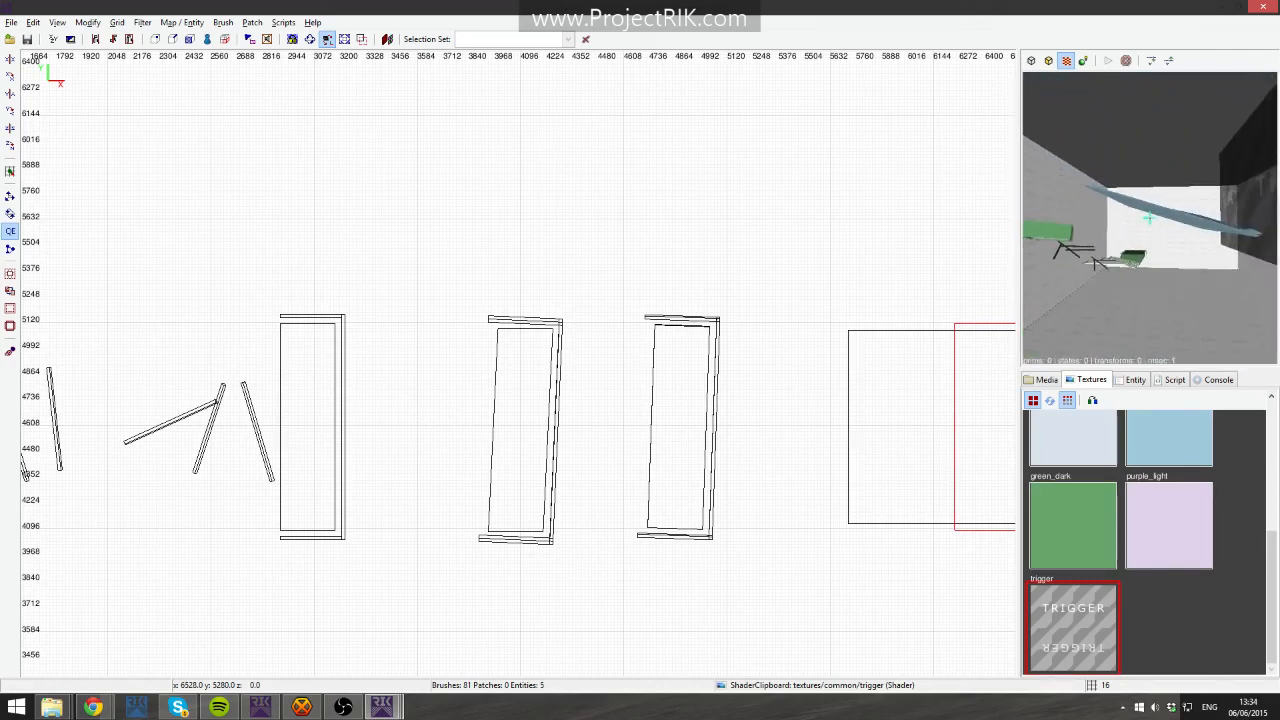
key("Up")
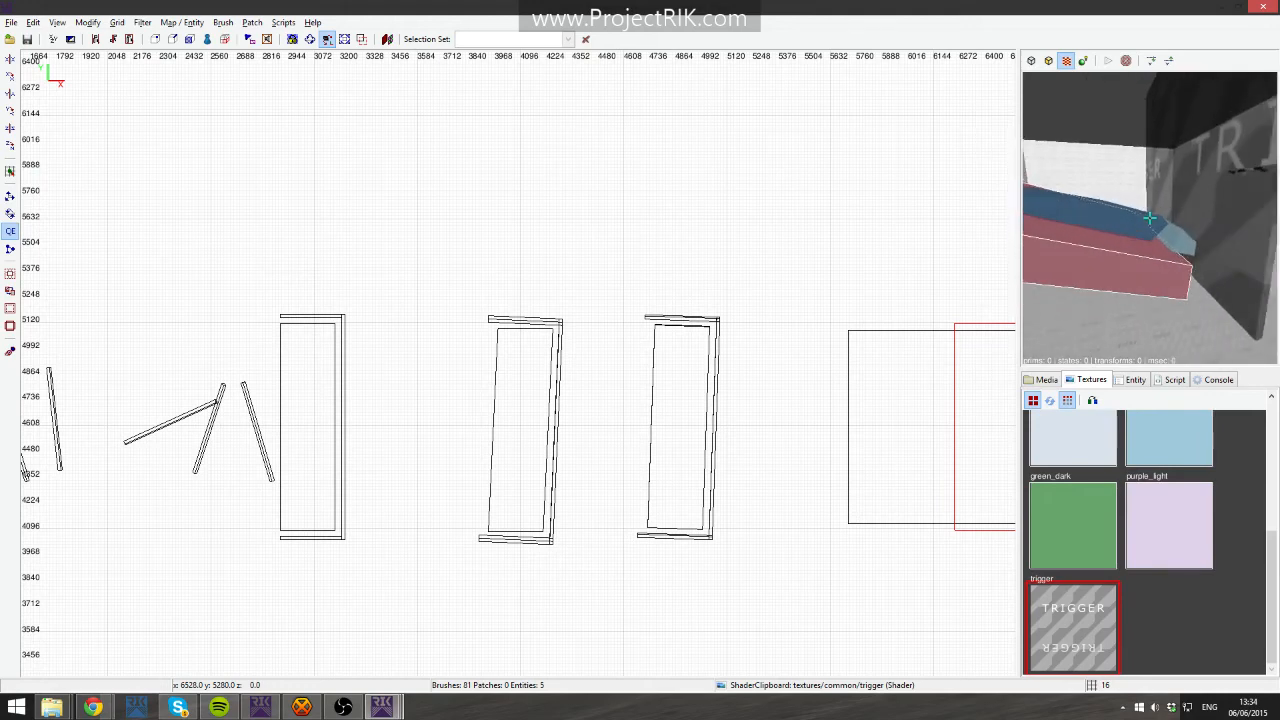
key("Down")
left_click(1150, 217, "shift")
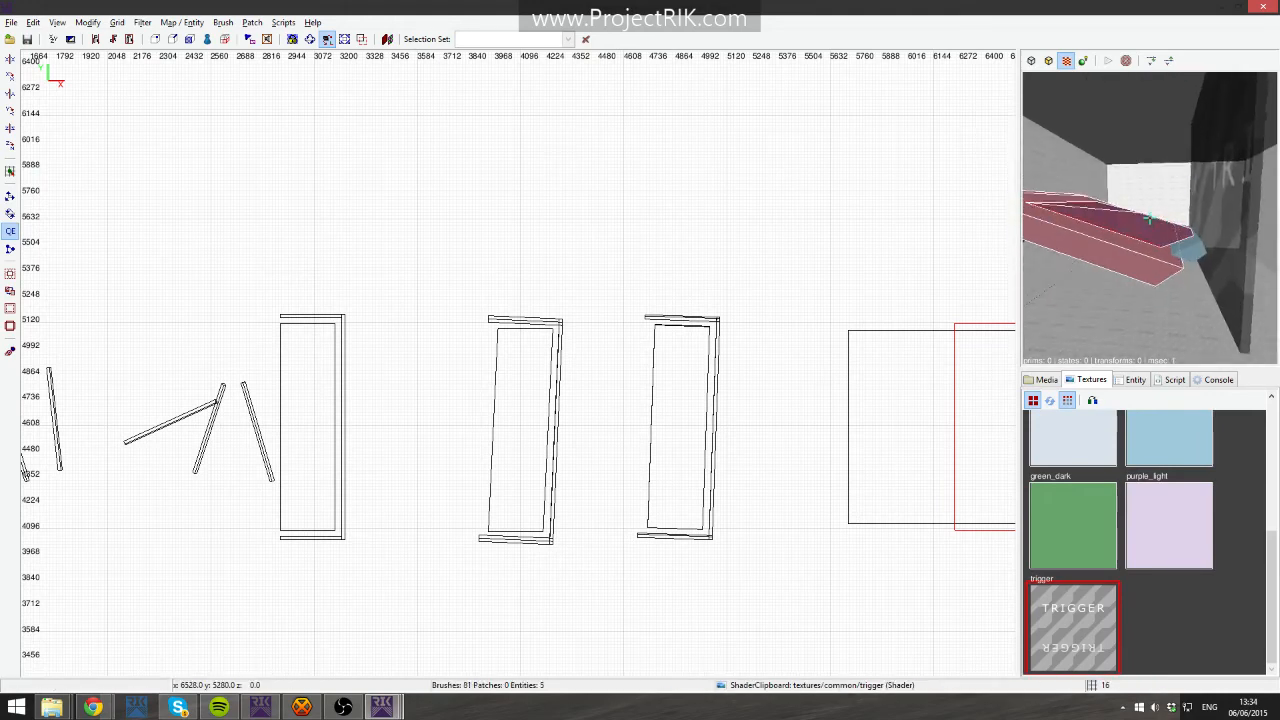
key("Up")
right_click(1157, 166)
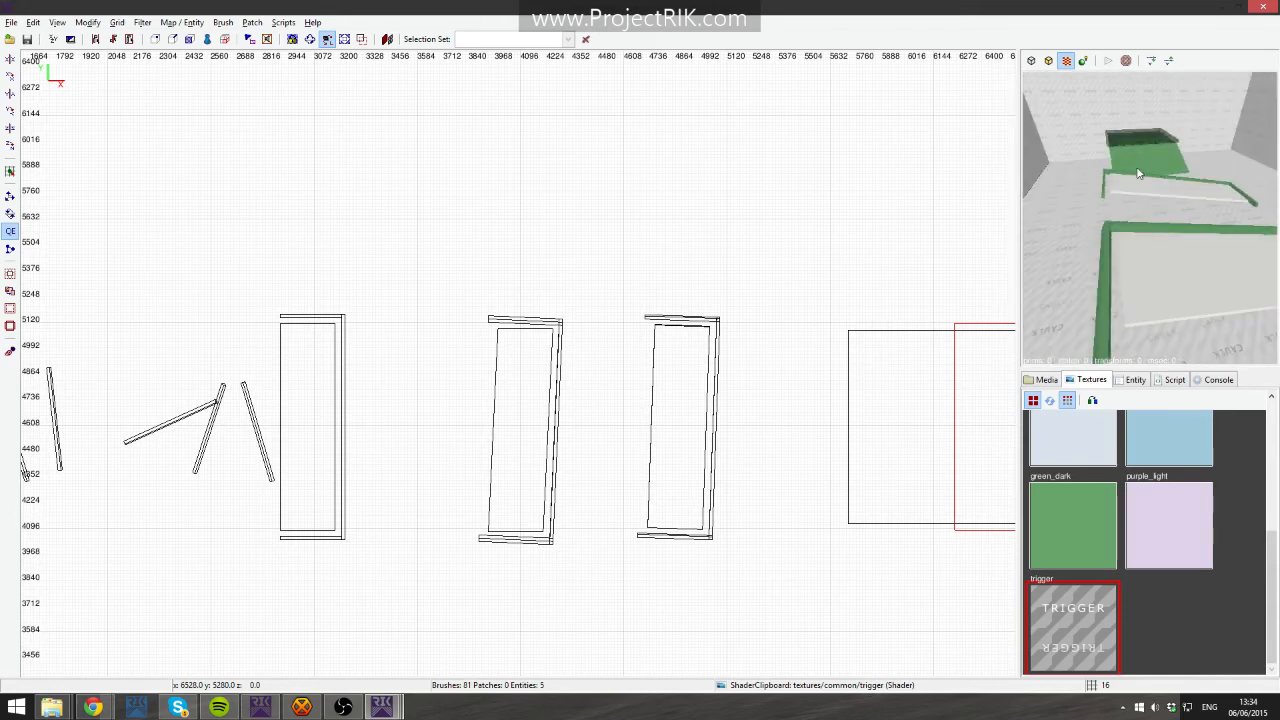
right_click(1137, 174)
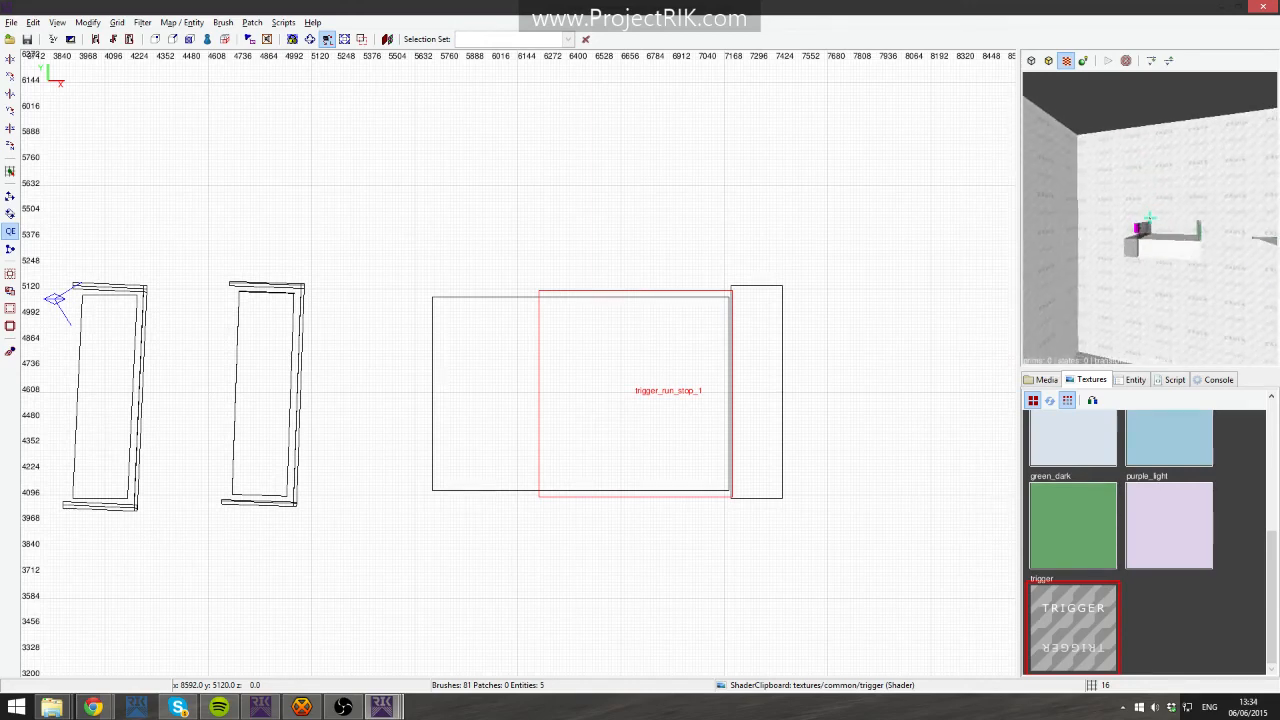
- Apply the bluecyan texture to the wall brush in the camera view and deselect it
left_click(1150, 218, "ctrl+shift")
right_click(1150, 218)
left_click(1196, 416)
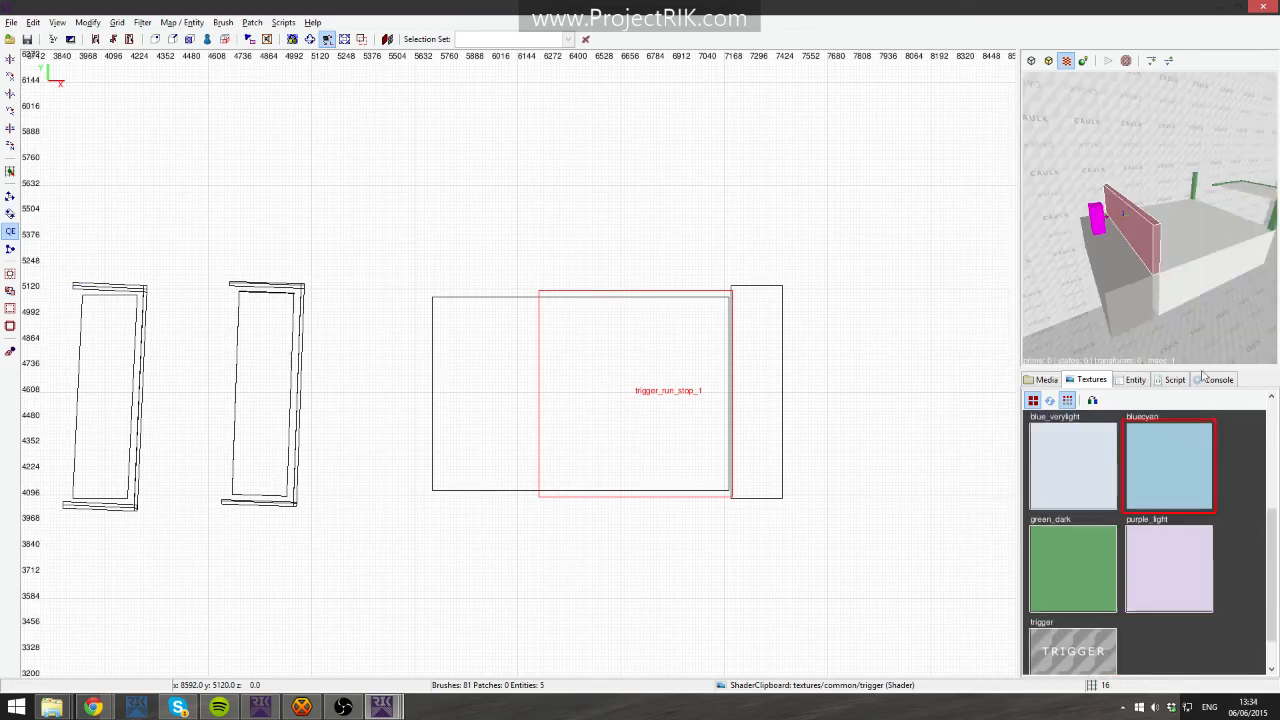
key("Escape")
- Select the small block above the ledge in the camera view to inspect it
right_click(1165, 260)
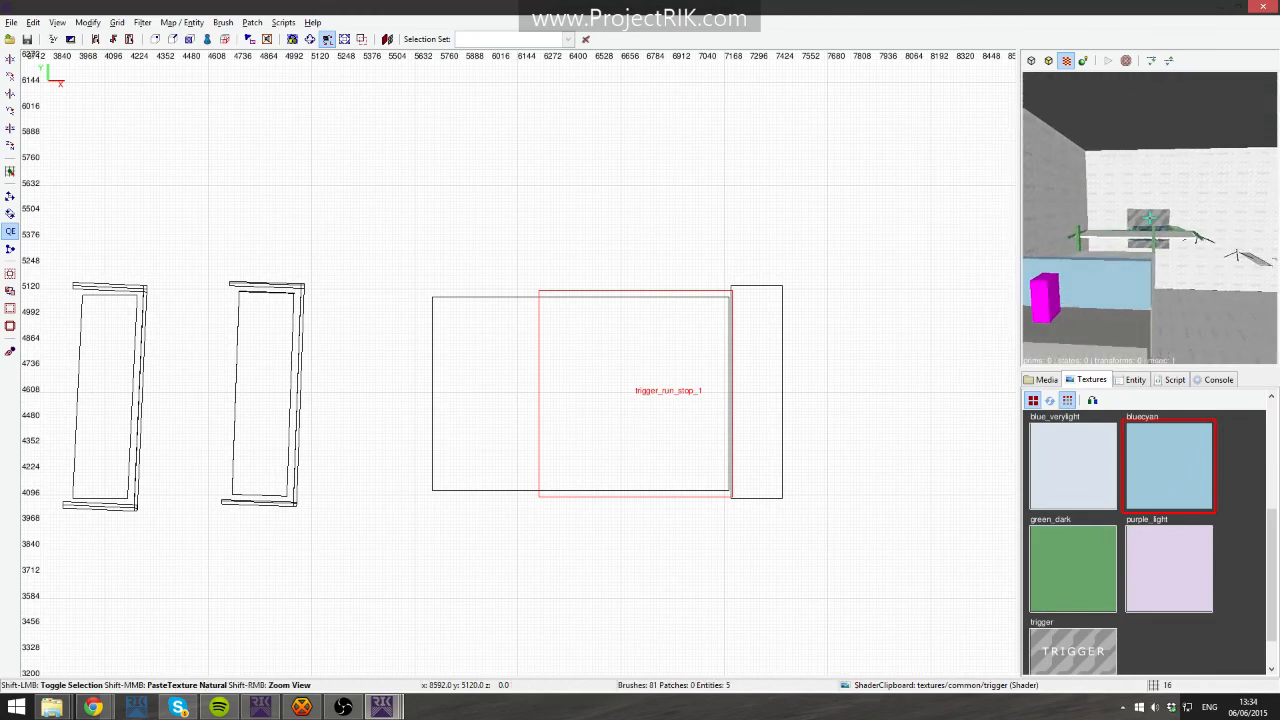
left_click(1148, 218, "shift")
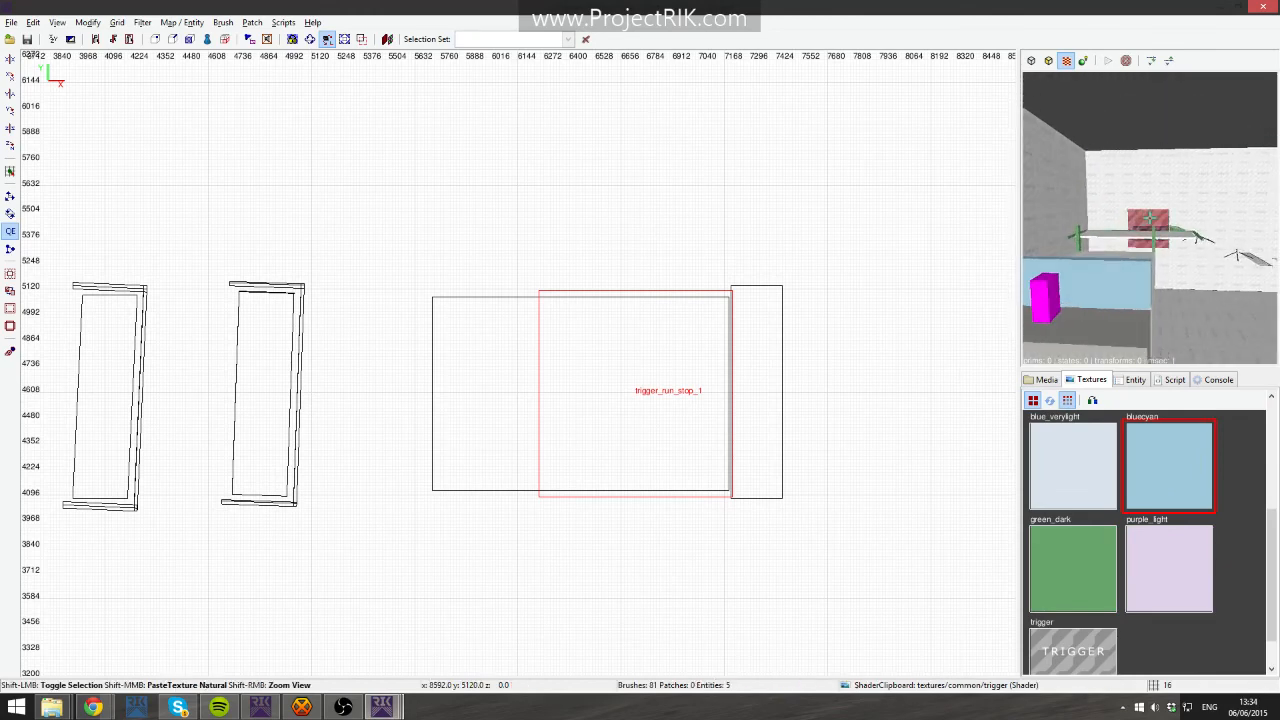
right_click(1211, 304)
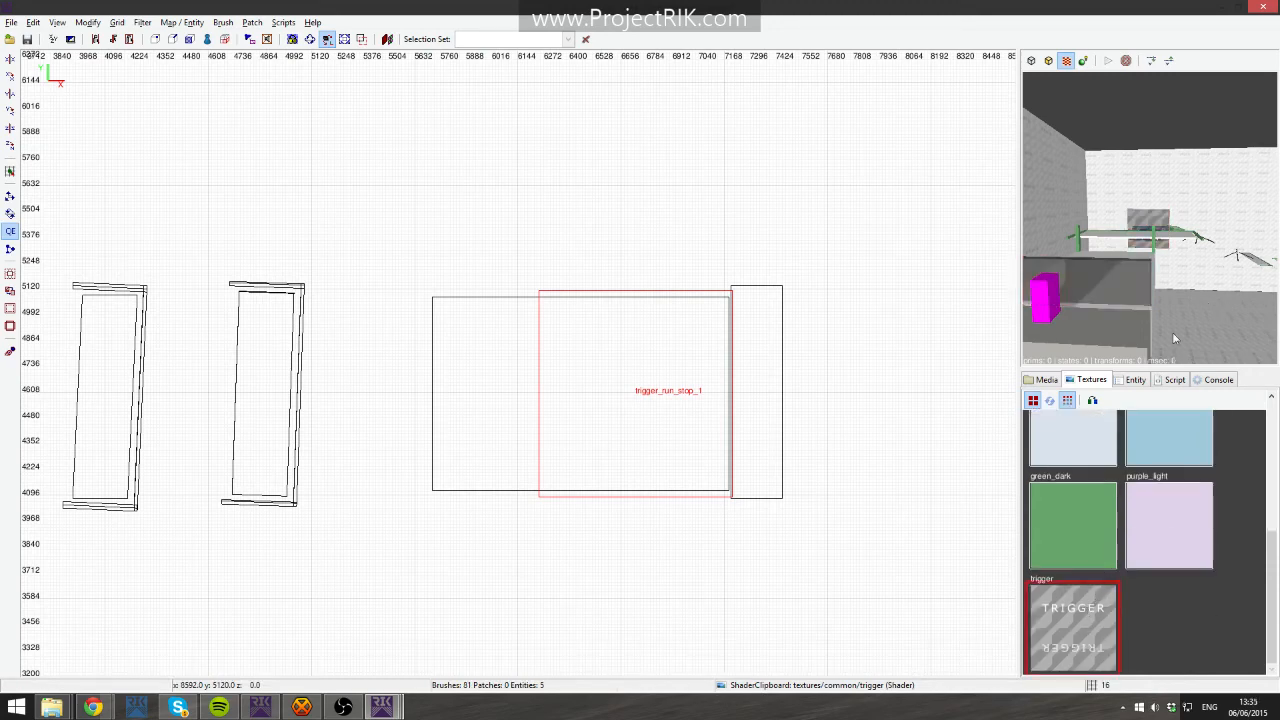
right_click(1173, 338)
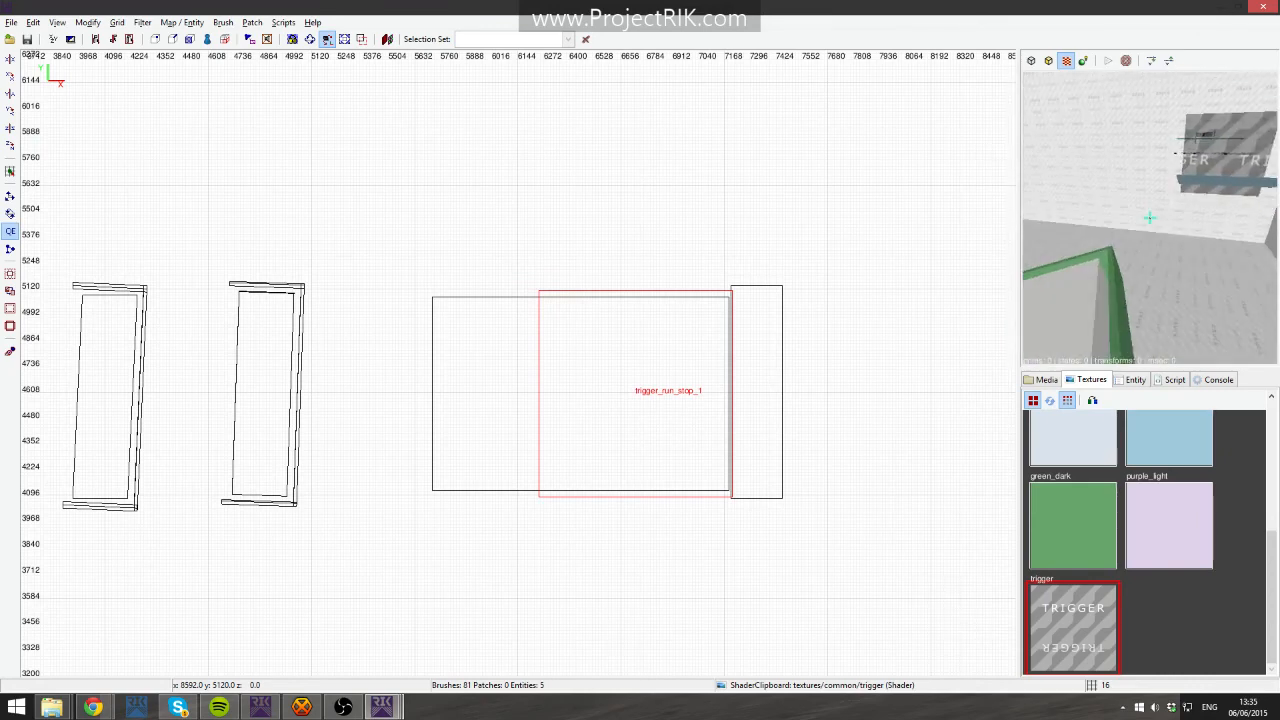
- Fly the camera over the green ledge block and pan the top view to the tilted door frame
key("Up")
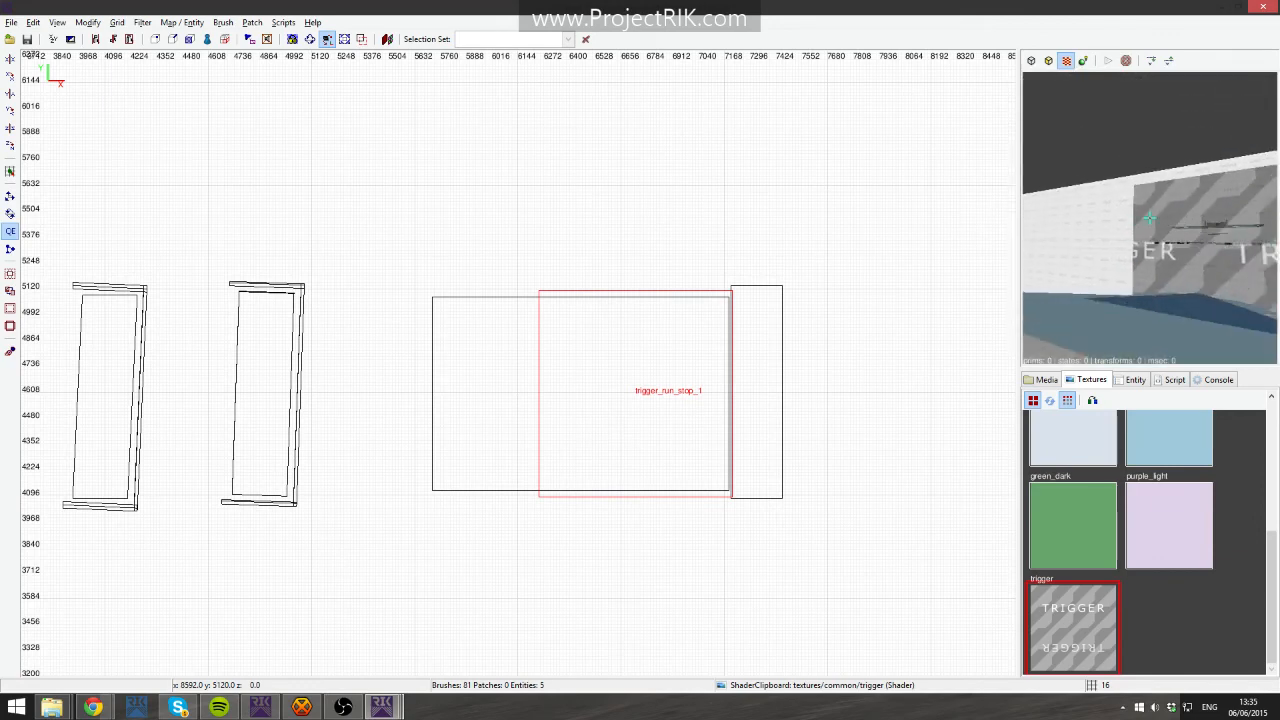
key("Down")
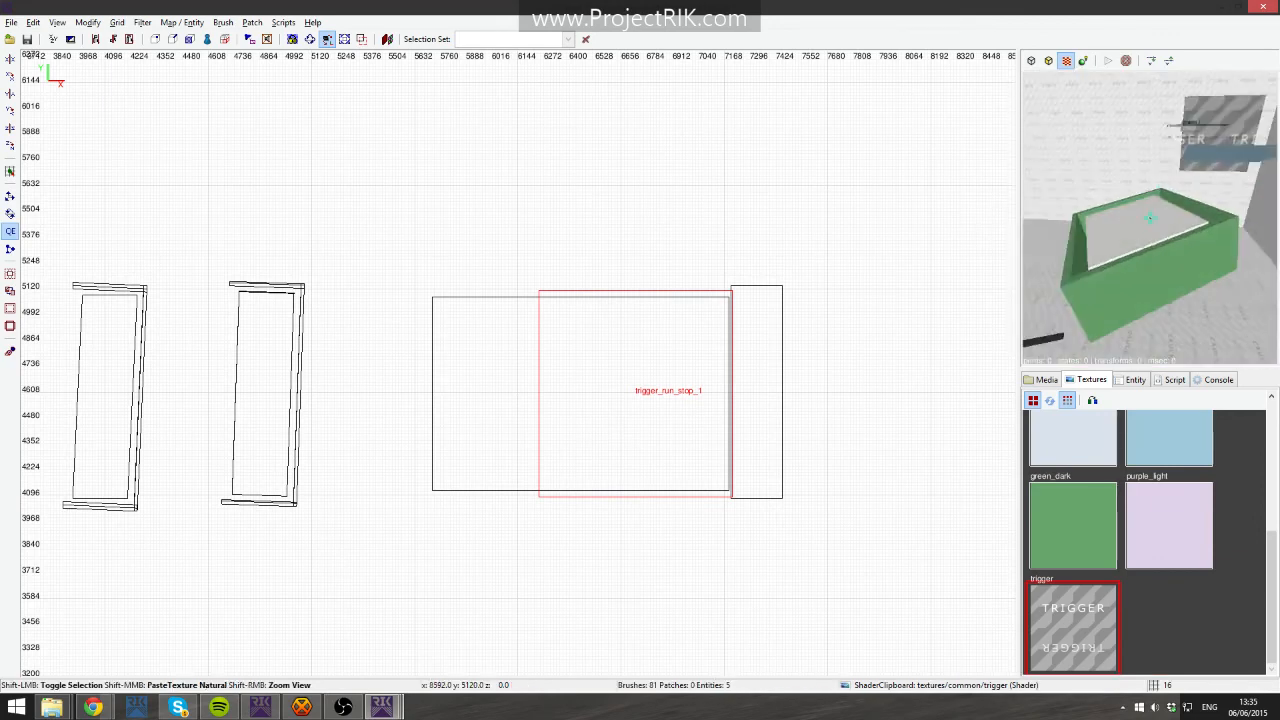
left_click(1150, 217, "shift")
left_click(1150, 217, "shift")
right_click(1150, 217)
right_click_drag(788, 375, 974, 297)
scroll(833, 360, "up", 4)
key("Escape")
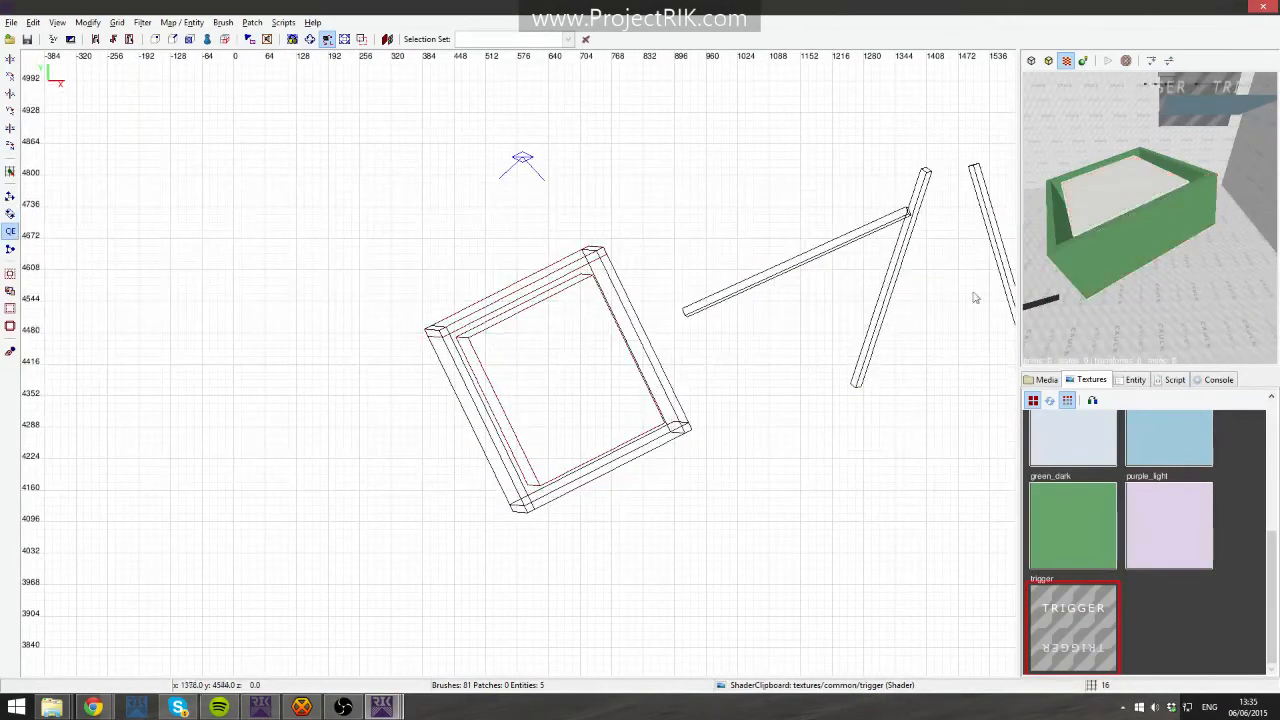
- Select the tilted door frame and examine it from the side view
left_click_drag(358, 236, 670, 524, "shift")
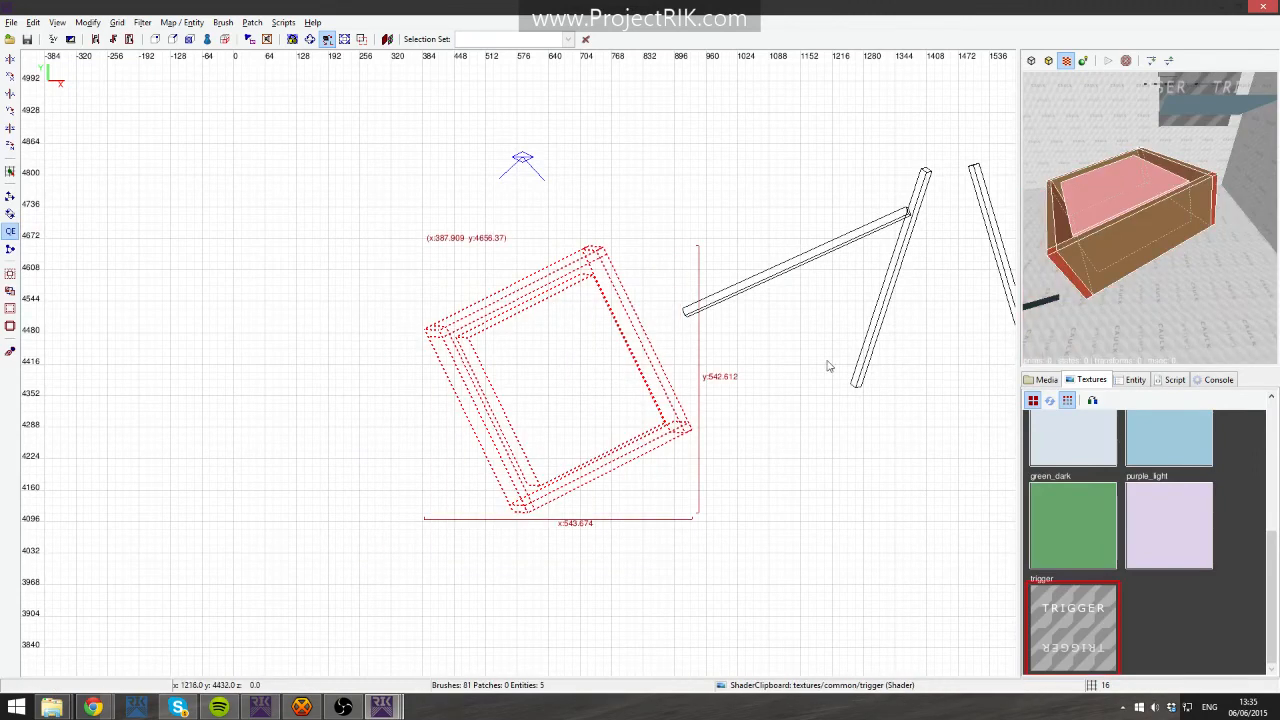
scroll(637, 274, "up", 2)
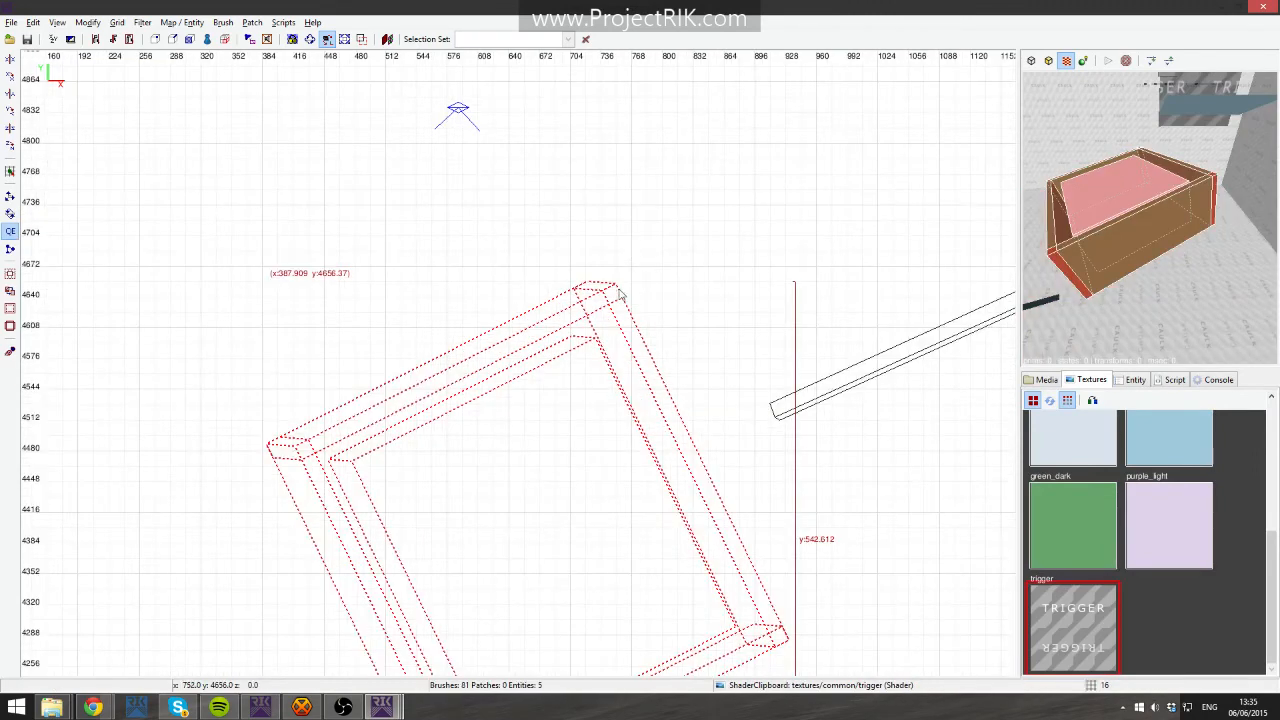
scroll(617, 286, "up", 2)
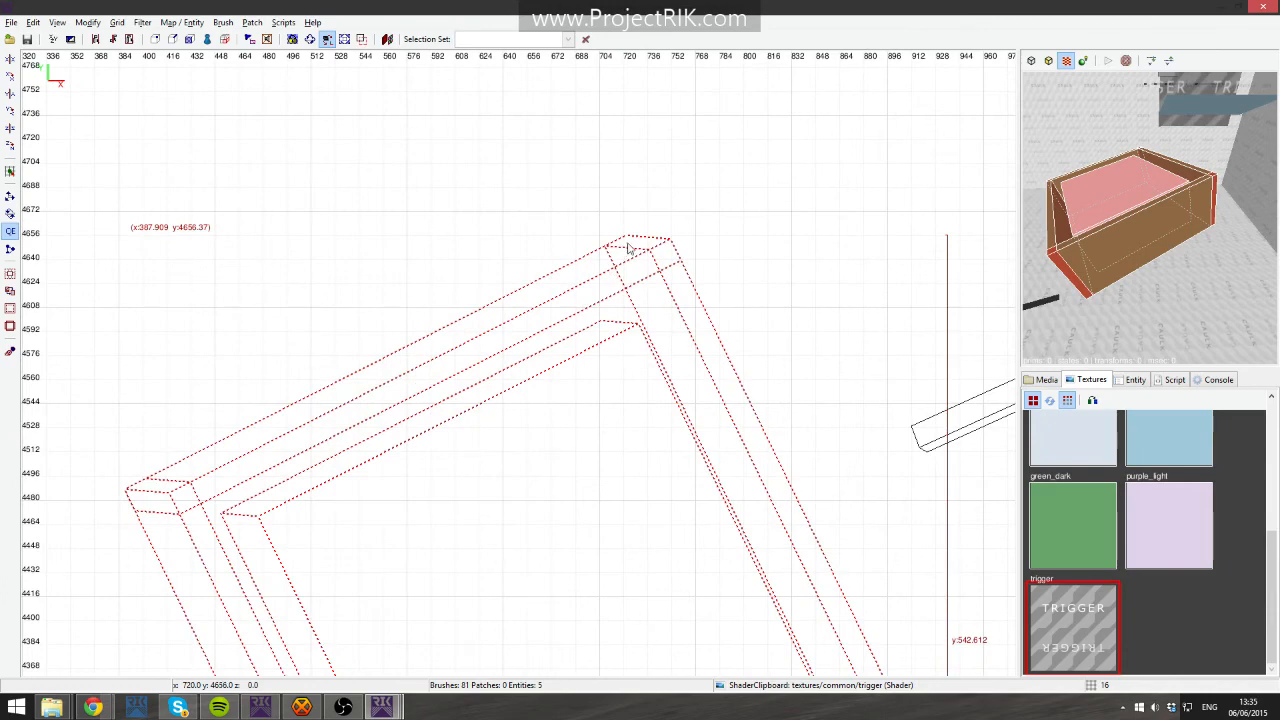
key("ctrl+Tab")
scroll(549, 434, "up", 3)
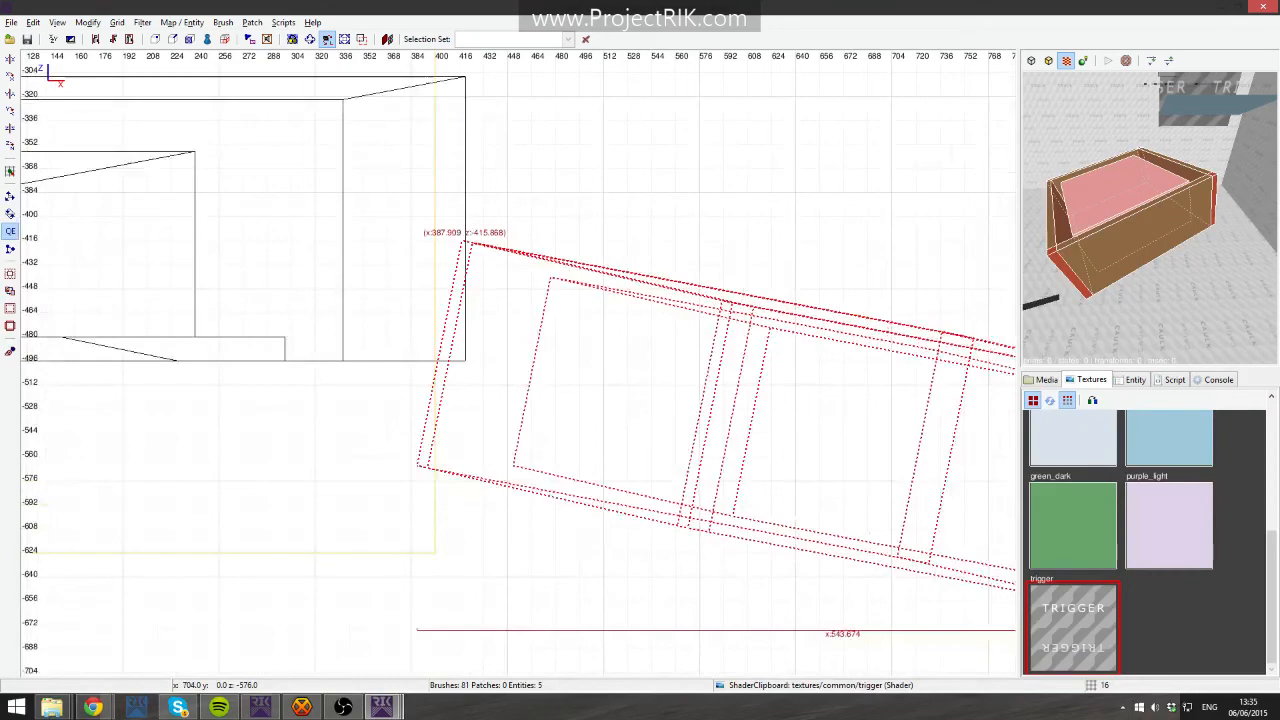
right_click_drag(630, 307, 32, 202)
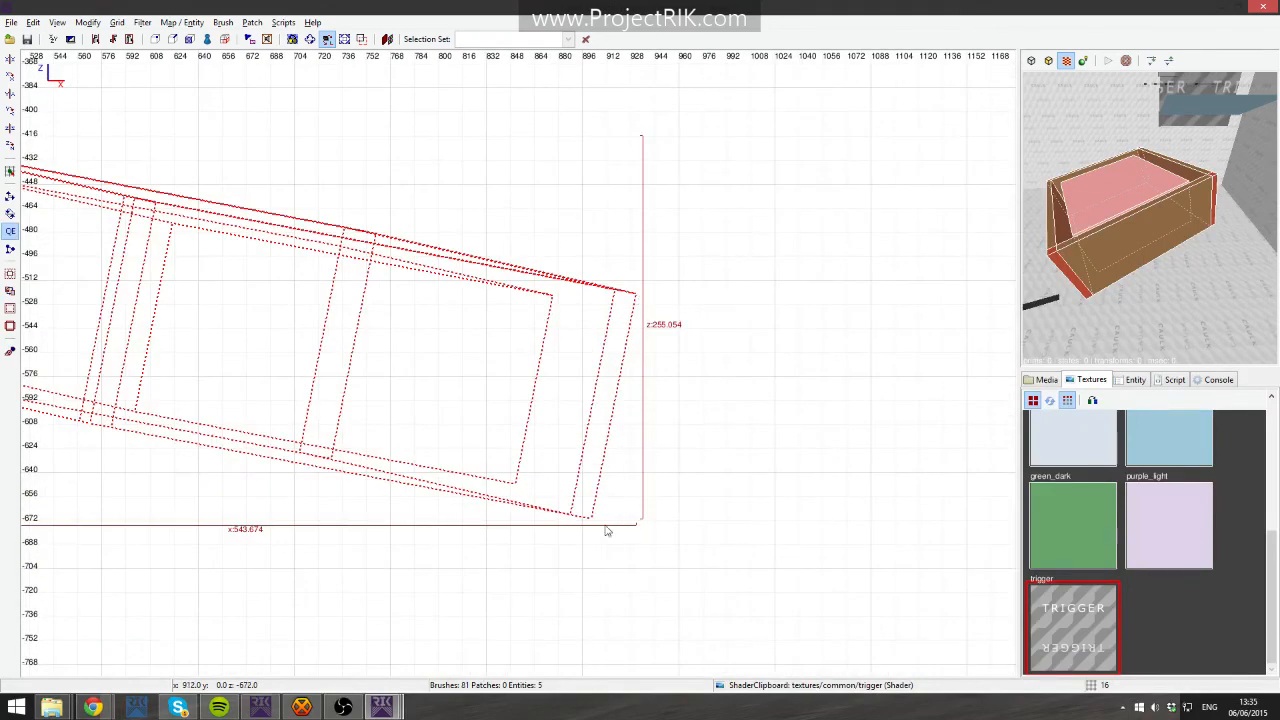
right_click_drag(605, 527, 687, 542)
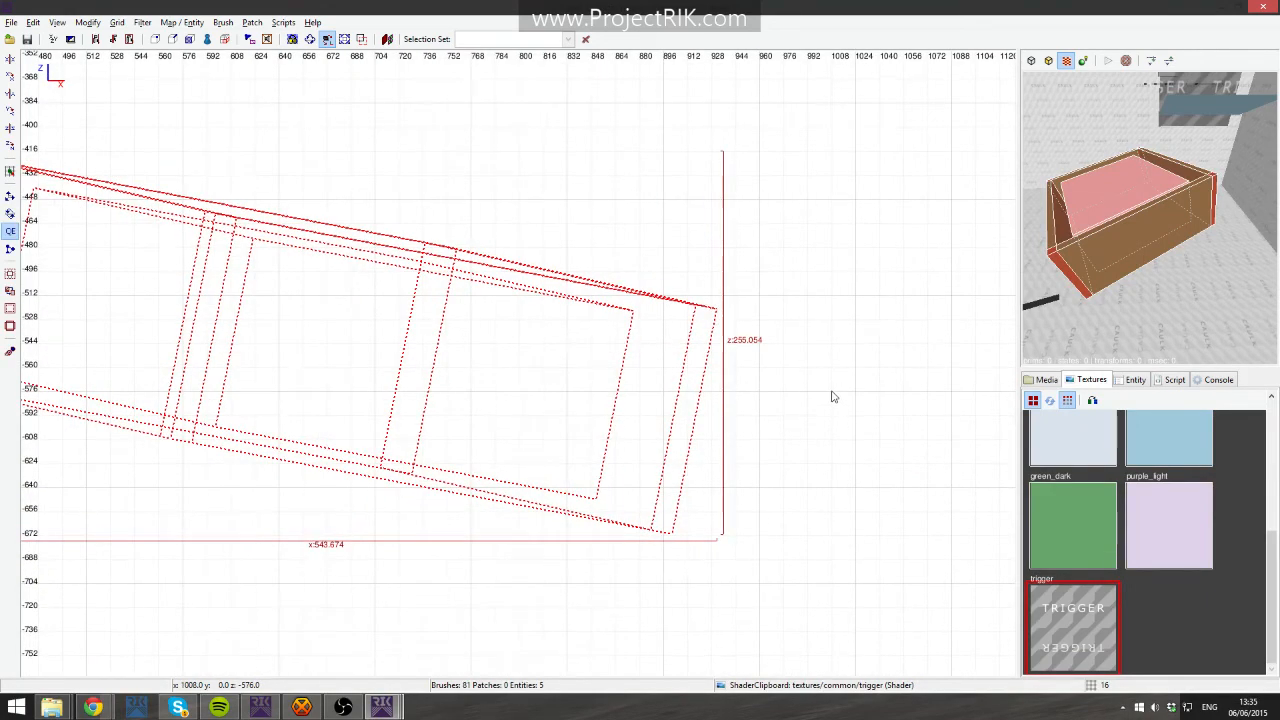
right_click_drag(832, 393, 754, 451)
right_click_drag(640, 352, 820, 461)
key("Escape")
scroll(640, 352, "down", 2)
- Create a brush about 256 by 64 units under the frame, texture it base and slope it with vertex editing
mouse_move(495, 284)
left_mouse_down()
mouse_move(560, 335)
mouse_move(744, 345)
left_mouse_up()
scroll(1060, 485, "up", 10)
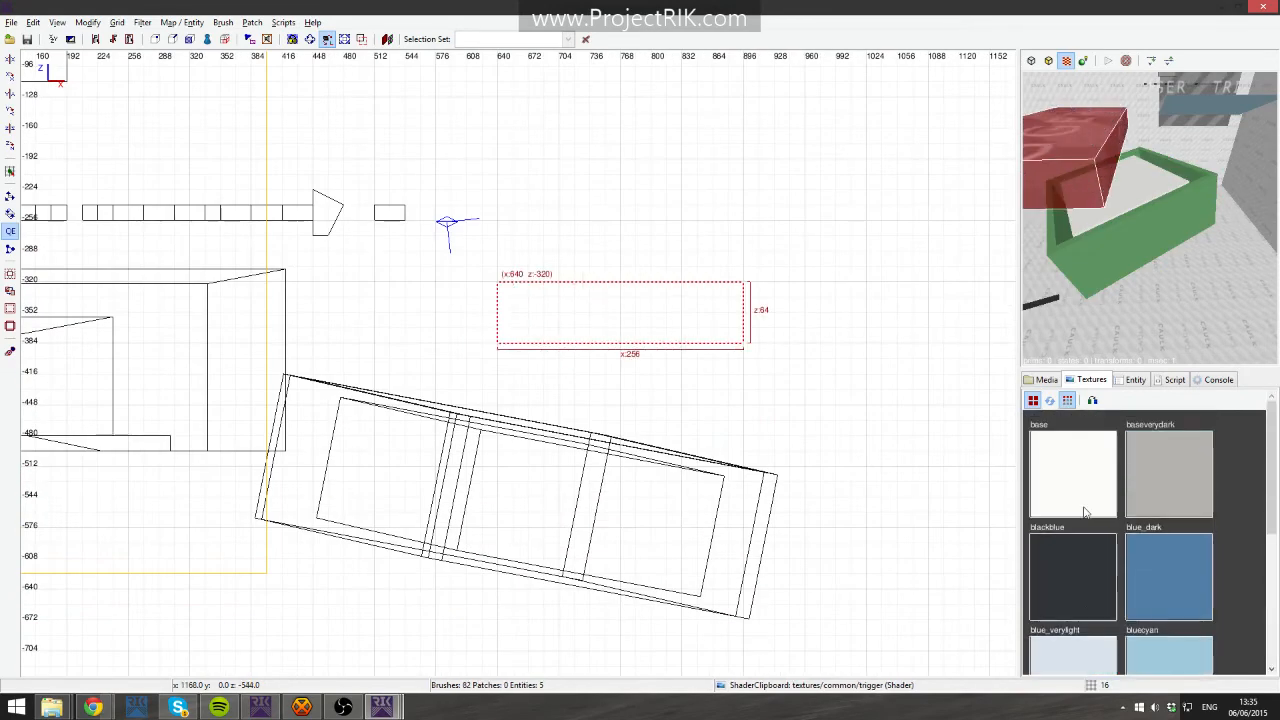
left_click(1085, 505)
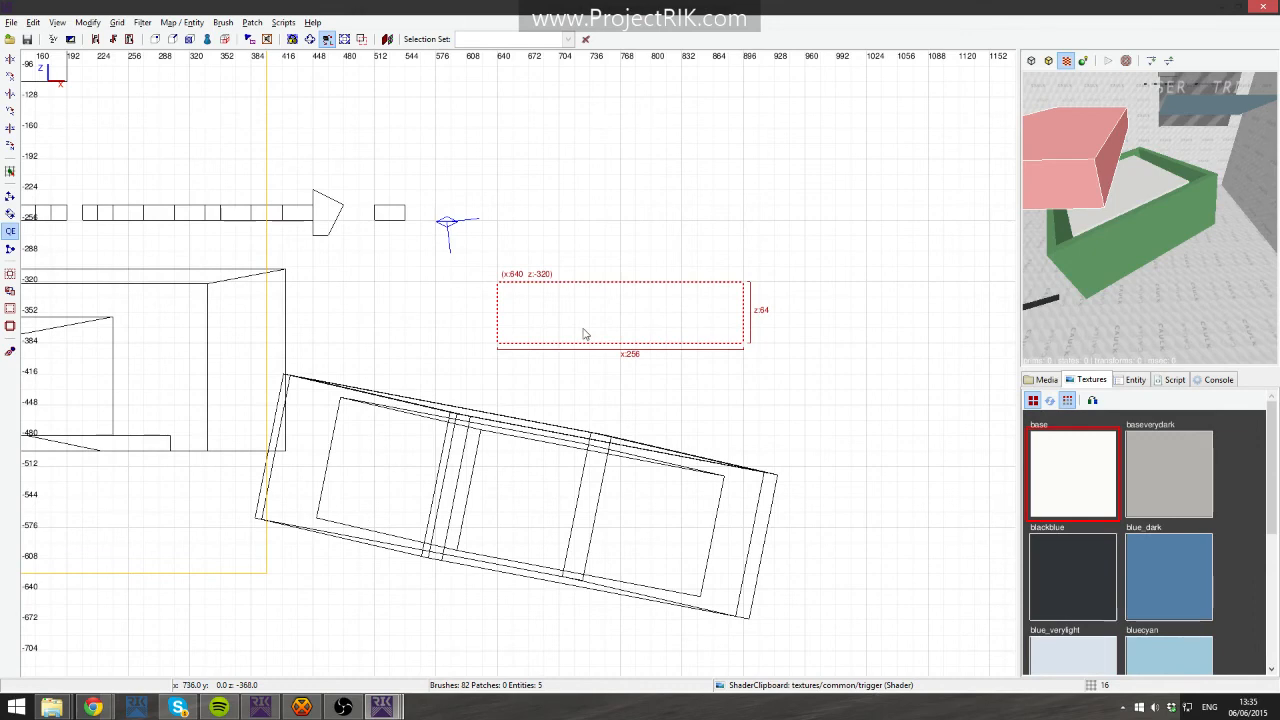
left_click_drag(583, 329, 780, 340)
right_click_drag(780, 340, 653, 318)
key("v")
mouse_move(742, 356)
left_mouse_down()
mouse_move(756, 431)
mouse_move(741, 450)
mouse_move(802, 446)
left_mouse_up()
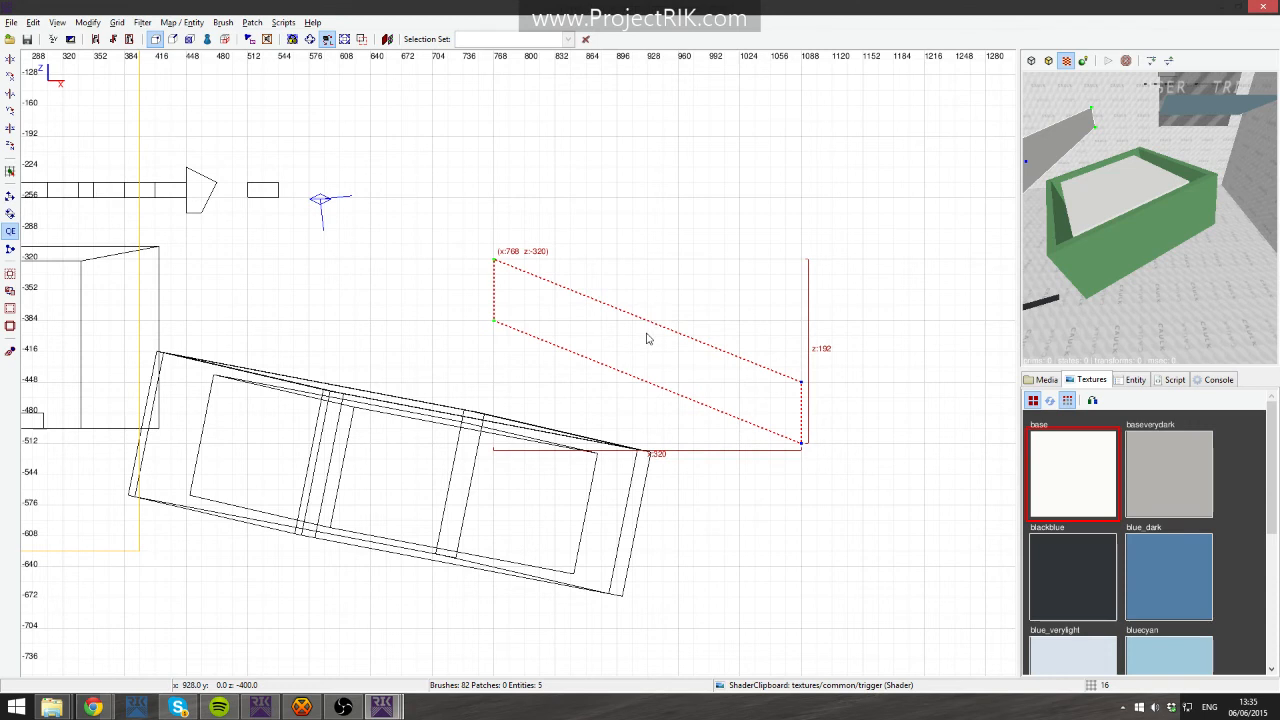
left_click_drag(646, 338, 308, 413)
mouse_move(463, 525)
left_mouse_down()
mouse_move(637, 529)
mouse_move(636, 540)
mouse_move(649, 520)
left_mouse_up()
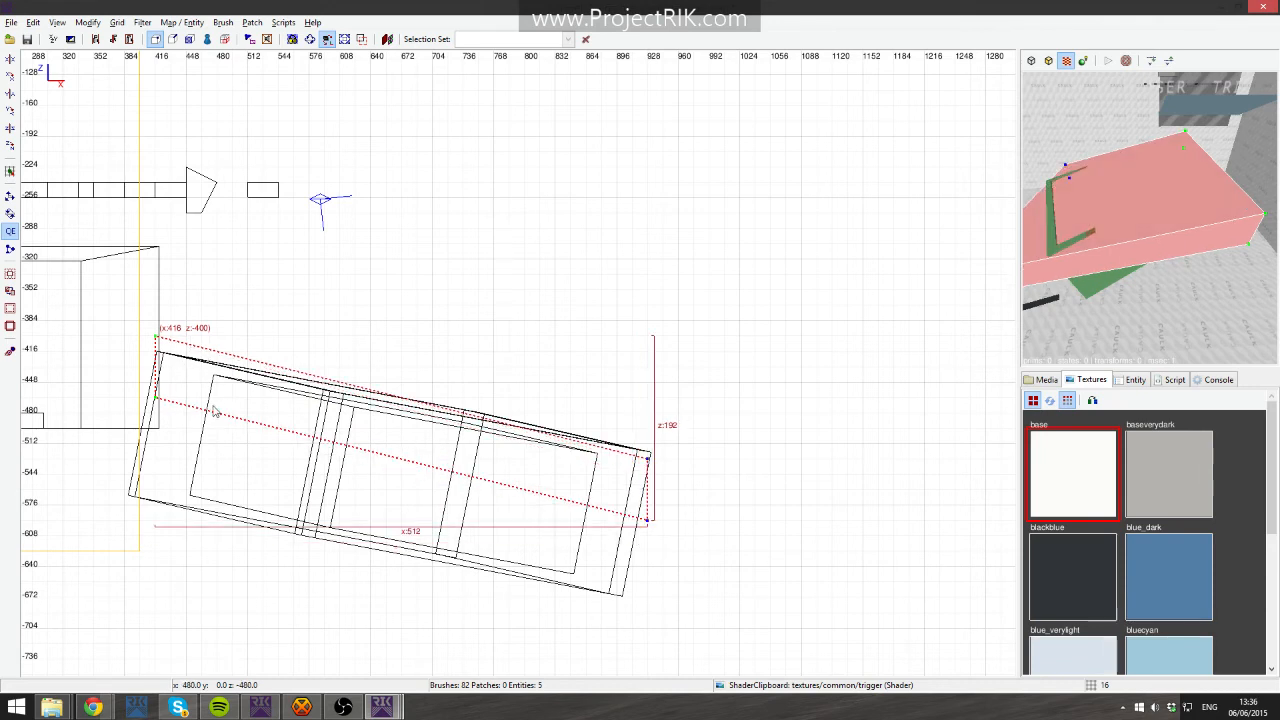
key("v")
left_click_drag(256, 386, 257, 423)
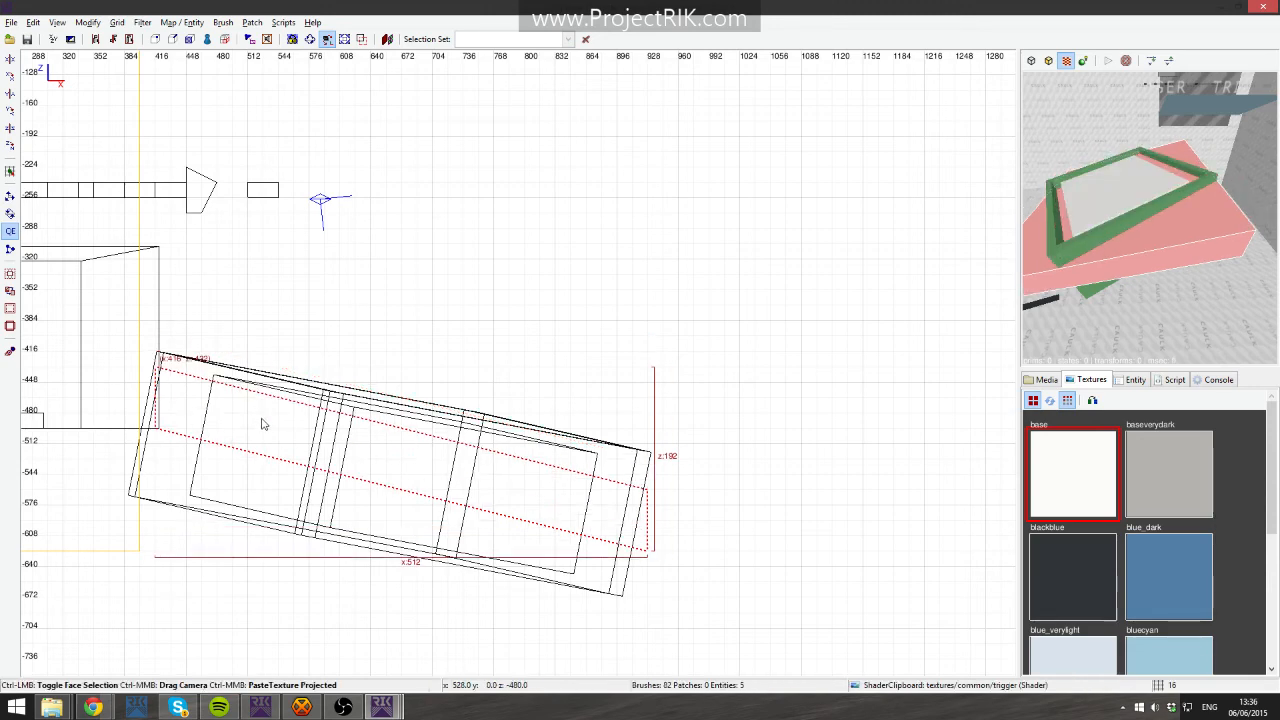
- Stretch the sloped brush's vertices in the top view, then delete the brush
key("ctrl+Tab")
scroll(535, 443, "down", 2)
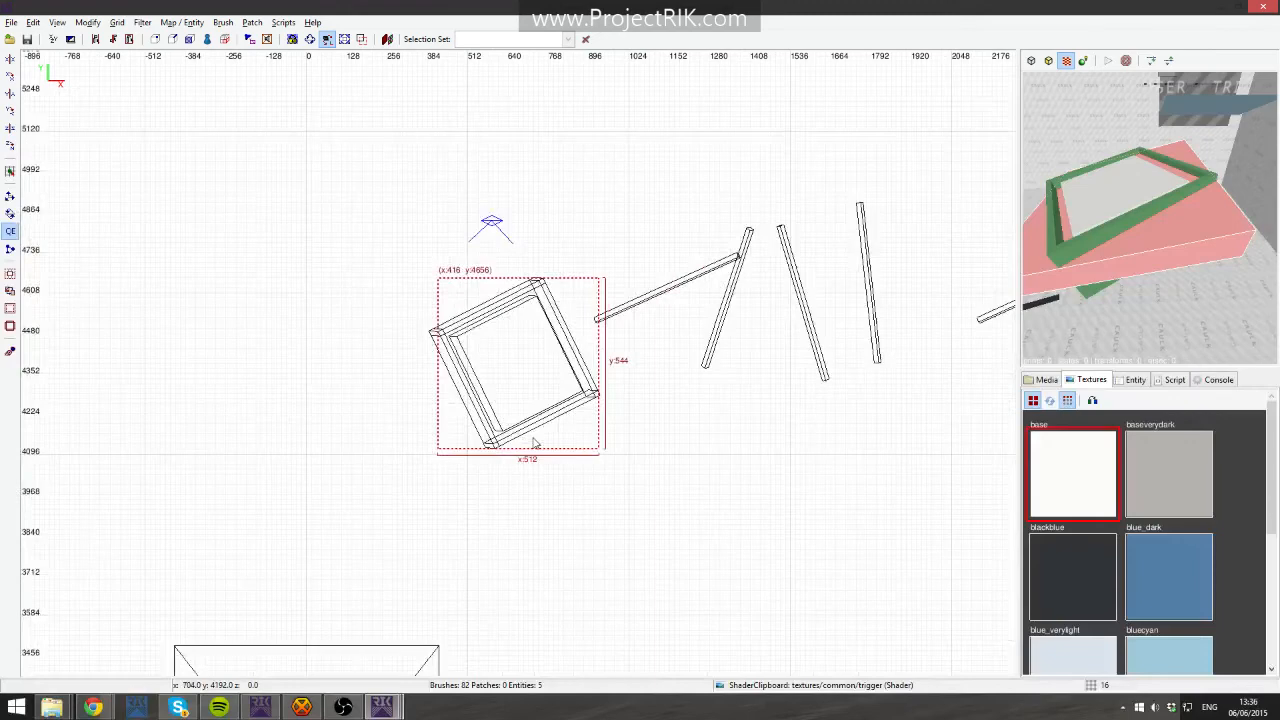
left_click_drag(383, 241, 672, 298, "shift")
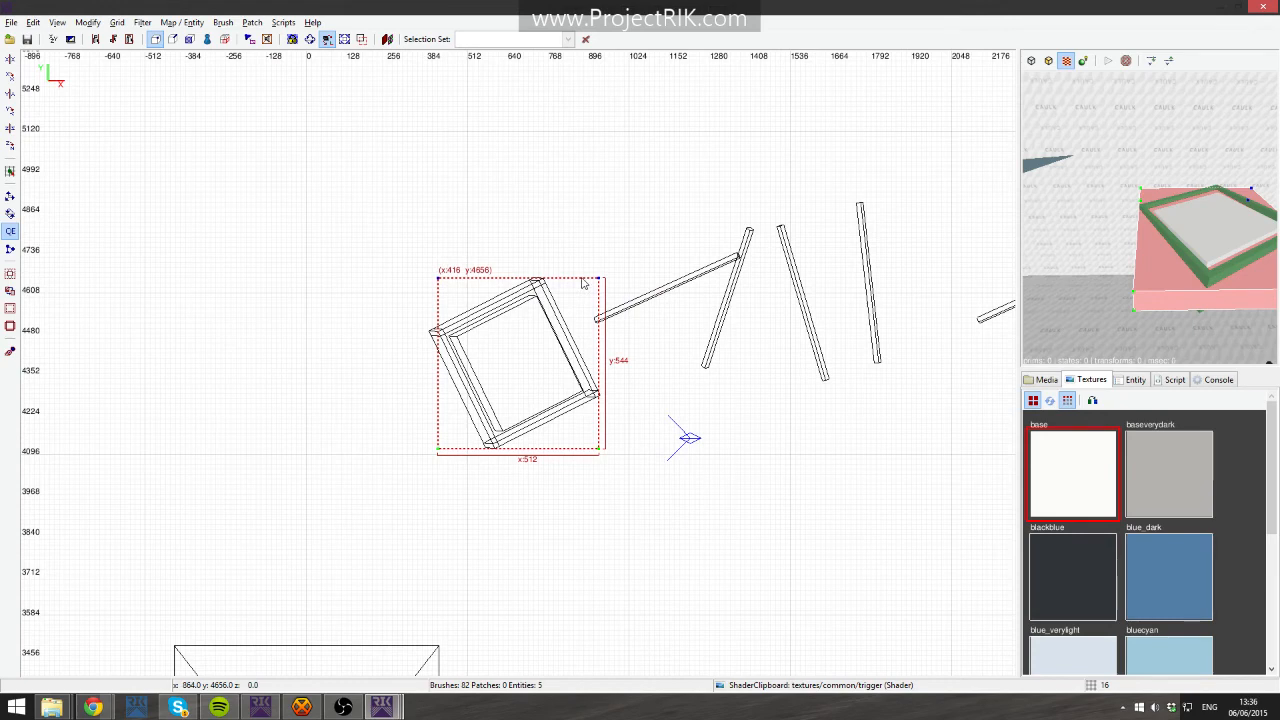
left_click(599, 451)
left_click_drag(599, 451, 588, 222)
left_click_drag(437, 450, 453, 490)
right_click(714, 312)
right_click(1198, 243)
right_click(1212, 242)
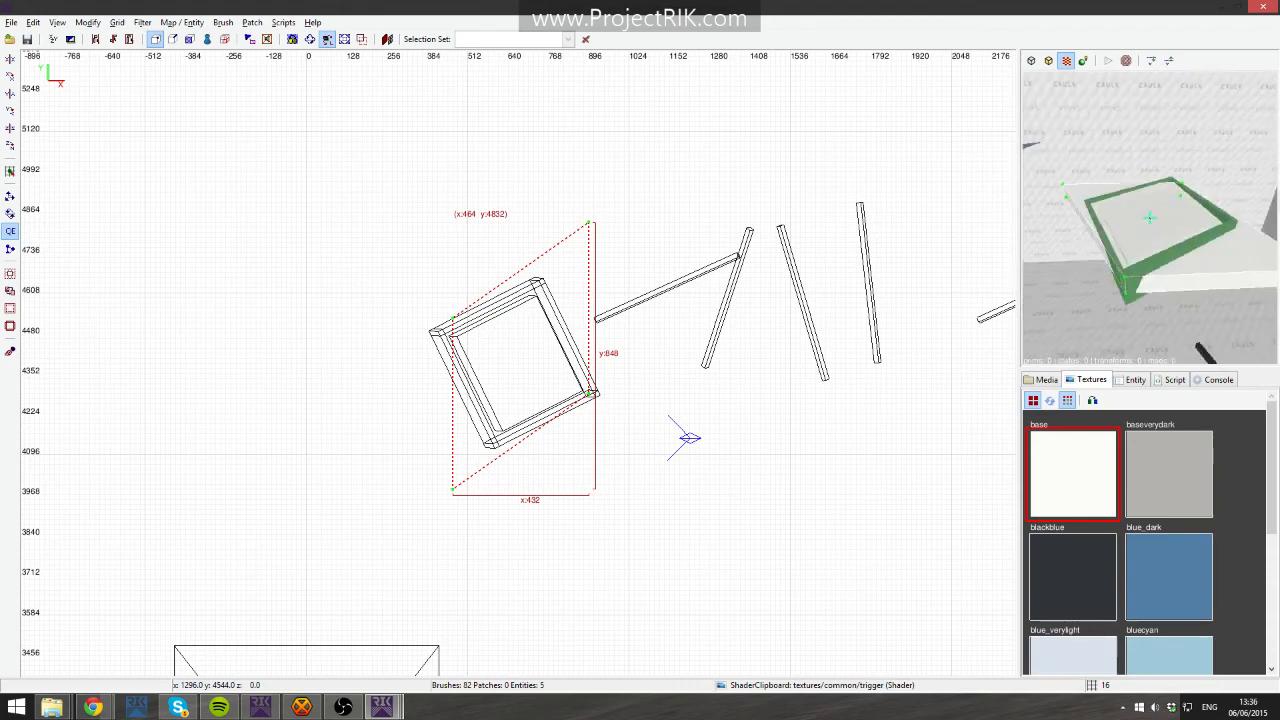
key("BackSpace")
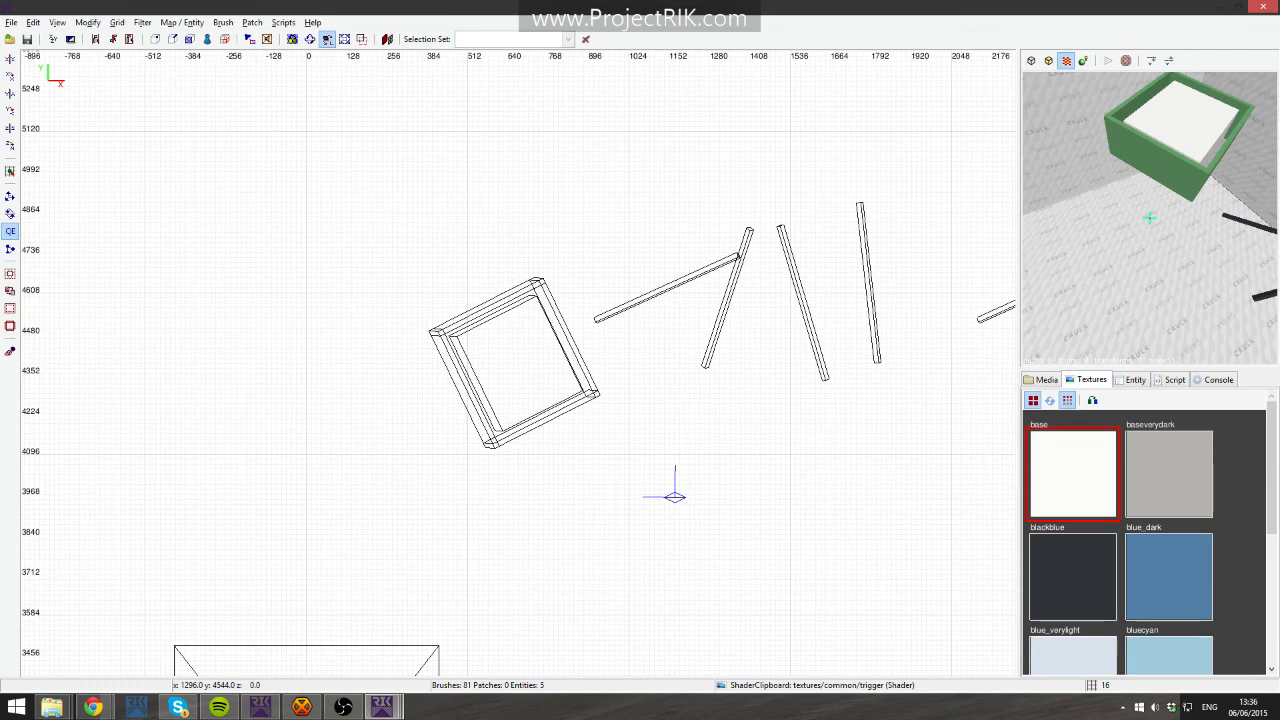
- Fly the camera around and pan the top view to the small wedge brushes
key("Down")
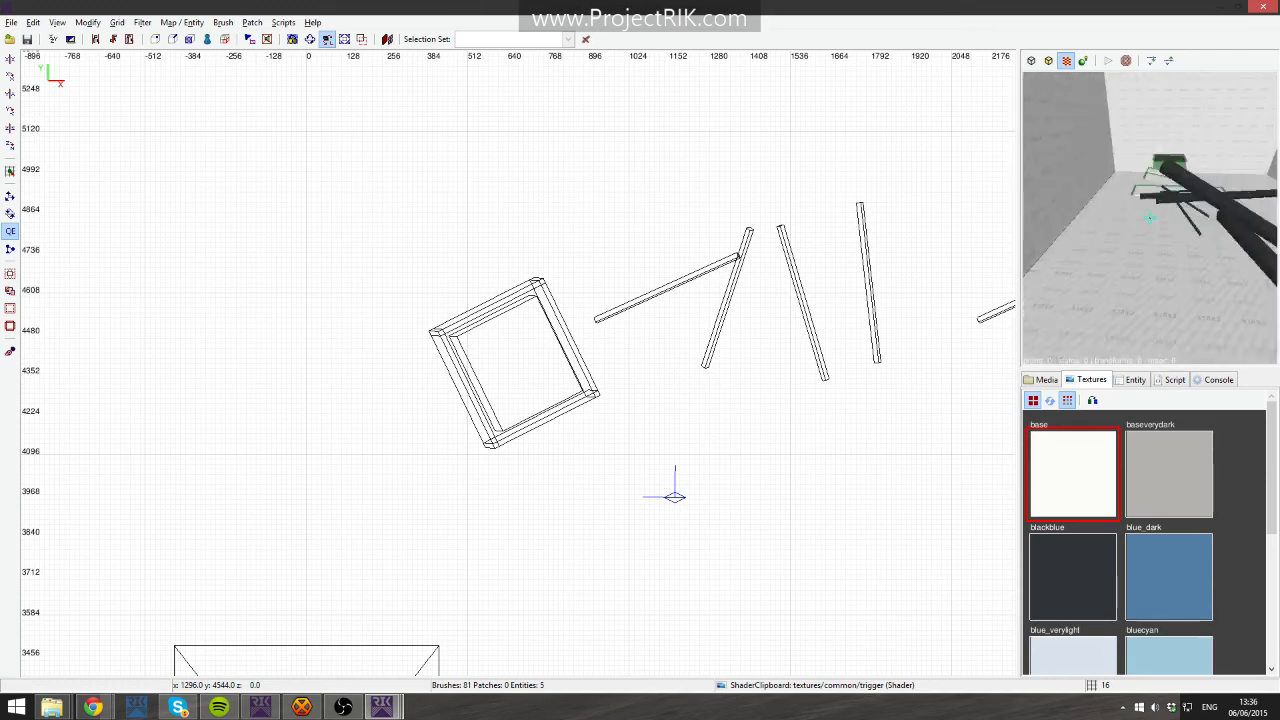
right_click(1205, 203)
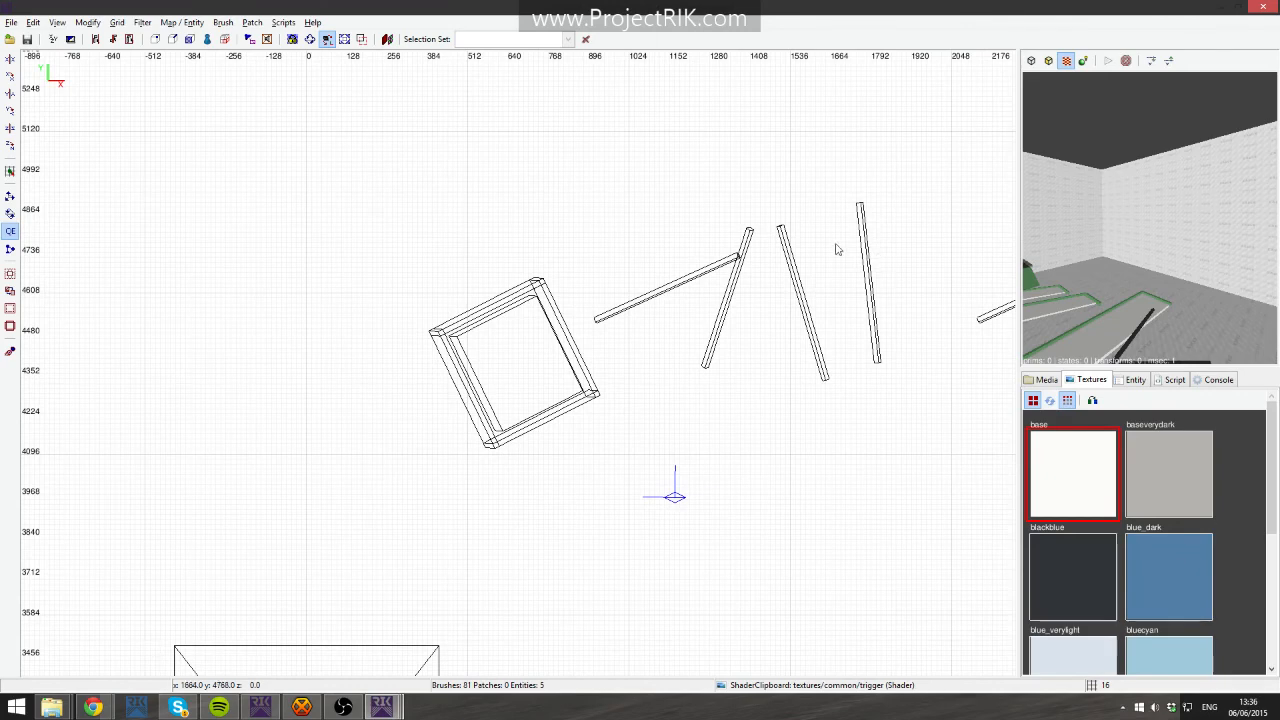
right_click(1040, 245)
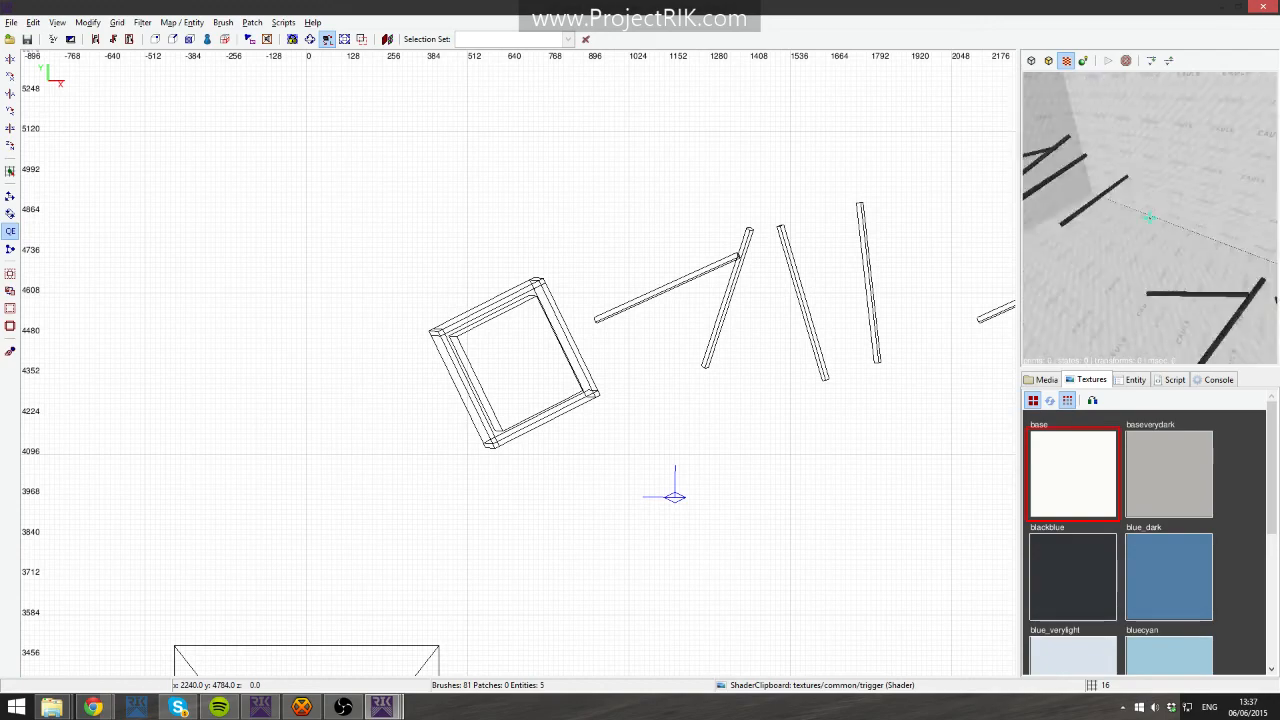
right_click(1150, 218)
right_click_drag(220, 331, 605, 173)
scroll(605, 173, "down", 7)
scroll(484, 414, "up", 4)
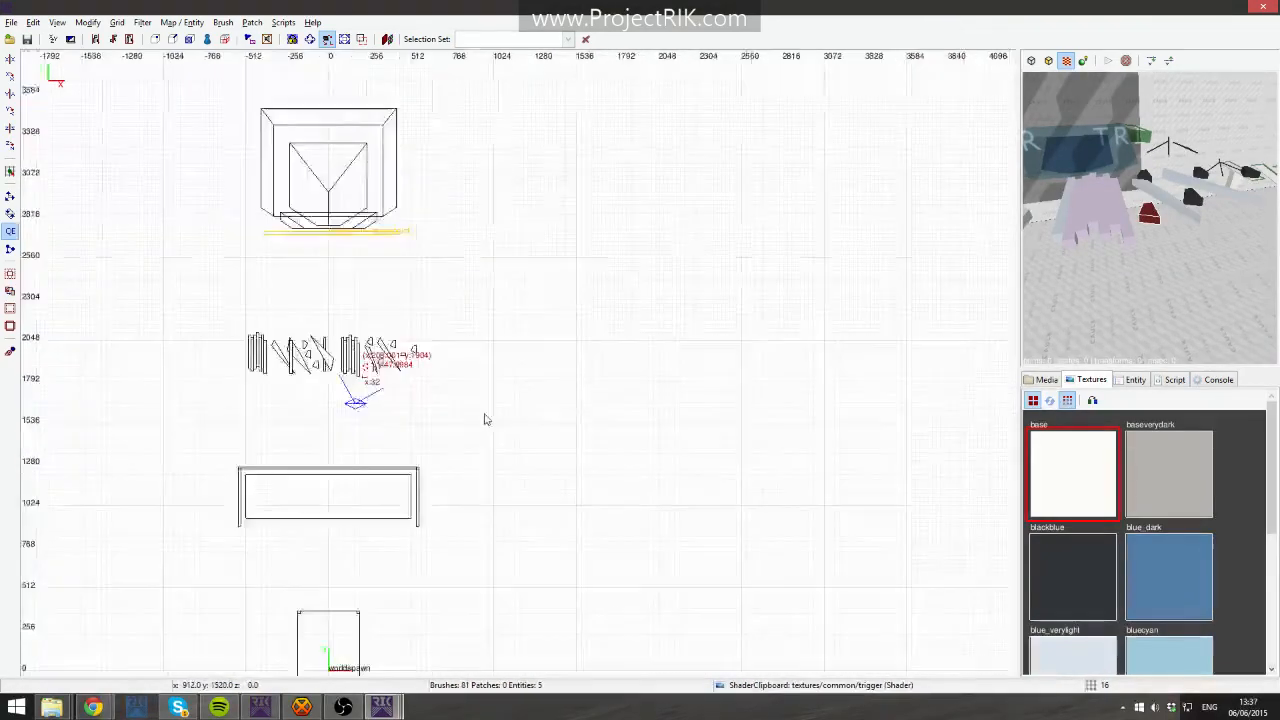
scroll(358, 366, "up", 10)
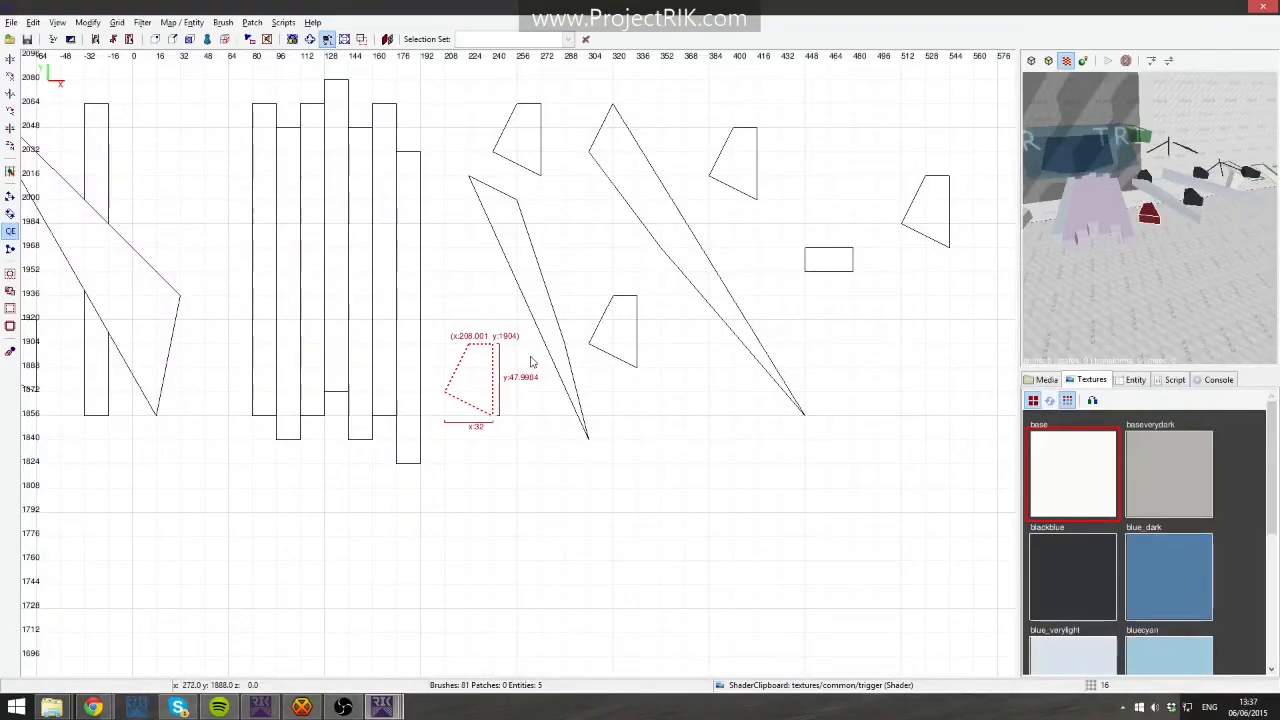
mouse_move(519, 359)
right_mouse_down()
mouse_move(335, 574)
mouse_move(265, 614)
right_mouse_up()
key("Escape")
key("shift")
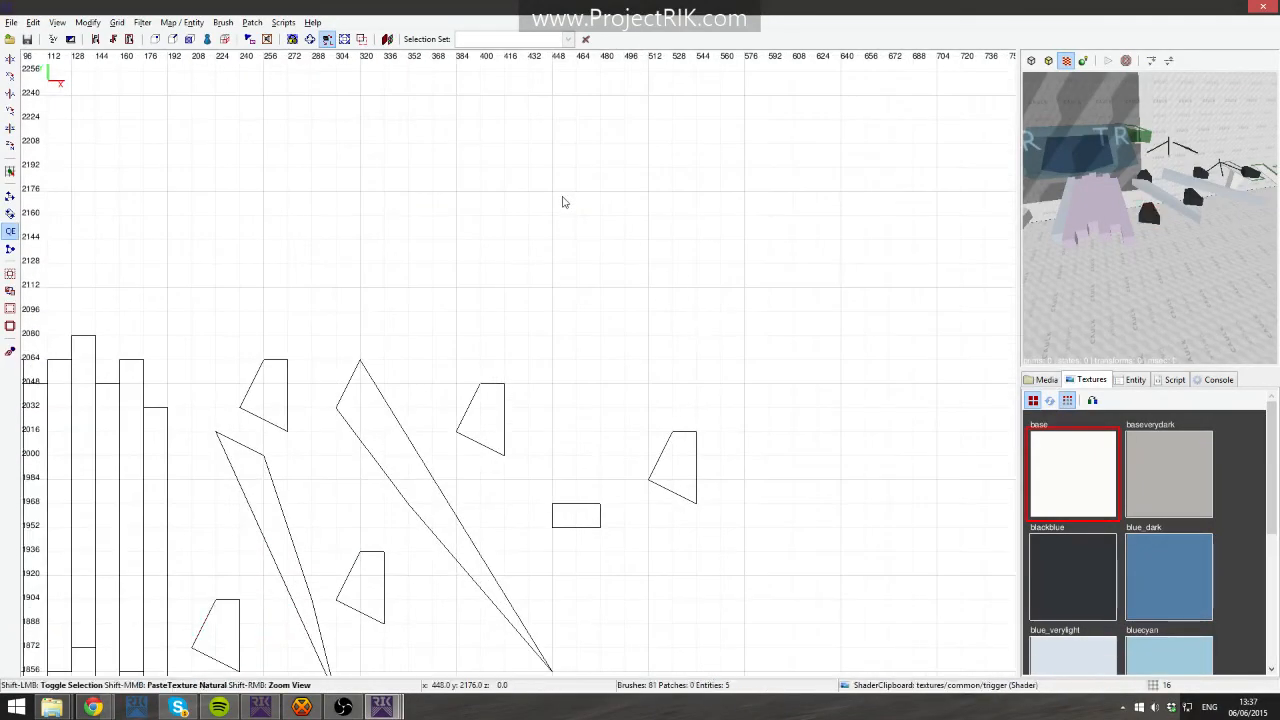
- Create a small wedge brush about 48 by 64 units with vertex editing and apply the blackblue texture
key("v")
mouse_move(577, 191)
left_mouse_down()
mouse_move(648, 265)
mouse_move(624, 238)
left_mouse_up()
mouse_move(635, 179)
left_mouse_down("shift")
mouse_move(660, 212)
mouse_move(648, 167)
left_mouse_up("shift")
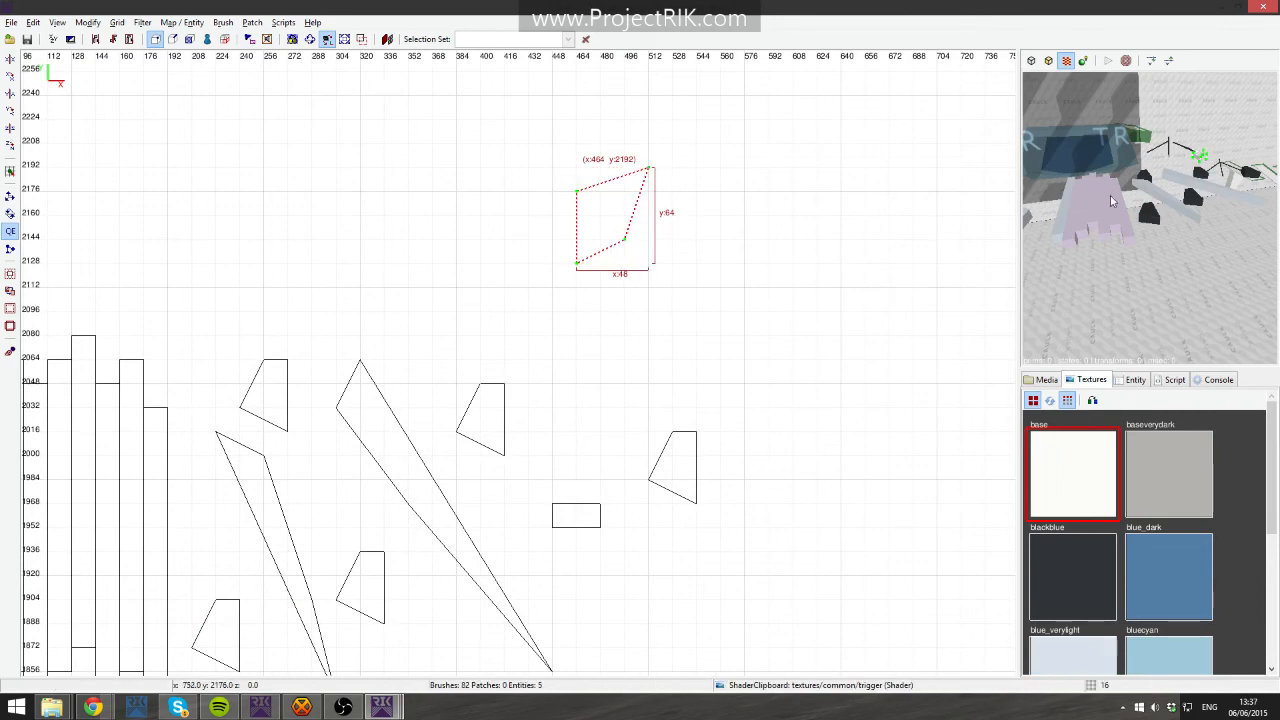
key("v")
right_click(1113, 201)
right_click(1122, 200)
left_click(1062, 555)
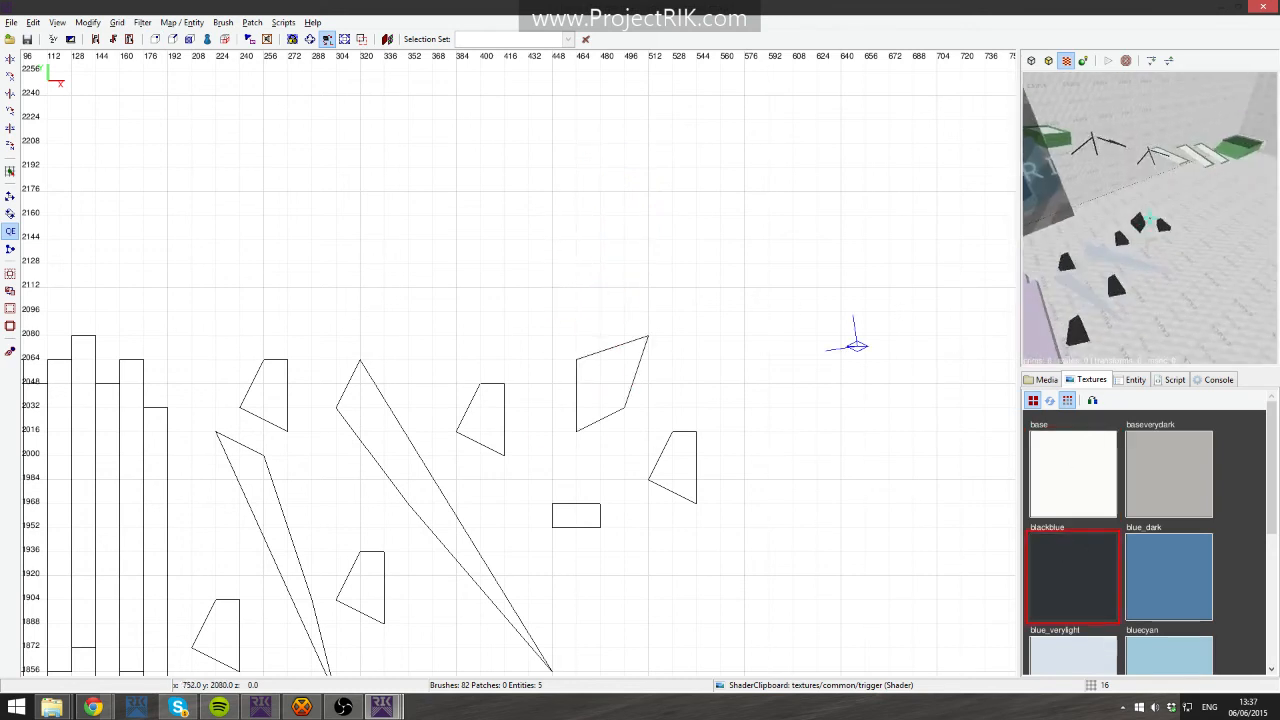
- Move the blackblue wedge brush to an empty spot above the other wedges
left_click(604, 400, "shift")
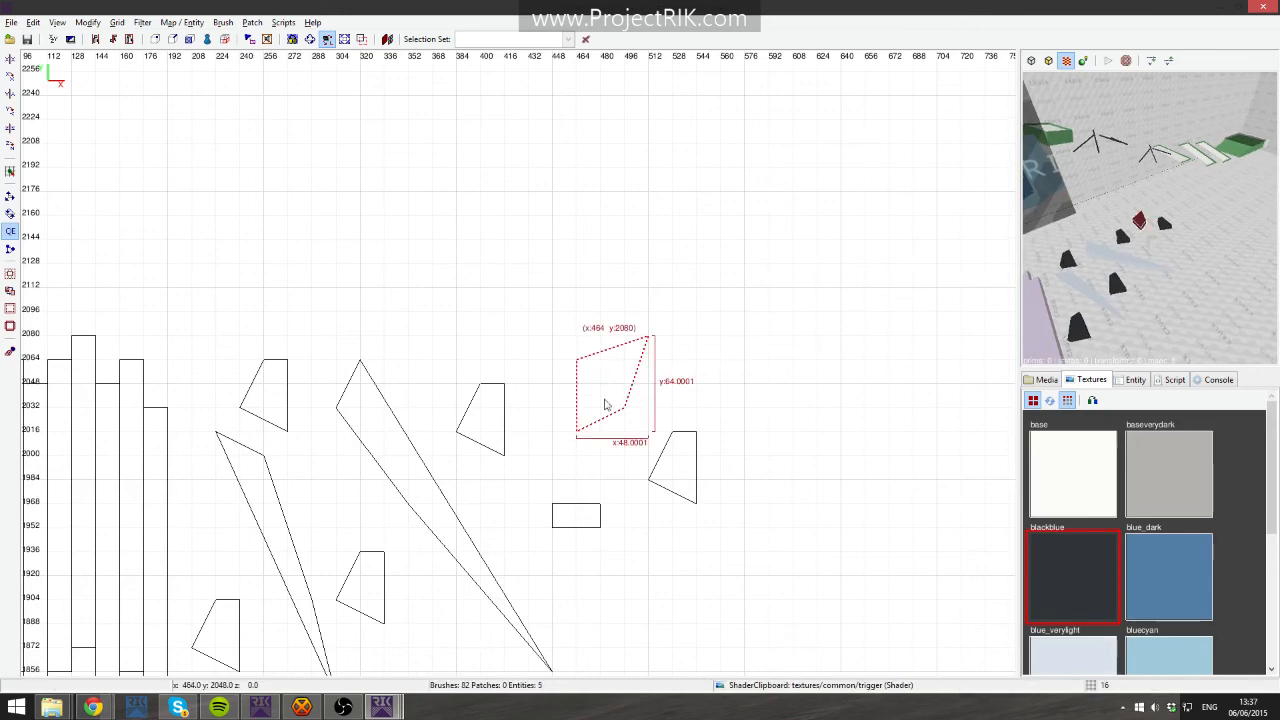
left_click_drag(604, 400, 676, 472)
key("Escape")
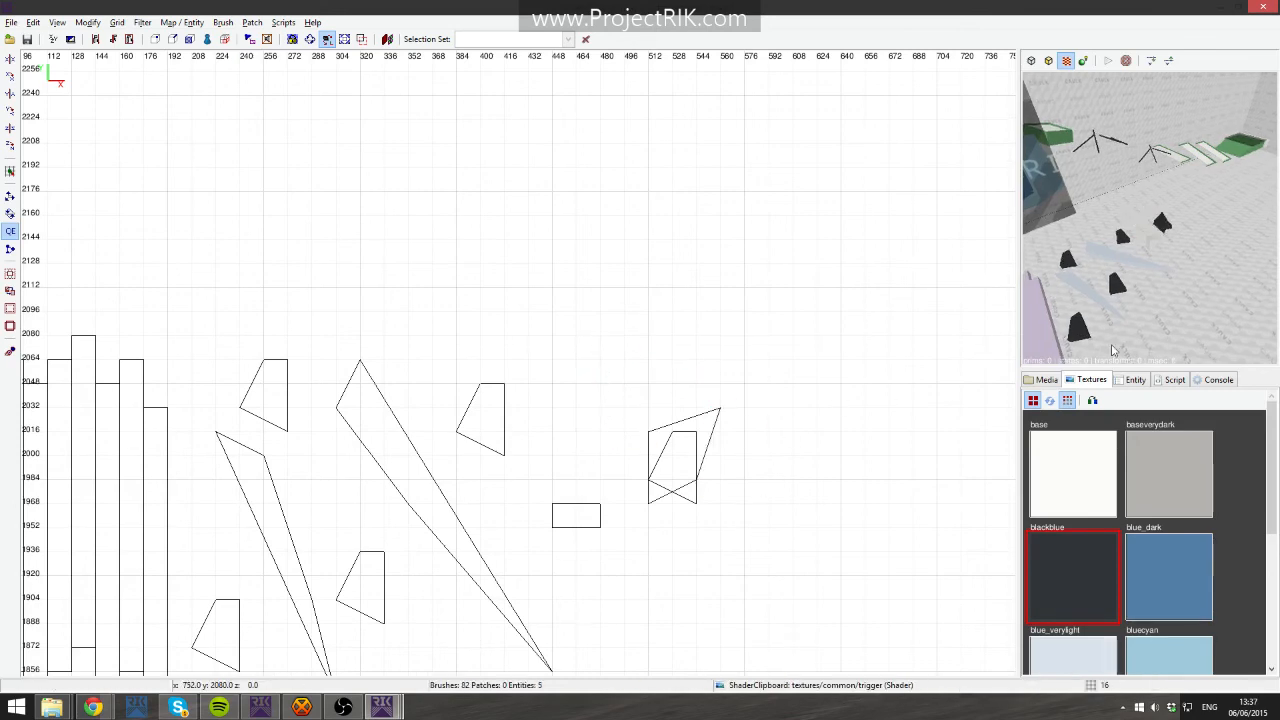
left_click(704, 430, "shift")
mouse_move(704, 430)
left_mouse_down()
mouse_move(566, 306)
mouse_move(584, 284)
left_mouse_up()
key("Escape")
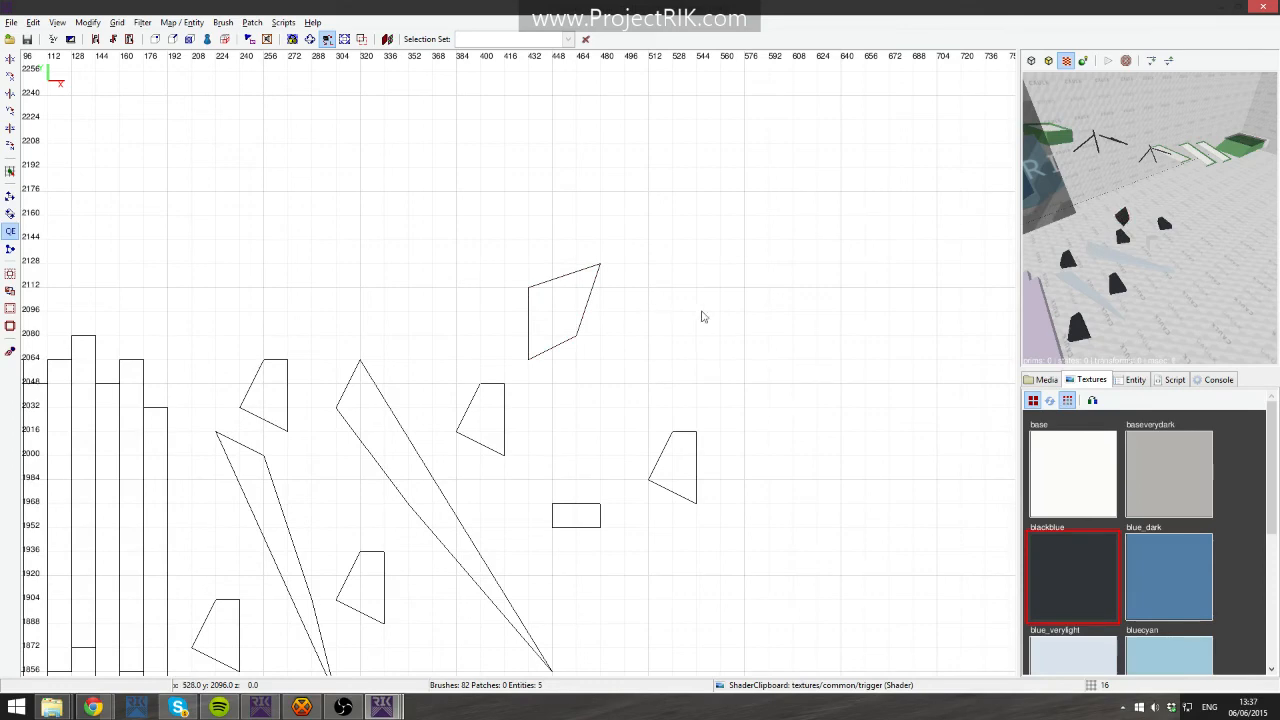
- Switch to the editor window with the example map and fly the camera around its end area
left_click(1221, 7)
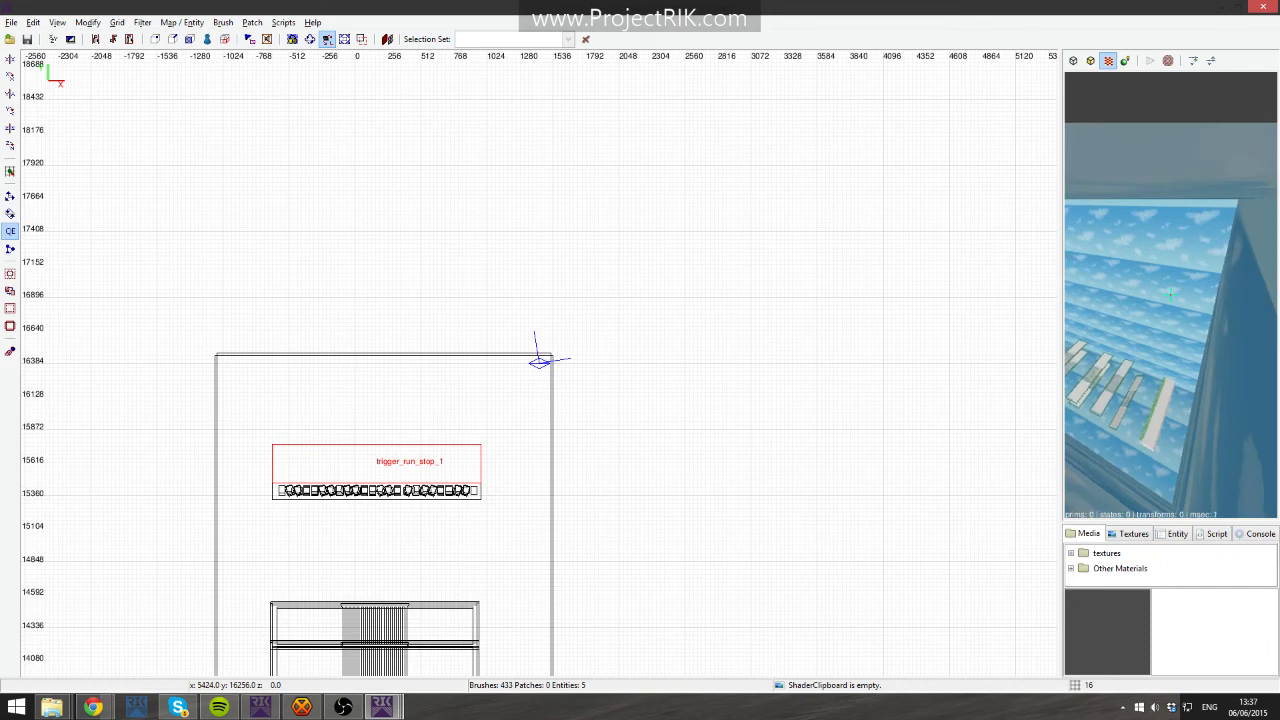
right_click(1111, 385)
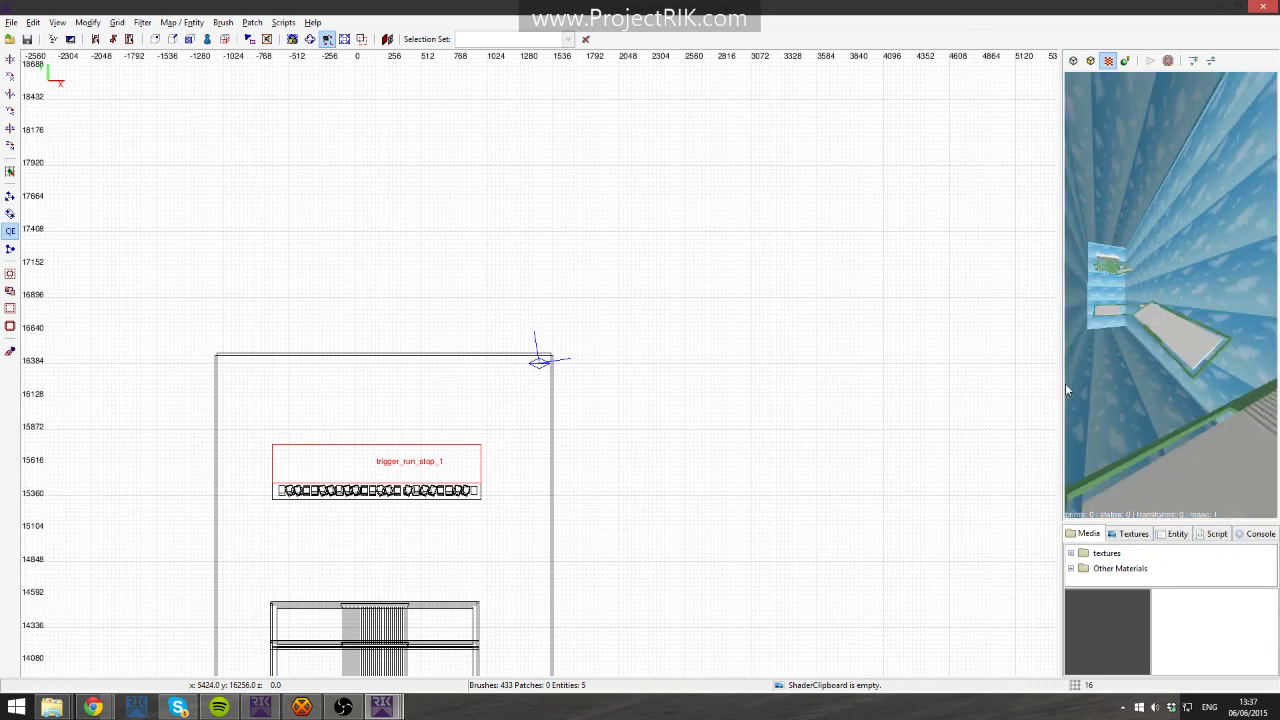
right_click(1246, 376)
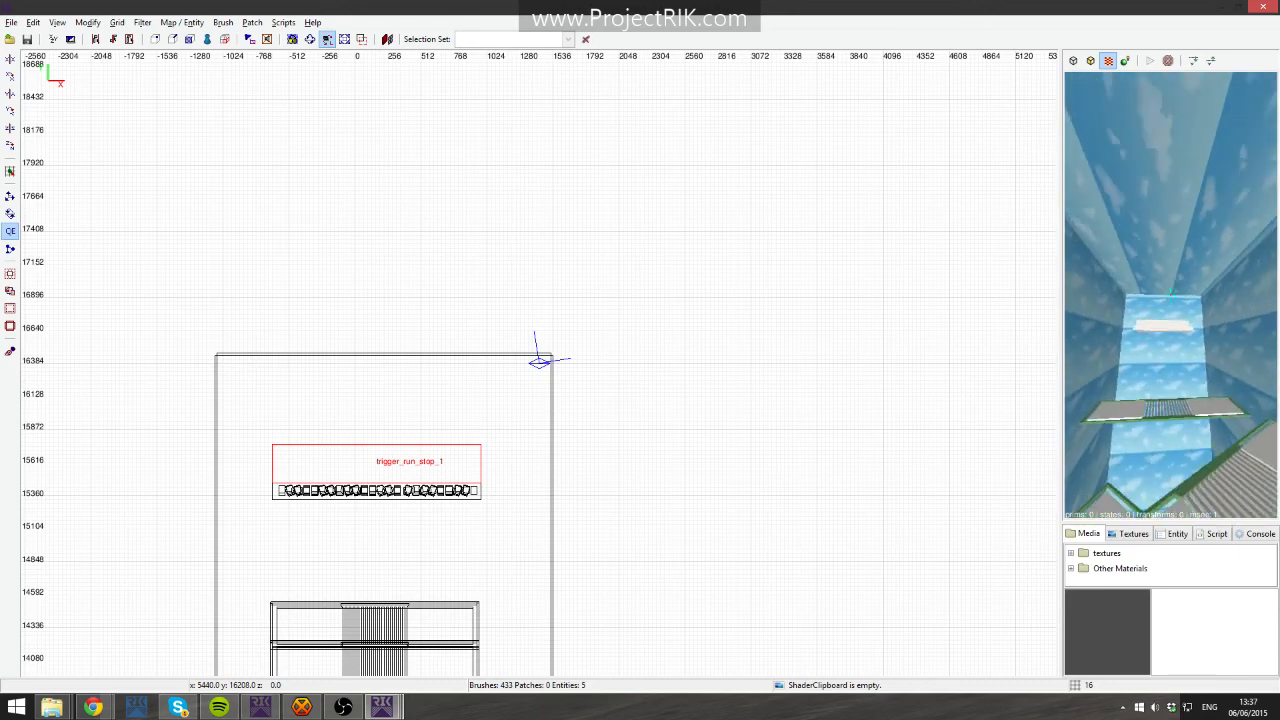
key("Up")
right_click(1170, 295)
scroll(963, 483, "down", 1)
left_click(1133, 534)
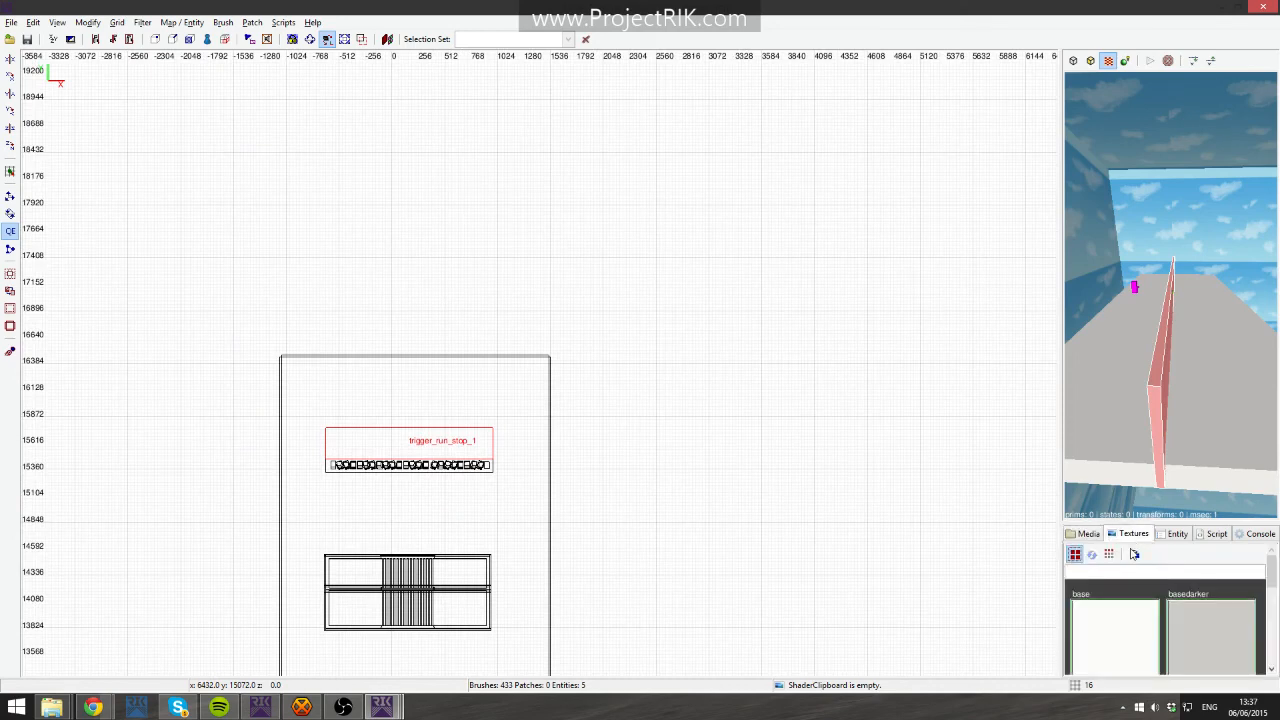
left_click(1087, 534)
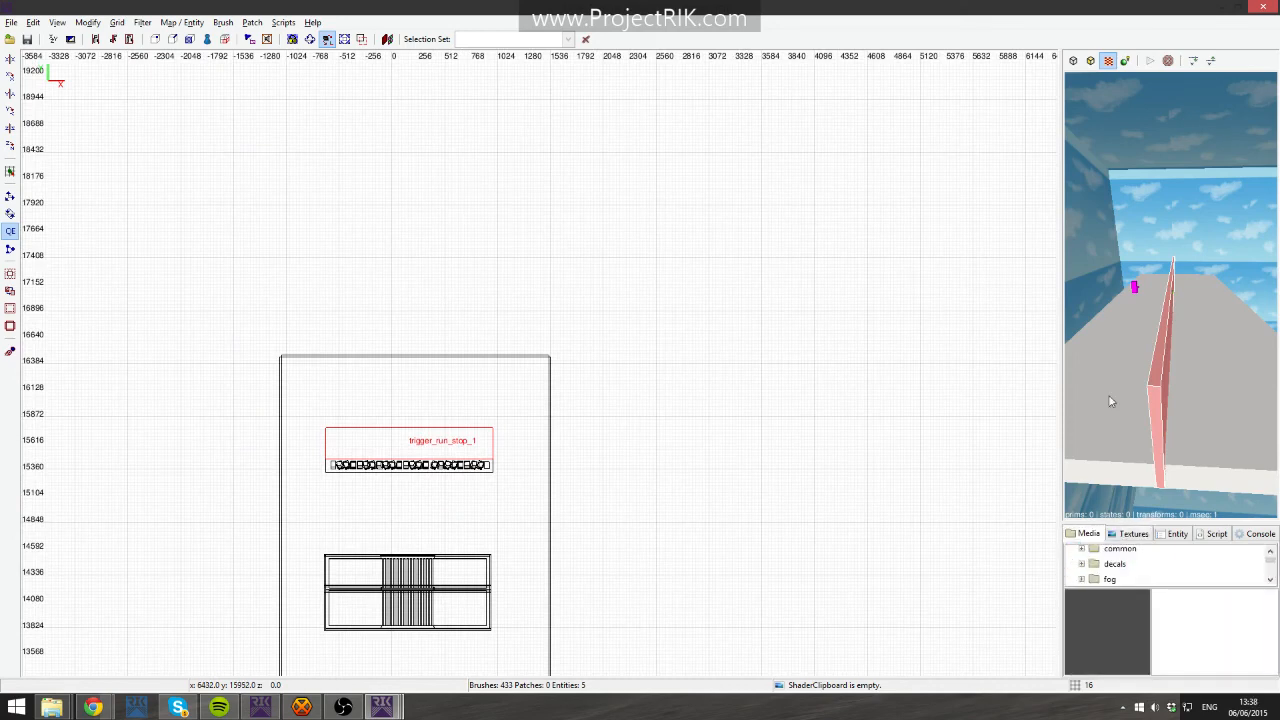
right_click(1110, 401)
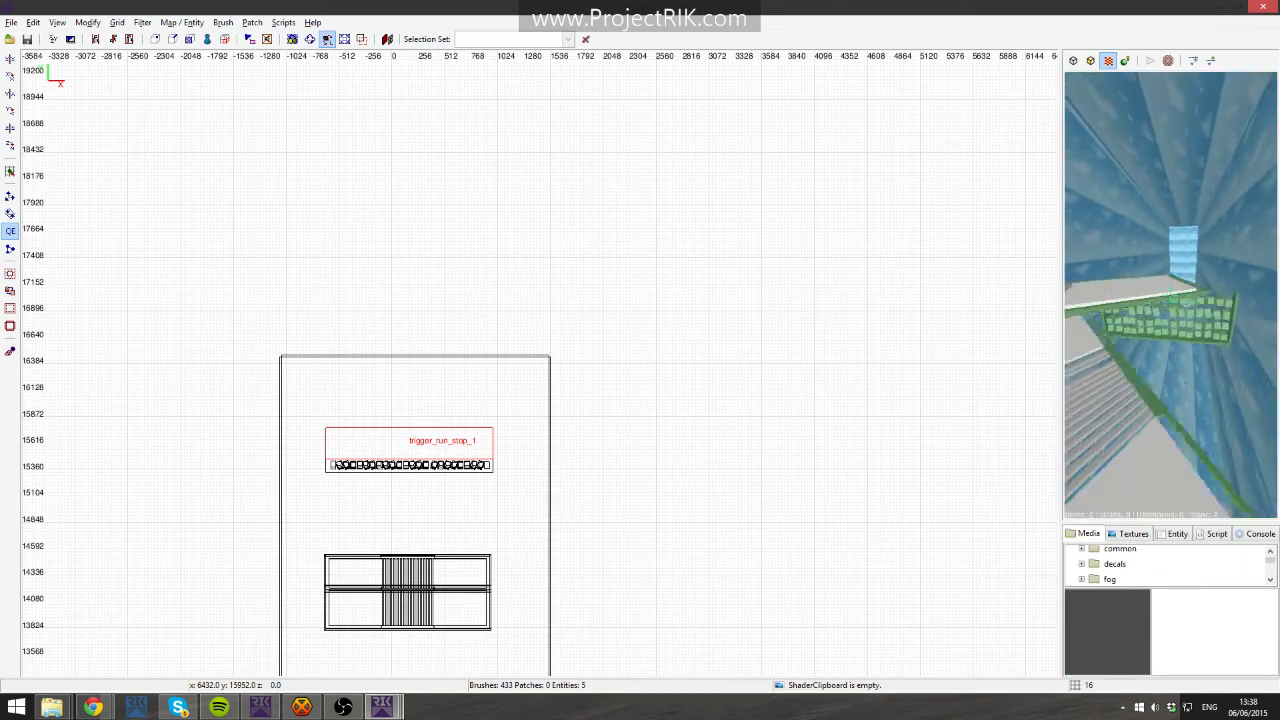
- Fly the camera along the example map's course to inspect its platforms and end area
key("Up")
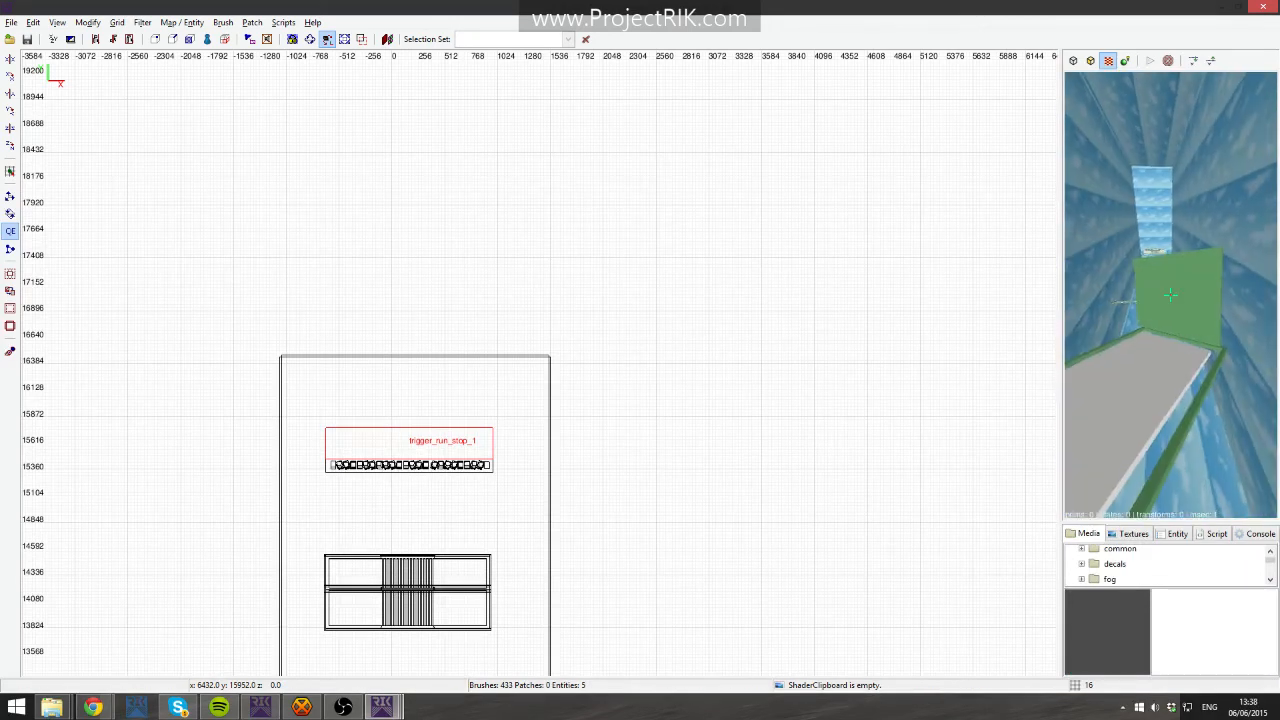
left_click(1170, 295, "shift")
left_click(1170, 295, "shift")
key("Up")
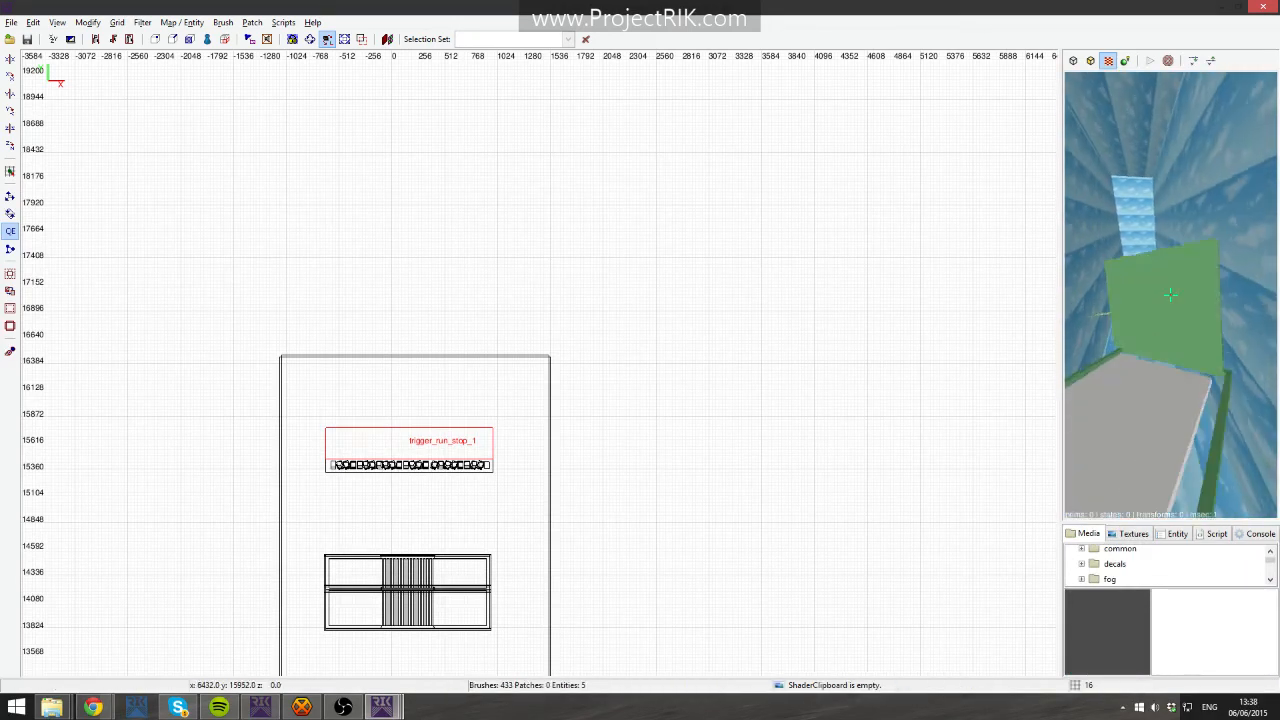
key("Up")
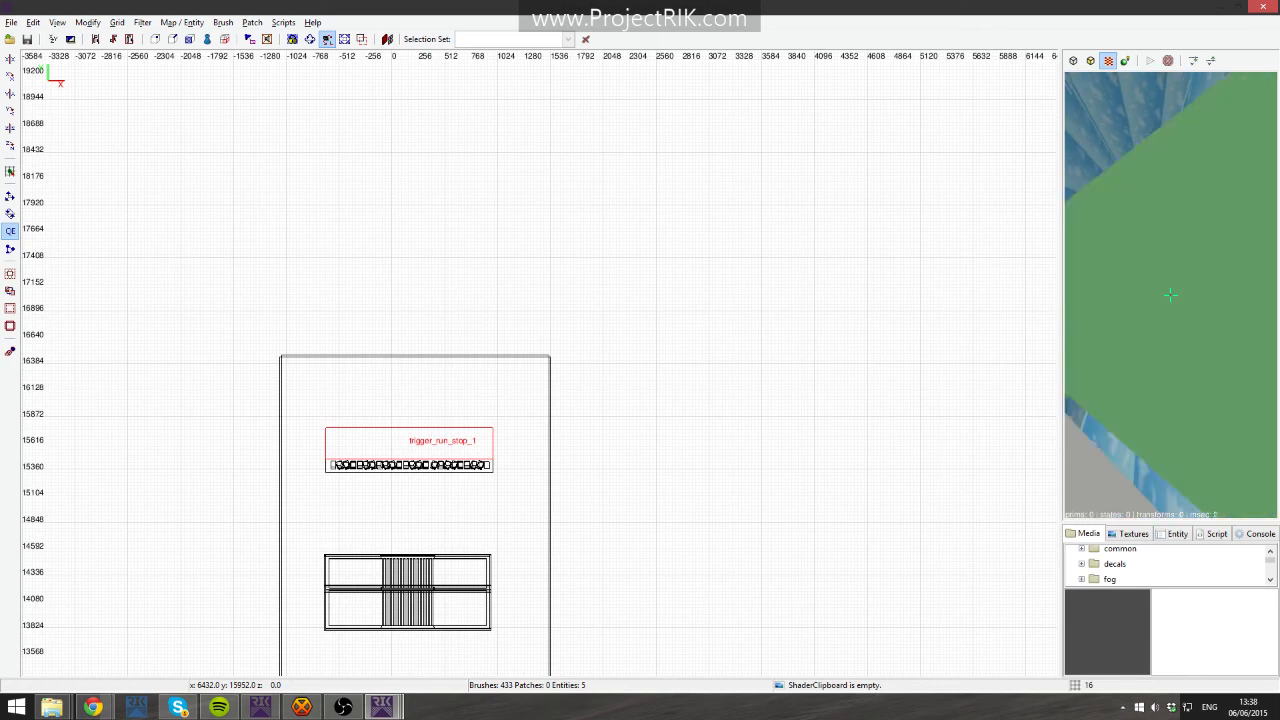
key("Up")
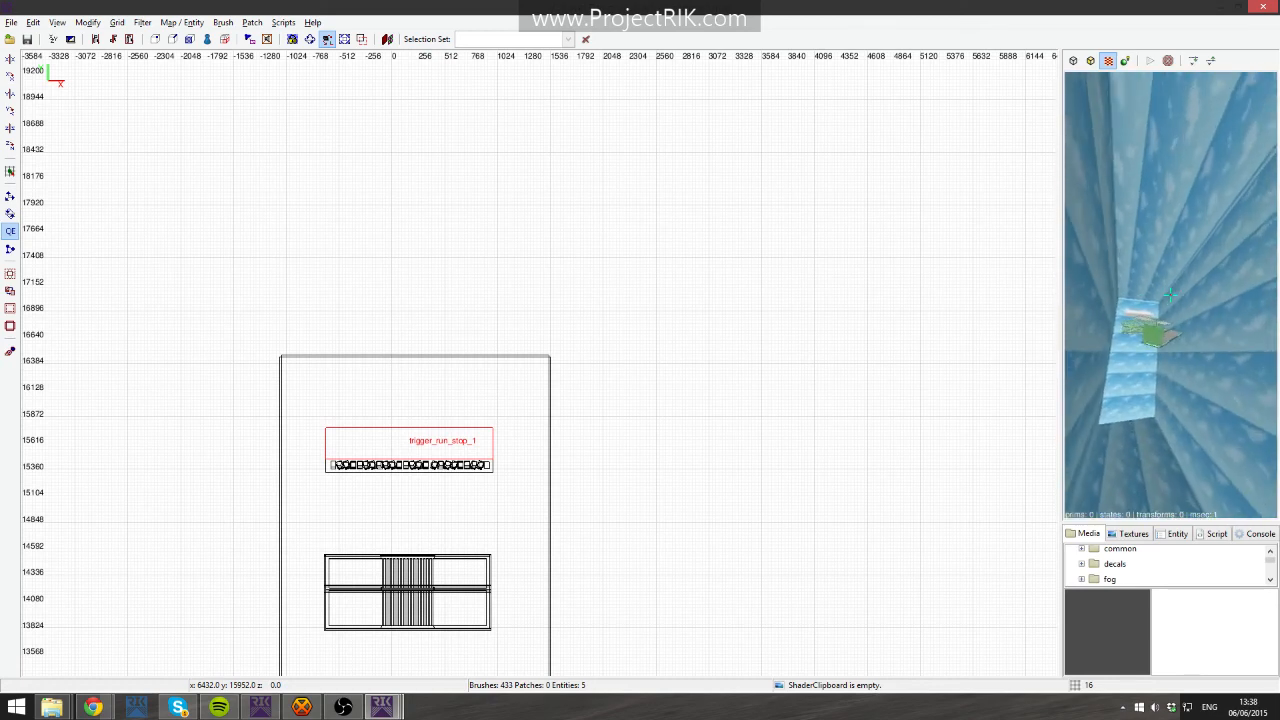
key("Up")
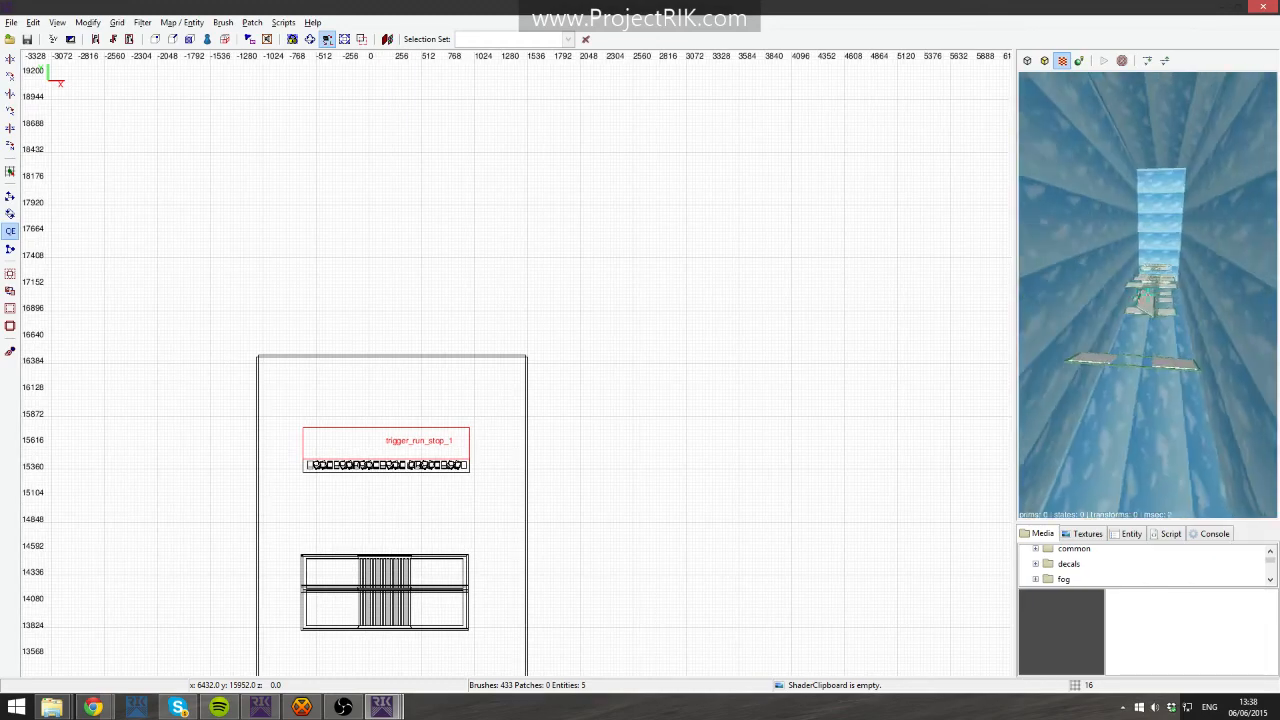
key("Up")
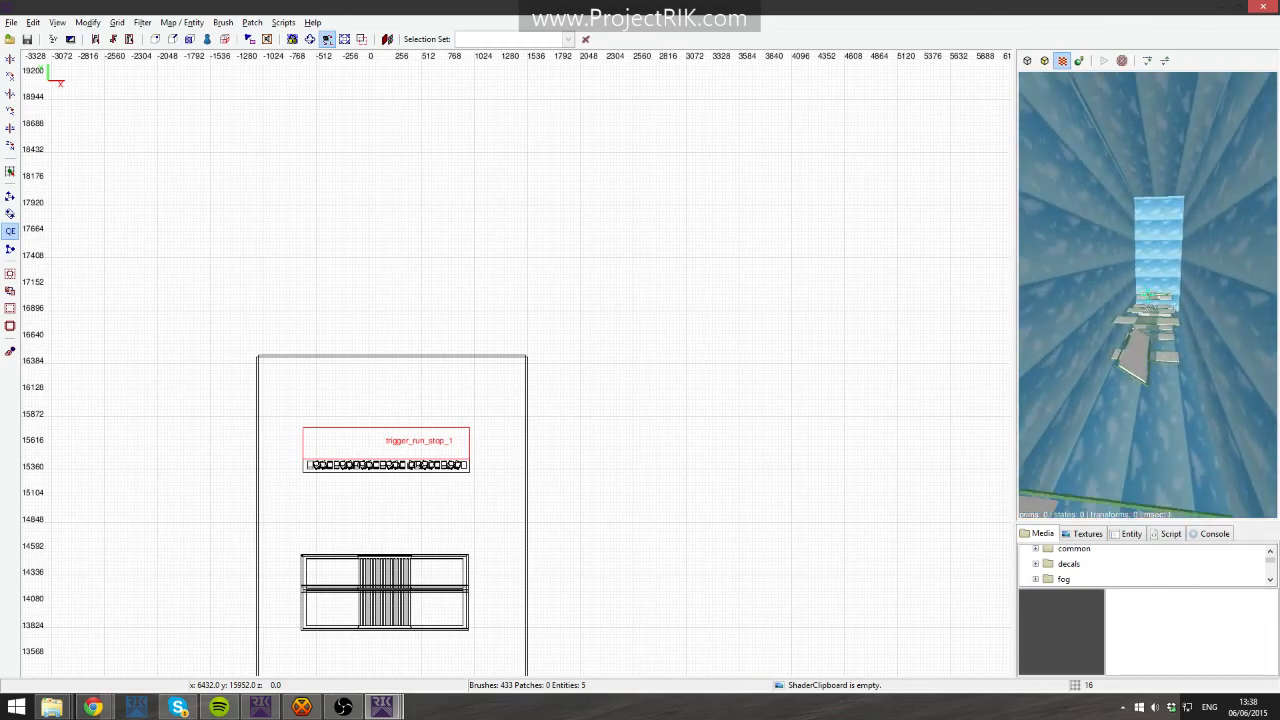
key("Up")
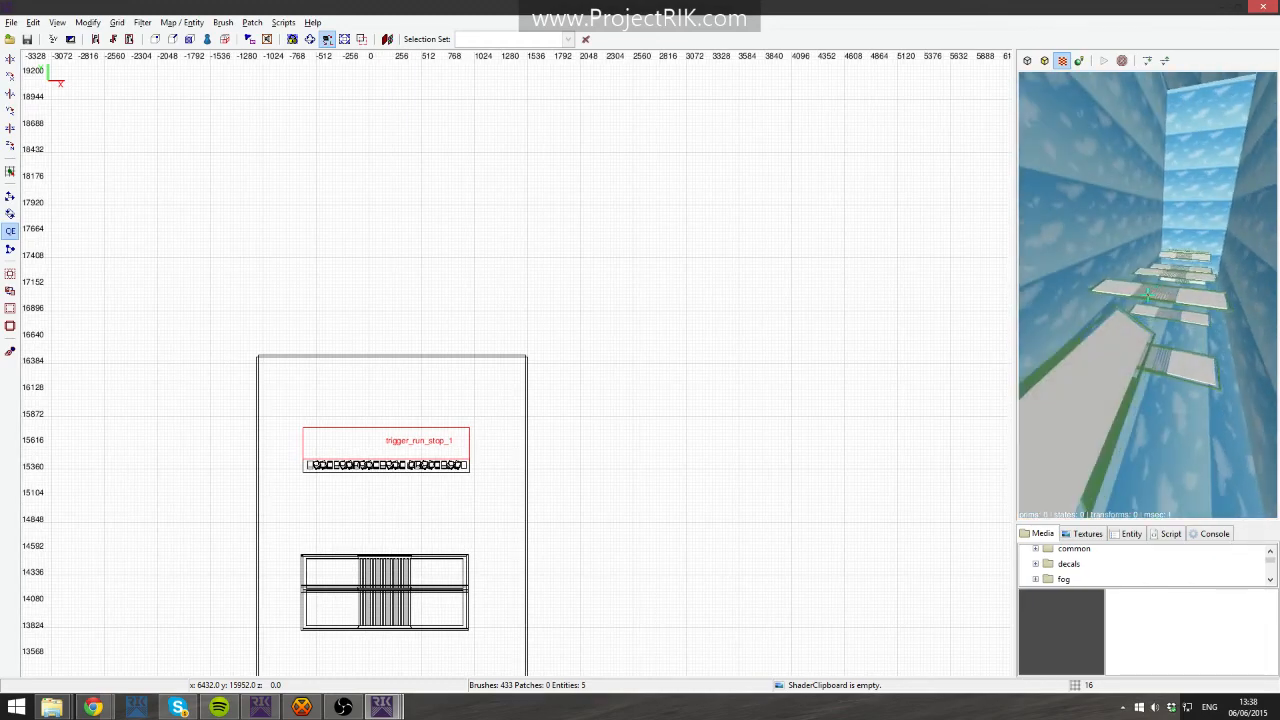
- Zoom and pan the top view to examine the ladder and ramp frame brushes near the map's end
scroll(547, 422, "up", 6)
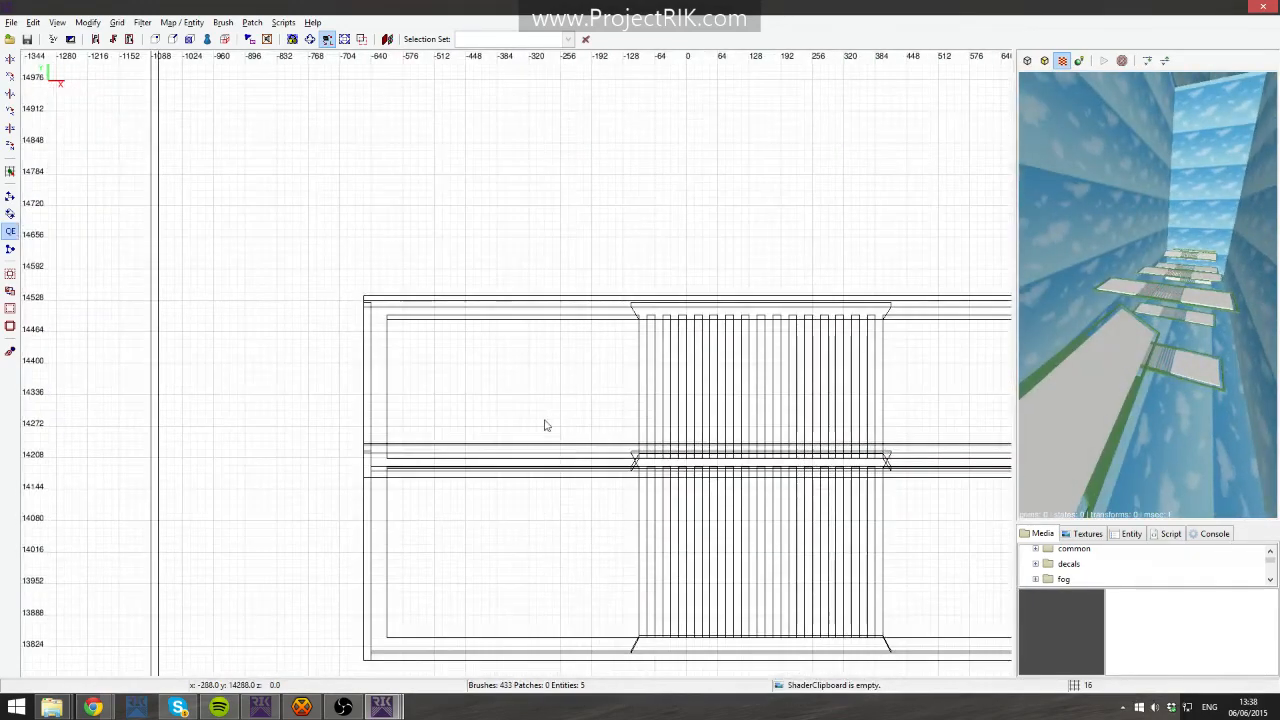
right_click_drag(633, 556, 534, 437)
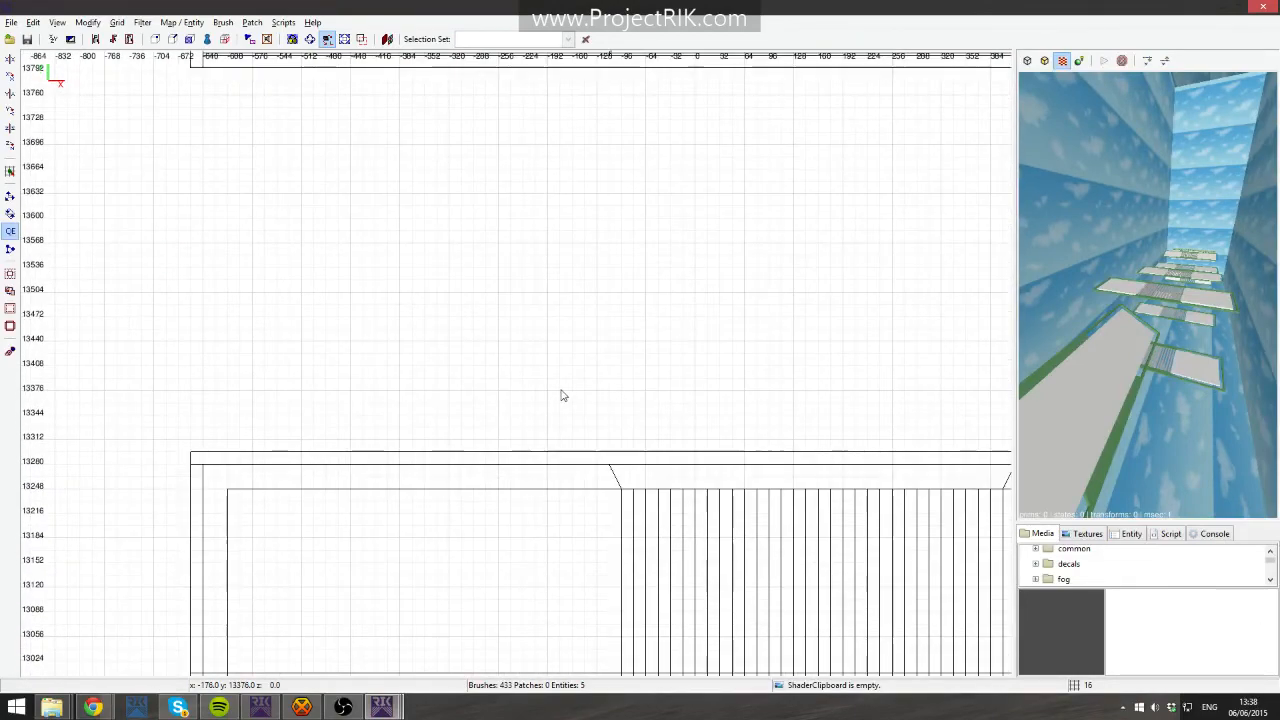
right_click_drag(561, 391, 505, 715)
scroll(604, 386, "up", 5)
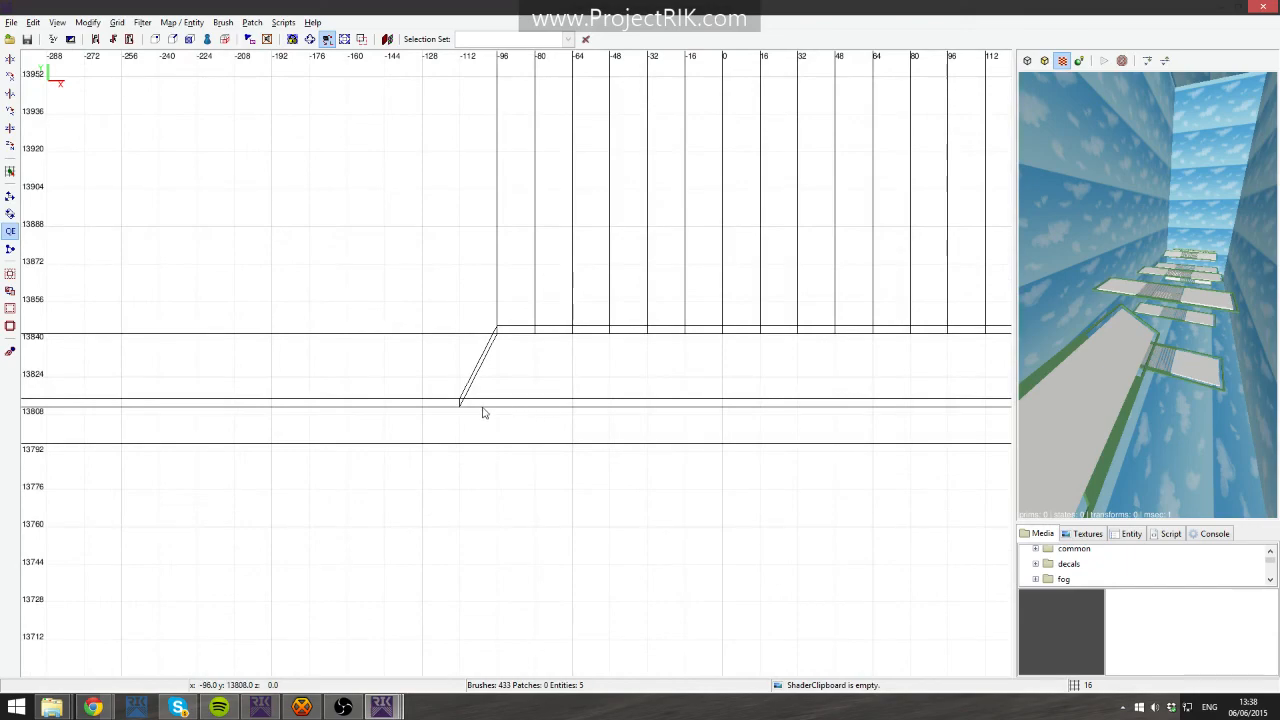
scroll(483, 414, "down", 7)
mouse_move(646, 449)
right_mouse_down()
mouse_move(618, 326)
mouse_move(608, 120)
right_mouse_up()
scroll(620, 450, "down", 3)
right_click_drag(618, 592, 600, 332)
scroll(620, 470, "up", 5)
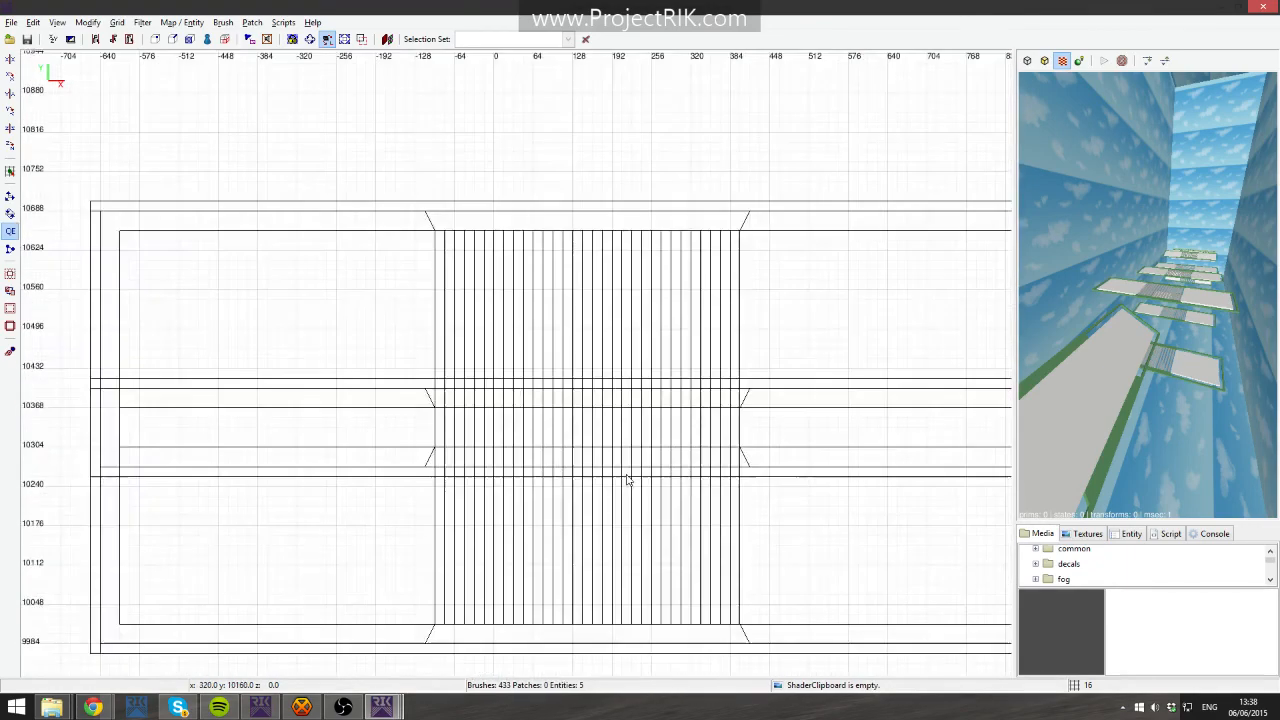
right_click_drag(597, 512, 586, 135)
scroll(620, 490, "up", 2)
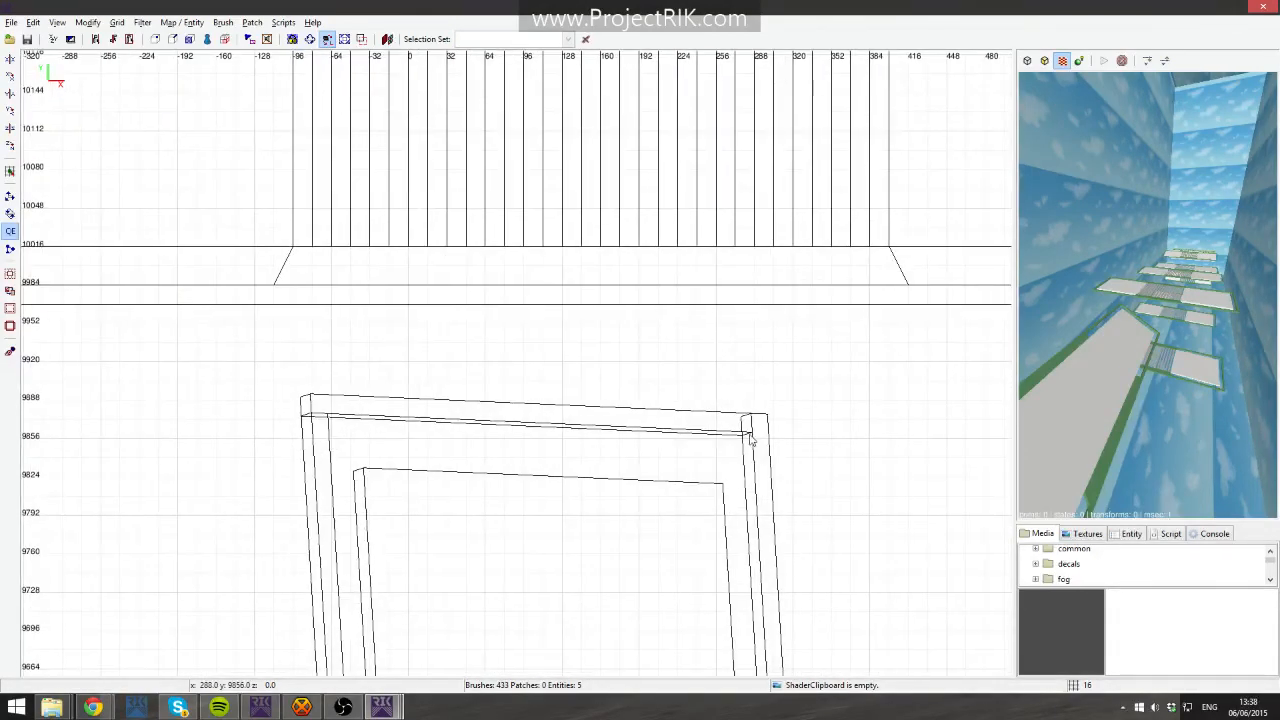
right_click(1120, 345)
key("Down")
key("Up")
left_click(1148, 295, "shift")
right_click(1120, 345)
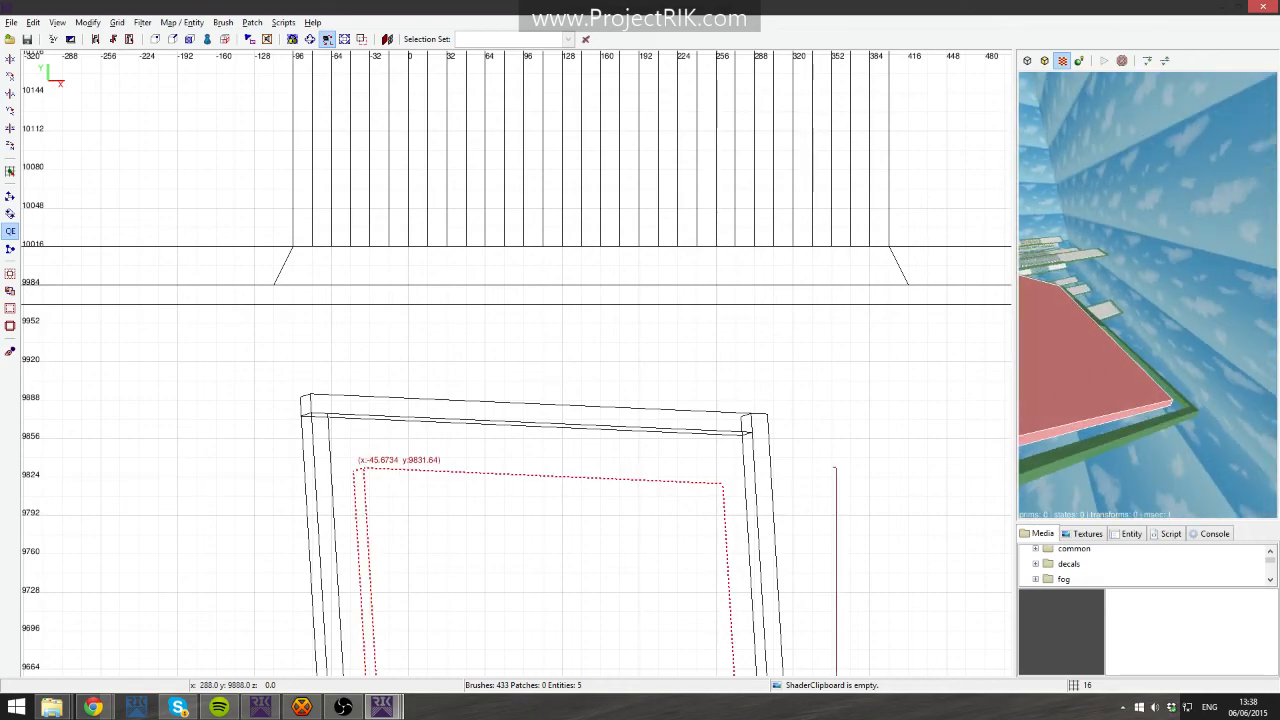
scroll(794, 434, "down", 4)
key("Escape")
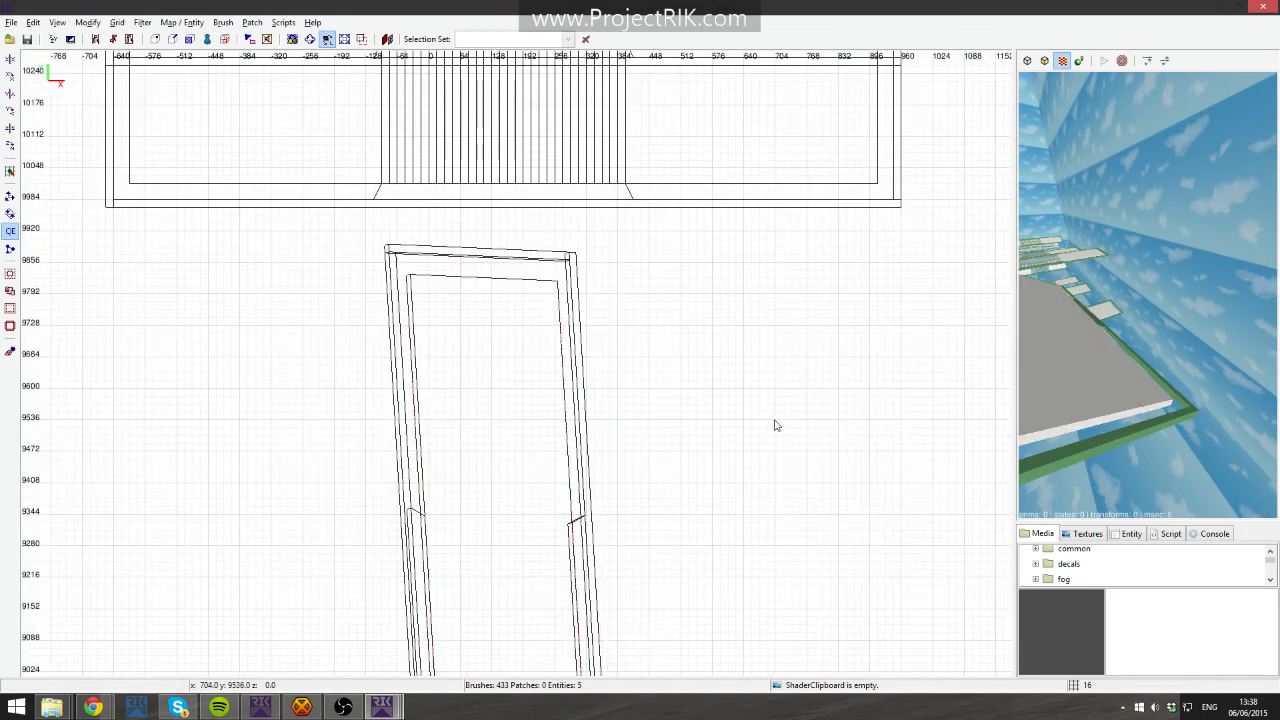
- Draw a new brush about 336 by 1392 units beside the tilted ramp frame in the top view
left_click_drag(681, 281, 846, 594)
right_click_drag(714, 492, 562, 147)
mouse_move(640, 375)
left_mouse_down()
mouse_move(698, 679)
mouse_move(697, 600)
left_mouse_up()
right_click_drag(697, 424, 697, 432)
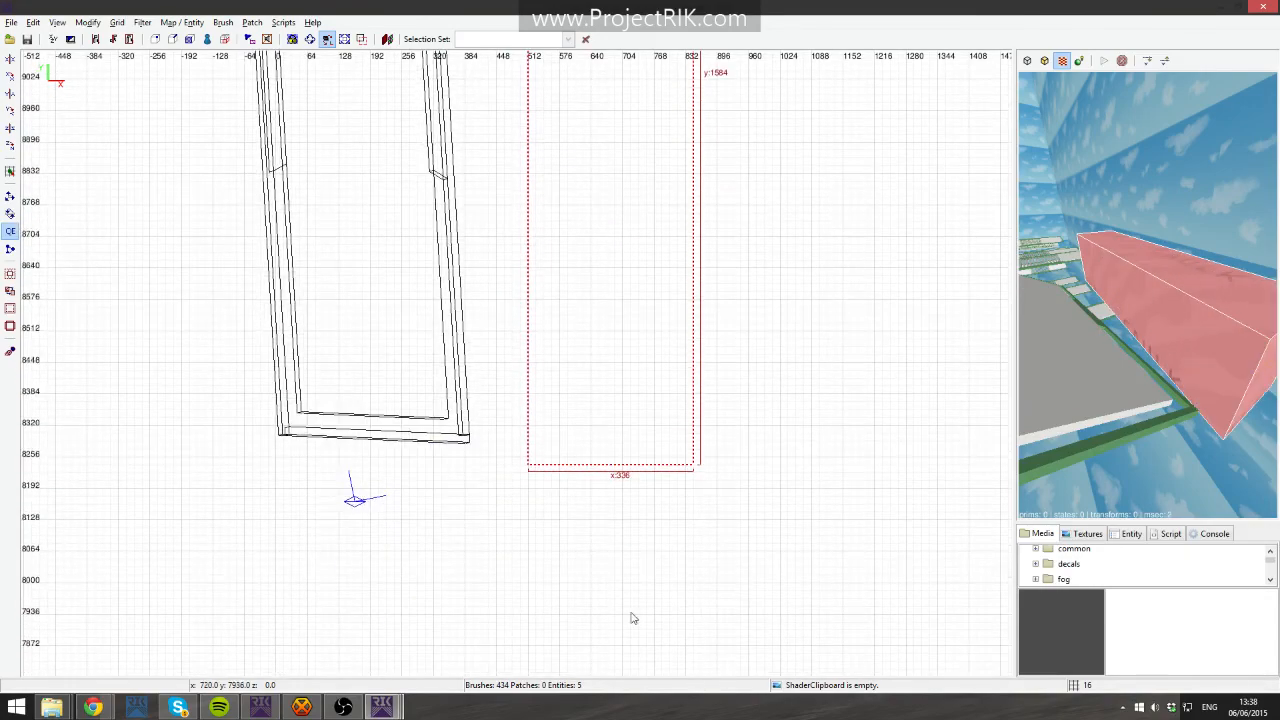
key("ctrl+Tab")
key("ctrl+Tab")
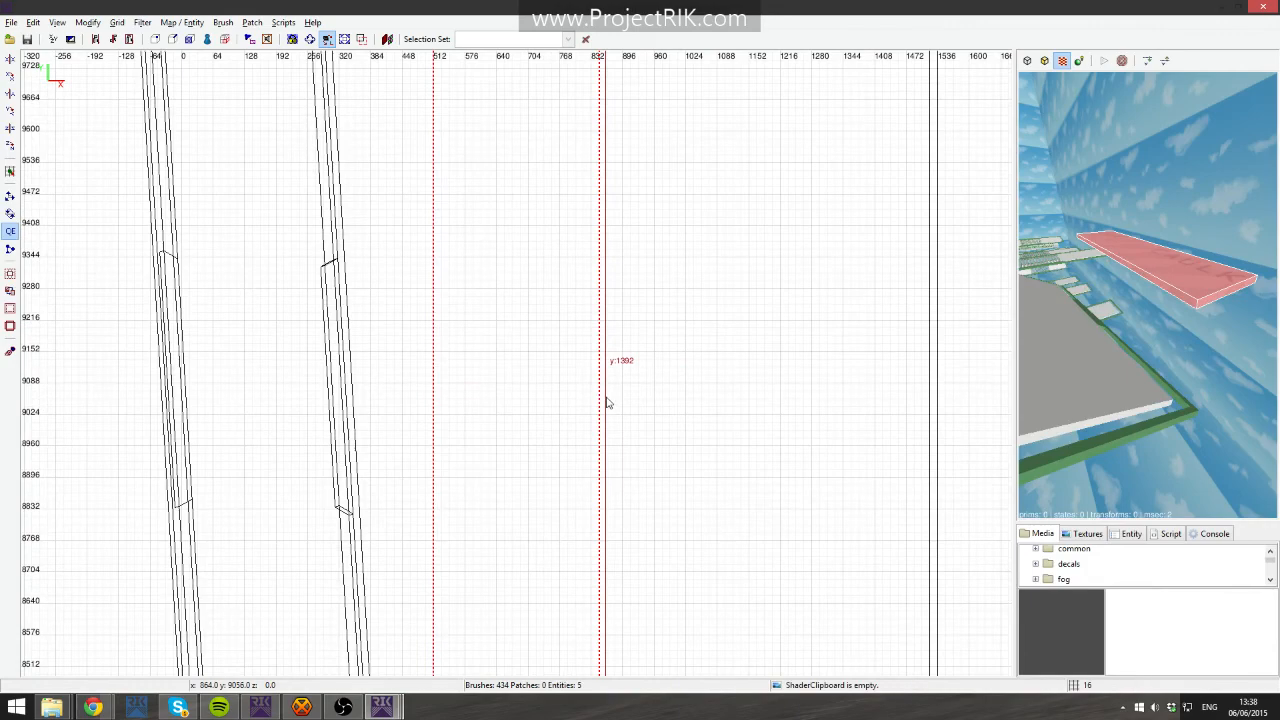
scroll(607, 402, "down", 4)
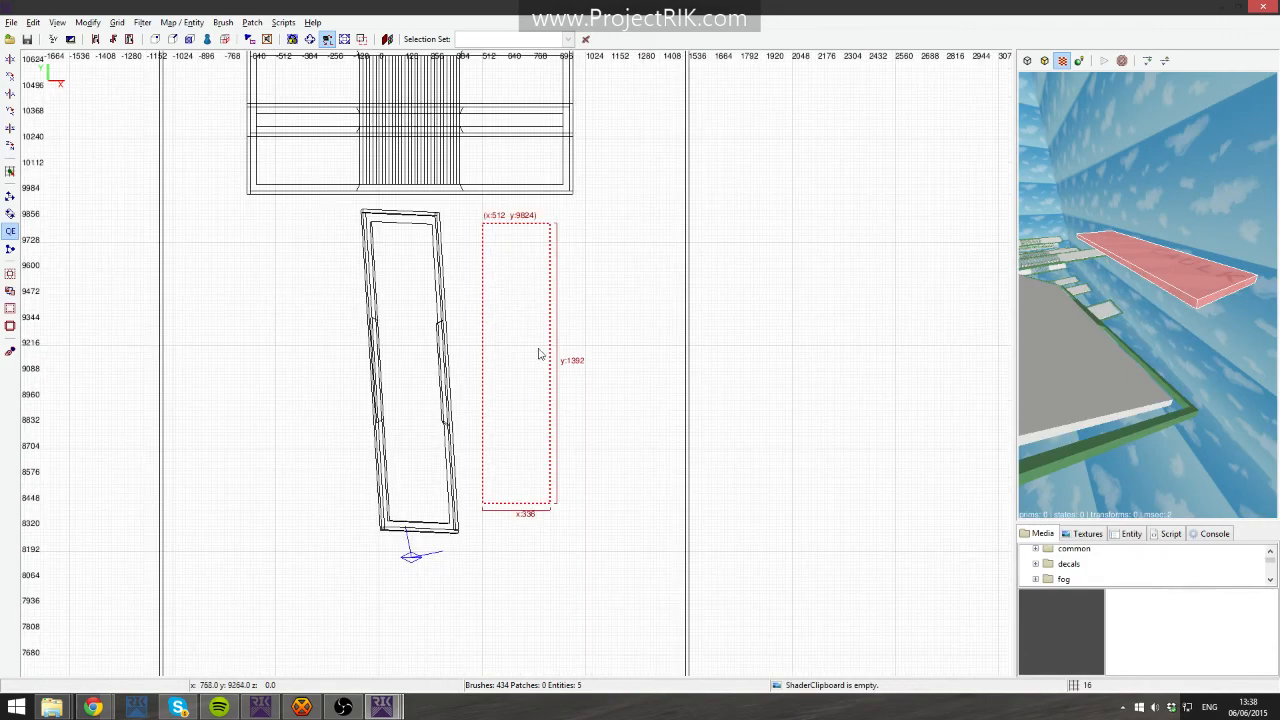
- Vertex-edit the new brush so its lower edge widens to about 400 units, then shift it slightly
key("v")
left_click_drag(462, 484, 590, 522, "shift")
key("alt+Right")
key("alt+Right")
key("alt+Right")
key("alt+Right")
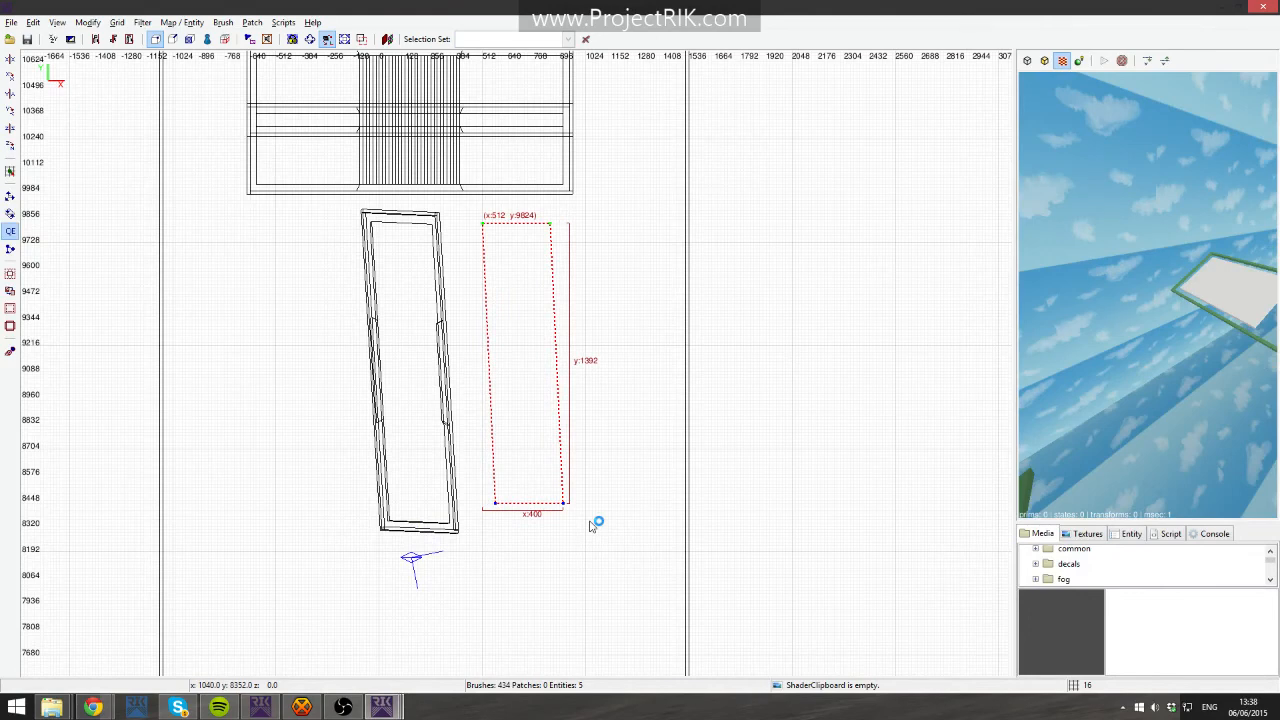
key("v")
left_click_drag(524, 325, 518, 331)
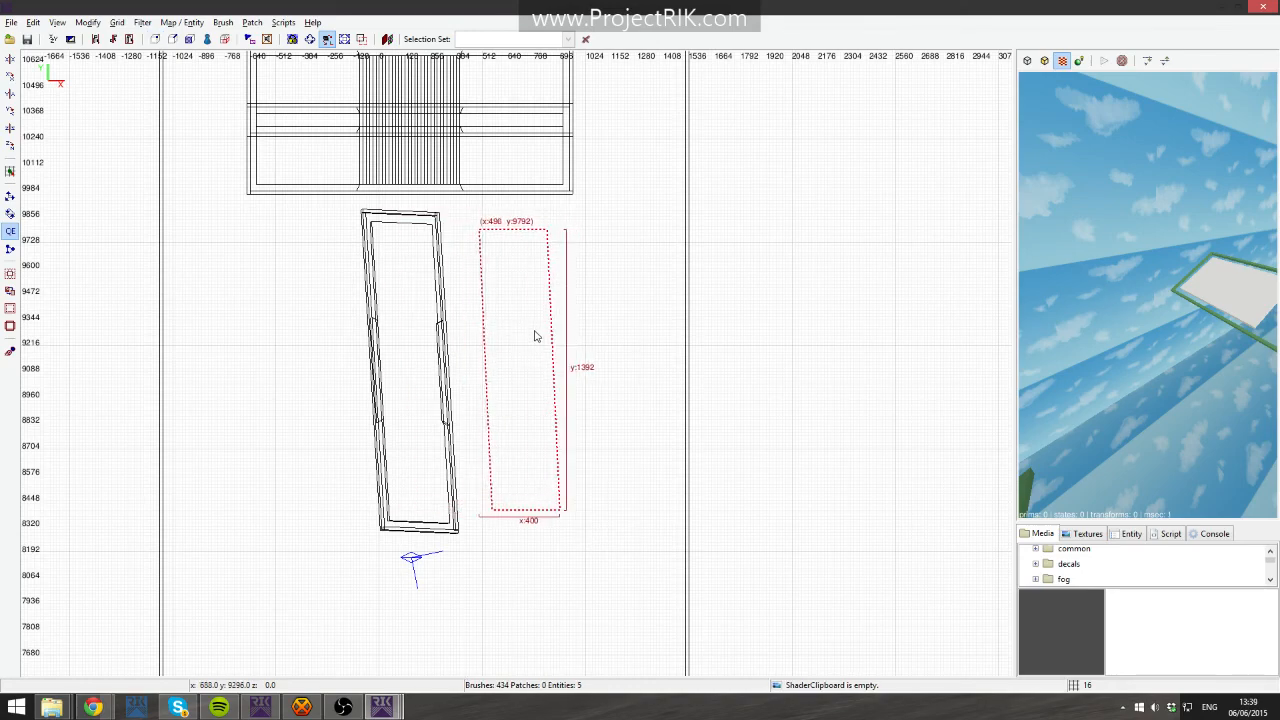
- In the side view, raise the brush and drag its vertices to slope it about 272 units
key("ctrl+Tab")
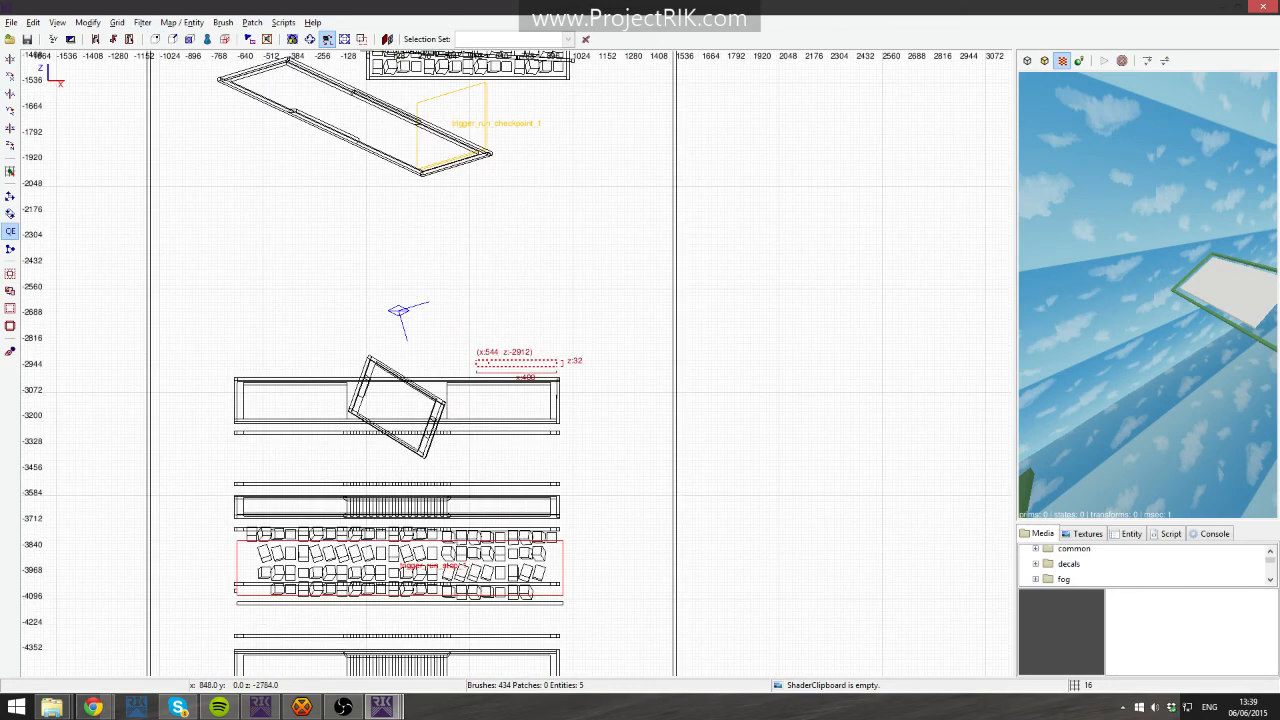
right_click_drag(538, 333, 540, 304)
right_click(1110, 352)
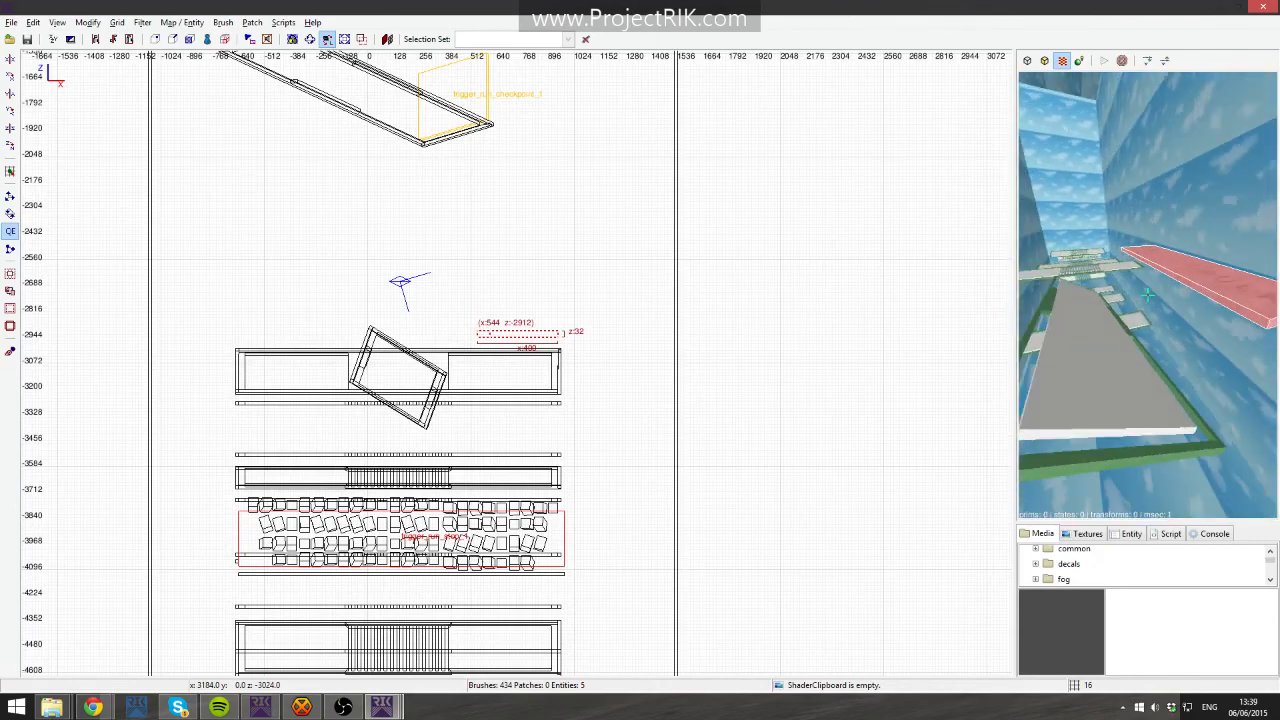
right_click(1147, 295)
key("v")
mouse_move(555, 319)
left_mouse_down("shift")
mouse_move(560, 390)
mouse_move(570, 361)
mouse_move(578, 368)
left_mouse_up("shift")
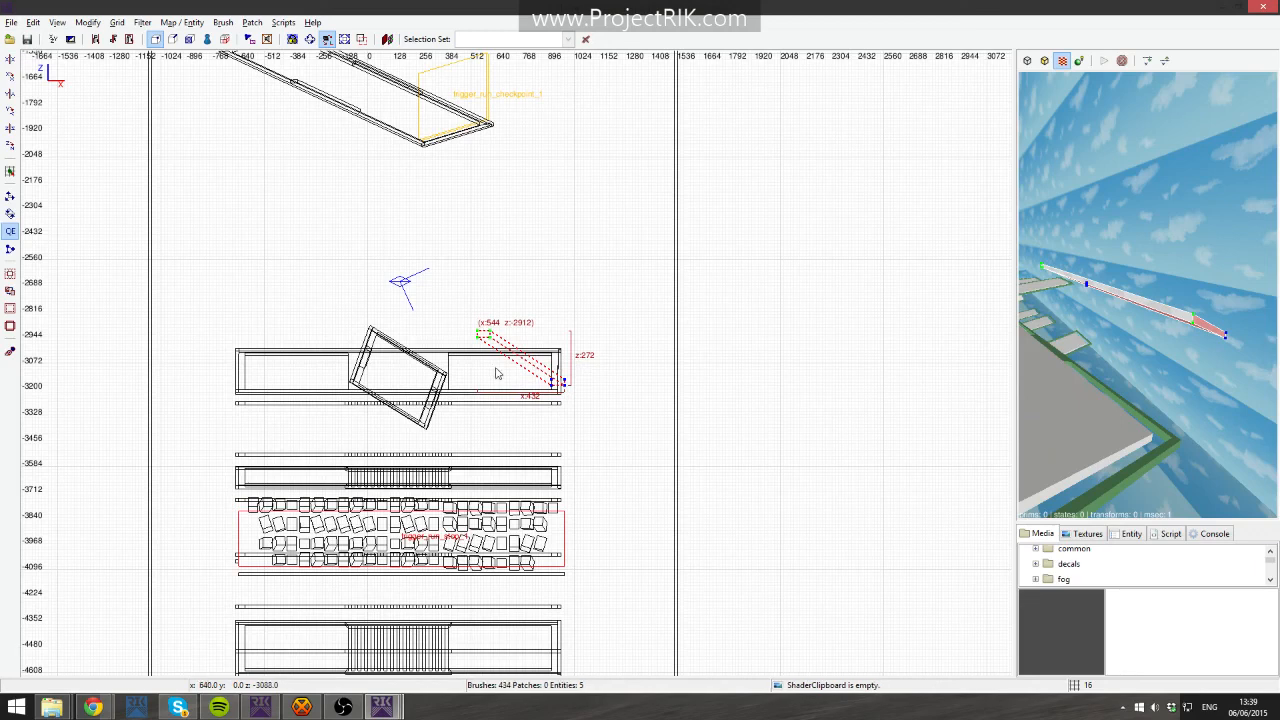
- Move the sloped brush into the tilted ramp frame in the side view
left_click_drag(495, 373, 384, 395)
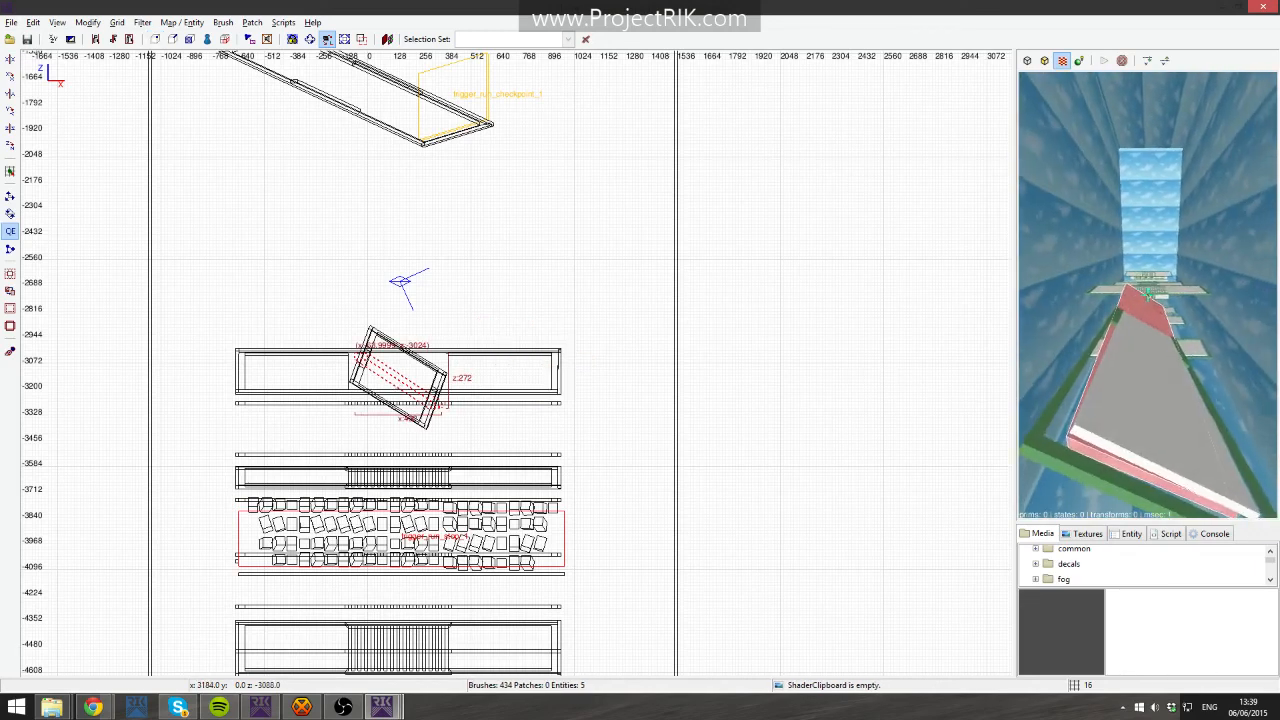
key("Right")
key("Right")
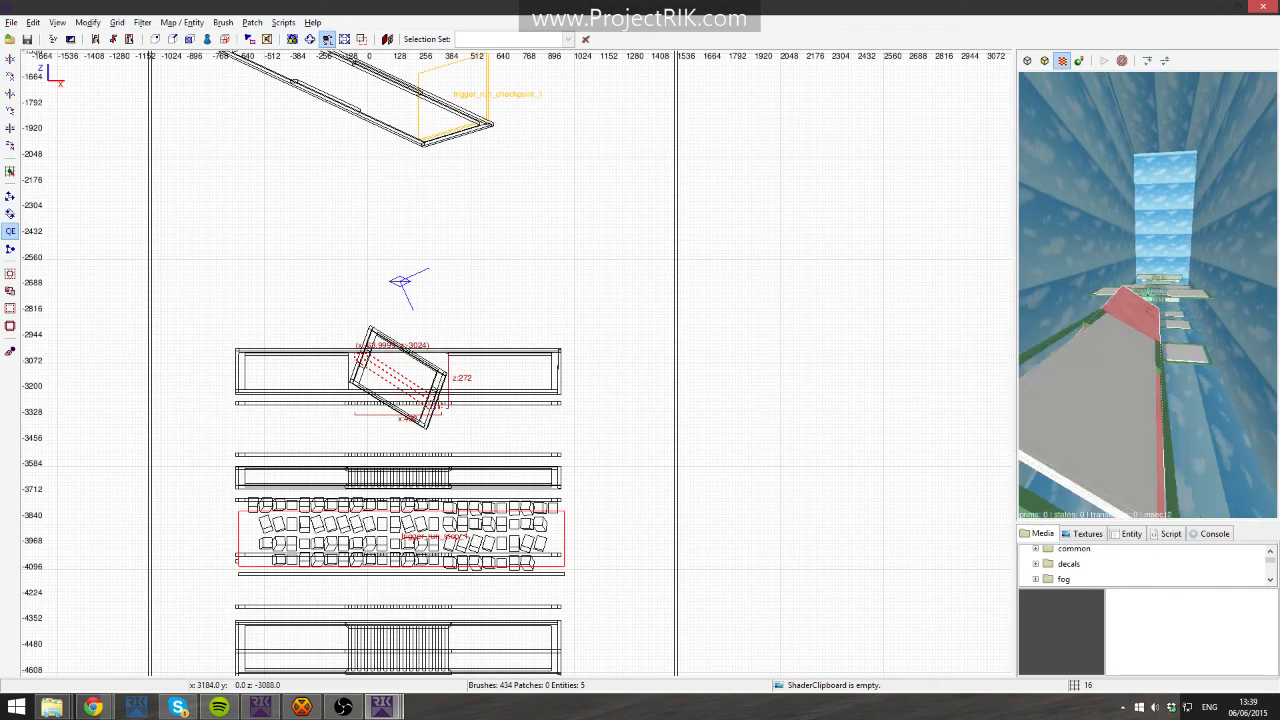
key("Right")
right_click_drag(678, 415, 740, 400)
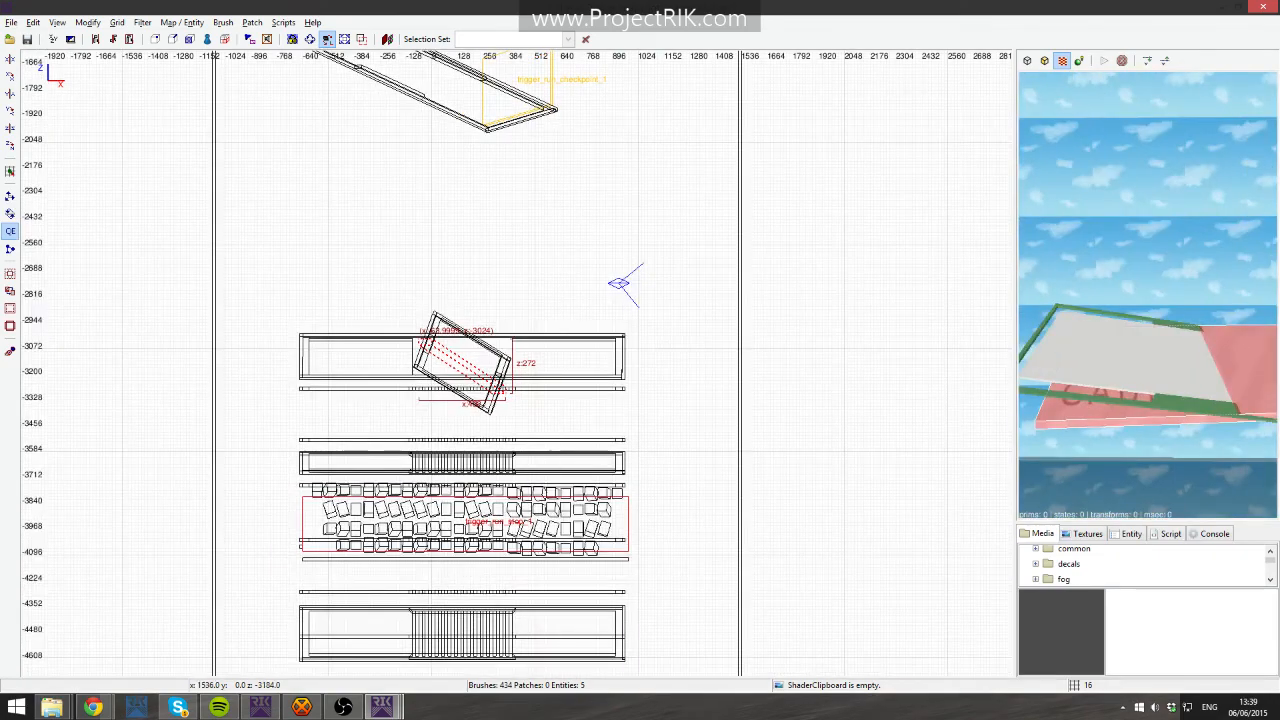
- In the front view, stretch the brush's lower vertices to about 1472 by 576 units and raise it
key("ctrl+Tab")
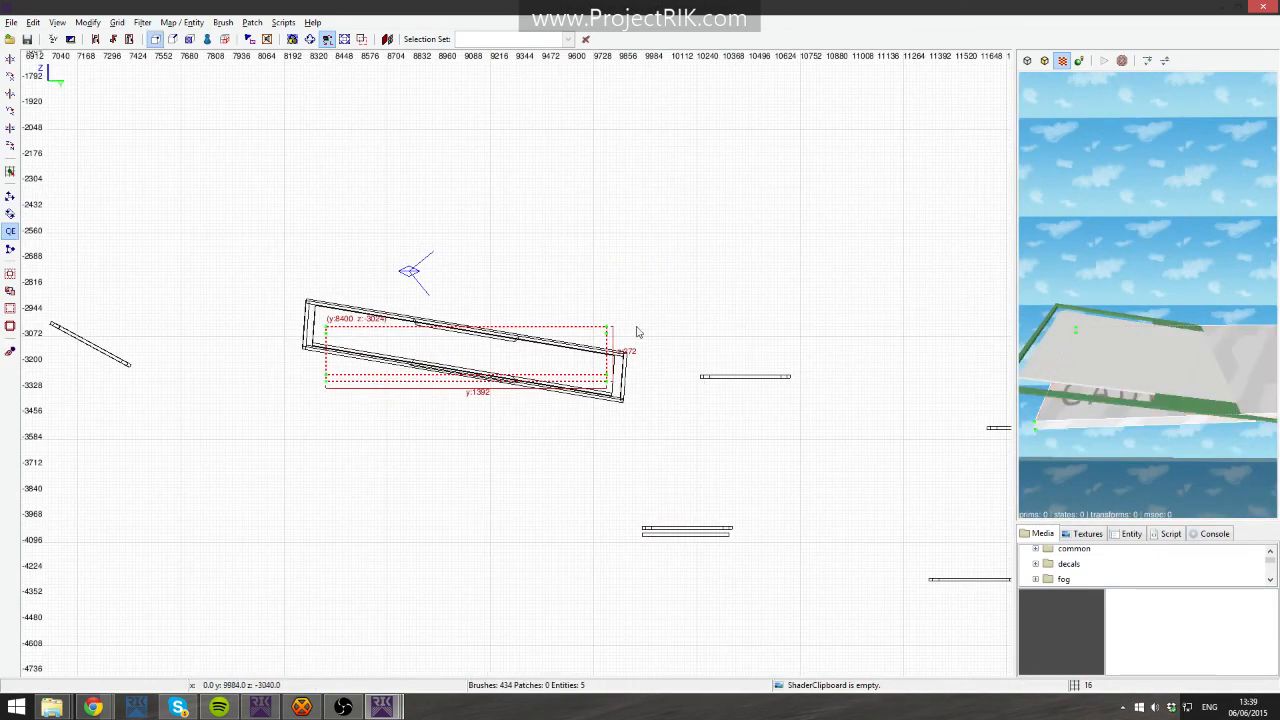
left_click_drag(606, 384, 620, 444)
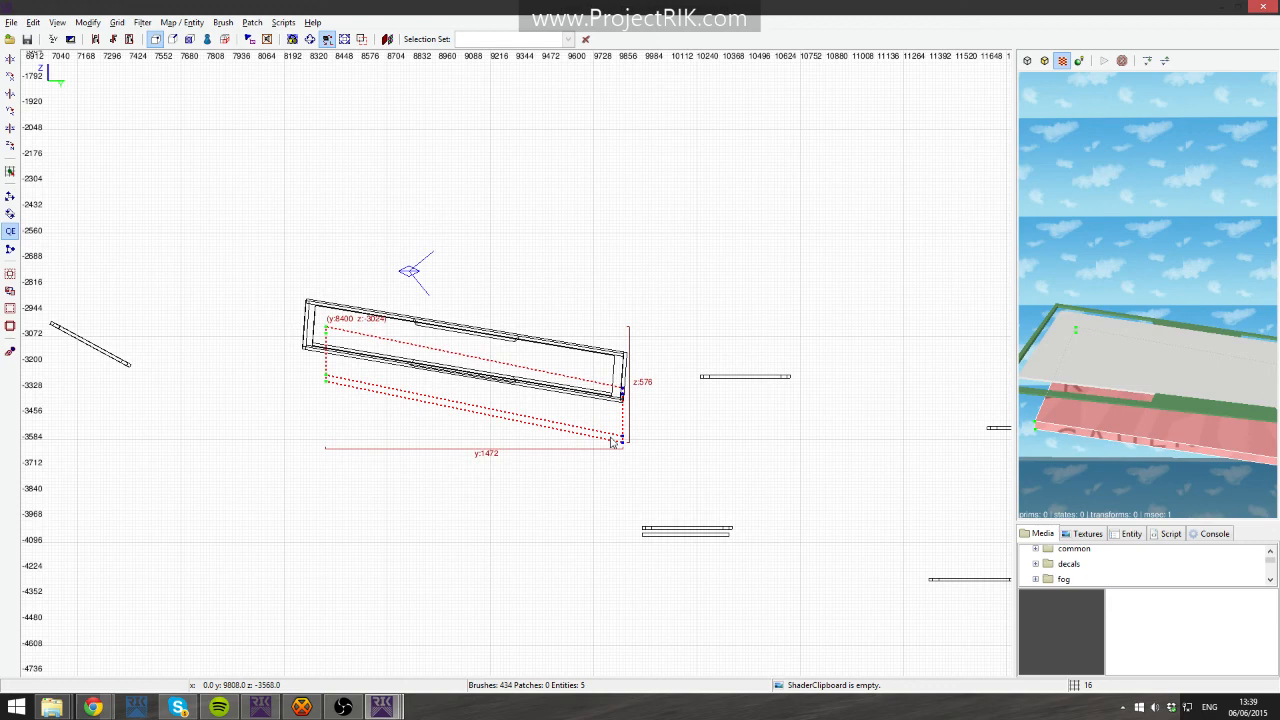
key("v")
left_click_drag(500, 389, 503, 344)
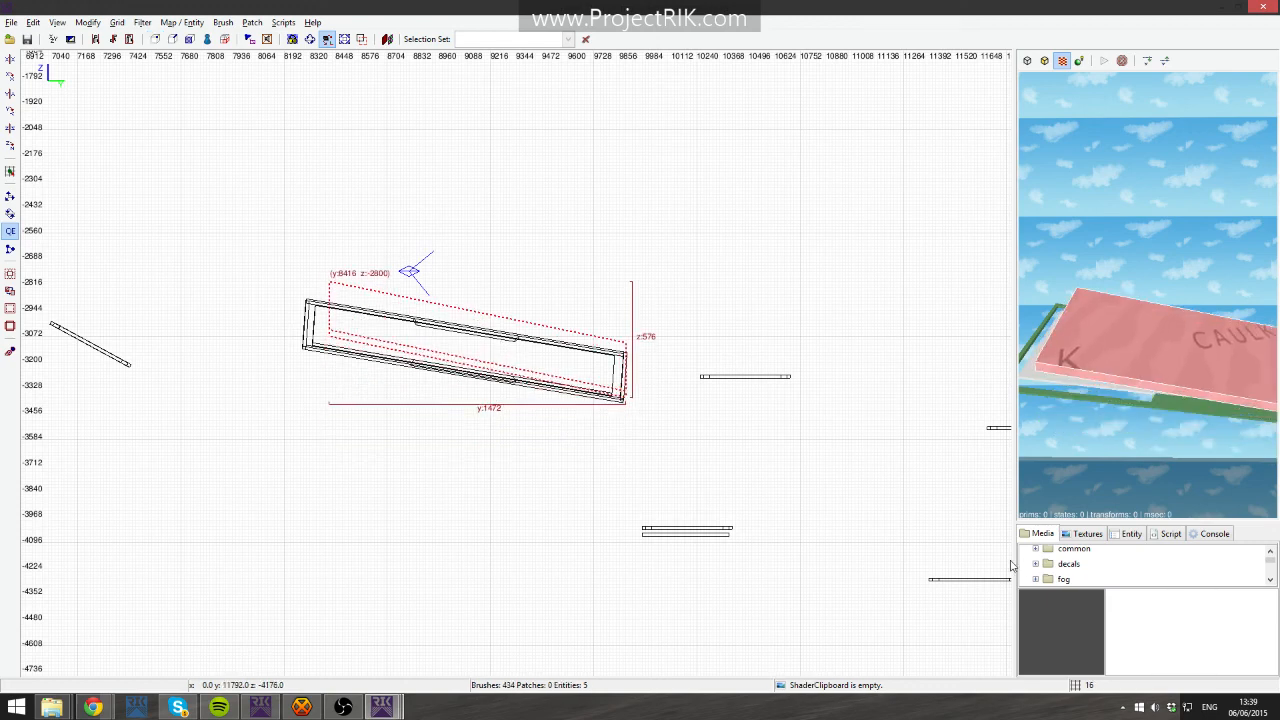
right_click(1125, 370)
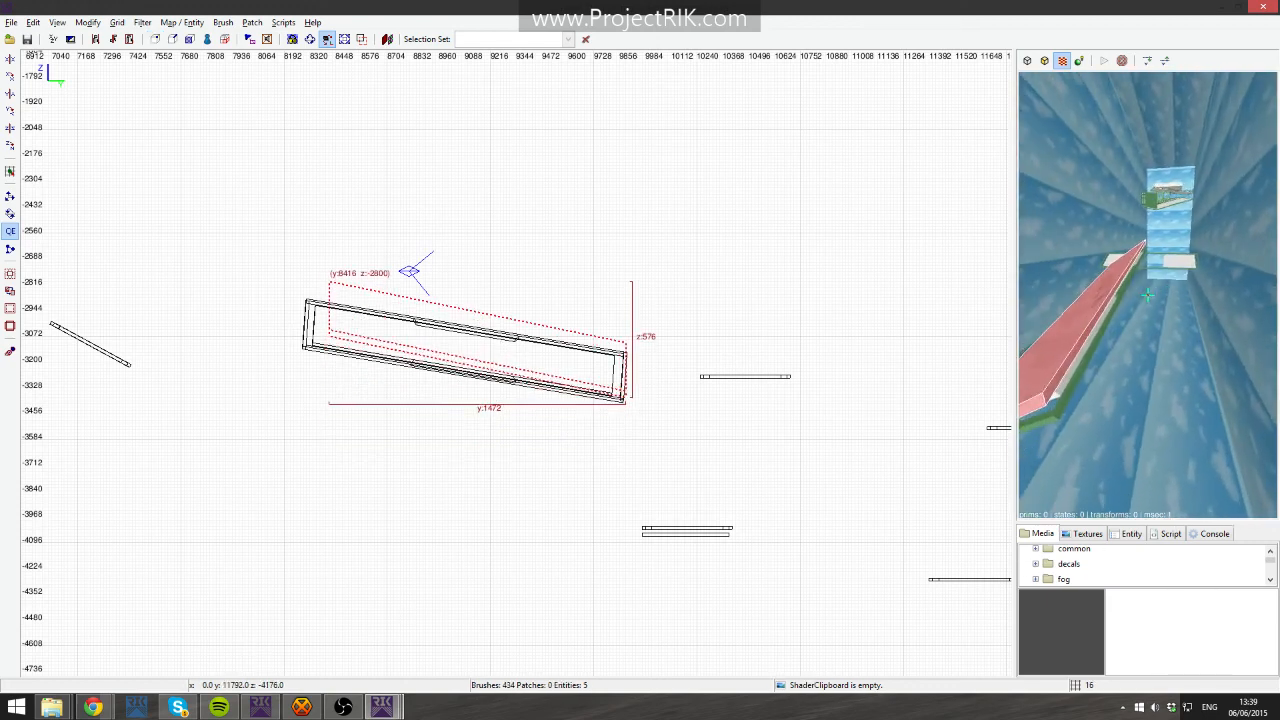
right_click(1182, 348)
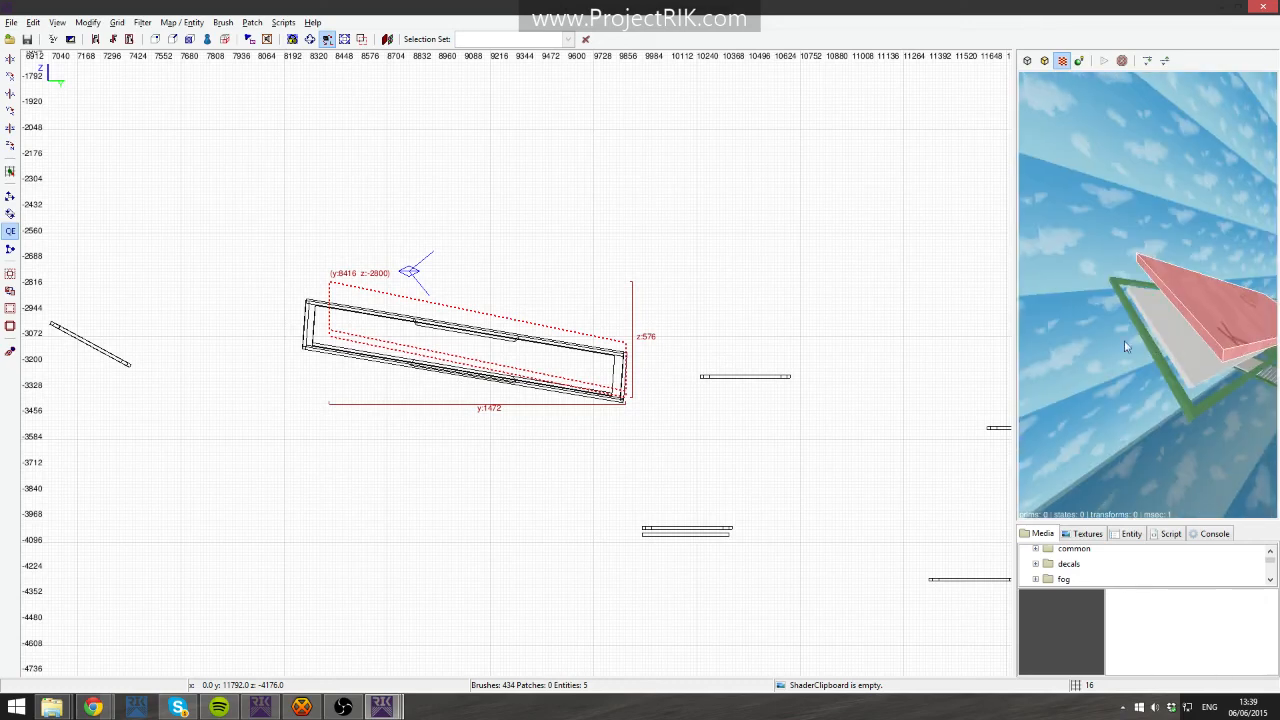
- Split the ramp brush with the Clipper along a vertical line near its upper end
scroll(610, 428, "up", 2)
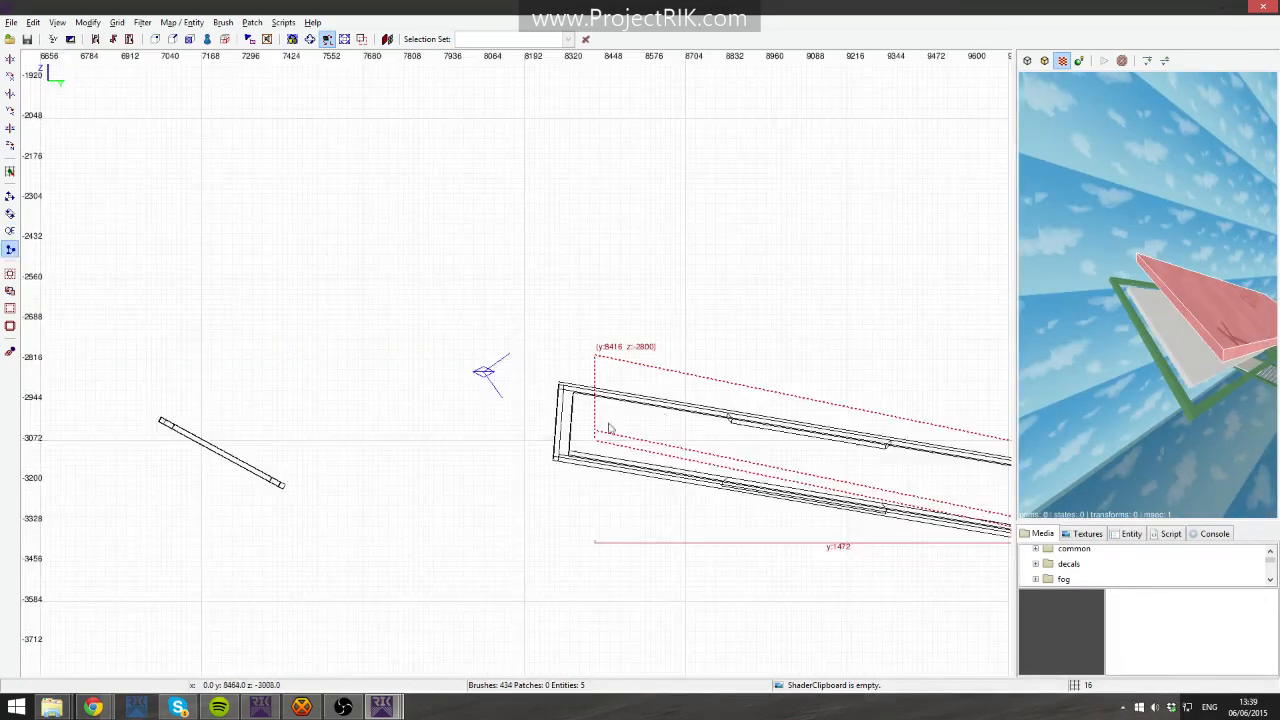
scroll(610, 428, "up", 3)
left_click(554, 451)
left_click(555, 402)
key("shift+Return")
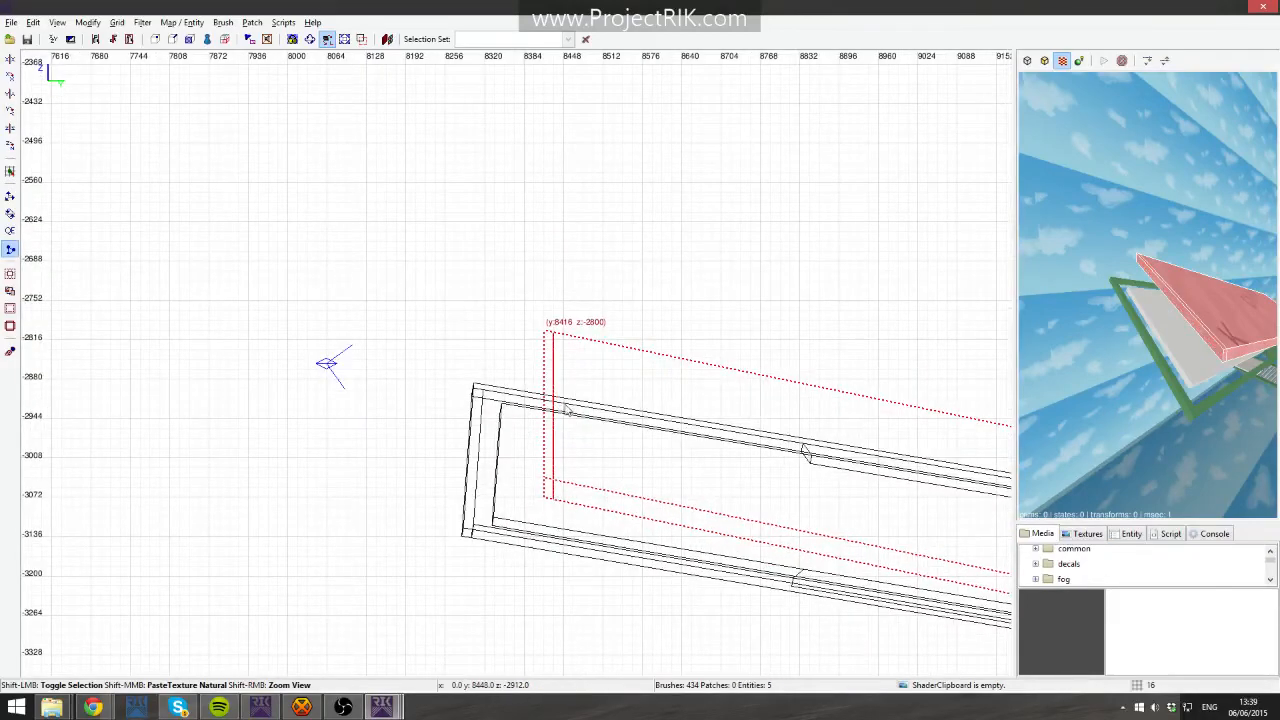
- Select the sloped ramp brush lying above the frame in the side view and delete it
left_click(585, 346)
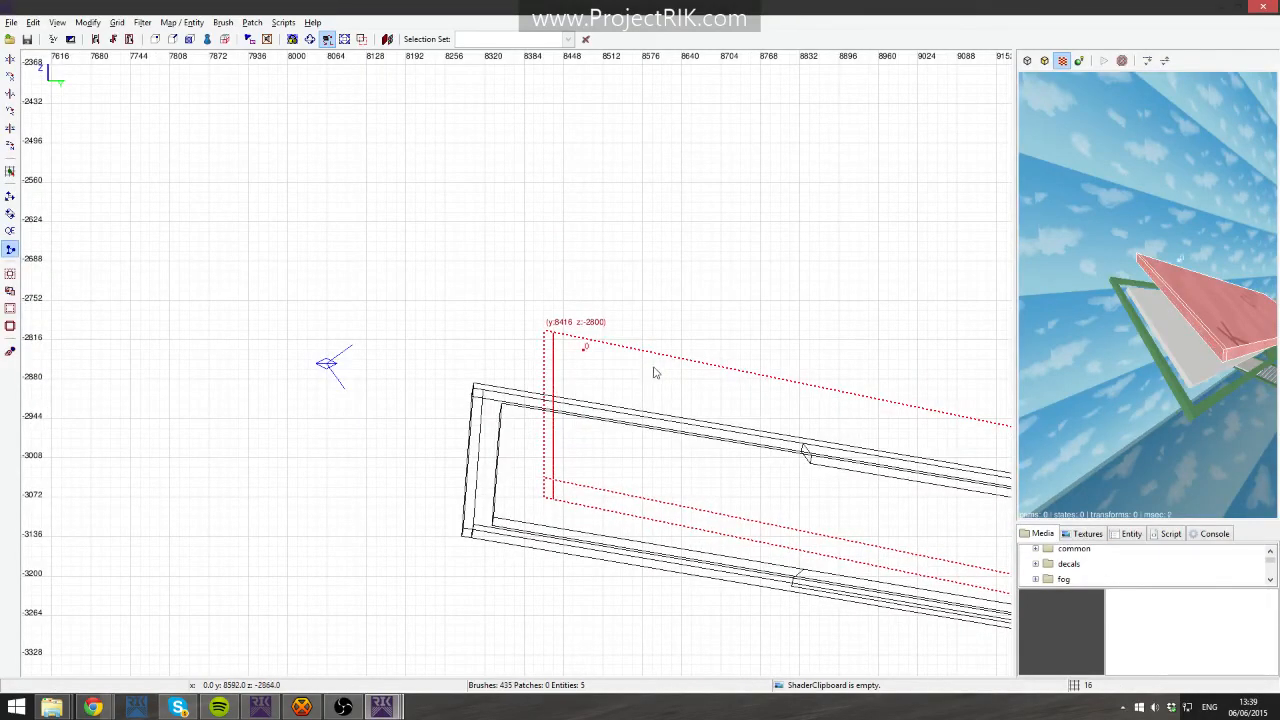
left_click(652, 362)
key("Escape")
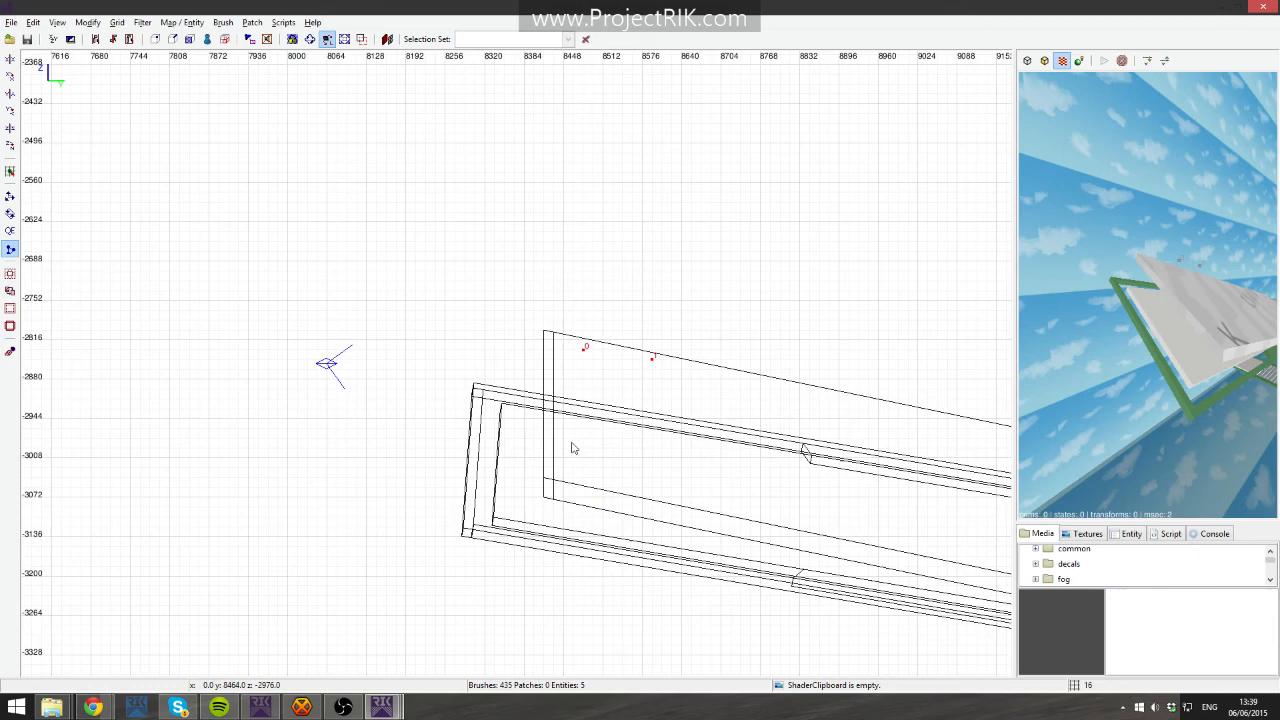
left_click(547, 354, "shift")
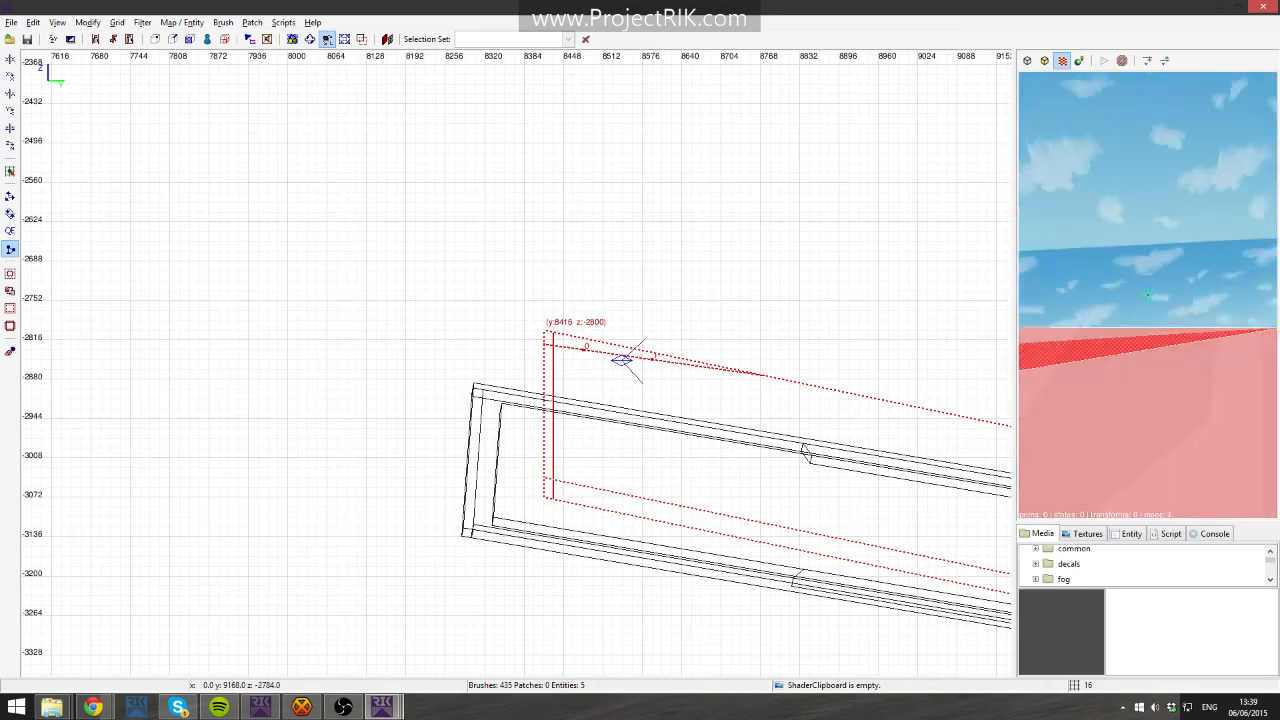
key("BackSpace")
- Inspect the floor brush inside the ramp frame in the camera view by selecting and deselecting it
right_click(1148, 295)
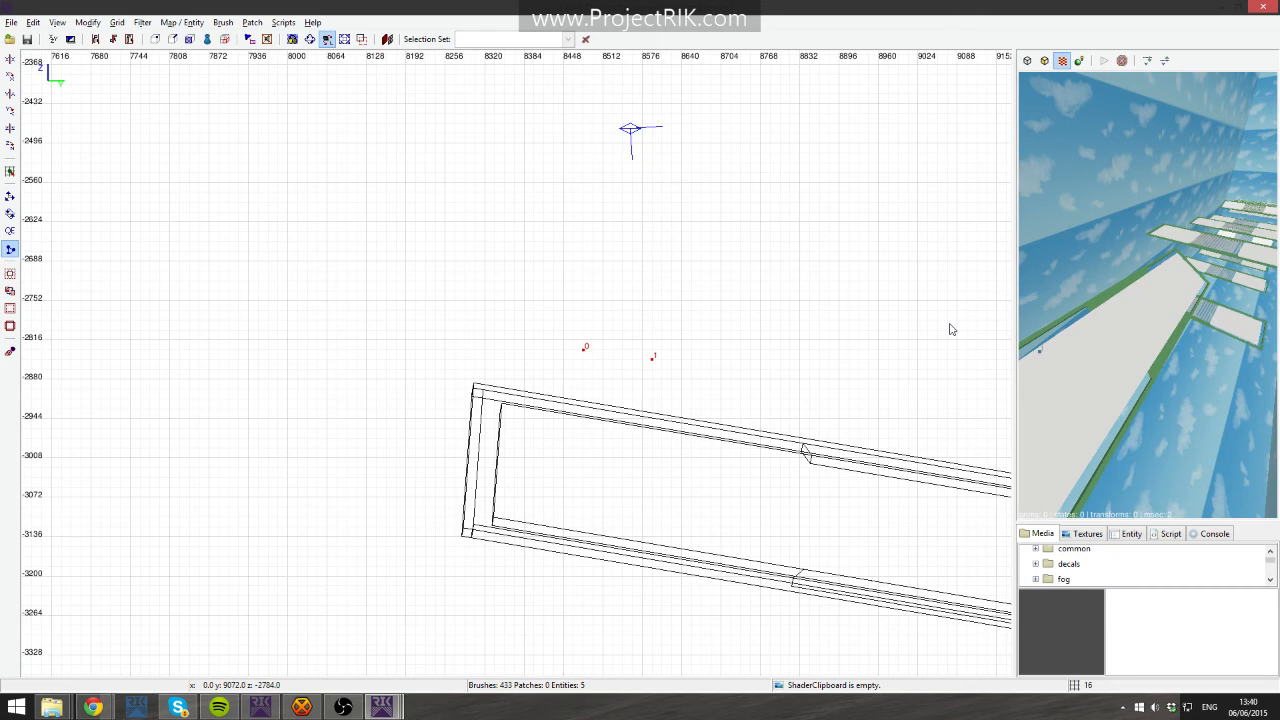
left_click(1067, 357, "shift")
key("r")
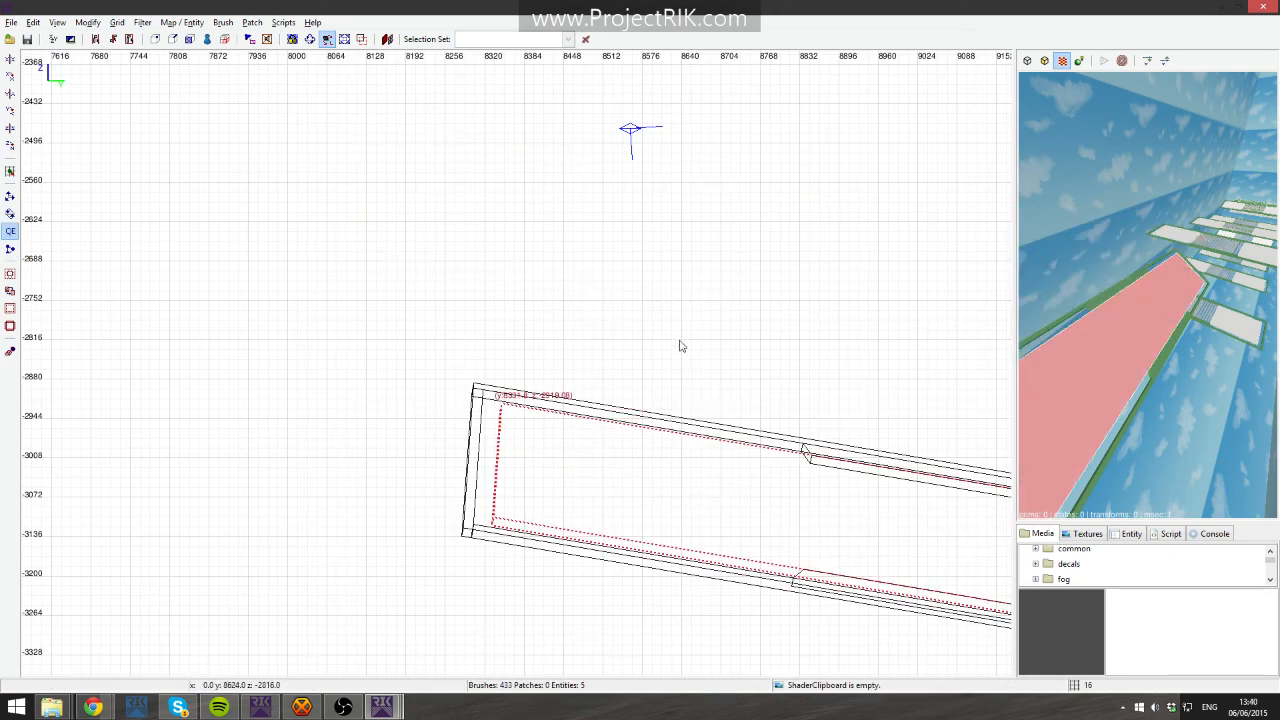
key("Escape")
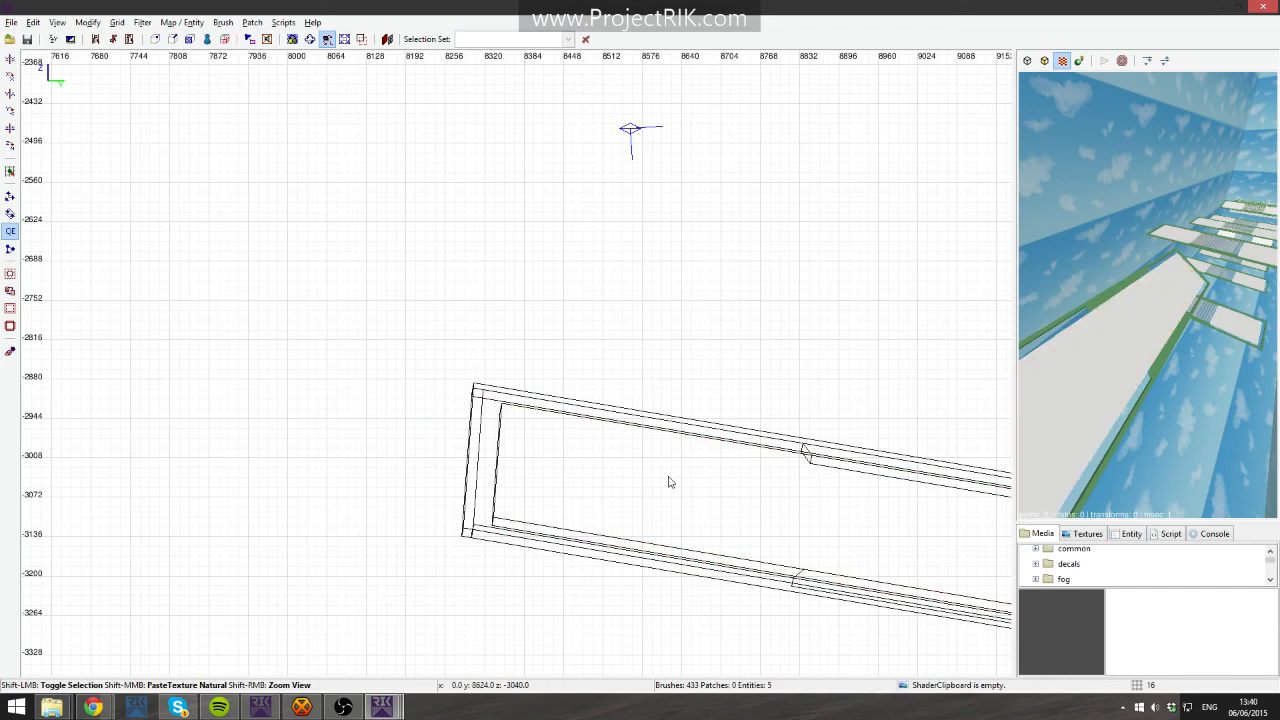
left_click(1061, 348, "shift")
left_click(1061, 348, "shift")
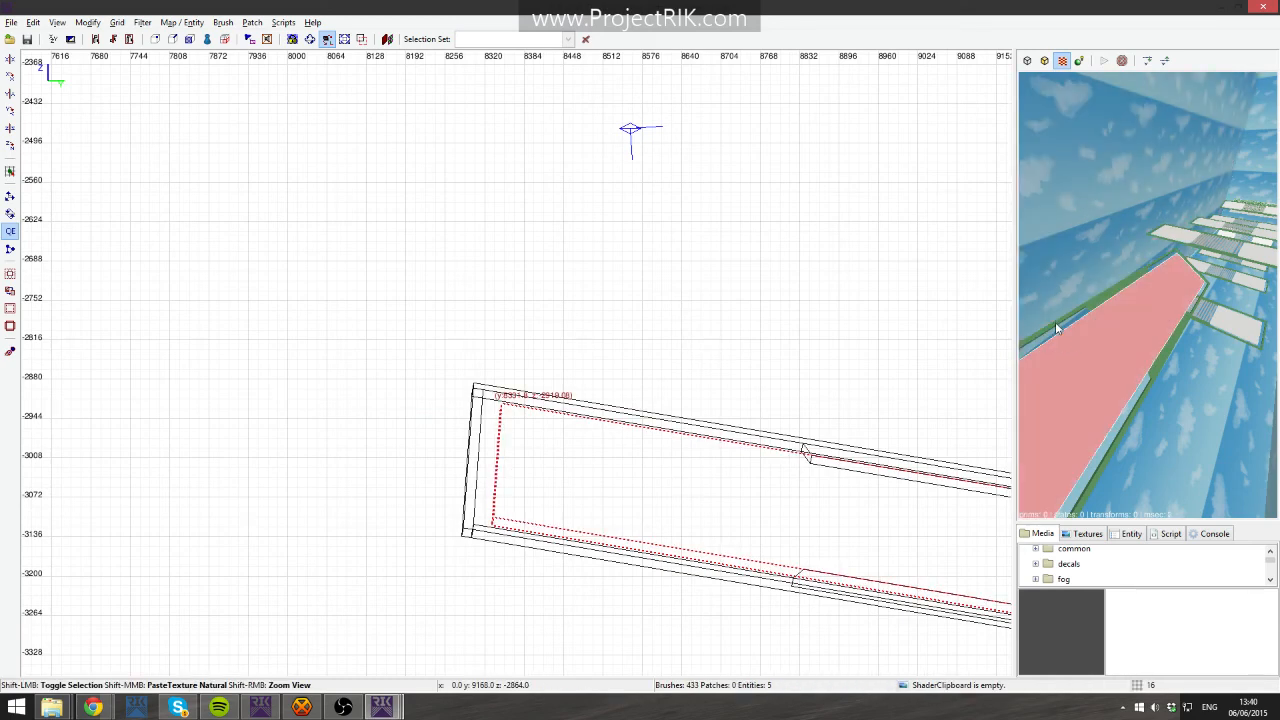
left_click(1072, 344, "shift")
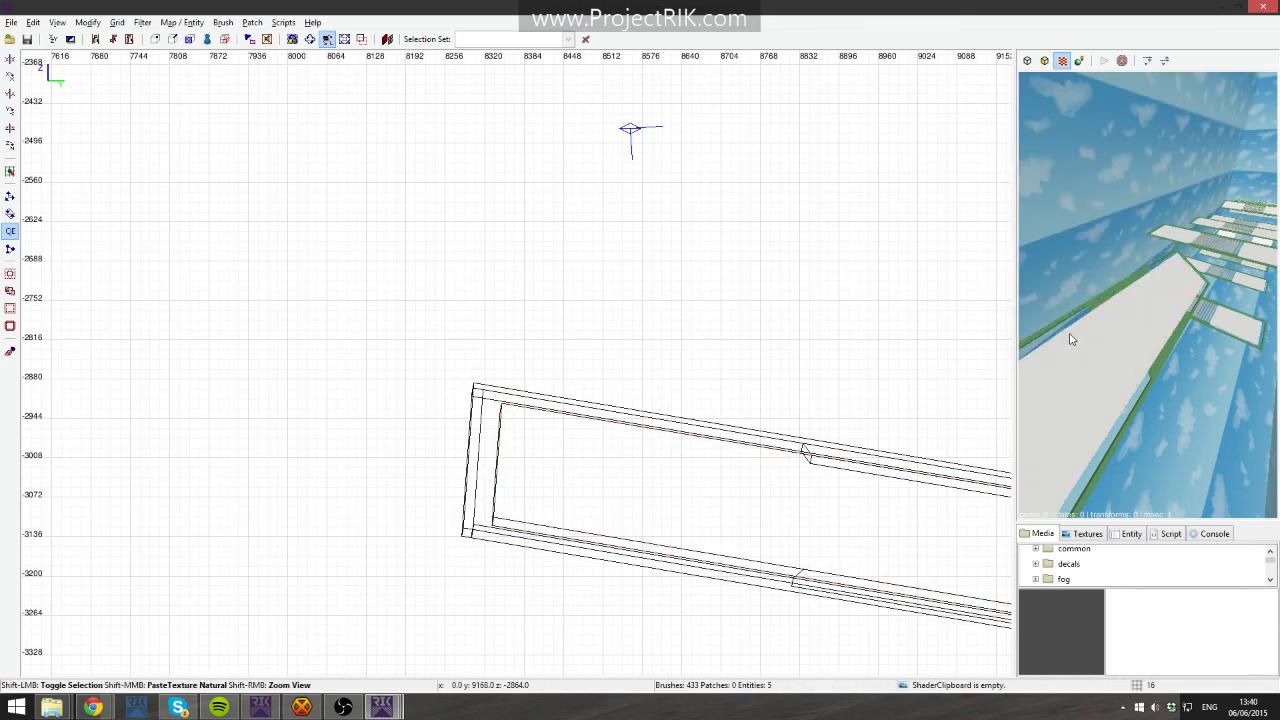
left_click(1066, 334, "shift")
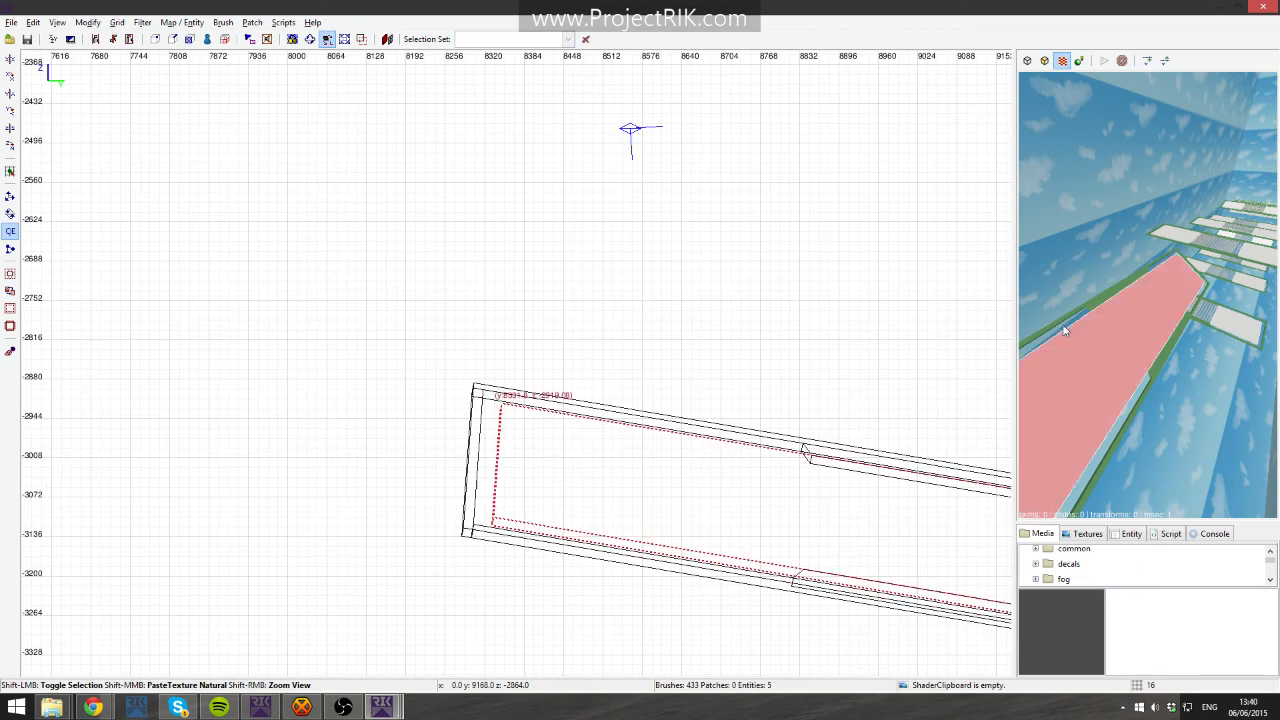
left_click(1064, 328, "shift")
- Examine the far end of the tilted ramp frame in the side view
right_click_drag(1064, 330, 1130, 350)
scroll(942, 415, "up", 6)
scroll(719, 549, "down", 3)
right_click_drag(719, 549, 400, 510)
right_click_drag(868, 558, 608, 526)
key("Escape")
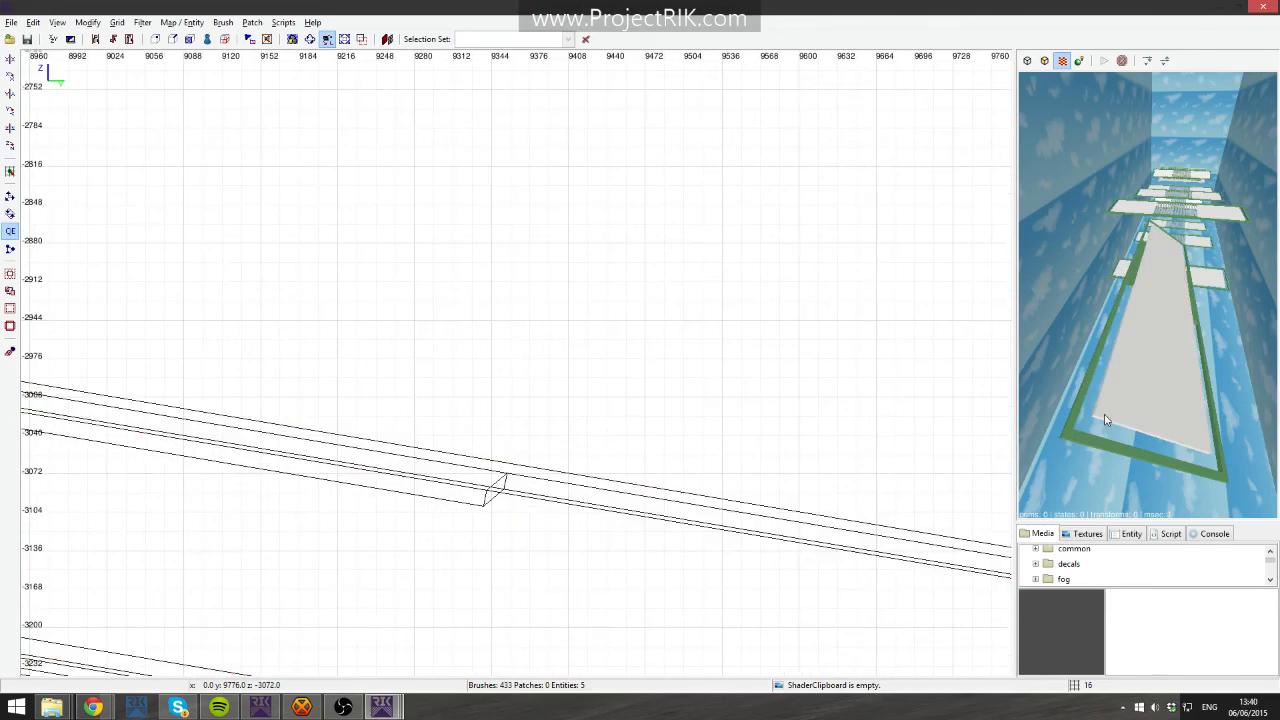
scroll(285, 297, "down", 3)
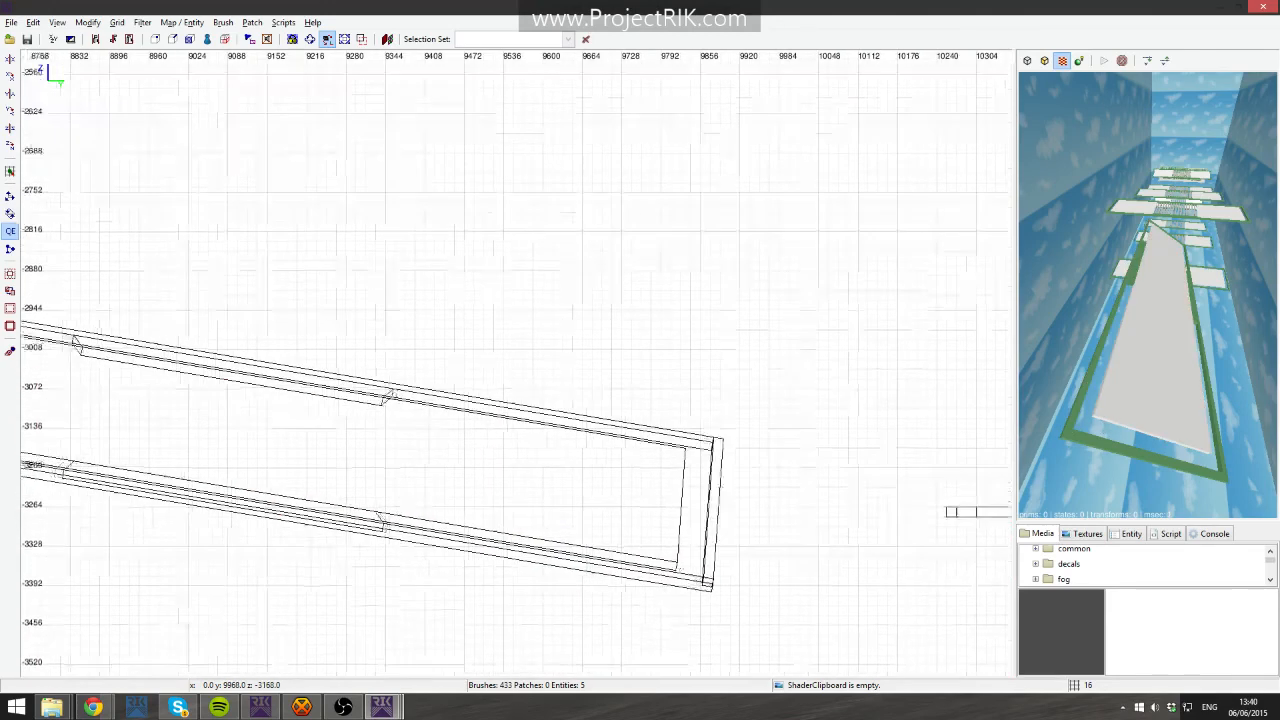
right_click_drag(754, 420, 778, 441)
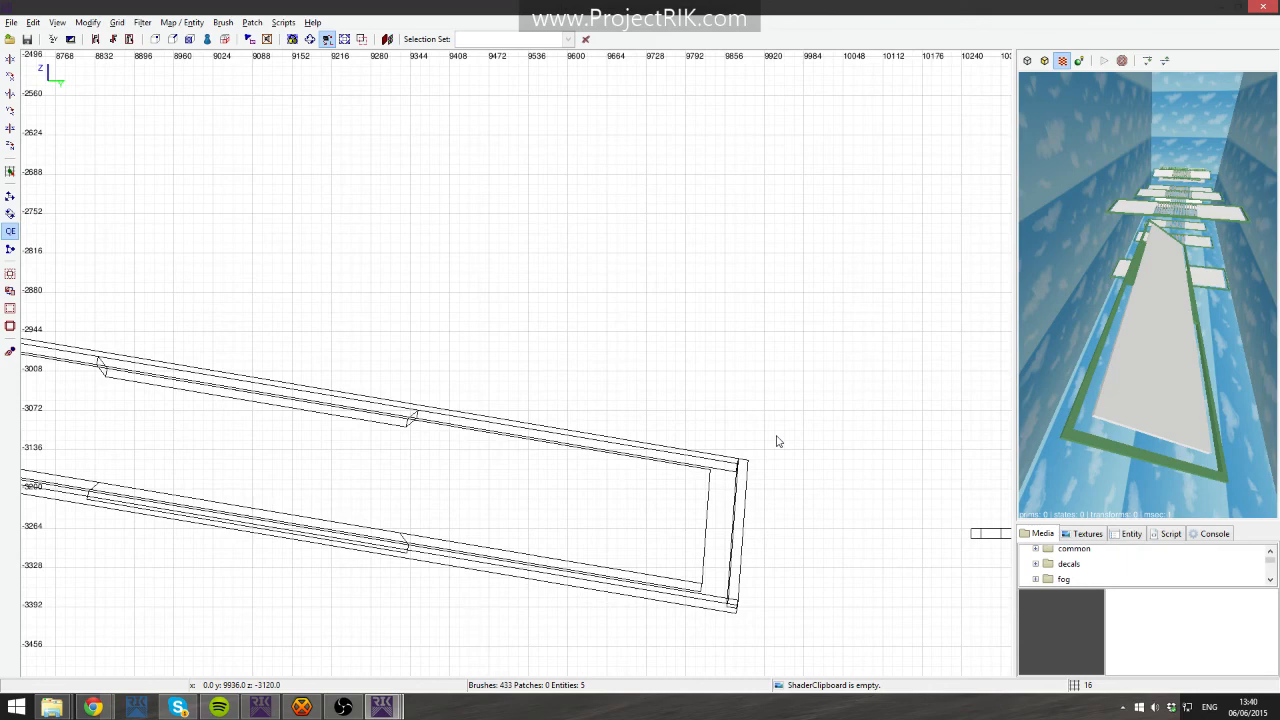
- Switch to the level design launcher and compile and launch the map to playtest it
key("alt+Tab")
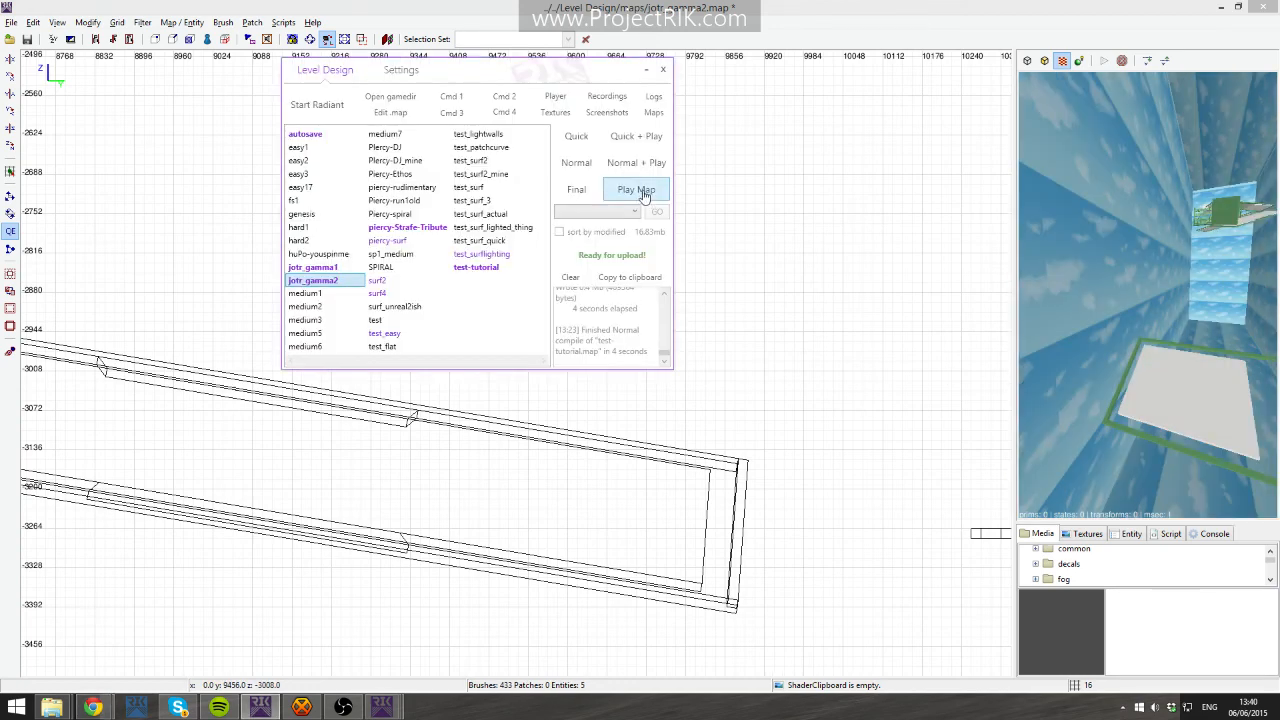
left_click(644, 194)
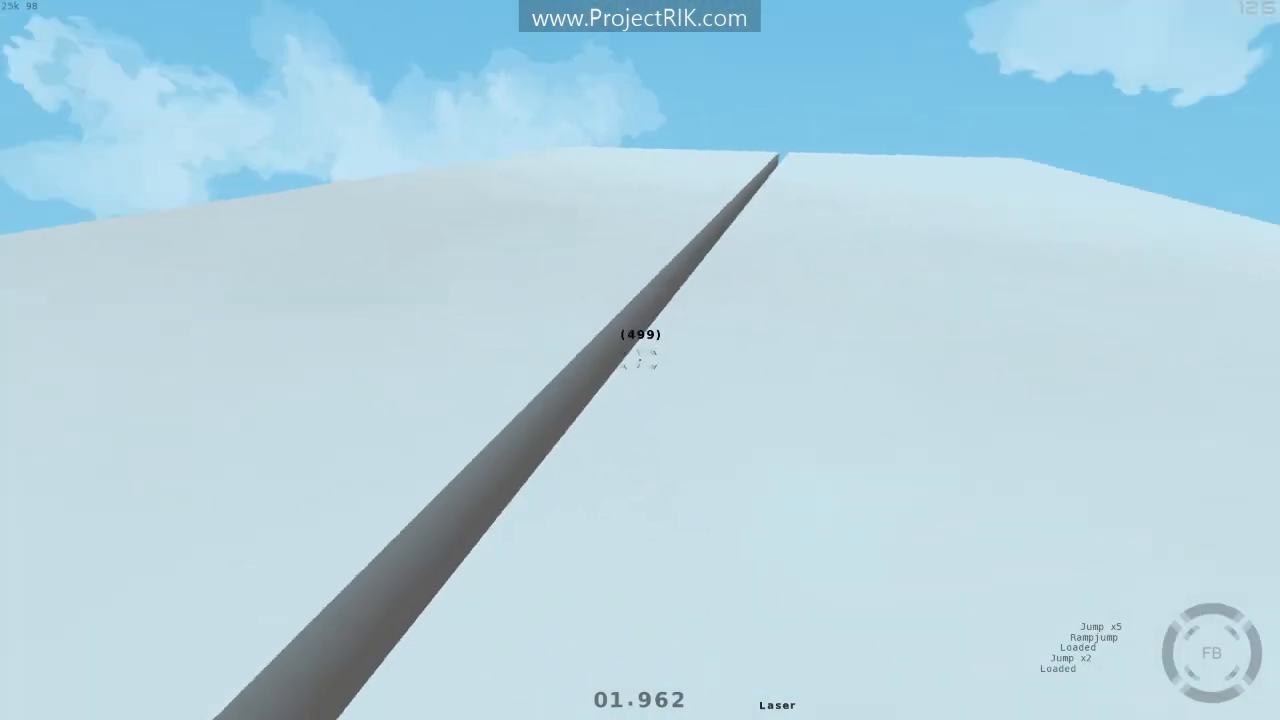
key("w")
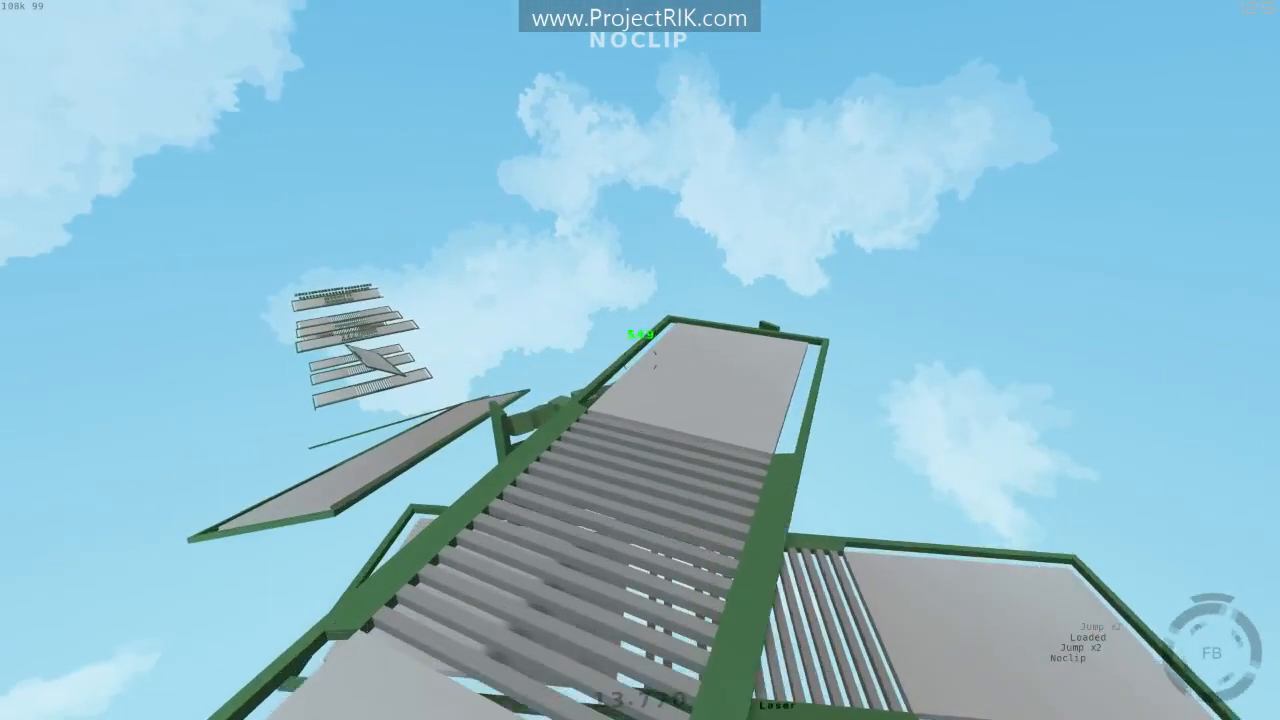
key("v")
left_click(640, 360)
left_click(640, 360)
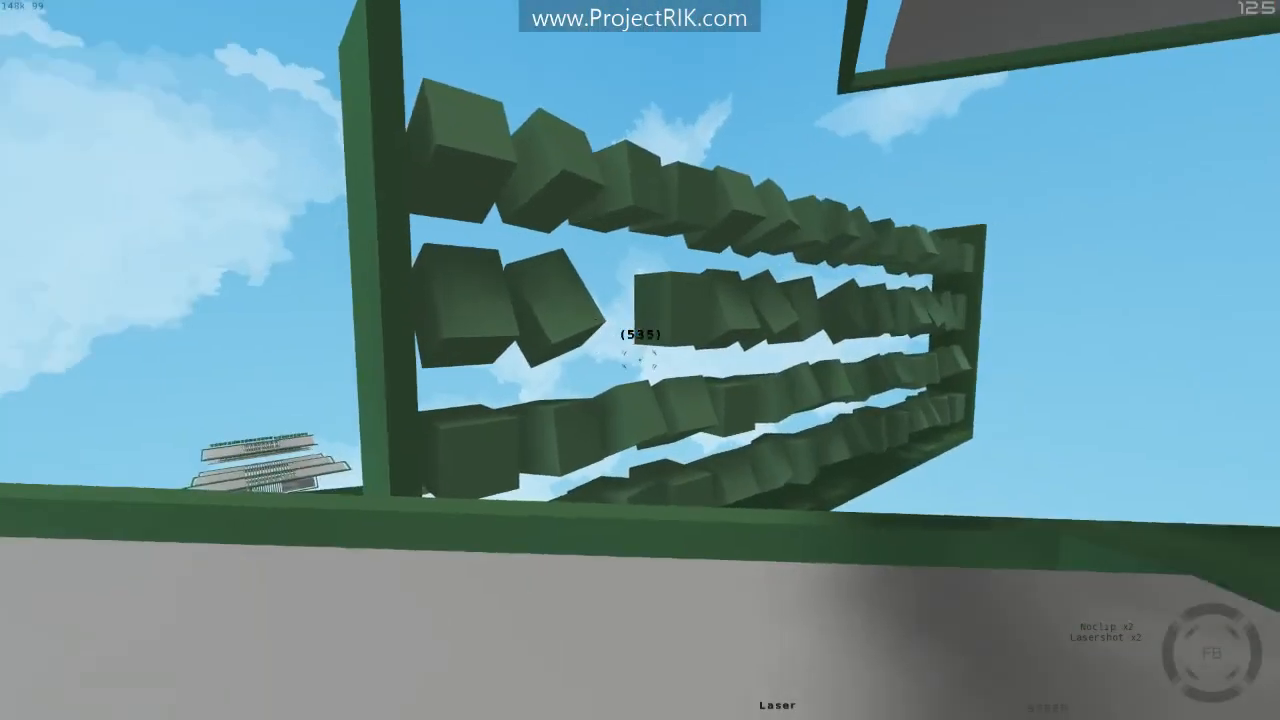
key("w")
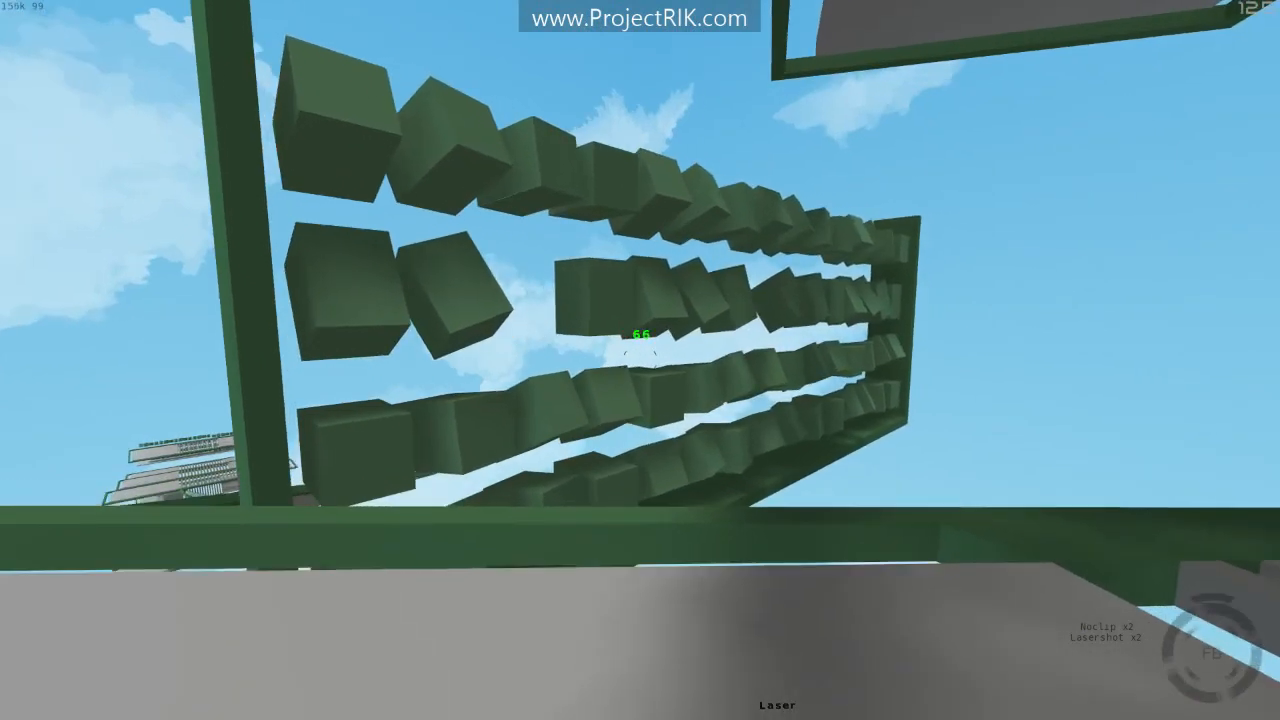
key("w")
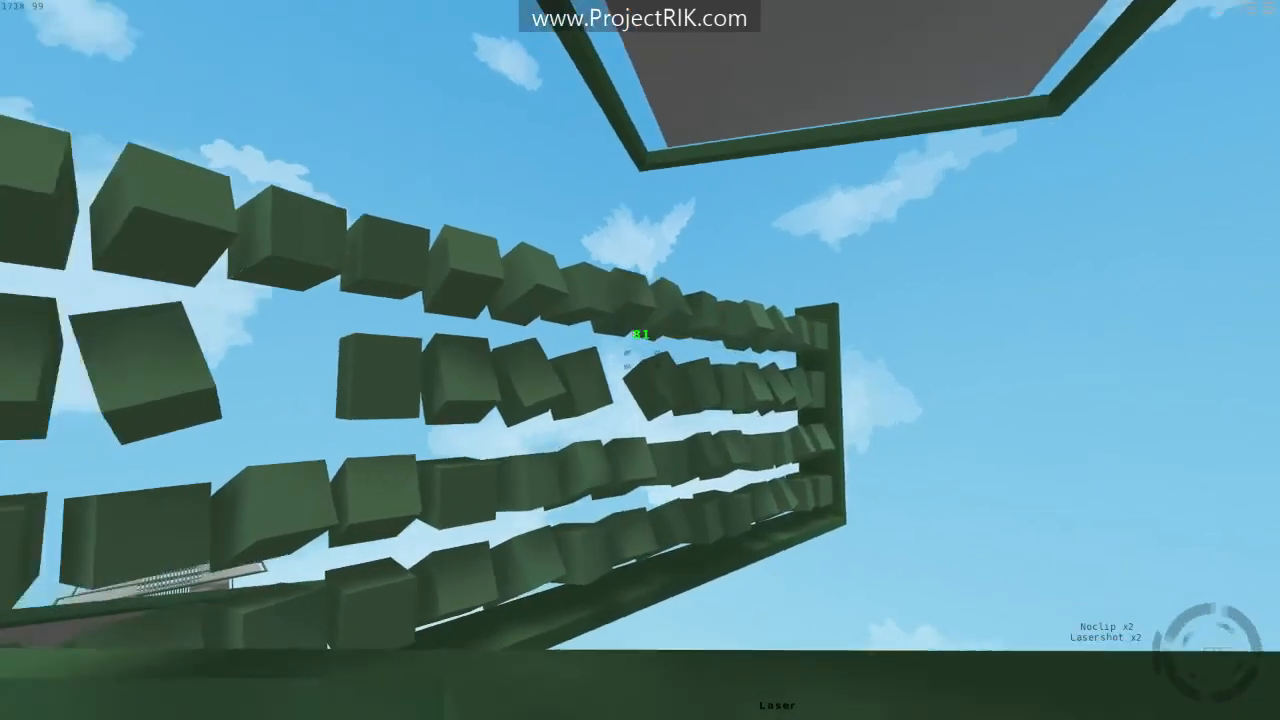
key("space")
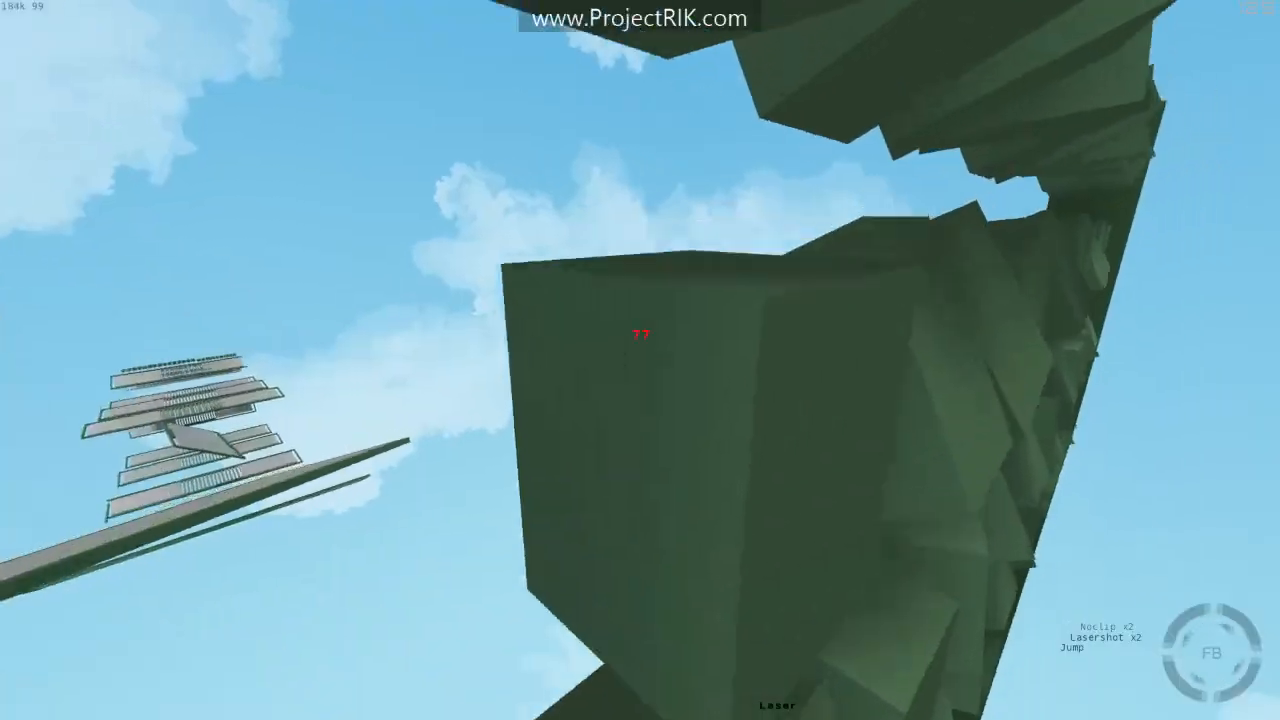
key("r")
key("space")
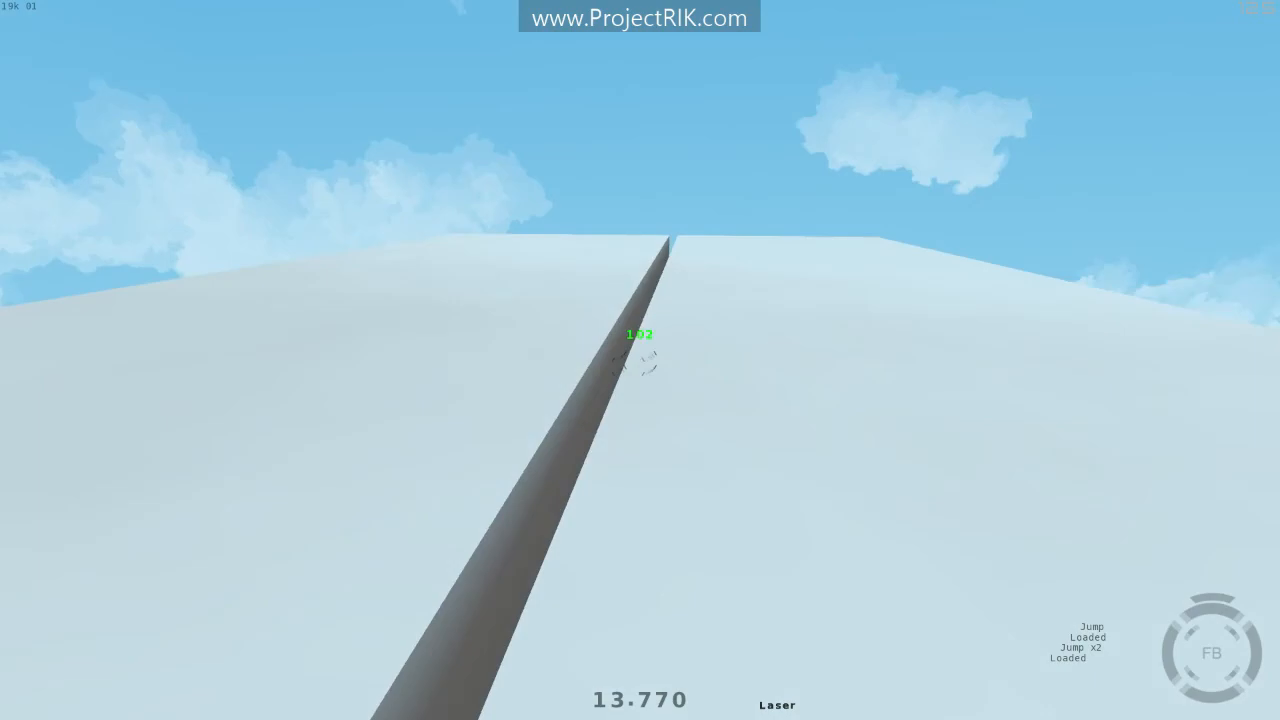
key("space")
key("r")
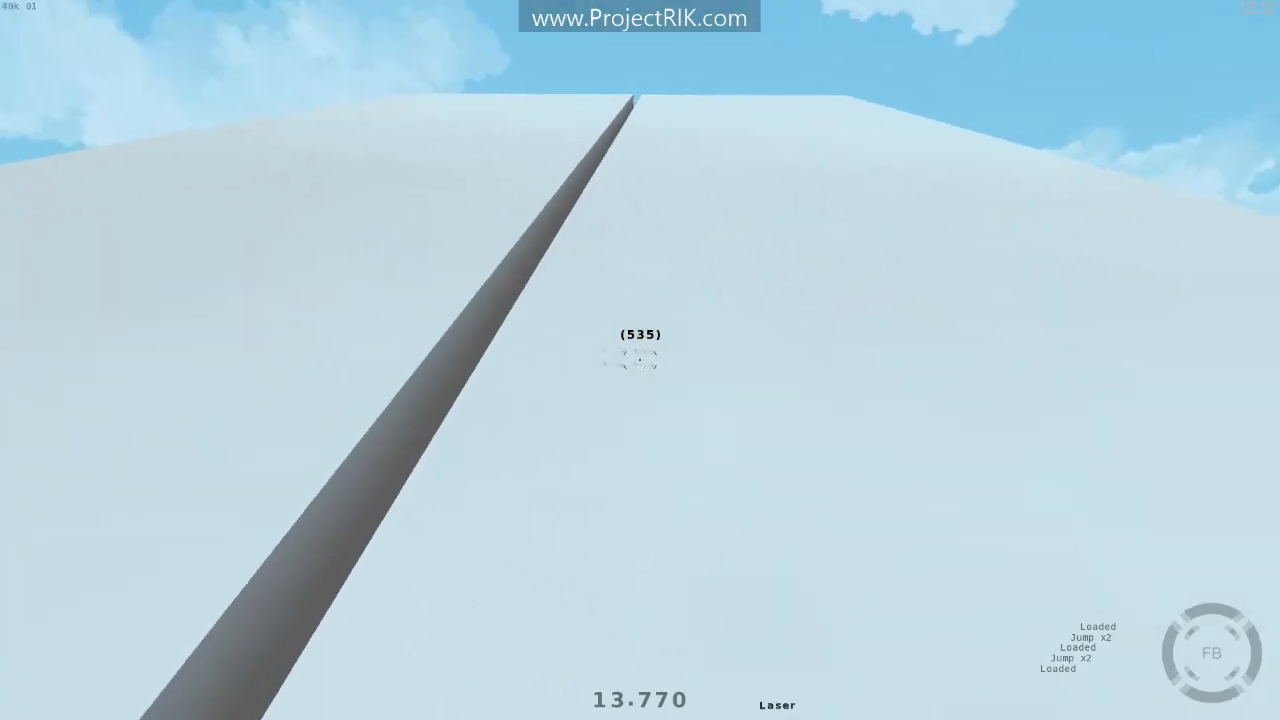
key("w")
key("space")
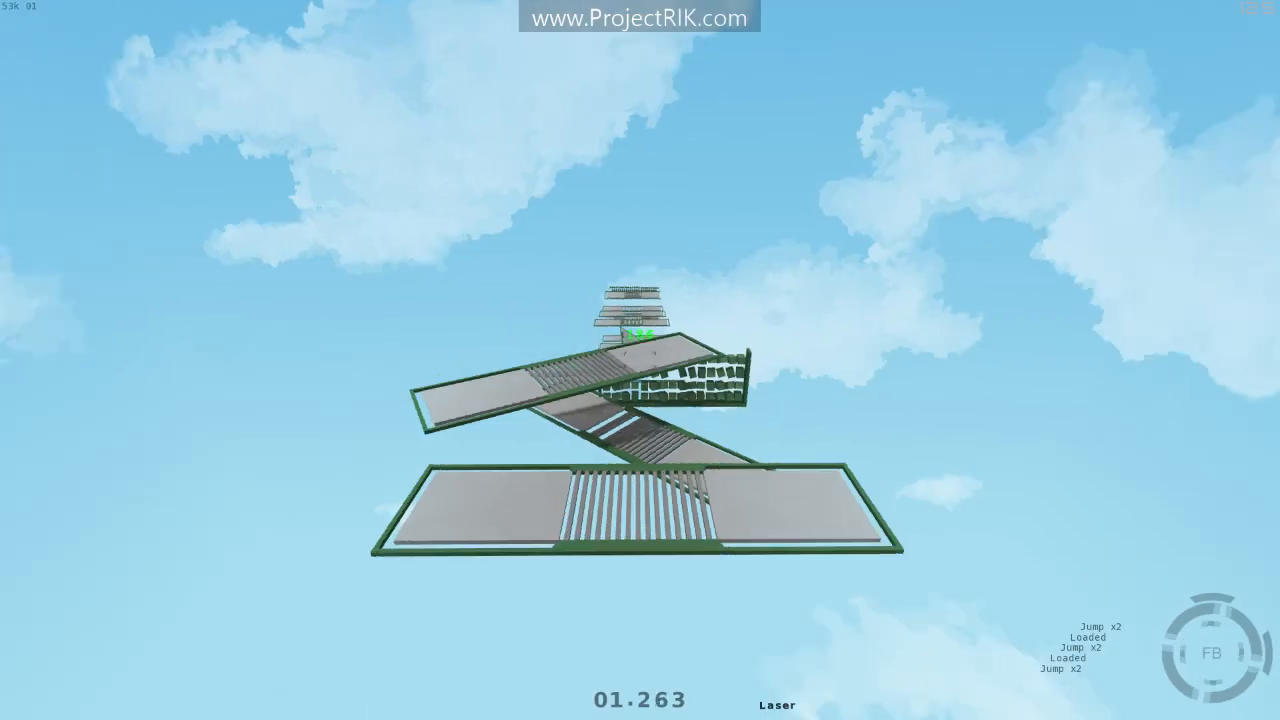
key("r")
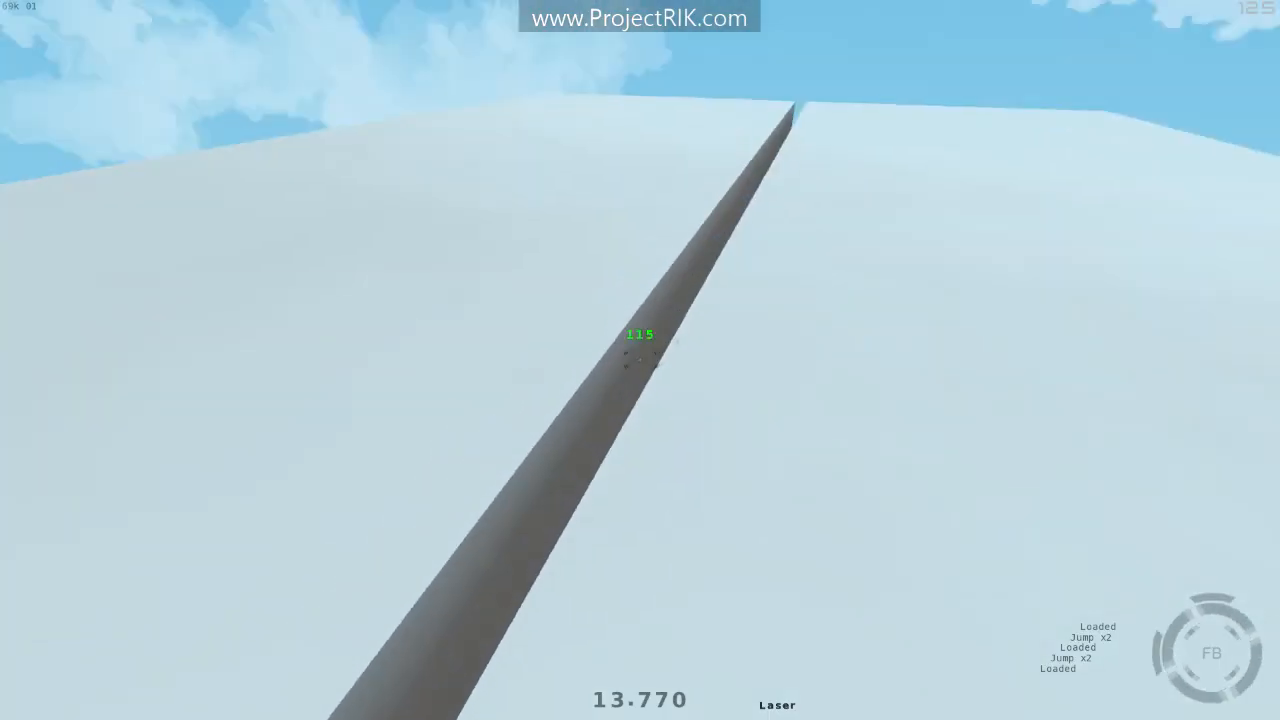
key("space")
key("d")
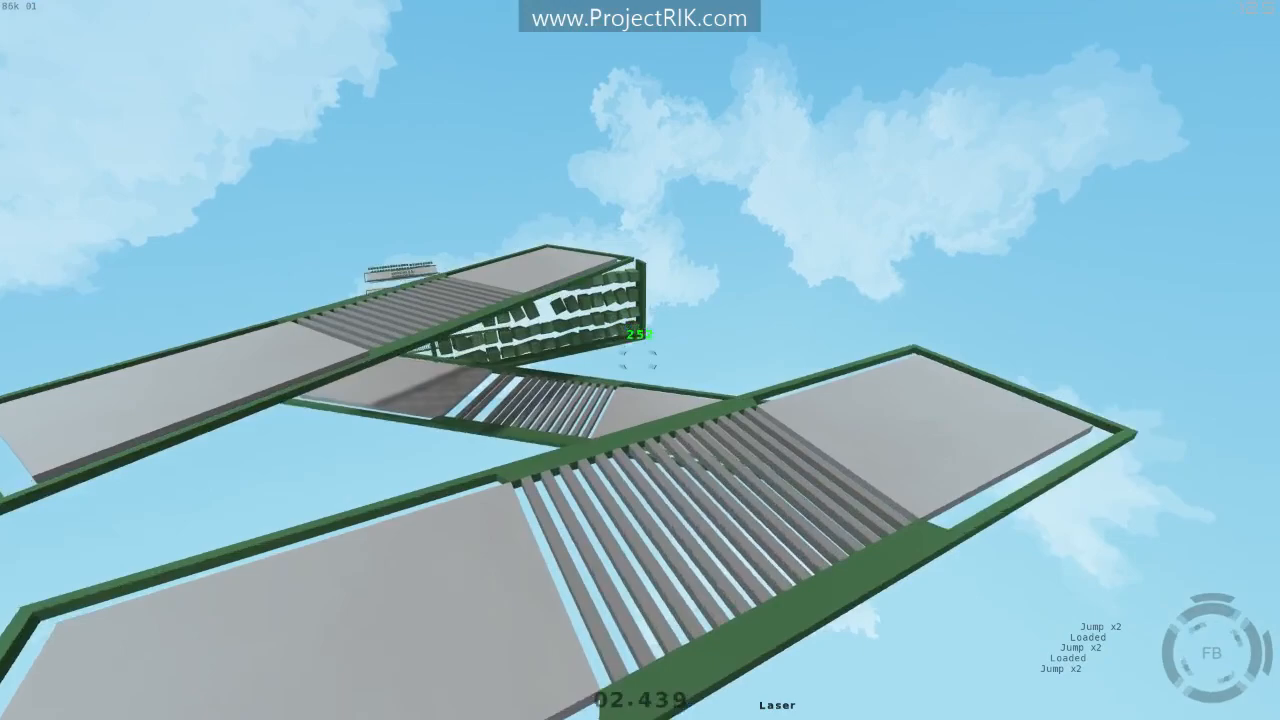
key("space")
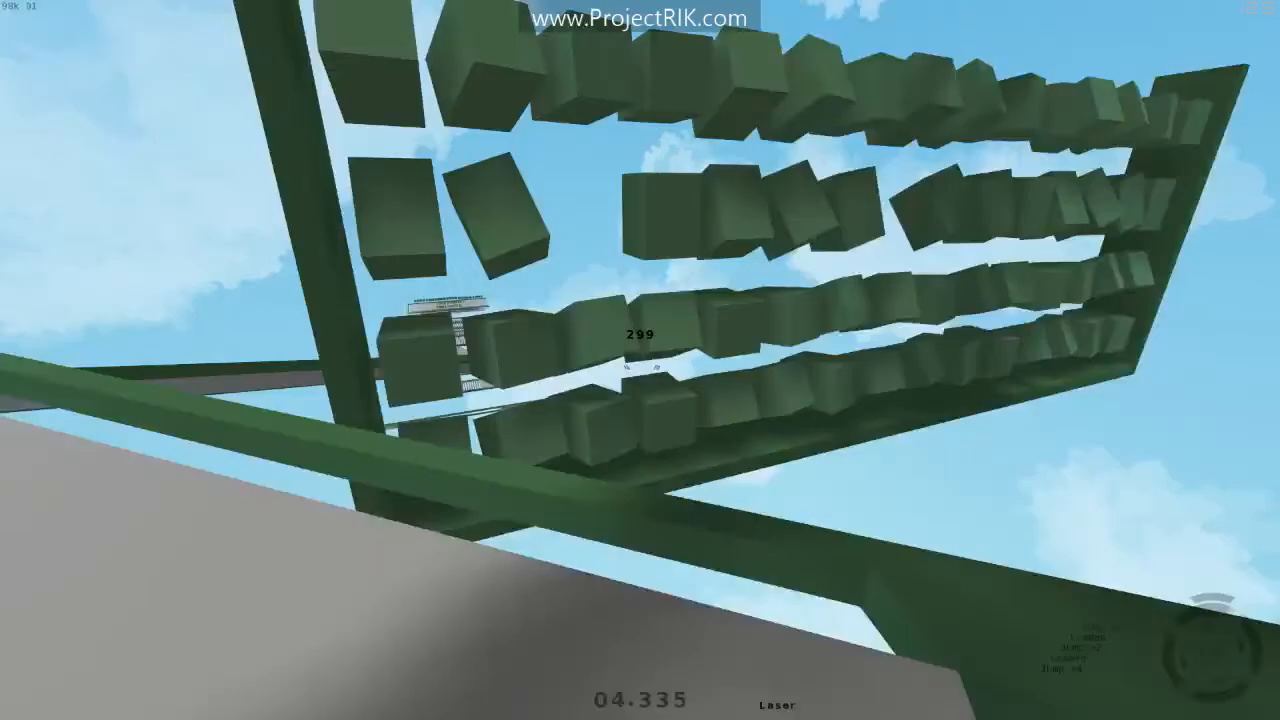
key("ctrl")
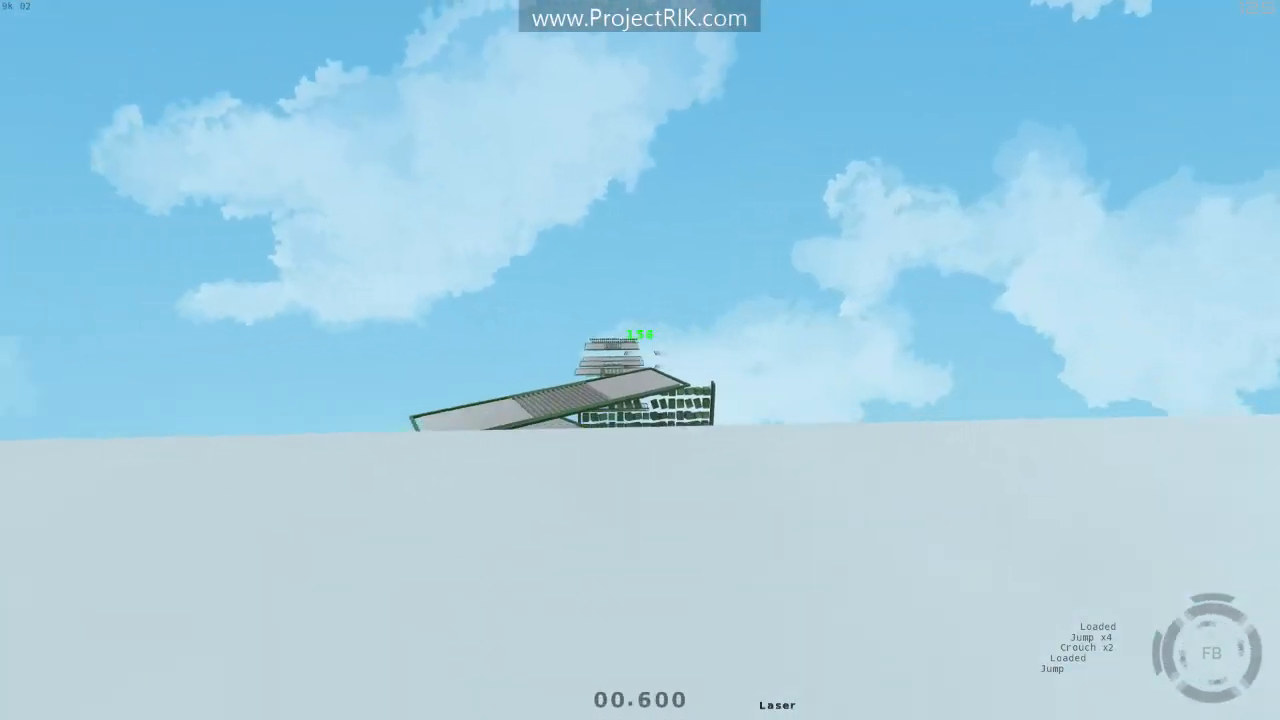
key("space")
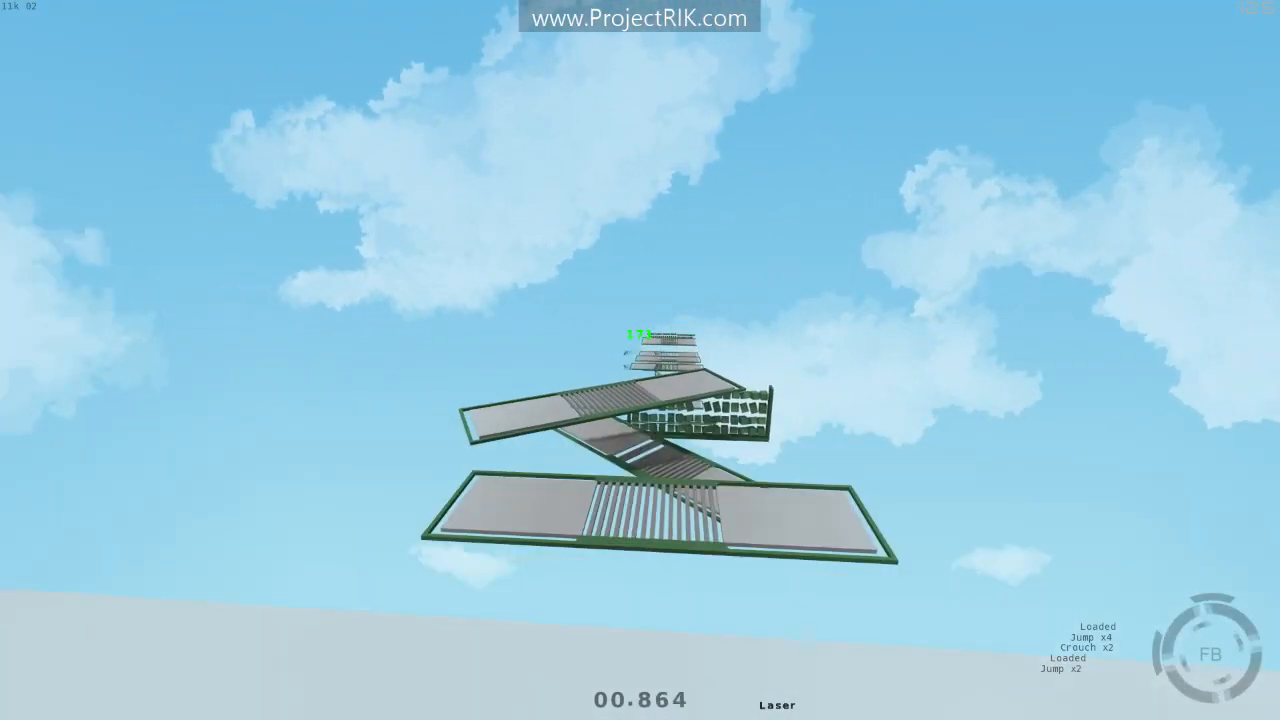
key("space")
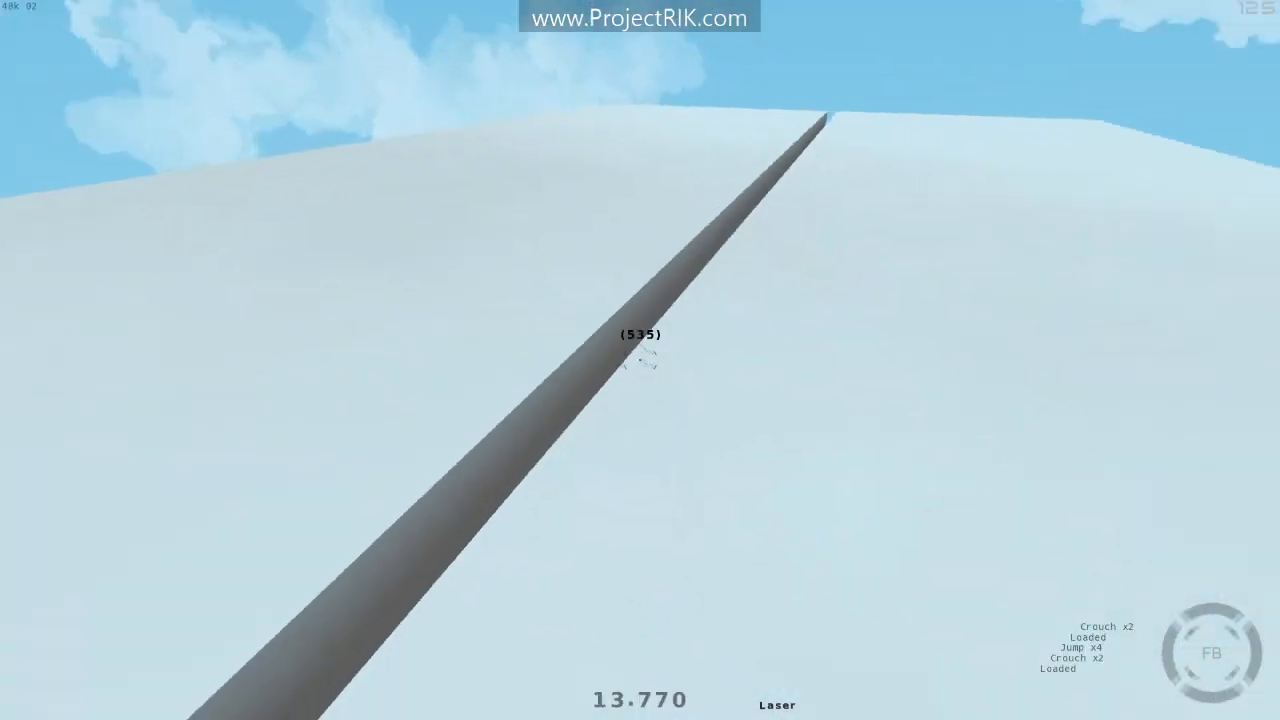
key("w")
key("a")
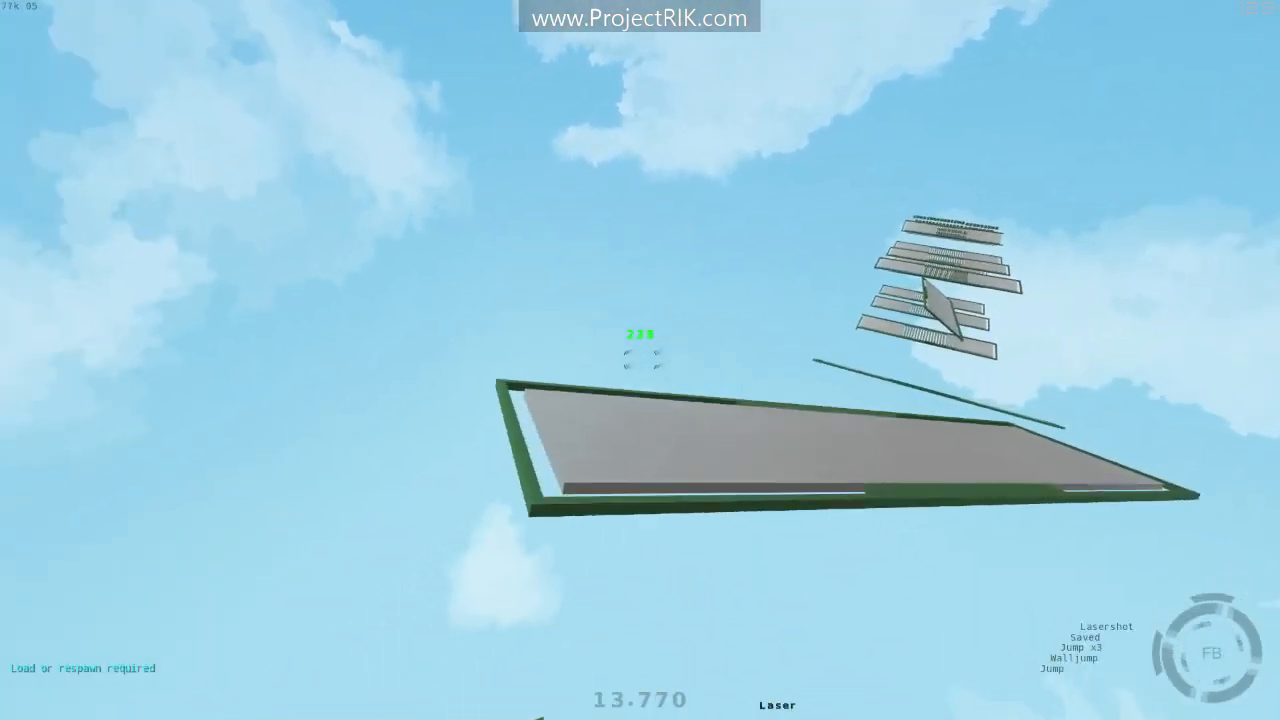
key("space")
key("f")
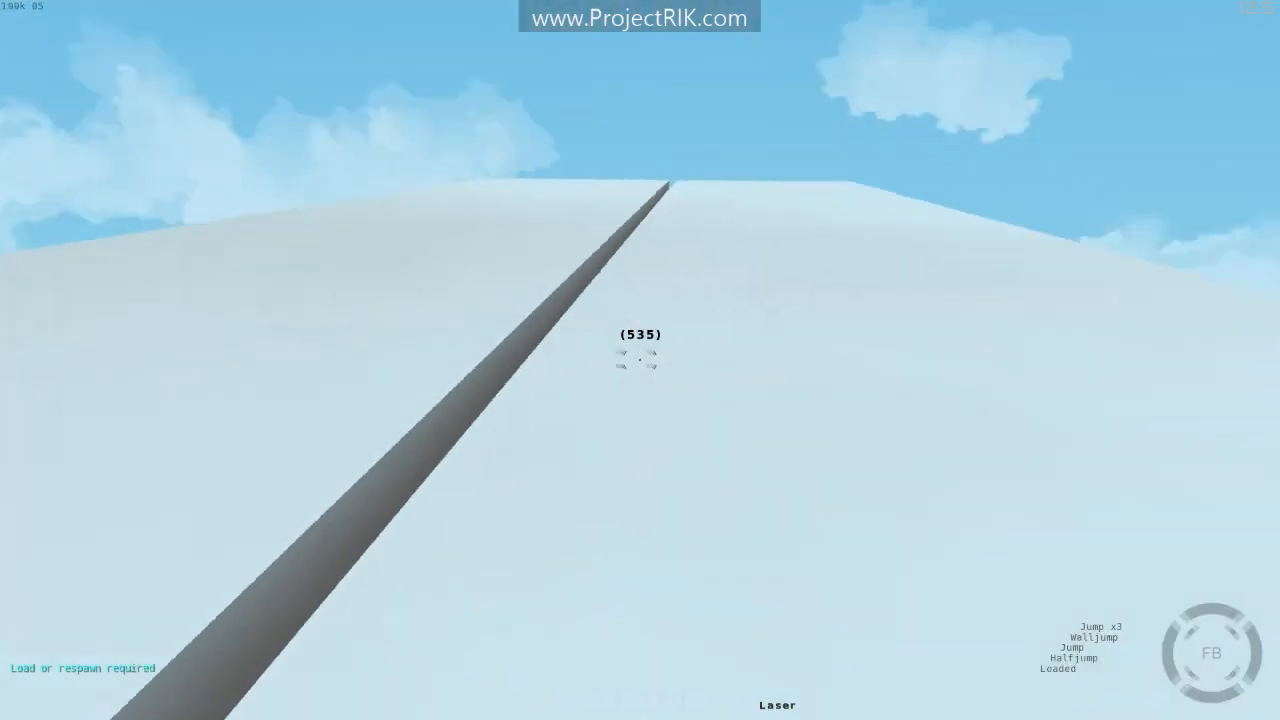
key("space")
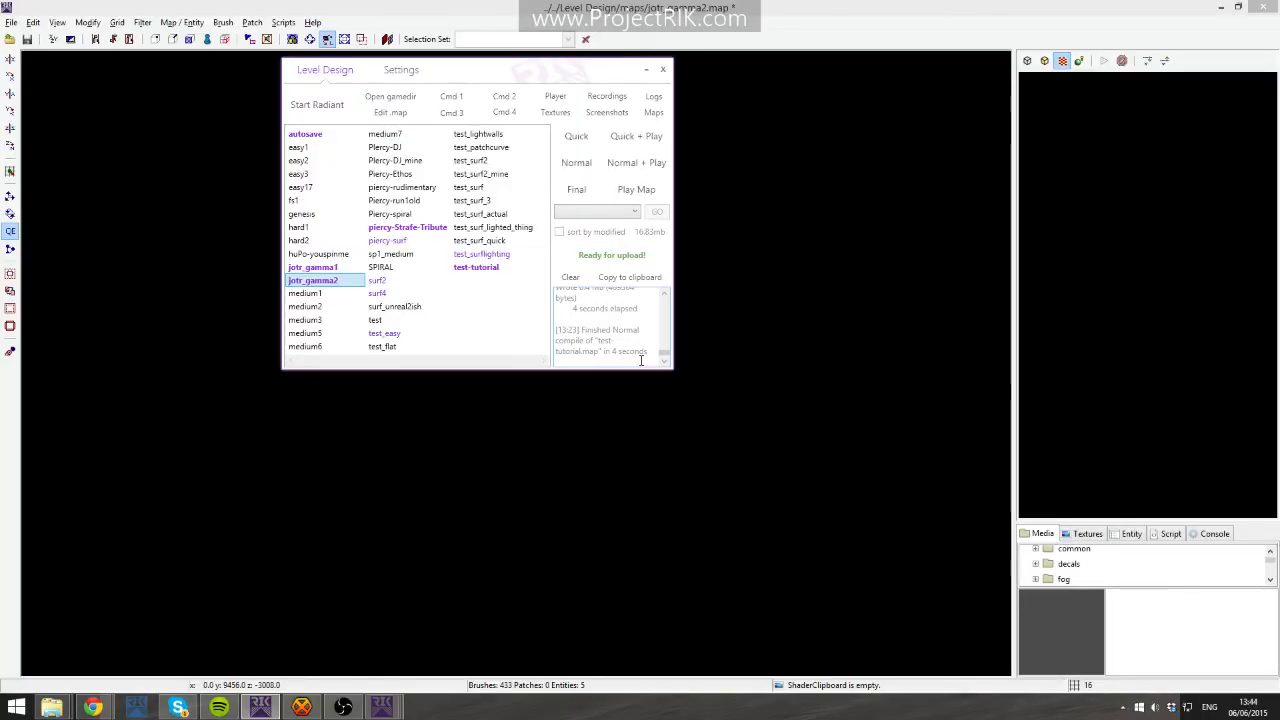
left_click(845, 463)
right_click(1112, 298)
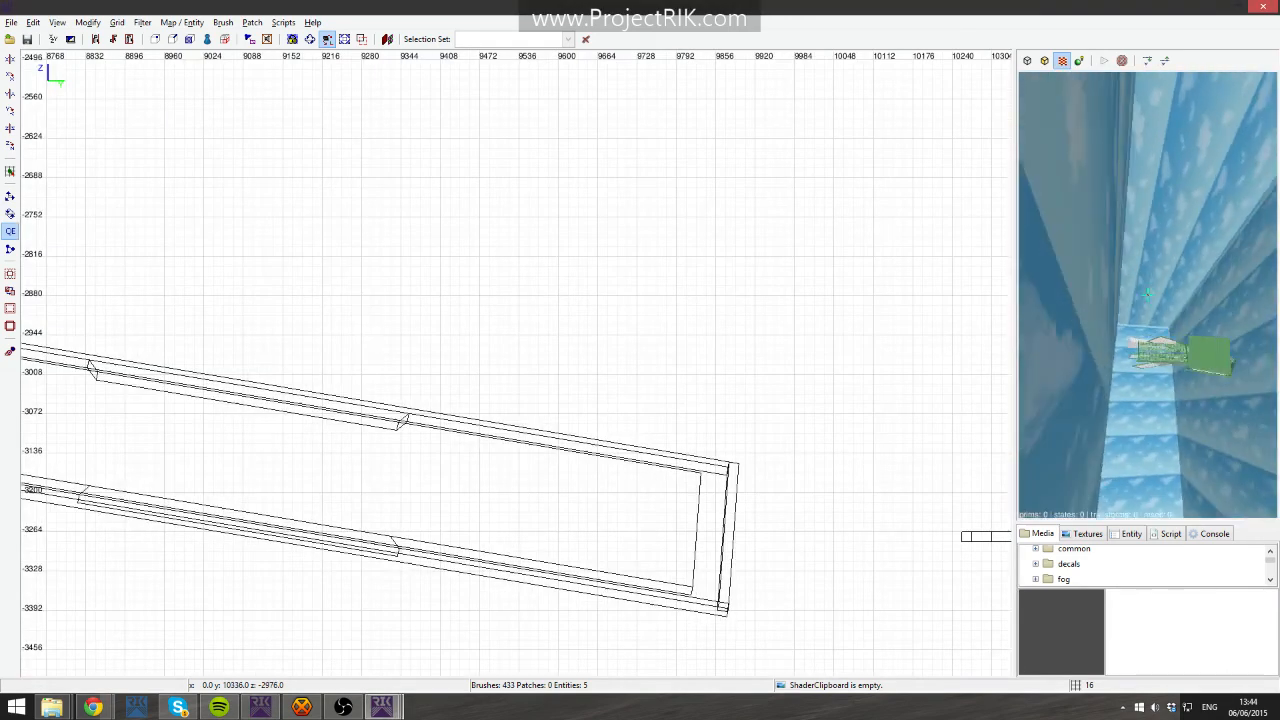
key("Up")
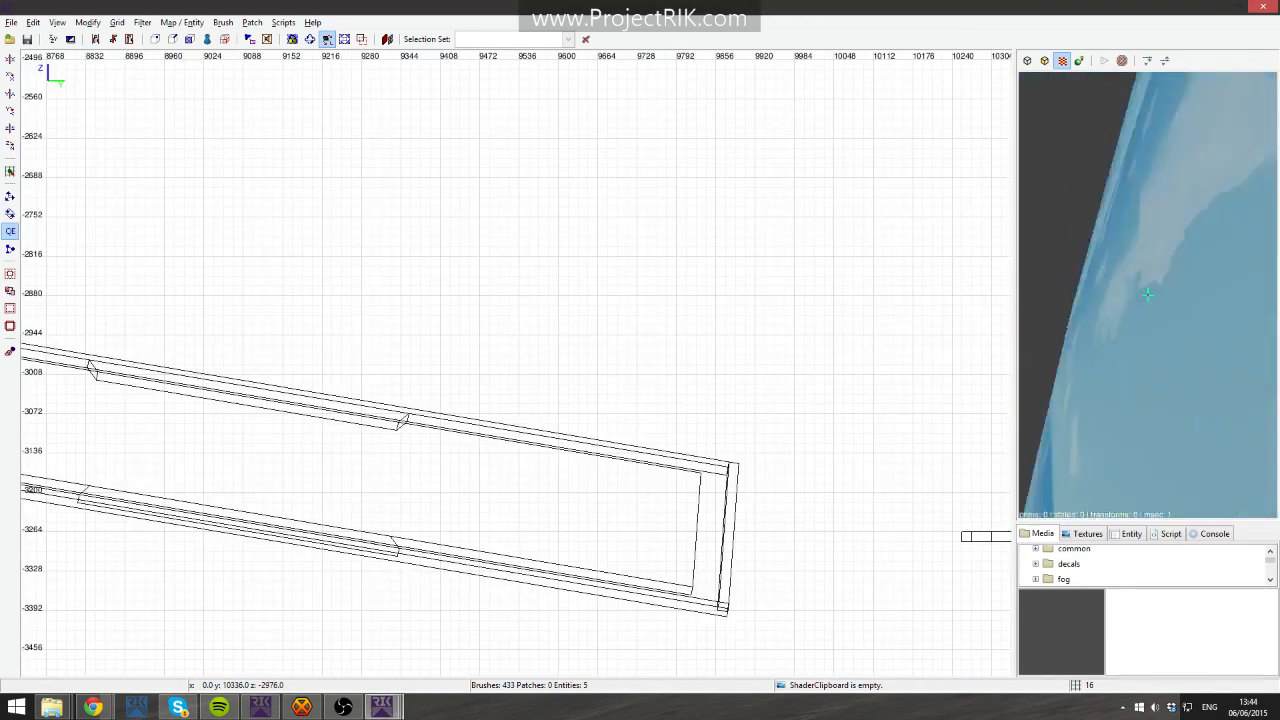
key("Down")
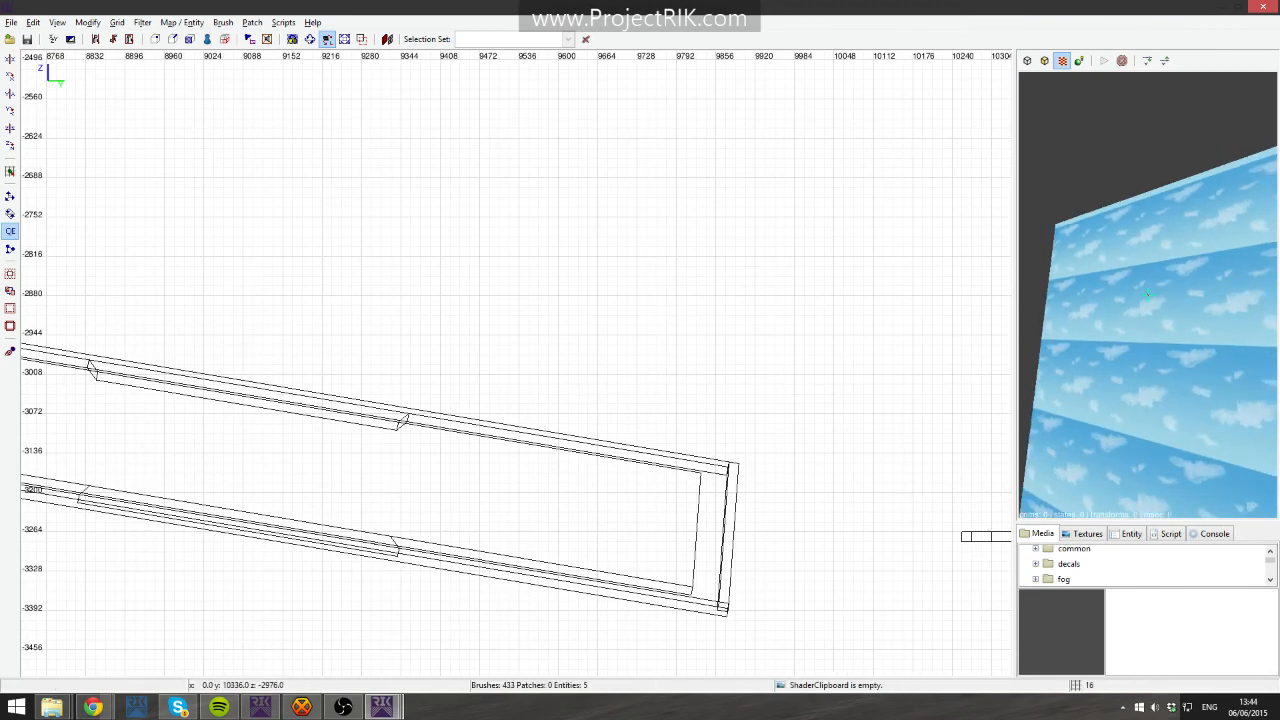
key("Up")
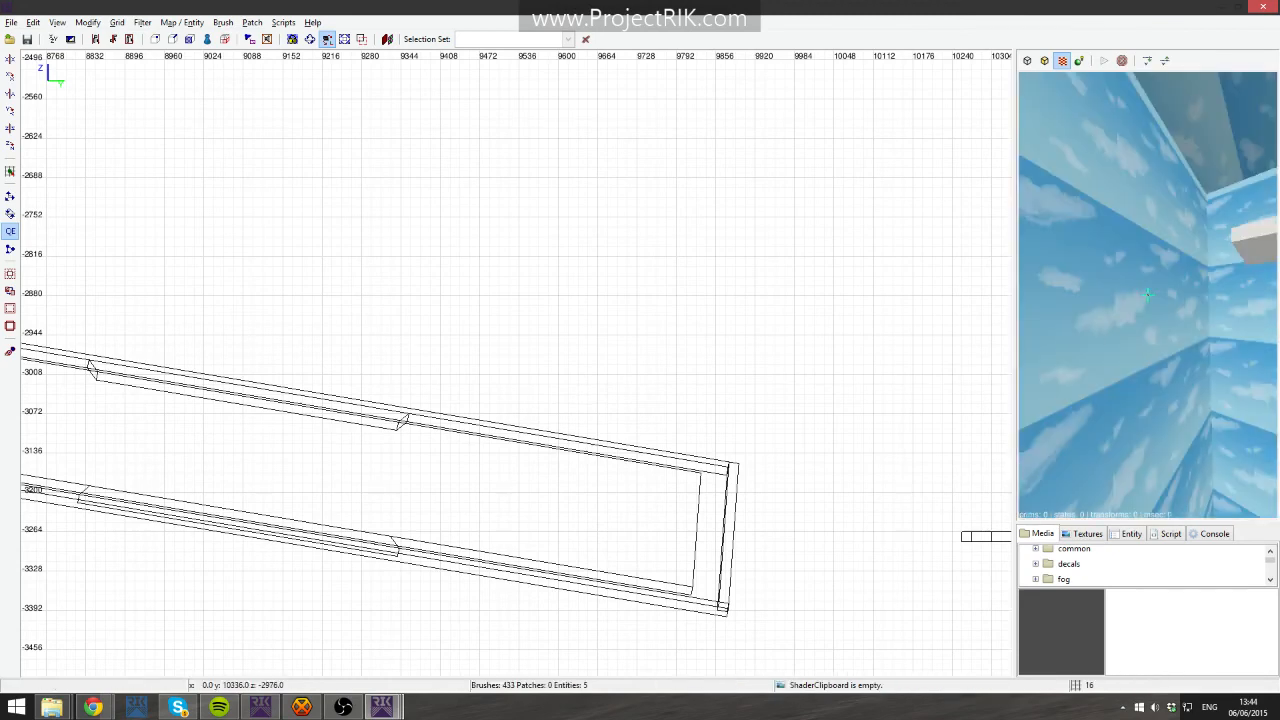
key("Up")
right_click(1148, 294)
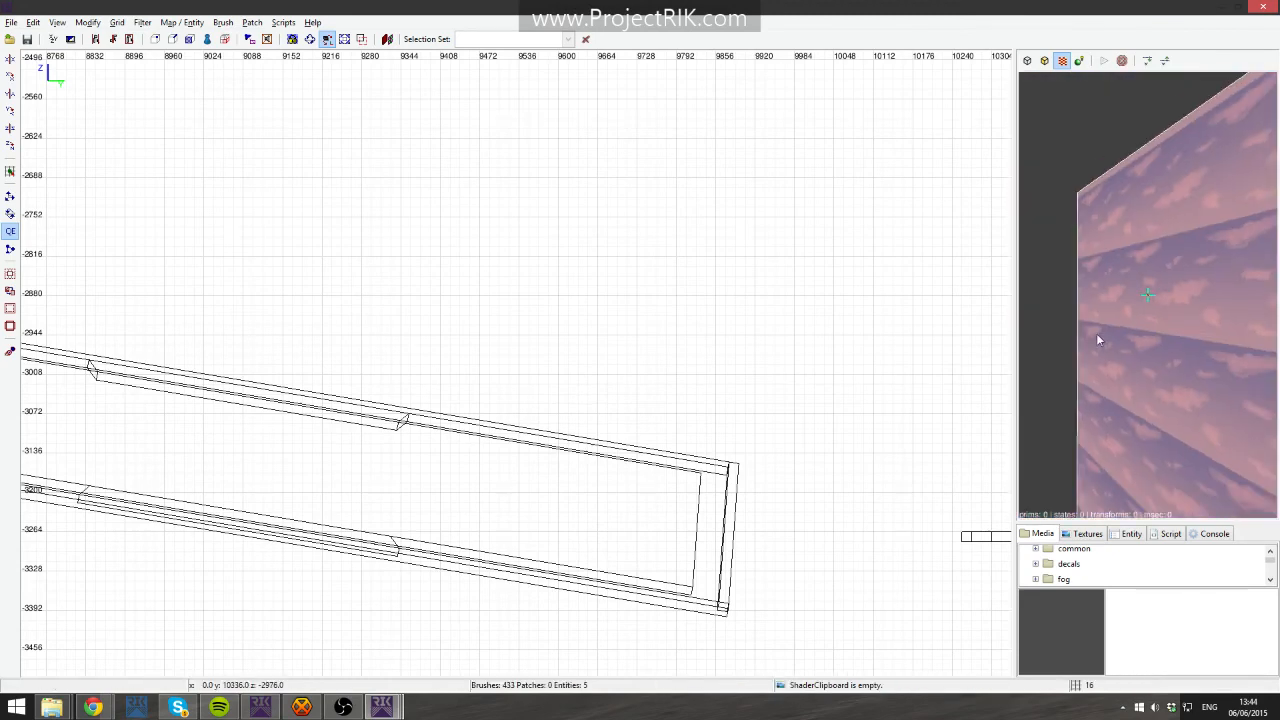
- Apply the common caulk texture to the selected wall brush from the media browser
scroll(1043, 562, "up", 1)
left_click(1036, 559)
right_click(1076, 576)
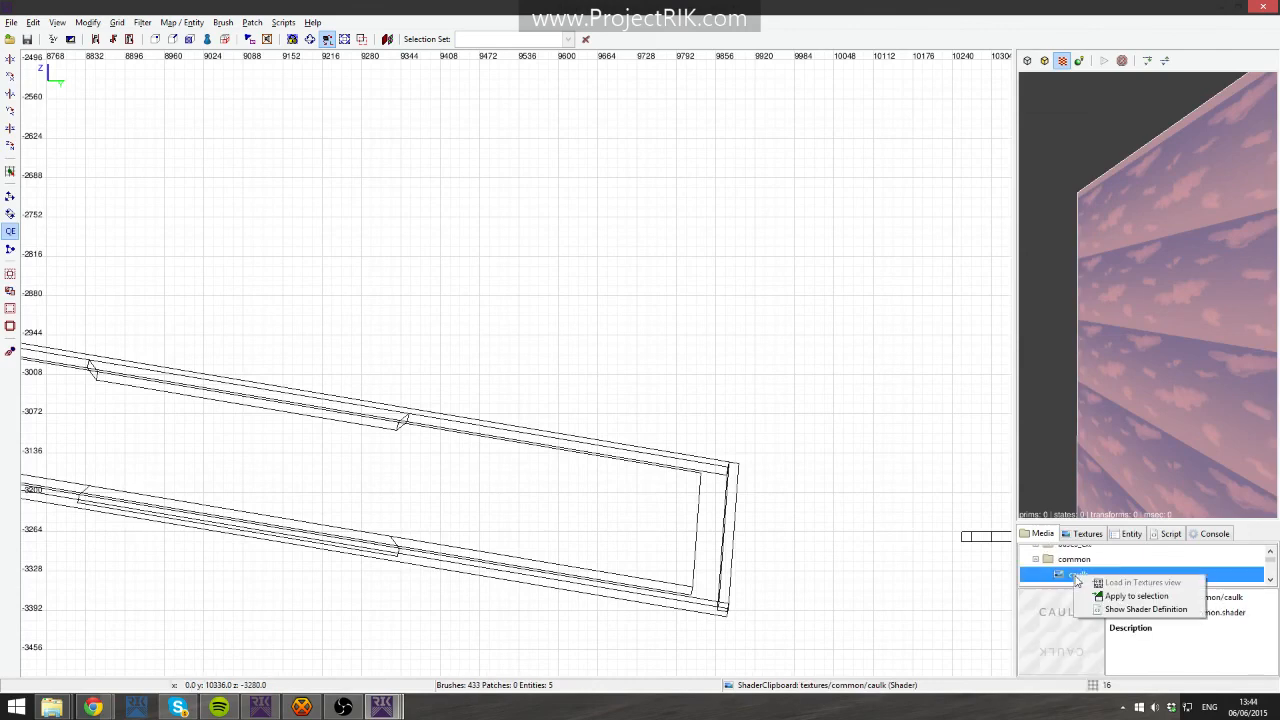
left_click(1136, 596)
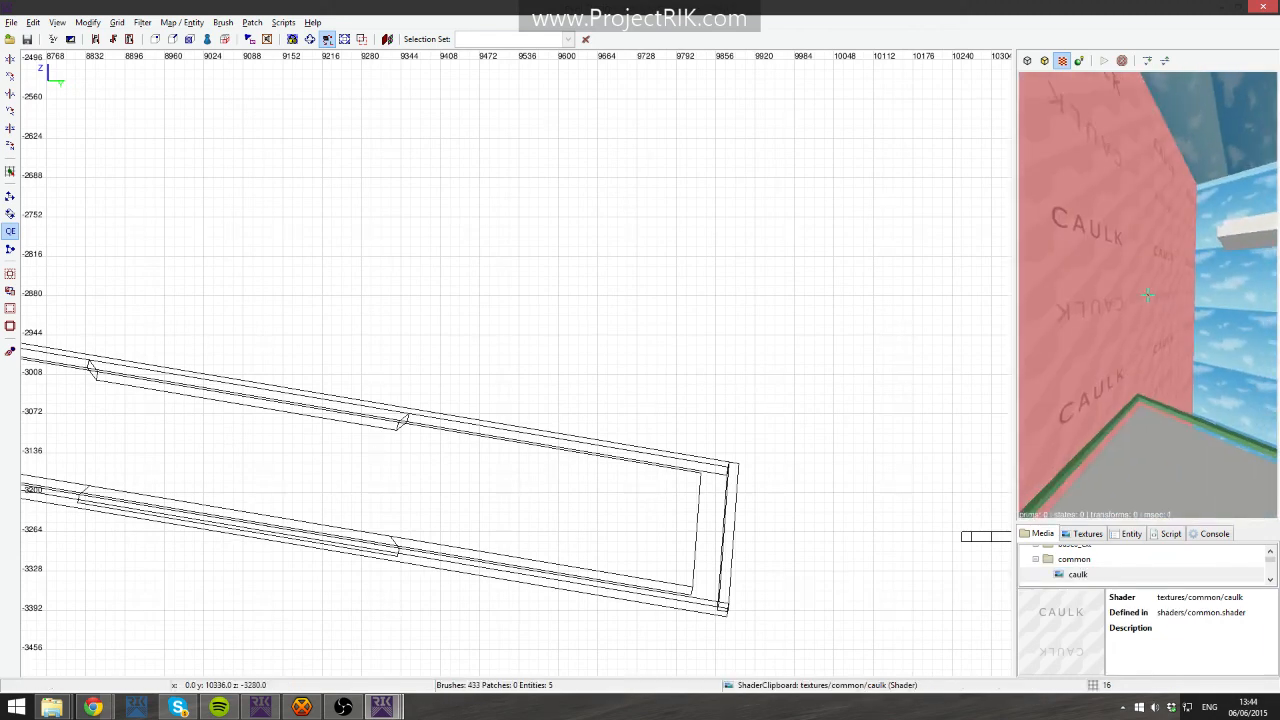
- Copy the skies3 sky texture from a sky face and paste it onto the caulked wall and ceiling faces
key("Escape")
middle_click(1227, 400)
right_click(1227, 400)
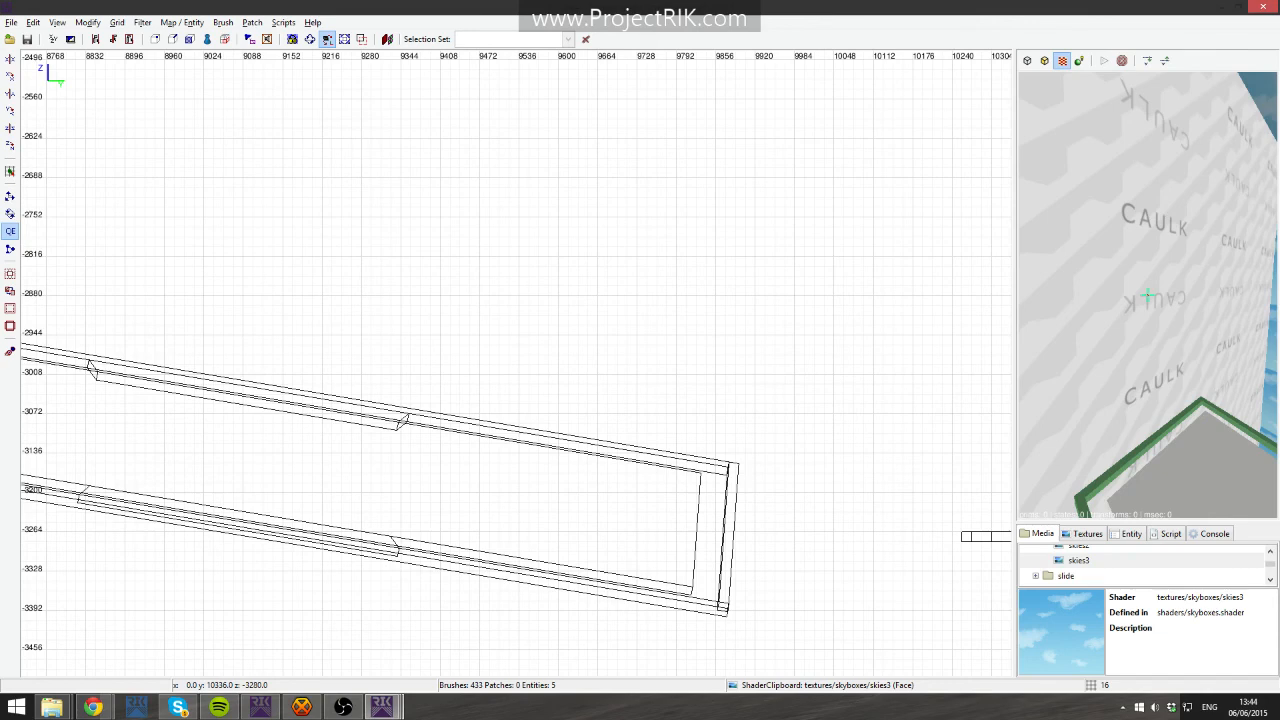
middle_click(1148, 295, "ctrl")
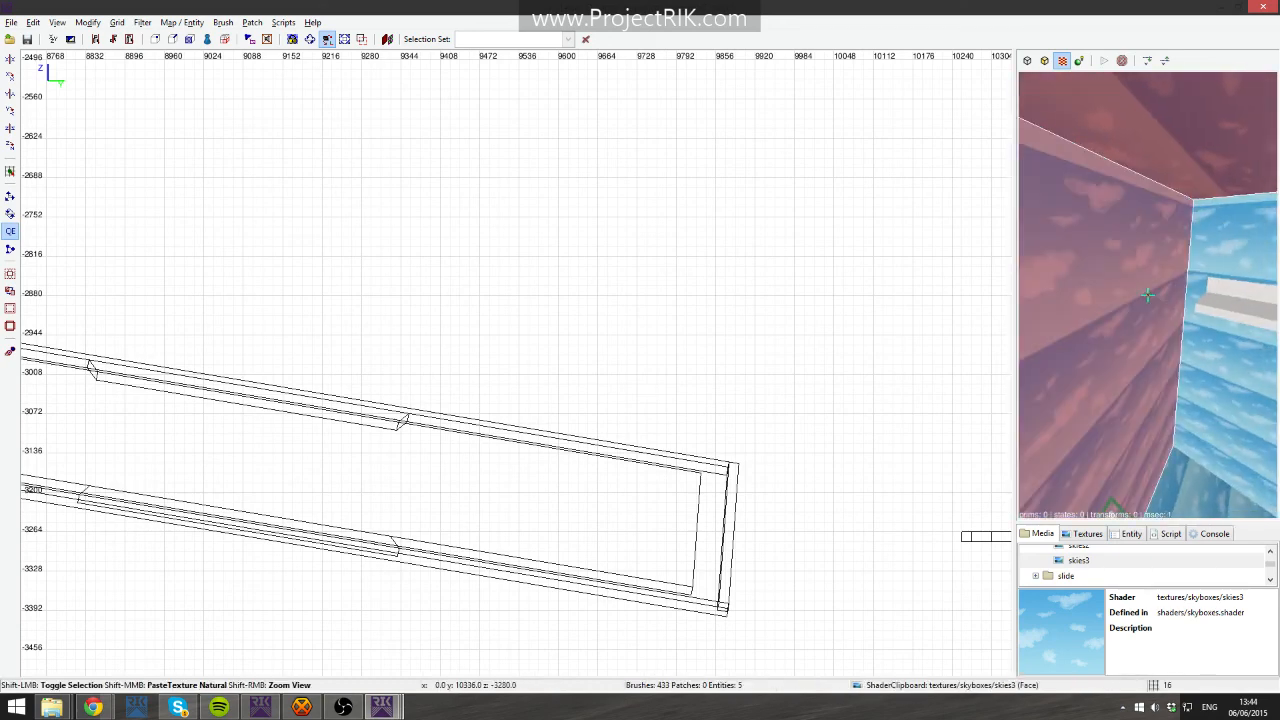
left_click(1148, 295, "ctrl+shift")
right_click(1148, 295)
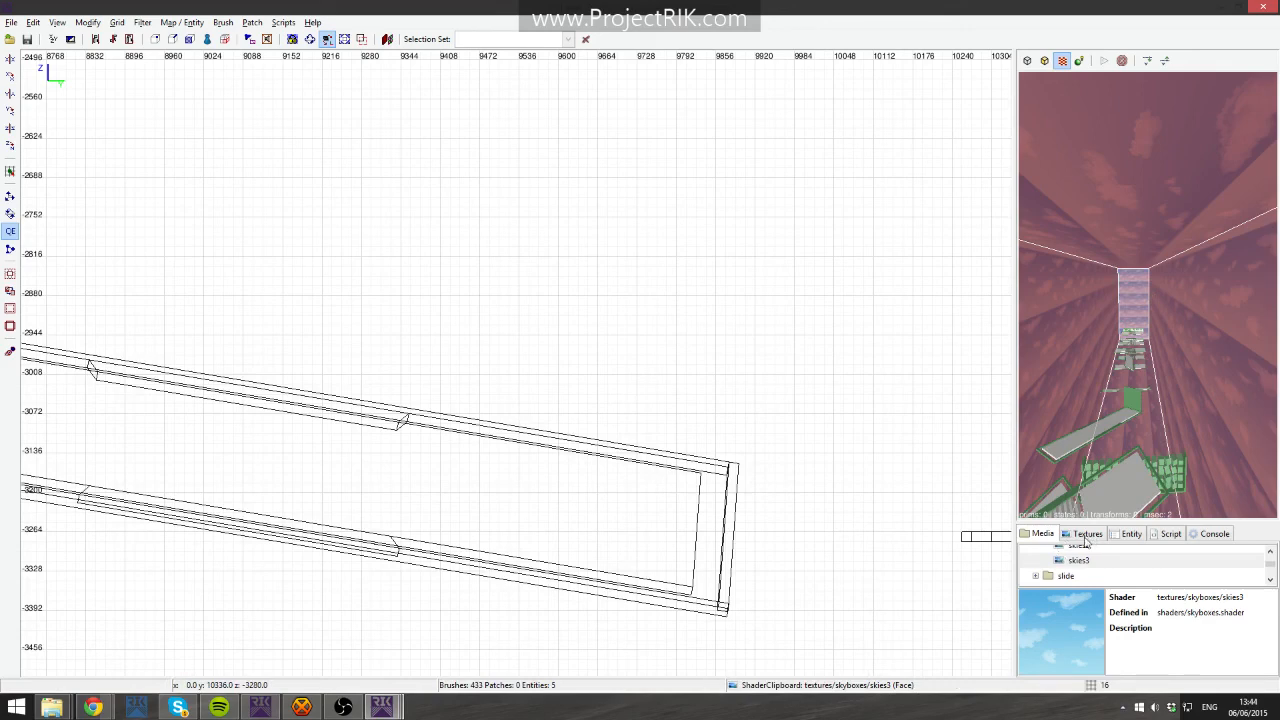
left_click(1086, 536)
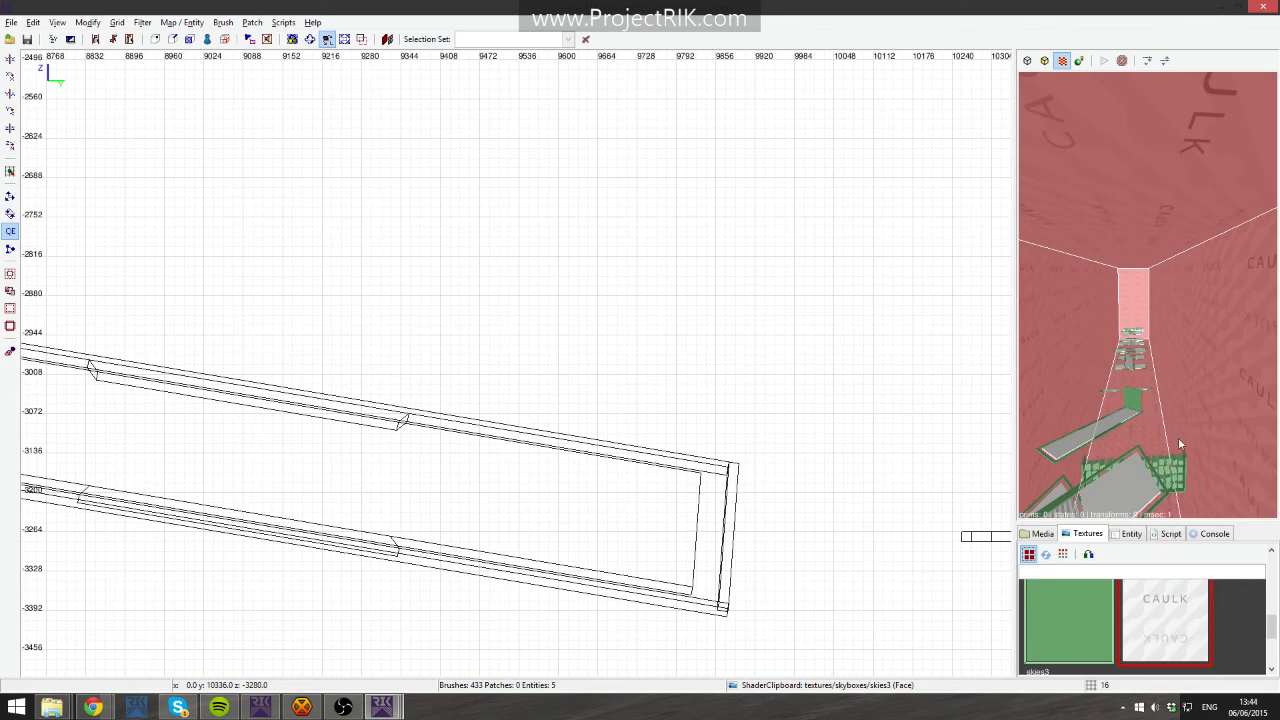
left_click(1170, 238, "ctrl")
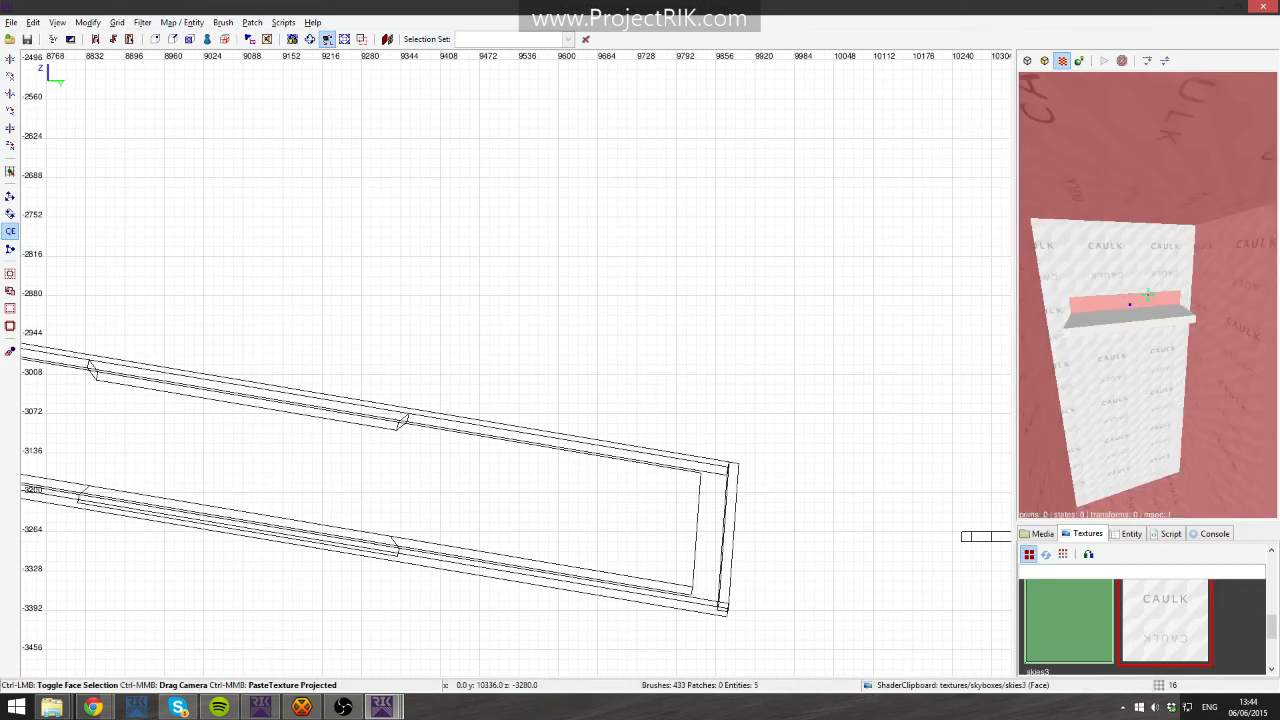
left_click(1148, 295, "ctrl")
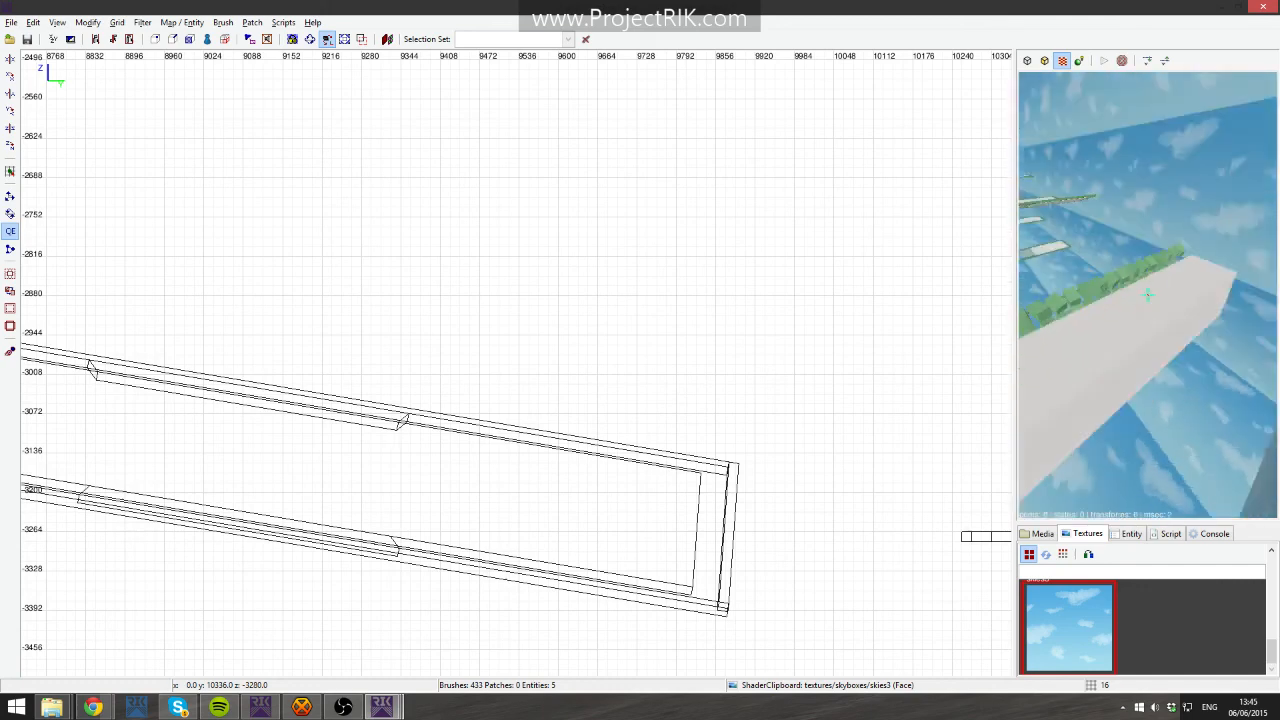
- Select the sloped ramp brush and pick the common trigger shader in the media browser
left_click(1147, 295, "shift")
right_click(1147, 295)
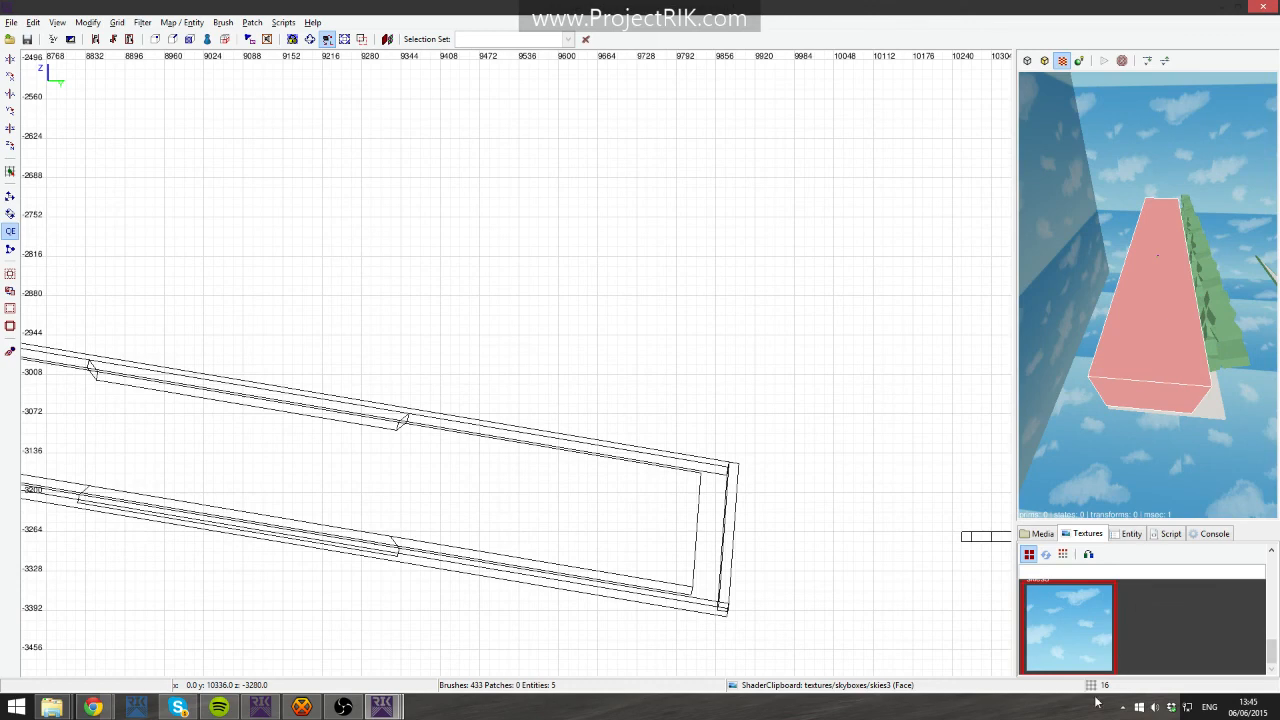
left_click(1040, 533)
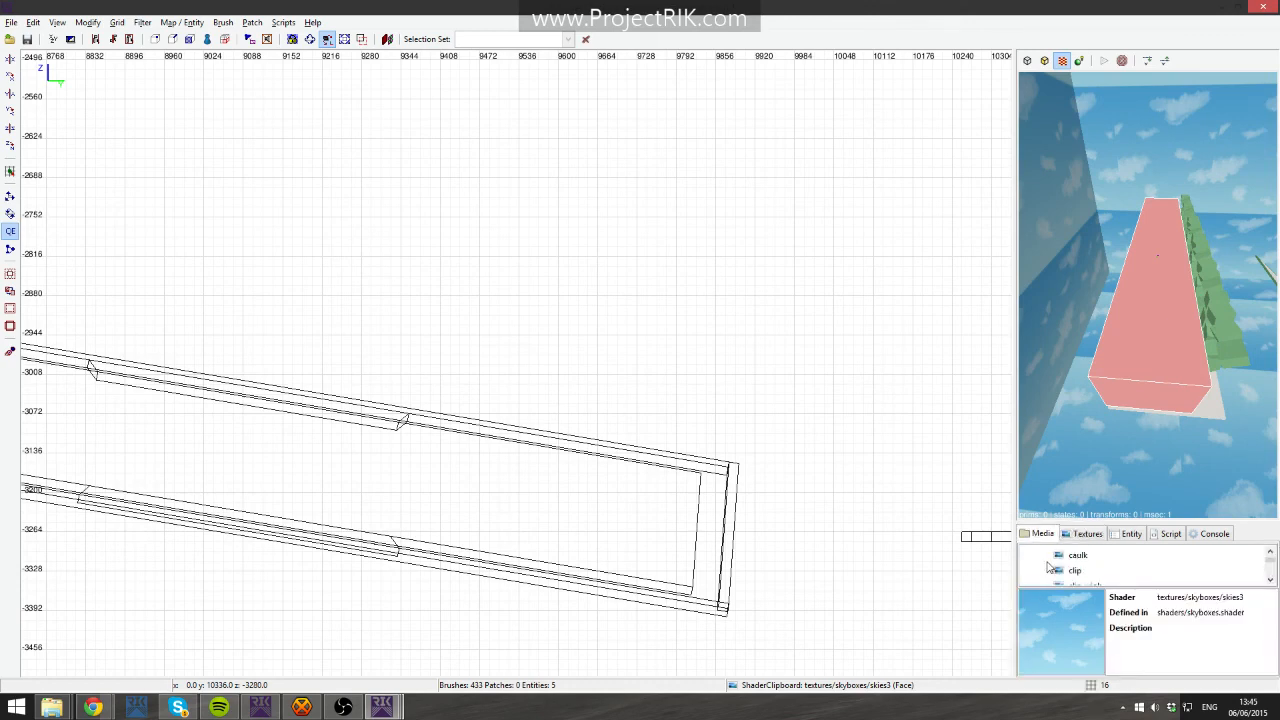
scroll(1060, 568, "down", 5)
left_click(1083, 577)
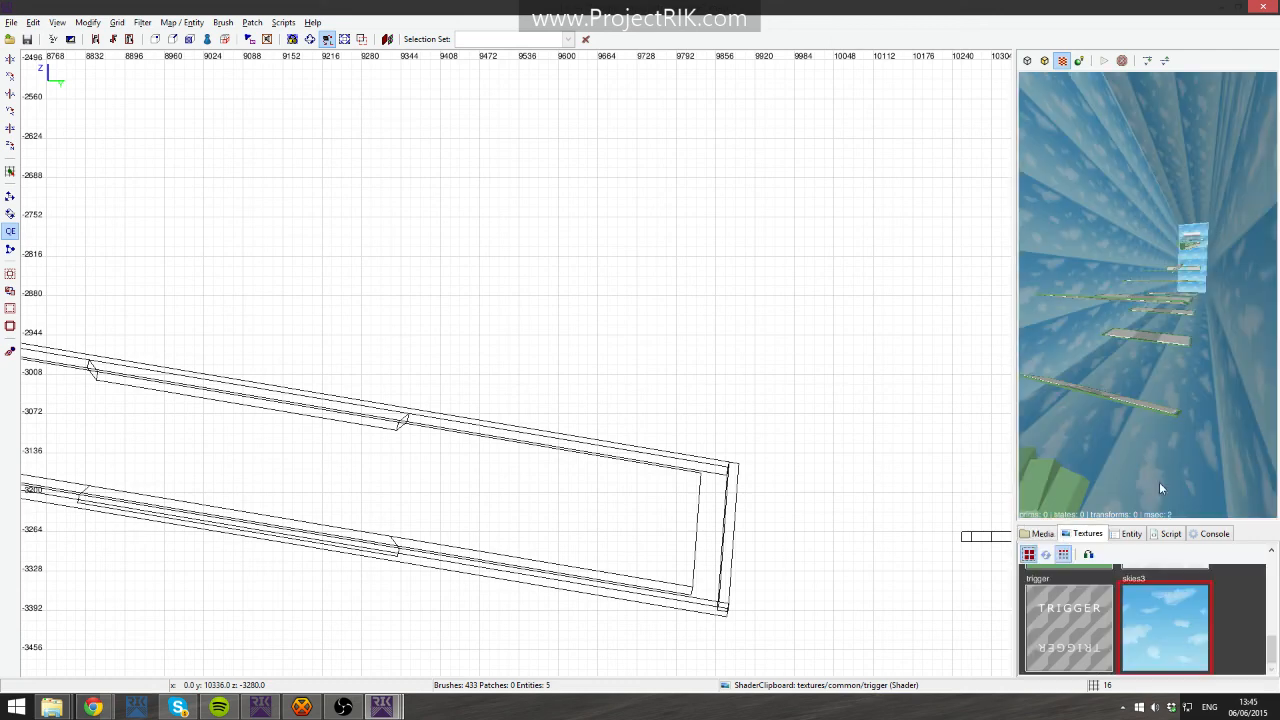
right_click(1159, 482)
- Fly the camera along the sky corridor to inspect the platforms and ramps of the level
key("Up")
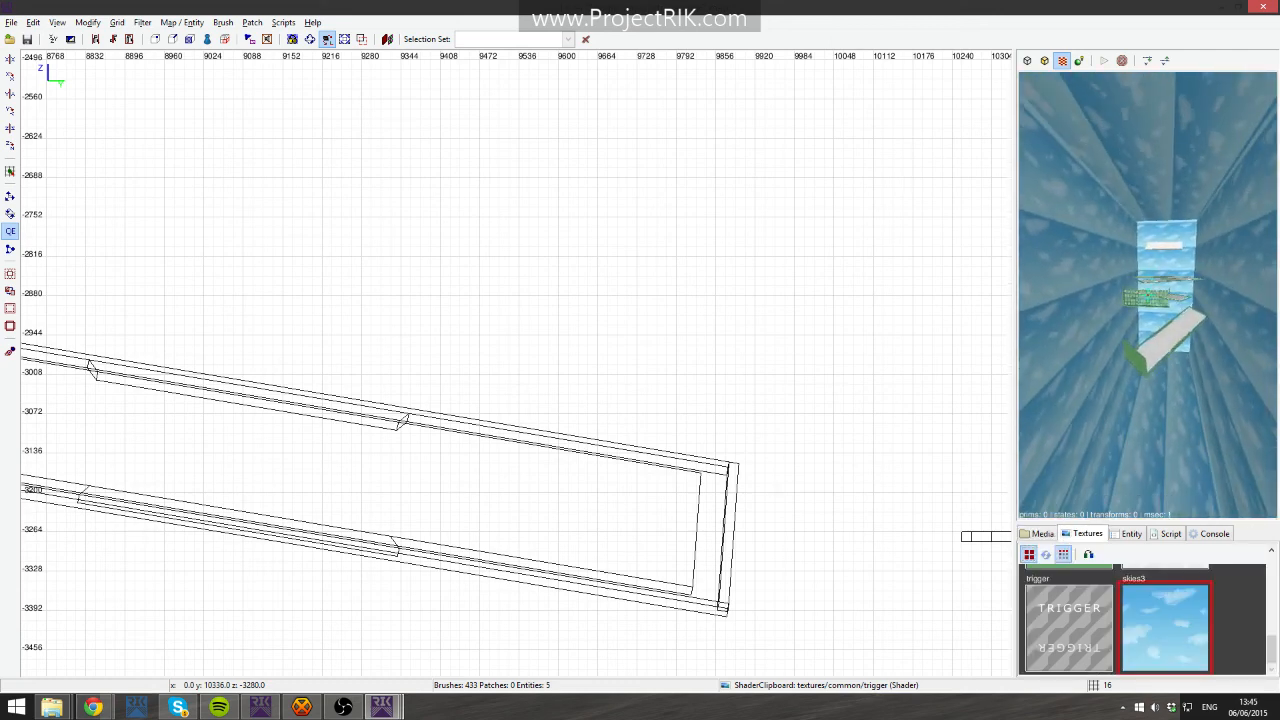
key("Up")
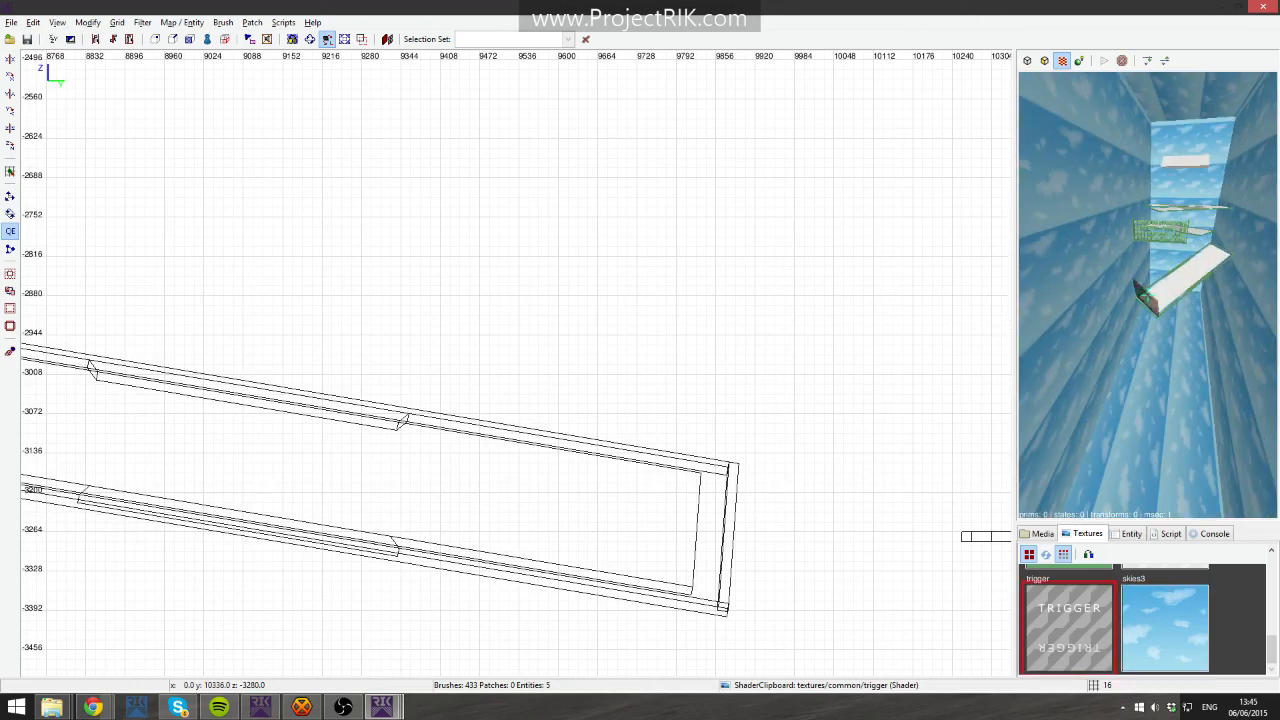
key("Up")
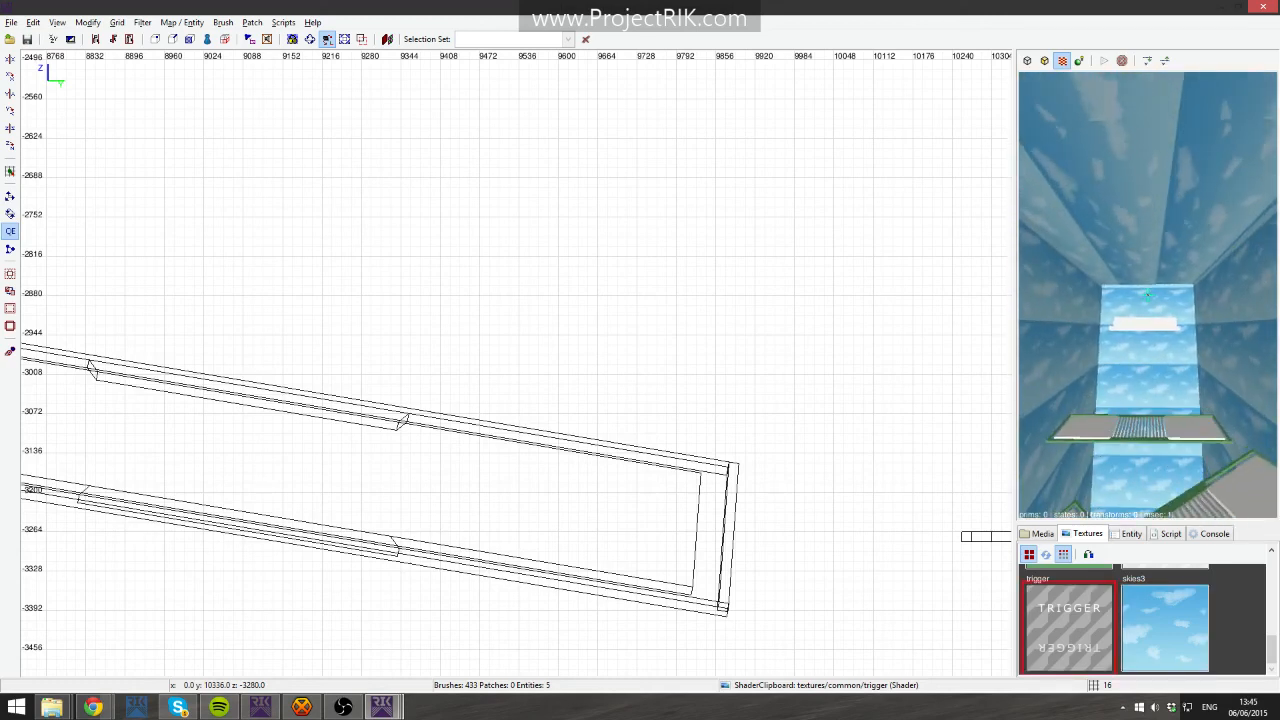
key("Up")
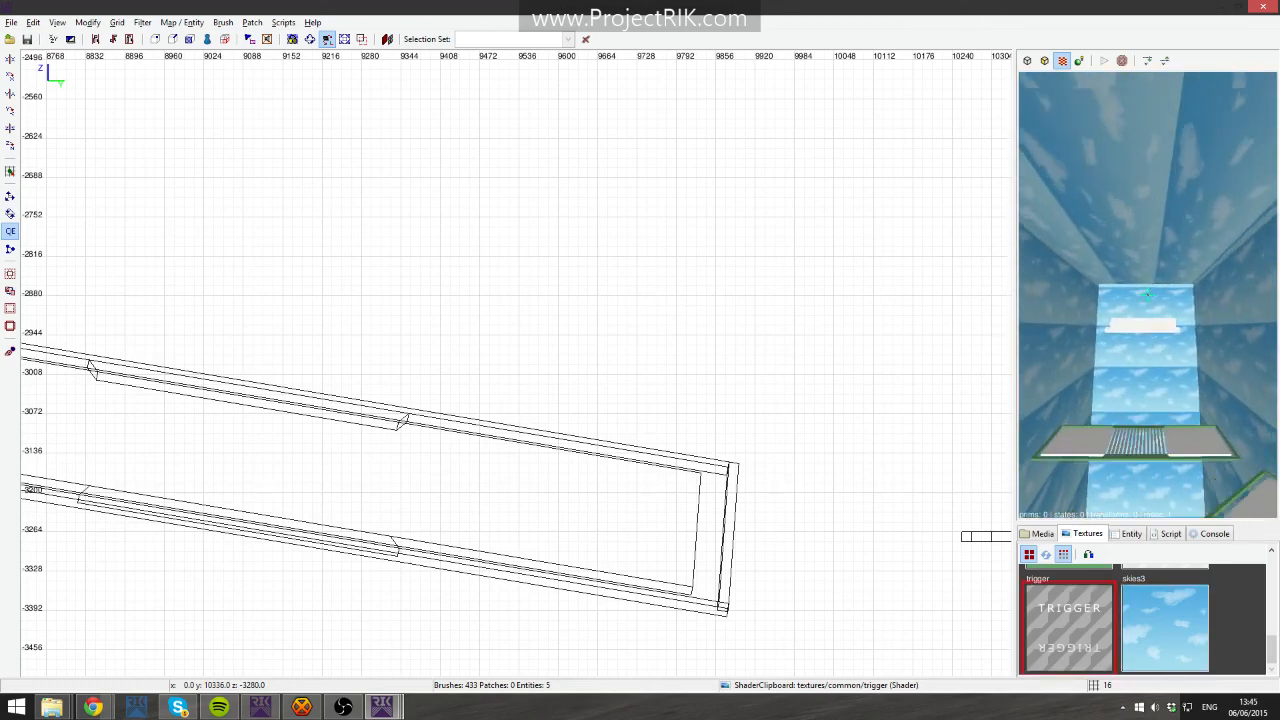
key("Up")
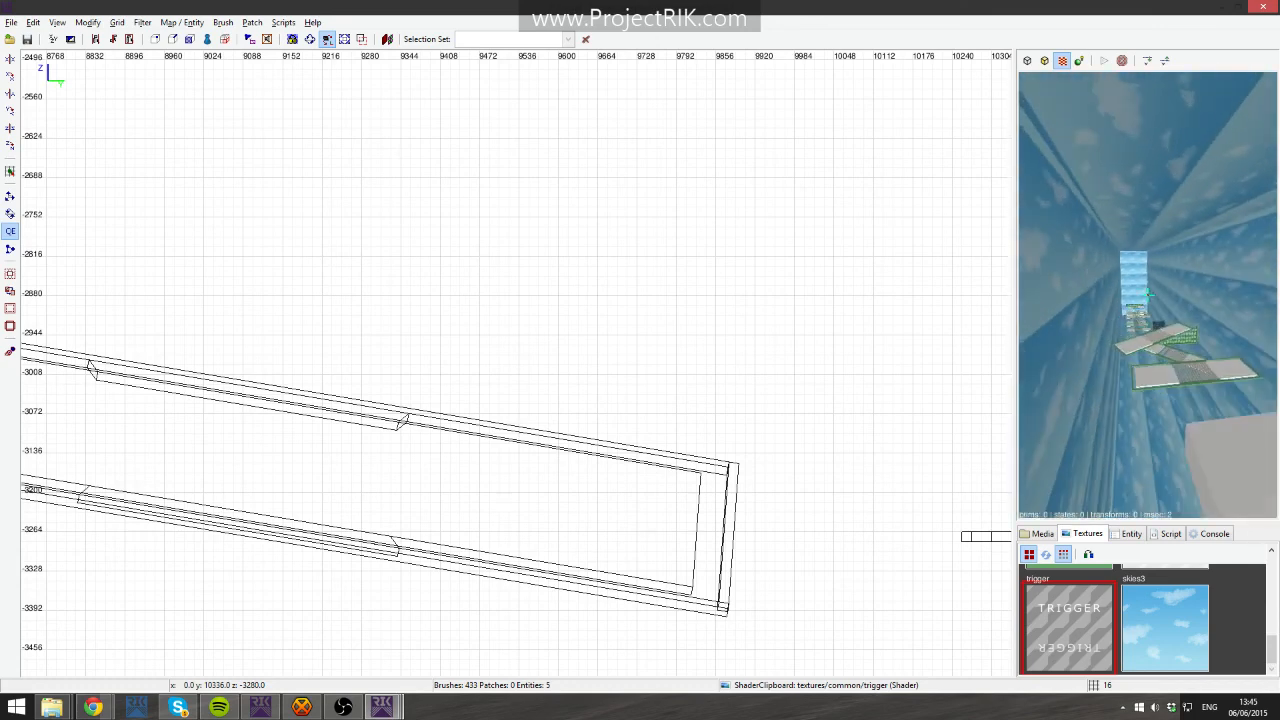
key("Up")
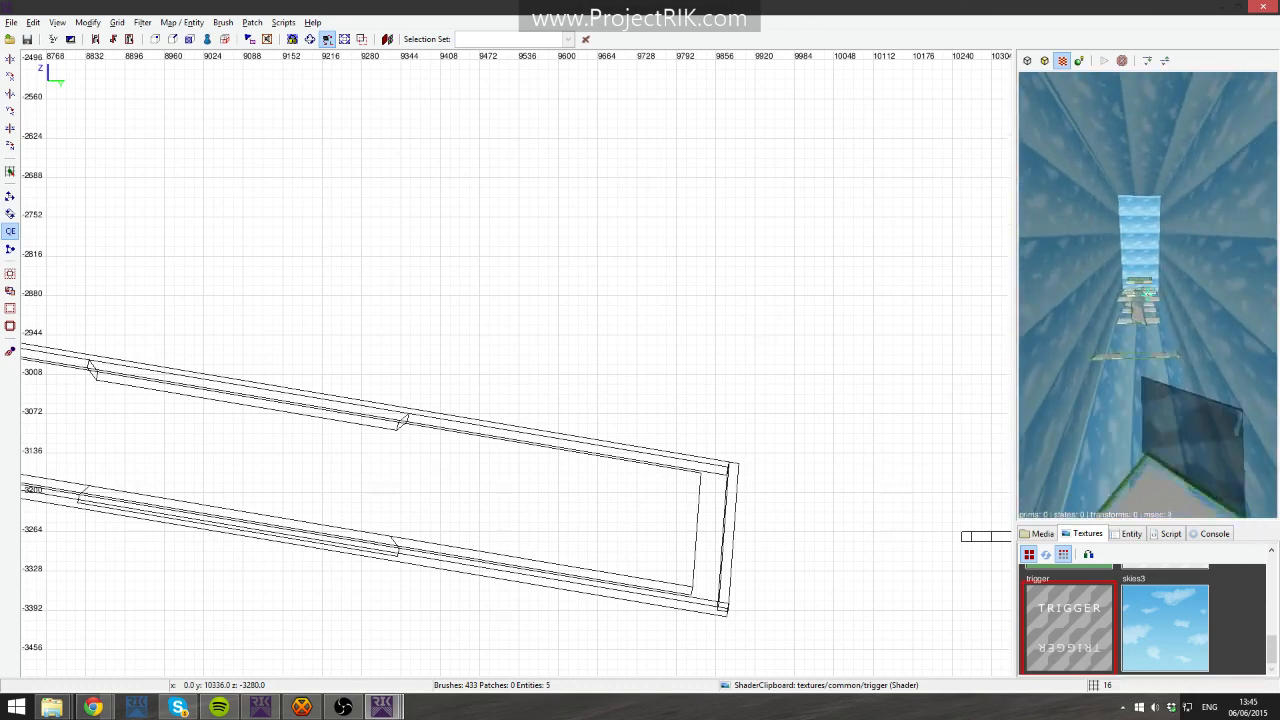
key("Up")
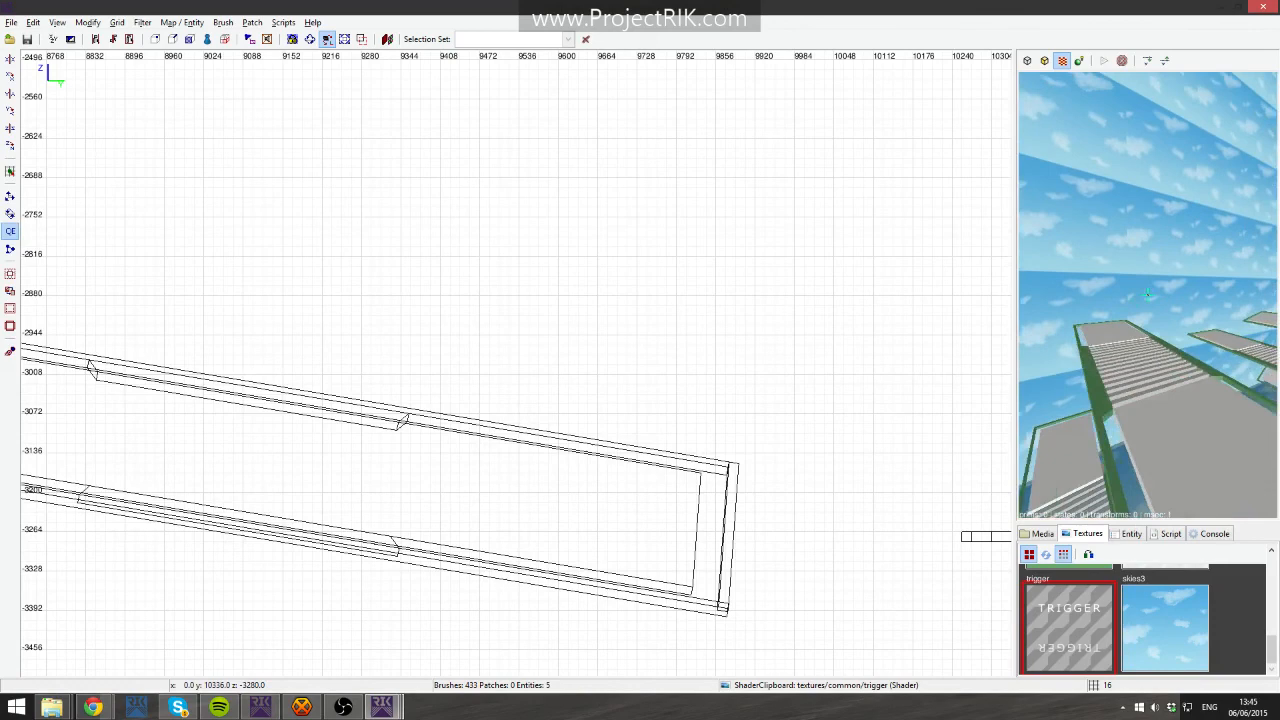
key("Up")
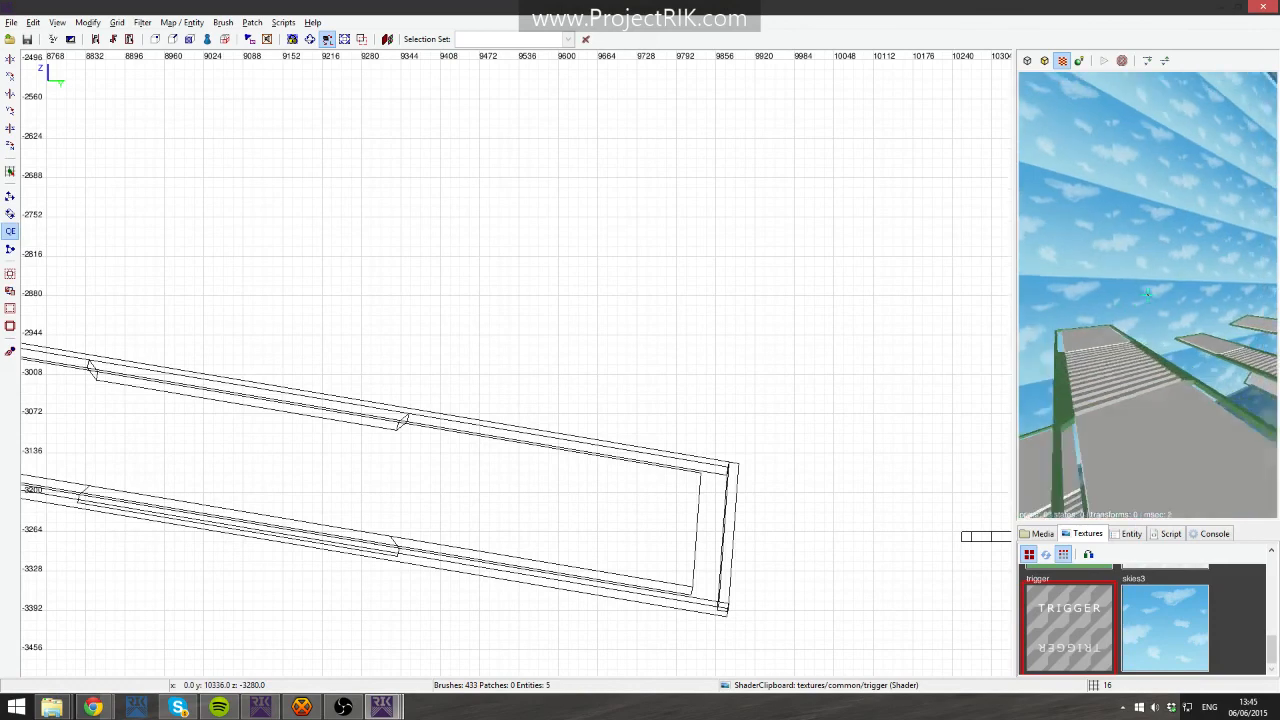
key("Up")
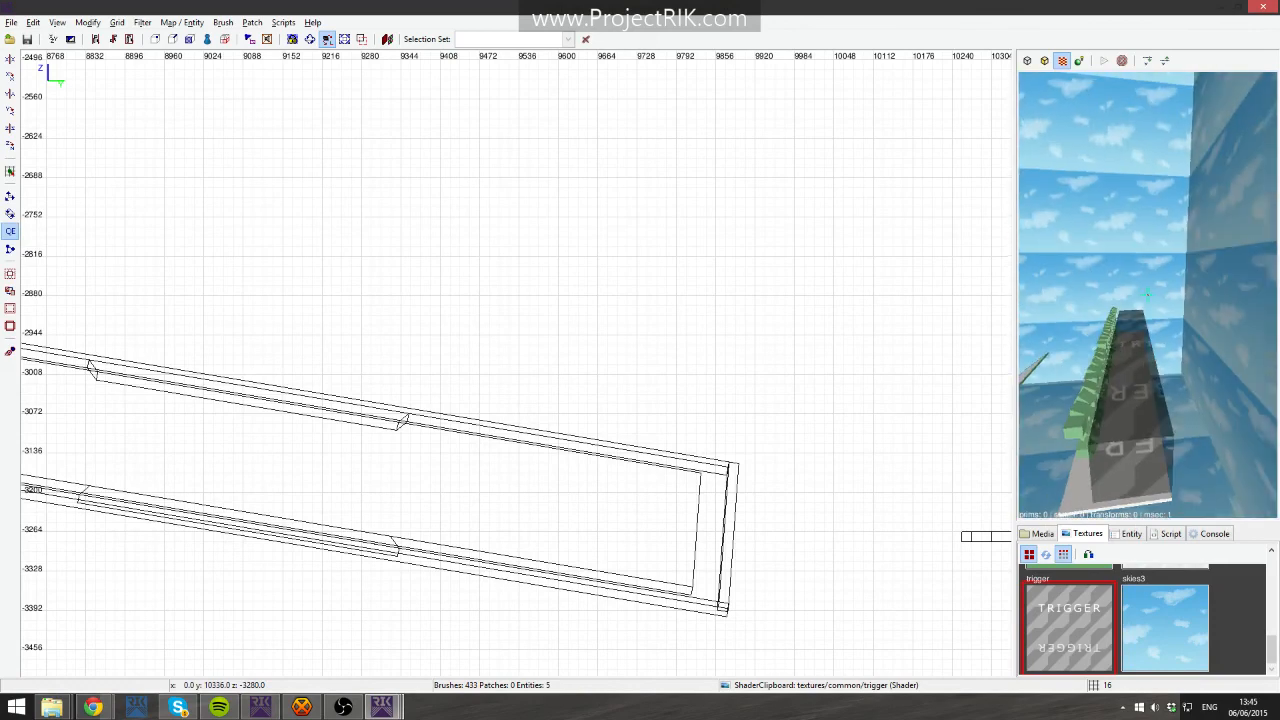
key("Down")
key("Down")
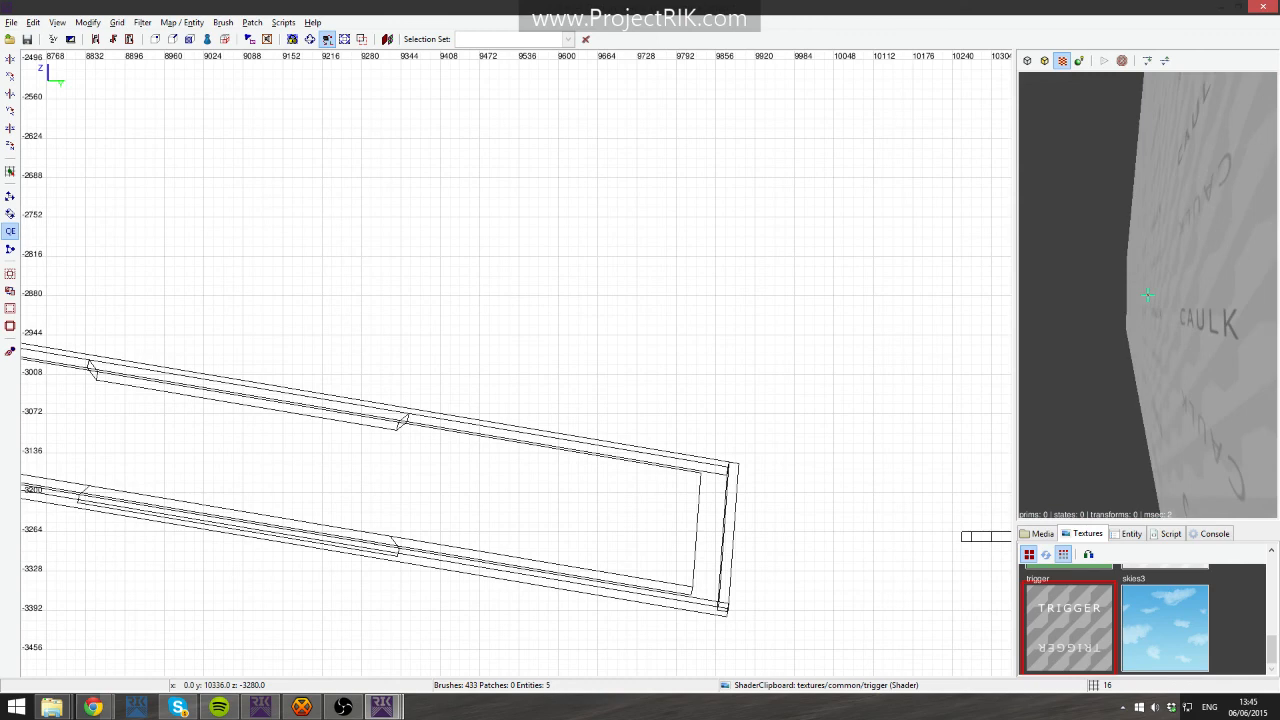
key("Down")
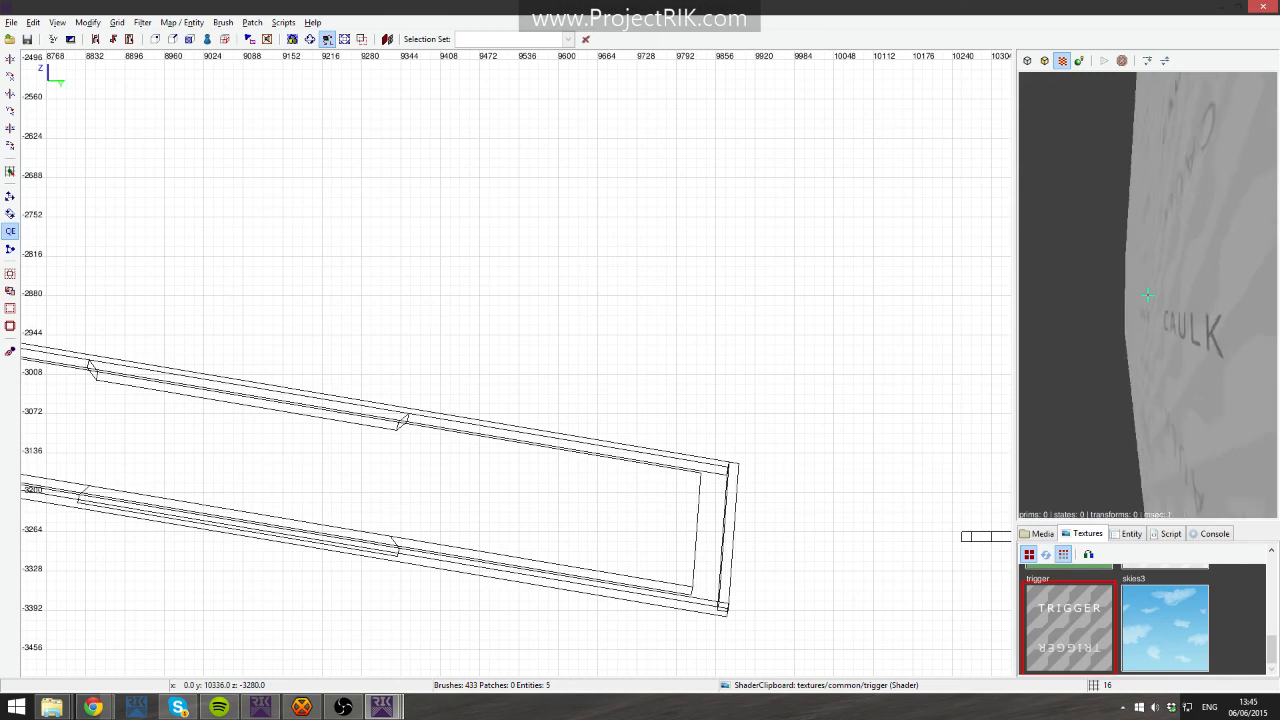
key("Up")
right_click(1184, 331)
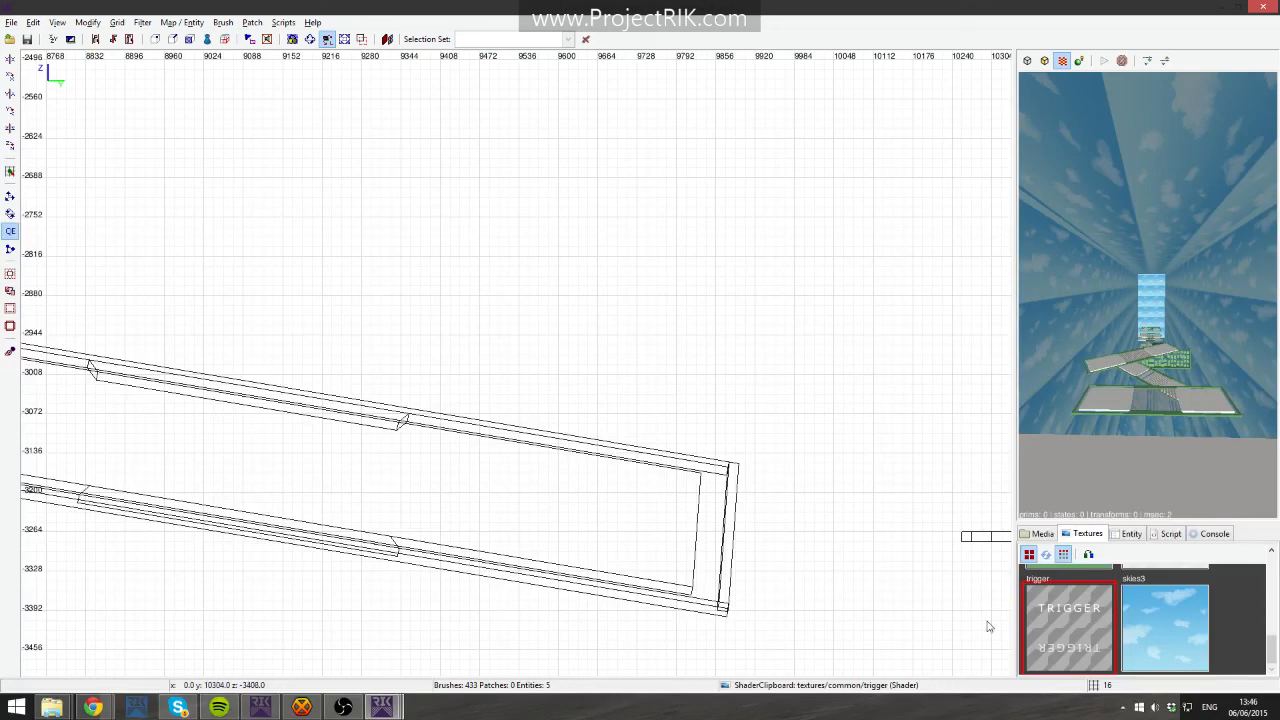
right_click(1135, 396)
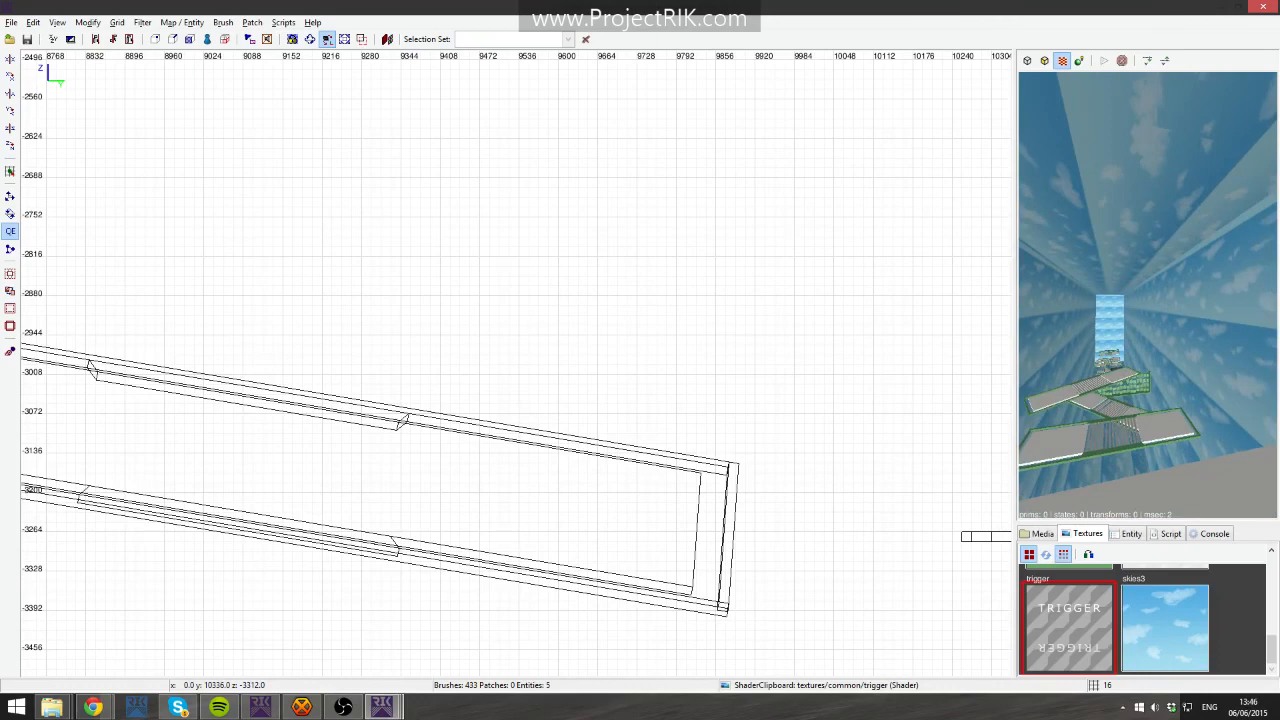